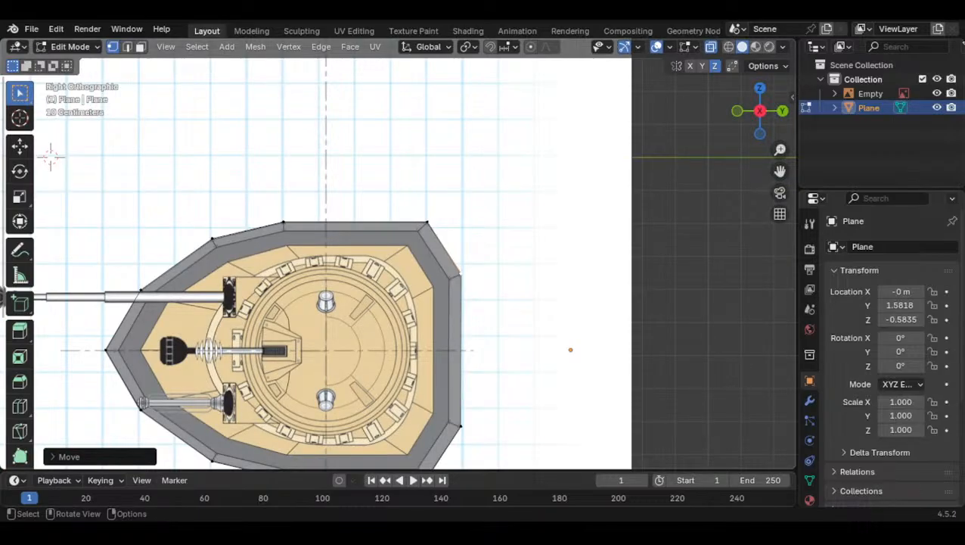
Join the two open end vertices at the flat rear of the base outline traced over the top view
{"action": "scroll", "coordinate": [239, 166], "scroll_direction": "down", "scroll_amount": 2}
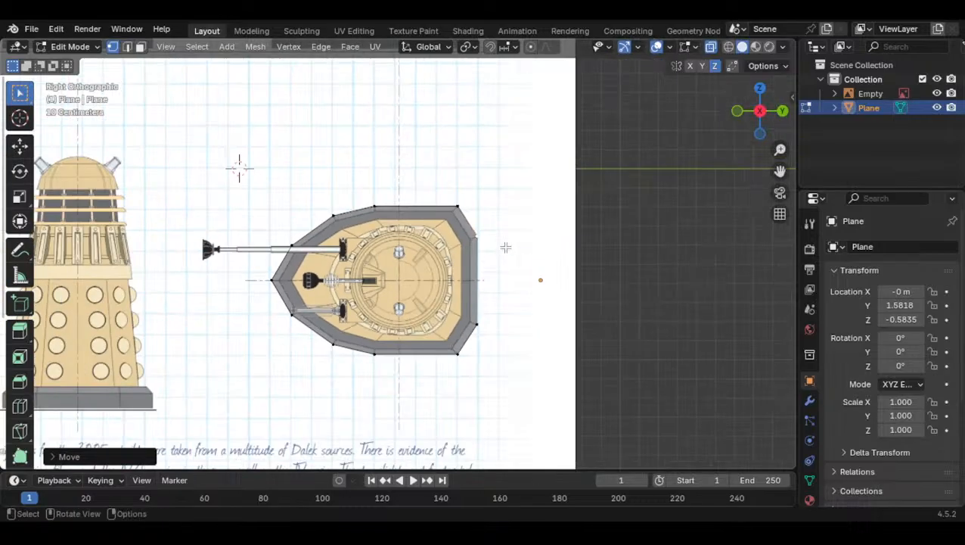
{"action": "scroll", "coordinate": [509, 253], "scroll_direction": "up", "scroll_amount": 5}
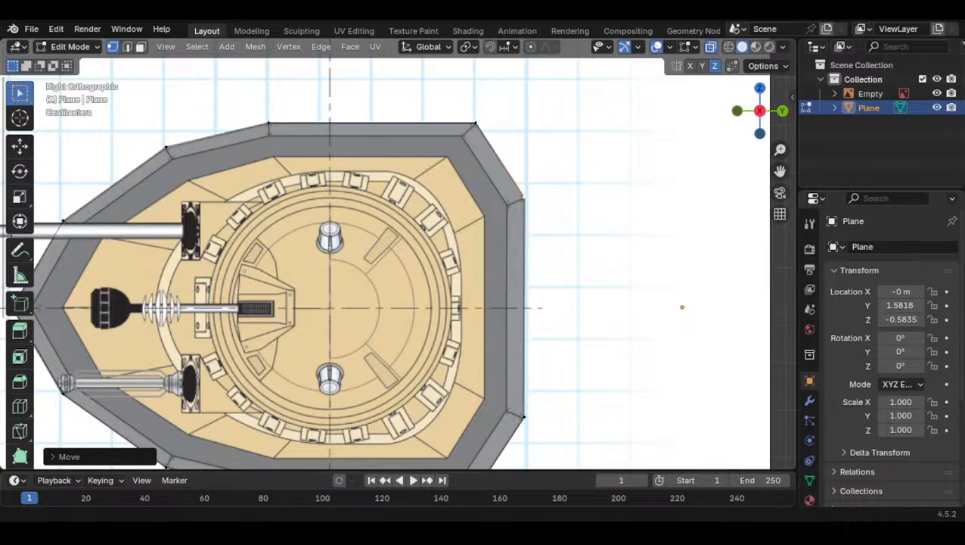
{"action": "scroll", "coordinate": [437, 314], "scroll_direction": "down", "scroll_amount": 5}
{"action": "middle_click_drag", "start_coordinate": [437, 289], "coordinate": [424, 287], "text": "shift"}
{"action": "scroll", "coordinate": [426, 289], "scroll_direction": "up", "scroll_amount": 5}
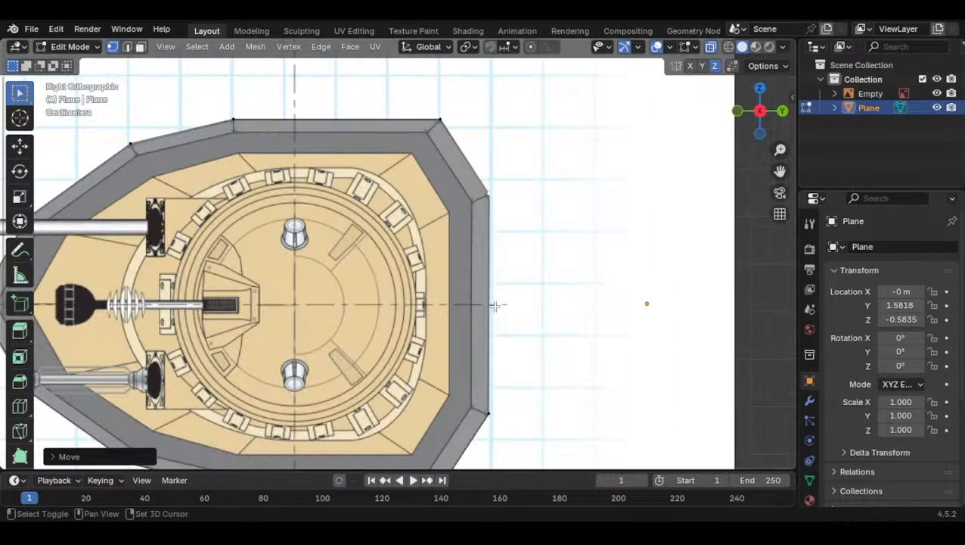
{"action": "middle_click_drag", "start_coordinate": [484, 417], "coordinate": [439, 354], "text": "shift"}
{"action": "scroll", "coordinate": [439, 354], "scroll_direction": "down", "scroll_amount": 1}
{"action": "right_click", "coordinate": [438, 354]}
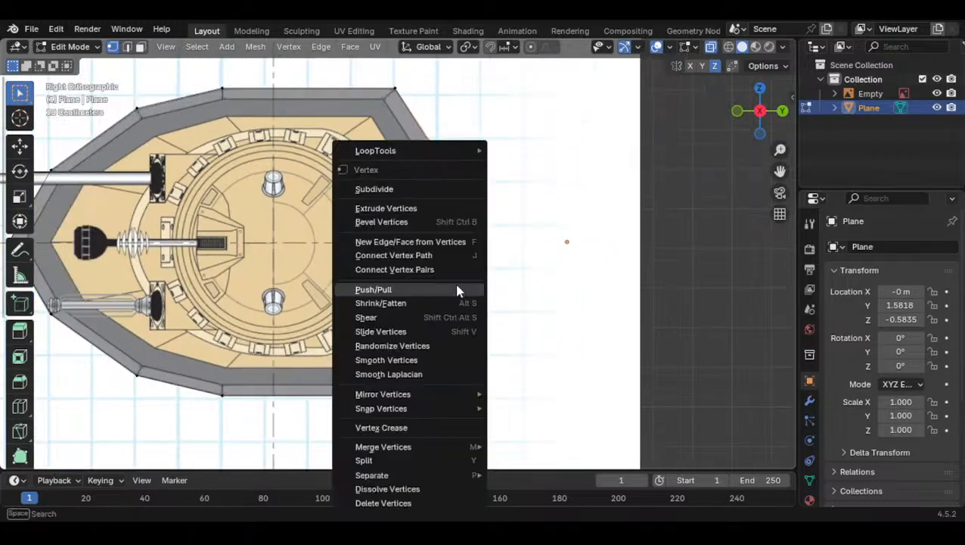
{"action": "left_click", "coordinate": [427, 222]}
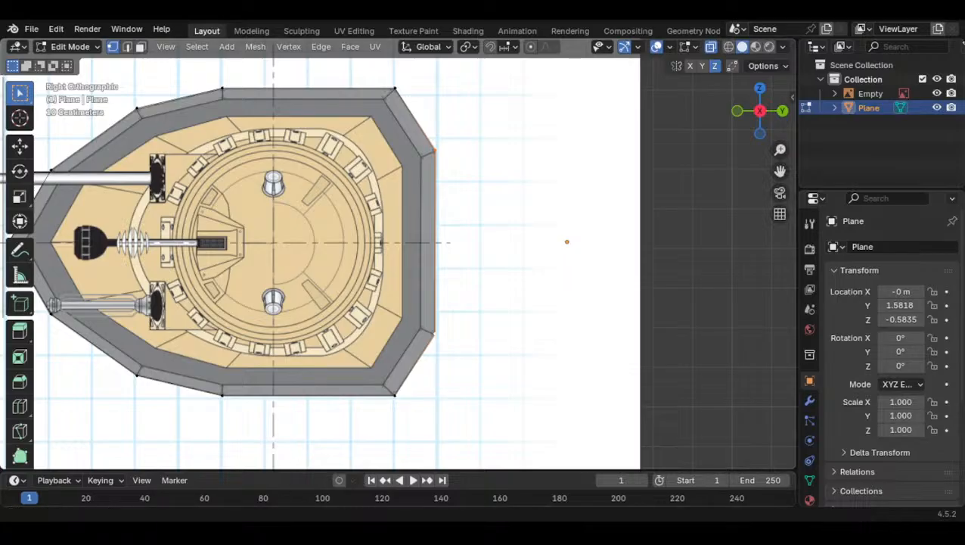
Return to Object Mode and set the traced outline's origin to its geometry
{"action": "scroll", "coordinate": [434, 265], "scroll_direction": "down", "scroll_amount": 3}
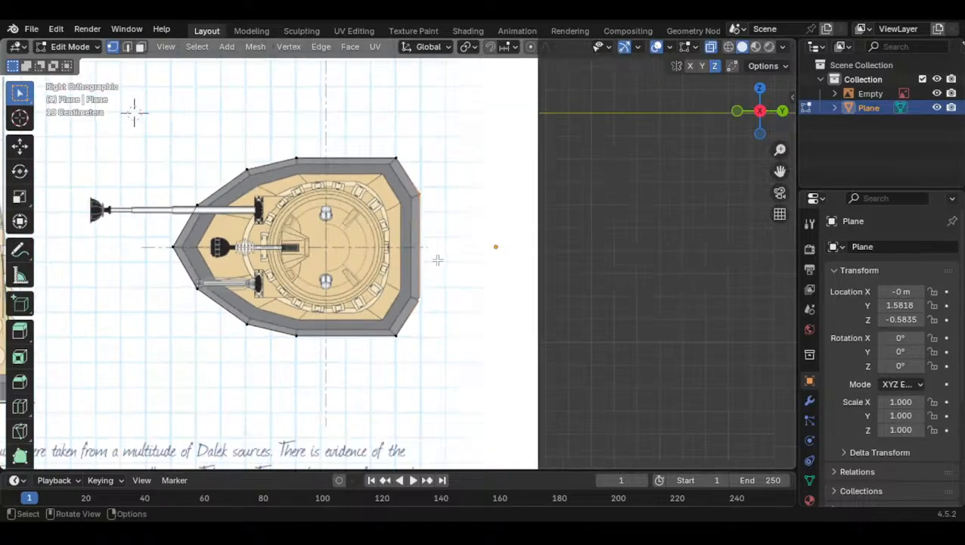
{"action": "middle_click_drag", "start_coordinate": [433, 263], "coordinate": [458, 271], "text": "shift"}
{"action": "key", "text": "Tab"}
{"action": "left_click", "coordinate": [760, 111]}
{"action": "middle_click_drag", "start_coordinate": [702, 138], "coordinate": [708, 142], "text": "shift"}
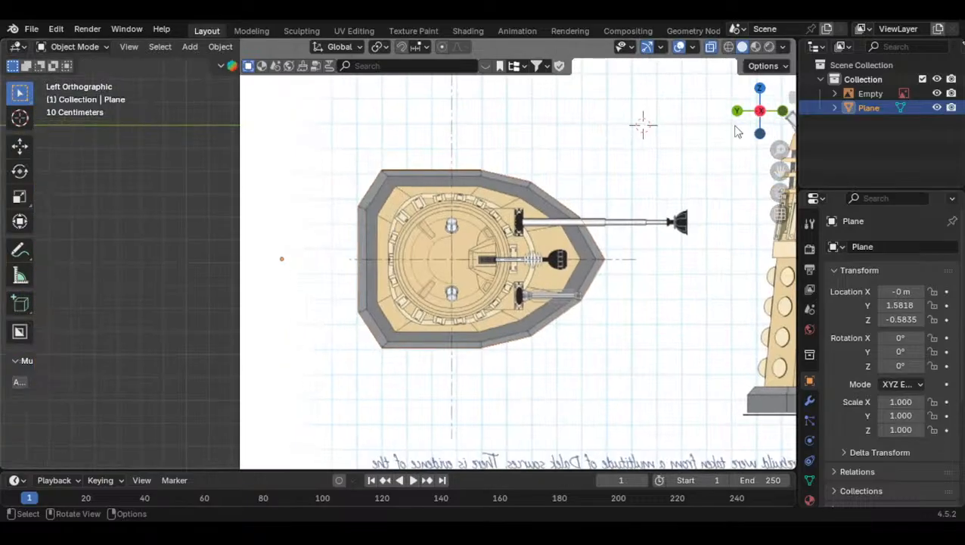
{"action": "left_click", "coordinate": [760, 111]}
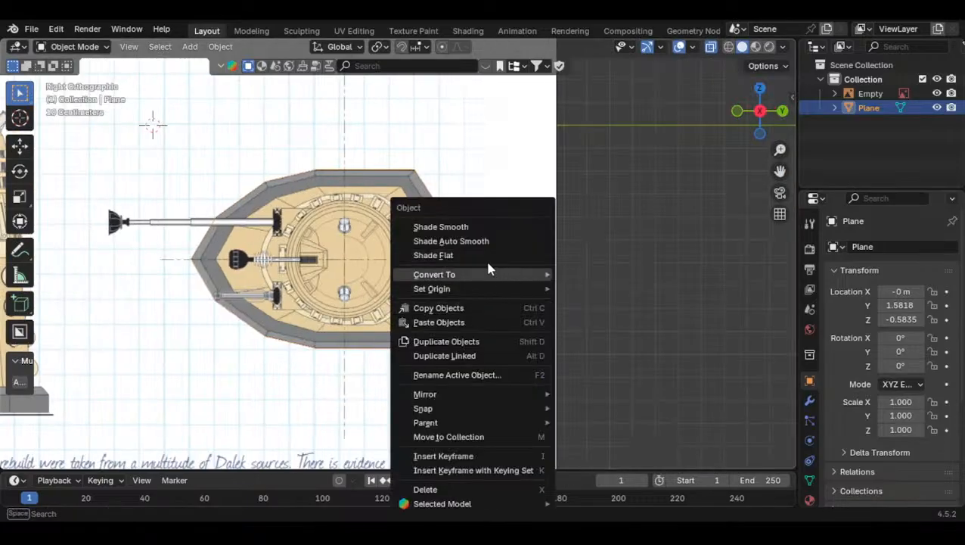
{"action": "mouse_move", "coordinate": [534, 291]}
{"action": "left_click", "coordinate": [598, 305]}
Rotate the base outline 90° about the Y axis so it lies flat
{"action": "scroll", "coordinate": [541, 274], "scroll_direction": "down", "scroll_amount": 5}
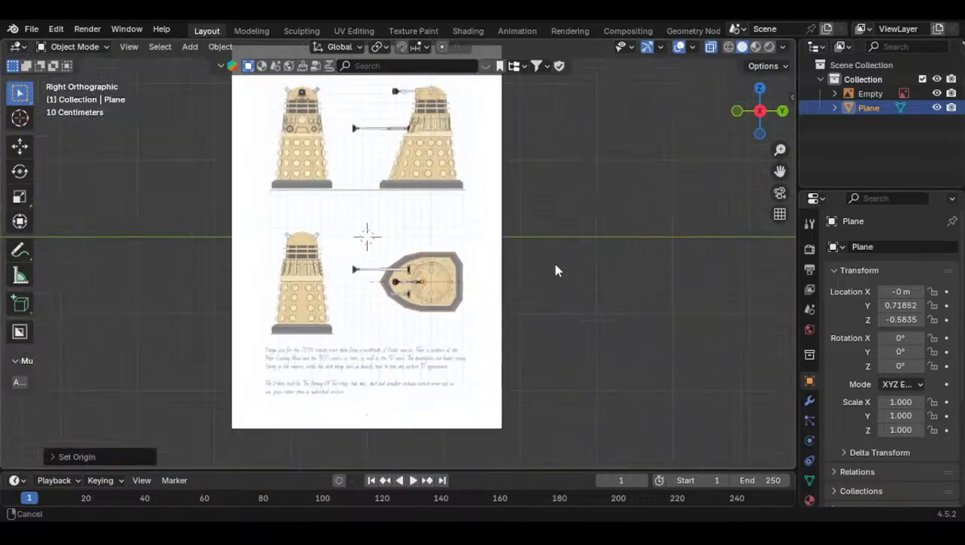
{"action": "scroll", "coordinate": [556, 269], "scroll_direction": "up", "scroll_amount": 3}
{"action": "type", "text": "r0"}
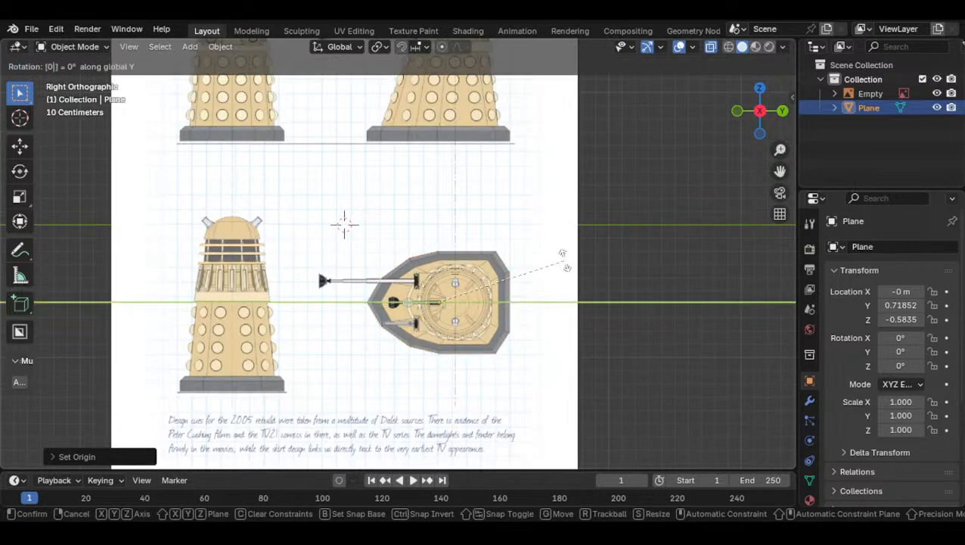
{"action": "type", "text": "90"}
{"action": "key", "text": "Return"}
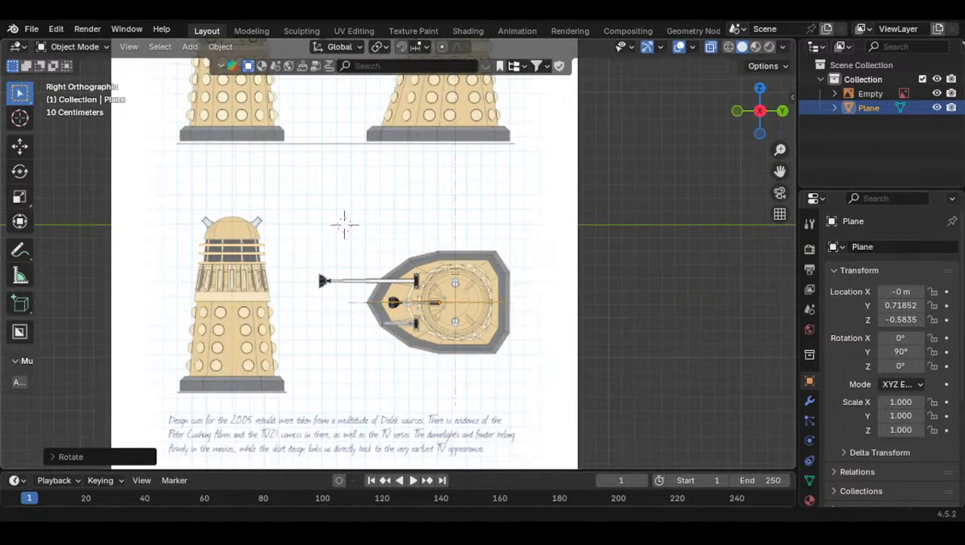
Move the outline up along Z to about 0.629 m, aligning it with the underside of the side view's base
{"action": "scroll", "coordinate": [381, 342], "scroll_direction": "down", "scroll_amount": 4}
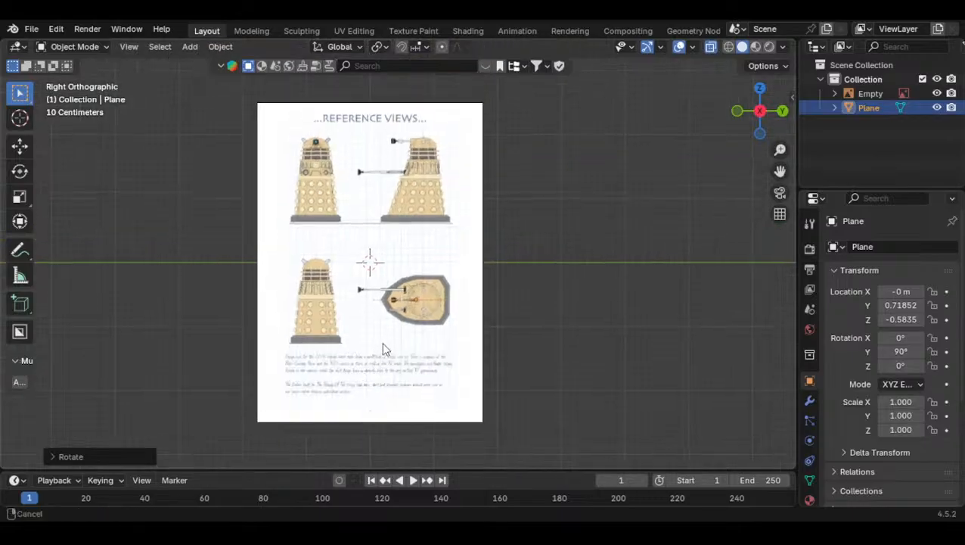
{"action": "scroll", "coordinate": [382, 342], "scroll_direction": "up", "scroll_amount": 5}
{"action": "key", "text": "g"}
{"action": "key", "text": "z"}
{"action": "left_click", "coordinate": [394, 227]}
{"action": "scroll", "coordinate": [395, 230], "scroll_direction": "up", "scroll_amount": 5}
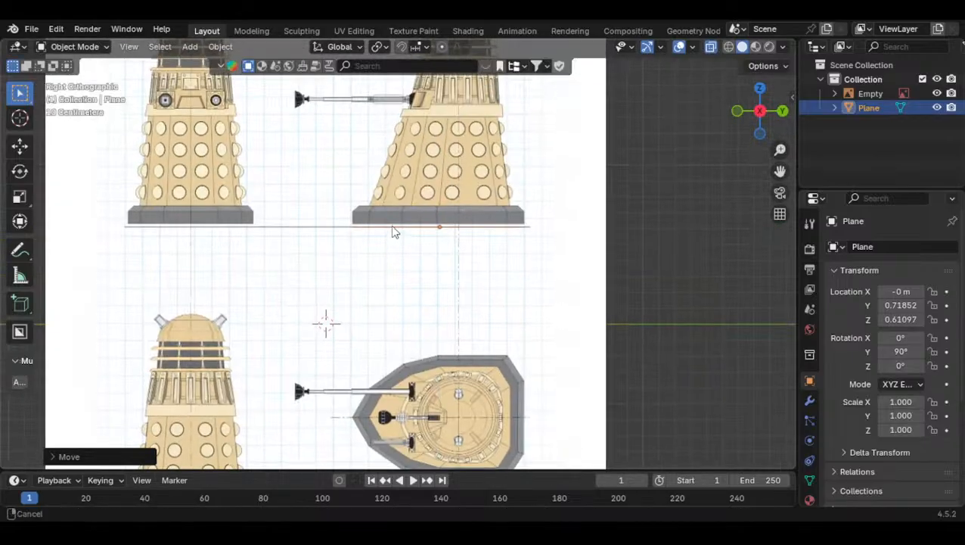
{"action": "key", "text": "g"}
{"action": "key", "text": "z"}
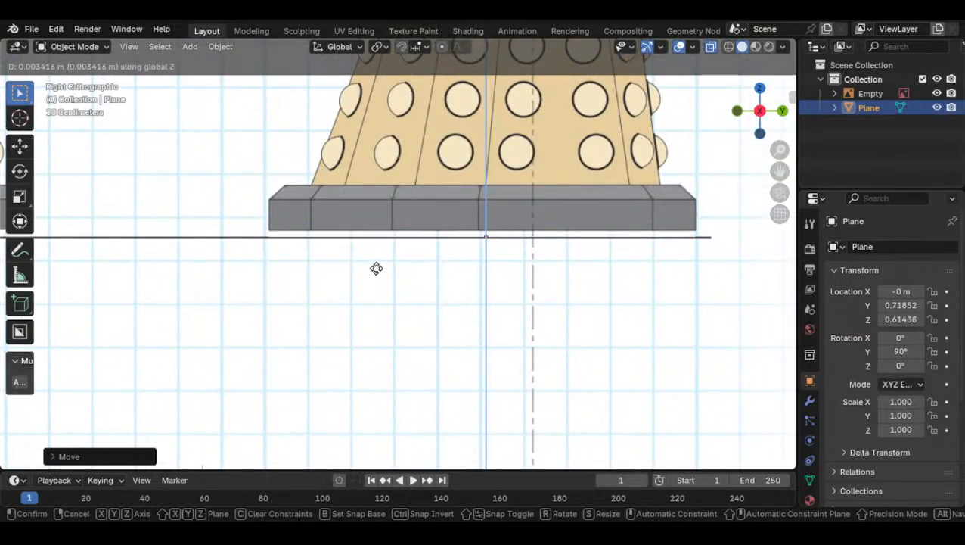
{"action": "left_click", "coordinate": [377, 214]}
{"action": "middle_click_drag", "start_coordinate": [379, 234], "coordinate": [370, 319], "text": "shift"}
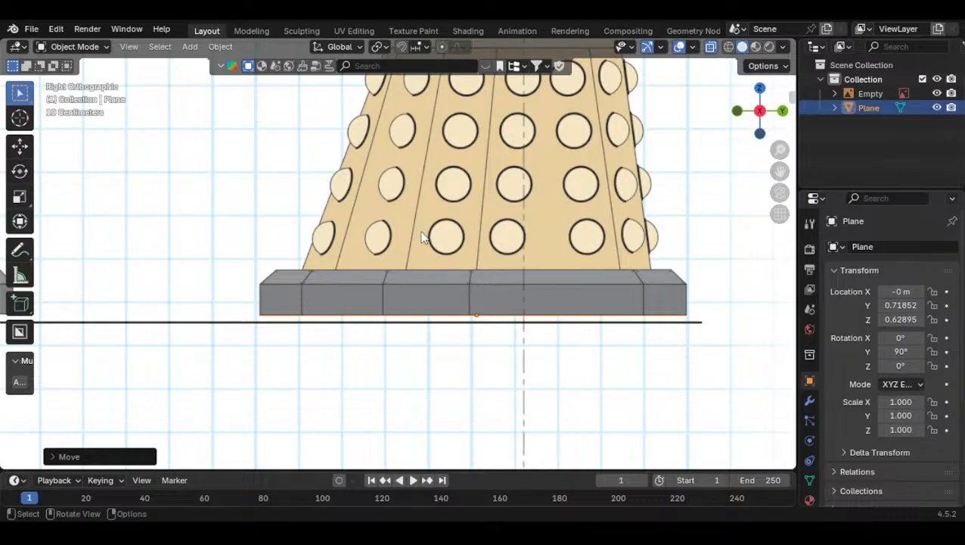
Select the base outline's edge loop and try to bridge it
{"action": "key", "text": "Tab"}
{"action": "middle_click_drag", "start_coordinate": [307, 235], "coordinate": [417, 260]}
{"action": "left_click", "coordinate": [368, 380], "text": "alt"}
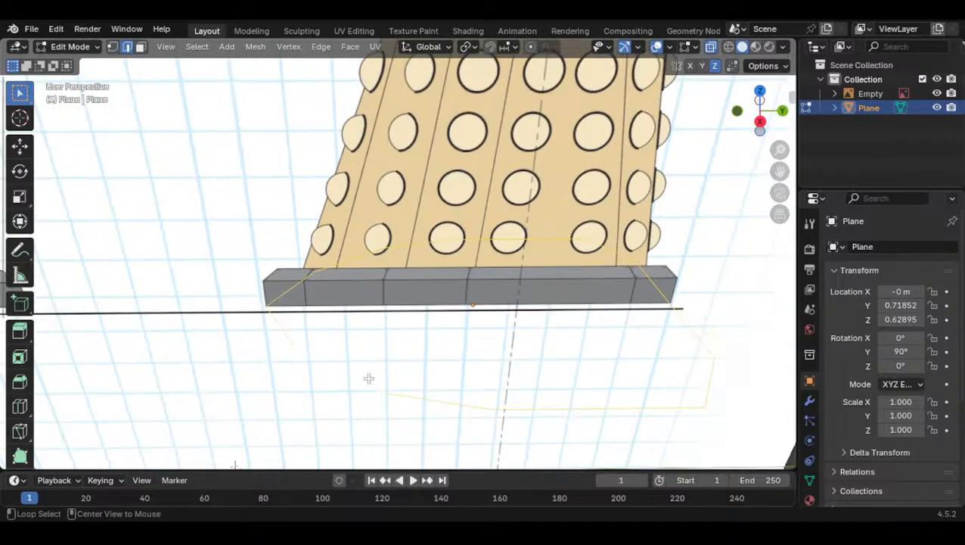
{"action": "key", "text": "ctrl+e"}
{"action": "left_click", "coordinate": [292, 137]}
{"action": "key", "text": "ctrl+e"}
{"action": "left_click", "coordinate": [261, 149]}
{"action": "key", "text": "Tab"}
{"action": "left_click", "coordinate": [760, 121]}
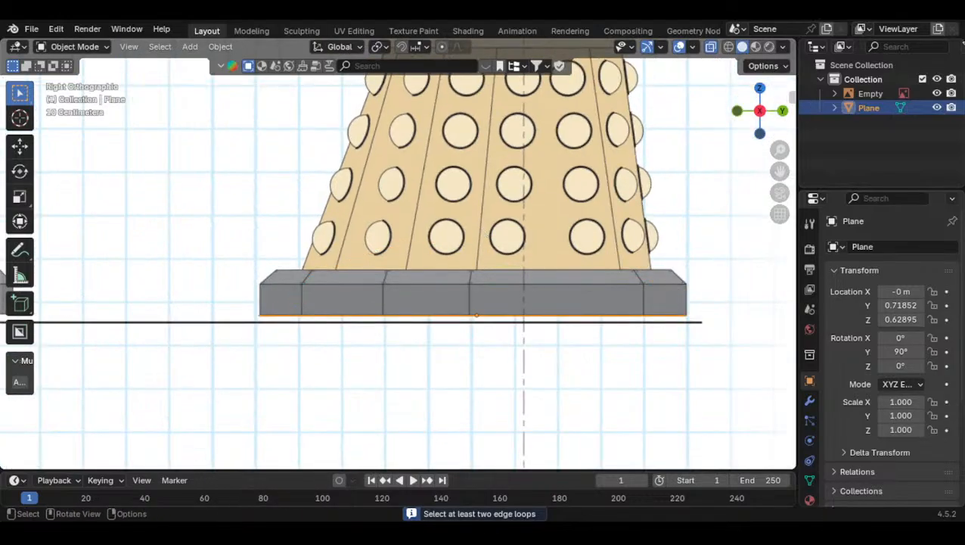
In face mode, extrude the base up to the side view's bevel line and again by about 0.039 m to its top edge
{"action": "key", "text": "Tab"}
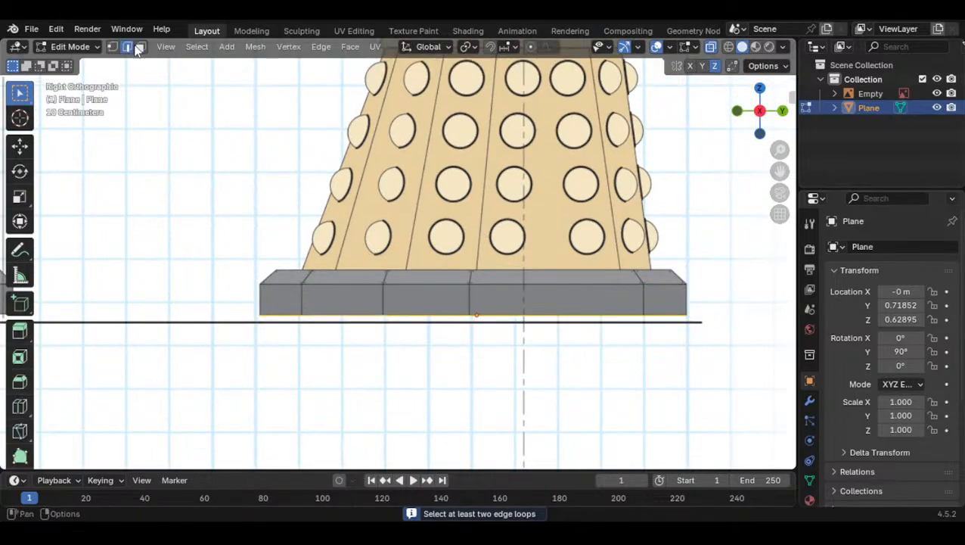
{"action": "middle_click_drag", "start_coordinate": [214, 154], "coordinate": [182, 154], "text": "shift"}
{"action": "scroll", "coordinate": [182, 154], "scroll_direction": "up", "scroll_amount": 2}
{"action": "key", "text": "e"}
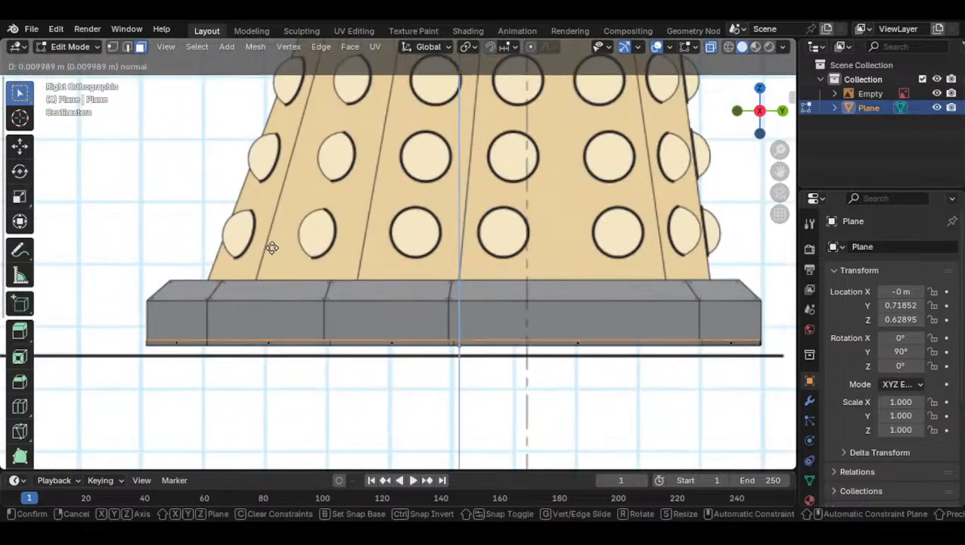
{"action": "left_click", "coordinate": [274, 193]}
{"action": "key", "text": "e"}
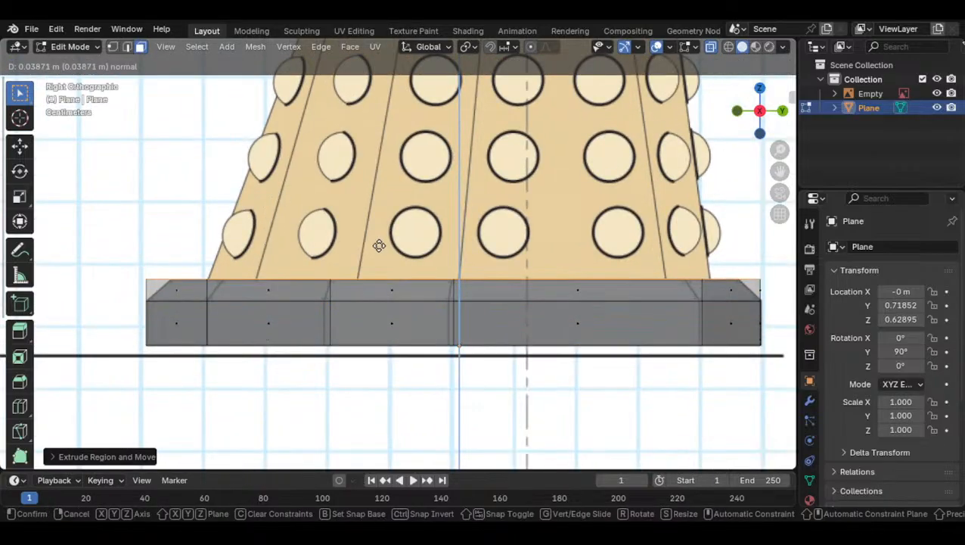
{"action": "left_click", "coordinate": [378, 244]}
Scale the base's top face to about 0.91 and shift it slightly along Y to match the side view's sloped edges
{"action": "key", "text": "s"}
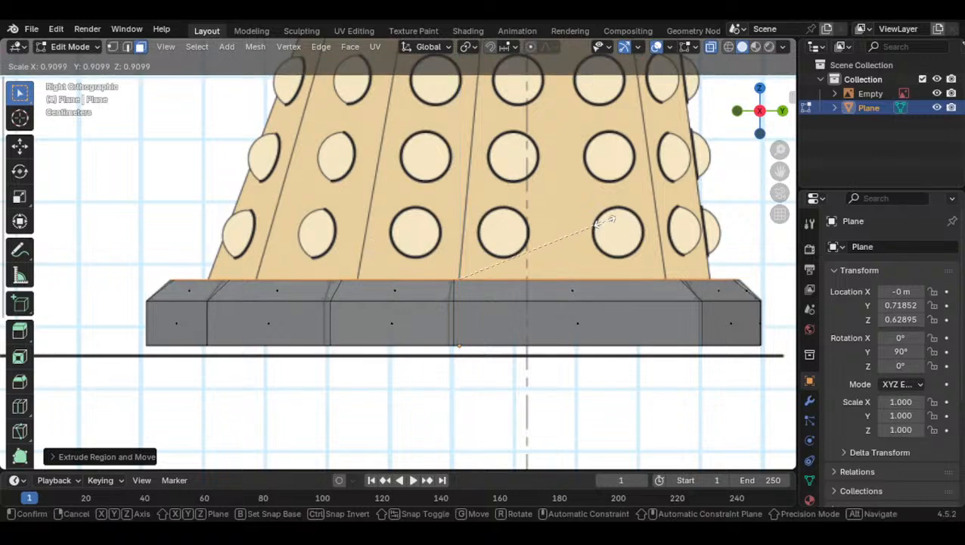
{"action": "left_click", "coordinate": [622, 217]}
{"action": "key", "text": "g"}
{"action": "key", "text": "y"}
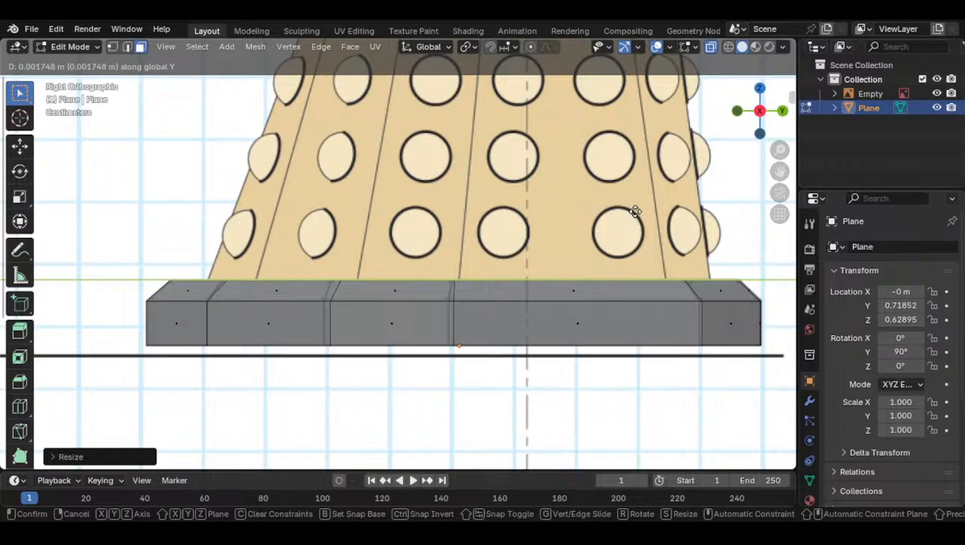
{"action": "left_click", "coordinate": [652, 202]}
{"action": "key", "text": "s"}
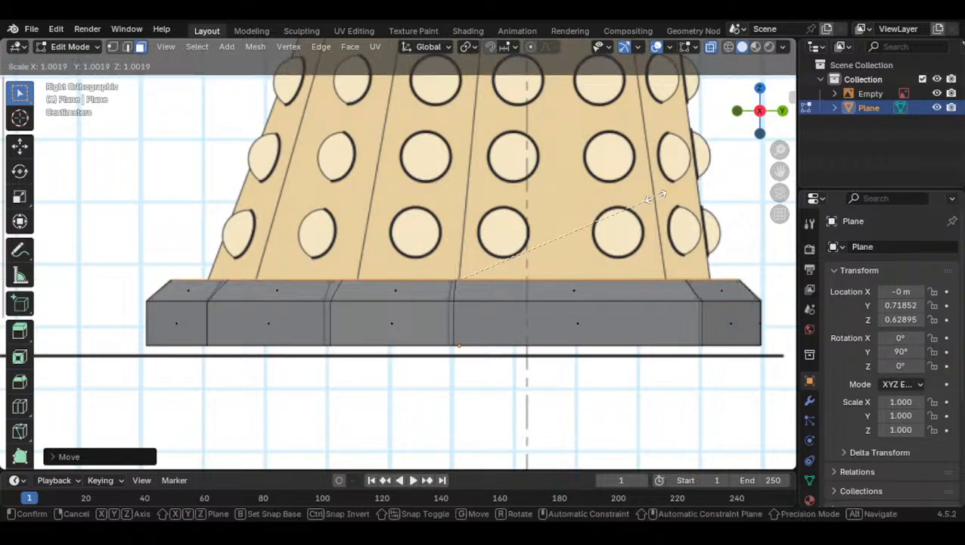
{"action": "left_click", "coordinate": [654, 199]}
{"action": "scroll", "coordinate": [483, 260], "scroll_direction": "down", "scroll_amount": 4}
{"action": "key", "text": "Tab"}
Turn off X-ray and examine the solid base from several angles before returning to the right view
{"action": "middle_click_drag", "start_coordinate": [483, 259], "coordinate": [466, 235]}
{"action": "scroll", "coordinate": [349, 263], "scroll_direction": "up", "scroll_amount": 2}
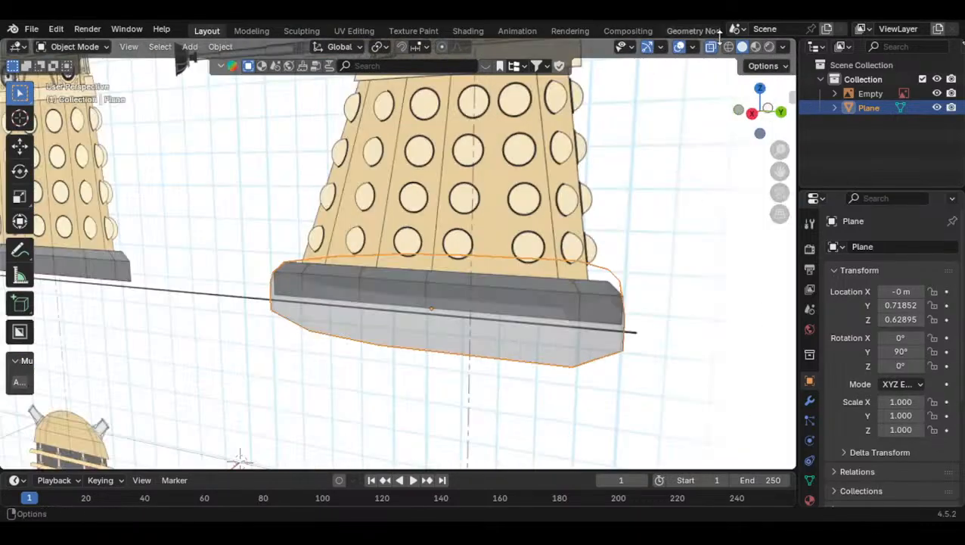
{"action": "middle_click_drag", "start_coordinate": [599, 231], "coordinate": [500, 242]}
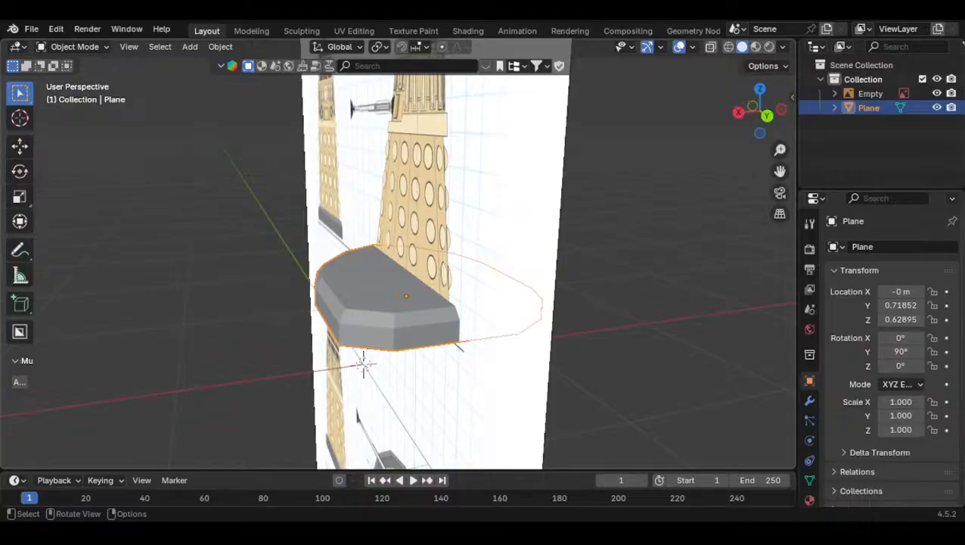
{"action": "scroll", "coordinate": [483, 250], "scroll_direction": "down", "scroll_amount": 1}
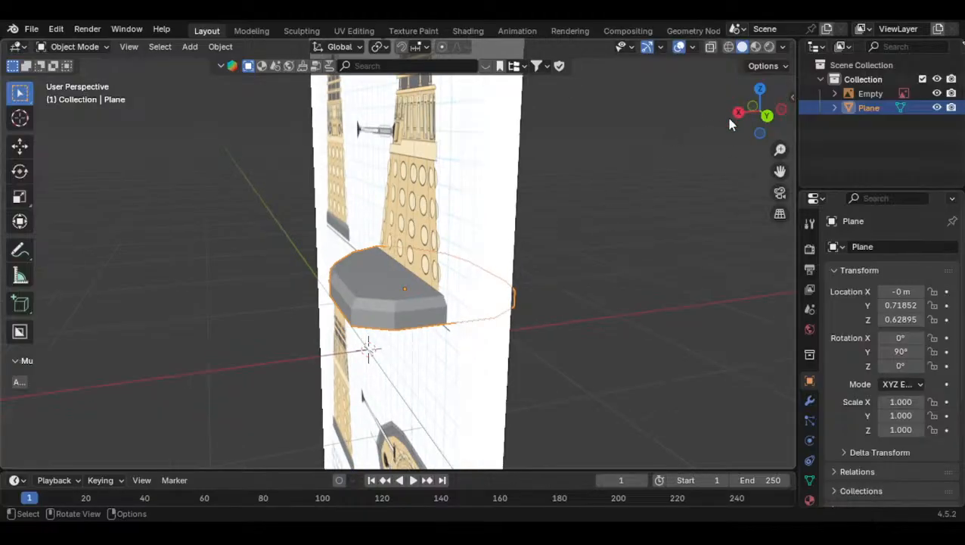
{"action": "left_click", "coordinate": [740, 115]}
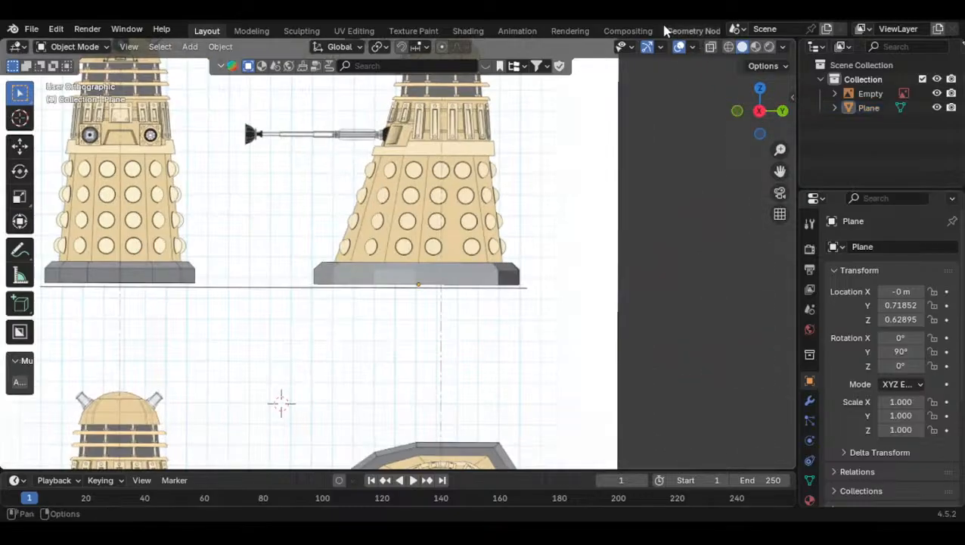
{"action": "middle_click_drag", "start_coordinate": [452, 277], "coordinate": [419, 263]}
{"action": "left_click", "coordinate": [419, 262]}
{"action": "left_click", "coordinate": [400, 299]}
{"action": "left_click", "coordinate": [746, 117]}
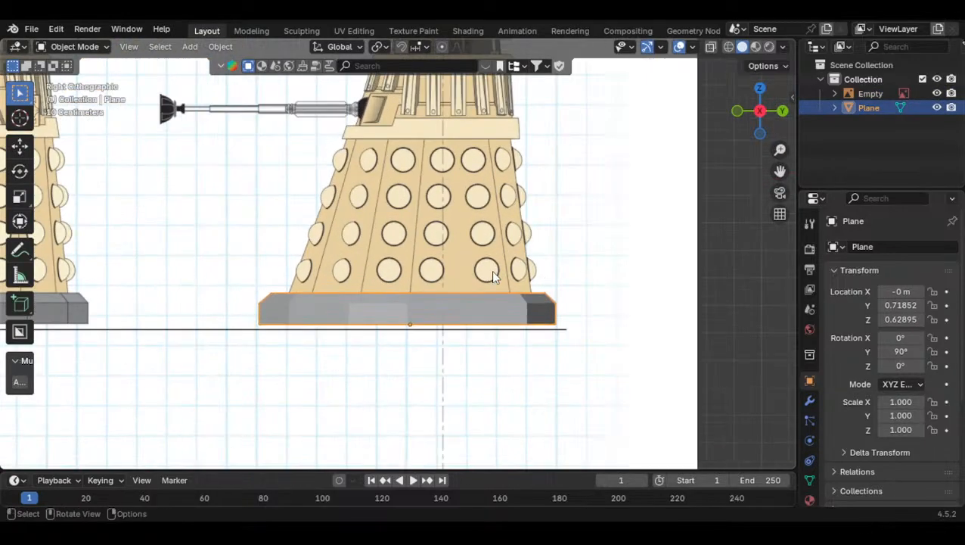
Save the project file
{"action": "left_click", "coordinate": [31, 29]}
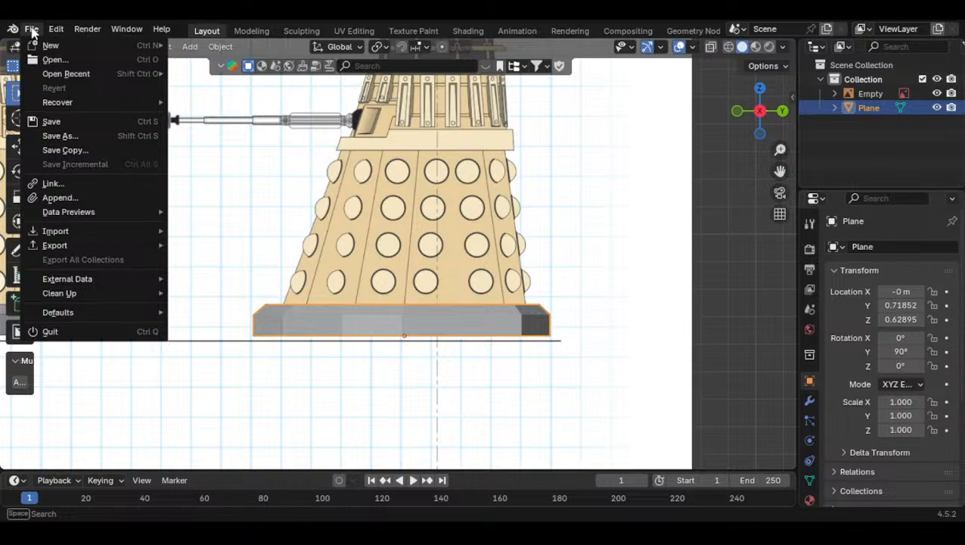
{"action": "left_click", "coordinate": [32, 29]}
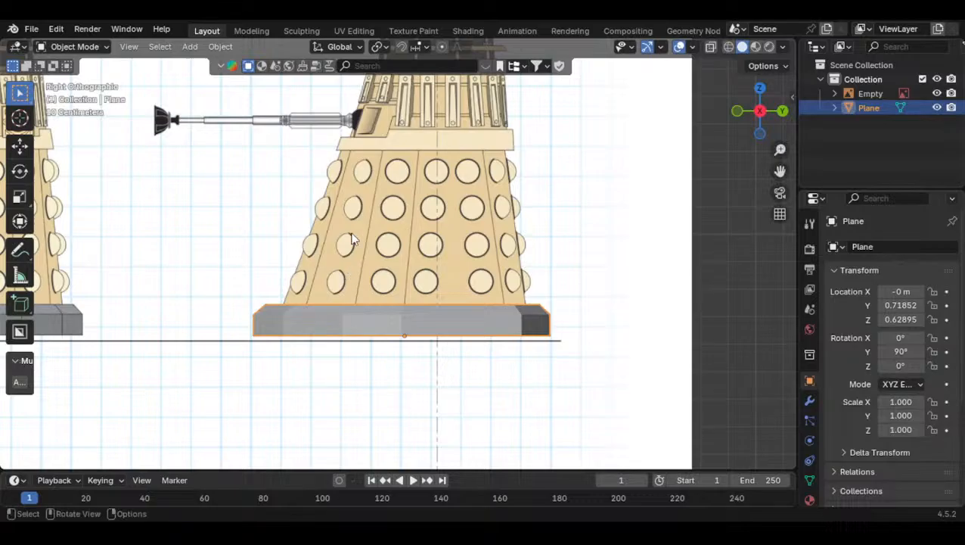
{"action": "mouse_move", "coordinate": [368, 244]}
{"action": "middle_mouse_down", "text": "shift"}
{"action": "mouse_move", "coordinate": [348, 271]}
{"action": "mouse_move", "coordinate": [387, 261]}
{"action": "mouse_move", "coordinate": [488, 74]}
{"action": "middle_mouse_up", "text": "shift"}
{"action": "scroll", "coordinate": [349, 271], "scroll_direction": "down", "scroll_amount": 3}
{"action": "middle_click_drag", "start_coordinate": [356, 370], "coordinate": [349, 292], "text": "shift"}
{"action": "middle_click_drag", "start_coordinate": [503, 279], "coordinate": [464, 319], "text": "shift"}
{"action": "middle_click_drag", "start_coordinate": [444, 120], "coordinate": [377, 348], "text": "shift"}
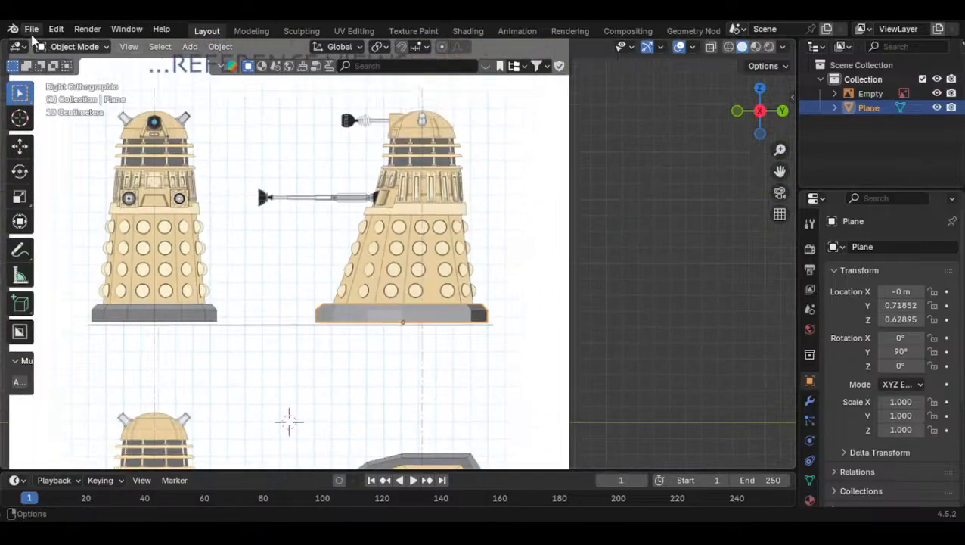
{"action": "left_click", "coordinate": [31, 28]}
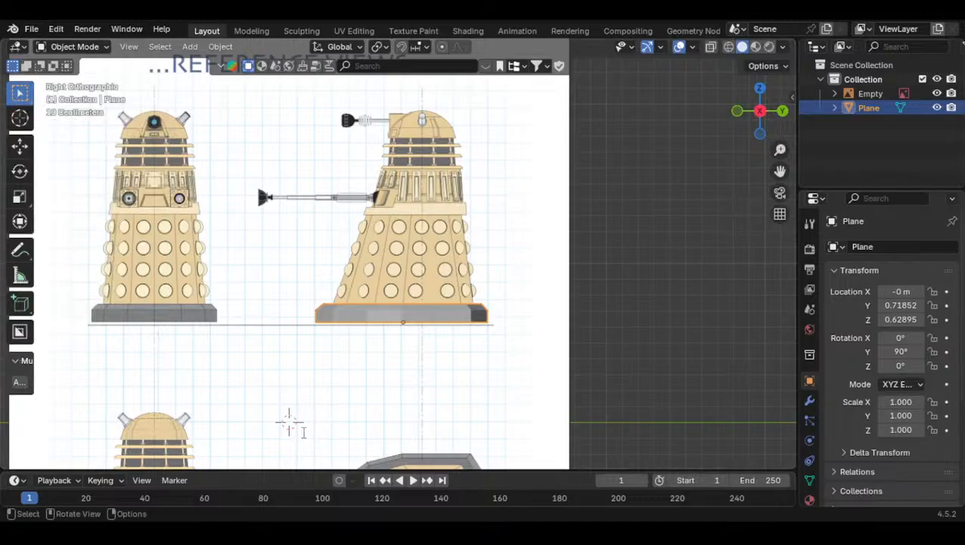
{"action": "key", "text": "ctrl+s"}
{"action": "left_click", "coordinate": [29, 30]}
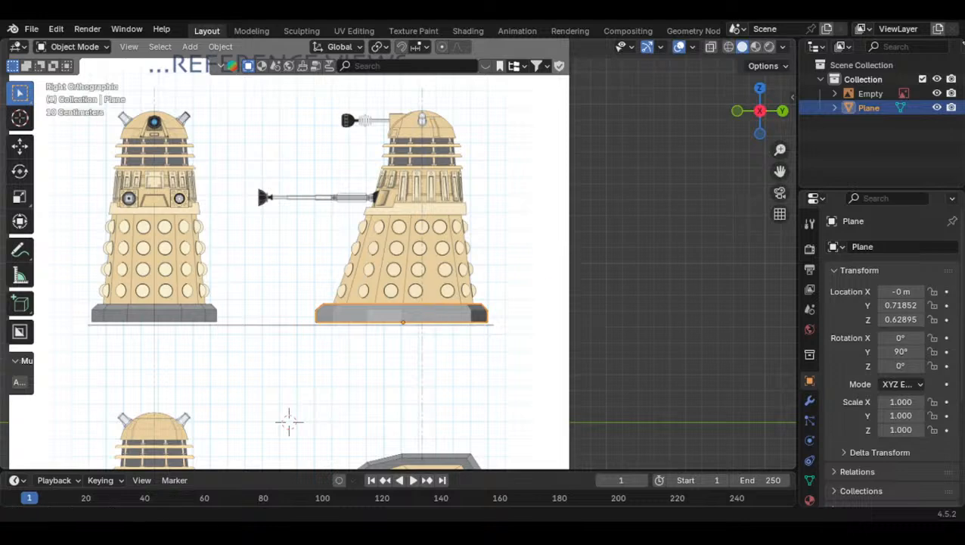
Add a plane mesh and rotate it 90° about the Y axis so it faces the right view
{"action": "left_click_drag", "start_coordinate": [453, 349], "coordinate": [500, 143], "text": "shift"}
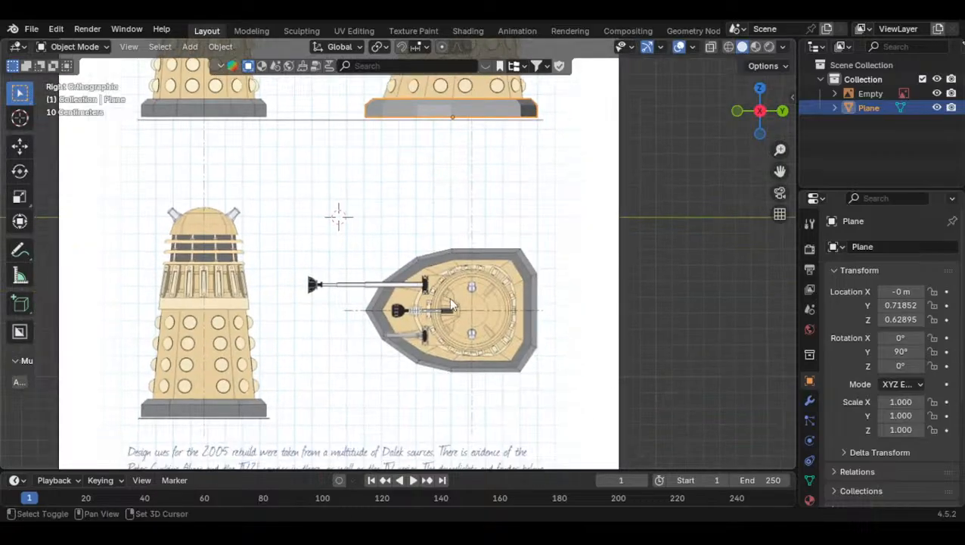
{"action": "left_click", "coordinate": [623, 292]}
{"action": "scroll", "coordinate": [623, 291], "scroll_direction": "up", "scroll_amount": 2}
{"action": "middle_click_drag", "start_coordinate": [550, 306], "coordinate": [584, 245], "text": "shift"}
{"action": "key", "text": "shift+a"}
{"action": "mouse_move", "coordinate": [573, 227]}
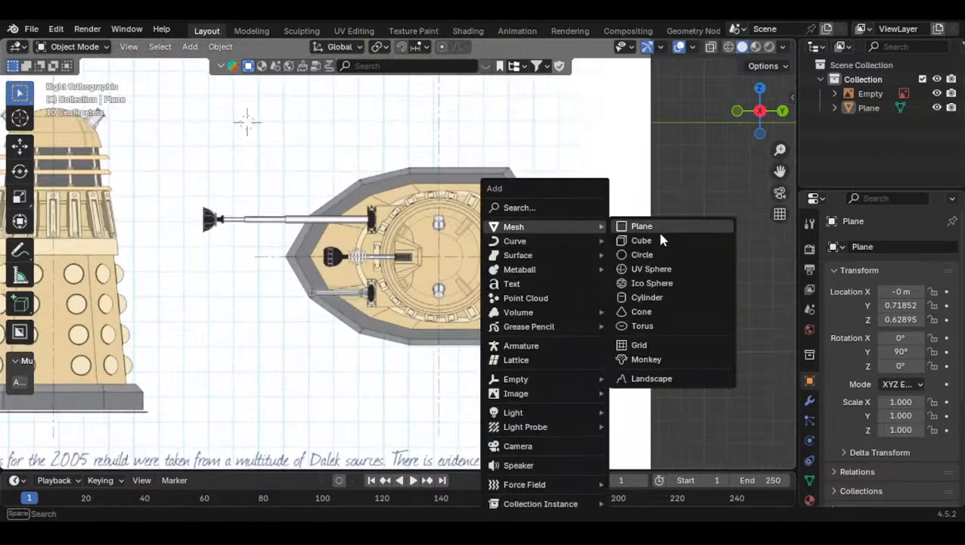
{"action": "left_click", "coordinate": [619, 223]}
{"action": "type", "text": "ry90"}
{"action": "key", "text": "Return"}
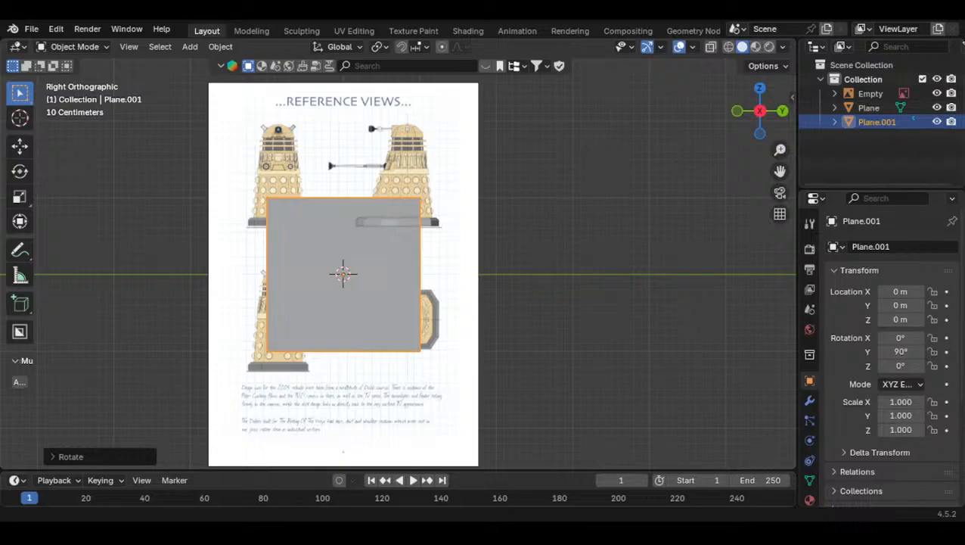
Rotate the new plane 45° in the right view and move it over the Dalek's top-view drawing
{"action": "scroll", "coordinate": [444, 262], "scroll_direction": "up", "scroll_amount": 3}
{"action": "scroll", "coordinate": [466, 246], "scroll_direction": "down", "scroll_amount": 3}
{"action": "scroll", "coordinate": [497, 292], "scroll_direction": "up", "scroll_amount": 1}
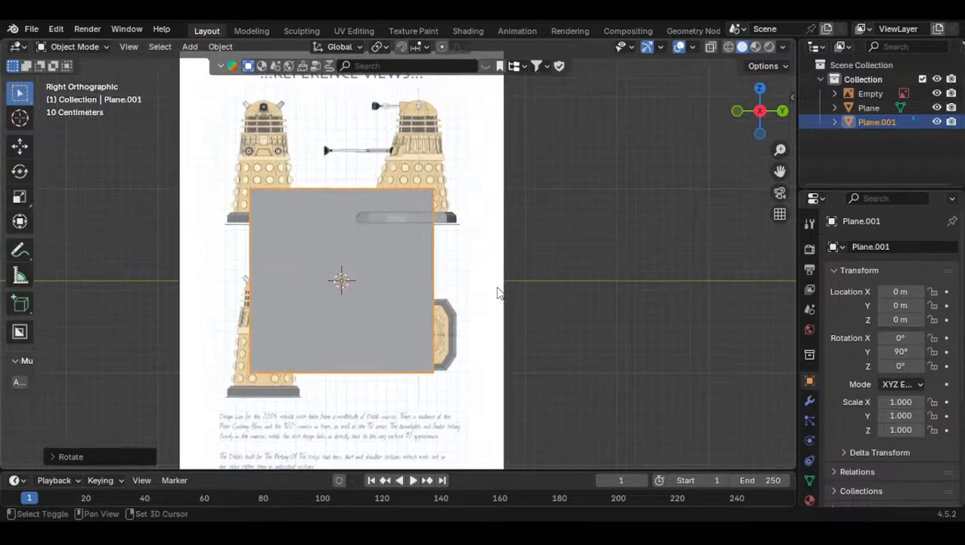
{"action": "middle_click_drag", "start_coordinate": [498, 288], "coordinate": [484, 233], "text": "shift"}
{"action": "scroll", "coordinate": [484, 232], "scroll_direction": "up", "scroll_amount": 1}
{"action": "type", "text": "r45"}
{"action": "left_click", "coordinate": [483, 231]}
{"action": "key", "text": "g"}
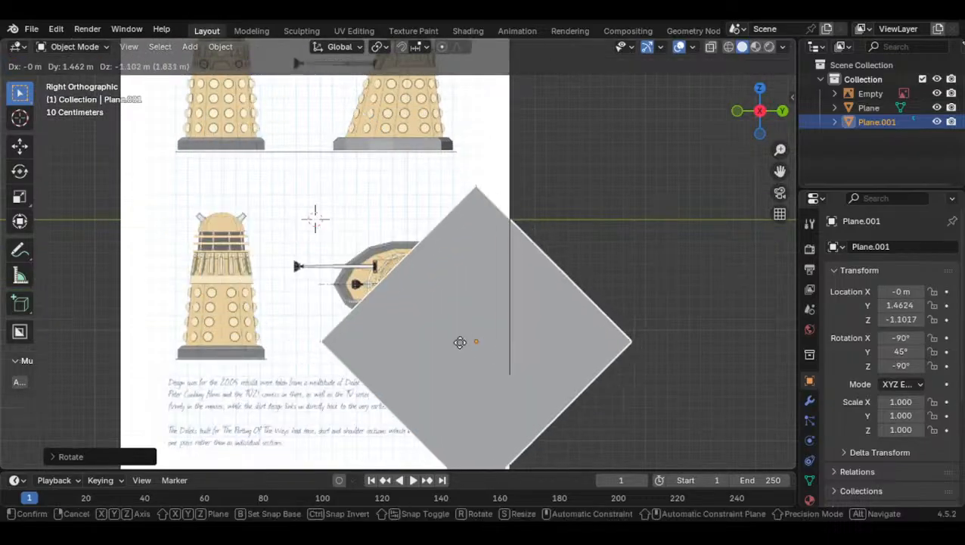
{"action": "left_click", "coordinate": [482, 293]}
Turn on X-ray in the right view and move the plane's pointed corner onto the front tip of the tan inner outline
{"action": "middle_click_drag", "start_coordinate": [574, 213], "coordinate": [531, 290]}
{"action": "key", "text": "ctrl+z"}
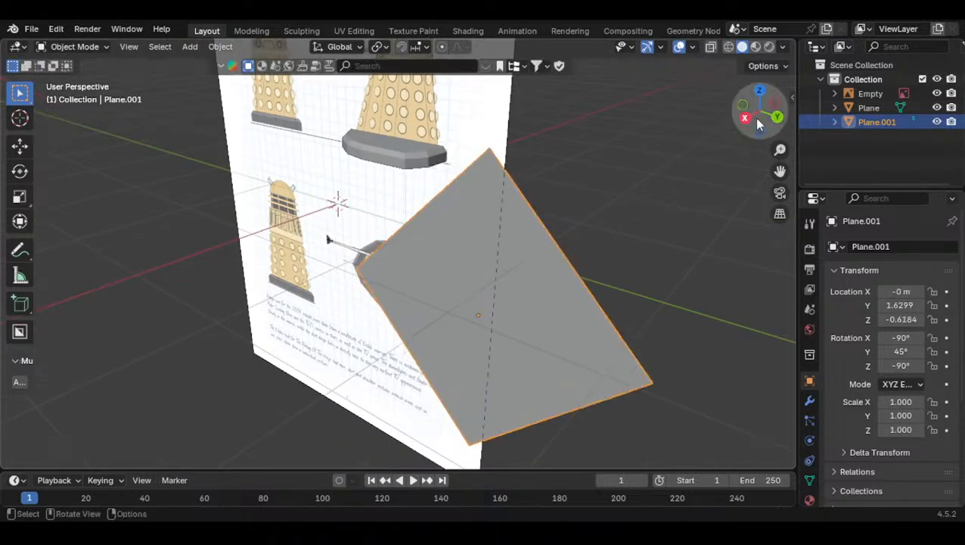
{"action": "left_click", "coordinate": [746, 118]}
{"action": "left_click", "coordinate": [709, 48]}
{"action": "scroll", "coordinate": [388, 293], "scroll_direction": "up", "scroll_amount": 3}
{"action": "scroll", "coordinate": [425, 278], "scroll_direction": "up", "scroll_amount": 8}
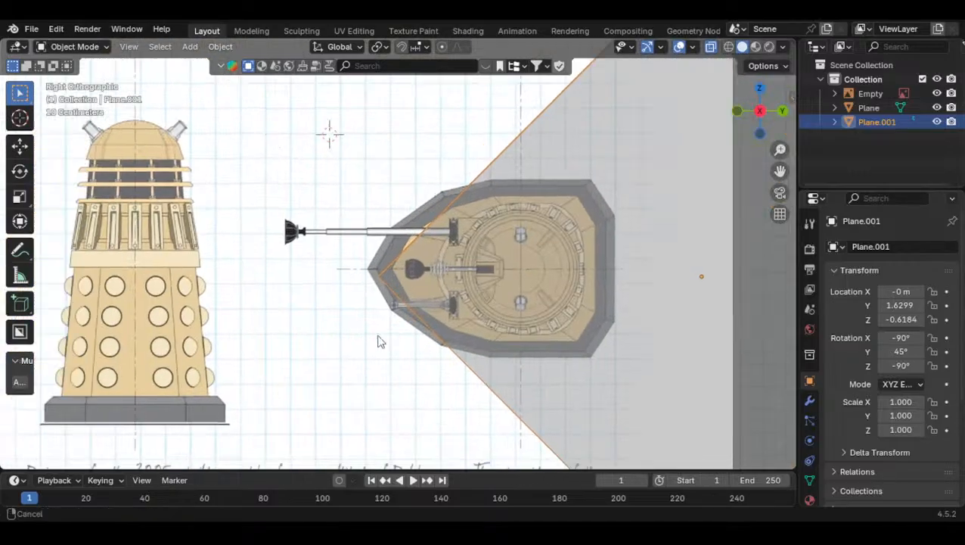
{"action": "key", "text": "g"}
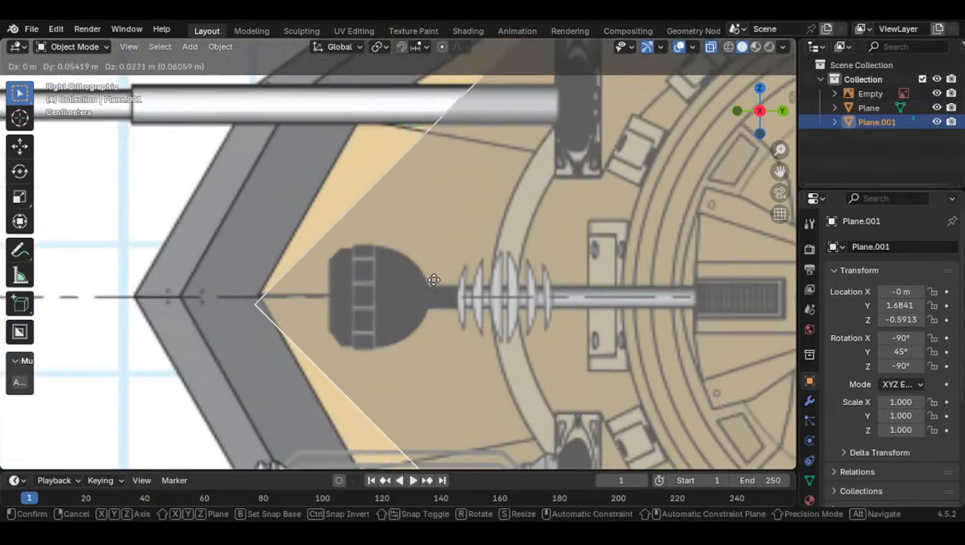
{"action": "left_click", "coordinate": [441, 304]}
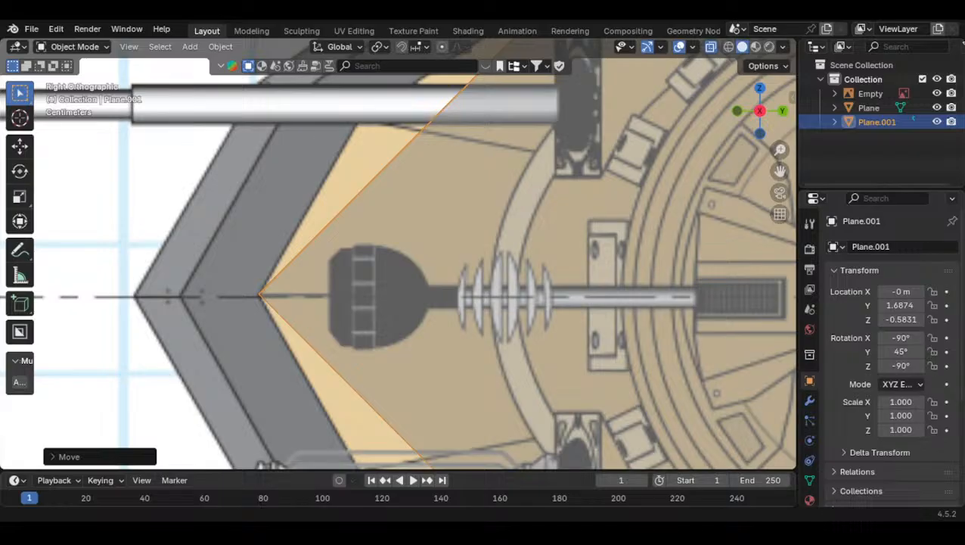
Nudge the plane slightly along Z so its front corner sits on the top view's centre line
{"action": "scroll", "coordinate": [415, 312], "scroll_direction": "down", "scroll_amount": 3}
{"action": "middle_click_drag", "start_coordinate": [384, 285], "coordinate": [403, 288]}
{"action": "scroll", "coordinate": [403, 288], "scroll_direction": "up", "scroll_amount": 2}
{"action": "left_click", "coordinate": [765, 114]}
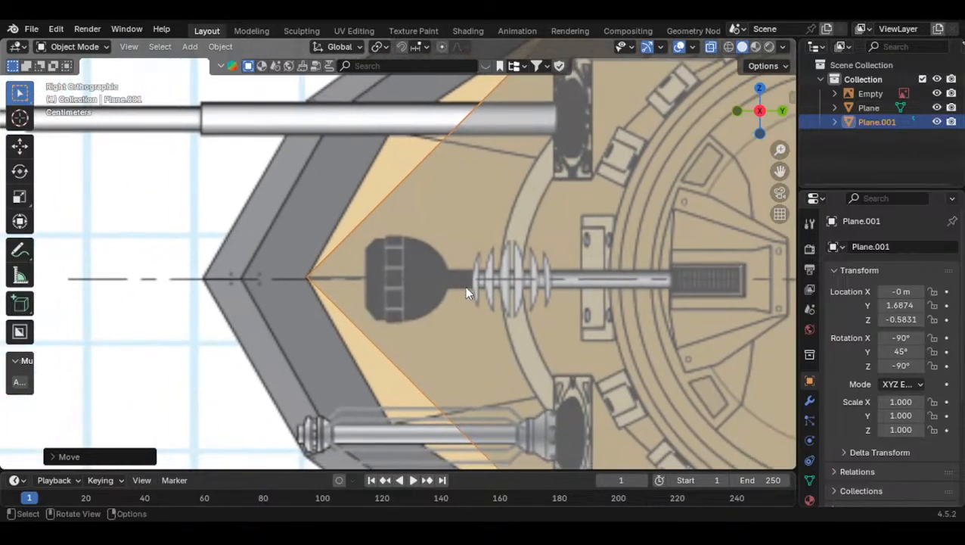
{"action": "scroll", "coordinate": [463, 284], "scroll_direction": "up", "scroll_amount": 3}
{"action": "key", "text": "g"}
{"action": "key", "text": "z"}
{"action": "left_click", "coordinate": [469, 331]}
{"action": "scroll", "coordinate": [471, 330], "scroll_direction": "down", "scroll_amount": 12}
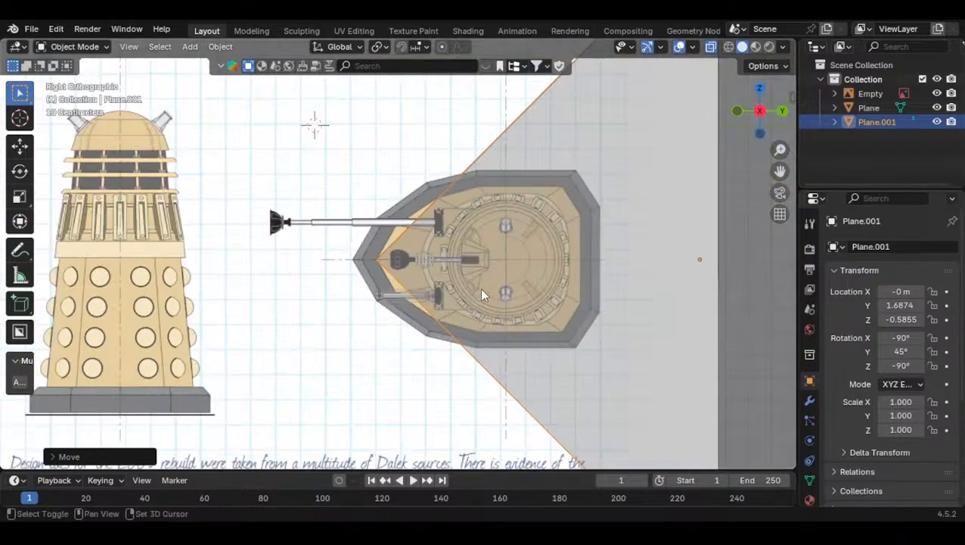
Delete the plane's rear corner vertex, leaving an open V shape, and return to Object Mode
{"action": "middle_click_drag", "start_coordinate": [439, 259], "coordinate": [339, 313], "text": "shift"}
{"action": "scroll", "coordinate": [341, 313], "scroll_direction": "down", "scroll_amount": 3}
{"action": "key", "text": "Tab"}
{"action": "key", "text": "1"}
{"action": "left_click", "coordinate": [641, 288]}
{"action": "key", "text": "x"}
{"action": "left_click", "coordinate": [643, 291]}
{"action": "key", "text": "Tab"}
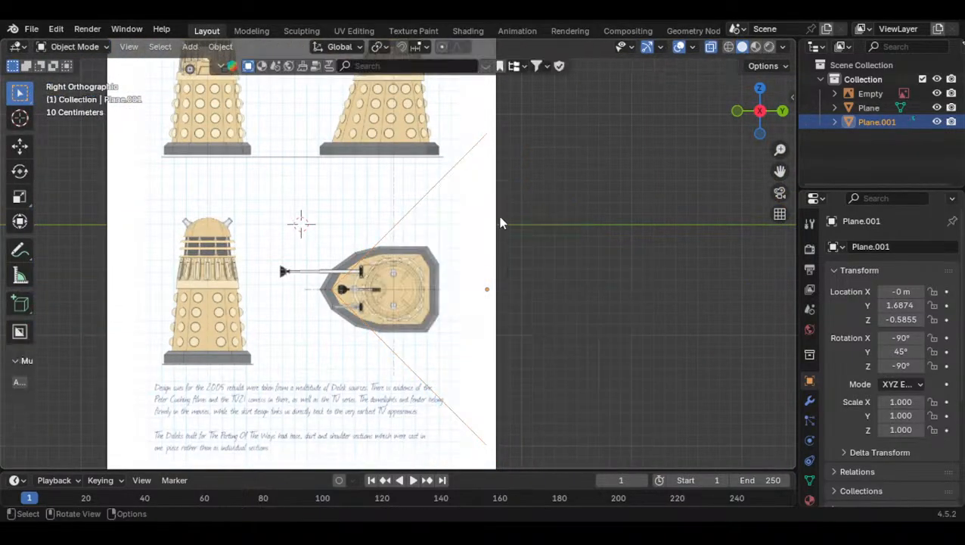
Shade the V-shaped mesh auto smooth, apply its rotation, and enter Edit Mode
{"action": "right_click", "coordinate": [482, 284]}
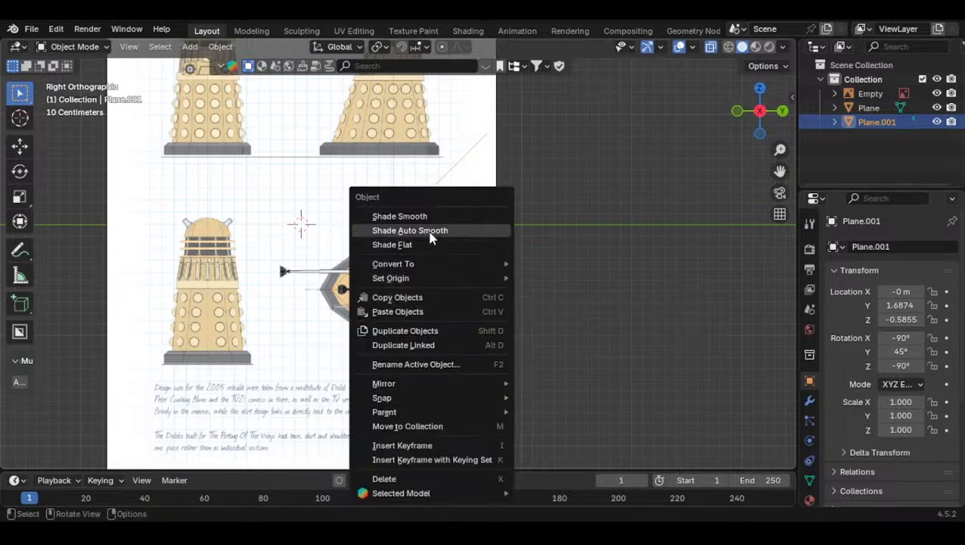
{"action": "left_click", "coordinate": [431, 232]}
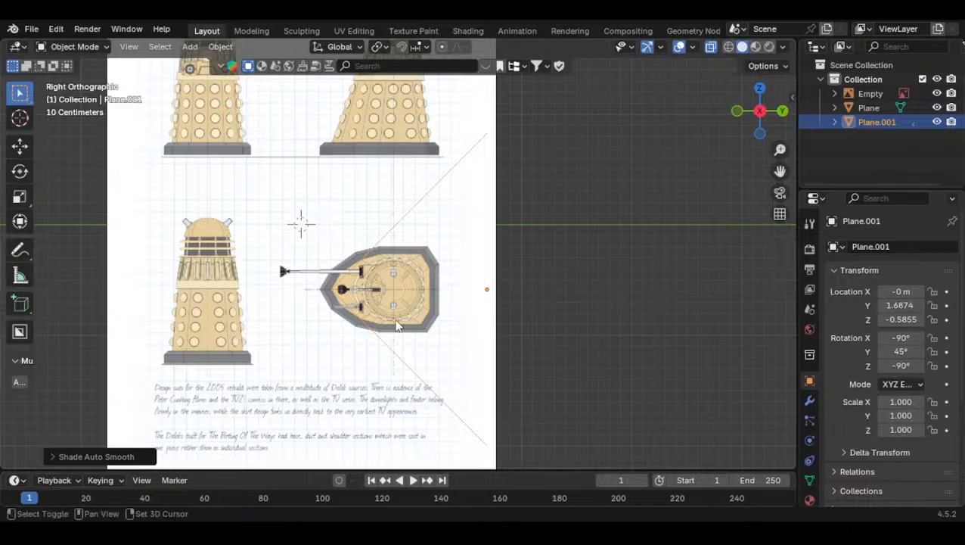
{"action": "middle_click_drag", "start_coordinate": [394, 327], "coordinate": [416, 366], "text": "shift"}
{"action": "key", "text": "ctrl+a"}
{"action": "left_click", "coordinate": [475, 260]}
{"action": "key", "text": "Tab"}
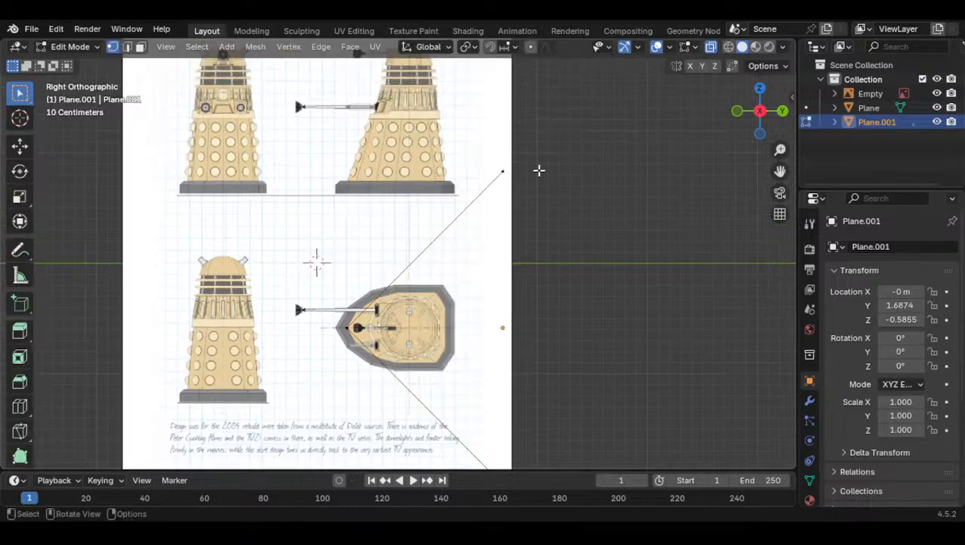
With Z mirroring enabled, move the V's end vertices inward to the first side corners of the tan inner outline
{"action": "key", "text": "g"}
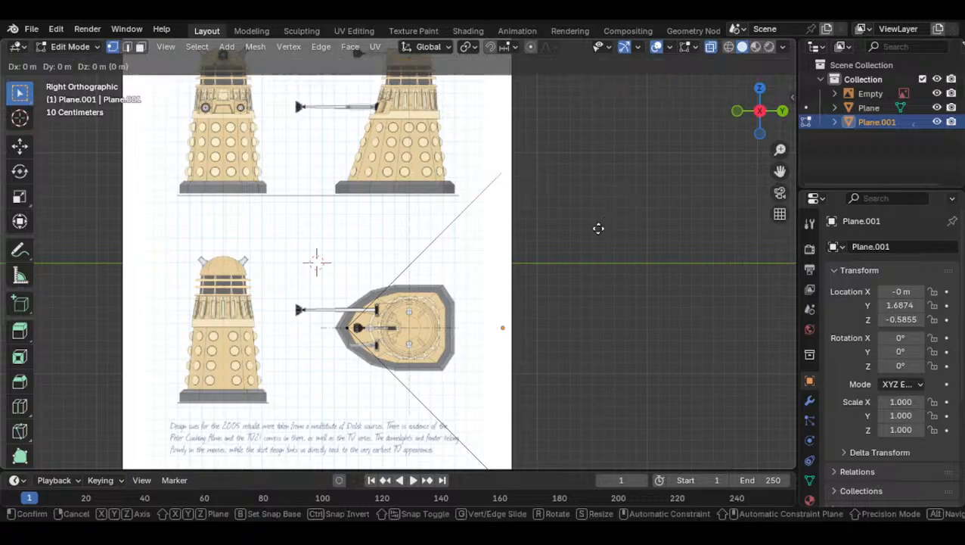
{"action": "left_click", "coordinate": [476, 331]}
{"action": "scroll", "coordinate": [382, 332], "scroll_direction": "up", "scroll_amount": 4}
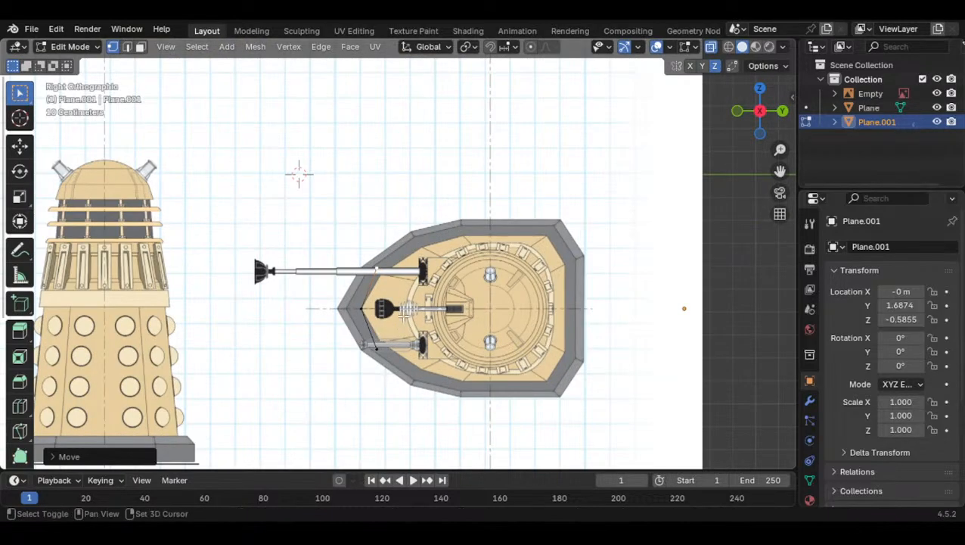
{"action": "middle_click_drag", "start_coordinate": [401, 317], "coordinate": [423, 303]}
{"action": "left_click", "coordinate": [761, 111]}
{"action": "scroll", "coordinate": [364, 323], "scroll_direction": "up", "scroll_amount": 9}
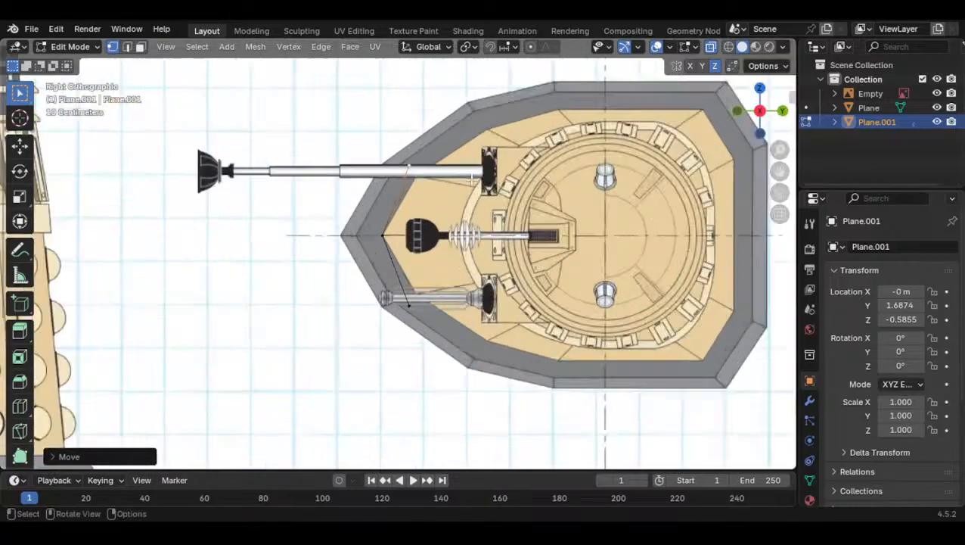
{"action": "key", "text": "g"}
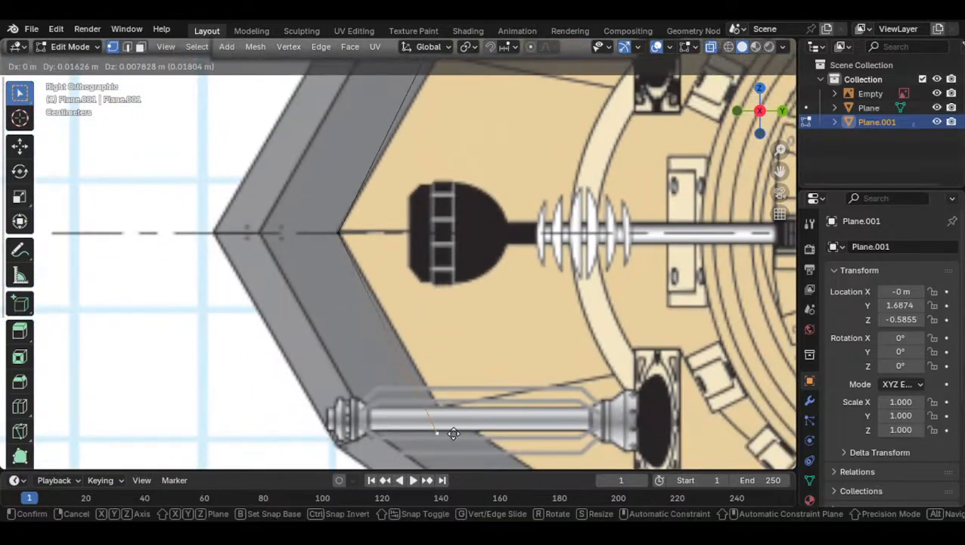
{"action": "left_click", "coordinate": [473, 397]}
Shift the whole V about 0.001 m along Z in Object Mode, then refine the lower end vertex on its outline corner
{"action": "key", "text": "Tab"}
{"action": "key", "text": "g"}
{"action": "key", "text": "z"}
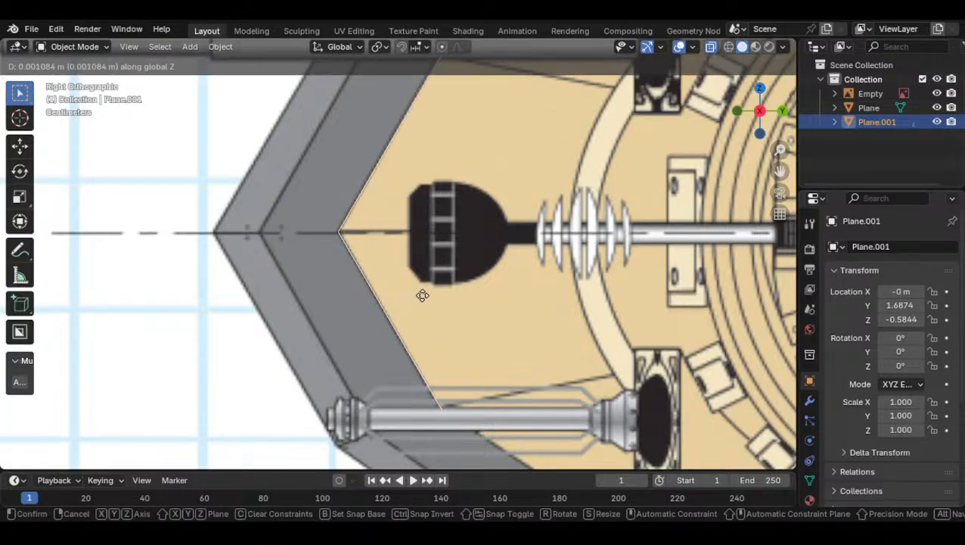
{"action": "left_click", "coordinate": [424, 294]}
{"action": "scroll", "coordinate": [424, 293], "scroll_direction": "down", "scroll_amount": 3}
{"action": "key", "text": "Tab"}
{"action": "middle_click_drag", "start_coordinate": [433, 287], "coordinate": [407, 274], "text": "shift"}
{"action": "scroll", "coordinate": [405, 295], "scroll_direction": "up", "scroll_amount": 4}
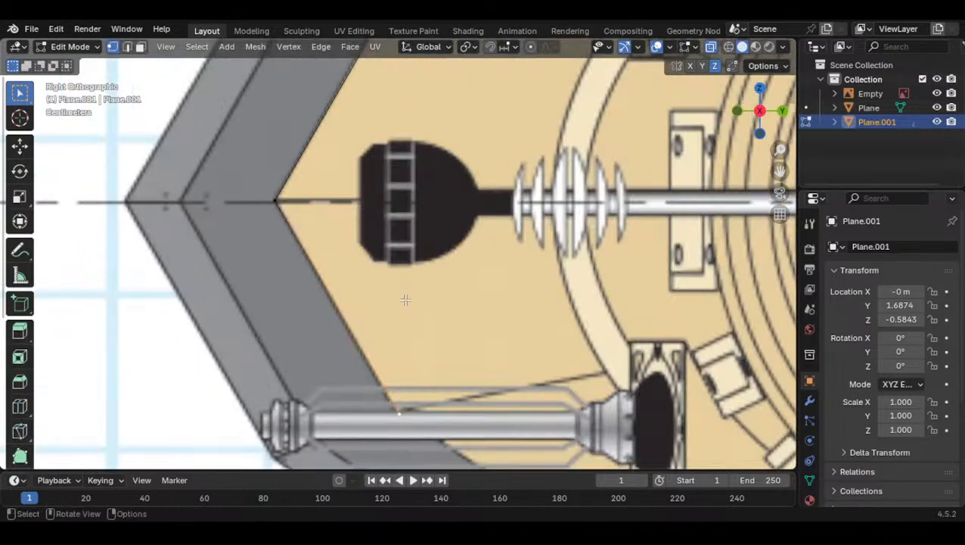
{"action": "key", "text": "g"}
{"action": "left_click", "coordinate": [419, 400]}
Extrude both end vertices along Y and move the new mirrored points to the second corners of the inner outline
{"action": "middle_click_drag", "start_coordinate": [413, 314], "coordinate": [417, 417], "text": "shift"}
{"action": "scroll", "coordinate": [416, 416], "scroll_direction": "down", "scroll_amount": 2}
{"action": "left_click_drag", "start_coordinate": [374, 104], "coordinate": [441, 406]}
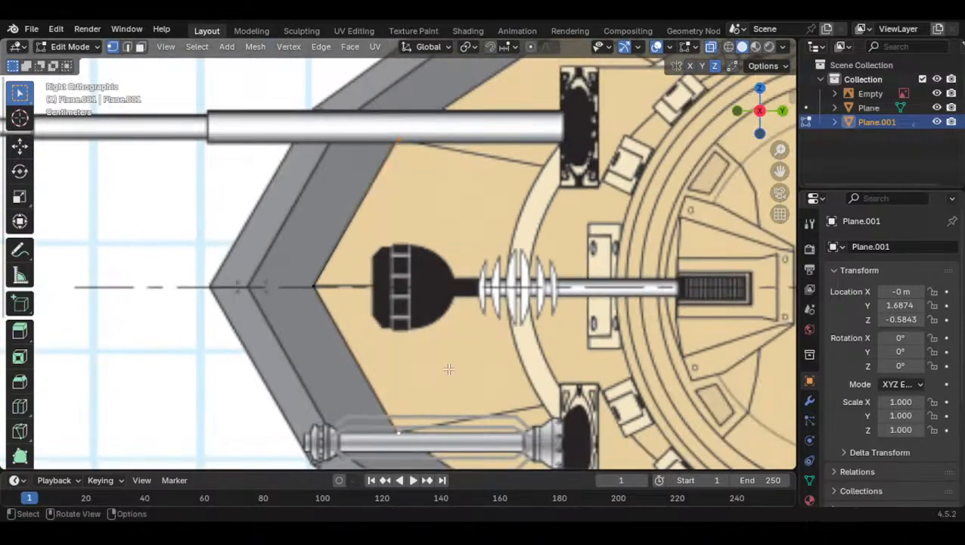
{"action": "scroll", "coordinate": [440, 405], "scroll_direction": "down", "scroll_amount": 1}
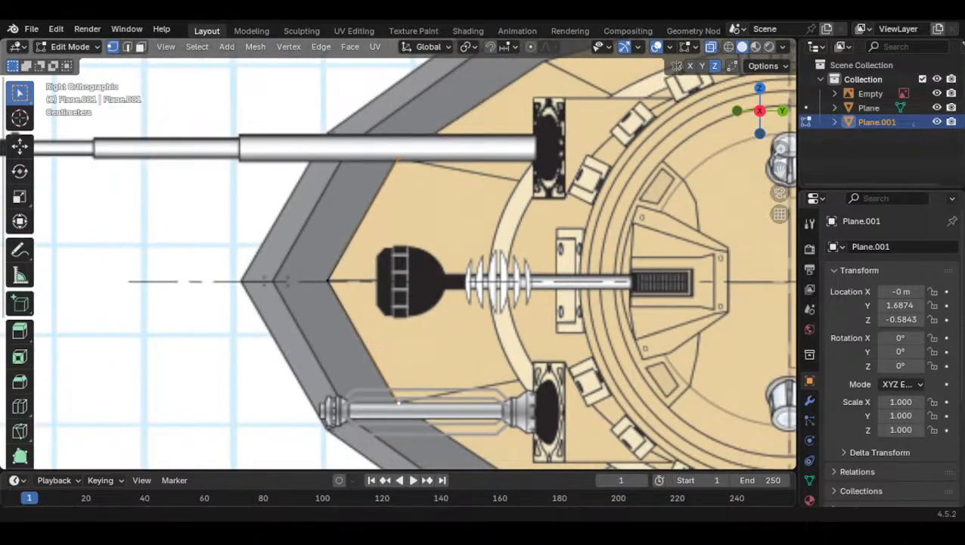
{"action": "scroll", "coordinate": [503, 363], "scroll_direction": "down", "scroll_amount": 5}
{"action": "key", "text": "e"}
{"action": "key", "text": "y"}
{"action": "left_click", "coordinate": [604, 279]}
{"action": "left_click", "coordinate": [463, 215]}
{"action": "scroll", "coordinate": [489, 227], "scroll_direction": "up", "scroll_amount": 5}
{"action": "key", "text": "g"}
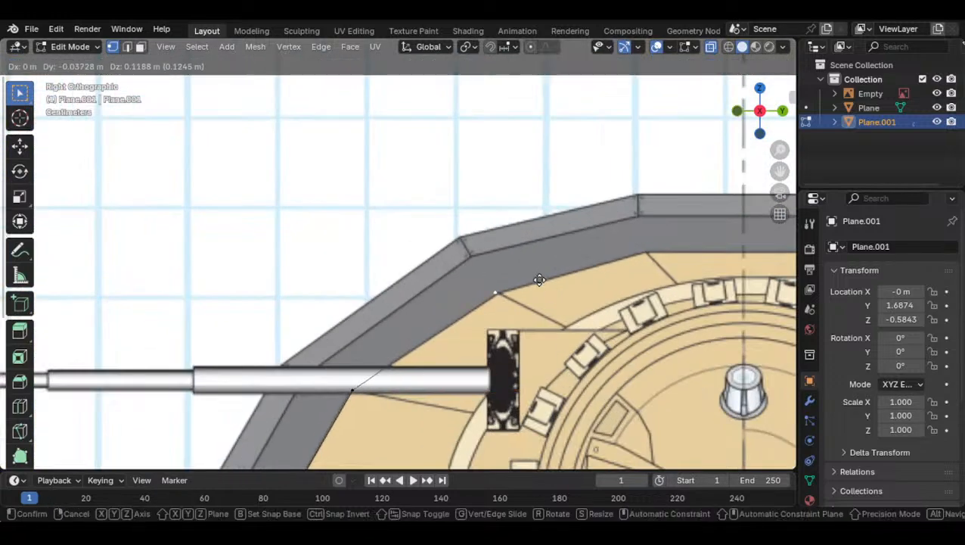
{"action": "left_click", "coordinate": [555, 280]}
{"action": "scroll", "coordinate": [205, 96], "scroll_direction": "down", "scroll_amount": 5}
{"action": "scroll", "coordinate": [431, 322], "scroll_direction": "up", "scroll_amount": 6}
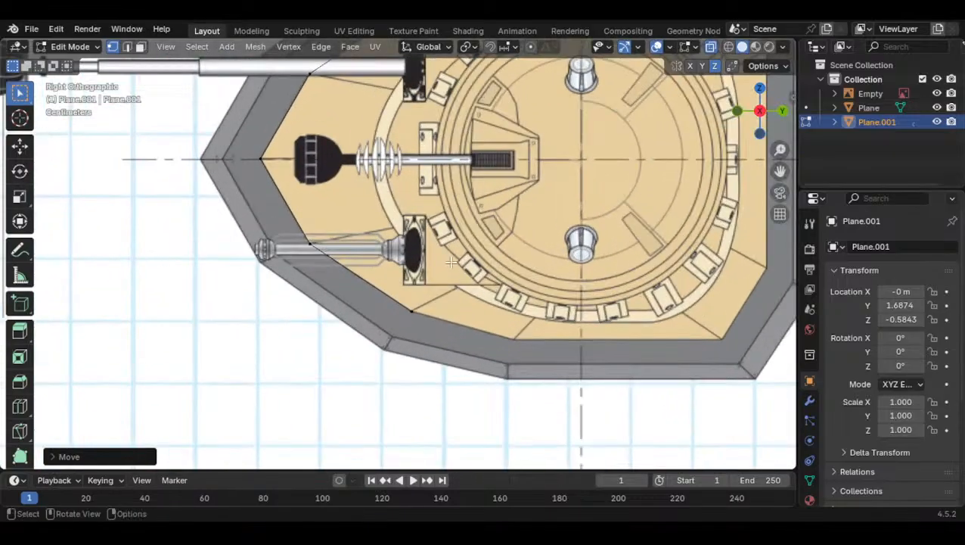
Extrude the two latest end vertices along Y and place them on the inner outline's third corners, where the straight sides begin
{"action": "scroll", "coordinate": [432, 322], "scroll_direction": "down", "scroll_amount": 6}
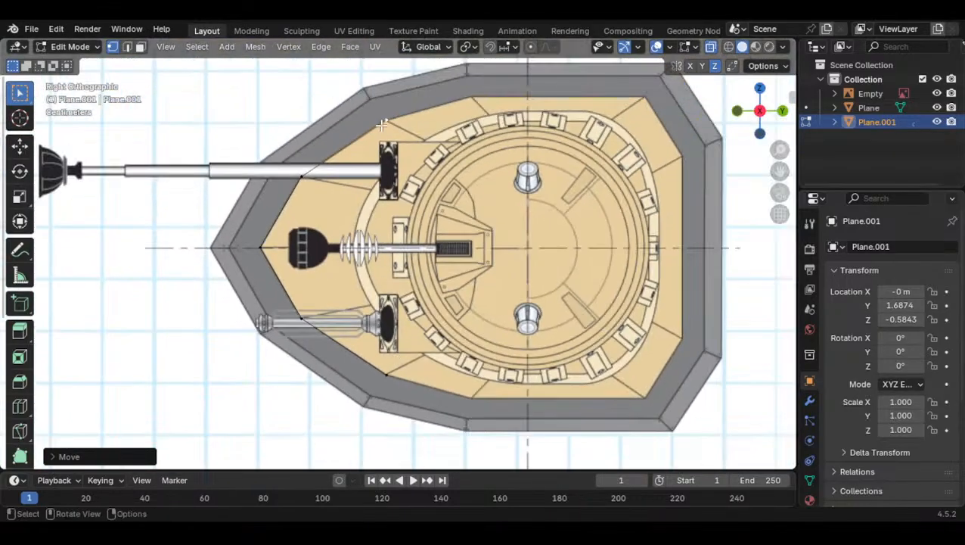
{"action": "key", "text": "b"}
{"action": "left_click_drag", "start_coordinate": [373, 108], "coordinate": [514, 469]}
{"action": "middle_click_drag", "start_coordinate": [477, 356], "coordinate": [432, 337], "text": "shift"}
{"action": "key", "text": "g"}
{"action": "key", "text": "y"}
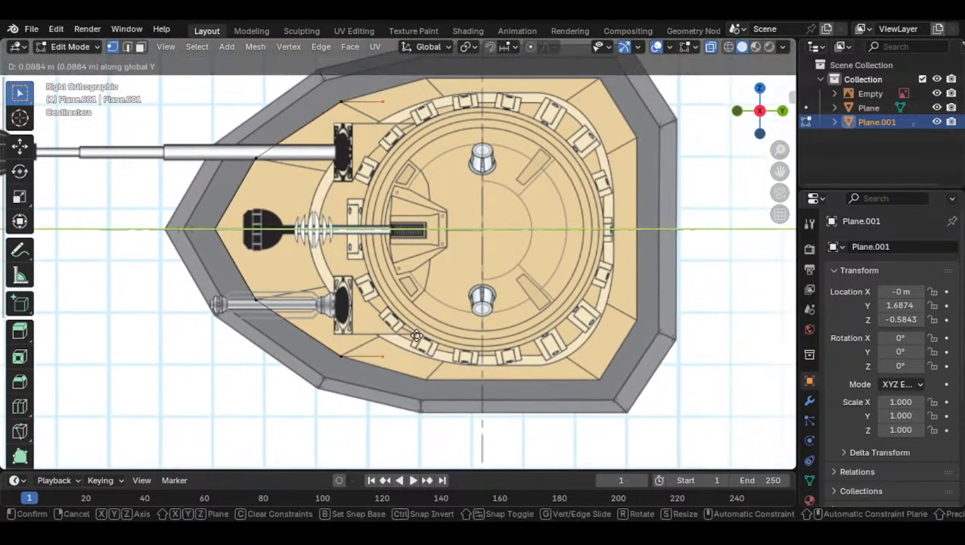
{"action": "left_click", "coordinate": [472, 333]}
{"action": "scroll", "coordinate": [526, 353], "scroll_direction": "up", "scroll_amount": 5}
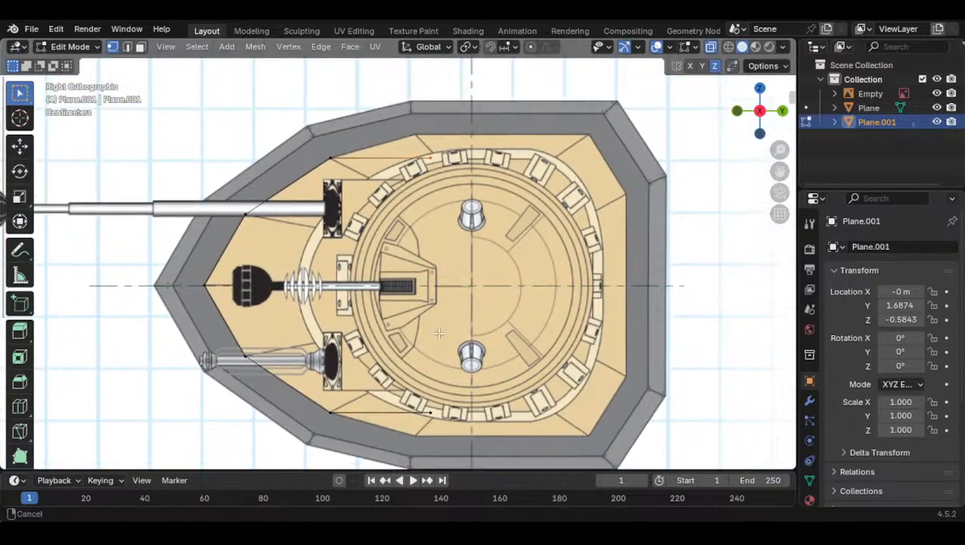
{"action": "scroll", "coordinate": [525, 353], "scroll_direction": "up", "scroll_amount": 3}
{"action": "key", "text": "g"}
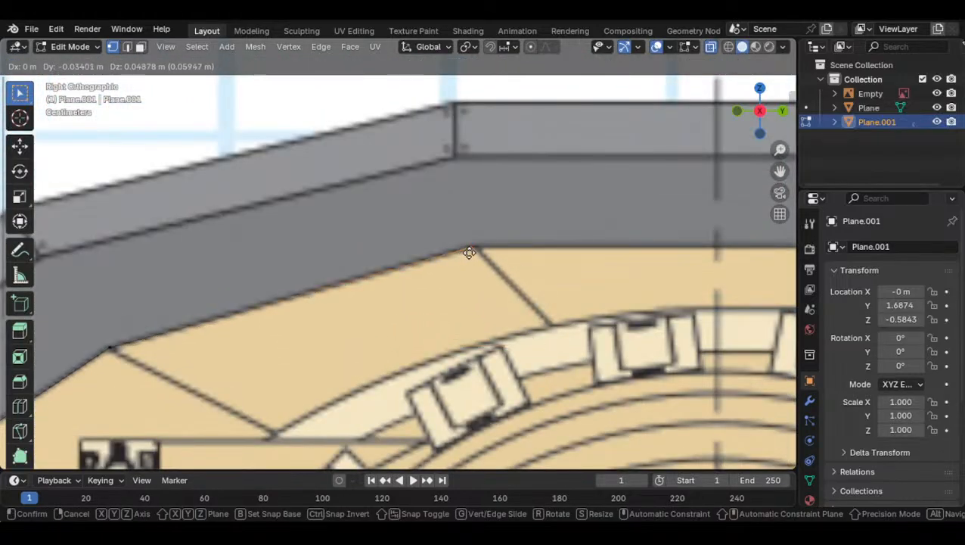
{"action": "left_click", "coordinate": [474, 252]}
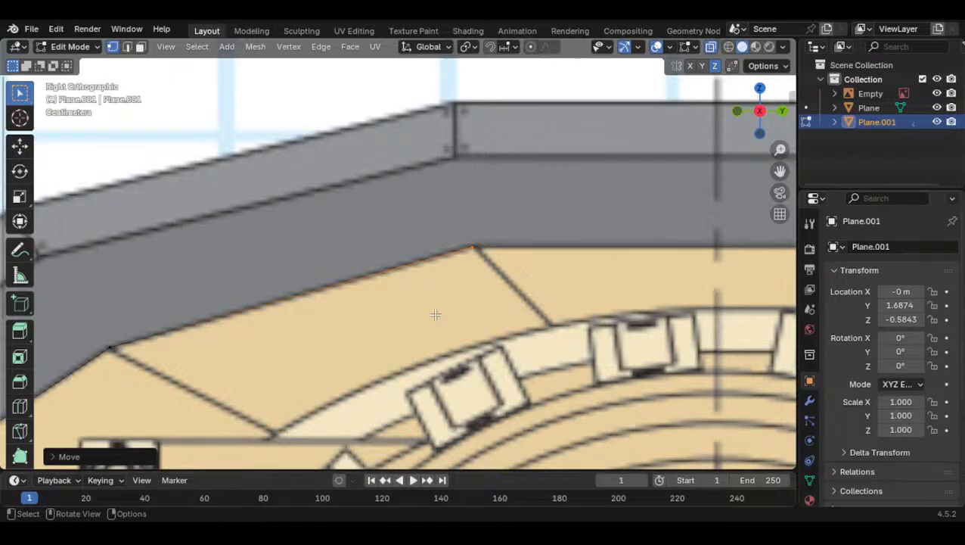
Extrude both end vertices along Y down the straight sides to the inner outline's next corners near the rear
{"action": "scroll", "coordinate": [433, 314], "scroll_direction": "down", "scroll_amount": 8}
{"action": "key", "text": "b"}
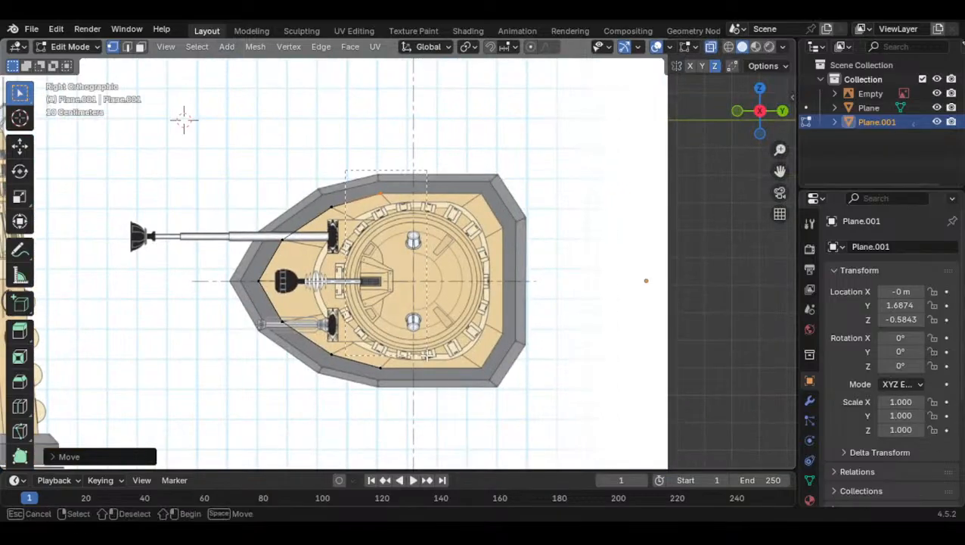
{"action": "left_click_drag", "start_coordinate": [413, 325], "coordinate": [443, 389]}
{"action": "key", "text": "g"}
{"action": "key", "text": "y"}
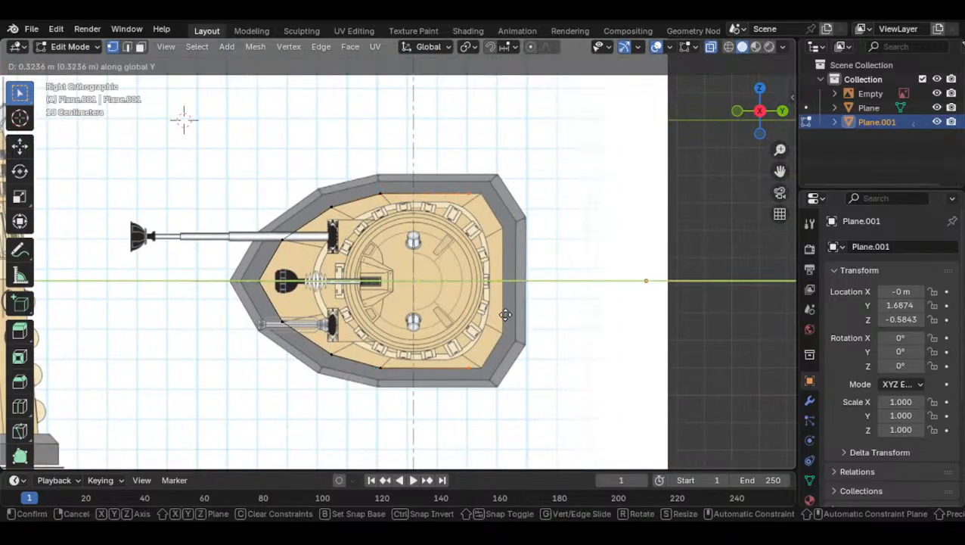
{"action": "left_click", "coordinate": [536, 312]}
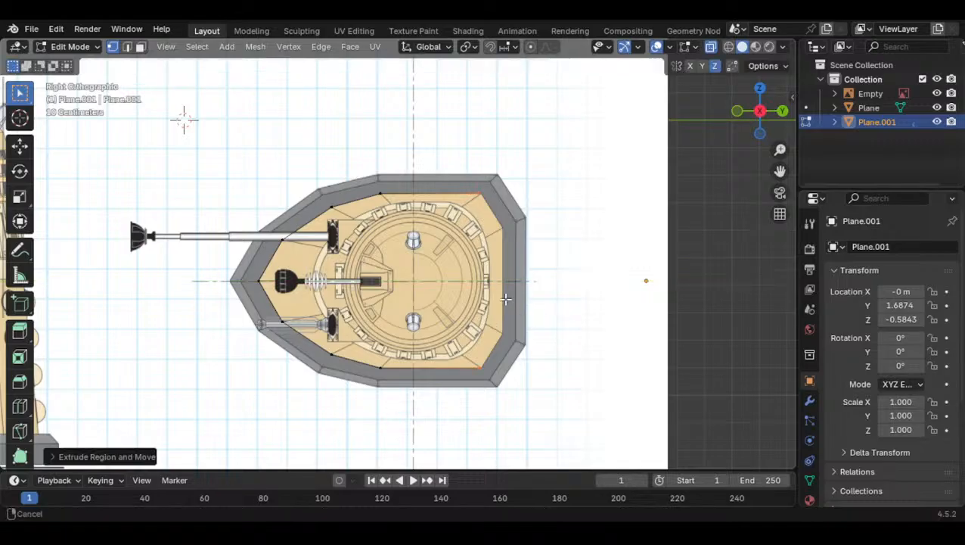
{"action": "scroll", "coordinate": [439, 322], "scroll_direction": "up", "scroll_amount": 8}
{"action": "scroll", "coordinate": [452, 330], "scroll_direction": "down", "scroll_amount": 3}
{"action": "middle_click_drag", "start_coordinate": [452, 330], "coordinate": [407, 227], "text": "shift"}
{"action": "key", "text": "e"}
{"action": "left_click", "coordinate": [490, 242]}
{"action": "left_click", "coordinate": [458, 122]}
{"action": "scroll", "coordinate": [503, 235], "scroll_direction": "down", "scroll_amount": 3}
{"action": "key", "text": "g"}
{"action": "left_click", "coordinate": [487, 283]}
{"action": "key", "text": "ctrl+z"}
{"action": "key", "text": "ctrl+z"}
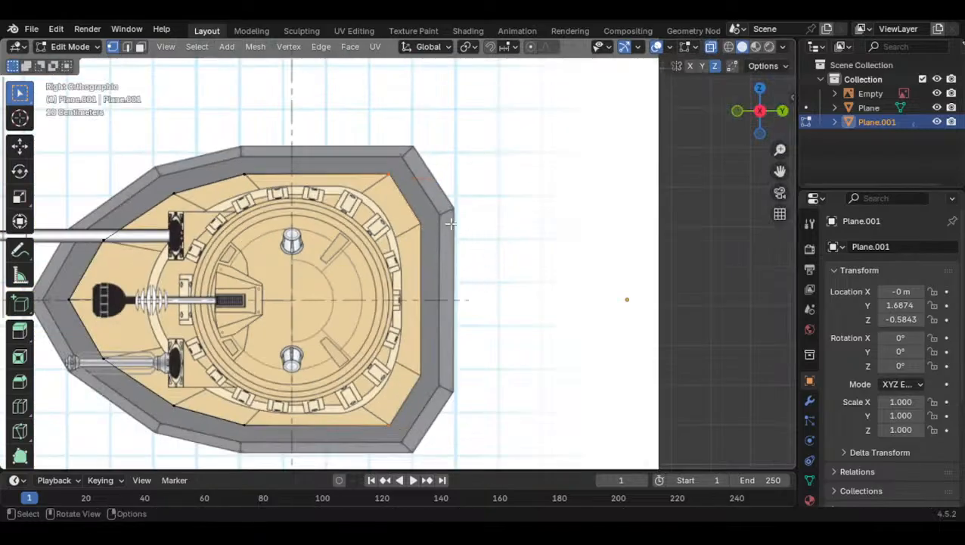
Extrude both end vertices along Y and place the new mirrored points on the inner outline's rear corners
{"action": "key", "text": "e"}
{"action": "key", "text": "y"}
{"action": "left_click", "coordinate": [457, 167]}
{"action": "left_click", "coordinate": [458, 168]}
{"action": "key", "text": "g"}
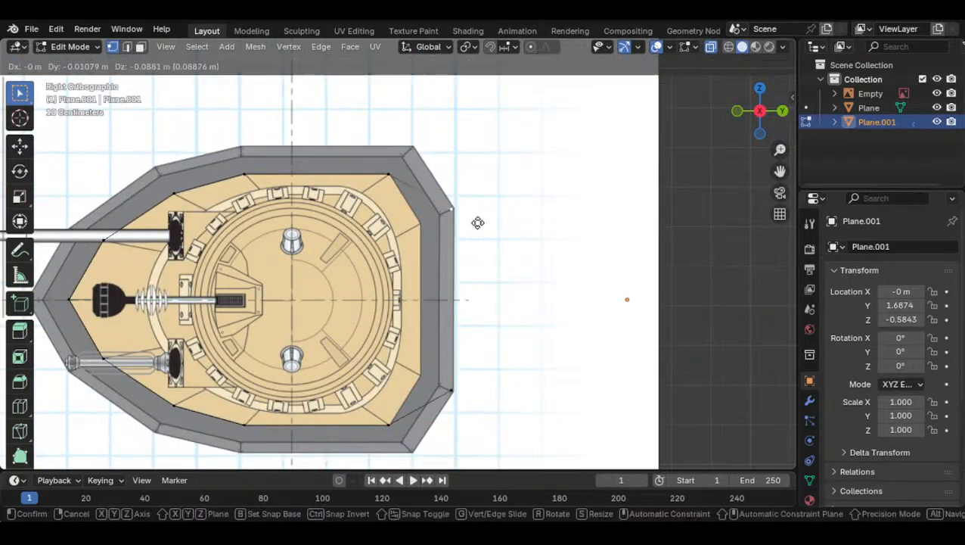
{"action": "left_click", "coordinate": [422, 276]}
{"action": "scroll", "coordinate": [424, 280], "scroll_direction": "up", "scroll_amount": 6}
{"action": "middle_click_drag", "start_coordinate": [487, 285], "coordinate": [459, 265], "text": "shift"}
{"action": "key", "text": "g"}
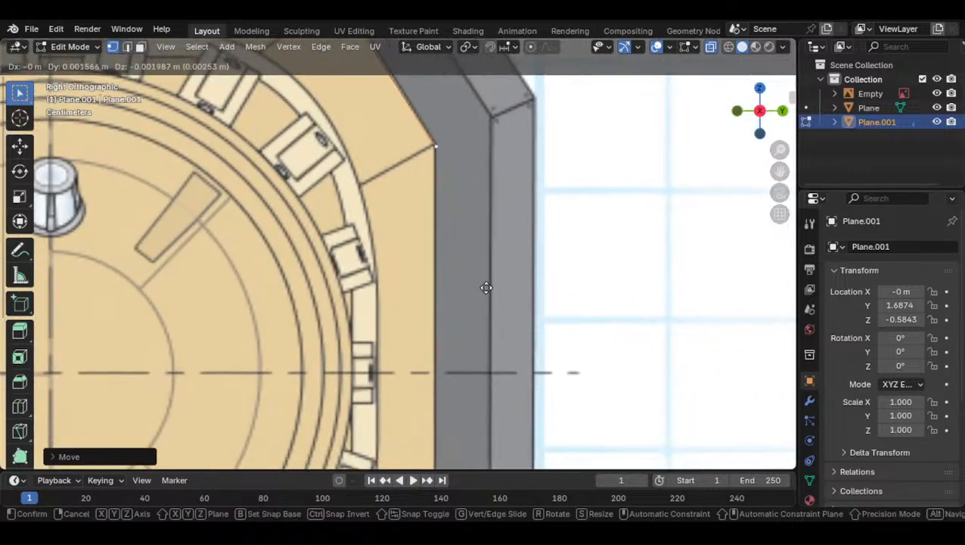
{"action": "left_click", "coordinate": [486, 290]}
Connect the two rear corner vertices with an edge to close the inner outline
{"action": "scroll", "coordinate": [473, 265], "scroll_direction": "down", "scroll_amount": 6}
{"action": "scroll", "coordinate": [458, 318], "scroll_direction": "up", "scroll_amount": 7}
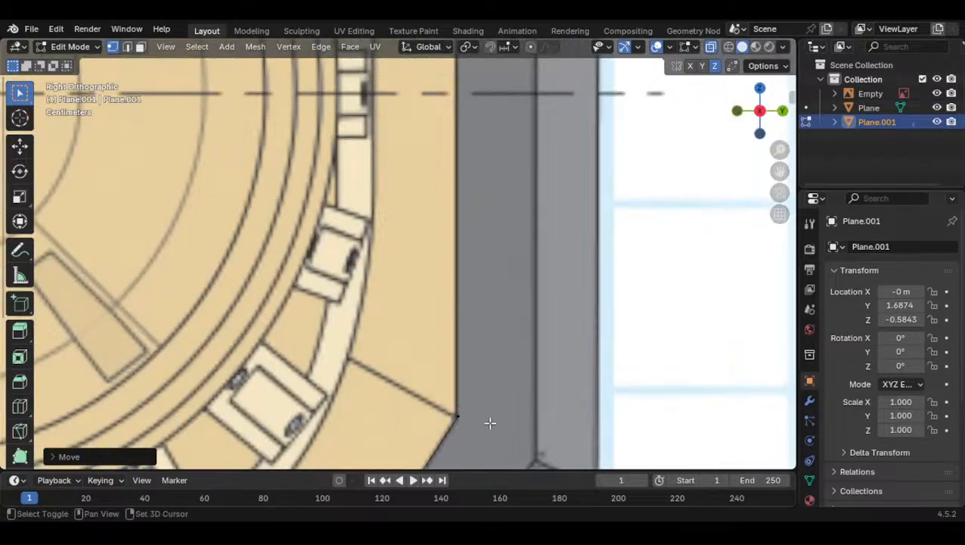
{"action": "right_click", "coordinate": [458, 423]}
{"action": "key", "text": "Escape"}
{"action": "scroll", "coordinate": [421, 252], "scroll_direction": "down", "scroll_amount": 3}
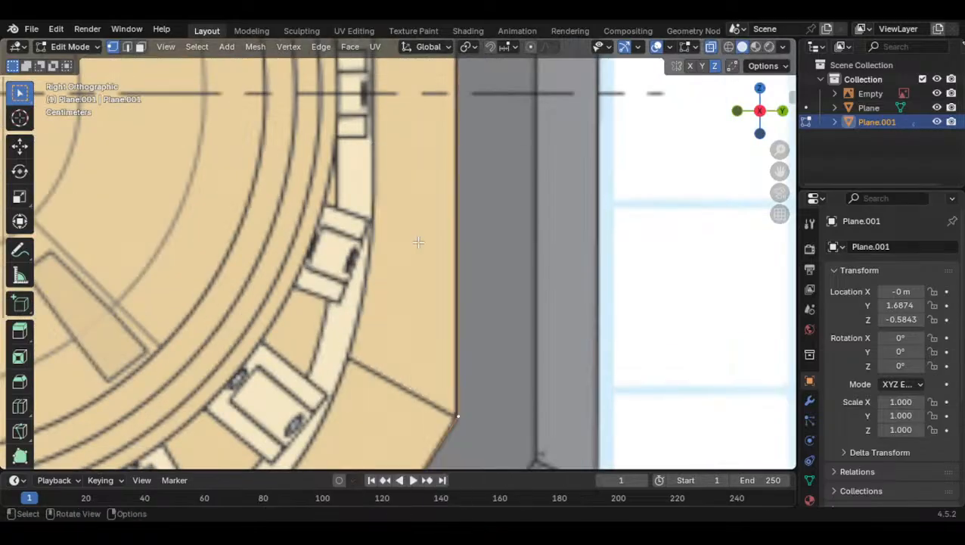
Return to Object Mode and set the outline's origin to its geometry
{"action": "key", "text": "Tab"}
{"action": "scroll", "coordinate": [420, 250], "scroll_direction": "down", "scroll_amount": 2}
{"action": "scroll", "coordinate": [414, 310], "scroll_direction": "up", "scroll_amount": 8}
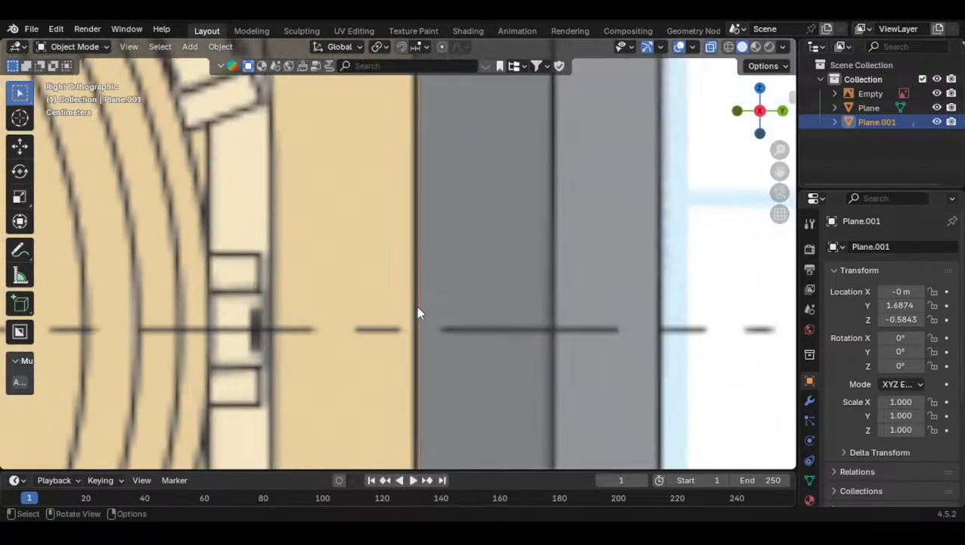
{"action": "scroll", "coordinate": [422, 253], "scroll_direction": "down", "scroll_amount": 8}
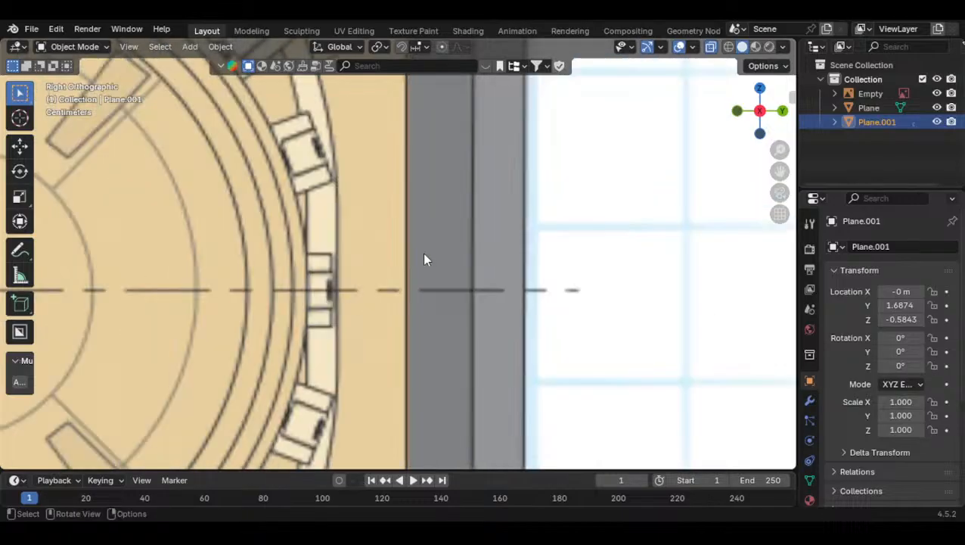
{"action": "key", "text": "r"}
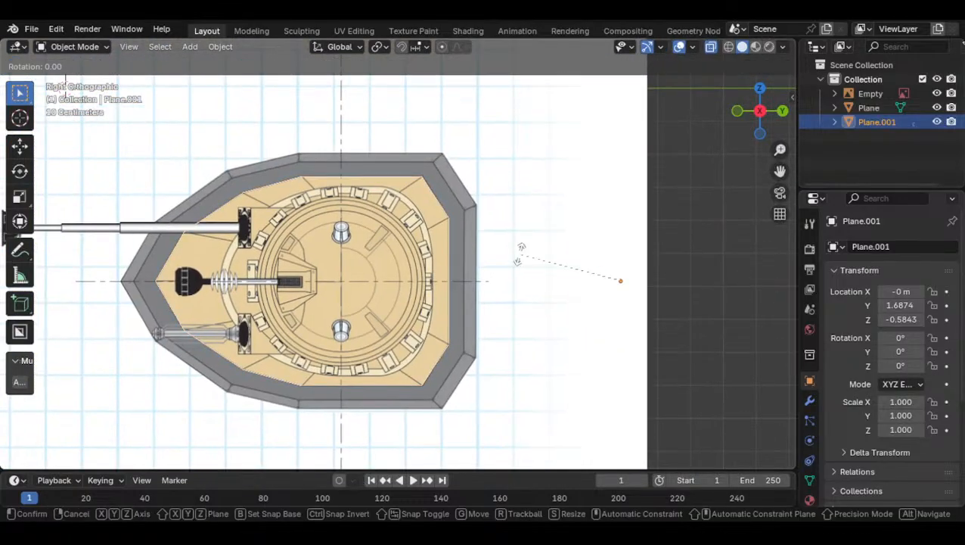
{"action": "right_click", "coordinate": [517, 253]}
{"action": "mouse_move", "coordinate": [492, 289]}
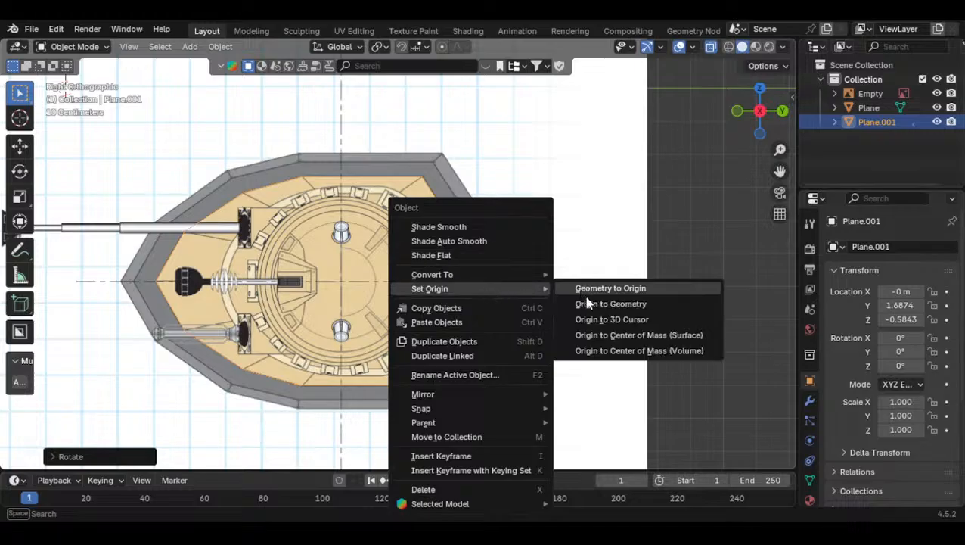
{"action": "left_click", "coordinate": [578, 301]}
Rotate the outline 90° about the global Y axis so it lies flat
{"action": "type", "text": "ry"}
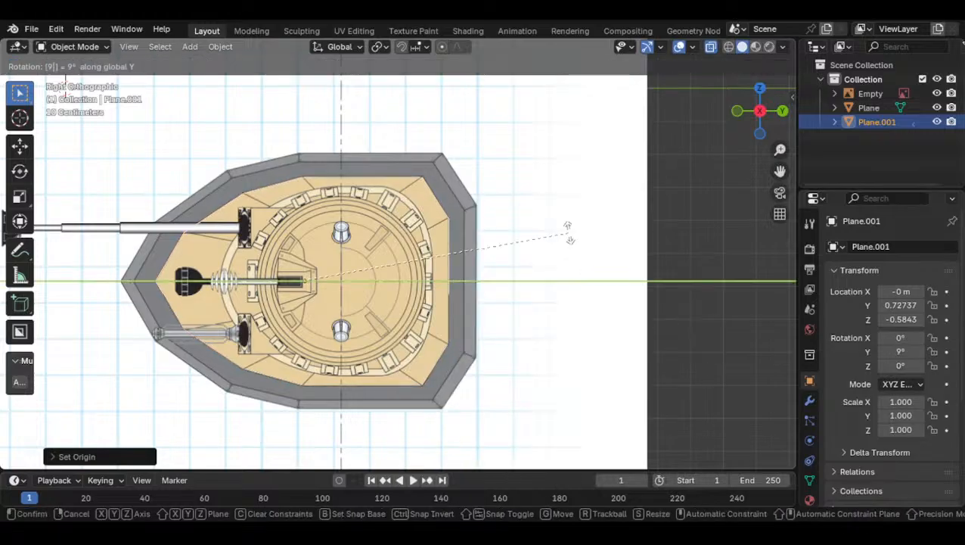
{"action": "type", "text": "90"}
{"action": "key", "text": "Return"}
Raise the flat outline along Z from the top view to the base of the side-view Dalek
{"action": "scroll", "coordinate": [569, 237], "scroll_direction": "down", "scroll_amount": 5}
{"action": "middle_click_drag", "start_coordinate": [393, 301], "coordinate": [437, 357], "text": "shift"}
{"action": "scroll", "coordinate": [460, 329], "scroll_direction": "down", "scroll_amount": 2}
{"action": "key", "text": "g"}
{"action": "key", "text": "z"}
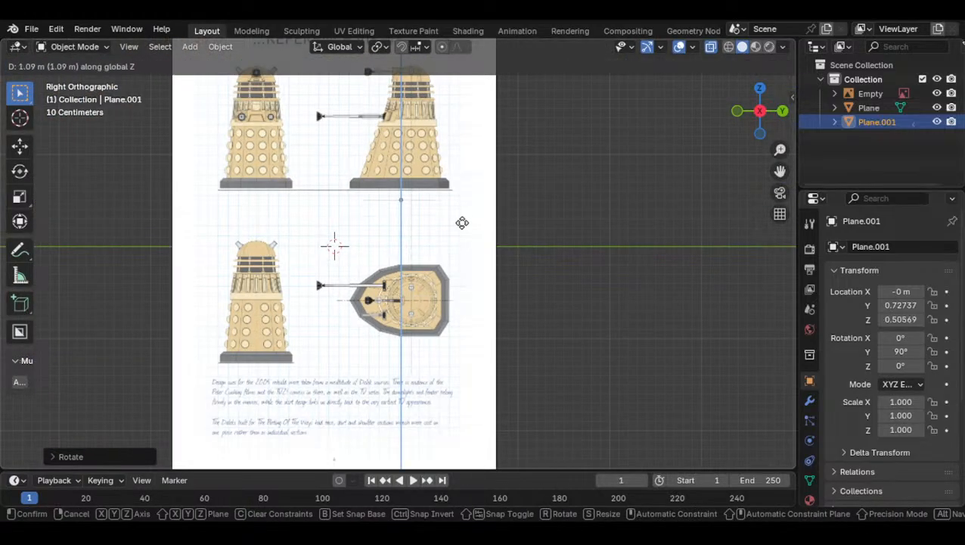
{"action": "left_click", "coordinate": [457, 211]}
Fine-tune the outline along Z to about 0.745 m at the base's top edge and scale it uniformly to 0.990
{"action": "scroll", "coordinate": [457, 265], "scroll_direction": "up", "scroll_amount": 6}
{"action": "scroll", "coordinate": [465, 297], "scroll_direction": "up", "scroll_amount": 3}
{"action": "key", "text": "g"}
{"action": "key", "text": "z"}
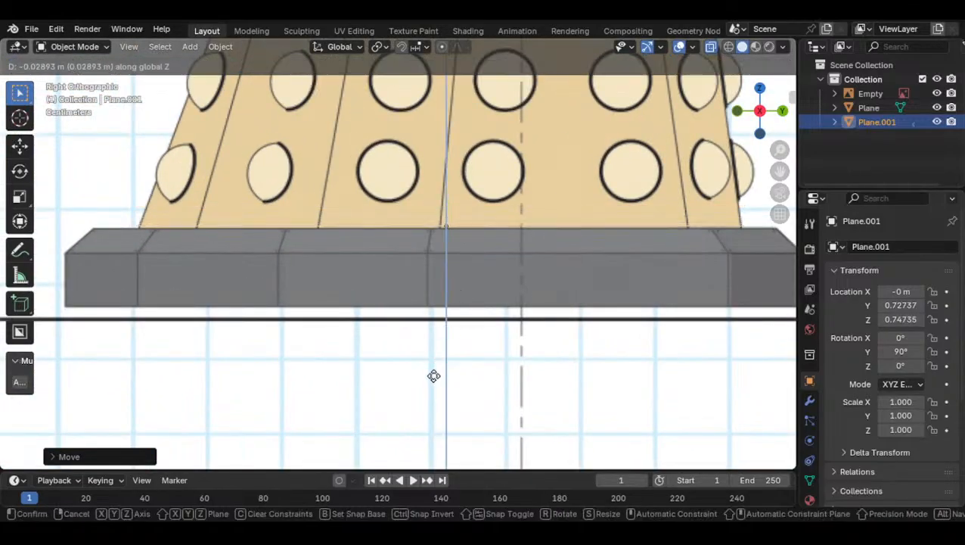
{"action": "left_click", "coordinate": [433, 382]}
{"action": "middle_click_drag", "start_coordinate": [477, 318], "coordinate": [450, 351], "text": "shift"}
{"action": "key", "text": "g"}
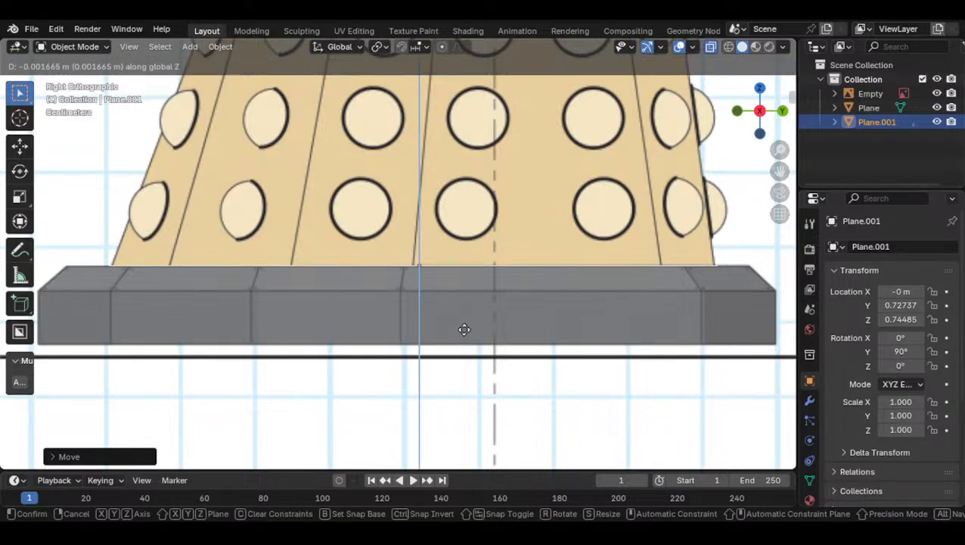
{"action": "left_click", "coordinate": [463, 329]}
{"action": "key", "text": "s"}
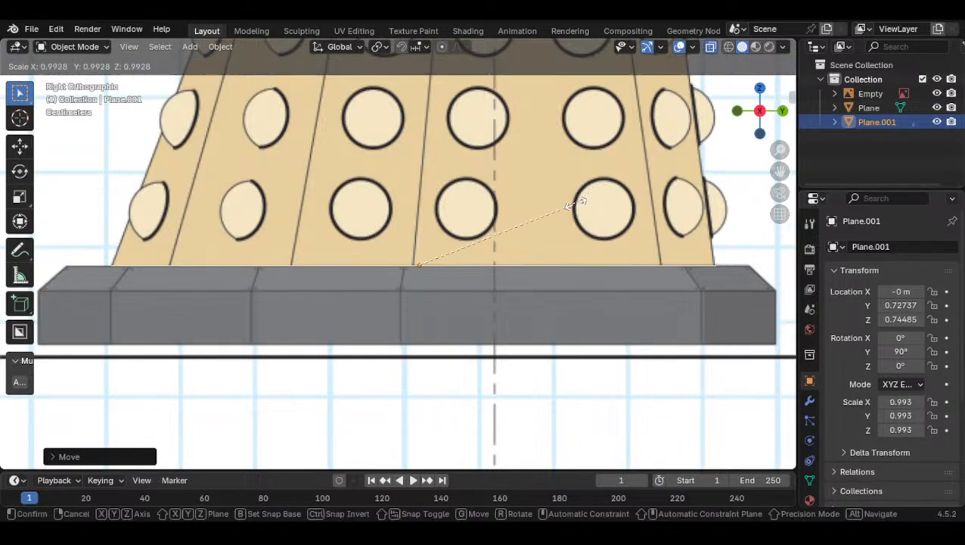
{"action": "left_click", "coordinate": [550, 243]}
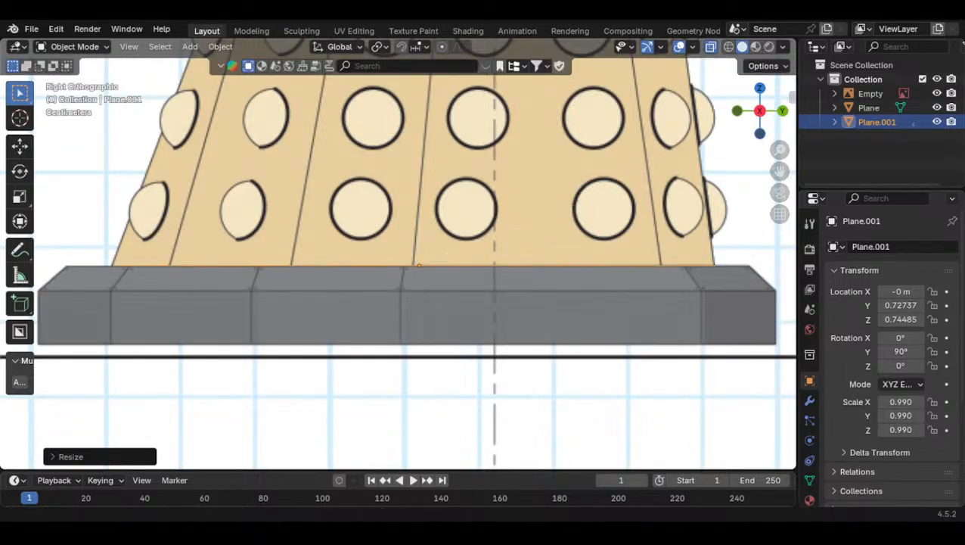
In Edit Mode, select the whole outline edge loop and fill it with a face
{"action": "scroll", "coordinate": [350, 243], "scroll_direction": "down", "scroll_amount": 3}
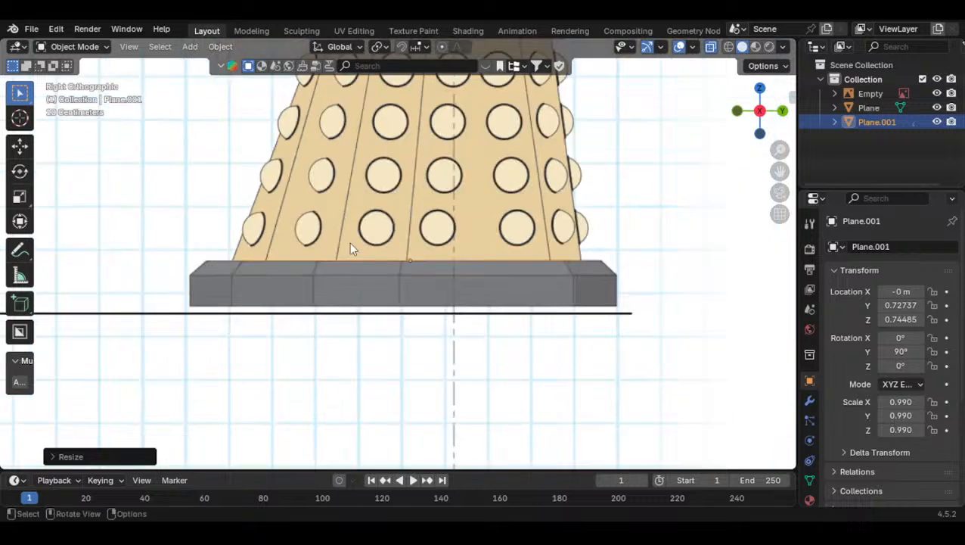
{"action": "scroll", "coordinate": [334, 340], "scroll_direction": "up", "scroll_amount": 5}
{"action": "key", "text": "Tab"}
{"action": "left_click", "coordinate": [126, 30]}
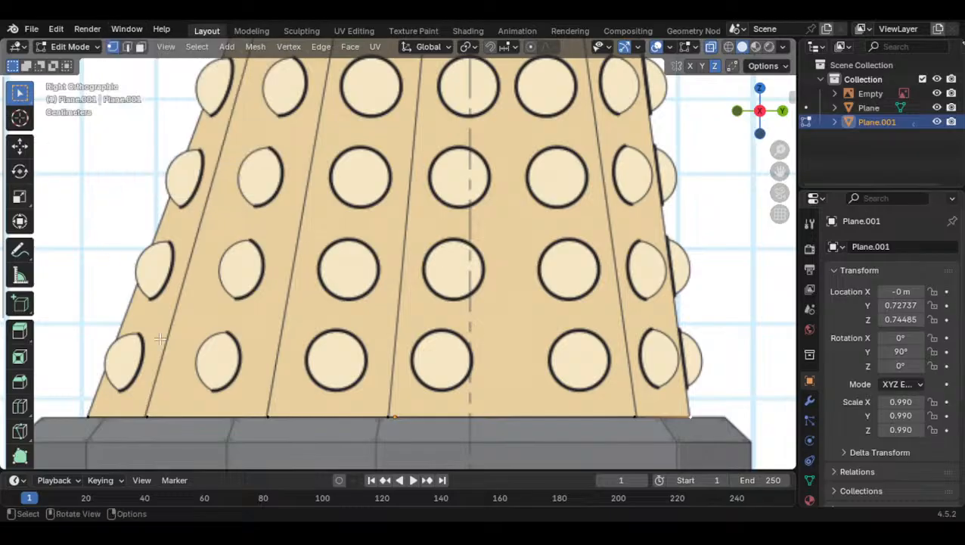
{"action": "middle_click_drag", "start_coordinate": [227, 344], "coordinate": [203, 314]}
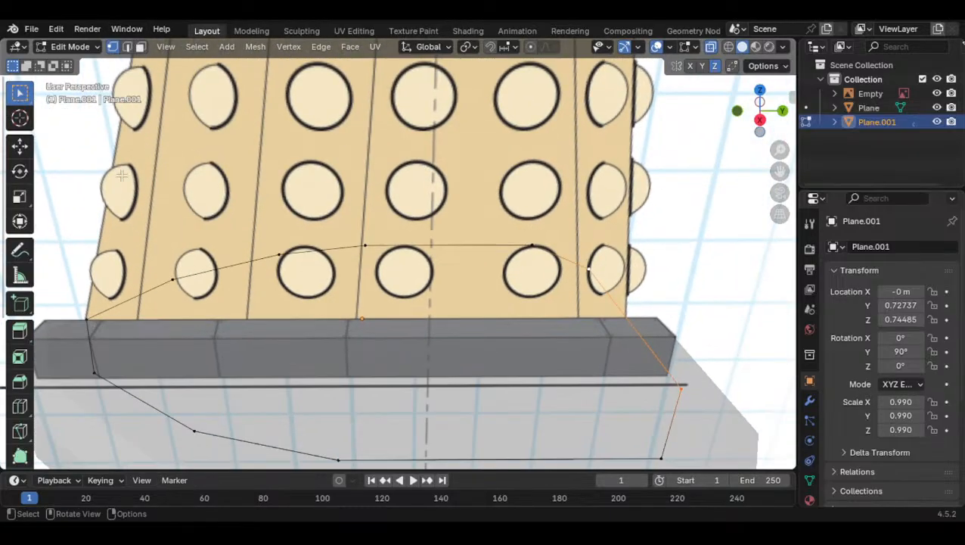
{"action": "left_click", "coordinate": [127, 47]}
{"action": "scroll", "coordinate": [188, 254], "scroll_direction": "down", "scroll_amount": 5}
{"action": "middle_click_drag", "start_coordinate": [187, 254], "coordinate": [206, 268]}
{"action": "key", "text": "ctrl+e"}
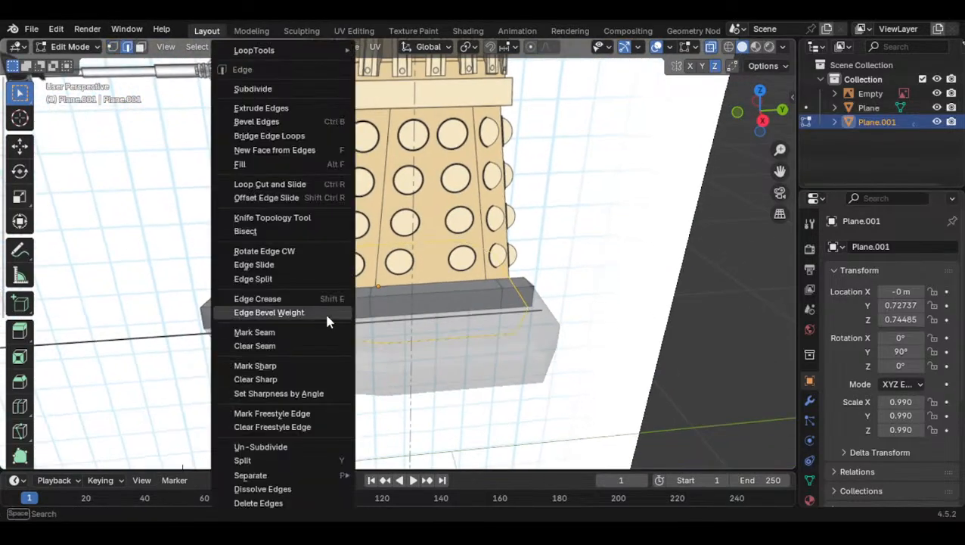
{"action": "left_click", "coordinate": [265, 134]}
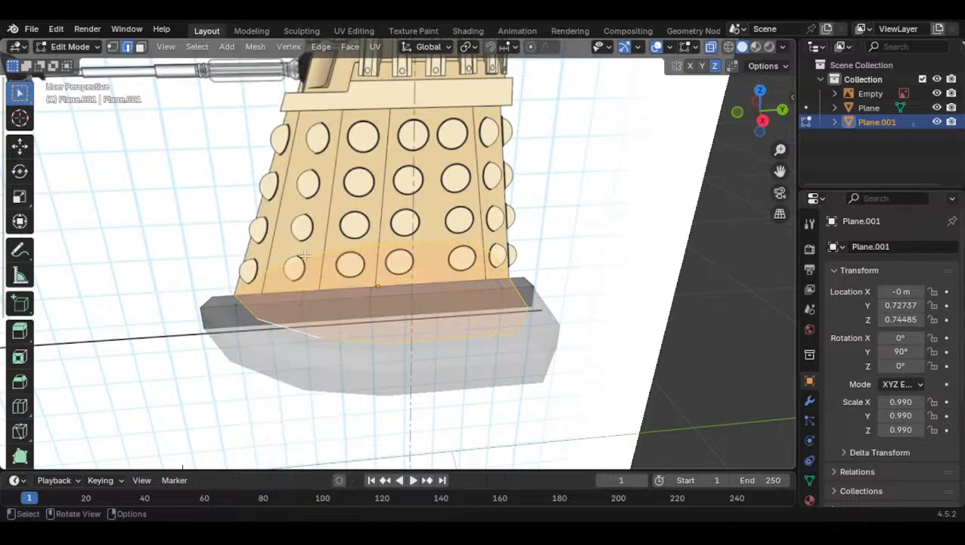
Extrude the filled face up along Z in the right view to the top of the skirt, just under the collar
{"action": "scroll", "coordinate": [331, 259], "scroll_direction": "down", "scroll_amount": 2}
{"action": "left_click", "coordinate": [141, 46]}
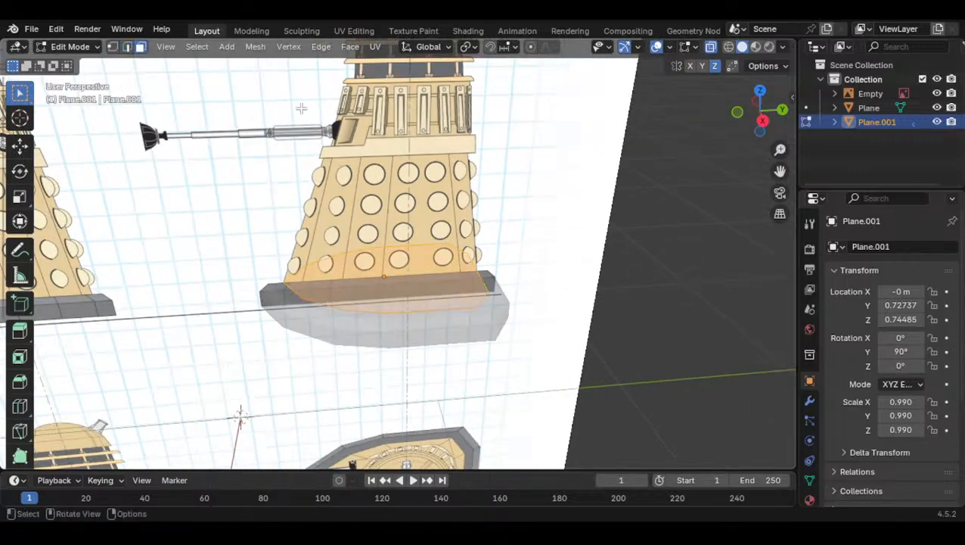
{"action": "left_click", "coordinate": [763, 120]}
{"action": "scroll", "coordinate": [425, 286], "scroll_direction": "up", "scroll_amount": 3}
{"action": "key", "text": "g"}
{"action": "key", "text": "z"}
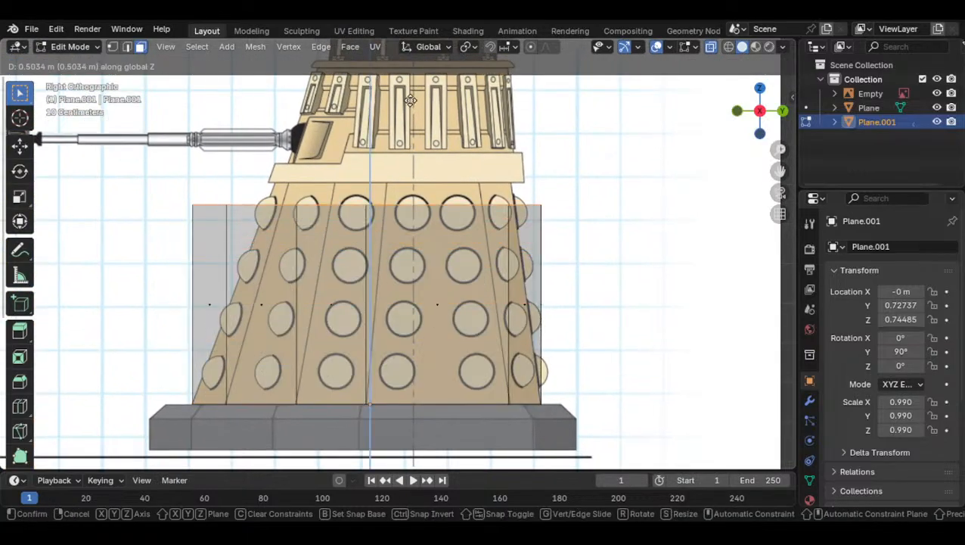
{"action": "left_click", "coordinate": [407, 60]}
Scale the skirt's top face uniformly to about 0.82 and shift it along Y towards the rear edge
{"action": "scroll", "coordinate": [493, 183], "scroll_direction": "up", "scroll_amount": 2}
{"action": "key", "text": "s"}
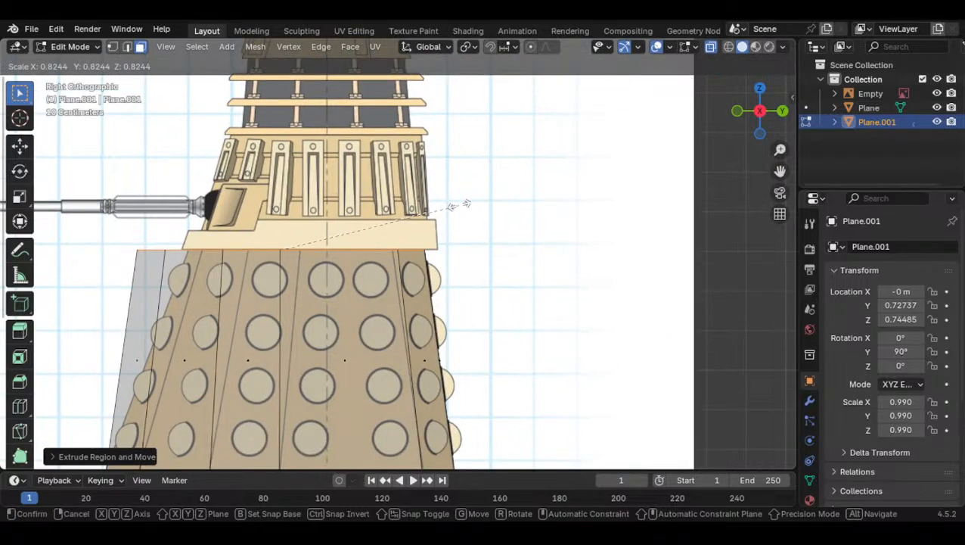
{"action": "left_click", "coordinate": [461, 205]}
{"action": "key", "text": "g"}
{"action": "key", "text": "z"}
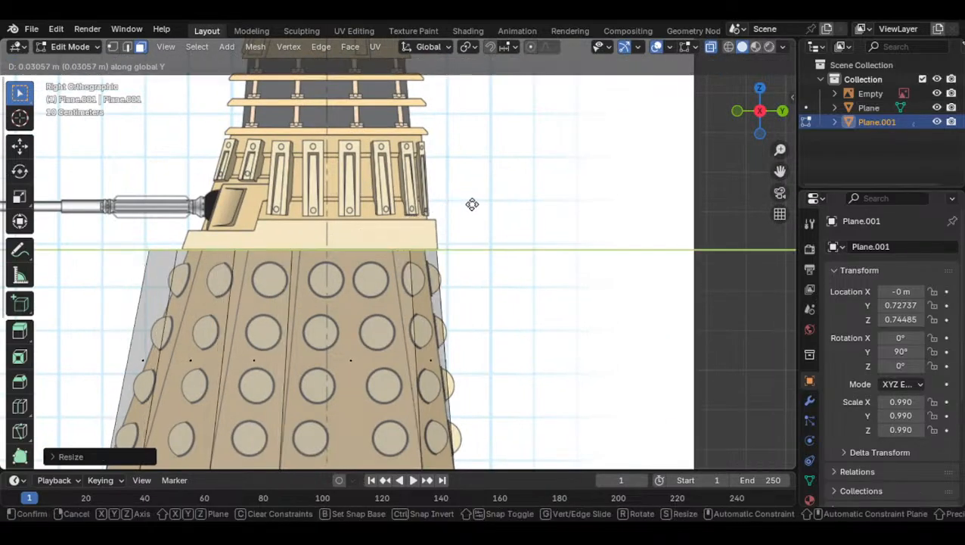
{"action": "left_click", "coordinate": [479, 206]}
Scale the top face by about another 0.88 and move it about 0.012 m along Y to match the skirt's slopes
{"action": "key", "text": "s"}
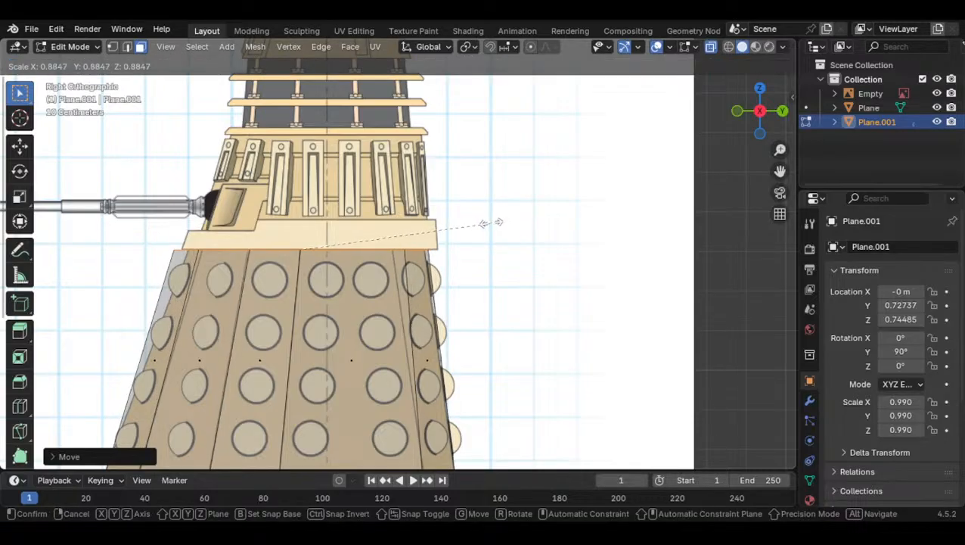
{"action": "left_click", "coordinate": [486, 221]}
{"action": "key", "text": "g"}
{"action": "key", "text": "y"}
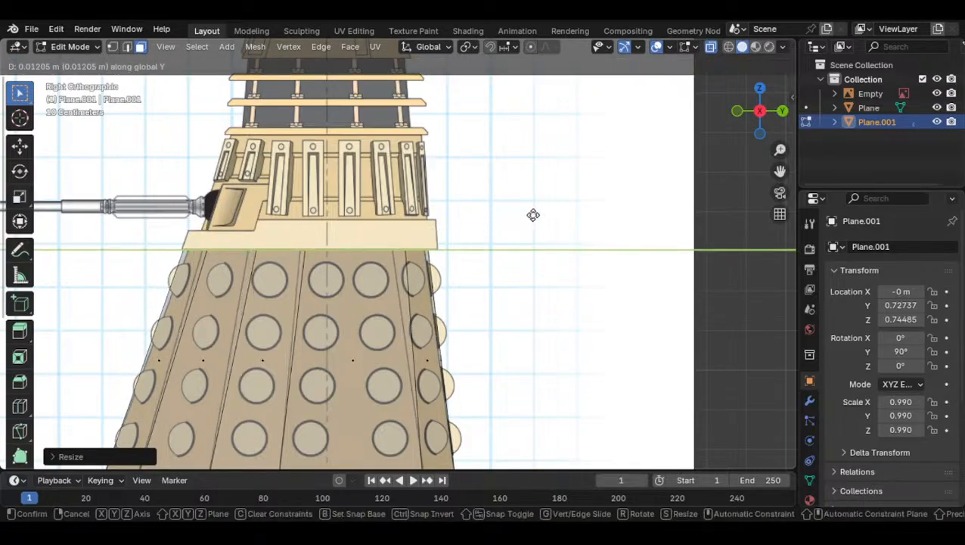
{"action": "left_click", "coordinate": [533, 215]}
Fine-tune the top face with small moves and scales along Y, ending with a scale of about 0.986, to fit the skirt outline
{"action": "key", "text": "g"}
{"action": "key", "text": "y"}
{"action": "left_click", "coordinate": [534, 221]}
{"action": "key", "text": "s"}
{"action": "key", "text": "y"}
{"action": "left_click", "coordinate": [519, 224]}
{"action": "key", "text": "g"}
{"action": "key", "text": "y"}
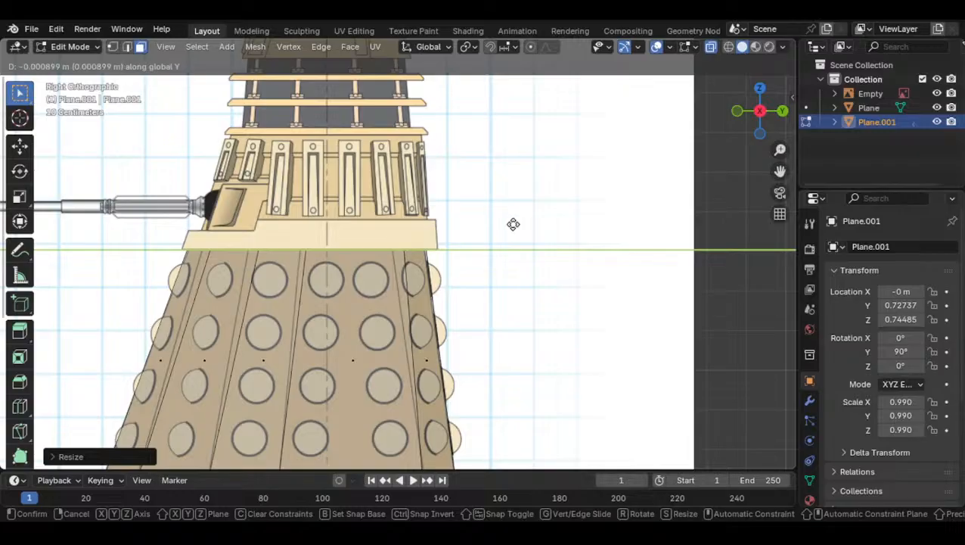
{"action": "left_click", "coordinate": [511, 224]}
{"action": "key", "text": "s"}
{"action": "key", "text": "y"}
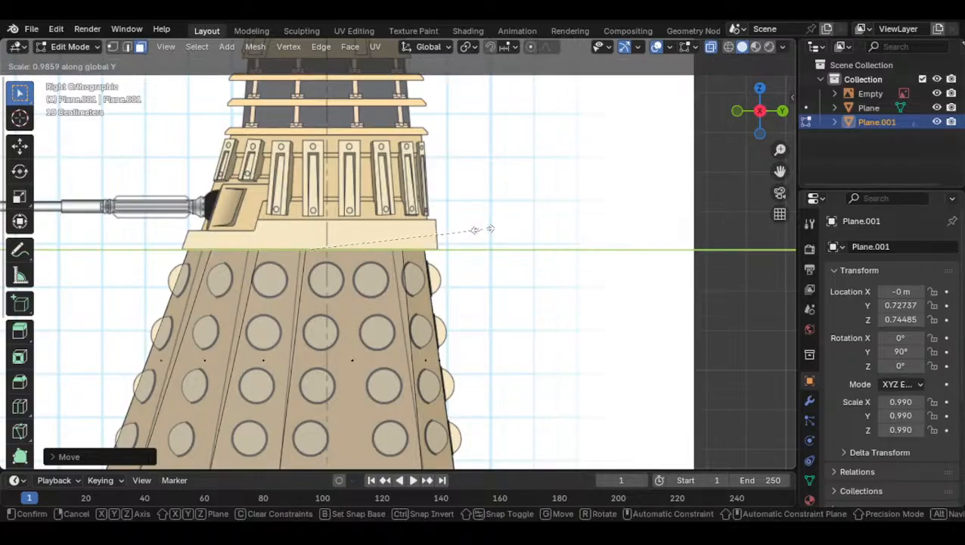
{"action": "left_click", "coordinate": [475, 229]}
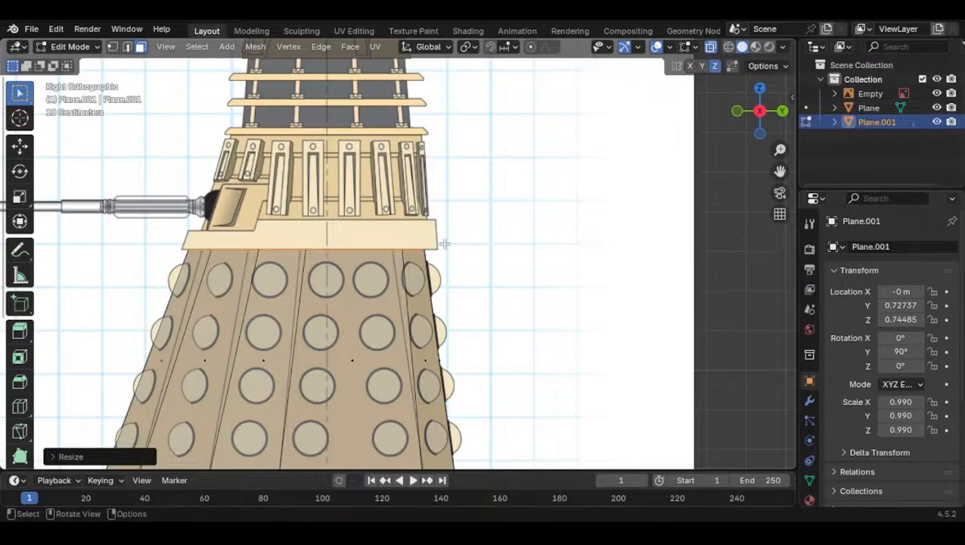
Return to Object Mode, turn off X-ray, deselect the skirt, check it in perspective and restore the right orthographic view
{"action": "scroll", "coordinate": [445, 243], "scroll_direction": "down", "scroll_amount": 6}
{"action": "key", "text": "Tab"}
{"action": "middle_click_drag", "start_coordinate": [250, 274], "coordinate": [542, 183]}
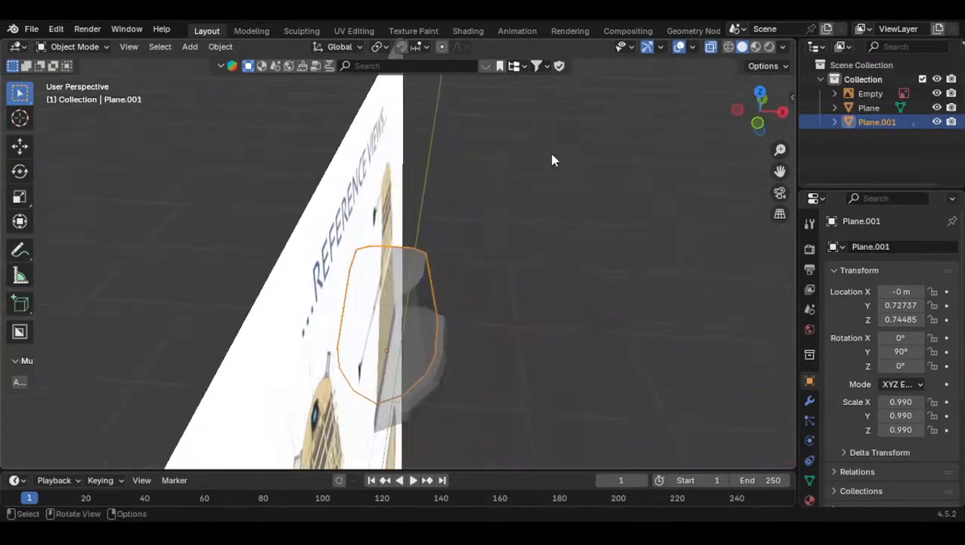
{"action": "left_click", "coordinate": [712, 48]}
{"action": "middle_click_drag", "start_coordinate": [581, 256], "coordinate": [308, 295]}
{"action": "scroll", "coordinate": [308, 295], "scroll_direction": "down", "scroll_amount": 5}
{"action": "left_click", "coordinate": [571, 221]}
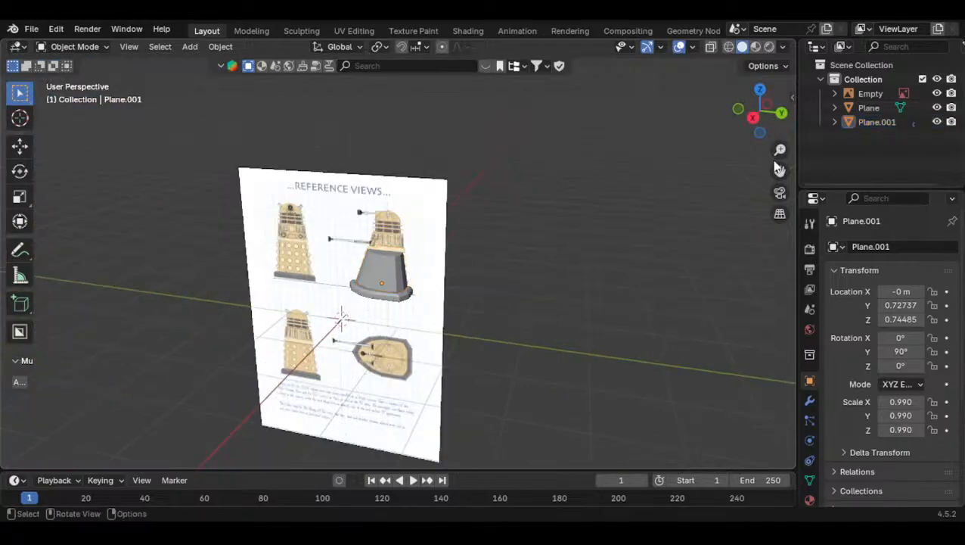
{"action": "left_click", "coordinate": [761, 131]}
{"action": "left_click", "coordinate": [781, 113]}
{"action": "scroll", "coordinate": [472, 261], "scroll_direction": "up", "scroll_amount": 3}
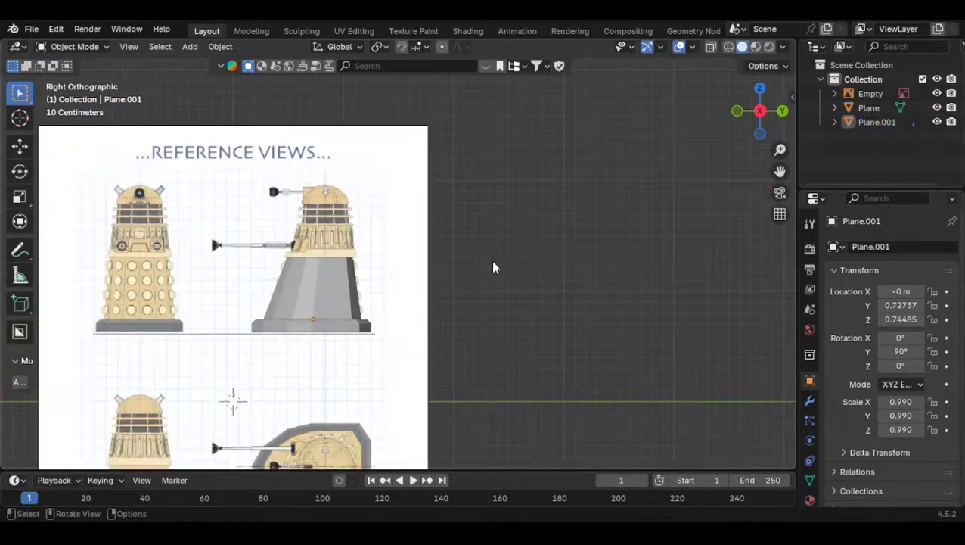
{"action": "key", "text": "shift+a"}
{"action": "mouse_move", "coordinate": [477, 233]}
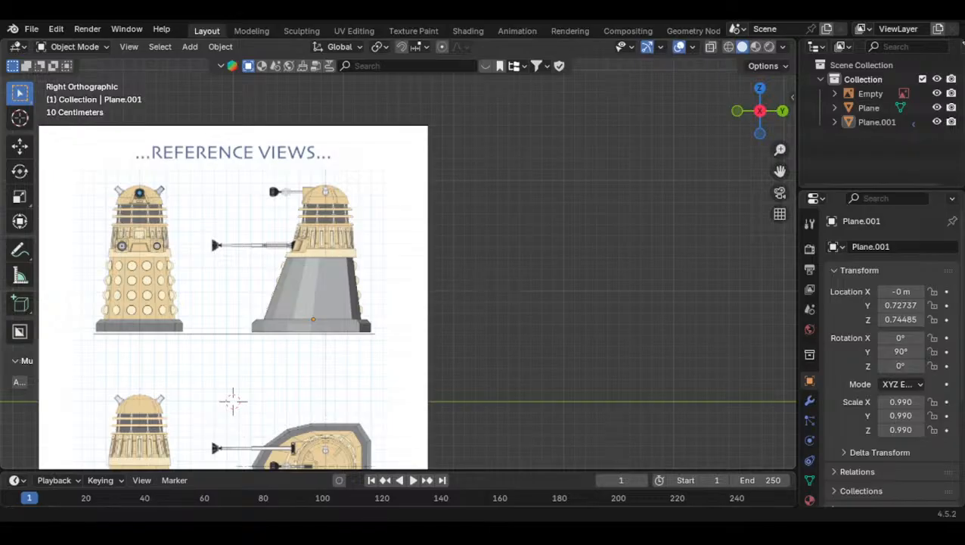
{"action": "key", "text": "shift+a"}
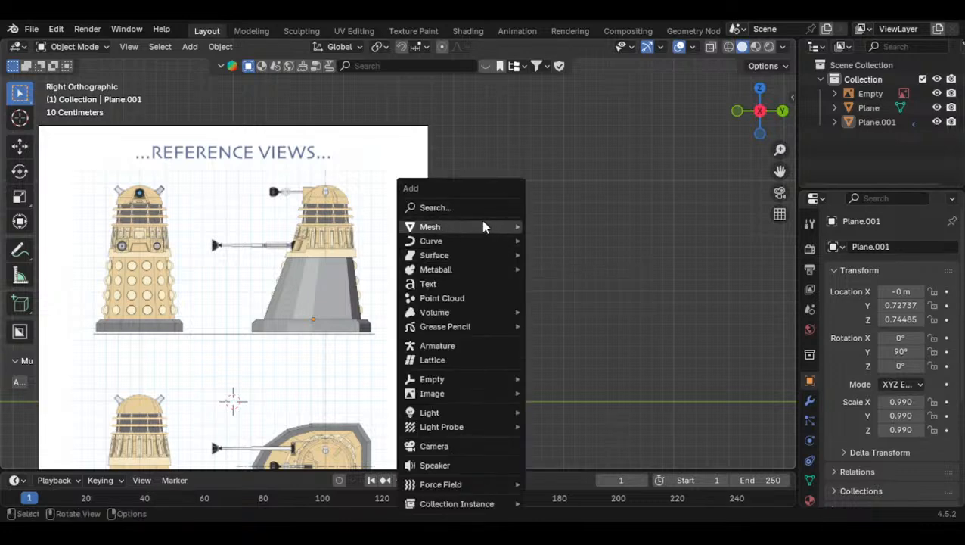
{"action": "mouse_move", "coordinate": [469, 503]}
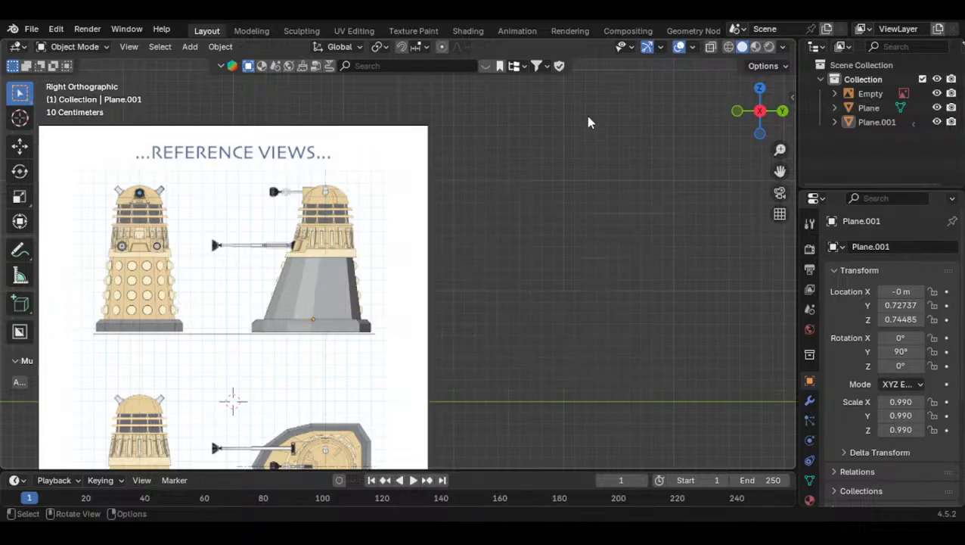
{"action": "key", "text": "shift+a"}
Examine the shoulder section in the front reference view and compare it with the side view above the skirt
{"action": "middle_click_drag", "start_coordinate": [414, 233], "coordinate": [542, 258], "text": "shift"}
{"action": "scroll", "coordinate": [375, 265], "scroll_direction": "up", "scroll_amount": 9}
{"action": "middle_click_drag", "start_coordinate": [346, 256], "coordinate": [639, 219], "text": "shift"}
{"action": "middle_click_drag", "start_coordinate": [283, 294], "coordinate": [510, 290], "text": "shift"}
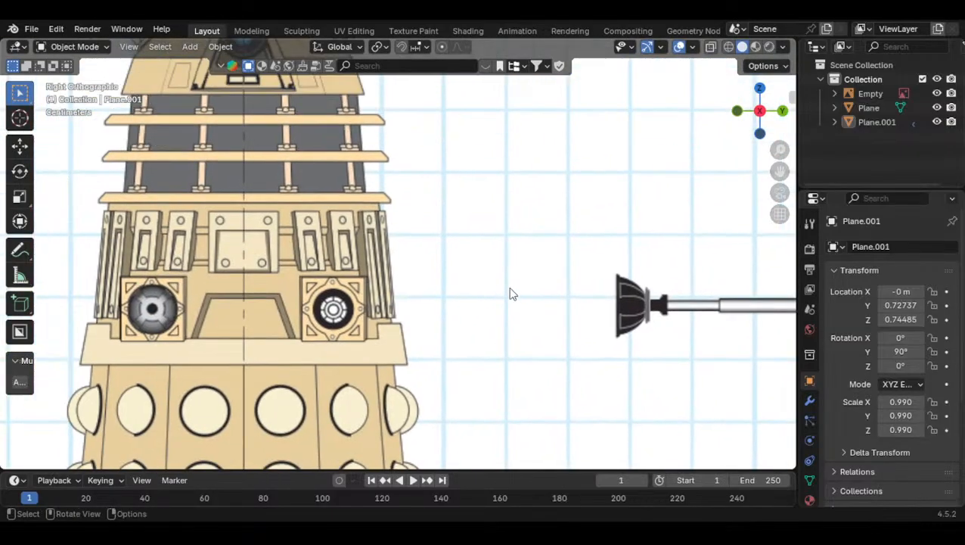
{"action": "scroll", "coordinate": [465, 298], "scroll_direction": "down", "scroll_amount": 5}
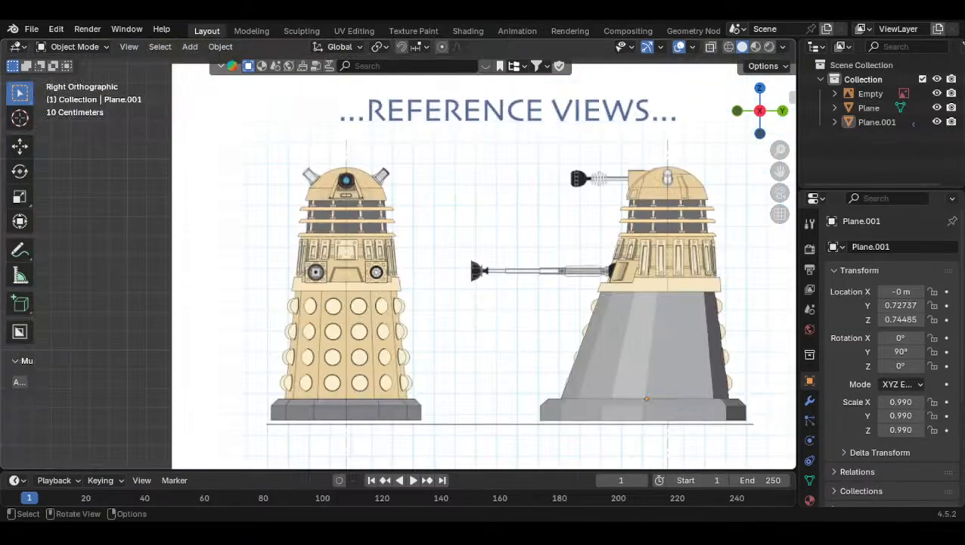
{"action": "scroll", "coordinate": [409, 257], "scroll_direction": "down", "scroll_amount": 5}
{"action": "middle_click_drag", "start_coordinate": [653, 287], "coordinate": [451, 298], "text": "shift"}
{"action": "scroll", "coordinate": [487, 274], "scroll_direction": "up", "scroll_amount": 7}
{"action": "key", "text": "shift+a"}
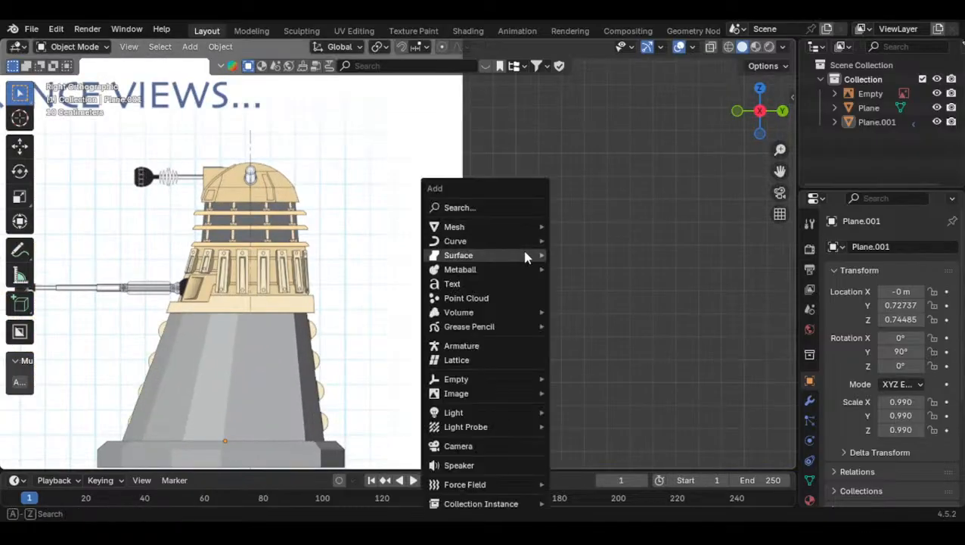
{"action": "mouse_move", "coordinate": [527, 229]}
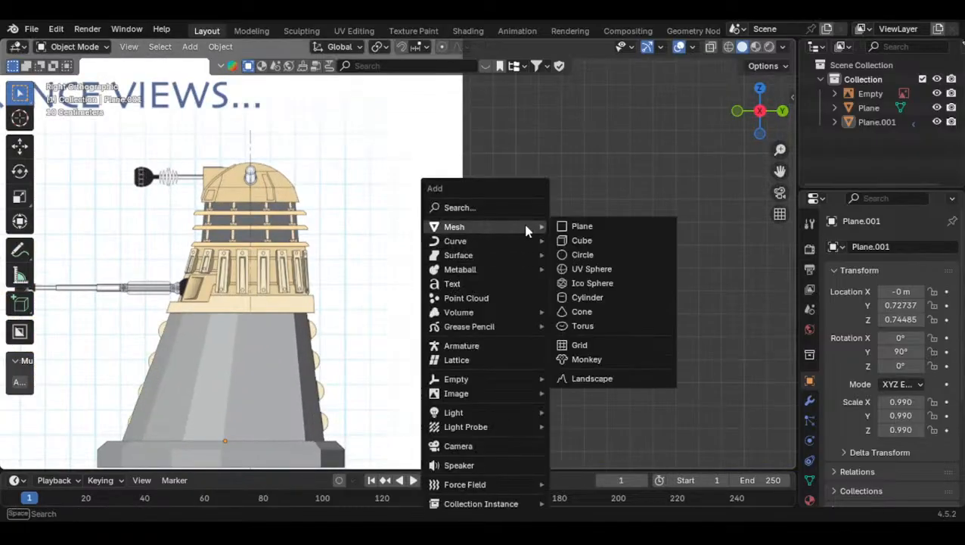
{"action": "key", "text": "Escape"}
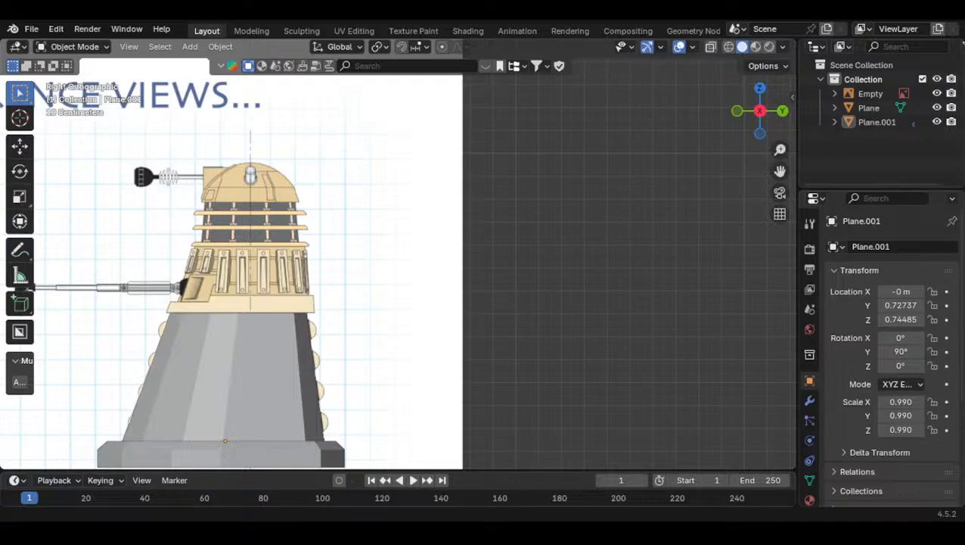
Inspect the collar overhang at the skirt's upper rear edge and the base outline against the side reference view
{"action": "scroll", "coordinate": [371, 333], "scroll_direction": "up", "scroll_amount": 6}
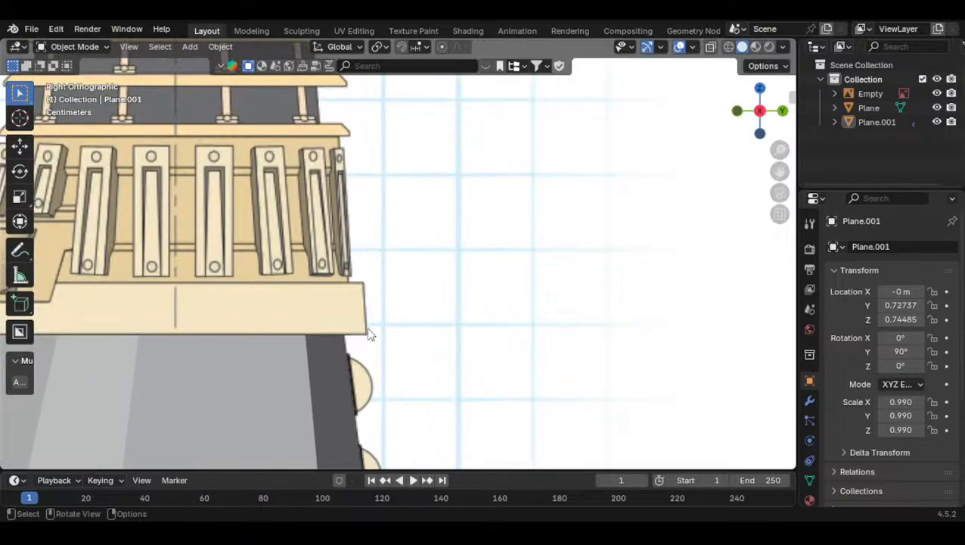
{"action": "scroll", "coordinate": [454, 275], "scroll_direction": "down", "scroll_amount": 5}
{"action": "scroll", "coordinate": [469, 267], "scroll_direction": "up", "scroll_amount": 2}
{"action": "scroll", "coordinate": [473, 269], "scroll_direction": "down", "scroll_amount": 2}
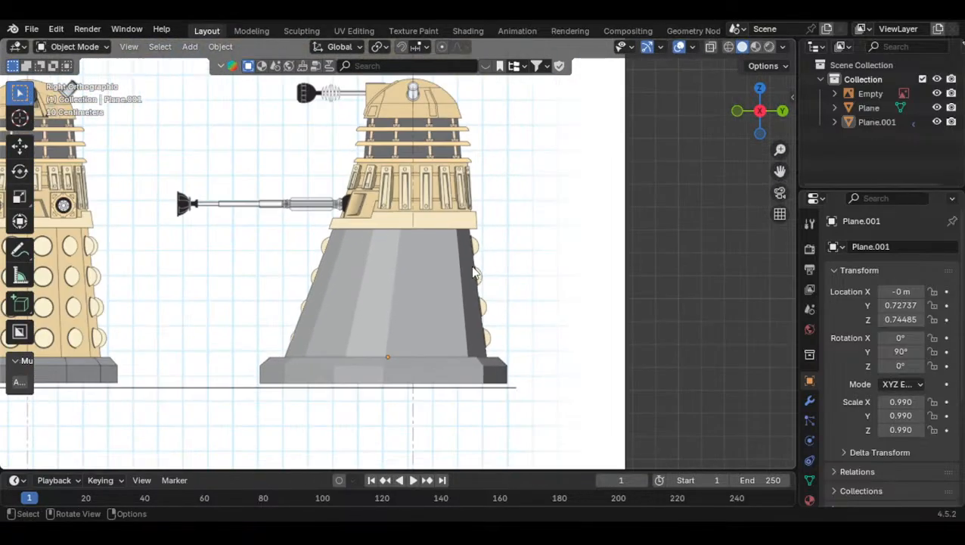
{"action": "scroll", "coordinate": [481, 269], "scroll_direction": "up", "scroll_amount": 3}
{"action": "middle_click_drag", "start_coordinate": [482, 264], "coordinate": [514, 253], "text": "shift"}
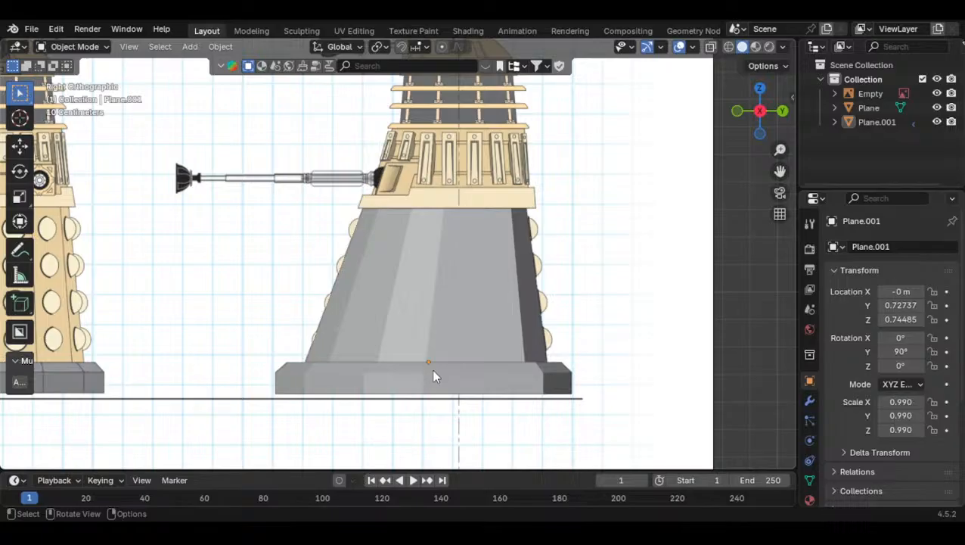
{"action": "scroll", "coordinate": [433, 370], "scroll_direction": "down", "scroll_amount": 3}
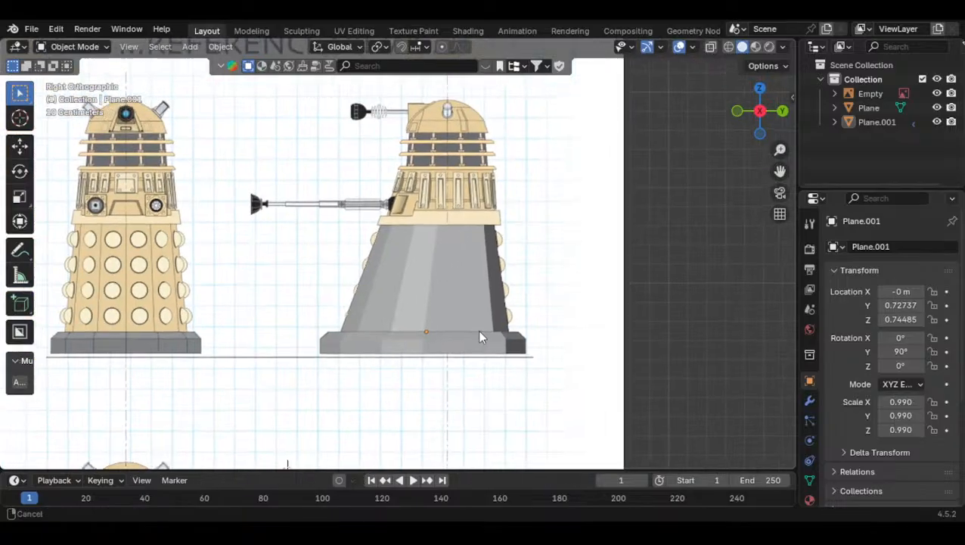
Add the yellow-and-grey Dalek sheet as a second reference image in the right orthographic view
{"action": "key", "text": "shift+a"}
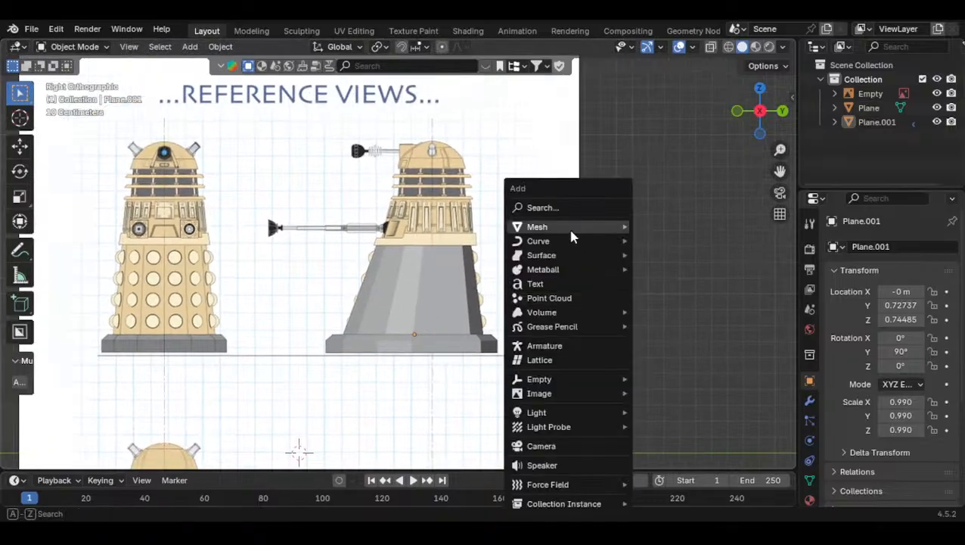
{"action": "mouse_move", "coordinate": [577, 392]}
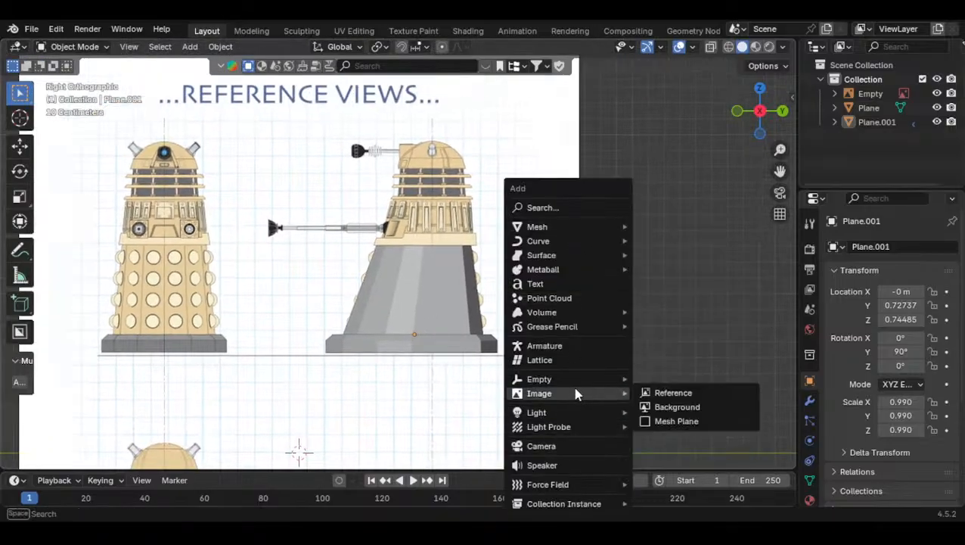
{"action": "key", "text": "Escape"}
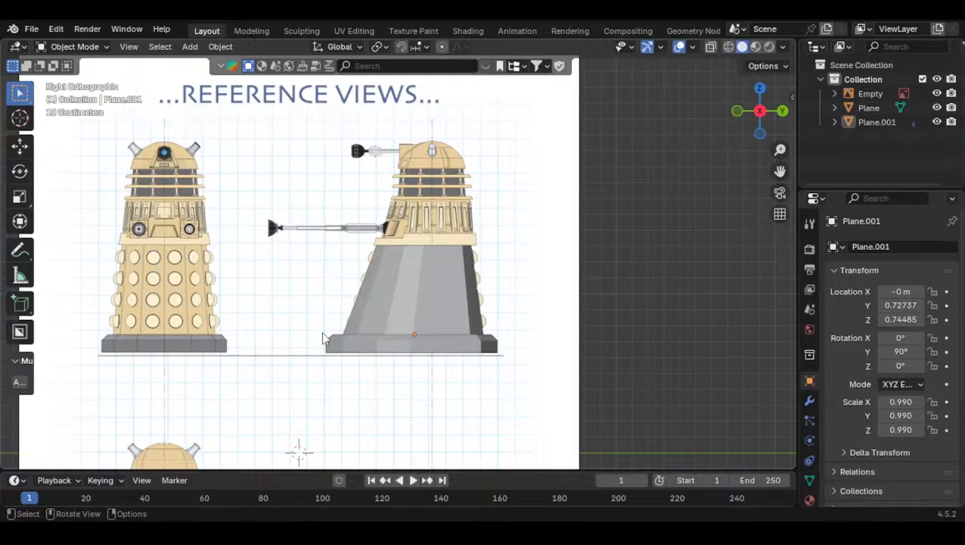
{"action": "double_click", "coordinate": [380, 199]}
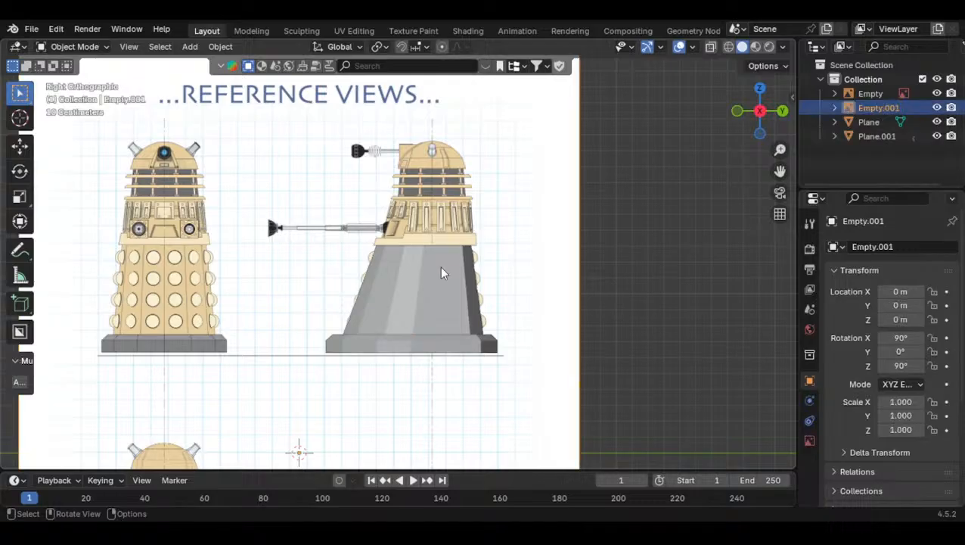
Move the yellow-and-grey reference sheet 4 m along Y, beside the original sheet, and deselect it
{"action": "scroll", "coordinate": [440, 266], "scroll_direction": "down", "scroll_amount": 8}
{"action": "key", "text": "g"}
{"action": "key", "text": "y"}
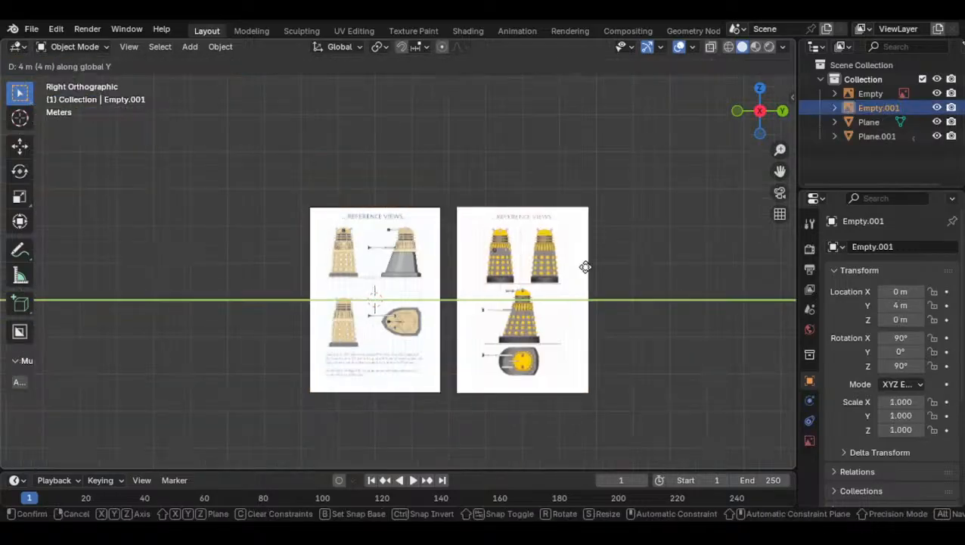
{"action": "left_click", "coordinate": [586, 268]}
{"action": "scroll", "coordinate": [575, 250], "scroll_direction": "up", "scroll_amount": 2}
{"action": "left_click", "coordinate": [590, 246]}
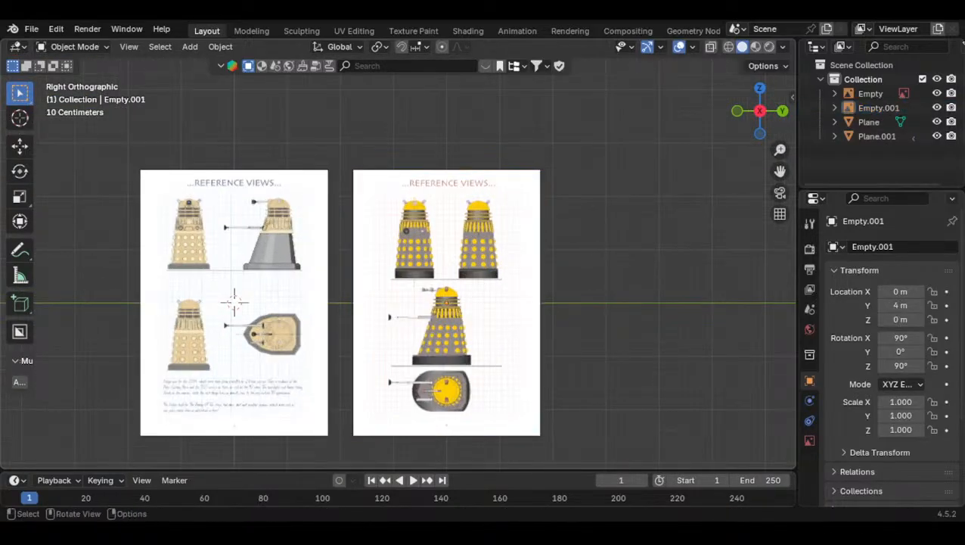
Compare the modelled skirt and the beige sheet's views with the side and plan views on the yellow-and-grey sheet
{"action": "middle_click_drag", "start_coordinate": [452, 353], "coordinate": [427, 347], "text": "shift"}
{"action": "scroll", "coordinate": [420, 329], "scroll_direction": "up", "scroll_amount": 3}
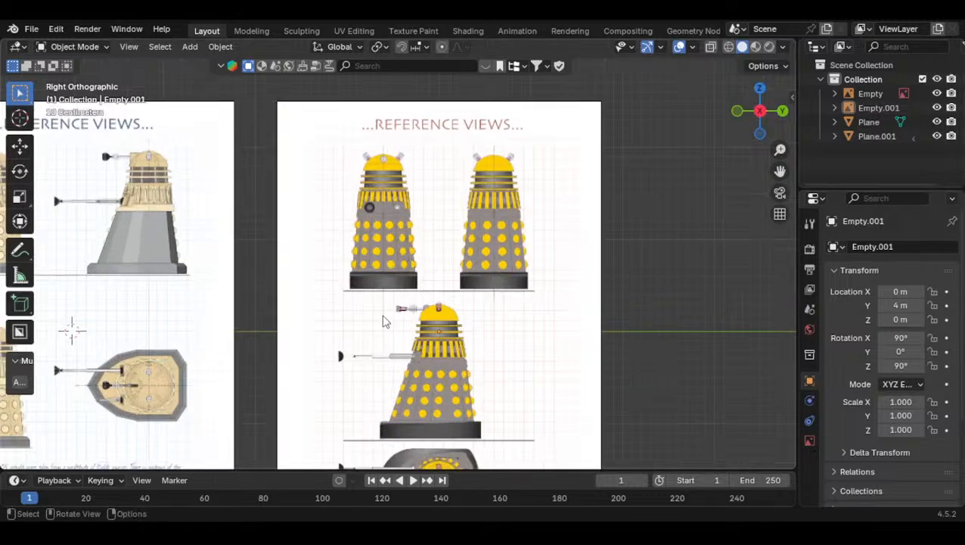
{"action": "left_click", "coordinate": [134, 255]}
{"action": "middle_click_drag", "start_coordinate": [203, 258], "coordinate": [319, 295], "text": "shift"}
{"action": "scroll", "coordinate": [258, 273], "scroll_direction": "up", "scroll_amount": 3}
{"action": "scroll", "coordinate": [330, 295], "scroll_direction": "down", "scroll_amount": 1}
{"action": "left_click", "coordinate": [441, 295]}
{"action": "middle_click_drag", "start_coordinate": [413, 295], "coordinate": [541, 327], "text": "shift"}
{"action": "scroll", "coordinate": [463, 296], "scroll_direction": "up", "scroll_amount": 1}
{"action": "scroll", "coordinate": [463, 295], "scroll_direction": "down", "scroll_amount": 1}
{"action": "scroll", "coordinate": [481, 322], "scroll_direction": "up", "scroll_amount": 3}
{"action": "scroll", "coordinate": [480, 321], "scroll_direction": "down", "scroll_amount": 2}
{"action": "middle_click_drag", "start_coordinate": [479, 323], "coordinate": [495, 325], "text": "shift"}
{"action": "left_click", "coordinate": [426, 299]}
{"action": "scroll", "coordinate": [427, 299], "scroll_direction": "up", "scroll_amount": 2}
{"action": "middle_click_drag", "start_coordinate": [334, 297], "coordinate": [339, 273], "text": "shift"}
{"action": "scroll", "coordinate": [478, 296], "scroll_direction": "down", "scroll_amount": 2}
{"action": "middle_click_drag", "start_coordinate": [496, 309], "coordinate": [332, 191], "text": "shift"}
{"action": "scroll", "coordinate": [514, 325], "scroll_direction": "down", "scroll_amount": 2}
{"action": "middle_click_drag", "start_coordinate": [514, 326], "coordinate": [362, 95], "text": "shift"}
{"action": "scroll", "coordinate": [390, 250], "scroll_direction": "up", "scroll_amount": 7}
{"action": "middle_click_drag", "start_coordinate": [371, 232], "coordinate": [407, 259], "text": "shift"}
{"action": "scroll", "coordinate": [398, 175], "scroll_direction": "down", "scroll_amount": 1}
{"action": "scroll", "coordinate": [398, 175], "scroll_direction": "down", "scroll_amount": 4}
{"action": "middle_click_drag", "start_coordinate": [398, 172], "coordinate": [422, 261], "text": "shift"}
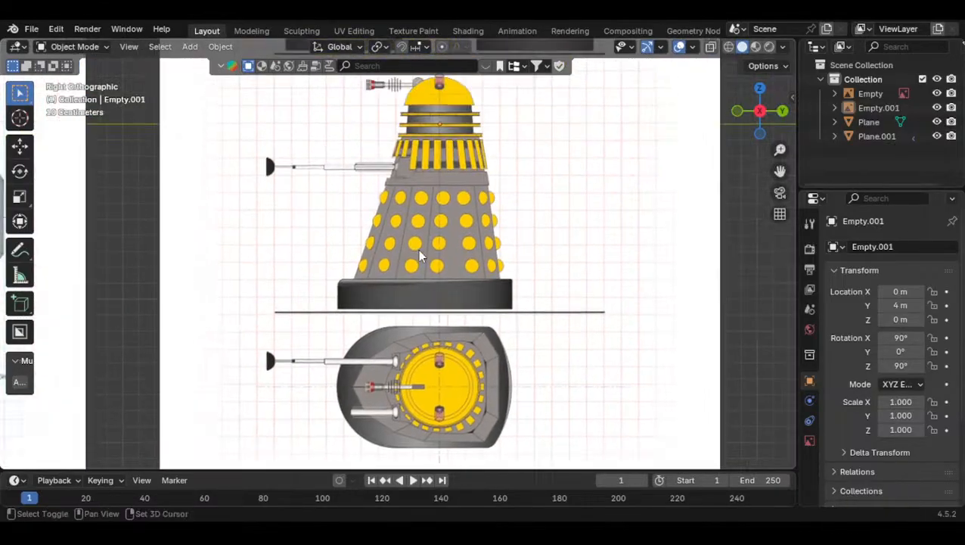
Examine the shoulder slats, gun boxes and collar in the yellow-and-grey Dalek's front view and compare both sheets
{"action": "scroll", "coordinate": [424, 245], "scroll_direction": "down", "scroll_amount": 4}
{"action": "scroll", "coordinate": [427, 234], "scroll_direction": "down", "scroll_amount": 1}
{"action": "middle_click_drag", "start_coordinate": [445, 221], "coordinate": [468, 273], "text": "shift"}
{"action": "left_click", "coordinate": [470, 274]}
{"action": "middle_click_drag", "start_coordinate": [509, 299], "coordinate": [541, 310], "text": "shift"}
{"action": "scroll", "coordinate": [514, 291], "scroll_direction": "up", "scroll_amount": 6}
{"action": "middle_click_drag", "start_coordinate": [484, 240], "coordinate": [462, 357], "text": "shift"}
{"action": "middle_click_drag", "start_coordinate": [491, 250], "coordinate": [469, 324], "text": "shift"}
{"action": "scroll", "coordinate": [477, 302], "scroll_direction": "up", "scroll_amount": 6}
{"action": "middle_click_drag", "start_coordinate": [506, 242], "coordinate": [409, 283], "text": "shift"}
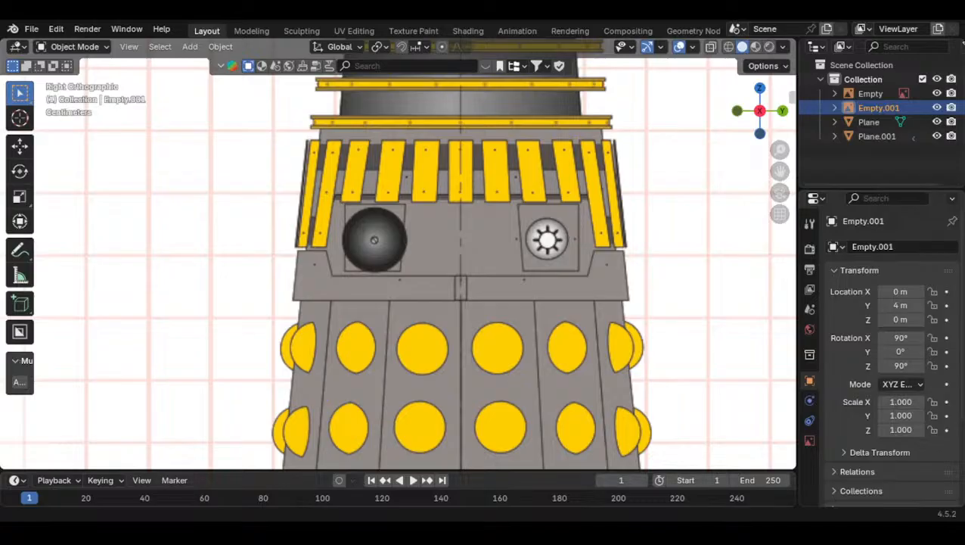
{"action": "scroll", "coordinate": [345, 365], "scroll_direction": "down", "scroll_amount": 7}
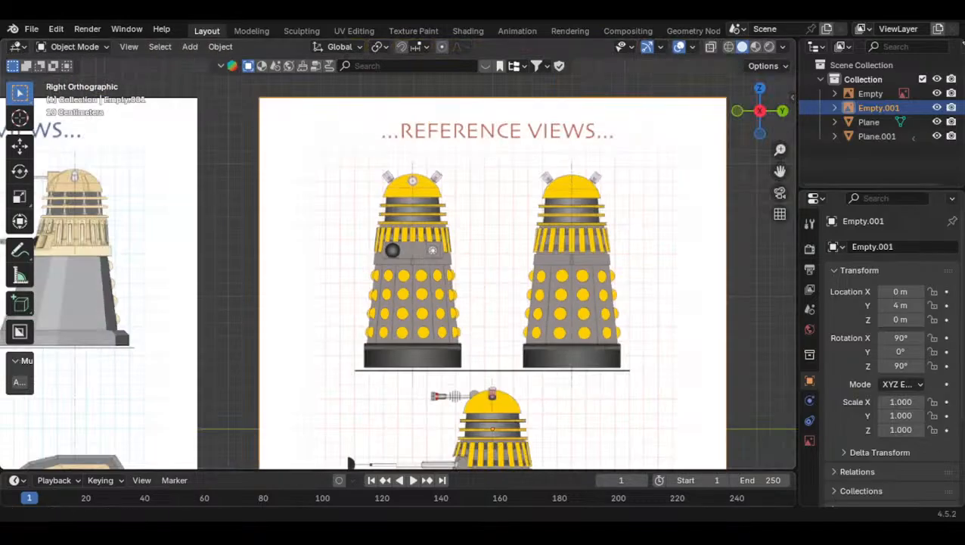
{"action": "middle_click_drag", "start_coordinate": [261, 277], "coordinate": [496, 282], "text": "shift"}
{"action": "left_click", "coordinate": [455, 288]}
{"action": "left_click", "coordinate": [538, 301]}
{"action": "scroll", "coordinate": [539, 301], "scroll_direction": "down", "scroll_amount": 4}
{"action": "middle_click_drag", "start_coordinate": [551, 310], "coordinate": [481, 268], "text": "shift"}
{"action": "scroll", "coordinate": [481, 268], "scroll_direction": "up", "scroll_amount": 1}
{"action": "key", "text": "Delete"}
{"action": "key", "text": "shift+a"}
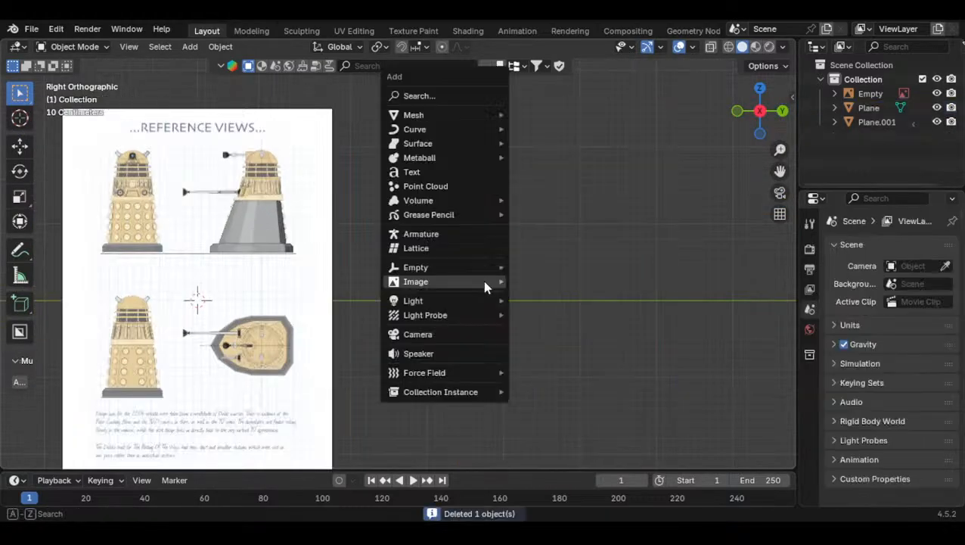
{"action": "mouse_move", "coordinate": [461, 117]}
{"action": "key", "text": "Escape"}
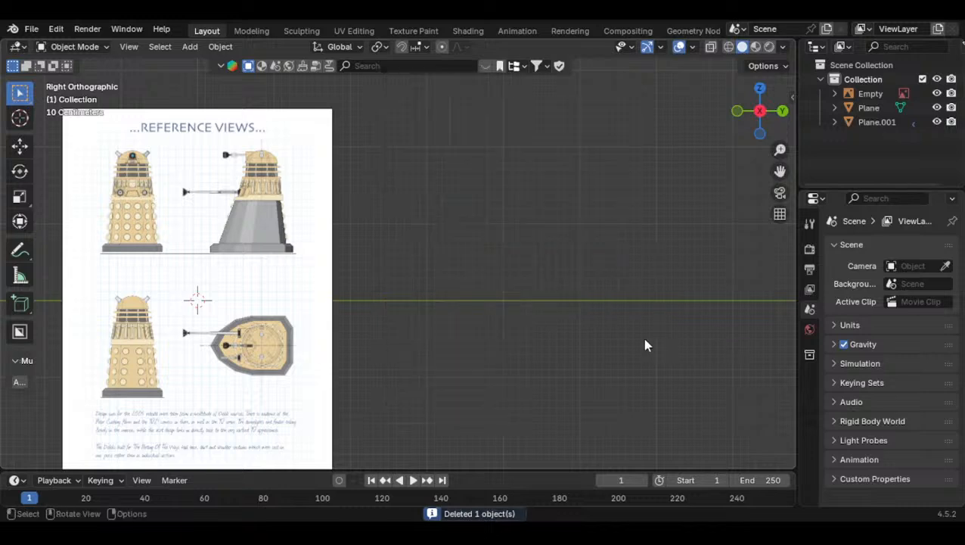
{"action": "key", "text": "ctrl+z"}
{"action": "key", "text": "shift+a"}
{"action": "mouse_move", "coordinate": [662, 118]}
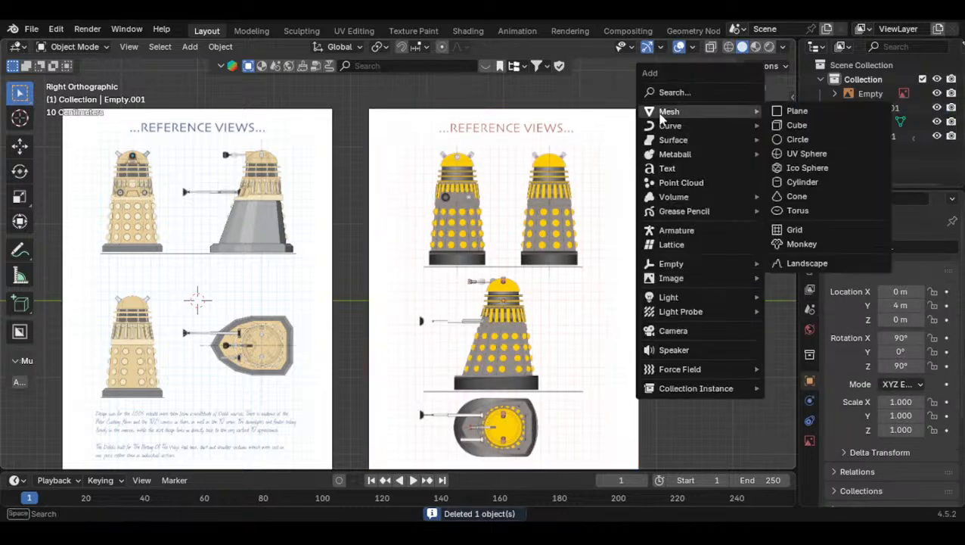
{"action": "key", "text": "Escape"}
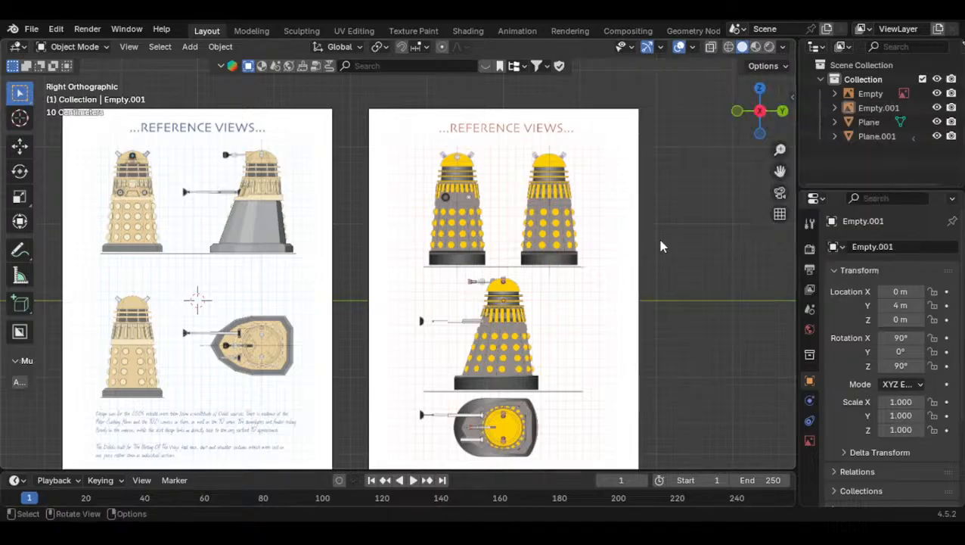
Add the blue Dalek sheet as a third reference image and move it 4 m along negative Y, beside the original sheet
{"action": "key", "text": "shift+a"}
{"action": "scroll", "coordinate": [371, 221], "scroll_direction": "down", "scroll_amount": 4}
{"action": "key", "text": "shift+d"}
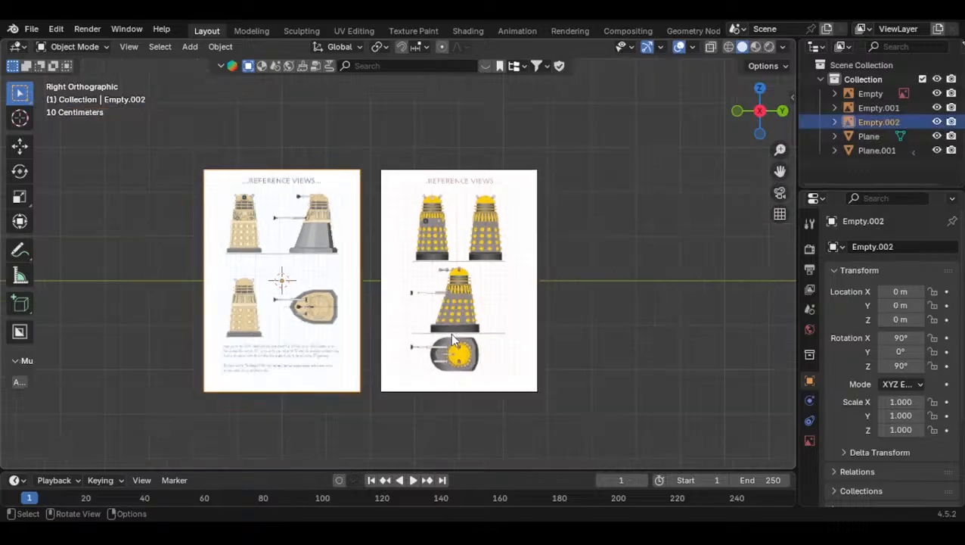
{"action": "key", "text": "y"}
{"action": "left_click", "coordinate": [309, 321]}
{"action": "middle_click_drag", "start_coordinate": [340, 327], "coordinate": [500, 308], "text": "shift"}
{"action": "left_click", "coordinate": [458, 117]}
{"action": "scroll", "coordinate": [439, 198], "scroll_direction": "up", "scroll_amount": 3}
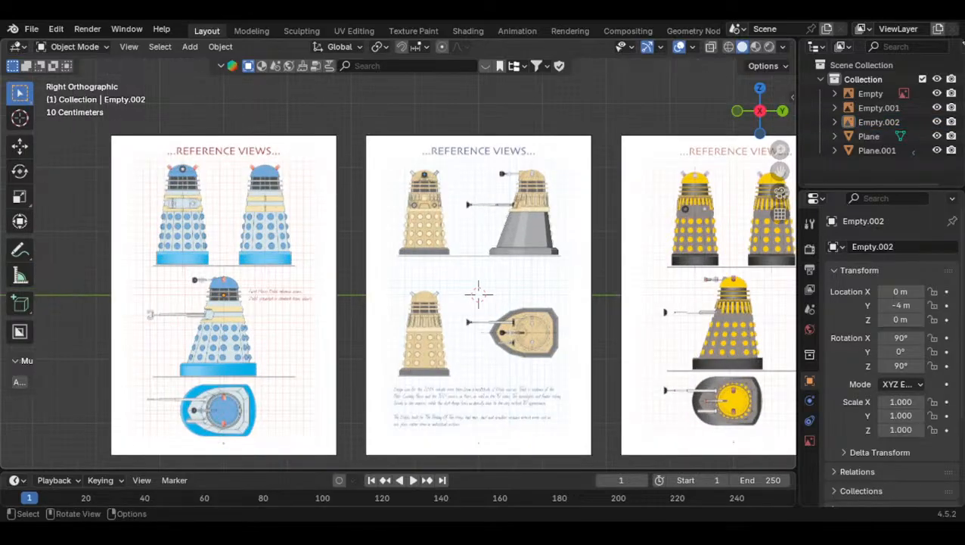
{"action": "scroll", "coordinate": [363, 363], "scroll_direction": "down", "scroll_amount": 2}
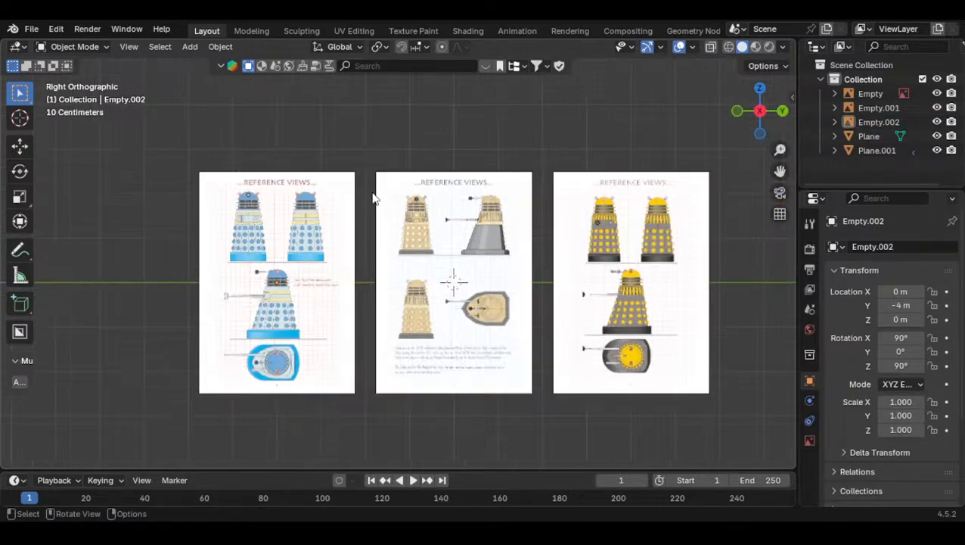
{"action": "middle_click_drag", "start_coordinate": [368, 203], "coordinate": [388, 211], "text": "shift"}
{"action": "scroll", "coordinate": [393, 215], "scroll_direction": "up", "scroll_amount": 3}
{"action": "middle_click_drag", "start_coordinate": [428, 247], "coordinate": [296, 217], "text": "shift"}
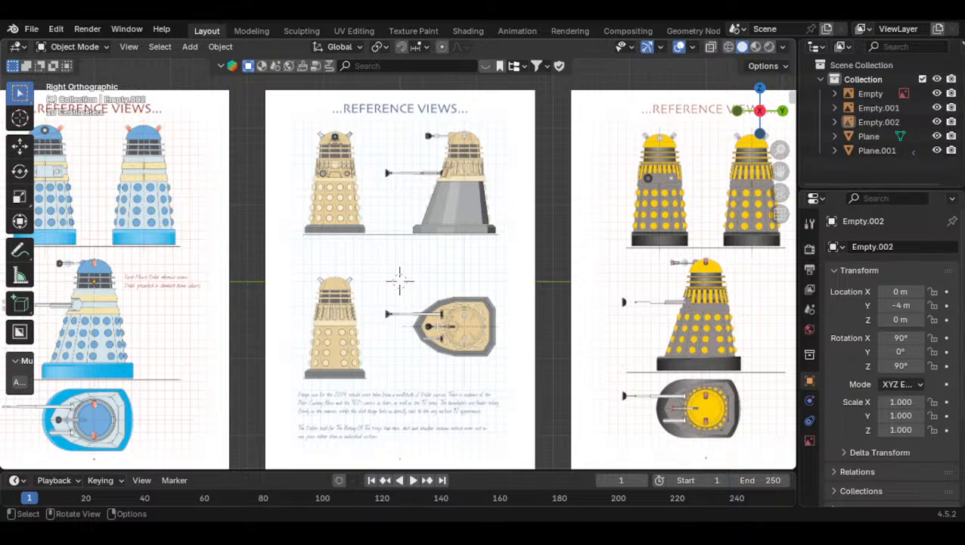
Lower the skirt slightly along Z to 0.74428 m so it meets the base, and deselect it
{"action": "middle_click_drag", "start_coordinate": [325, 234], "coordinate": [292, 287], "text": "shift"}
{"action": "scroll", "coordinate": [415, 286], "scroll_direction": "up", "scroll_amount": 9}
{"action": "middle_click_drag", "start_coordinate": [460, 300], "coordinate": [424, 238], "text": "shift"}
{"action": "scroll", "coordinate": [424, 246], "scroll_direction": "up", "scroll_amount": 4}
{"action": "middle_click_drag", "start_coordinate": [422, 302], "coordinate": [401, 198], "text": "shift"}
{"action": "scroll", "coordinate": [401, 199], "scroll_direction": "up", "scroll_amount": 3}
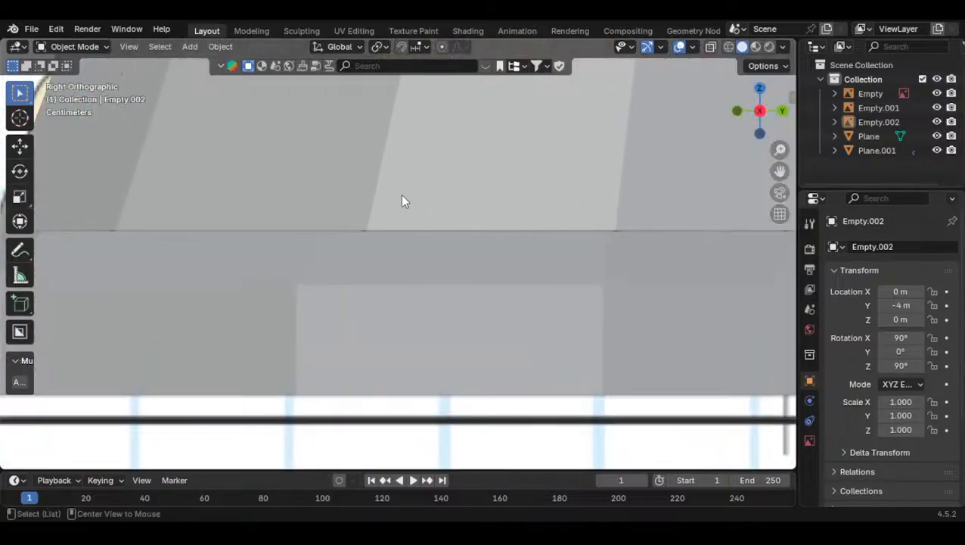
{"action": "left_click", "coordinate": [425, 185]}
{"action": "scroll", "coordinate": [421, 191], "scroll_direction": "down", "scroll_amount": 2}
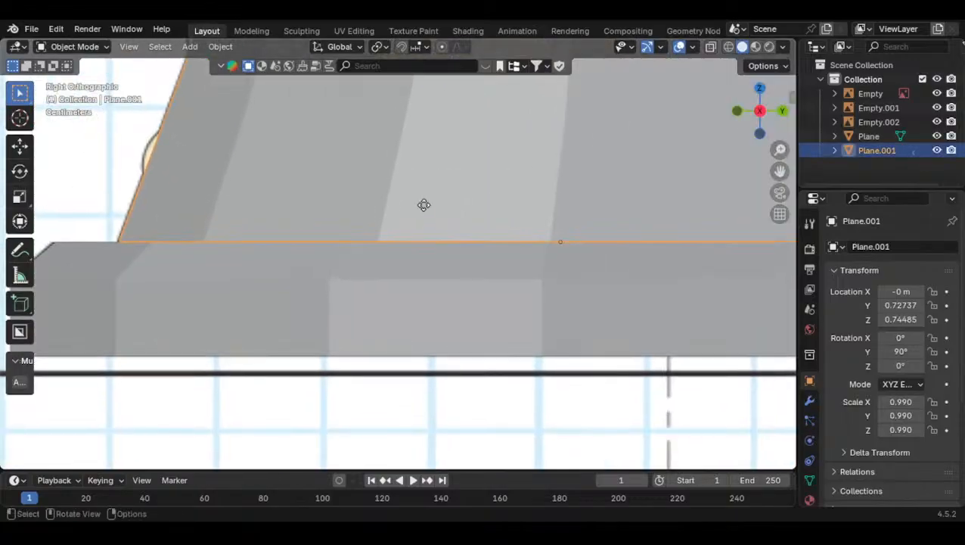
{"action": "key", "text": "g"}
{"action": "key", "text": "z"}
{"action": "left_click", "coordinate": [423, 211]}
{"action": "middle_click_drag", "start_coordinate": [421, 242], "coordinate": [376, 336], "text": "shift"}
{"action": "middle_click_drag", "start_coordinate": [387, 168], "coordinate": [326, 363], "text": "shift"}
{"action": "middle_click_drag", "start_coordinate": [359, 172], "coordinate": [334, 320], "text": "shift"}
{"action": "scroll", "coordinate": [337, 326], "scroll_direction": "down", "scroll_amount": 8}
{"action": "left_click", "coordinate": [600, 206]}
Add a mesh circle for tracing the blue Dalek's plan view
{"action": "scroll", "coordinate": [531, 232], "scroll_direction": "down", "scroll_amount": 6}
{"action": "middle_click_drag", "start_coordinate": [530, 233], "coordinate": [442, 208], "text": "shift"}
{"action": "middle_click_drag", "start_coordinate": [262, 253], "coordinate": [592, 178], "text": "shift"}
{"action": "scroll", "coordinate": [592, 178], "scroll_direction": "up", "scroll_amount": 5}
{"action": "middle_click_drag", "start_coordinate": [378, 280], "coordinate": [408, 191], "text": "shift"}
{"action": "scroll", "coordinate": [407, 190], "scroll_direction": "up", "scroll_amount": 4}
{"action": "middle_click_drag", "start_coordinate": [408, 296], "coordinate": [403, 141], "text": "shift"}
{"action": "scroll", "coordinate": [416, 189], "scroll_direction": "up", "scroll_amount": 1}
{"action": "key", "text": "shift+a"}
{"action": "mouse_move", "coordinate": [392, 72]}
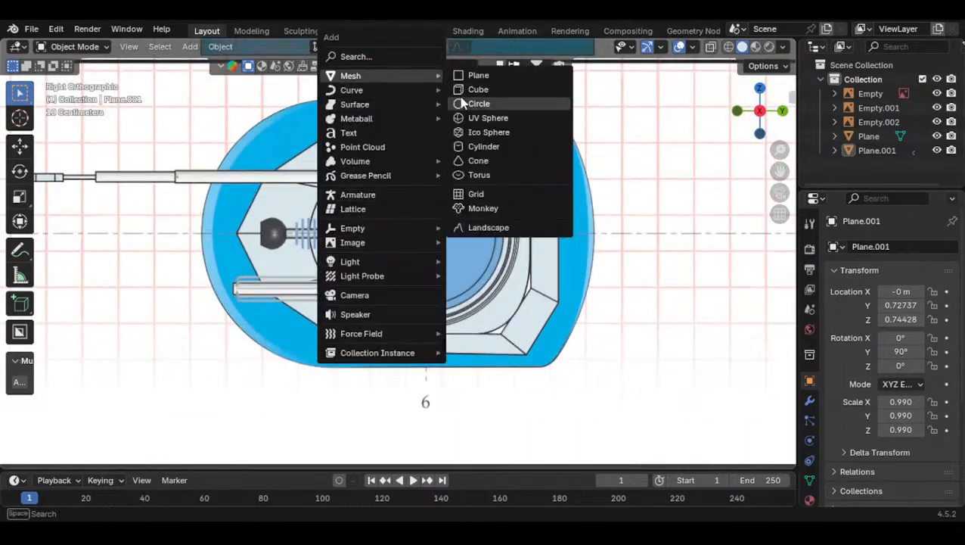
{"action": "left_click", "coordinate": [479, 104]}
Rotate the new circle 90° about the Y axis so it faces the right orthographic view
{"action": "scroll", "coordinate": [463, 118], "scroll_direction": "down", "scroll_amount": 3}
{"action": "scroll", "coordinate": [493, 181], "scroll_direction": "down", "scroll_amount": 2}
{"action": "scroll", "coordinate": [643, 159], "scroll_direction": "up", "scroll_amount": 5}
{"action": "type", "text": "ry90"}
{"action": "key", "text": "Return"}
Move the circle onto the dome's centre in the blue Dalek's plan view, at about Y -3.998 m and Z -1.801 m
{"action": "scroll", "coordinate": [644, 159], "scroll_direction": "down", "scroll_amount": 3}
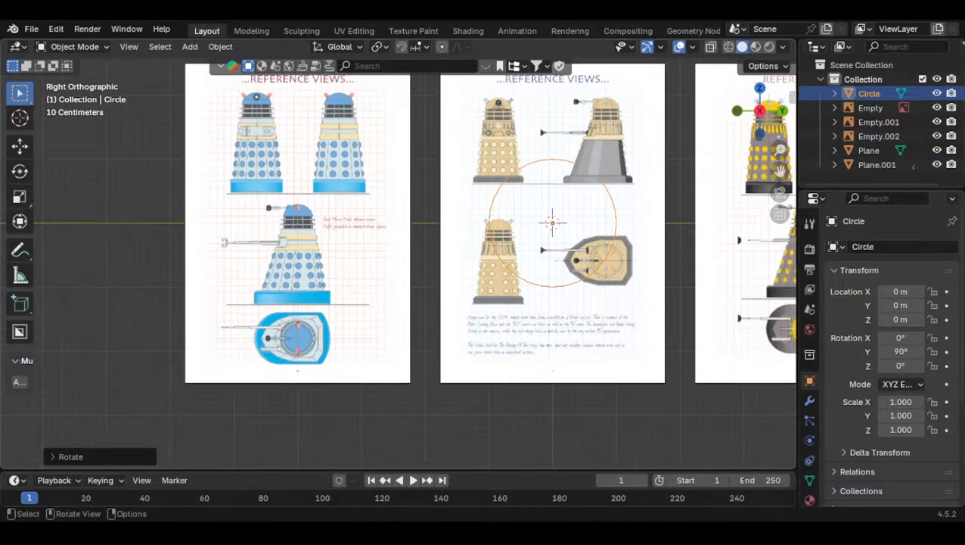
{"action": "key", "text": "g"}
{"action": "left_click", "coordinate": [416, 264]}
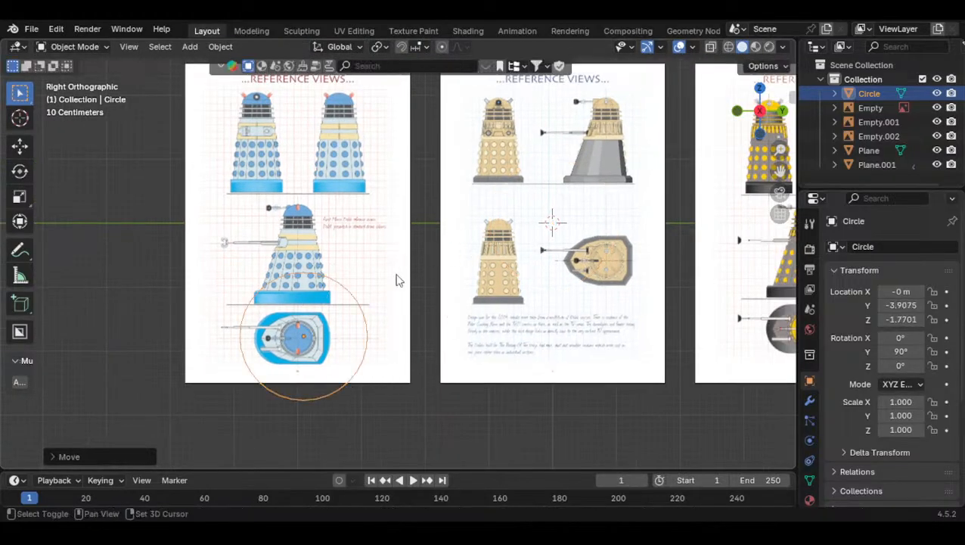
{"action": "scroll", "coordinate": [343, 291], "scroll_direction": "up", "scroll_amount": 3}
{"action": "middle_click_drag", "start_coordinate": [343, 292], "coordinate": [523, 216], "text": "shift"}
{"action": "scroll", "coordinate": [525, 221], "scroll_direction": "up", "scroll_amount": 5}
{"action": "key", "text": "g"}
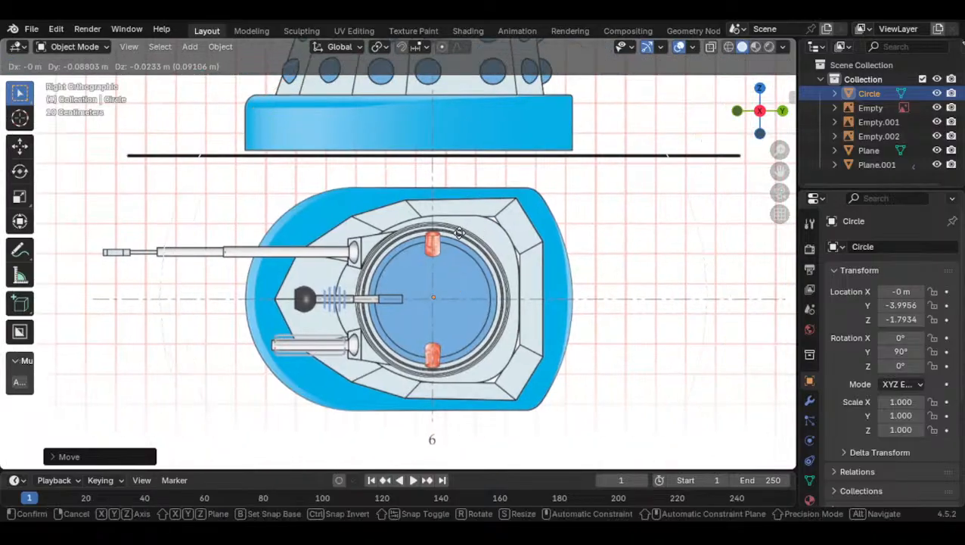
{"action": "left_click", "coordinate": [458, 245]}
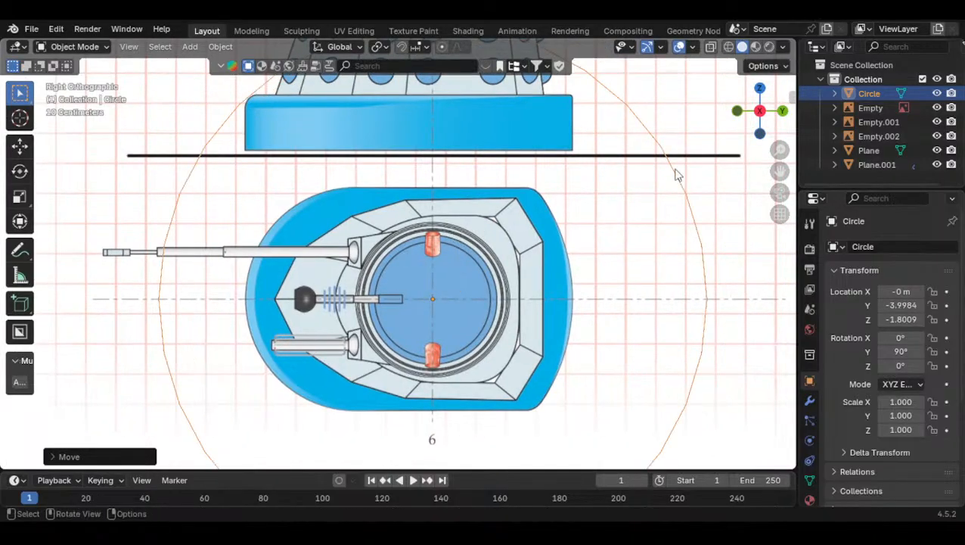
Open the circle's mesh for editing in vertex selection mode and enable mirror symmetry on the Z axis
{"action": "scroll", "coordinate": [651, 173], "scroll_direction": "down", "scroll_amount": 2}
{"action": "key", "text": "Tab"}
{"action": "scroll", "coordinate": [446, 165], "scroll_direction": "up", "scroll_amount": 3}
{"action": "scroll", "coordinate": [496, 170], "scroll_direction": "down", "scroll_amount": 1}
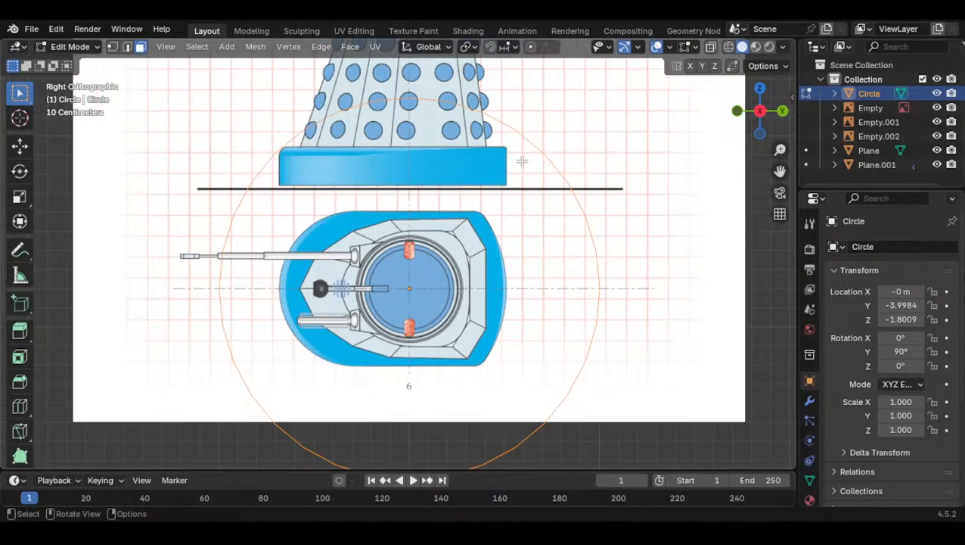
{"action": "left_click", "coordinate": [113, 46]}
{"action": "left_click", "coordinate": [714, 66]}
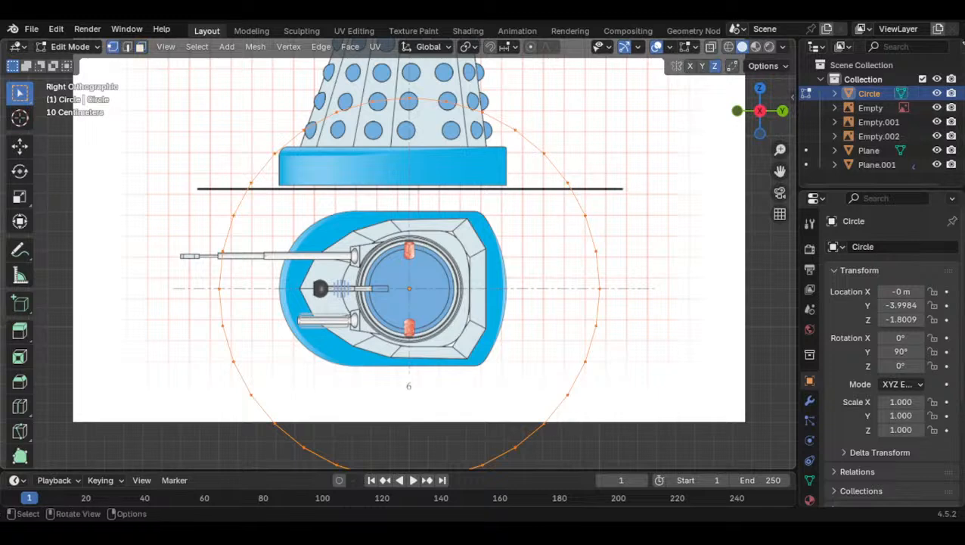
{"action": "left_click", "coordinate": [219, 287]}
{"action": "scroll", "coordinate": [326, 254], "scroll_direction": "up", "scroll_amount": 3}
{"action": "key", "text": "g"}
{"action": "key", "text": "y"}
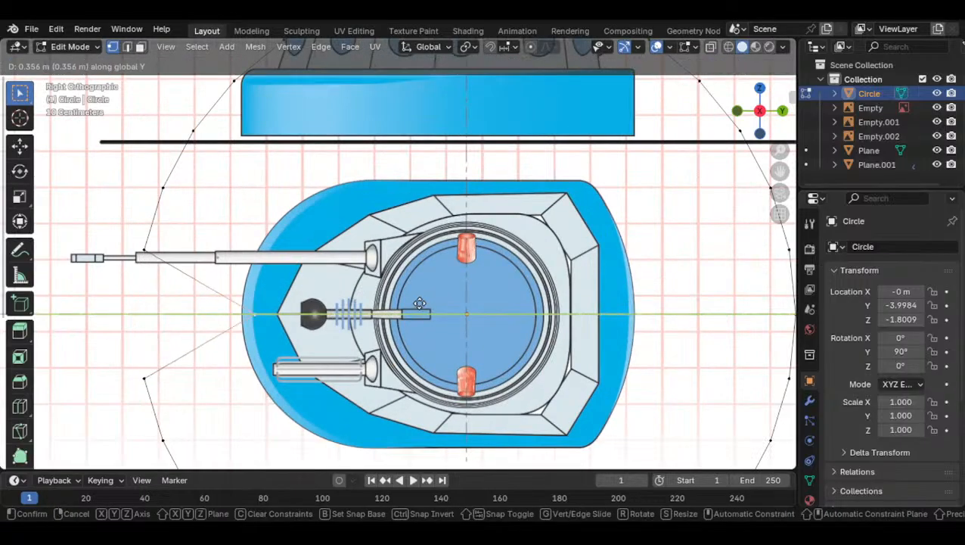
{"action": "left_click", "coordinate": [496, 309]}
{"action": "key", "text": "g"}
{"action": "left_click", "coordinate": [420, 277]}
{"action": "key", "text": "ctrl+z"}
{"action": "key", "text": "ctrl+z"}
{"action": "key", "text": "ctrl+z"}
Apply the circle's rotation in Object Mode and return to editing its mesh
{"action": "key", "text": "Tab"}
{"action": "scroll", "coordinate": [421, 284], "scroll_direction": "down", "scroll_amount": 1}
{"action": "key", "text": "ctrl+a"}
{"action": "left_click", "coordinate": [417, 282]}
{"action": "key", "text": "Tab"}
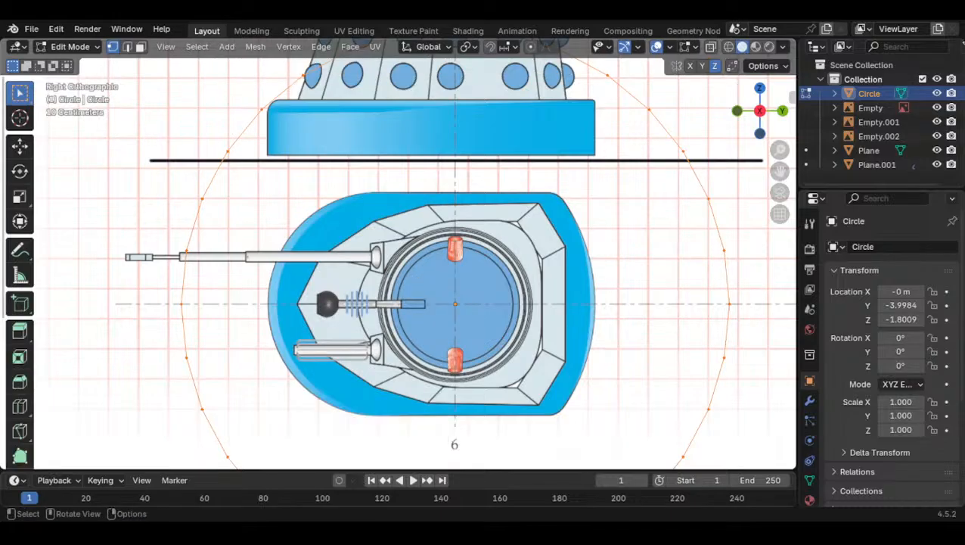
Move the circle's vertex on the front centreline along Y onto the collar's curved line behind the eyestalk discs
{"action": "left_click", "coordinate": [183, 304]}
{"action": "key", "text": "g"}
{"action": "key", "text": "y"}
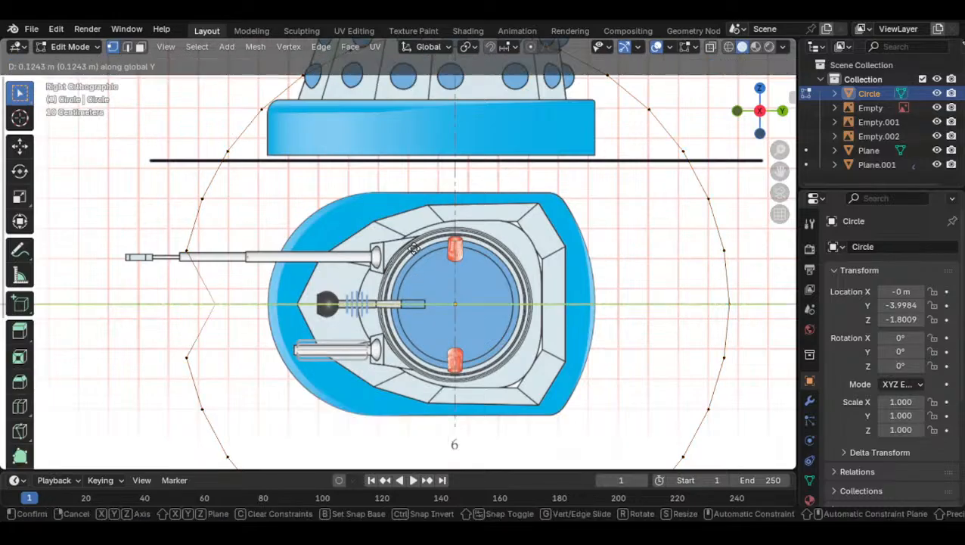
{"action": "left_click", "coordinate": [463, 246]}
{"action": "key", "text": "g"}
{"action": "right_click", "coordinate": [463, 244]}
{"action": "middle_click_drag", "start_coordinate": [354, 314], "coordinate": [380, 301], "text": "shift"}
{"action": "scroll", "coordinate": [380, 300], "scroll_direction": "up", "scroll_amount": 4}
{"action": "key", "text": "g"}
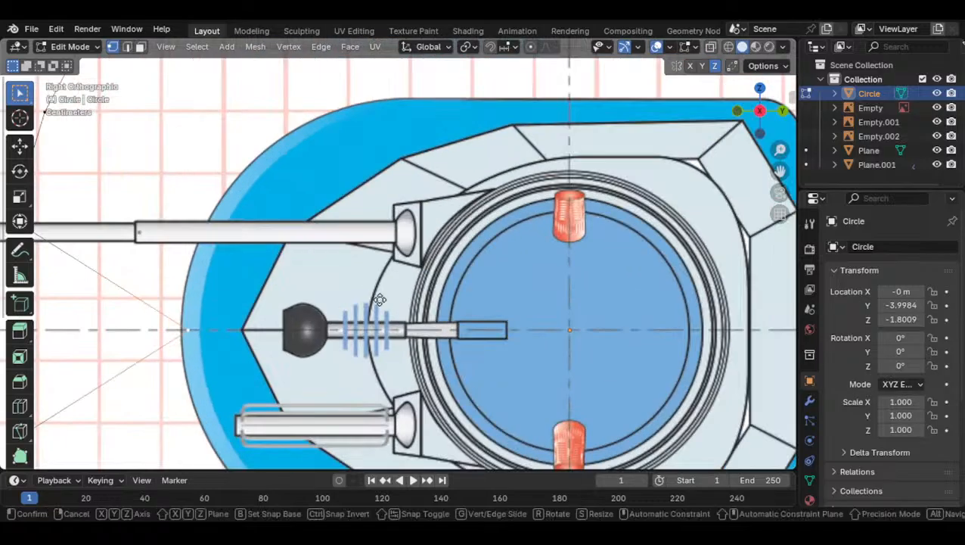
{"action": "key", "text": "y"}
{"action": "left_click", "coordinate": [548, 316]}
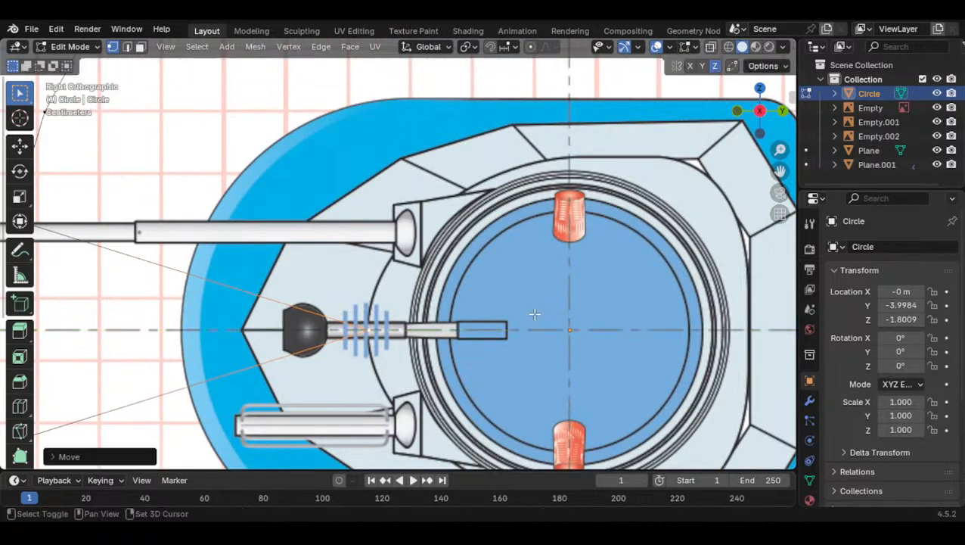
Move the next vertex above the centreline onto the collar's curved line, just above the eyestalk
{"action": "scroll", "coordinate": [547, 316], "scroll_direction": "down", "scroll_amount": 5}
{"action": "left_click", "coordinate": [244, 240]}
{"action": "scroll", "coordinate": [325, 265], "scroll_direction": "down", "scroll_amount": 2}
{"action": "scroll", "coordinate": [330, 267], "scroll_direction": "up", "scroll_amount": 9}
{"action": "key", "text": "g"}
{"action": "key", "text": "y"}
{"action": "left_click", "coordinate": [201, 291]}
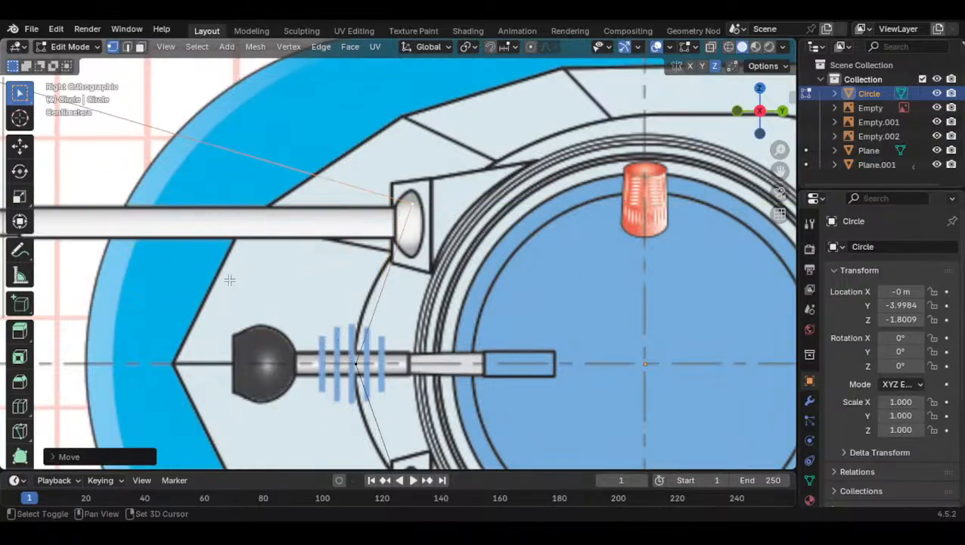
{"action": "scroll", "coordinate": [201, 291], "scroll_direction": "up", "scroll_amount": 3}
{"action": "key", "text": "g"}
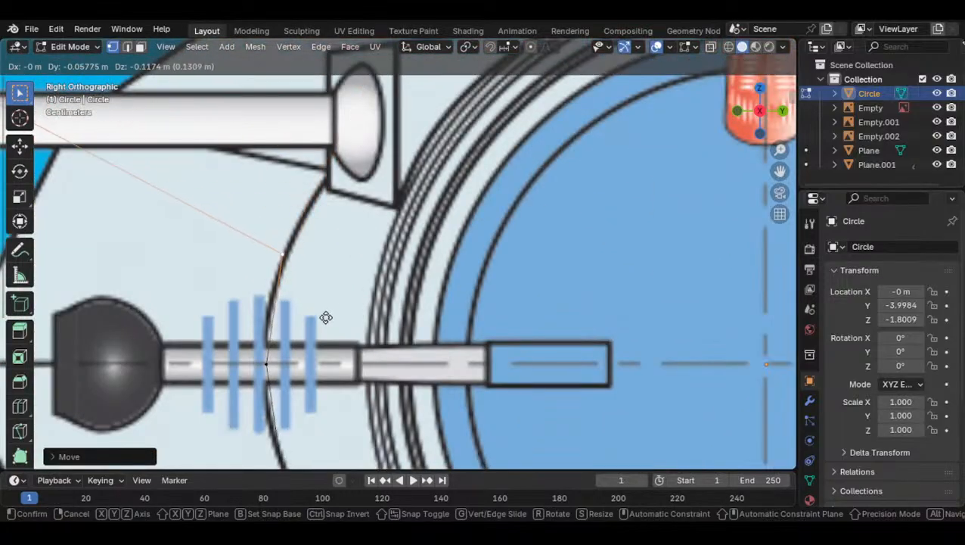
{"action": "left_click", "coordinate": [280, 116]}
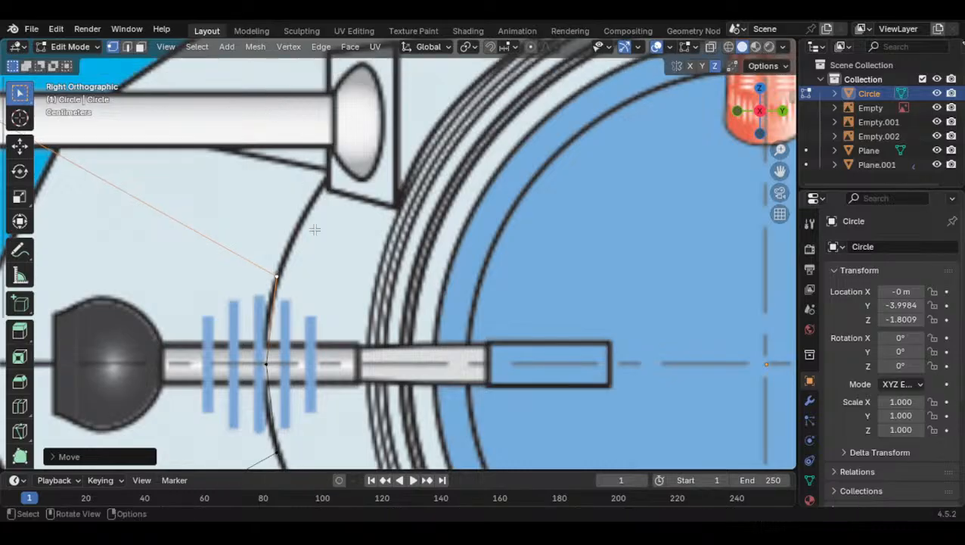
{"action": "key", "text": "g"}
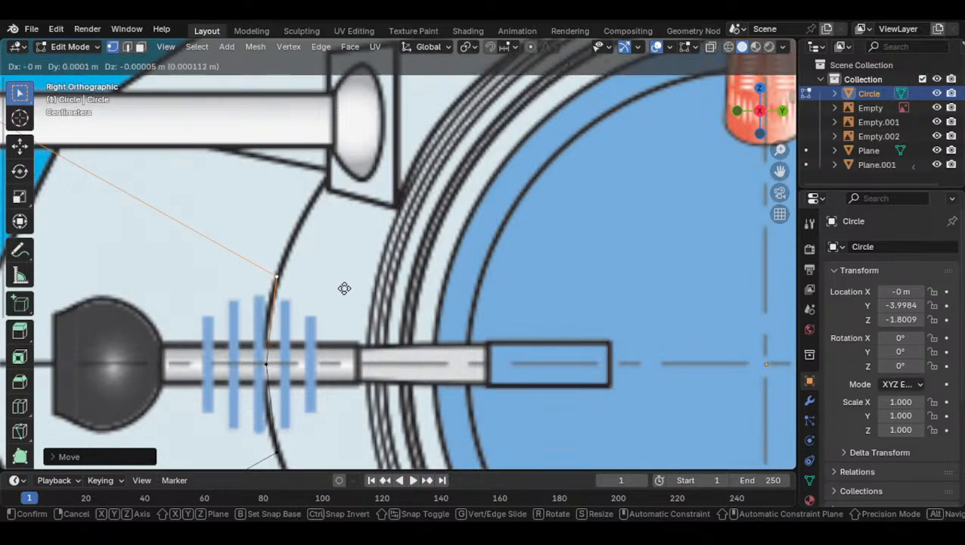
{"action": "left_click", "coordinate": [356, 302]}
Move the third vertex onto the collar curve below the upper arm's socket, and fine-tune the second vertex along that curve
{"action": "scroll", "coordinate": [368, 275], "scroll_direction": "down", "scroll_amount": 4}
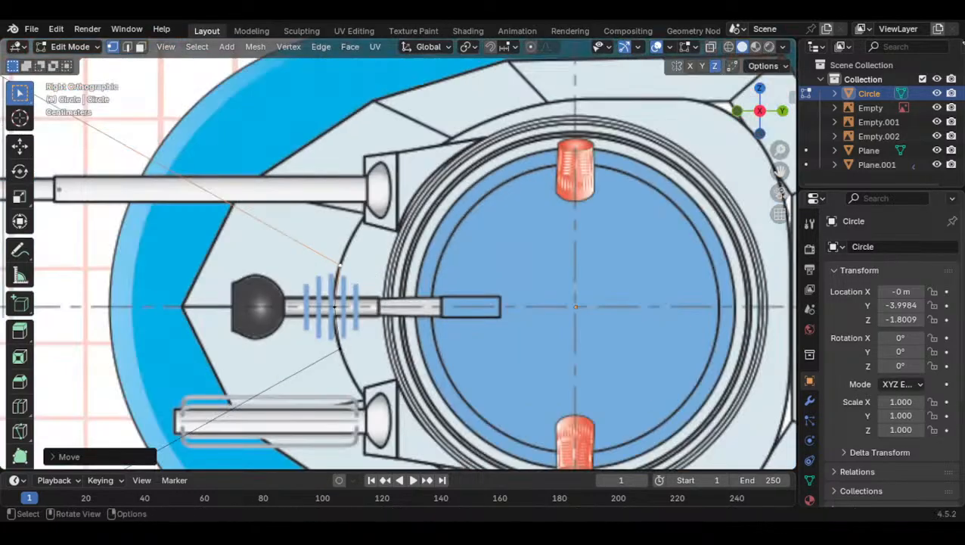
{"action": "scroll", "coordinate": [340, 264], "scroll_direction": "down", "scroll_amount": 4}
{"action": "key", "text": "g"}
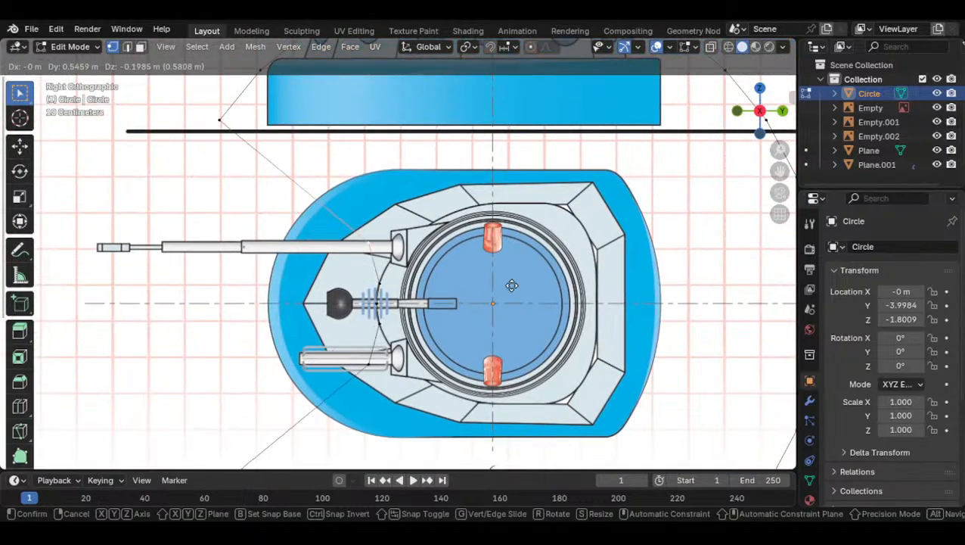
{"action": "left_click", "coordinate": [523, 291]}
{"action": "scroll", "coordinate": [523, 291], "scroll_direction": "up", "scroll_amount": 8}
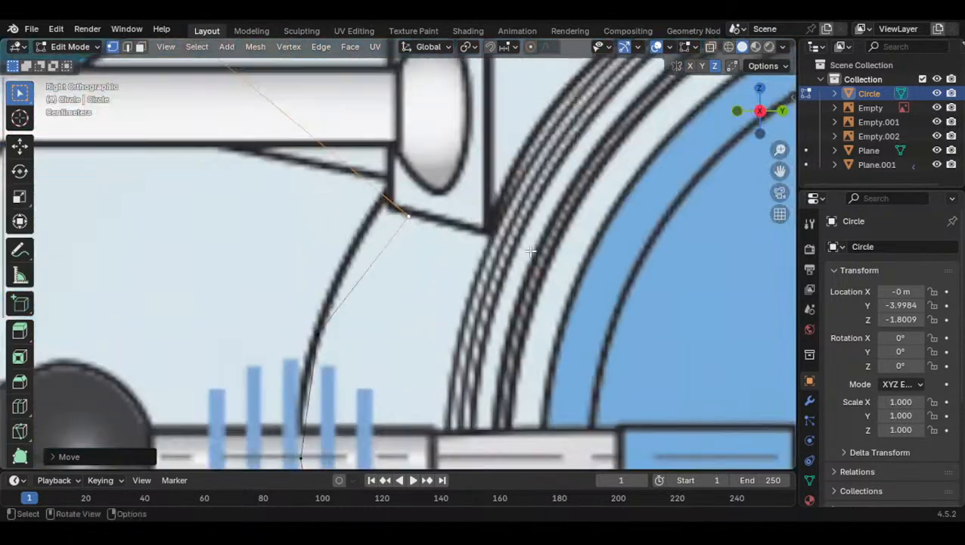
{"action": "key", "text": "g"}
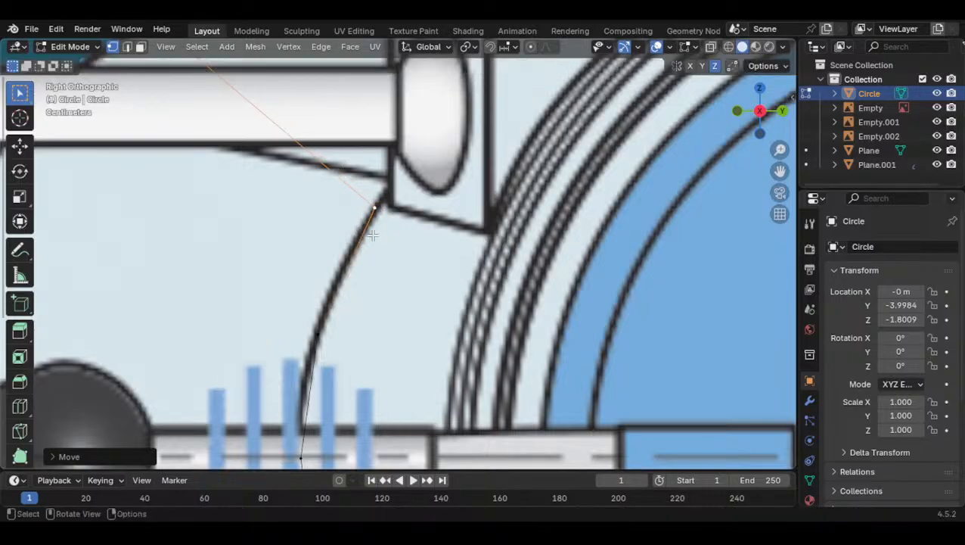
{"action": "scroll", "coordinate": [403, 249], "scroll_direction": "down", "scroll_amount": 1}
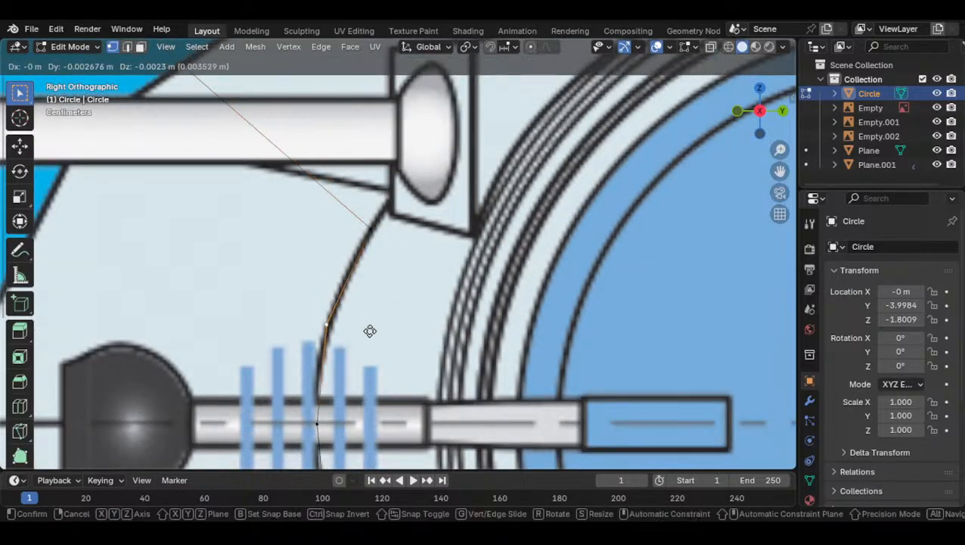
{"action": "left_click", "coordinate": [349, 385]}
{"action": "left_click", "coordinate": [374, 241]}
{"action": "key", "text": "g"}
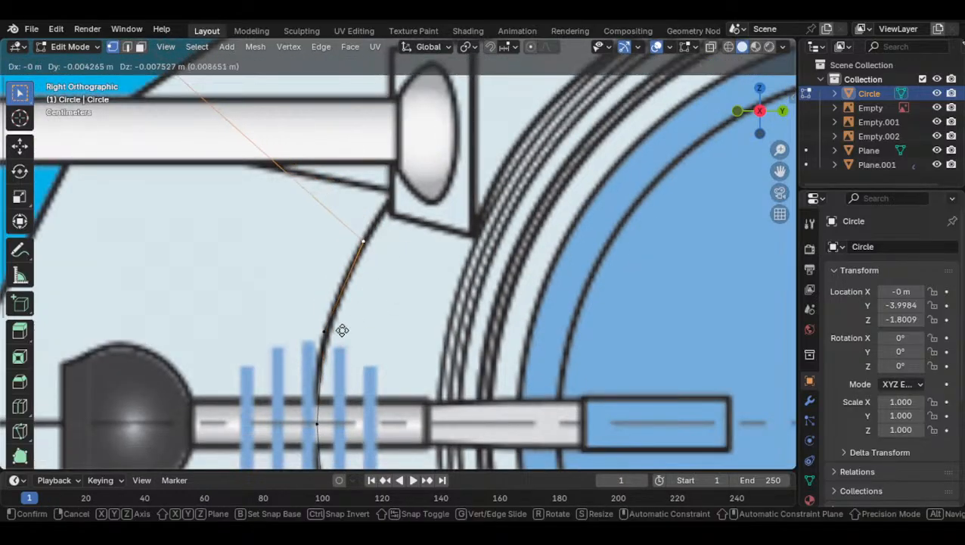
{"action": "left_click", "coordinate": [338, 354]}
Move the fourth vertex to where the collar curve meets the front edge of the upper arm's socket box
{"action": "scroll", "coordinate": [338, 354], "scroll_direction": "down", "scroll_amount": 6}
{"action": "middle_click_drag", "start_coordinate": [375, 307], "coordinate": [372, 264]}
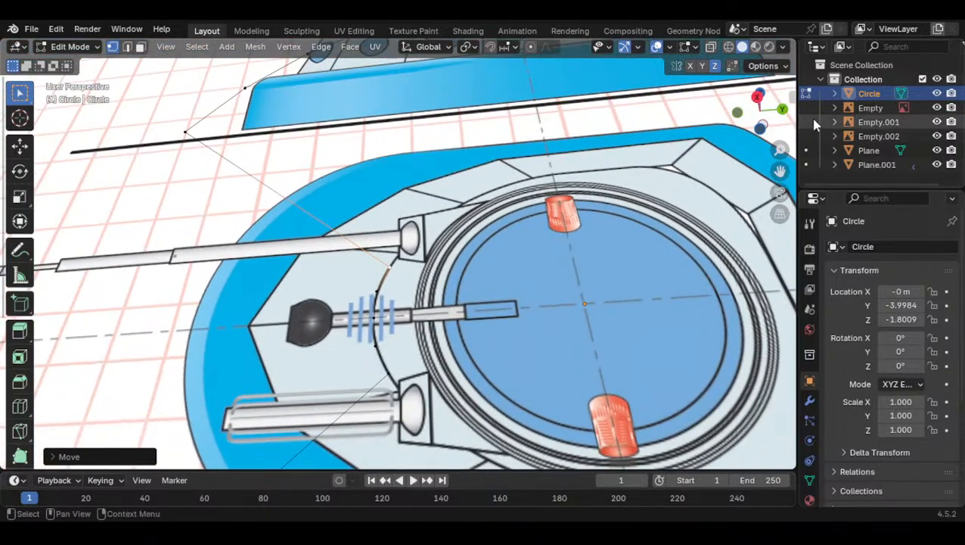
{"action": "left_click", "coordinate": [757, 97]}
{"action": "scroll", "coordinate": [308, 254], "scroll_direction": "down", "scroll_amount": 4}
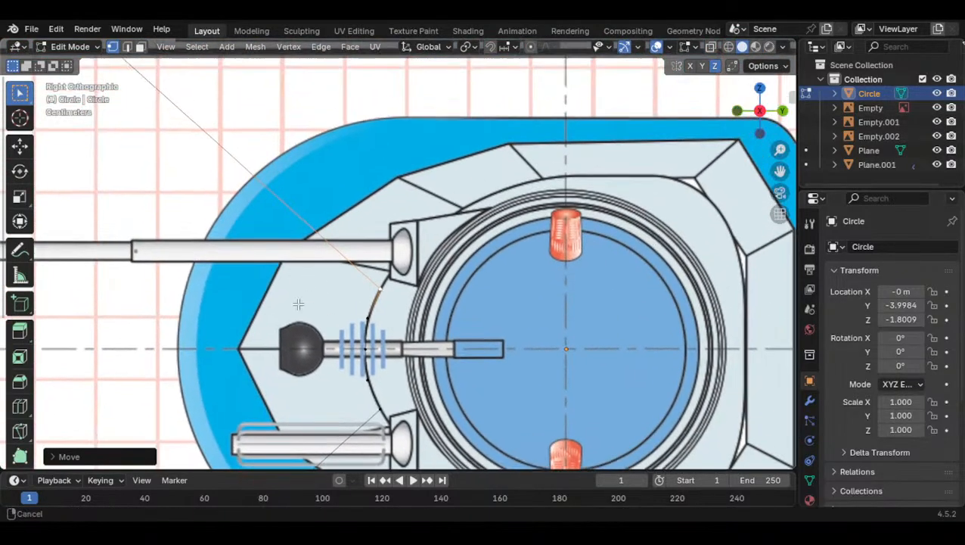
{"action": "scroll", "coordinate": [319, 189], "scroll_direction": "up", "scroll_amount": 5}
{"action": "key", "text": "g"}
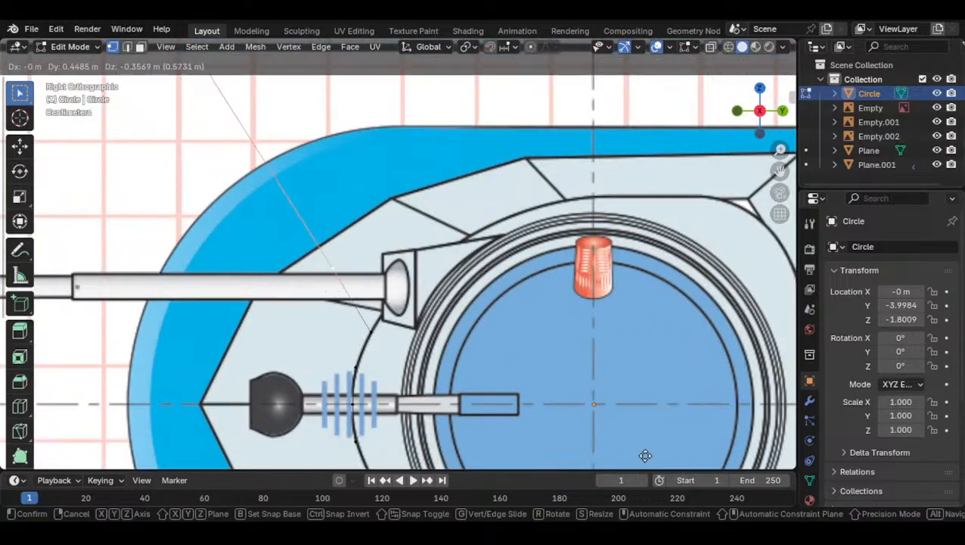
{"action": "left_click", "coordinate": [617, 435]}
{"action": "scroll", "coordinate": [438, 335], "scroll_direction": "up", "scroll_amount": 6}
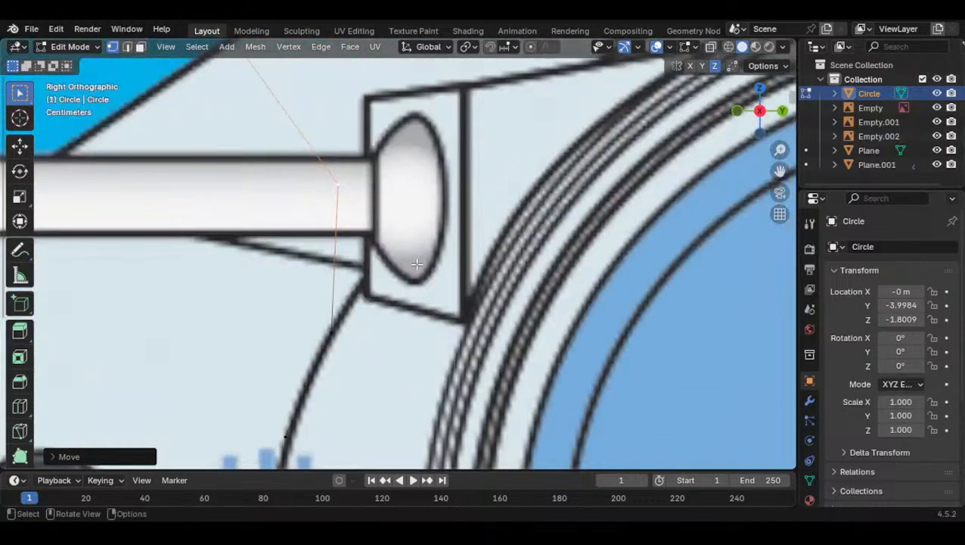
{"action": "key", "text": "g"}
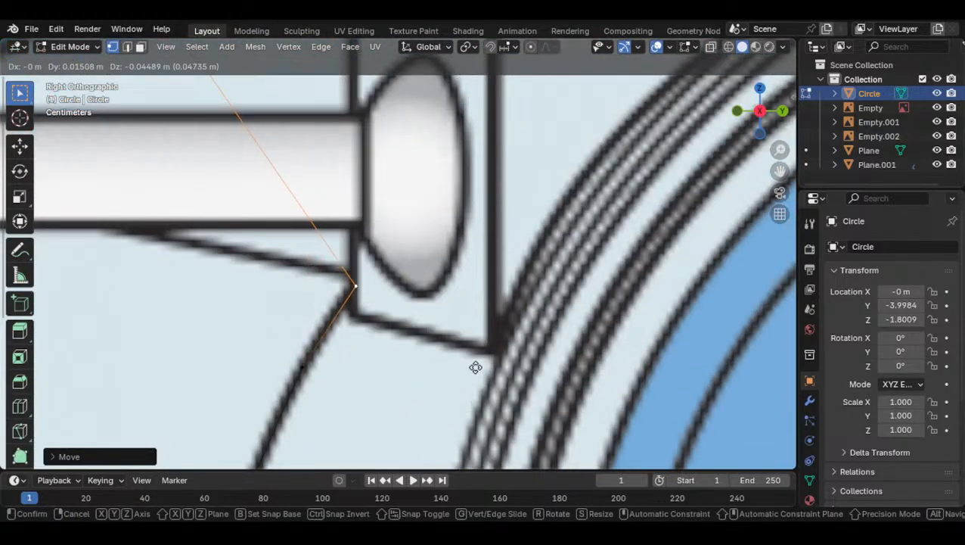
{"action": "left_click", "coordinate": [475, 368]}
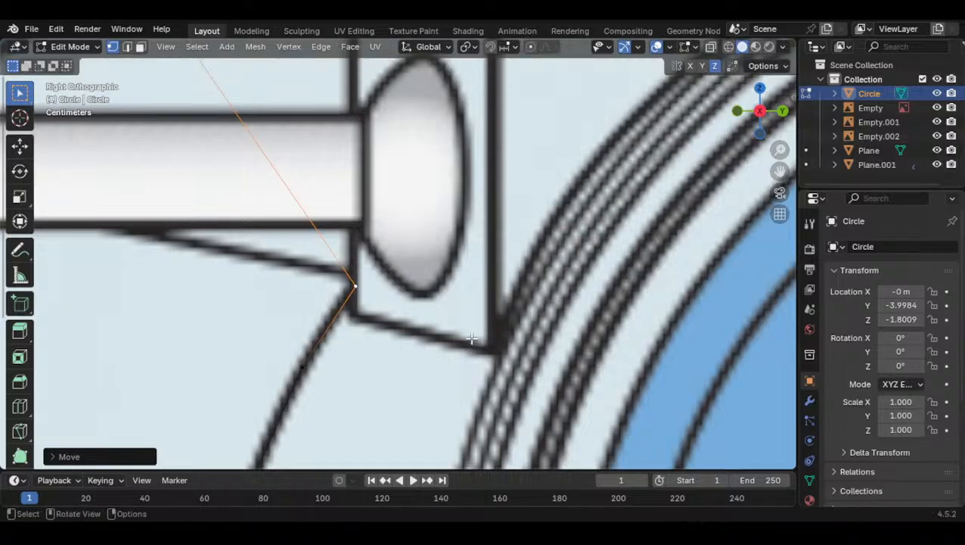
Move the fifth vertex onto the upper arm's ball joint, continuing the collar outline across the socket box
{"action": "scroll", "coordinate": [473, 341], "scroll_direction": "down", "scroll_amount": 7}
{"action": "mouse_move", "coordinate": [286, 81]}
{"action": "middle_mouse_down", "text": "shift"}
{"action": "mouse_move", "coordinate": [255, 222]}
{"action": "mouse_move", "coordinate": [277, 274]}
{"action": "middle_mouse_up", "text": "shift"}
{"action": "scroll", "coordinate": [277, 274], "scroll_direction": "down", "scroll_amount": 2}
{"action": "left_click", "coordinate": [158, 85]}
{"action": "middle_click_drag", "start_coordinate": [298, 157], "coordinate": [287, 108], "text": "shift"}
{"action": "key", "text": "g"}
{"action": "left_click", "coordinate": [532, 398]}
{"action": "middle_click_drag", "start_coordinate": [532, 398], "coordinate": [547, 351], "text": "shift"}
{"action": "scroll", "coordinate": [498, 243], "scroll_direction": "up", "scroll_amount": 7}
{"action": "middle_click_drag", "start_coordinate": [500, 256], "coordinate": [478, 166], "text": "shift"}
{"action": "key", "text": "g"}
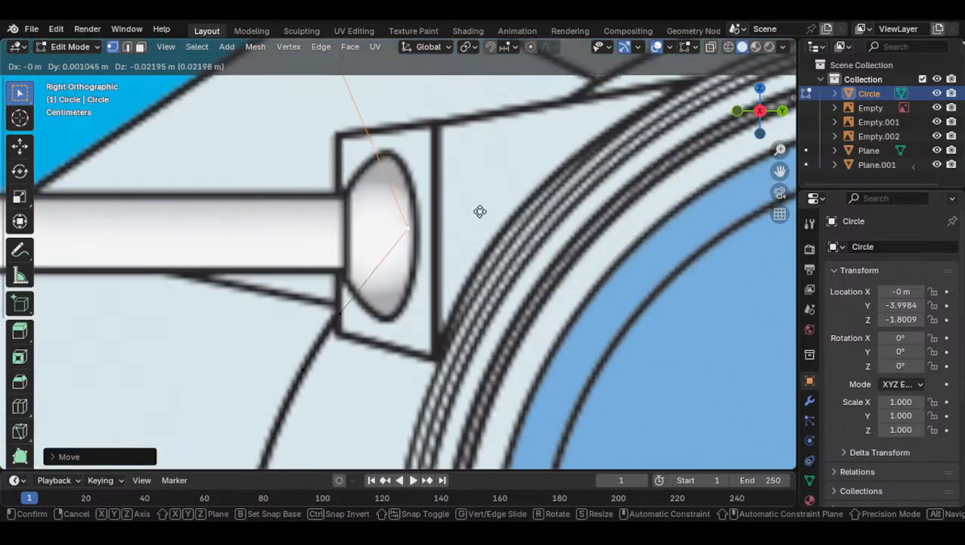
{"action": "left_click", "coordinate": [480, 217]}
Move the sixth vertex onto the slanted line running from the upper socket box to the collar
{"action": "scroll", "coordinate": [452, 236], "scroll_direction": "down", "scroll_amount": 4}
{"action": "middle_click_drag", "start_coordinate": [460, 130], "coordinate": [405, 231], "text": "shift"}
{"action": "scroll", "coordinate": [403, 230], "scroll_direction": "down", "scroll_amount": 2}
{"action": "middle_click_drag", "start_coordinate": [362, 184], "coordinate": [360, 231], "text": "shift"}
{"action": "middle_click_drag", "start_coordinate": [245, 126], "coordinate": [281, 261], "text": "shift"}
{"action": "scroll", "coordinate": [281, 261], "scroll_direction": "down", "scroll_amount": 1}
{"action": "left_click", "coordinate": [259, 127]}
{"action": "middle_click_drag", "start_coordinate": [360, 185], "coordinate": [327, 79], "text": "shift"}
{"action": "key", "text": "g"}
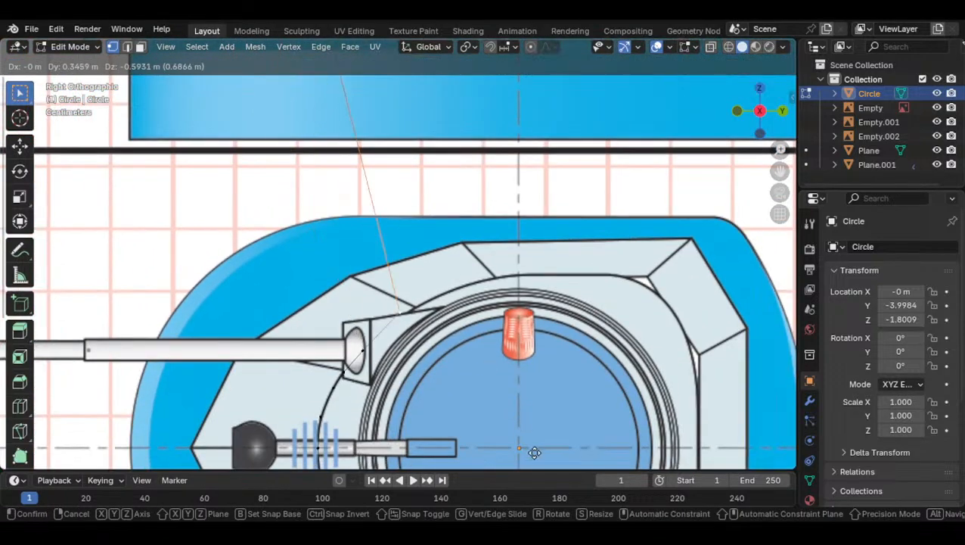
{"action": "left_click", "coordinate": [535, 453]}
{"action": "scroll", "coordinate": [420, 386], "scroll_direction": "up", "scroll_amount": 5}
{"action": "key", "text": "g"}
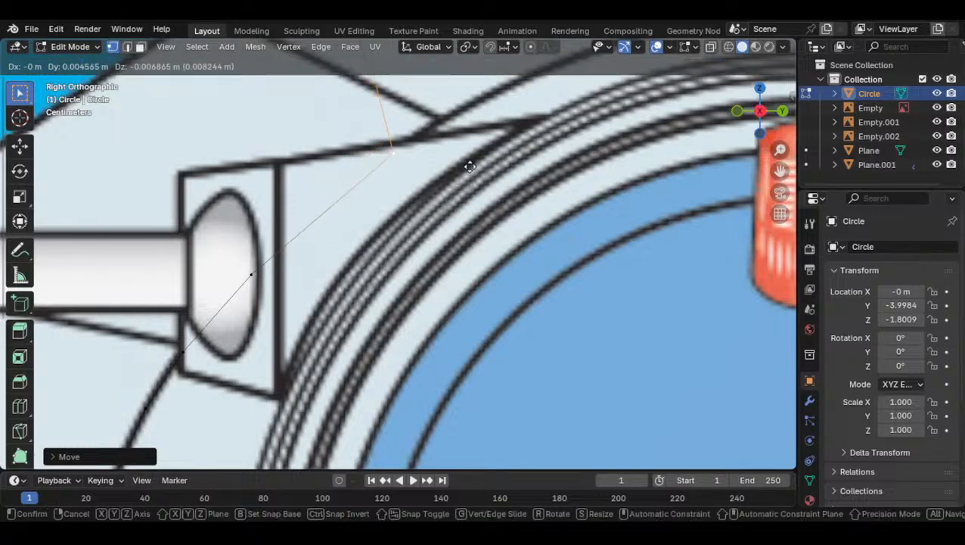
{"action": "left_click", "coordinate": [436, 131]}
Fine-tune the fifth and sixth vertices so the outline runs smoothly through the ball joint to the slanted line's collar end
{"action": "key", "text": "g"}
{"action": "left_click", "coordinate": [394, 140]}
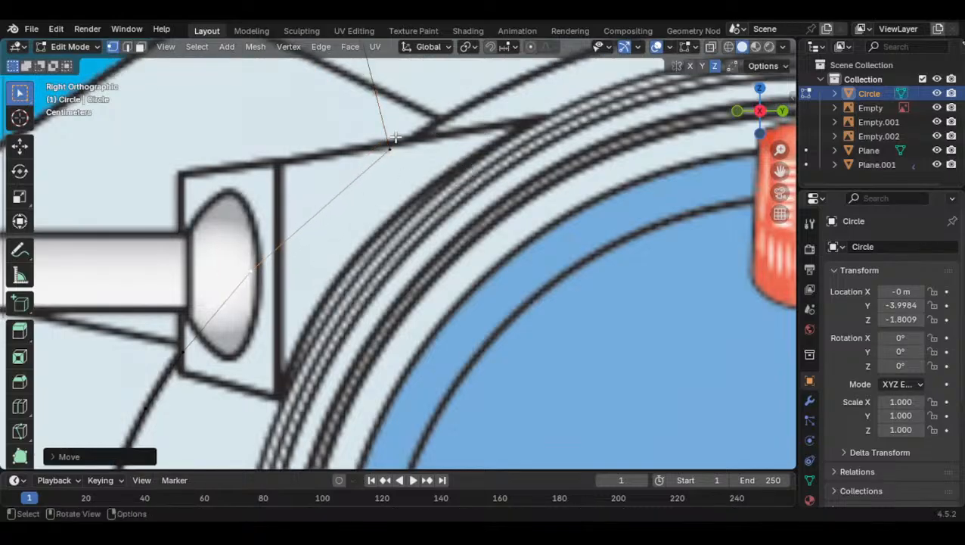
{"action": "key", "text": "Tab"}
{"action": "scroll", "coordinate": [376, 231], "scroll_direction": "down", "scroll_amount": 4}
{"action": "scroll", "coordinate": [376, 231], "scroll_direction": "up", "scroll_amount": 2}
{"action": "key", "text": "Tab"}
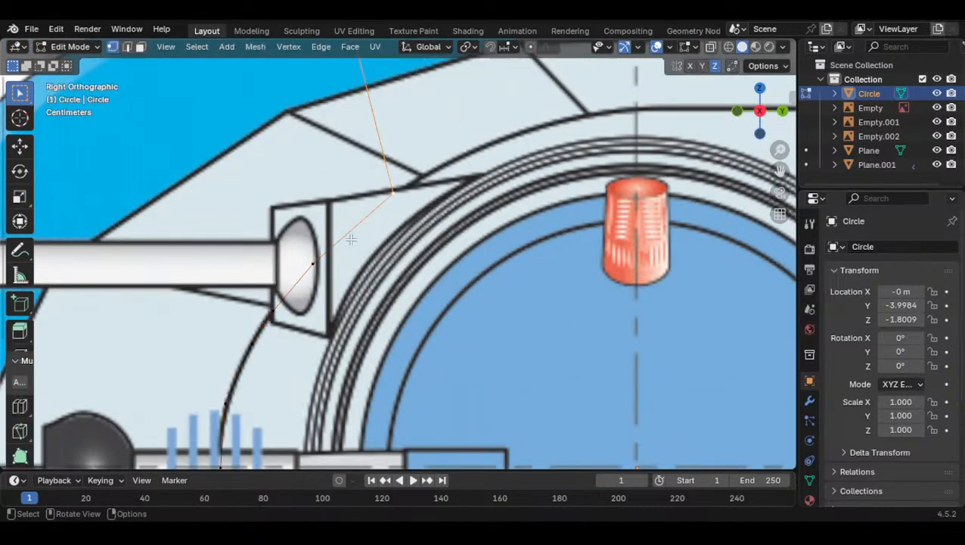
{"action": "key", "text": "g"}
{"action": "left_click", "coordinate": [325, 289]}
{"action": "key", "text": "Tab"}
{"action": "key", "text": "Tab"}
{"action": "key", "text": "g"}
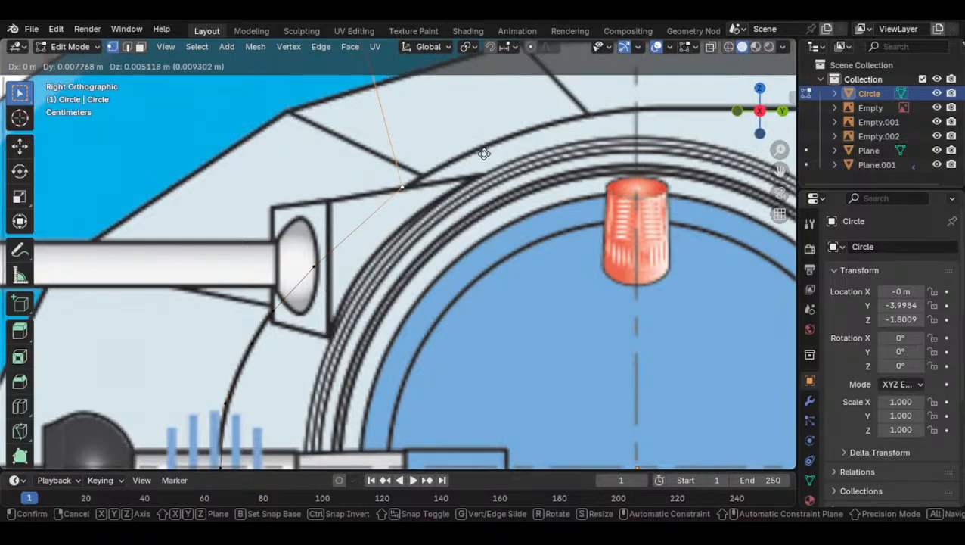
{"action": "left_click", "coordinate": [514, 146]}
{"action": "key", "text": "Tab"}
{"action": "scroll", "coordinate": [404, 245], "scroll_direction": "down", "scroll_amount": 3}
{"action": "scroll", "coordinate": [401, 246], "scroll_direction": "up", "scroll_amount": 4}
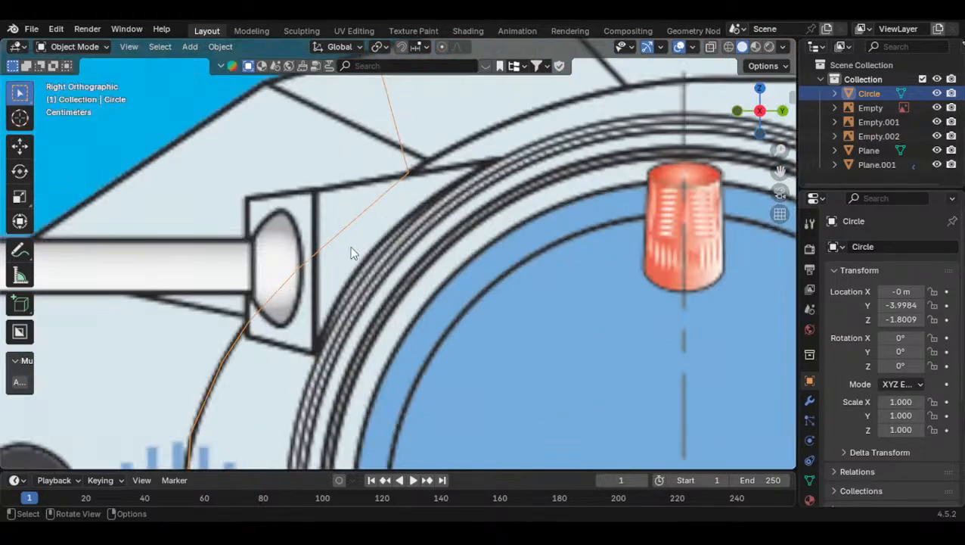
{"action": "key", "text": "Tab"}
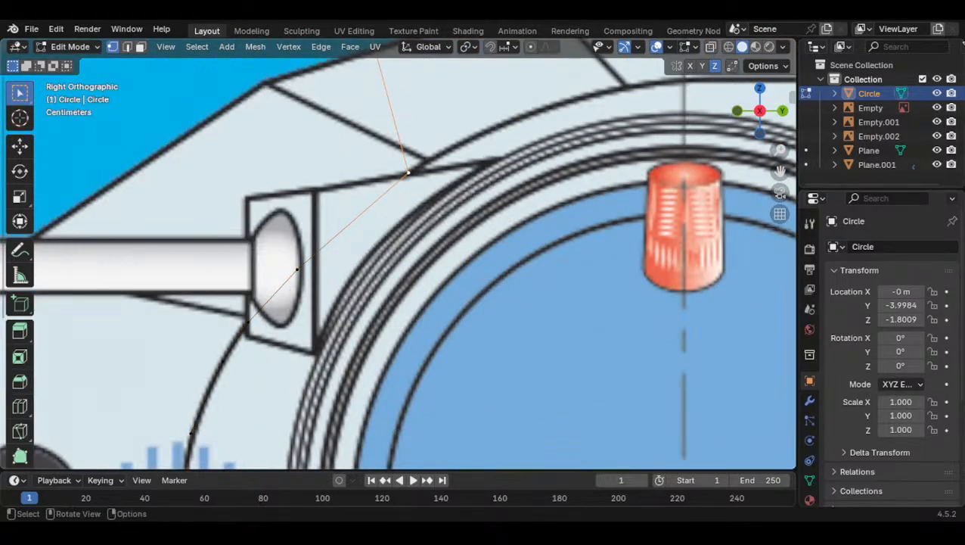
Move the seventh vertex onto the collar curve just behind the first slanted panel seam, between the upper socket box and the centre line
{"action": "scroll", "coordinate": [371, 240], "scroll_direction": "down", "scroll_amount": 2}
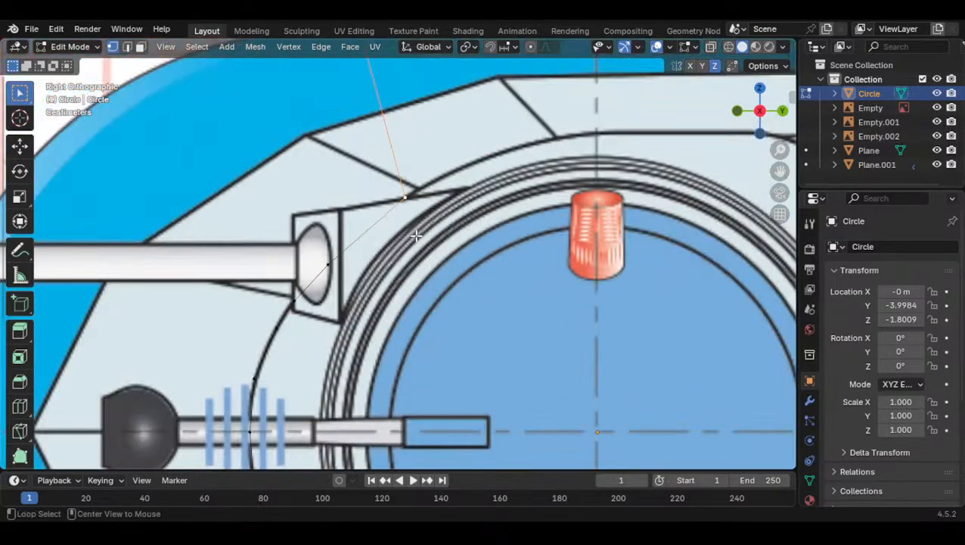
{"action": "middle_click_drag", "start_coordinate": [437, 224], "coordinate": [417, 315], "text": "shift"}
{"action": "scroll", "coordinate": [416, 200], "scroll_direction": "down", "scroll_amount": 7}
{"action": "middle_click_drag", "start_coordinate": [416, 200], "coordinate": [383, 237], "text": "shift"}
{"action": "left_click", "coordinate": [317, 130]}
{"action": "key", "text": "g"}
{"action": "left_click", "coordinate": [425, 368]}
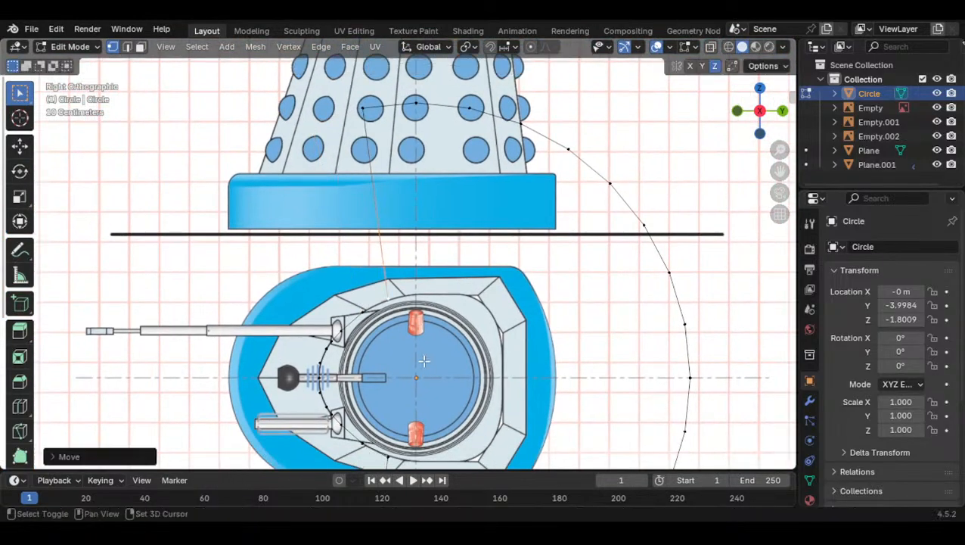
{"action": "scroll", "coordinate": [393, 333], "scroll_direction": "up", "scroll_amount": 5}
{"action": "middle_click_drag", "start_coordinate": [424, 250], "coordinate": [450, 248], "text": "shift"}
{"action": "scroll", "coordinate": [450, 248], "scroll_direction": "up", "scroll_amount": 4}
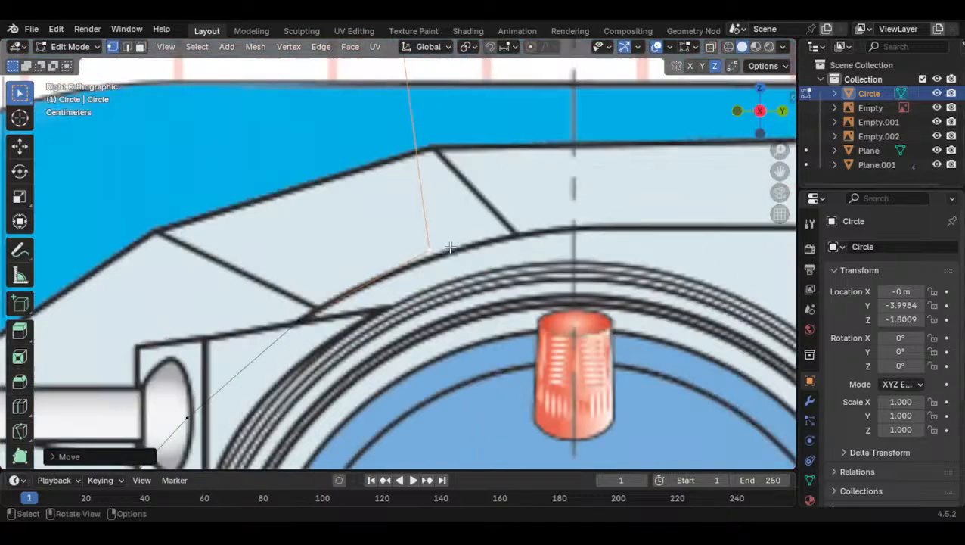
{"action": "key", "text": "g"}
{"action": "left_click", "coordinate": [425, 260]}
{"action": "key", "text": "g"}
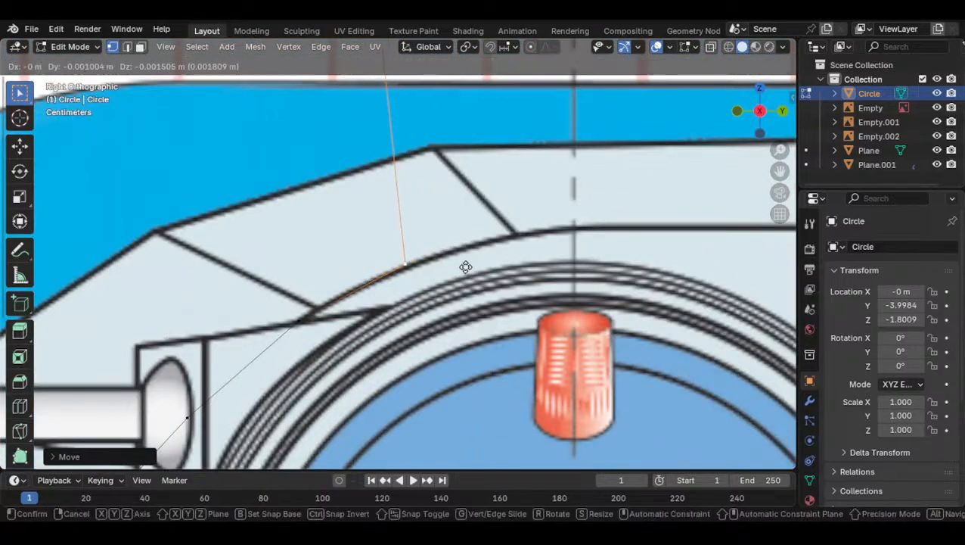
{"action": "left_click", "coordinate": [415, 310]}
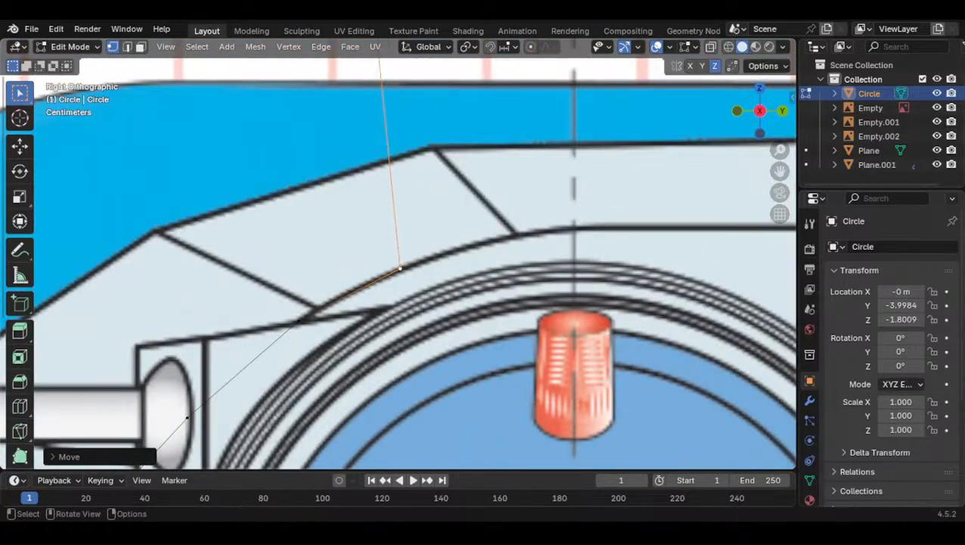
Move the eighth vertex onto the collar curve just before the second panel seam ahead of the dome's centre line
{"action": "scroll", "coordinate": [421, 258], "scroll_direction": "down", "scroll_amount": 6}
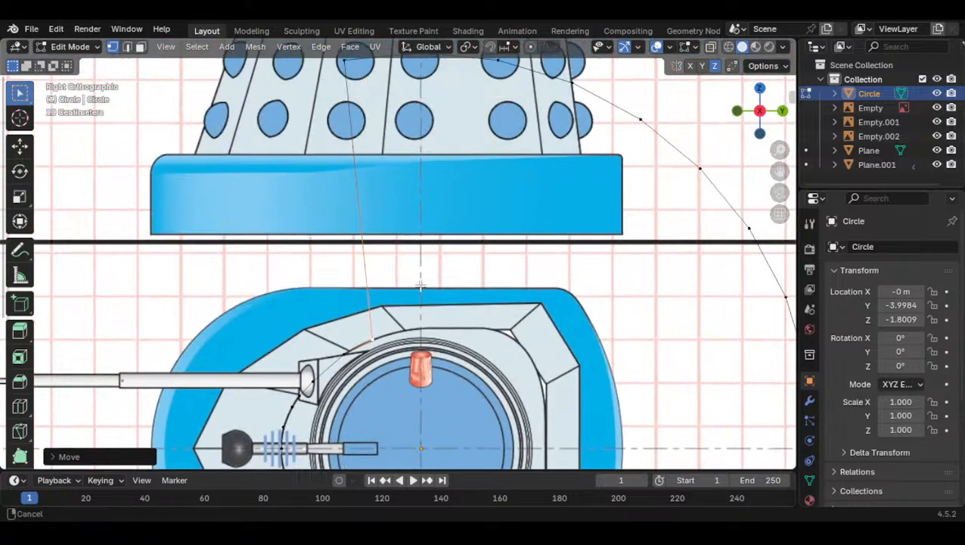
{"action": "key", "text": "g"}
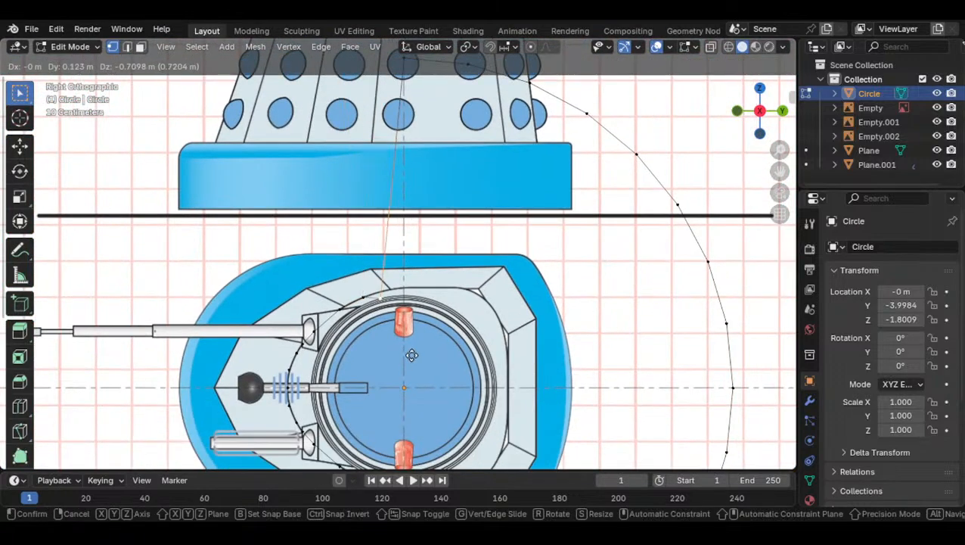
{"action": "left_click", "coordinate": [432, 305]}
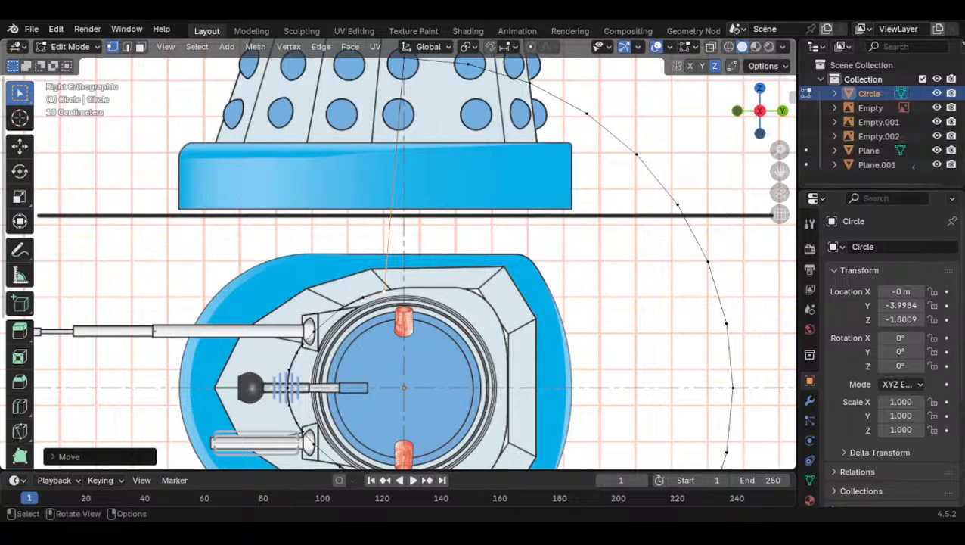
{"action": "middle_click_drag", "start_coordinate": [418, 298], "coordinate": [431, 293], "text": "shift"}
{"action": "scroll", "coordinate": [431, 292], "scroll_direction": "up", "scroll_amount": 7}
{"action": "key", "text": "g"}
{"action": "left_click", "coordinate": [460, 338]}
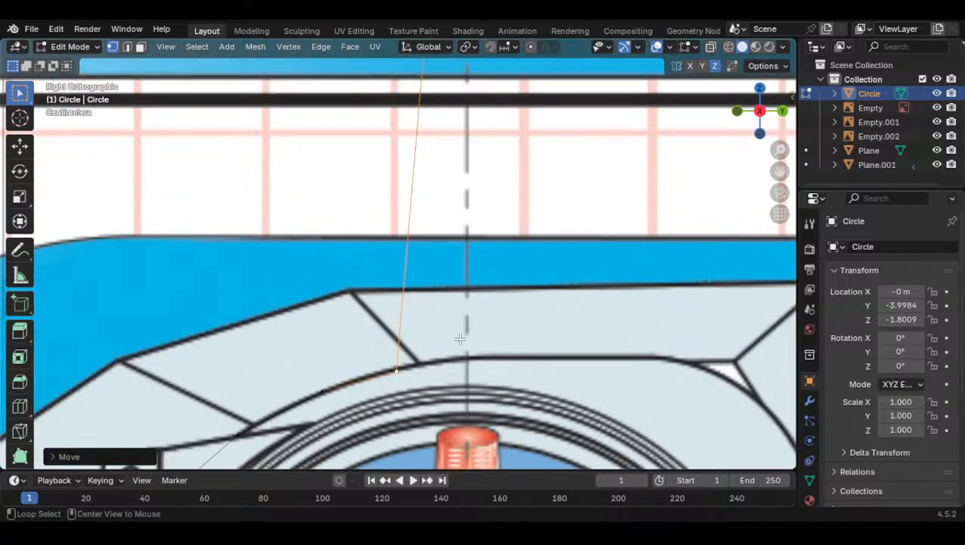
{"action": "middle_click_drag", "start_coordinate": [457, 353], "coordinate": [465, 334], "text": "shift"}
{"action": "scroll", "coordinate": [466, 334], "scroll_direction": "up", "scroll_amount": 2}
{"action": "key", "text": "g"}
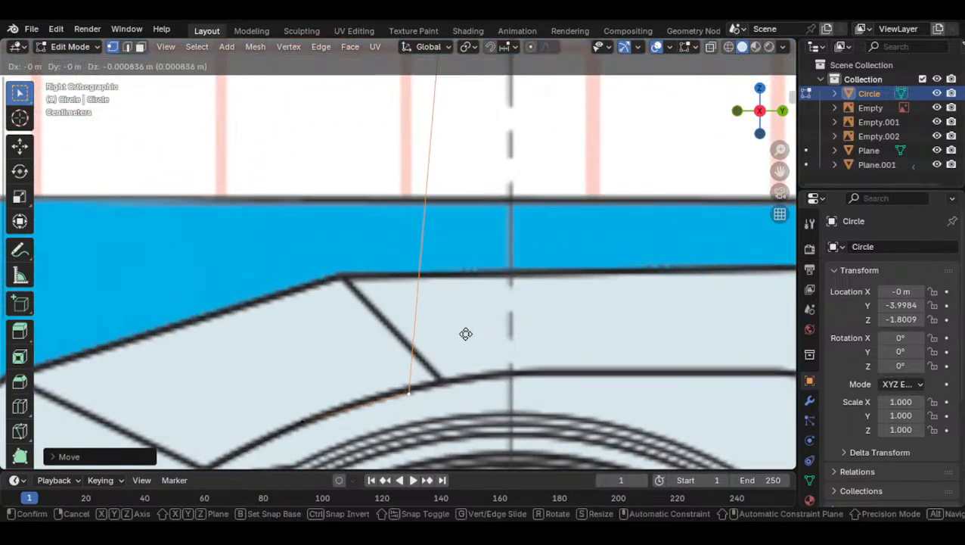
{"action": "left_click", "coordinate": [463, 303]}
Move the ninth vertex onto the collar outline at the dome's vertical centre line
{"action": "scroll", "coordinate": [463, 295], "scroll_direction": "down", "scroll_amount": 8}
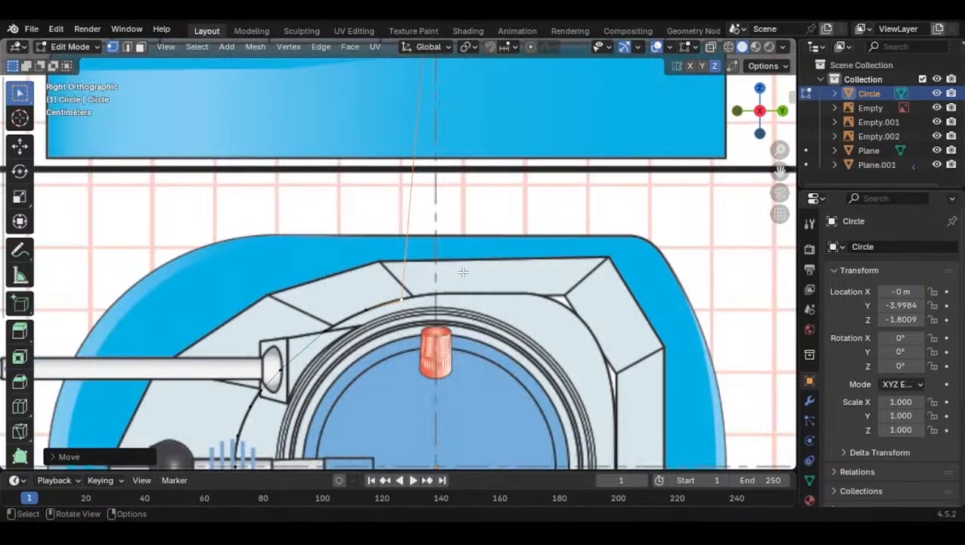
{"action": "mouse_move", "coordinate": [465, 218]}
{"action": "middle_mouse_down", "text": "shift"}
{"action": "mouse_move", "coordinate": [431, 288]}
{"action": "mouse_move", "coordinate": [431, 232]}
{"action": "middle_mouse_up", "text": "shift"}
{"action": "key", "text": "g"}
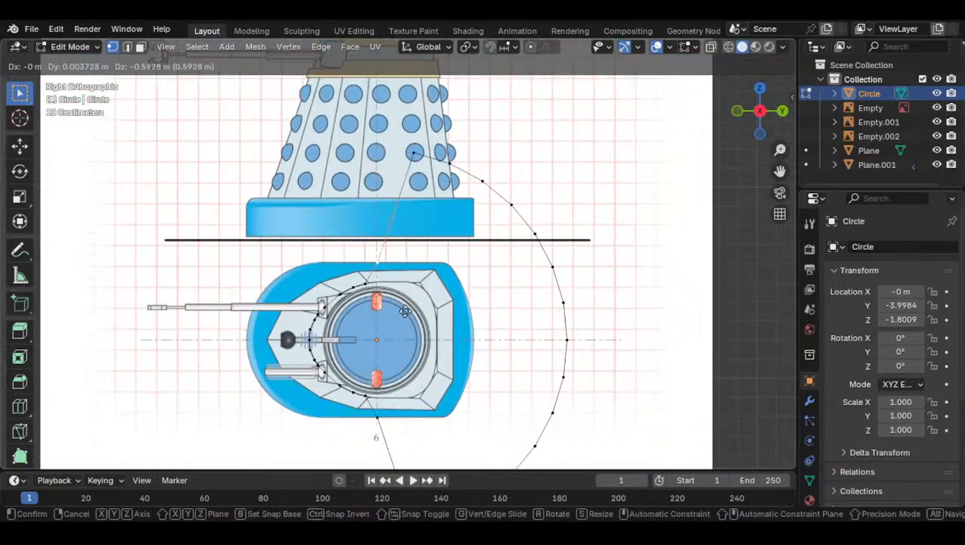
{"action": "left_click", "coordinate": [412, 302]}
{"action": "scroll", "coordinate": [420, 316], "scroll_direction": "up", "scroll_amount": 8}
{"action": "key", "text": "g"}
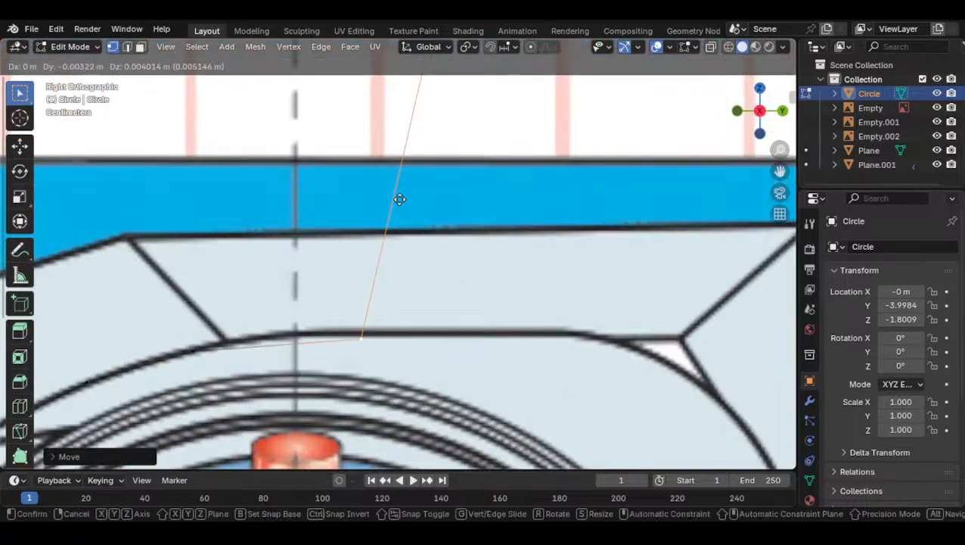
{"action": "left_click", "coordinate": [494, 127]}
Move the tenth vertex to the rear end of the collar's straight upper edge, and nudge the ninth slightly forward of the centre line
{"action": "scroll", "coordinate": [500, 191], "scroll_direction": "down", "scroll_amount": 8}
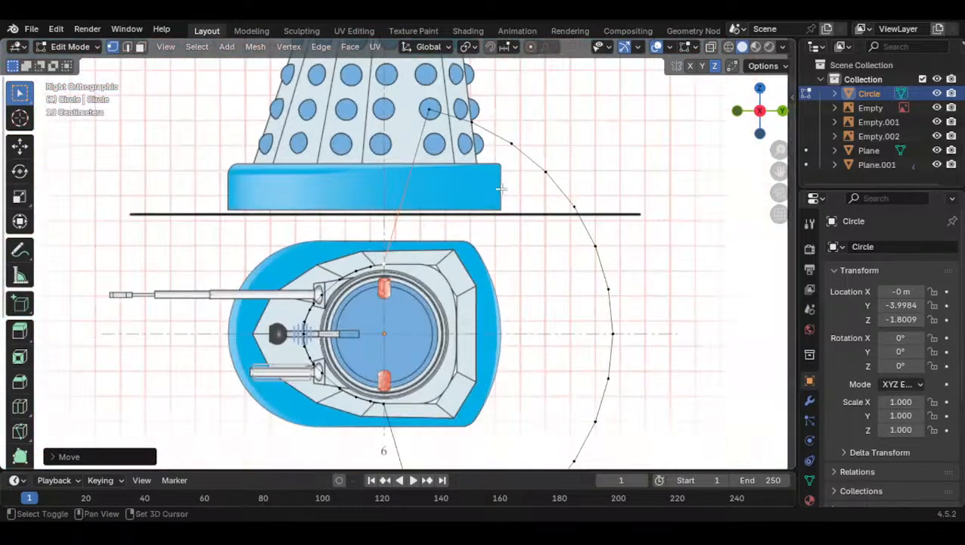
{"action": "key", "text": "g"}
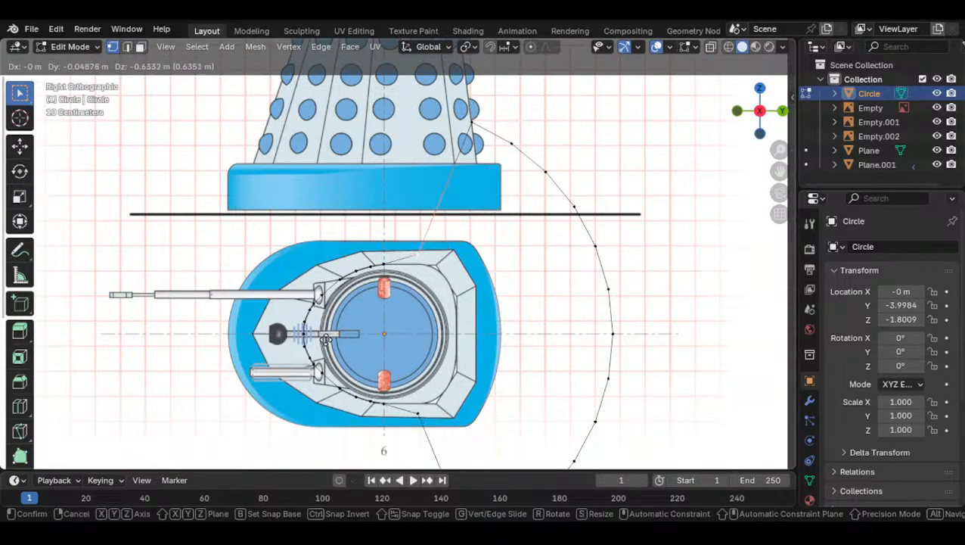
{"action": "scroll", "coordinate": [425, 274], "scroll_direction": "up", "scroll_amount": 8, "text": "alt"}
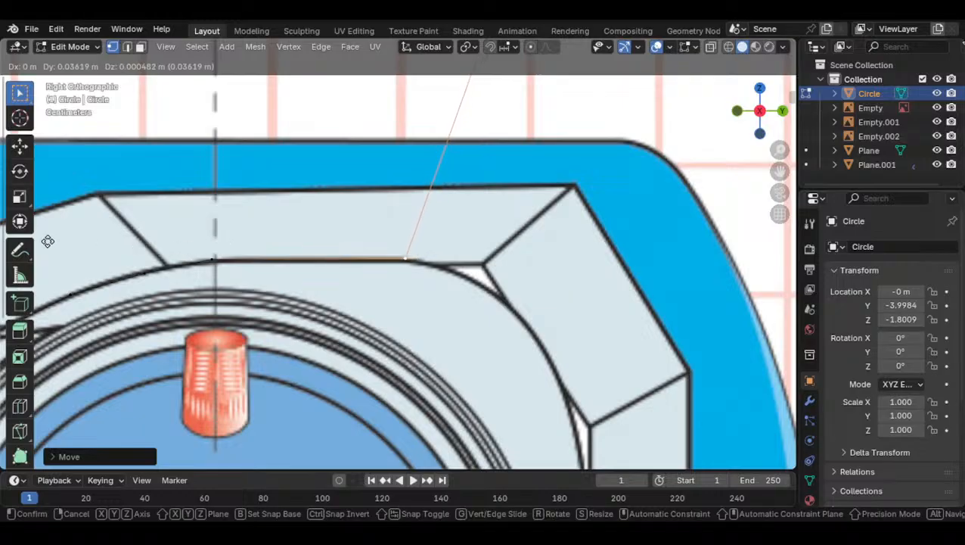
{"action": "left_click", "coordinate": [195, 262]}
{"action": "left_click", "coordinate": [212, 261]}
{"action": "key", "text": "g"}
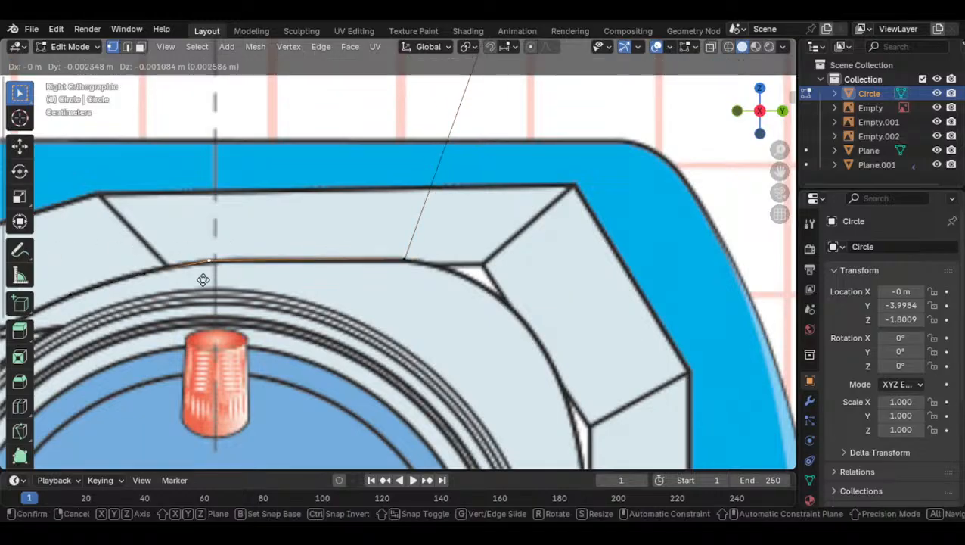
{"action": "left_click", "coordinate": [100, 293]}
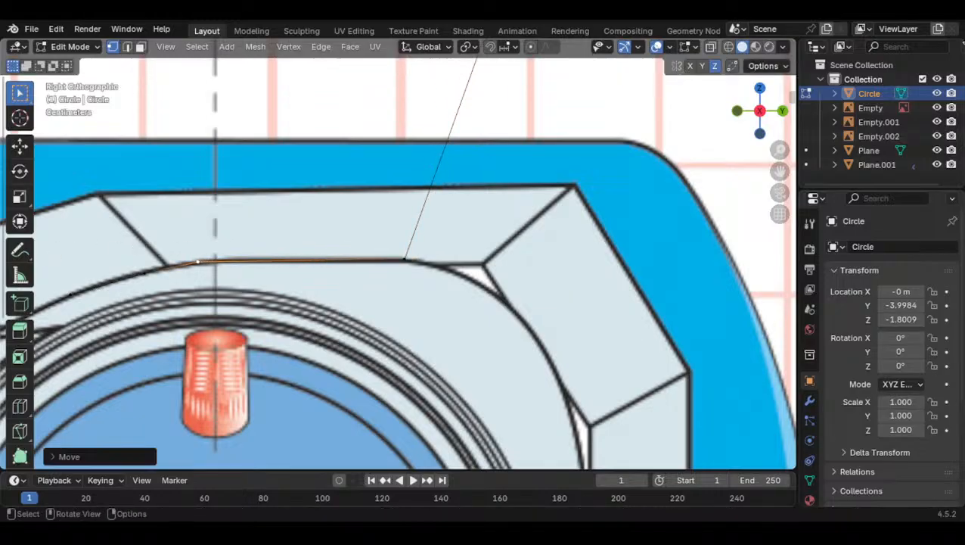
Move the eleventh vertex onto the start of the collar's rear corner curve, beside the upper white gap
{"action": "scroll", "coordinate": [452, 281], "scroll_direction": "down", "scroll_amount": 4}
{"action": "scroll", "coordinate": [421, 278], "scroll_direction": "down", "scroll_amount": 1}
{"action": "key", "text": "g"}
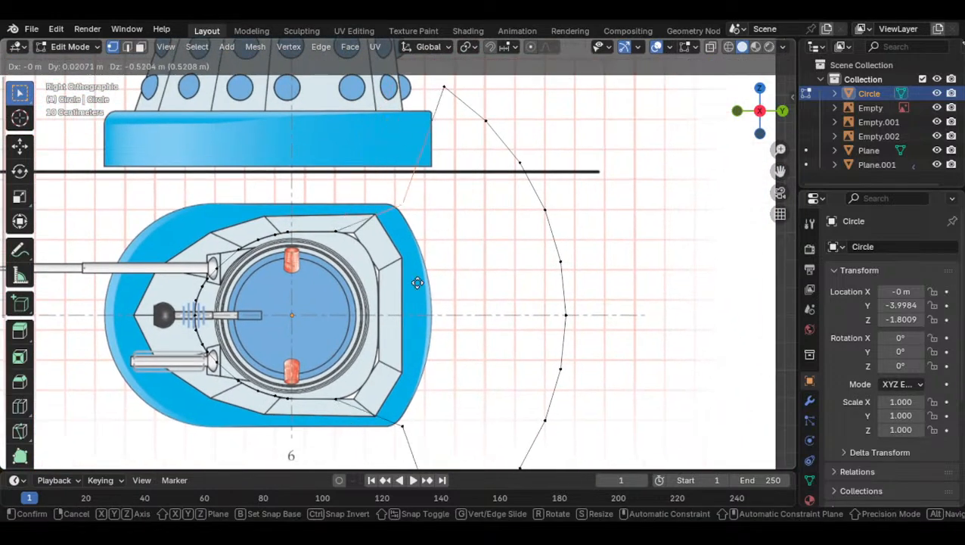
{"action": "left_click", "coordinate": [379, 305]}
{"action": "scroll", "coordinate": [446, 250], "scroll_direction": "up", "scroll_amount": 3}
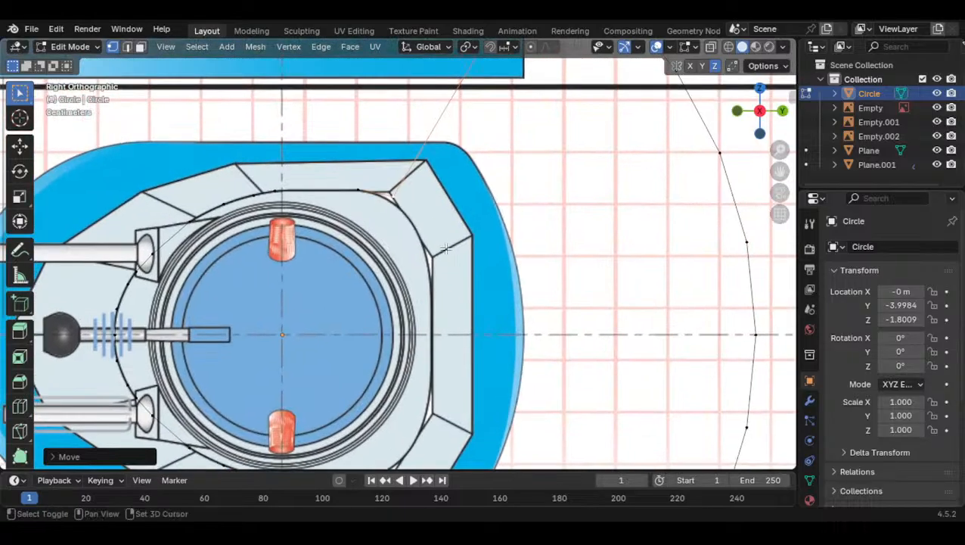
{"action": "key", "text": "g"}
{"action": "left_click", "coordinate": [379, 234]}
Move the twelfth vertex to where the rear corner curve meets the diagonal panel edge at the end of the upper white gap
{"action": "scroll", "coordinate": [379, 234], "scroll_direction": "down", "scroll_amount": 3}
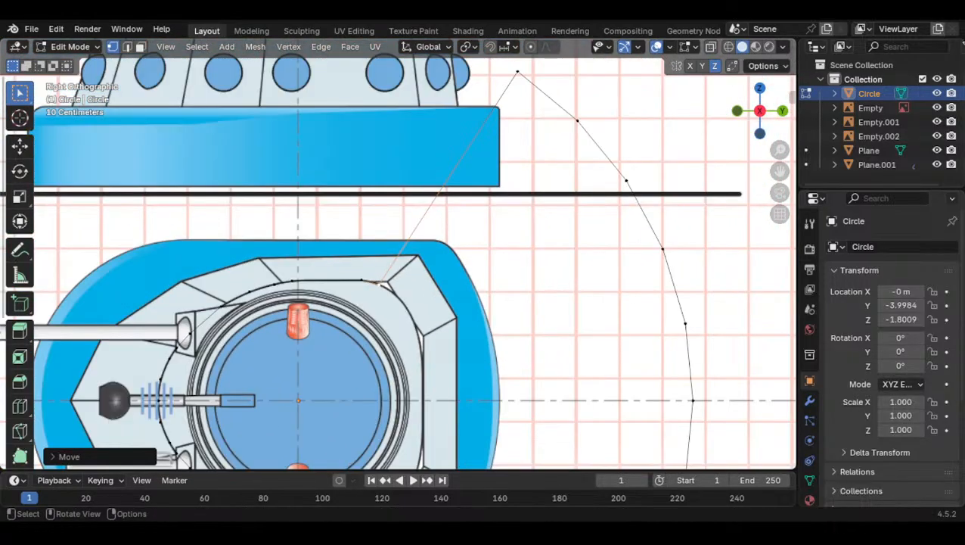
{"action": "middle_click_drag", "start_coordinate": [455, 189], "coordinate": [407, 263], "text": "shift"}
{"action": "left_click", "coordinate": [491, 143]}
{"action": "middle_click_drag", "start_coordinate": [457, 222], "coordinate": [456, 164], "text": "shift"}
{"action": "key", "text": "g"}
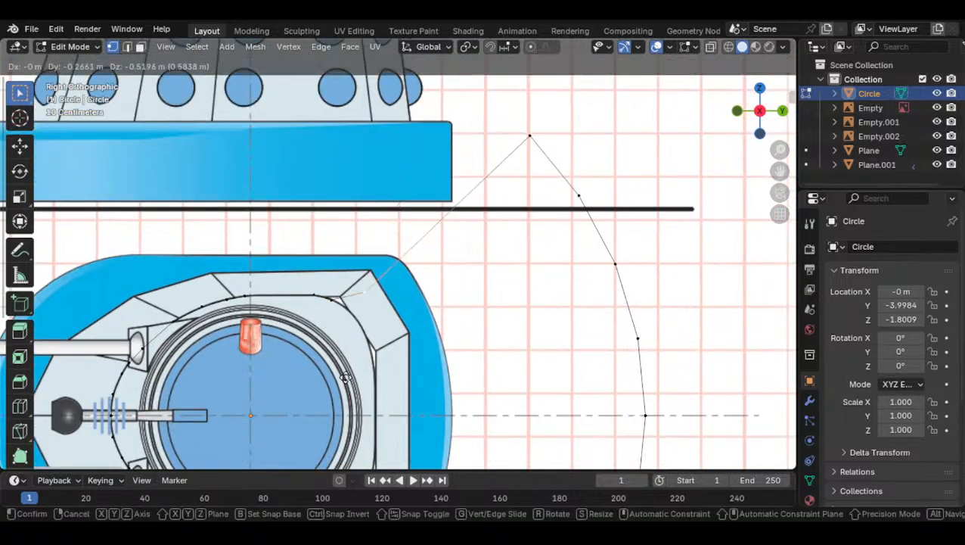
{"action": "left_click", "coordinate": [335, 386]}
{"action": "scroll", "coordinate": [503, 186], "scroll_direction": "up", "scroll_amount": 4}
{"action": "key", "text": "g"}
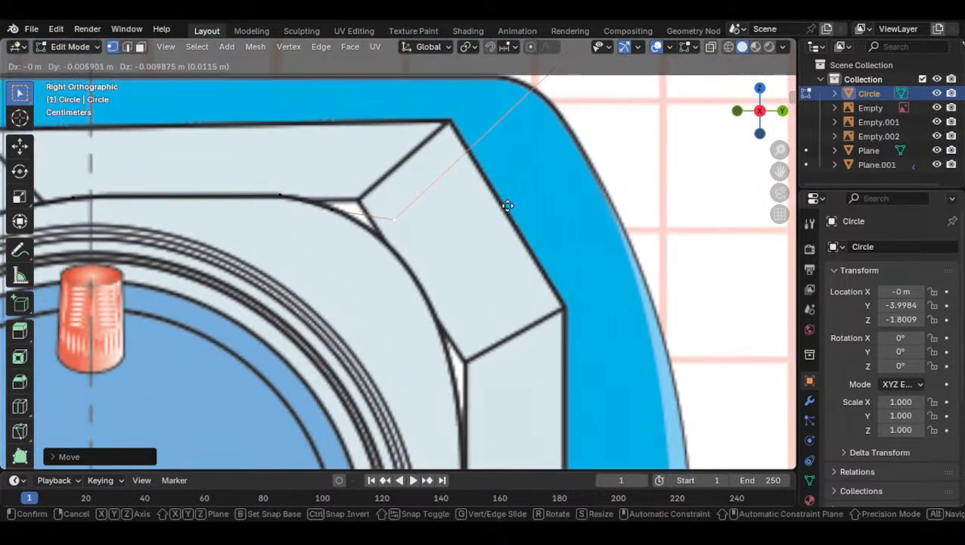
{"action": "left_click", "coordinate": [422, 390]}
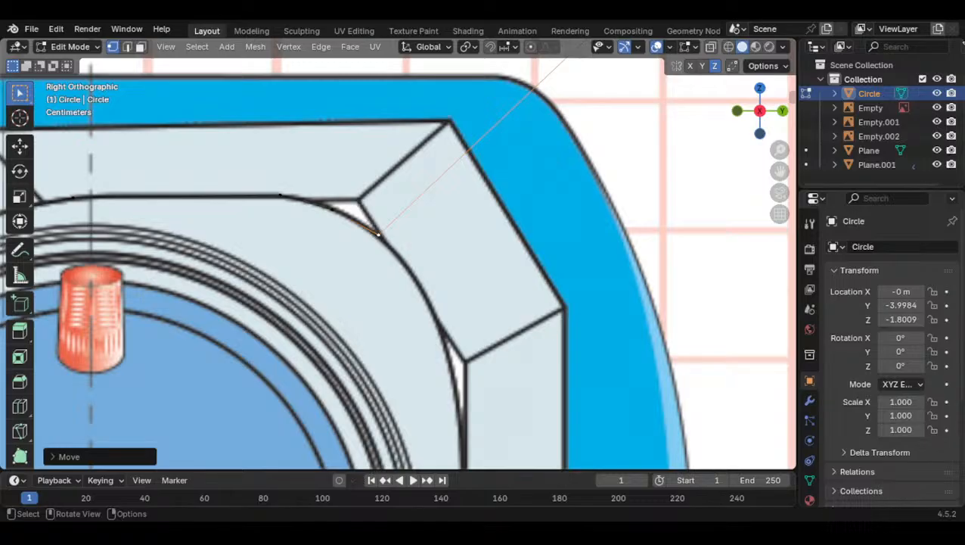
{"action": "scroll", "coordinate": [378, 234], "scroll_direction": "down", "scroll_amount": 3}
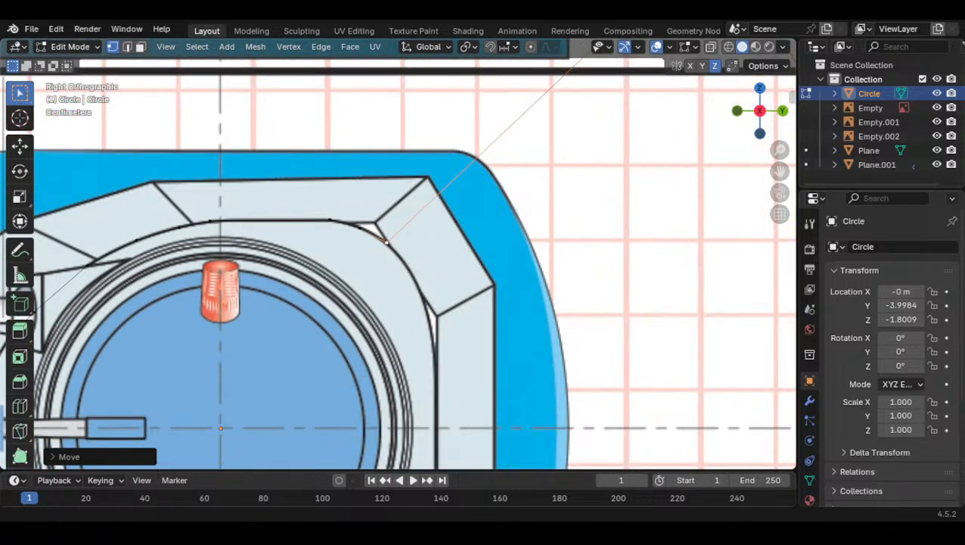
{"action": "scroll", "coordinate": [459, 242], "scroll_direction": "up", "scroll_amount": 4}
{"action": "key", "text": "g"}
{"action": "left_click", "coordinate": [408, 229], "text": "shift"}
Move the thirteenth vertex onto the collar's rear corner curve along the diagonal panel edge, between the two white gaps
{"action": "scroll", "coordinate": [408, 229], "scroll_direction": "down", "scroll_amount": 5}
{"action": "middle_click_drag", "start_coordinate": [412, 228], "coordinate": [391, 297], "text": "shift"}
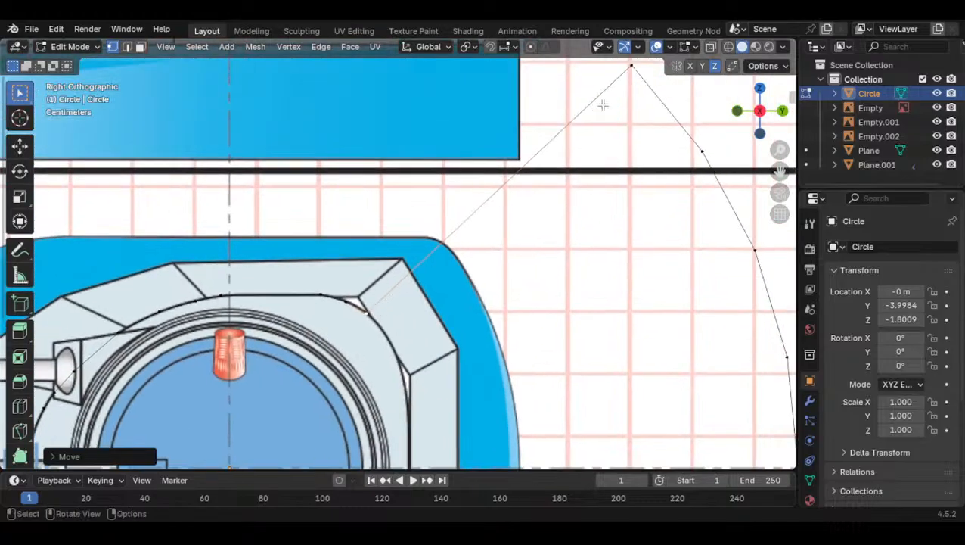
{"action": "left_click", "coordinate": [629, 78]}
{"action": "key", "text": "g"}
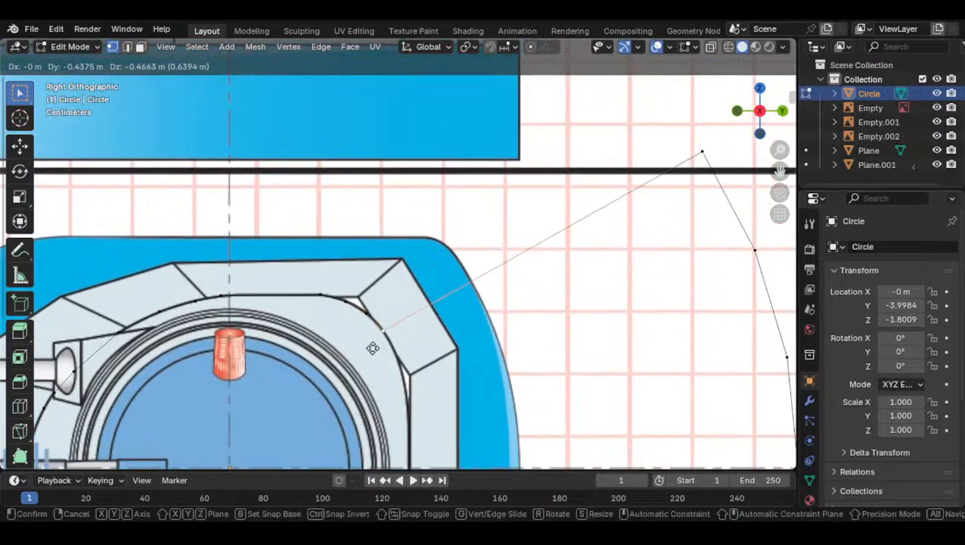
{"action": "left_click", "coordinate": [372, 345]}
Move the fourteenth vertex onto the corner curve where the second white gap begins
{"action": "scroll", "coordinate": [423, 295], "scroll_direction": "down", "scroll_amount": 5}
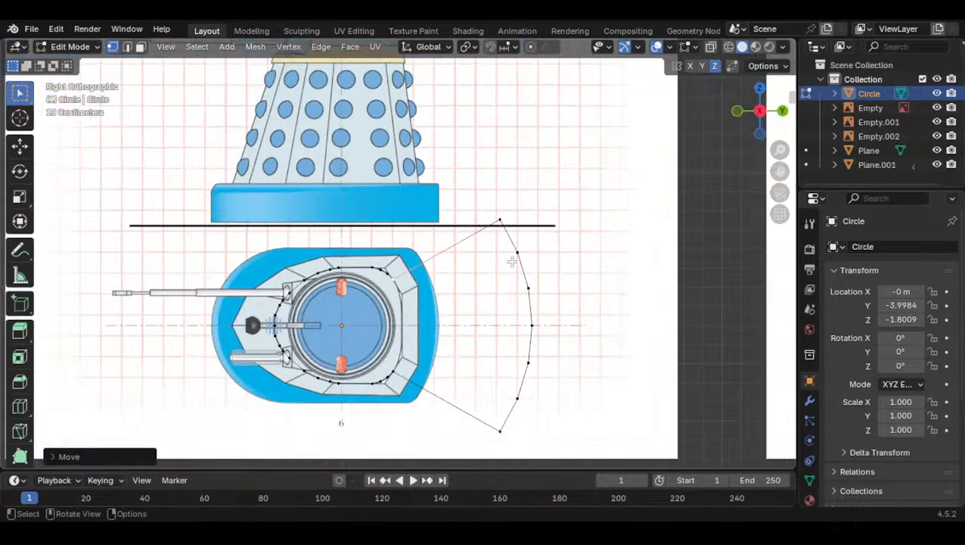
{"action": "key", "text": "g"}
{"action": "scroll", "coordinate": [423, 295], "scroll_direction": "up", "scroll_amount": 10}
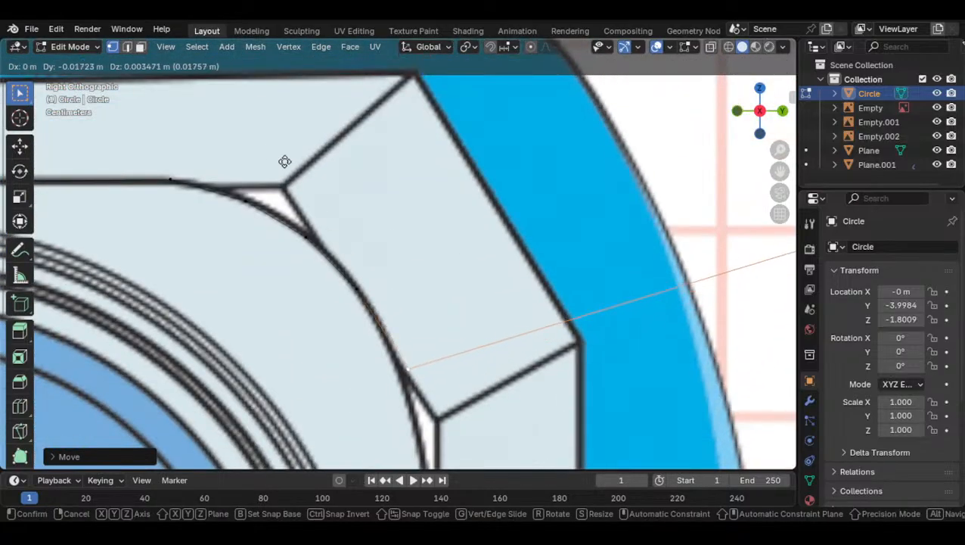
{"action": "left_click", "coordinate": [280, 155]}
Move the fifteenth vertex onto the collar curve alongside the second white gap, level with the rear panel corner
{"action": "scroll", "coordinate": [470, 247], "scroll_direction": "down", "scroll_amount": 8}
{"action": "middle_click_drag", "start_coordinate": [471, 247], "coordinate": [416, 218], "text": "shift"}
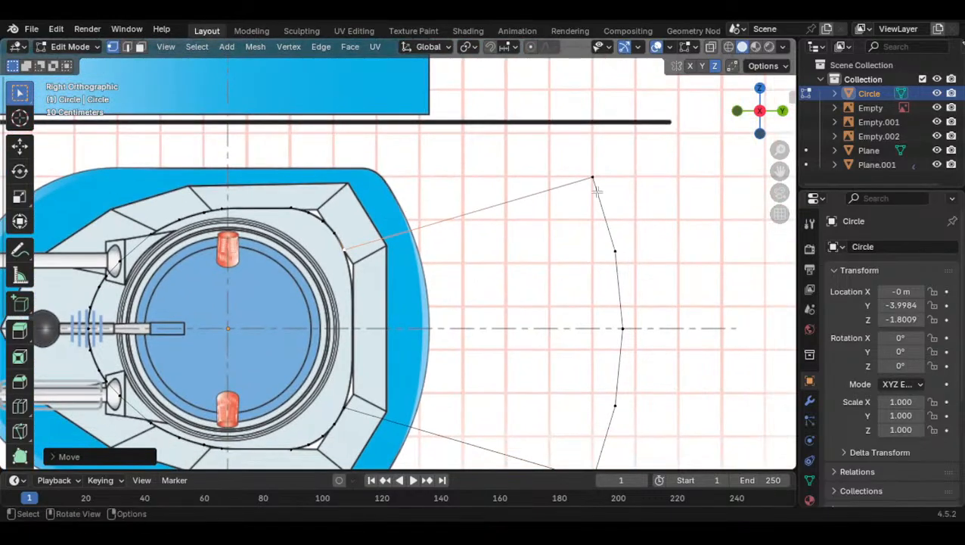
{"action": "left_click", "coordinate": [596, 191]}
{"action": "middle_click_drag", "start_coordinate": [597, 191], "coordinate": [633, 173], "text": "shift"}
{"action": "key", "text": "g"}
{"action": "left_click", "coordinate": [397, 260]}
{"action": "scroll", "coordinate": [543, 271], "scroll_direction": "up", "scroll_amount": 8}
{"action": "key", "text": "g"}
{"action": "left_click", "coordinate": [500, 280]}
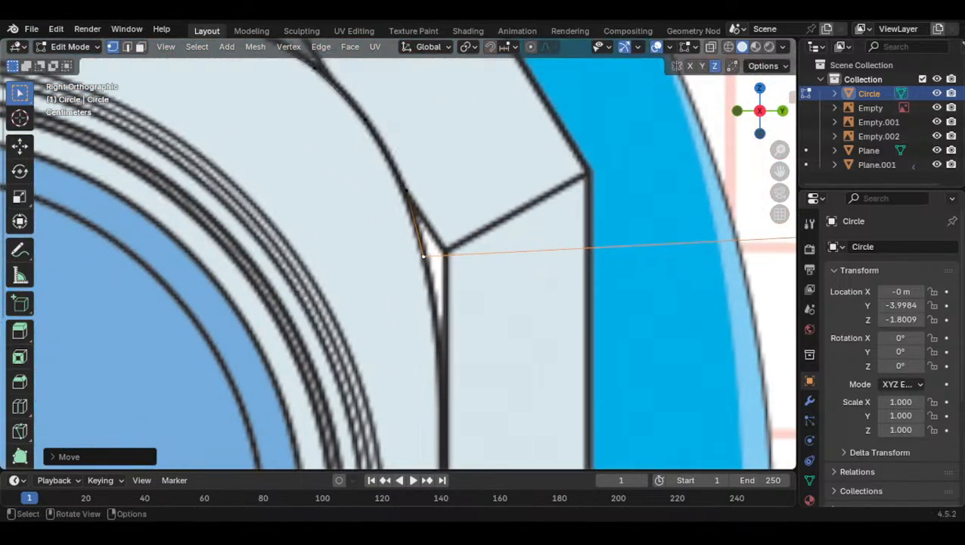
Move the sixteenth vertex to the end of the second white gap, where the curve joins the collar's straight rear edge
{"action": "scroll", "coordinate": [557, 269], "scroll_direction": "down", "scroll_amount": 8}
{"action": "scroll", "coordinate": [392, 213], "scroll_direction": "up", "scroll_amount": 9}
{"action": "key", "text": "g"}
{"action": "scroll", "coordinate": [444, 281], "scroll_direction": "down", "scroll_amount": 8}
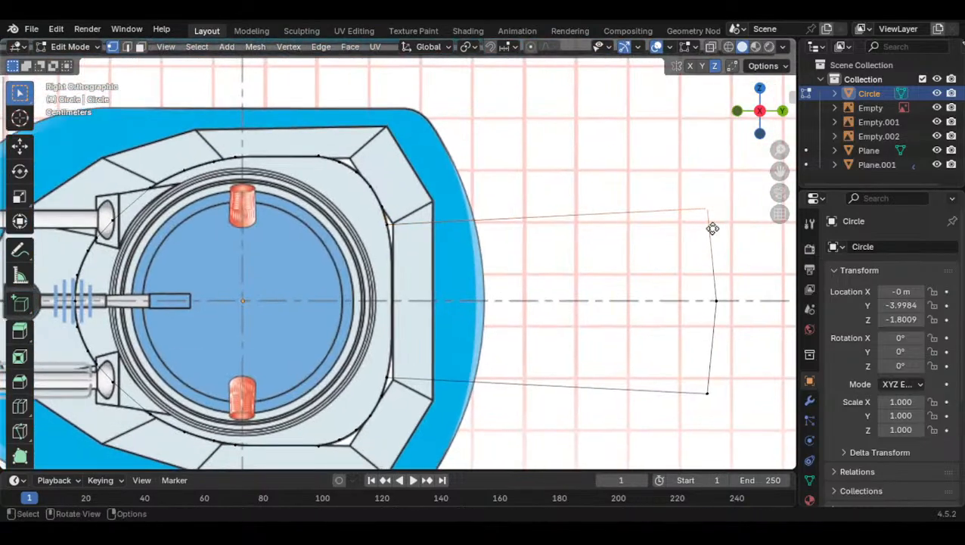
{"action": "scroll", "coordinate": [406, 275], "scroll_direction": "up", "scroll_amount": 2}
{"action": "left_click", "coordinate": [405, 275]}
{"action": "scroll", "coordinate": [406, 275], "scroll_direction": "up", "scroll_amount": 6}
{"action": "key", "text": "g"}
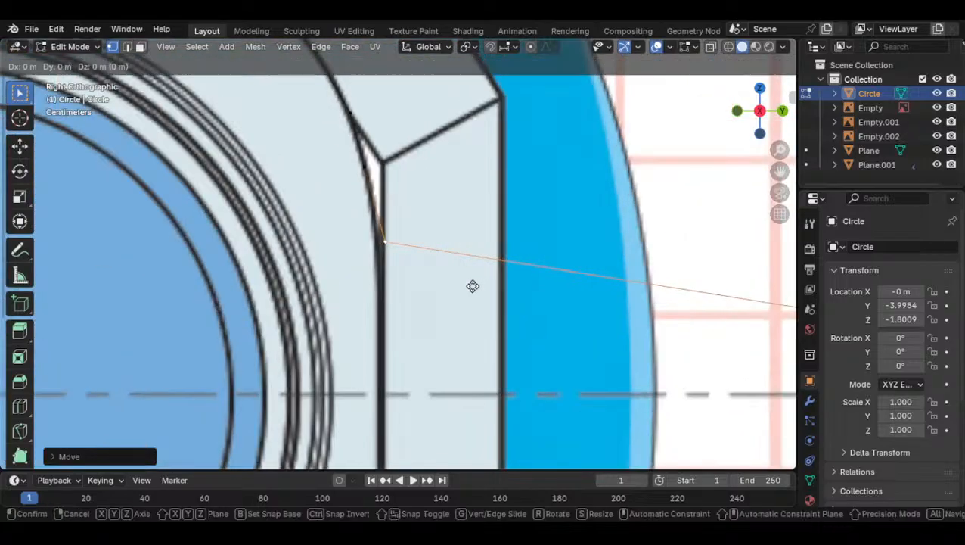
{"action": "left_click", "coordinate": [446, 191]}
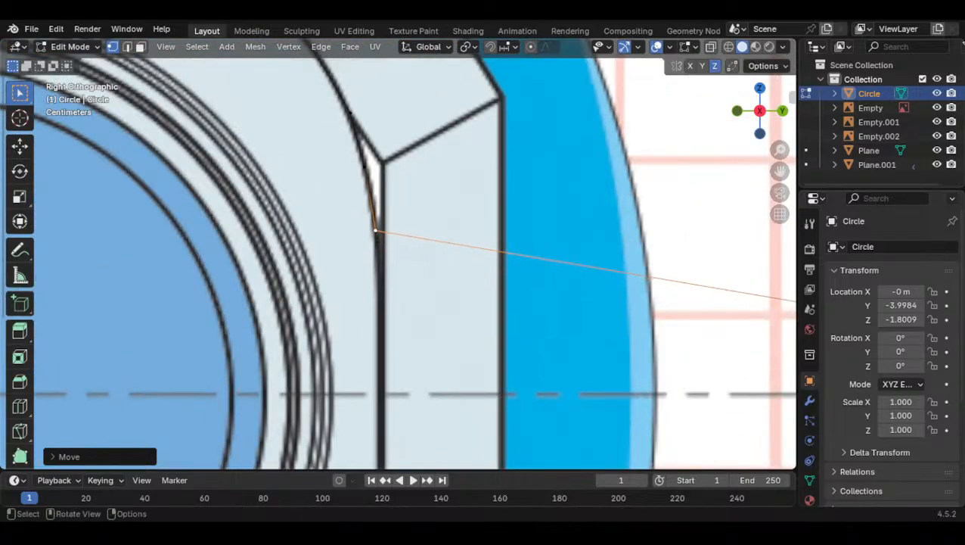
{"action": "scroll", "coordinate": [376, 381], "scroll_direction": "down", "scroll_amount": 6}
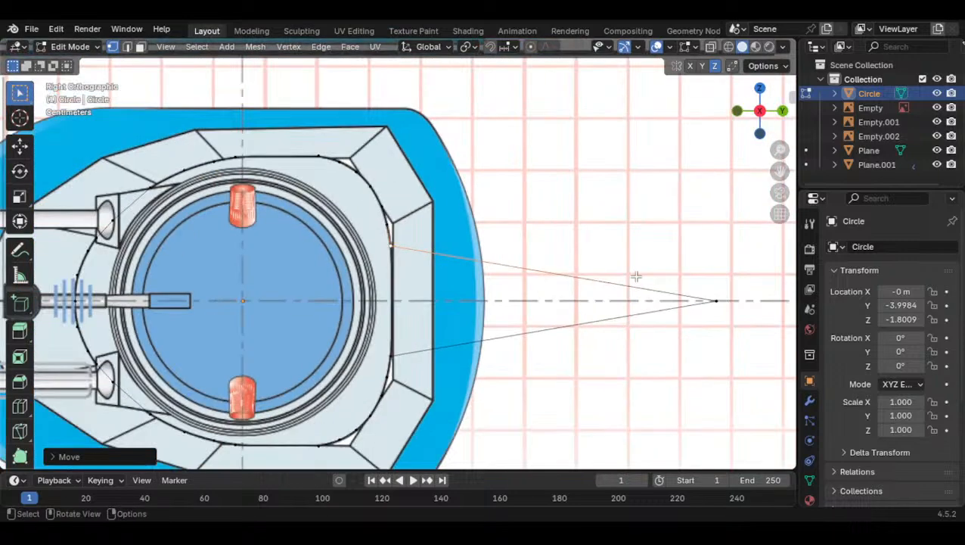
Slide the outline's last vertex along Y onto the collar's straight rear edge at the centreline, and finish editing the mesh
{"action": "key", "text": "g"}
{"action": "key", "text": "y"}
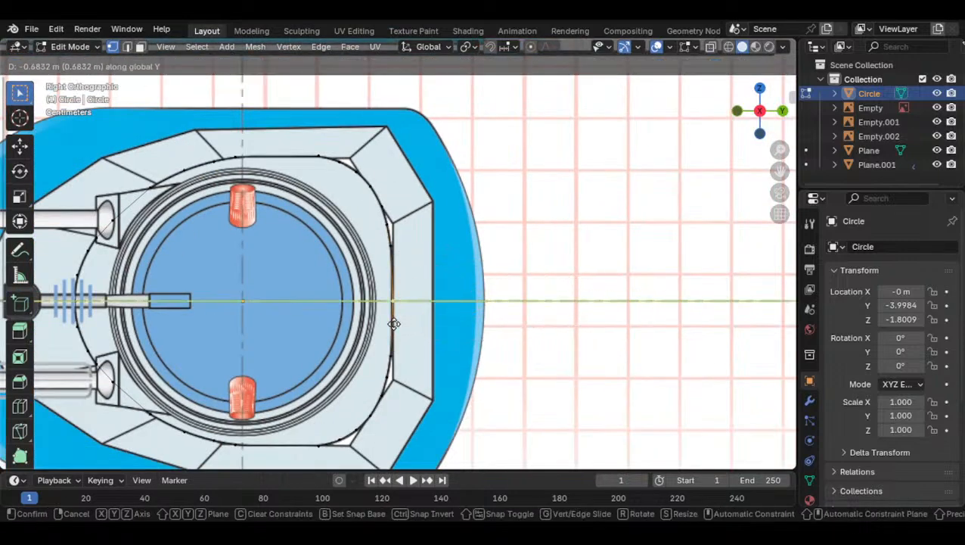
{"action": "left_click", "coordinate": [394, 323]}
{"action": "scroll", "coordinate": [401, 318], "scroll_direction": "up", "scroll_amount": 5}
{"action": "key", "text": "g"}
{"action": "key", "text": "y"}
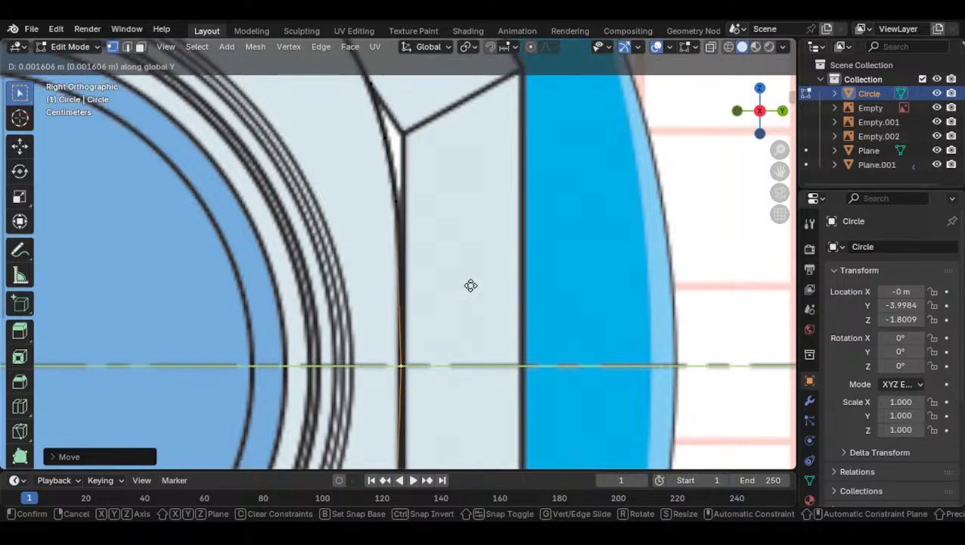
{"action": "left_click", "coordinate": [470, 285]}
{"action": "key", "text": "Tab"}
{"action": "scroll", "coordinate": [469, 284], "scroll_direction": "down", "scroll_amount": 6}
{"action": "scroll", "coordinate": [513, 290], "scroll_direction": "up", "scroll_amount": 5}
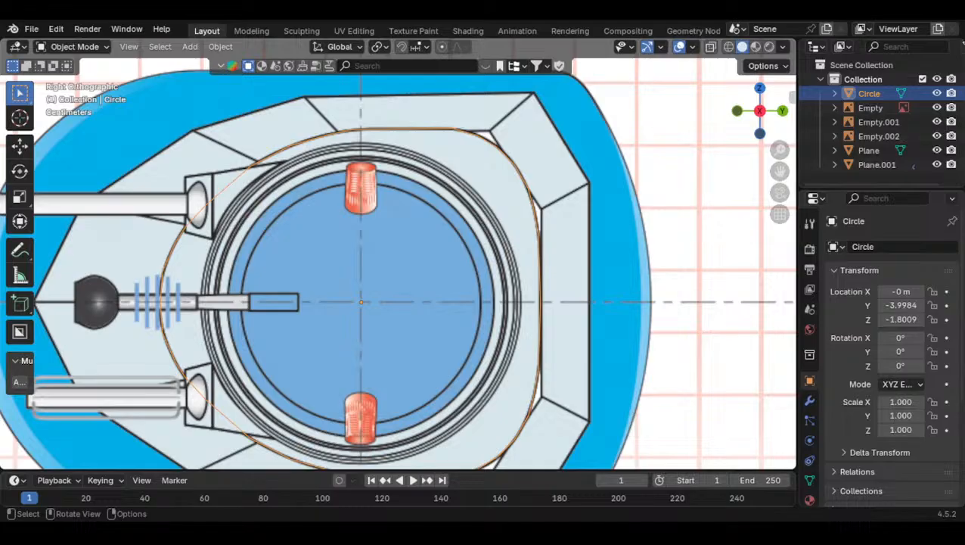
Rotate the collar outline 90° about the Y axis
{"action": "scroll", "coordinate": [656, 303], "scroll_direction": "down", "scroll_amount": 4}
{"action": "type", "text": "r"}
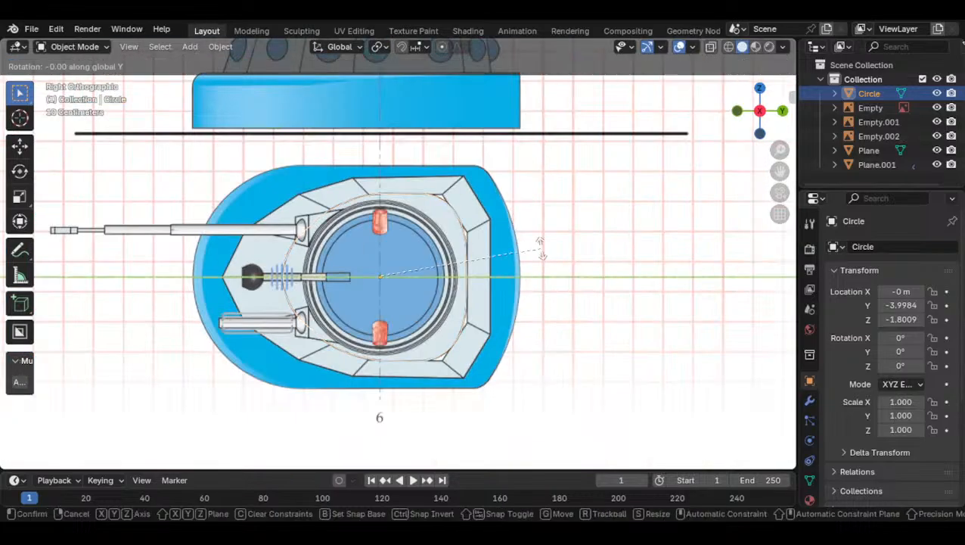
{"action": "type", "text": "90"}
{"action": "key", "text": "Return"}
Move the rotated outline from the plan view up to the blue Dalek's side-view drawing
{"action": "scroll", "coordinate": [540, 249], "scroll_direction": "down", "scroll_amount": 6}
{"action": "middle_click_drag", "start_coordinate": [533, 254], "coordinate": [490, 389], "text": "shift"}
{"action": "middle_click_drag", "start_coordinate": [473, 357], "coordinate": [341, 354], "text": "shift"}
{"action": "scroll", "coordinate": [363, 348], "scroll_direction": "down", "scroll_amount": 1}
{"action": "scroll", "coordinate": [370, 346], "scroll_direction": "down", "scroll_amount": 1}
{"action": "middle_click_drag", "start_coordinate": [474, 291], "coordinate": [384, 335], "text": "shift"}
{"action": "key", "text": "g"}
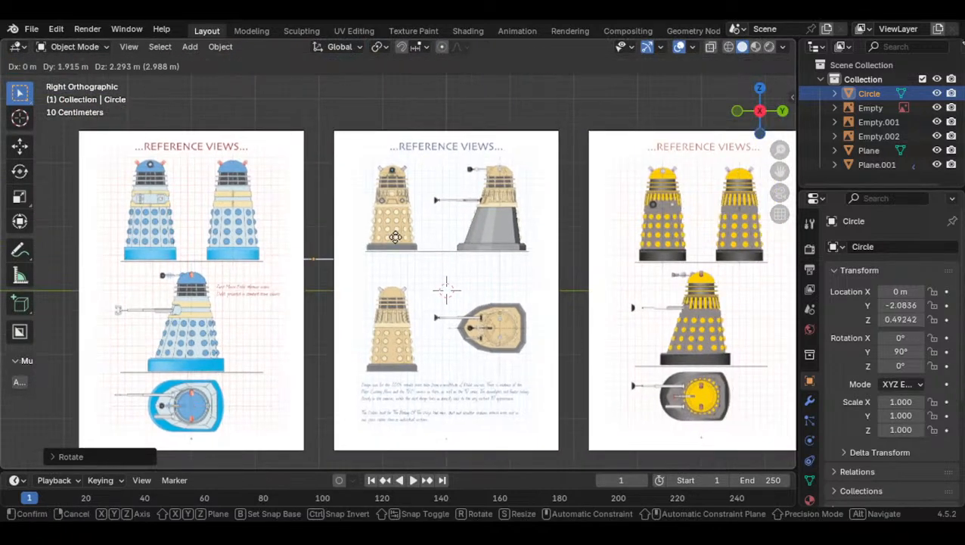
{"action": "left_click", "coordinate": [503, 187]}
{"action": "middle_click_drag", "start_coordinate": [396, 241], "coordinate": [597, 217], "text": "shift"}
{"action": "scroll", "coordinate": [595, 218], "scroll_direction": "up", "scroll_amount": 2}
{"action": "key", "text": "g"}
{"action": "left_click", "coordinate": [425, 312]}
Align the outline with the lower edge of the lower beige band, scaling it to about 1.008 and centring it along Y
{"action": "middle_click_drag", "start_coordinate": [435, 312], "coordinate": [401, 267], "text": "shift"}
{"action": "scroll", "coordinate": [454, 268], "scroll_direction": "up", "scroll_amount": 4}
{"action": "scroll", "coordinate": [454, 288], "scroll_direction": "up", "scroll_amount": 3}
{"action": "key", "text": "g"}
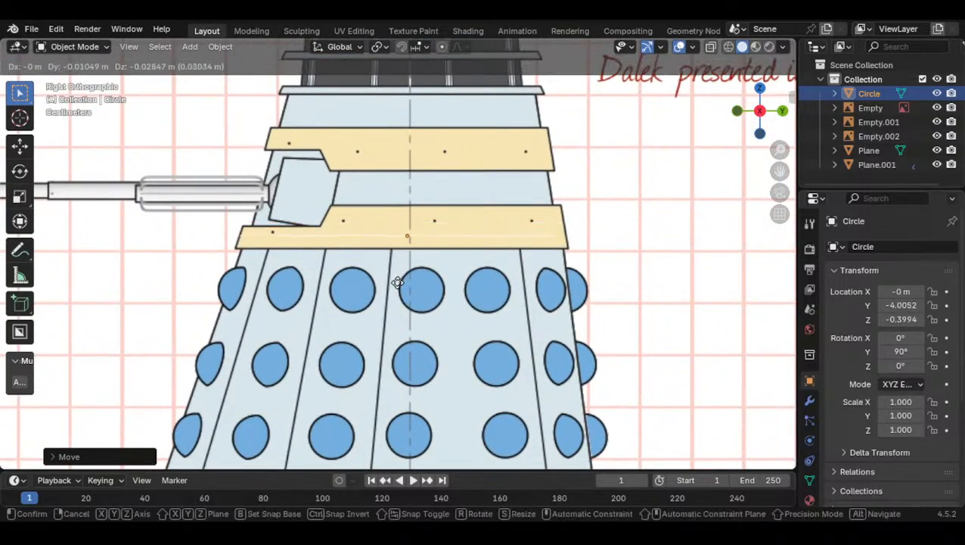
{"action": "left_click", "coordinate": [470, 341]}
{"action": "key", "text": "s"}
{"action": "left_click", "coordinate": [628, 233]}
{"action": "key", "text": "g"}
{"action": "key", "text": "y"}
{"action": "left_click", "coordinate": [633, 237]}
{"action": "key", "text": "g"}
{"action": "key", "text": "y"}
{"action": "left_click", "coordinate": [635, 231]}
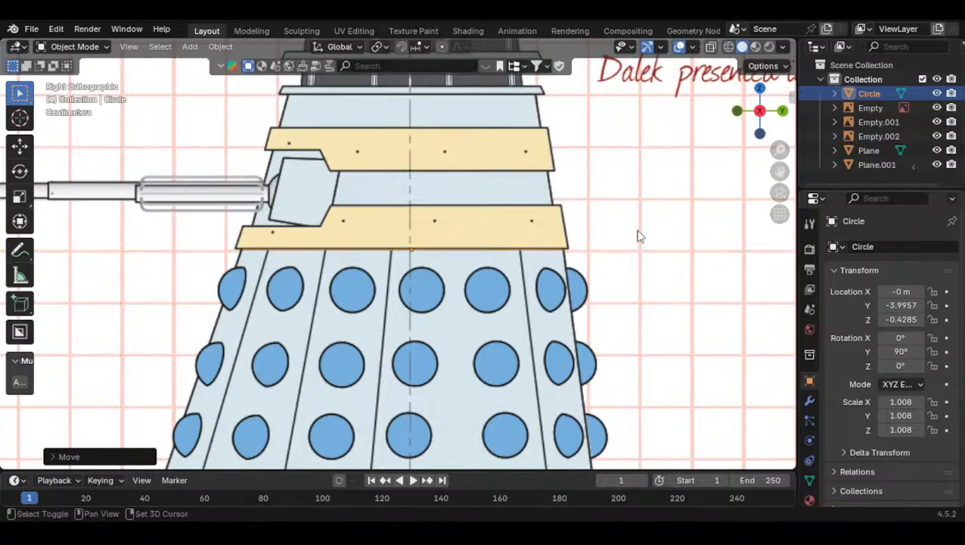
Refine the outline's fit to the lower band's bottom edge, with scale about 1.014 and Y location about -3.997 m
{"action": "scroll", "coordinate": [572, 251], "scroll_direction": "up", "scroll_amount": 4}
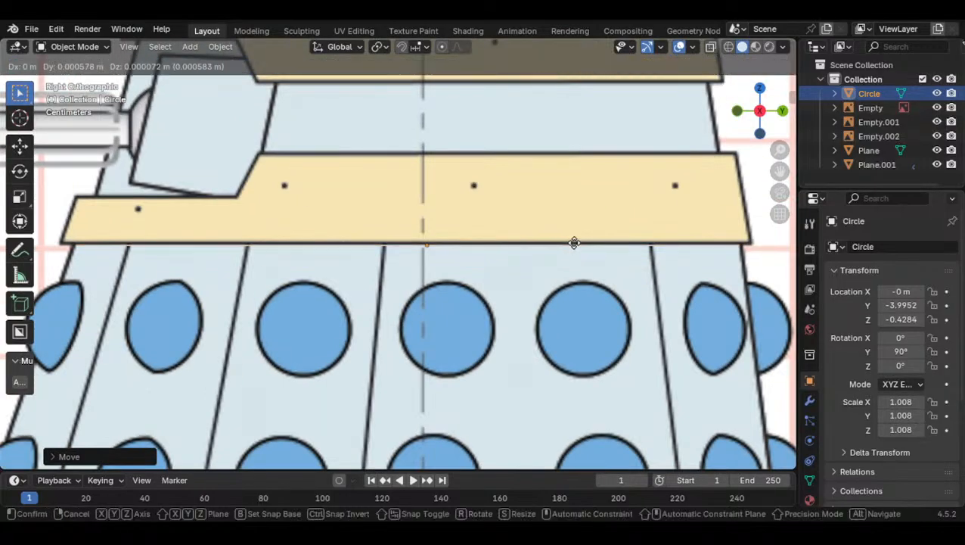
{"action": "left_click", "coordinate": [575, 242]}
{"action": "key", "text": "s"}
{"action": "left_click", "coordinate": [656, 185]}
{"action": "key", "text": "g"}
{"action": "left_click", "coordinate": [648, 182]}
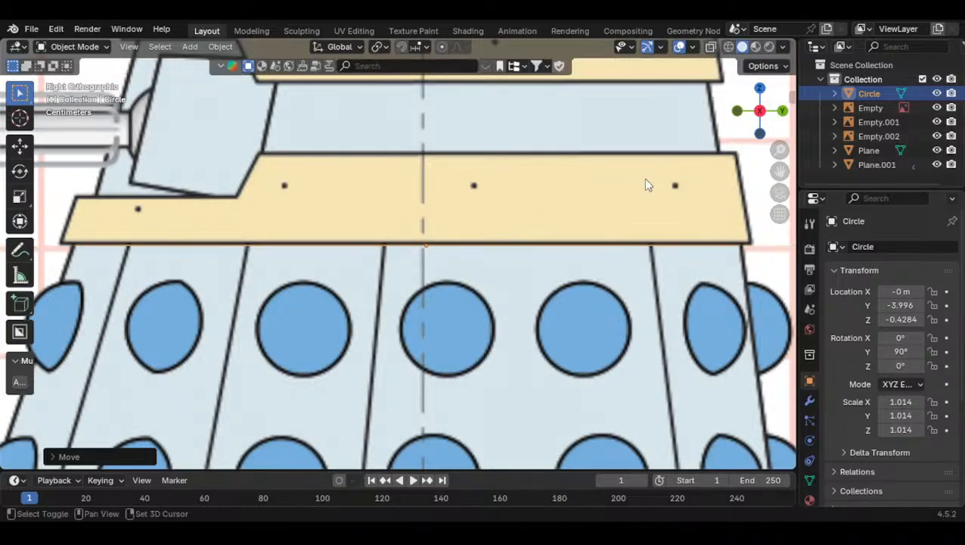
{"action": "key", "text": "g"}
{"action": "left_click", "coordinate": [639, 186]}
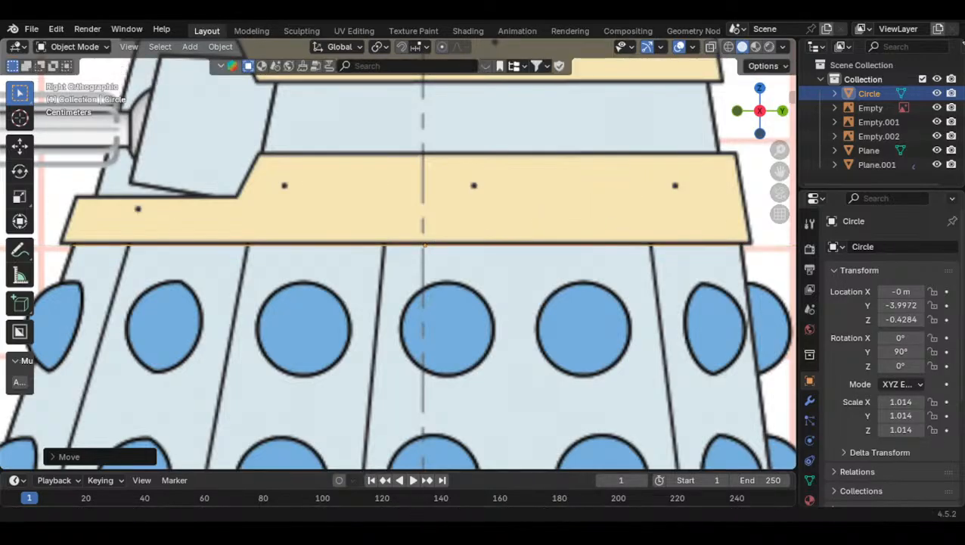
{"action": "scroll", "coordinate": [452, 240], "scroll_direction": "down", "scroll_amount": 6}
Add a mesh circle and move it from the origin to the blue Dalek's side-view neck area
{"action": "scroll", "coordinate": [452, 240], "scroll_direction": "up", "scroll_amount": 3, "text": "shift"}
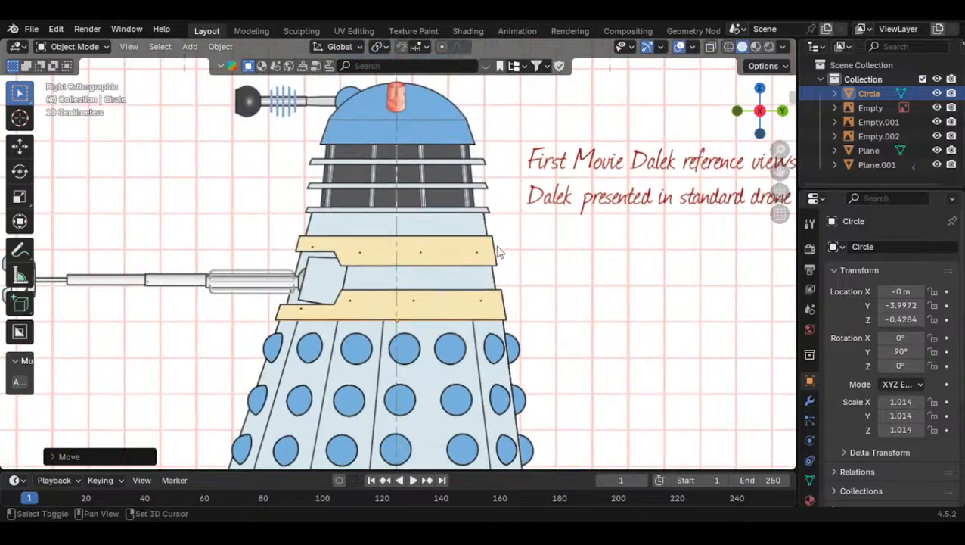
{"action": "key", "text": "shift+a"}
{"action": "mouse_move", "coordinate": [484, 225]}
{"action": "left_click", "coordinate": [549, 254]}
{"action": "scroll", "coordinate": [605, 204], "scroll_direction": "down", "scroll_amount": 8}
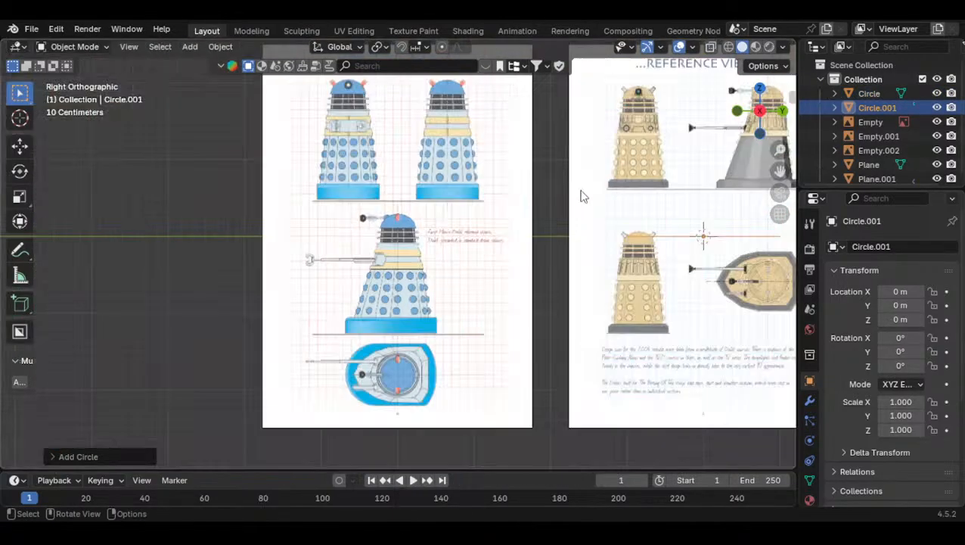
{"action": "key", "text": "r"}
{"action": "left_click", "coordinate": [683, 239]}
{"action": "key", "text": "g"}
{"action": "left_click", "coordinate": [490, 237]}
Place the circle on the centreline at the underside of the lowest neck ring, at about Z -0.104 m
{"action": "scroll", "coordinate": [493, 241], "scroll_direction": "up", "scroll_amount": 10}
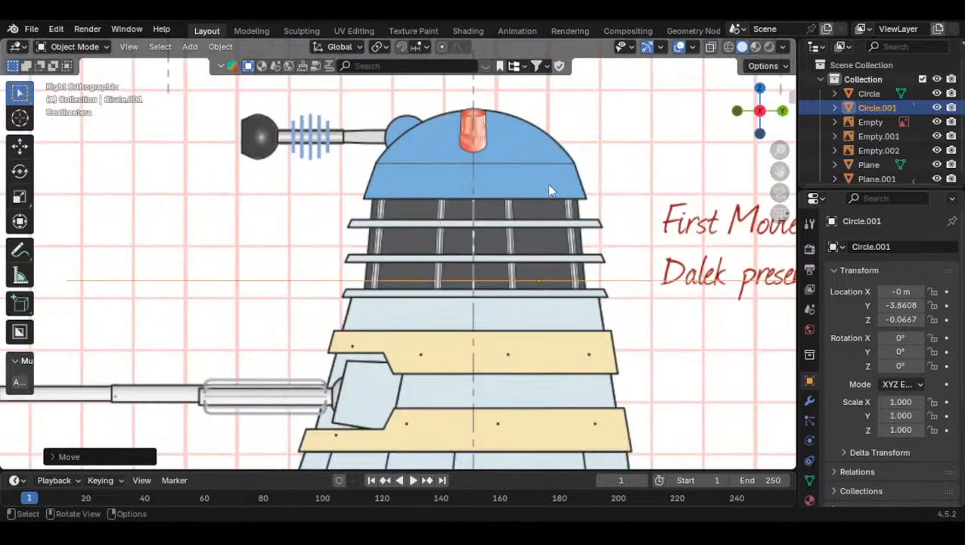
{"action": "key", "text": "g"}
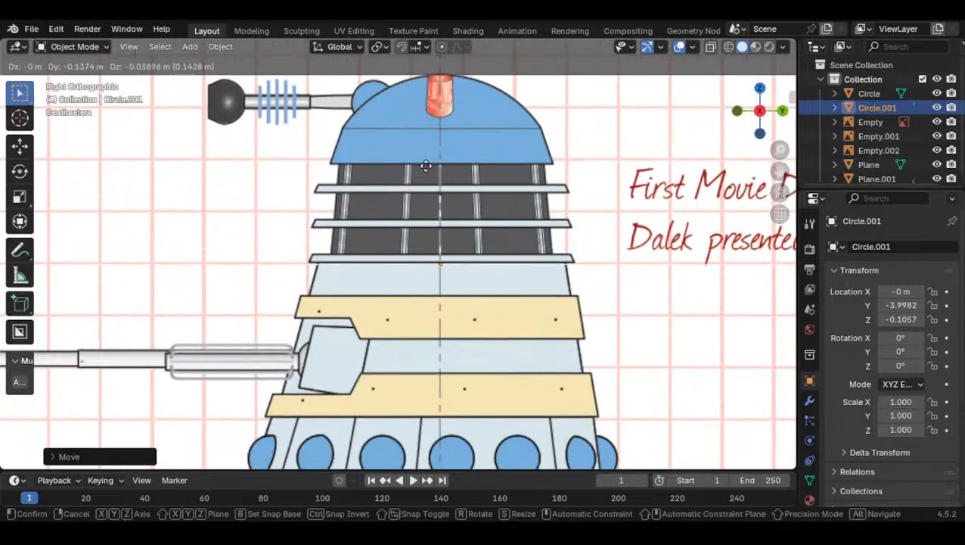
{"action": "left_click", "coordinate": [424, 161]}
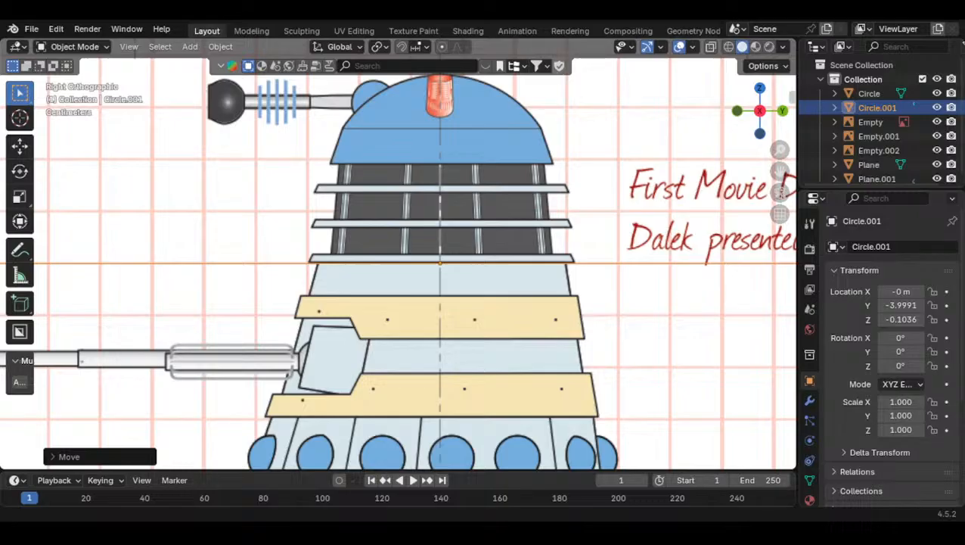
{"action": "scroll", "coordinate": [401, 324], "scroll_direction": "down", "scroll_amount": 3}
Scale the circle down to about 0.253 to match the shoulder section's top width, and shift it along Y to fit
{"action": "scroll", "coordinate": [405, 307], "scroll_direction": "up", "scroll_amount": 7}
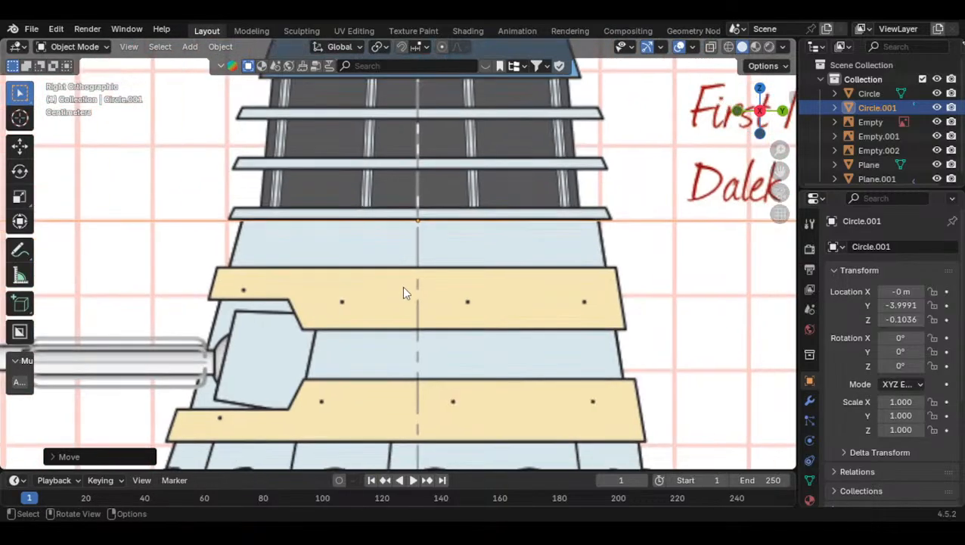
{"action": "key", "text": "s"}
{"action": "left_click", "coordinate": [462, 246]}
{"action": "key", "text": "s"}
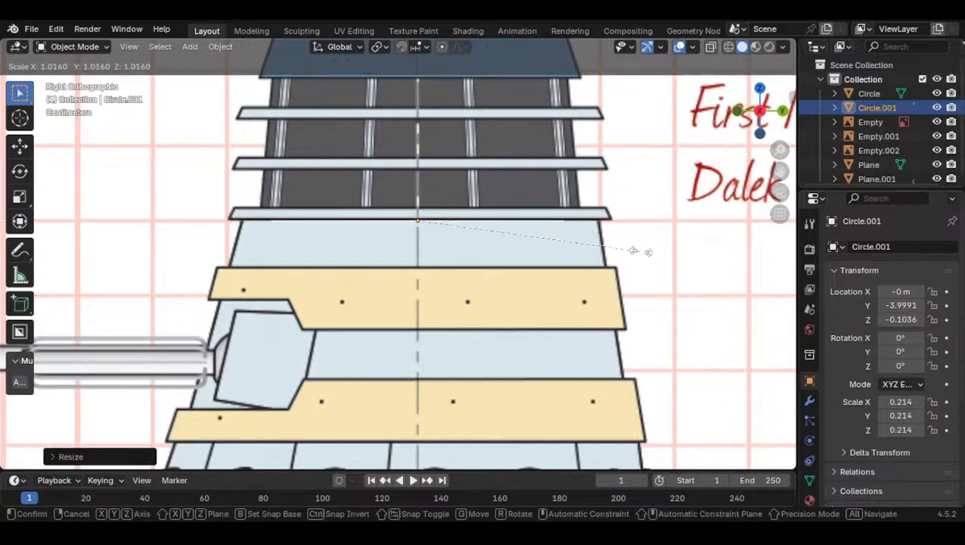
{"action": "left_click", "coordinate": [655, 252]}
{"action": "key", "text": "g"}
{"action": "key", "text": "y"}
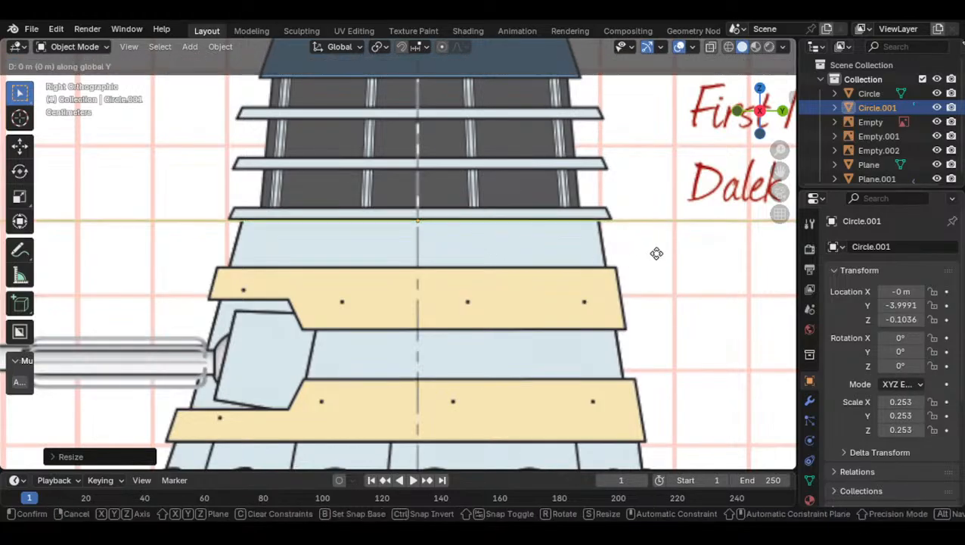
{"action": "left_click", "coordinate": [675, 253]}
{"action": "key", "text": "g"}
{"action": "key", "text": "y"}
{"action": "left_click", "coordinate": [644, 254]}
Fine-tune the circle to the shoulder section's top edge, with scale about 0.259 and Y location about -3.996 m
{"action": "key", "text": "s"}
{"action": "left_click", "coordinate": [662, 253]}
{"action": "key", "text": "g"}
{"action": "key", "text": "y"}
{"action": "left_click", "coordinate": [655, 252]}
{"action": "key", "text": "s"}
{"action": "left_click", "coordinate": [666, 248]}
{"action": "key", "text": "g"}
{"action": "key", "text": "y"}
{"action": "left_click", "coordinate": [670, 246]}
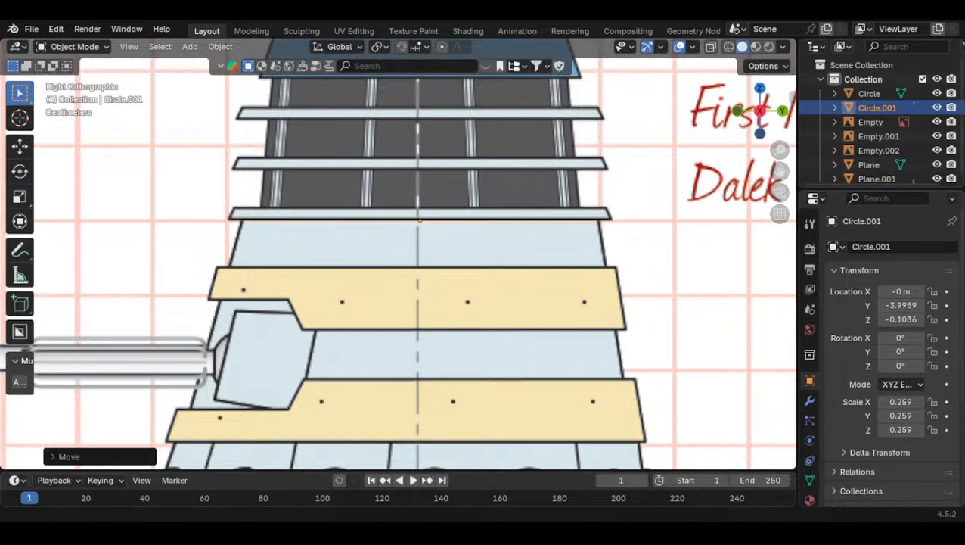
Select the upper circle and the lower collar outline and join them into one object
{"action": "scroll", "coordinate": [413, 409], "scroll_direction": "down", "scroll_amount": 4}
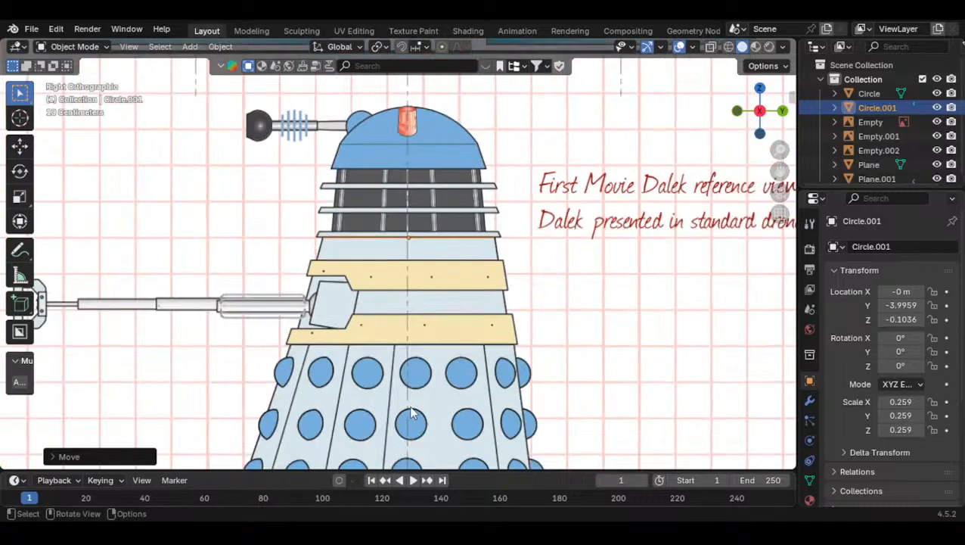
{"action": "middle_click_drag", "start_coordinate": [413, 409], "coordinate": [403, 362], "text": "shift"}
{"action": "scroll", "coordinate": [403, 344], "scroll_direction": "up", "scroll_amount": 1}
{"action": "key", "text": "Tab"}
{"action": "middle_click_drag", "start_coordinate": [382, 273], "coordinate": [367, 350]}
{"action": "left_click", "coordinate": [127, 47]}
{"action": "key", "text": "Tab"}
{"action": "left_click", "coordinate": [373, 362]}
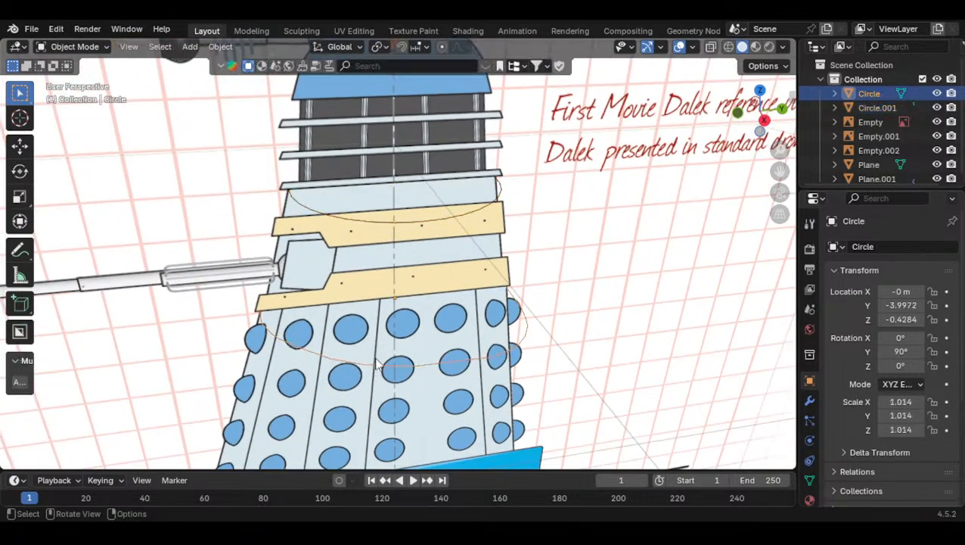
{"action": "left_click", "coordinate": [393, 217]}
{"action": "left_click", "coordinate": [395, 225]}
{"action": "left_click", "coordinate": [394, 368], "text": "shift"}
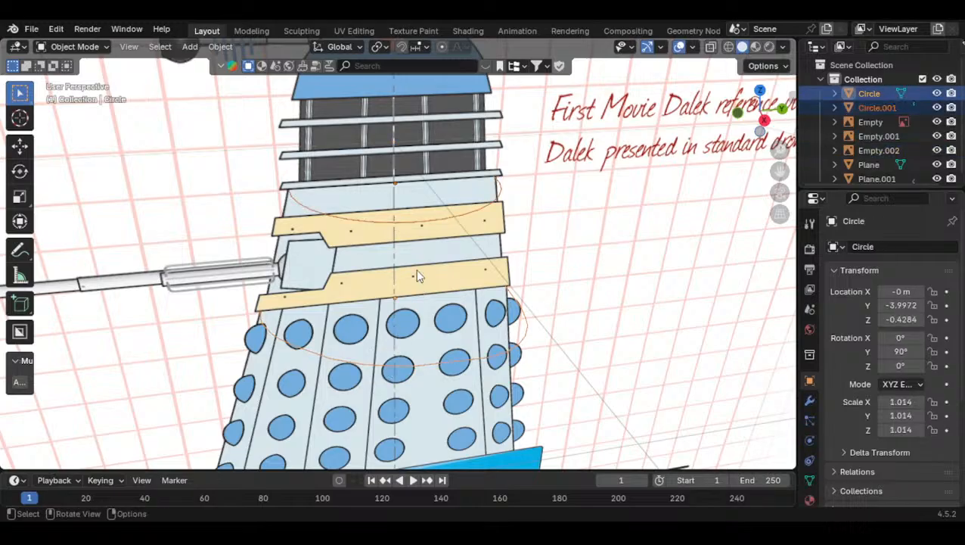
{"action": "key", "text": "ctrl+j"}
Select the upper and lower edge loops and bridge them into the shoulder section's wall
{"action": "middle_click_drag", "start_coordinate": [417, 270], "coordinate": [459, 248]}
{"action": "scroll", "coordinate": [413, 250], "scroll_direction": "up", "scroll_amount": 2}
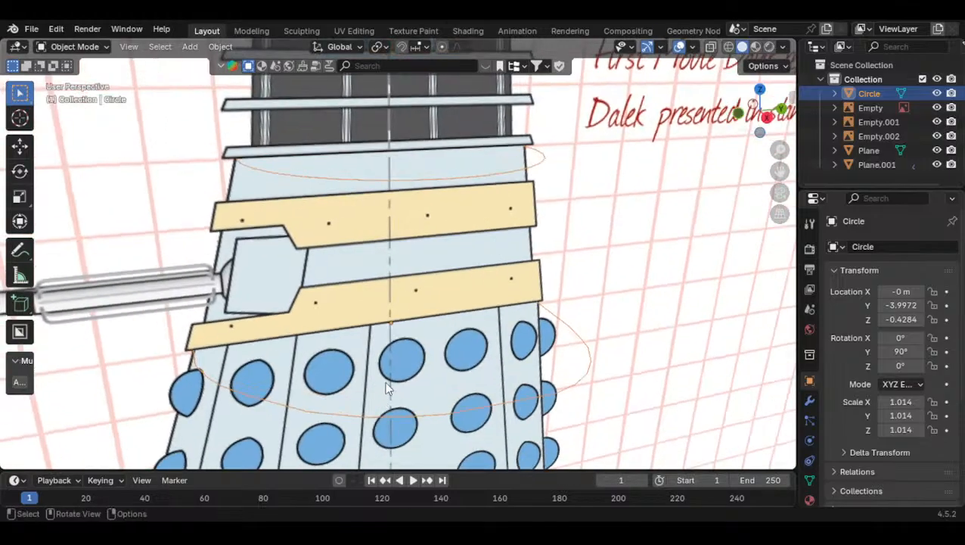
{"action": "key", "text": "Tab"}
{"action": "middle_click_drag", "start_coordinate": [388, 392], "coordinate": [447, 375]}
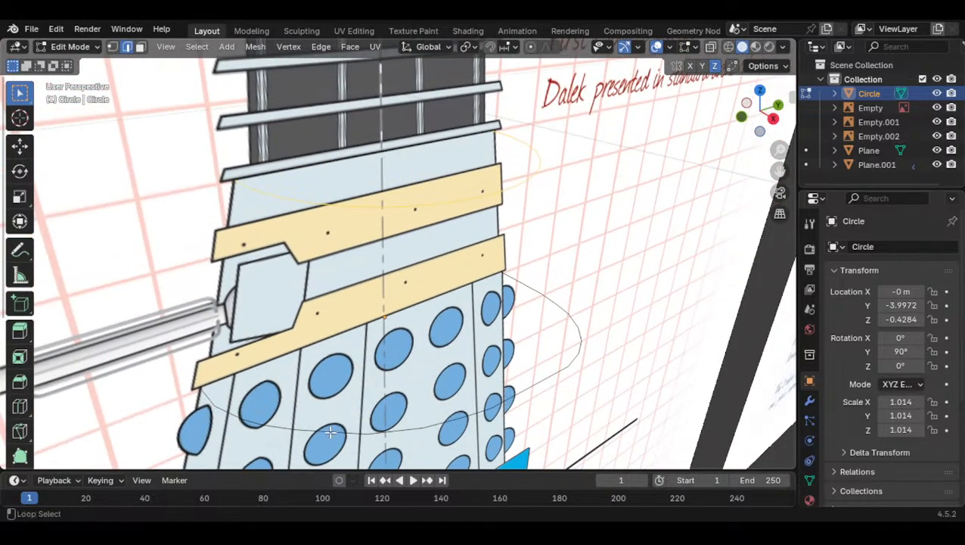
{"action": "left_click", "coordinate": [330, 430], "text": "alt+shift"}
{"action": "key", "text": "ctrl+e"}
{"action": "left_click", "coordinate": [341, 137]}
{"action": "middle_click_drag", "start_coordinate": [476, 244], "coordinate": [467, 242]}
{"action": "key", "text": "Tab"}
Apply Shade Auto Smooth to the bridged shoulder section
{"action": "middle_click_drag", "start_coordinate": [467, 242], "coordinate": [487, 223]}
{"action": "scroll", "coordinate": [486, 222], "scroll_direction": "down", "scroll_amount": 3}
{"action": "left_click", "coordinate": [759, 113]}
{"action": "scroll", "coordinate": [444, 237], "scroll_direction": "up", "scroll_amount": 4}
{"action": "right_click", "coordinate": [326, 238]}
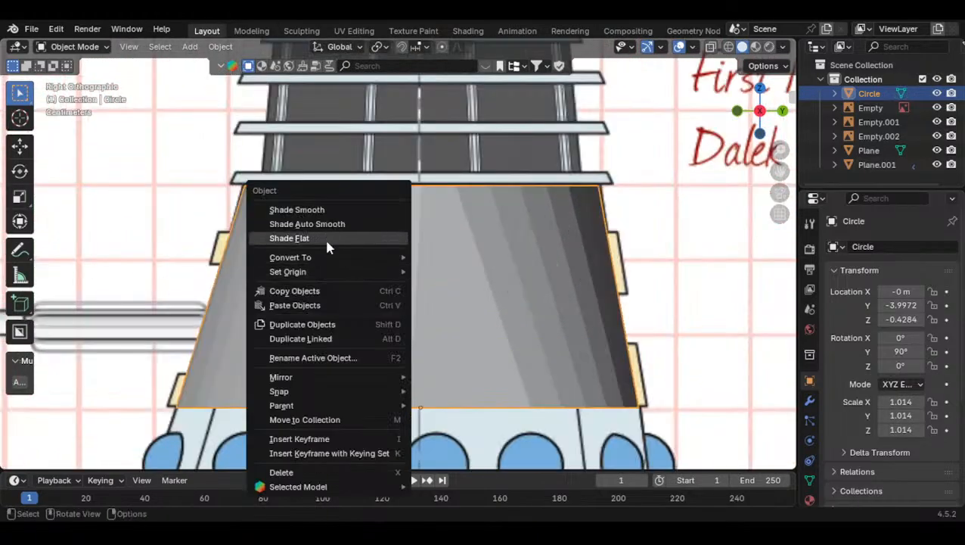
{"action": "left_click", "coordinate": [323, 224]}
Close the shoulder section's top opening with a new face from its edge loop
{"action": "scroll", "coordinate": [435, 257], "scroll_direction": "down", "scroll_amount": 3}
{"action": "middle_click_drag", "start_coordinate": [437, 263], "coordinate": [194, 284]}
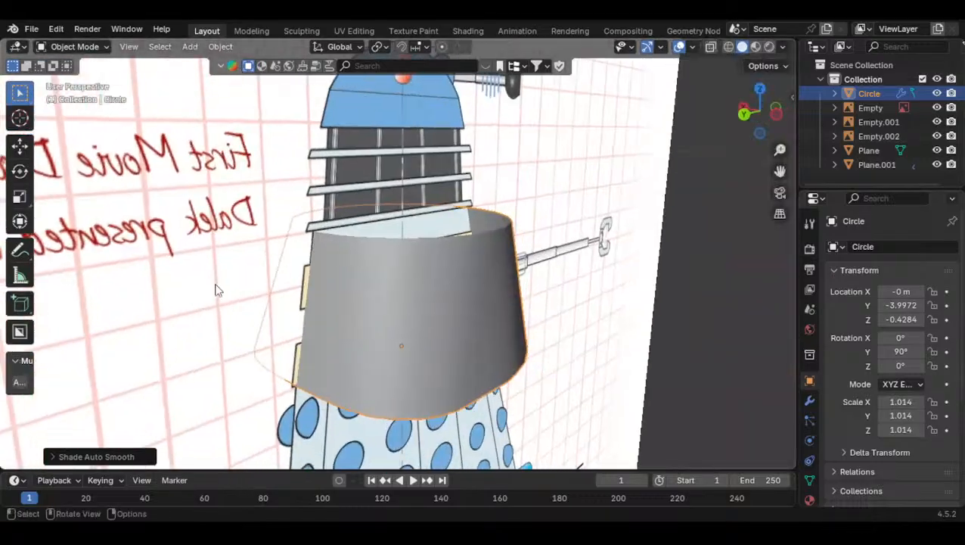
{"action": "key", "text": "Tab"}
{"action": "middle_click_drag", "start_coordinate": [388, 280], "coordinate": [425, 305]}
{"action": "key", "text": "Tab"}
{"action": "key", "text": "Tab"}
{"action": "scroll", "coordinate": [424, 304], "scroll_direction": "up", "scroll_amount": 3}
{"action": "left_click", "coordinate": [284, 261], "text": "alt"}
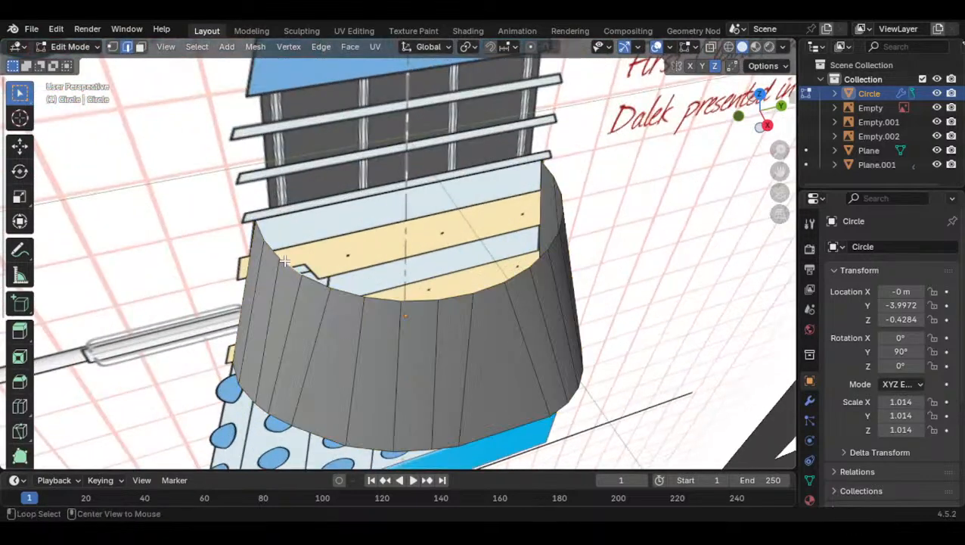
{"action": "key", "text": "ctrl+e"}
{"action": "left_click", "coordinate": [280, 149]}
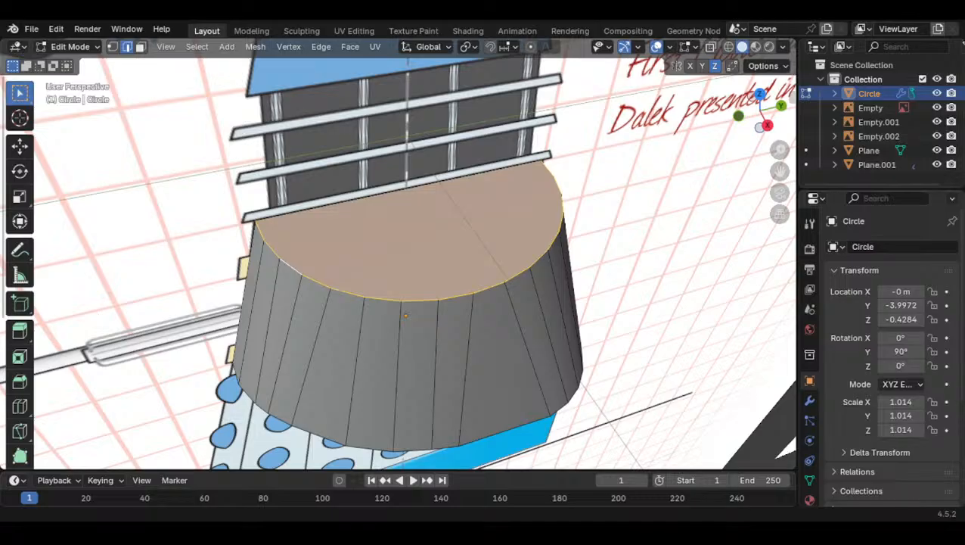
{"action": "middle_click_drag", "start_coordinate": [401, 220], "coordinate": [465, 288]}
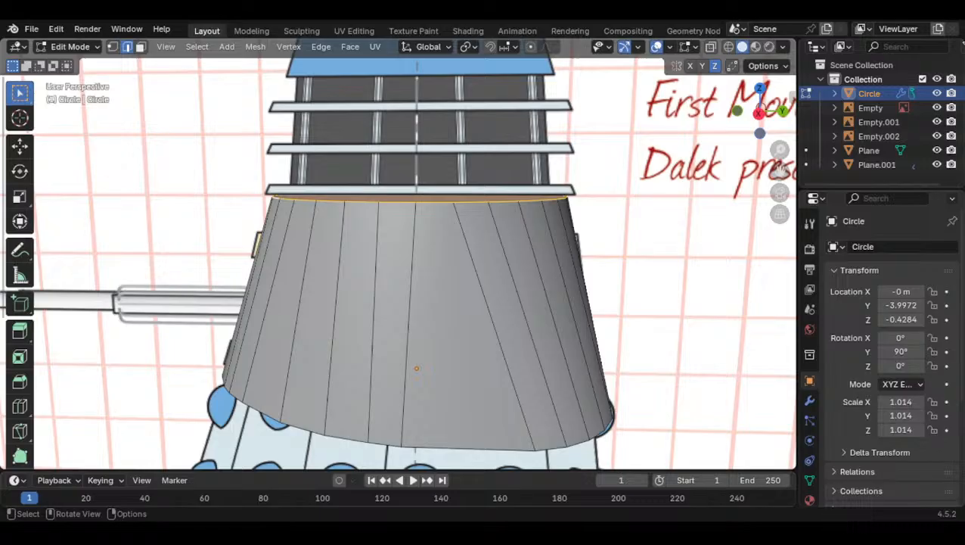
{"action": "key", "text": "Tab"}
Close the shoulder section's bottom opening with a new face from its edge loop, and return to the right side view
{"action": "scroll", "coordinate": [383, 413], "scroll_direction": "down", "scroll_amount": 4}
{"action": "middle_click_drag", "start_coordinate": [383, 413], "coordinate": [439, 250]}
{"action": "scroll", "coordinate": [439, 249], "scroll_direction": "up", "scroll_amount": 2}
{"action": "key", "text": "Tab"}
{"action": "left_click", "coordinate": [439, 249], "text": "alt"}
{"action": "key", "text": "ctrl+e"}
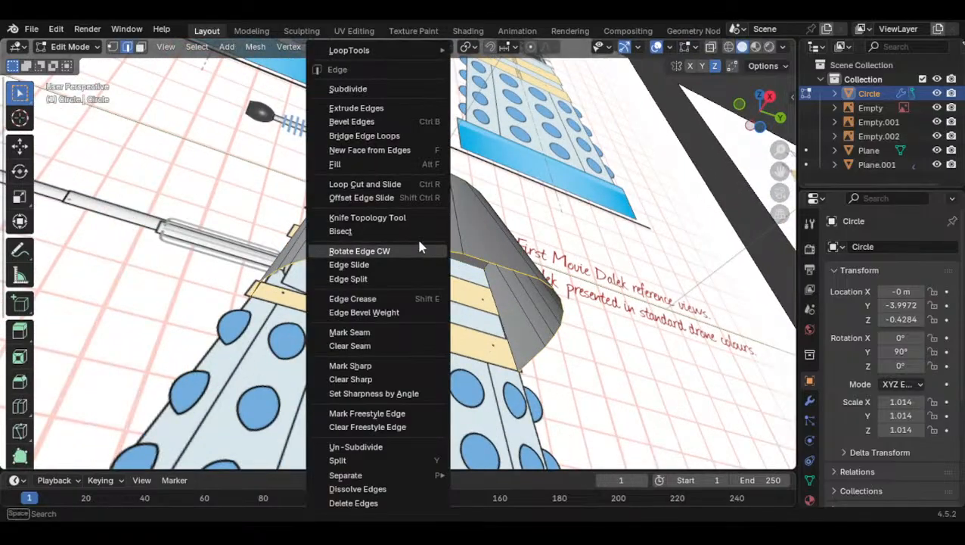
{"action": "left_click", "coordinate": [398, 147]}
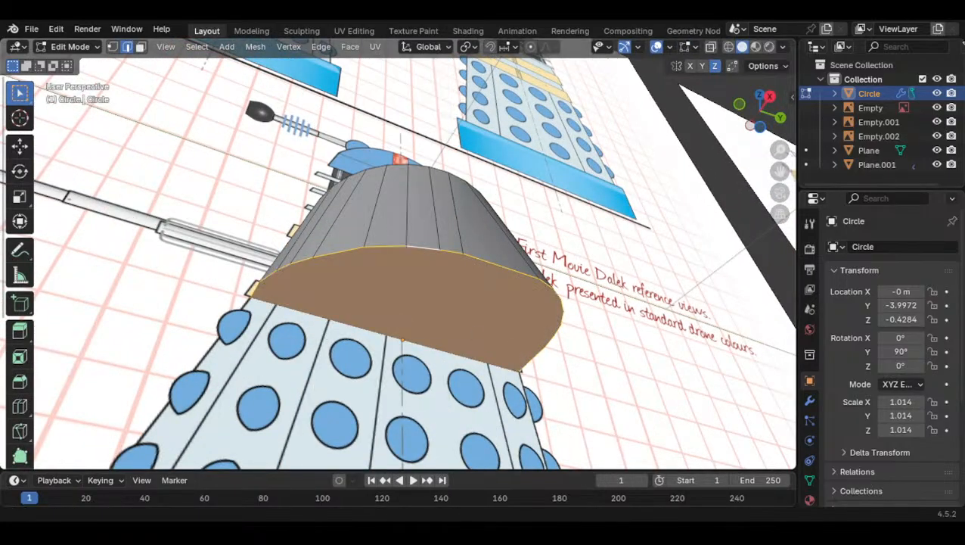
{"action": "key", "text": "Tab"}
{"action": "left_click", "coordinate": [769, 97]}
{"action": "scroll", "coordinate": [511, 262], "scroll_direction": "down", "scroll_amount": 2}
{"action": "scroll", "coordinate": [455, 269], "scroll_direction": "up", "scroll_amount": 4}
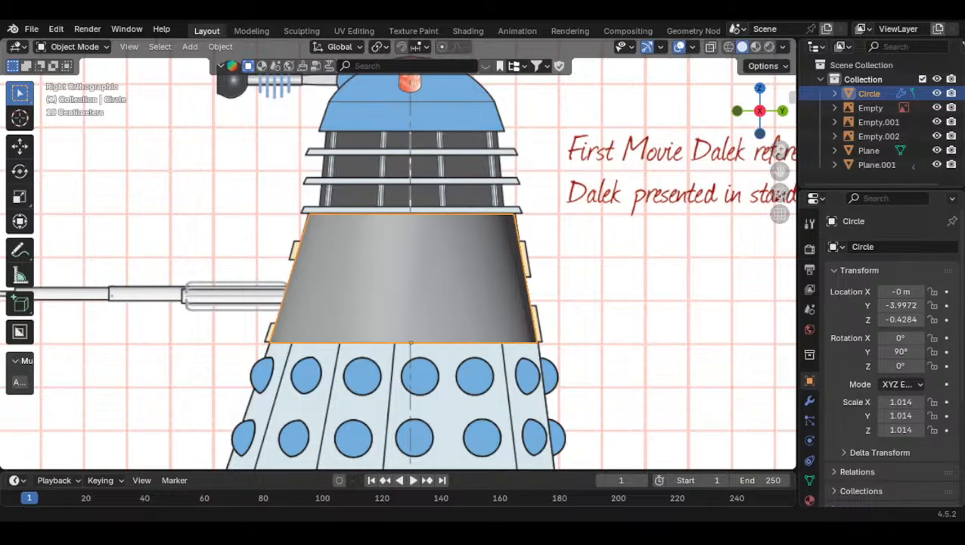
Rename the shoulder section object as midsection
{"action": "scroll", "coordinate": [454, 280], "scroll_direction": "down", "scroll_amount": 4}
{"action": "scroll", "coordinate": [454, 279], "scroll_direction": "up", "scroll_amount": 6}
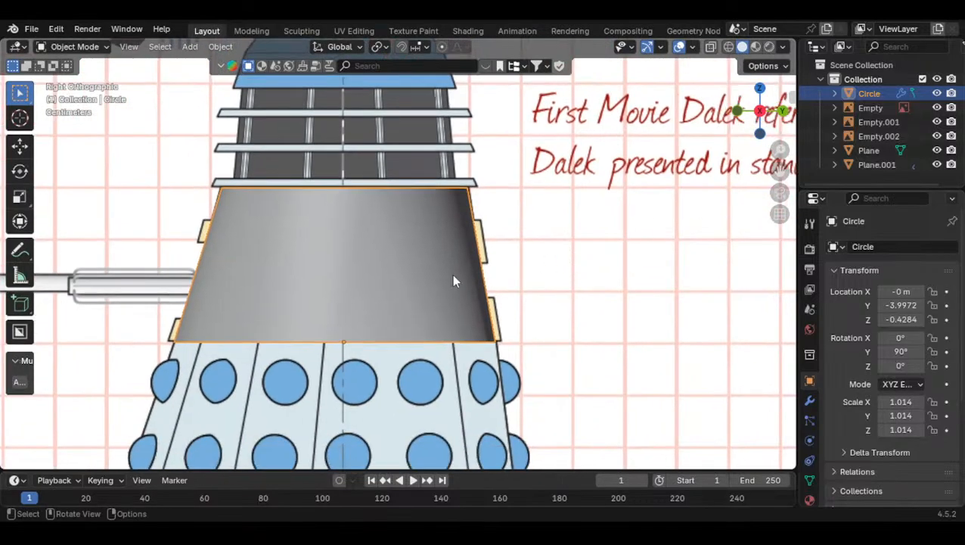
{"action": "double_click", "coordinate": [869, 94]}
{"action": "type", "text": "m"}
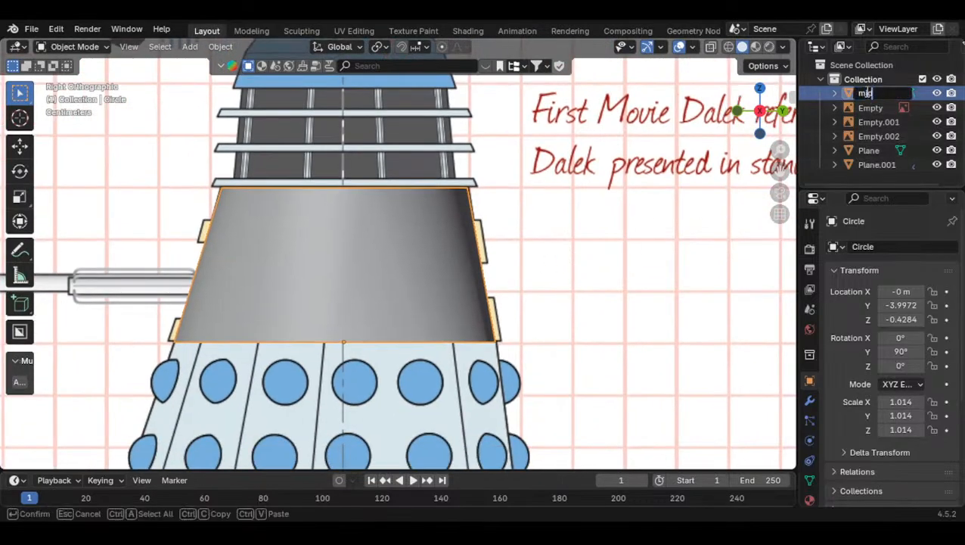
{"action": "type", "text": "idsection"}
{"action": "key", "text": "Return"}
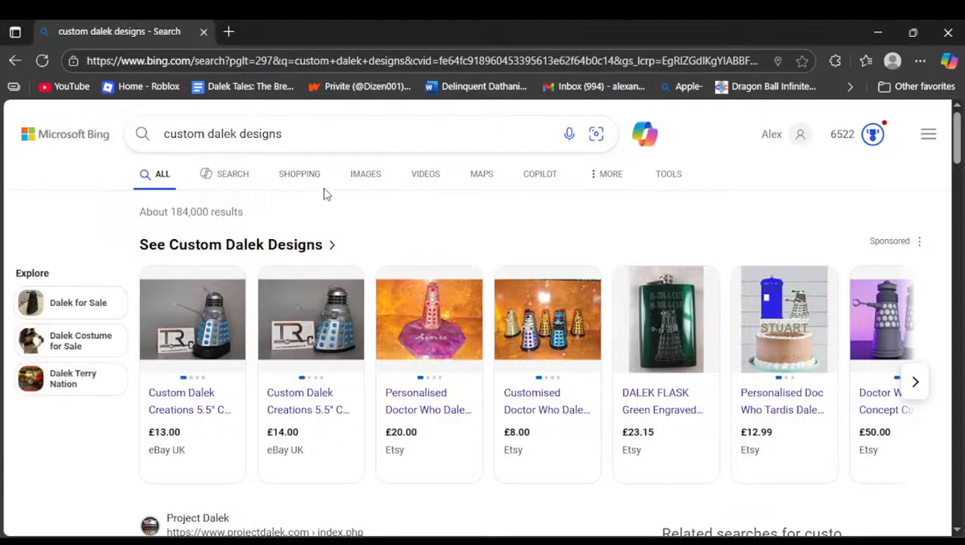
Show the image results for "custom dalek designs" in the web browser and look through them for a suitable design reference
{"action": "left_click", "coordinate": [348, 179]}
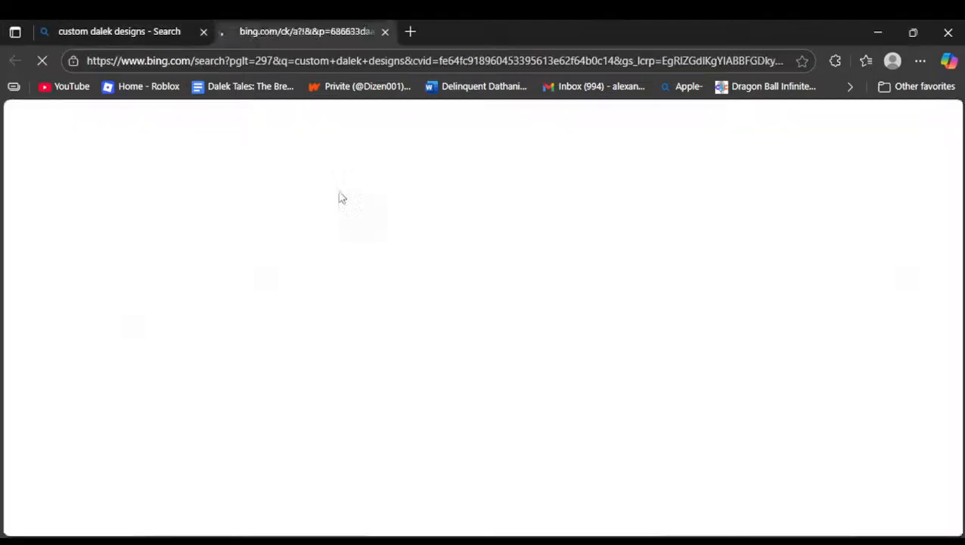
{"action": "scroll", "coordinate": [114, 302], "scroll_direction": "down", "scroll_amount": 1}
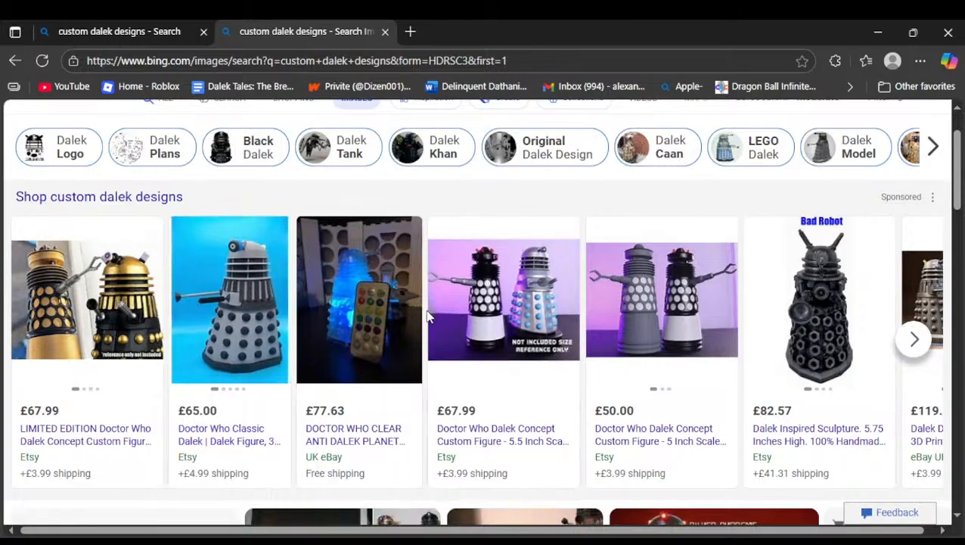
{"action": "scroll", "coordinate": [359, 310], "scroll_direction": "down", "scroll_amount": 7}
{"action": "scroll", "coordinate": [358, 311], "scroll_direction": "up", "scroll_amount": 3}
{"action": "scroll", "coordinate": [139, 363], "scroll_direction": "down", "scroll_amount": 2}
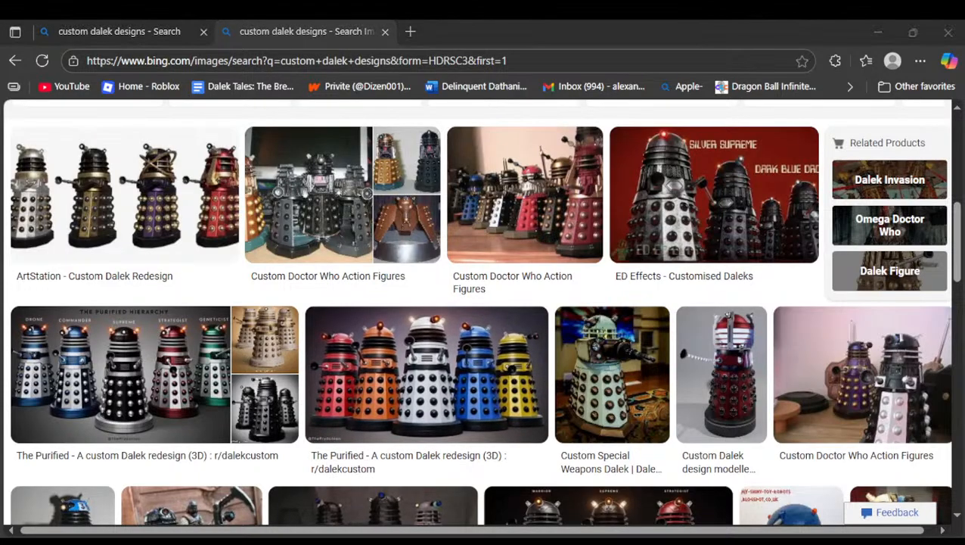
{"action": "scroll", "coordinate": [361, 347], "scroll_direction": "down", "scroll_amount": 3}
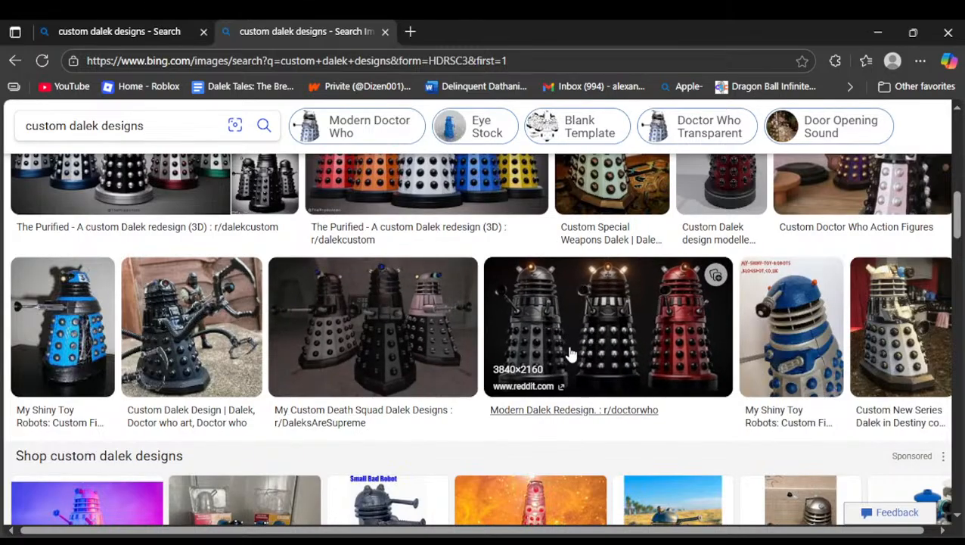
{"action": "scroll", "coordinate": [537, 347], "scroll_direction": "down", "scroll_amount": 2}
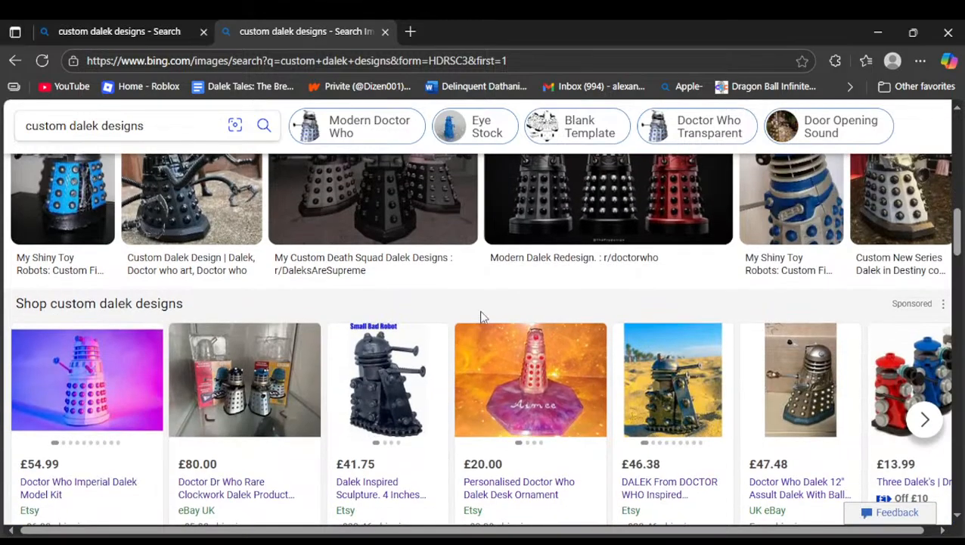
{"action": "scroll", "coordinate": [483, 319], "scroll_direction": "down", "scroll_amount": 5}
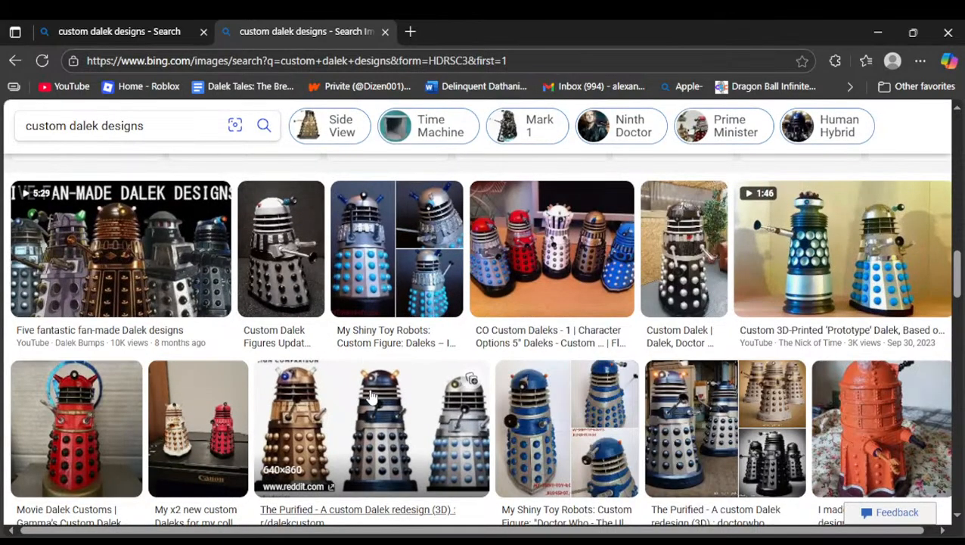
{"action": "scroll", "coordinate": [368, 396], "scroll_direction": "up", "scroll_amount": 11}
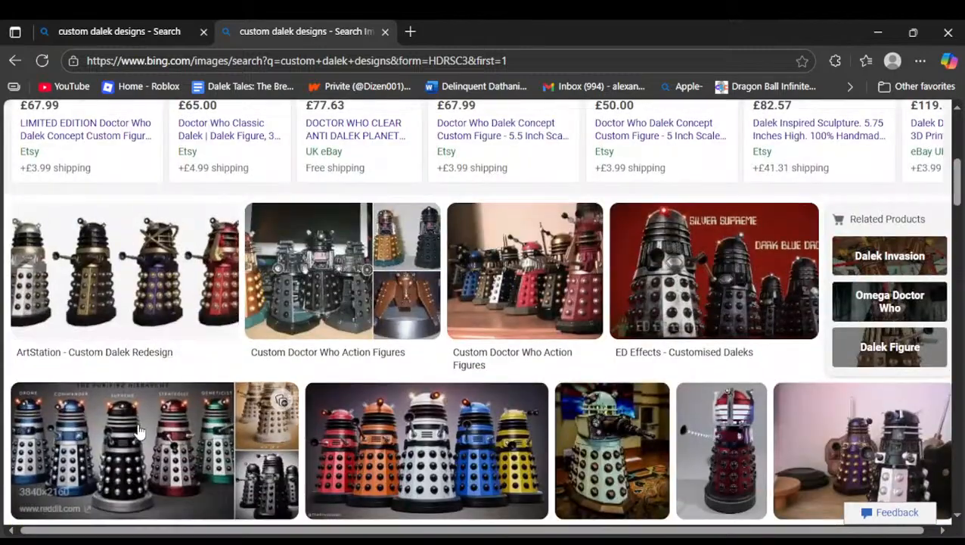
Open the Reddit post of "The Purified - A custom Dalek redesign (3D)", examine the main design image and close the post
{"action": "middle_click", "coordinate": [138, 432]}
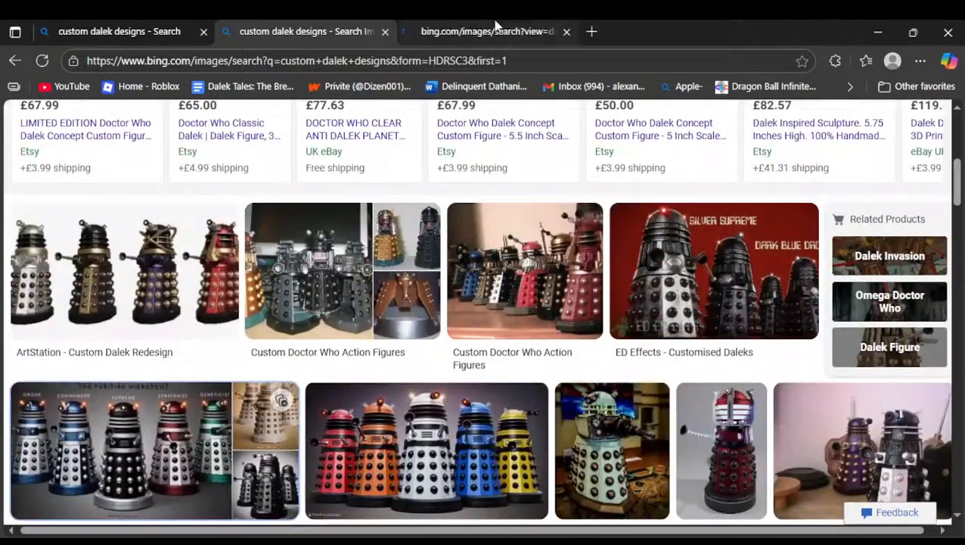
{"action": "left_click", "coordinate": [496, 26]}
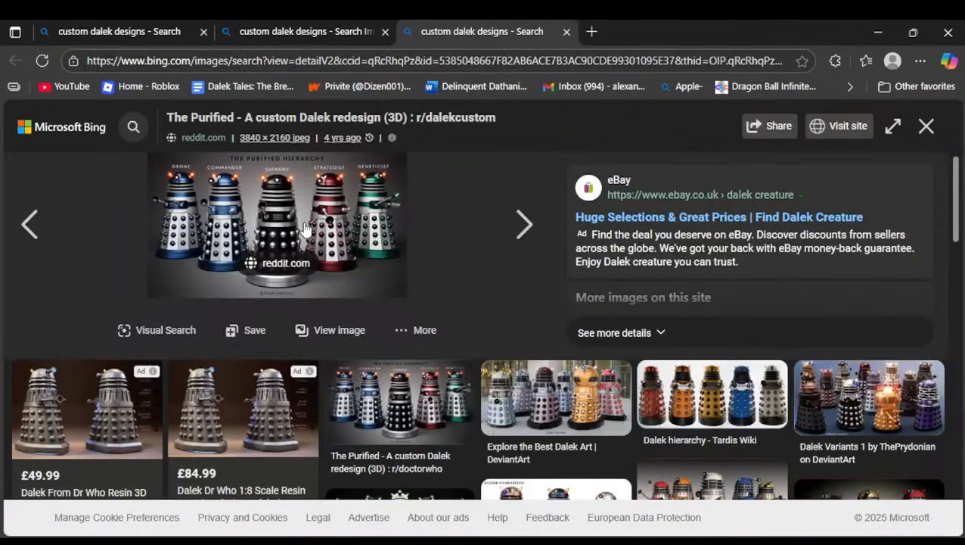
{"action": "left_click", "coordinate": [418, 118]}
{"action": "left_click", "coordinate": [567, 31]}
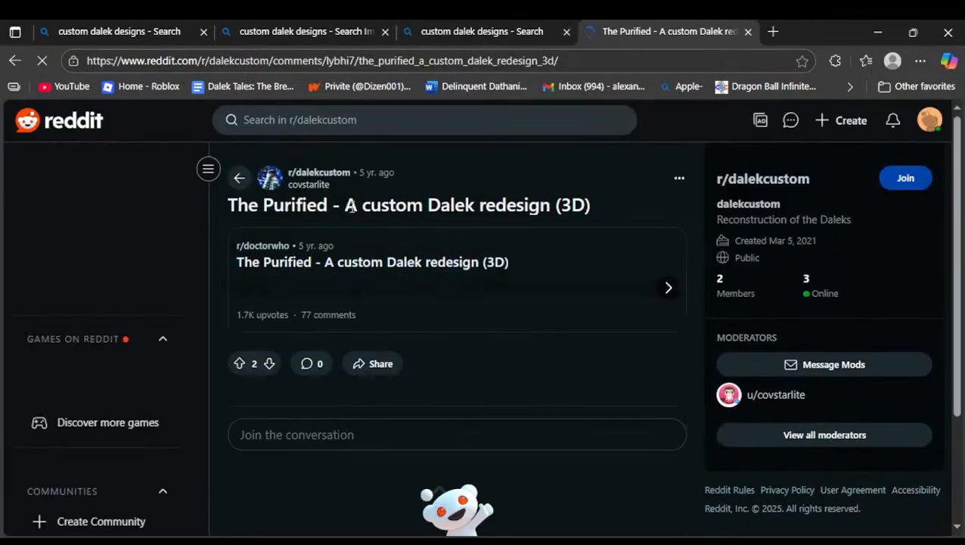
{"action": "scroll", "coordinate": [391, 333], "scroll_direction": "down", "scroll_amount": 8}
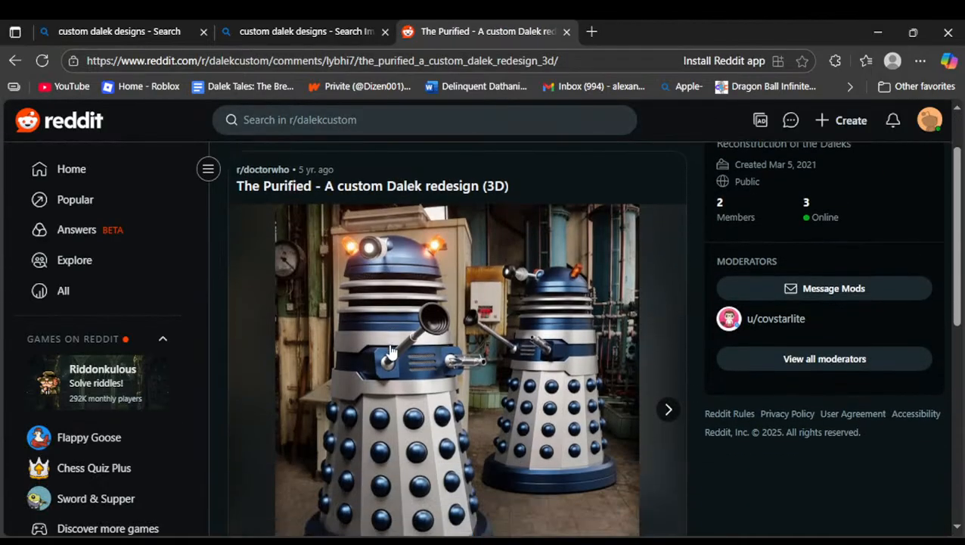
{"action": "scroll", "coordinate": [388, 348], "scroll_direction": "up", "scroll_amount": 3}
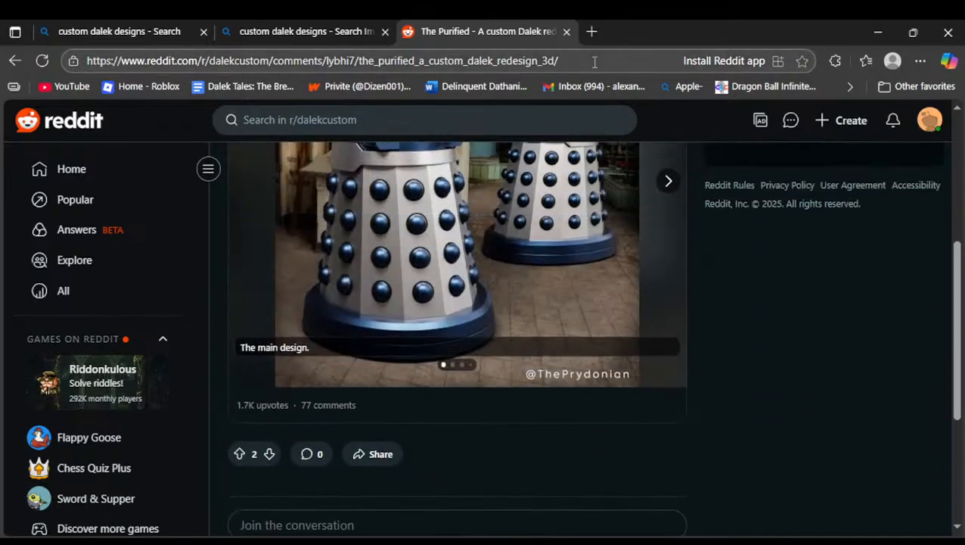
{"action": "left_click", "coordinate": [567, 31]}
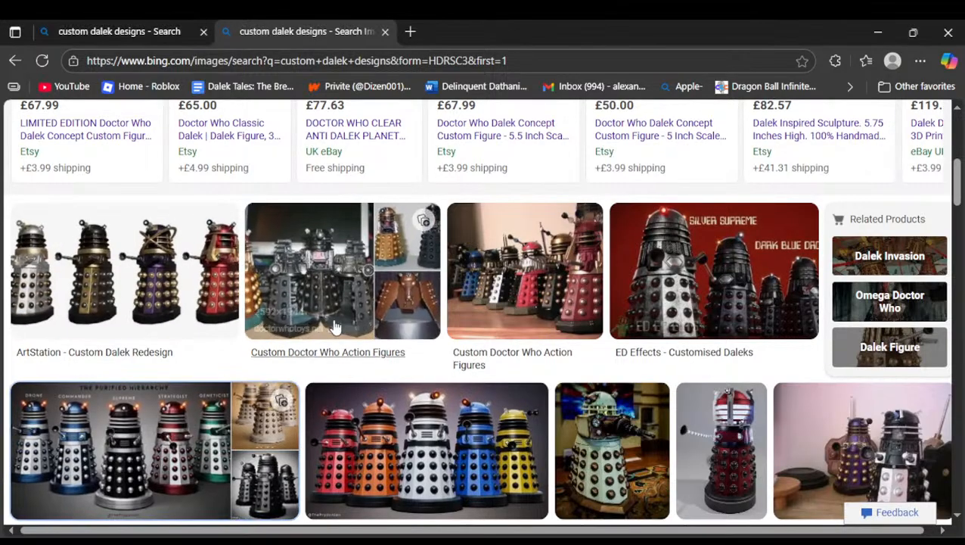
Look further through the custom dalek image results, past the suggested searches, for other neck and body designs
{"action": "scroll", "coordinate": [325, 319], "scroll_direction": "down", "scroll_amount": 5}
{"action": "scroll", "coordinate": [330, 319], "scroll_direction": "down", "scroll_amount": 8}
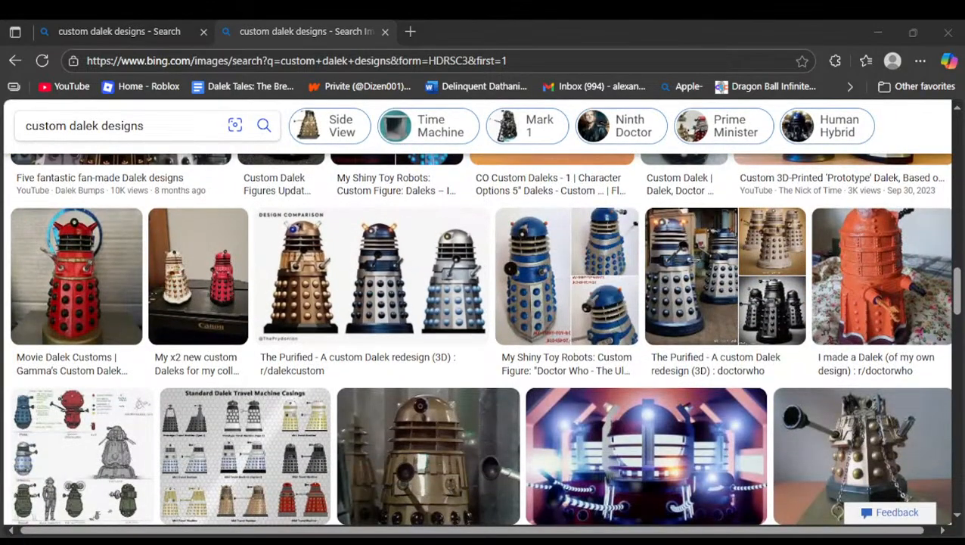
{"action": "scroll", "coordinate": [600, 317], "scroll_direction": "down", "scroll_amount": 1}
{"action": "scroll", "coordinate": [600, 317], "scroll_direction": "down", "scroll_amount": 4}
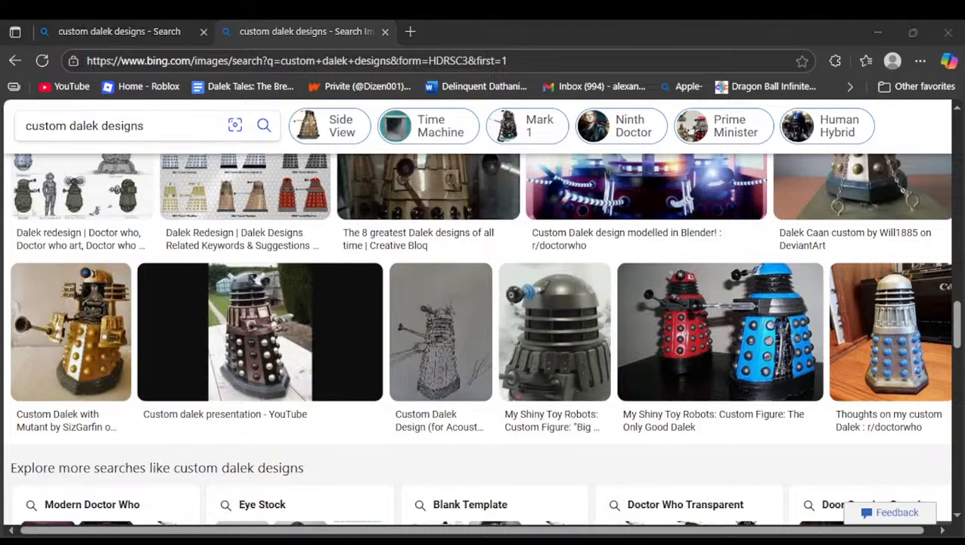
{"action": "scroll", "coordinate": [438, 313], "scroll_direction": "down", "scroll_amount": 5}
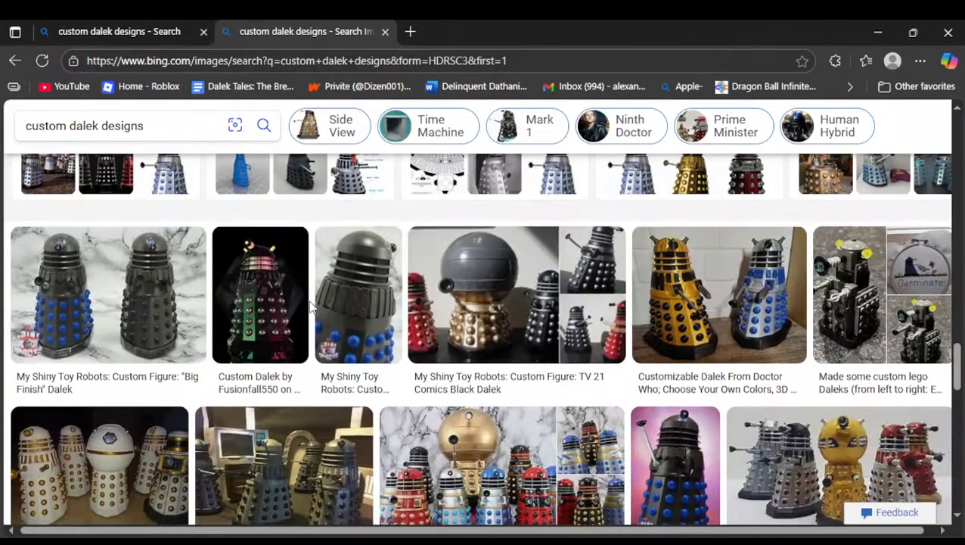
{"action": "scroll", "coordinate": [270, 306], "scroll_direction": "down", "scroll_amount": 2}
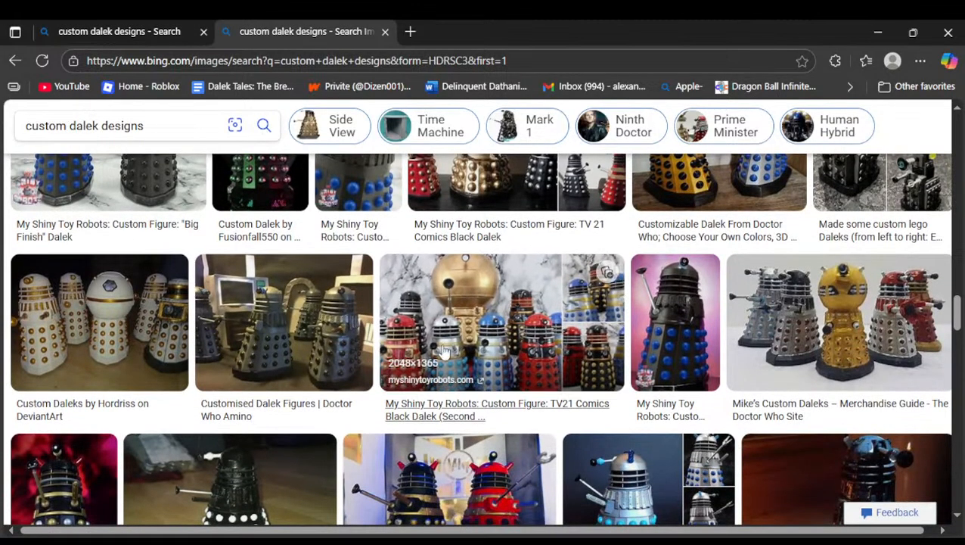
{"action": "scroll", "coordinate": [326, 379], "scroll_direction": "down", "scroll_amount": 2}
{"action": "scroll", "coordinate": [603, 374], "scroll_direction": "down", "scroll_amount": 4}
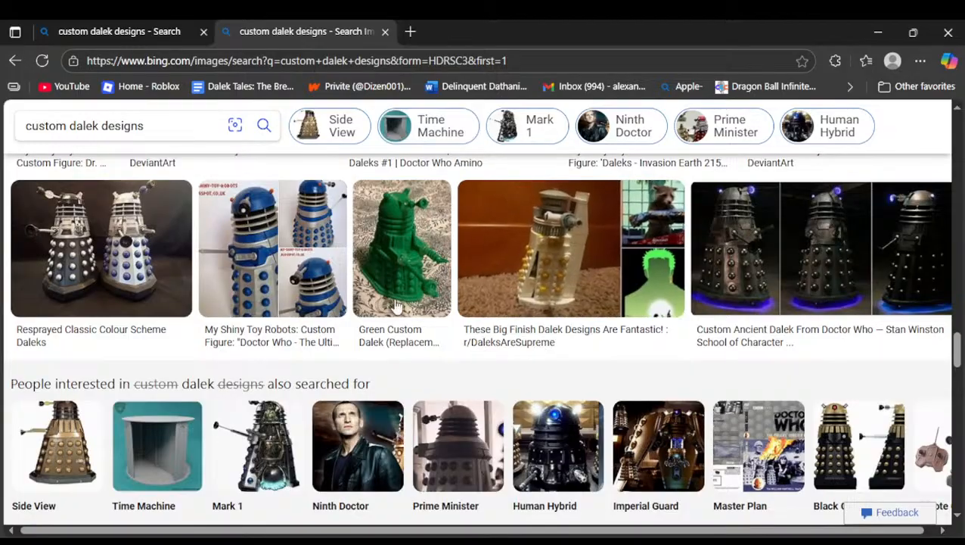
Open the "Custom Ancient Dalek From Doctor Who" forum page, examine its photos of the dome, neck rings and shoulders, and return to the image results
{"action": "left_click", "coordinate": [821, 246]}
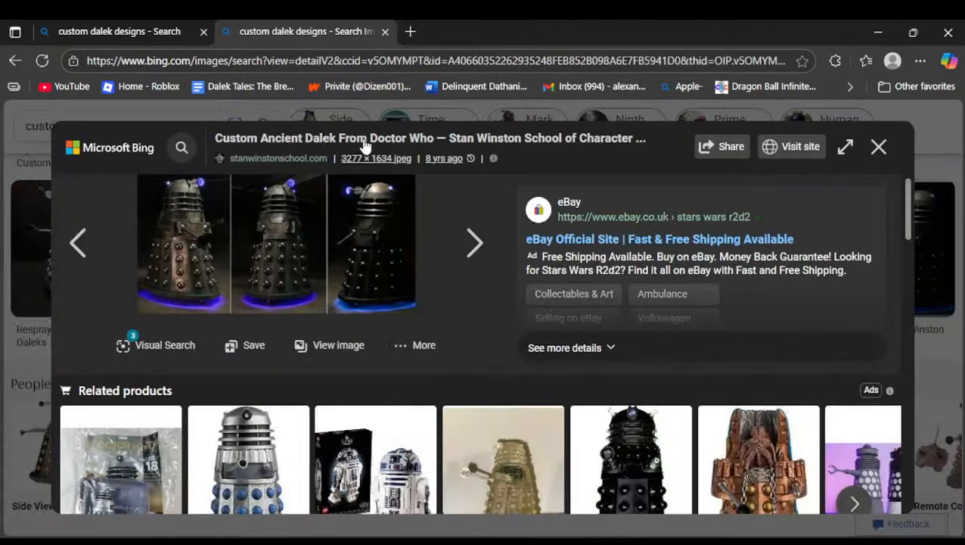
{"action": "left_click", "coordinate": [364, 144]}
{"action": "scroll", "coordinate": [315, 316], "scroll_direction": "down", "scroll_amount": 2}
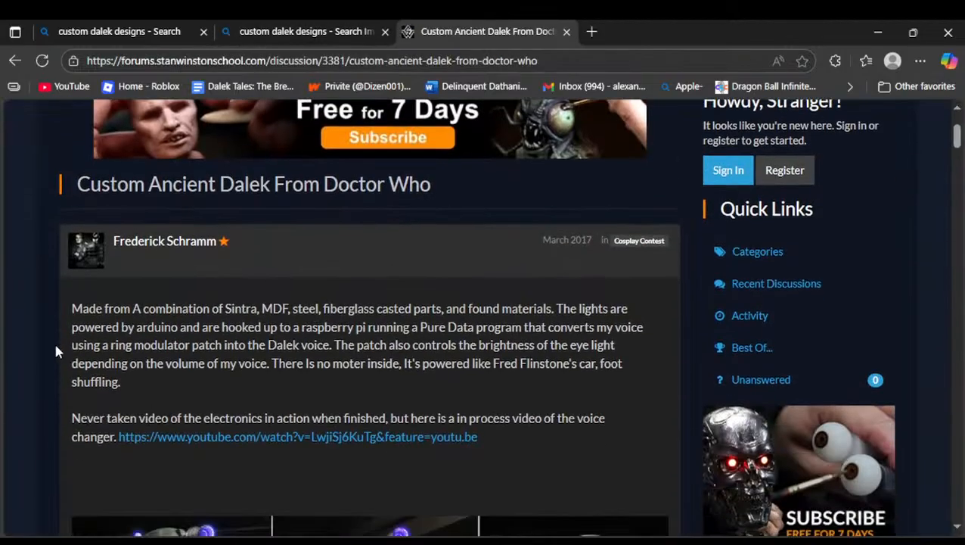
{"action": "scroll", "coordinate": [55, 350], "scroll_direction": "down", "scroll_amount": 4}
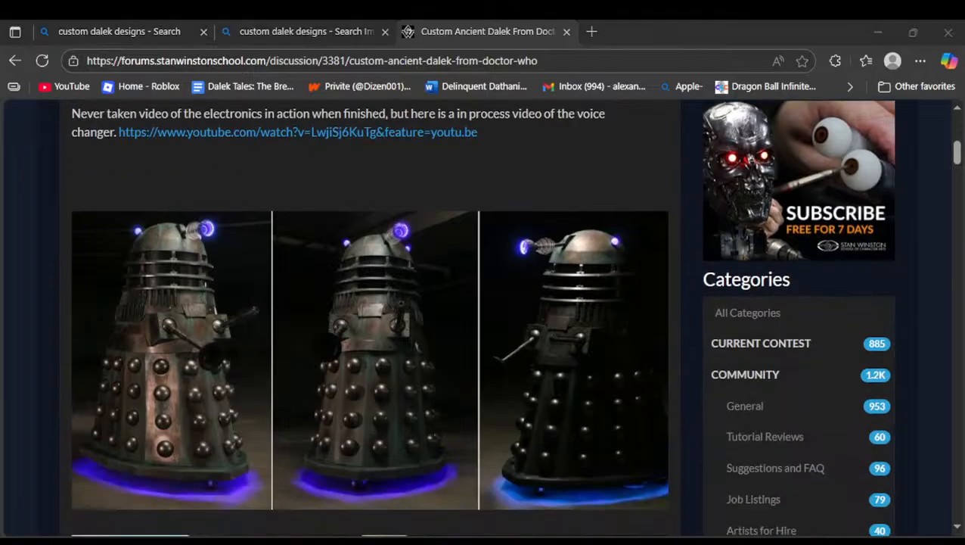
{"action": "scroll", "coordinate": [53, 342], "scroll_direction": "down", "scroll_amount": 2}
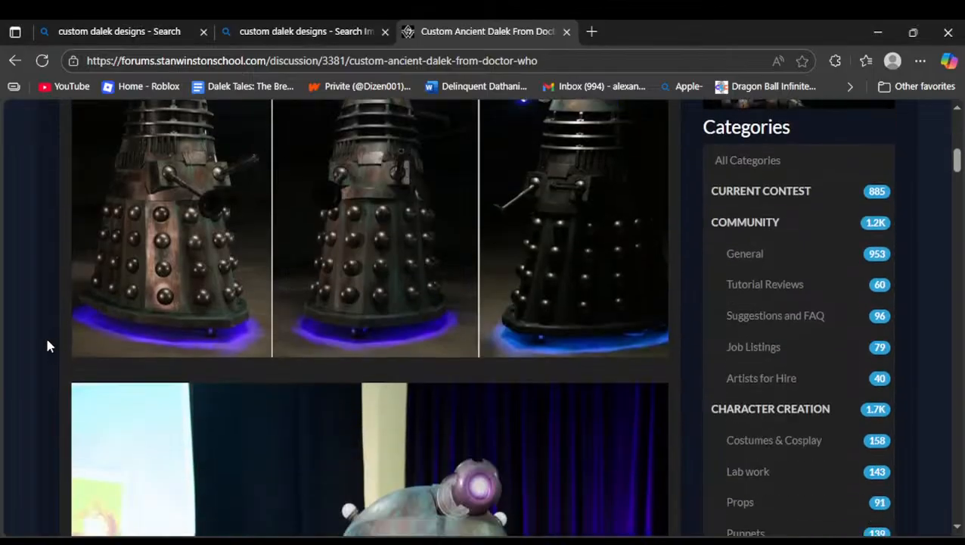
{"action": "scroll", "coordinate": [41, 342], "scroll_direction": "down", "scroll_amount": 3}
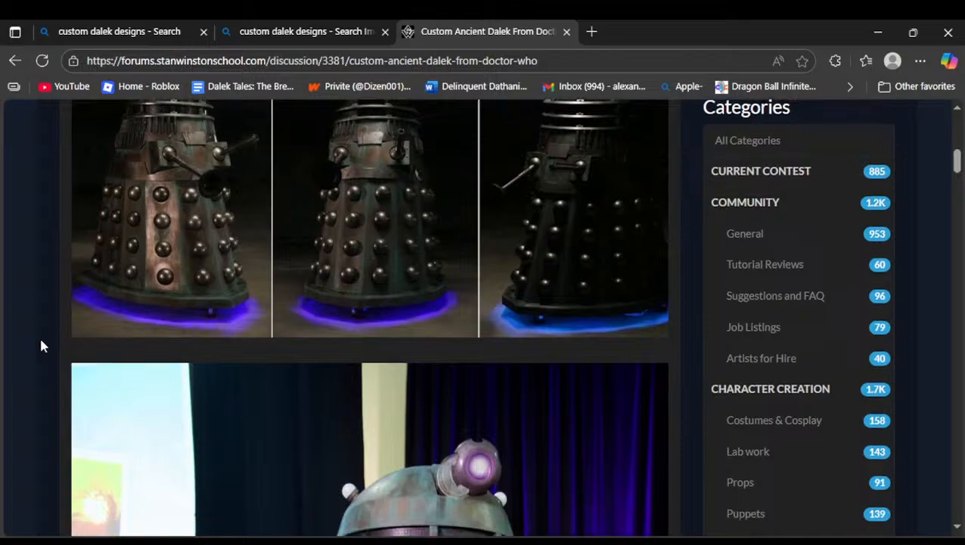
{"action": "scroll", "coordinate": [40, 341], "scroll_direction": "up", "scroll_amount": 4}
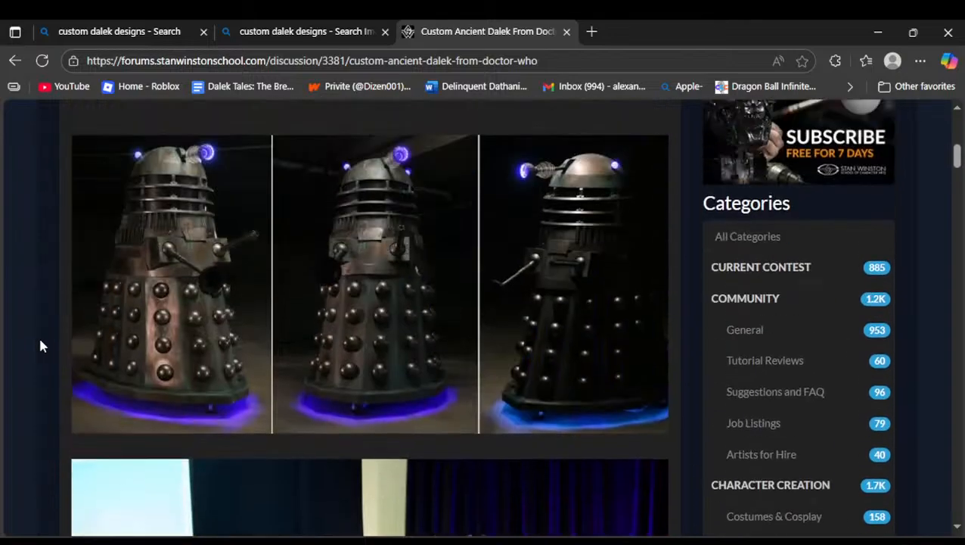
{"action": "scroll", "coordinate": [40, 341], "scroll_direction": "down", "scroll_amount": 4}
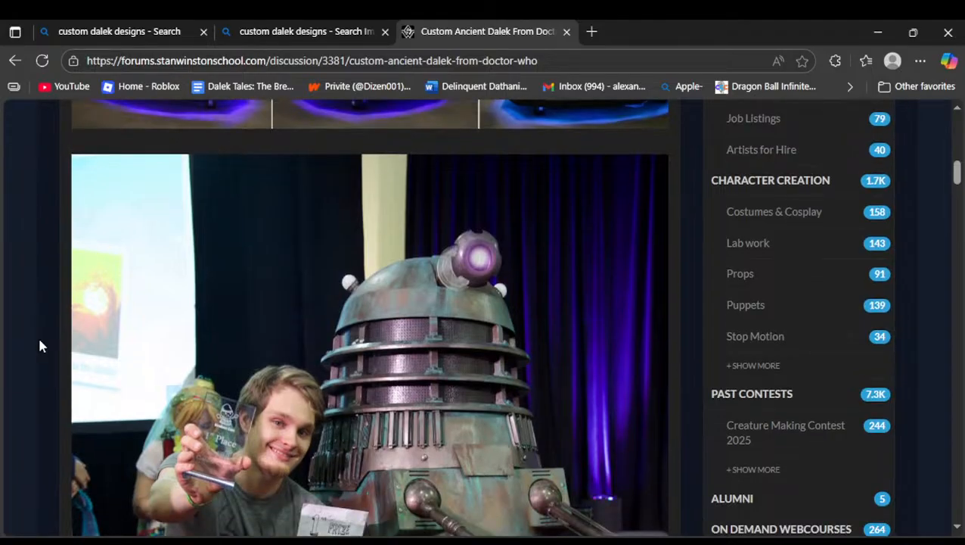
{"action": "scroll", "coordinate": [41, 346], "scroll_direction": "down", "scroll_amount": 3}
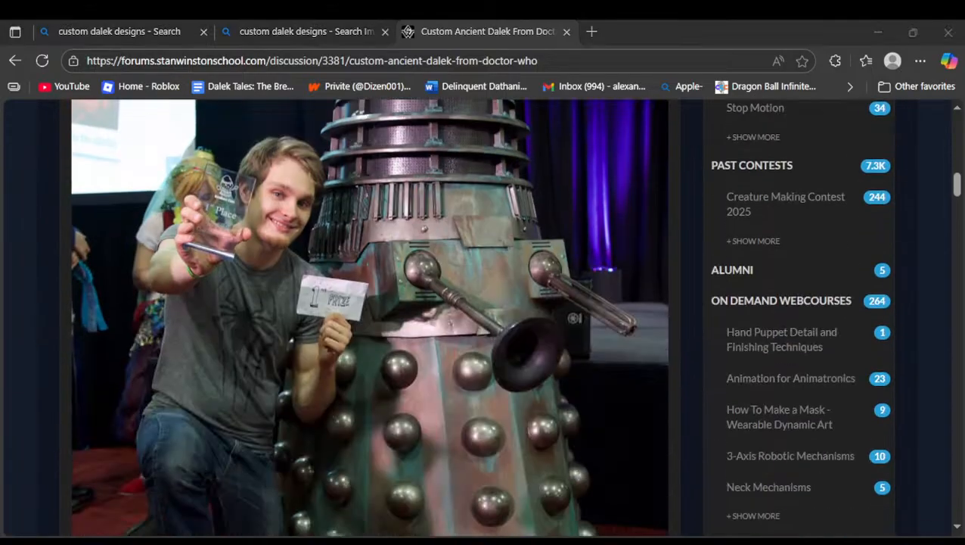
{"action": "scroll", "coordinate": [149, 366], "scroll_direction": "down", "scroll_amount": 10}
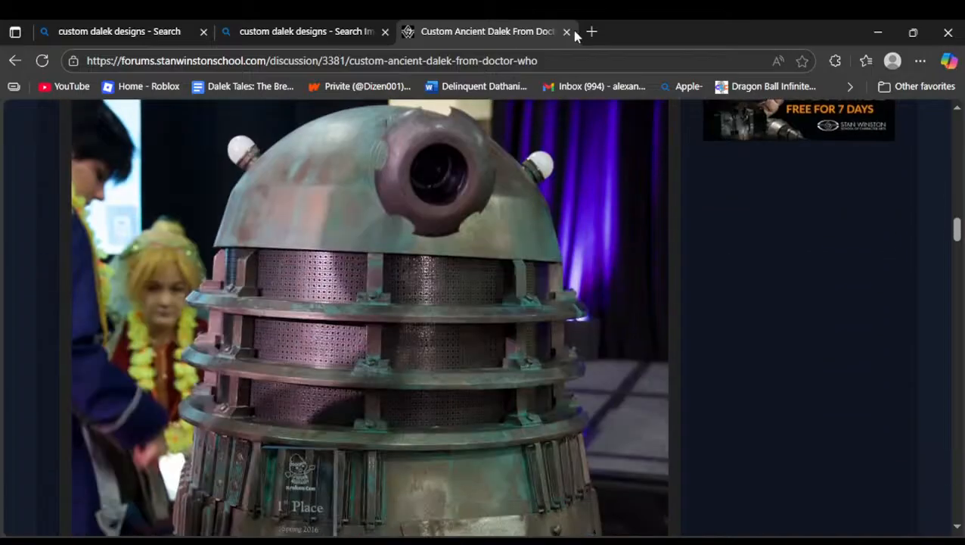
{"action": "left_click", "coordinate": [568, 32]}
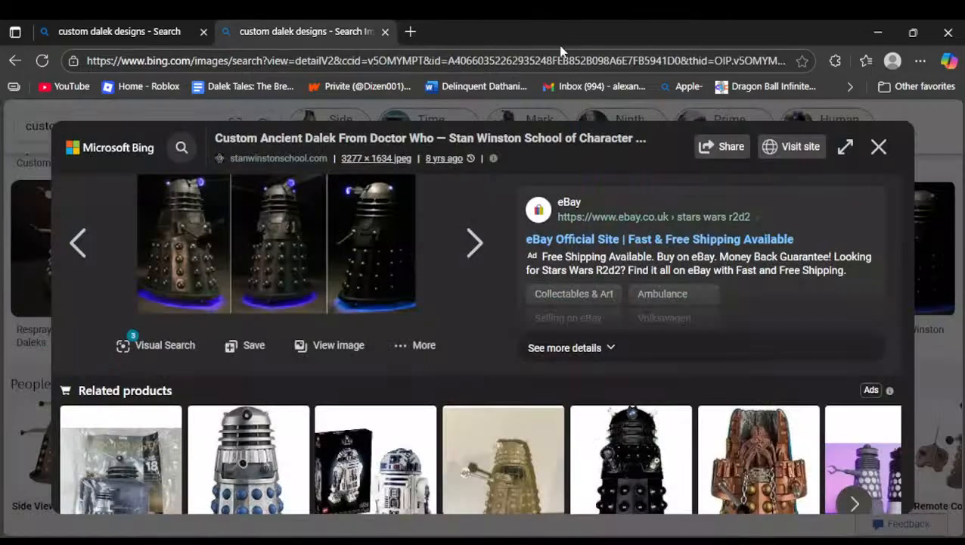
{"action": "scroll", "coordinate": [223, 390], "scroll_direction": "down", "scroll_amount": 1}
{"action": "scroll", "coordinate": [32, 379], "scroll_direction": "up", "scroll_amount": 1}
{"action": "left_click", "coordinate": [7, 365]}
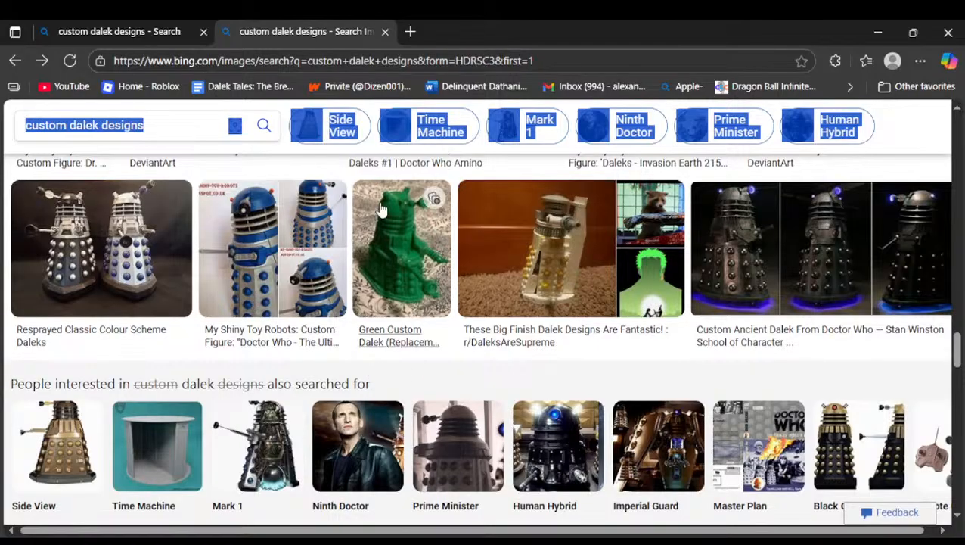
{"action": "left_click", "coordinate": [898, 119]}
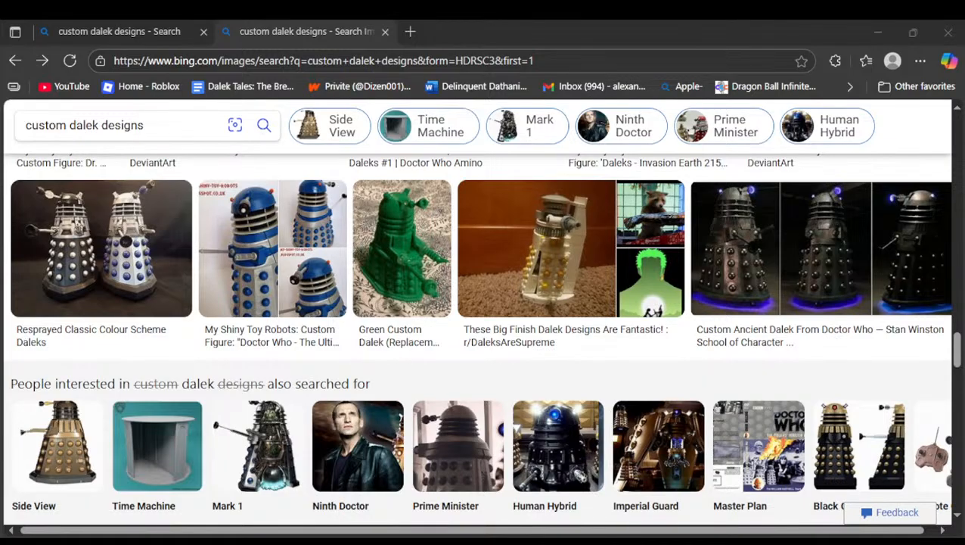
Preview the grey Dalek from "240 Dalek Designs ideas in 2021", close it and look at the designs further down the results
{"action": "scroll", "coordinate": [479, 401], "scroll_direction": "down", "scroll_amount": 4}
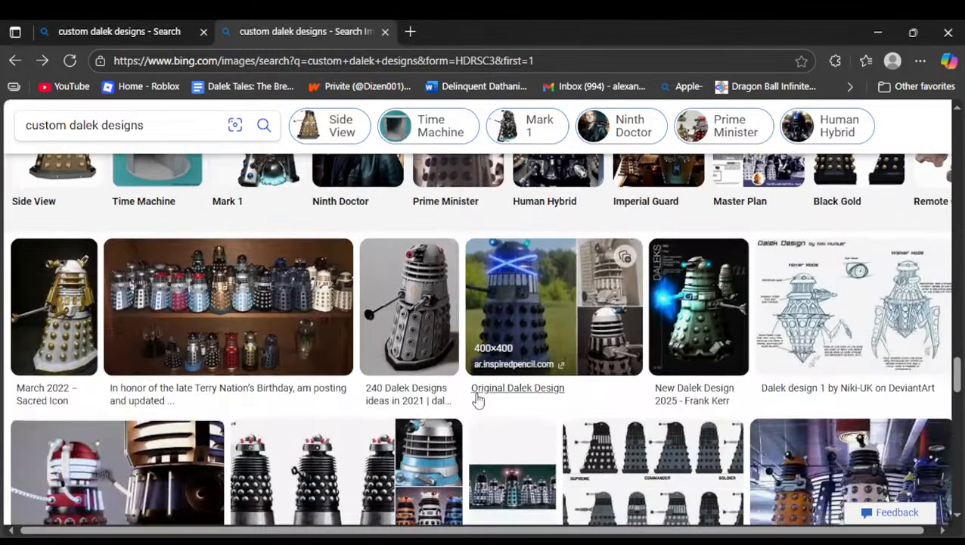
{"action": "left_click", "coordinate": [405, 287]}
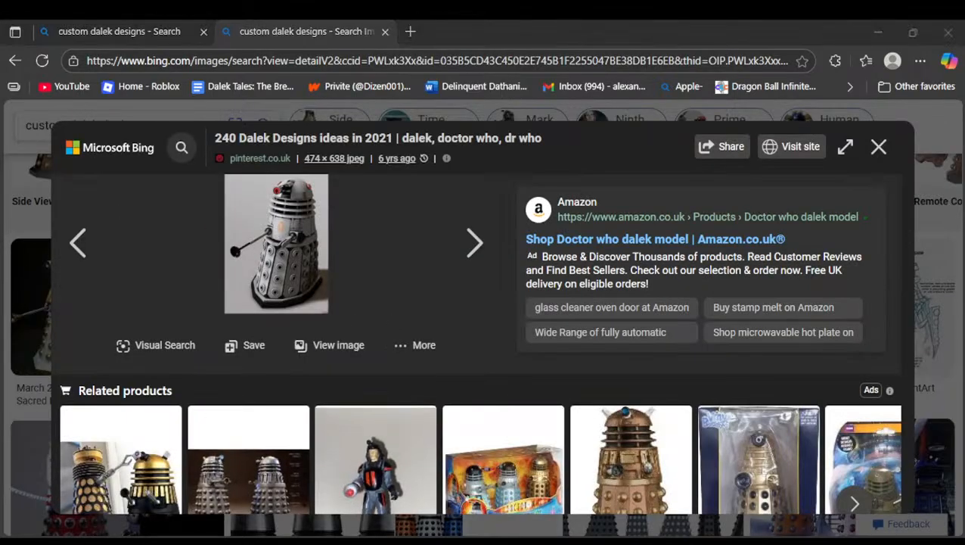
{"action": "left_click", "coordinate": [34, 346]}
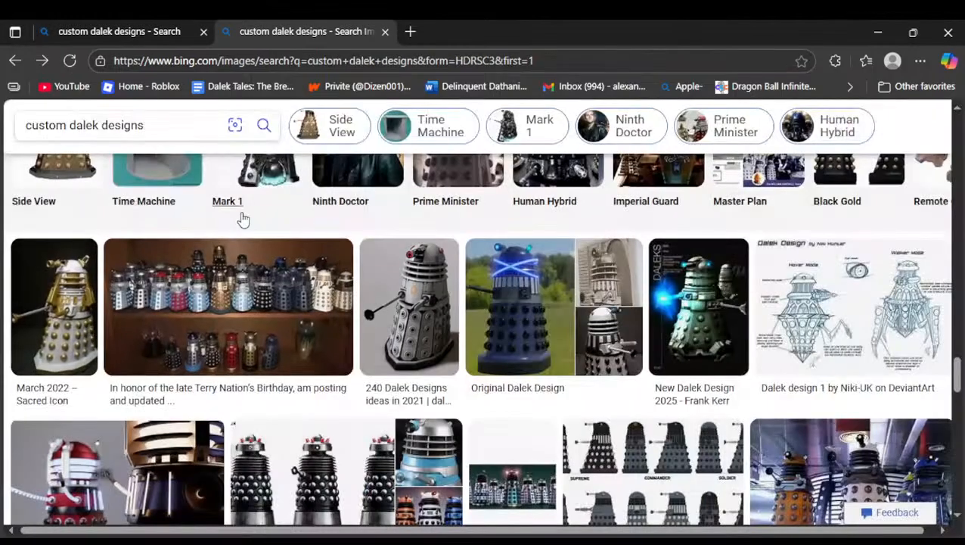
{"action": "scroll", "coordinate": [257, 326], "scroll_direction": "down", "scroll_amount": 1}
{"action": "scroll", "coordinate": [251, 335], "scroll_direction": "down", "scroll_amount": 1}
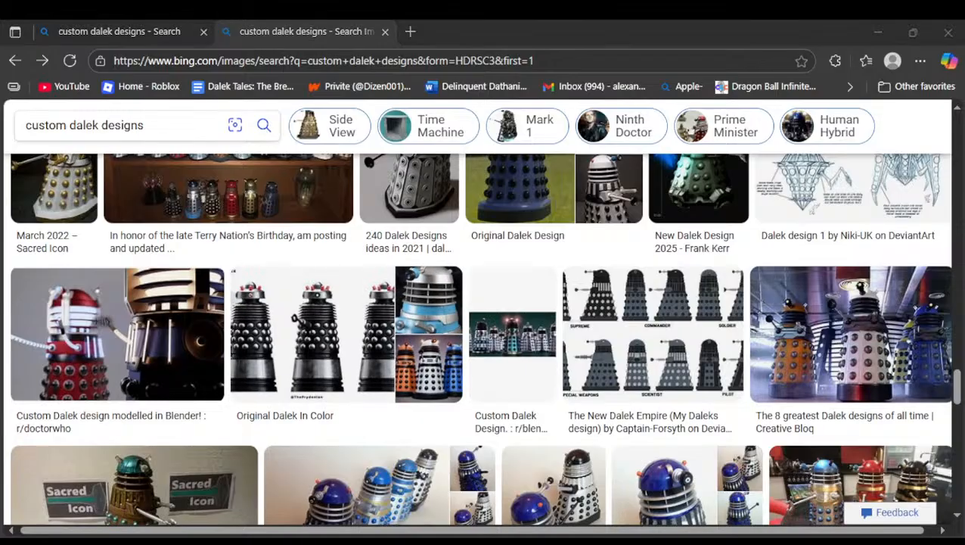
{"action": "left_click", "coordinate": [159, 532]}
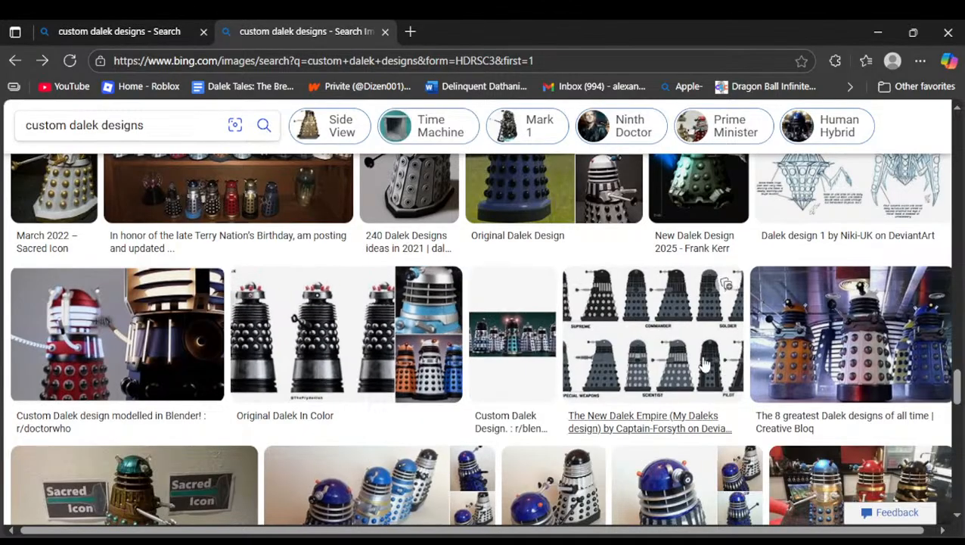
Preview the "The New Dalek Empire" design sheet, close it and look through the designs further down the results
{"action": "left_click", "coordinate": [674, 330]}
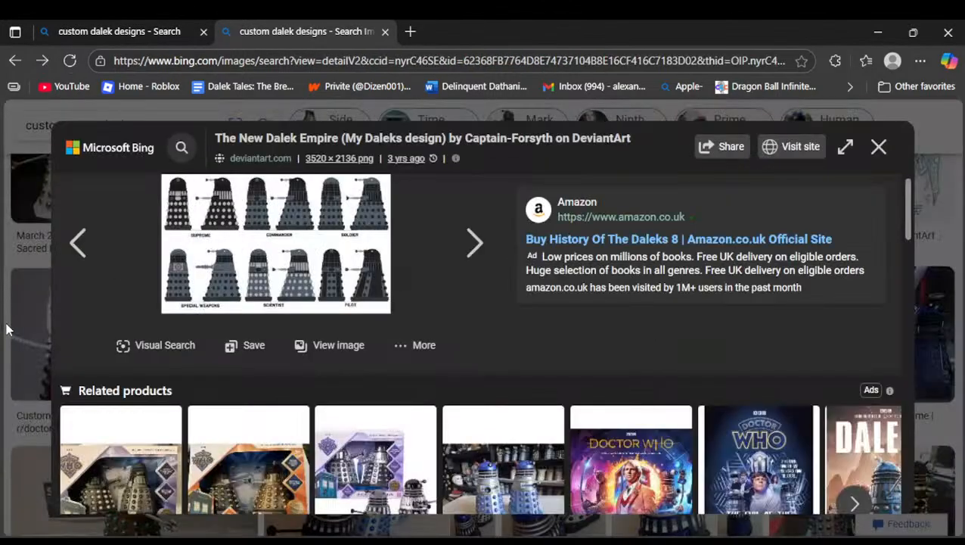
{"action": "left_click", "coordinate": [6, 328]}
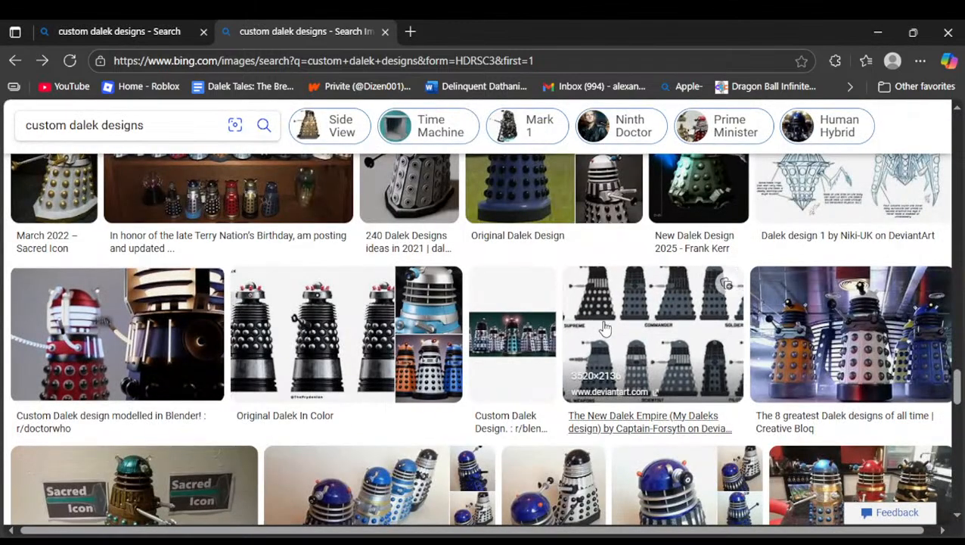
{"action": "scroll", "coordinate": [194, 354], "scroll_direction": "down", "scroll_amount": 5}
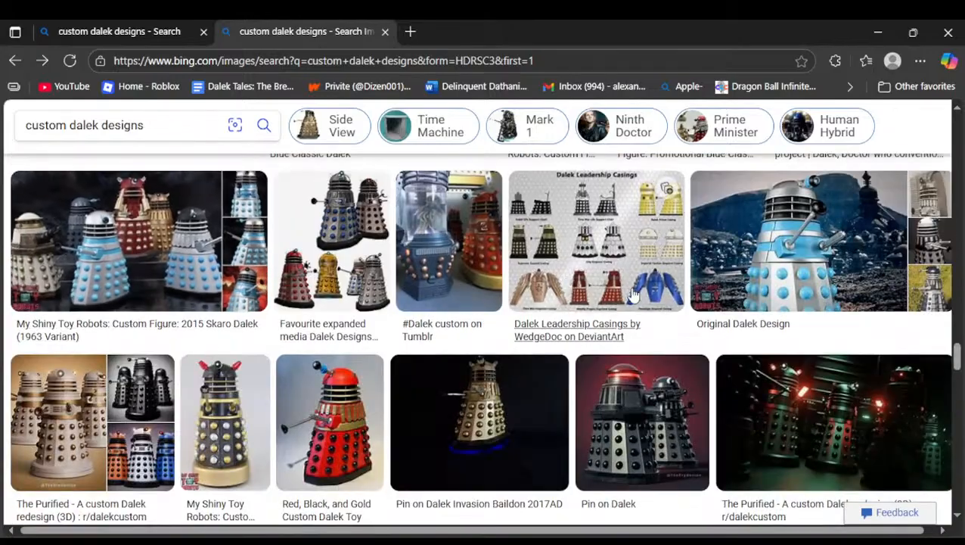
{"action": "scroll", "coordinate": [580, 393], "scroll_direction": "down", "scroll_amount": 1}
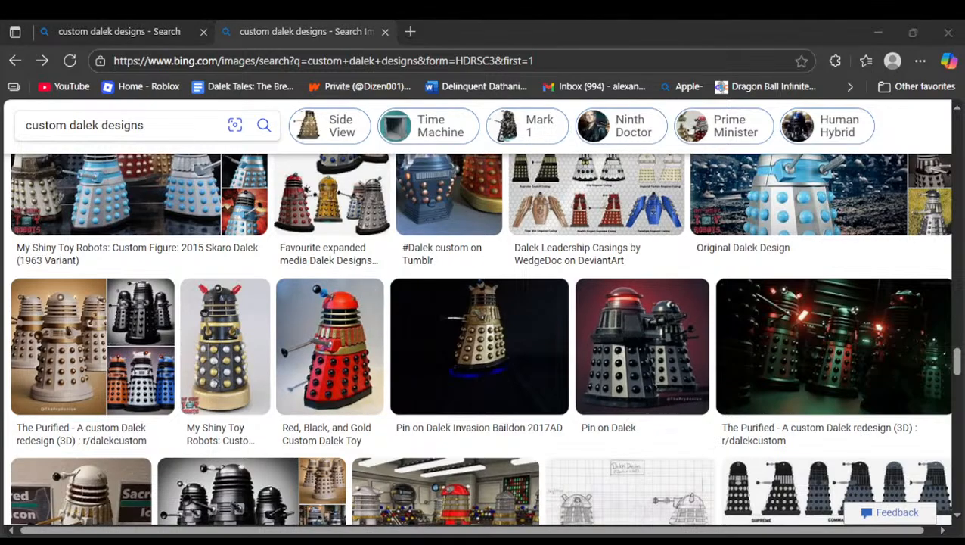
{"action": "scroll", "coordinate": [64, 424], "scroll_direction": "down", "scroll_amount": 3}
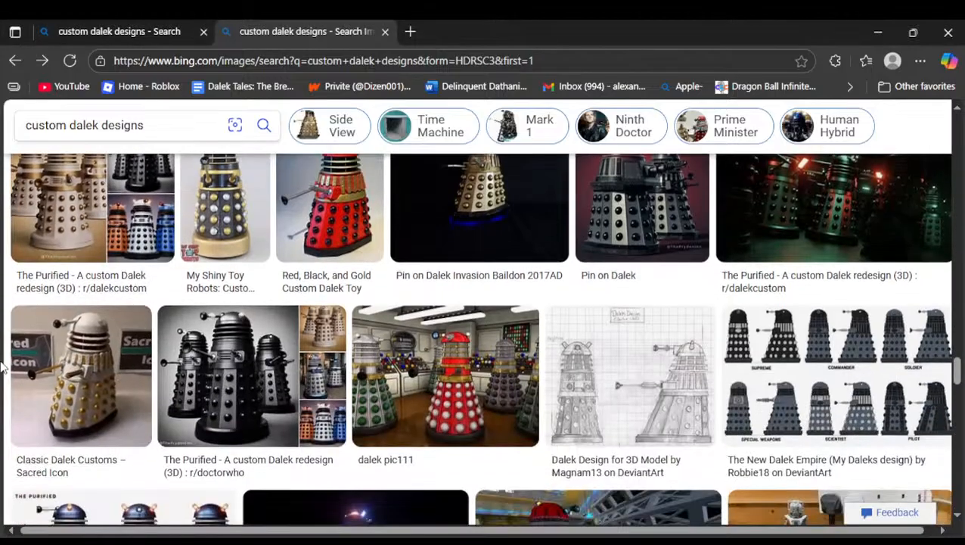
{"action": "scroll", "coordinate": [15, 393], "scroll_direction": "up", "scroll_amount": 2}
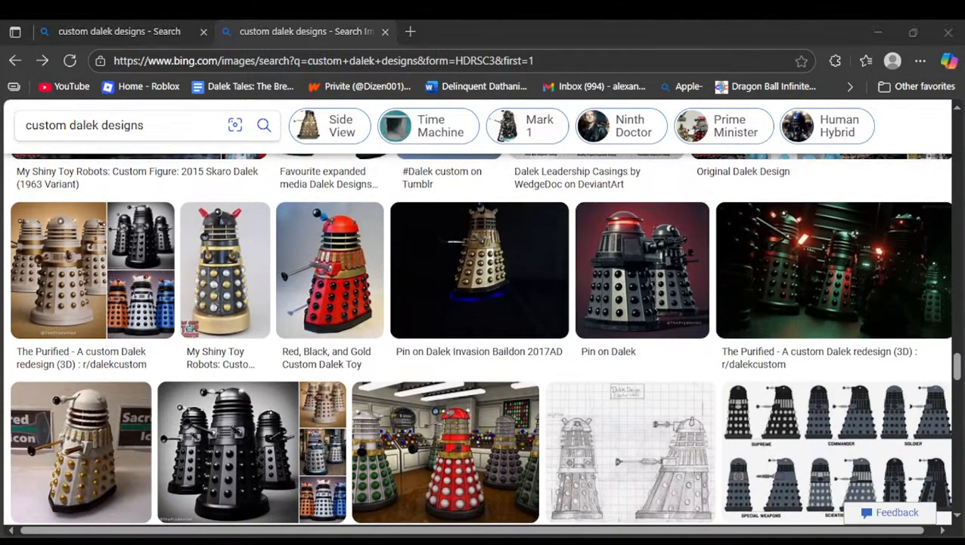
Preview the black Daleks of "The Purified - A custom Dalek redesign (3D)", close it and look at the following results
{"action": "scroll", "coordinate": [242, 454], "scroll_direction": "down", "scroll_amount": 1}
{"action": "left_click", "coordinate": [261, 390]}
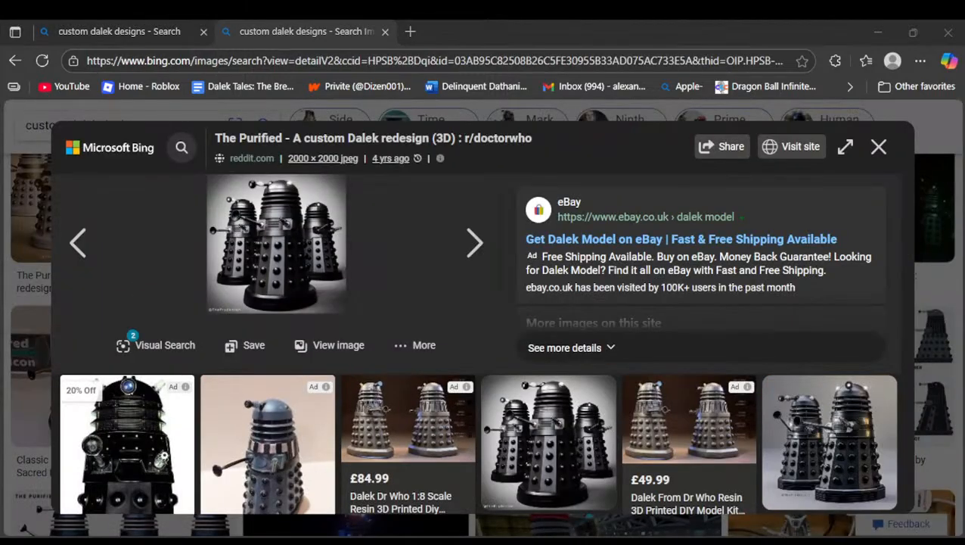
{"action": "left_click", "coordinate": [39, 424]}
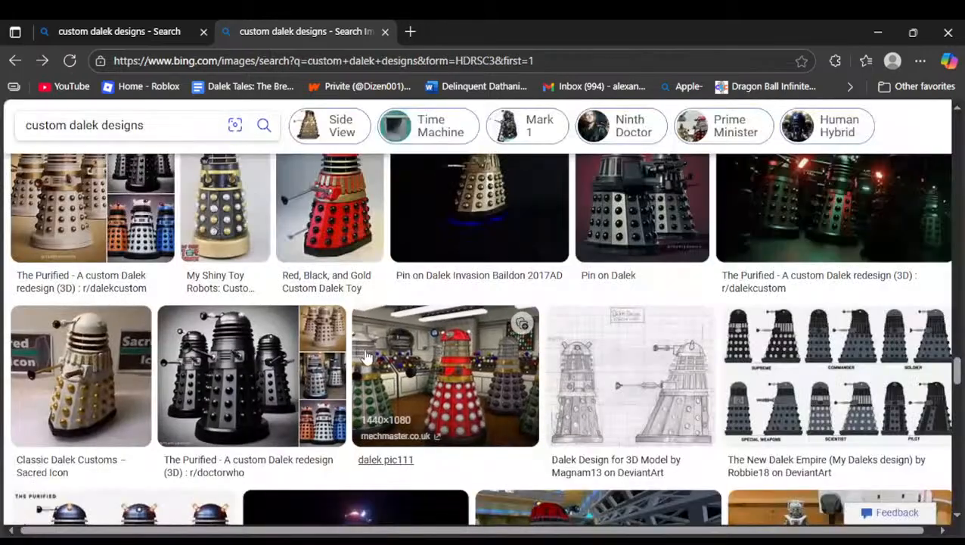
{"action": "scroll", "coordinate": [382, 353], "scroll_direction": "down", "scroll_amount": 2}
{"action": "scroll", "coordinate": [405, 366], "scroll_direction": "down", "scroll_amount": 4}
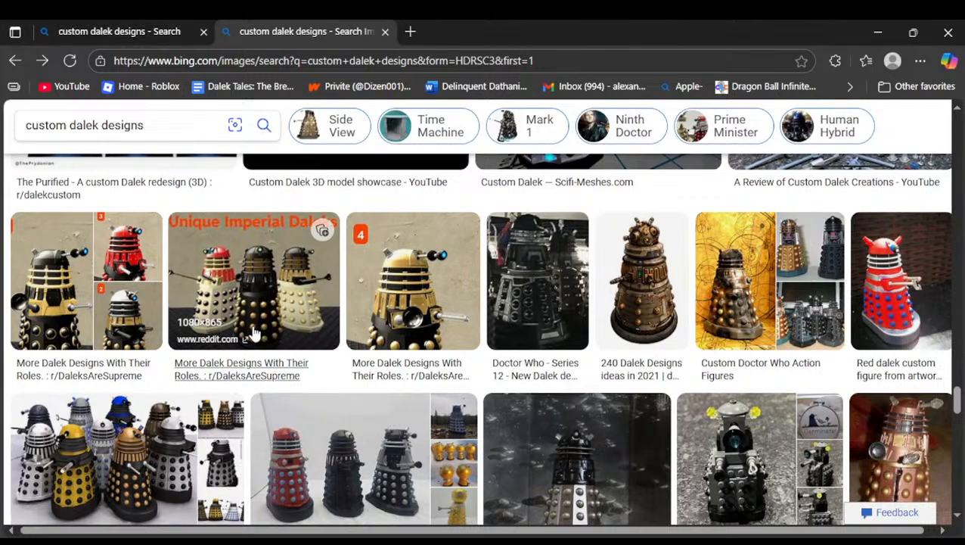
Preview the gold Dalek numbered 4 from "More Dalek Designs With Their Roles.", close it and look further down
{"action": "left_click", "coordinate": [420, 296]}
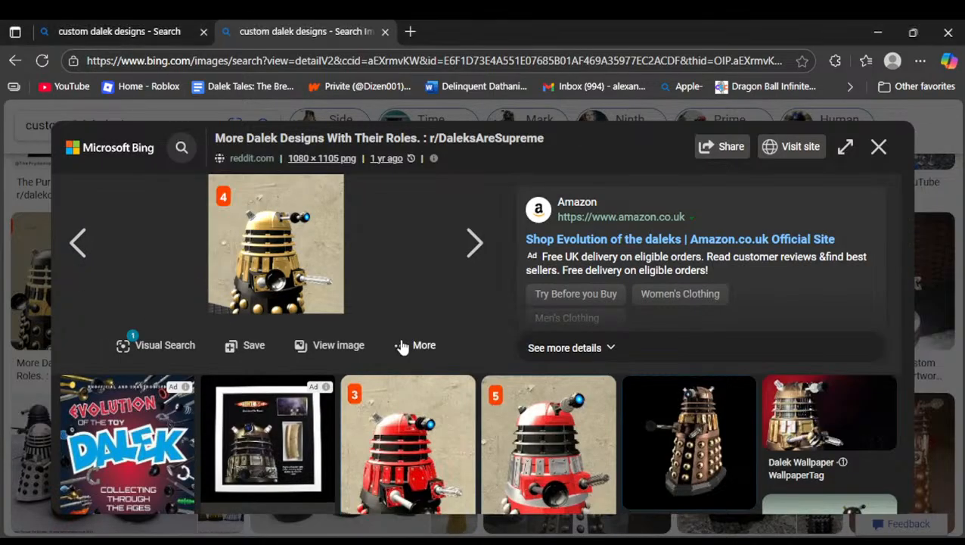
{"action": "left_click", "coordinate": [18, 366]}
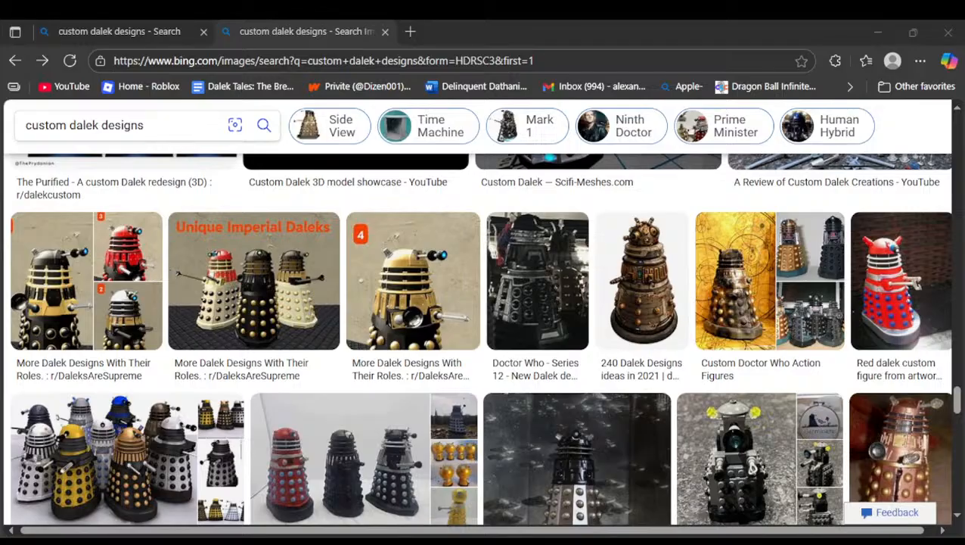
{"action": "scroll", "coordinate": [241, 392], "scroll_direction": "down", "scroll_amount": 3}
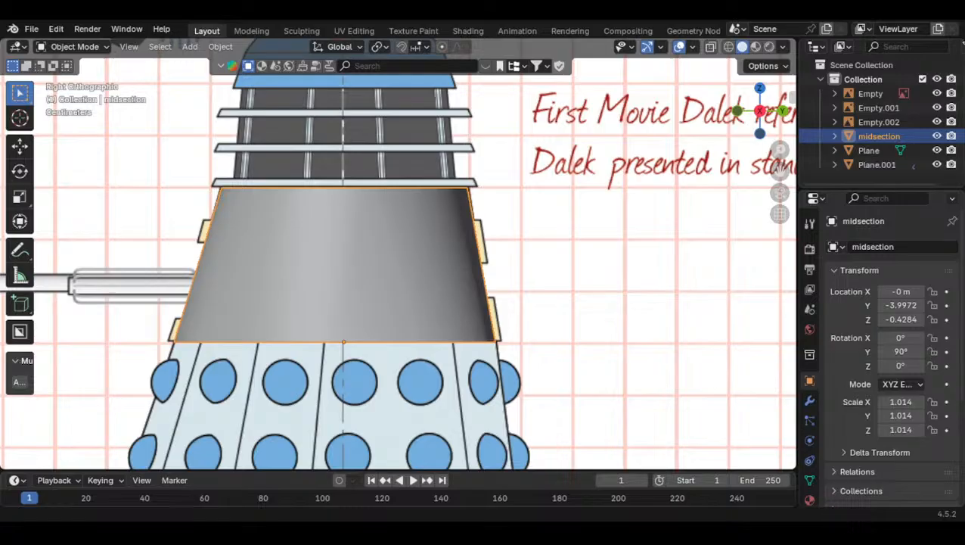
Switch to Blender, duplicate the midsection and scale the copy up to about 1.054 so it encloses the original
{"action": "scroll", "coordinate": [416, 193], "scroll_direction": "down", "scroll_amount": 5}
{"action": "scroll", "coordinate": [535, 181], "scroll_direction": "up", "scroll_amount": 4}
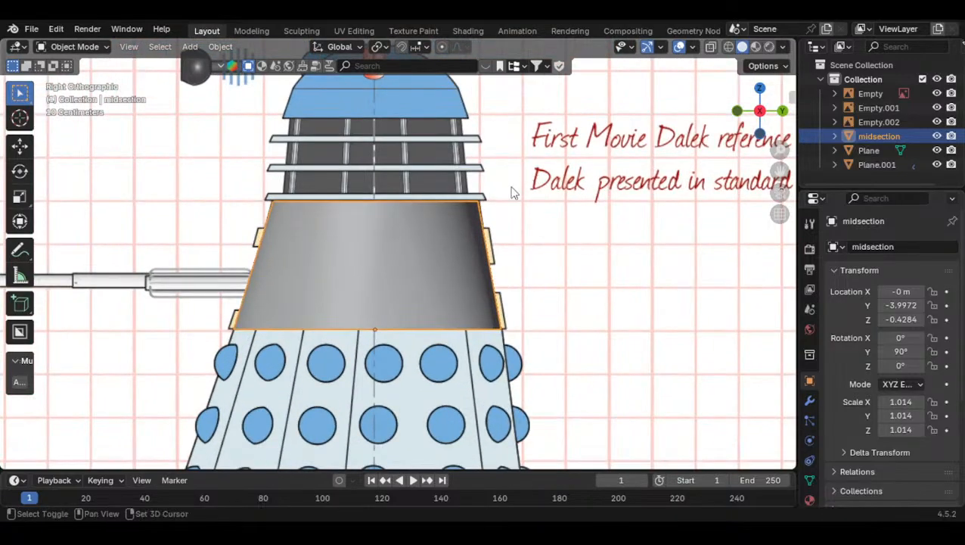
{"action": "key", "text": "shift+d"}
{"action": "key", "text": "s"}
{"action": "left_click", "coordinate": [553, 162]}
{"action": "key", "text": "s"}
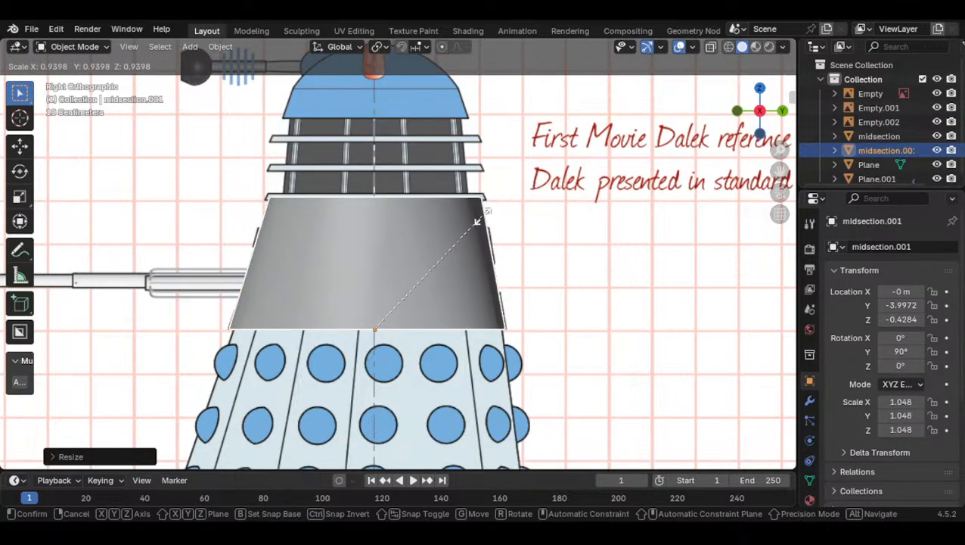
{"action": "left_click", "coordinate": [499, 210]}
{"action": "scroll", "coordinate": [524, 209], "scroll_direction": "up", "scroll_amount": 2}
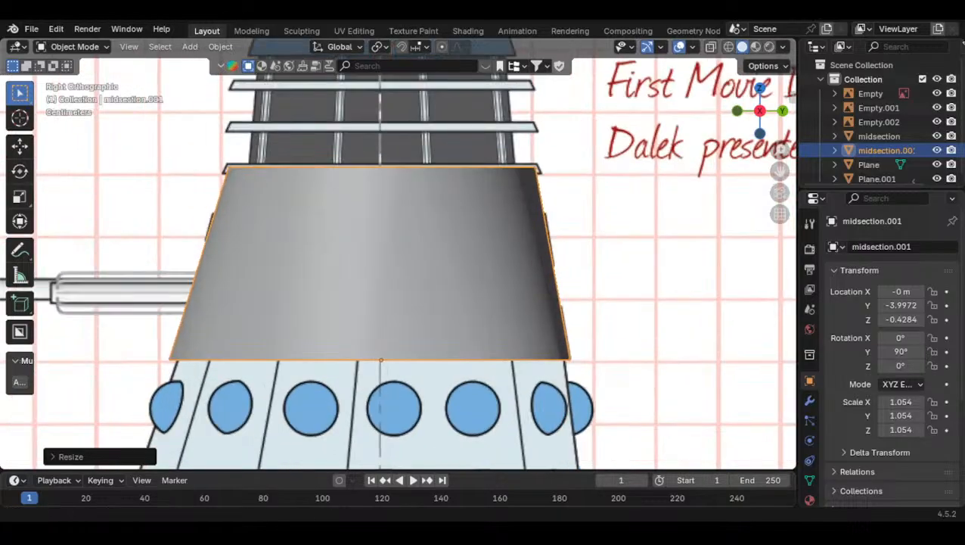
Hide the original midsection and rename its duplicate as midrings
{"action": "left_click", "coordinate": [937, 136]}
{"action": "left_click", "coordinate": [878, 164]}
{"action": "double_click", "coordinate": [886, 151]}
{"action": "type", "text": "midrings"}
{"action": "key", "text": "Return"}
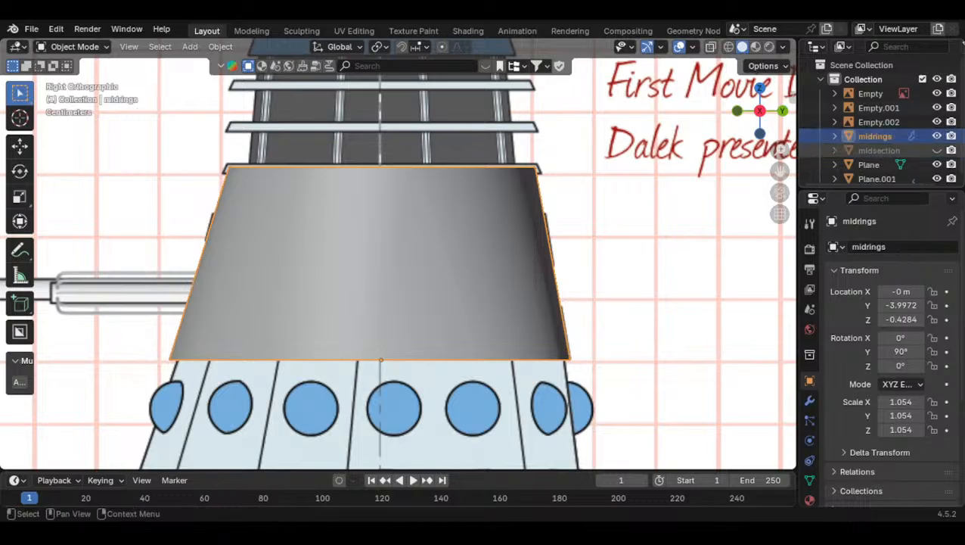
Edit the midrings mesh, adjust the top edge loop's size and lower it about 0.08 m along Z to the upper band
{"action": "middle_click_drag", "start_coordinate": [522, 239], "coordinate": [548, 255], "text": "shift"}
{"action": "scroll", "coordinate": [544, 252], "scroll_direction": "up", "scroll_amount": 1}
{"action": "key", "text": "Tab"}
{"action": "left_click", "coordinate": [416, 168], "text": "alt"}
{"action": "key", "text": "s"}
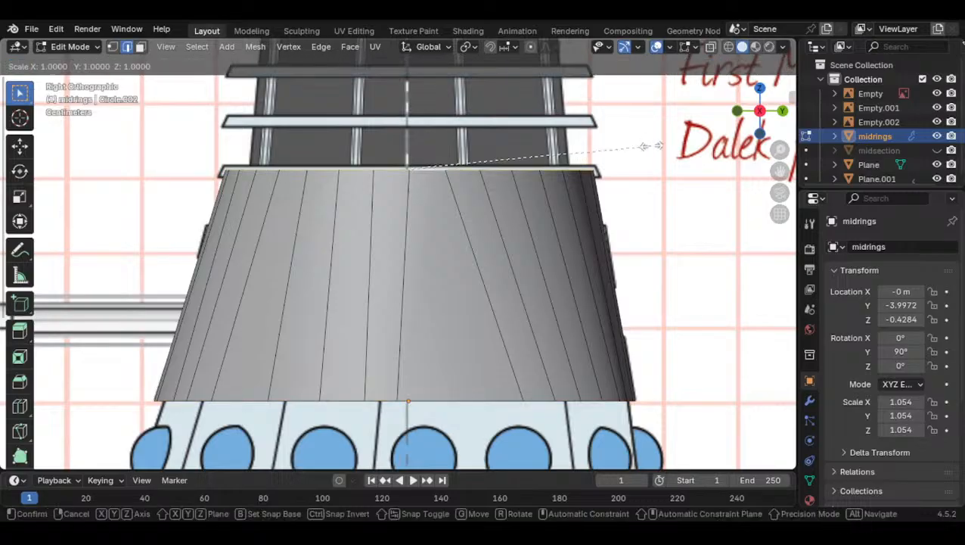
{"action": "left_click", "coordinate": [704, 127]}
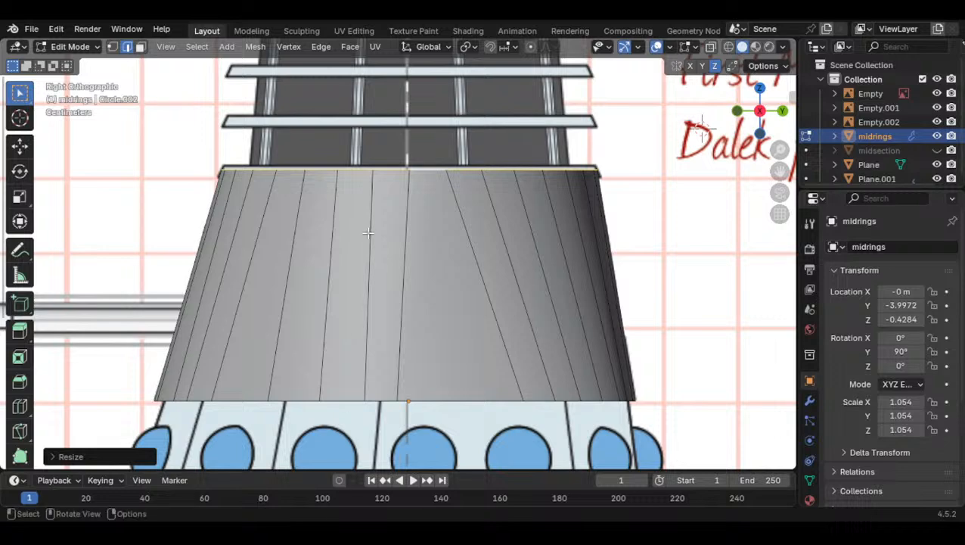
{"action": "scroll", "coordinate": [367, 236], "scroll_direction": "down", "scroll_amount": 2}
{"action": "key", "text": "g"}
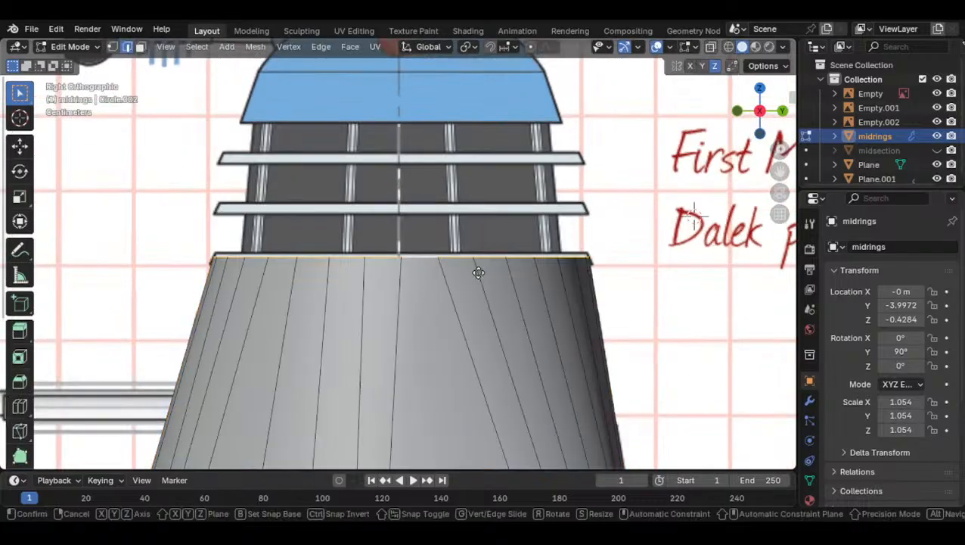
{"action": "key", "text": "z"}
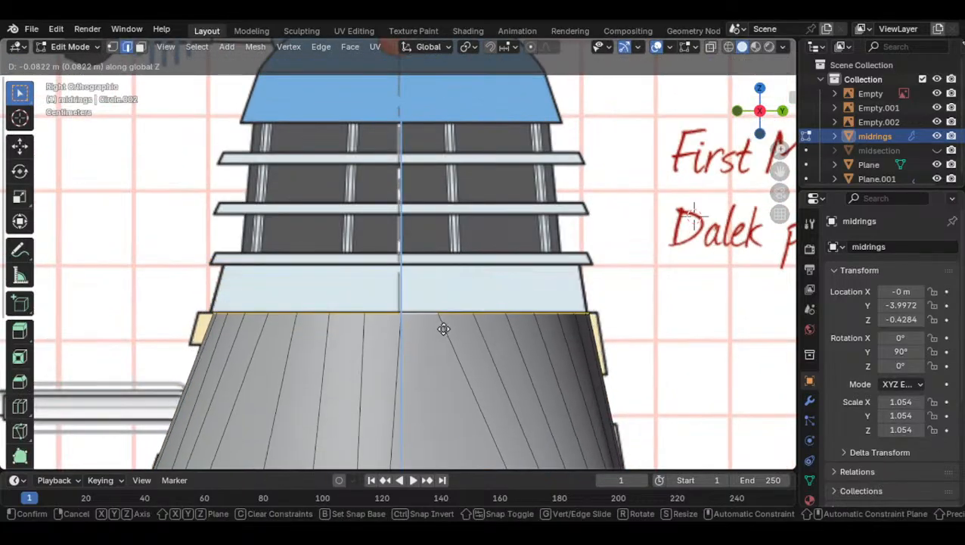
{"action": "left_click", "coordinate": [442, 323]}
Scale the midrings' top edge loop up by about 1.04 and shift it slightly along Y to match the upper band
{"action": "middle_click_drag", "start_coordinate": [434, 280], "coordinate": [385, 181], "text": "shift"}
{"action": "key", "text": "s"}
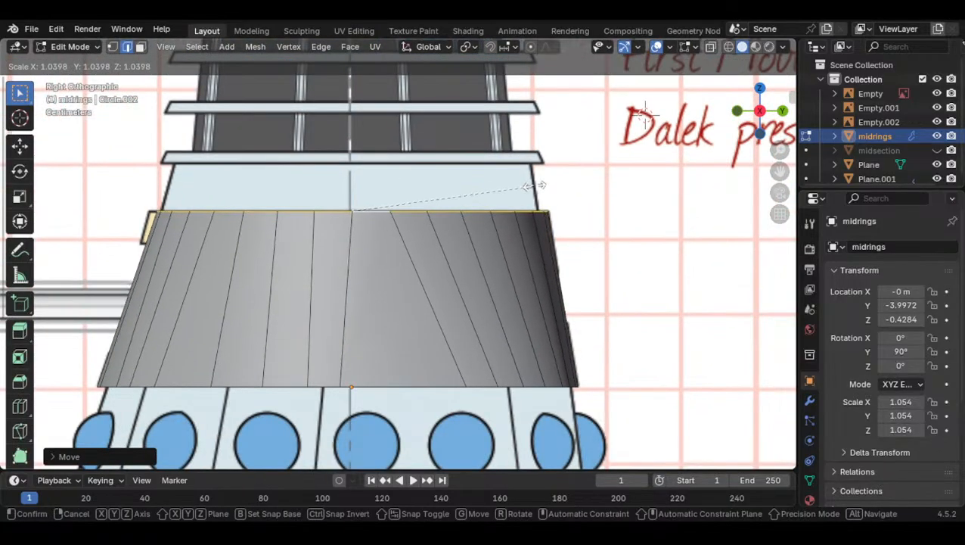
{"action": "left_click", "coordinate": [552, 183]}
{"action": "key", "text": "g"}
{"action": "key", "text": "y"}
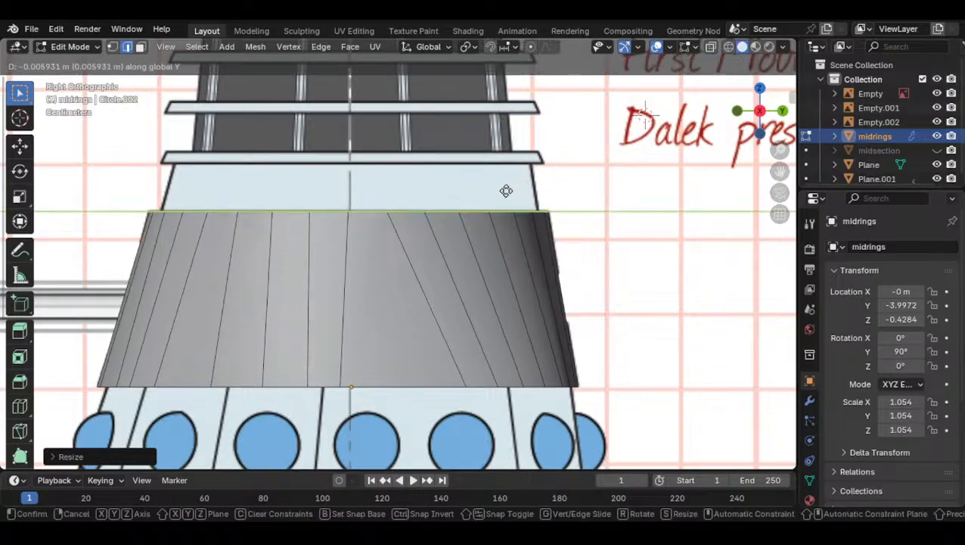
{"action": "left_click", "coordinate": [510, 189]}
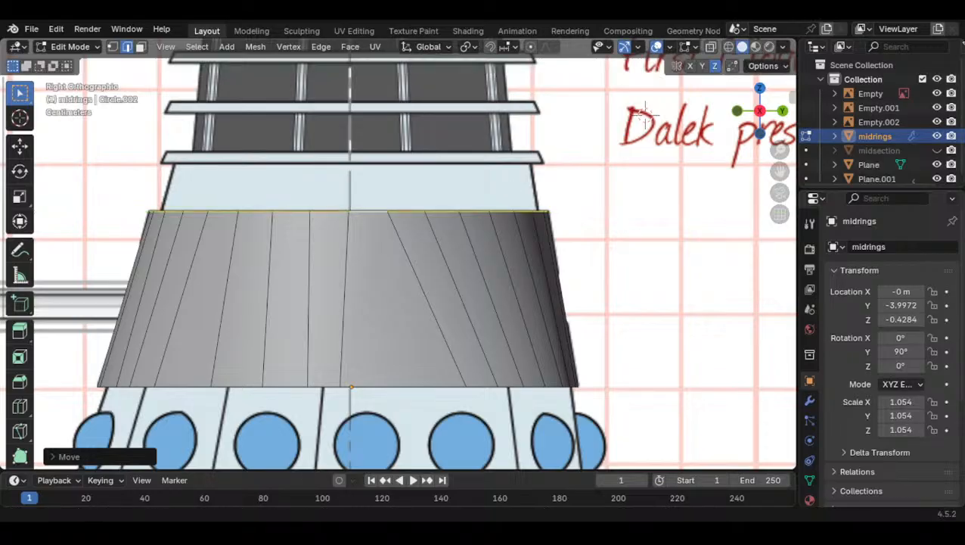
Adjust the height of the midrings' bottom edge loop along Z and return to Object Mode
{"action": "left_click", "coordinate": [380, 382], "text": "alt"}
{"action": "key", "text": "g"}
{"action": "key", "text": "z"}
{"action": "left_click", "coordinate": [374, 409]}
{"action": "key", "text": "Tab"}
Move the midrings along Y from the blue Dalek's sheet onto the side view of the yellow and grey Dalek
{"action": "scroll", "coordinate": [454, 338], "scroll_direction": "down", "scroll_amount": 7}
{"action": "scroll", "coordinate": [455, 338], "scroll_direction": "down", "scroll_amount": 6}
{"action": "left_click", "coordinate": [446, 301]}
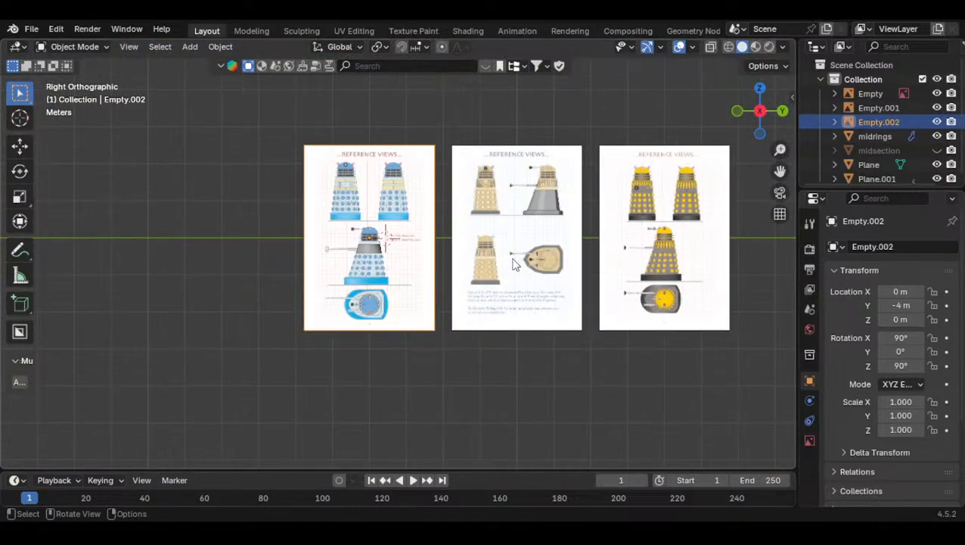
{"action": "key", "text": "shift+a"}
{"action": "left_click", "coordinate": [727, 155]}
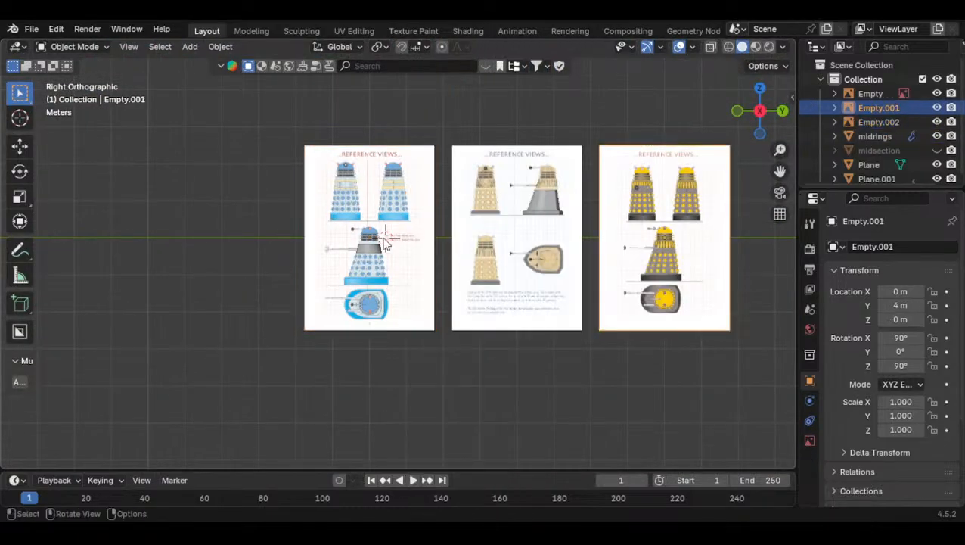
{"action": "left_click", "coordinate": [378, 242]}
{"action": "left_click", "coordinate": [378, 245]}
{"action": "scroll", "coordinate": [402, 255], "scroll_direction": "up", "scroll_amount": 4}
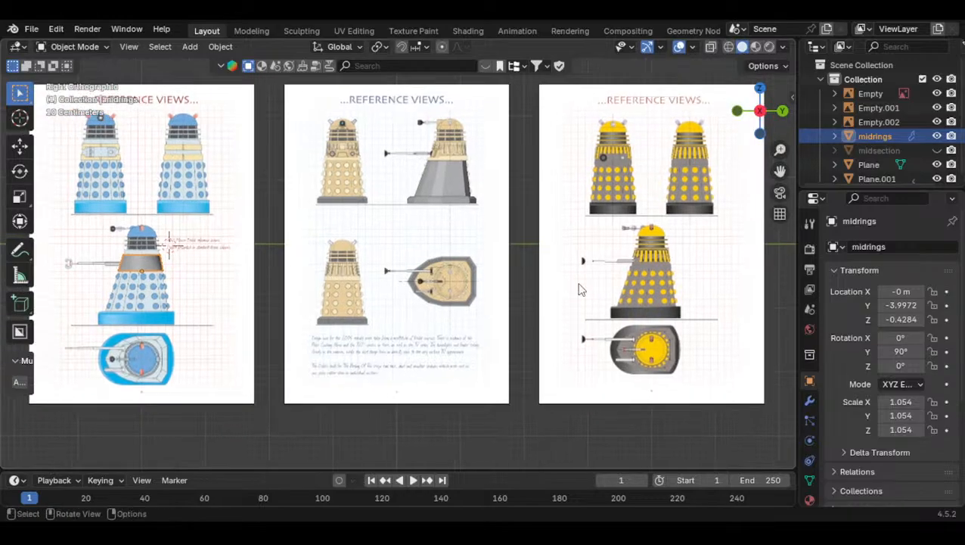
{"action": "key", "text": "g"}
{"action": "key", "text": "y"}
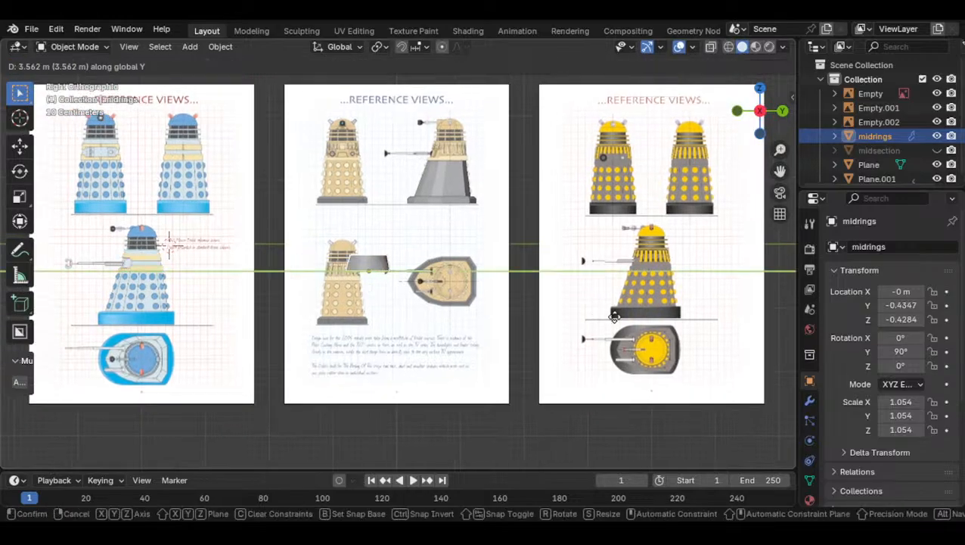
{"action": "left_click", "coordinate": [95, 352]}
{"action": "middle_click_drag", "start_coordinate": [258, 346], "coordinate": [2, 345], "text": "shift"}
{"action": "scroll", "coordinate": [214, 328], "scroll_direction": "up", "scroll_amount": 12}
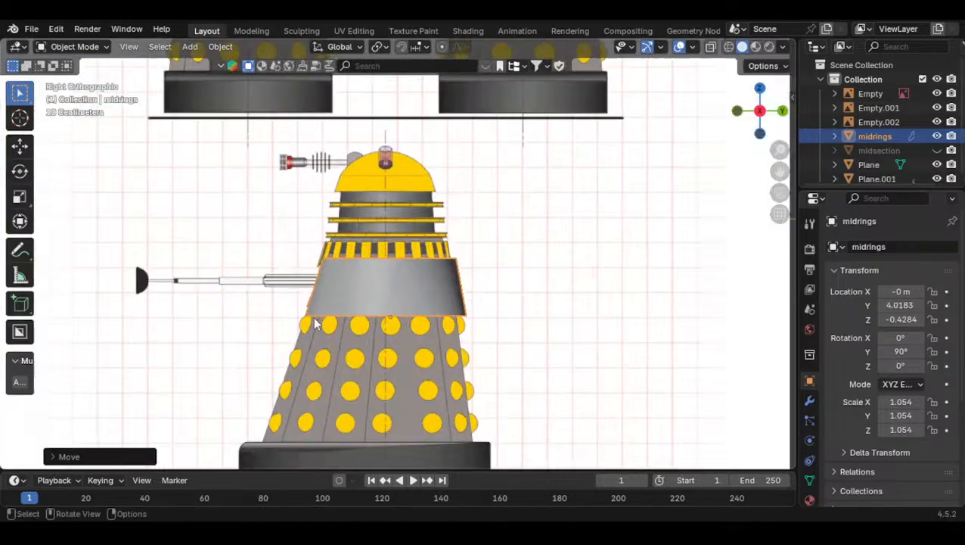
Turn on X-ray and move the midrings so their lower edge sits on top of the yellow Dalek's skirt
{"action": "middle_click_drag", "start_coordinate": [243, 315], "coordinate": [292, 309], "text": "shift"}
{"action": "scroll", "coordinate": [241, 341], "scroll_direction": "up", "scroll_amount": 2}
{"action": "key", "text": "g"}
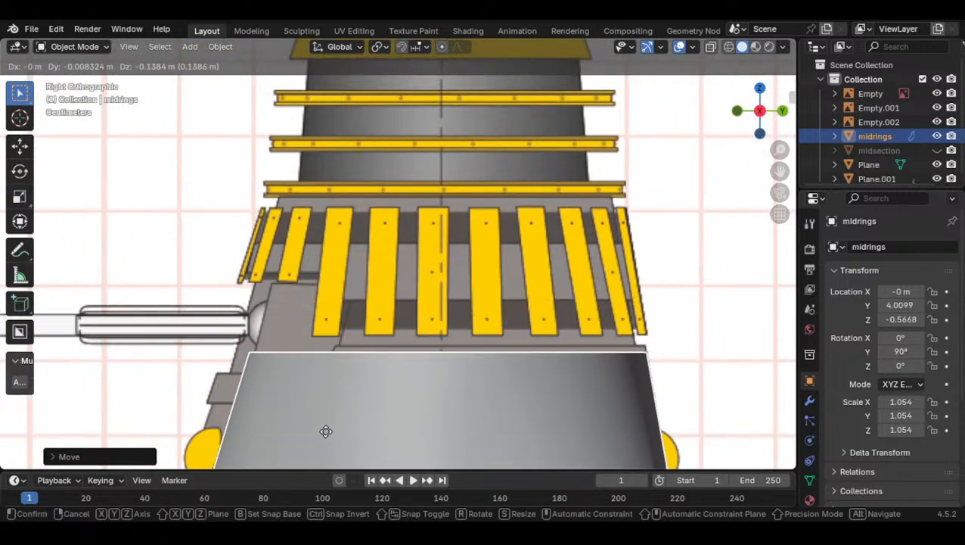
{"action": "left_click", "coordinate": [305, 395]}
{"action": "scroll", "coordinate": [360, 380], "scroll_direction": "down", "scroll_amount": 2}
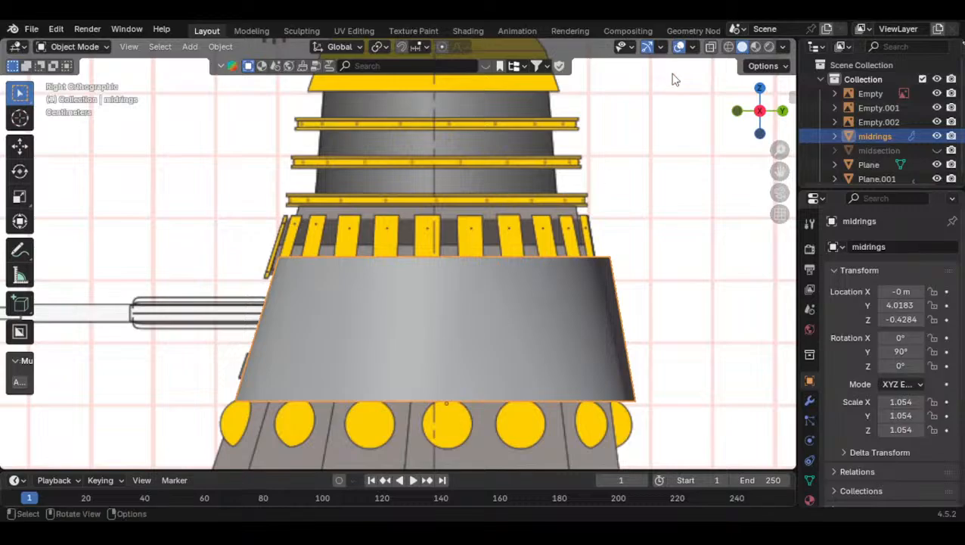
{"action": "scroll", "coordinate": [462, 292], "scroll_direction": "up", "scroll_amount": 2}
{"action": "scroll", "coordinate": [460, 290], "scroll_direction": "up", "scroll_amount": 2}
{"action": "key", "text": "g"}
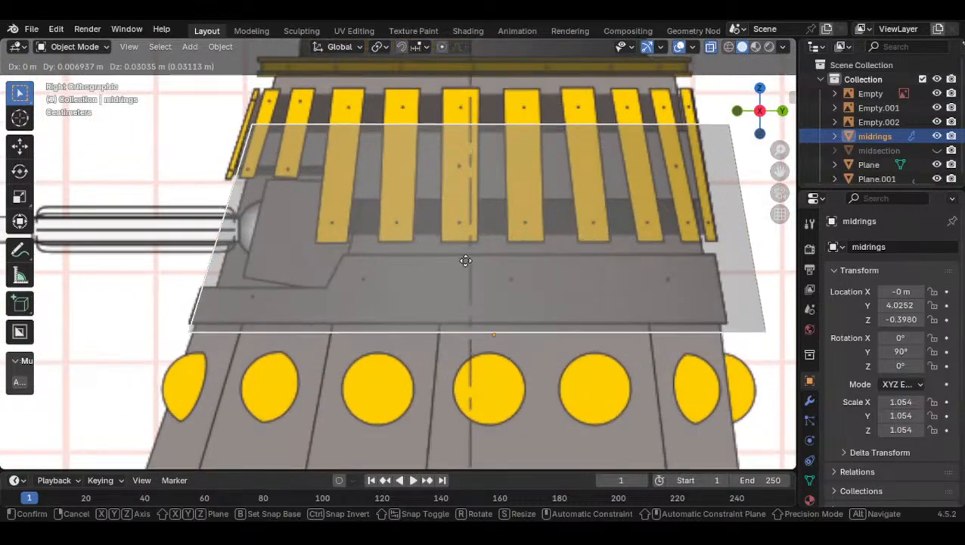
{"action": "left_click", "coordinate": [463, 239]}
Try to scale the midrings along the Y axis to match the width of the yellow Dalek's shoulders
{"action": "key", "text": "s"}
{"action": "key", "text": "y"}
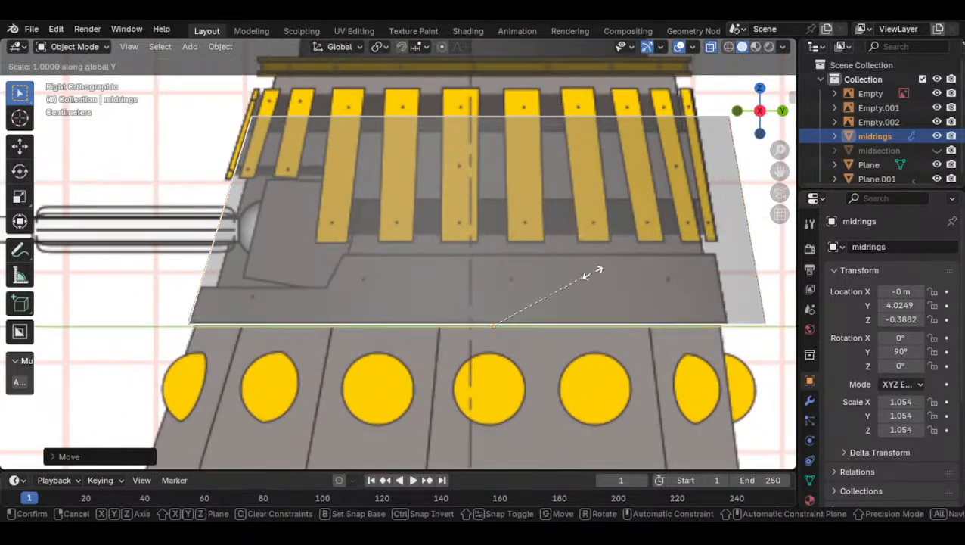
{"action": "left_click", "coordinate": [580, 279]}
{"action": "key", "text": "ctrl+z"}
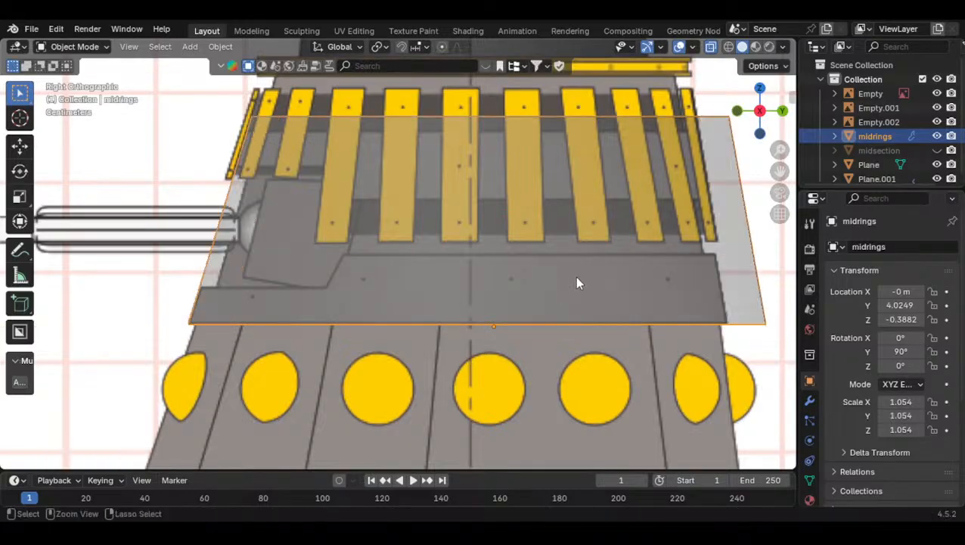
Scale the midrings down and move them along Y so their base matches the width of the yellow Dalek's shoulder section
{"action": "key", "text": "s"}
{"action": "left_click", "coordinate": [763, 222]}
{"action": "key", "text": "g"}
{"action": "key", "text": "y"}
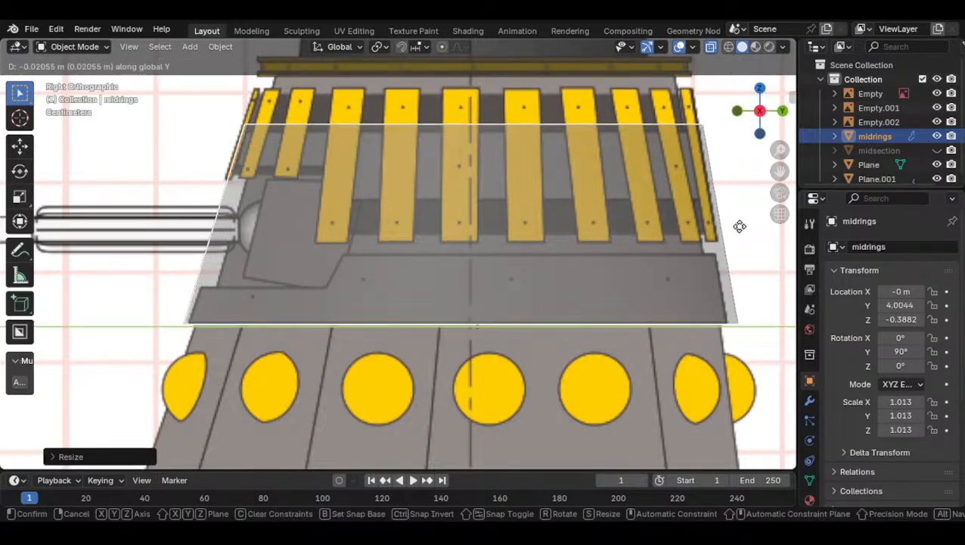
{"action": "left_click", "coordinate": [717, 236]}
{"action": "key", "text": "s"}
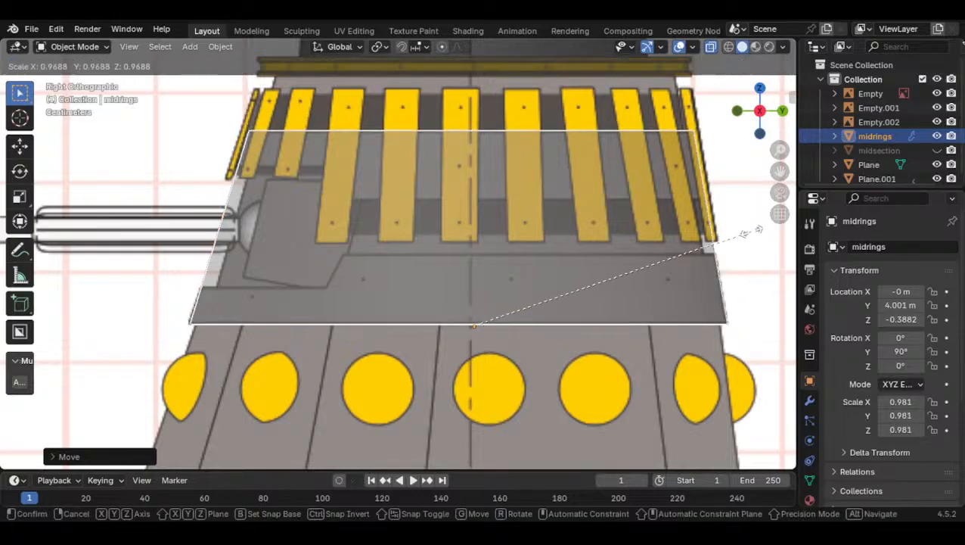
{"action": "left_click", "coordinate": [751, 230]}
Move the midrings' upper edge loop along Z and scale it to follow the outline of the vertical slats
{"action": "middle_click_drag", "start_coordinate": [652, 259], "coordinate": [633, 324], "text": "shift"}
{"action": "key", "text": "Tab"}
{"action": "left_click", "coordinate": [377, 196], "text": "alt"}
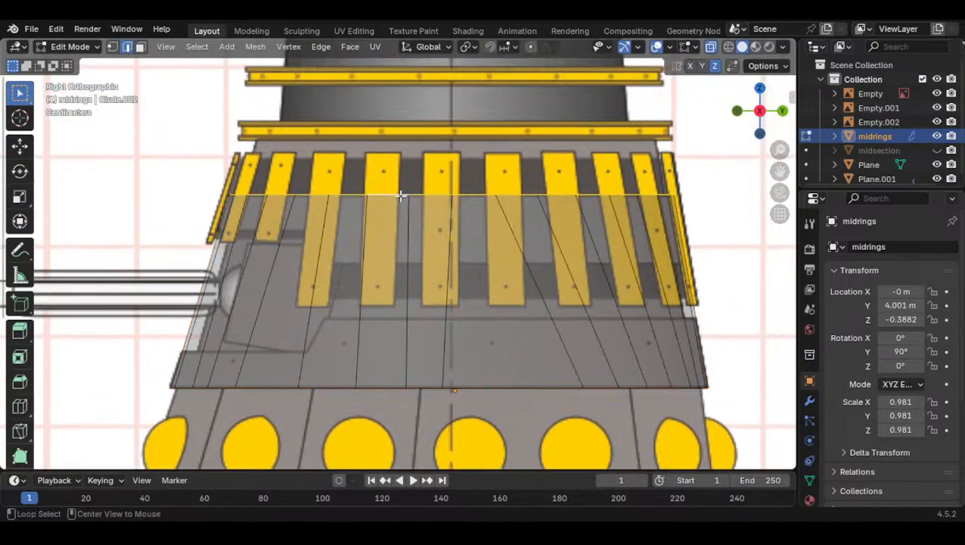
{"action": "key", "text": "g"}
{"action": "key", "text": "z"}
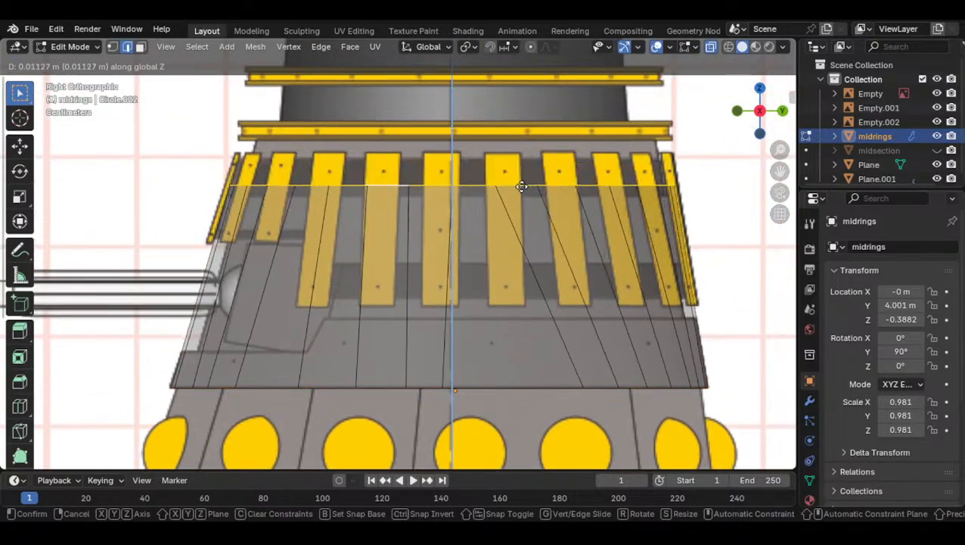
{"action": "left_click", "coordinate": [513, 198]}
{"action": "key", "text": "s"}
{"action": "left_click", "coordinate": [560, 187]}
Refine the height and width of the midrings' upper edge loop against the reference and return to Object Mode
{"action": "key", "text": "g"}
{"action": "key", "text": "z"}
{"action": "left_click", "coordinate": [560, 176]}
{"action": "key", "text": "s"}
{"action": "left_click", "coordinate": [622, 198]}
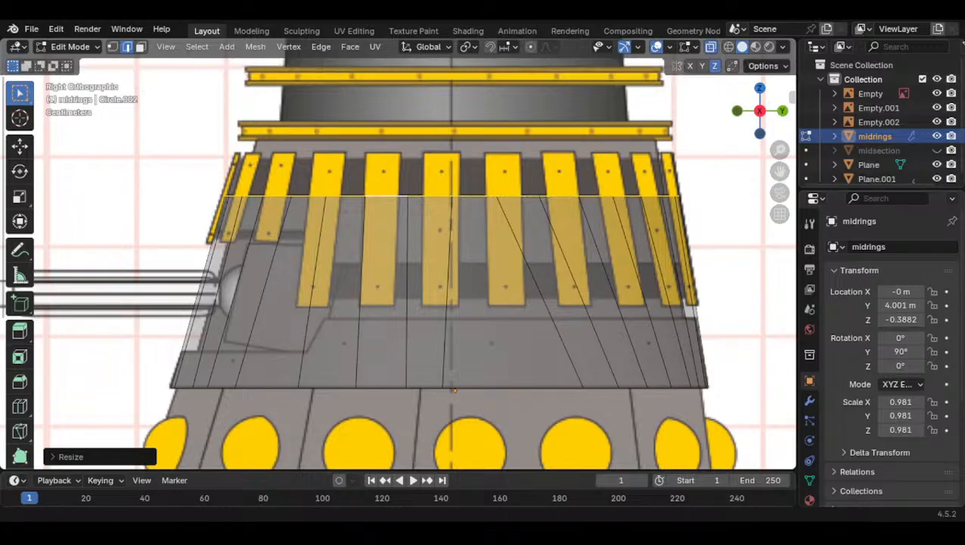
{"action": "middle_click_drag", "start_coordinate": [426, 306], "coordinate": [392, 317], "text": "shift"}
{"action": "key", "text": "Tab"}
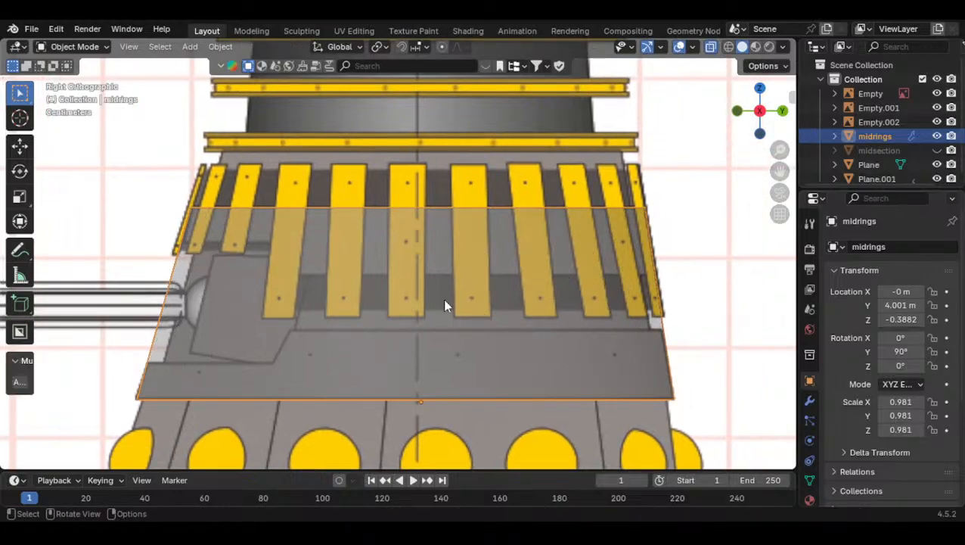
Duplicate the midrings in place and raise the copy along Z to near the tops of the yellow slats
{"action": "key", "text": "shift+d"}
{"action": "right_click", "coordinate": [445, 300]}
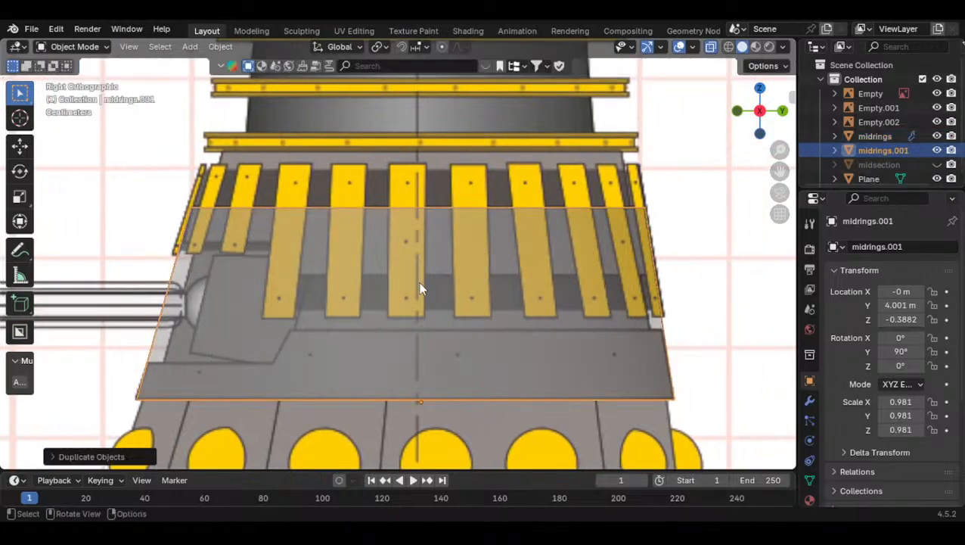
{"action": "key", "text": "g"}
{"action": "key", "text": "z"}
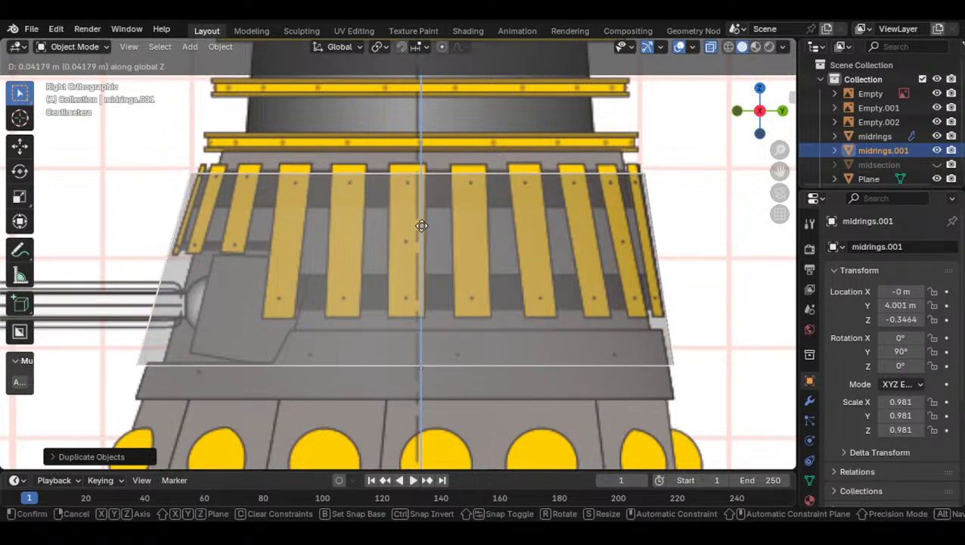
{"action": "left_click", "coordinate": [420, 204]}
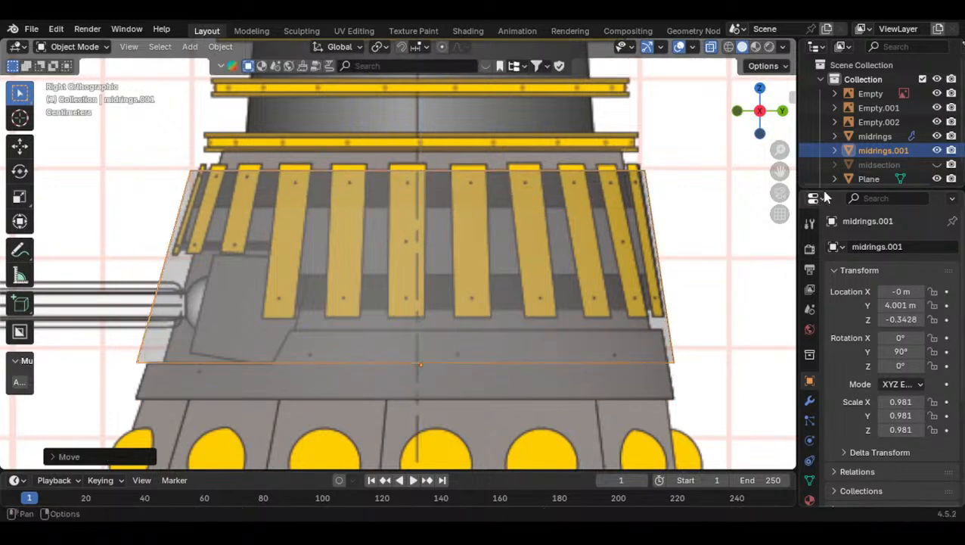
Rename the duplicated midrings object as Mesh
{"action": "double_click", "coordinate": [885, 149]}
{"action": "scroll", "coordinate": [881, 149], "scroll_direction": "down", "scroll_amount": 1}
{"action": "type", "text": "Mesh"}
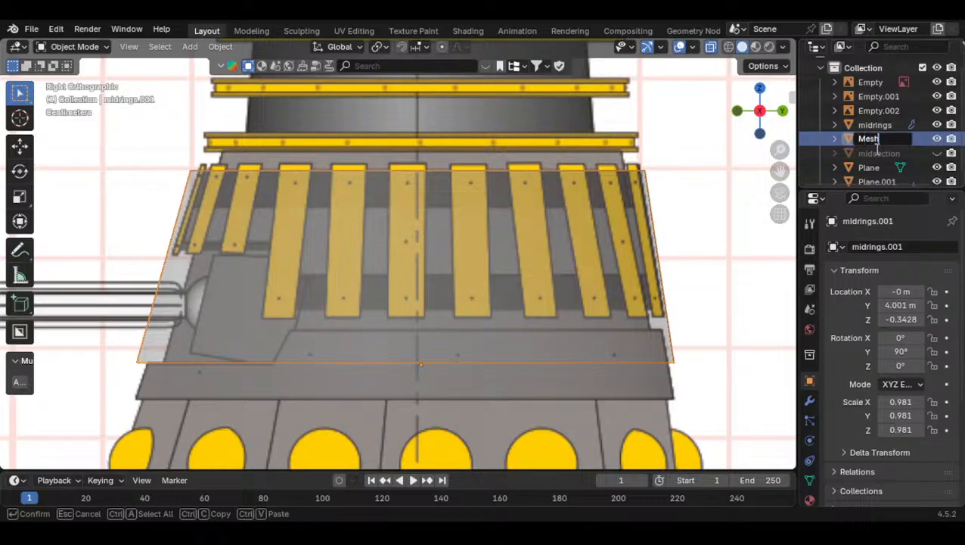
{"action": "key", "text": "Return"}
Raise the bottom edge loop of Mesh along Z to near the slats' lower ends and scale it in to the slat outline
{"action": "key", "text": "Tab"}
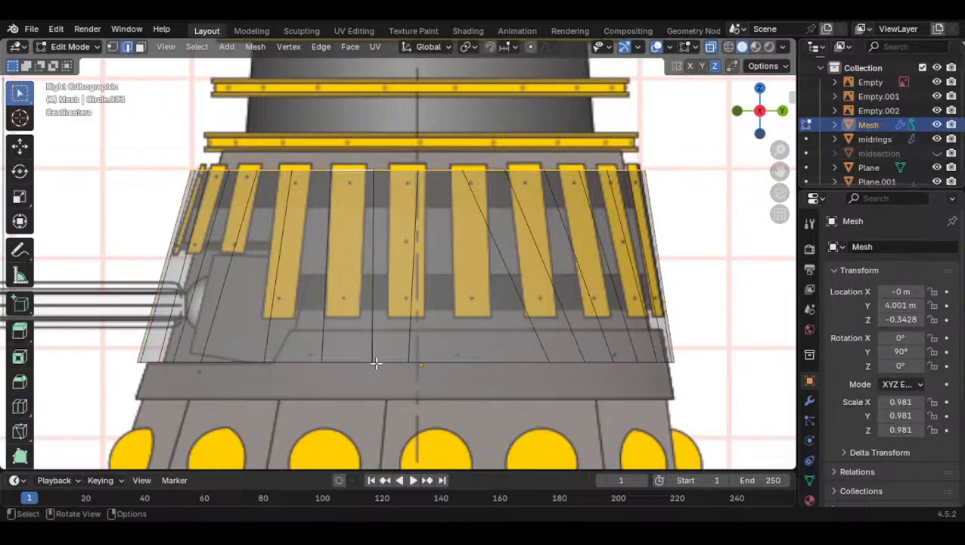
{"action": "left_click", "coordinate": [336, 362], "text": "alt"}
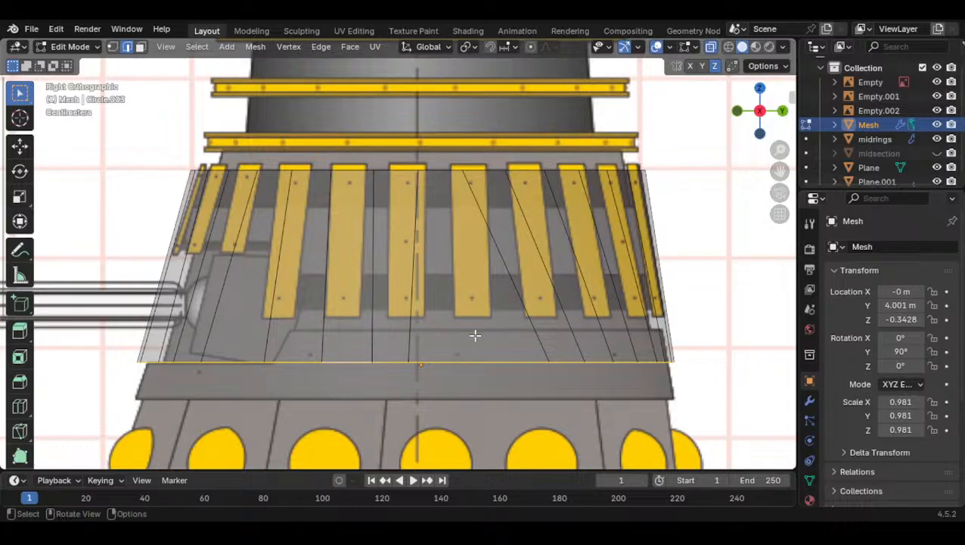
{"action": "key", "text": "g"}
{"action": "key", "text": "z"}
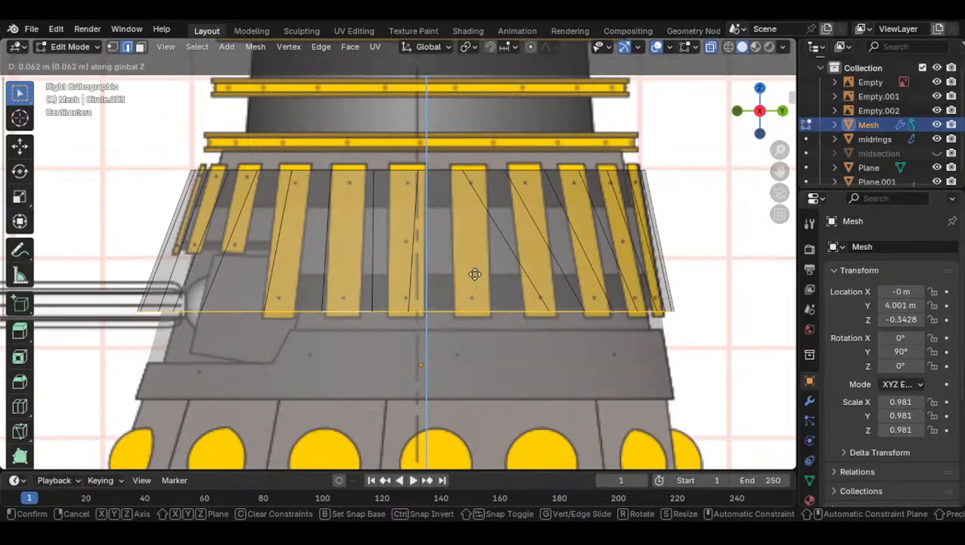
{"action": "left_click", "coordinate": [474, 271]}
{"action": "scroll", "coordinate": [688, 276], "scroll_direction": "up", "scroll_amount": 5}
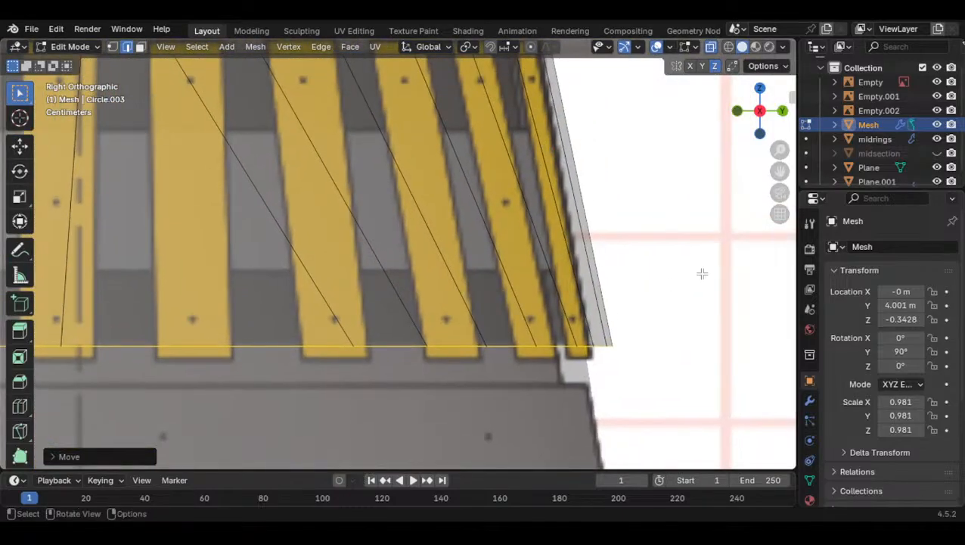
{"action": "key", "text": "s"}
{"action": "left_click", "coordinate": [627, 274]}
{"action": "scroll", "coordinate": [630, 265], "scroll_direction": "down", "scroll_amount": 3}
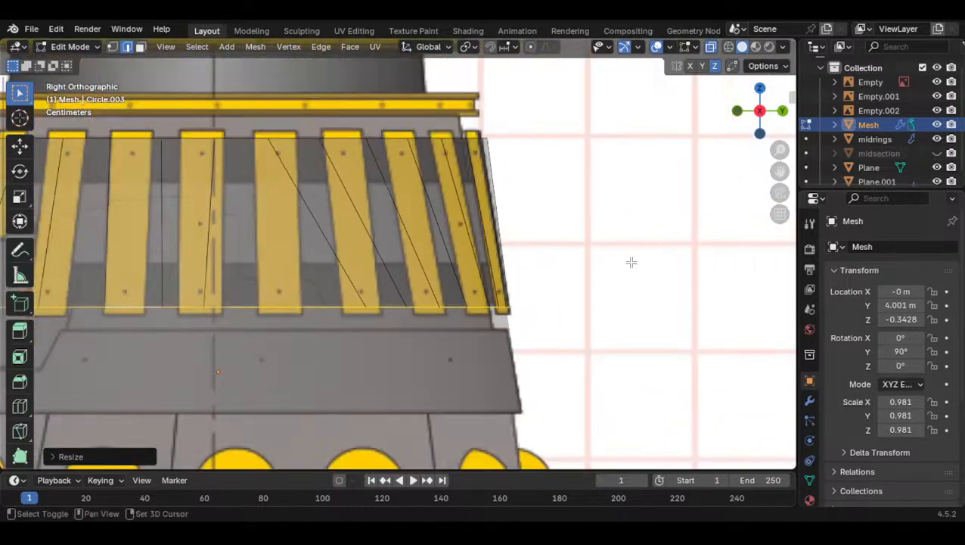
Scale the upper edge loop of Mesh inward to match the slat outline at the rear of the Dalek
{"action": "middle_click_drag", "start_coordinate": [631, 261], "coordinate": [631, 304], "text": "shift"}
{"action": "scroll", "coordinate": [370, 138], "scroll_direction": "up", "scroll_amount": 1}
{"action": "left_click", "coordinate": [377, 162], "text": "alt"}
{"action": "mouse_move", "coordinate": [377, 162]}
{"action": "middle_mouse_down", "text": "shift"}
{"action": "mouse_move", "coordinate": [470, 199]}
{"action": "mouse_move", "coordinate": [599, 231]}
{"action": "mouse_move", "coordinate": [627, 228]}
{"action": "middle_mouse_up", "text": "shift"}
{"action": "key", "text": "s"}
{"action": "left_click", "coordinate": [532, 203]}
Scale the bottom and upper edge loops of Mesh to fit the slats on the gun side of the reference
{"action": "middle_click_drag", "start_coordinate": [390, 243], "coordinate": [558, 233], "text": "shift"}
{"action": "left_click", "coordinate": [261, 395], "text": "alt"}
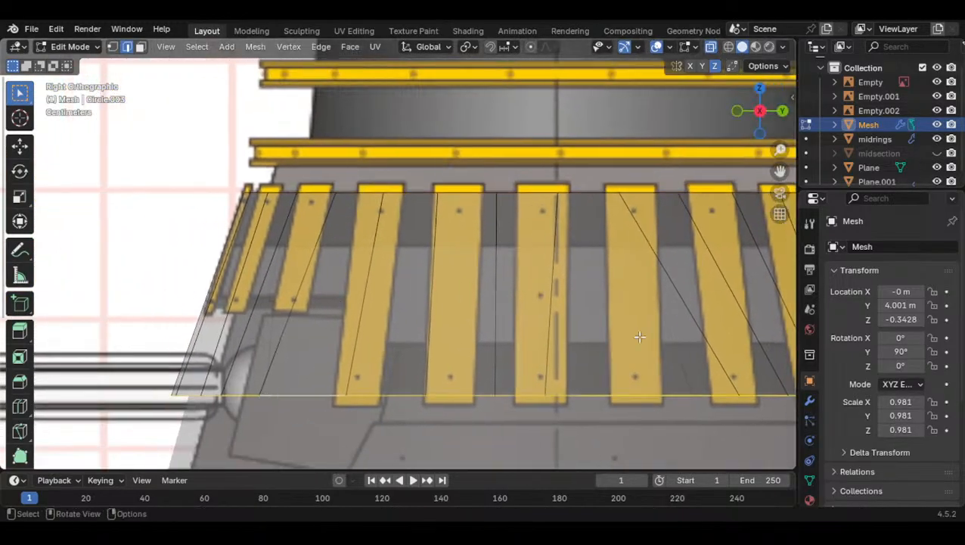
{"action": "key", "text": "s"}
{"action": "left_click", "coordinate": [617, 339]}
{"action": "left_click", "coordinate": [439, 192], "text": "alt"}
{"action": "key", "text": "s"}
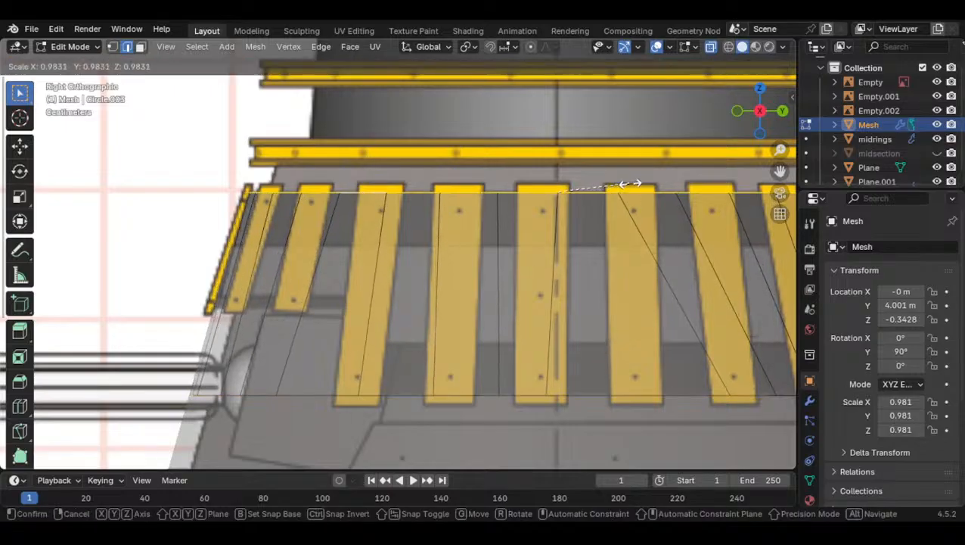
{"action": "left_click", "coordinate": [562, 277]}
Shift the bottom edge loop of Mesh along Y toward the rear slats' lower ends and return to Object Mode
{"action": "scroll", "coordinate": [503, 390], "scroll_direction": "down", "scroll_amount": 3}
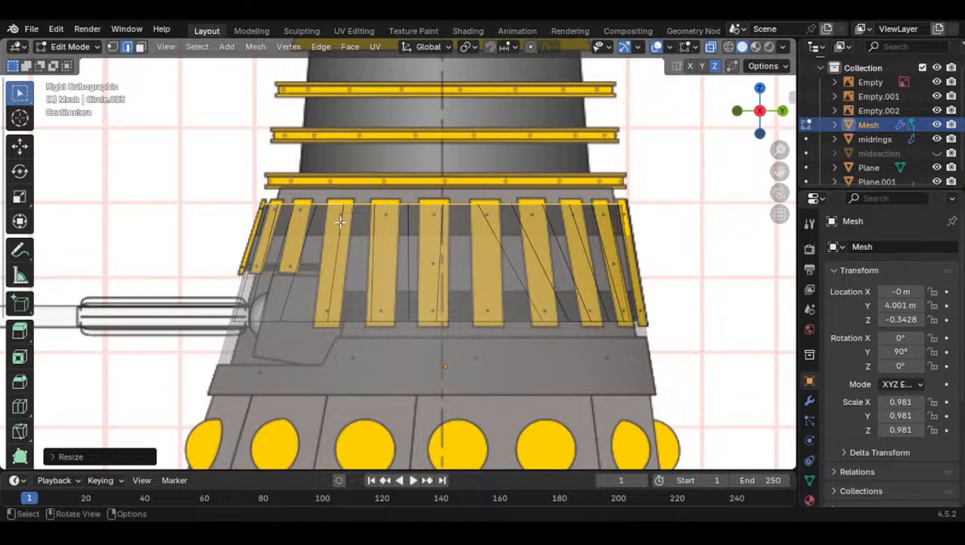
{"action": "scroll", "coordinate": [579, 248], "scroll_direction": "up", "scroll_amount": 3}
{"action": "scroll", "coordinate": [574, 149], "scroll_direction": "down", "scroll_amount": 3}
{"action": "middle_click_drag", "start_coordinate": [625, 249], "coordinate": [515, 216], "text": "shift"}
{"action": "scroll", "coordinate": [544, 231], "scroll_direction": "up", "scroll_amount": 5}
{"action": "middle_click_drag", "start_coordinate": [592, 246], "coordinate": [519, 292], "text": "shift"}
{"action": "scroll", "coordinate": [519, 293], "scroll_direction": "up", "scroll_amount": 1}
{"action": "left_click", "coordinate": [621, 398], "text": "alt"}
{"action": "middle_click_drag", "start_coordinate": [691, 348], "coordinate": [580, 345], "text": "shift"}
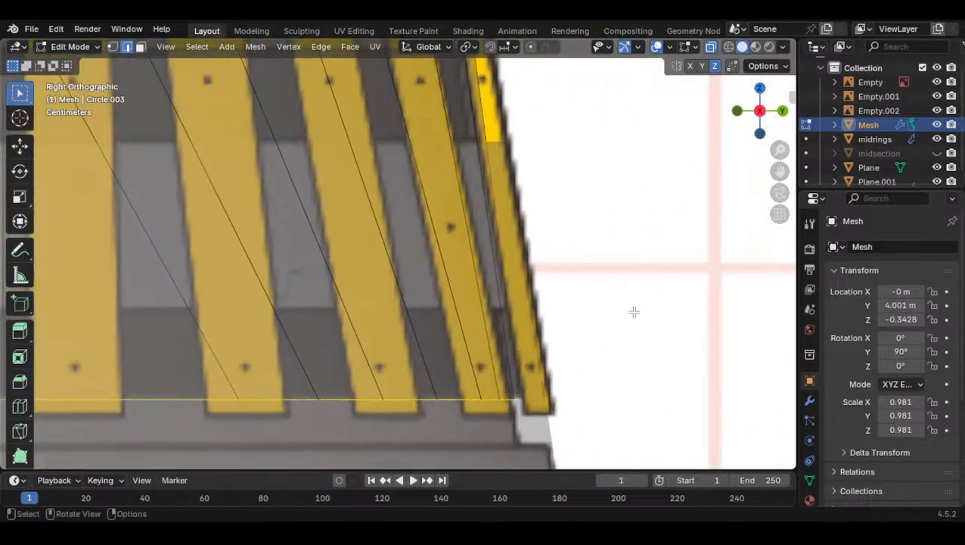
{"action": "key", "text": "g"}
{"action": "key", "text": "y"}
{"action": "left_click", "coordinate": [656, 302]}
{"action": "middle_click_drag", "start_coordinate": [541, 278], "coordinate": [566, 335], "text": "shift"}
{"action": "key", "text": "Tab"}
Turn off X-ray and examine from several angles how Mesh sits against the midrings
{"action": "middle_click_drag", "start_coordinate": [488, 265], "coordinate": [411, 280]}
{"action": "scroll", "coordinate": [411, 279], "scroll_direction": "down", "scroll_amount": 5}
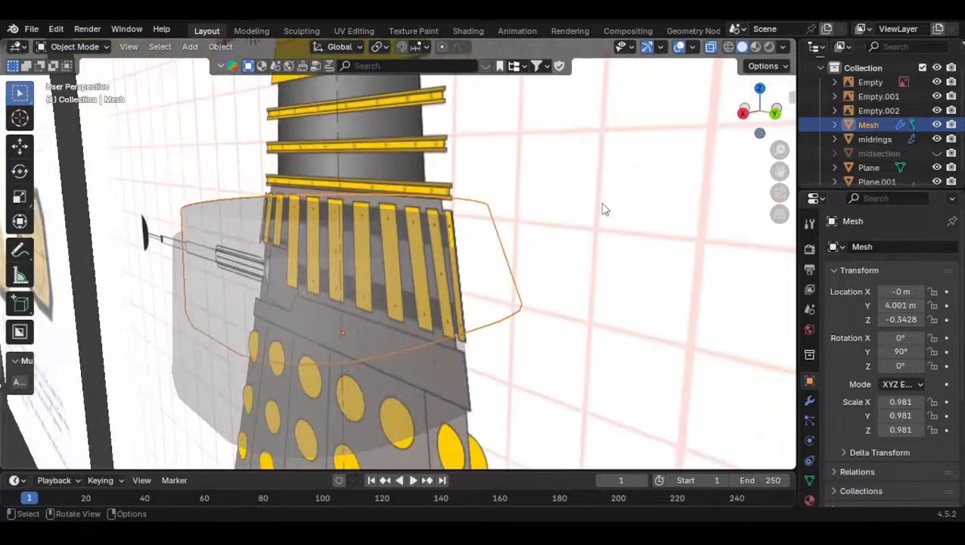
{"action": "left_click", "coordinate": [711, 47]}
{"action": "middle_click_drag", "start_coordinate": [523, 211], "coordinate": [590, 223]}
{"action": "left_click", "coordinate": [314, 424]}
{"action": "middle_click_drag", "start_coordinate": [334, 413], "coordinate": [379, 430]}
{"action": "left_click", "coordinate": [400, 322]}
{"action": "middle_click_drag", "start_coordinate": [371, 269], "coordinate": [351, 449]}
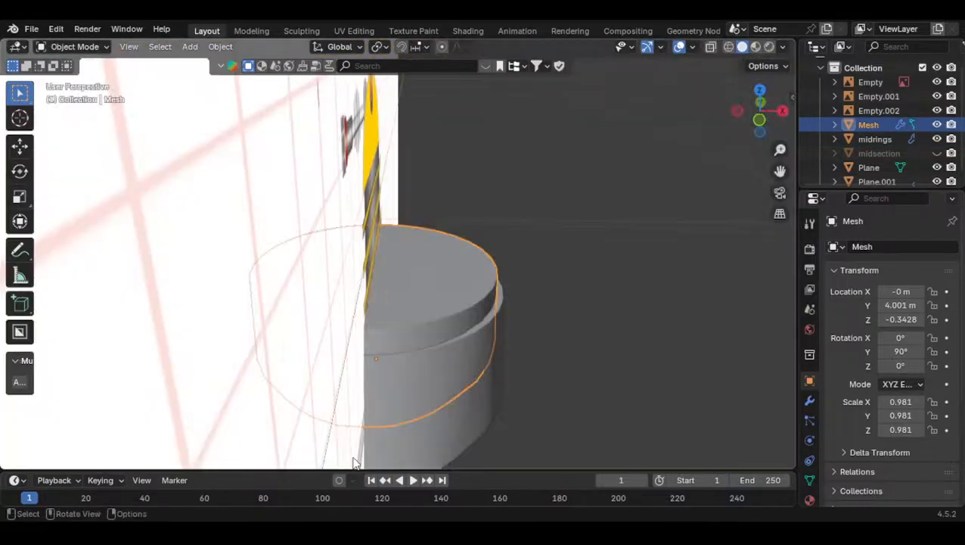
Hide Mesh in the right view and open the midrings in Edit Mode with X-ray on
{"action": "left_click", "coordinate": [782, 110]}
{"action": "key", "text": "h"}
{"action": "left_click", "coordinate": [400, 284]}
{"action": "key", "text": "Tab"}
{"action": "scroll", "coordinate": [386, 249], "scroll_direction": "up", "scroll_amount": 6}
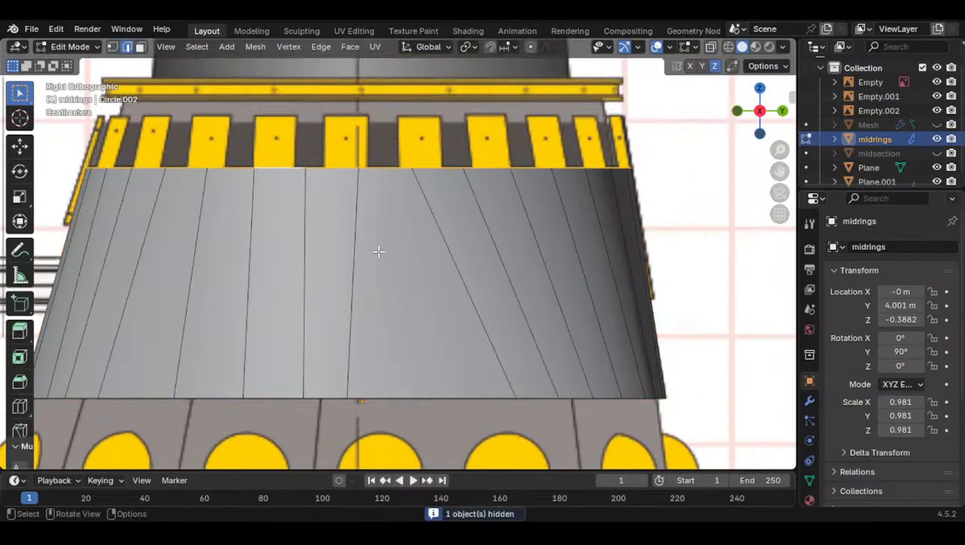
{"action": "left_click", "coordinate": [710, 47]}
Add a horizontal loop cut around the midrings just above the lower ends of the short front slats
{"action": "middle_click_drag", "start_coordinate": [212, 182], "coordinate": [341, 180], "text": "shift"}
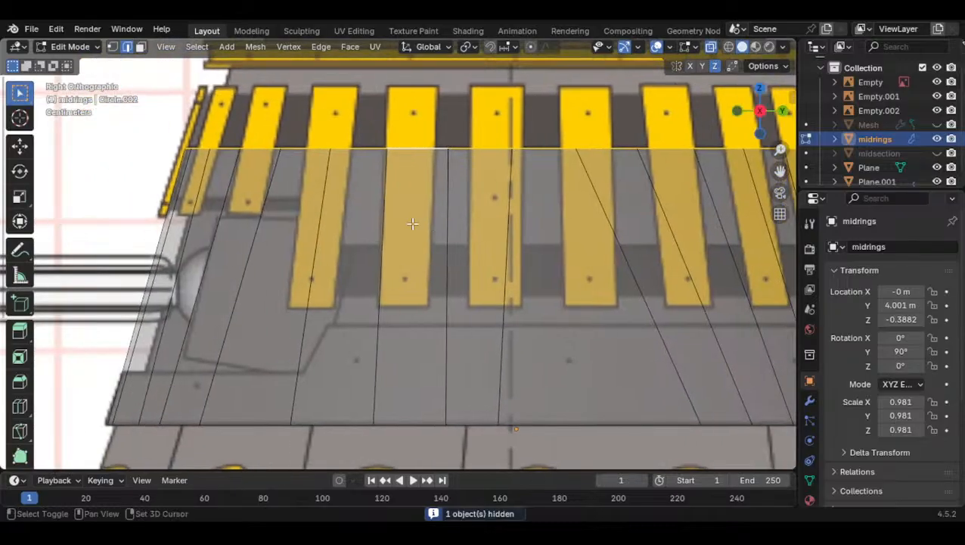
{"action": "key", "text": "ctrl+r"}
{"action": "left_click", "coordinate": [341, 178]}
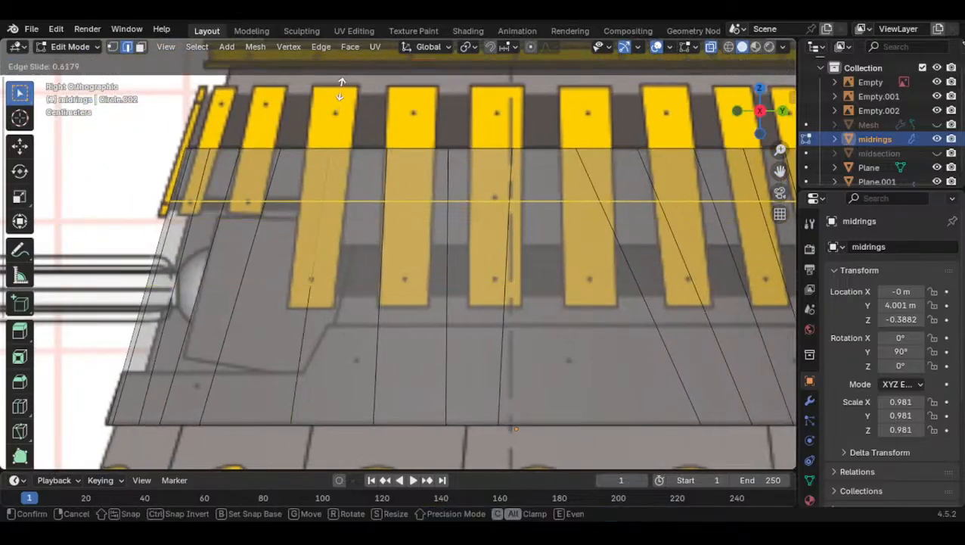
{"action": "left_click", "coordinate": [345, 62]}
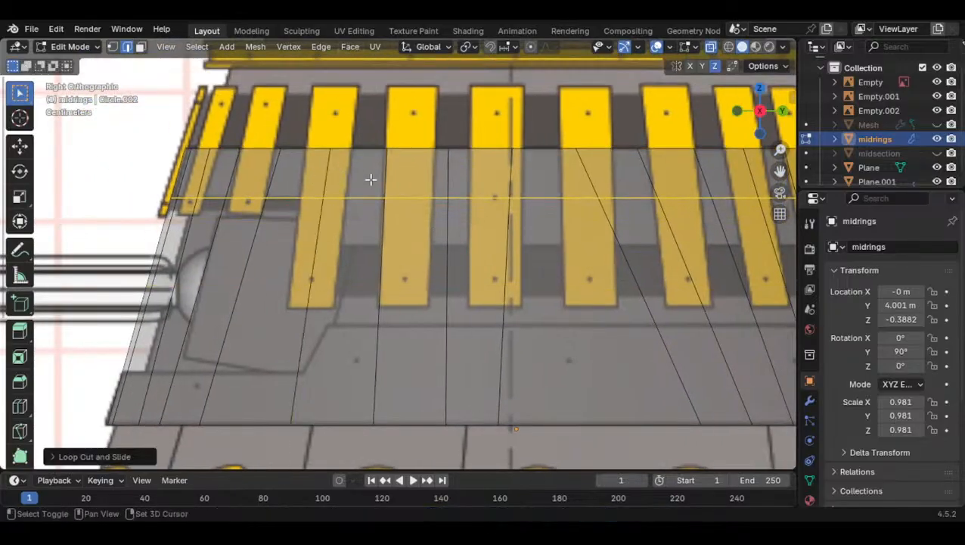
Add a second horizontal loop cut at the upper edge of the lower dark band behind the slats
{"action": "middle_click_drag", "start_coordinate": [371, 178], "coordinate": [293, 174], "text": "shift"}
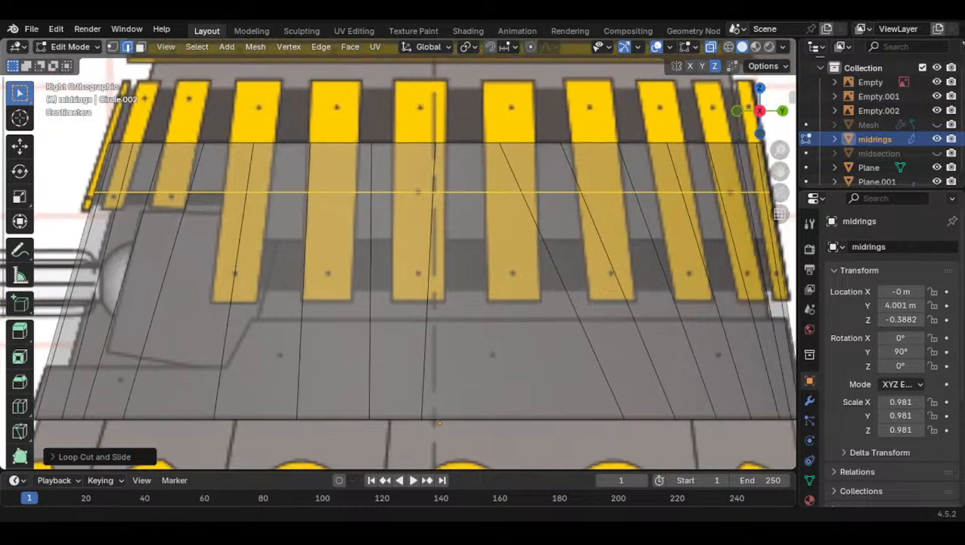
{"action": "left_click", "coordinate": [377, 231]}
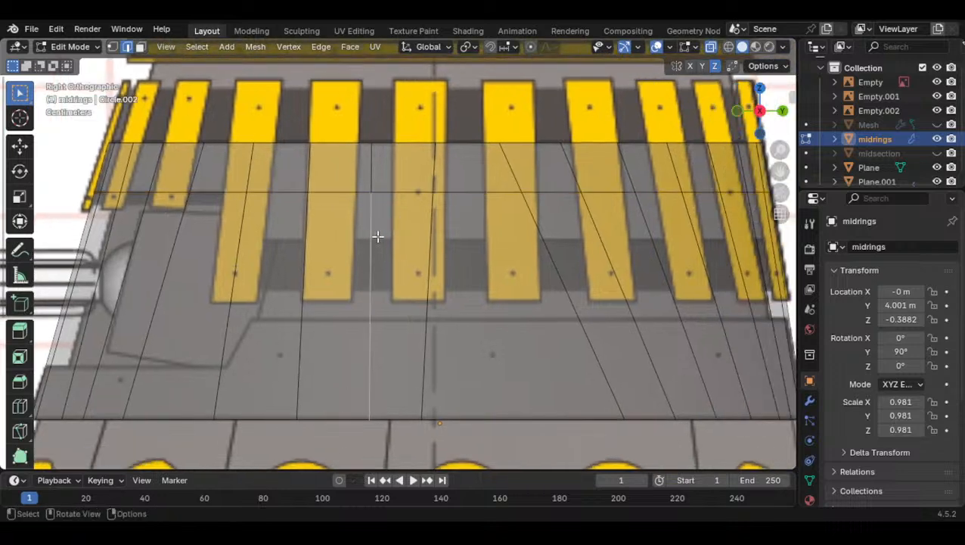
{"action": "key", "text": "ctrl+r"}
{"action": "left_click", "coordinate": [346, 232]}
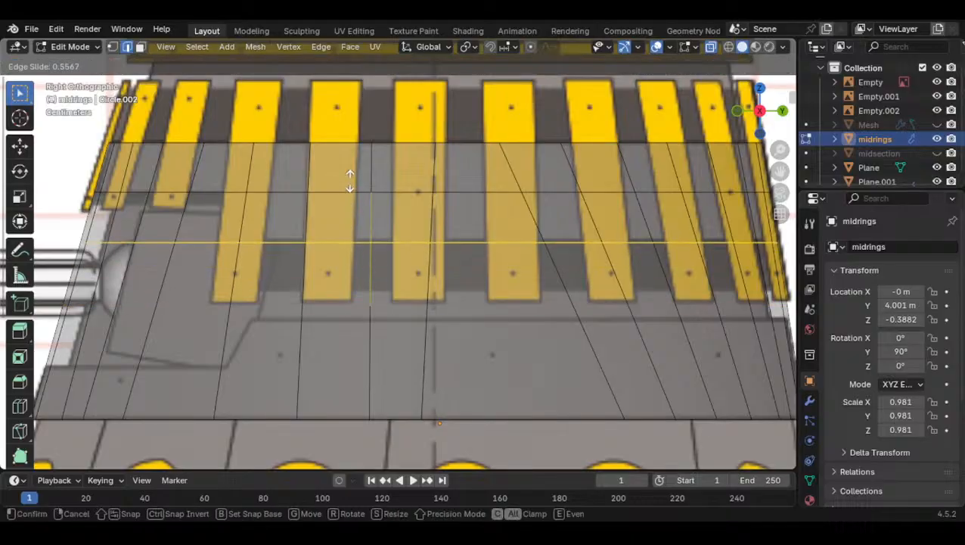
{"action": "left_click", "coordinate": [355, 145]}
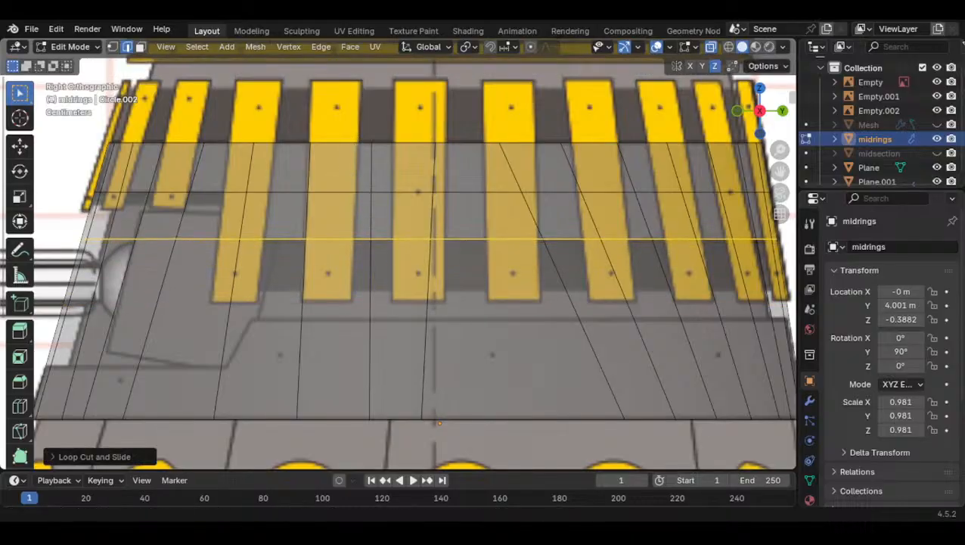
Add two more horizontal loop cuts at the collar panel's upper edge and at its lower front edge beneath the gun box
{"action": "scroll", "coordinate": [324, 349], "scroll_direction": "down", "scroll_amount": 3}
{"action": "scroll", "coordinate": [411, 331], "scroll_direction": "up", "scroll_amount": 3}
{"action": "key", "text": "g"}
{"action": "key", "text": "g"}
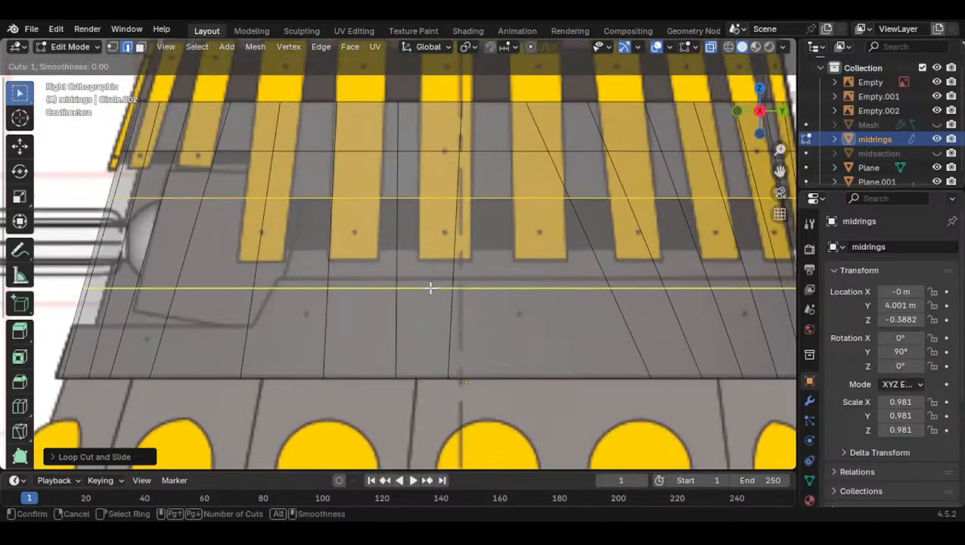
{"action": "left_click", "coordinate": [407, 303]}
{"action": "key", "text": "ctrl+r"}
{"action": "left_click", "coordinate": [388, 327]}
{"action": "left_click", "coordinate": [387, 325]}
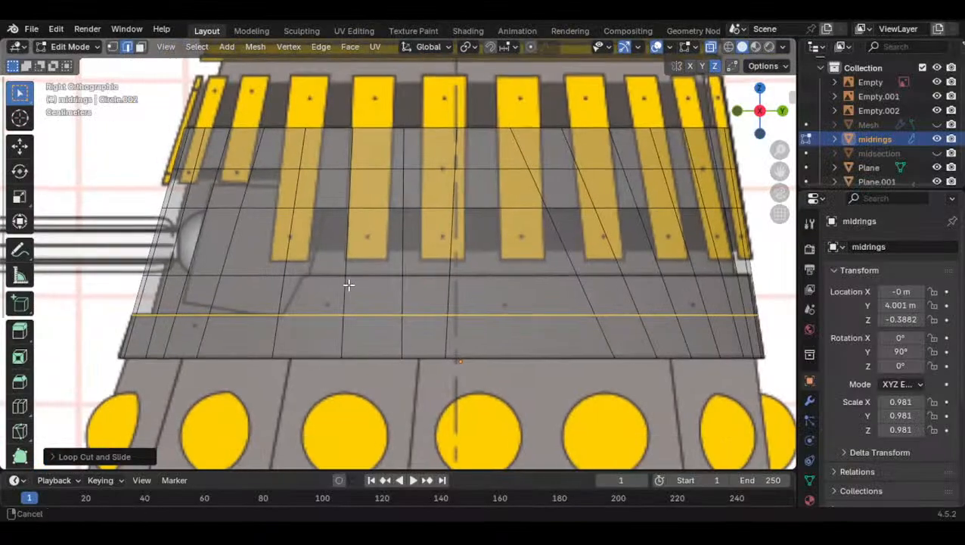
Knife a diagonal cut along the collar panel's slanted step between the two lowest added edge loops
{"action": "scroll", "coordinate": [356, 264], "scroll_direction": "up", "scroll_amount": 6}
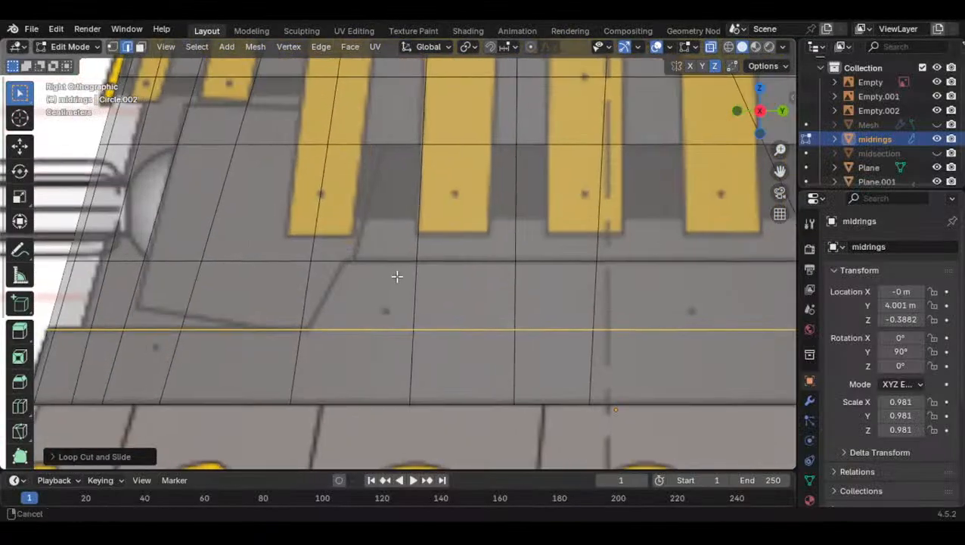
{"action": "key", "text": "k"}
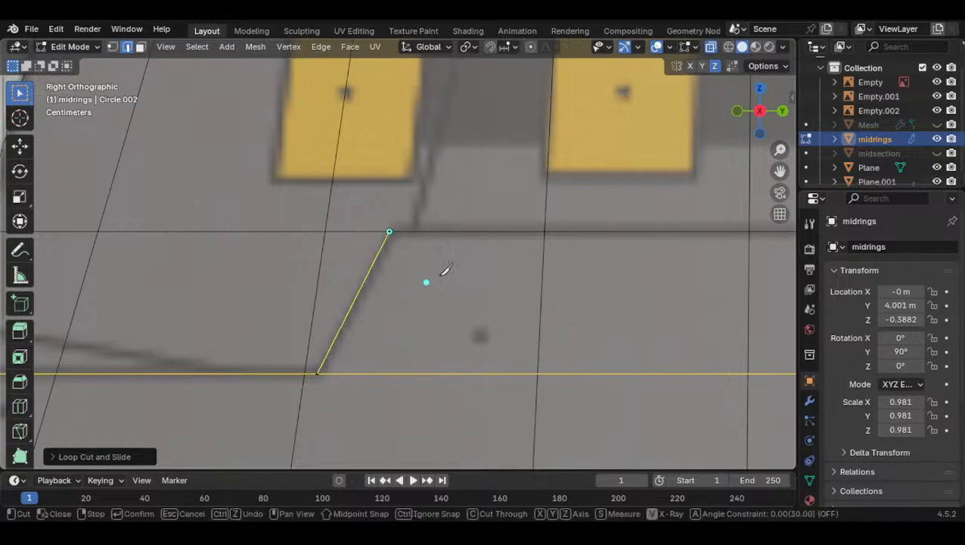
Knife-cut a diagonal edge between the two lower edge loops of midrings, following the reference's slanted step line
{"action": "key", "text": "Escape"}
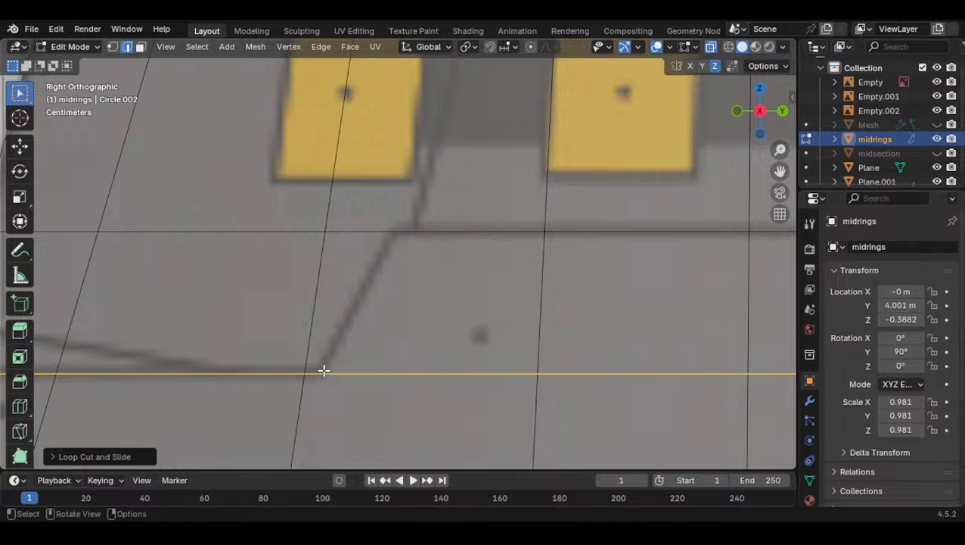
{"action": "key", "text": "k"}
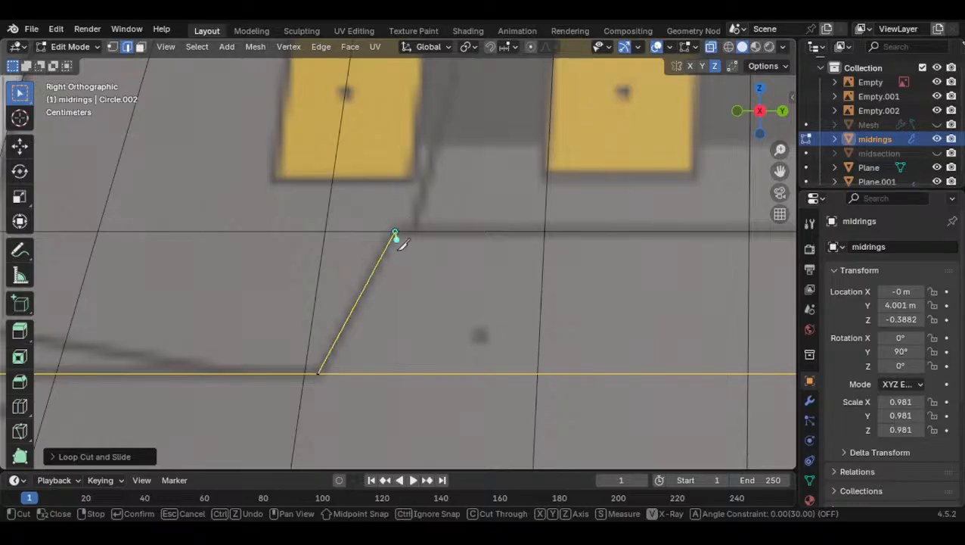
{"action": "key", "text": "Return"}
Knife-cut a second slanted edge across the lower row of the upper band, beside the reference's first long yellow slat
{"action": "scroll", "coordinate": [397, 243], "scroll_direction": "down", "scroll_amount": 5}
{"action": "middle_click_drag", "start_coordinate": [396, 237], "coordinate": [384, 288], "text": "shift"}
{"action": "scroll", "coordinate": [394, 244], "scroll_direction": "up", "scroll_amount": 3}
{"action": "scroll", "coordinate": [397, 277], "scroll_direction": "up", "scroll_amount": 2}
{"action": "middle_click_drag", "start_coordinate": [397, 276], "coordinate": [419, 294], "text": "shift"}
{"action": "scroll", "coordinate": [429, 289], "scroll_direction": "up", "scroll_amount": 2}
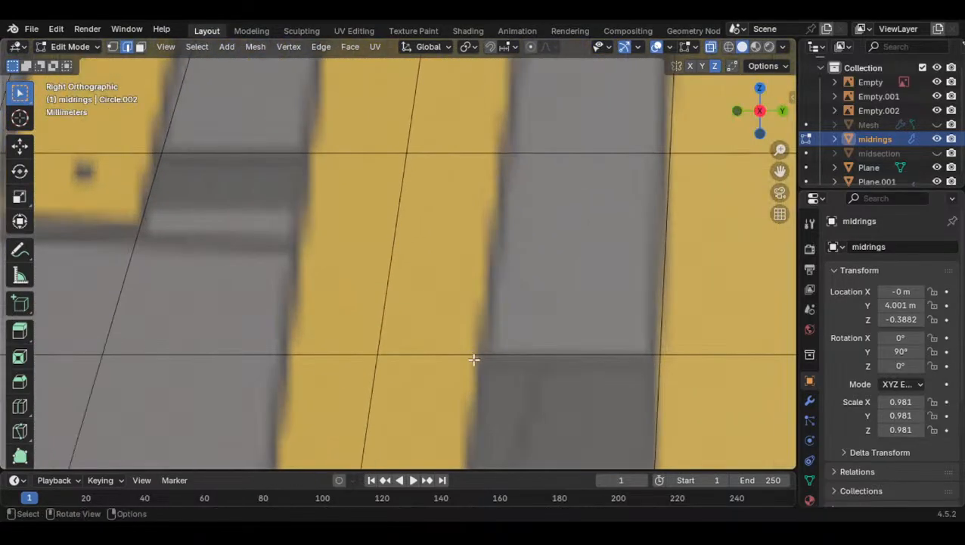
{"action": "scroll", "coordinate": [460, 356], "scroll_direction": "down", "scroll_amount": 7}
{"action": "scroll", "coordinate": [457, 350], "scroll_direction": "up", "scroll_amount": 4}
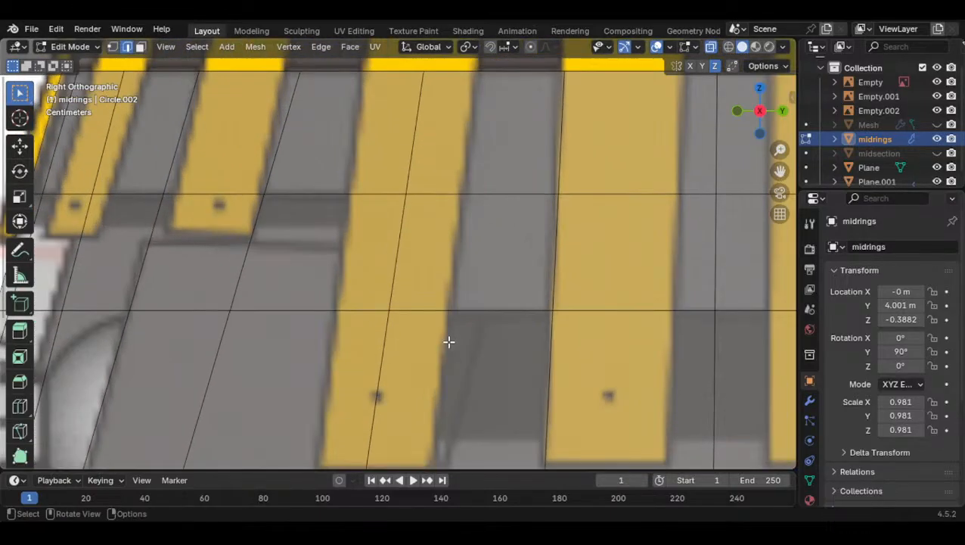
{"action": "key", "text": "k"}
{"action": "middle_click_drag", "start_coordinate": [449, 307], "coordinate": [443, 307]}
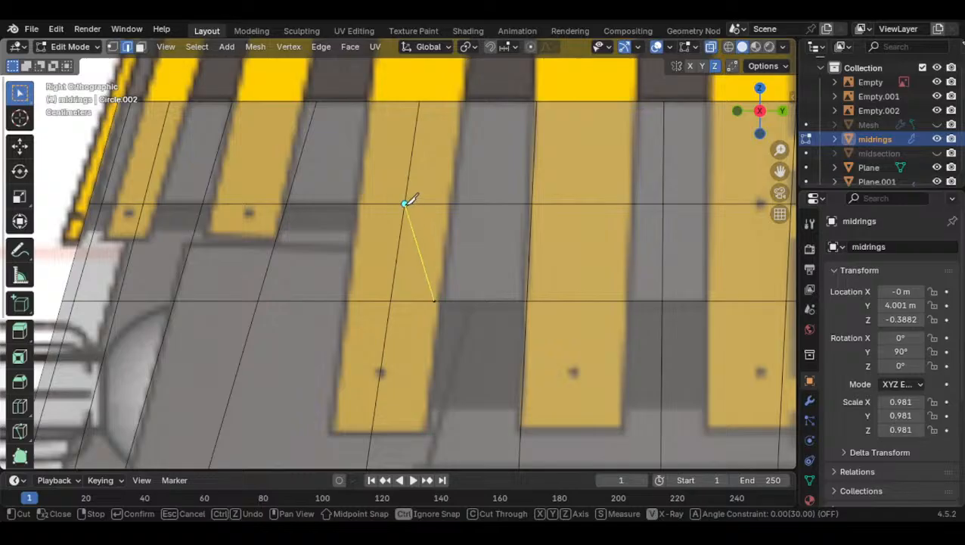
{"action": "scroll", "coordinate": [439, 262], "scroll_direction": "down", "scroll_amount": 5}
{"action": "key", "text": "Return"}
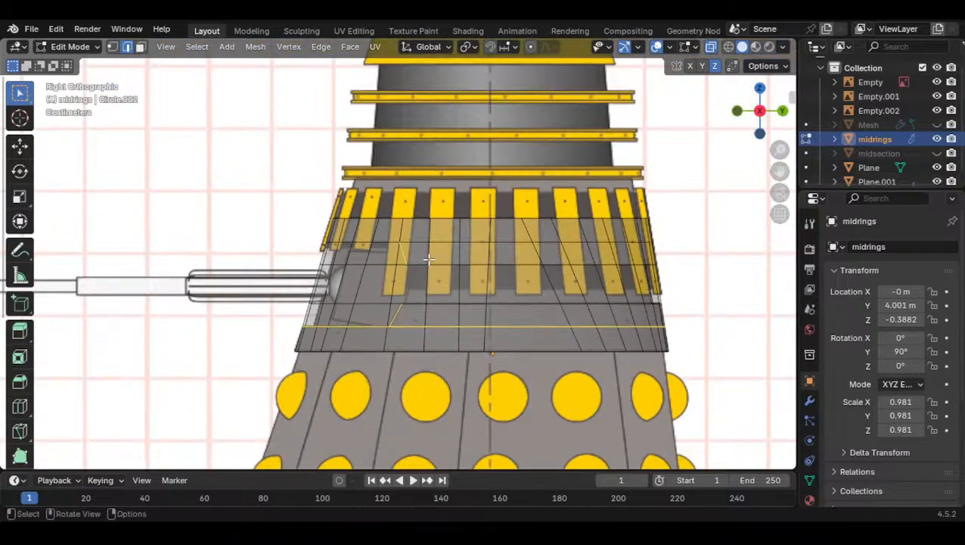
Switch to face selection and delete the loop of faces between the upper and lower bands of midrings
{"action": "scroll", "coordinate": [417, 266], "scroll_direction": "up", "scroll_amount": 5}
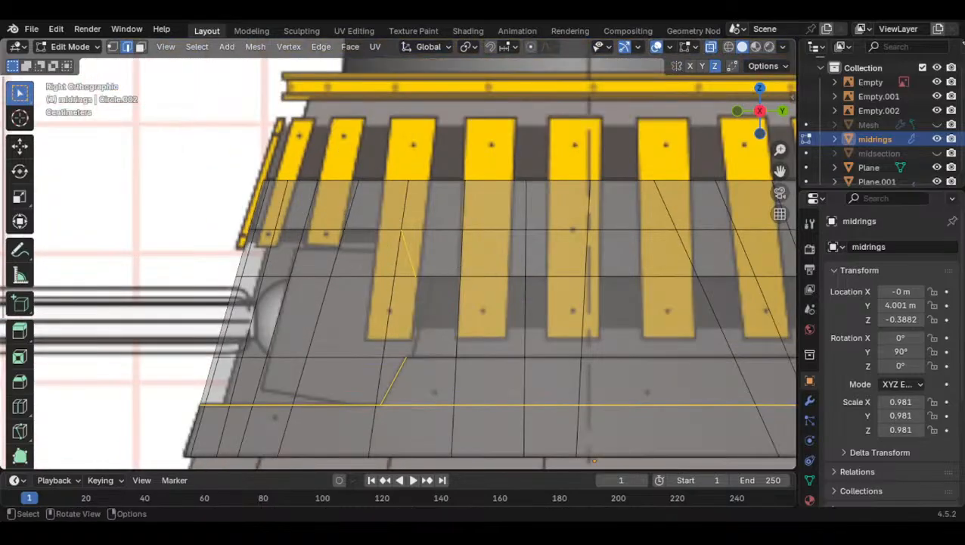
{"action": "scroll", "coordinate": [379, 315], "scroll_direction": "down", "scroll_amount": 4}
{"action": "scroll", "coordinate": [385, 326], "scroll_direction": "up", "scroll_amount": 4}
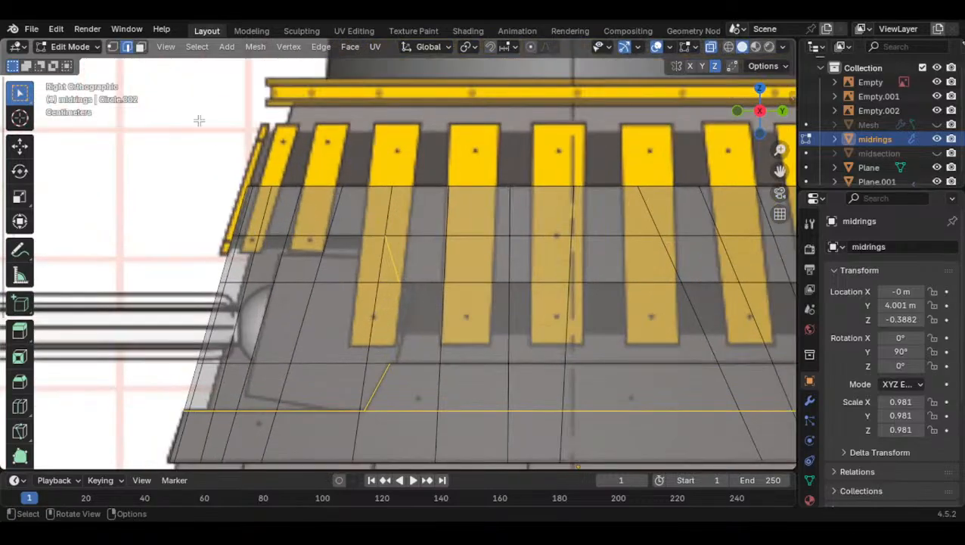
{"action": "left_click", "coordinate": [142, 47]}
{"action": "left_click", "coordinate": [318, 342], "text": "alt"}
{"action": "left_click", "coordinate": [286, 318], "text": "alt"}
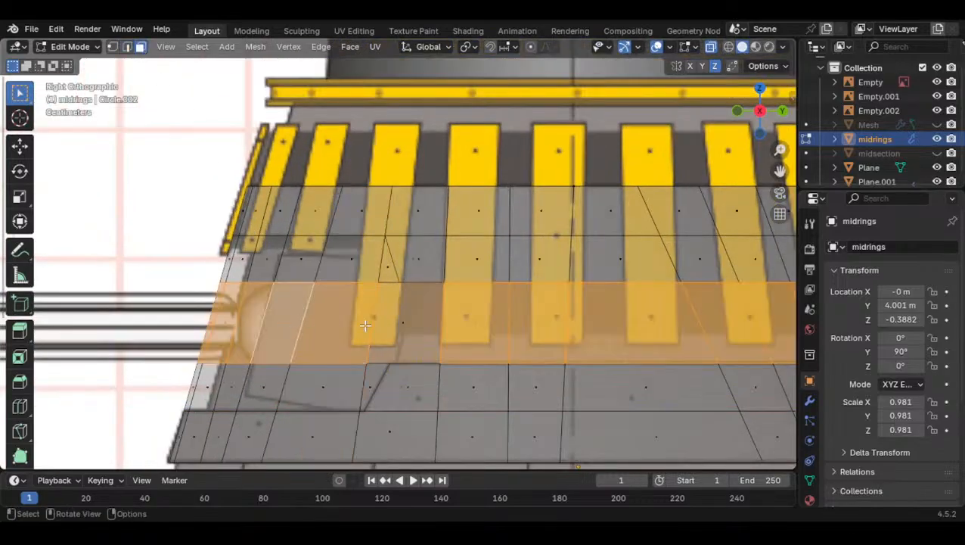
{"action": "key", "text": "x"}
{"action": "left_click", "coordinate": [366, 325]}
{"action": "key", "text": "ctrl+z"}
{"action": "key", "text": "x"}
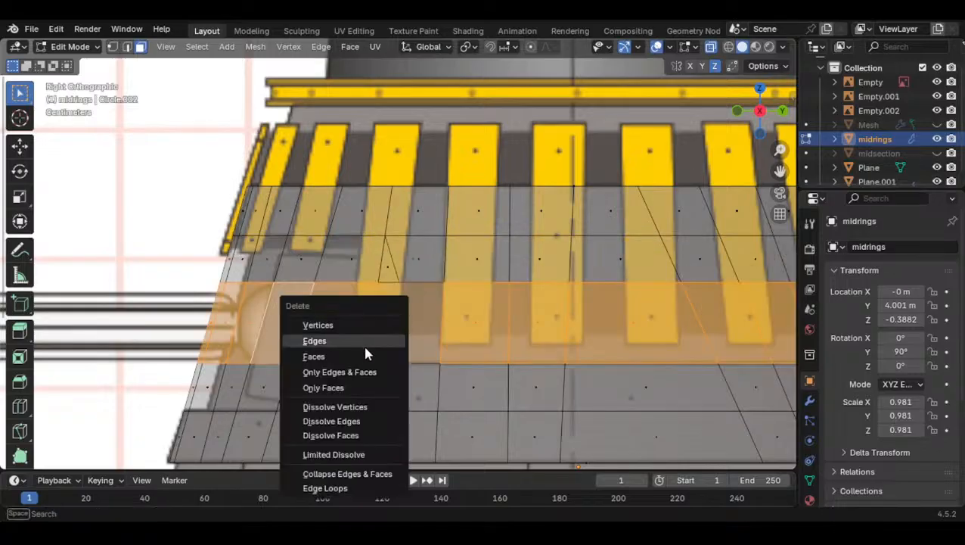
{"action": "left_click", "coordinate": [393, 351]}
Delete the leftover face between the two bands near the knife cuts and return to the right orthographic view
{"action": "left_click", "coordinate": [398, 333]}
{"action": "key", "text": "x"}
{"action": "left_click", "coordinate": [399, 334]}
{"action": "middle_click_drag", "start_coordinate": [400, 334], "coordinate": [515, 303]}
{"action": "left_click", "coordinate": [776, 112]}
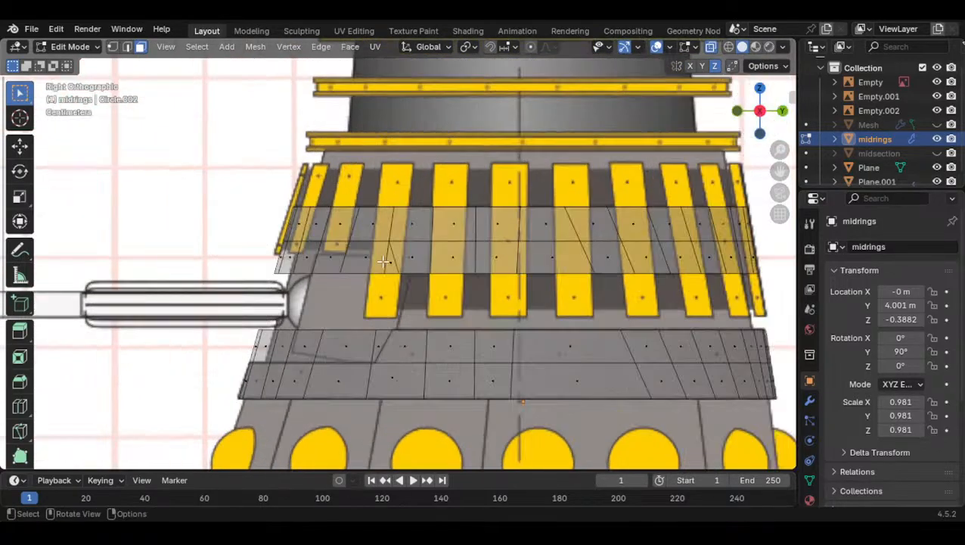
Delete the faces on the gun-arm side of both knife cuts, in the upper band's lower row and lower band's upper row
{"action": "left_click_drag", "start_coordinate": [229, 242], "coordinate": [367, 281]}
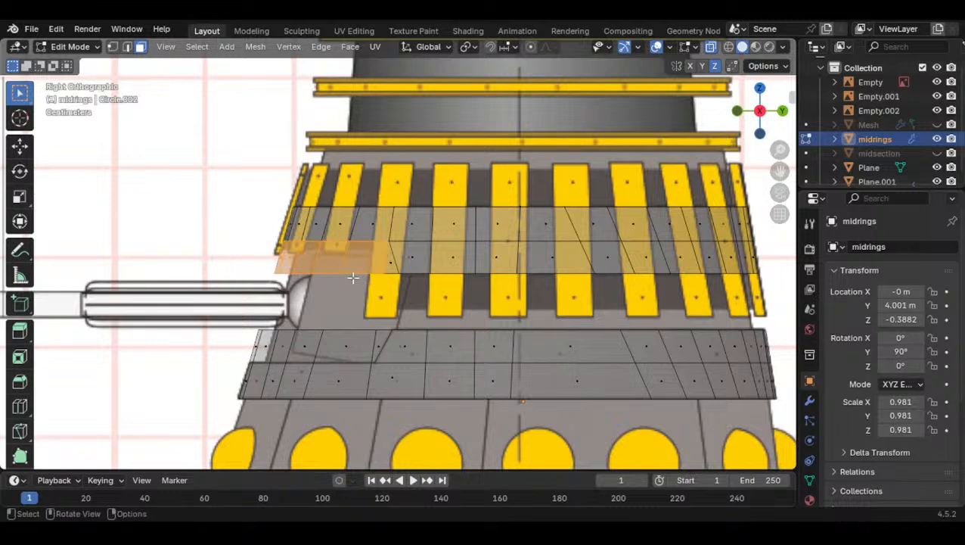
{"action": "scroll", "coordinate": [366, 281], "scroll_direction": "up", "scroll_amount": 2}
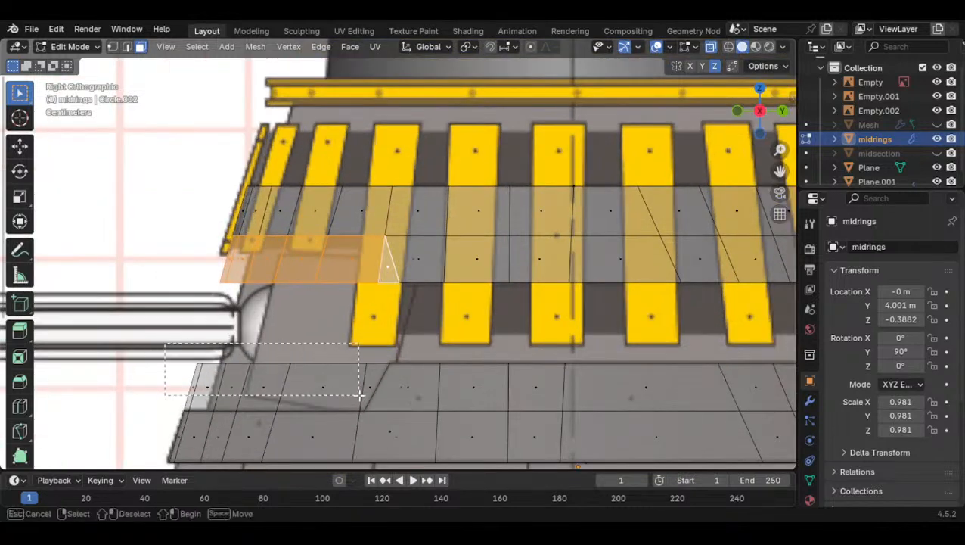
{"action": "left_click_drag", "start_coordinate": [373, 401], "coordinate": [373, 401], "text": "shift"}
{"action": "key", "text": "x"}
{"action": "left_click", "coordinate": [339, 386]}
{"action": "key", "text": "ctrl+z"}
{"action": "key", "text": "x"}
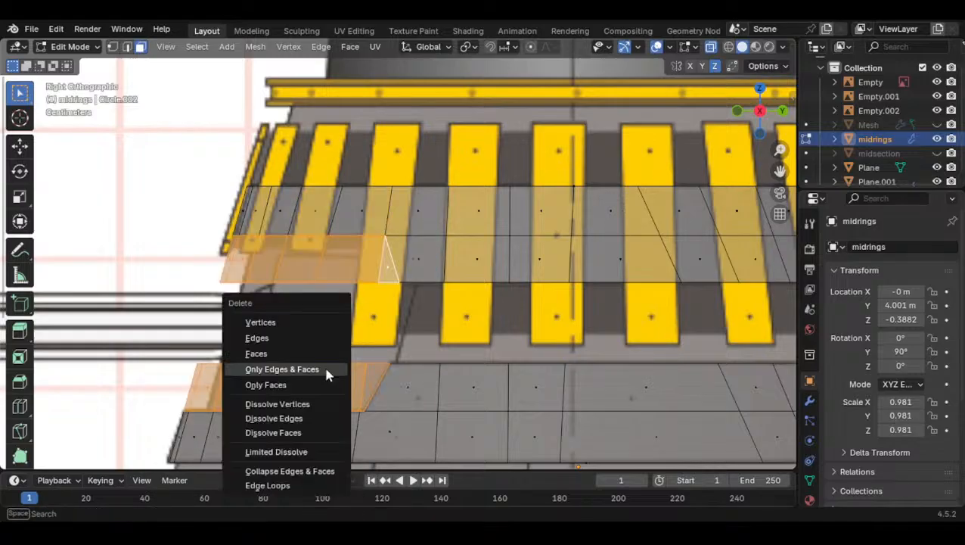
{"action": "left_click", "coordinate": [308, 356]}
From the bottom view, select one half of the midrings faces through the mesh and delete them
{"action": "scroll", "coordinate": [307, 354], "scroll_direction": "down", "scroll_amount": 3}
{"action": "middle_click_drag", "start_coordinate": [370, 338], "coordinate": [430, 349]}
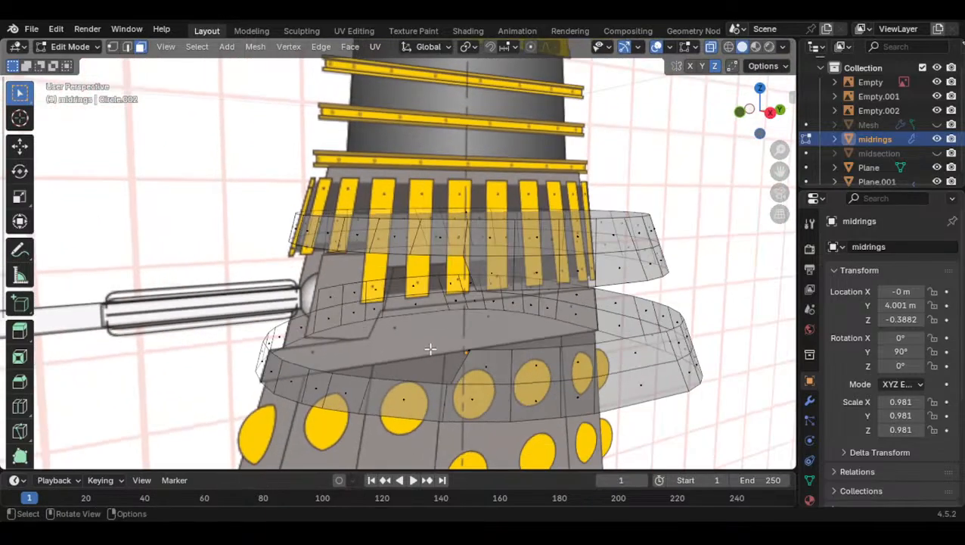
{"action": "left_click", "coordinate": [760, 134]}
{"action": "left_click_drag", "start_coordinate": [152, 140], "coordinate": [352, 401]}
{"action": "key", "text": "x"}
{"action": "left_click", "coordinate": [283, 286]}
{"action": "middle_click_drag", "start_coordinate": [471, 271], "coordinate": [280, 205]}
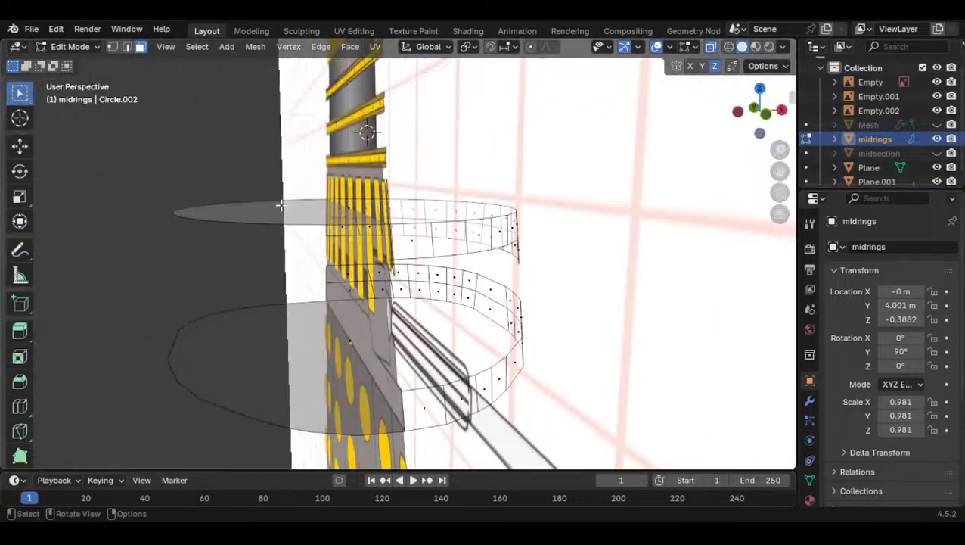
Delete the top and bottom cap faces of midrings, then return to Object Mode in the right orthographic view
{"action": "left_click", "coordinate": [348, 212]}
{"action": "left_click", "coordinate": [361, 345], "text": "shift"}
{"action": "key", "text": "x"}
{"action": "left_click", "coordinate": [362, 345]}
{"action": "middle_click_drag", "start_coordinate": [361, 345], "coordinate": [725, 127]}
{"action": "key", "text": "Tab"}
{"action": "left_click", "coordinate": [780, 113]}
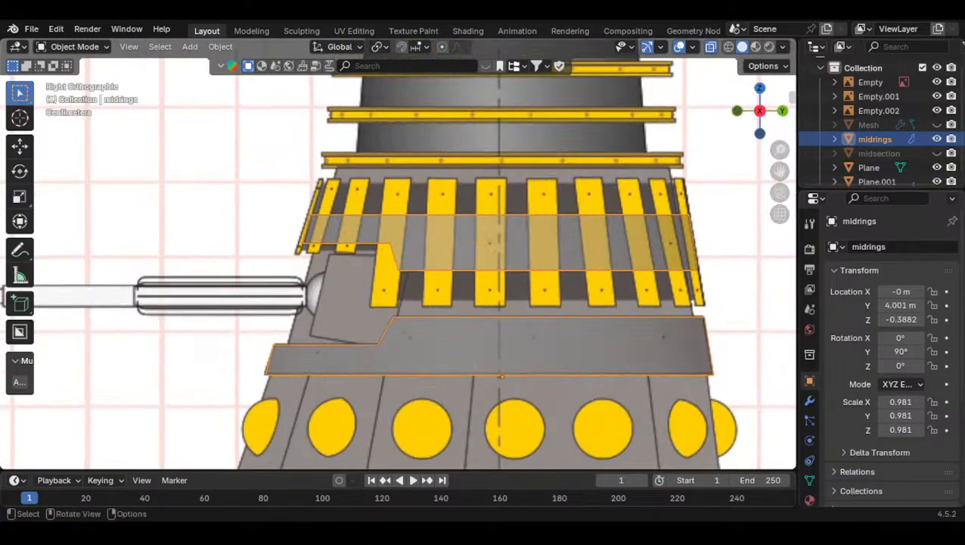
{"action": "scroll", "coordinate": [422, 314], "scroll_direction": "up", "scroll_amount": 3}
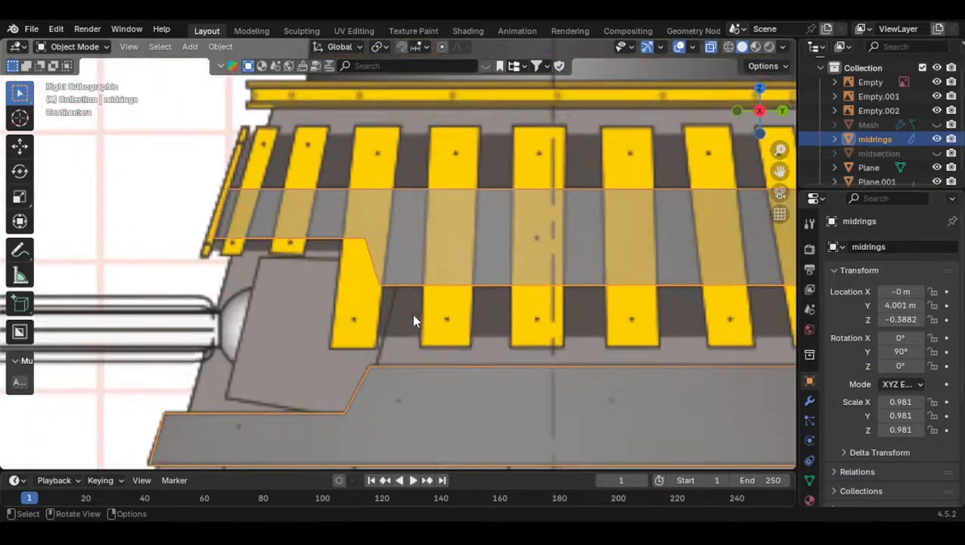
{"action": "scroll", "coordinate": [383, 314], "scroll_direction": "down", "scroll_amount": 1}
{"action": "middle_click_drag", "start_coordinate": [383, 282], "coordinate": [340, 305], "text": "shift"}
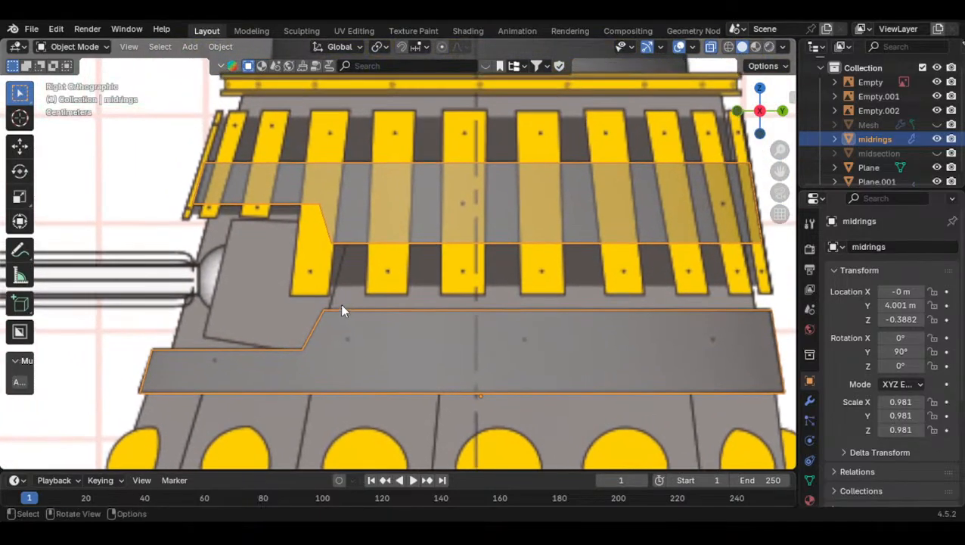
{"action": "scroll", "coordinate": [342, 304], "scroll_direction": "down", "scroll_amount": 4}
{"action": "middle_click_drag", "start_coordinate": [442, 260], "coordinate": [484, 283]}
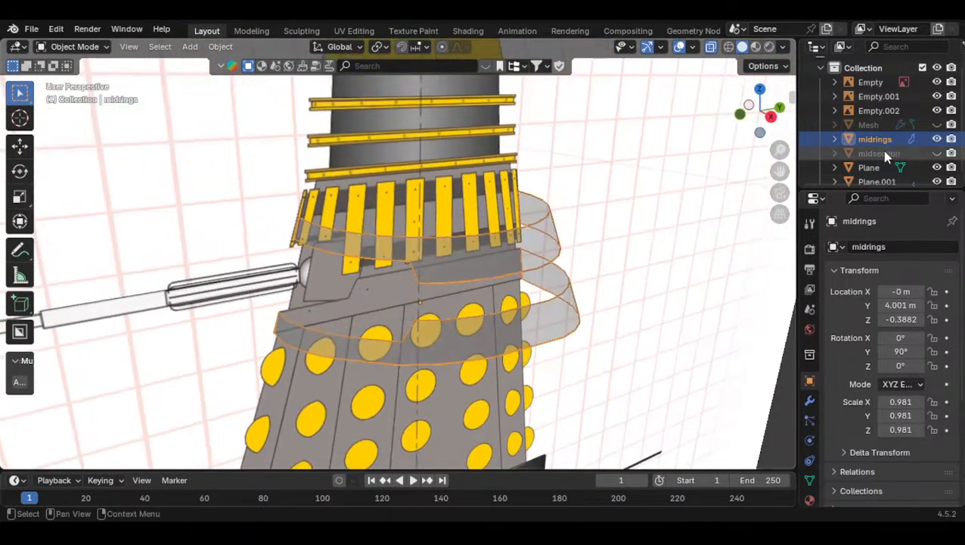
Unhide the midsection and Mesh objects, keep midrings visible, and turn off X-ray display
{"action": "left_click", "coordinate": [938, 154]}
{"action": "scroll", "coordinate": [485, 261], "scroll_direction": "down", "scroll_amount": 3}
{"action": "middle_click_drag", "start_coordinate": [393, 258], "coordinate": [318, 262]}
{"action": "scroll", "coordinate": [281, 258], "scroll_direction": "down", "scroll_amount": 4}
{"action": "scroll", "coordinate": [923, 144], "scroll_direction": "up", "scroll_amount": 1}
{"action": "left_click", "coordinate": [938, 151]}
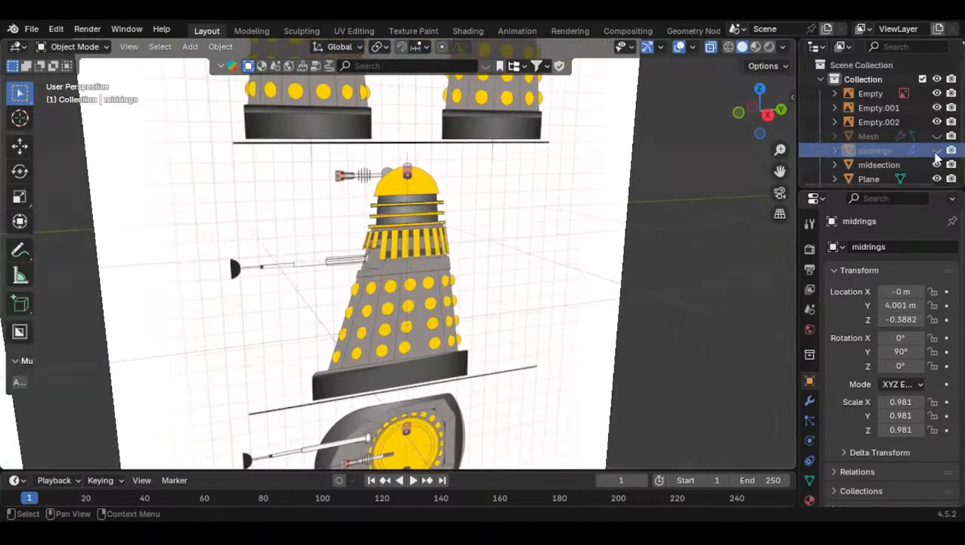
{"action": "left_click", "coordinate": [937, 137]}
{"action": "scroll", "coordinate": [562, 262], "scroll_direction": "up", "scroll_amount": 5}
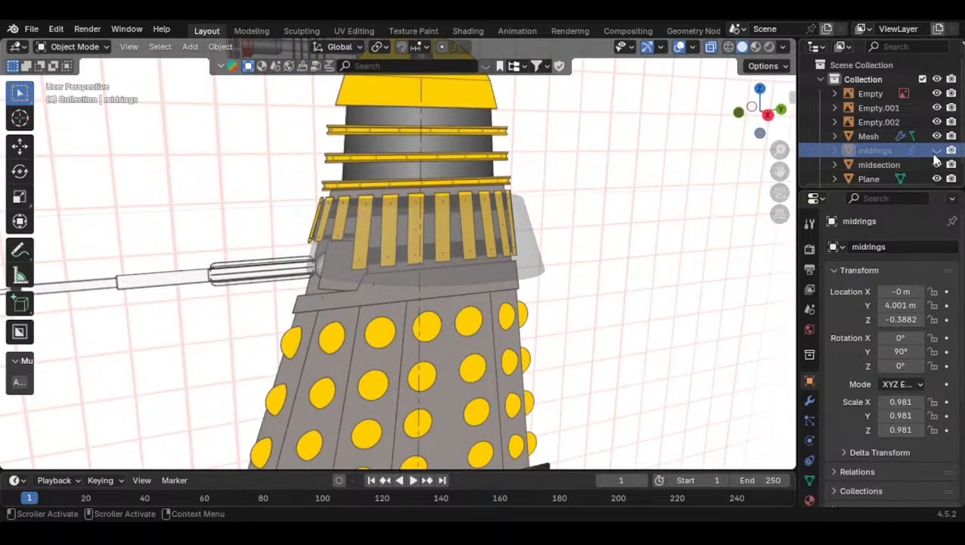
{"action": "left_click", "coordinate": [938, 151]}
{"action": "middle_click_drag", "start_coordinate": [499, 286], "coordinate": [604, 241]}
{"action": "left_click", "coordinate": [711, 47]}
Widen the Mesh object along the global X axis until its Z scale is about 1.053
{"action": "left_click", "coordinate": [347, 292]}
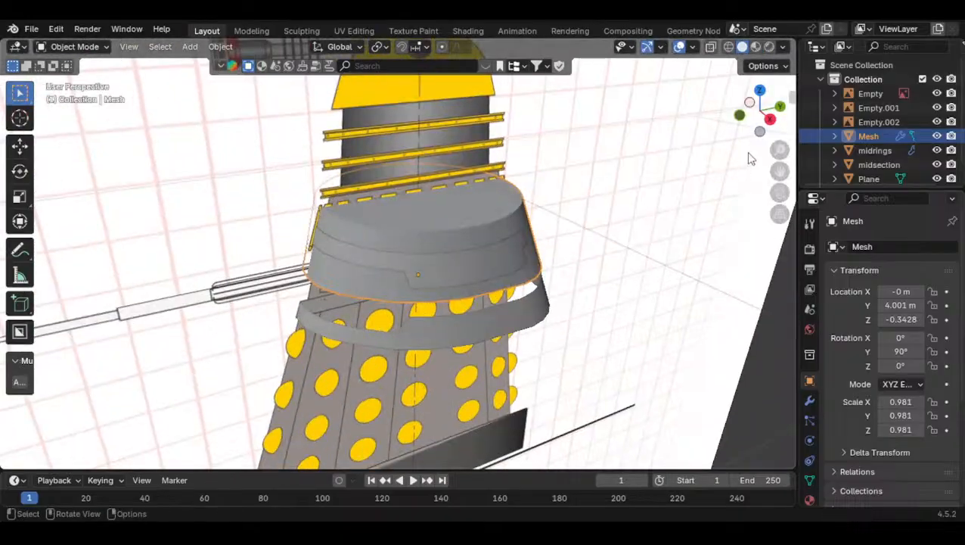
{"action": "left_click", "coordinate": [771, 121]}
{"action": "scroll", "coordinate": [611, 219], "scroll_direction": "up", "scroll_amount": 2}
{"action": "key", "text": "s"}
{"action": "key", "text": "y"}
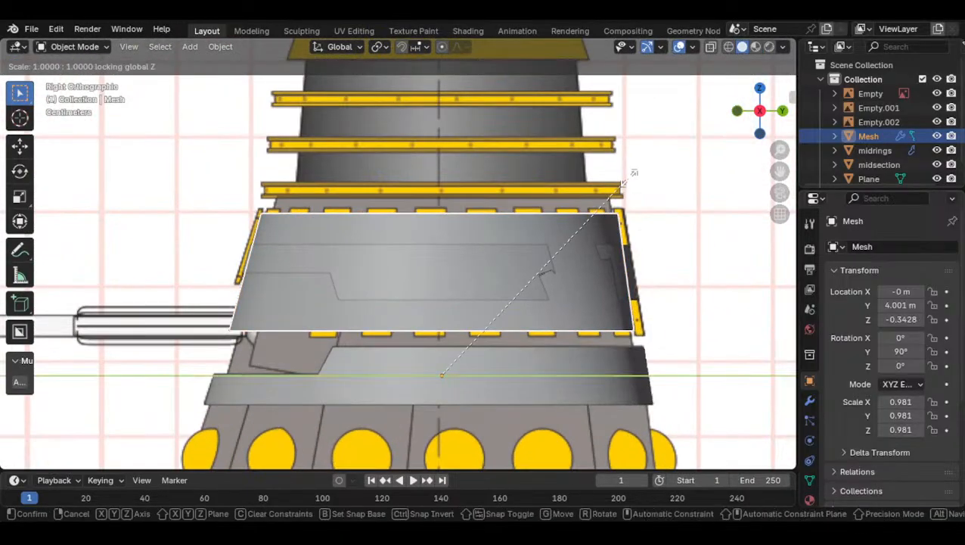
{"action": "left_click", "coordinate": [630, 180]}
{"action": "middle_click_drag", "start_coordinate": [632, 184], "coordinate": [519, 273]}
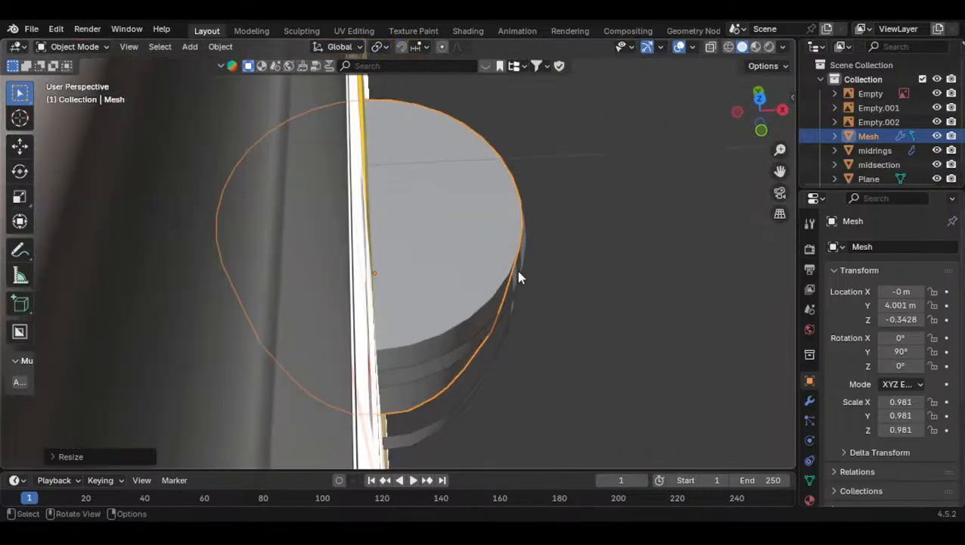
{"action": "key", "text": "s"}
{"action": "key", "text": "y"}
{"action": "key", "text": "x"}
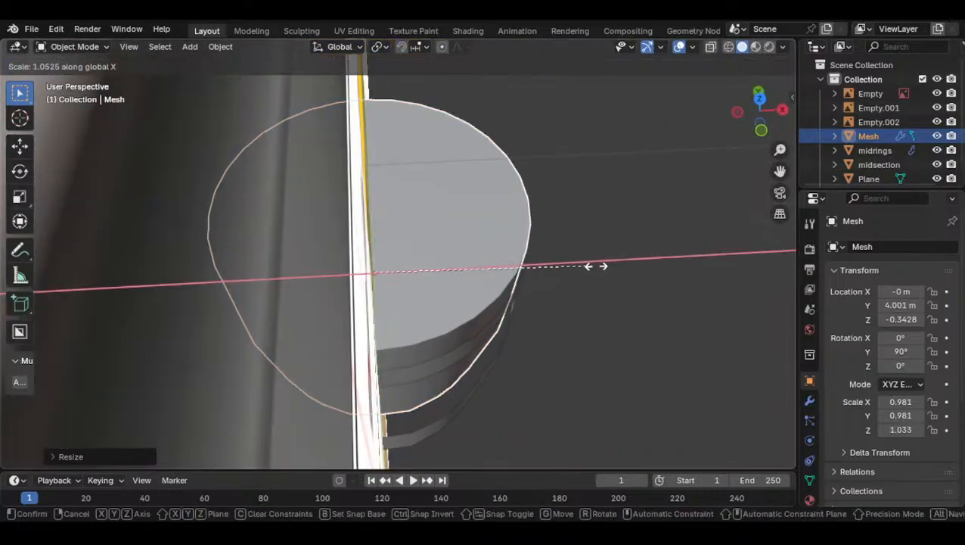
{"action": "left_click", "coordinate": [588, 265]}
Try to narrow the Mesh object along the global X axis to a Z scale of about 0.936
{"action": "middle_click_drag", "start_coordinate": [434, 283], "coordinate": [463, 226]}
{"action": "key", "text": "s"}
{"action": "key", "text": "x"}
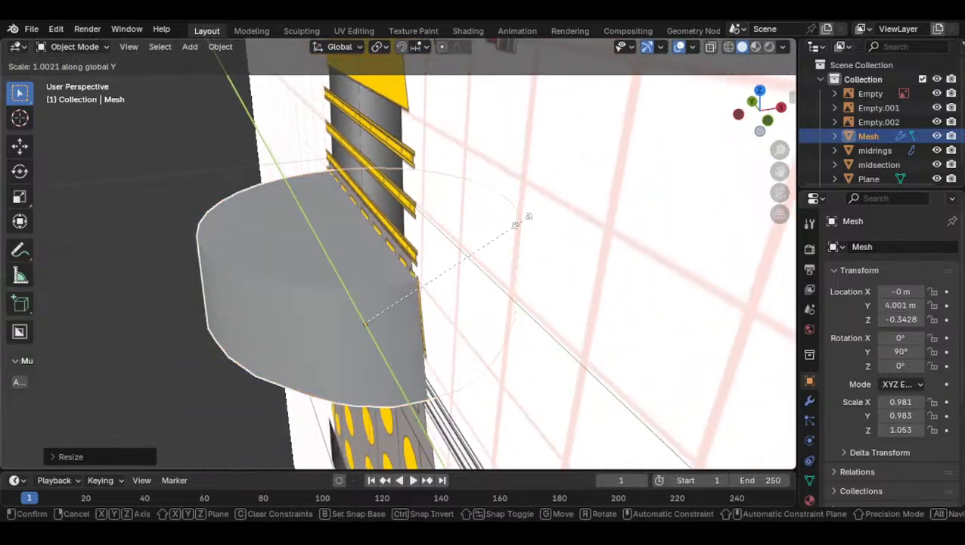
{"action": "left_click", "coordinate": [336, 302]}
Try to move the Mesh object about 0.114 m along X from the top view, and undo the move and preceding scaling
{"action": "middle_click_drag", "start_coordinate": [335, 303], "coordinate": [485, 338]}
{"action": "left_click", "coordinate": [761, 97]}
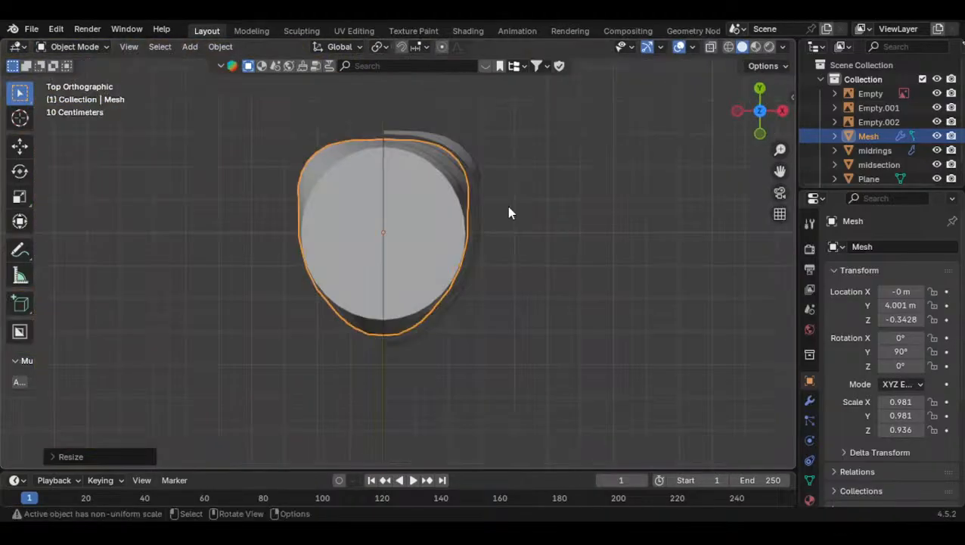
{"action": "scroll", "coordinate": [507, 254], "scroll_direction": "up", "scroll_amount": 1}
{"action": "key", "text": "g"}
{"action": "key", "text": "y"}
{"action": "key", "text": "x"}
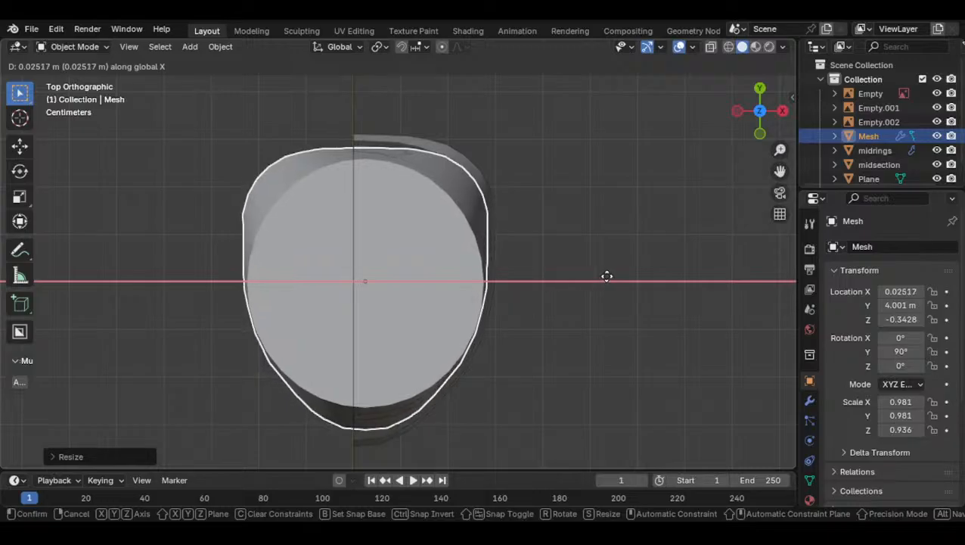
{"action": "left_click", "coordinate": [230, 278]}
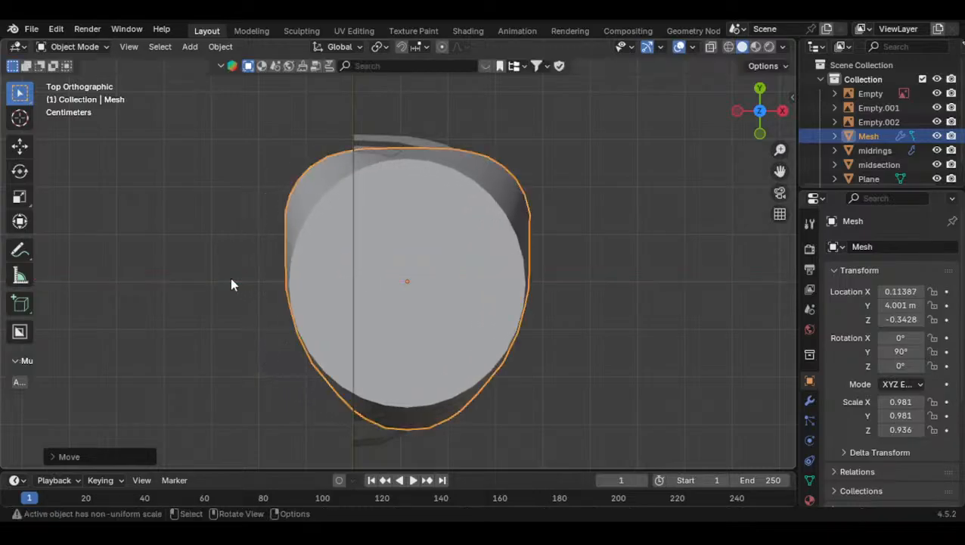
{"action": "key", "text": "ctrl+z"}
{"action": "key", "text": "ctrl+z"}
{"action": "type", "text": "s"}
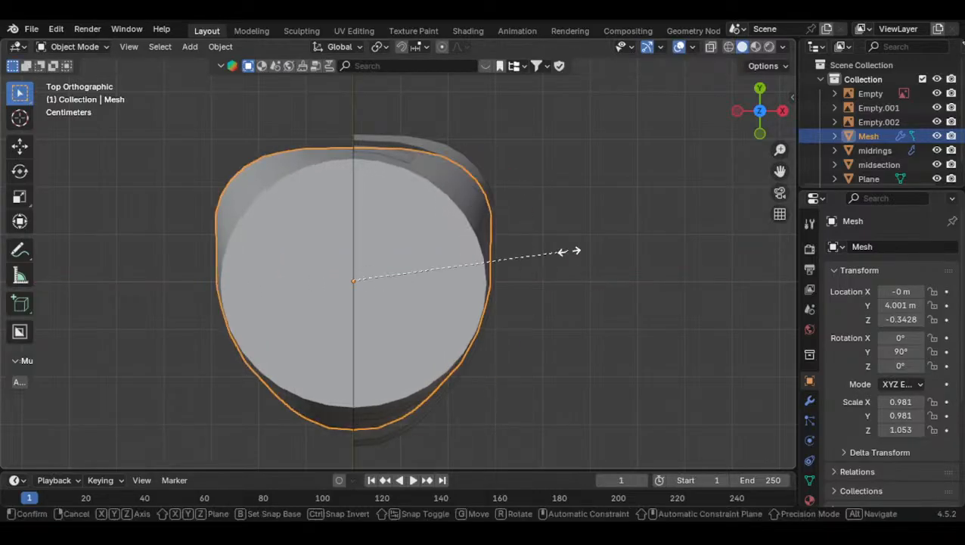
{"action": "type", "text": "yx0.8"}
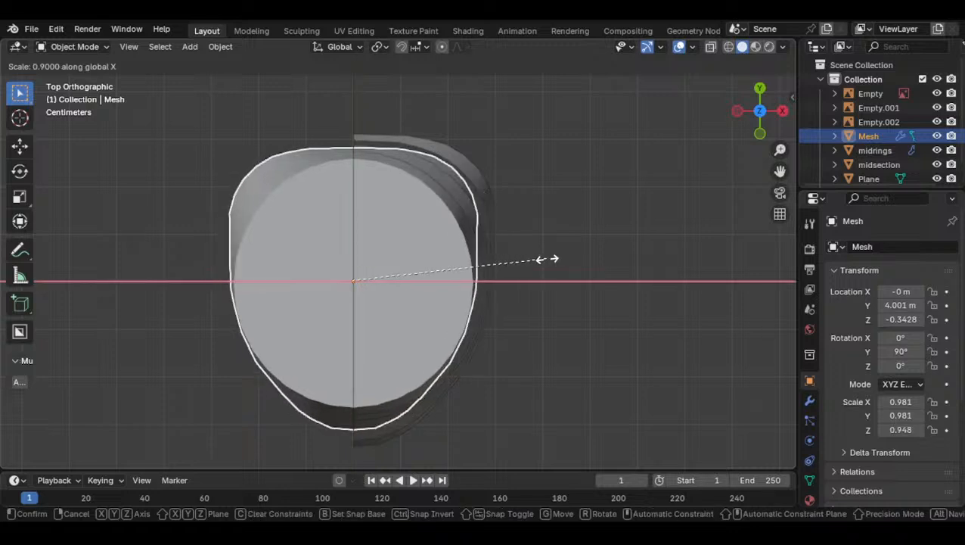
{"action": "key", "text": "Escape"}
Stretch the Mesh object along the global Y axis to a Y scale of about 1.079 and check its fit against midrings
{"action": "key", "text": "s"}
{"action": "key", "text": "x"}
{"action": "key", "text": "y"}
{"action": "left_click", "coordinate": [518, 254]}
{"action": "middle_click_drag", "start_coordinate": [517, 254], "coordinate": [420, 345]}
{"action": "left_click", "coordinate": [458, 299]}
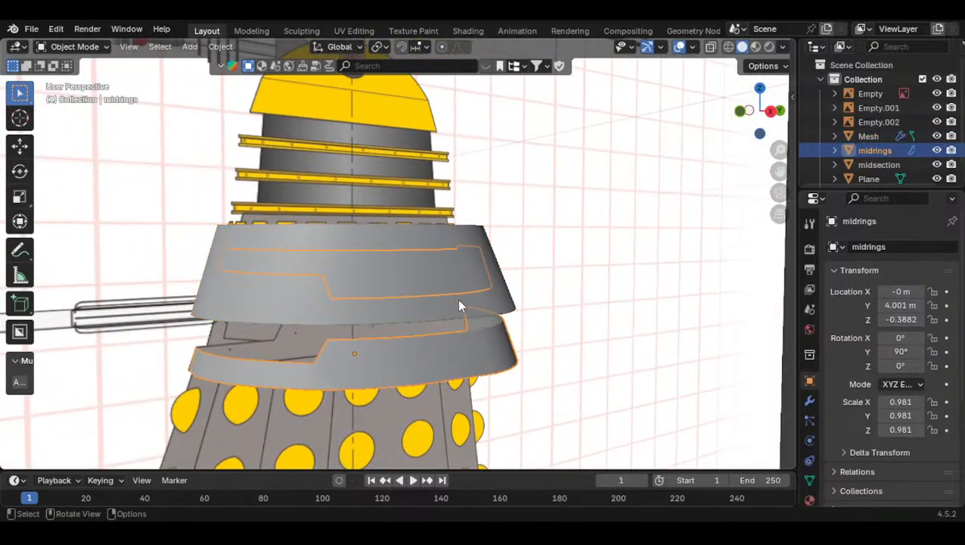
{"action": "left_click_drag", "start_coordinate": [771, 115], "coordinate": [518, 254]}
{"action": "left_click", "coordinate": [367, 323]}
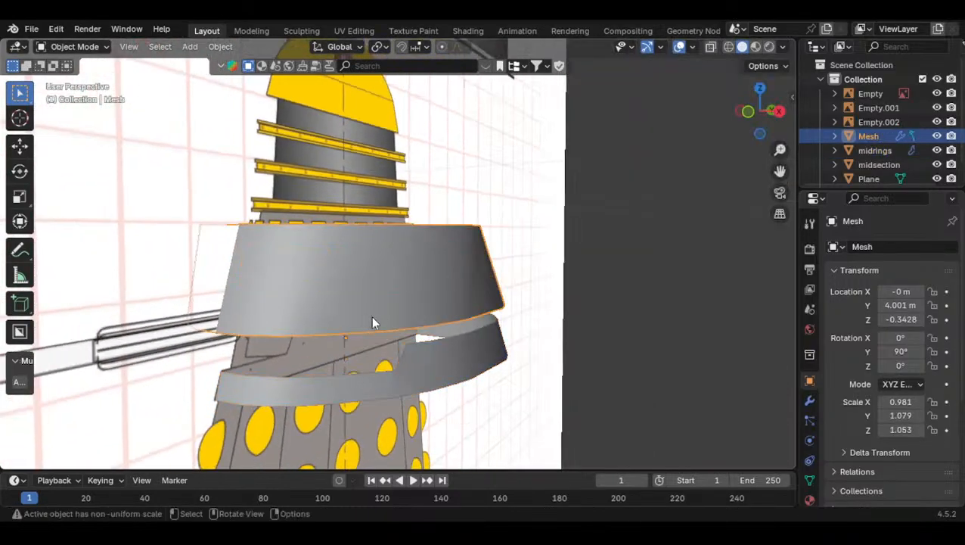
{"action": "middle_click_drag", "start_coordinate": [413, 283], "coordinate": [464, 350]}
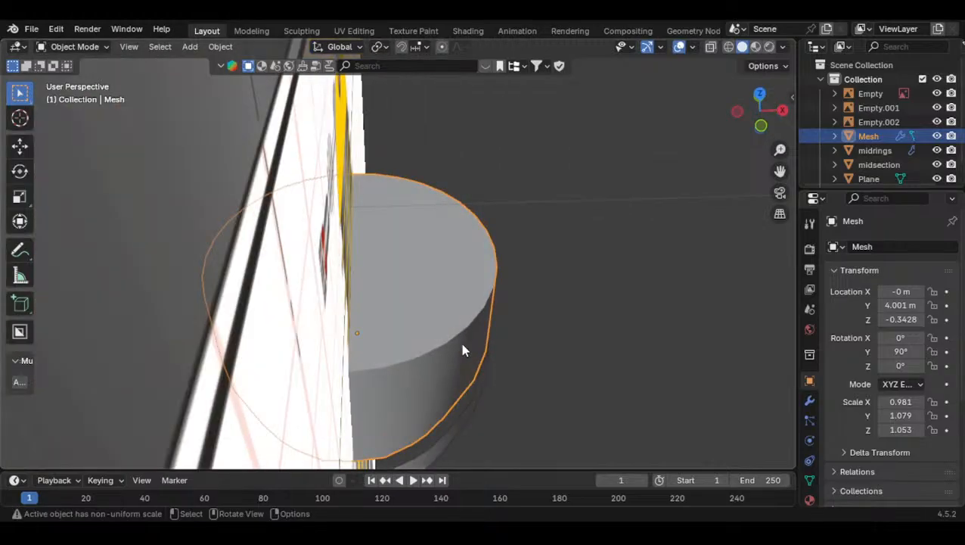
Hide the Mesh object so the rings underneath are exposed, and select midrings
{"action": "left_click", "coordinate": [484, 406]}
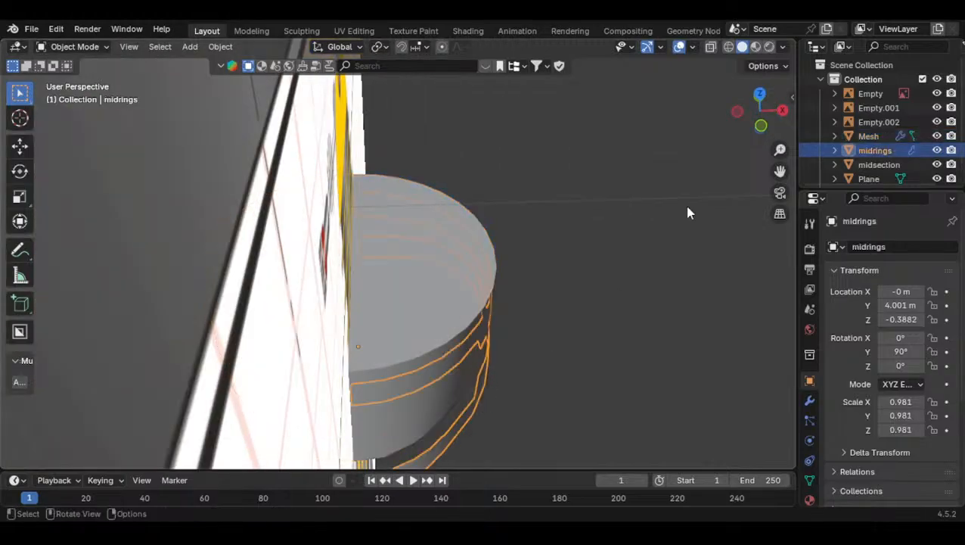
{"action": "left_click", "coordinate": [760, 95]}
{"action": "middle_click_drag", "start_coordinate": [625, 267], "coordinate": [530, 214]}
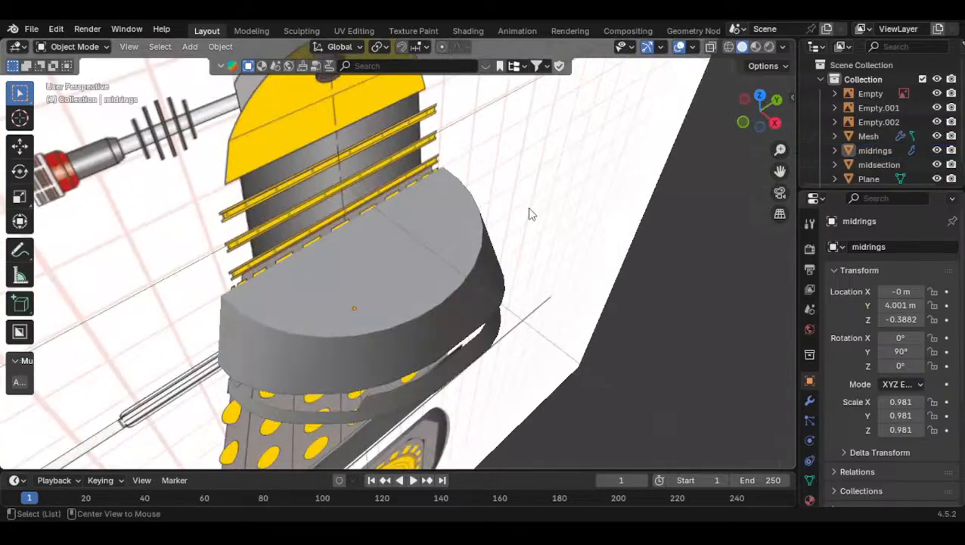
{"action": "left_click", "coordinate": [388, 333]}
{"action": "middle_click_drag", "start_coordinate": [388, 334], "coordinate": [616, 276]}
{"action": "key", "text": "h"}
{"action": "left_click", "coordinate": [389, 248]}
Add a Mirror modifier to midrings, mirroring on the Z axis only with Clipping enabled
{"action": "left_click", "coordinate": [810, 401]}
{"action": "left_click", "coordinate": [878, 246]}
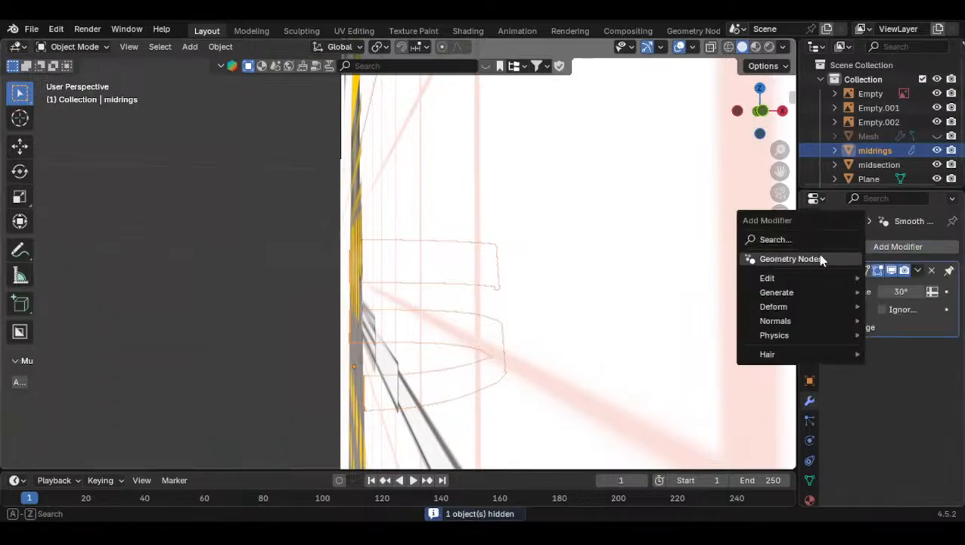
{"action": "left_click", "coordinate": [775, 239]}
{"action": "left_click", "coordinate": [679, 298]}
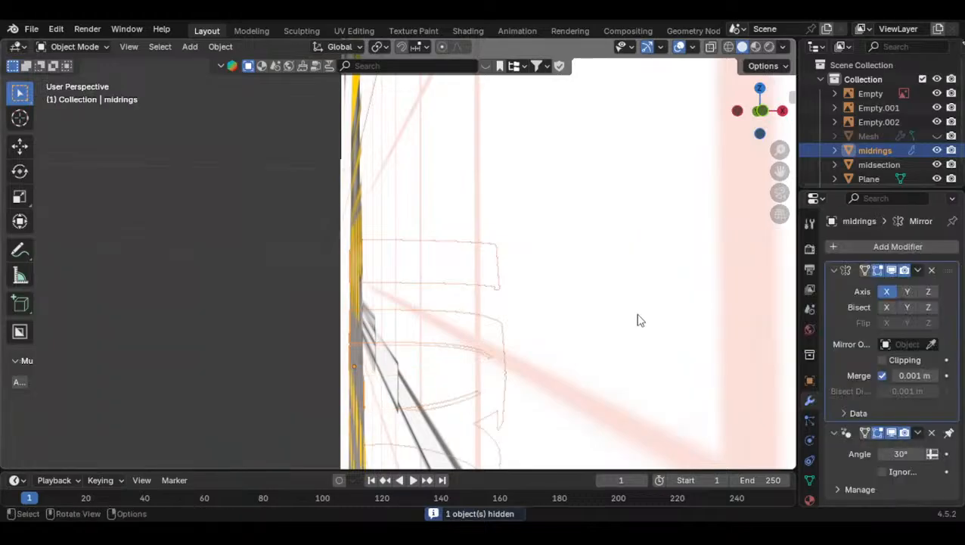
{"action": "left_click", "coordinate": [907, 291]}
{"action": "left_click", "coordinate": [884, 296]}
{"action": "left_click", "coordinate": [936, 293]}
{"action": "left_click", "coordinate": [914, 295]}
Check the mirrored midrings against the side reference and apply the Mirror modifier
{"action": "scroll", "coordinate": [548, 300], "scroll_direction": "down", "scroll_amount": 3}
{"action": "middle_click_drag", "start_coordinate": [544, 300], "coordinate": [492, 303]}
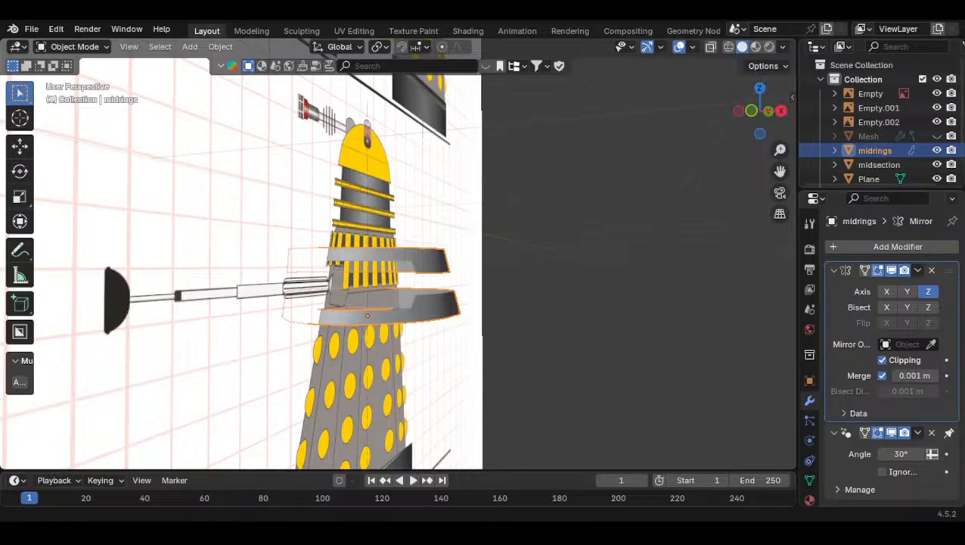
{"action": "left_click", "coordinate": [781, 110]}
{"action": "scroll", "coordinate": [628, 198], "scroll_direction": "up", "scroll_amount": 2}
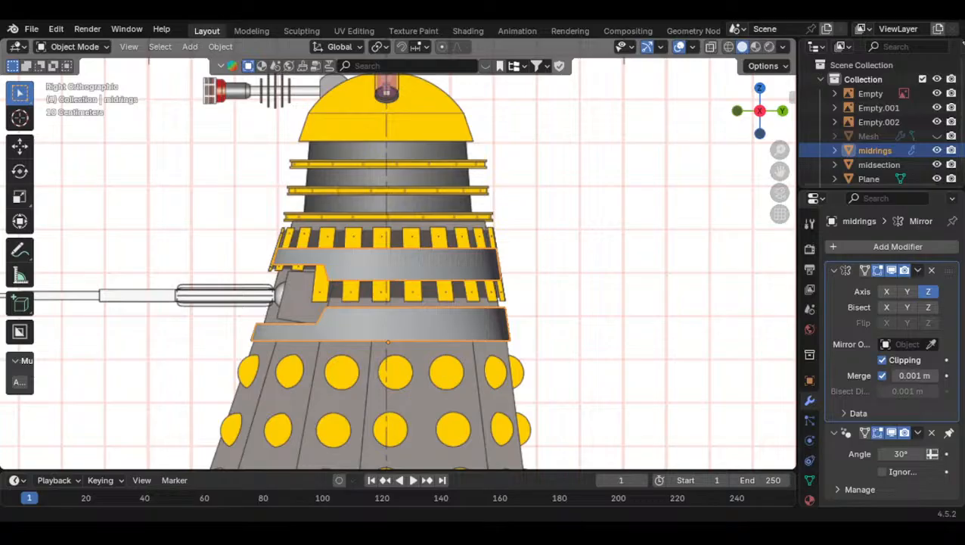
{"action": "scroll", "coordinate": [446, 264], "scroll_direction": "up", "scroll_amount": 4}
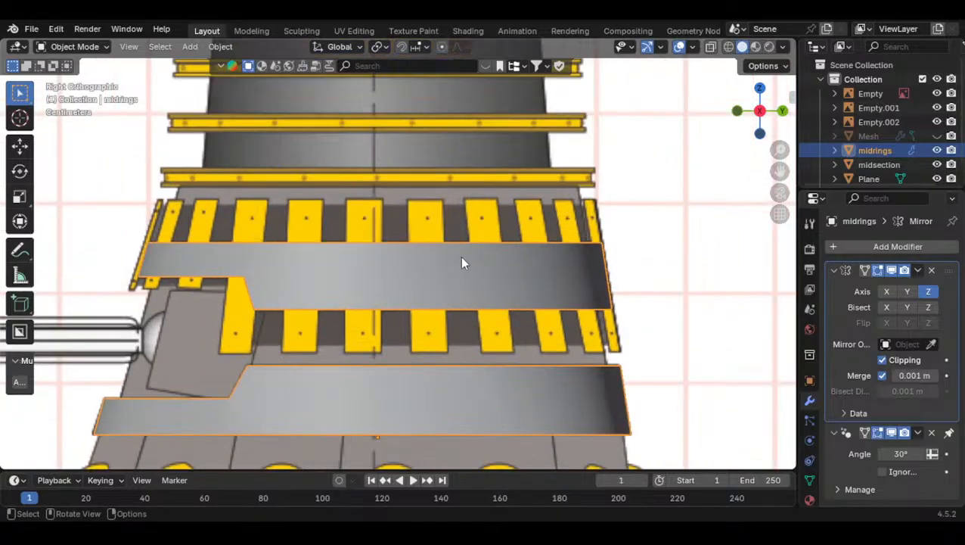
{"action": "middle_click_drag", "start_coordinate": [463, 264], "coordinate": [510, 300]}
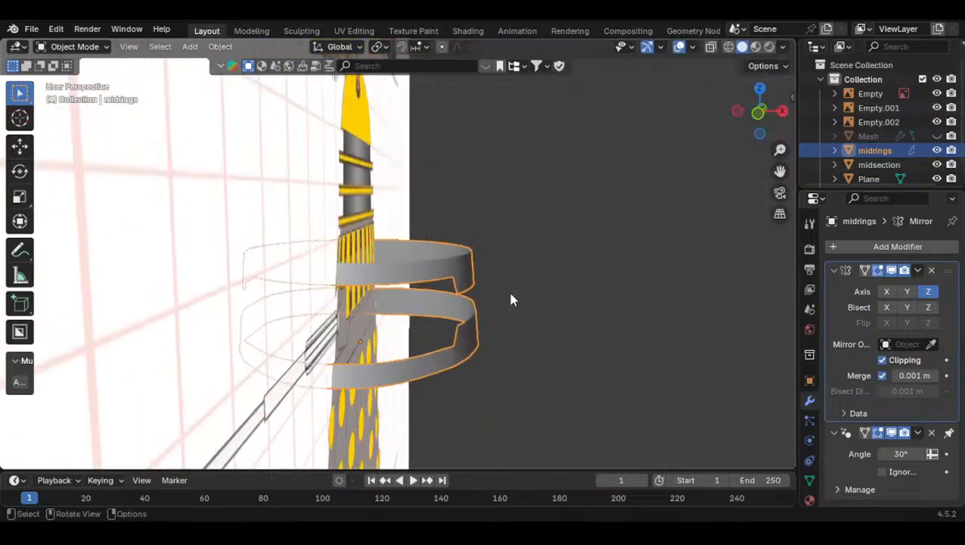
{"action": "left_click", "coordinate": [918, 270]}
{"action": "left_click", "coordinate": [900, 286]}
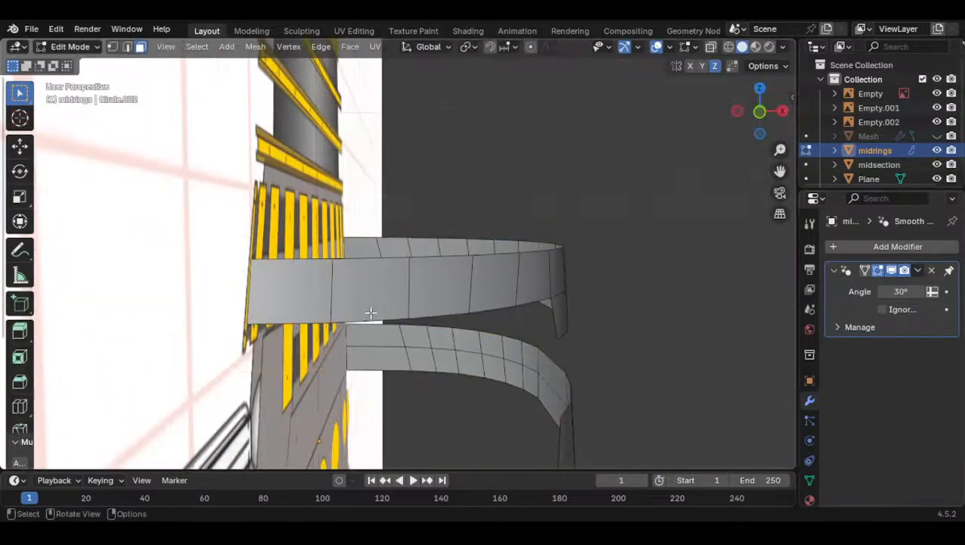
Try to move a run of faces on the upper ring of midrings, and undo the move
{"action": "left_click", "coordinate": [371, 306]}
{"action": "key", "text": "g"}
{"action": "key", "text": "Escape"}
{"action": "left_click", "coordinate": [299, 300], "text": "ctrl"}
{"action": "middle_click_drag", "start_coordinate": [299, 300], "coordinate": [338, 295]}
{"action": "key", "text": "g"}
{"action": "left_click", "coordinate": [339, 265]}
{"action": "key", "text": "ctrl+z"}
{"action": "middle_click_drag", "start_coordinate": [490, 309], "coordinate": [491, 309]}
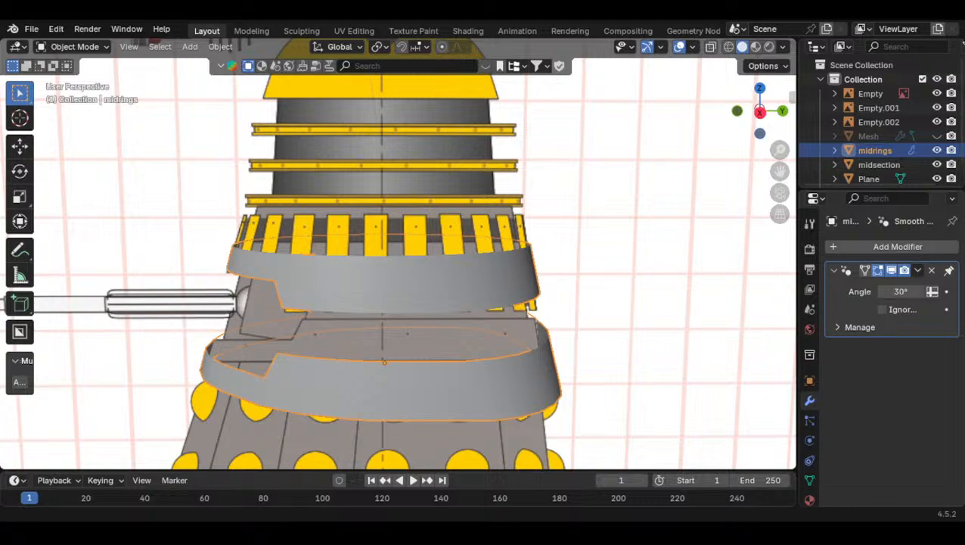
Unhide the Mesh object, select it and try rescaling it against midrings
{"action": "left_click", "coordinate": [759, 112]}
{"action": "left_click", "coordinate": [938, 138]}
{"action": "middle_click_drag", "start_coordinate": [370, 253], "coordinate": [625, 339]}
{"action": "left_click", "coordinate": [474, 334]}
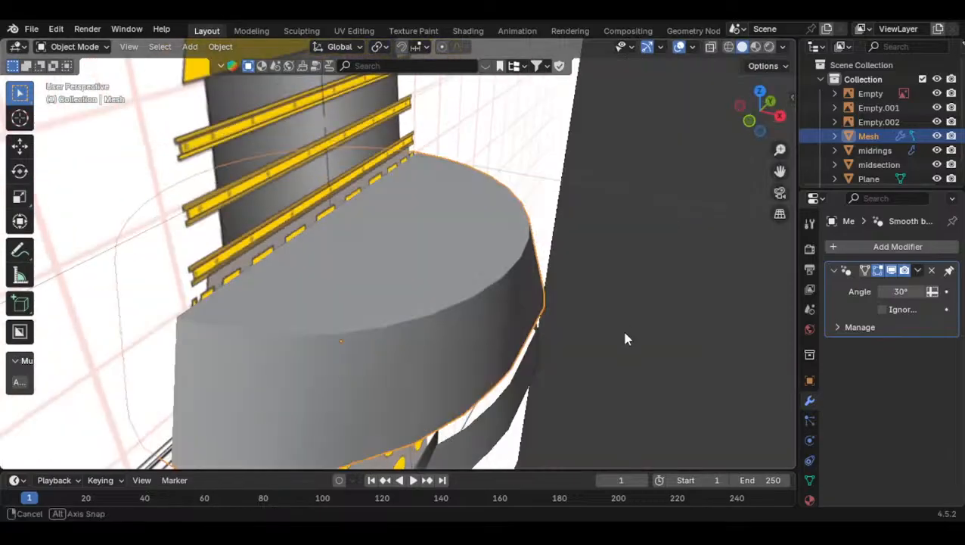
{"action": "key", "text": "s"}
{"action": "left_click", "coordinate": [608, 326]}
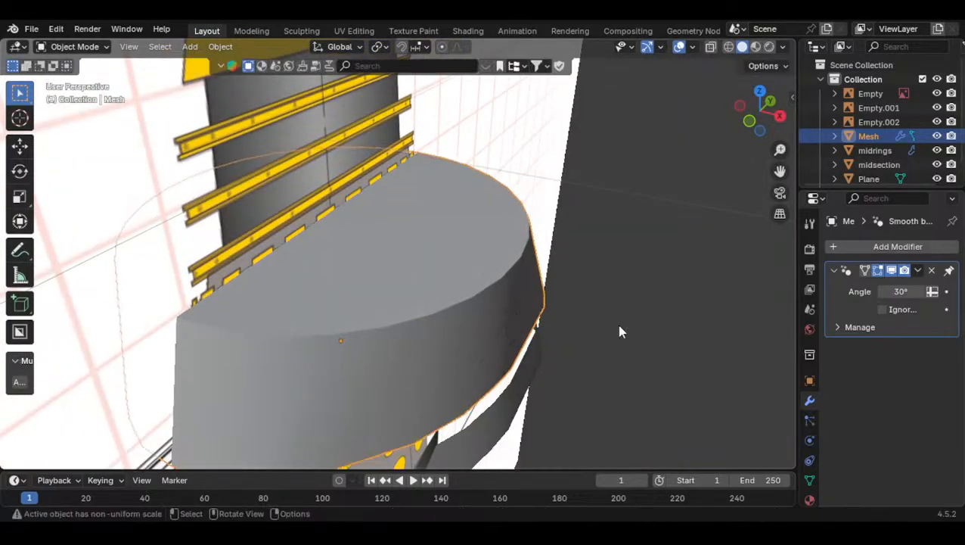
{"action": "left_click", "coordinate": [621, 320]}
{"action": "left_click", "coordinate": [779, 116]}
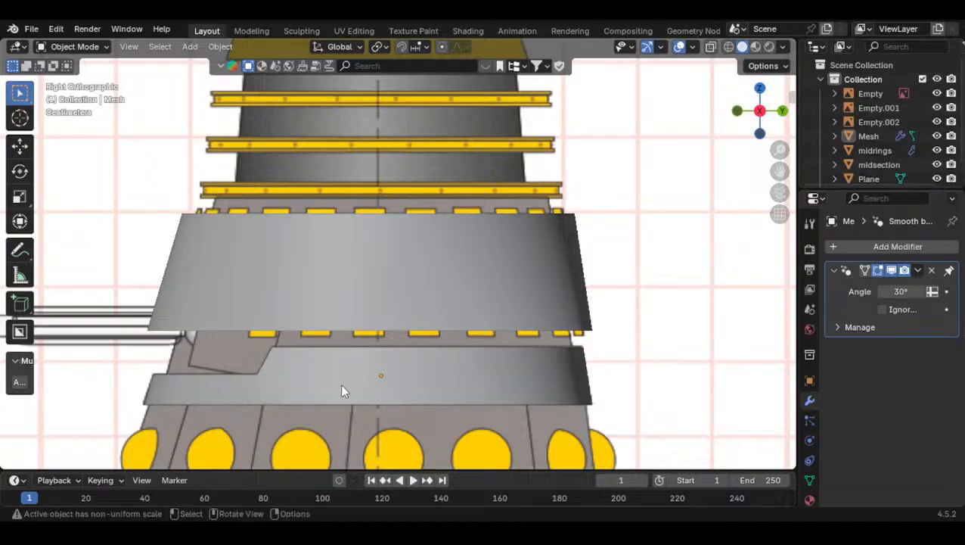
Turn on X-ray and compare the Mesh object's outline with the side reference slats in the right orthographic view
{"action": "left_click", "coordinate": [338, 283]}
{"action": "middle_click_drag", "start_coordinate": [338, 296], "coordinate": [417, 261], "text": "shift"}
{"action": "key", "text": "Tab"}
{"action": "scroll", "coordinate": [403, 280], "scroll_direction": "up", "scroll_amount": 1}
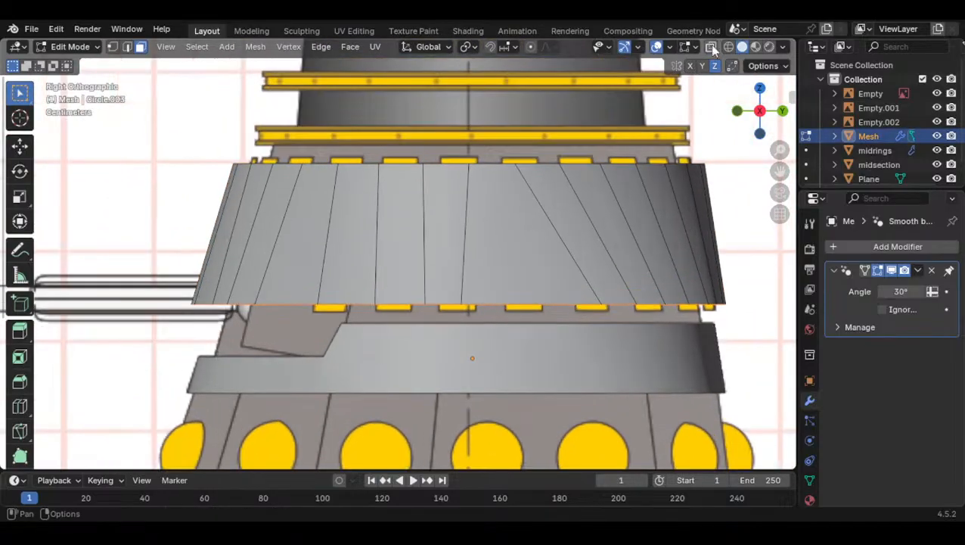
{"action": "left_click", "coordinate": [711, 47]}
{"action": "middle_click_drag", "start_coordinate": [440, 221], "coordinate": [429, 223], "text": "shift"}
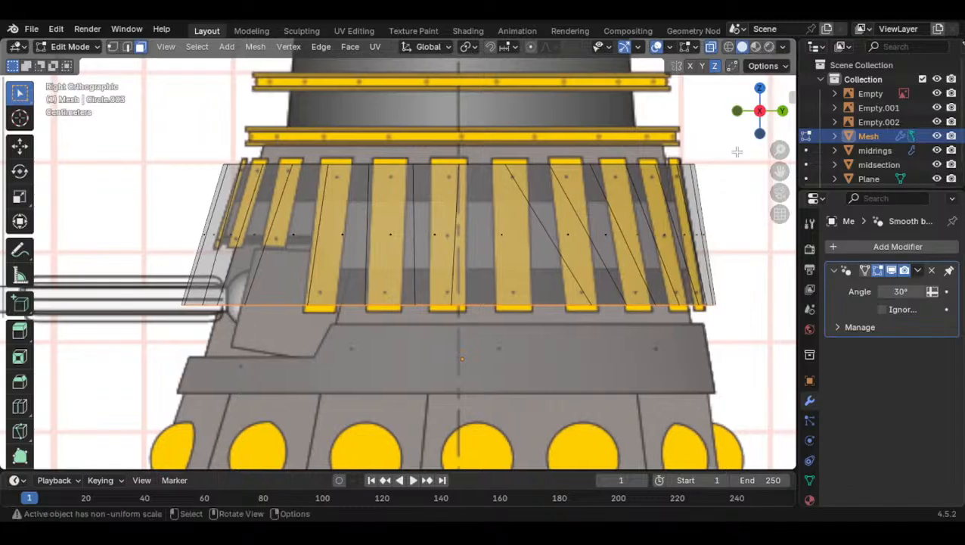
{"action": "left_click", "coordinate": [762, 118]}
{"action": "middle_click_drag", "start_coordinate": [516, 221], "coordinate": [530, 219], "text": "shift"}
{"action": "left_click", "coordinate": [760, 115]}
{"action": "middle_click_drag", "start_coordinate": [380, 272], "coordinate": [432, 311], "text": "shift"}
{"action": "scroll", "coordinate": [378, 271], "scroll_direction": "up", "scroll_amount": 4}
Hide midrings to compare the Mesh object alone with the reference slats, and show midrings again
{"action": "key", "text": "Tab"}
{"action": "left_click", "coordinate": [421, 272]}
{"action": "key", "text": "h"}
{"action": "left_click", "coordinate": [382, 295]}
{"action": "scroll", "coordinate": [384, 295], "scroll_direction": "up", "scroll_amount": 2}
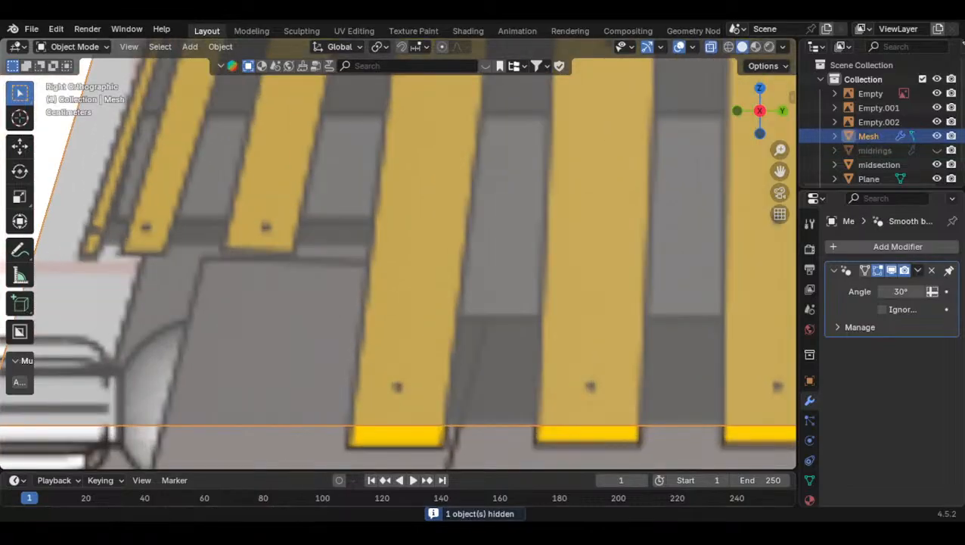
{"action": "scroll", "coordinate": [383, 310], "scroll_direction": "down", "scroll_amount": 6}
{"action": "middle_click_drag", "start_coordinate": [383, 311], "coordinate": [439, 289], "text": "shift"}
{"action": "key", "text": "Tab"}
{"action": "key", "text": "Tab"}
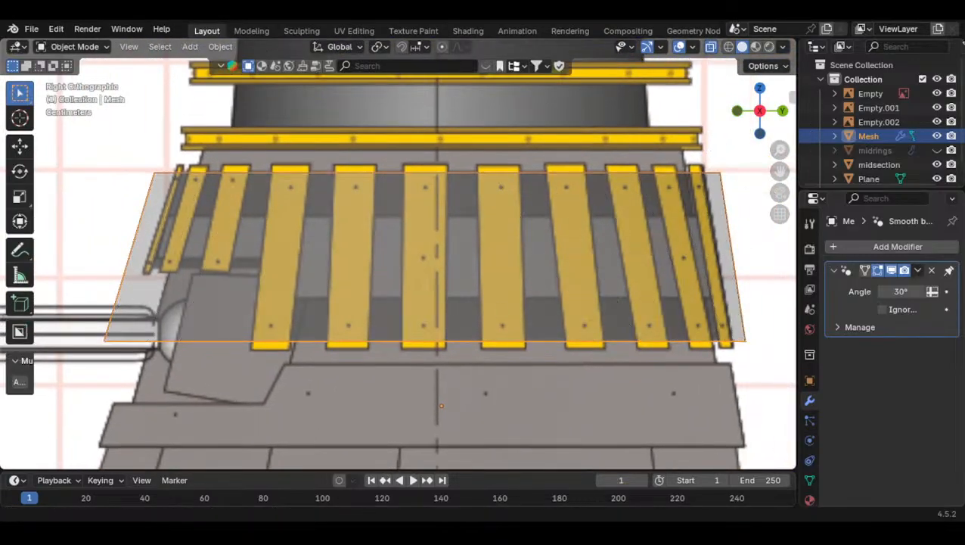
{"action": "middle_click_drag", "start_coordinate": [675, 293], "coordinate": [620, 297], "text": "shift"}
{"action": "left_click", "coordinate": [392, 257]}
{"action": "left_click", "coordinate": [903, 150]}
{"action": "left_click", "coordinate": [937, 151]}
Narrow the Mesh object along the global Y axis to a Y scale of about 1.032, and turn off X-ray
{"action": "left_click", "coordinate": [849, 151]}
{"action": "left_click", "coordinate": [865, 140]}
{"action": "left_click", "coordinate": [866, 147]}
{"action": "left_click", "coordinate": [868, 136]}
{"action": "key", "text": "s"}
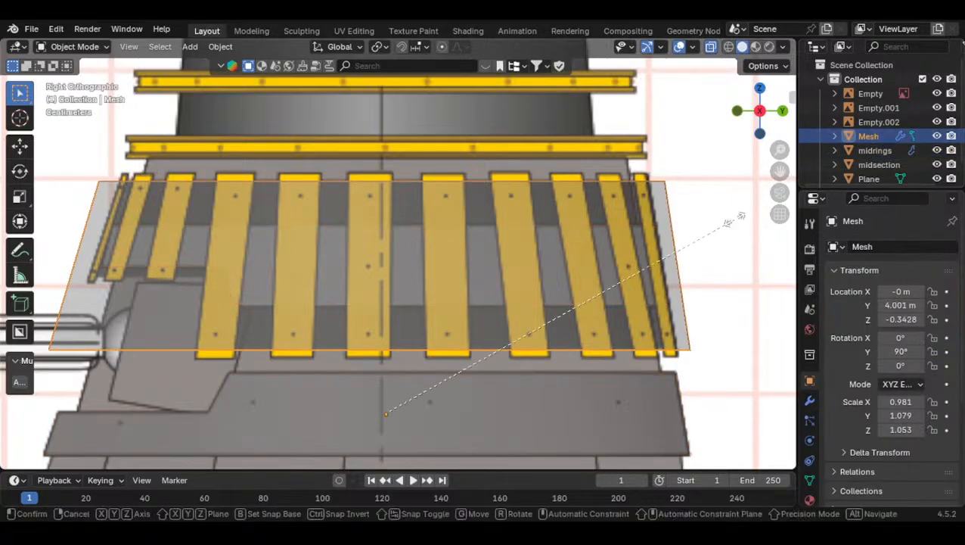
{"action": "key", "text": "y"}
{"action": "left_click", "coordinate": [722, 232]}
{"action": "middle_click_drag", "start_coordinate": [721, 232], "coordinate": [740, 159]}
{"action": "left_click", "coordinate": [711, 48]}
Widen the Mesh object along the global Y axis to a Y scale of about 1.040 and check it from the right
{"action": "middle_click_drag", "start_coordinate": [581, 284], "coordinate": [646, 305]}
{"action": "key", "text": "s"}
{"action": "key", "text": "y"}
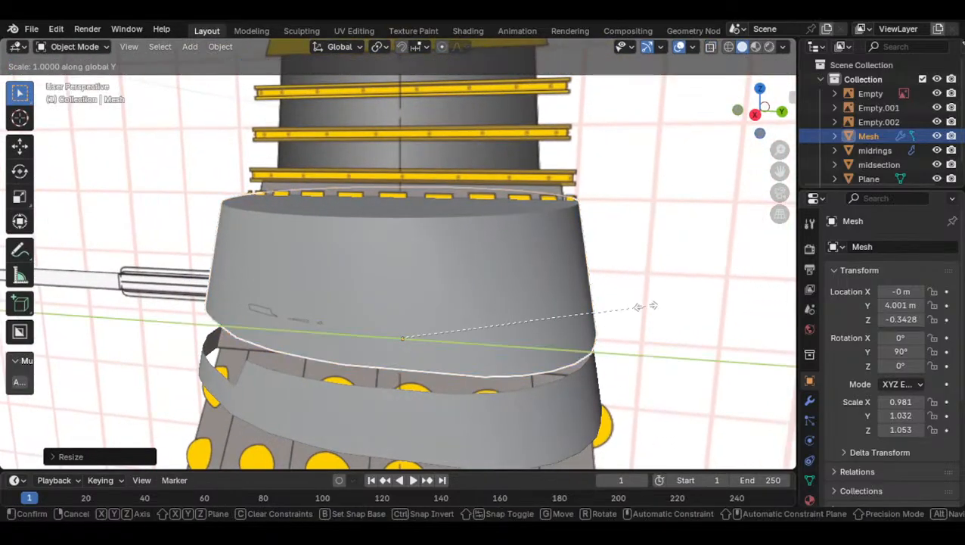
{"action": "left_click", "coordinate": [664, 306]}
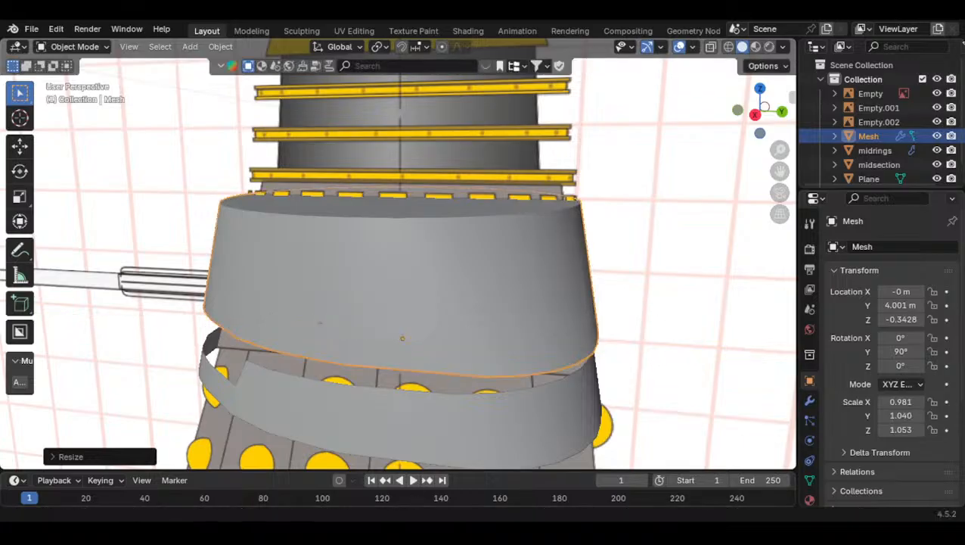
{"action": "left_click", "coordinate": [755, 114]}
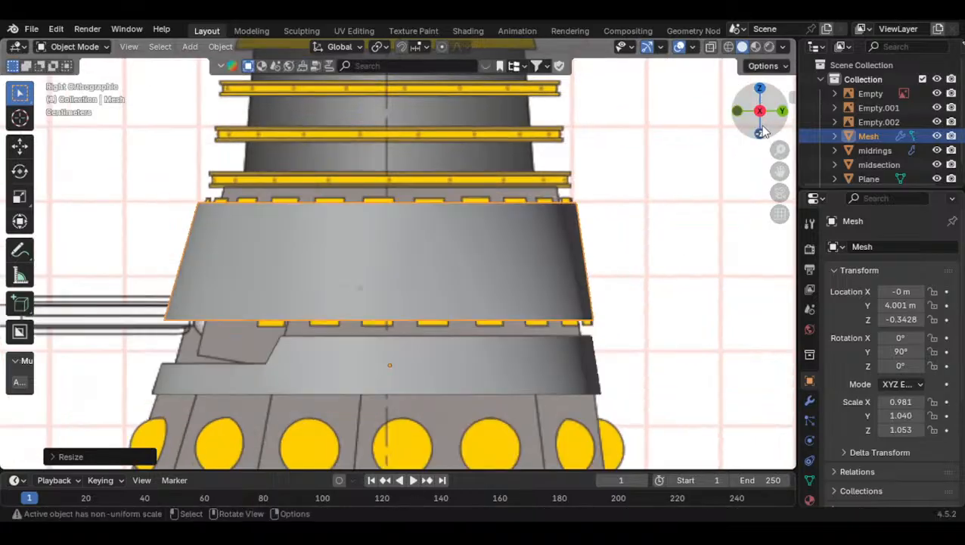
{"action": "scroll", "coordinate": [518, 247], "scroll_direction": "up", "scroll_amount": 2}
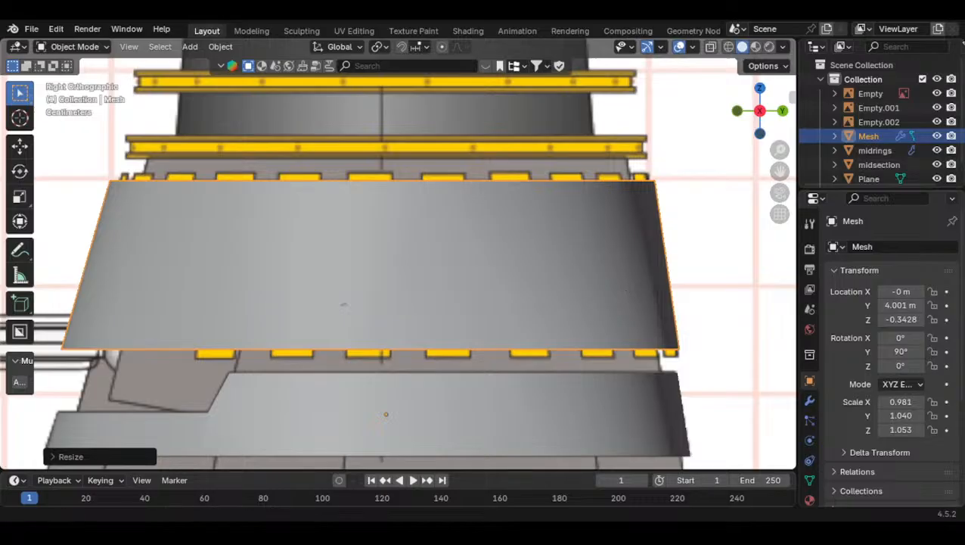
With X-ray on, add a horizontal loop cut around Mesh, level with the lower ends of the short front slats
{"action": "key", "text": "Tab"}
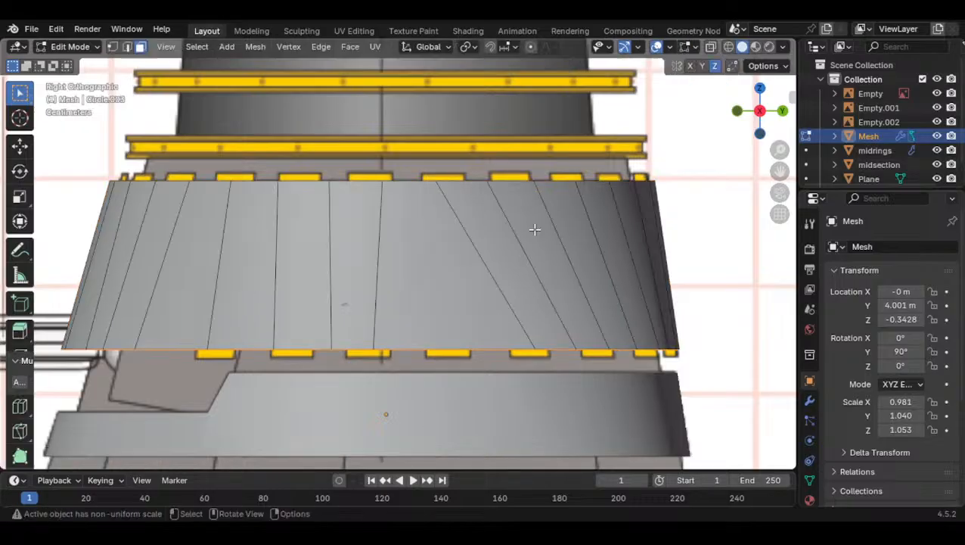
{"action": "left_click", "coordinate": [711, 46]}
{"action": "scroll", "coordinate": [254, 297], "scroll_direction": "up", "scroll_amount": 4}
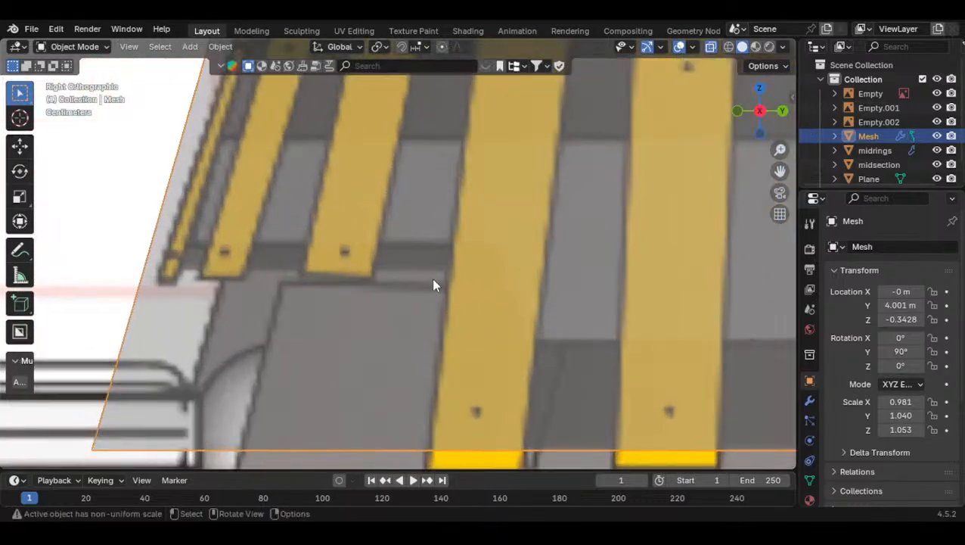
{"action": "key", "text": "ctrl+r"}
{"action": "left_click", "coordinate": [451, 269]}
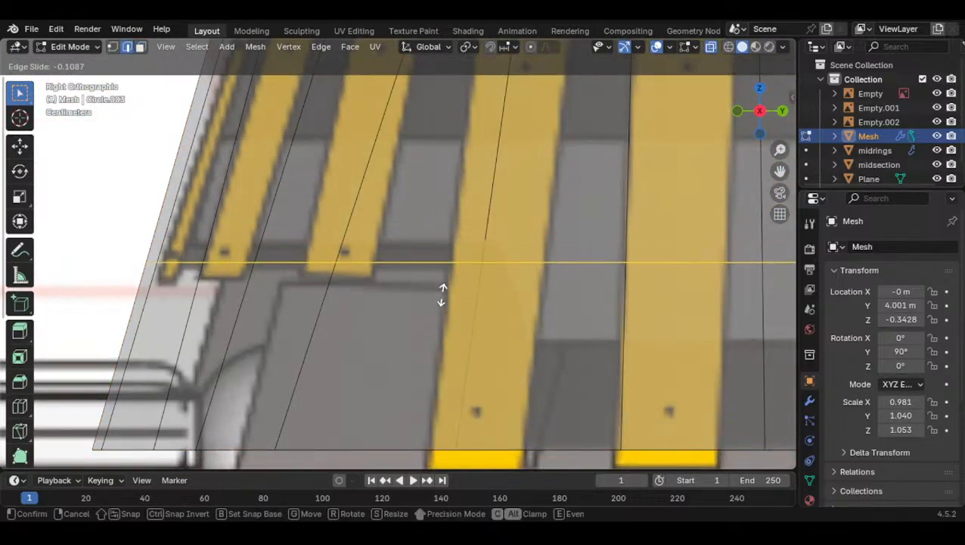
{"action": "left_click", "coordinate": [427, 339]}
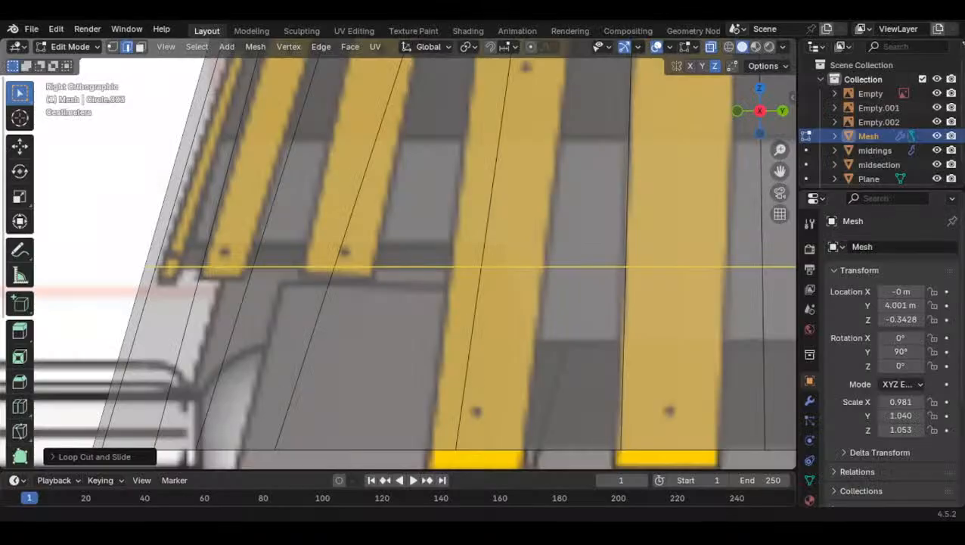
{"action": "scroll", "coordinate": [511, 319], "scroll_direction": "down", "scroll_amount": 4}
{"action": "scroll", "coordinate": [447, 287], "scroll_direction": "up", "scroll_amount": 6}
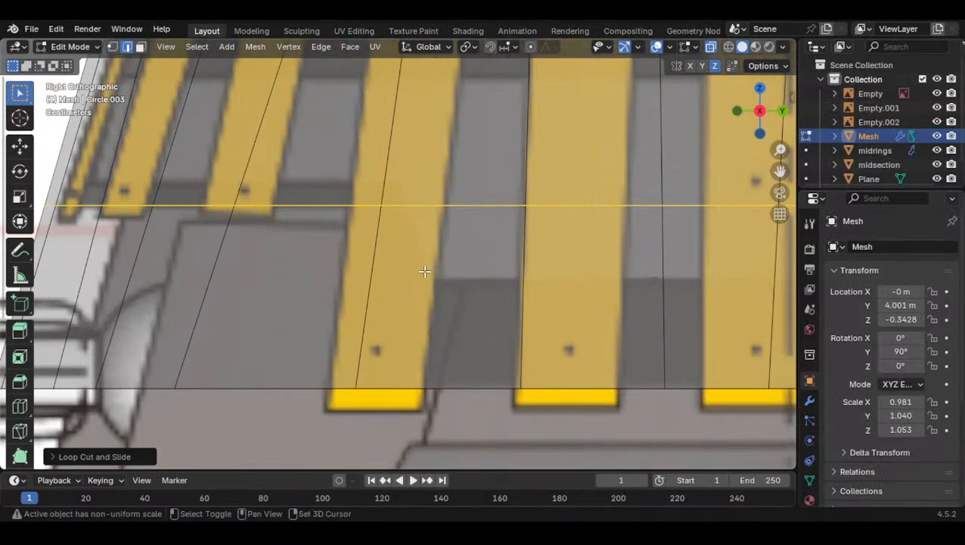
{"action": "scroll", "coordinate": [425, 271], "scroll_direction": "down", "scroll_amount": 3}
Delete the Mesh faces below the new loop at the front, back to the first long slat, to form the arm-box notch
{"action": "left_click", "coordinate": [141, 50]}
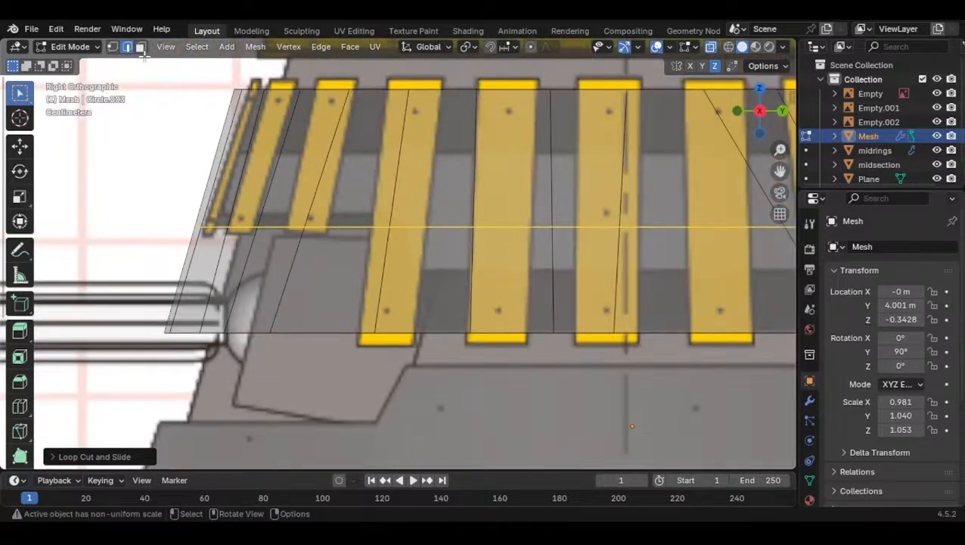
{"action": "left_click", "coordinate": [329, 258], "text": "alt"}
{"action": "left_click", "coordinate": [322, 267]}
{"action": "left_click_drag", "start_coordinate": [151, 256], "coordinate": [356, 304]}
{"action": "key", "text": "x"}
{"action": "left_click", "coordinate": [356, 305]}
{"action": "scroll", "coordinate": [337, 299], "scroll_direction": "down", "scroll_amount": 3}
{"action": "key", "text": "Tab"}
Examine the notch in the Mesh object from several angles and against the side reference
{"action": "middle_click_drag", "start_coordinate": [332, 298], "coordinate": [479, 150]}
{"action": "key", "text": "Tab"}
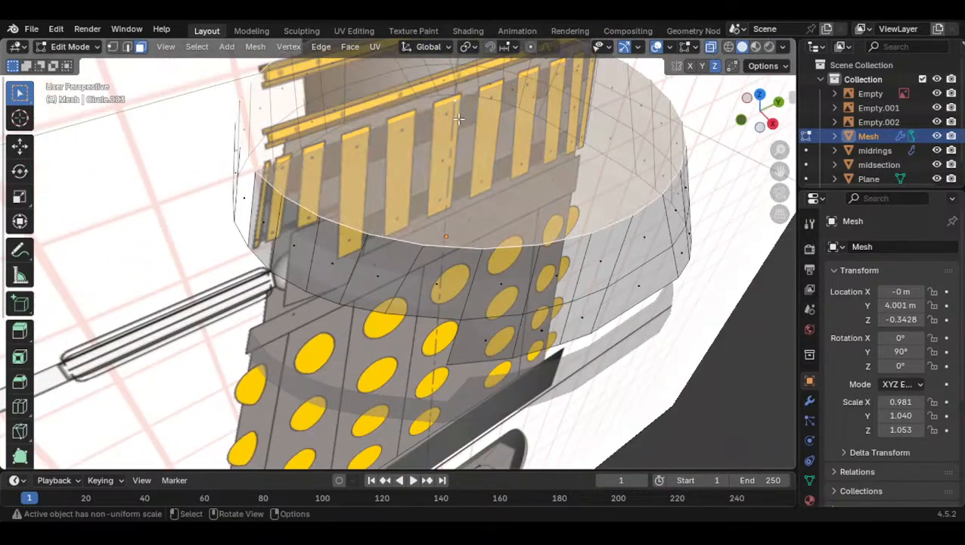
{"action": "middle_click_drag", "start_coordinate": [491, 199], "coordinate": [428, 153]}
{"action": "key", "text": "Tab"}
{"action": "middle_click_drag", "start_coordinate": [539, 258], "coordinate": [513, 242]}
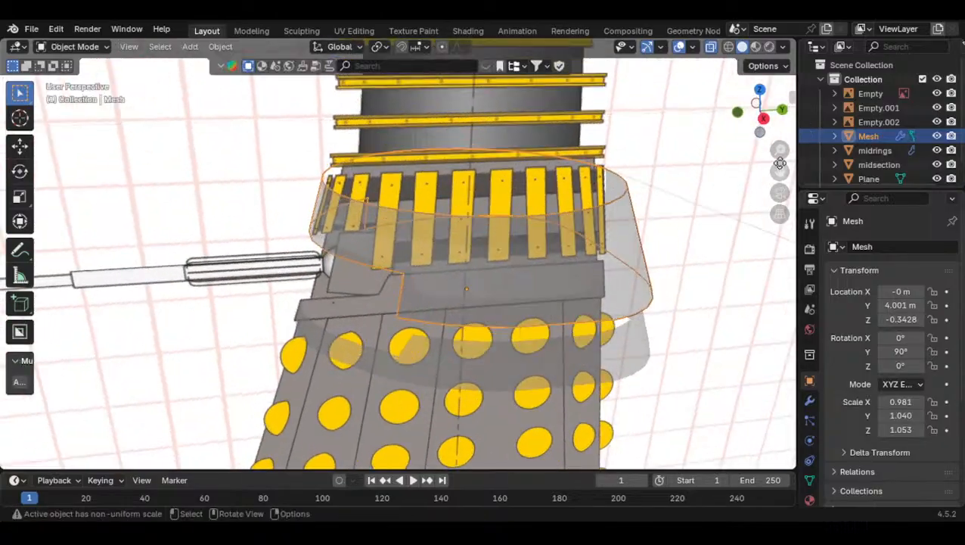
{"action": "left_click", "coordinate": [763, 123]}
{"action": "scroll", "coordinate": [524, 266], "scroll_direction": "up", "scroll_amount": 3}
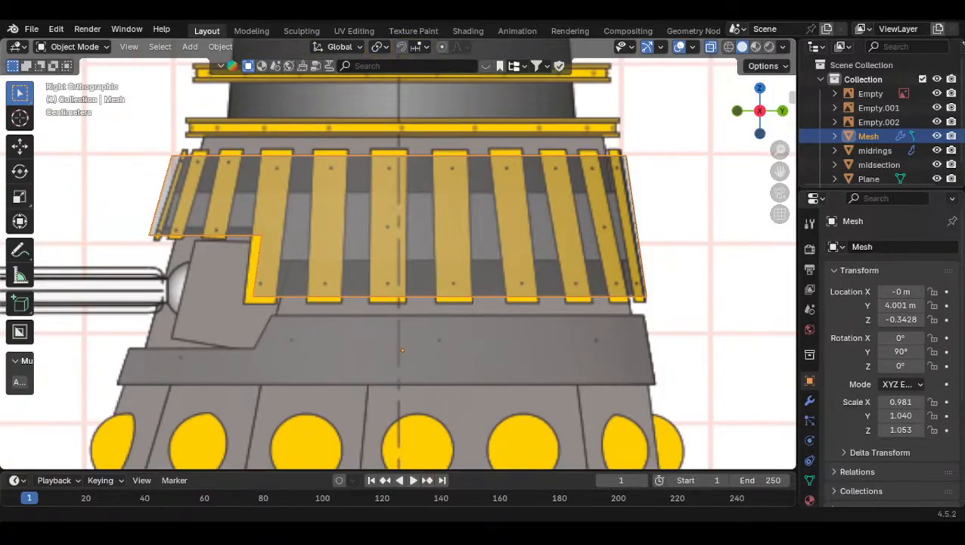
{"action": "middle_click_drag", "start_coordinate": [454, 280], "coordinate": [394, 271]}
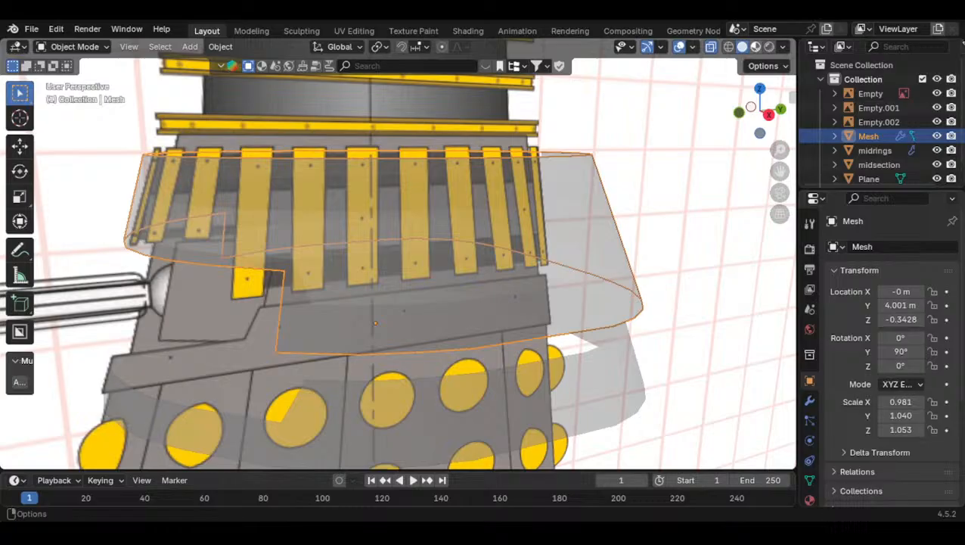
Switch the viewport to Material Preview shading and inspect how Mesh and midrings line up from the side and front
{"action": "left_click", "coordinate": [755, 47]}
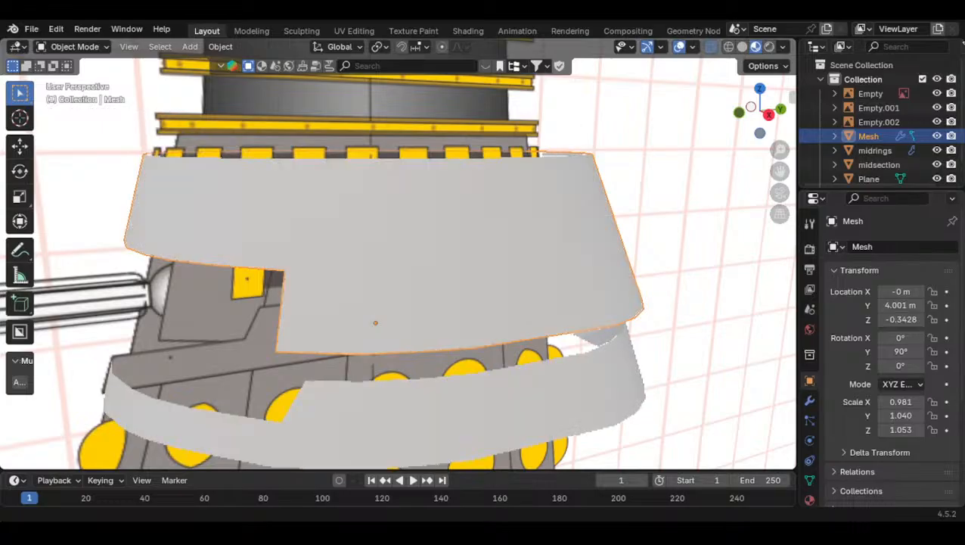
{"action": "left_click", "coordinate": [769, 114]}
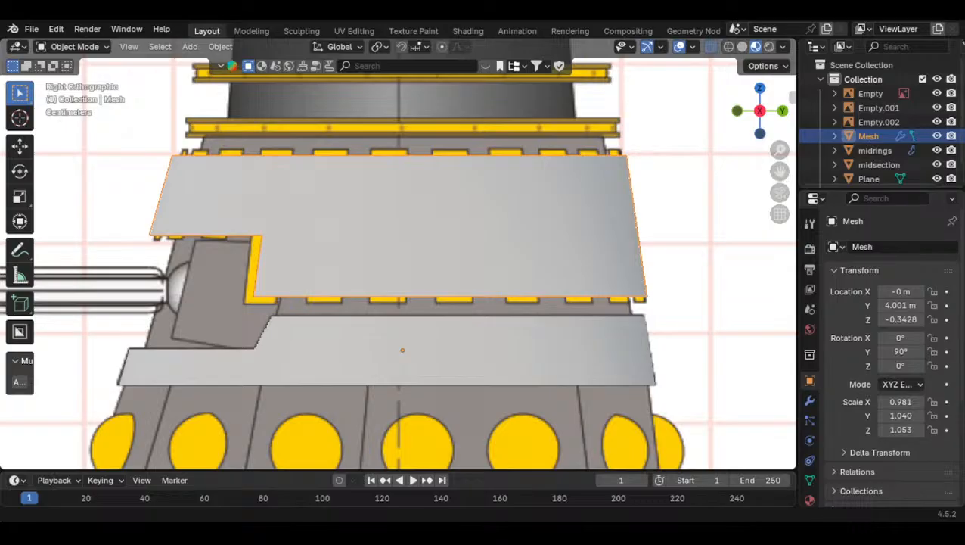
{"action": "middle_click_drag", "start_coordinate": [475, 358], "coordinate": [550, 389]}
{"action": "left_click", "coordinate": [501, 376]}
{"action": "middle_click_drag", "start_coordinate": [505, 362], "coordinate": [404, 380]}
{"action": "middle_click_drag", "start_coordinate": [393, 351], "coordinate": [553, 261]}
{"action": "left_click", "coordinate": [369, 269]}
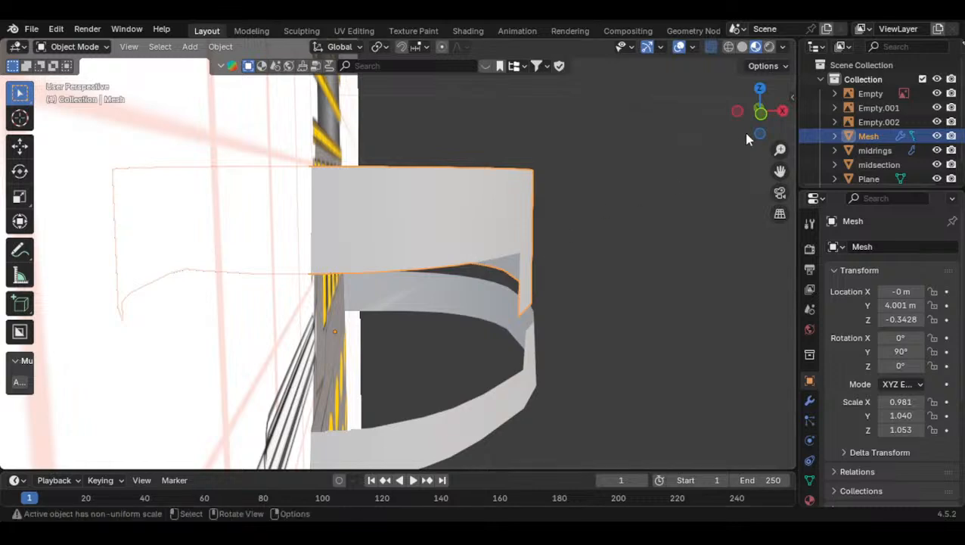
Search the online material library for "mesh" and apply the Metal mesh material to the Mesh object
{"action": "left_click", "coordinate": [783, 110]}
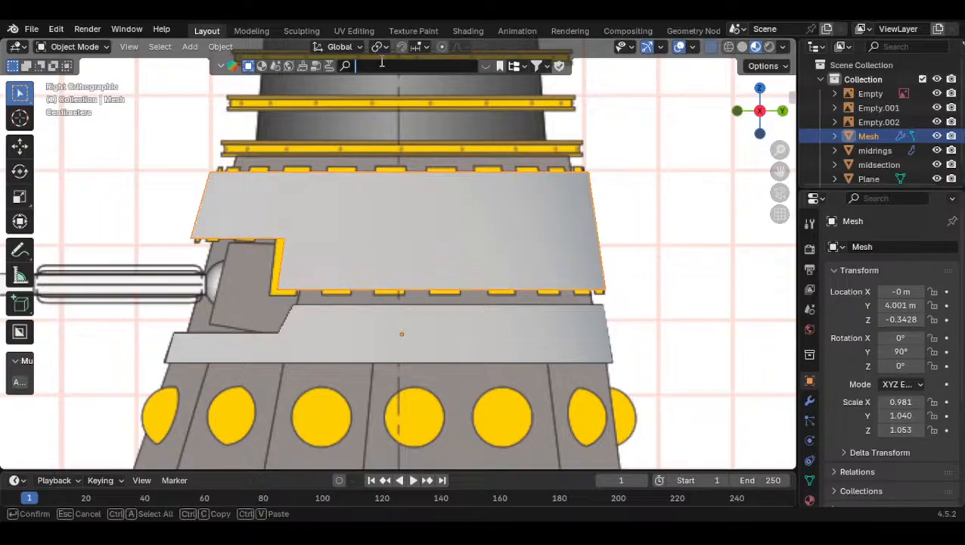
{"action": "key", "text": "Return"}
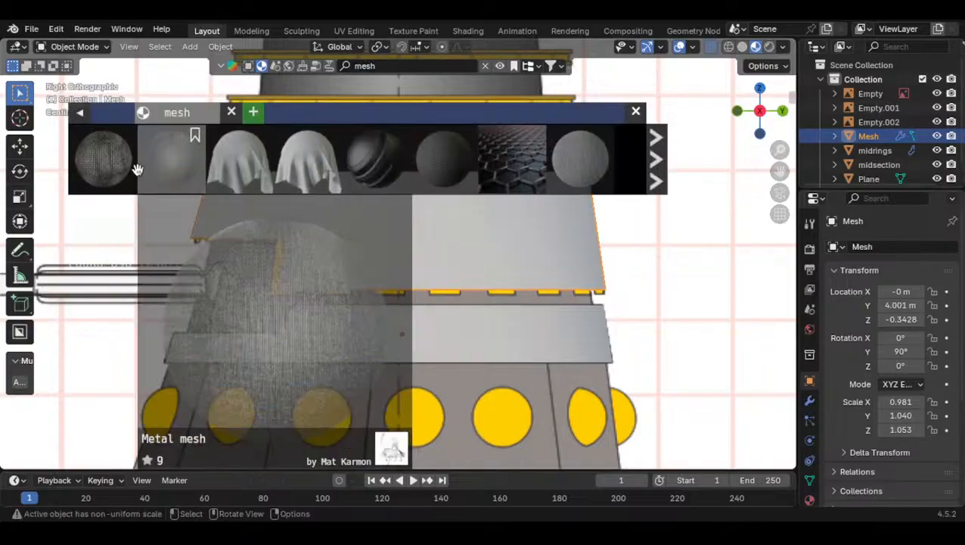
{"action": "left_click", "coordinate": [125, 170]}
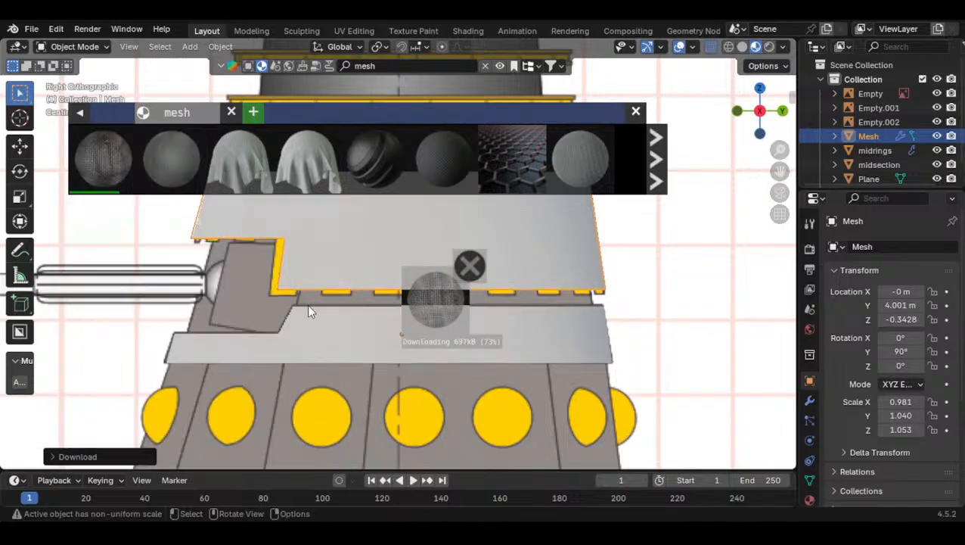
{"action": "middle_click_drag", "start_coordinate": [393, 308], "coordinate": [424, 323]}
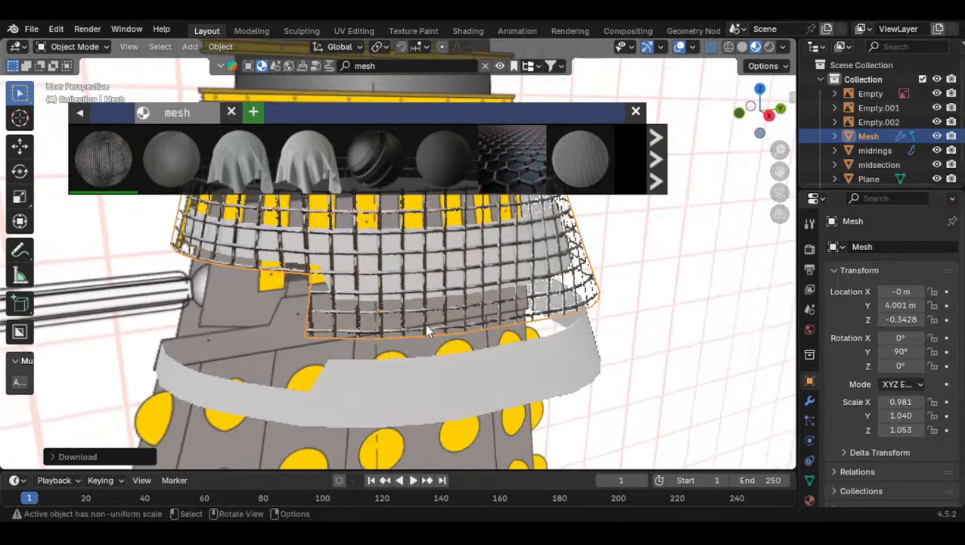
Unwrap all faces of the Mesh object with Smart UV Project
{"action": "key", "text": "Tab"}
{"action": "key", "text": "ctrl+l"}
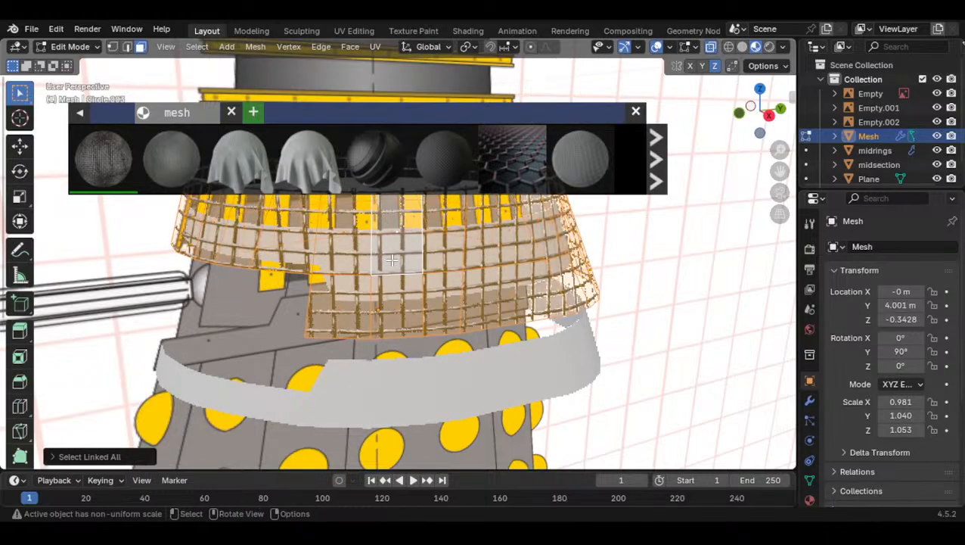
{"action": "key", "text": "u"}
{"action": "left_click", "coordinate": [383, 308]}
{"action": "left_click", "coordinate": [367, 437]}
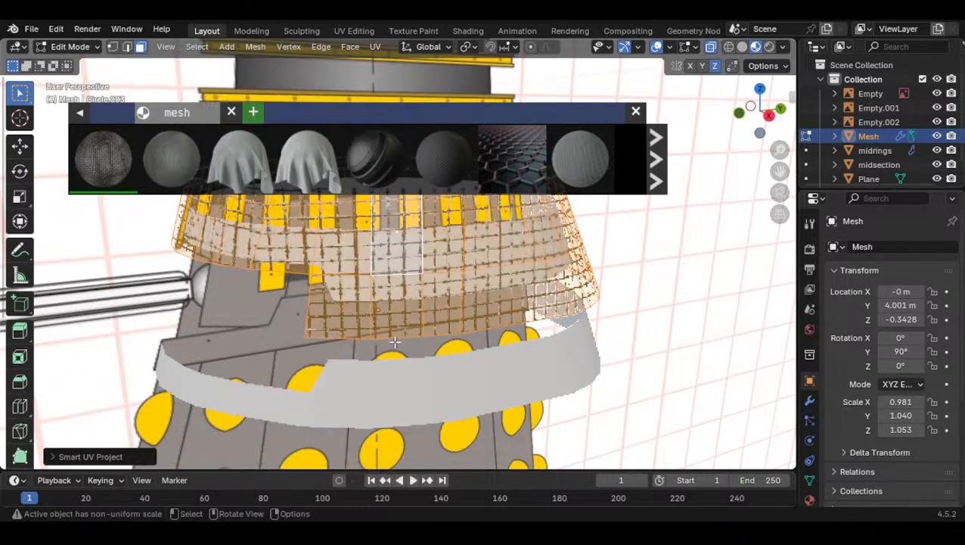
{"action": "key", "text": "Tab"}
Examine the scale and layout of the wire mesh texture on Mesh from the side and front
{"action": "middle_click_drag", "start_coordinate": [414, 300], "coordinate": [318, 306]}
{"action": "middle_click_drag", "start_coordinate": [318, 306], "coordinate": [293, 355], "text": "shift"}
{"action": "left_click", "coordinate": [758, 119]}
{"action": "middle_click_drag", "start_coordinate": [486, 286], "coordinate": [478, 273], "text": "shift"}
{"action": "scroll", "coordinate": [476, 273], "scroll_direction": "up", "scroll_amount": 4}
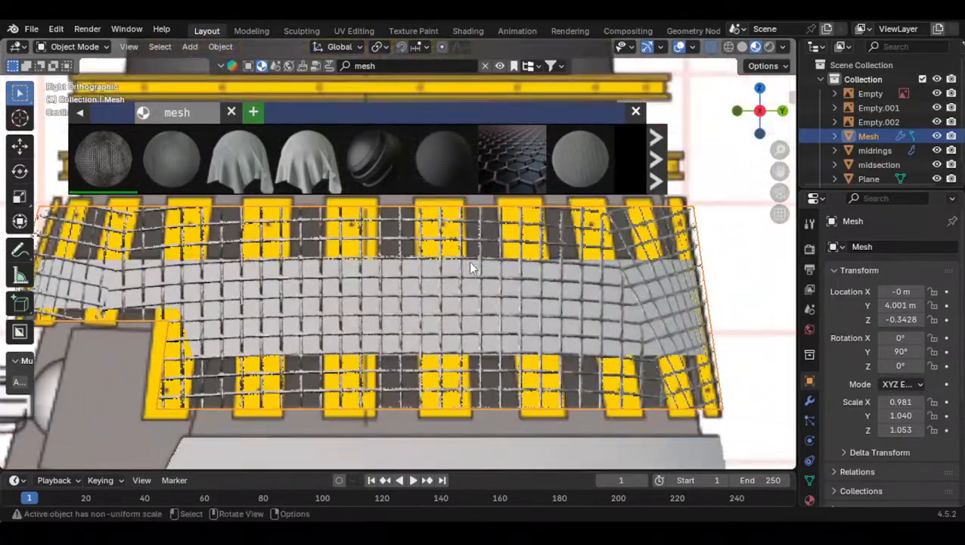
{"action": "mouse_move", "coordinate": [518, 130]}
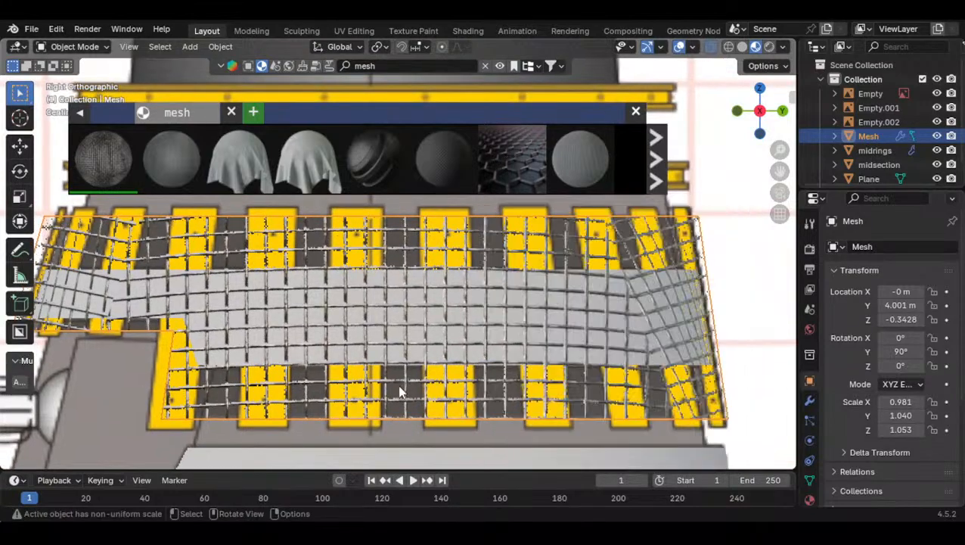
{"action": "middle_click_drag", "start_coordinate": [287, 333], "coordinate": [493, 323]}
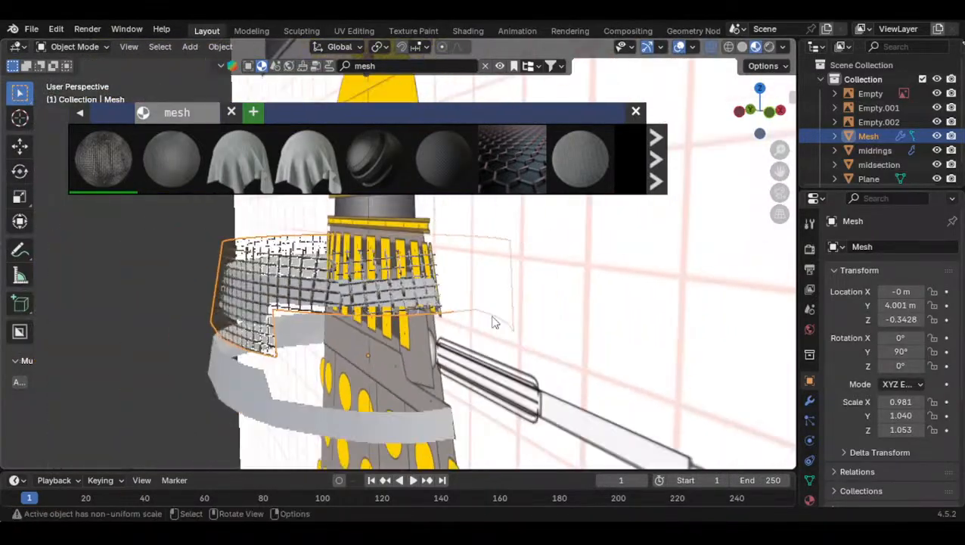
{"action": "scroll", "coordinate": [503, 323], "scroll_direction": "up", "scroll_amount": 8}
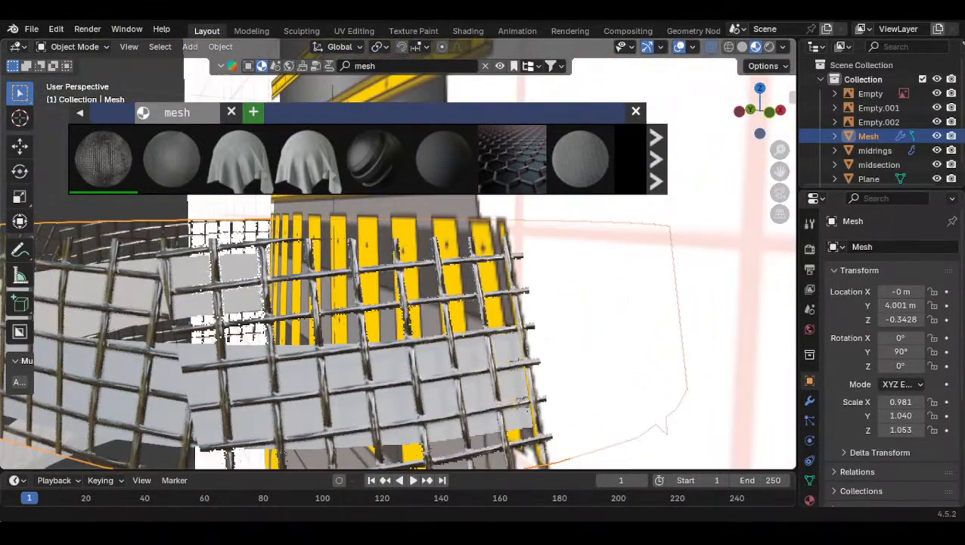
{"action": "middle_click_drag", "start_coordinate": [422, 347], "coordinate": [357, 349]}
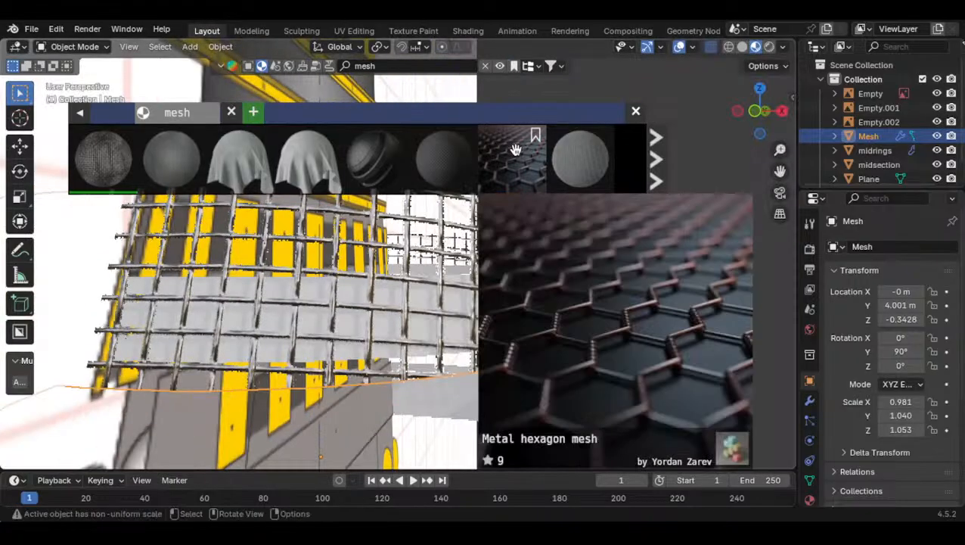
Apply the Metal hexagon mesh material to Mesh and check it around the band
{"action": "left_click", "coordinate": [513, 146]}
{"action": "middle_click_drag", "start_coordinate": [413, 299], "coordinate": [386, 304]}
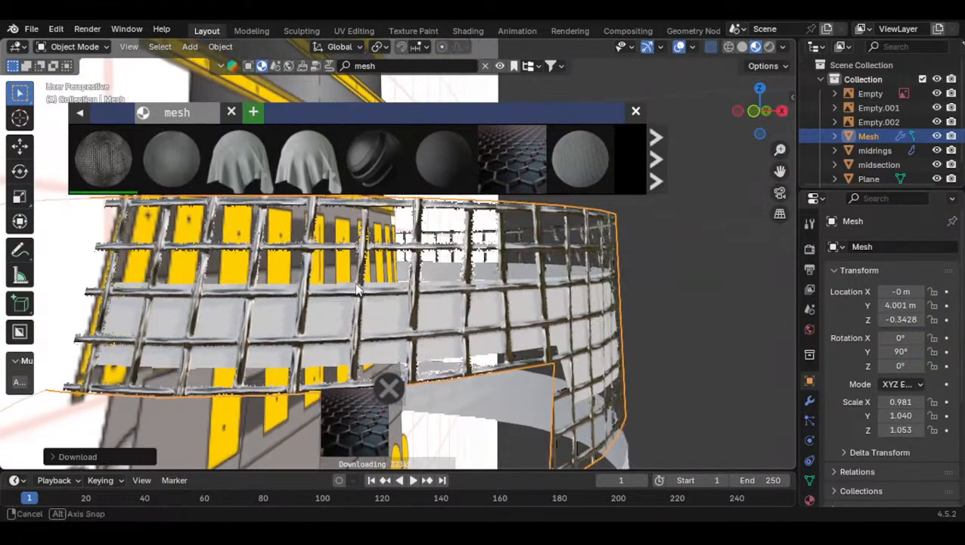
{"action": "middle_click_drag", "start_coordinate": [390, 265], "coordinate": [531, 271]}
{"action": "middle_click_drag", "start_coordinate": [655, 259], "coordinate": [533, 243]}
Try to widen Mesh along global Y and scale it uniformly, then undo the resizing
{"action": "left_click", "coordinate": [438, 246]}
{"action": "key", "text": "s"}
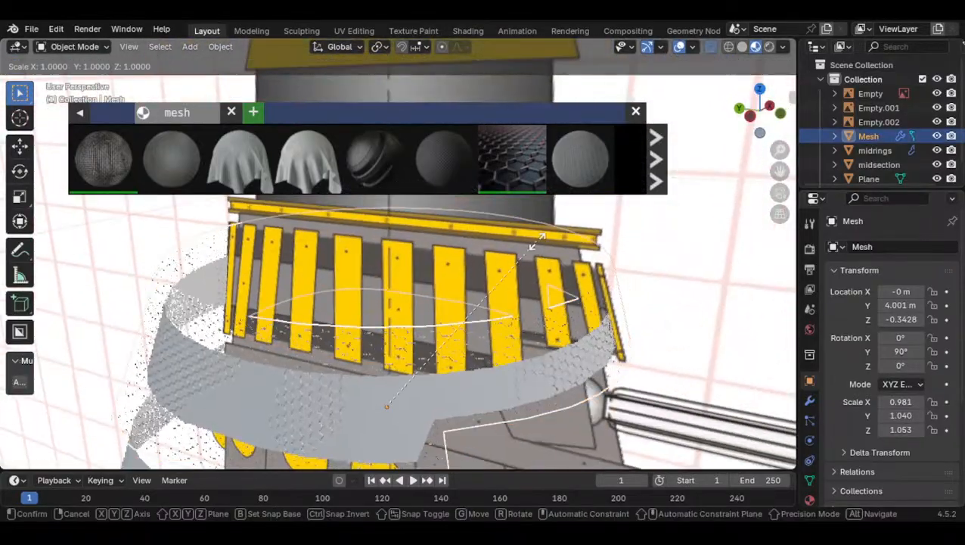
{"action": "key", "text": "y"}
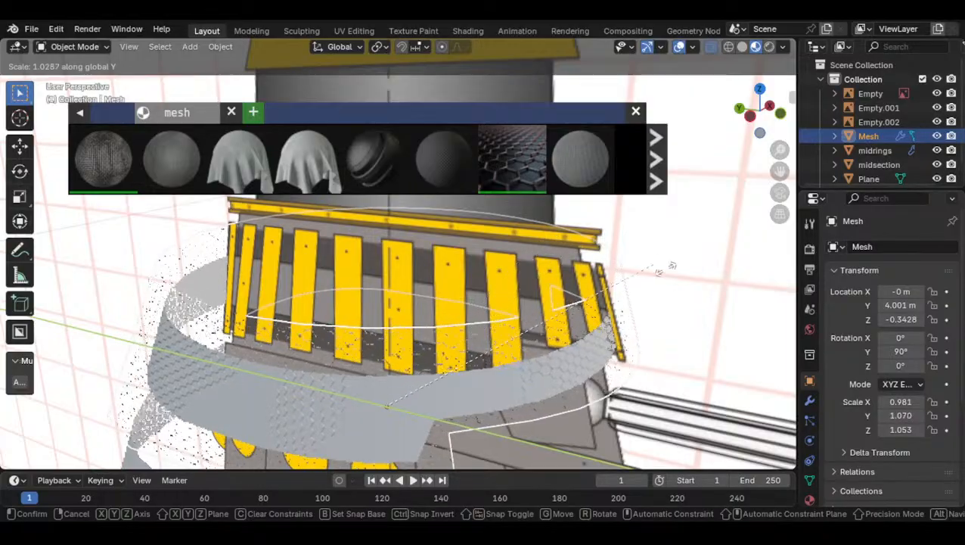
{"action": "left_click", "coordinate": [666, 268]}
{"action": "key", "text": "s"}
{"action": "left_click", "coordinate": [625, 221]}
{"action": "key", "text": "ctrl+z"}
Scale Mesh outward by about 1.025 in the horizontal plane, keeping its height locked
{"action": "middle_click_drag", "start_coordinate": [586, 240], "coordinate": [603, 190], "text": "shift"}
{"action": "key", "text": "s"}
{"action": "key", "text": "shift+z"}
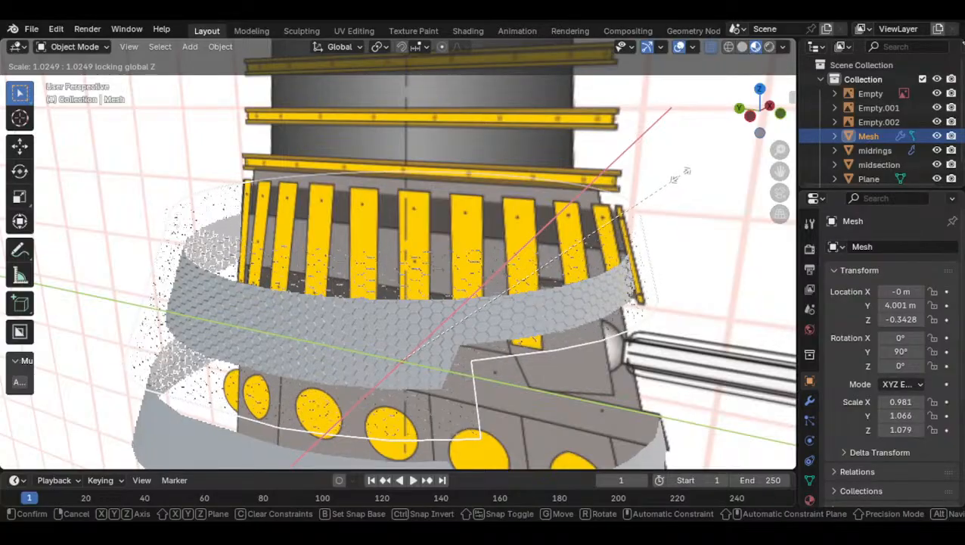
{"action": "left_click", "coordinate": [676, 179]}
{"action": "middle_click_drag", "start_coordinate": [408, 226], "coordinate": [526, 262]}
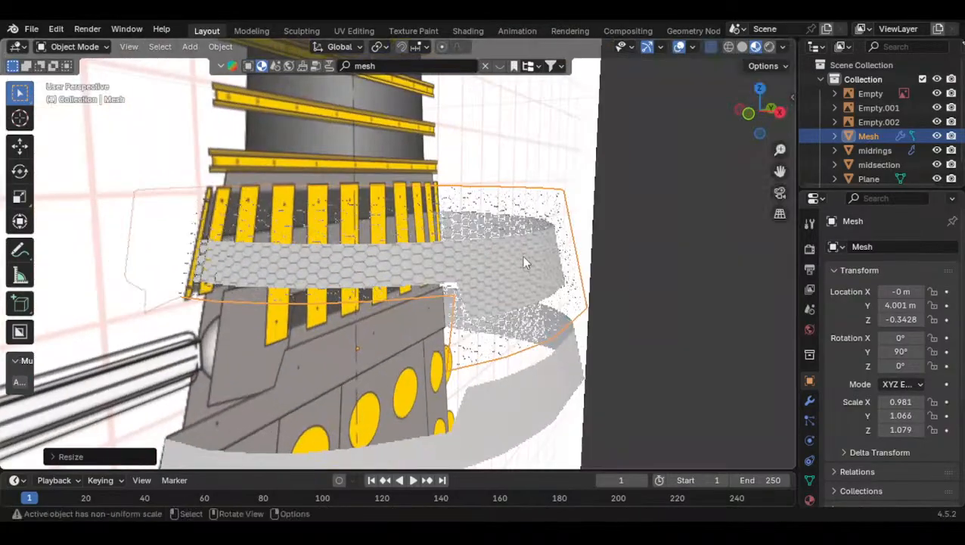
{"action": "scroll", "coordinate": [526, 261], "scroll_direction": "down", "scroll_amount": 1}
Try to narrow Mesh along global Y to fit the outer yellow slats in the side view
{"action": "left_click", "coordinate": [678, 264]}
{"action": "middle_click_drag", "start_coordinate": [679, 265], "coordinate": [634, 261]}
{"action": "left_click", "coordinate": [776, 114]}
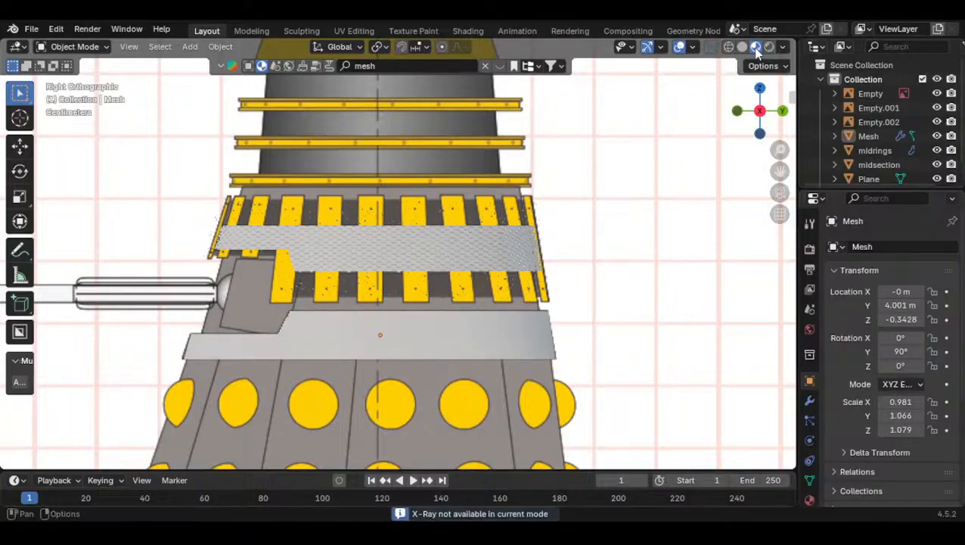
{"action": "middle_click_drag", "start_coordinate": [335, 310], "coordinate": [733, 169]}
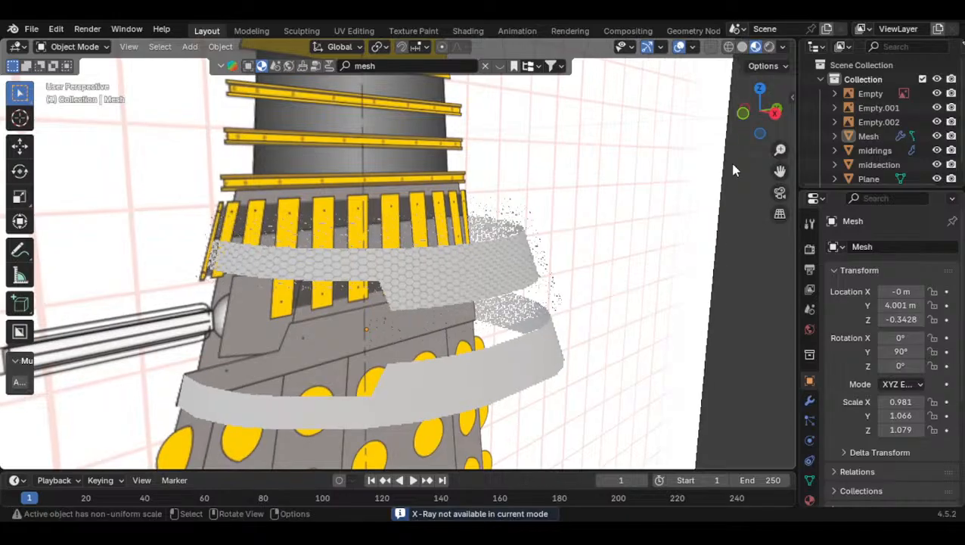
{"action": "left_click", "coordinate": [775, 114]}
{"action": "scroll", "coordinate": [367, 286], "scroll_direction": "up", "scroll_amount": 3}
{"action": "left_click", "coordinate": [350, 270]}
{"action": "scroll", "coordinate": [388, 262], "scroll_direction": "up", "scroll_amount": 2}
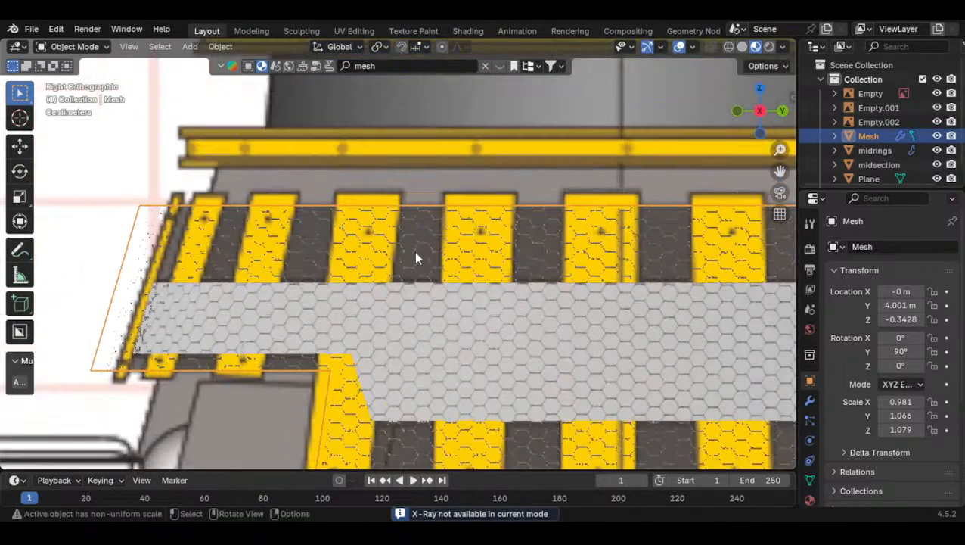
{"action": "scroll", "coordinate": [535, 254], "scroll_direction": "down", "scroll_amount": 3}
{"action": "key", "text": "s"}
{"action": "key", "text": "x"}
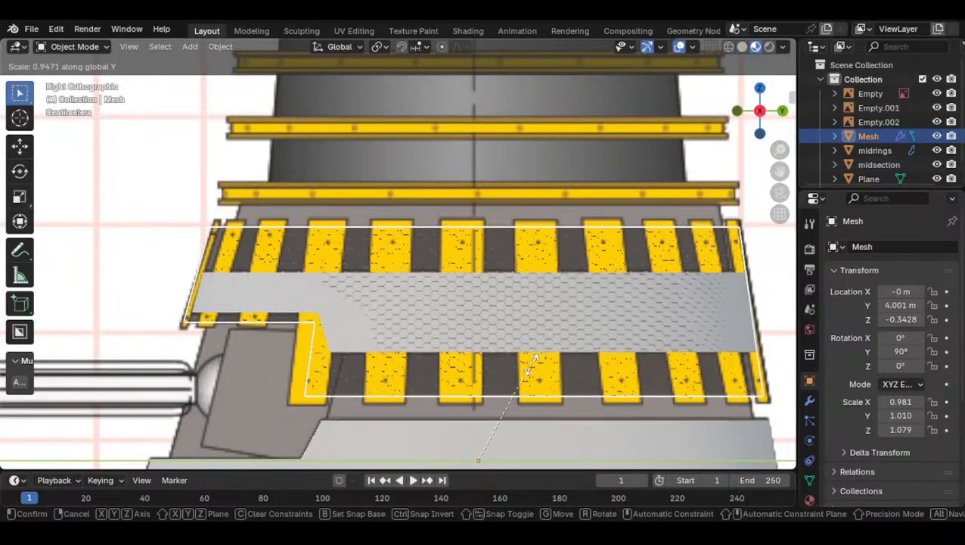
{"action": "left_click", "coordinate": [517, 338]}
Try to scale midrings along global X to a Z scale of 0.972 in the front view
{"action": "middle_click_drag", "start_coordinate": [515, 333], "coordinate": [468, 229]}
{"action": "left_click", "coordinate": [251, 267]}
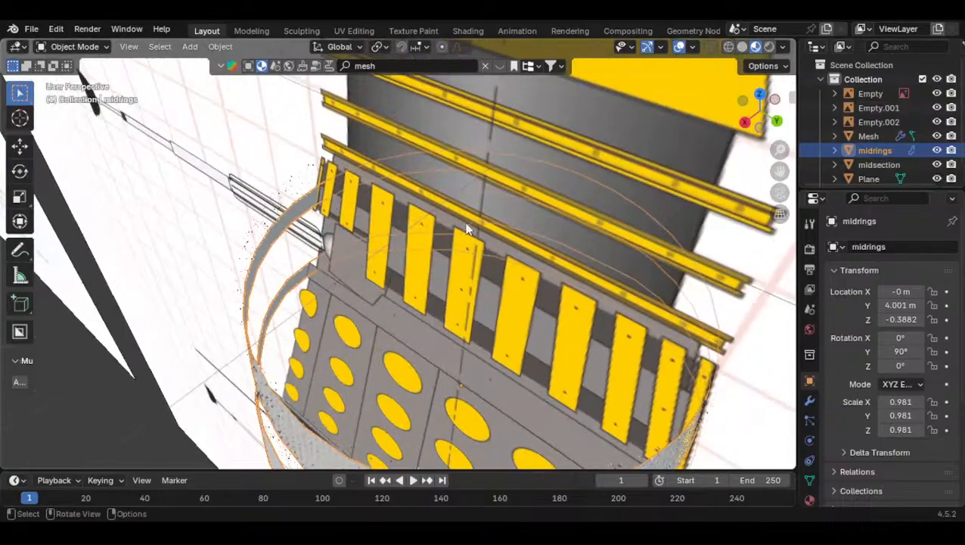
{"action": "left_click", "coordinate": [751, 121]}
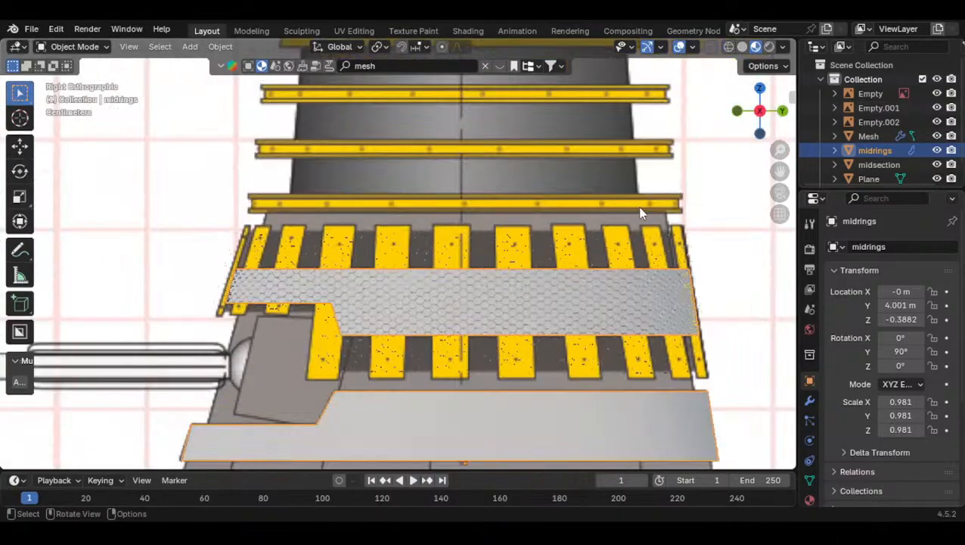
{"action": "left_click", "coordinate": [737, 112]}
{"action": "key", "text": "s"}
{"action": "key", "text": "x"}
{"action": "left_click", "coordinate": [669, 236]}
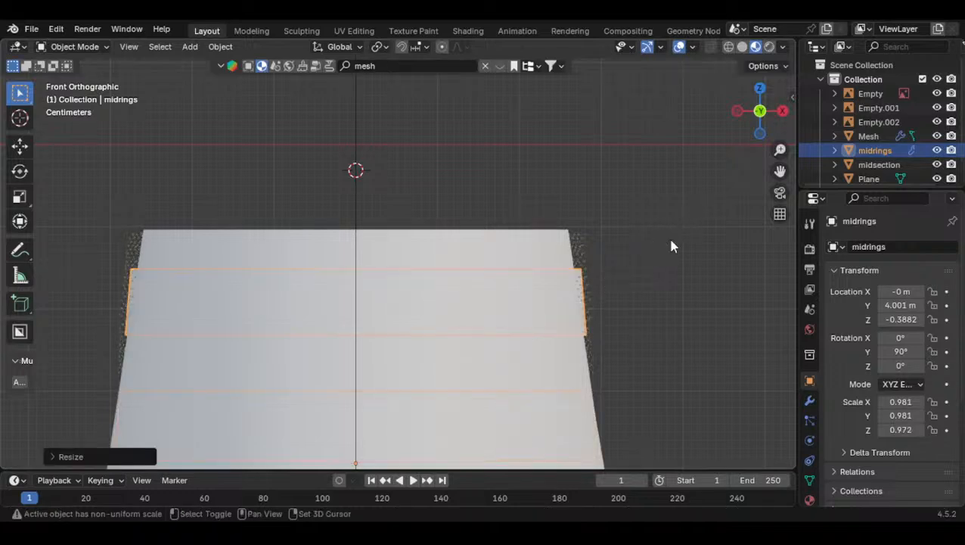
Examine the bands from the front and switch the viewport to Solid shading
{"action": "scroll", "coordinate": [648, 246], "scroll_direction": "down", "scroll_amount": 2}
{"action": "middle_click_drag", "start_coordinate": [648, 247], "coordinate": [702, 209], "text": "shift"}
{"action": "left_click", "coordinate": [556, 271]}
{"action": "middle_click_drag", "start_coordinate": [554, 274], "coordinate": [611, 326]}
{"action": "left_click", "coordinate": [532, 363]}
{"action": "scroll", "coordinate": [901, 158], "scroll_direction": "down", "scroll_amount": 1}
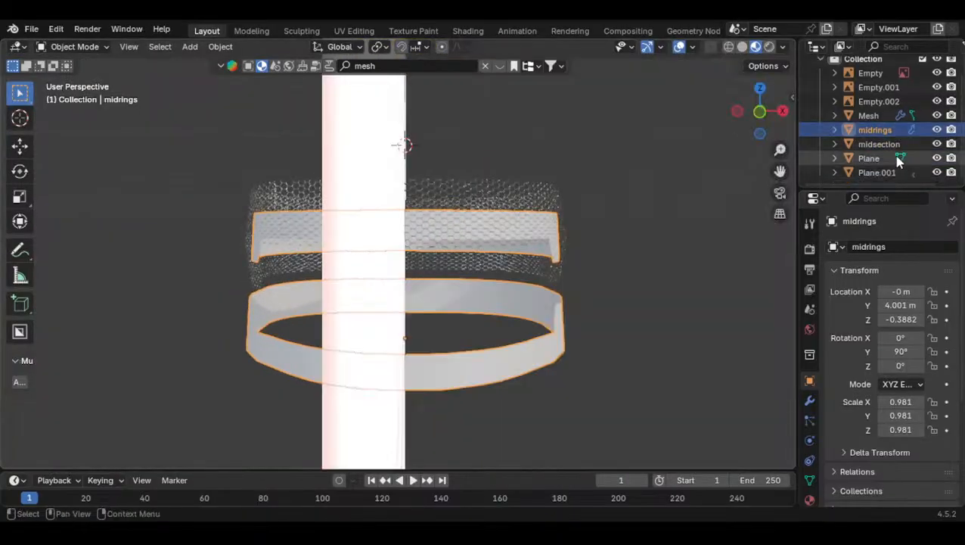
{"action": "scroll", "coordinate": [599, 228], "scroll_direction": "down", "scroll_amount": 2}
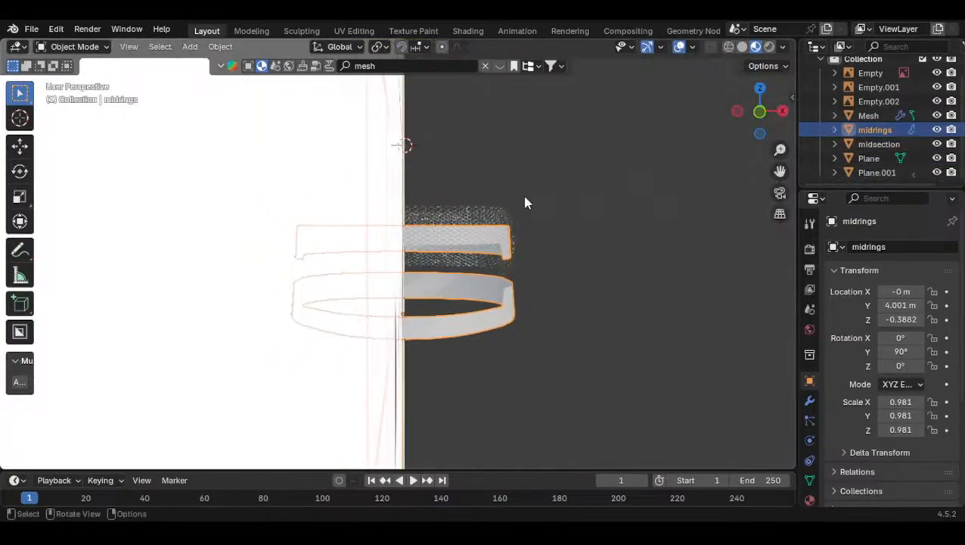
{"action": "left_click", "coordinate": [730, 47]}
{"action": "left_click", "coordinate": [743, 47]}
Examine the Mesh band and midrings in solid shading from several angles against the side reference
{"action": "left_click", "coordinate": [781, 111]}
{"action": "mouse_move", "coordinate": [567, 194]}
{"action": "middle_mouse_down"}
{"action": "mouse_move", "coordinate": [595, 317]}
{"action": "mouse_move", "coordinate": [614, 321]}
{"action": "middle_mouse_up"}
{"action": "left_click", "coordinate": [518, 329]}
{"action": "middle_click_drag", "start_coordinate": [539, 323], "coordinate": [401, 443]}
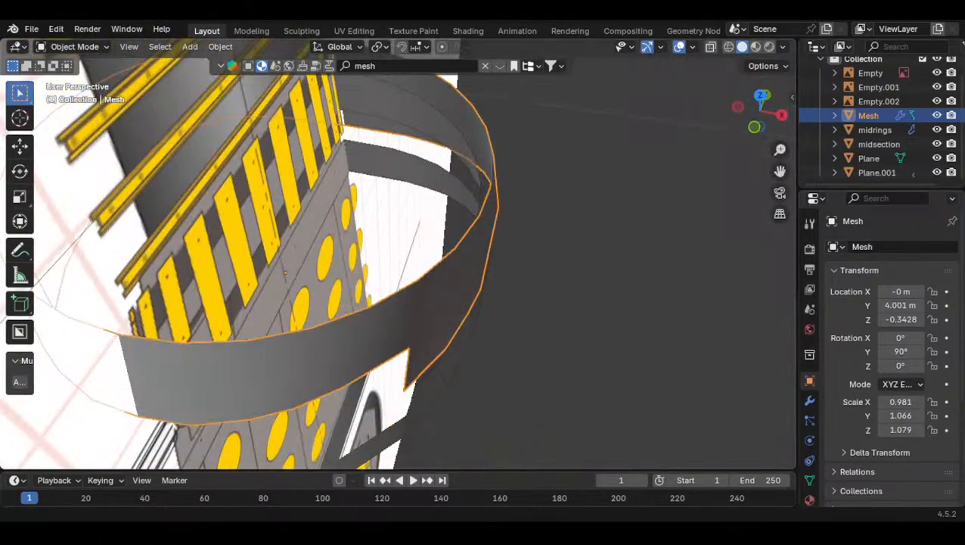
{"action": "middle_click_drag", "start_coordinate": [569, 294], "coordinate": [557, 274]}
{"action": "left_click", "coordinate": [558, 274]}
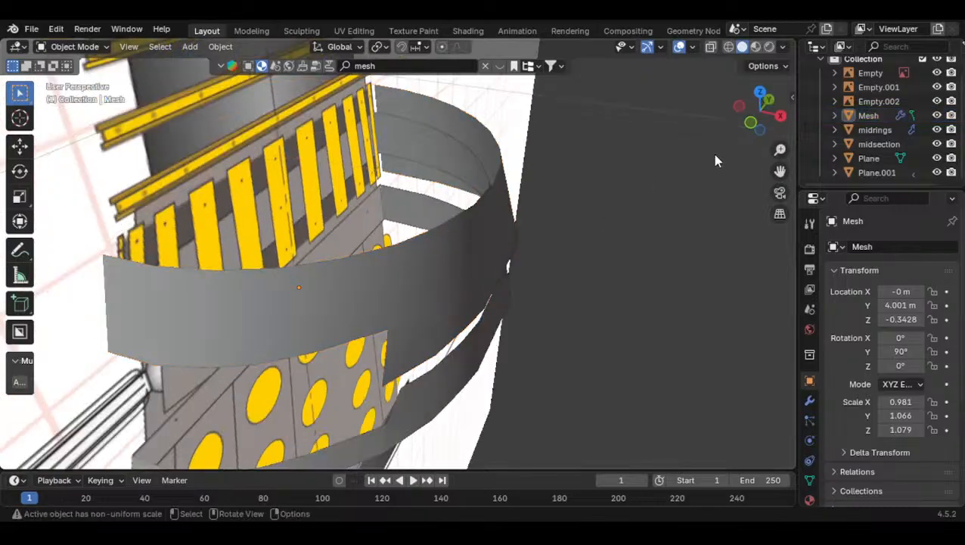
{"action": "left_click", "coordinate": [779, 119]}
Move the midsection object 8 m along global Y onto the yellow Dalek side reference, inside the rings
{"action": "scroll", "coordinate": [410, 274], "scroll_direction": "down", "scroll_amount": 6}
{"action": "middle_click_drag", "start_coordinate": [300, 250], "coordinate": [335, 259], "text": "shift"}
{"action": "scroll", "coordinate": [378, 268], "scroll_direction": "up", "scroll_amount": 5}
{"action": "middle_click_drag", "start_coordinate": [439, 258], "coordinate": [382, 252], "text": "shift"}
{"action": "scroll", "coordinate": [381, 253], "scroll_direction": "down", "scroll_amount": 10}
{"action": "scroll", "coordinate": [397, 261], "scroll_direction": "up", "scroll_amount": 4}
{"action": "middle_click_drag", "start_coordinate": [324, 250], "coordinate": [422, 276], "text": "shift"}
{"action": "scroll", "coordinate": [395, 261], "scroll_direction": "down", "scroll_amount": 2}
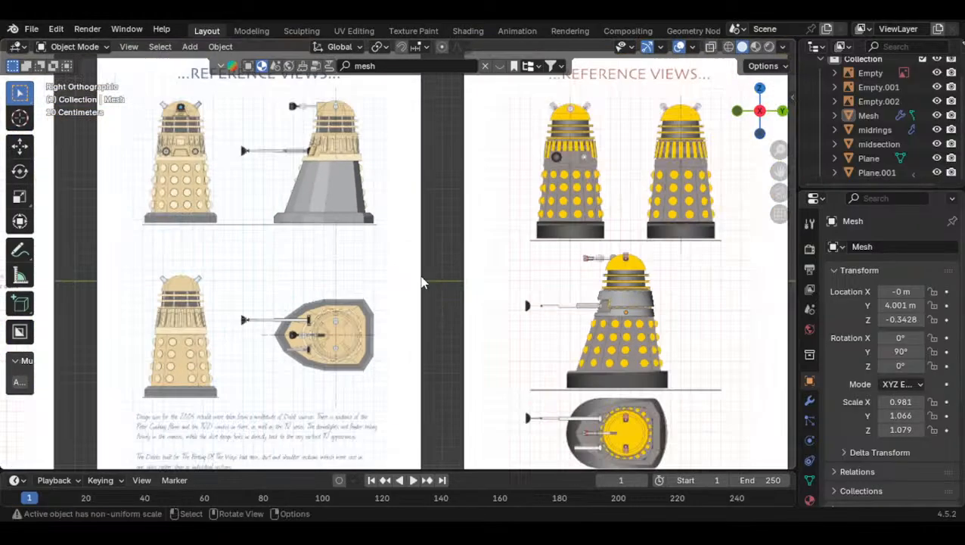
{"action": "scroll", "coordinate": [422, 282], "scroll_direction": "down", "scroll_amount": 4}
{"action": "left_click", "coordinate": [221, 300]}
{"action": "middle_click_drag", "start_coordinate": [346, 300], "coordinate": [215, 287], "text": "shift"}
{"action": "scroll", "coordinate": [216, 287], "scroll_direction": "up", "scroll_amount": 3}
{"action": "key", "text": "g"}
{"action": "key", "text": "y"}
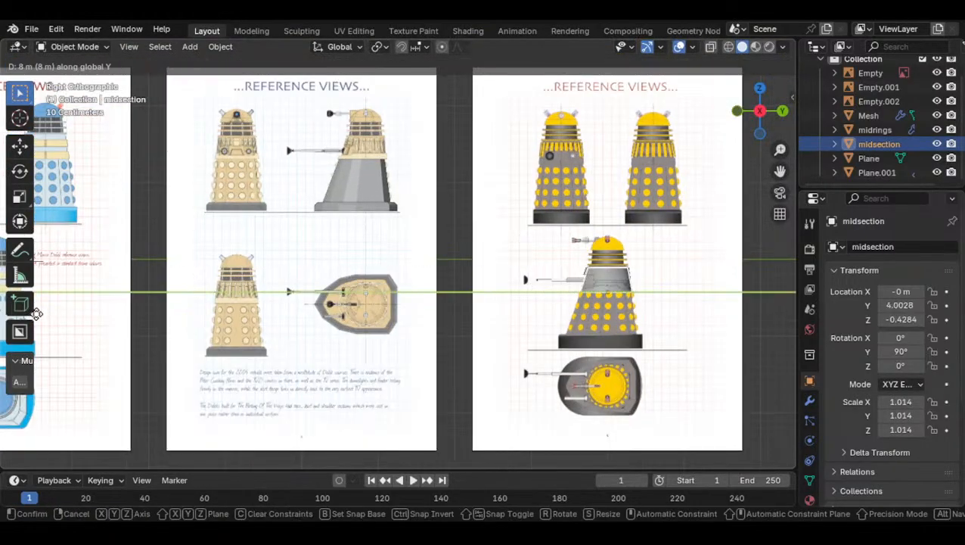
{"action": "left_click", "coordinate": [37, 314], "text": "ctrl"}
Examine from several angles where midrings and Mesh intersect the midsection surface
{"action": "middle_click_drag", "start_coordinate": [332, 345], "coordinate": [217, 325], "text": "shift"}
{"action": "scroll", "coordinate": [227, 324], "scroll_direction": "up", "scroll_amount": 4}
{"action": "middle_click_drag", "start_coordinate": [447, 310], "coordinate": [492, 329]}
{"action": "middle_click_drag", "start_coordinate": [334, 341], "coordinate": [454, 295]}
{"action": "scroll", "coordinate": [531, 306], "scroll_direction": "up", "scroll_amount": 3}
{"action": "middle_click_drag", "start_coordinate": [288, 291], "coordinate": [484, 253], "text": "shift"}
{"action": "scroll", "coordinate": [411, 229], "scroll_direction": "up", "scroll_amount": 2}
{"action": "left_click", "coordinate": [412, 230]}
{"action": "middle_click_drag", "start_coordinate": [441, 281], "coordinate": [451, 307], "text": "shift"}
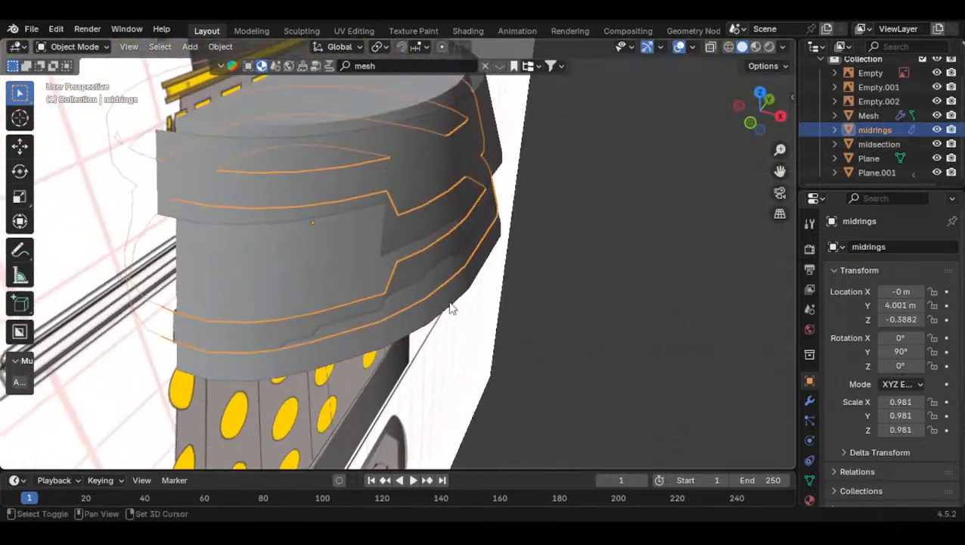
{"action": "middle_click_drag", "start_coordinate": [556, 189], "coordinate": [450, 282], "text": "shift"}
{"action": "middle_click_drag", "start_coordinate": [352, 311], "coordinate": [333, 297], "text": "shift"}
{"action": "scroll", "coordinate": [378, 294], "scroll_direction": "down", "scroll_amount": 4}
{"action": "middle_click_drag", "start_coordinate": [424, 288], "coordinate": [484, 286]}
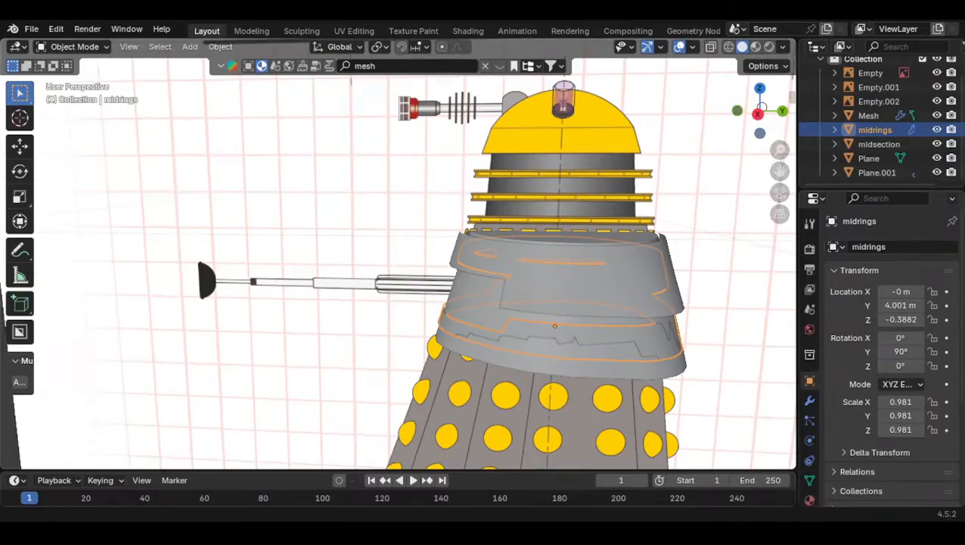
{"action": "middle_click_drag", "start_coordinate": [520, 315], "coordinate": [294, 229]}
Hide the Mesh object to expose midrings and the midsection
{"action": "key", "text": "Tab"}
{"action": "key", "text": "Tab"}
{"action": "left_click", "coordinate": [361, 132]}
{"action": "left_click", "coordinate": [362, 132]}
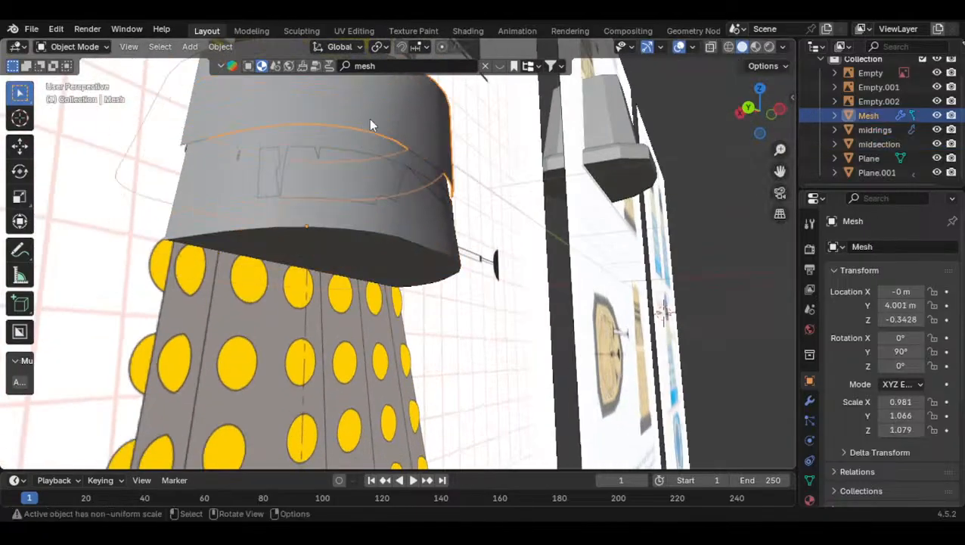
{"action": "middle_click_drag", "start_coordinate": [360, 137], "coordinate": [438, 274]}
{"action": "left_click", "coordinate": [390, 185]}
{"action": "key", "text": "Tab"}
{"action": "key", "text": "Tab"}
{"action": "key", "text": "Tab"}
{"action": "key", "text": "Tab"}
Scale the midsection slightly and uniformly to adjust its fit with midrings
{"action": "left_click", "coordinate": [459, 211]}
{"action": "key", "text": "s"}
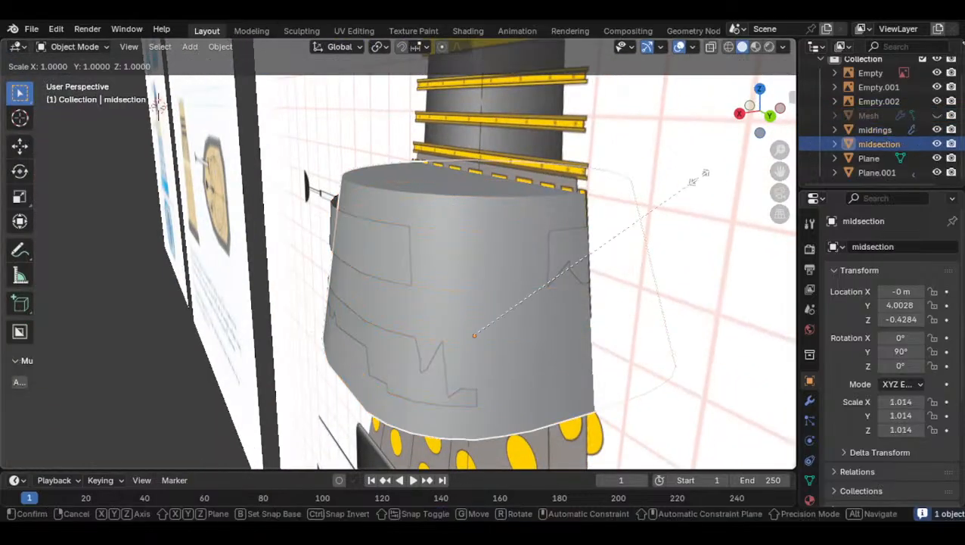
{"action": "left_click", "coordinate": [661, 200]}
Scale midrings uniformly to 0.980 and check them against the midsection from the side
{"action": "middle_click_drag", "start_coordinate": [364, 303], "coordinate": [338, 215]}
{"action": "left_click", "coordinate": [338, 214]}
{"action": "key", "text": "s"}
{"action": "left_click", "coordinate": [660, 155]}
{"action": "middle_click_drag", "start_coordinate": [661, 159], "coordinate": [454, 318]}
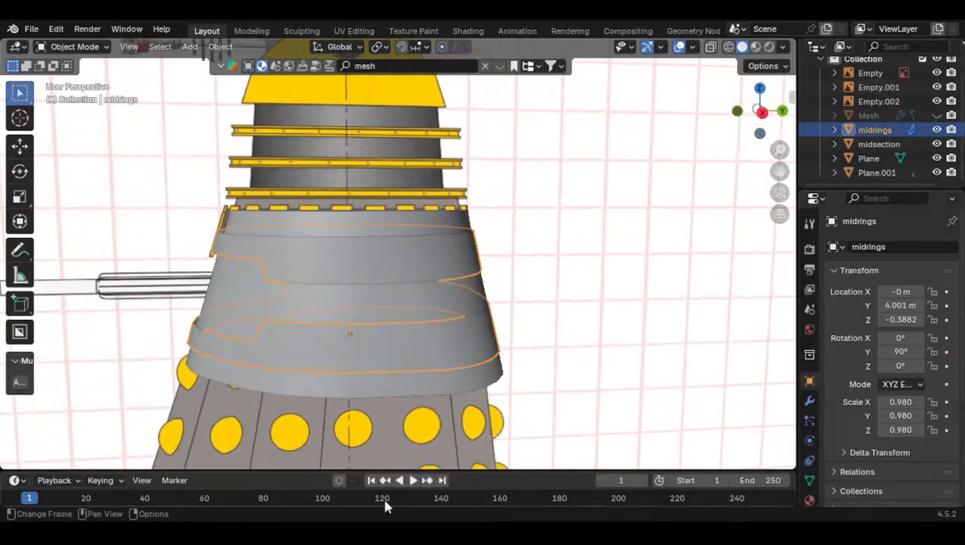
Unhide the Mesh object and select it around the midsection
{"action": "left_click", "coordinate": [937, 115]}
{"action": "middle_click_drag", "start_coordinate": [556, 248], "coordinate": [585, 360]}
{"action": "left_click", "coordinate": [469, 324]}
{"action": "middle_click_drag", "start_coordinate": [469, 324], "coordinate": [564, 231]}
Scale Mesh uniformly to 0.960, 1.043 and 1.056 around the midsection, and switch the viewport to Material Preview shading
{"action": "key", "text": "s"}
{"action": "left_click", "coordinate": [569, 282]}
{"action": "key", "text": "s"}
{"action": "left_click", "coordinate": [590, 198]}
{"action": "key", "text": "s"}
{"action": "left_click", "coordinate": [561, 227]}
{"action": "left_click", "coordinate": [754, 47]}
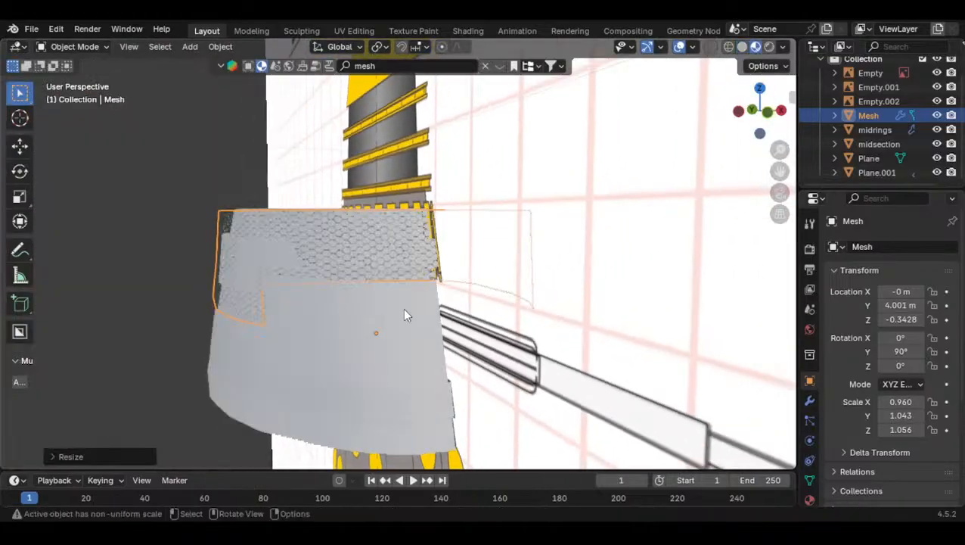
Scale Mesh up uniformly in small increments to 0.977, 1.062 and 1.075 around the midsection
{"action": "middle_click_drag", "start_coordinate": [306, 316], "coordinate": [605, 188]}
{"action": "key", "text": "s"}
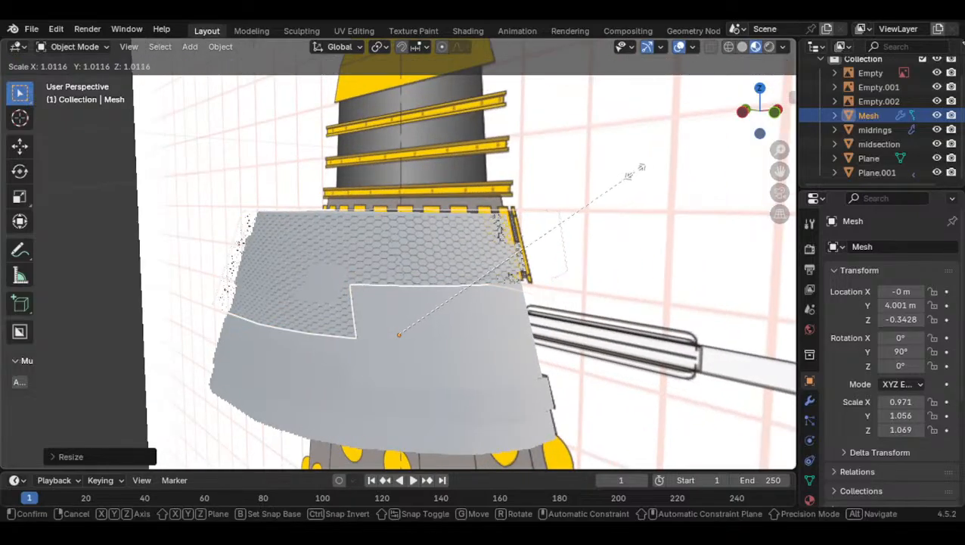
{"action": "left_click", "coordinate": [639, 170]}
{"action": "scroll", "coordinate": [455, 250], "scroll_direction": "up", "scroll_amount": 6}
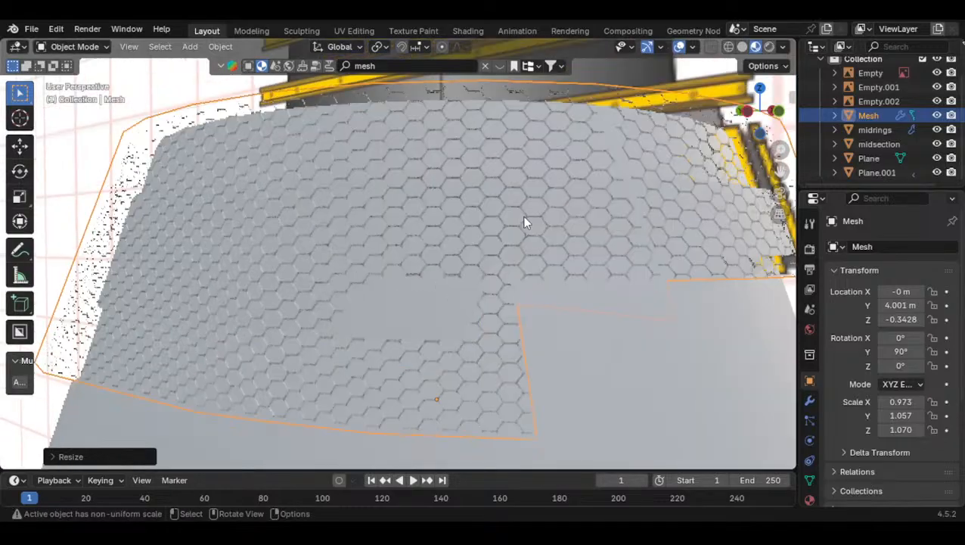
{"action": "key", "text": "s"}
{"action": "left_click", "coordinate": [533, 215]}
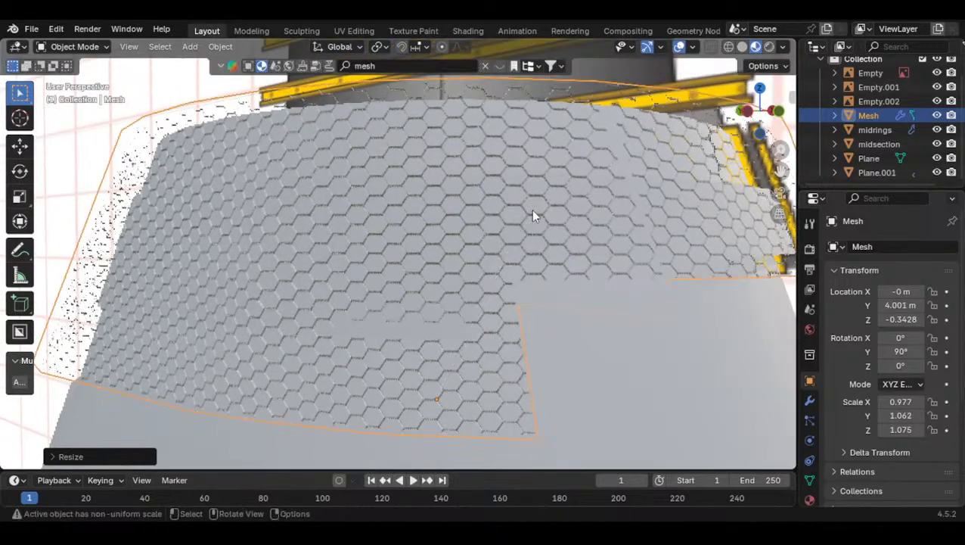
Scale Mesh with the global Z axis locked, bringing its scale to 0.960, 1.064 and 1.077
{"action": "key", "text": "s"}
{"action": "key", "text": "shift+z"}
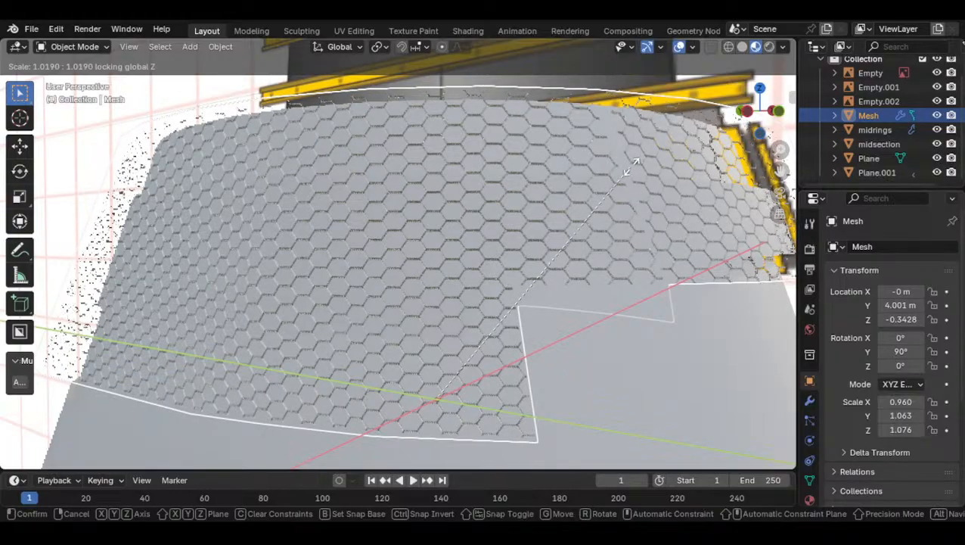
{"action": "left_click", "coordinate": [632, 168]}
{"action": "middle_click_drag", "start_coordinate": [606, 221], "coordinate": [566, 260]}
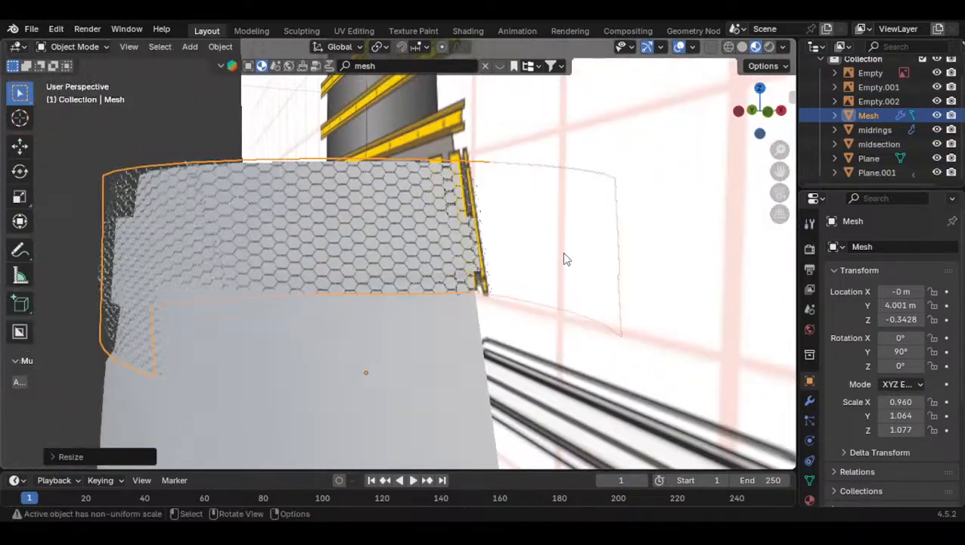
Try to reduce Mesh's height by bringing its Scale X to 0.957
{"action": "key", "text": "s"}
{"action": "key", "text": "x"}
{"action": "left_click", "coordinate": [673, 196]}
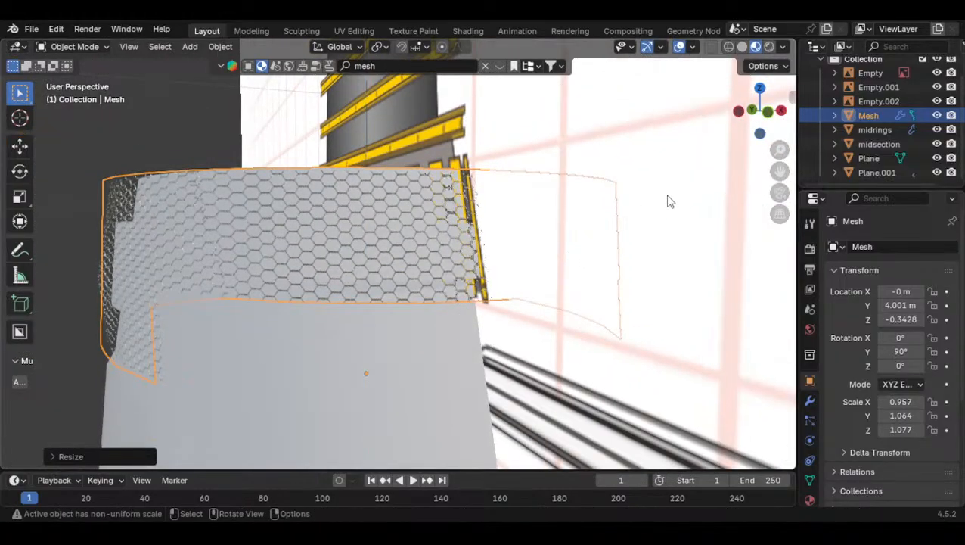
{"action": "key", "text": "ctrl+z"}
From the right orthographic view, select the front faces of Mesh in Edit Mode and enable proportional editing
{"action": "middle_click_drag", "start_coordinate": [649, 205], "coordinate": [496, 216]}
{"action": "left_click", "coordinate": [770, 115]}
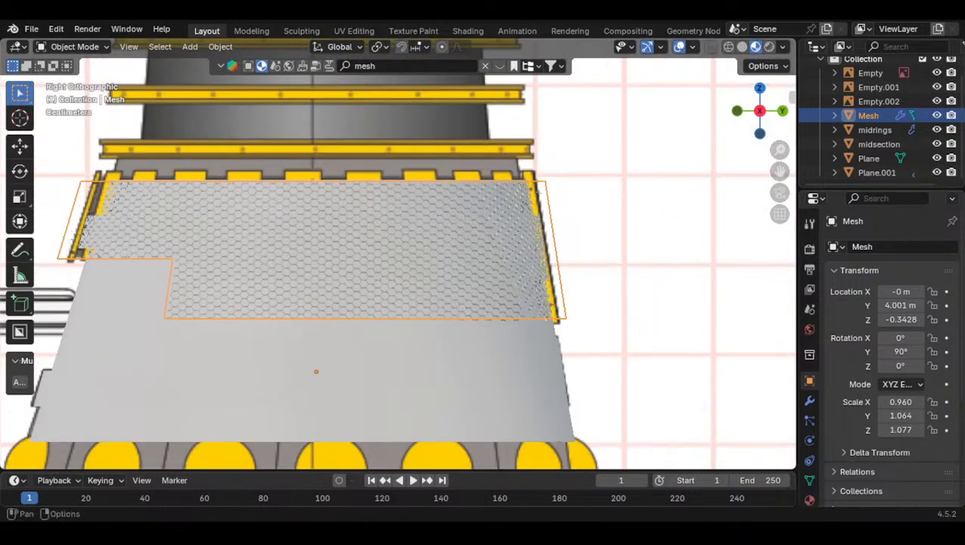
{"action": "key", "text": "Tab"}
{"action": "key", "text": "Tab"}
{"action": "mouse_move", "coordinate": [365, 294]}
{"action": "middle_mouse_down", "text": "shift"}
{"action": "mouse_move", "coordinate": [518, 303]}
{"action": "mouse_move", "coordinate": [370, 314]}
{"action": "mouse_move", "coordinate": [449, 380]}
{"action": "mouse_move", "coordinate": [456, 334]}
{"action": "mouse_move", "coordinate": [448, 308]}
{"action": "mouse_move", "coordinate": [327, 307]}
{"action": "mouse_move", "coordinate": [380, 305]}
{"action": "middle_mouse_up", "text": "shift"}
{"action": "key", "text": "Tab"}
{"action": "key", "text": "alt+a"}
{"action": "left_click", "coordinate": [305, 309], "text": "shift"}
{"action": "left_click", "coordinate": [782, 112]}
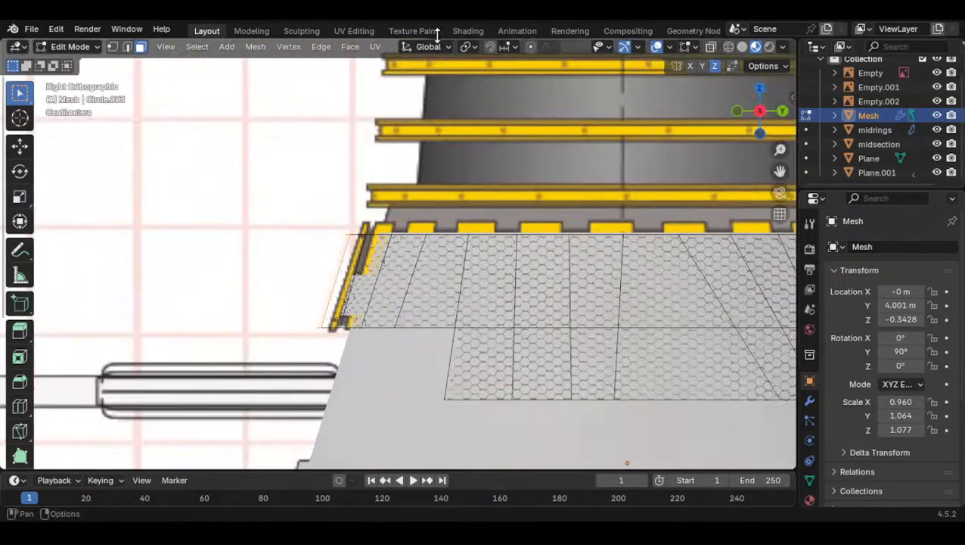
{"action": "left_click", "coordinate": [543, 46]}
{"action": "middle_click_drag", "start_coordinate": [431, 168], "coordinate": [403, 162], "text": "shift"}
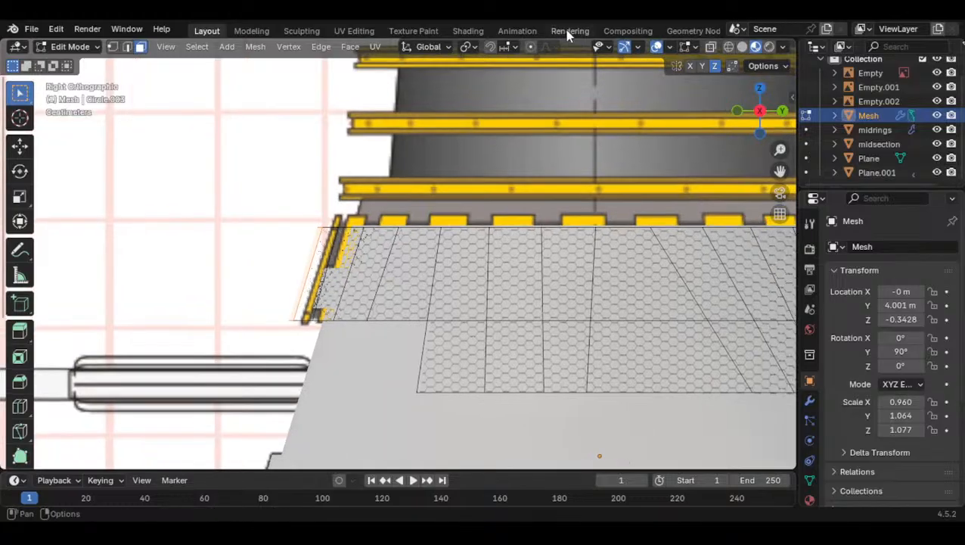
{"action": "left_click", "coordinate": [530, 47]}
{"action": "middle_click_drag", "start_coordinate": [467, 116], "coordinate": [449, 116], "text": "shift"}
Try to move Mesh's front faces about 0.02 m along global Y with smooth proportional falloff, testing different influence radii
{"action": "key", "text": "g"}
{"action": "key", "text": "y"}
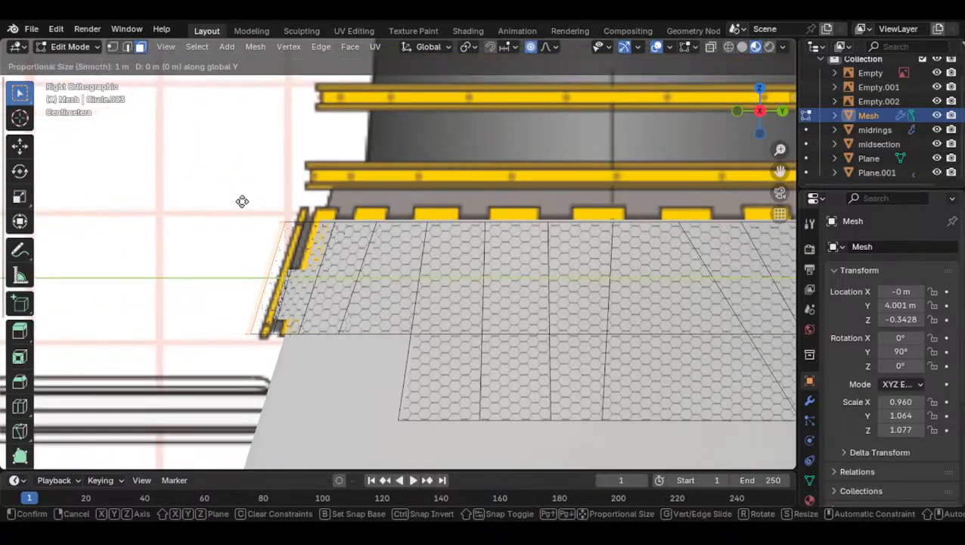
{"action": "scroll", "coordinate": [242, 201], "scroll_direction": "up", "scroll_amount": 14}
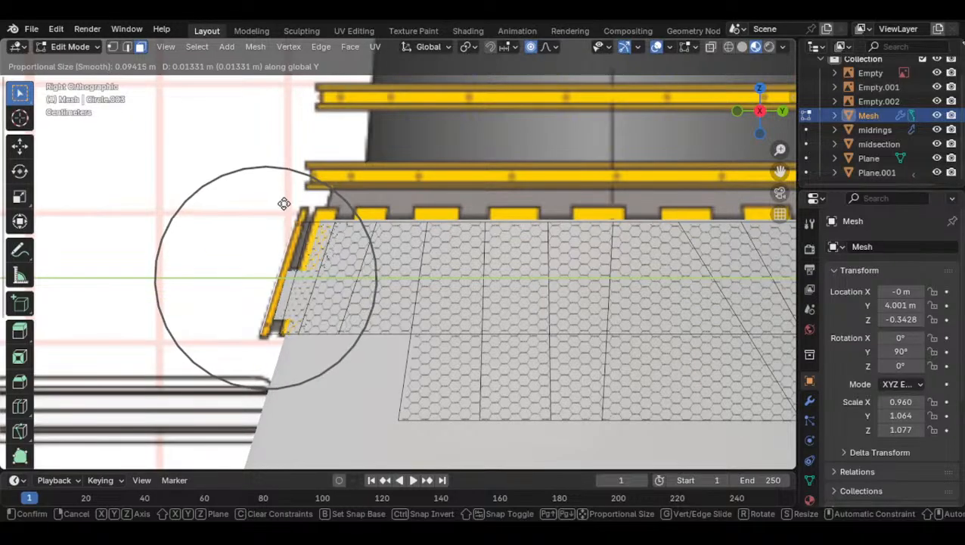
{"action": "scroll", "coordinate": [316, 206], "scroll_direction": "down", "scroll_amount": 2}
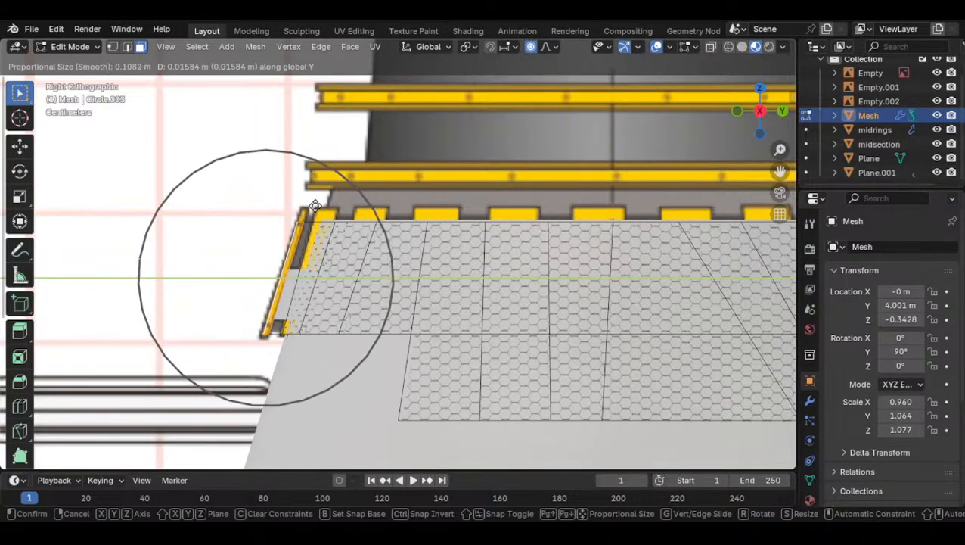
{"action": "scroll", "coordinate": [318, 206], "scroll_direction": "down", "scroll_amount": 6}
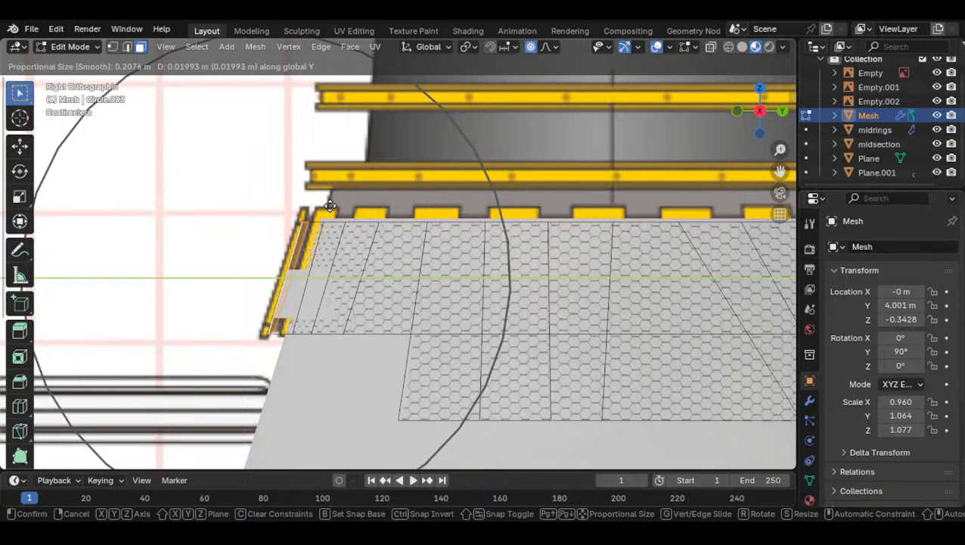
{"action": "scroll", "coordinate": [330, 206], "scroll_direction": "down", "scroll_amount": 6}
{"action": "scroll", "coordinate": [330, 206], "scroll_direction": "up", "scroll_amount": 8}
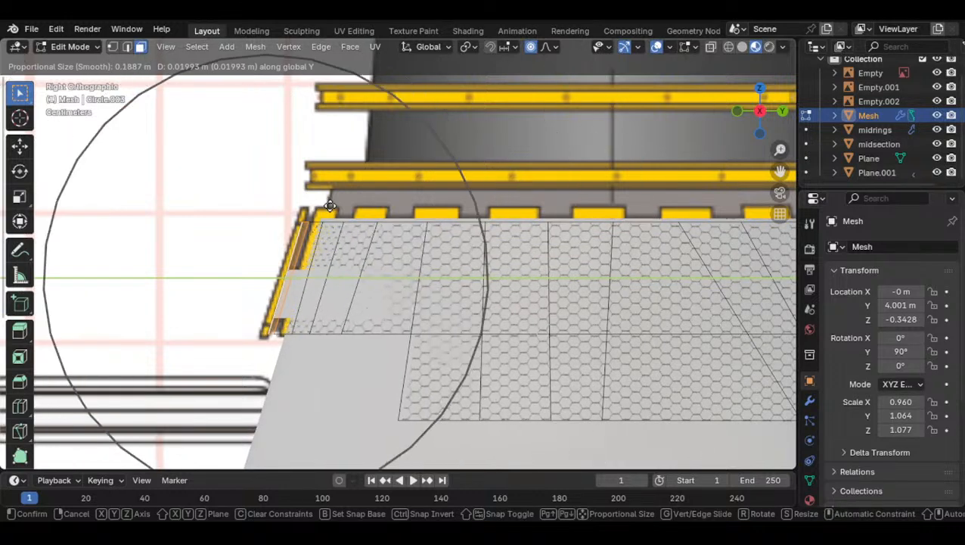
{"action": "left_click", "coordinate": [284, 221]}
Return to Object Mode and hide the Empty.001 reference image
{"action": "key", "text": "Tab"}
{"action": "middle_click_drag", "start_coordinate": [251, 230], "coordinate": [190, 195]}
{"action": "left_click", "coordinate": [399, 180]}
{"action": "key", "text": "h"}
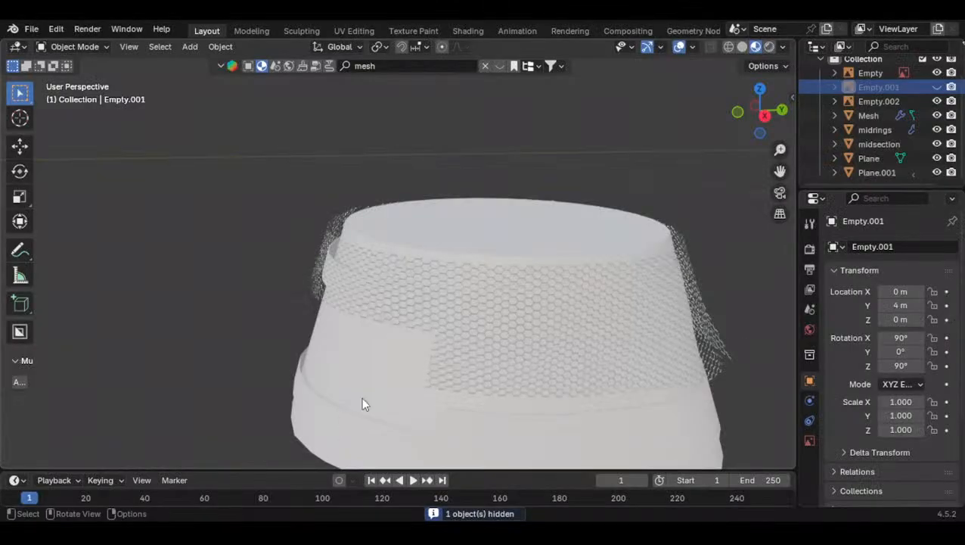
{"action": "middle_click_drag", "start_coordinate": [362, 404], "coordinate": [532, 306]}
Select Mesh and scale it uniformly to 0.964, 1.068 and 1.081 from the left orthographic view
{"action": "left_click", "coordinate": [598, 302]}
{"action": "middle_click_drag", "start_coordinate": [597, 303], "coordinate": [370, 302]}
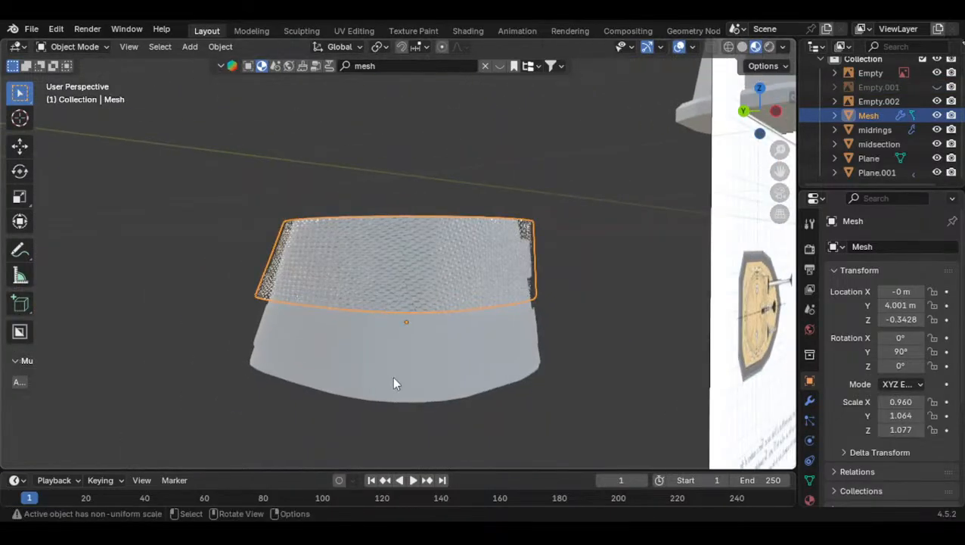
{"action": "middle_click_drag", "start_coordinate": [392, 377], "coordinate": [342, 350]}
{"action": "left_click", "coordinate": [749, 106]}
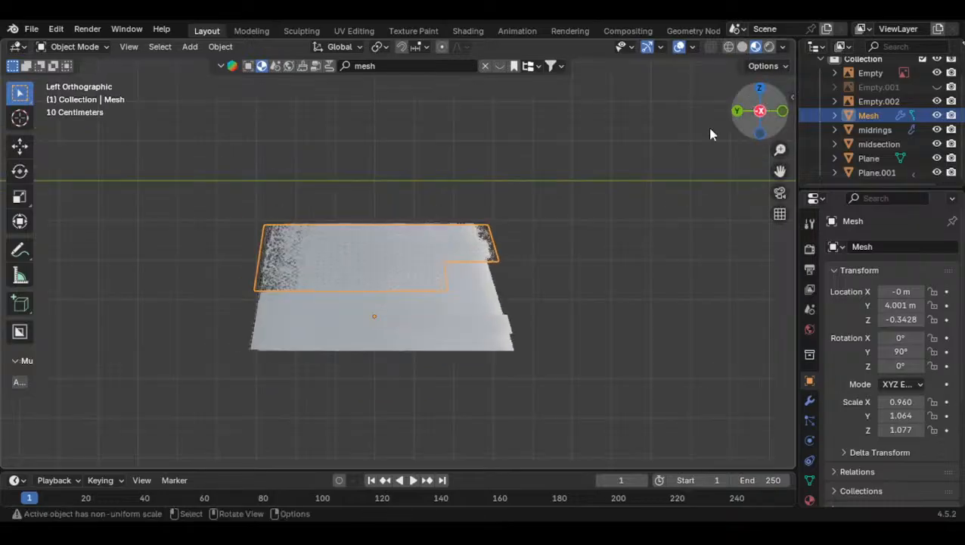
{"action": "scroll", "coordinate": [409, 244], "scroll_direction": "up", "scroll_amount": 5}
{"action": "scroll", "coordinate": [484, 230], "scroll_direction": "down", "scroll_amount": 2}
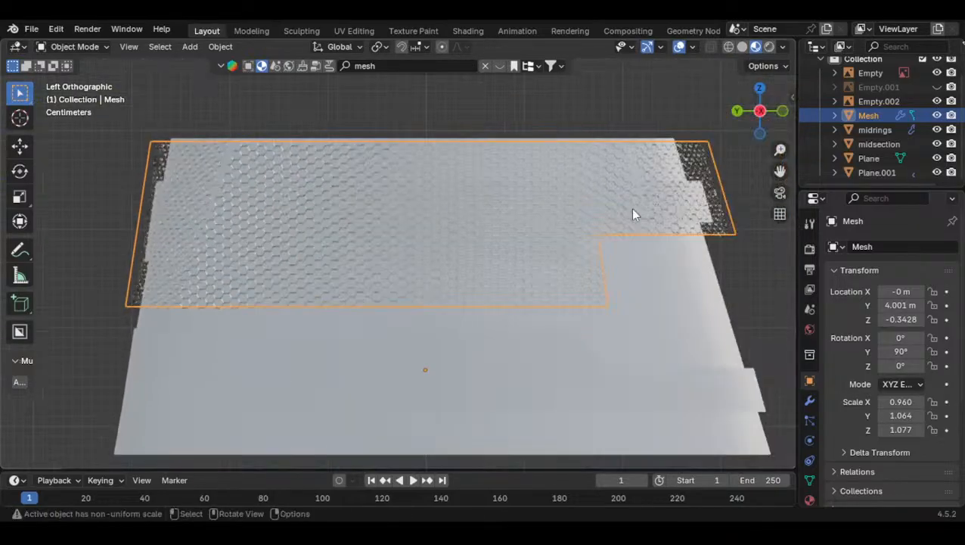
{"action": "key", "text": "s"}
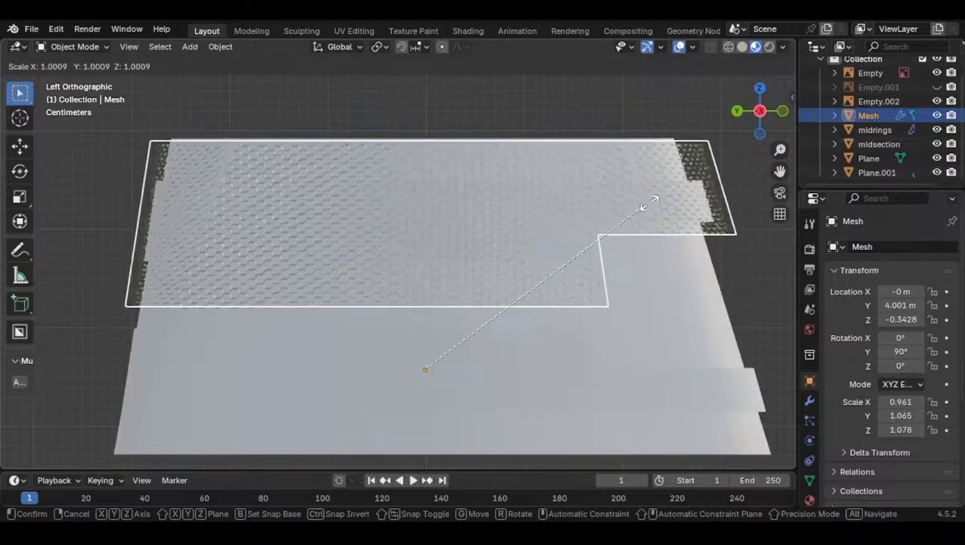
{"action": "left_click", "coordinate": [655, 202]}
Scale Mesh down slightly and uniformly so its hexagons sit closer to the midsection, and deselect it
{"action": "middle_click_drag", "start_coordinate": [632, 208], "coordinate": [573, 222]}
{"action": "scroll", "coordinate": [581, 215], "scroll_direction": "down", "scroll_amount": 1}
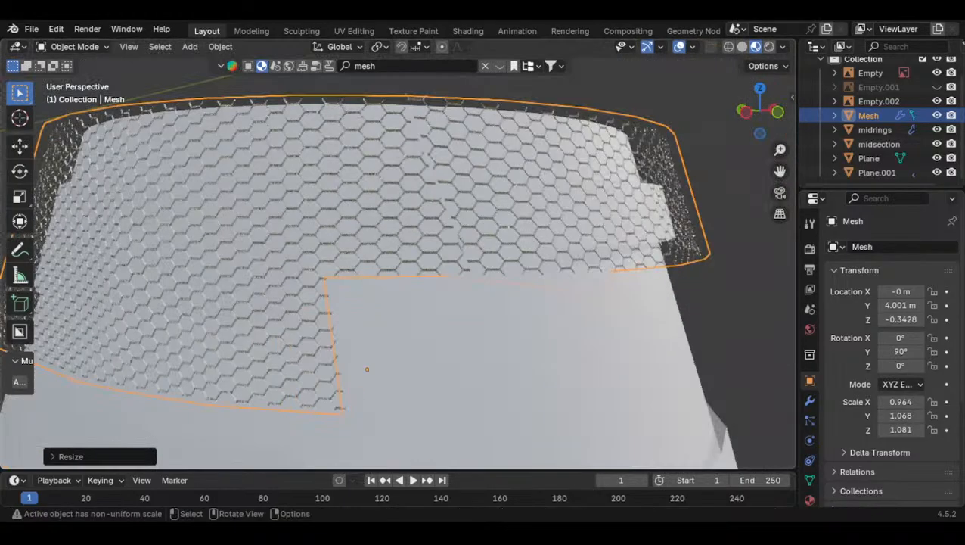
{"action": "key", "text": "s"}
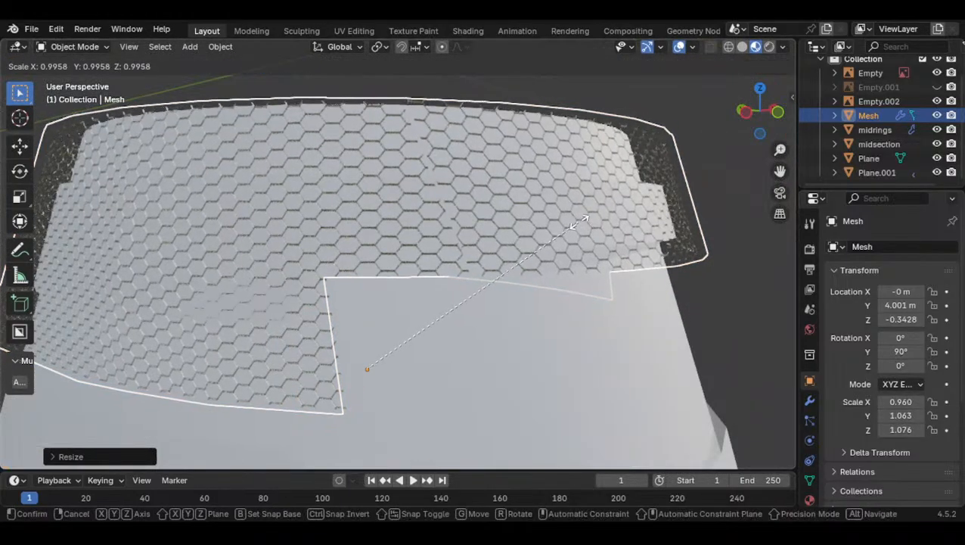
{"action": "left_click", "coordinate": [580, 223]}
{"action": "left_click", "coordinate": [682, 312]}
{"action": "middle_click_drag", "start_coordinate": [681, 319], "coordinate": [519, 312]}
Select midrings and switch the viewport to Solid shading
{"action": "left_click", "coordinate": [536, 323]}
{"action": "left_click", "coordinate": [876, 130]}
{"action": "middle_click_drag", "start_coordinate": [661, 257], "coordinate": [688, 79]}
{"action": "left_click", "coordinate": [745, 47]}
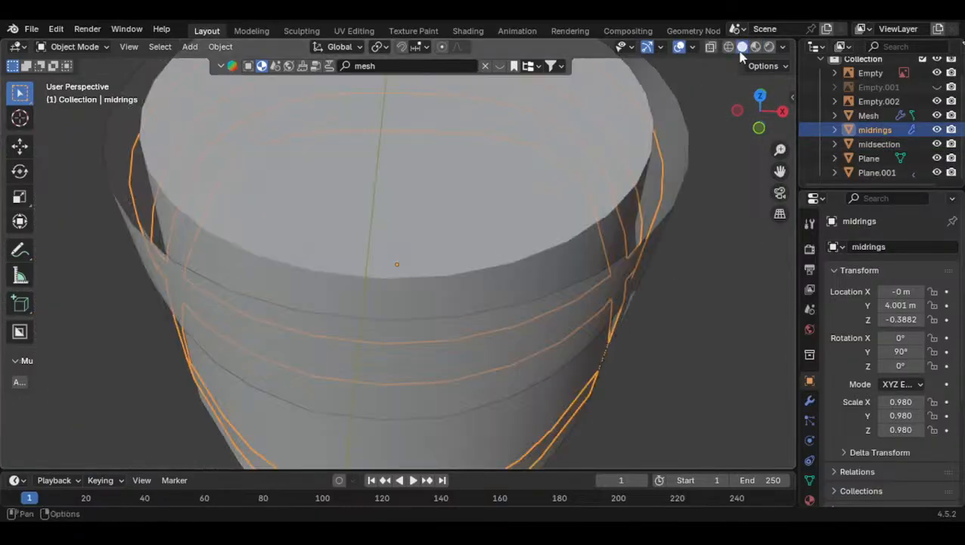
{"action": "middle_click_drag", "start_coordinate": [484, 250], "coordinate": [454, 224]}
Hide the Mesh object and select midrings again in Object Mode
{"action": "key", "text": "Tab"}
{"action": "middle_click_drag", "start_coordinate": [203, 292], "coordinate": [280, 219]}
{"action": "key", "text": "Tab"}
{"action": "left_click", "coordinate": [390, 192]}
{"action": "key", "text": "h"}
{"action": "left_click", "coordinate": [336, 209]}
In Edit Mode, select all linked faces of the upper ring of midrings
{"action": "key", "text": "Tab"}
{"action": "middle_click_drag", "start_coordinate": [336, 208], "coordinate": [267, 278]}
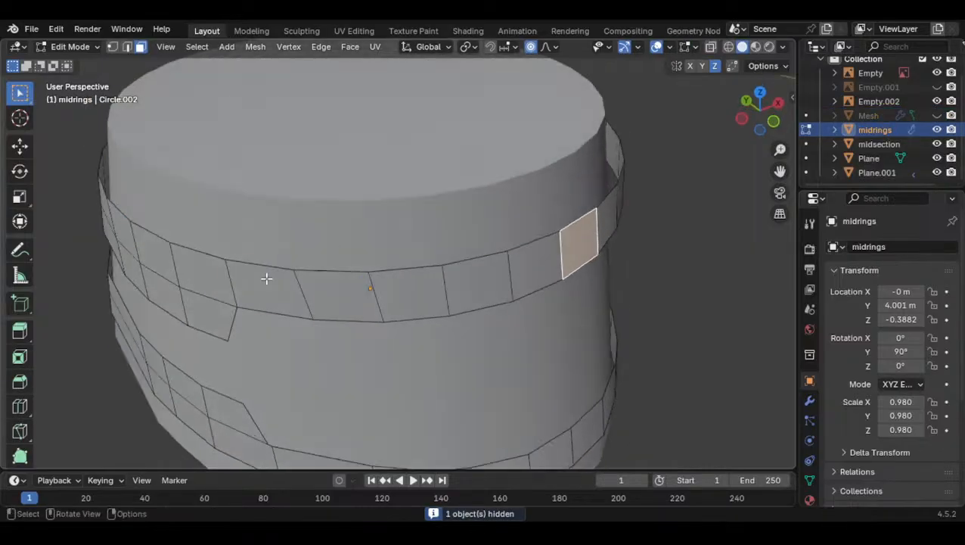
{"action": "left_click", "coordinate": [266, 278]}
{"action": "key", "text": "ctrl+l"}
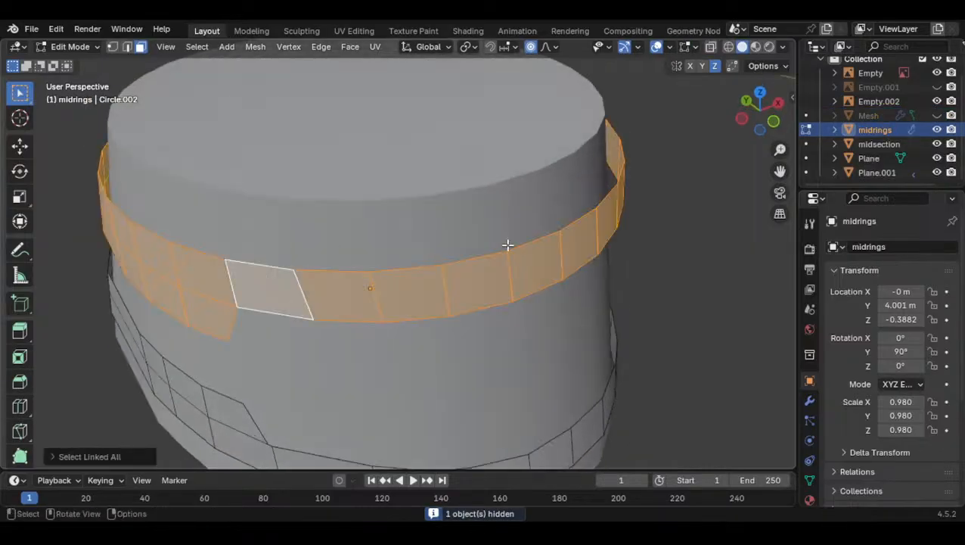
Try to scale the upper ring uniformly without proportional editing, undo the scaling, and return to Object Mode
{"action": "key", "text": "s"}
{"action": "key", "text": "Escape"}
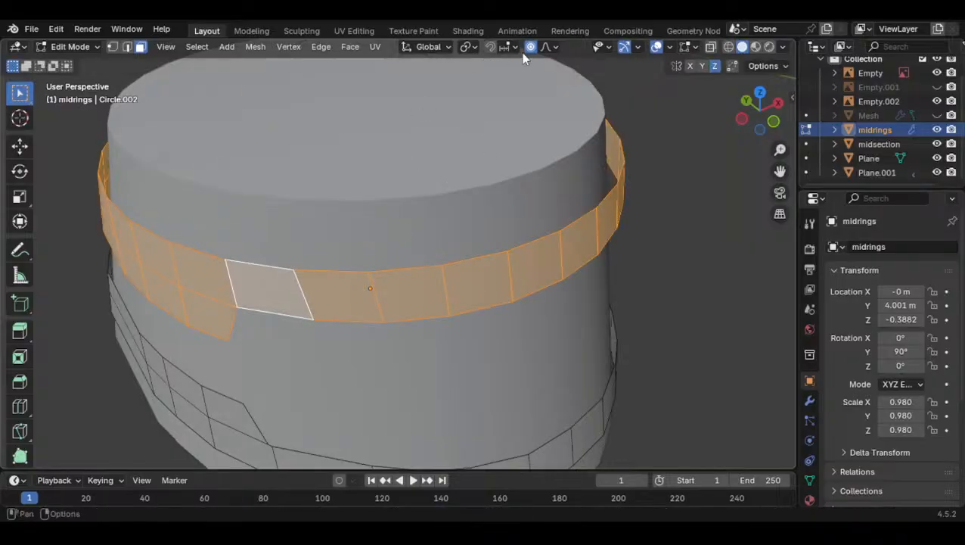
{"action": "key", "text": "s"}
{"action": "left_click", "coordinate": [600, 199]}
{"action": "middle_click_drag", "start_coordinate": [303, 292], "coordinate": [401, 288]}
{"action": "key", "text": "s"}
{"action": "left_click", "coordinate": [490, 250]}
{"action": "key", "text": "ctrl+z"}
{"action": "key", "text": "ctrl+z"}
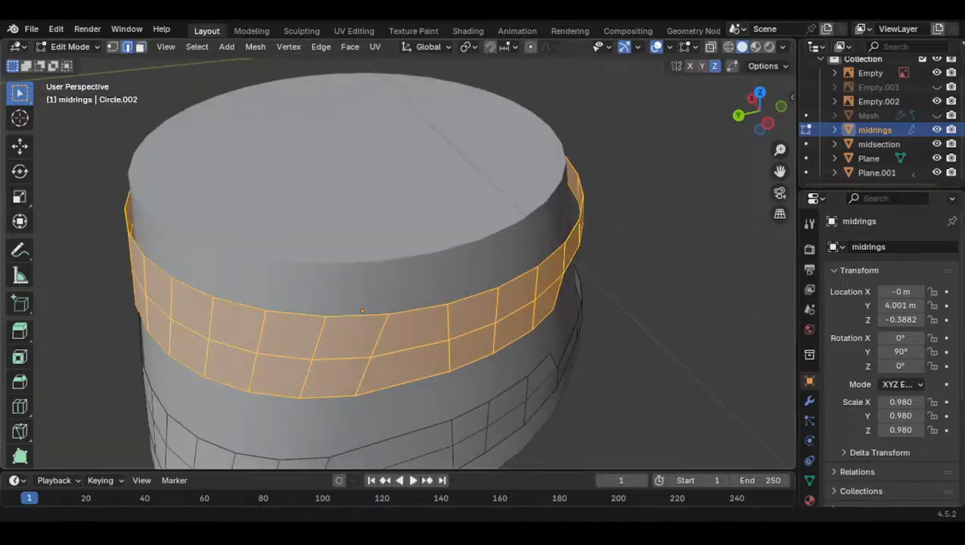
{"action": "scroll", "coordinate": [559, 316], "scroll_direction": "down", "scroll_amount": 4}
{"action": "key", "text": "Tab"}
Add a Solidify modifier to midrings
{"action": "middle_click_drag", "start_coordinate": [558, 316], "coordinate": [430, 302]}
{"action": "scroll", "coordinate": [445, 311], "scroll_direction": "up", "scroll_amount": 3}
{"action": "scroll", "coordinate": [432, 307], "scroll_direction": "down", "scroll_amount": 2}
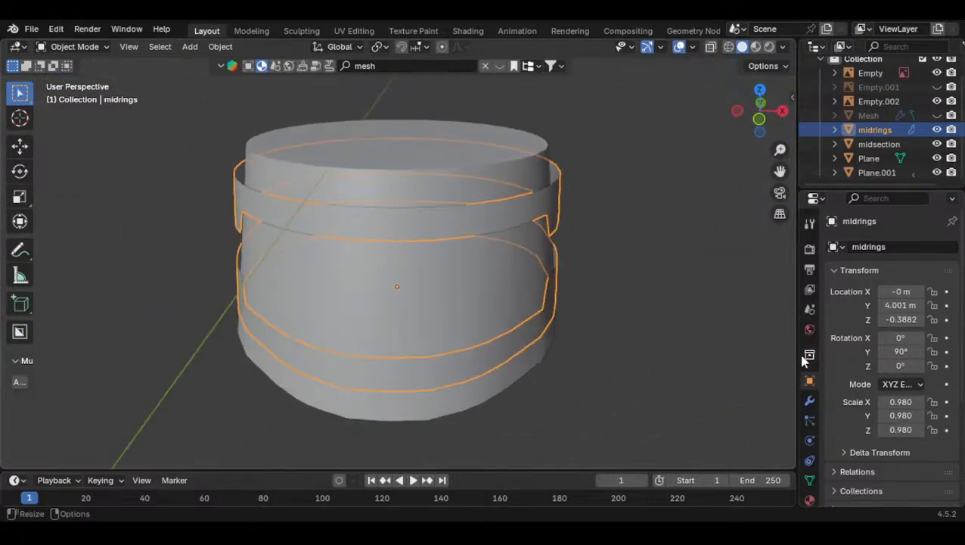
{"action": "left_click", "coordinate": [809, 401]}
{"action": "left_click", "coordinate": [870, 246]}
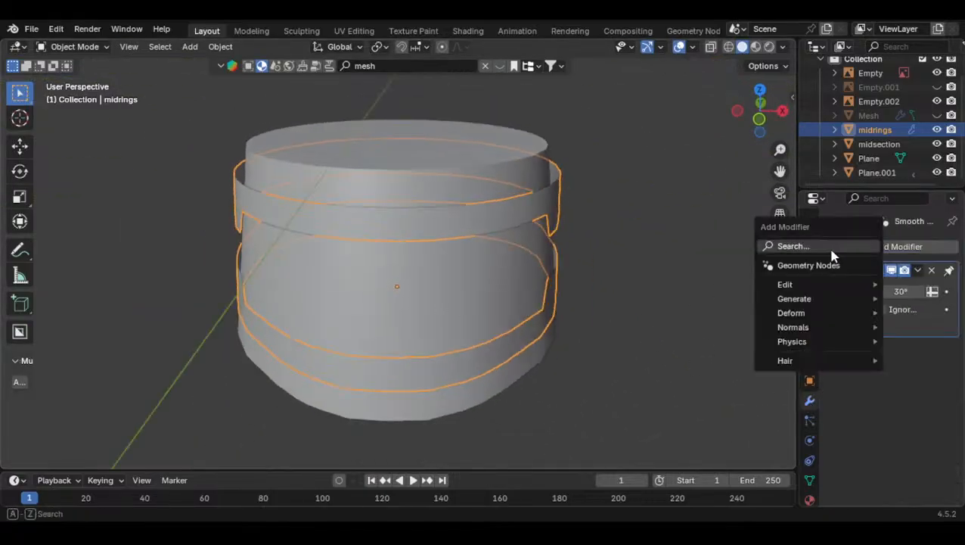
{"action": "left_click", "coordinate": [780, 246]}
{"action": "left_click", "coordinate": [690, 336]}
Scale midrings slightly along Y and shift it along Y to fit around the midsection
{"action": "middle_click_drag", "start_coordinate": [614, 307], "coordinate": [655, 323]}
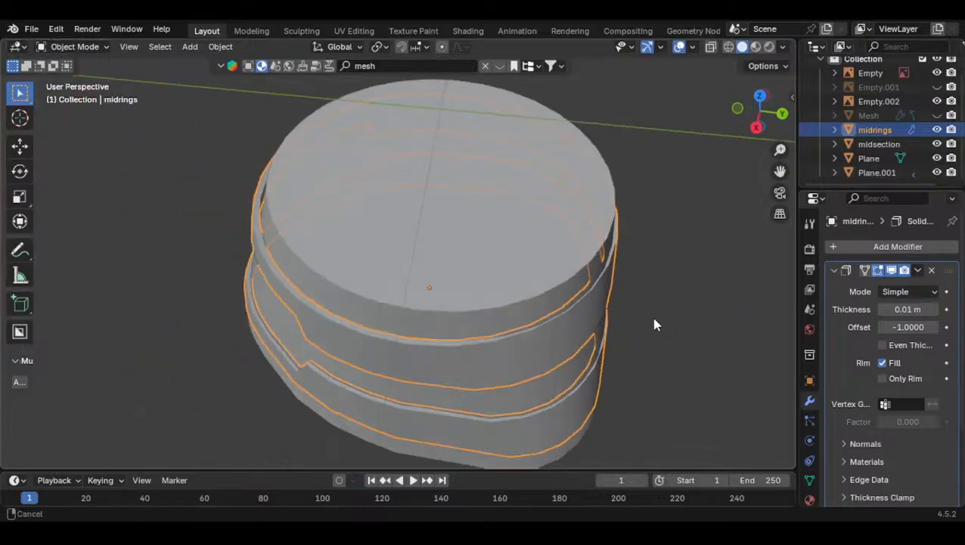
{"action": "key", "text": "s"}
{"action": "key", "text": "y"}
{"action": "left_click", "coordinate": [612, 330]}
{"action": "key", "text": "g"}
{"action": "key", "text": "y"}
{"action": "left_click", "coordinate": [639, 332]}
Examine how the thickened midrings fit the midsection from the side and from above
{"action": "middle_click_drag", "start_coordinate": [634, 333], "coordinate": [653, 237]}
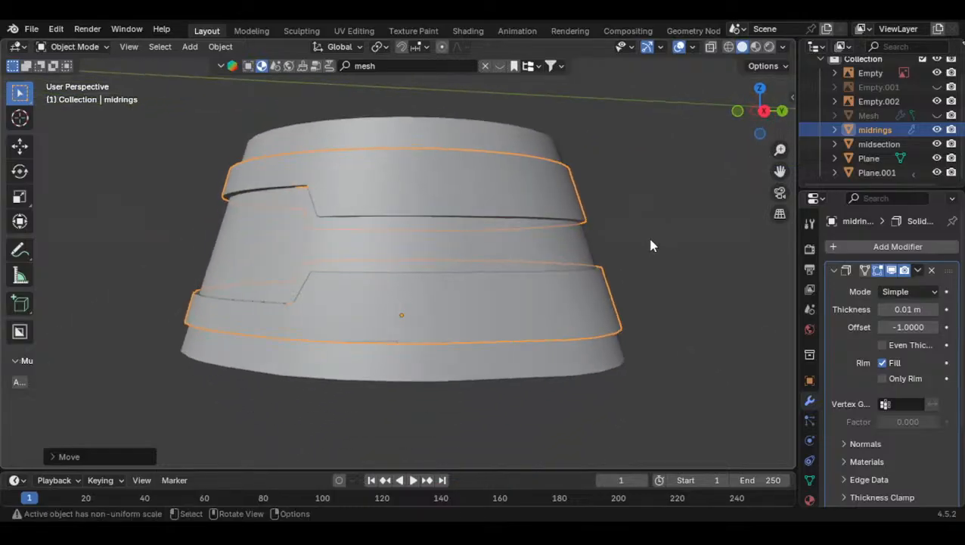
{"action": "scroll", "coordinate": [653, 237], "scroll_direction": "down", "scroll_amount": 2}
{"action": "left_click", "coordinate": [764, 112]}
{"action": "middle_click_drag", "start_coordinate": [555, 237], "coordinate": [571, 251], "text": "shift"}
{"action": "scroll", "coordinate": [572, 251], "scroll_direction": "up", "scroll_amount": 2}
{"action": "scroll", "coordinate": [461, 300], "scroll_direction": "up", "scroll_amount": 2}
{"action": "middle_click_drag", "start_coordinate": [461, 299], "coordinate": [441, 331]}
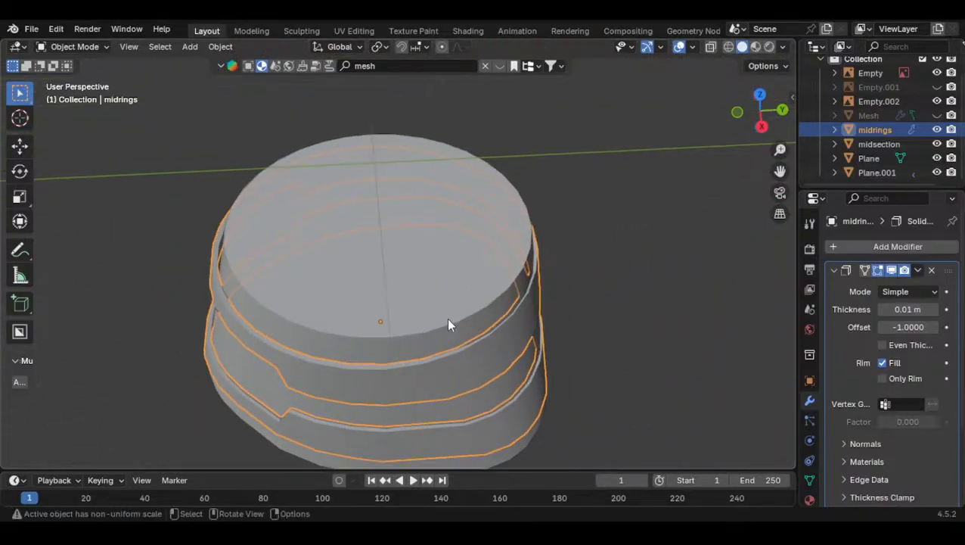
{"action": "middle_click_drag", "start_coordinate": [488, 310], "coordinate": [575, 302]}
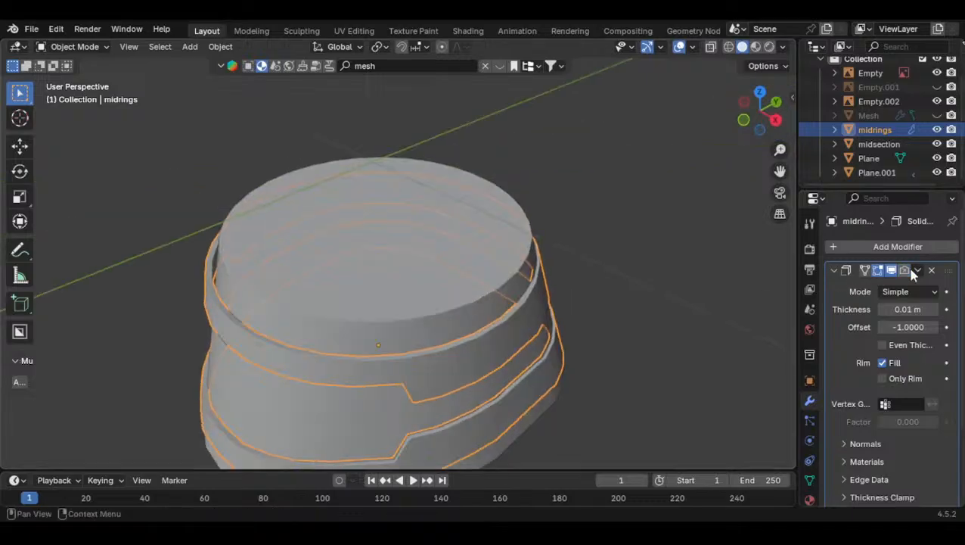
Apply the Solidify modifier on midrings
{"action": "left_click", "coordinate": [918, 271]}
{"action": "left_click", "coordinate": [884, 283]}
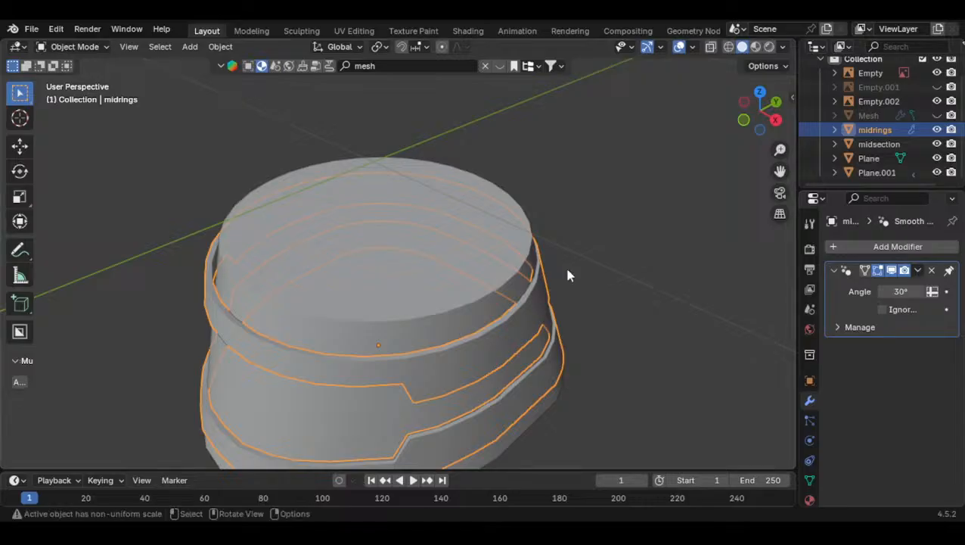
{"action": "left_click", "coordinate": [776, 120]}
{"action": "middle_click_drag", "start_coordinate": [481, 270], "coordinate": [412, 263], "text": "shift"}
Unhide the Mesh object, select it, and check it over the midsection and midrings
{"action": "left_click", "coordinate": [938, 116]}
{"action": "left_click", "coordinate": [927, 115]}
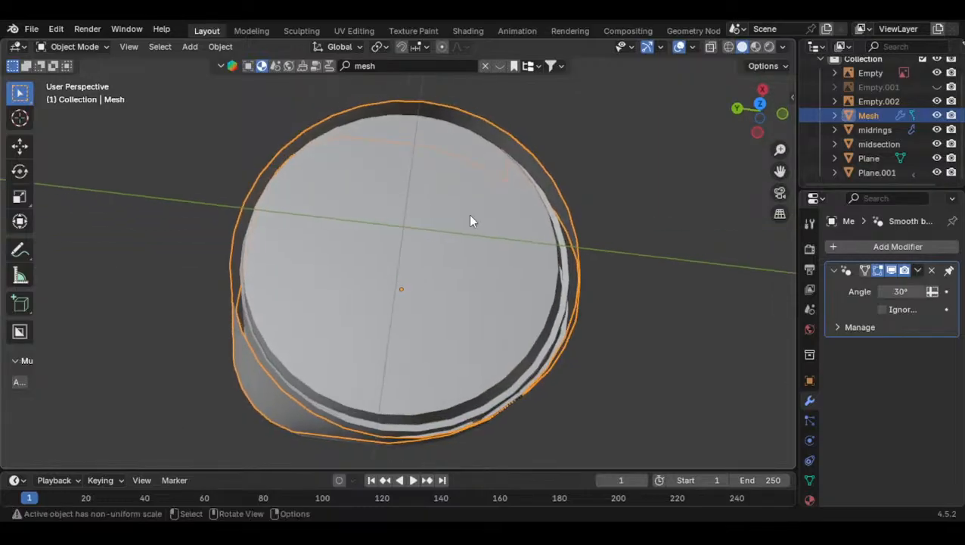
{"action": "middle_click_drag", "start_coordinate": [507, 318], "coordinate": [469, 315]}
{"action": "middle_click_drag", "start_coordinate": [634, 333], "coordinate": [535, 300]}
Select the midsection, midrings and Mesh together and join them into the single object Mesh
{"action": "left_click_drag", "start_coordinate": [200, 162], "coordinate": [577, 325], "text": "shift"}
{"action": "key", "text": "ctrl+j"}
{"action": "middle_click_drag", "start_coordinate": [452, 354], "coordinate": [595, 361]}
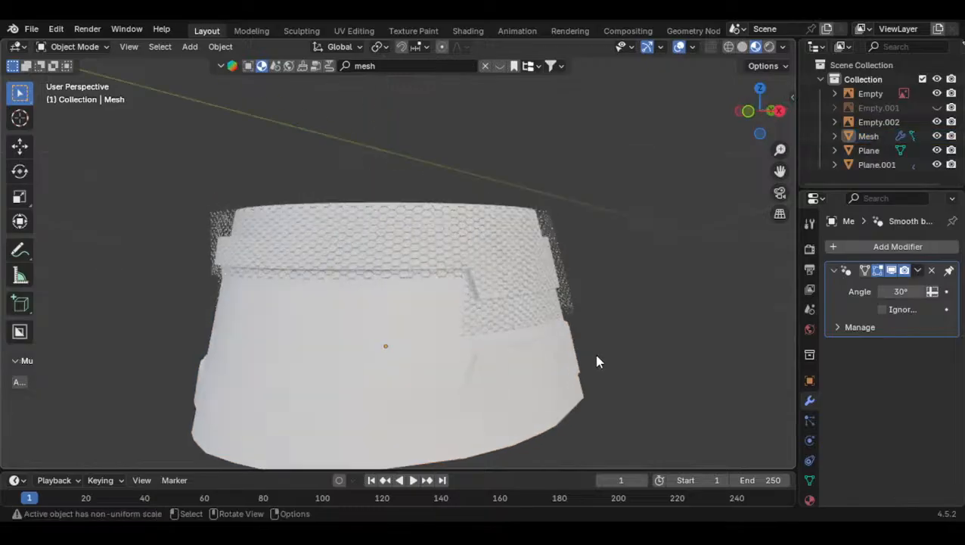
Undo the join so that midsection, midrings and Mesh are separate objects again
{"action": "left_click", "coordinate": [780, 112]}
{"action": "key", "text": "ctrl+z"}
{"action": "key", "text": "ctrl+z"}
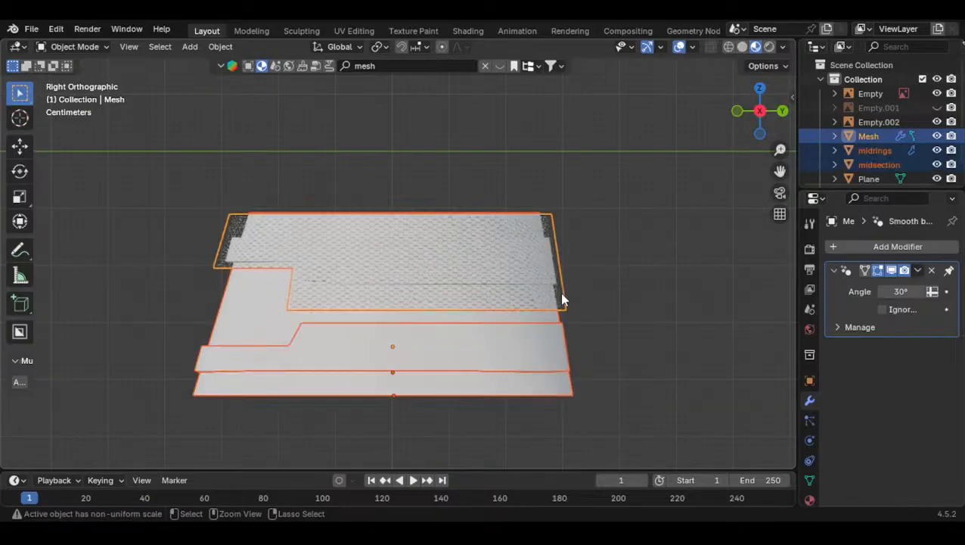
Unhide the Empty.001 reference image behind the midsection in the right side view
{"action": "middle_click_drag", "start_coordinate": [584, 233], "coordinate": [589, 215], "text": "shift"}
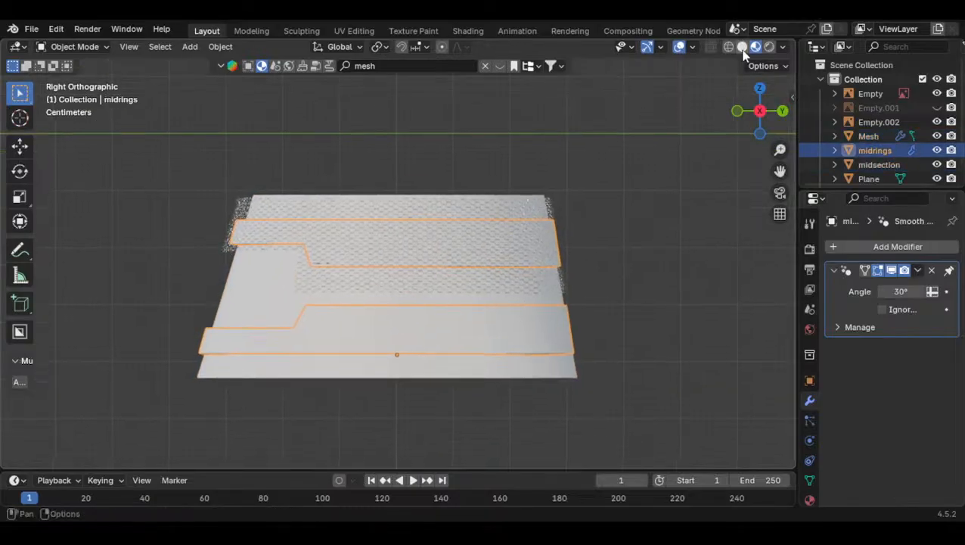
{"action": "scroll", "coordinate": [661, 134], "scroll_direction": "down", "scroll_amount": 4}
{"action": "scroll", "coordinate": [543, 248], "scroll_direction": "up", "scroll_amount": 7}
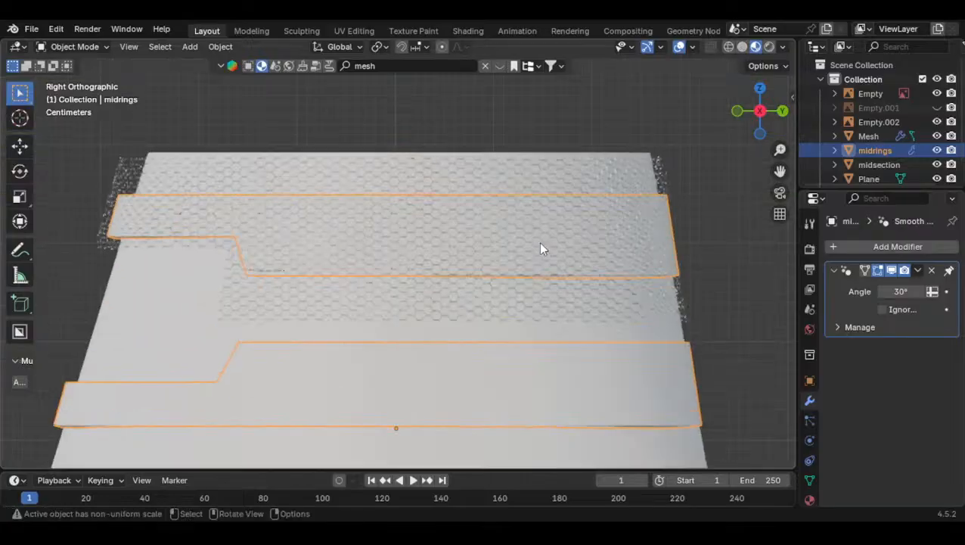
{"action": "scroll", "coordinate": [530, 265], "scroll_direction": "down", "scroll_amount": 2}
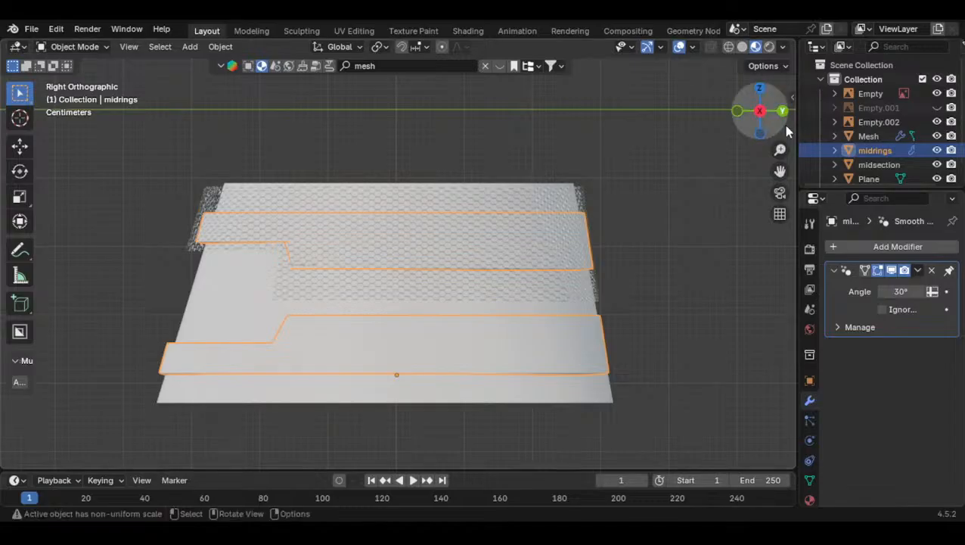
{"action": "left_click", "coordinate": [939, 107]}
{"action": "scroll", "coordinate": [550, 217], "scroll_direction": "down", "scroll_amount": 4}
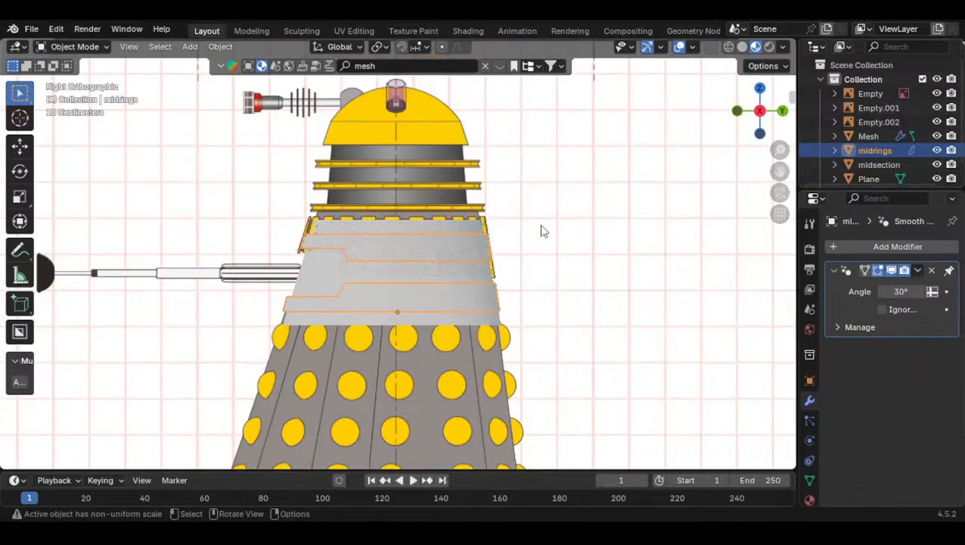
Raise the midsection's top edge loop along Z to the underside of the lowest neck ring in the reference
{"action": "left_click", "coordinate": [540, 224]}
{"action": "scroll", "coordinate": [611, 130], "scroll_direction": "up", "scroll_amount": 4}
{"action": "left_click", "coordinate": [370, 388]}
{"action": "key", "text": "Tab"}
{"action": "middle_click_drag", "start_coordinate": [371, 392], "coordinate": [416, 319], "text": "shift"}
{"action": "scroll", "coordinate": [409, 330], "scroll_direction": "up", "scroll_amount": 1}
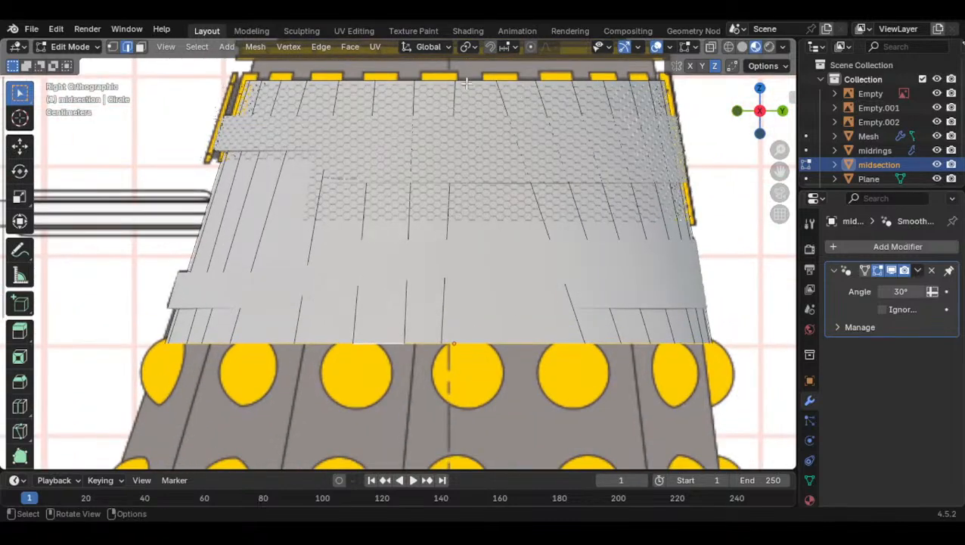
{"action": "scroll", "coordinate": [497, 116], "scroll_direction": "up", "scroll_amount": 2}
{"action": "key", "text": "g"}
{"action": "key", "text": "z"}
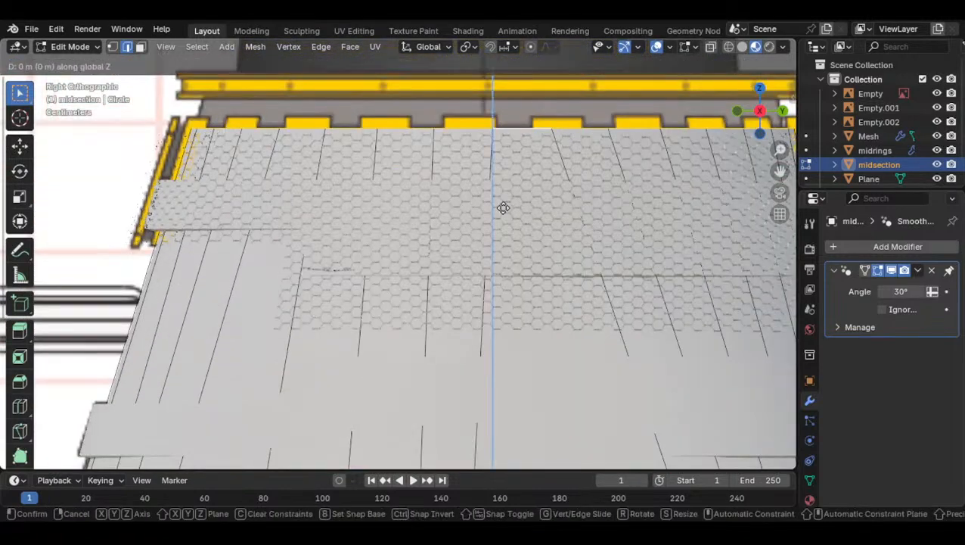
{"action": "left_click", "coordinate": [521, 147]}
{"action": "middle_click_drag", "start_coordinate": [522, 144], "coordinate": [487, 200], "text": "shift"}
{"action": "key", "text": "g"}
{"action": "key", "text": "z"}
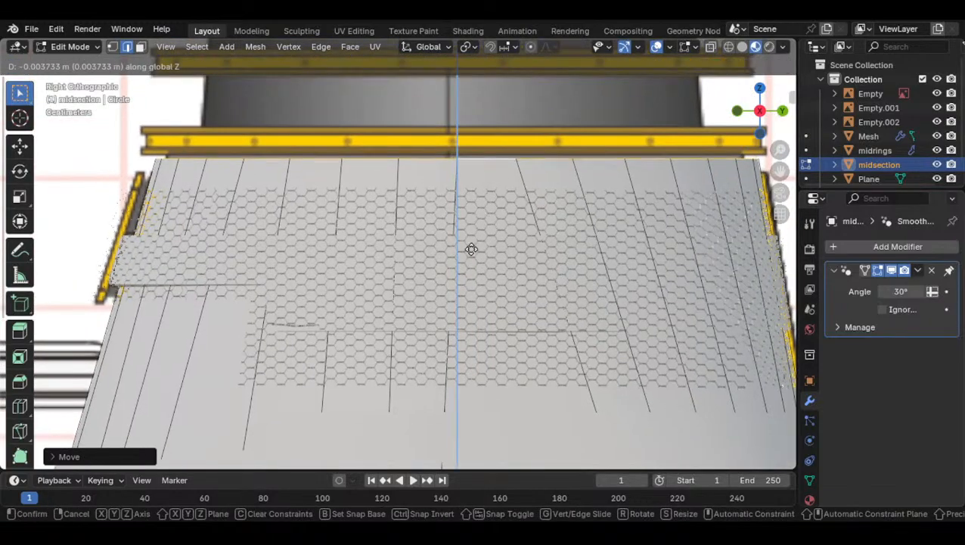
{"action": "left_click", "coordinate": [483, 217]}
Scale the midsection's top edge loop inward and shift it along Y to match the reference outline
{"action": "key", "text": "s"}
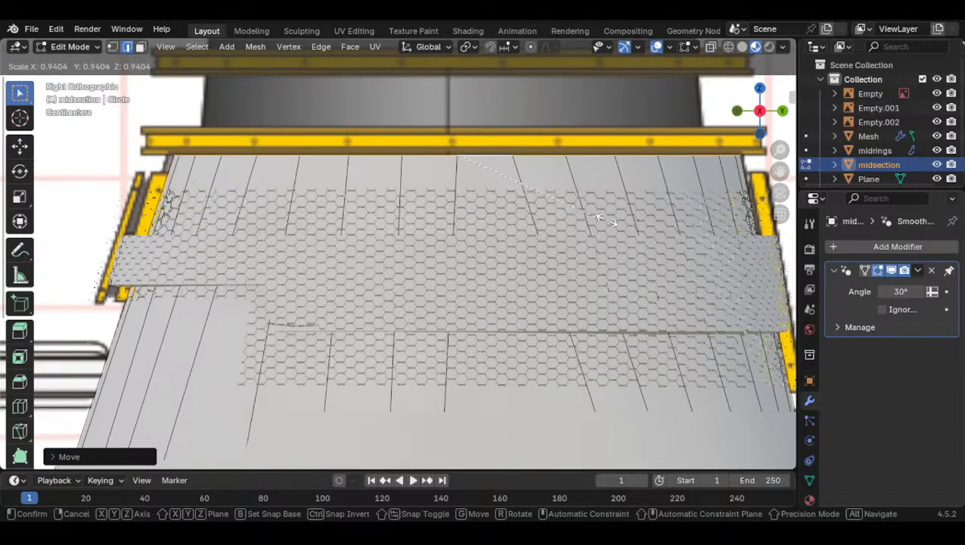
{"action": "left_click", "coordinate": [626, 221]}
{"action": "key", "text": "g"}
{"action": "key", "text": "y"}
{"action": "left_click", "coordinate": [613, 222]}
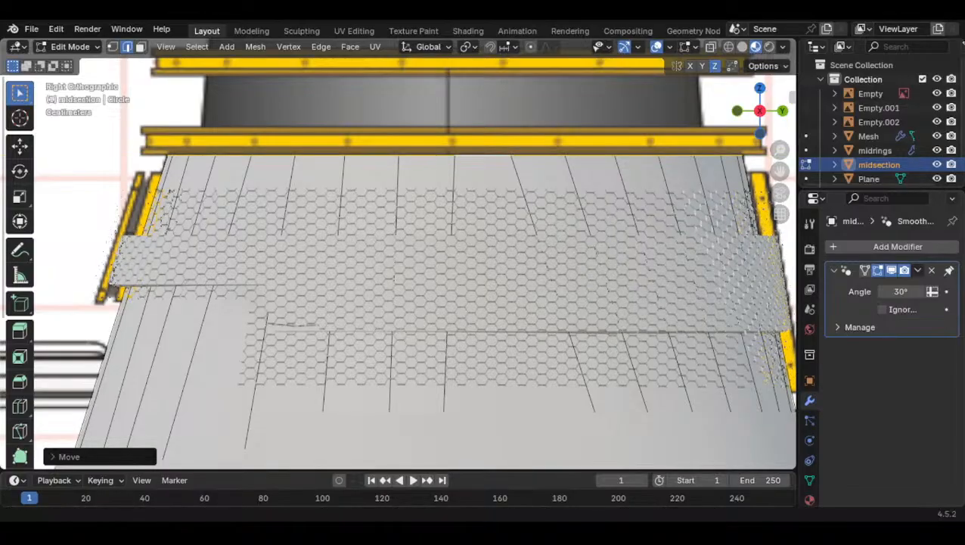
{"action": "scroll", "coordinate": [472, 346], "scroll_direction": "down", "scroll_amount": 4}
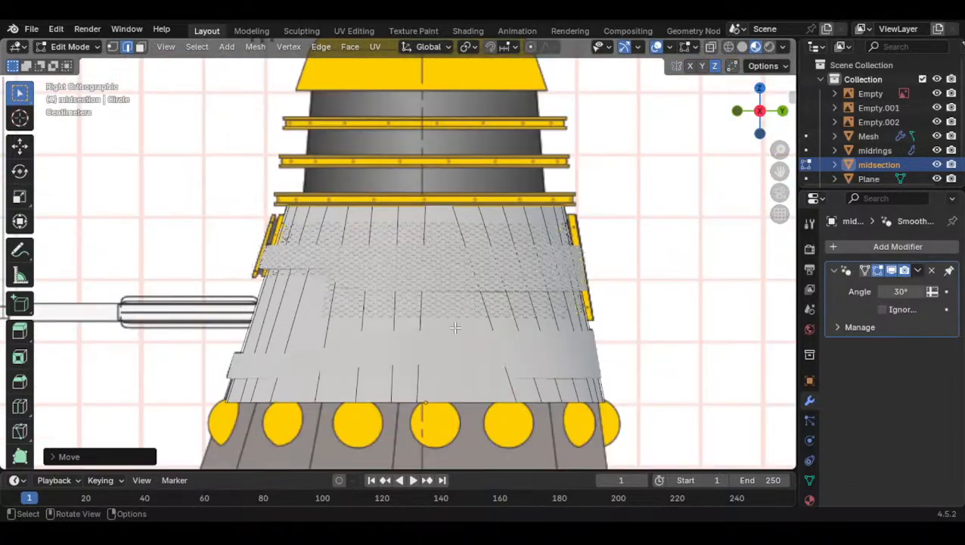
{"action": "scroll", "coordinate": [460, 331], "scroll_direction": "up", "scroll_amount": 1}
{"action": "key", "text": "Tab"}
Hide Mesh and midrings, and view the midsection in solid shading with X-ray over the reference
{"action": "left_click", "coordinate": [422, 234]}
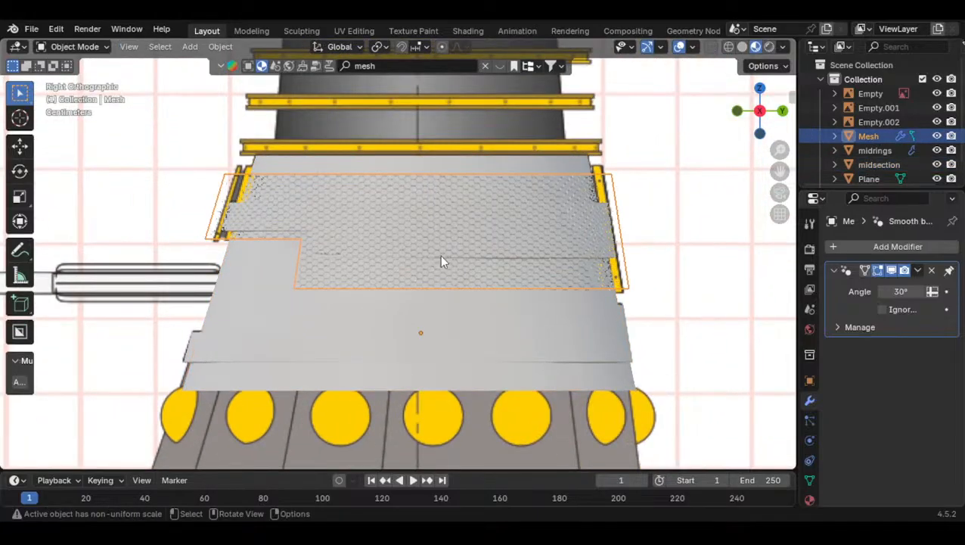
{"action": "key", "text": "h"}
{"action": "left_click", "coordinate": [742, 47]}
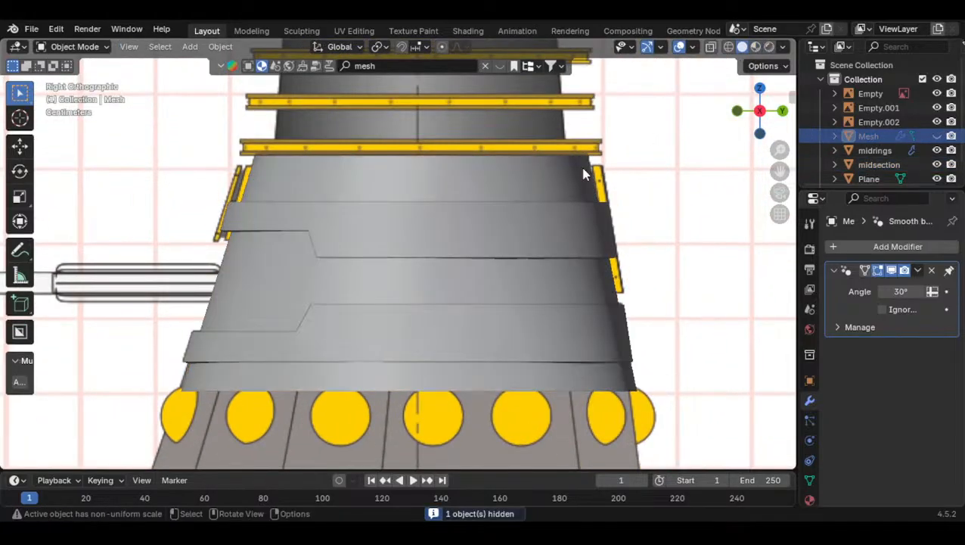
{"action": "left_click", "coordinate": [427, 243]}
{"action": "key", "text": "h"}
{"action": "left_click", "coordinate": [429, 243]}
{"action": "left_click", "coordinate": [711, 48]}
{"action": "scroll", "coordinate": [402, 397], "scroll_direction": "up", "scroll_amount": 1}
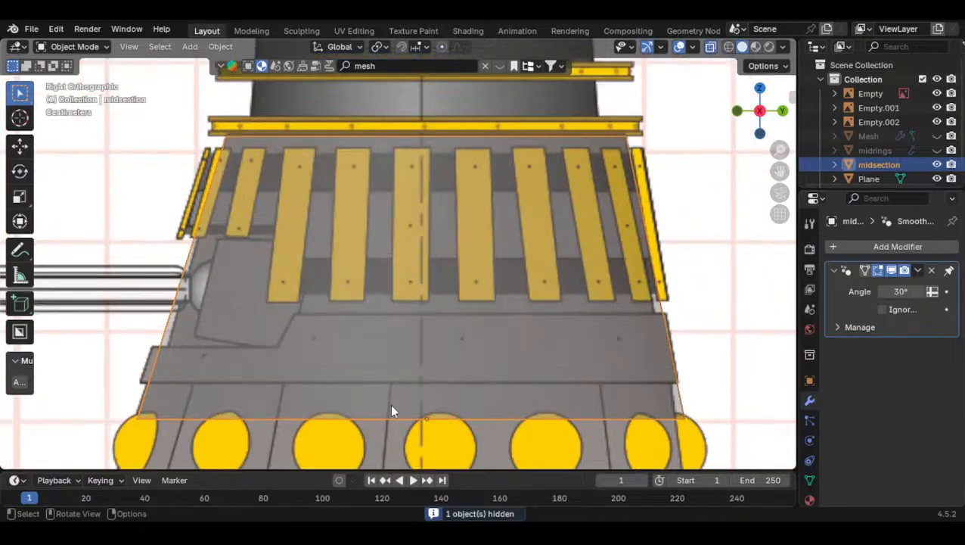
Raise the midsection's bottom edge loop along Z to the top line of the skirt in the reference
{"action": "key", "text": "Tab"}
{"action": "key", "text": "g"}
{"action": "key", "text": "z"}
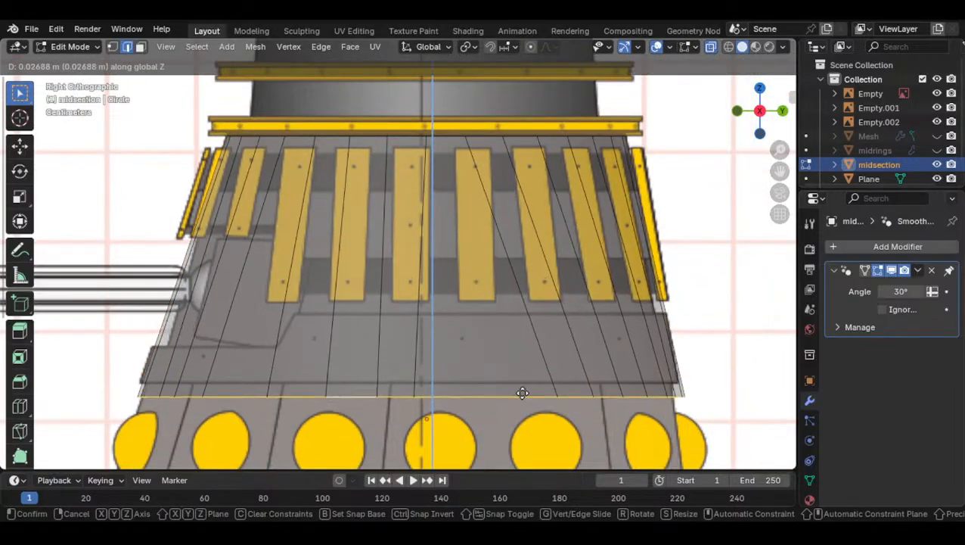
{"action": "left_click", "coordinate": [543, 326]}
Scale the midsection's bottom edge loop inward, align it along Y with the reference, and turn off X-ray
{"action": "key", "text": "s"}
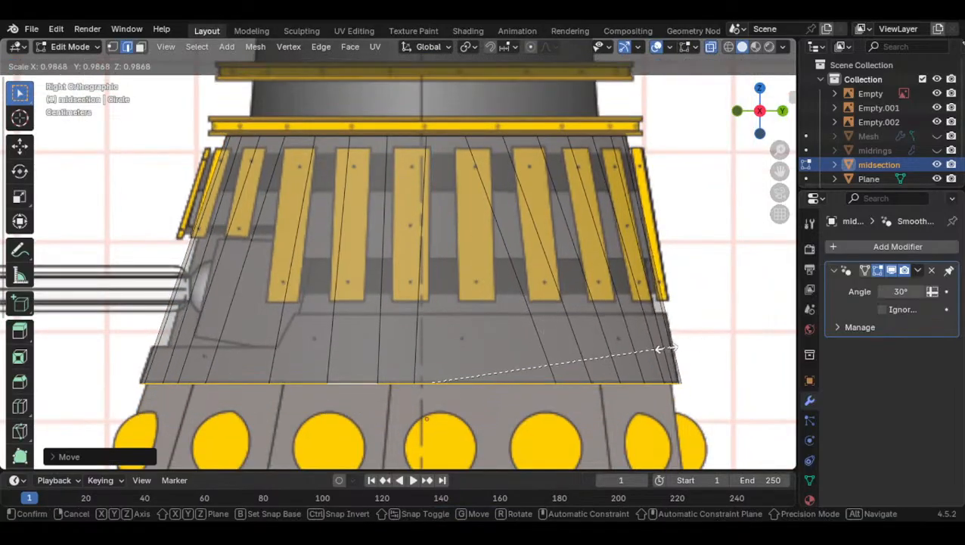
{"action": "left_click", "coordinate": [515, 362]}
{"action": "key", "text": "g"}
{"action": "key", "text": "y"}
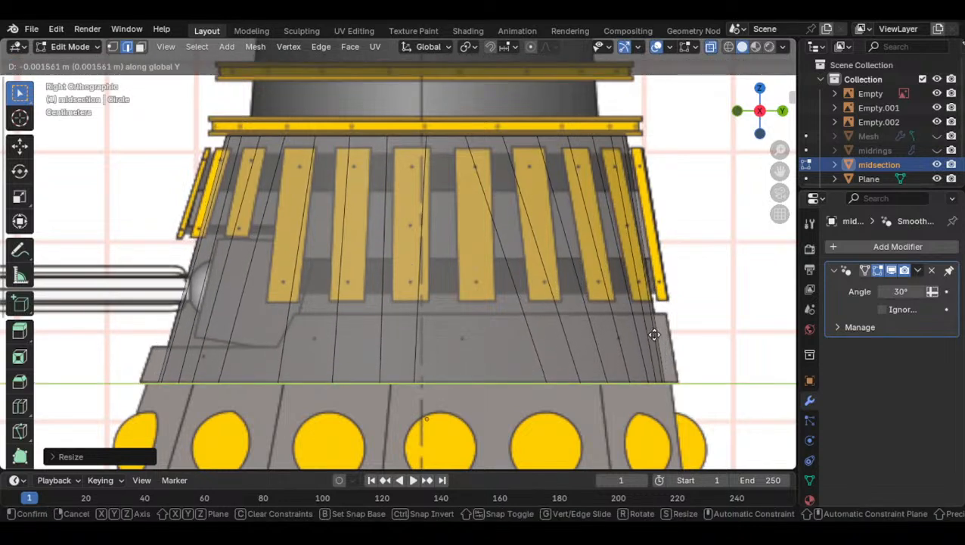
{"action": "left_click", "coordinate": [654, 334]}
{"action": "key", "text": "Tab"}
{"action": "left_click", "coordinate": [710, 47]}
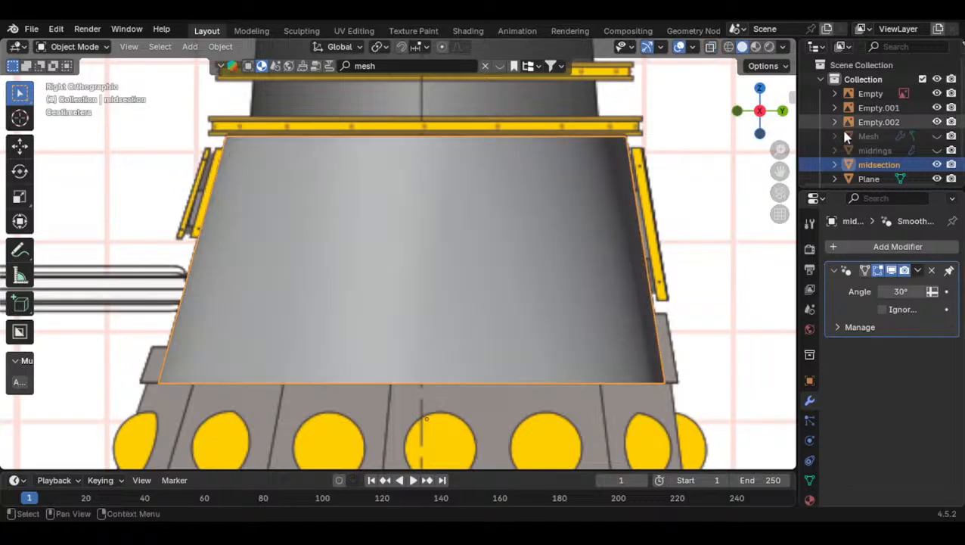
Unhide midrings and scale it to fit around the reshaped midsection
{"action": "left_click", "coordinate": [936, 149]}
{"action": "left_click", "coordinate": [875, 149]}
{"action": "middle_click_drag", "start_coordinate": [485, 247], "coordinate": [395, 281]}
{"action": "key", "text": "s"}
{"action": "left_click", "coordinate": [644, 288]}
{"action": "key", "text": "s"}
{"action": "left_click", "coordinate": [463, 321]}
{"action": "left_click", "coordinate": [759, 121]}
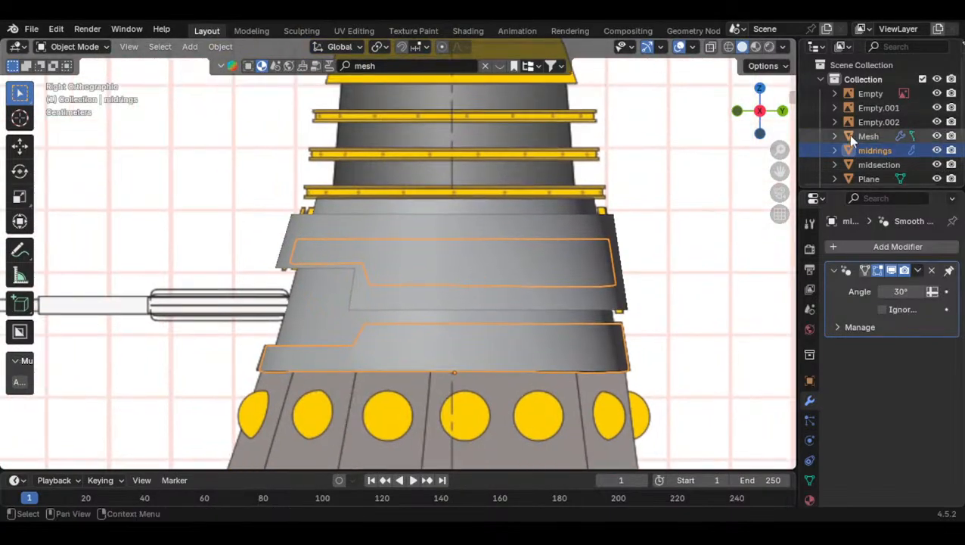
Select Mesh and set its origin to its geometry
{"action": "left_click", "coordinate": [868, 137]}
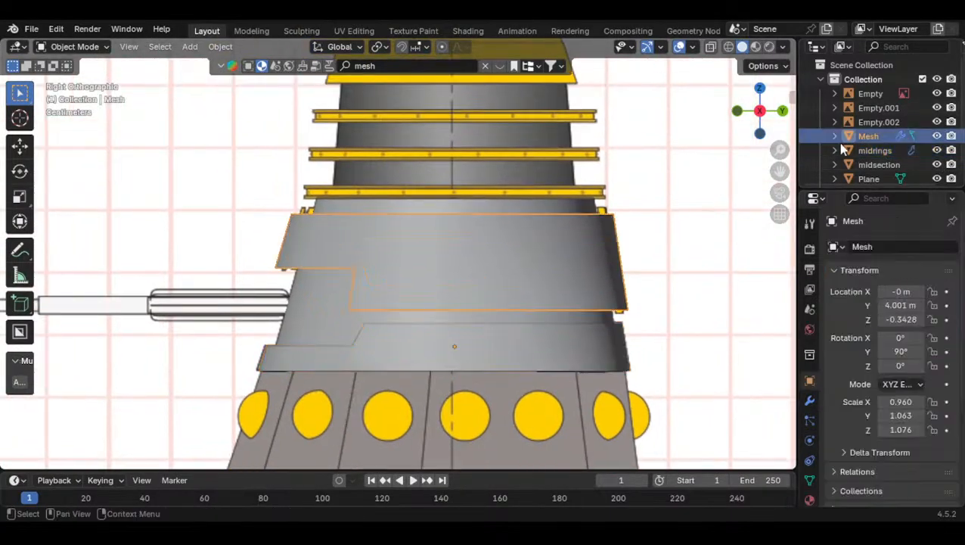
{"action": "middle_click_drag", "start_coordinate": [581, 220], "coordinate": [641, 250]}
{"action": "key", "text": "s"}
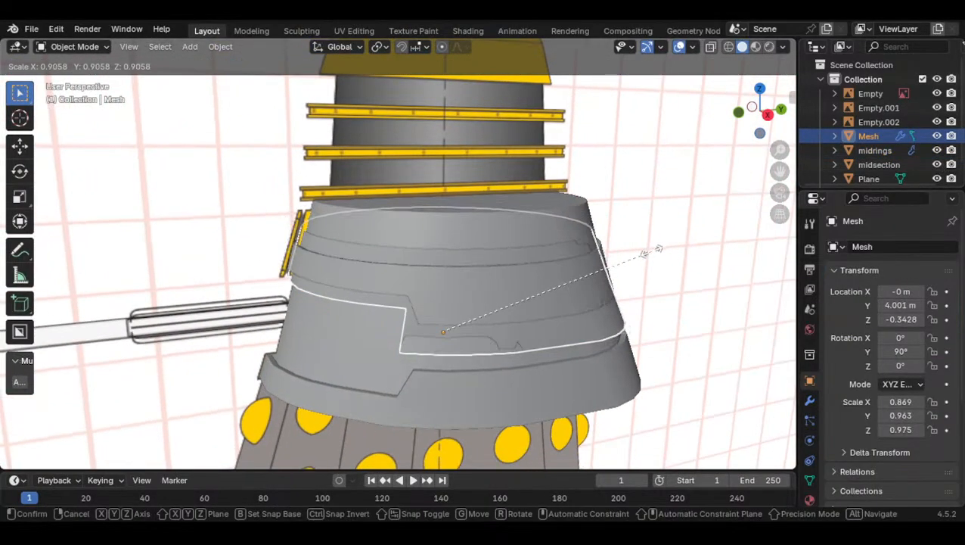
{"action": "left_click", "coordinate": [659, 261]}
{"action": "right_click", "coordinate": [640, 282]}
{"action": "mouse_move", "coordinate": [643, 289]}
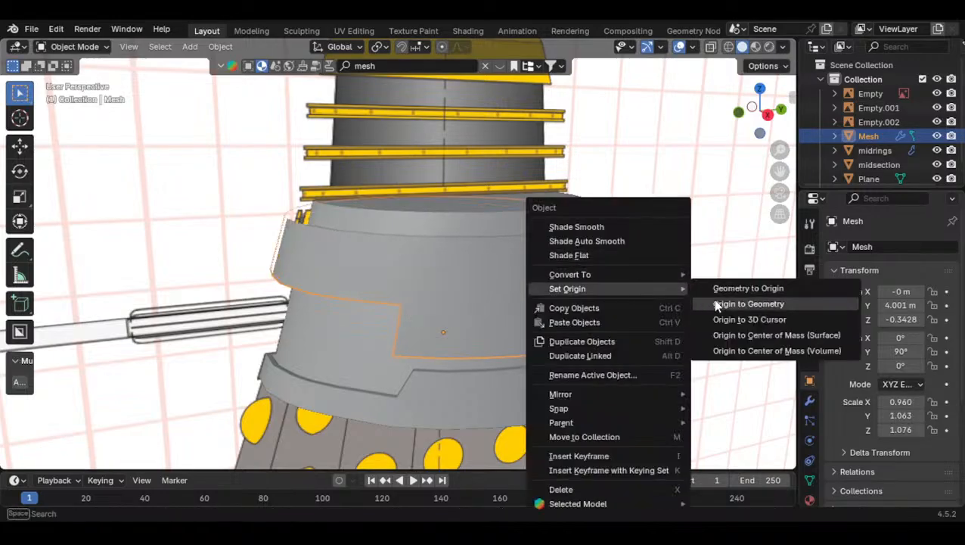
{"action": "left_click", "coordinate": [716, 303]}
Scale Mesh down uniformly to 0.930, 1.030 and 1.043 and check it against the side-view reference
{"action": "key", "text": "s"}
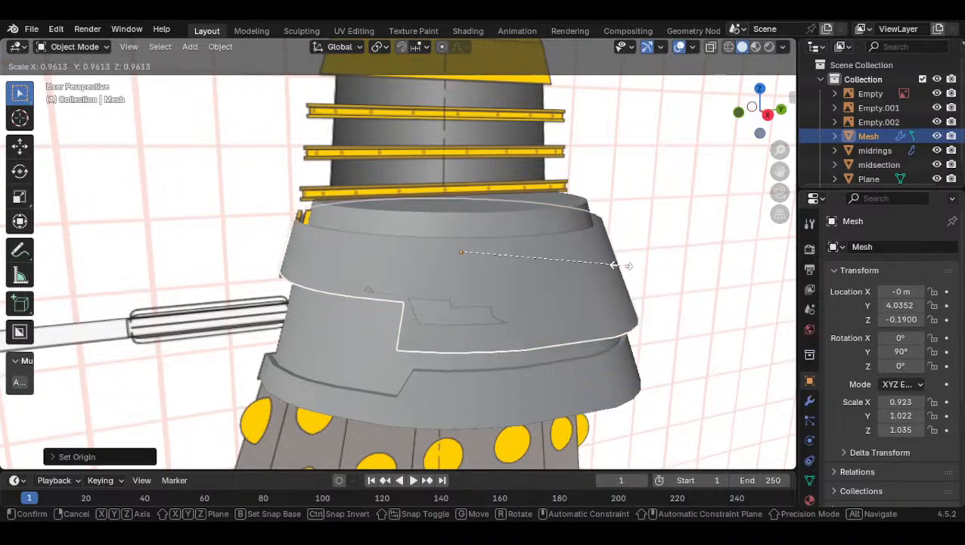
{"action": "left_click", "coordinate": [639, 262]}
{"action": "middle_click_drag", "start_coordinate": [641, 267], "coordinate": [610, 252]}
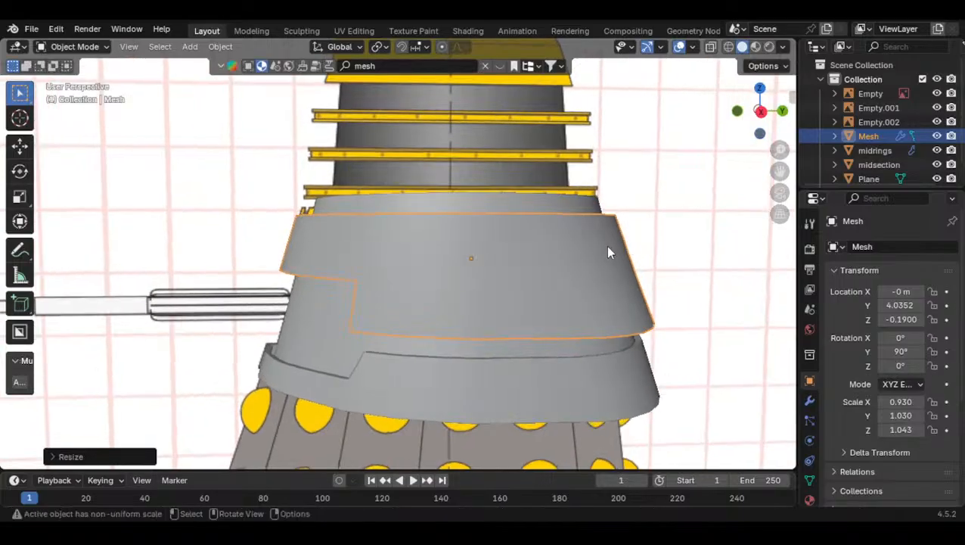
{"action": "left_click", "coordinate": [760, 111]}
{"action": "scroll", "coordinate": [552, 238], "scroll_direction": "up", "scroll_amount": 5}
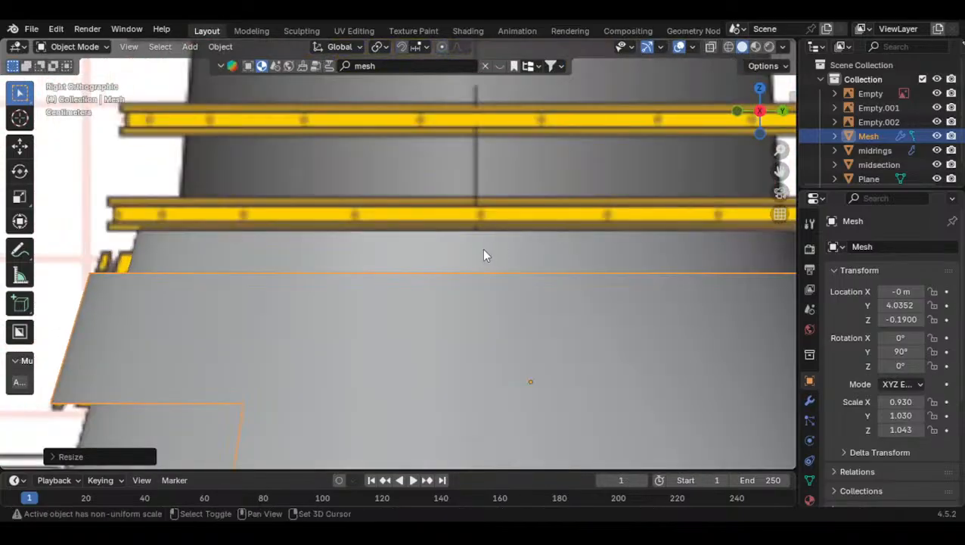
{"action": "scroll", "coordinate": [485, 255], "scroll_direction": "down", "scroll_amount": 2}
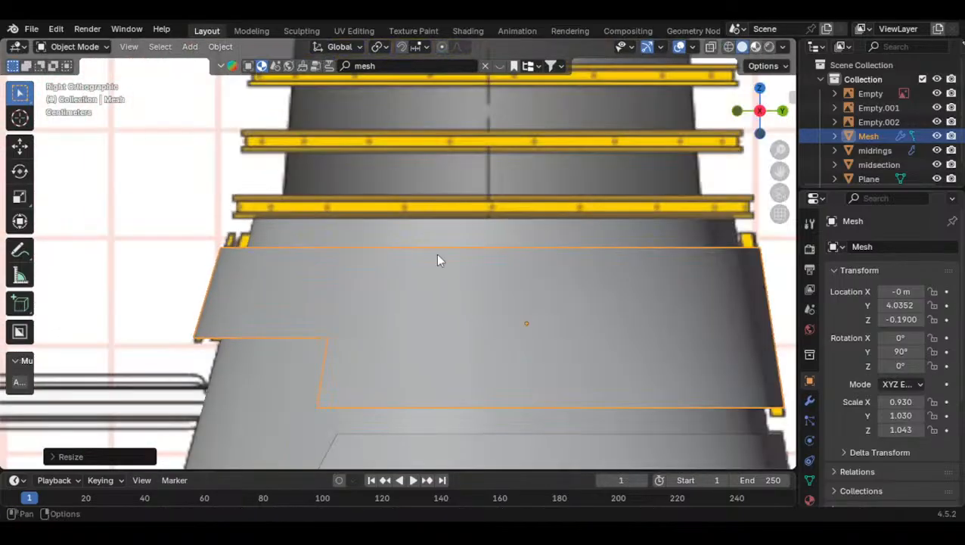
Scale Mesh up to 0.948, 1.050 and 1.063 and check its clearance around the midsection and midrings
{"action": "key", "text": "alt+z"}
{"action": "middle_click_drag", "start_coordinate": [650, 229], "coordinate": [480, 239]}
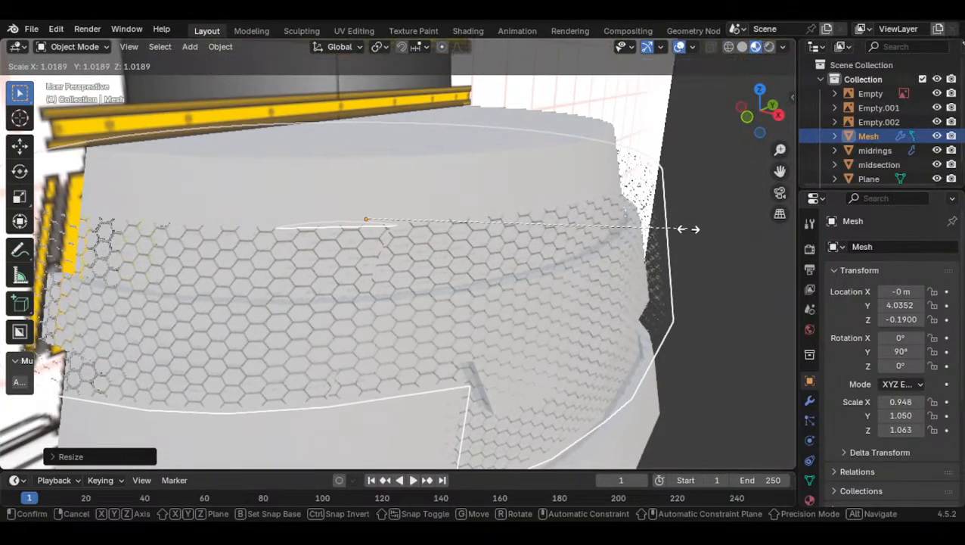
{"action": "left_click", "coordinate": [686, 230]}
{"action": "middle_click_drag", "start_coordinate": [689, 233], "coordinate": [749, 122]}
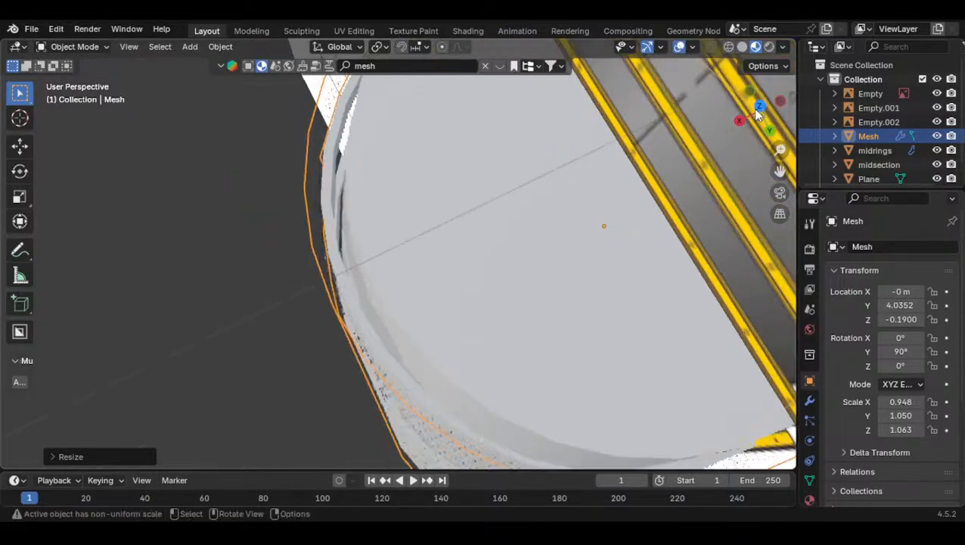
{"action": "left_click", "coordinate": [763, 107]}
{"action": "middle_click_drag", "start_coordinate": [596, 321], "coordinate": [336, 407]}
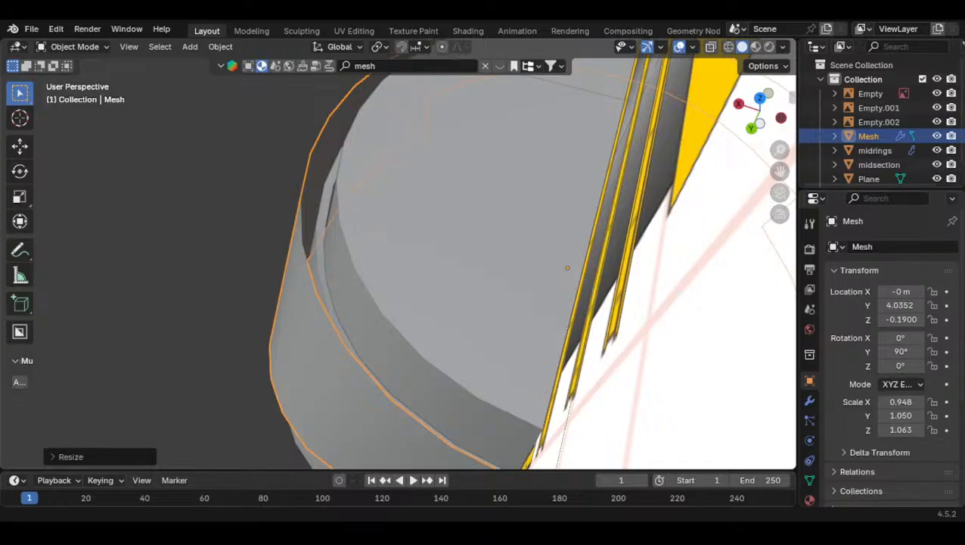
{"action": "left_click", "coordinate": [739, 104]}
{"action": "scroll", "coordinate": [358, 392], "scroll_direction": "down", "scroll_amount": 6}
{"action": "middle_click_drag", "start_coordinate": [376, 339], "coordinate": [310, 328]}
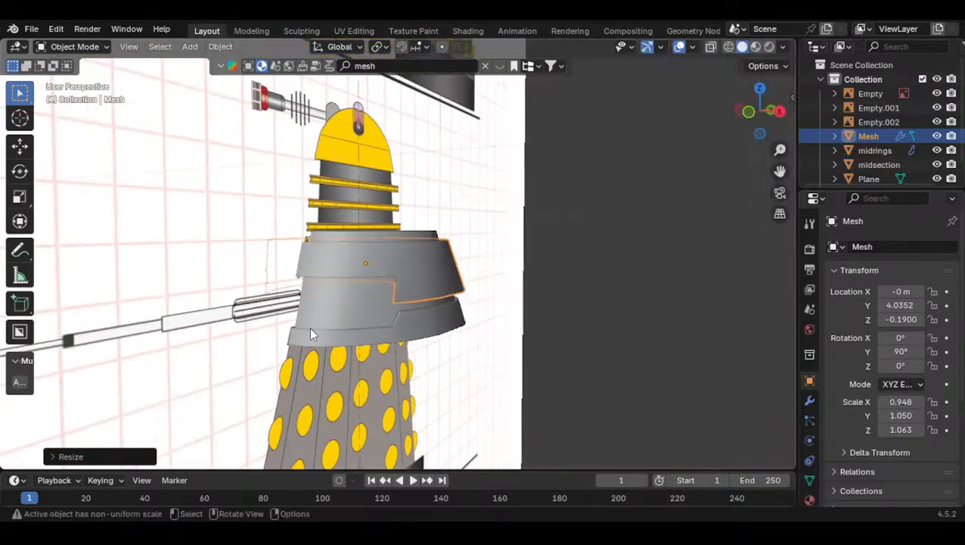
Select Mesh, midrings and midsection together and join them into the midsection object
{"action": "left_click", "coordinate": [310, 327]}
{"action": "left_click", "coordinate": [349, 286]}
{"action": "left_click", "coordinate": [393, 257]}
{"action": "left_click", "coordinate": [357, 304]}
{"action": "left_click", "coordinate": [404, 320]}
{"action": "left_click", "coordinate": [386, 266]}
{"action": "left_click", "coordinate": [387, 292]}
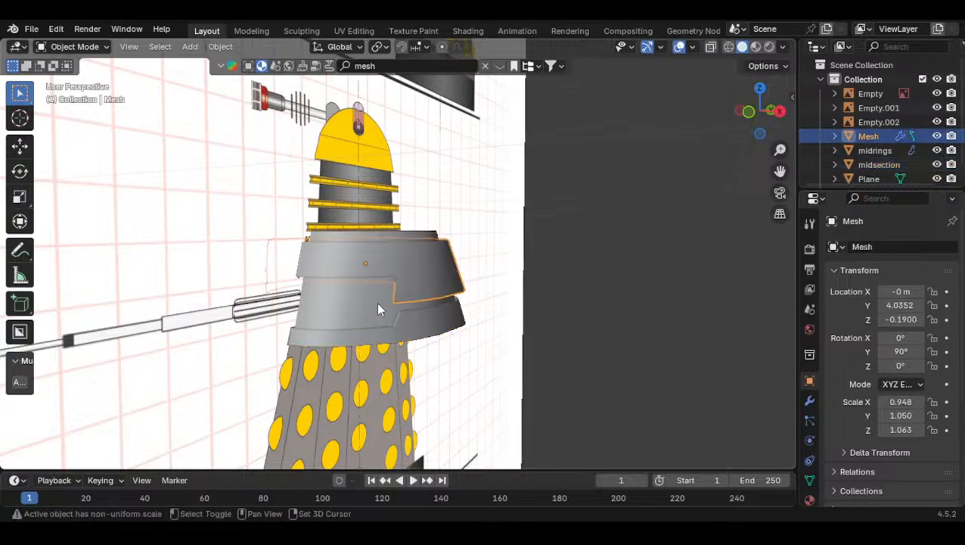
{"action": "left_click", "coordinate": [379, 310]}
{"action": "left_click", "coordinate": [410, 322]}
{"action": "left_click", "coordinate": [403, 261]}
{"action": "left_click", "coordinate": [416, 330]}
{"action": "left_click", "coordinate": [386, 292], "text": "shift"}
{"action": "left_click", "coordinate": [364, 305], "text": "shift"}
{"action": "key", "text": "ctrl+j"}
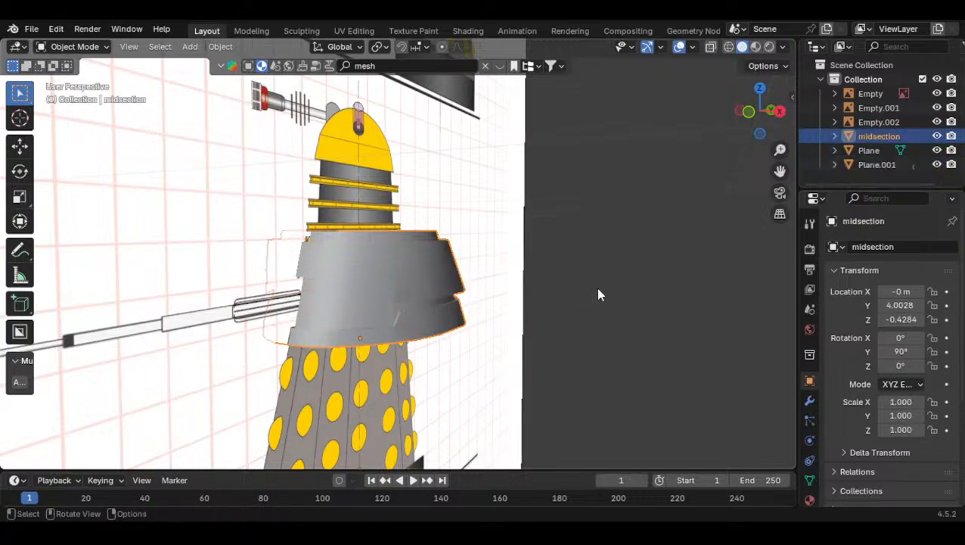
Move the skirt object Plane from the first reference sheet to directly beneath the midsection on the yellow Dalek's side view
{"action": "left_click", "coordinate": [748, 111]}
{"action": "left_click", "coordinate": [739, 110]}
{"action": "scroll", "coordinate": [525, 257], "scroll_direction": "down", "scroll_amount": 5}
{"action": "scroll", "coordinate": [356, 288], "scroll_direction": "up", "scroll_amount": 2}
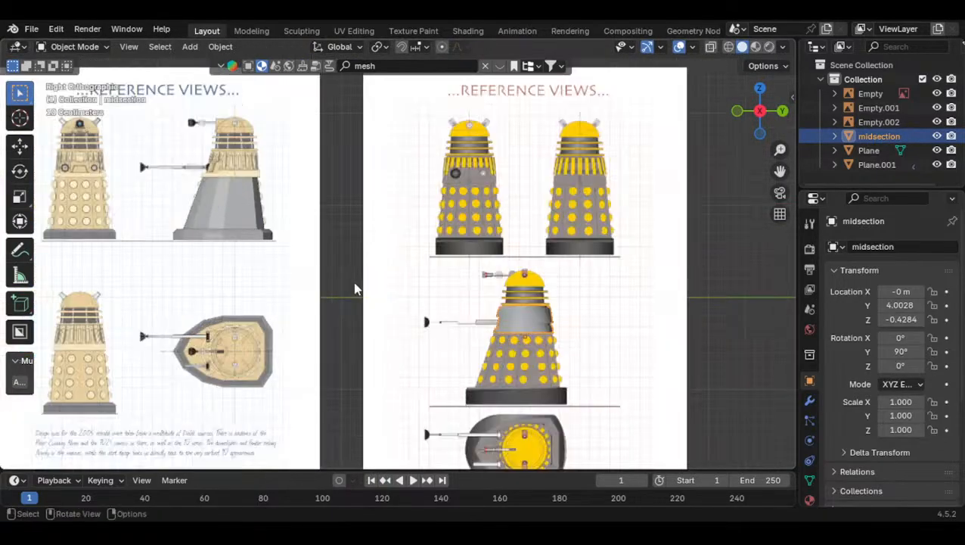
{"action": "left_click", "coordinate": [252, 230]}
{"action": "left_click", "coordinate": [242, 239], "text": "shift"}
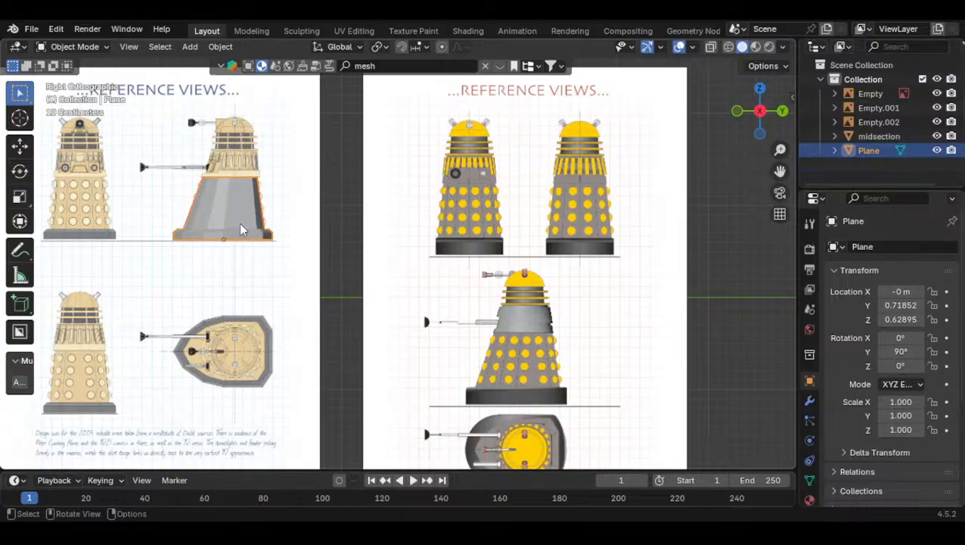
{"action": "middle_click_drag", "start_coordinate": [287, 248], "coordinate": [251, 188], "text": "shift"}
{"action": "key", "text": "g"}
{"action": "left_click", "coordinate": [543, 344]}
{"action": "scroll", "coordinate": [483, 284], "scroll_direction": "up", "scroll_amount": 3}
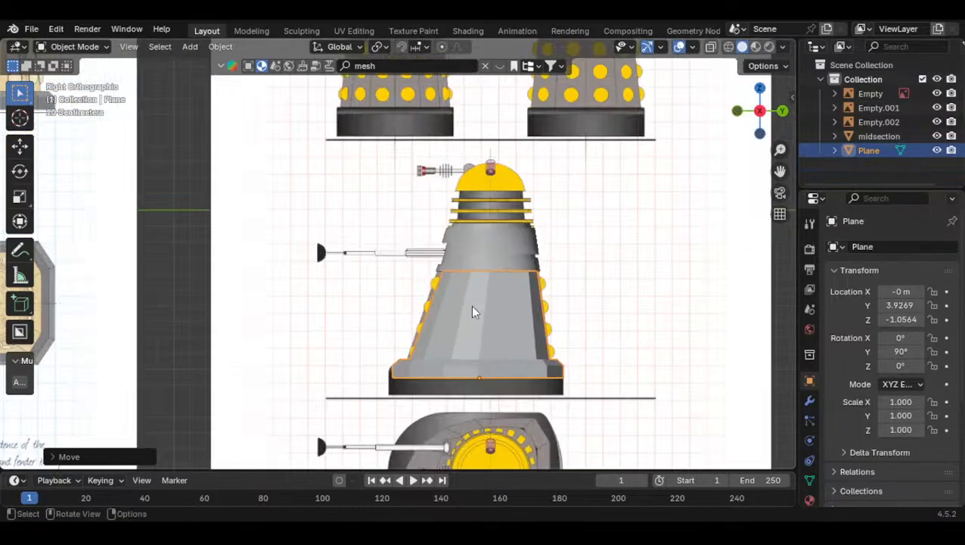
Move the skirt object so its upper edge meets the midsection's lower edge in the side view
{"action": "scroll", "coordinate": [522, 312], "scroll_direction": "up", "scroll_amount": 8}
{"action": "key", "text": "g"}
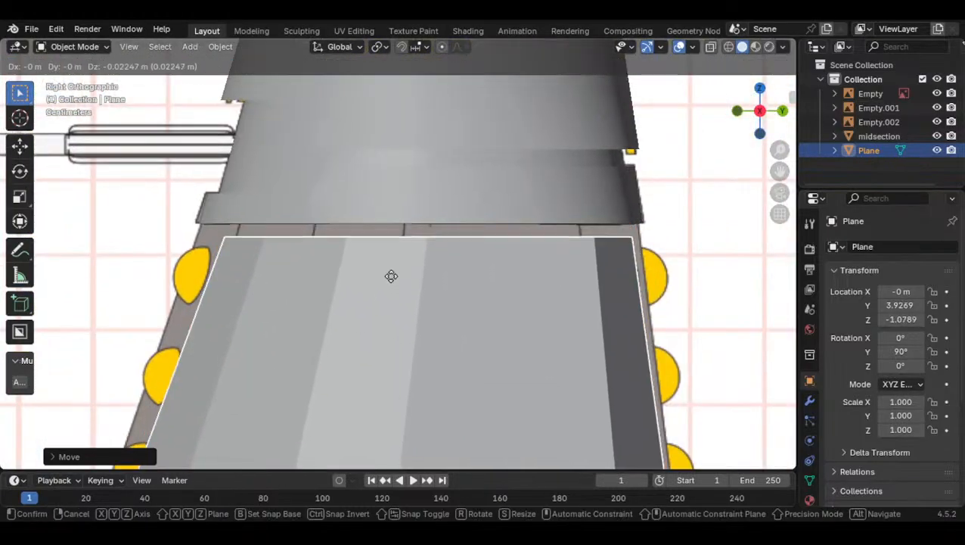
{"action": "left_click", "coordinate": [364, 161]}
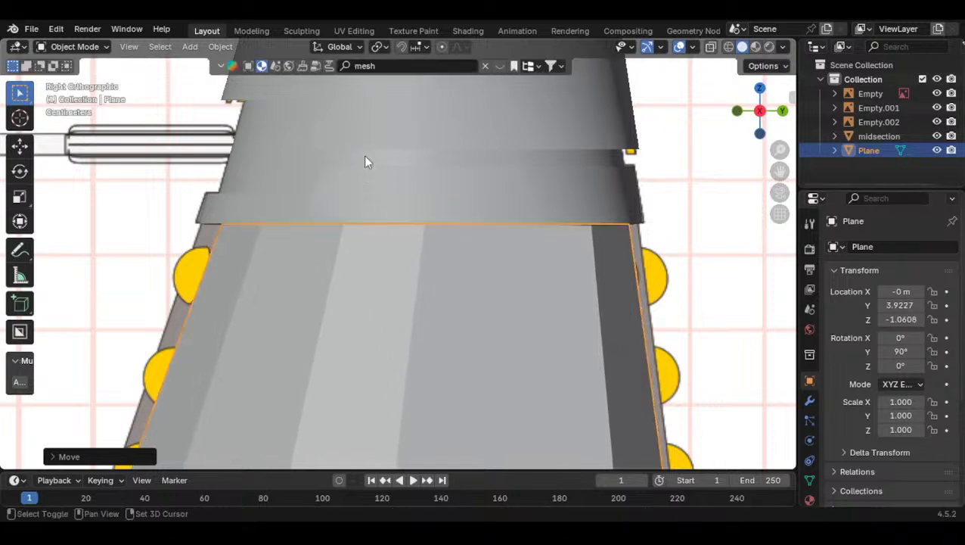
Hide the yellow Dalek reference image Empty.001 and select the skirt again
{"action": "middle_click_drag", "start_coordinate": [628, 124], "coordinate": [542, 205]}
{"action": "scroll", "coordinate": [530, 211], "scroll_direction": "down", "scroll_amount": 5}
{"action": "left_click", "coordinate": [223, 264]}
{"action": "key", "text": "h"}
{"action": "middle_click_drag", "start_coordinate": [316, 280], "coordinate": [439, 268]}
{"action": "left_click", "coordinate": [443, 269]}
Try scaling the skirt up uniformly to match the midsection's underside
{"action": "key", "text": "s"}
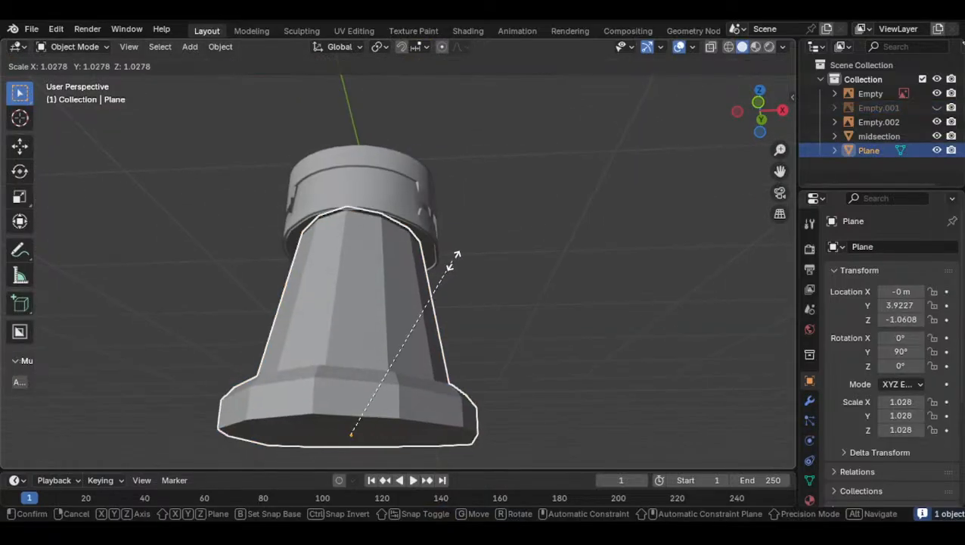
{"action": "left_click", "coordinate": [473, 260]}
{"action": "key", "text": "ctrl+z"}
{"action": "key", "text": "s"}
{"action": "left_click", "coordinate": [488, 243]}
{"action": "key", "text": "ctrl+z"}
Scale the skirt uniformly to 1.100 in the right side view
{"action": "key", "text": "KP_3"}
{"action": "key", "text": "s"}
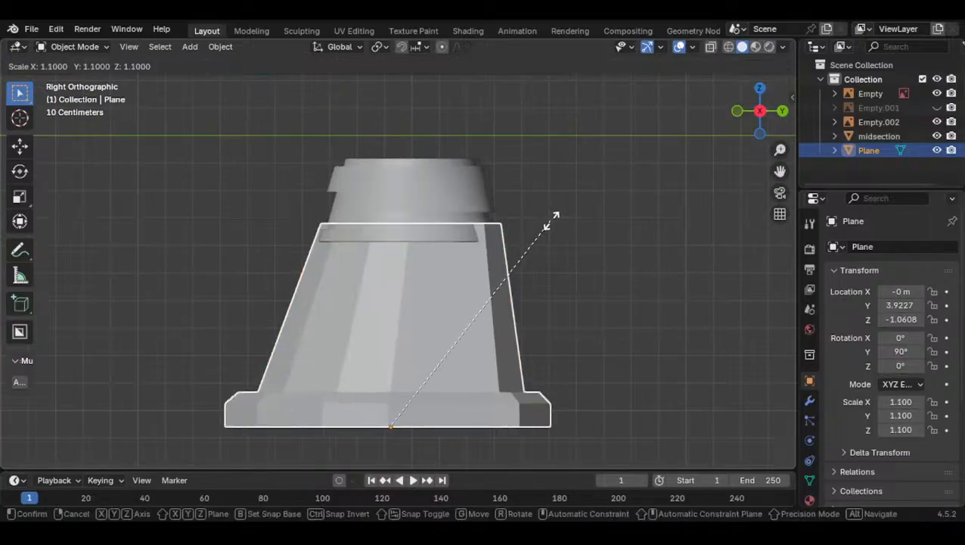
{"action": "key", "text": "Escape"}
{"action": "scroll", "coordinate": [500, 281], "scroll_direction": "up", "scroll_amount": 5}
{"action": "key", "text": "s"}
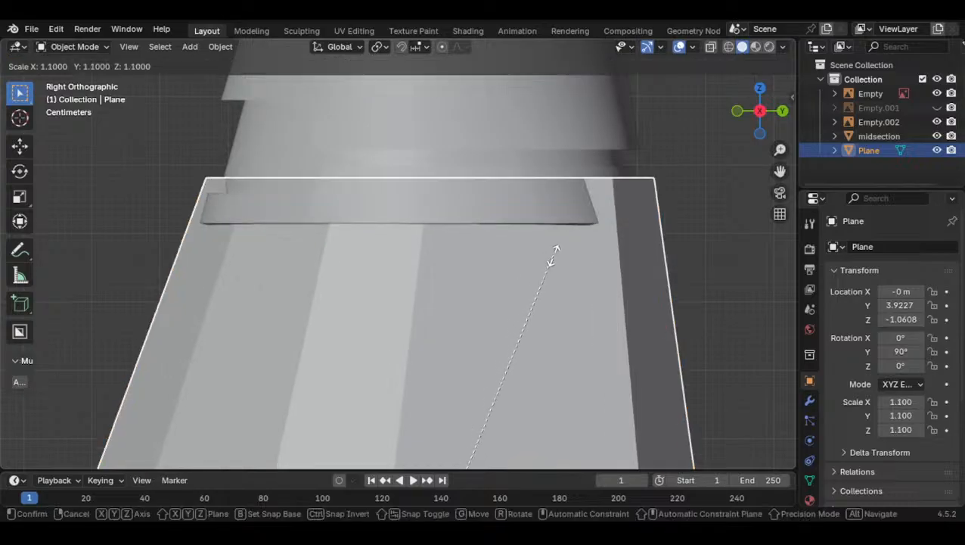
{"action": "left_click", "coordinate": [556, 254]}
Scale the skirt to 1.077 and place it directly beneath the midsection at Y 3.9145, Z -1.1136
{"action": "scroll", "coordinate": [497, 285], "scroll_direction": "down", "scroll_amount": 5}
{"action": "key", "text": "g"}
{"action": "key", "text": "z"}
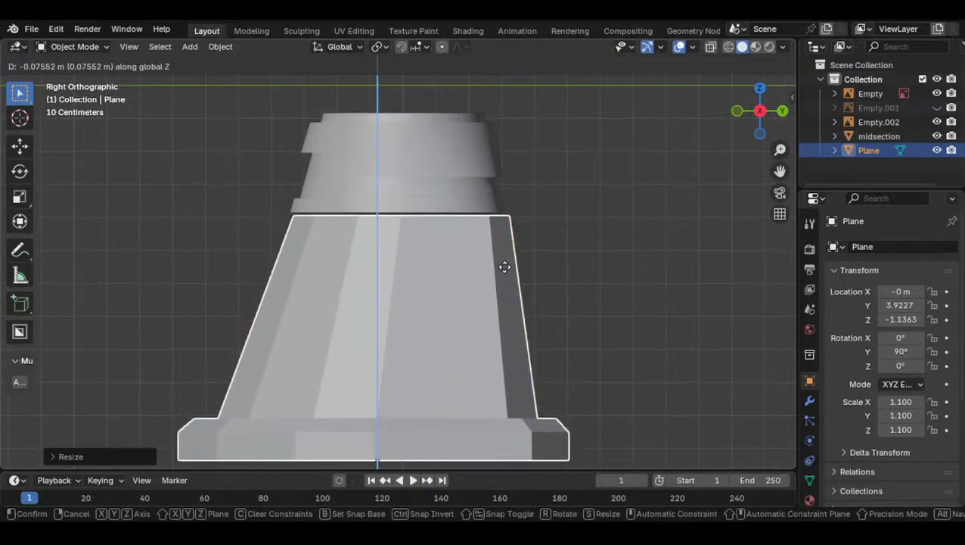
{"action": "left_click", "coordinate": [506, 249]}
{"action": "key", "text": "s"}
{"action": "left_click", "coordinate": [522, 274]}
{"action": "key", "text": "g"}
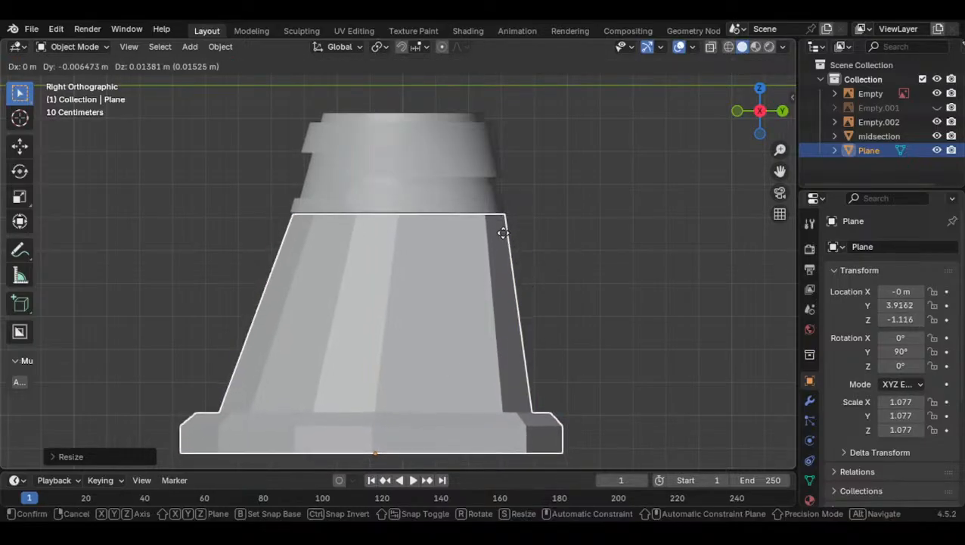
{"action": "left_click", "coordinate": [494, 221]}
Try scaling the skirt's upper edges along Y in Edit Mode
{"action": "middle_click_drag", "start_coordinate": [493, 222], "coordinate": [497, 272]}
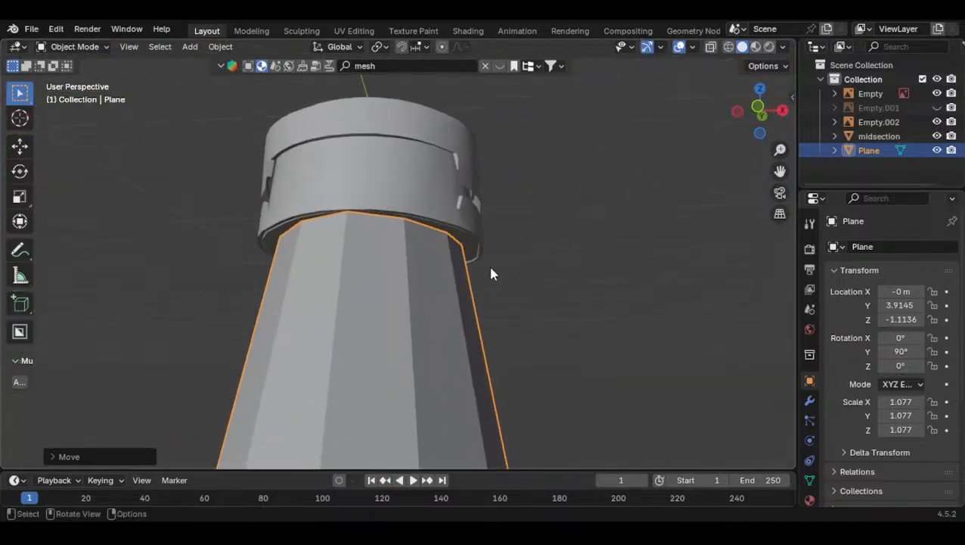
{"action": "key", "text": "Tab"}
{"action": "scroll", "coordinate": [429, 274], "scroll_direction": "up", "scroll_amount": 4}
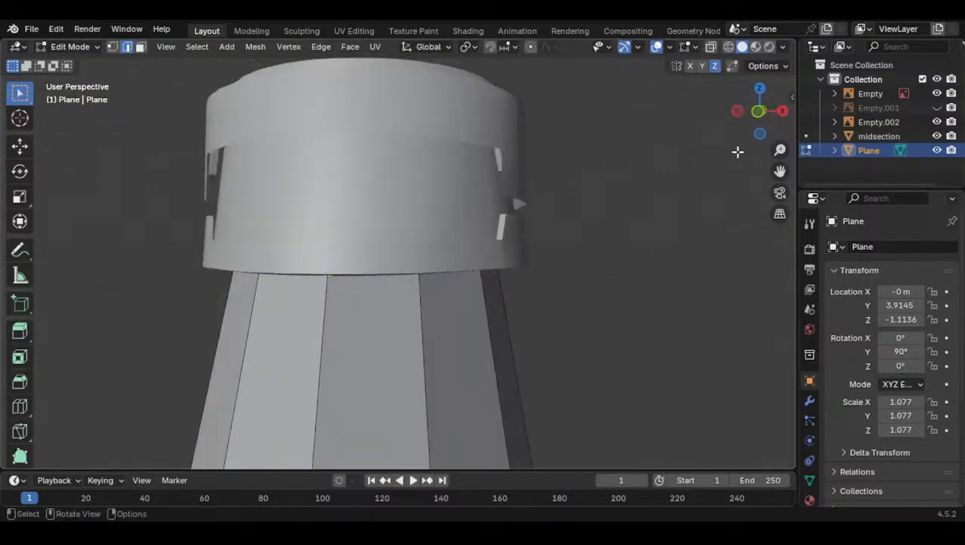
{"action": "left_click", "coordinate": [755, 111]}
{"action": "key", "text": "s"}
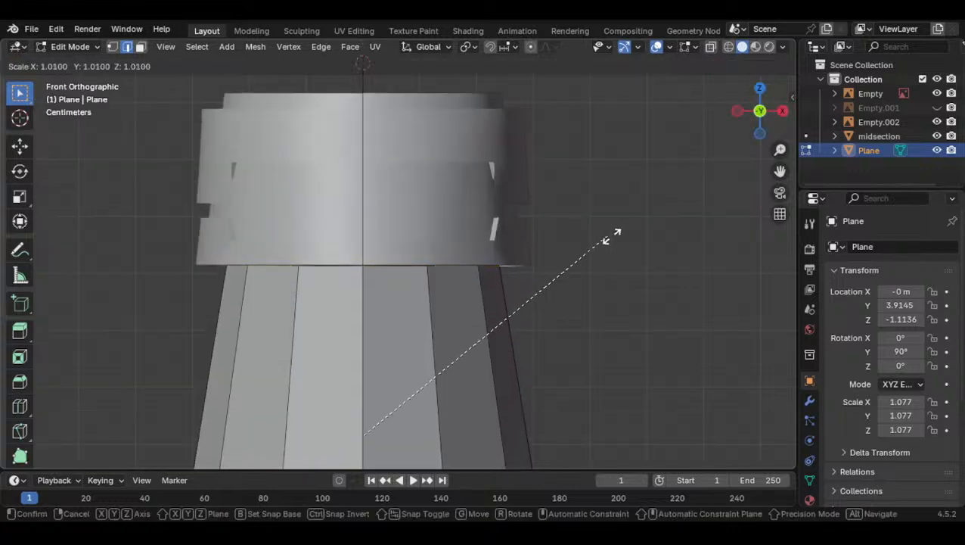
{"action": "key", "text": "y"}
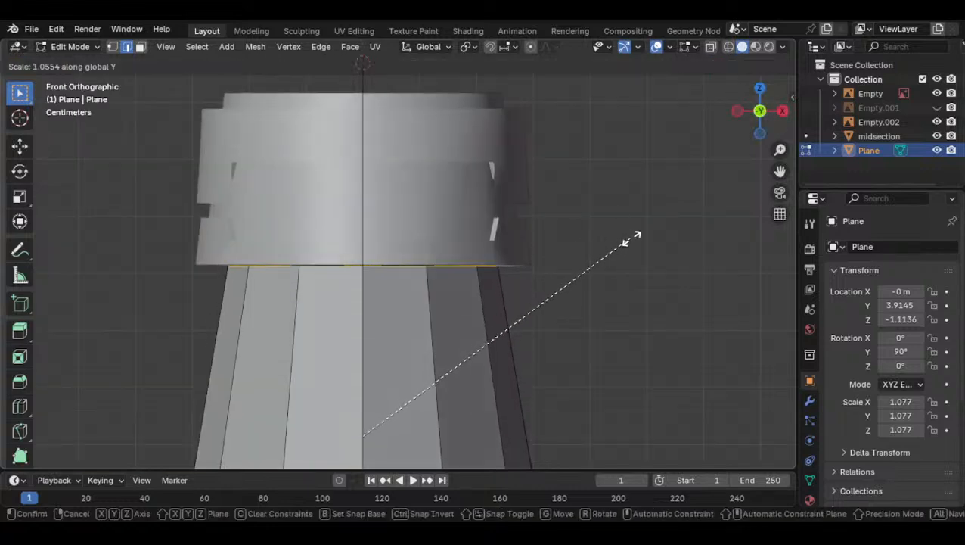
{"action": "left_click", "coordinate": [548, 286]}
{"action": "scroll", "coordinate": [522, 285], "scroll_direction": "down", "scroll_amount": 3}
{"action": "key", "text": "ctrl+z"}
Try widening the selected skirt edges along X by a factor of about 1.18 and check the fit
{"action": "scroll", "coordinate": [510, 284], "scroll_direction": "up", "scroll_amount": 2}
{"action": "key", "text": "s"}
{"action": "key", "text": "x"}
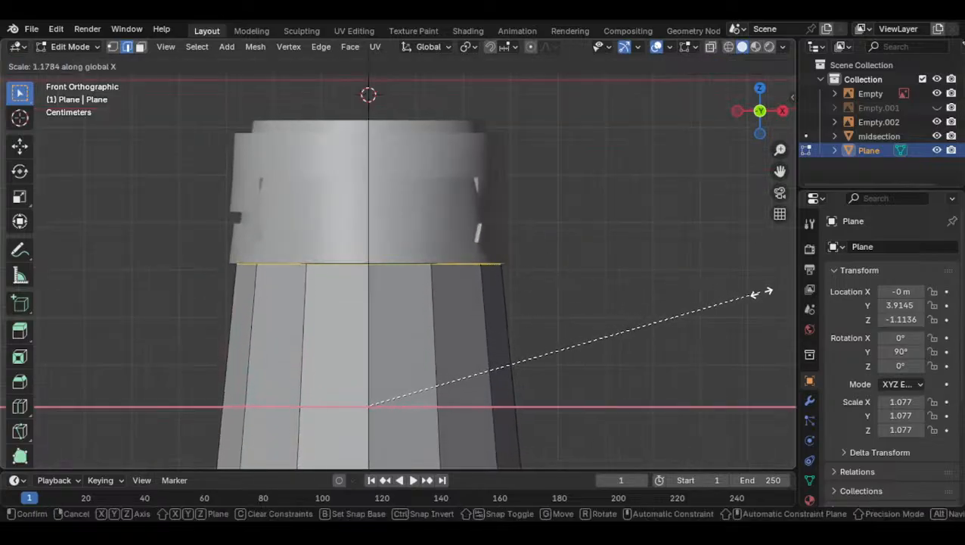
{"action": "left_click", "coordinate": [761, 290]}
{"action": "key", "text": "Tab"}
{"action": "middle_click_drag", "start_coordinate": [406, 352], "coordinate": [449, 305]}
{"action": "scroll", "coordinate": [544, 298], "scroll_direction": "up", "scroll_amount": 3}
{"action": "scroll", "coordinate": [425, 299], "scroll_direction": "down", "scroll_amount": 4}
{"action": "scroll", "coordinate": [377, 303], "scroll_direction": "up", "scroll_amount": 4}
{"action": "scroll", "coordinate": [349, 317], "scroll_direction": "down", "scroll_amount": 3}
Select only the skirt's upper edge loop and widen it along X towards the midsection's width
{"action": "key", "text": "Tab"}
{"action": "key", "text": "Tab"}
{"action": "key", "text": "Tab"}
{"action": "left_click", "coordinate": [359, 377]}
{"action": "scroll", "coordinate": [423, 282], "scroll_direction": "up", "scroll_amount": 4}
{"action": "left_click", "coordinate": [352, 132], "text": "alt"}
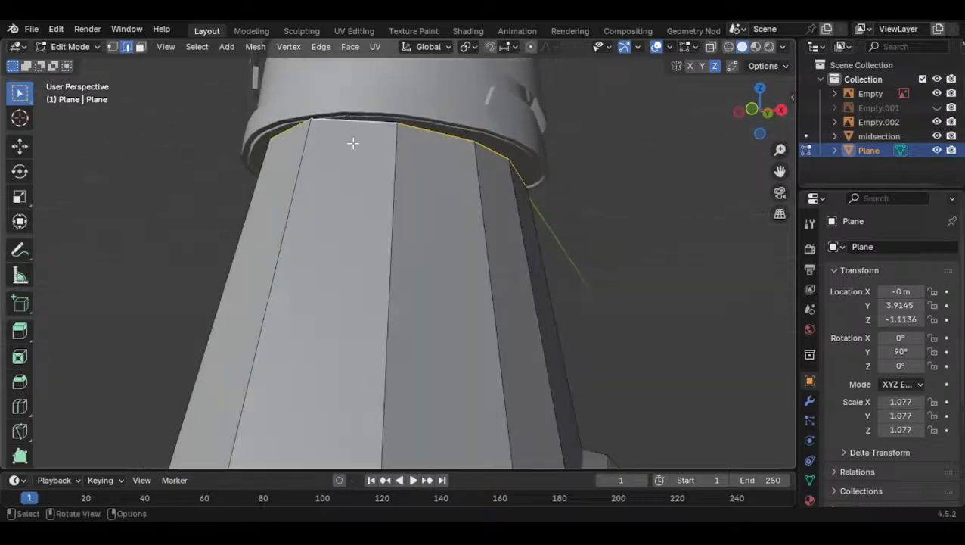
{"action": "scroll", "coordinate": [352, 140], "scroll_direction": "down", "scroll_amount": 4}
{"action": "left_click", "coordinate": [753, 112]}
{"action": "scroll", "coordinate": [602, 224], "scroll_direction": "up", "scroll_amount": 3}
{"action": "scroll", "coordinate": [602, 225], "scroll_direction": "up", "scroll_amount": 1}
{"action": "key", "text": "s"}
{"action": "key", "text": "x"}
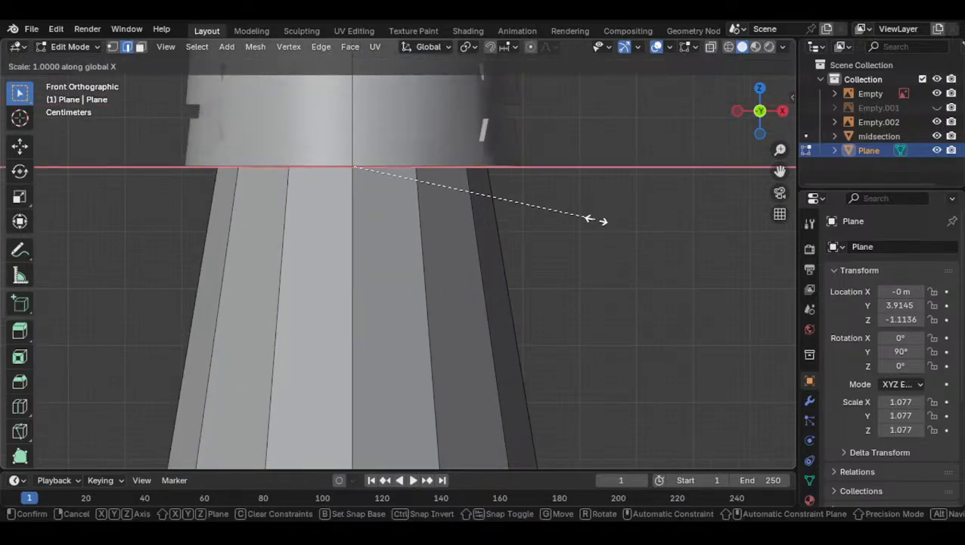
{"action": "left_click", "coordinate": [666, 212]}
Fine-tune the upper edge loop's size uniformly and shift it along Z to meet the midsection's underside
{"action": "scroll", "coordinate": [598, 237], "scroll_direction": "up", "scroll_amount": 3}
{"action": "key", "text": "s"}
{"action": "key", "text": "Escape"}
{"action": "key", "text": "s"}
{"action": "left_click", "coordinate": [568, 228]}
{"action": "key", "text": "g"}
{"action": "key", "text": "z"}
{"action": "left_click", "coordinate": [569, 214], "text": "shift"}
{"action": "scroll", "coordinate": [355, 271], "scroll_direction": "down", "scroll_amount": 4}
{"action": "key", "text": "Tab"}
Adjust the upper edge loop's width along X twice more, finishing with a factor of about 1.02
{"action": "middle_click_drag", "start_coordinate": [354, 270], "coordinate": [579, 313]}
{"action": "key", "text": "Tab"}
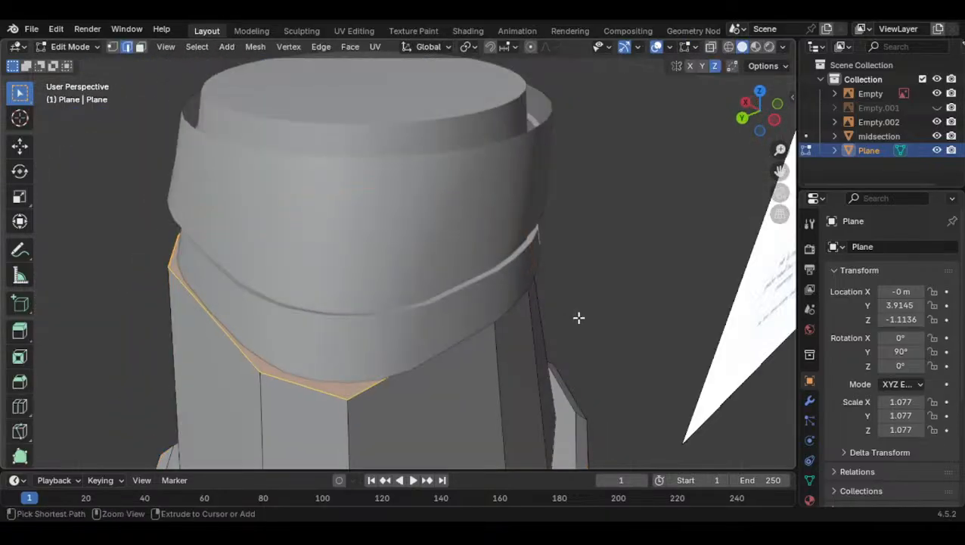
{"action": "key", "text": "s"}
{"action": "key", "text": "x"}
{"action": "left_click", "coordinate": [556, 316]}
{"action": "middle_click_drag", "start_coordinate": [556, 316], "coordinate": [573, 228]}
{"action": "key", "text": "s"}
{"action": "key", "text": "x"}
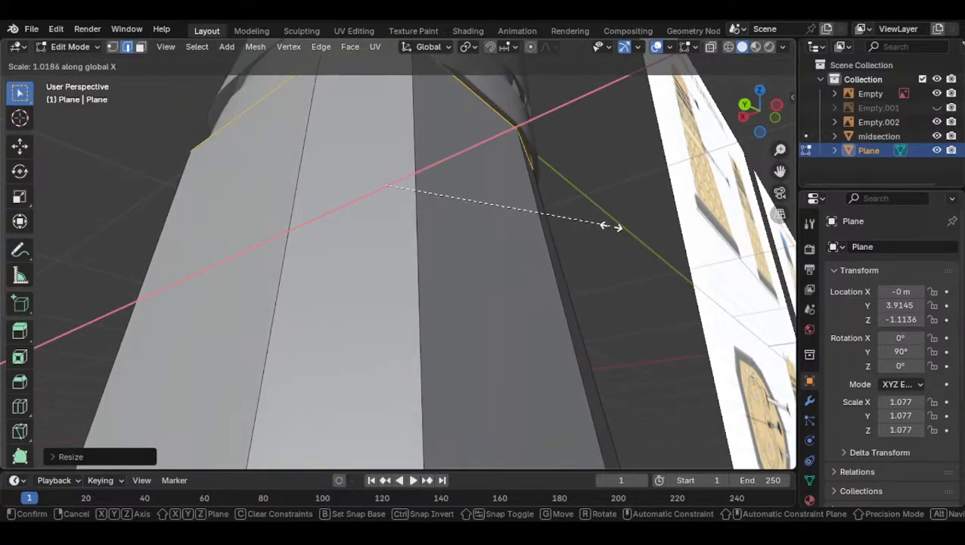
{"action": "left_click", "coordinate": [610, 224]}
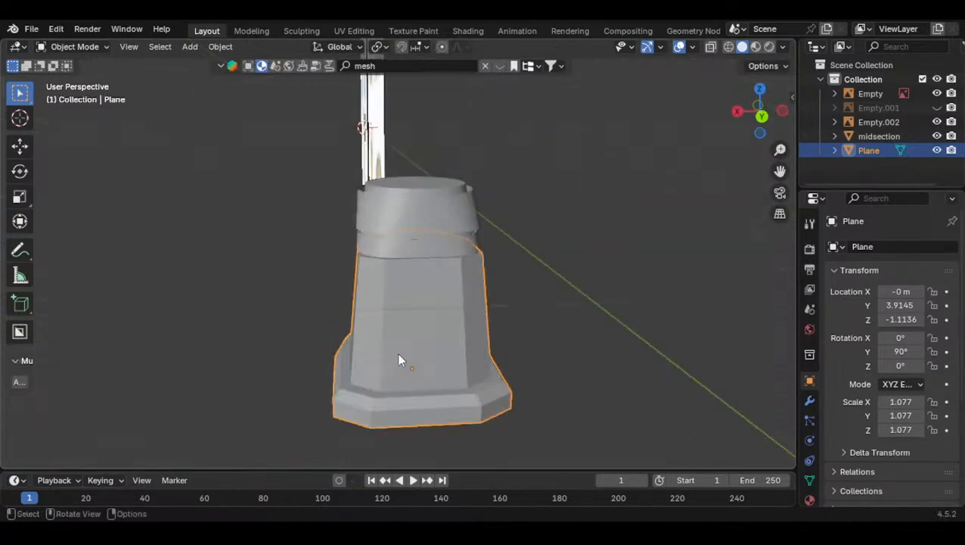
Examine the skirt's fit beneath the midsection from several angles and in the right side view
{"action": "middle_click_drag", "start_coordinate": [341, 322], "coordinate": [397, 281]}
{"action": "scroll", "coordinate": [425, 294], "scroll_direction": "up", "scroll_amount": 5}
{"action": "middle_click_drag", "start_coordinate": [398, 281], "coordinate": [350, 316], "text": "shift"}
{"action": "left_click", "coordinate": [765, 111]}
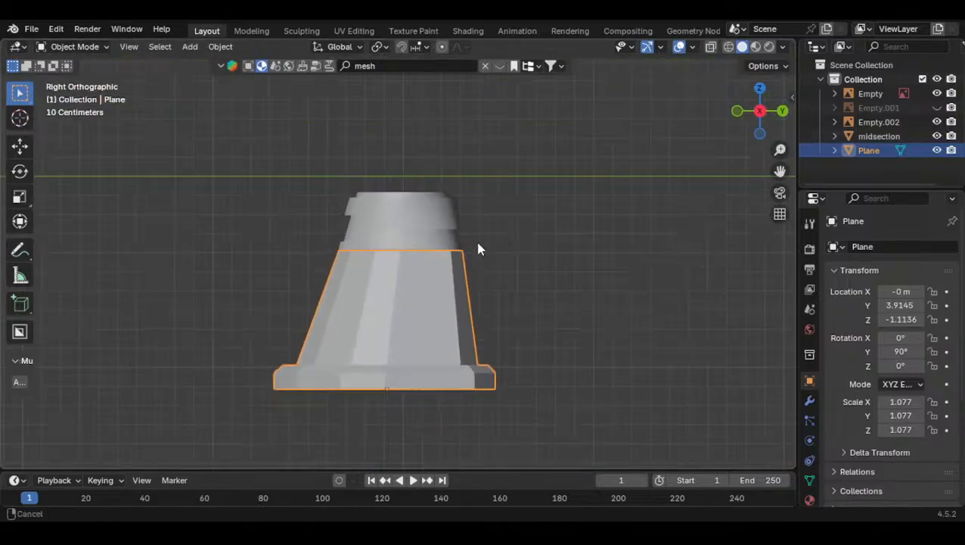
{"action": "left_click", "coordinate": [488, 233]}
{"action": "middle_click_drag", "start_coordinate": [495, 233], "coordinate": [502, 293], "text": "shift"}
{"action": "scroll", "coordinate": [502, 294], "scroll_direction": "up", "scroll_amount": 3}
{"action": "scroll", "coordinate": [478, 345], "scroll_direction": "down", "scroll_amount": 2}
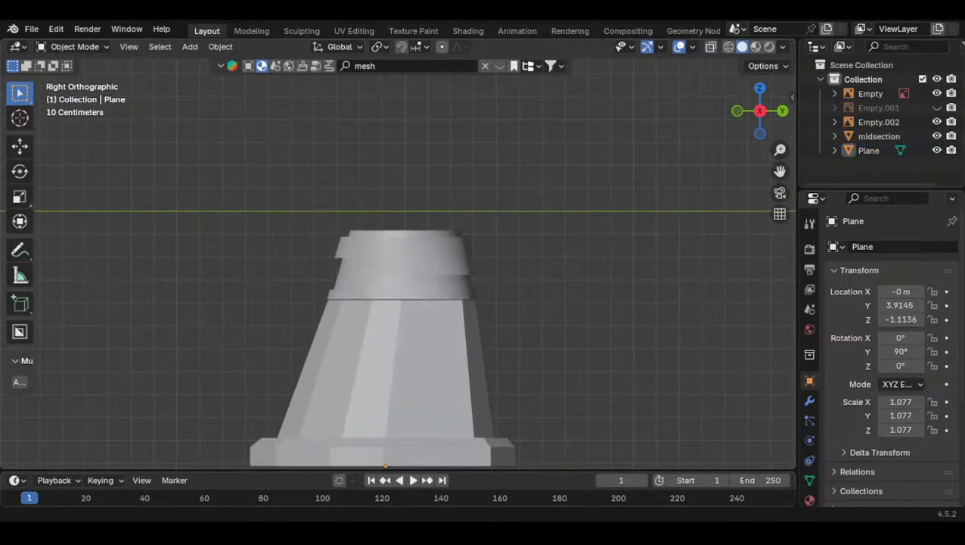
{"action": "scroll", "coordinate": [445, 371], "scroll_direction": "down", "scroll_amount": 3}
{"action": "middle_click_drag", "start_coordinate": [444, 370], "coordinate": [434, 296]}
{"action": "scroll", "coordinate": [538, 349], "scroll_direction": "up", "scroll_amount": 4}
{"action": "left_click", "coordinate": [394, 279]}
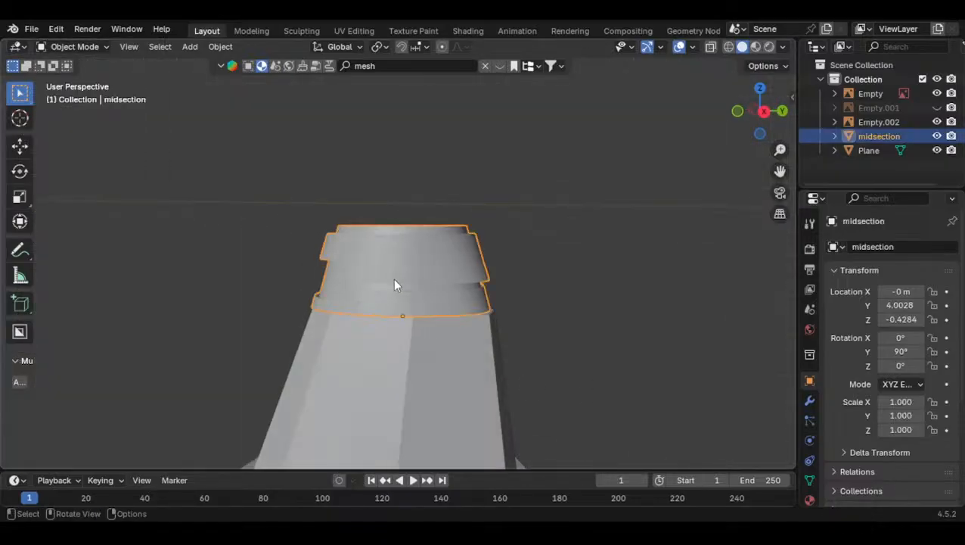
{"action": "left_click", "coordinate": [764, 111]}
{"action": "scroll", "coordinate": [544, 230], "scroll_direction": "down", "scroll_amount": 5}
{"action": "left_click", "coordinate": [543, 229]}
Show reference image Empty.001 again and compare the skirt with the yellow Dalek's side view
{"action": "left_click", "coordinate": [938, 107]}
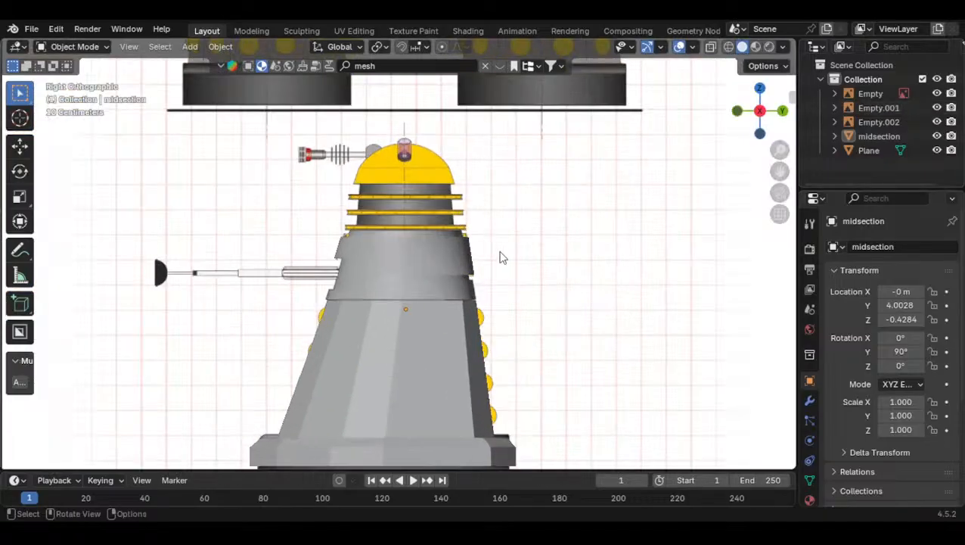
{"action": "left_click", "coordinate": [438, 343]}
{"action": "scroll", "coordinate": [426, 326], "scroll_direction": "up", "scroll_amount": 4}
{"action": "middle_click_drag", "start_coordinate": [434, 305], "coordinate": [436, 306], "text": "shift"}
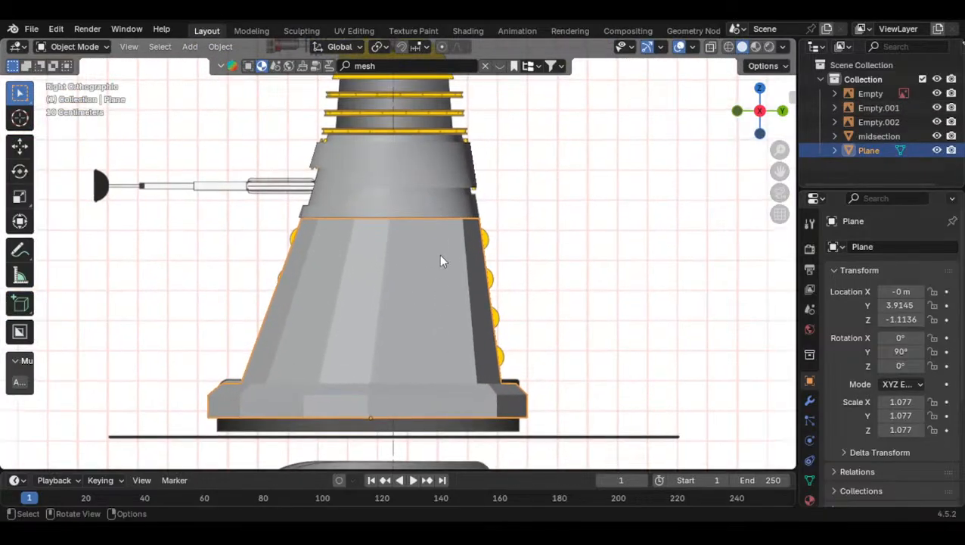
{"action": "middle_click_drag", "start_coordinate": [446, 248], "coordinate": [445, 254], "text": "shift"}
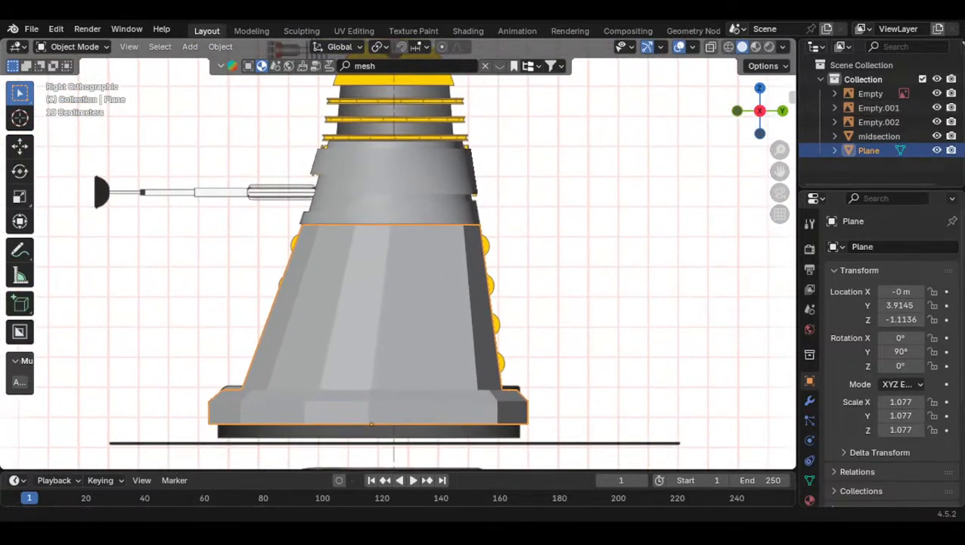
{"action": "middle_click_drag", "start_coordinate": [355, 364], "coordinate": [360, 354], "text": "shift"}
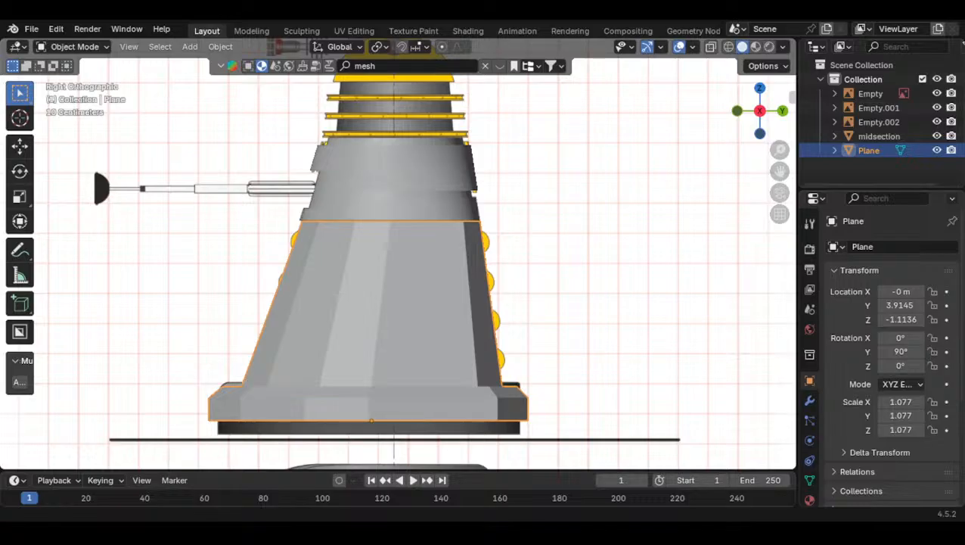
{"action": "scroll", "coordinate": [456, 254], "scroll_direction": "down", "scroll_amount": 4}
Add a mesh cylinder for the Dalek's neck section
{"action": "left_click", "coordinate": [607, 285]}
{"action": "left_click", "coordinate": [419, 217]}
{"action": "middle_click_drag", "start_coordinate": [482, 249], "coordinate": [501, 288], "text": "shift"}
{"action": "scroll", "coordinate": [558, 269], "scroll_direction": "up", "scroll_amount": 3}
{"action": "middle_click_drag", "start_coordinate": [772, 262], "coordinate": [529, 286], "text": "shift"}
{"action": "key", "text": "alt+a"}
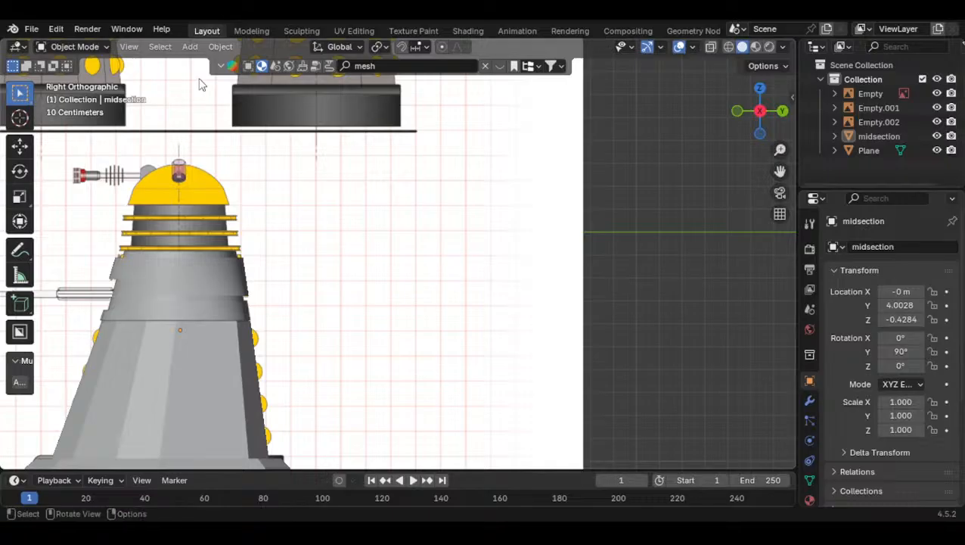
{"action": "scroll", "coordinate": [334, 212], "scroll_direction": "up", "scroll_amount": 3}
{"action": "scroll", "coordinate": [556, 221], "scroll_direction": "down", "scroll_amount": 2}
{"action": "key", "text": "shift+a"}
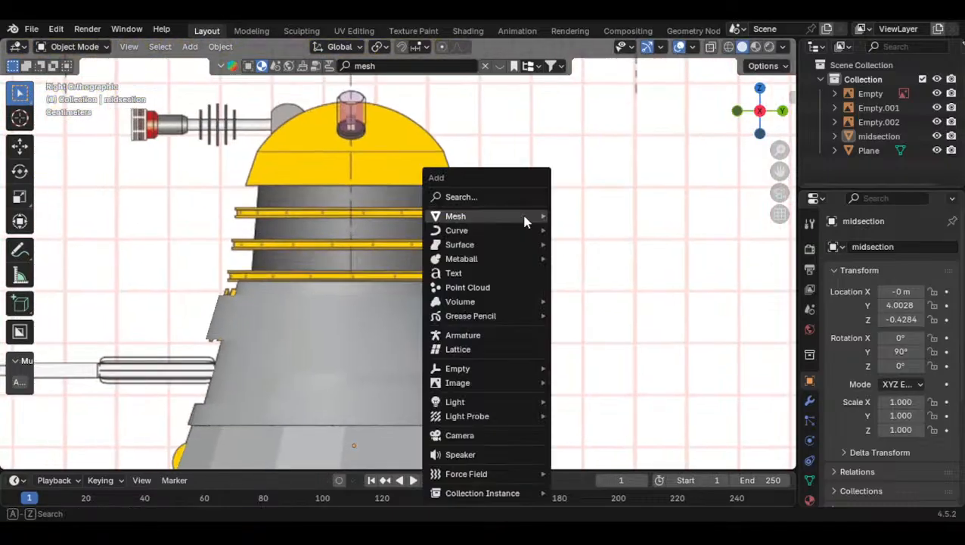
{"action": "mouse_move", "coordinate": [525, 216]}
{"action": "left_click", "coordinate": [581, 290]}
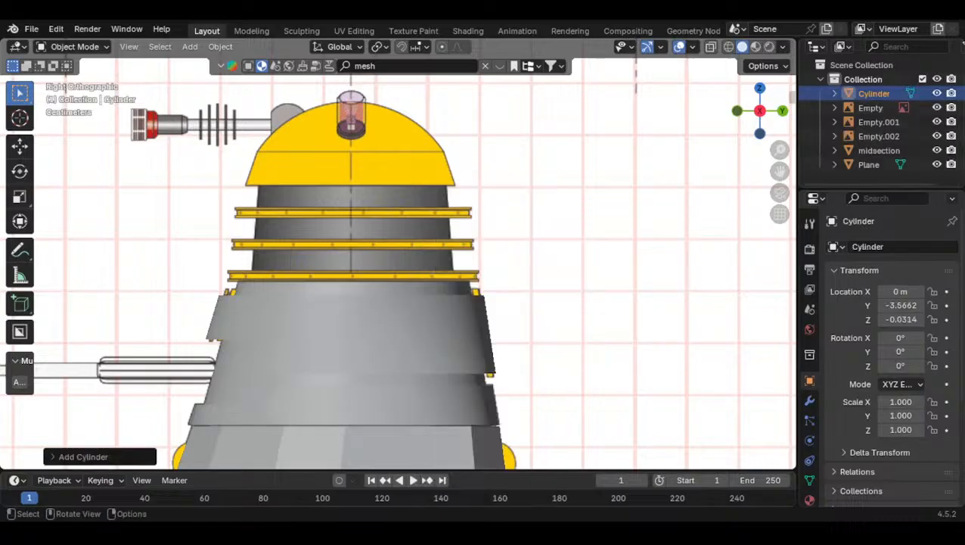
Snap the new cylinder to the midsection's origin
{"action": "scroll", "coordinate": [521, 258], "scroll_direction": "down", "scroll_amount": 3}
{"action": "scroll", "coordinate": [522, 259], "scroll_direction": "down", "scroll_amount": 6}
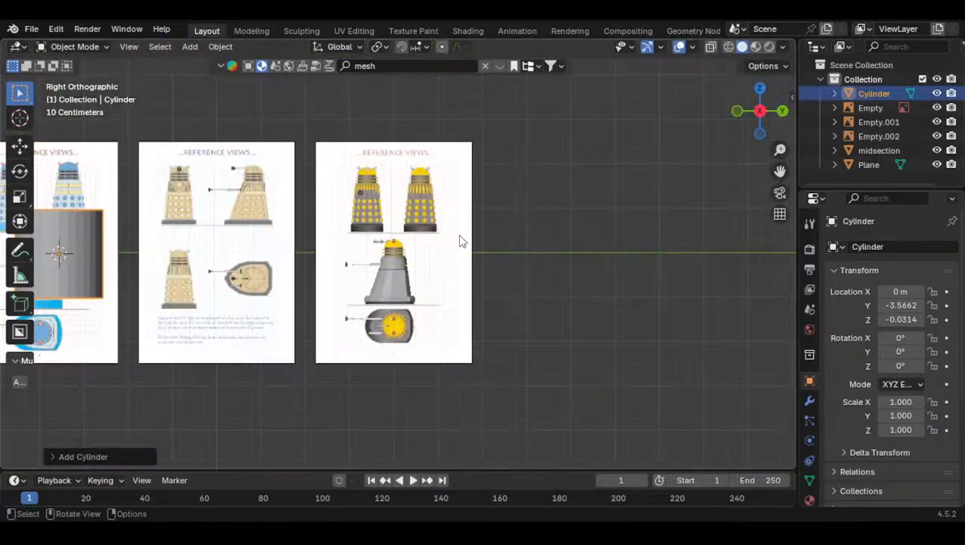
{"action": "scroll", "coordinate": [413, 247], "scroll_direction": "up", "scroll_amount": 3}
{"action": "left_click", "coordinate": [387, 270], "text": "shift"}
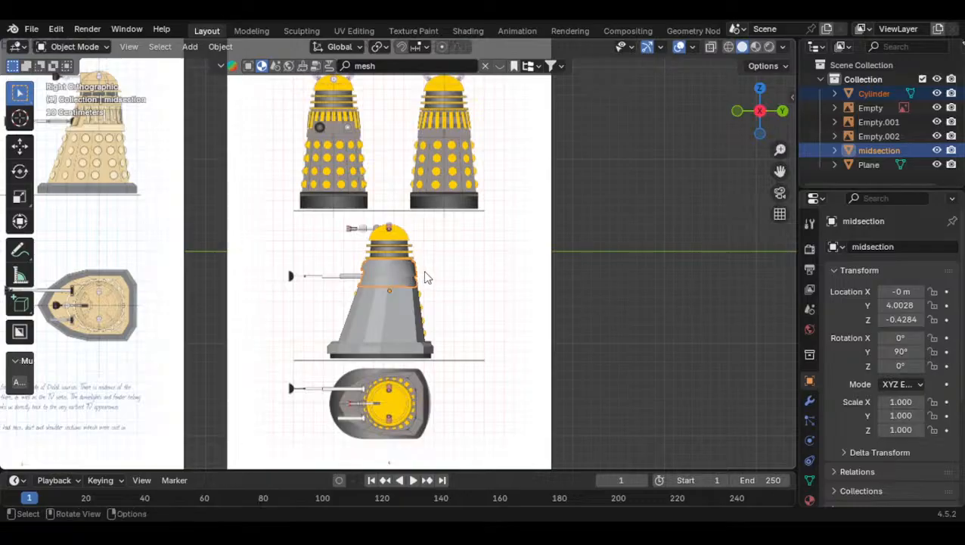
{"action": "key", "text": "shift+s"}
{"action": "left_click", "coordinate": [534, 220]}
{"action": "left_click", "coordinate": [480, 282]}
{"action": "scroll", "coordinate": [530, 250], "scroll_direction": "down", "scroll_amount": 2}
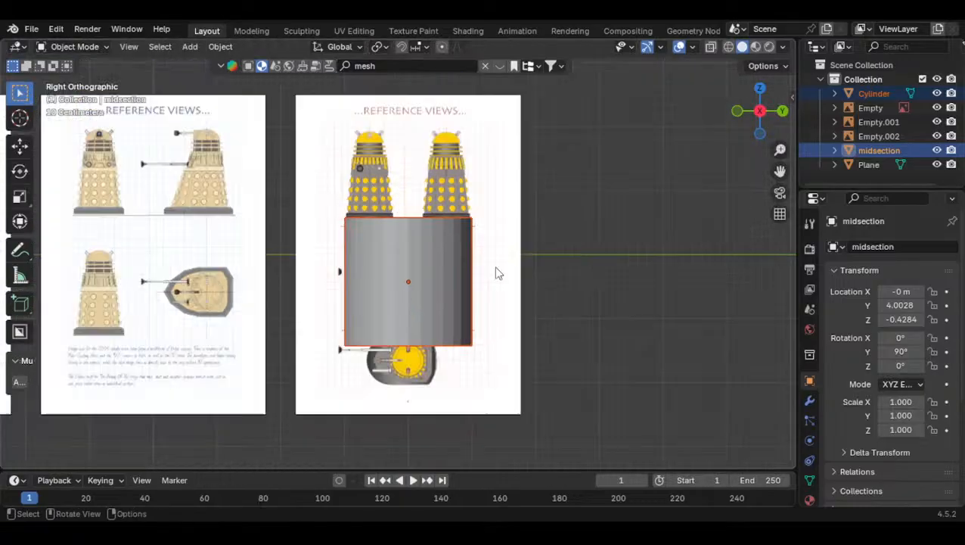
Apply Shade Auto Smooth to the cylinder and scale it uniformly to 0.175
{"action": "right_click", "coordinate": [453, 253]}
{"action": "left_click", "coordinate": [414, 206]}
{"action": "key", "text": "s"}
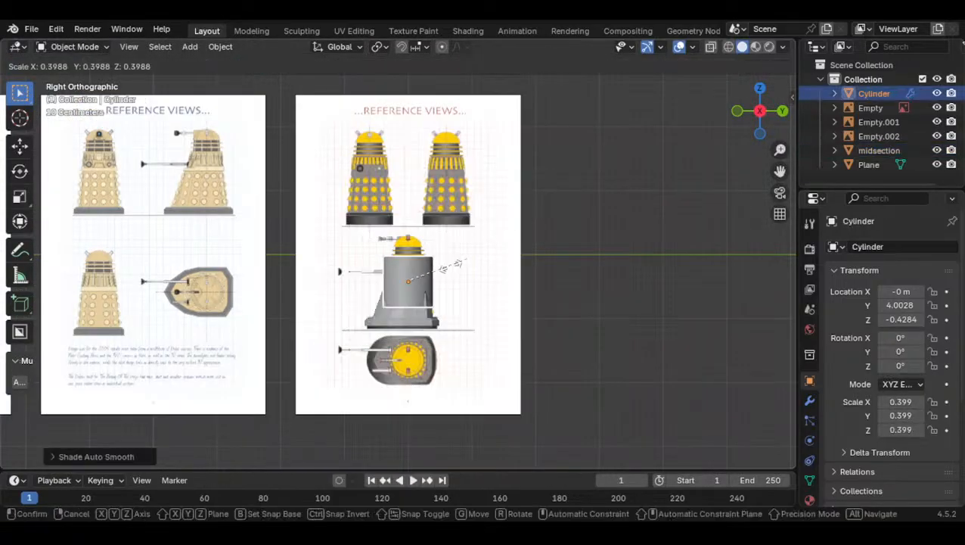
{"action": "left_click", "coordinate": [429, 275]}
Raise the cylinder onto the reference's neck rings at Y 3.9966, Z 0.09445, with X-ray display turned on
{"action": "scroll", "coordinate": [450, 275], "scroll_direction": "up", "scroll_amount": 6}
{"action": "scroll", "coordinate": [450, 278], "scroll_direction": "up", "scroll_amount": 4}
{"action": "key", "text": "g"}
{"action": "key", "text": "z"}
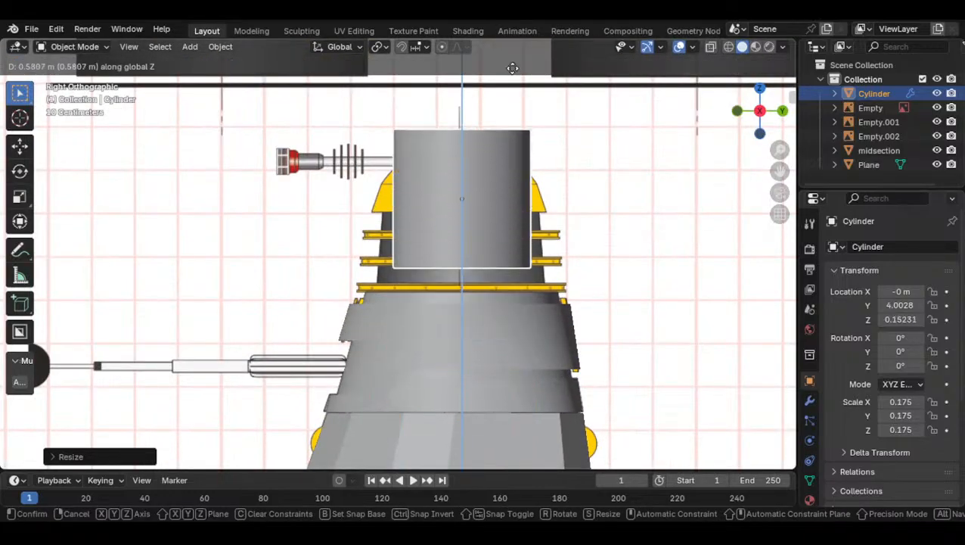
{"action": "left_click", "coordinate": [482, 133]}
{"action": "scroll", "coordinate": [482, 133], "scroll_direction": "up", "scroll_amount": 1}
{"action": "scroll", "coordinate": [482, 133], "scroll_direction": "up", "scroll_amount": 3}
{"action": "key", "text": "alt+z"}
{"action": "key", "text": "g"}
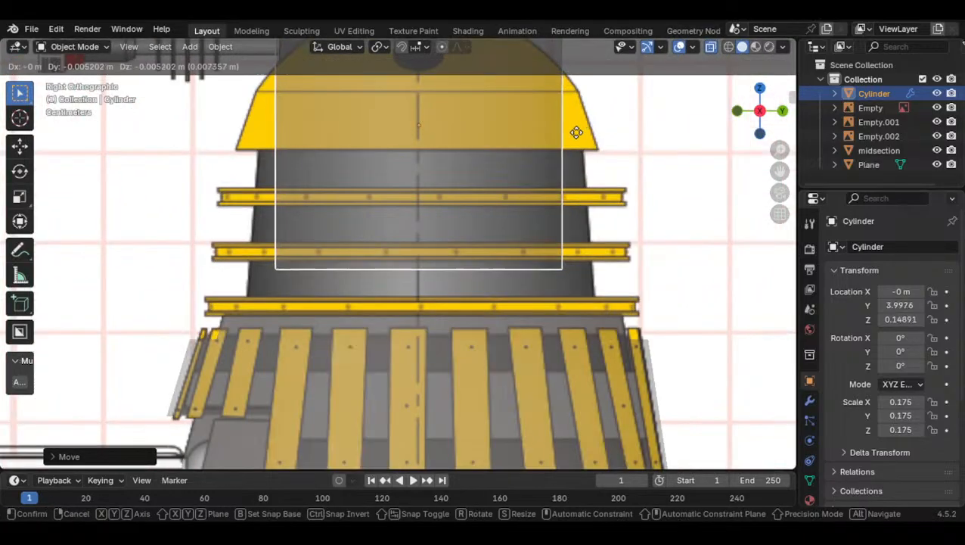
{"action": "left_click", "coordinate": [577, 176]}
Scale the neck cylinder uniformly to 0.205 and move its bottom edge loop vertically to the lower edge of the lowest reference ring
{"action": "key", "text": "s"}
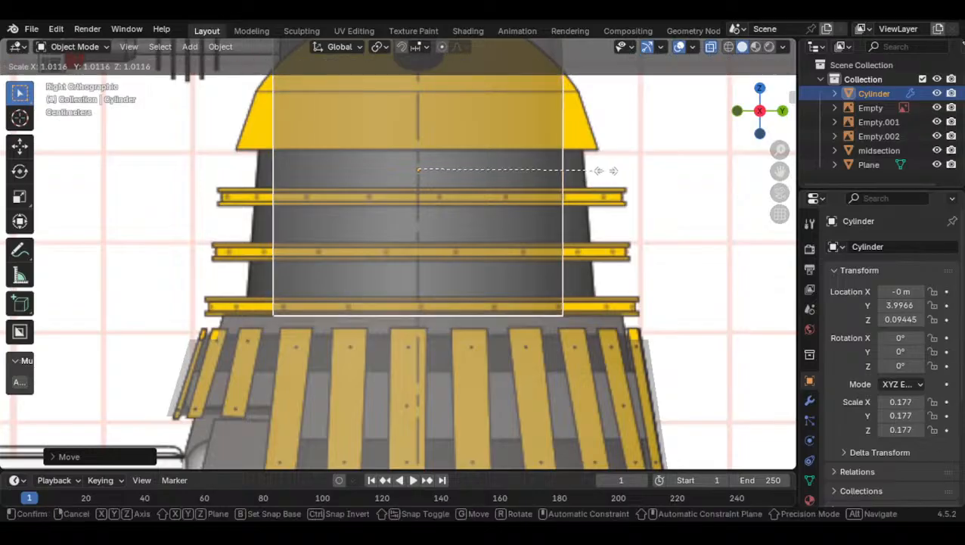
{"action": "key", "text": "Tab"}
{"action": "left_click", "coordinate": [534, 333], "text": "alt"}
{"action": "key", "text": "g"}
{"action": "key", "text": "z"}
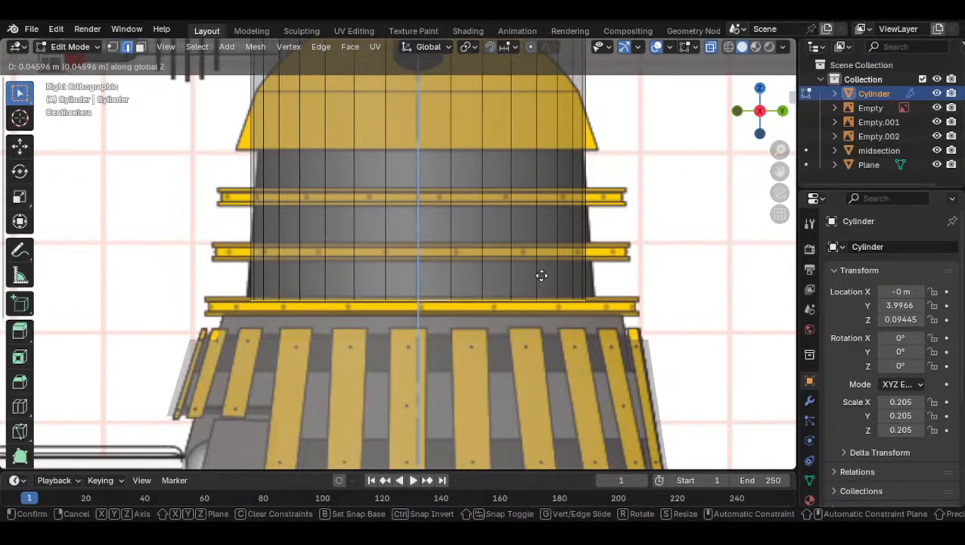
{"action": "left_click", "coordinate": [525, 404]}
{"action": "scroll", "coordinate": [583, 257], "scroll_direction": "up", "scroll_amount": 3}
Shift the whole neck cylinder along Y to 4.0004 to centre it on the reference neck
{"action": "key", "text": "g"}
{"action": "key", "text": "y"}
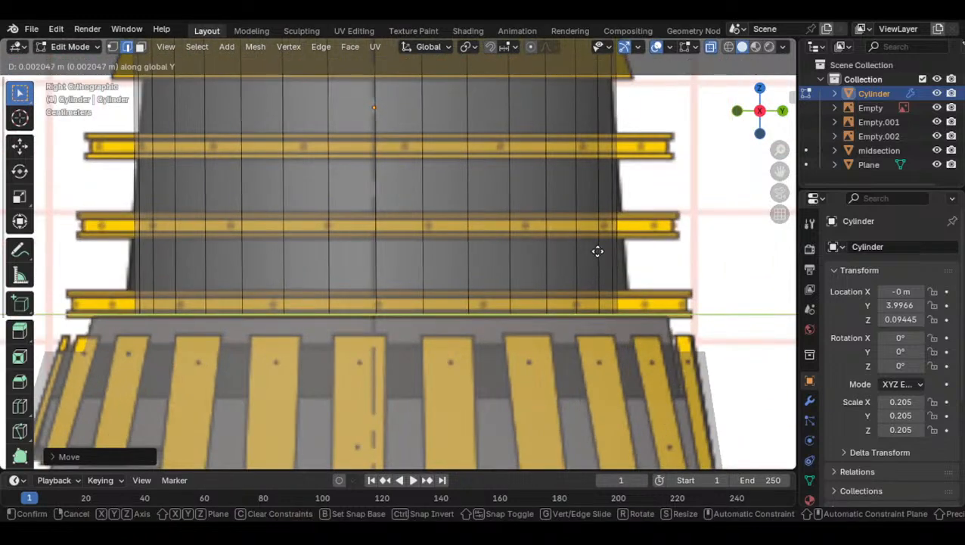
{"action": "left_click", "coordinate": [582, 251]}
{"action": "key", "text": "Tab"}
{"action": "key", "text": "g"}
{"action": "key", "text": "y"}
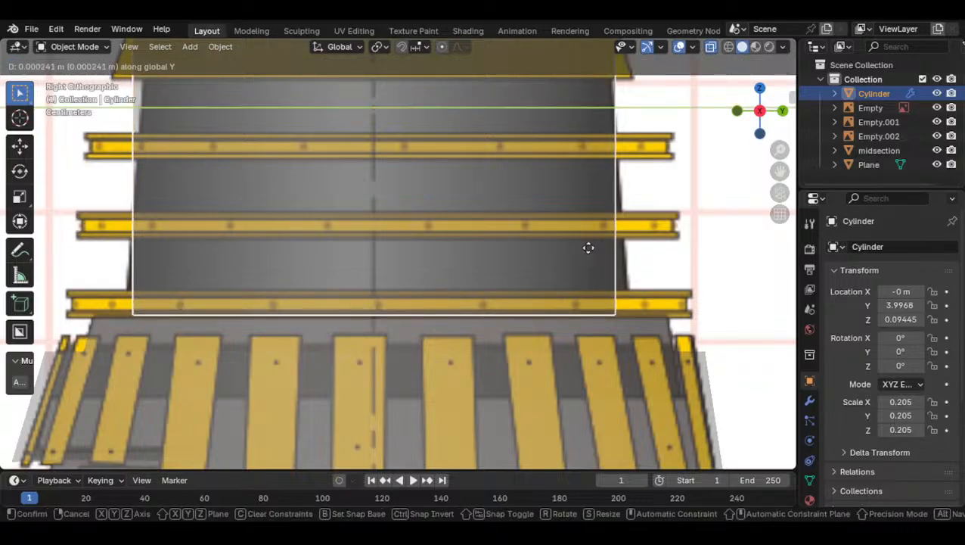
{"action": "left_click", "coordinate": [627, 258]}
Scale the neck's bottom edge loop outward by about 1.04 to match the reference width
{"action": "key", "text": "Tab"}
{"action": "key", "text": "s"}
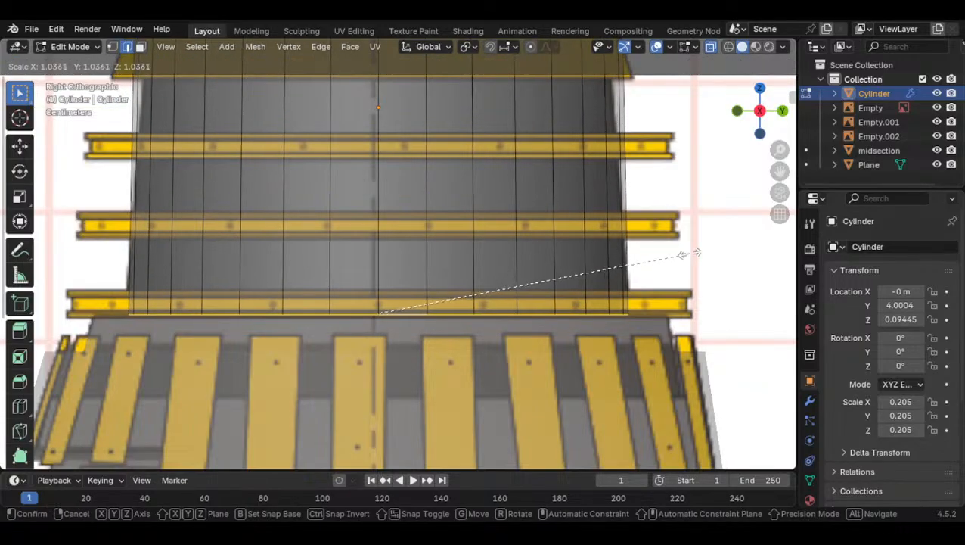
{"action": "left_click", "coordinate": [685, 253]}
Lower the neck's top edge loop along Z to the base of the reference dome
{"action": "scroll", "coordinate": [443, 96], "scroll_direction": "down", "scroll_amount": 3}
{"action": "left_click", "coordinate": [443, 93], "text": "alt"}
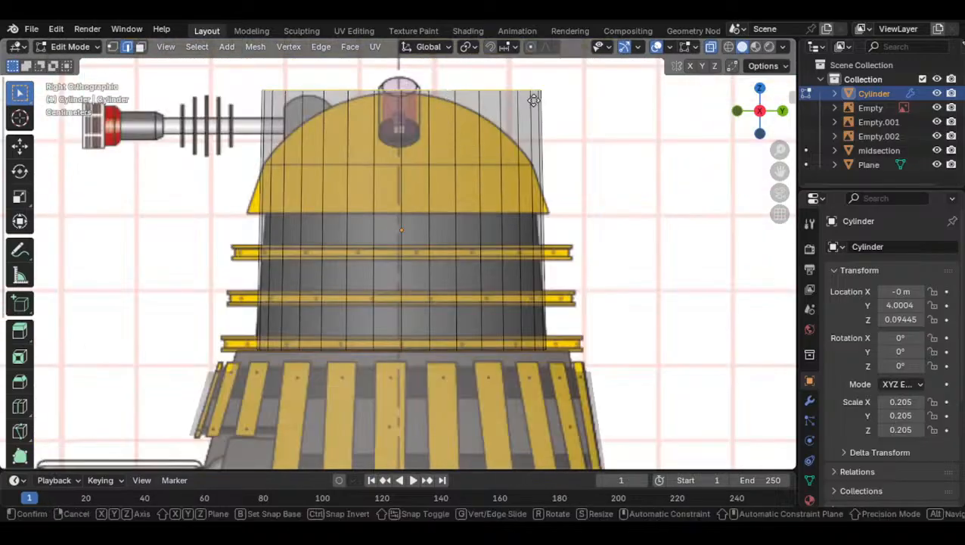
{"action": "key", "text": "g"}
{"action": "key", "text": "z"}
{"action": "left_click", "coordinate": [524, 208]}
Scale the neck's top edge loop inward and align it along Y with the reference's tapered sides
{"action": "scroll", "coordinate": [629, 193], "scroll_direction": "up", "scroll_amount": 5}
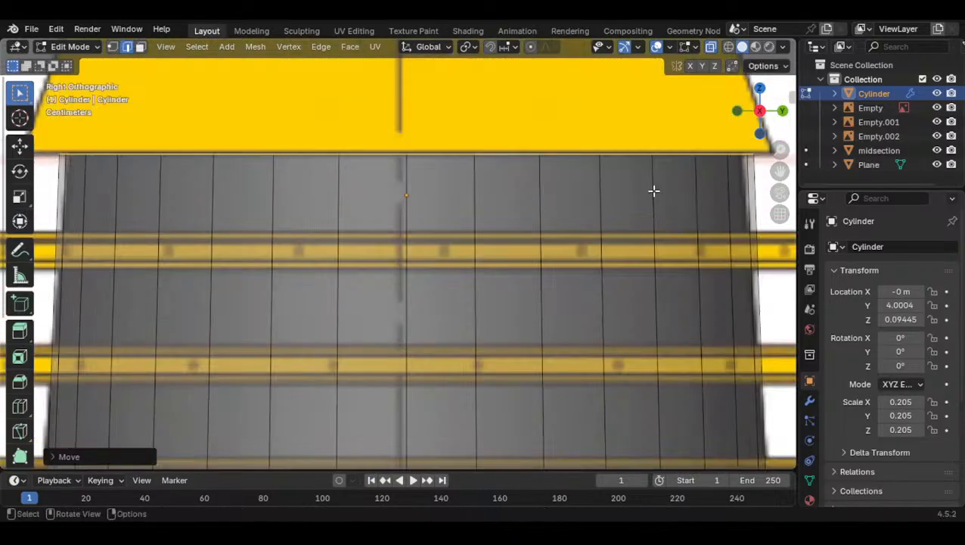
{"action": "key", "text": "s"}
{"action": "left_click", "coordinate": [614, 171]}
{"action": "key", "text": "g"}
{"action": "key", "text": "y"}
{"action": "left_click", "coordinate": [609, 172]}
{"action": "key", "text": "Tab"}
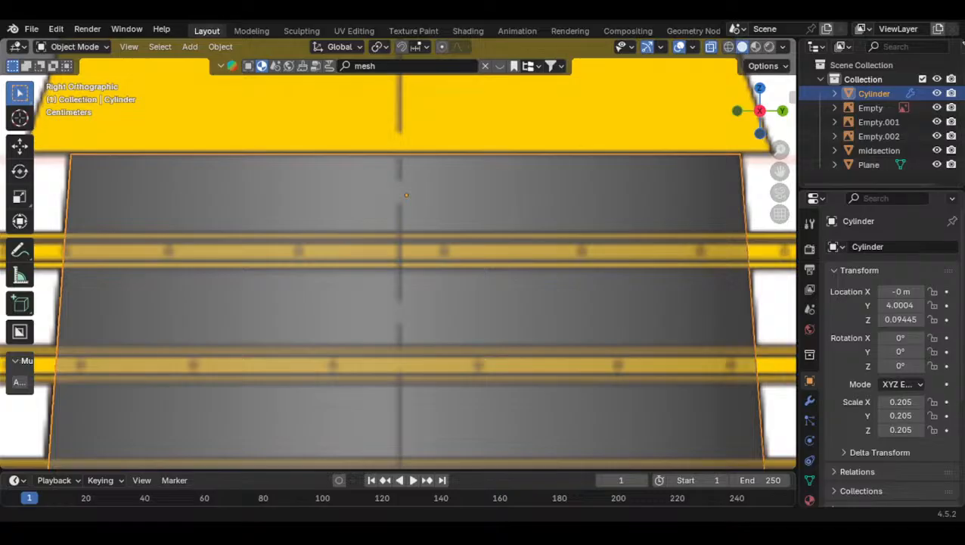
Inspect the neck's fit against the reference from the side and in perspective
{"action": "scroll", "coordinate": [413, 214], "scroll_direction": "down", "scroll_amount": 8}
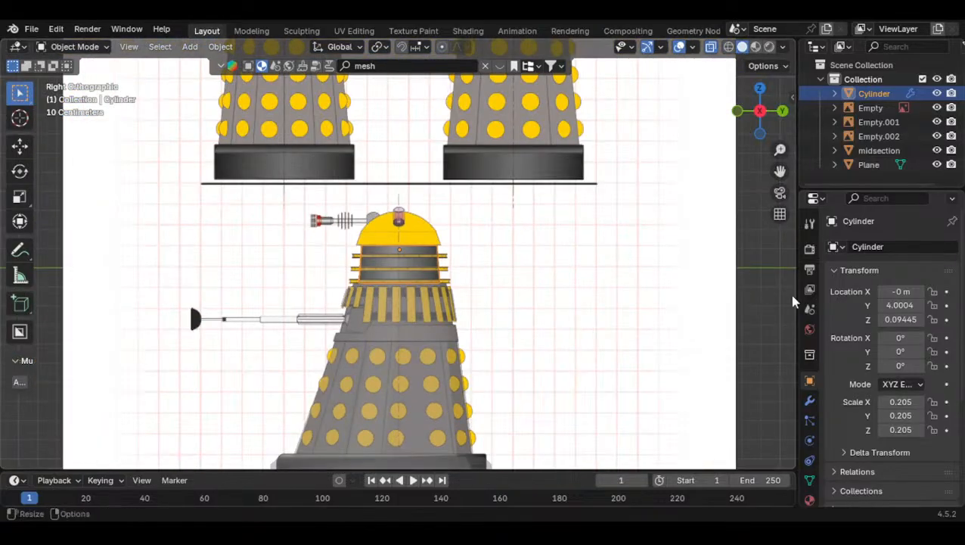
{"action": "scroll", "coordinate": [457, 224], "scroll_direction": "up", "scroll_amount": 7}
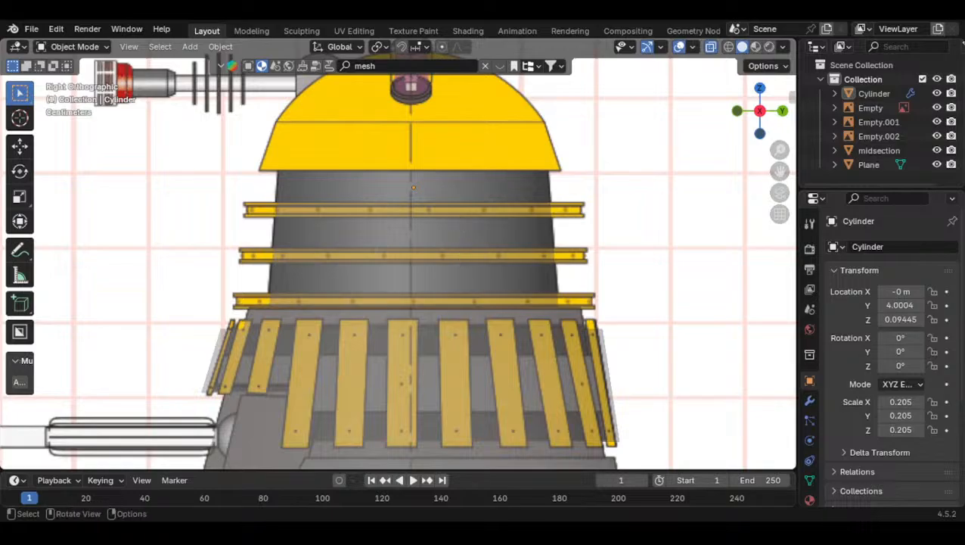
{"action": "scroll", "coordinate": [454, 311], "scroll_direction": "down", "scroll_amount": 6}
{"action": "scroll", "coordinate": [452, 288], "scroll_direction": "up", "scroll_amount": 5}
{"action": "scroll", "coordinate": [469, 279], "scroll_direction": "down", "scroll_amount": 5}
{"action": "scroll", "coordinate": [484, 282], "scroll_direction": "down", "scroll_amount": 3}
{"action": "middle_click_drag", "start_coordinate": [631, 276], "coordinate": [725, 184]}
{"action": "left_click", "coordinate": [437, 266]}
{"action": "left_click", "coordinate": [751, 121]}
Add a mesh cylinder for the neck ring and scale it uniformly to 0.387
{"action": "scroll", "coordinate": [492, 202], "scroll_direction": "up", "scroll_amount": 5}
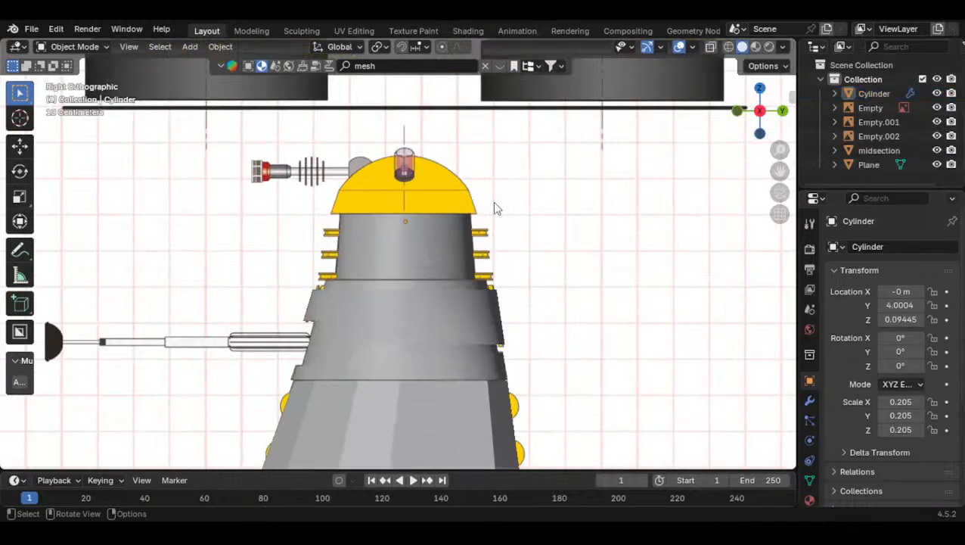
{"action": "key", "text": "shift+a"}
{"action": "mouse_move", "coordinate": [541, 227]}
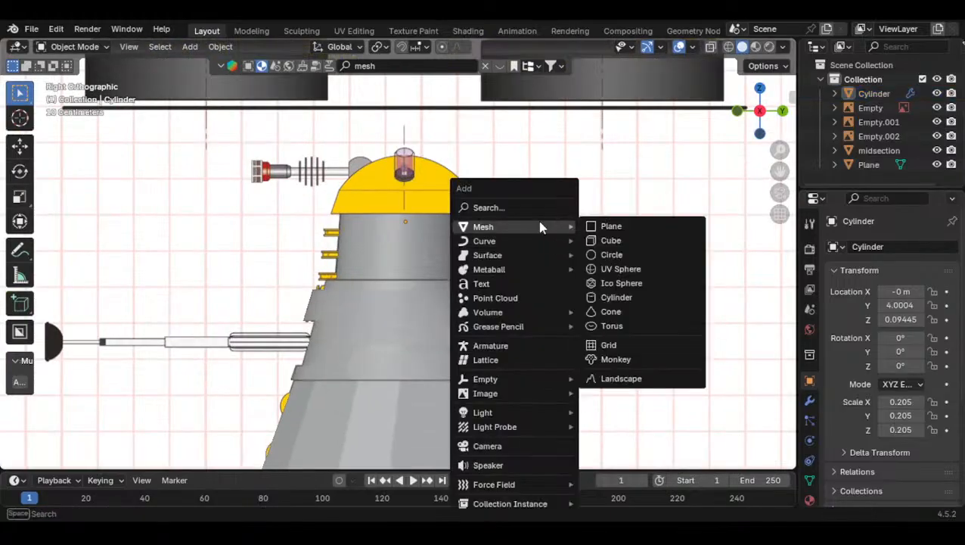
{"action": "left_click", "coordinate": [614, 298]}
{"action": "scroll", "coordinate": [550, 256], "scroll_direction": "down", "scroll_amount": 5}
{"action": "key", "text": "s"}
{"action": "left_click", "coordinate": [330, 249]}
Snap the new cylinder to the neck cylinder's origin
{"action": "scroll", "coordinate": [398, 253], "scroll_direction": "up", "scroll_amount": 5}
{"action": "left_click", "coordinate": [407, 252], "text": "shift"}
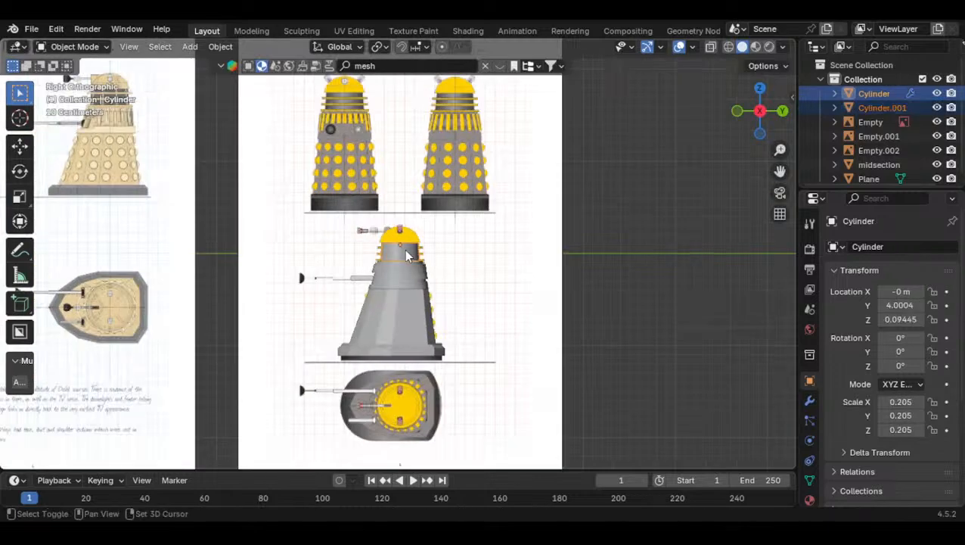
{"action": "key", "text": "shift+s"}
{"action": "left_click", "coordinate": [498, 200]}
{"action": "left_click", "coordinate": [401, 250]}
Flatten the new cylinder along Z to a scale of 0.039
{"action": "scroll", "coordinate": [534, 211], "scroll_direction": "up", "scroll_amount": 3}
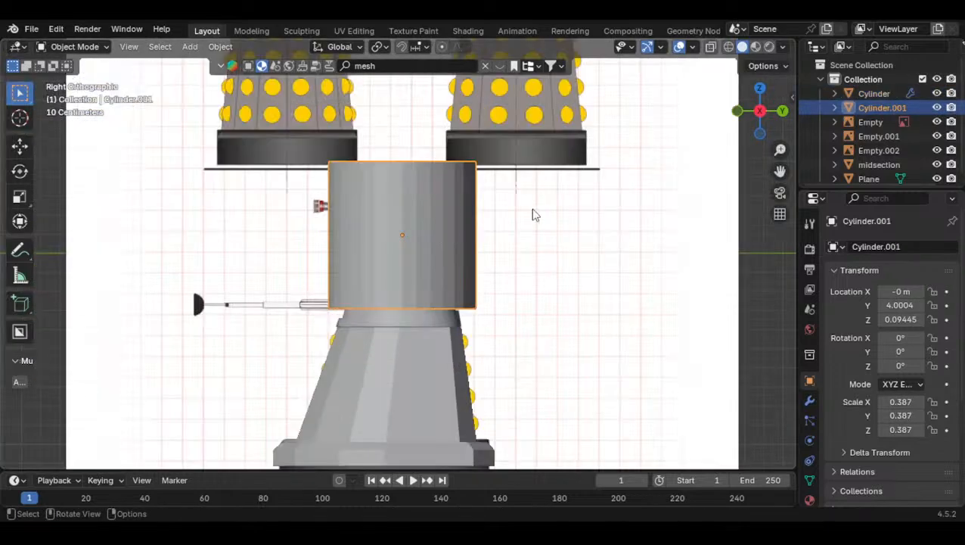
{"action": "key", "text": "s"}
{"action": "key", "text": "z"}
{"action": "left_click", "coordinate": [413, 231]}
{"action": "scroll", "coordinate": [491, 229], "scroll_direction": "up", "scroll_amount": 3}
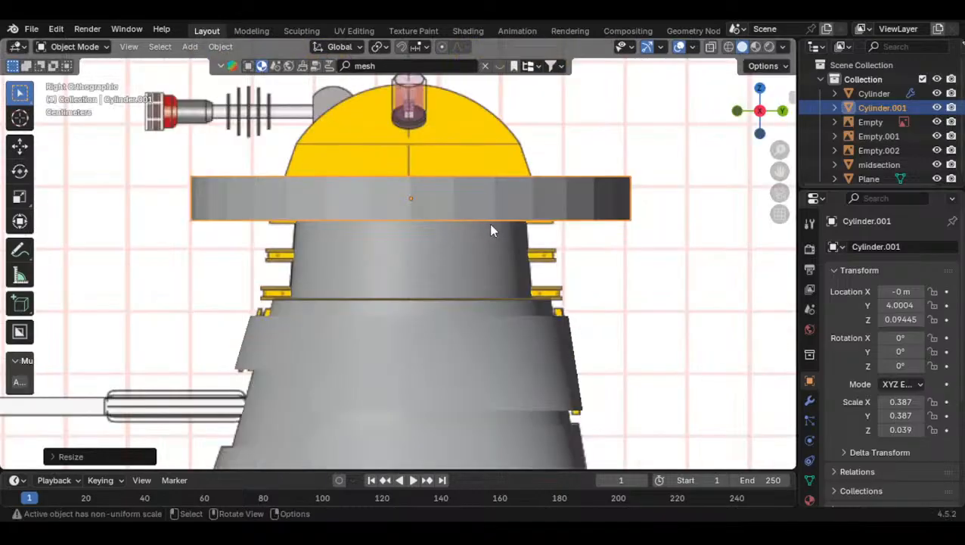
Apply Shade Auto Smooth to the flattened cylinder
{"action": "left_click", "coordinate": [388, 278]}
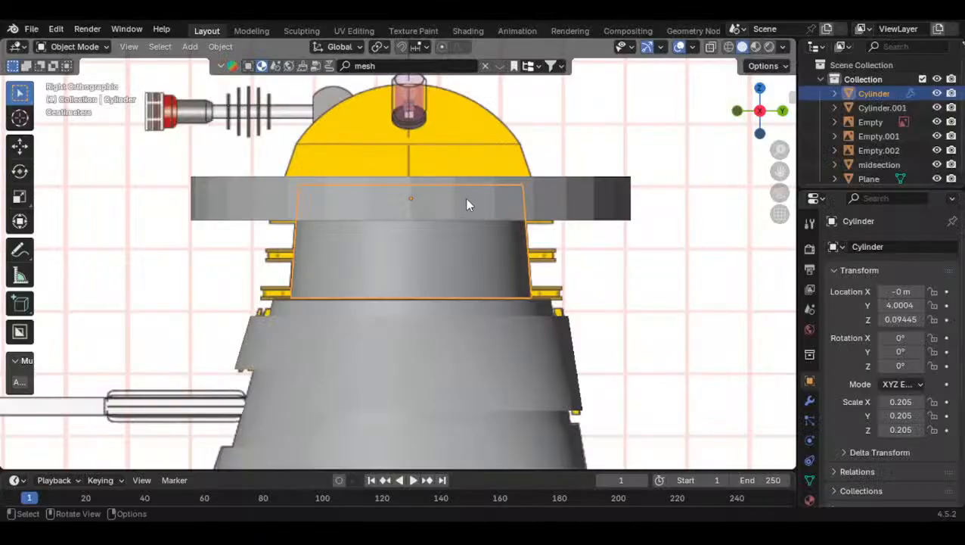
{"action": "left_click", "coordinate": [464, 197]}
{"action": "scroll", "coordinate": [520, 164], "scroll_direction": "up", "scroll_amount": 2}
{"action": "right_click", "coordinate": [511, 172]}
{"action": "left_click", "coordinate": [511, 173]}
Lower the flattened cylinder to Z -0.0858 near the lowest reference ring and scale it to 0.251 across
{"action": "key", "text": "g"}
{"action": "key", "text": "z"}
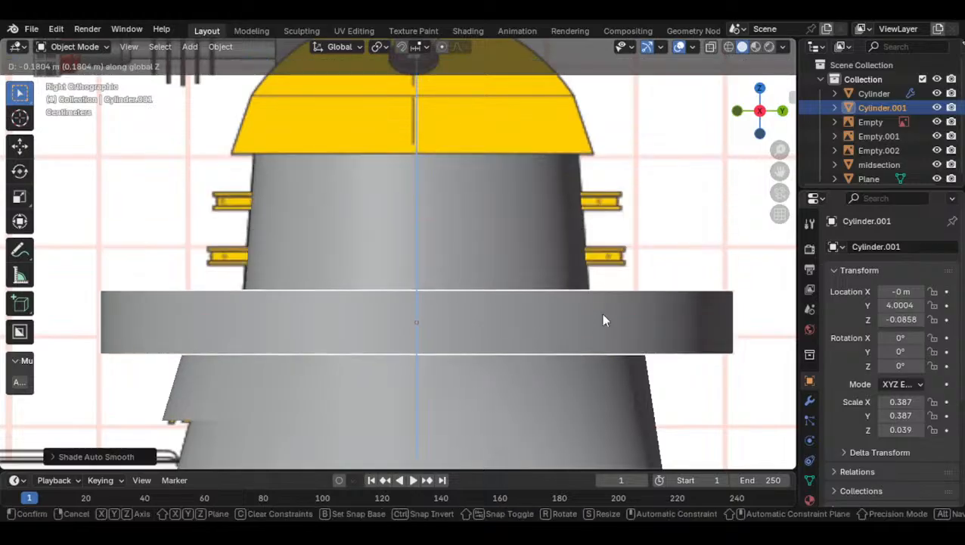
{"action": "left_click", "coordinate": [602, 316]}
{"action": "key", "text": "s"}
{"action": "left_click", "coordinate": [572, 300]}
Raise the ring onto the lowest reference ring at Z -0.0733 and thin it to a Z scale of 0.015
{"action": "scroll", "coordinate": [594, 252], "scroll_direction": "up", "scroll_amount": 2}
{"action": "key", "text": "g"}
{"action": "key", "text": "z"}
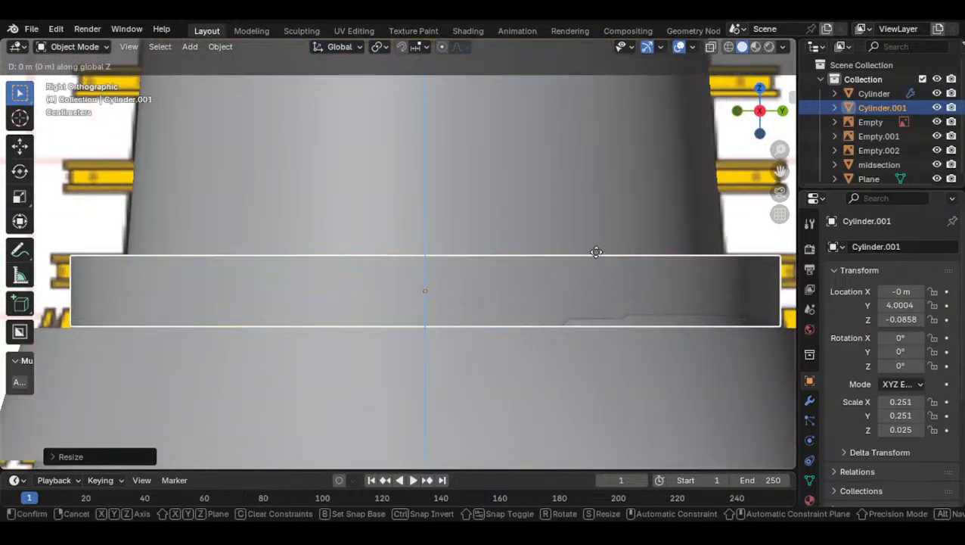
{"action": "left_click", "coordinate": [595, 233]}
{"action": "key", "text": "s"}
{"action": "key", "text": "z"}
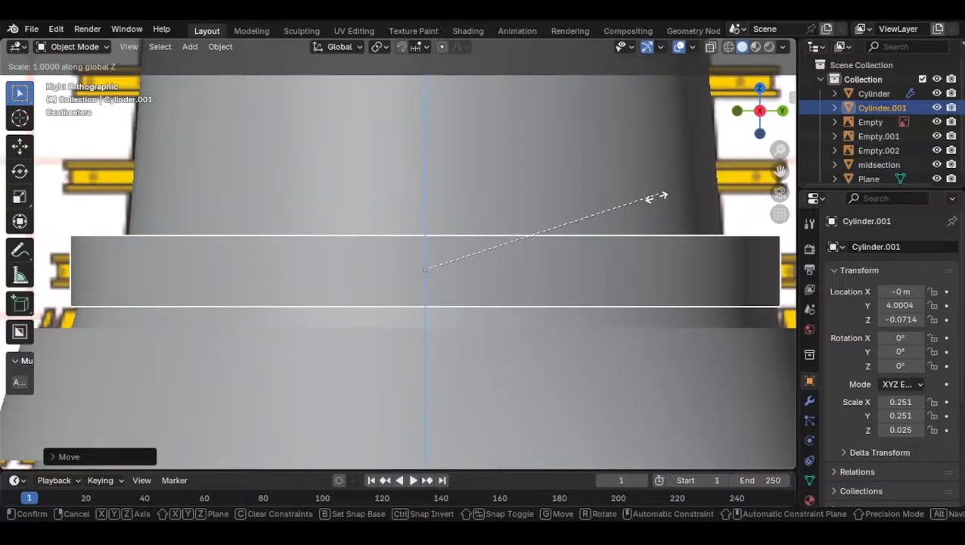
{"action": "left_click", "coordinate": [572, 239]}
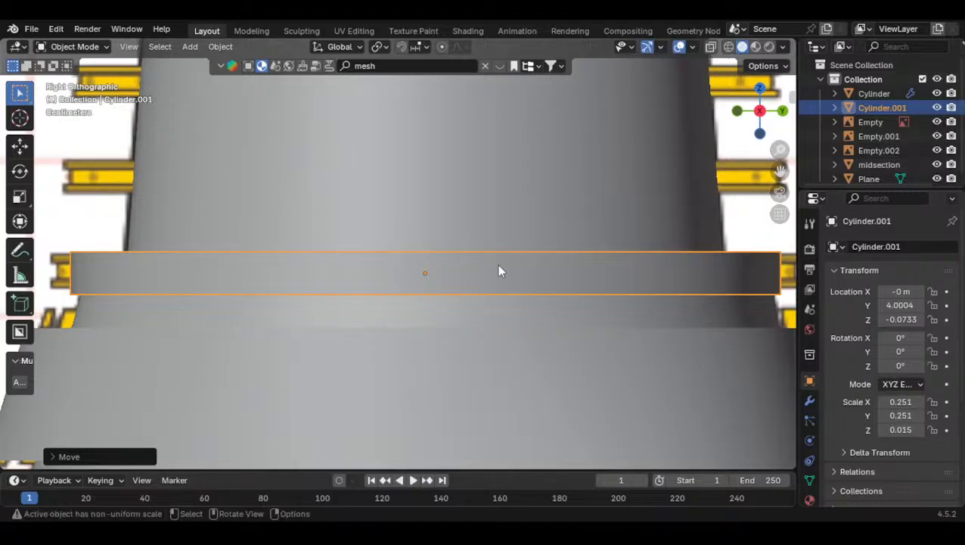
Reduce the ring's Z scale to 0.014 and raise it to Z -0.0720
{"action": "scroll", "coordinate": [624, 244], "scroll_direction": "down", "scroll_amount": 2}
{"action": "key", "text": "s"}
{"action": "key", "text": "z"}
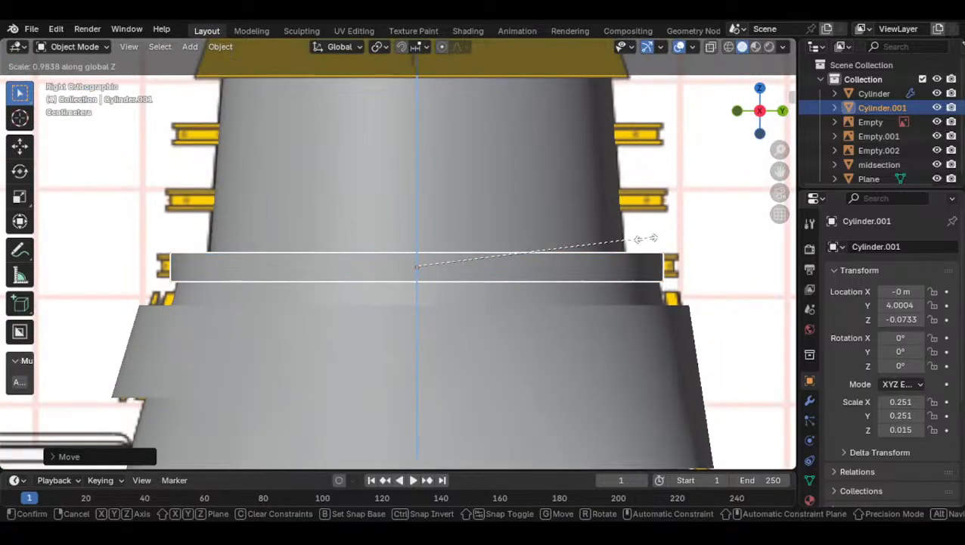
{"action": "left_click", "coordinate": [544, 251]}
{"action": "scroll", "coordinate": [375, 235], "scroll_direction": "up", "scroll_amount": 5}
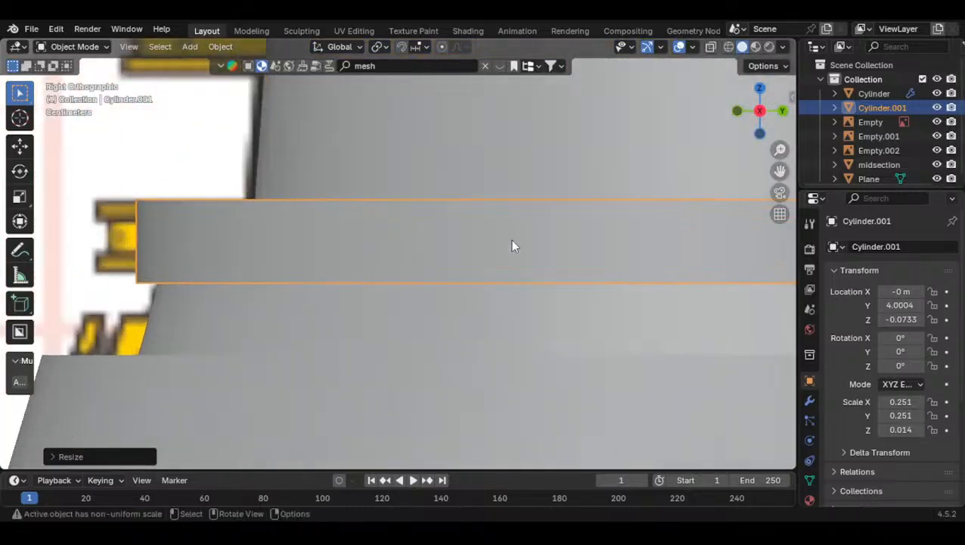
{"action": "key", "text": "g"}
{"action": "key", "text": "z"}
{"action": "left_click", "coordinate": [511, 209]}
Set the ring's Z scale to 0.012 and its height to Z -0.0716 to match the reference ring
{"action": "key", "text": "s"}
{"action": "key", "text": "z"}
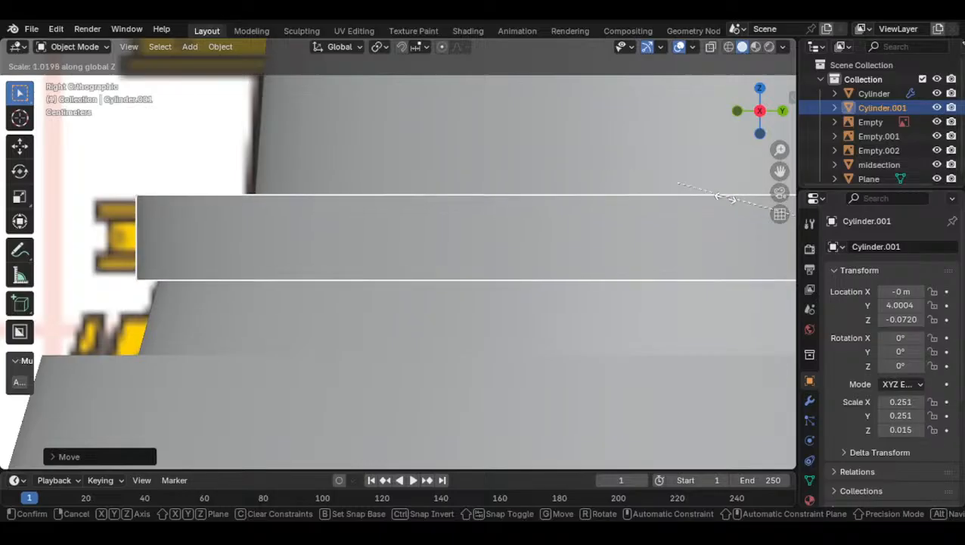
{"action": "left_click", "coordinate": [225, 237]}
{"action": "key", "text": "g"}
{"action": "key", "text": "z"}
{"action": "left_click", "coordinate": [226, 232]}
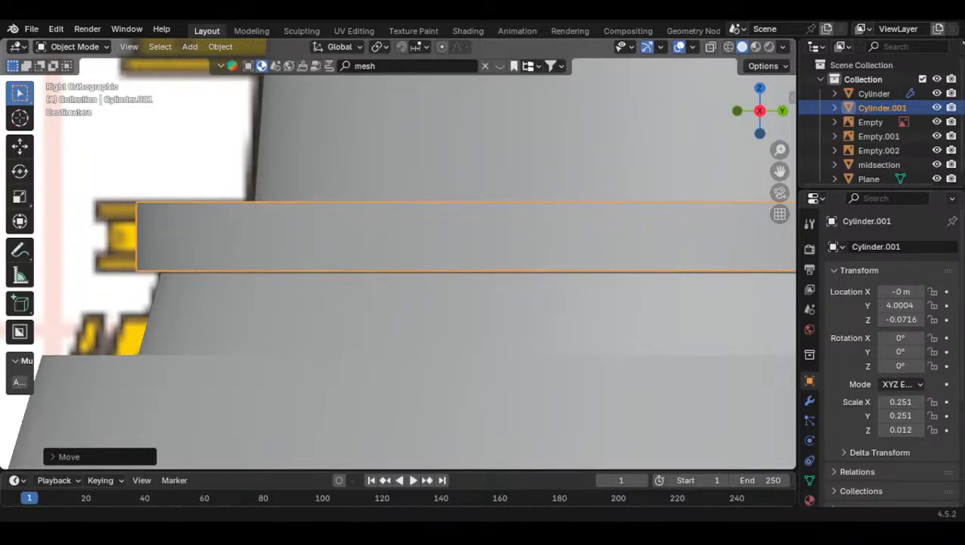
Lower the neck cylinder to Z 0.09097 so its base meets the ring's underside
{"action": "left_click", "coordinate": [505, 154]}
{"action": "middle_click_drag", "start_coordinate": [465, 169], "coordinate": [406, 179], "text": "shift"}
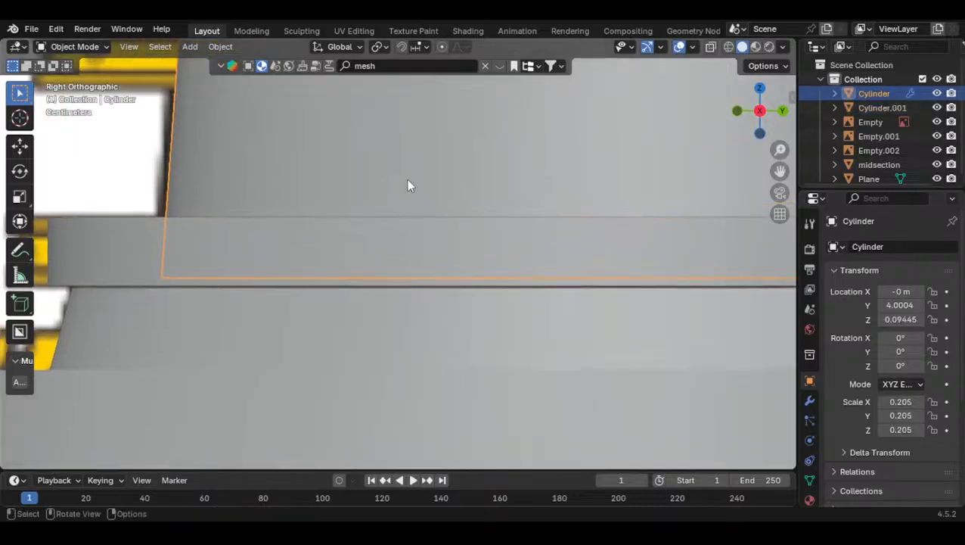
{"action": "key", "text": "g"}
{"action": "key", "text": "z"}
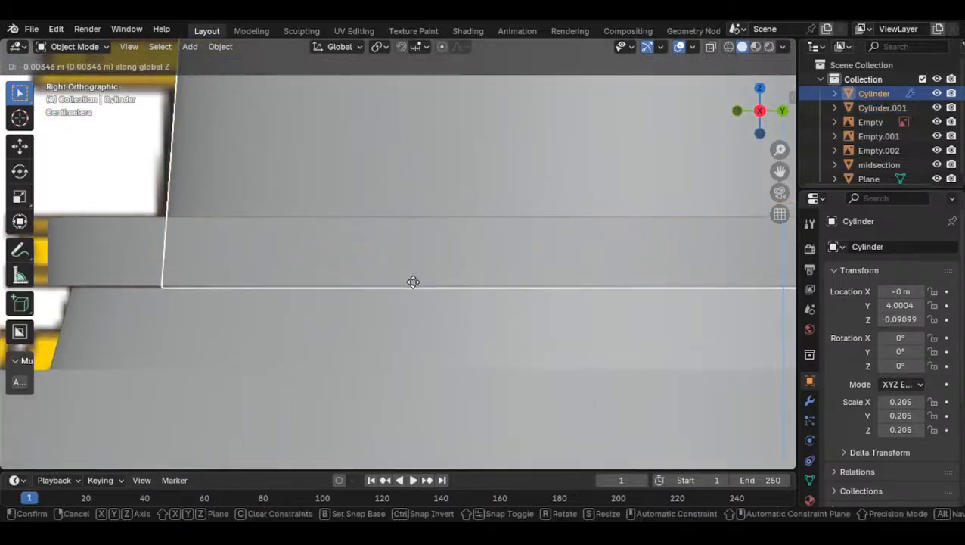
{"action": "left_click", "coordinate": [414, 280]}
Raise the neck's top edge loop along Z to meet the base of the reference dome
{"action": "scroll", "coordinate": [420, 207], "scroll_direction": "down", "scroll_amount": 4}
{"action": "scroll", "coordinate": [419, 213], "scroll_direction": "down", "scroll_amount": 3}
{"action": "scroll", "coordinate": [416, 235], "scroll_direction": "up", "scroll_amount": 5}
{"action": "key", "text": "Tab"}
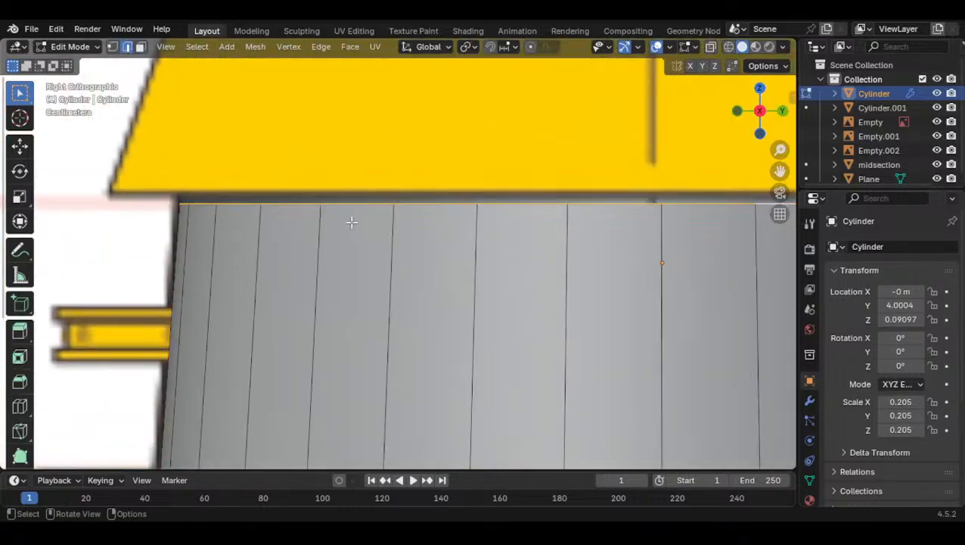
{"action": "key", "text": "g"}
{"action": "key", "text": "z"}
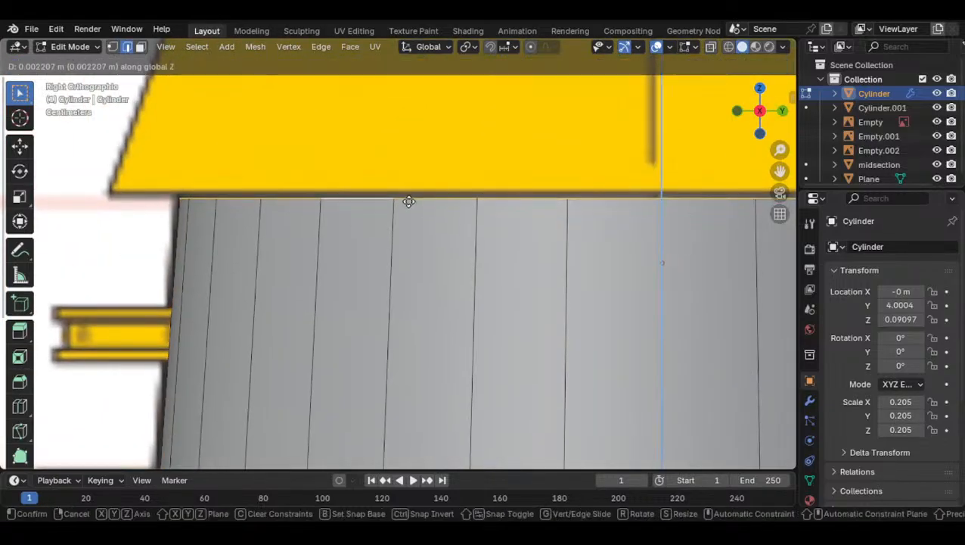
{"action": "left_click", "coordinate": [406, 214]}
{"action": "key", "text": "g"}
{"action": "key", "text": "z"}
{"action": "left_click", "coordinate": [442, 387]}
{"action": "scroll", "coordinate": [440, 384], "scroll_direction": "down", "scroll_amount": 7}
{"action": "key", "text": "Tab"}
Widen the ring to 0.268 in X and Y while keeping its thickness, matching the reference ring's outer edge
{"action": "middle_click_drag", "start_coordinate": [429, 359], "coordinate": [404, 325], "text": "shift"}
{"action": "scroll", "coordinate": [404, 330], "scroll_direction": "up", "scroll_amount": 3}
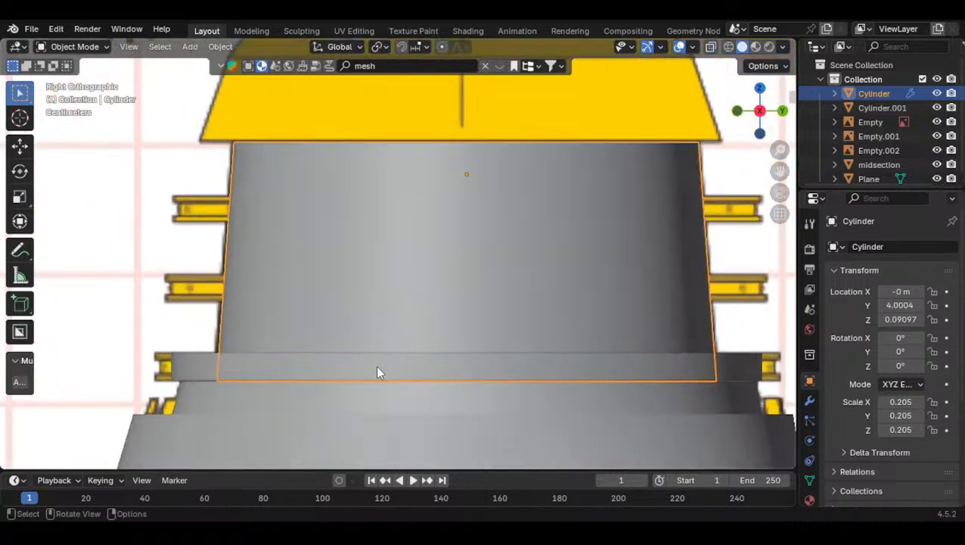
{"action": "left_click", "coordinate": [377, 369]}
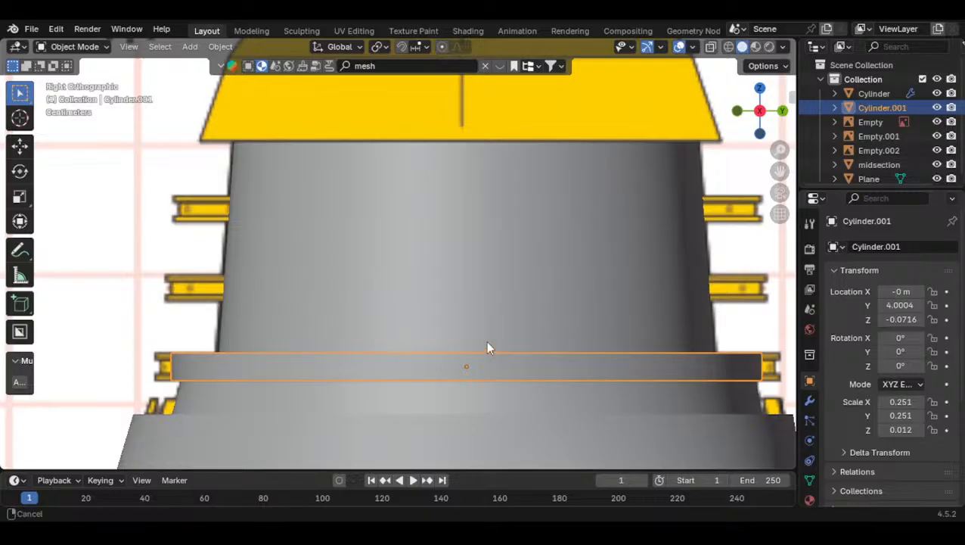
{"action": "middle_click_drag", "start_coordinate": [495, 346], "coordinate": [425, 322], "text": "shift"}
{"action": "key", "text": "s"}
{"action": "key", "text": "shift+z"}
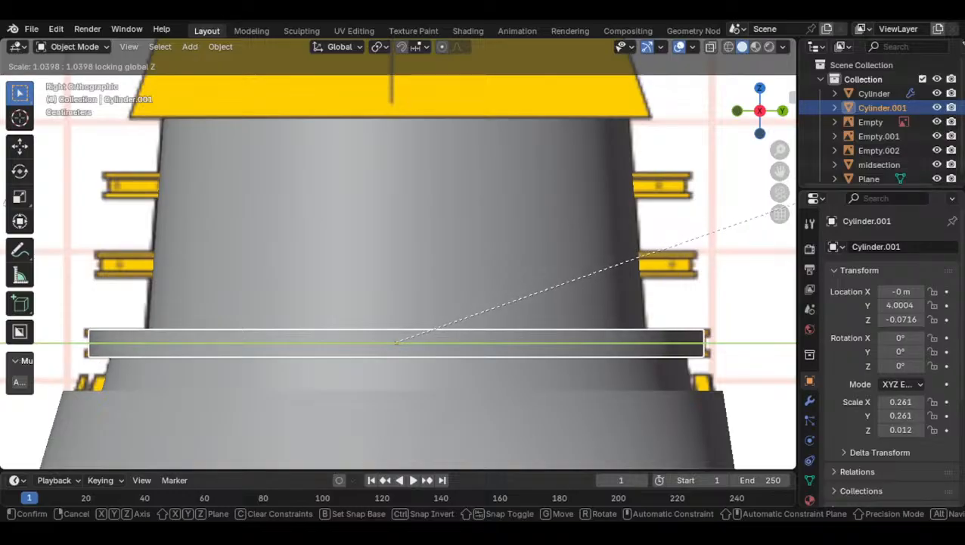
{"action": "left_click", "coordinate": [82, 198]}
Cut two evenly spaced edge loops around the ring's side and select the middle band of faces
{"action": "middle_click_drag", "start_coordinate": [122, 303], "coordinate": [114, 198], "text": "shift"}
{"action": "scroll", "coordinate": [189, 234], "scroll_direction": "up", "scroll_amount": 1}
{"action": "key", "text": "Tab"}
{"action": "middle_click_drag", "start_coordinate": [189, 234], "coordinate": [191, 250], "text": "shift"}
{"action": "key", "text": "ctrl+r"}
{"action": "scroll", "coordinate": [164, 258], "scroll_direction": "up", "scroll_amount": 1}
{"action": "left_click", "coordinate": [164, 258]}
{"action": "right_click", "coordinate": [133, 165]}
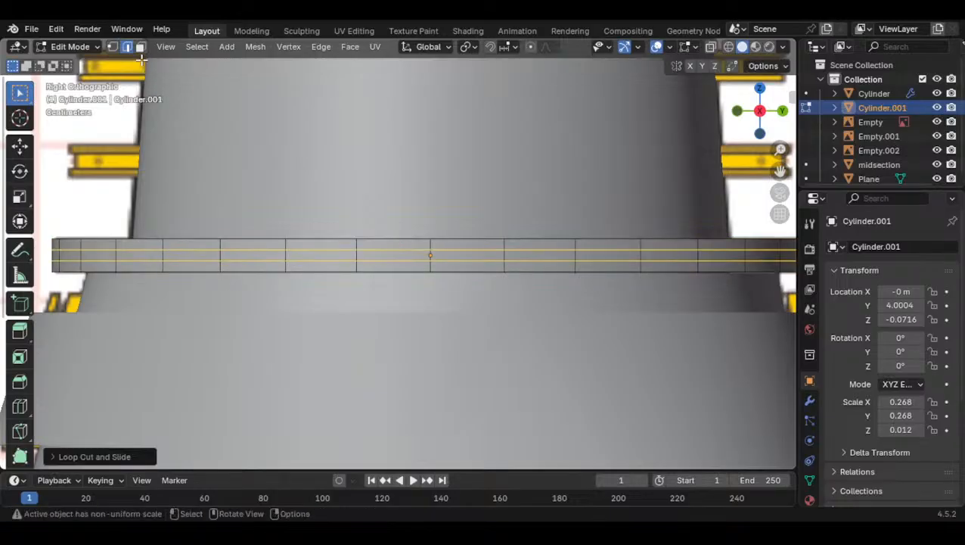
{"action": "left_click", "coordinate": [140, 46]}
{"action": "left_click", "coordinate": [142, 258], "text": "alt"}
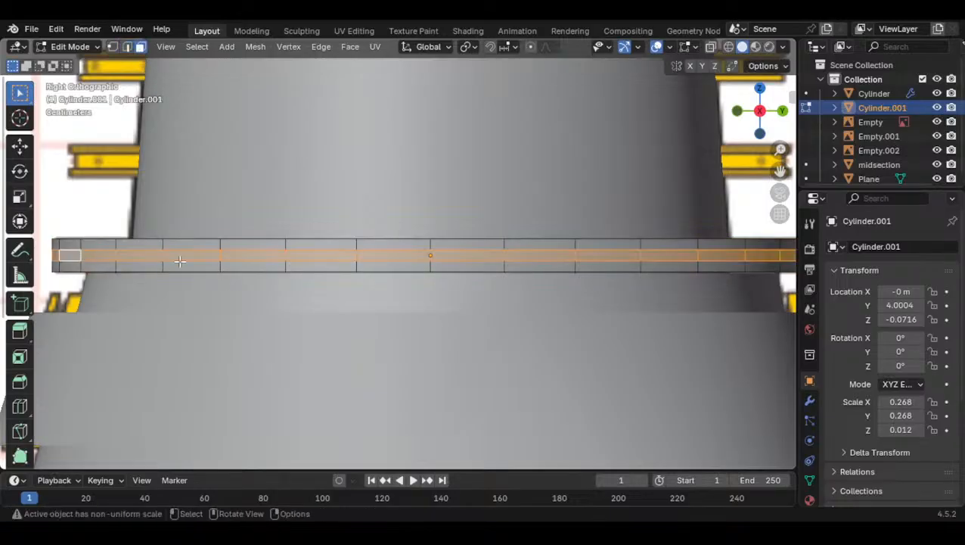
{"action": "scroll", "coordinate": [142, 261], "scroll_direction": "down", "scroll_amount": 2}
{"action": "key", "text": "alt+e"}
{"action": "left_click", "coordinate": [306, 256]}
{"action": "right_click", "coordinate": [422, 235]}
{"action": "key", "text": "ctrl+z"}
Extrude the ring's middle face band inward along normals by about 0.034 m to form a groove
{"action": "key", "text": "alt+e"}
{"action": "left_click", "coordinate": [435, 279]}
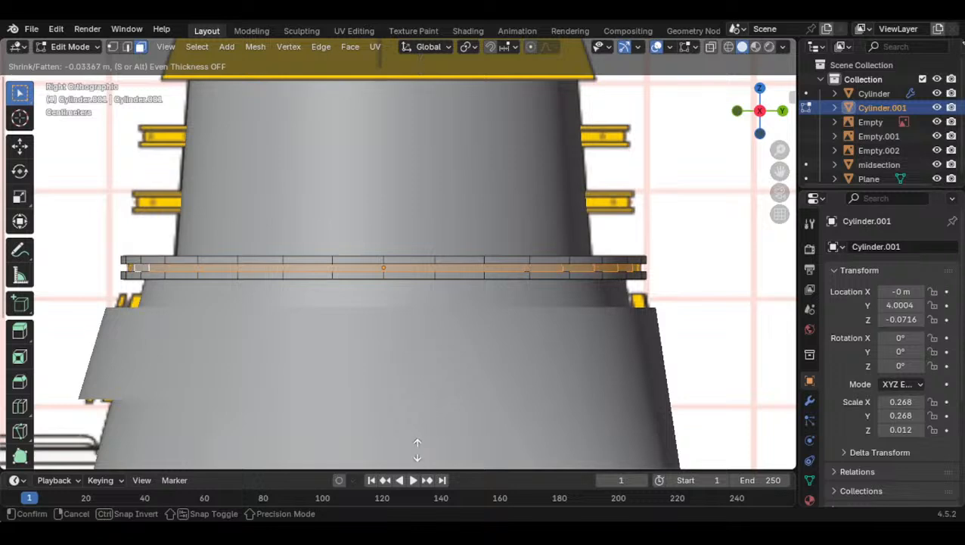
{"action": "left_click", "coordinate": [417, 447]}
{"action": "key", "text": "Tab"}
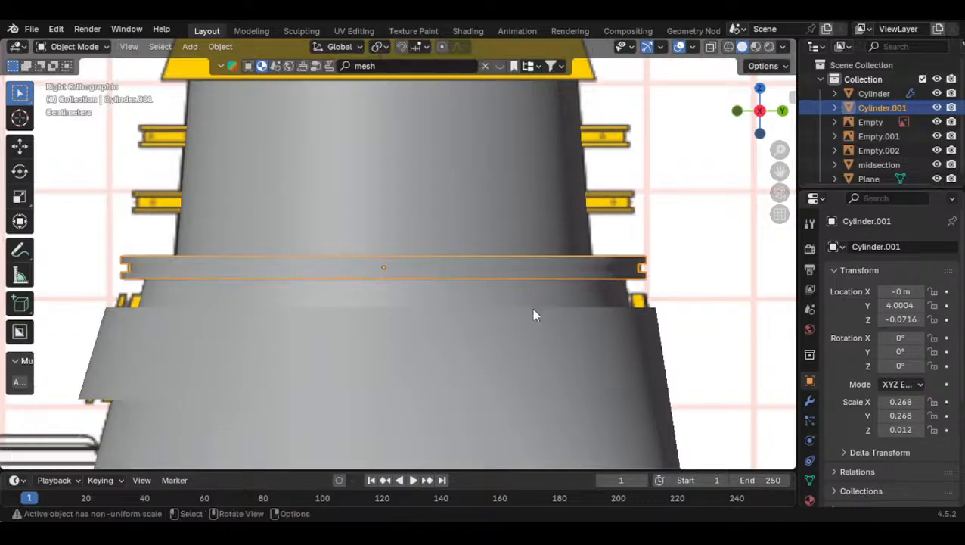
Duplicate the grooved neck ring and raise the copy along Z to about -0.0056, aligned with the middle reference ring
{"action": "scroll", "coordinate": [533, 307], "scroll_direction": "down", "scroll_amount": 3}
{"action": "scroll", "coordinate": [386, 312], "scroll_direction": "down", "scroll_amount": 4}
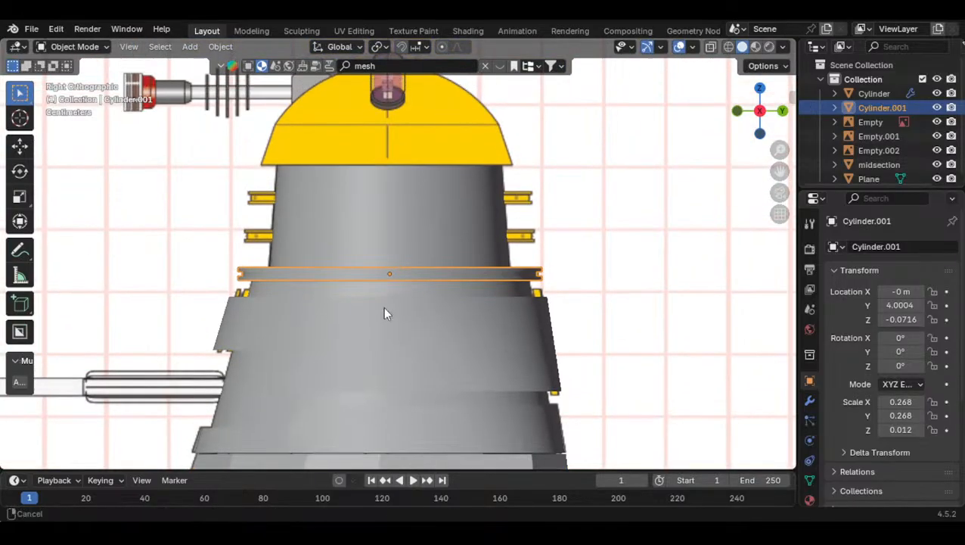
{"action": "mouse_move", "coordinate": [418, 319]}
{"action": "middle_mouse_down"}
{"action": "mouse_move", "coordinate": [623, 279]}
{"action": "mouse_move", "coordinate": [420, 256]}
{"action": "mouse_move", "coordinate": [334, 334]}
{"action": "mouse_move", "coordinate": [194, 308]}
{"action": "mouse_move", "coordinate": [424, 309]}
{"action": "middle_mouse_up"}
{"action": "left_click", "coordinate": [424, 309]}
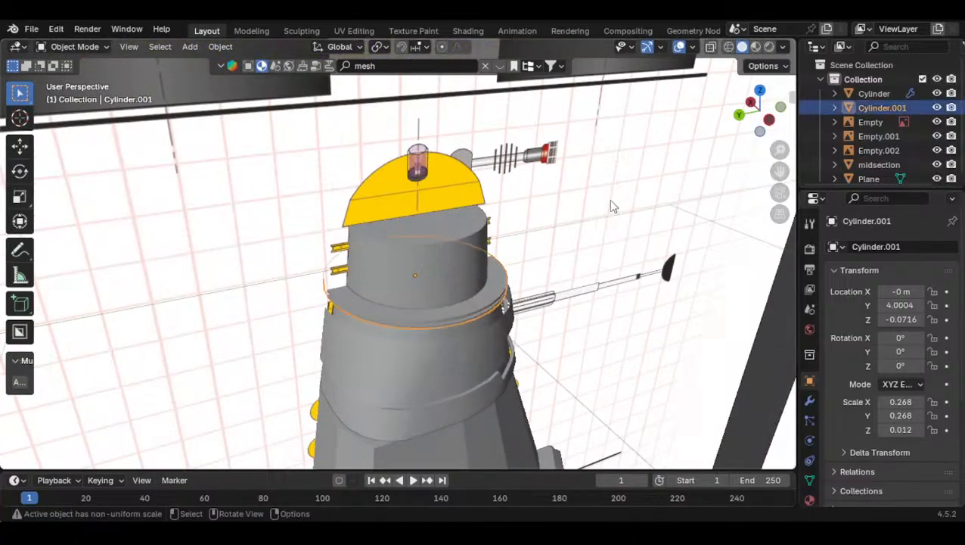
{"action": "left_click", "coordinate": [769, 119]}
{"action": "scroll", "coordinate": [454, 250], "scroll_direction": "up", "scroll_amount": 3}
{"action": "middle_click_drag", "start_coordinate": [456, 251], "coordinate": [471, 264], "text": "shift"}
{"action": "scroll", "coordinate": [470, 264], "scroll_direction": "up", "scroll_amount": 5}
{"action": "key", "text": "shift+d"}
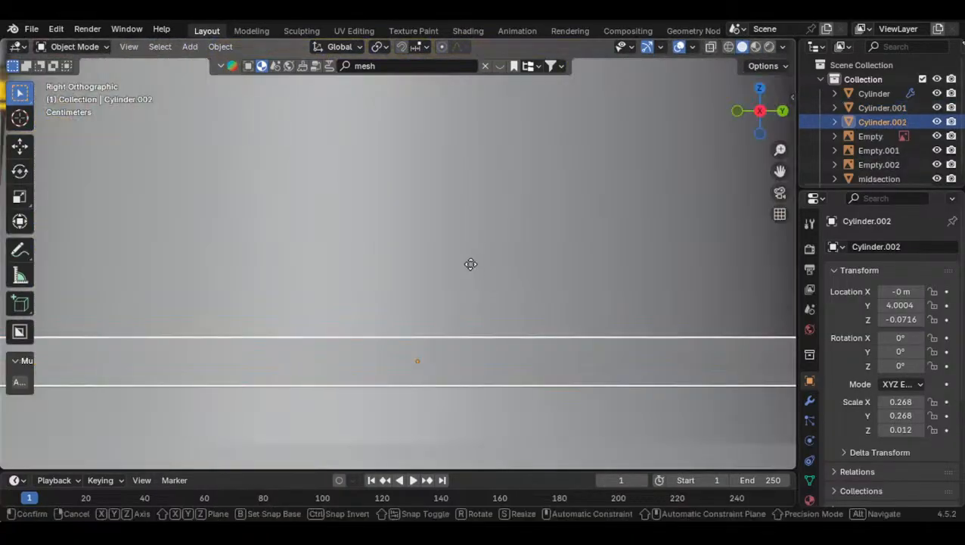
{"action": "right_click", "coordinate": [470, 264]}
{"action": "scroll", "coordinate": [470, 264], "scroll_direction": "down", "scroll_amount": 5}
{"action": "key", "text": "g"}
{"action": "key", "text": "z"}
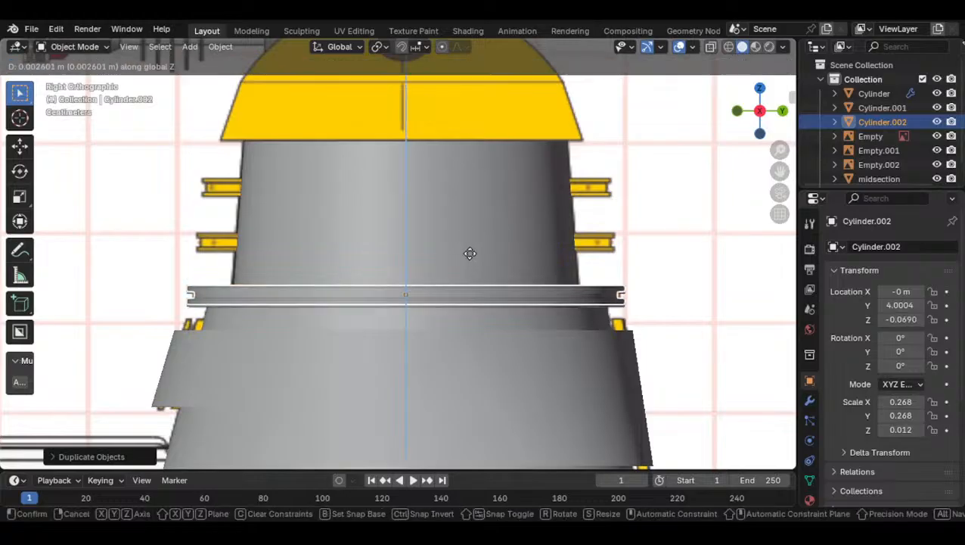
{"action": "left_click", "coordinate": [465, 228]}
Scale the copied ring to 0.259 in X and Y, keeping its thickness, to match the middle reference ring's width
{"action": "key", "text": "s"}
{"action": "key", "text": "shift+z"}
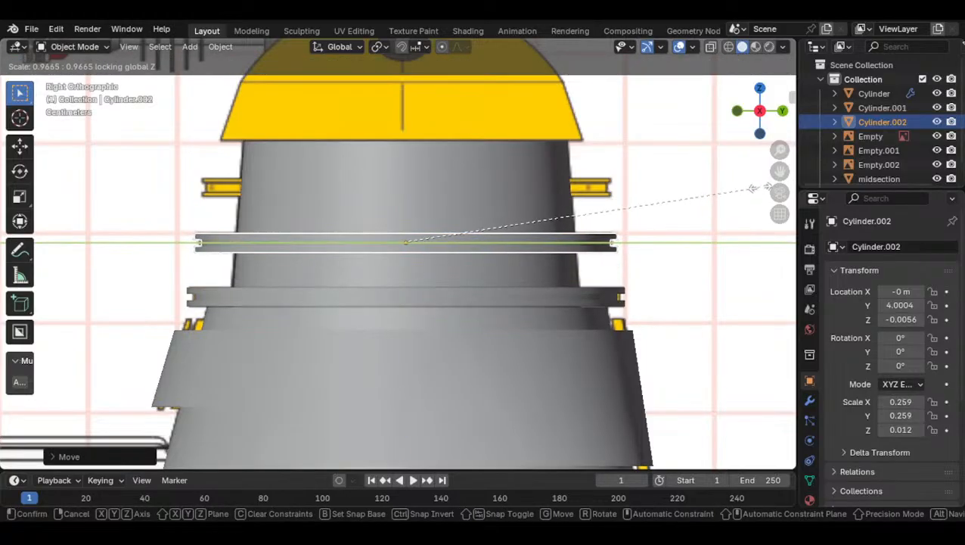
{"action": "left_click", "coordinate": [757, 189]}
Duplicate the middle ring up to the highest reference ring at Z 0.0616 and narrow it to 0.249 in X and Y
{"action": "scroll", "coordinate": [665, 227], "scroll_direction": "up", "scroll_amount": 4}
{"action": "key", "text": "shift+d"}
{"action": "key", "text": "z"}
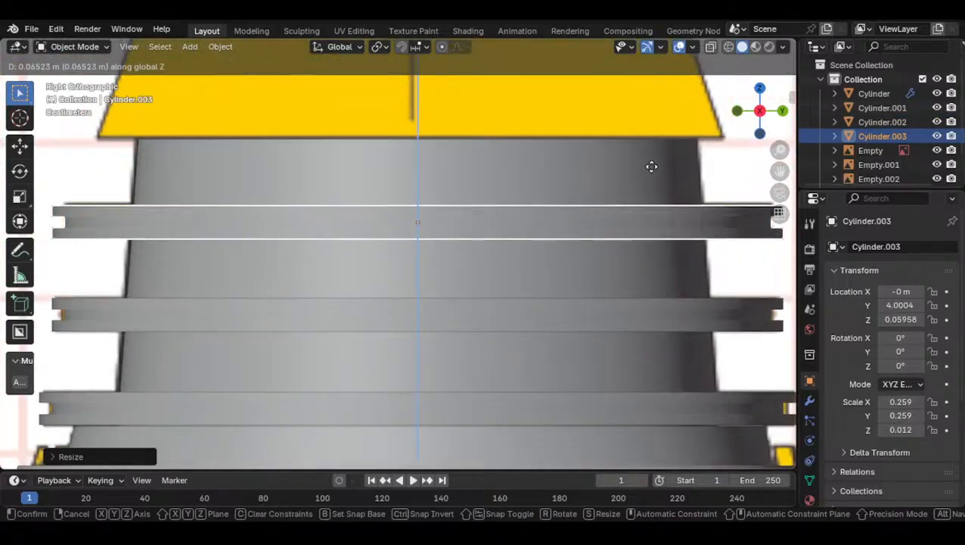
{"action": "left_click", "coordinate": [643, 151]}
{"action": "scroll", "coordinate": [642, 159], "scroll_direction": "down", "scroll_amount": 4}
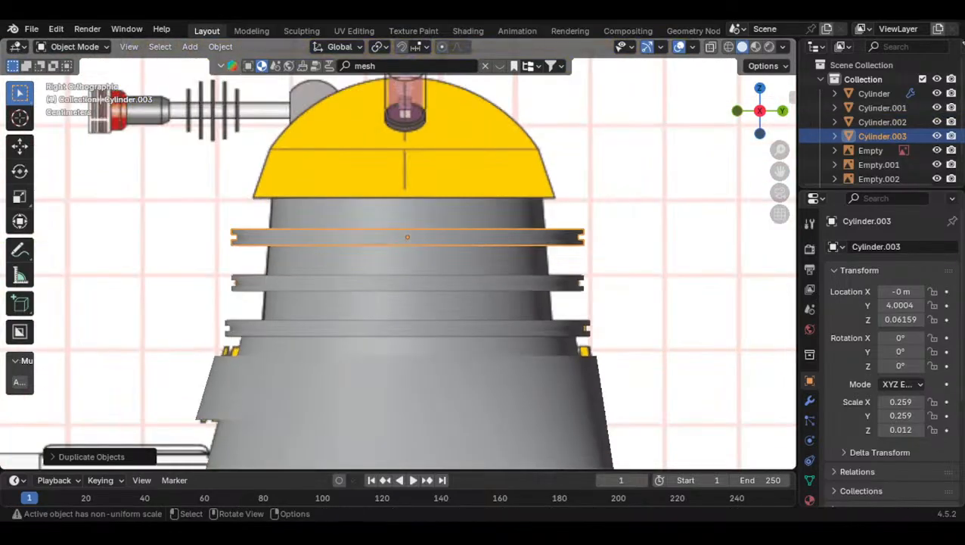
{"action": "key", "text": "s"}
{"action": "key", "text": "shift+z"}
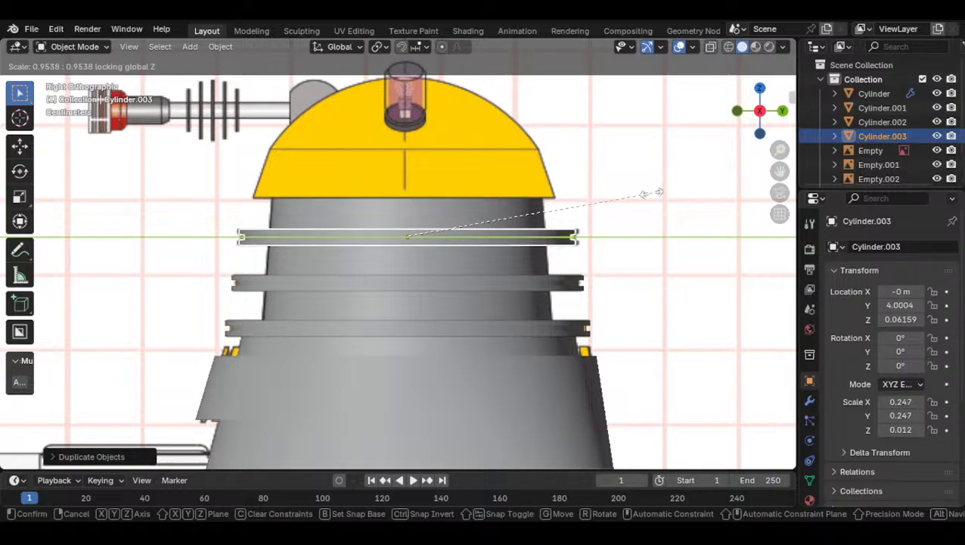
{"action": "left_click", "coordinate": [669, 185]}
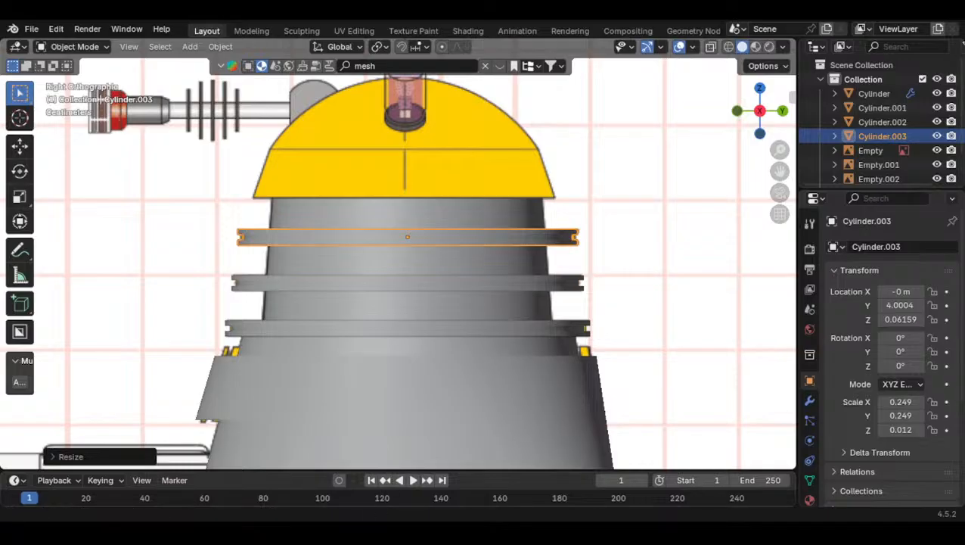
Examine the three stacked neck rings in perspective and against the side reference view
{"action": "scroll", "coordinate": [370, 374], "scroll_direction": "down", "scroll_amount": 8}
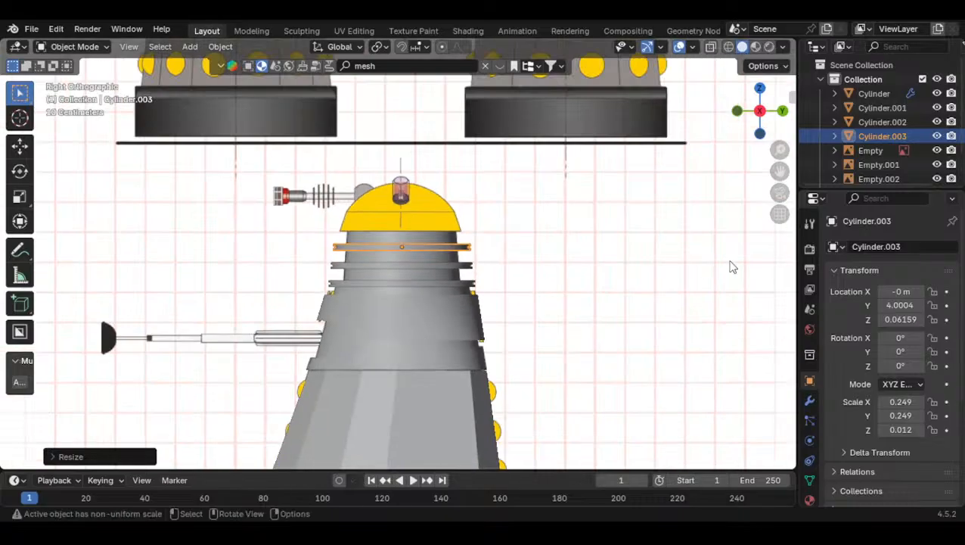
{"action": "left_click", "coordinate": [717, 277]}
{"action": "middle_click_drag", "start_coordinate": [485, 261], "coordinate": [408, 267]}
{"action": "scroll", "coordinate": [408, 268], "scroll_direction": "up", "scroll_amount": 3}
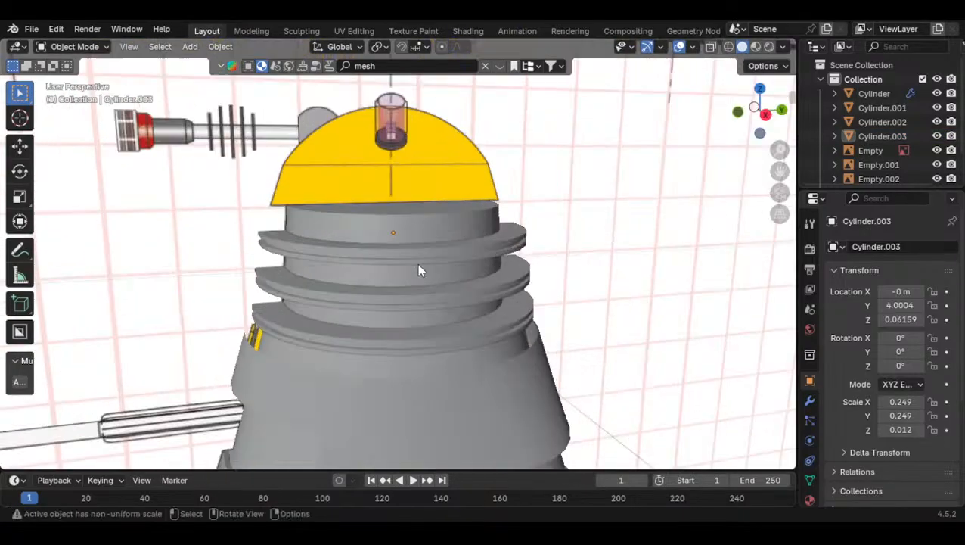
{"action": "left_click", "coordinate": [764, 114]}
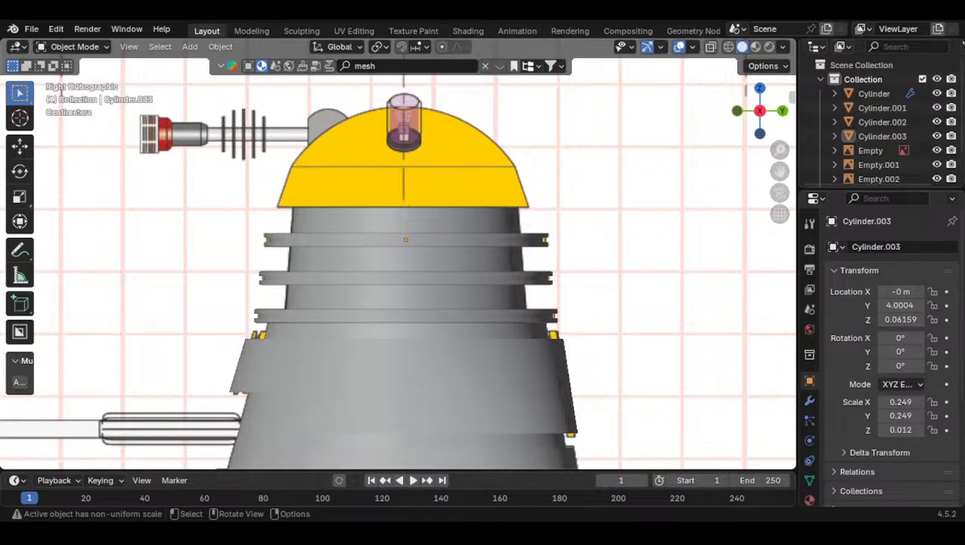
{"action": "scroll", "coordinate": [505, 342], "scroll_direction": "down", "scroll_amount": 7}
{"action": "scroll", "coordinate": [514, 272], "scroll_direction": "up", "scroll_amount": 8}
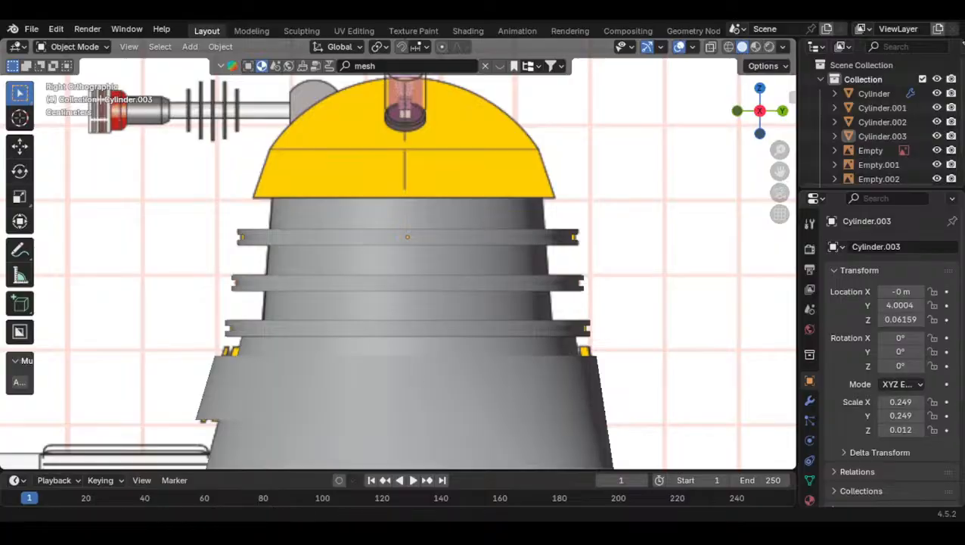
{"action": "scroll", "coordinate": [507, 265], "scroll_direction": "down", "scroll_amount": 2}
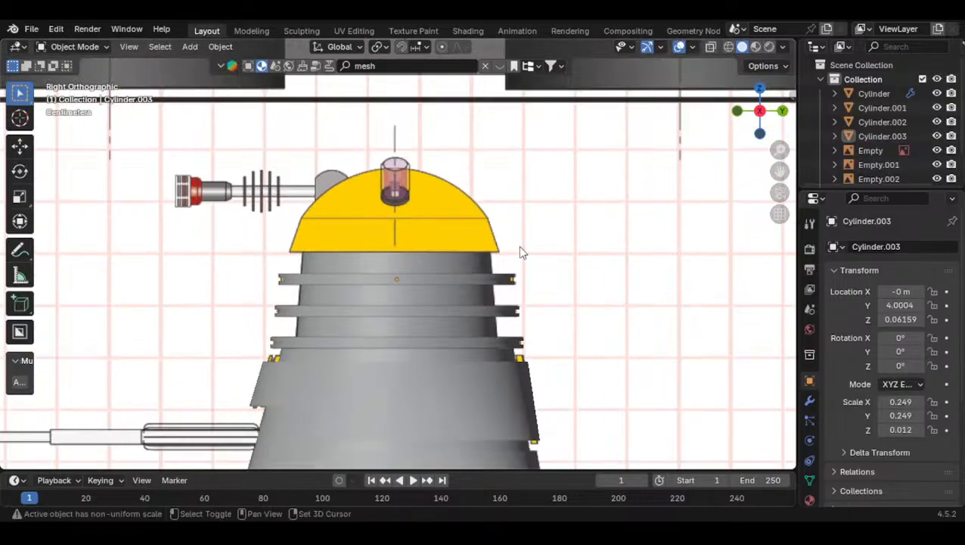
Add a mesh cylinder for the dome and scale it uniformly to 0.277
{"action": "key", "text": "shift+a"}
{"action": "mouse_move", "coordinate": [519, 242]}
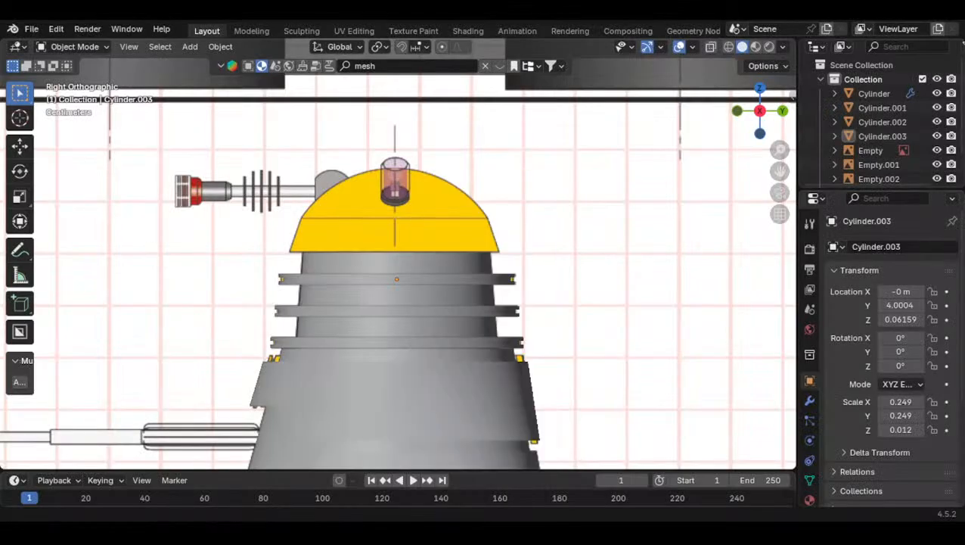
{"action": "key", "text": "a"}
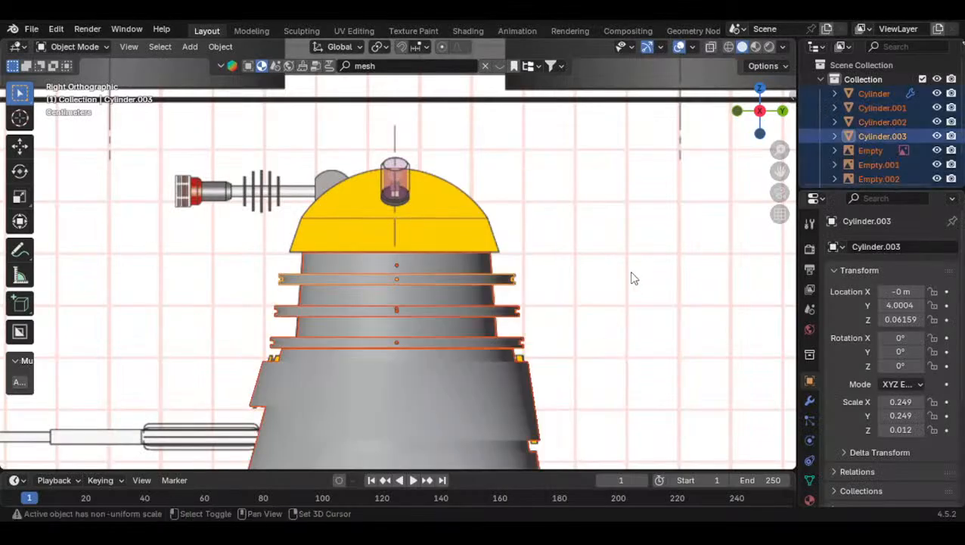
{"action": "key", "text": "shift+a"}
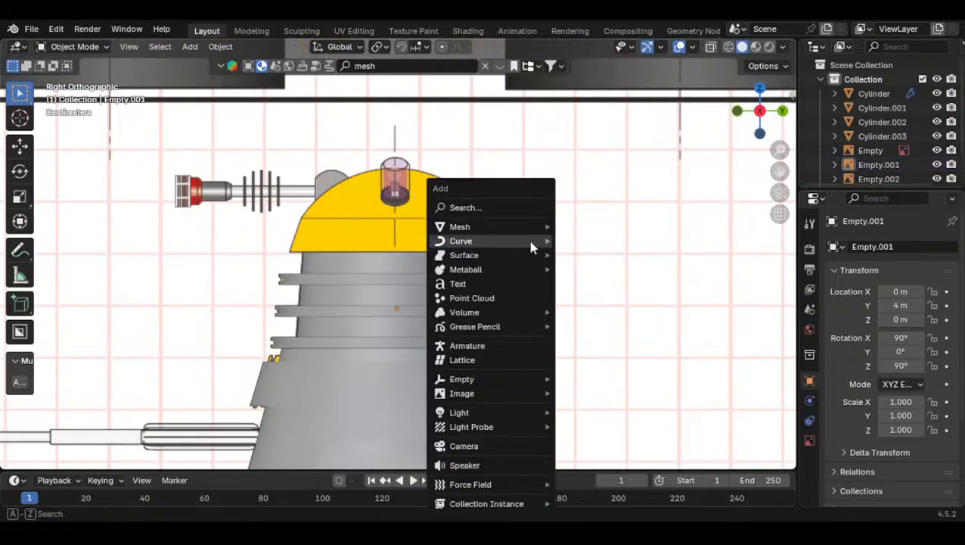
{"action": "mouse_move", "coordinate": [533, 227]}
{"action": "left_click", "coordinate": [582, 297]}
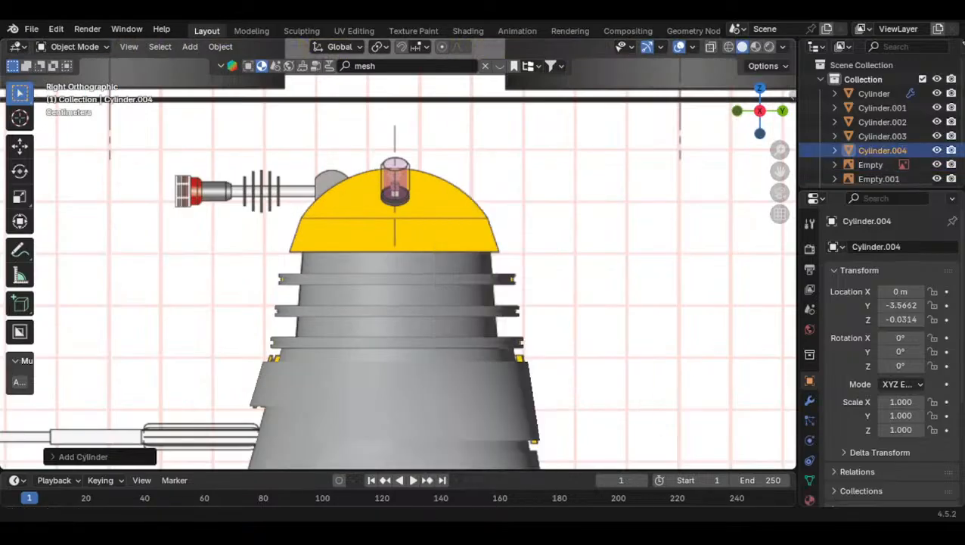
{"action": "scroll", "coordinate": [411, 295], "scroll_direction": "down", "scroll_amount": 15}
{"action": "key", "text": "s"}
{"action": "left_click", "coordinate": [263, 284]}
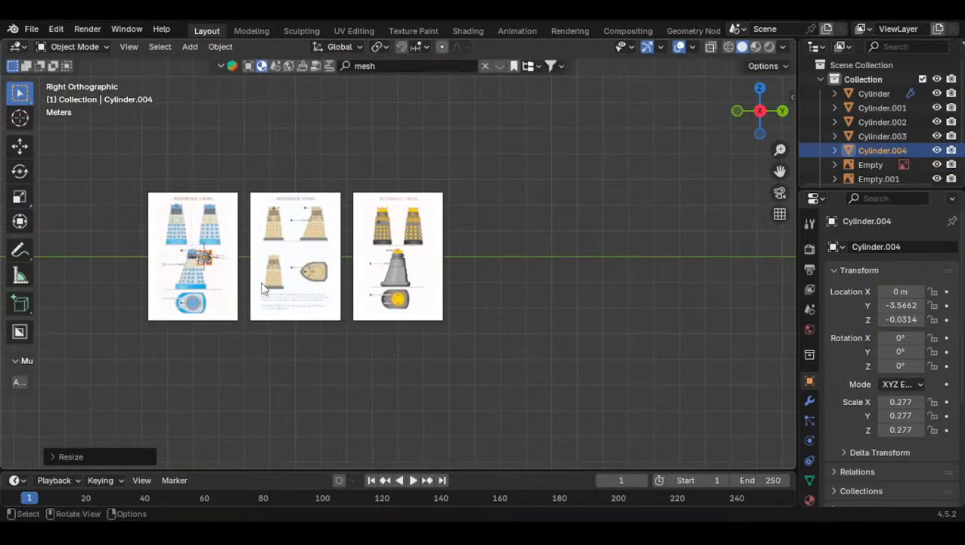
Move the new cylinder over to the Dalek and align it with the neck by snapping both to the grid and it to the neck's origin
{"action": "scroll", "coordinate": [269, 281], "scroll_direction": "up", "scroll_amount": 2}
{"action": "key", "text": "g"}
{"action": "left_click", "coordinate": [484, 269]}
{"action": "scroll", "coordinate": [484, 268], "scroll_direction": "up", "scroll_amount": 6}
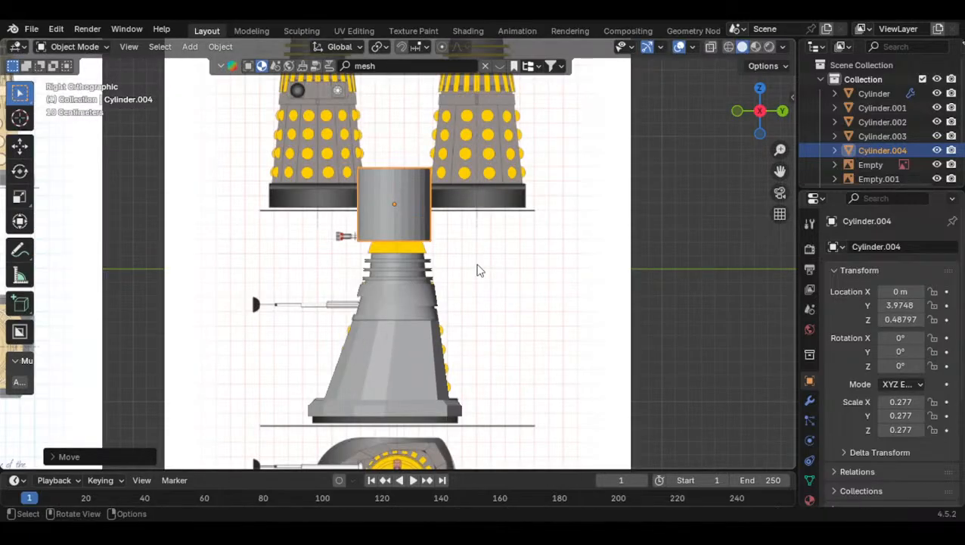
{"action": "left_click", "coordinate": [403, 269], "text": "shift"}
{"action": "key", "text": "shift+s"}
{"action": "left_click", "coordinate": [544, 217]}
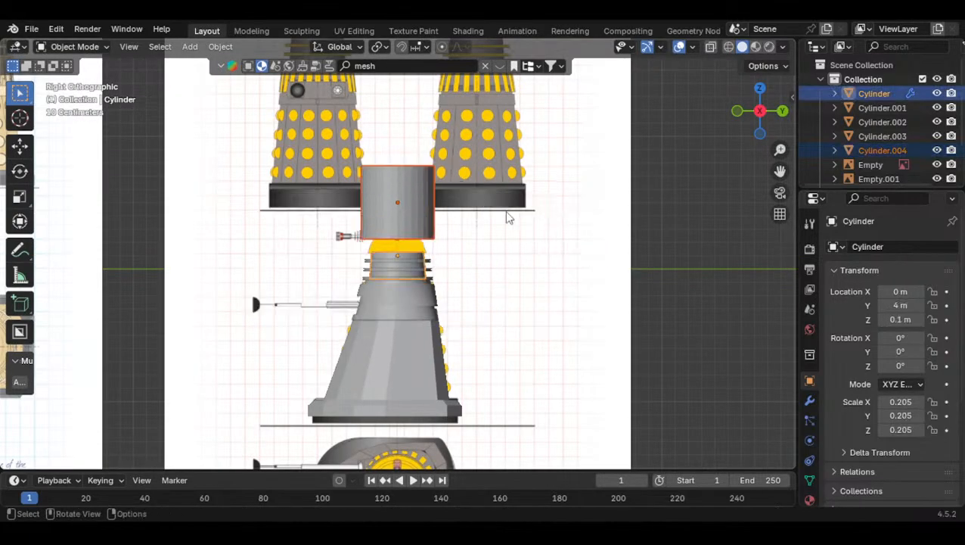
{"action": "key", "text": "shift+s"}
{"action": "left_click", "coordinate": [563, 186]}
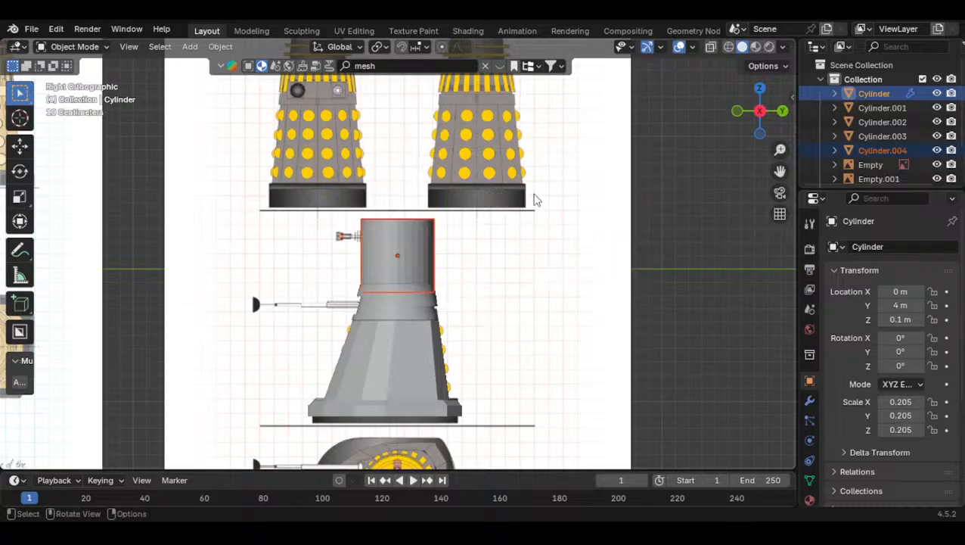
Scale the dome cylinder to 0.147 and raise it along Z to 0.265 so its base meets the reference dome's lower edge
{"action": "left_click", "coordinate": [412, 258]}
{"action": "scroll", "coordinate": [411, 258], "scroll_direction": "up", "scroll_amount": 5}
{"action": "key", "text": "s"}
{"action": "left_click", "coordinate": [523, 255]}
{"action": "scroll", "coordinate": [524, 254], "scroll_direction": "up", "scroll_amount": 7}
{"action": "key", "text": "g"}
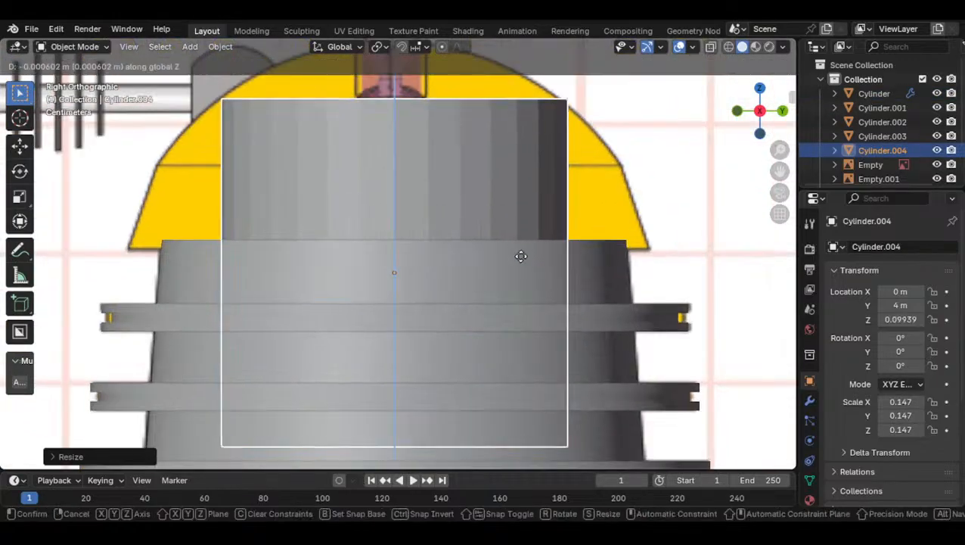
{"action": "key", "text": "z"}
{"action": "left_click", "coordinate": [526, 60]}
Widen the cylinder to 0.223 in X and Y and shift it along Y to 3.9948 to match the reference dome's base
{"action": "key", "text": "s"}
{"action": "left_click", "coordinate": [588, 180]}
{"action": "key", "text": "s"}
{"action": "key", "text": "shift+z"}
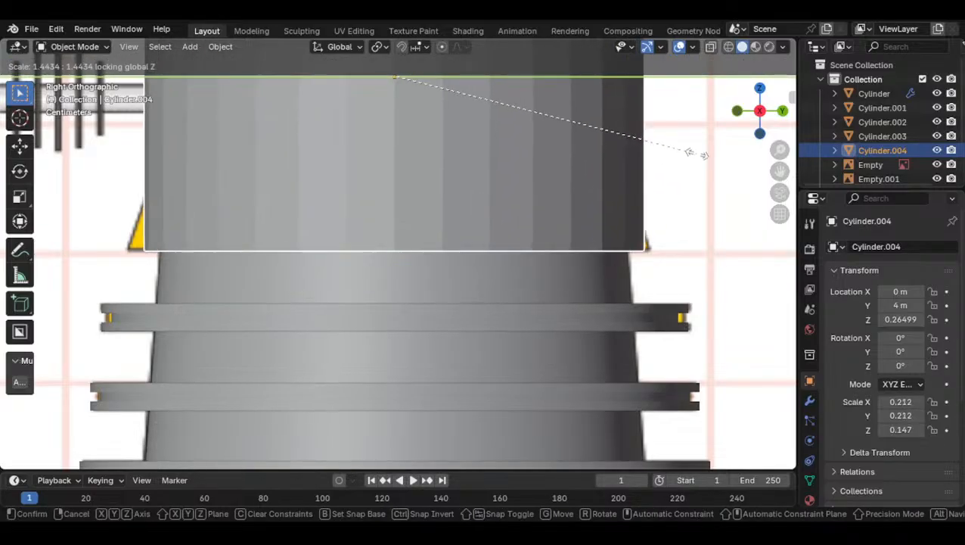
{"action": "left_click", "coordinate": [703, 155]}
{"action": "key", "text": "g"}
{"action": "key", "text": "y"}
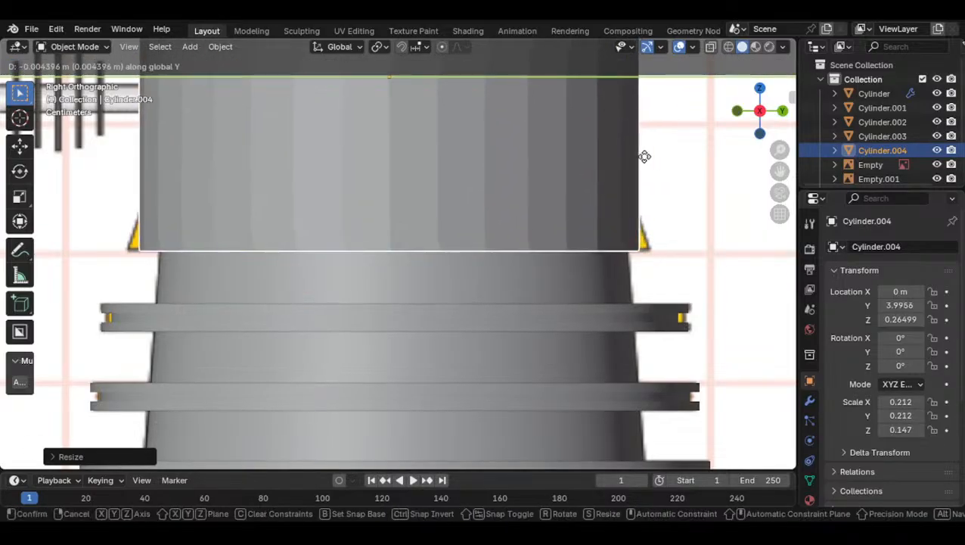
{"action": "left_click", "coordinate": [637, 156]}
{"action": "key", "text": "s"}
{"action": "key", "text": "shift+z"}
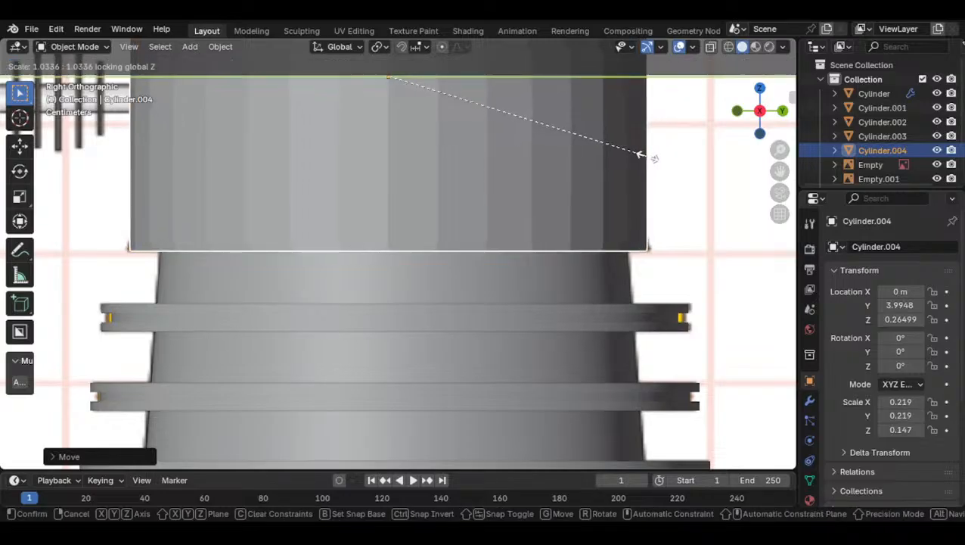
{"action": "left_click", "coordinate": [683, 159]}
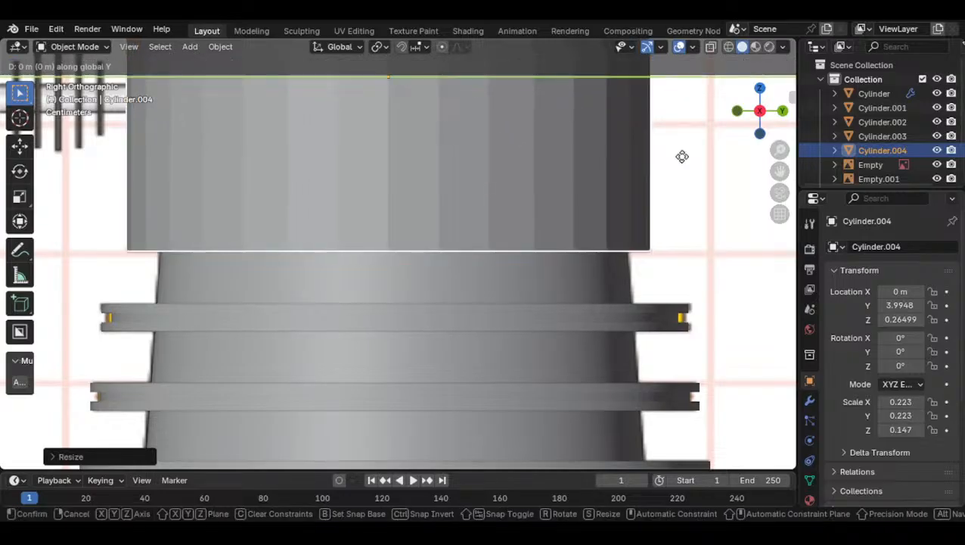
Apply Shade Auto Smooth to the dome cylinder
{"action": "right_click", "coordinate": [614, 161]}
{"action": "left_click", "coordinate": [597, 160]}
{"action": "scroll", "coordinate": [709, 256], "scroll_direction": "down", "scroll_amount": 7}
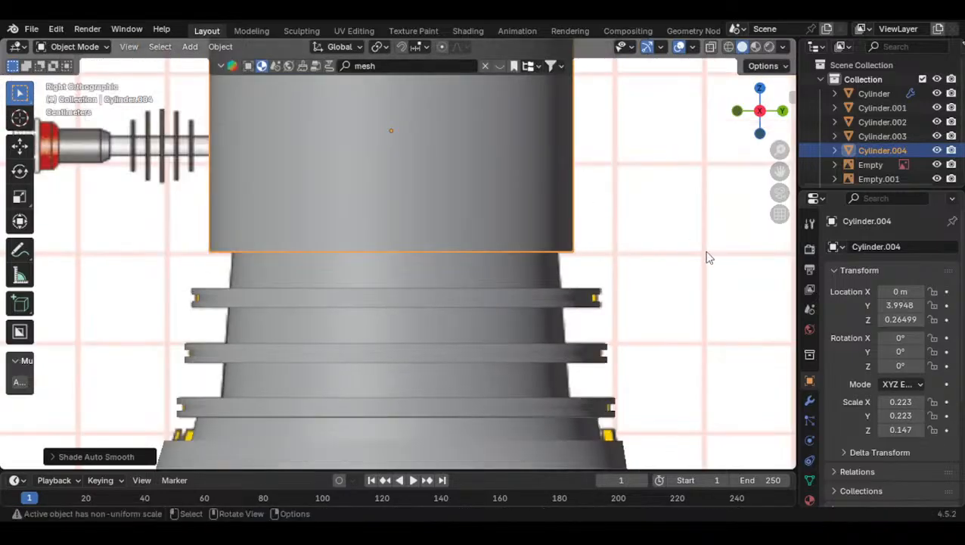
Enter Edit Mode on the dome cylinder and select its top edge loop in edge select mode
{"action": "scroll", "coordinate": [740, 263], "scroll_direction": "down", "scroll_amount": 3}
{"action": "left_click", "coordinate": [670, 263]}
{"action": "scroll", "coordinate": [621, 268], "scroll_direction": "up", "scroll_amount": 4}
{"action": "left_click", "coordinate": [448, 226]}
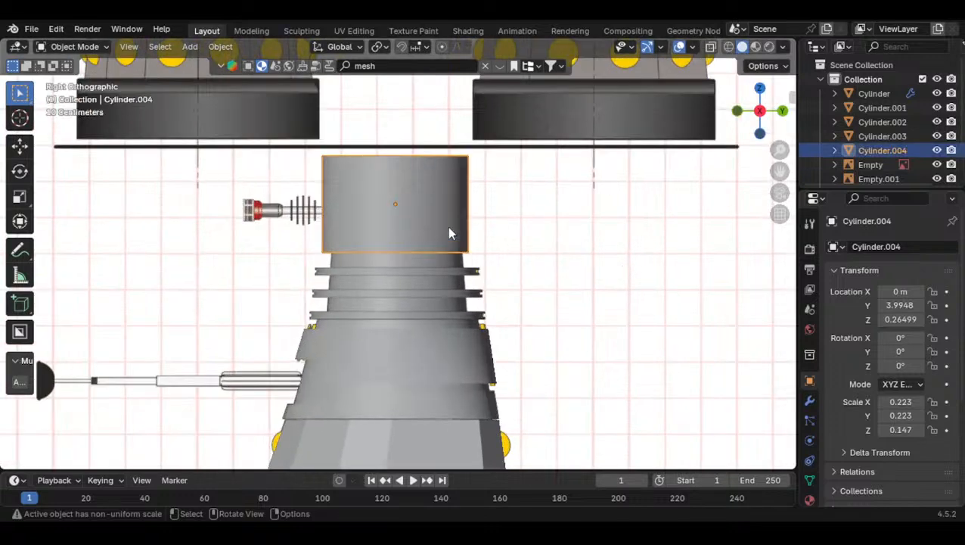
{"action": "middle_click_drag", "start_coordinate": [448, 226], "coordinate": [451, 272], "text": "shift"}
{"action": "scroll", "coordinate": [451, 219], "scroll_direction": "up", "scroll_amount": 2}
{"action": "key", "text": "Tab"}
{"action": "key", "text": "alt+a"}
{"action": "left_click", "coordinate": [419, 179], "text": "alt"}
{"action": "middle_click_drag", "start_coordinate": [450, 180], "coordinate": [444, 199], "text": "shift"}
{"action": "left_click", "coordinate": [125, 32]}
{"action": "left_click", "coordinate": [123, 43]}
{"action": "left_click", "coordinate": [928, 35]}
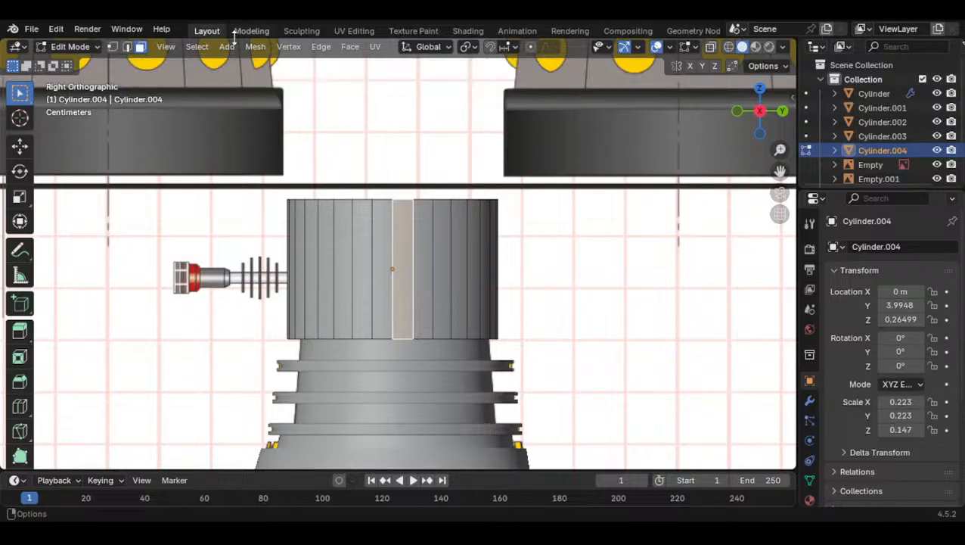
{"action": "left_click", "coordinate": [84, 29]}
{"action": "left_click", "coordinate": [57, 30]}
{"action": "left_click", "coordinate": [60, 32]}
{"action": "left_click", "coordinate": [127, 47]}
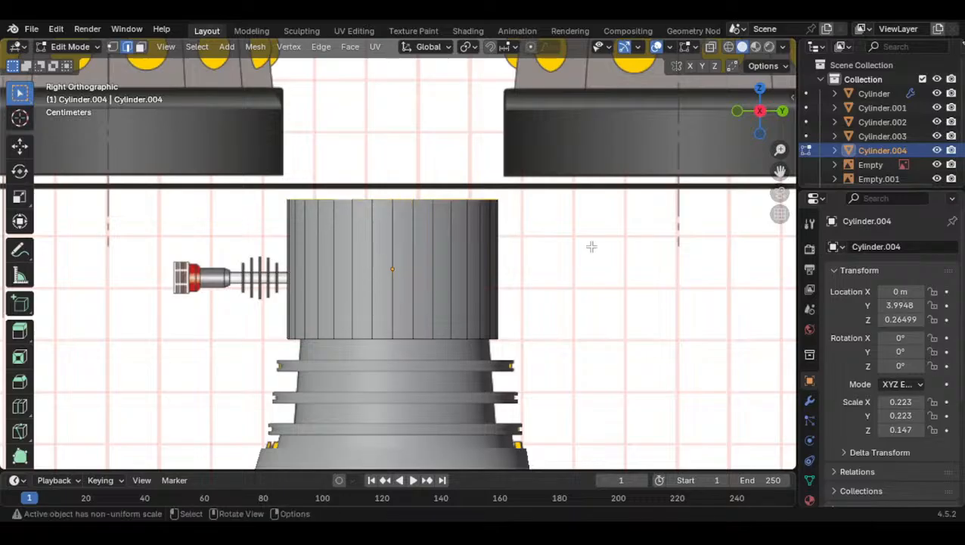
Shrink the top edge loop and lower it along Z to the reference dome's horizontal crease line
{"action": "key", "text": "s"}
{"action": "left_click", "coordinate": [539, 217]}
{"action": "scroll", "coordinate": [539, 218], "scroll_direction": "up", "scroll_amount": 1}
{"action": "key", "text": "g"}
{"action": "key", "text": "z"}
{"action": "left_click", "coordinate": [539, 356]}
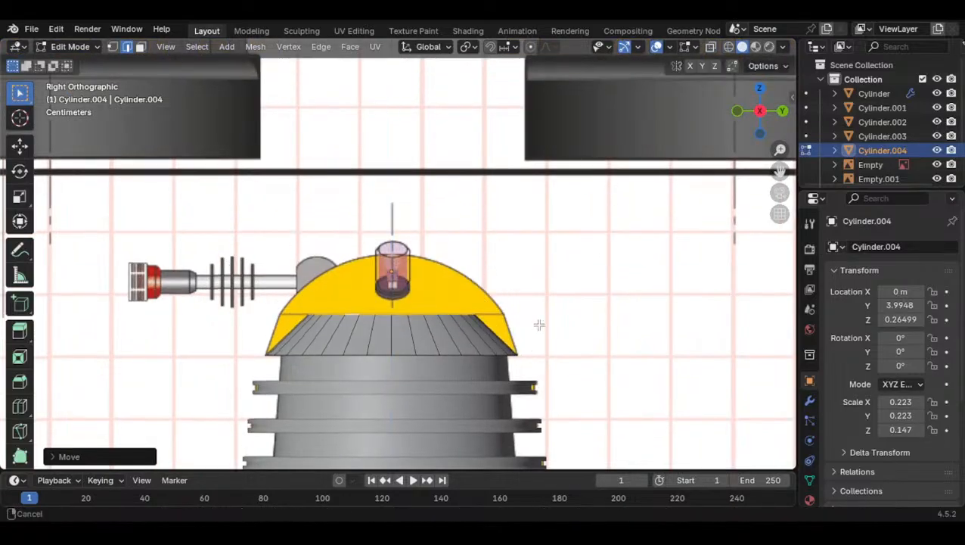
Try to widen the top edge loop by a factor of about 1.33 to reach the reference dome's outline
{"action": "scroll", "coordinate": [543, 328], "scroll_direction": "up", "scroll_amount": 1}
{"action": "key", "text": "s"}
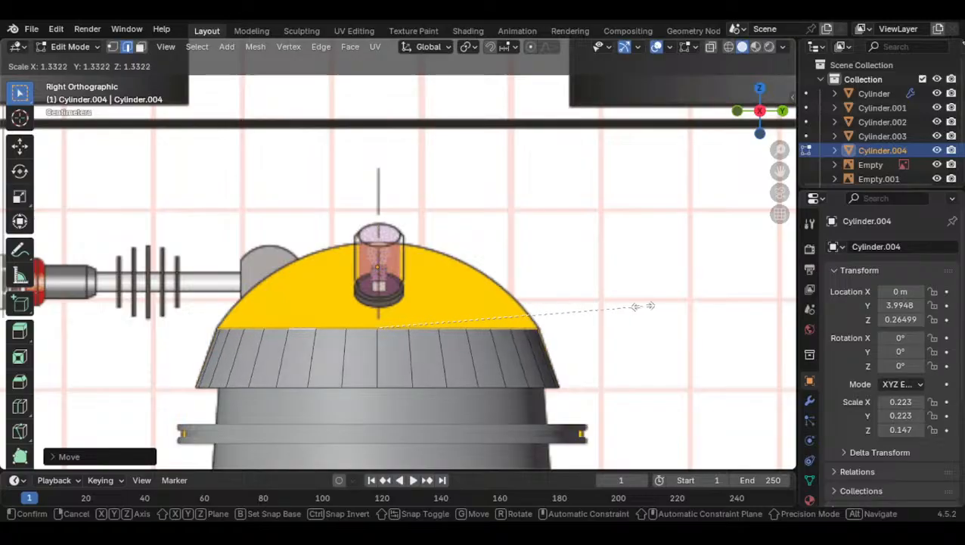
{"action": "left_click", "coordinate": [644, 304]}
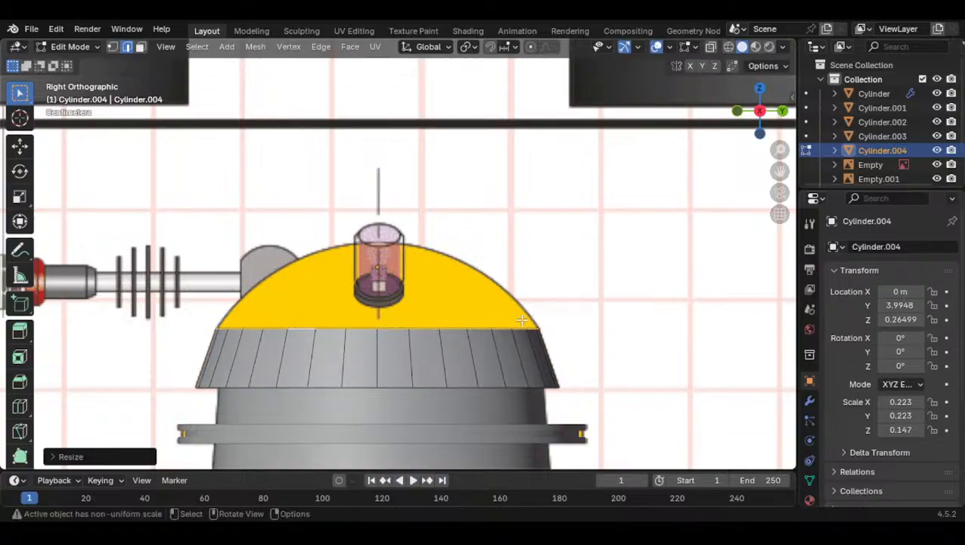
Raise the dome cylinder's top edge loop along Z to the reference dome's peak and shrink it to a small ring
{"action": "scroll", "coordinate": [521, 322], "scroll_direction": "up", "scroll_amount": 2}
{"action": "key", "text": "g"}
{"action": "key", "text": "z"}
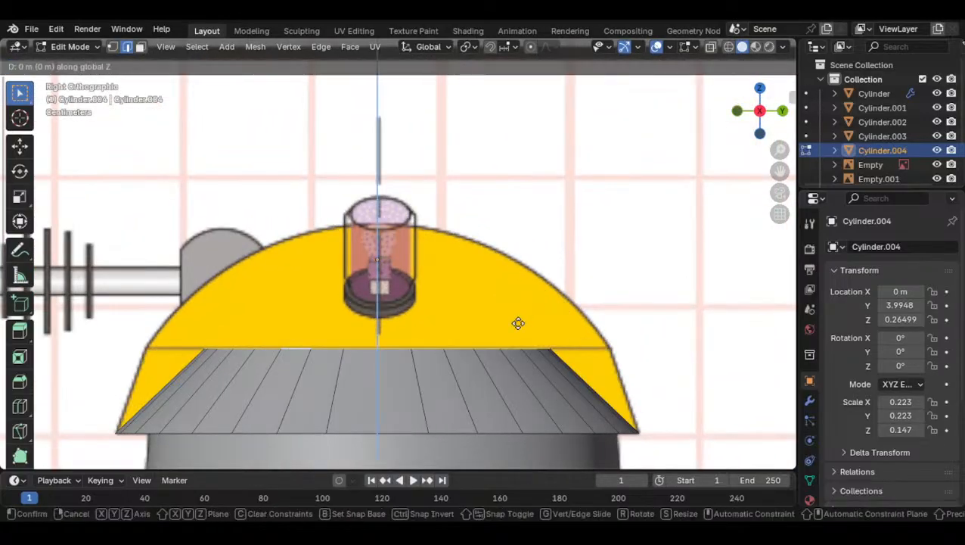
{"action": "left_click", "coordinate": [516, 195]}
{"action": "key", "text": "s"}
{"action": "left_click", "coordinate": [463, 226]}
Fine-tune the top edge loop's Z height and width so that it meets the peak of the reference dome
{"action": "scroll", "coordinate": [463, 227], "scroll_direction": "up", "scroll_amount": 2}
{"action": "key", "text": "g"}
{"action": "key", "text": "z"}
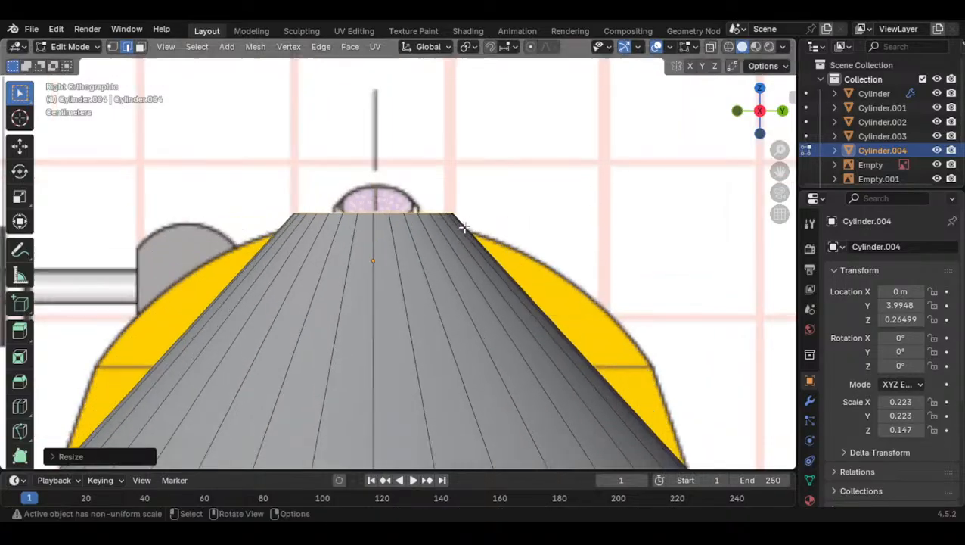
{"action": "left_click", "coordinate": [479, 232]}
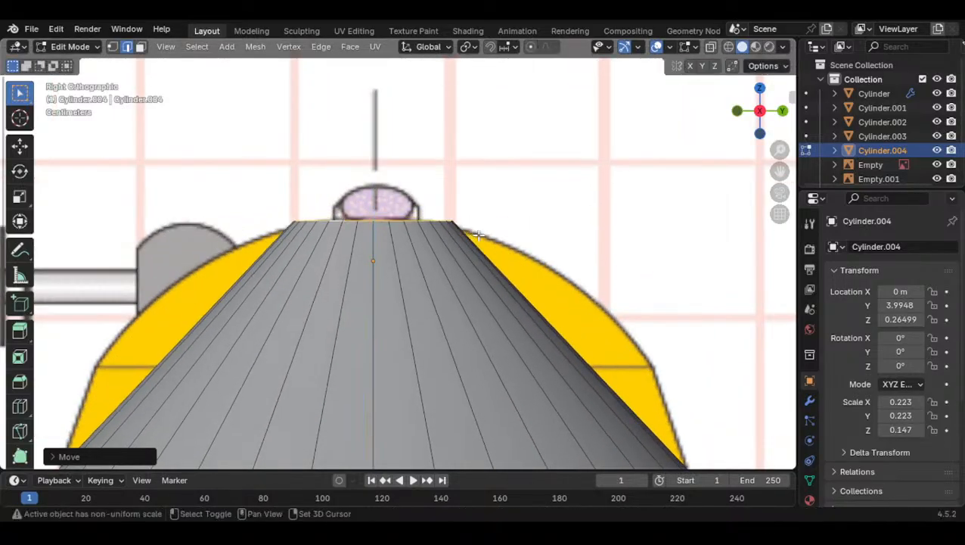
{"action": "key", "text": "s"}
{"action": "left_click", "coordinate": [513, 242]}
{"action": "scroll", "coordinate": [530, 246], "scroll_direction": "up", "scroll_amount": 3}
{"action": "middle_click_drag", "start_coordinate": [469, 238], "coordinate": [506, 273], "text": "shift"}
{"action": "scroll", "coordinate": [506, 272], "scroll_direction": "up", "scroll_amount": 2}
{"action": "key", "text": "g"}
{"action": "key", "text": "z"}
{"action": "left_click", "coordinate": [491, 223]}
Add a horizontal loop cut at the reference's crease line and widen it by a factor of about 1.34 to the dome's outline
{"action": "scroll", "coordinate": [492, 223], "scroll_direction": "down", "scroll_amount": 5}
{"action": "middle_click_drag", "start_coordinate": [442, 304], "coordinate": [433, 222], "text": "shift"}
{"action": "scroll", "coordinate": [446, 250], "scroll_direction": "down", "scroll_amount": 2}
{"action": "scroll", "coordinate": [425, 315], "scroll_direction": "up", "scroll_amount": 1}
{"action": "key", "text": "ctrl+r"}
{"action": "left_click", "coordinate": [429, 227]}
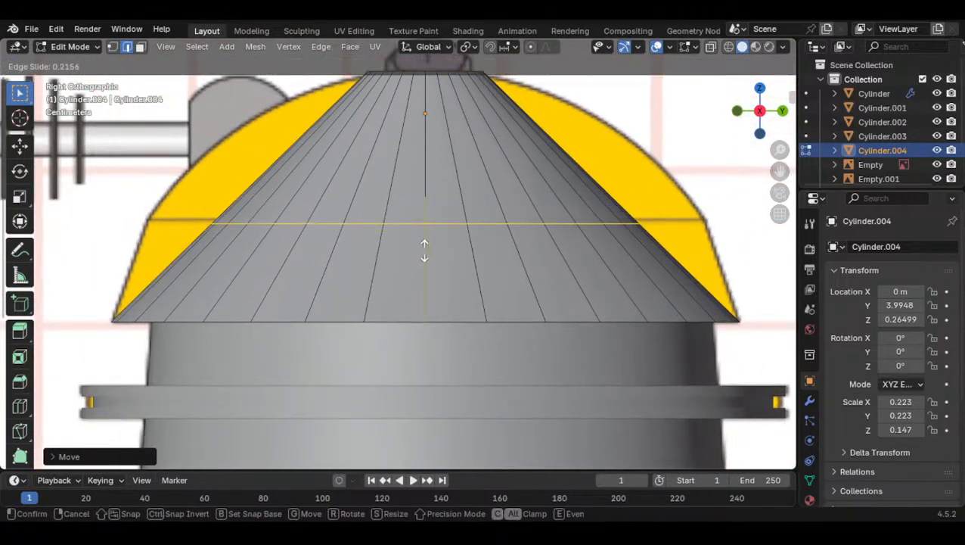
{"action": "left_click", "coordinate": [425, 247]}
{"action": "key", "text": "s"}
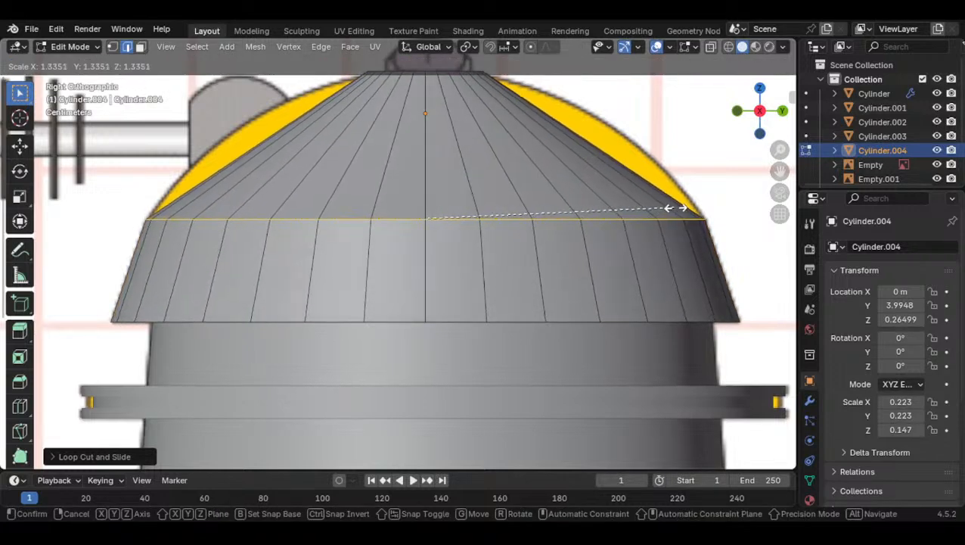
{"action": "left_click", "coordinate": [673, 205]}
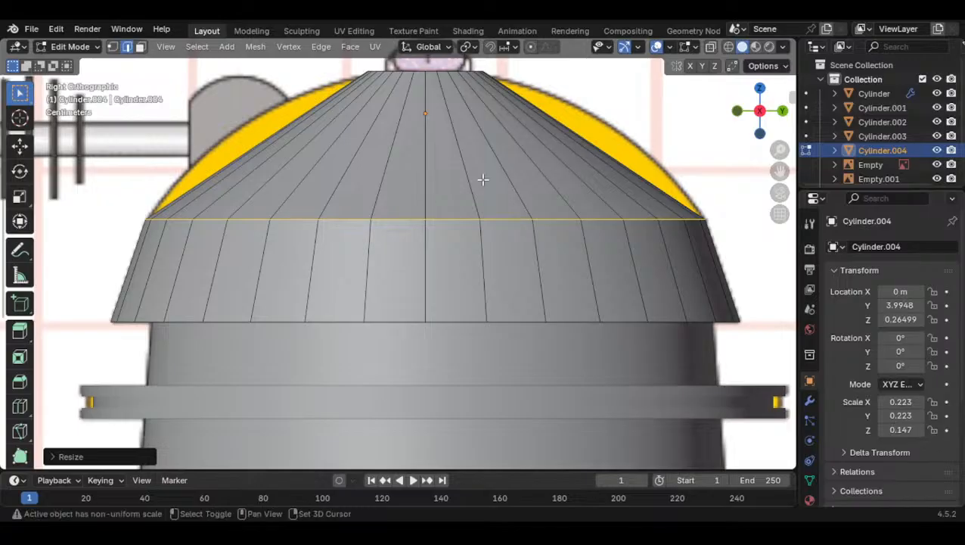
Select the dome's top edge loop again and rescale it slightly against the reference outline
{"action": "middle_click_drag", "start_coordinate": [464, 112], "coordinate": [433, 257], "text": "shift"}
{"action": "scroll", "coordinate": [433, 257], "scroll_direction": "down", "scroll_amount": 1}
{"action": "left_click", "coordinate": [398, 225], "text": "alt"}
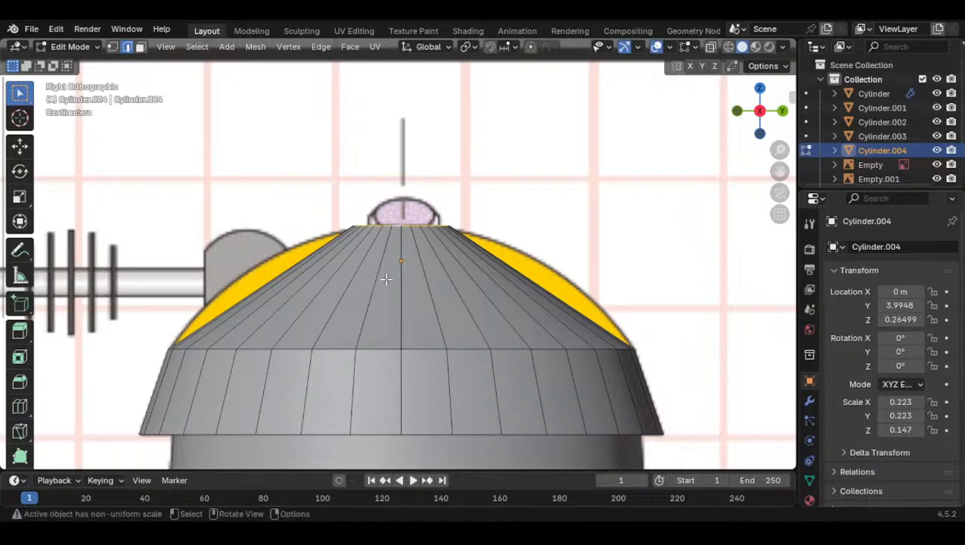
{"action": "middle_click_drag", "start_coordinate": [429, 252], "coordinate": [435, 272], "text": "shift"}
{"action": "scroll", "coordinate": [437, 271], "scroll_direction": "up", "scroll_amount": 3}
{"action": "key", "text": "s"}
{"action": "left_click", "coordinate": [569, 243]}
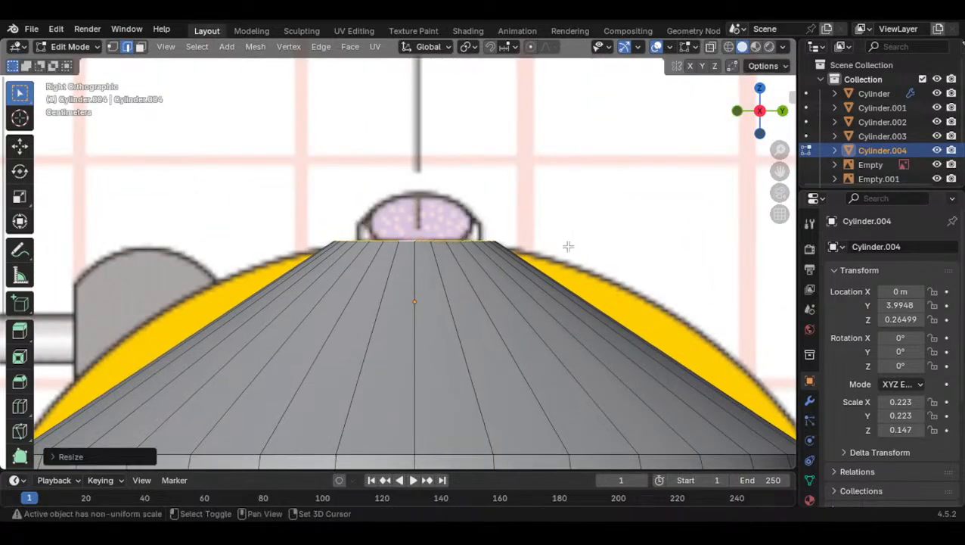
Switch to Object Mode and nudge the dome along Y to 3.9951 to centre it on the reference
{"action": "scroll", "coordinate": [543, 265], "scroll_direction": "down", "scroll_amount": 1}
{"action": "key", "text": "Tab"}
{"action": "middle_click_drag", "start_coordinate": [540, 265], "coordinate": [517, 248], "text": "shift"}
{"action": "key", "text": "g"}
{"action": "key", "text": "y"}
{"action": "left_click", "coordinate": [519, 250]}
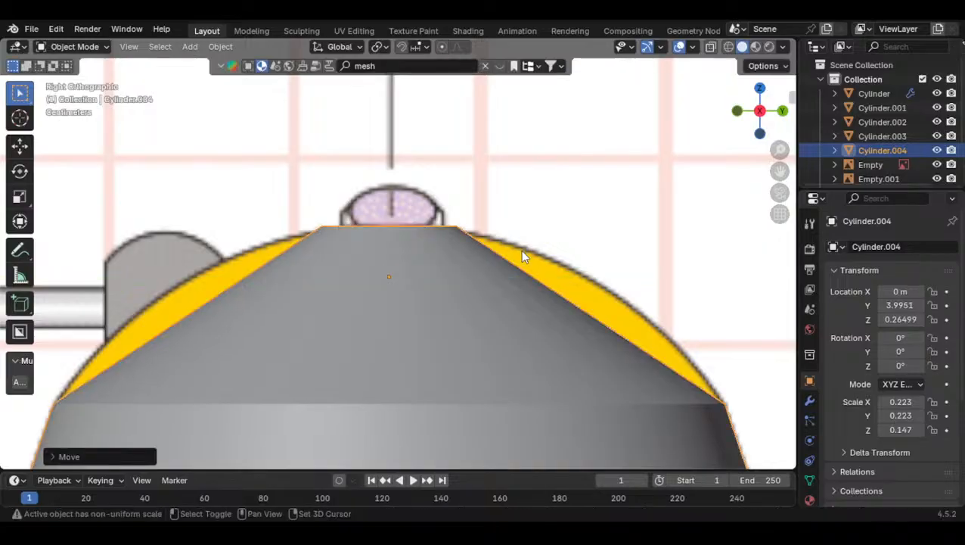
{"action": "key", "text": "Tab"}
{"action": "middle_click_drag", "start_coordinate": [437, 239], "coordinate": [446, 227], "text": "shift"}
{"action": "key", "text": "Tab"}
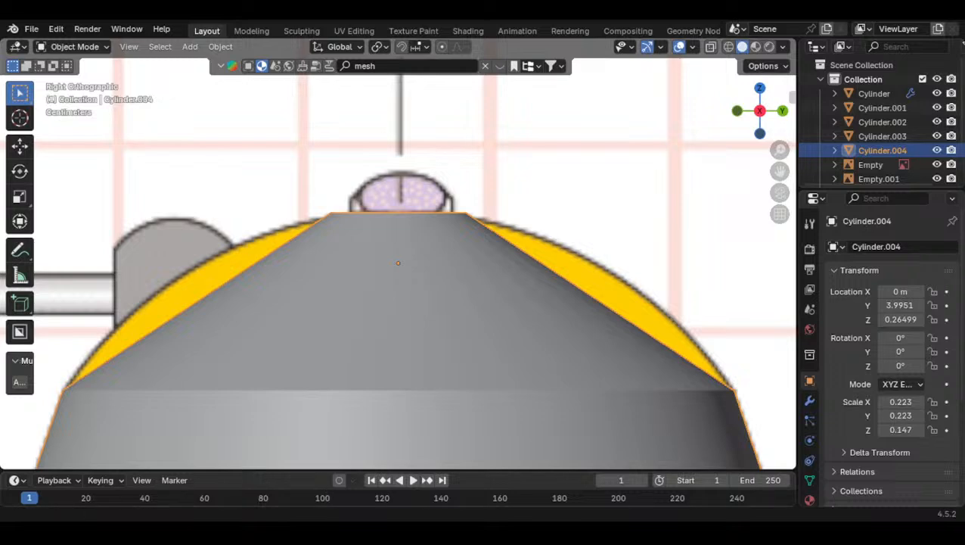
{"action": "scroll", "coordinate": [373, 336], "scroll_direction": "down", "scroll_amount": 1}
In Edit Mode, add a loop cut in the dome's sloped upper section and widen it beyond the reference curve
{"action": "key", "text": "Tab"}
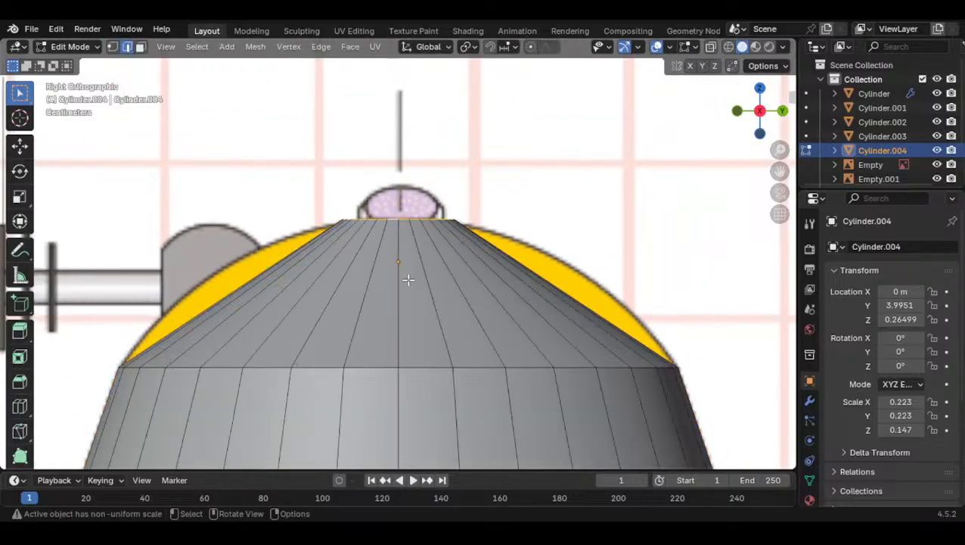
{"action": "key", "text": "ctrl+r"}
{"action": "left_click", "coordinate": [407, 299]}
{"action": "left_click", "coordinate": [409, 249]}
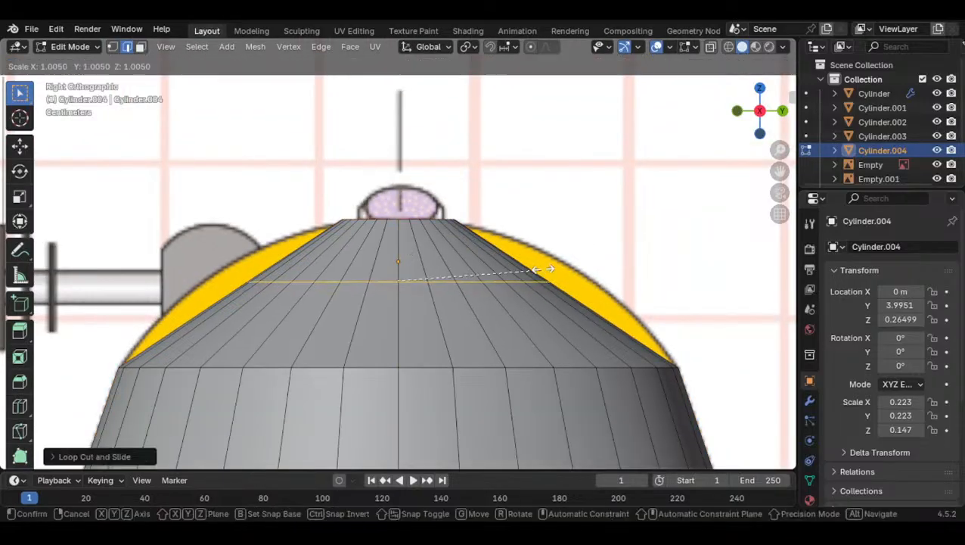
{"action": "key", "text": "s"}
{"action": "left_click", "coordinate": [622, 250]}
{"action": "left_click", "coordinate": [622, 241]}
Readjust the new loop's width and raise it along Z so its corners sit just outside the reference curve
{"action": "key", "text": "s"}
{"action": "left_click", "coordinate": [604, 246]}
{"action": "key", "text": "z"}
{"action": "key", "text": "Escape"}
{"action": "key", "text": "g"}
{"action": "key", "text": "z"}
{"action": "left_click", "coordinate": [603, 239]}
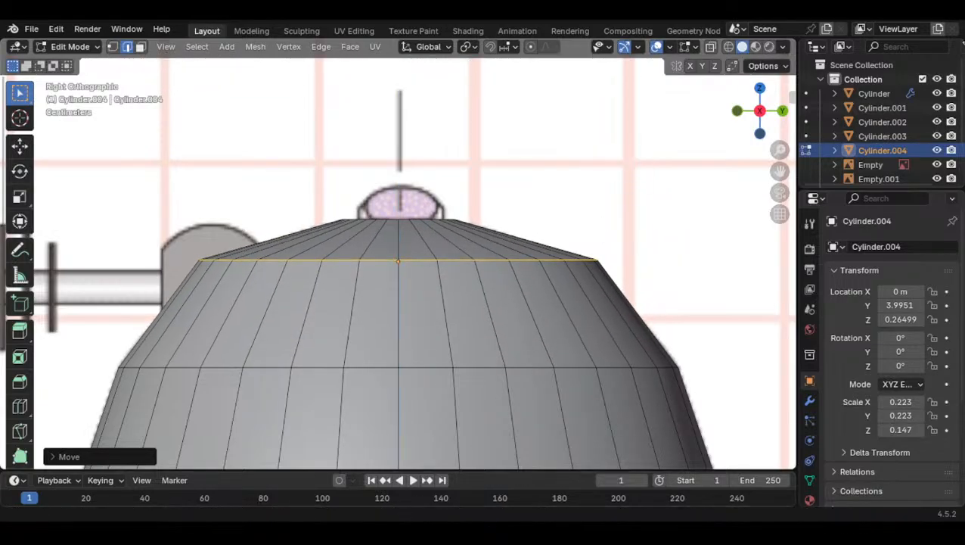
{"action": "key", "text": "ctrl+n"}
{"action": "key", "text": "Escape"}
{"action": "key", "text": "ctrl+b"}
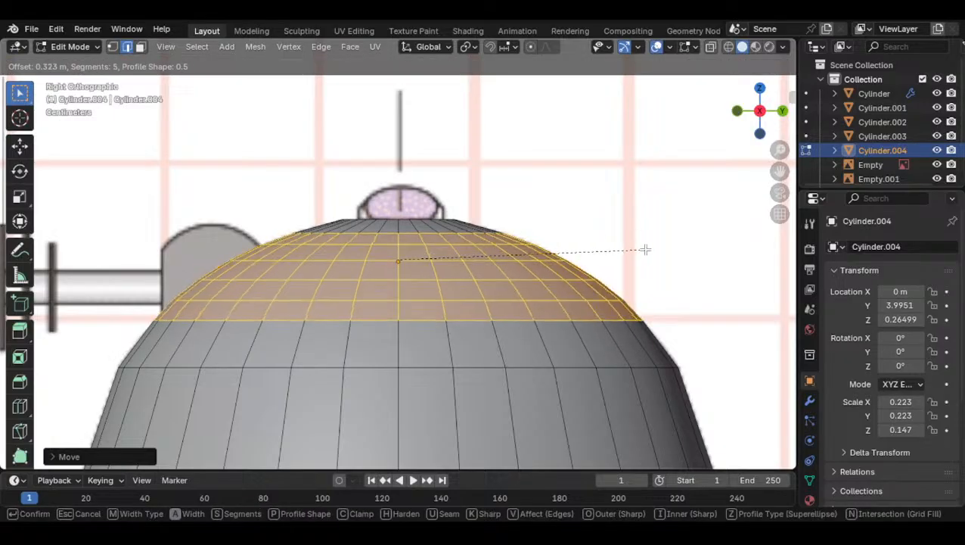
{"action": "key", "text": "Escape"}
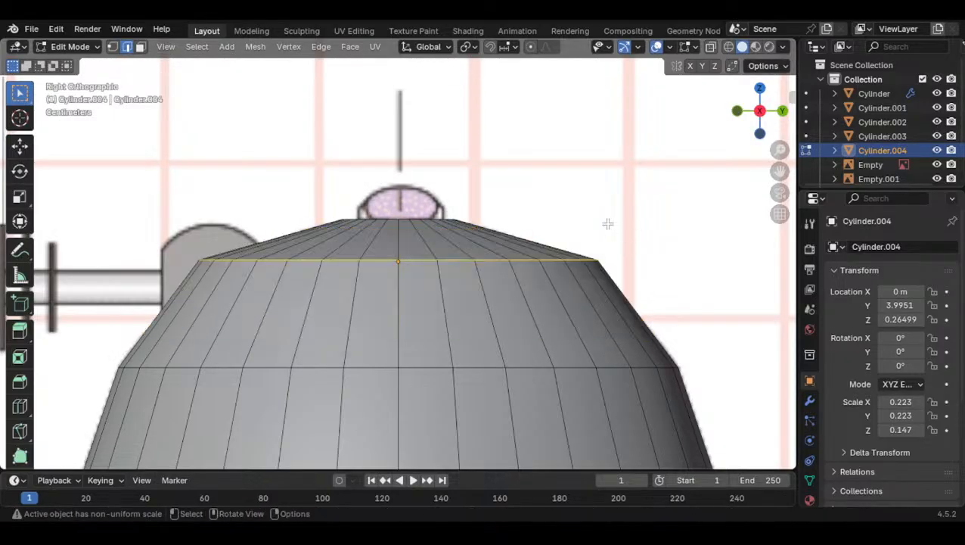
Turn on X-ray and bevel the upper loop with 5 segments and an offset of about 0.38 m to follow the dome's curve
{"action": "key", "text": "a"}
{"action": "key", "text": "alt+z"}
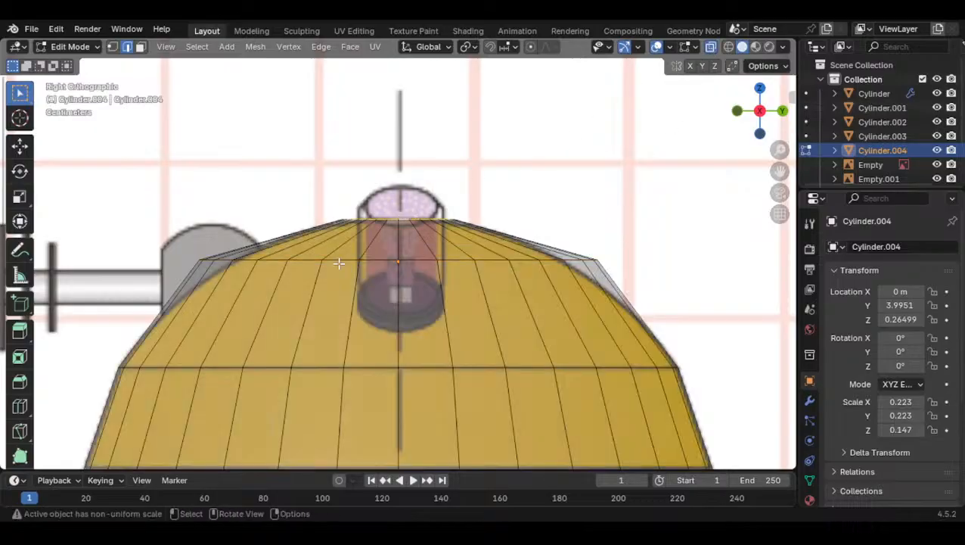
{"action": "key", "text": "ctrl+b"}
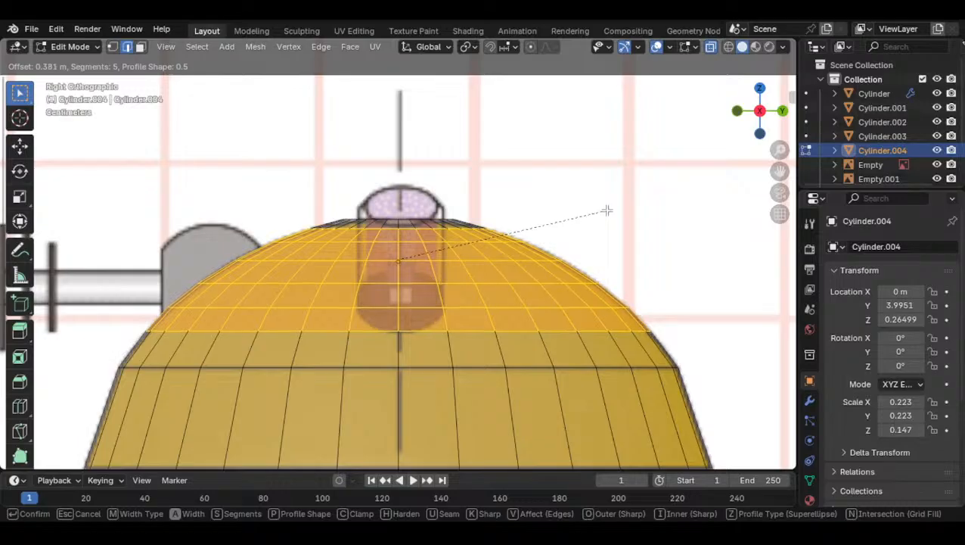
{"action": "left_click", "coordinate": [607, 210]}
{"action": "key", "text": "Tab"}
{"action": "scroll", "coordinate": [477, 253], "scroll_direction": "up", "scroll_amount": 6}
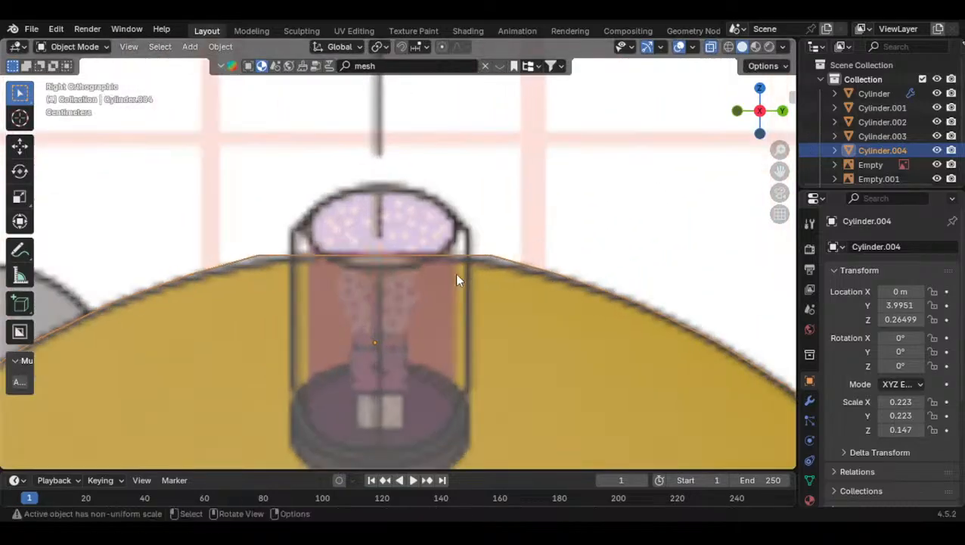
Select the dome's topmost edge loop in Edit Mode, then rescale it slightly and lower it toward the reference peak
{"action": "key", "text": "Tab"}
{"action": "left_click", "coordinate": [301, 183], "text": "alt"}
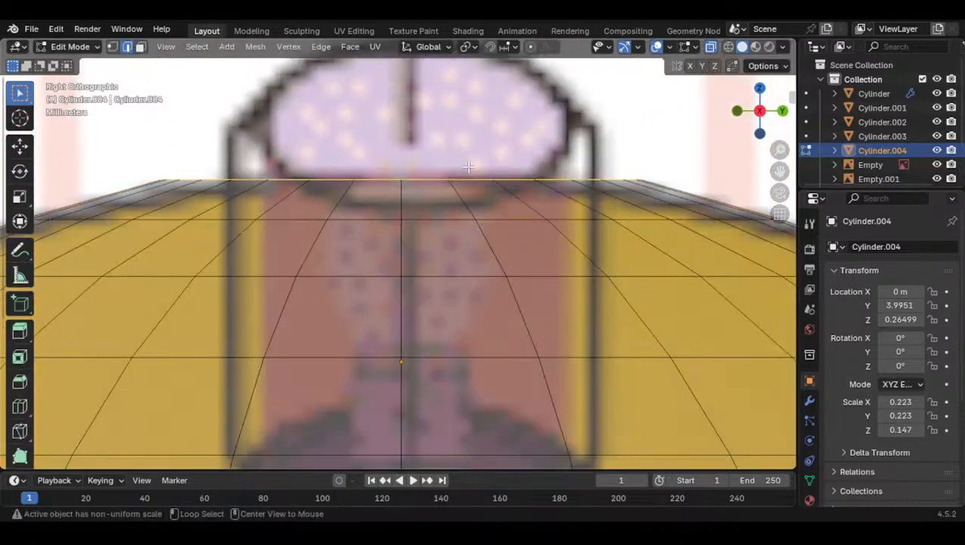
{"action": "key", "text": "s"}
{"action": "left_click", "coordinate": [571, 147]}
{"action": "key", "text": "g"}
{"action": "left_click", "coordinate": [571, 155]}
Try to bevel the topmost edge loop with 5 segments and an offset of about 0.08 m, and inspect the rounded top
{"action": "key", "text": "ctrl+b"}
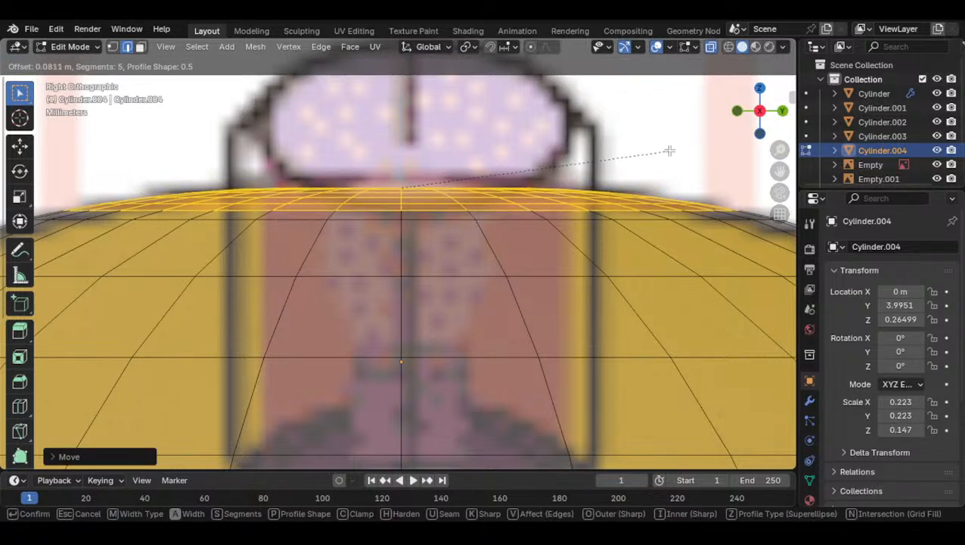
{"action": "left_click", "coordinate": [683, 143]}
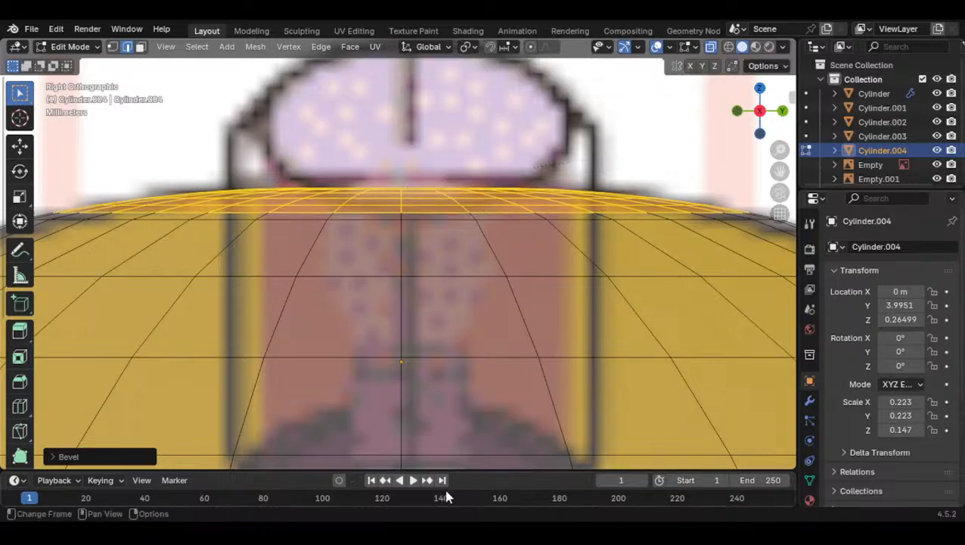
{"action": "scroll", "coordinate": [457, 332], "scroll_direction": "down", "scroll_amount": 5}
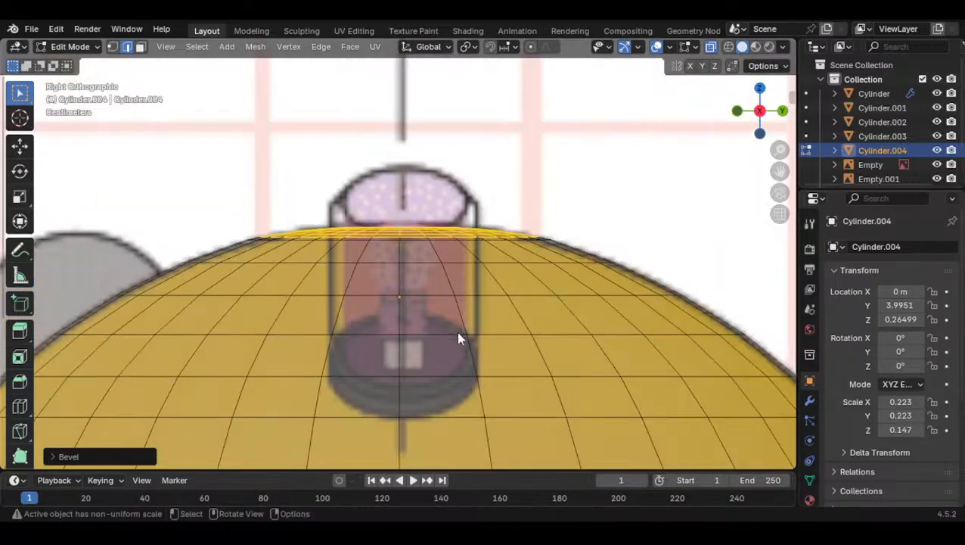
{"action": "key", "text": "Tab"}
{"action": "key", "text": "KP_3"}
{"action": "scroll", "coordinate": [514, 257], "scroll_direction": "up", "scroll_amount": 8}
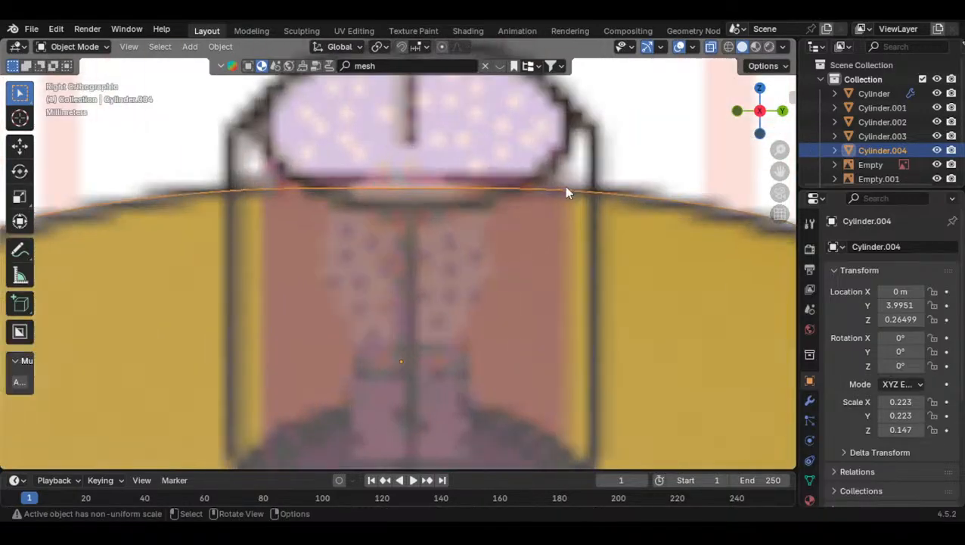
Try to raise the topmost edge loop along Z and bevel it with 5 segments, then undo both changes
{"action": "key", "text": "Tab"}
{"action": "key", "text": "g"}
{"action": "key", "text": "z"}
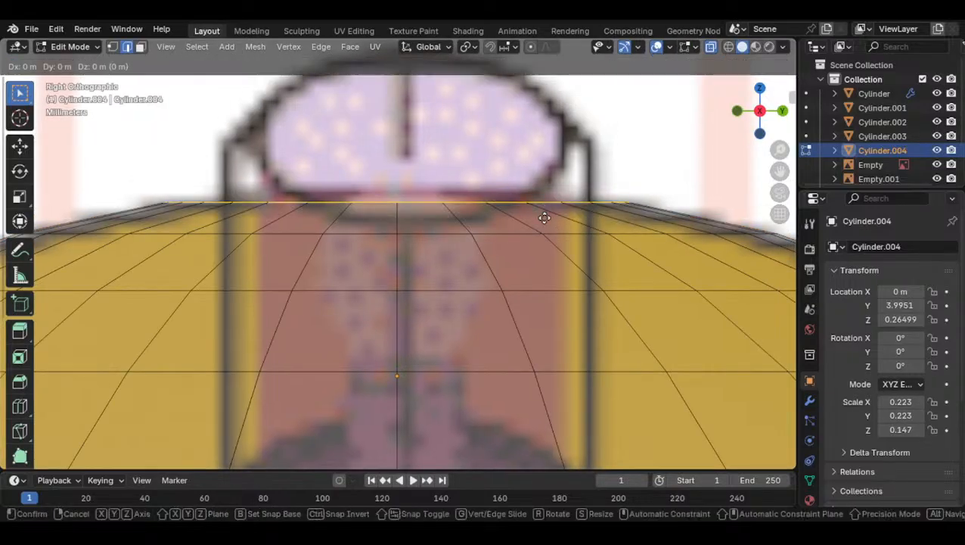
{"action": "left_click", "coordinate": [564, 138]}
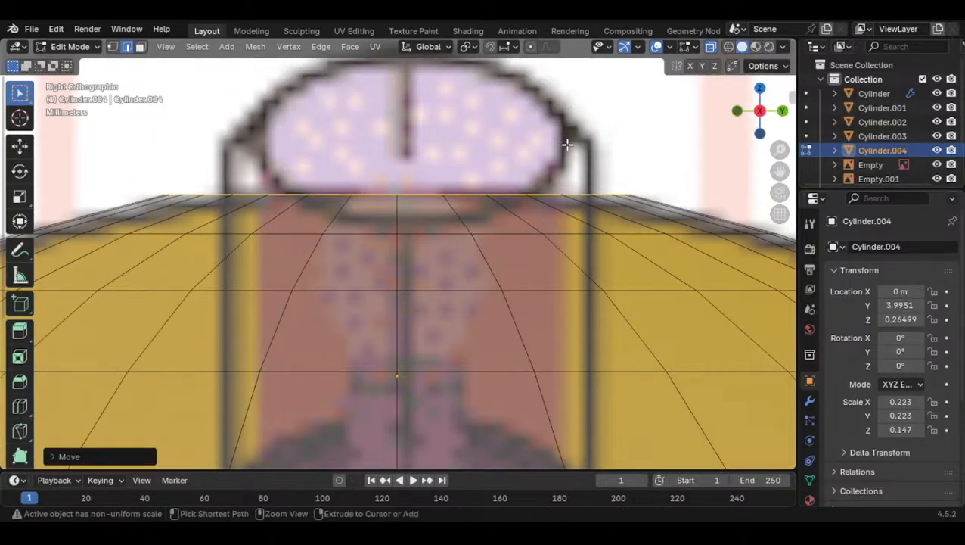
{"action": "key", "text": "ctrl+b"}
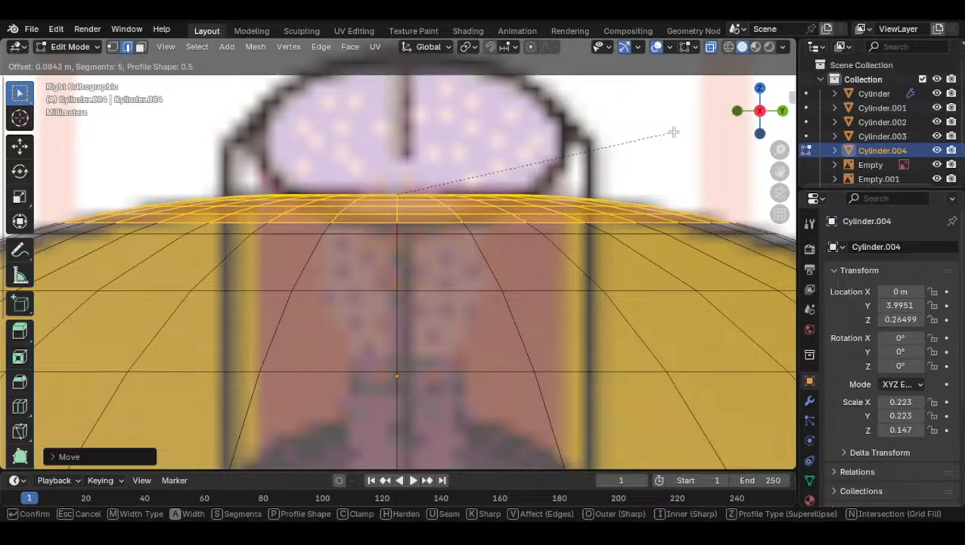
{"action": "left_click", "coordinate": [626, 162]}
{"action": "scroll", "coordinate": [546, 210], "scroll_direction": "down", "scroll_amount": 3}
{"action": "key", "text": "ctrl+z"}
{"action": "key", "text": "ctrl+z"}
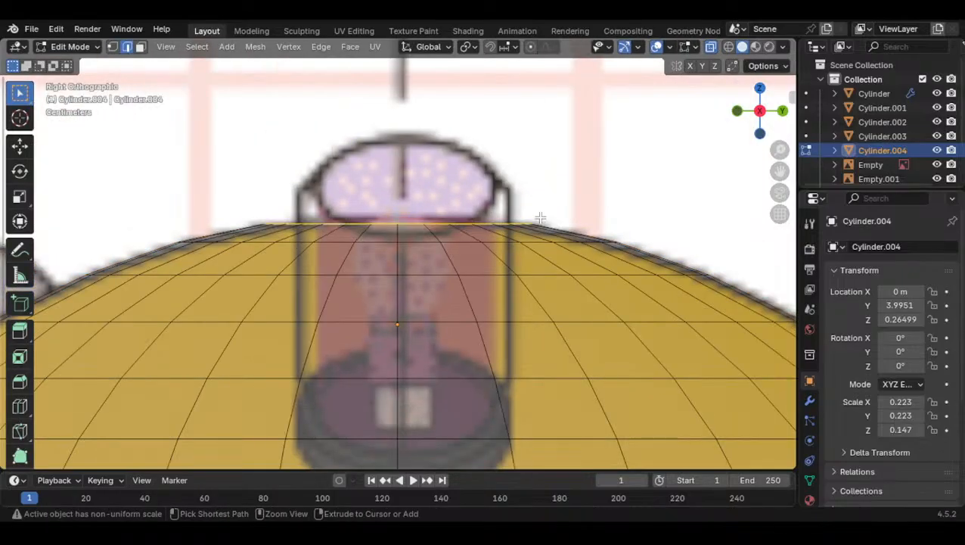
Apply the dome's scale in Object Mode and return to Edit Mode
{"action": "key", "text": "Tab"}
{"action": "key", "text": "ctrl+a"}
{"action": "left_click", "coordinate": [532, 229]}
{"action": "key", "text": "Tab"}
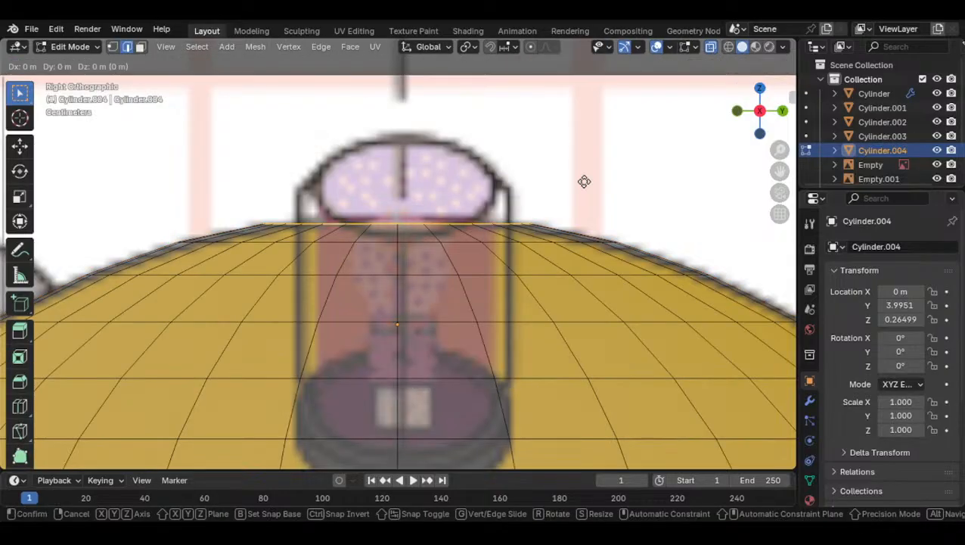
Raise the topmost edge loop slightly along Z to the top of the reference dome
{"action": "key", "text": "g"}
{"action": "key", "text": "z"}
{"action": "left_click", "coordinate": [582, 127]}
Try to round the raised top loop with a 5-segment bevel, and inspect the dome in perspective with X-ray off
{"action": "key", "text": "ctrl+b"}
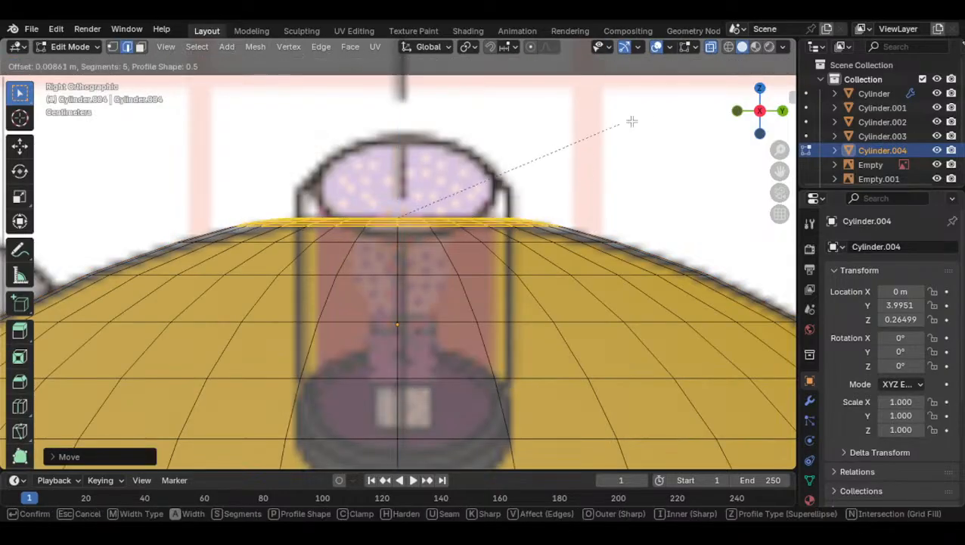
{"action": "left_click", "coordinate": [668, 113]}
{"action": "key", "text": "Tab"}
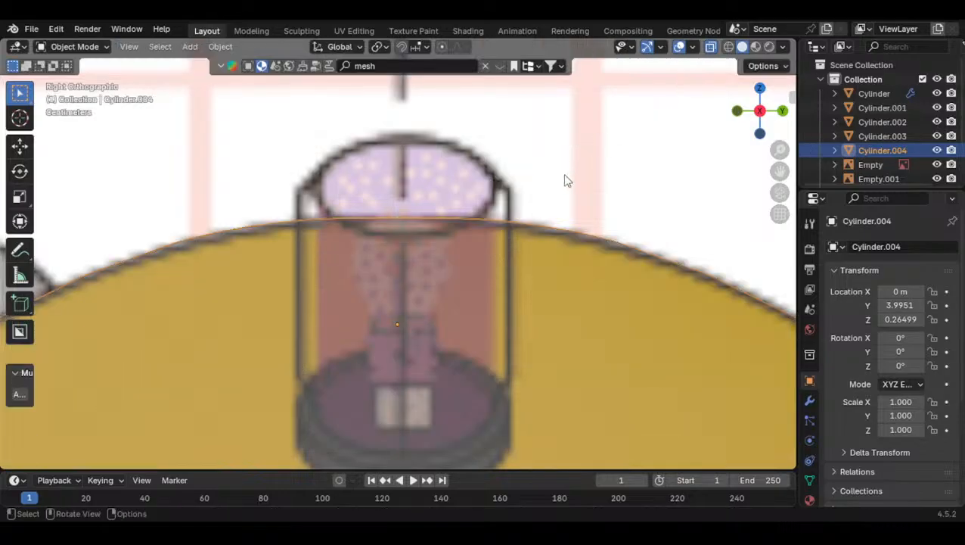
{"action": "scroll", "coordinate": [569, 180], "scroll_direction": "down", "scroll_amount": 3}
{"action": "left_click", "coordinate": [710, 46]}
{"action": "mouse_move", "coordinate": [658, 128]}
{"action": "middle_mouse_down"}
{"action": "mouse_move", "coordinate": [607, 194]}
{"action": "mouse_move", "coordinate": [489, 230]}
{"action": "mouse_move", "coordinate": [465, 188]}
{"action": "mouse_move", "coordinate": [493, 157]}
{"action": "mouse_move", "coordinate": [470, 159]}
{"action": "middle_mouse_up"}
Try another 5-segment bevel on the dome's top in perspective view, then undo the bevels
{"action": "key", "text": "Tab"}
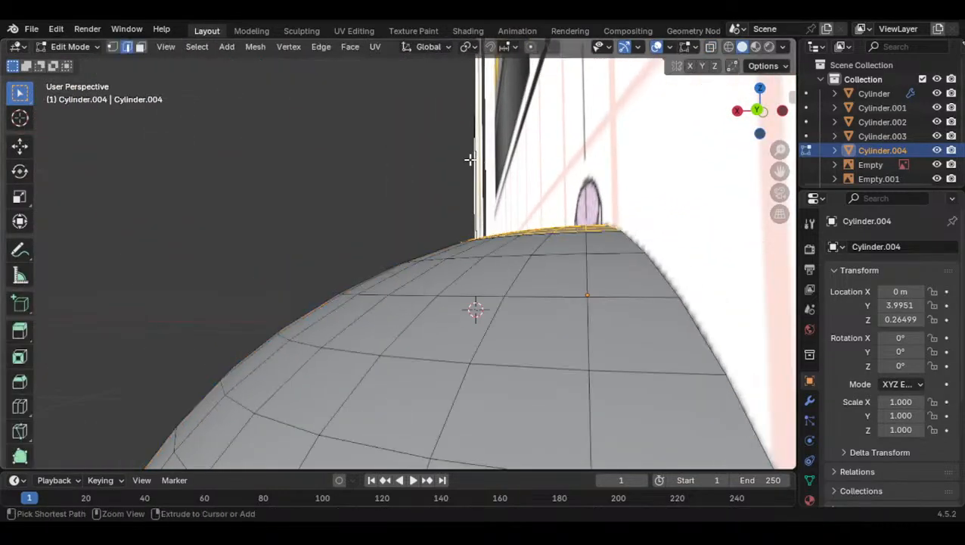
{"action": "key", "text": "ctrl+b"}
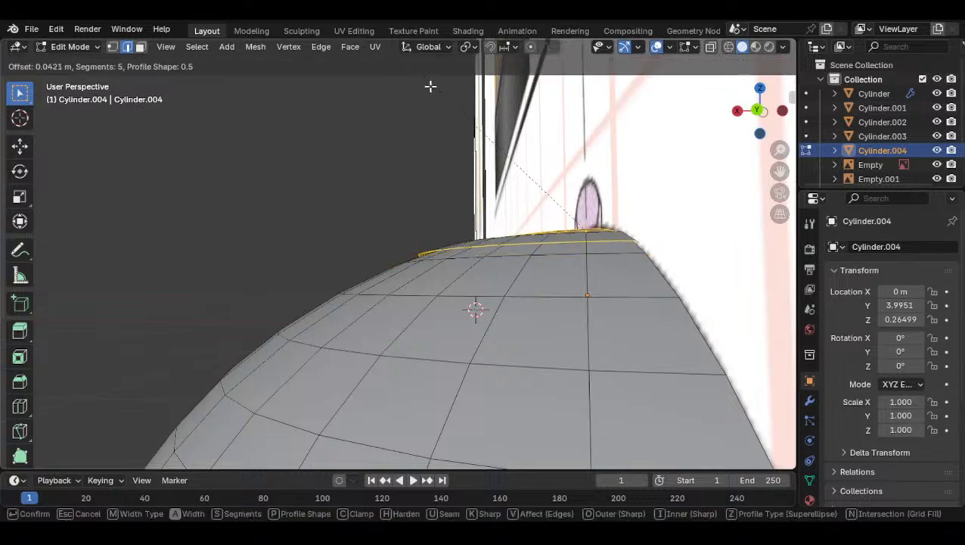
{"action": "left_click", "coordinate": [441, 99]}
{"action": "key", "text": "Tab"}
{"action": "middle_click_drag", "start_coordinate": [437, 157], "coordinate": [458, 260]}
{"action": "key", "text": "ctrl+z"}
{"action": "key", "text": "ctrl+z"}
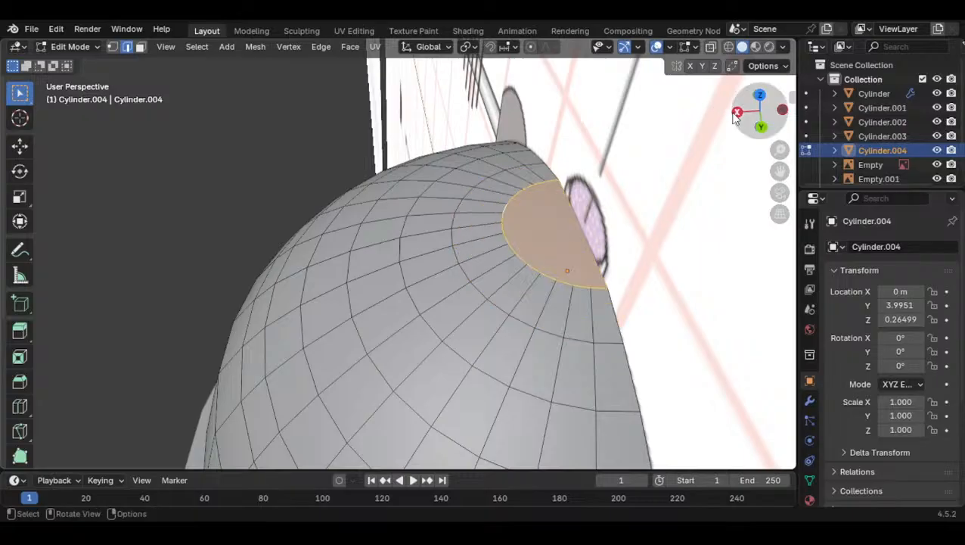
Return to the right orthographic view, try beveling the top edge loop with 5 segments, and undo it
{"action": "left_click", "coordinate": [737, 111]}
{"action": "scroll", "coordinate": [575, 216], "scroll_direction": "up", "scroll_amount": 7}
{"action": "key", "text": "ctrl+b"}
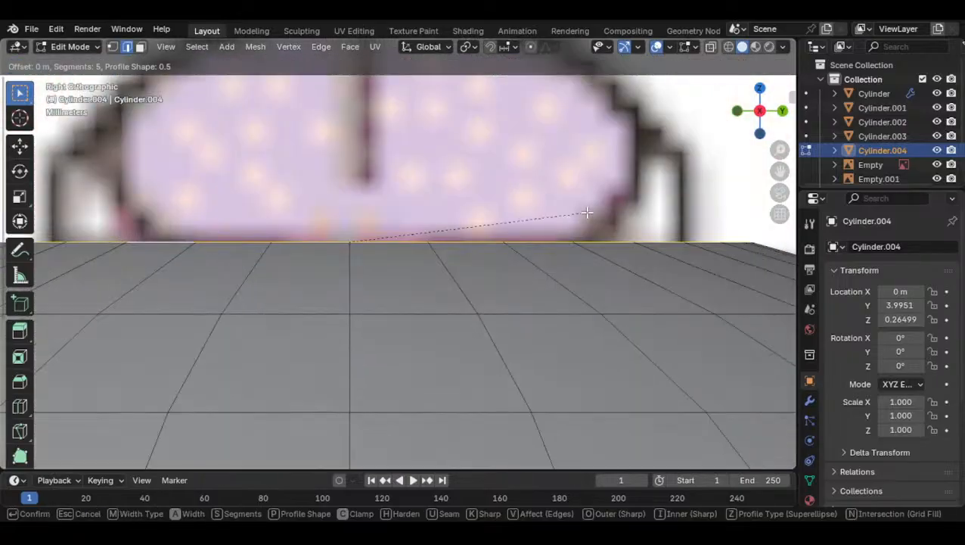
{"action": "left_click", "coordinate": [781, 150]}
{"action": "scroll", "coordinate": [567, 237], "scroll_direction": "down", "scroll_amount": 5}
{"action": "key", "text": "ctrl+z"}
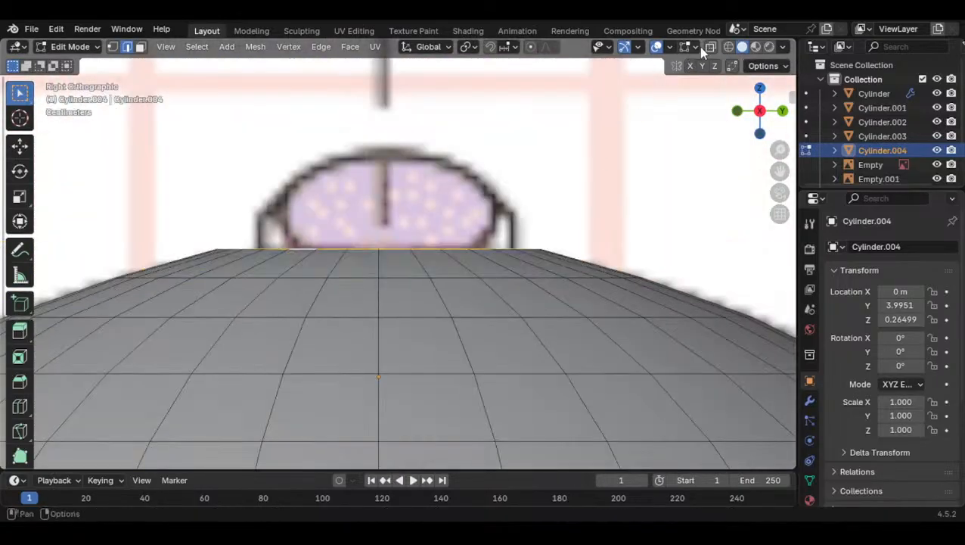
With X-ray on, nudge the dome's top edge loop along Z and bevel it to round the top against the reference
{"action": "left_click", "coordinate": [711, 47]}
{"action": "key", "text": "ctrl+b"}
{"action": "key", "text": "Escape"}
{"action": "key", "text": "g"}
{"action": "key", "text": "z"}
{"action": "left_click", "coordinate": [582, 197]}
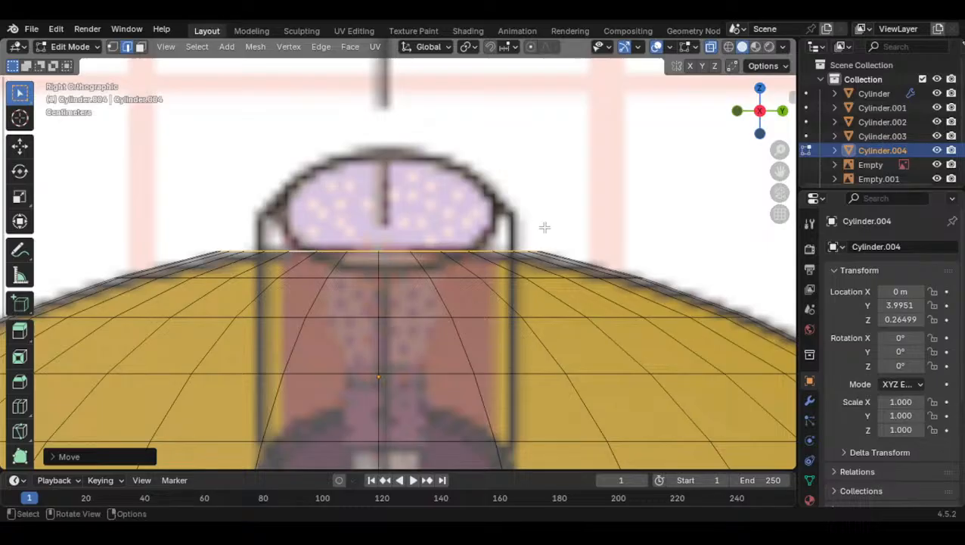
{"action": "key", "text": "ctrl+b"}
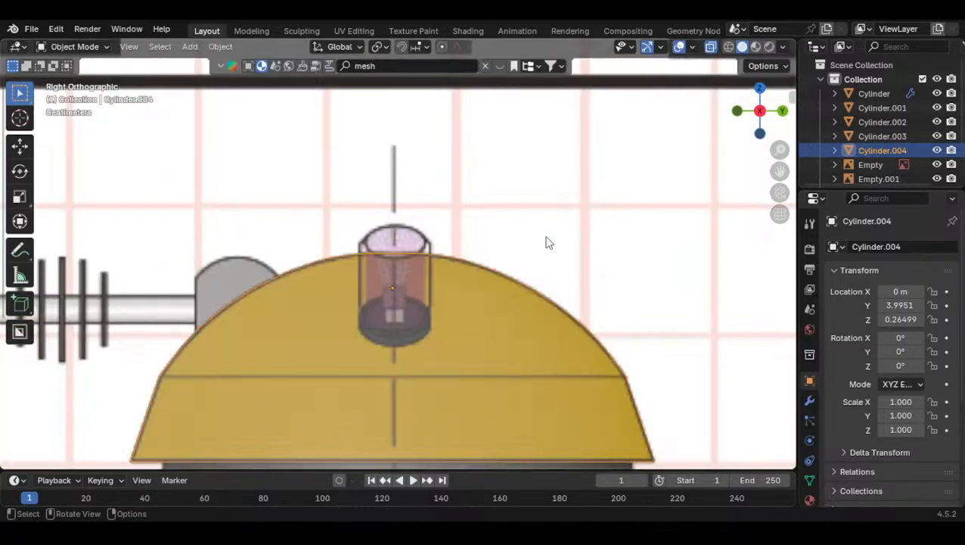
{"action": "scroll", "coordinate": [466, 233], "scroll_direction": "up", "scroll_amount": 5}
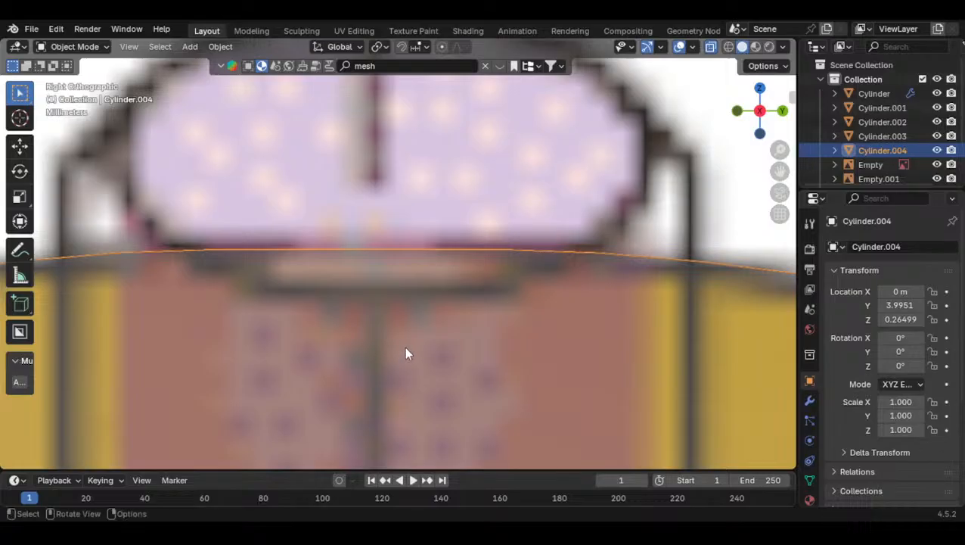
{"action": "scroll", "coordinate": [401, 352], "scroll_direction": "down", "scroll_amount": 10}
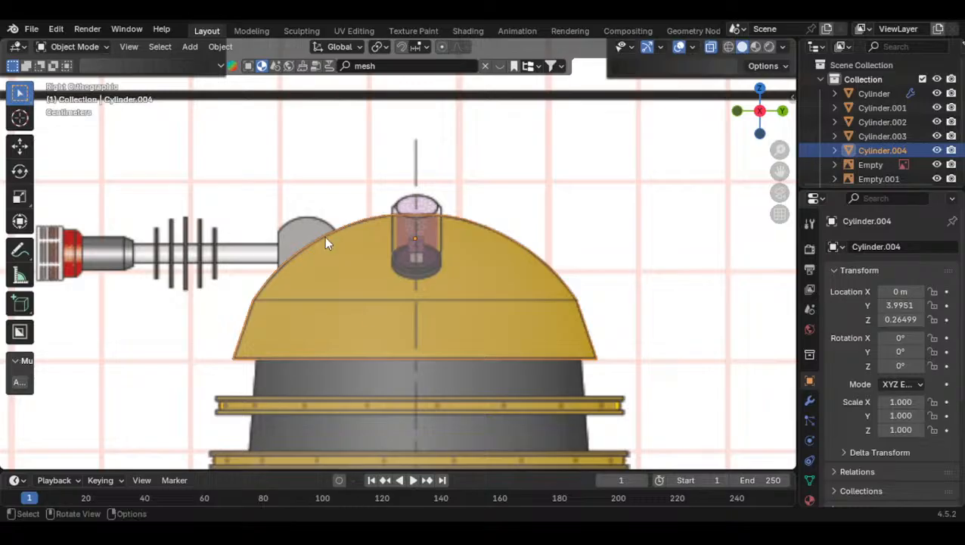
{"action": "key", "text": "Tab"}
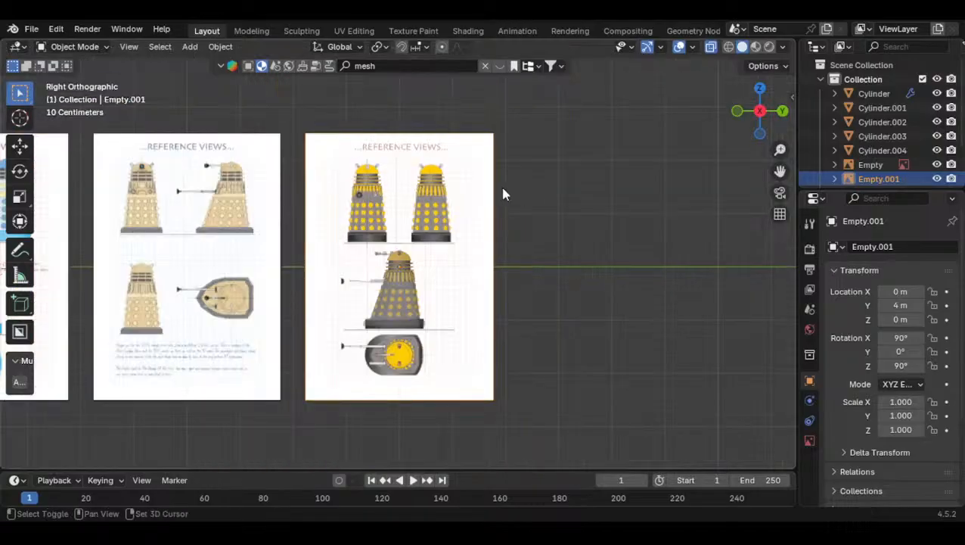
Duplicate the yellow-and-grey Dalek reference image in place and rotate the copy -90° about the global Z axis
{"action": "left_click", "coordinate": [494, 224]}
{"action": "key", "text": "shift+d"}
{"action": "type", "text": "rz90"}
{"action": "key", "text": "Return"}
{"action": "middle_click_drag", "start_coordinate": [599, 210], "coordinate": [586, 237]}
{"action": "key", "text": "ctrl+z"}
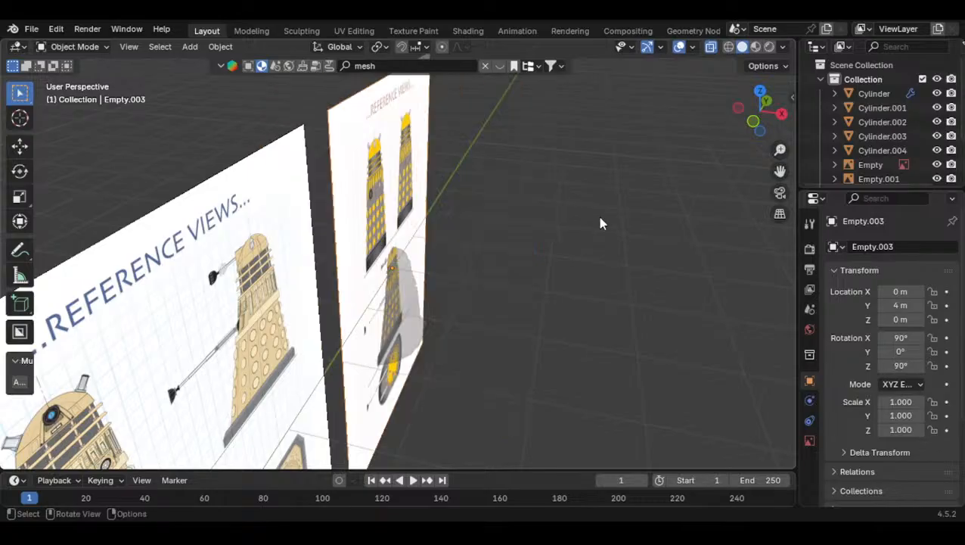
{"action": "type", "text": "r90z"}
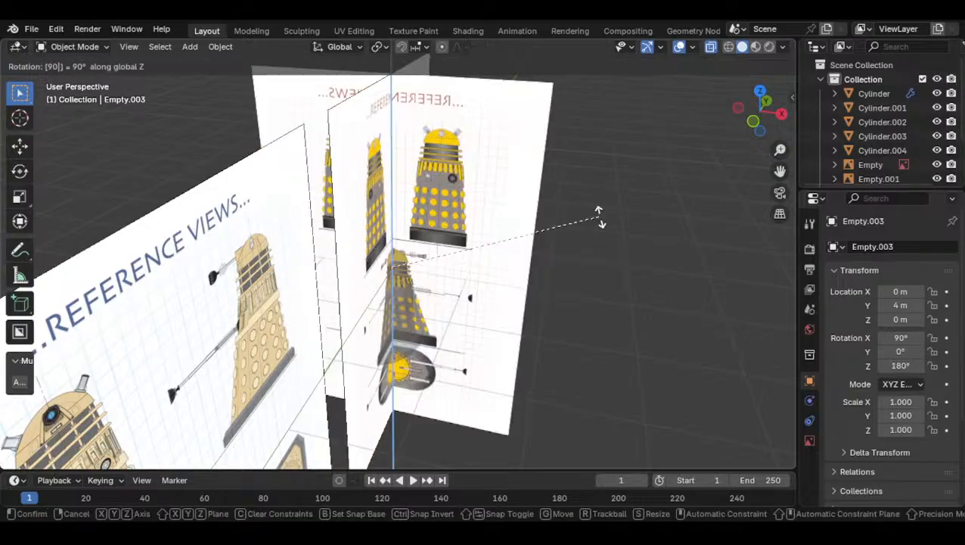
{"action": "key", "text": "minus"}
{"action": "key", "text": "Return"}
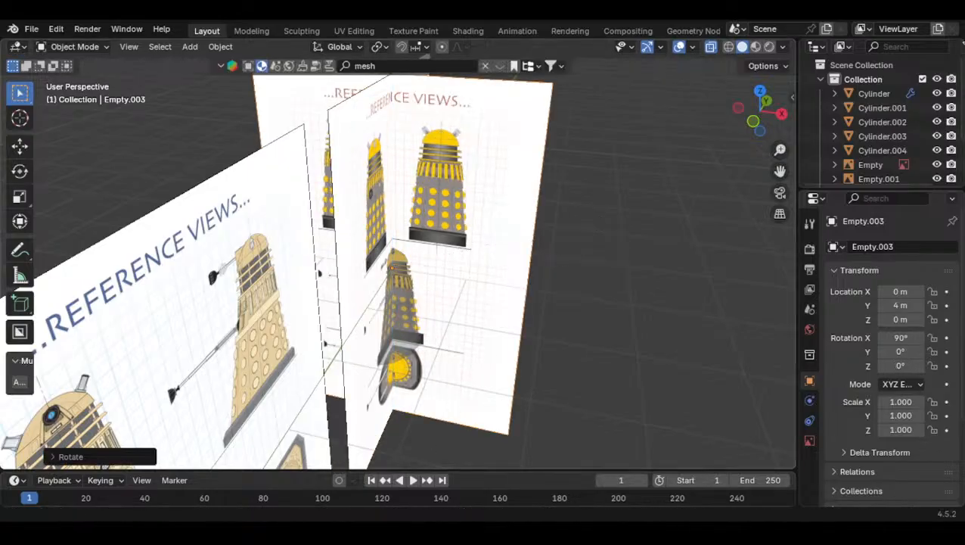
In front orthographic view with X-ray off, move the rotated reference copy to about X 0.45 m, Z -0.69 m
{"action": "scroll", "coordinate": [660, 203], "scroll_direction": "down", "scroll_amount": 1}
{"action": "left_click", "coordinate": [754, 121]}
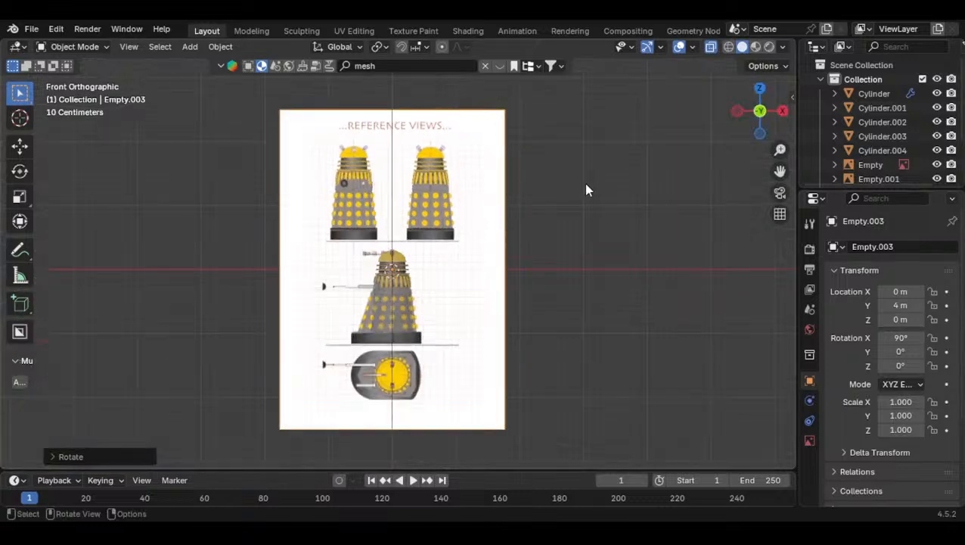
{"action": "scroll", "coordinate": [472, 203], "scroll_direction": "up", "scroll_amount": 5}
{"action": "scroll", "coordinate": [485, 220], "scroll_direction": "down", "scroll_amount": 4}
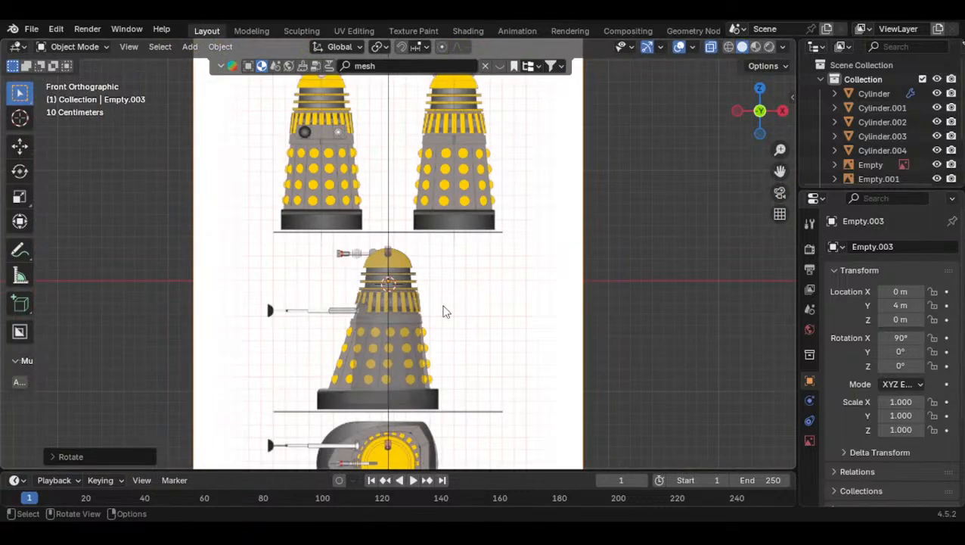
{"action": "left_click", "coordinate": [710, 48]}
{"action": "scroll", "coordinate": [557, 212], "scroll_direction": "up", "scroll_amount": 4}
{"action": "key", "text": "g"}
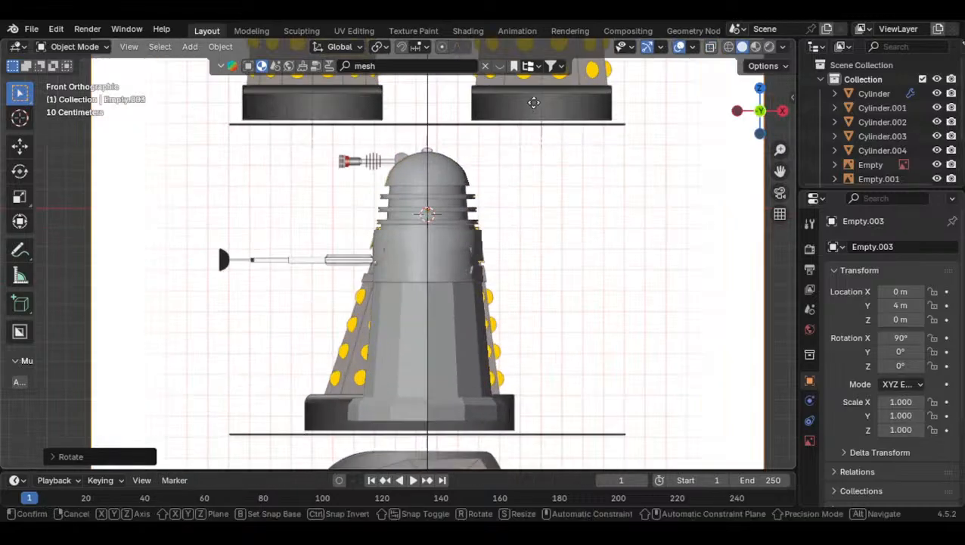
{"action": "left_click", "coordinate": [593, 228]}
{"action": "scroll", "coordinate": [550, 280], "scroll_direction": "up", "scroll_amount": 2}
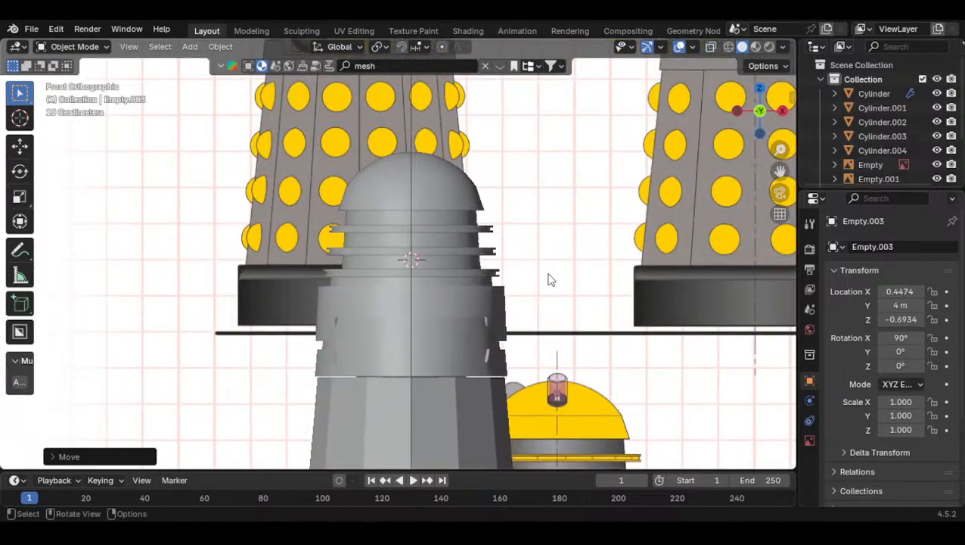
{"action": "left_click", "coordinate": [436, 354]}
{"action": "scroll", "coordinate": [446, 310], "scroll_direction": "up", "scroll_amount": 2}
{"action": "key", "text": "g"}
{"action": "left_click", "coordinate": [475, 286]}
{"action": "key", "text": "ctrl+z"}
Clear the "mesh" text from the viewport's search filter and collapse the filter bar
{"action": "left_click", "coordinate": [460, 66]}
{"action": "left_click", "coordinate": [458, 105]}
{"action": "left_click", "coordinate": [458, 105]}
{"action": "left_click", "coordinate": [486, 67]}
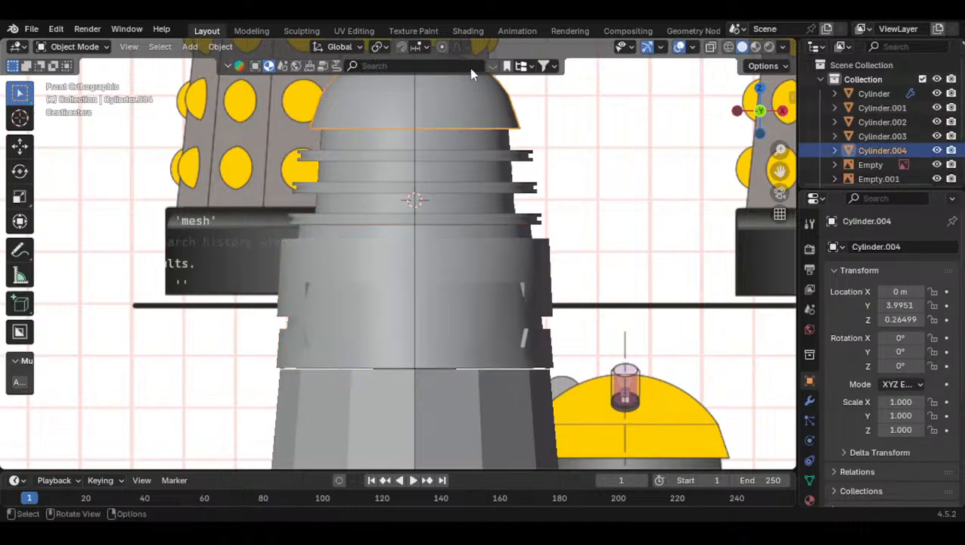
{"action": "left_click", "coordinate": [228, 67]}
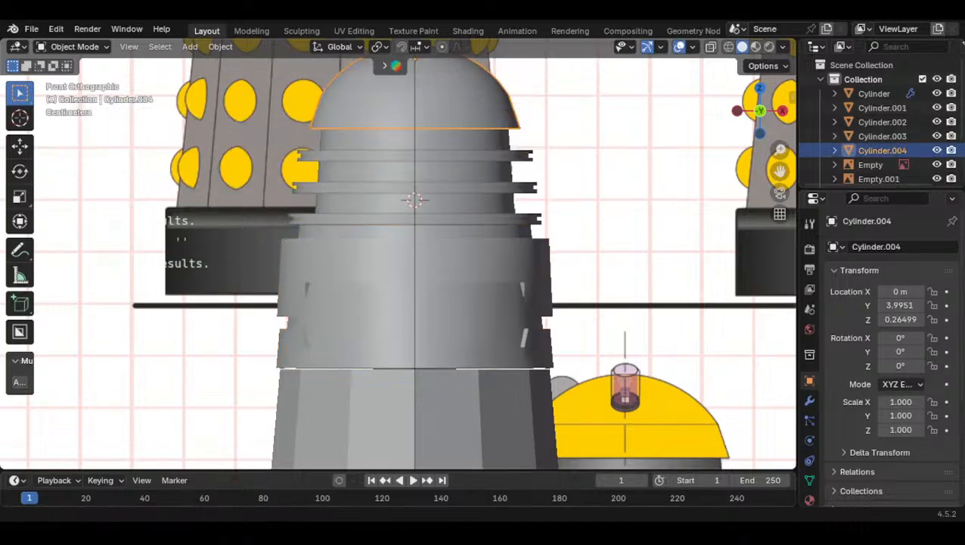
Add the neck, its rings and the midsection to the dome selection and lower them all about 0.0055 m along Z
{"action": "left_click", "coordinate": [341, 142], "text": "shift"}
{"action": "left_click", "coordinate": [339, 154], "text": "shift"}
{"action": "left_click", "coordinate": [337, 189], "text": "shift"}
{"action": "left_click", "coordinate": [323, 215], "text": "shift"}
{"action": "left_click", "coordinate": [347, 274], "text": "shift"}
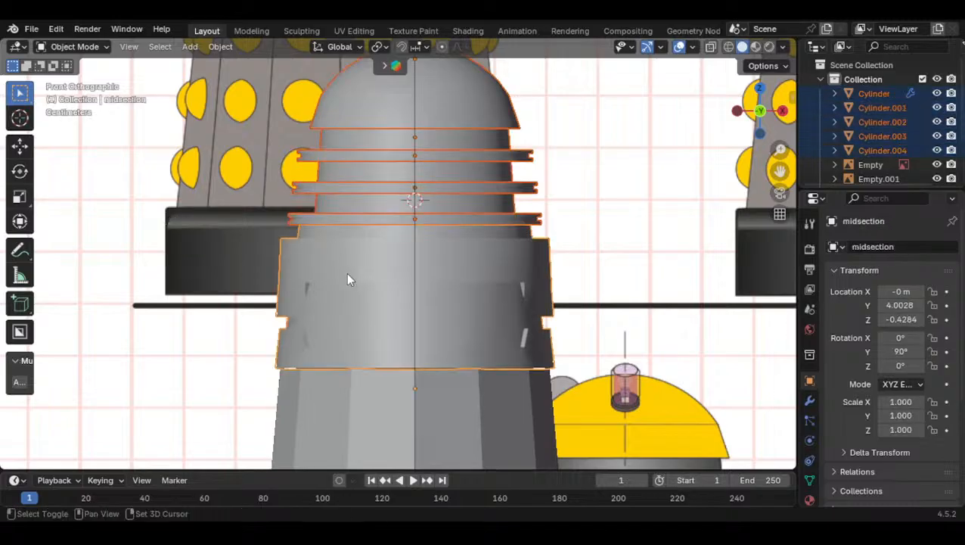
{"action": "key", "text": "g"}
{"action": "key", "text": "z"}
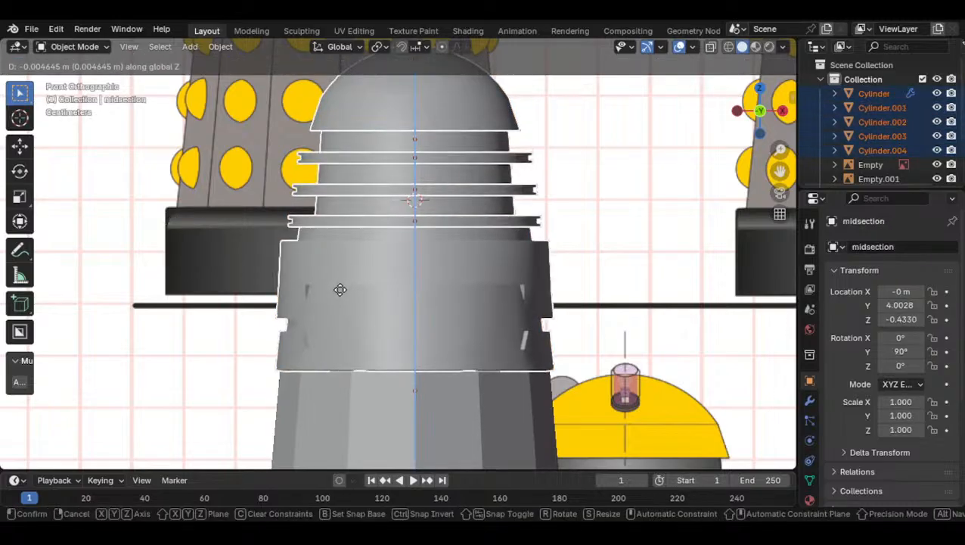
{"action": "left_click", "coordinate": [339, 293]}
{"action": "scroll", "coordinate": [286, 279], "scroll_direction": "down", "scroll_amount": 2}
{"action": "scroll", "coordinate": [285, 274], "scroll_direction": "down", "scroll_amount": 4}
{"action": "left_click", "coordinate": [129, 272]}
{"action": "scroll", "coordinate": [318, 247], "scroll_direction": "up", "scroll_amount": 6}
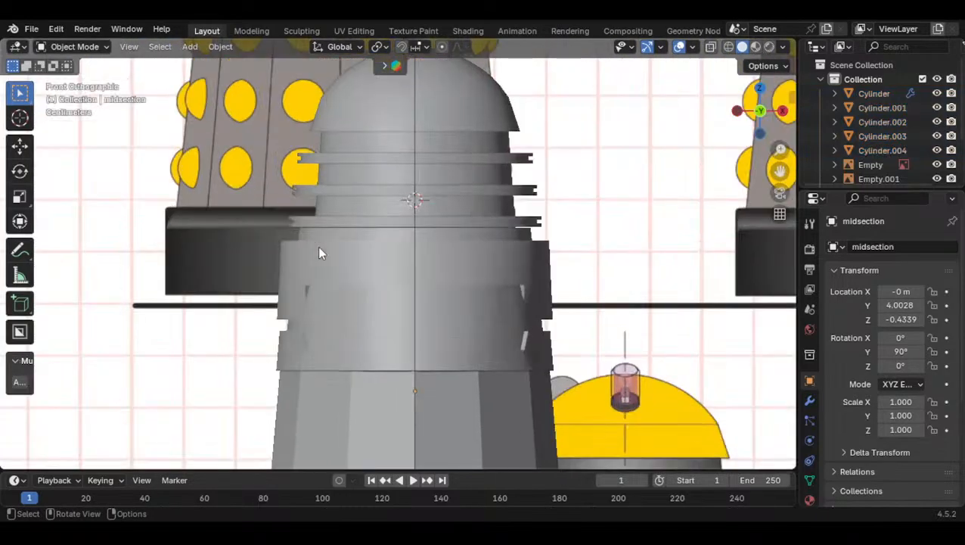
Examine how the midsection meets the skirt and neck from below and from the side, then return to front orthographic view
{"action": "scroll", "coordinate": [328, 251], "scroll_direction": "up", "scroll_amount": 2}
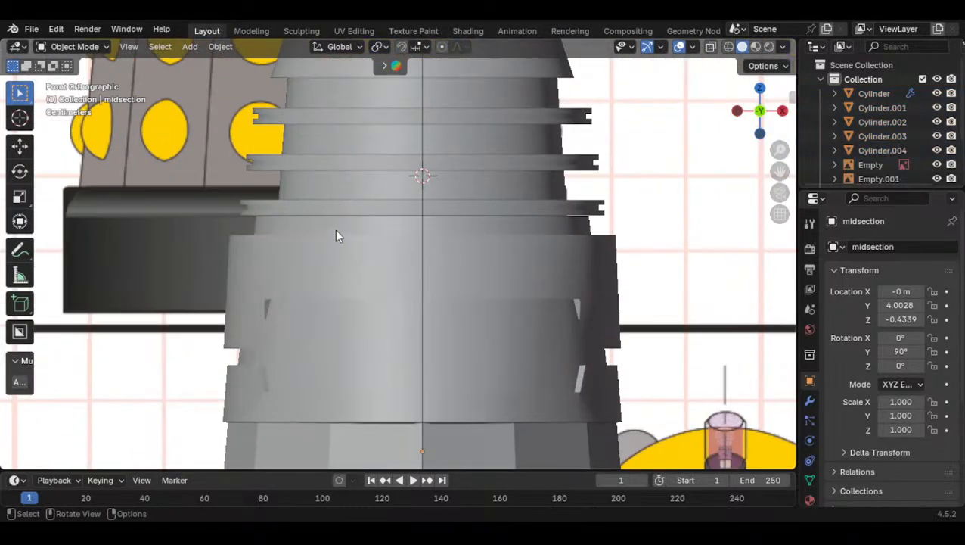
{"action": "scroll", "coordinate": [335, 230], "scroll_direction": "down", "scroll_amount": 5}
{"action": "middle_click_drag", "start_coordinate": [336, 230], "coordinate": [398, 168]}
{"action": "scroll", "coordinate": [398, 168], "scroll_direction": "up", "scroll_amount": 2}
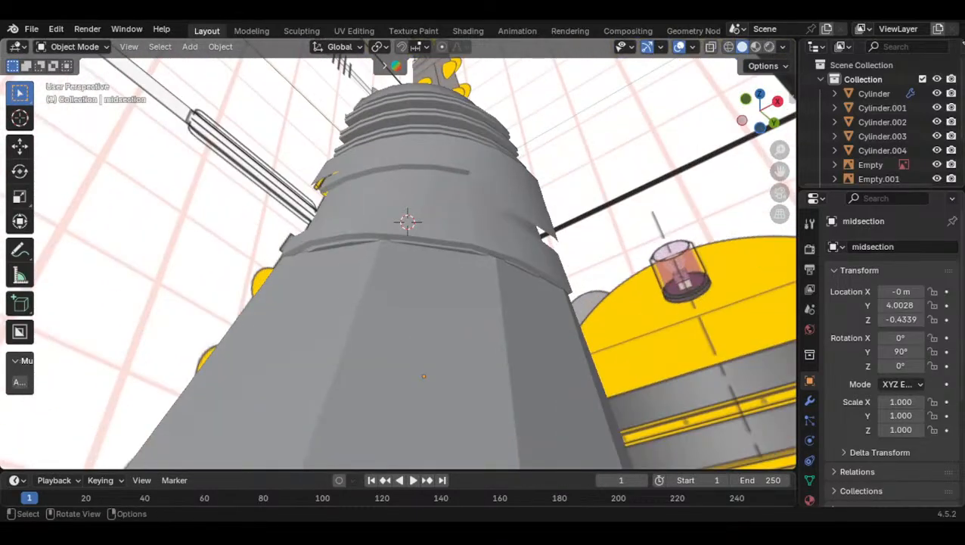
{"action": "scroll", "coordinate": [398, 226], "scroll_direction": "down", "scroll_amount": 3}
{"action": "middle_click_drag", "start_coordinate": [382, 280], "coordinate": [401, 340]}
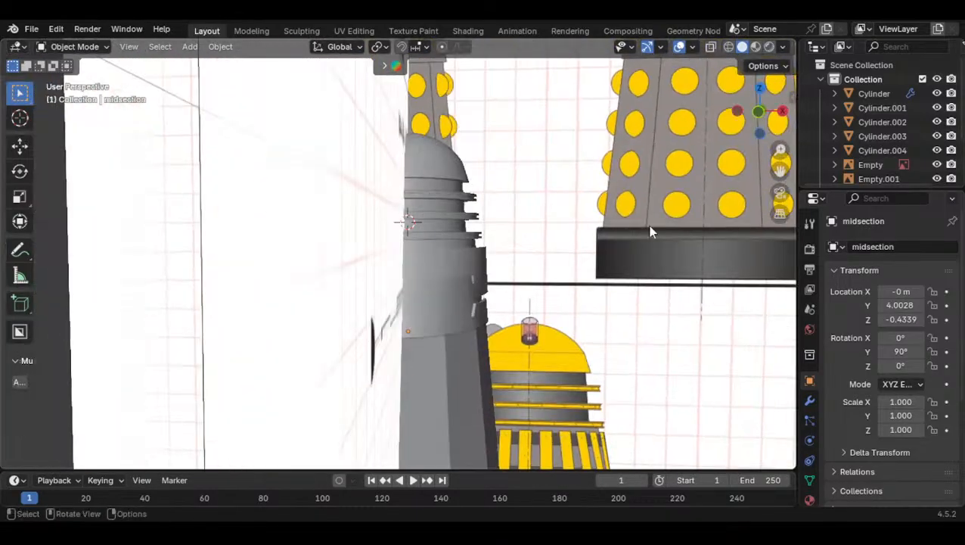
{"action": "left_click", "coordinate": [747, 124]}
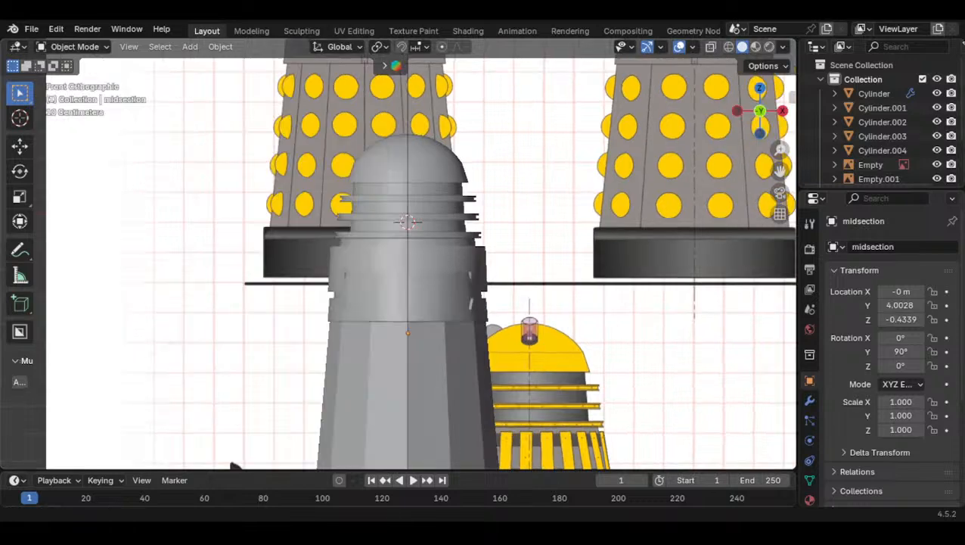
Select the midsection and inspect its mesh in Edit Mode from the front, then return to Object Mode
{"action": "scroll", "coordinate": [416, 312], "scroll_direction": "down", "scroll_amount": 1}
{"action": "scroll", "coordinate": [416, 308], "scroll_direction": "up", "scroll_amount": 5}
{"action": "left_click", "coordinate": [539, 279]}
{"action": "scroll", "coordinate": [513, 268], "scroll_direction": "down", "scroll_amount": 4}
{"action": "scroll", "coordinate": [499, 265], "scroll_direction": "up", "scroll_amount": 4}
{"action": "key", "text": "Tab"}
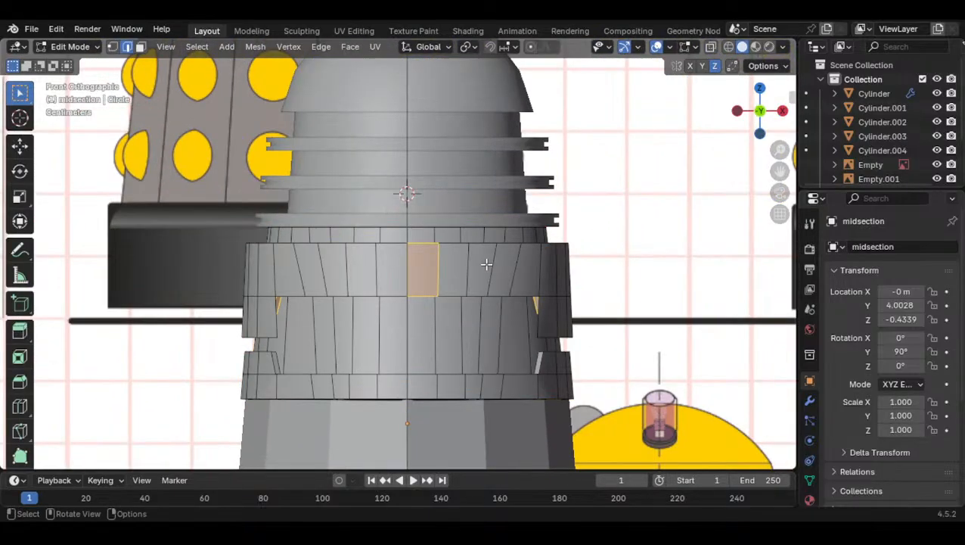
{"action": "key", "text": "Tab"}
{"action": "scroll", "coordinate": [484, 268], "scroll_direction": "down", "scroll_amount": 5}
{"action": "scroll", "coordinate": [477, 291], "scroll_direction": "up", "scroll_amount": 2}
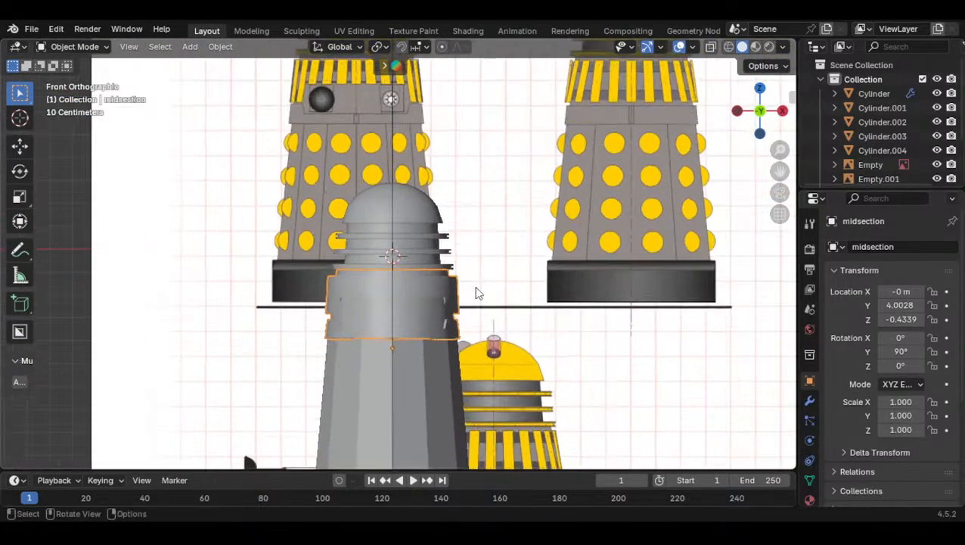
Move the front-facing reference image to about X 0.64 m, Z -1.47 m, bringing its front-view Dalek behind the model
{"action": "scroll", "coordinate": [485, 330], "scroll_direction": "up", "scroll_amount": 3}
{"action": "left_click", "coordinate": [582, 249]}
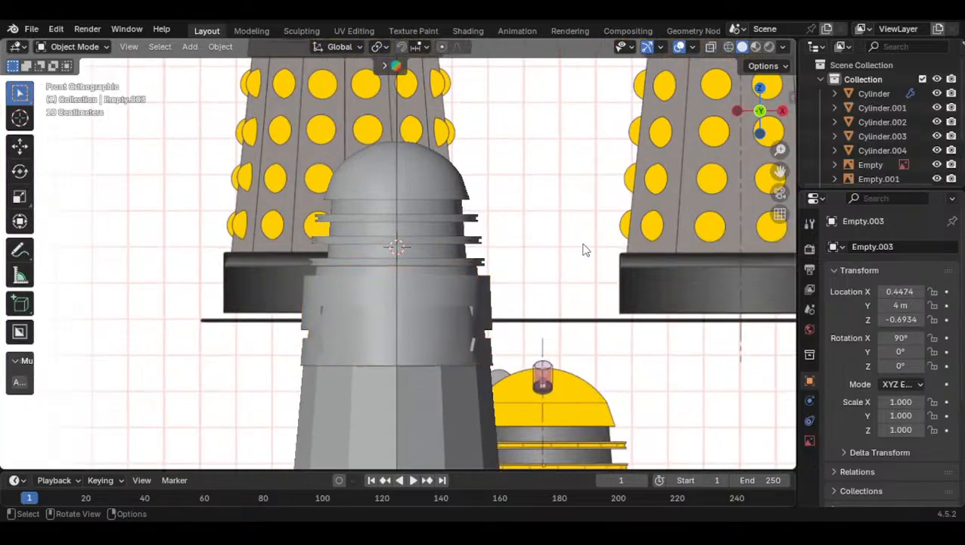
{"action": "key", "text": "g"}
{"action": "left_click", "coordinate": [554, 203]}
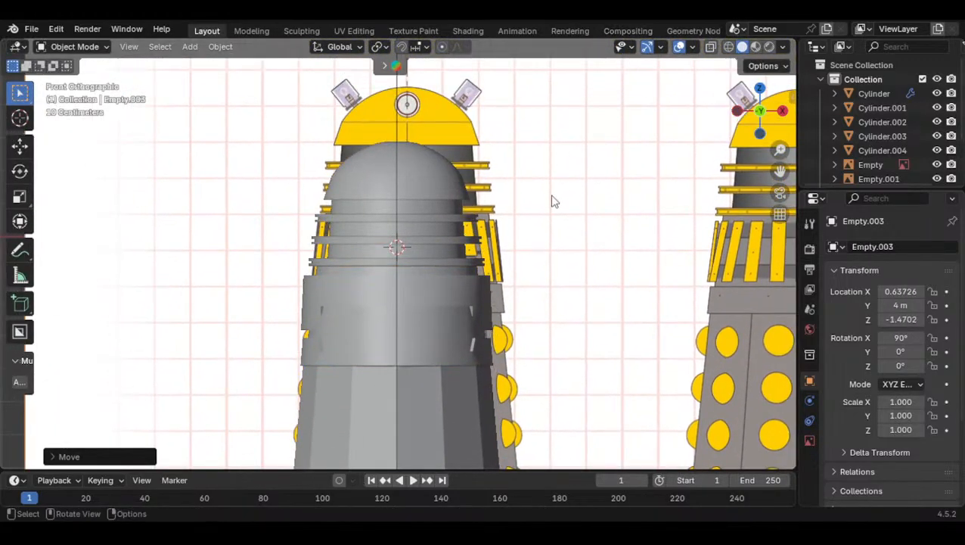
Move the front reference image to about X 0.605 m and Z -1.632 m, aligning its Dalek drawing with the model in X-ray view
{"action": "key", "text": "g"}
{"action": "left_click", "coordinate": [553, 232]}
{"action": "scroll", "coordinate": [558, 147], "scroll_direction": "up", "scroll_amount": 4}
{"action": "scroll", "coordinate": [649, 144], "scroll_direction": "down", "scroll_amount": 5}
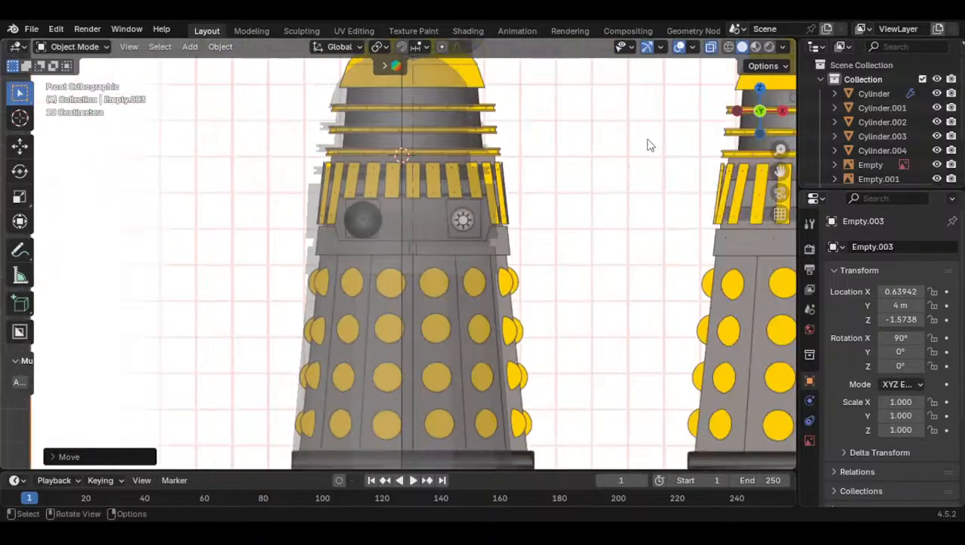
{"action": "scroll", "coordinate": [322, 246], "scroll_direction": "up", "scroll_amount": 3}
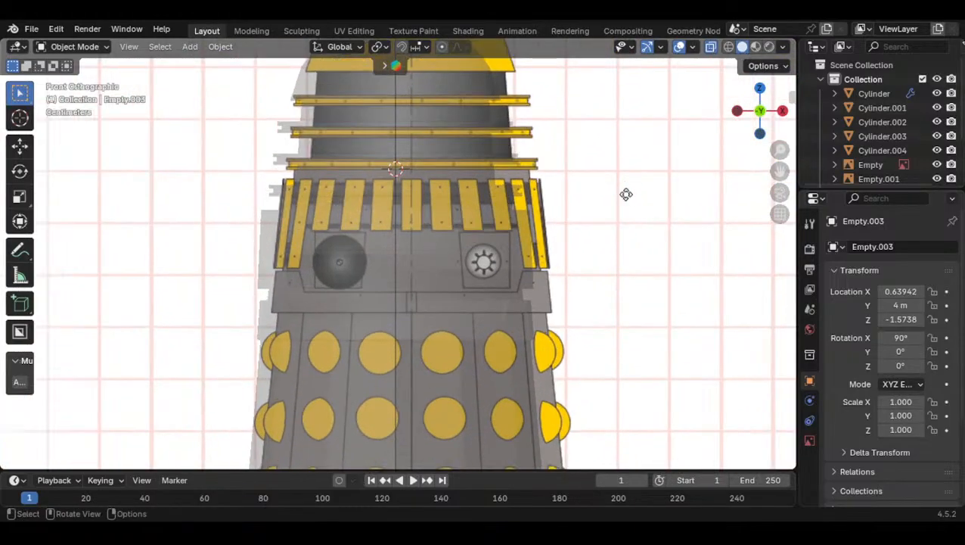
{"action": "key", "text": "g"}
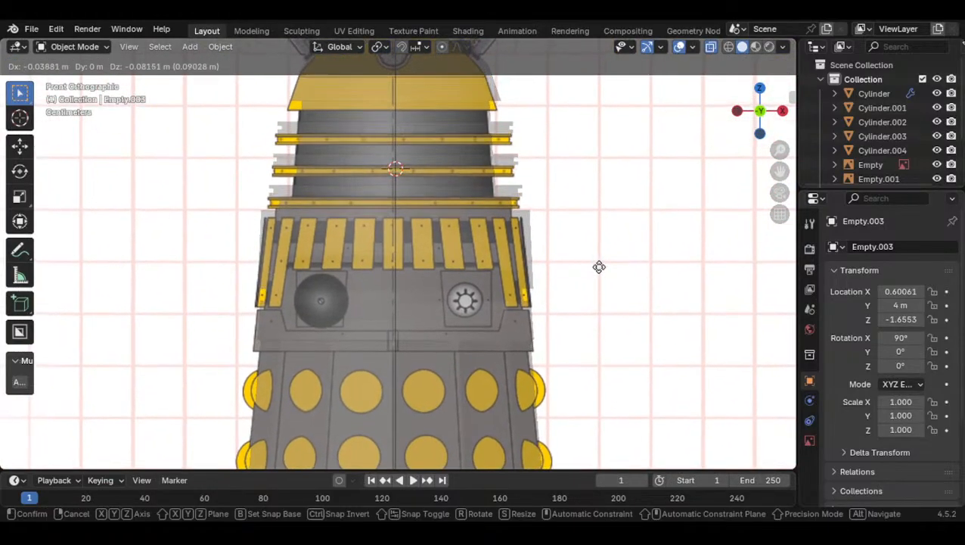
{"action": "left_click", "coordinate": [614, 155]}
Scale the top edge loop of the midsection's outer band slightly inward to match the front reference
{"action": "left_click", "coordinate": [298, 237]}
{"action": "scroll", "coordinate": [272, 209], "scroll_direction": "up", "scroll_amount": 3}
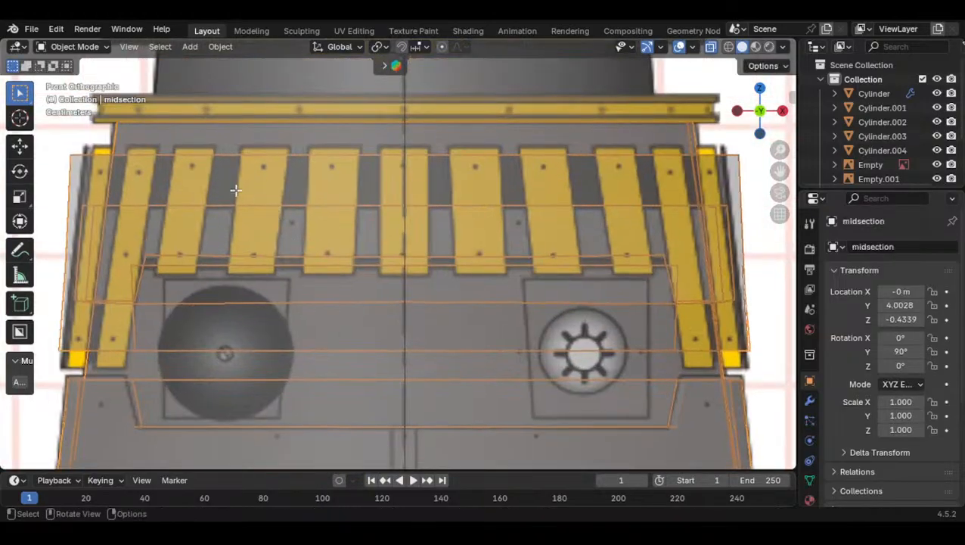
{"action": "key", "text": "Tab"}
{"action": "left_click", "coordinate": [98, 155], "text": "alt"}
{"action": "scroll", "coordinate": [693, 198], "scroll_direction": "down", "scroll_amount": 3}
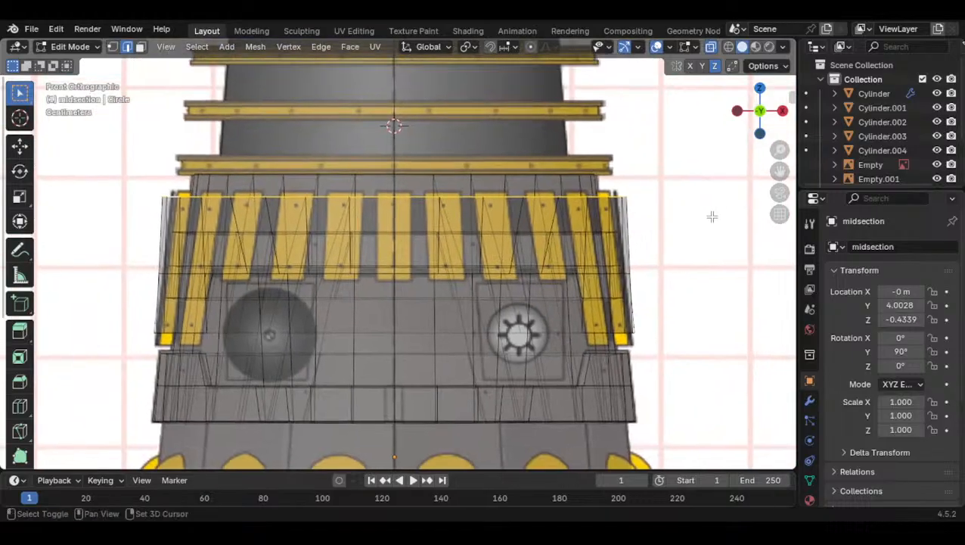
{"action": "key", "text": "s"}
{"action": "left_click", "coordinate": [627, 206]}
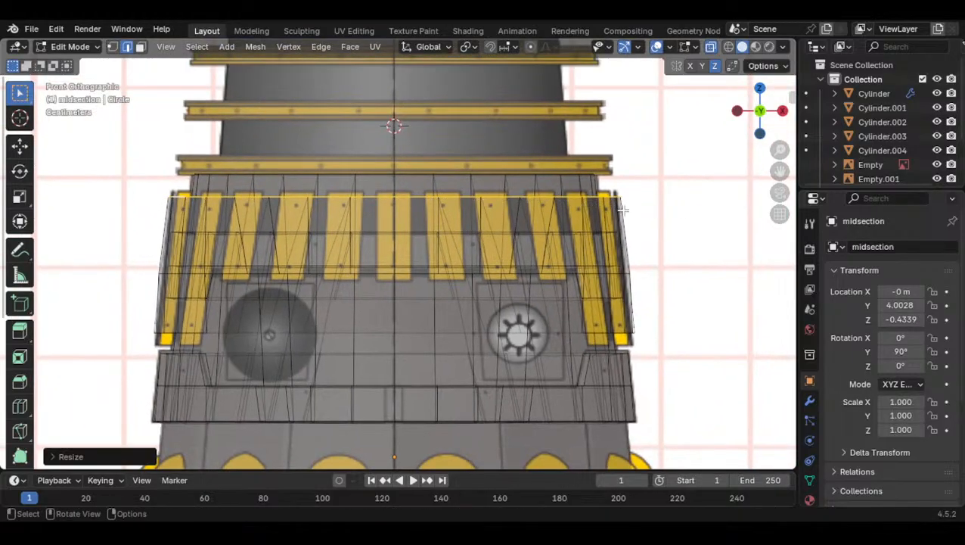
{"action": "key", "text": "Tab"}
Hide the side reference image Empty.001 that cuts through the model
{"action": "middle_click_drag", "start_coordinate": [583, 219], "coordinate": [608, 216]}
{"action": "scroll", "coordinate": [598, 216], "scroll_direction": "up", "scroll_amount": 3}
{"action": "middle_click_drag", "start_coordinate": [509, 224], "coordinate": [430, 179]}
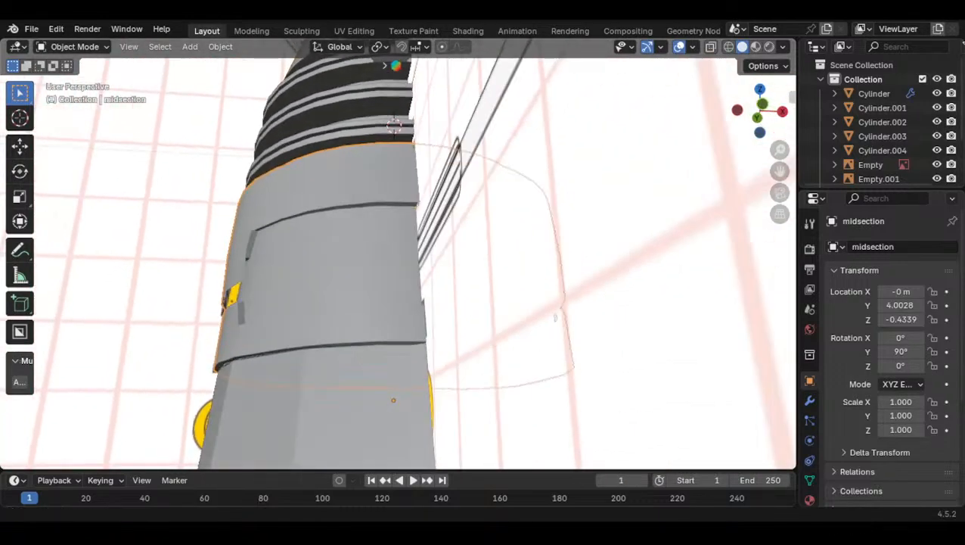
{"action": "left_click", "coordinate": [565, 275]}
{"action": "scroll", "coordinate": [587, 239], "scroll_direction": "down", "scroll_amount": 3}
{"action": "key", "text": "h"}
{"action": "middle_click_drag", "start_coordinate": [571, 220], "coordinate": [446, 234]}
Move the front reference image back along the Y axis to about 7.03 m, clear of the model
{"action": "left_click", "coordinate": [223, 201]}
{"action": "scroll", "coordinate": [232, 202], "scroll_direction": "down", "scroll_amount": 7}
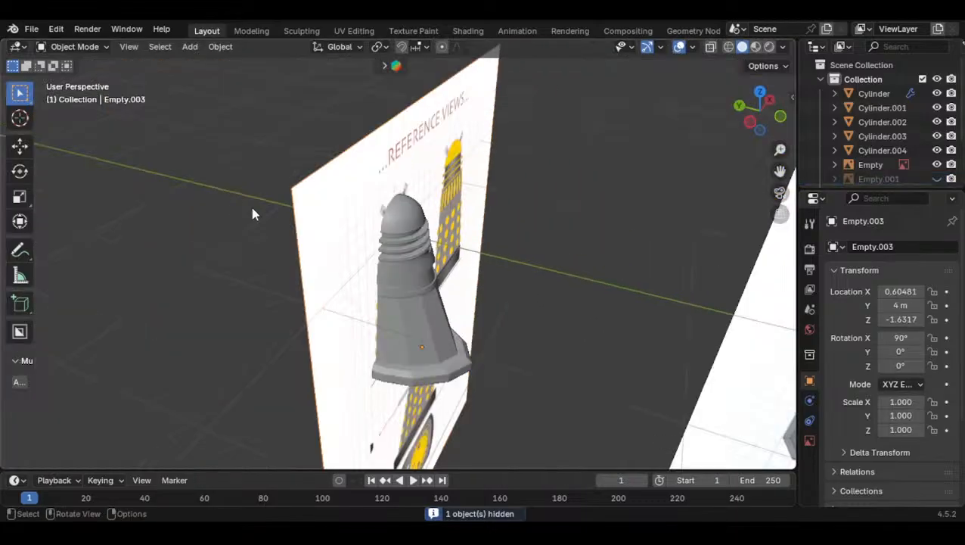
{"action": "key", "text": "g"}
{"action": "key", "text": "y"}
{"action": "left_click", "coordinate": [280, 189]}
Move the two reference images Empty and Empty.002 along the X axis, placing Empty.002 at about -4.75 m
{"action": "left_click", "coordinate": [577, 257]}
{"action": "middle_click_drag", "start_coordinate": [576, 257], "coordinate": [724, 293]}
{"action": "left_click", "coordinate": [537, 138]}
{"action": "key", "text": "g"}
{"action": "key", "text": "y"}
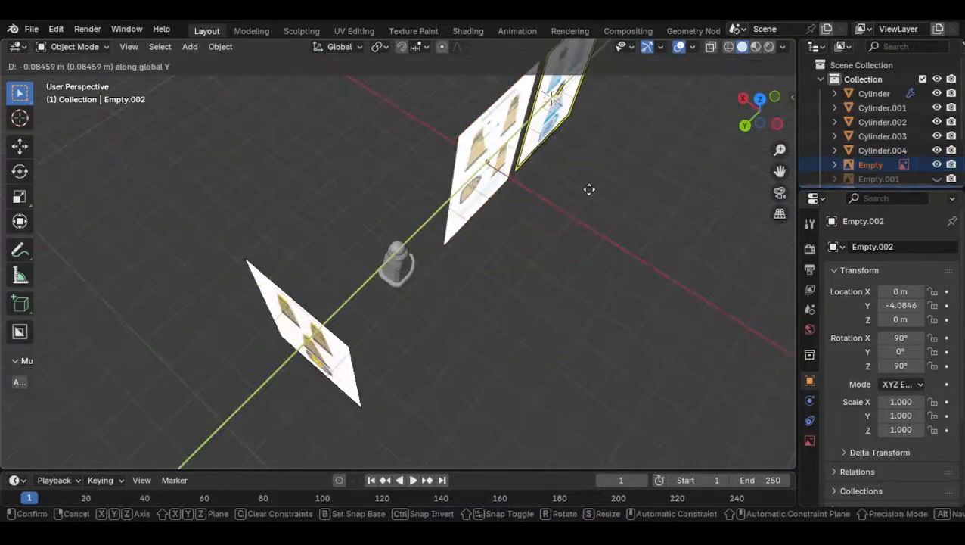
{"action": "key", "text": "x"}
{"action": "left_click", "coordinate": [675, 229]}
{"action": "left_click", "coordinate": [552, 219]}
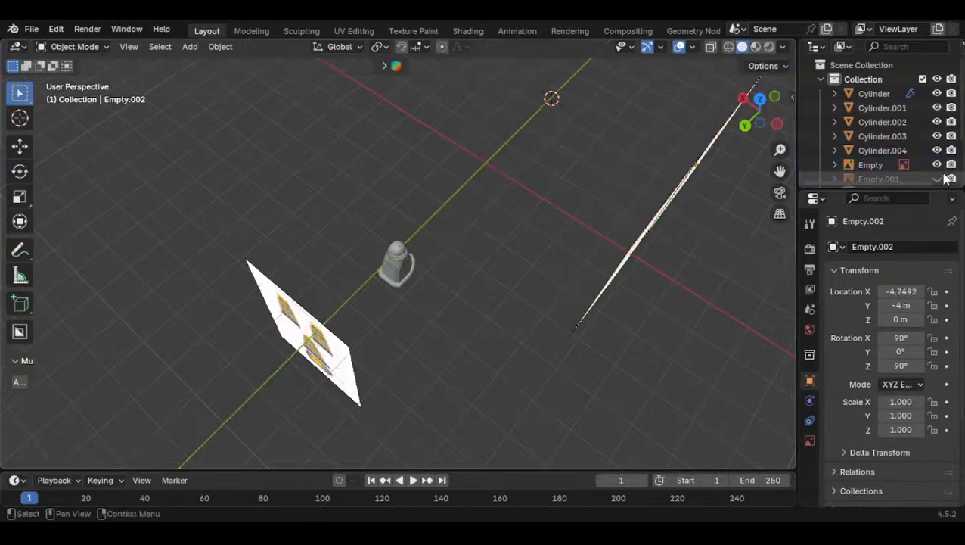
Unhide the side reference image Empty.001 and move it along the X axis to about -4.56 m
{"action": "left_click", "coordinate": [937, 179]}
{"action": "left_click", "coordinate": [423, 224]}
{"action": "key", "text": "g"}
{"action": "key", "text": "x"}
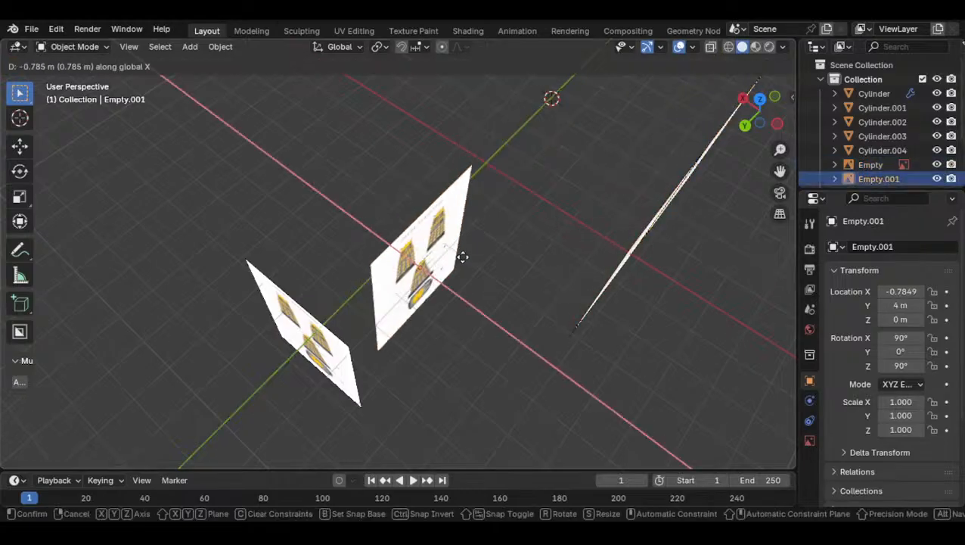
{"action": "left_click", "coordinate": [579, 352]}
Inspect the midsection in Material Preview from the front and at an angle, checking its outline and hexagonal mesh band against the reference
{"action": "middle_click_drag", "start_coordinate": [435, 257], "coordinate": [321, 227]}
{"action": "scroll", "coordinate": [554, 273], "scroll_direction": "up", "scroll_amount": 5}
{"action": "left_click", "coordinate": [553, 273]}
{"action": "mouse_move", "coordinate": [554, 273]}
{"action": "middle_mouse_down"}
{"action": "mouse_move", "coordinate": [470, 259]}
{"action": "mouse_move", "coordinate": [423, 265]}
{"action": "mouse_move", "coordinate": [501, 265]}
{"action": "middle_mouse_up"}
{"action": "scroll", "coordinate": [423, 265], "scroll_direction": "up", "scroll_amount": 3}
{"action": "scroll", "coordinate": [500, 266], "scroll_direction": "up", "scroll_amount": 3}
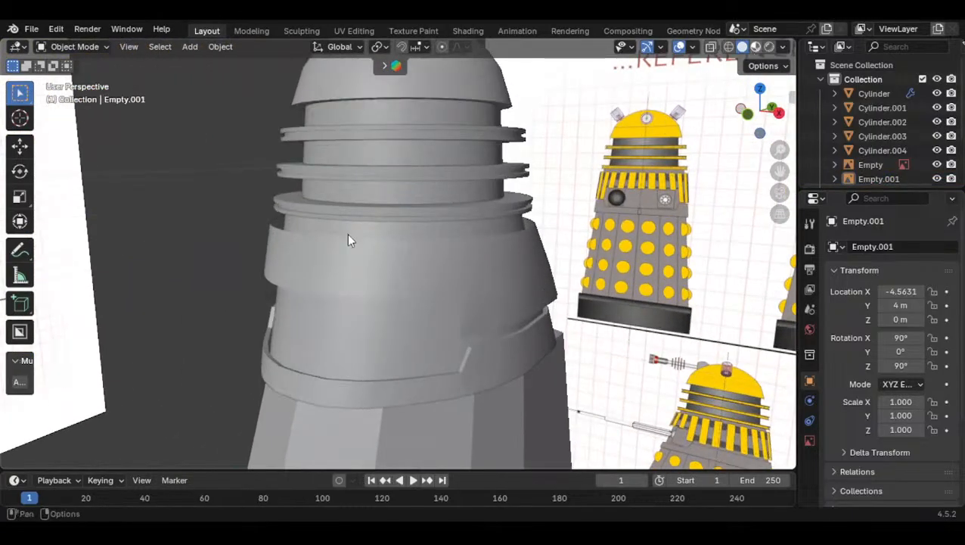
{"action": "mouse_move", "coordinate": [230, 259]}
{"action": "middle_mouse_down"}
{"action": "mouse_move", "coordinate": [409, 258]}
{"action": "mouse_move", "coordinate": [340, 261]}
{"action": "middle_mouse_up"}
{"action": "scroll", "coordinate": [366, 258], "scroll_direction": "up", "scroll_amount": 3}
{"action": "scroll", "coordinate": [409, 258], "scroll_direction": "down", "scroll_amount": 2}
{"action": "left_click", "coordinate": [340, 261]}
{"action": "left_click", "coordinate": [761, 112]}
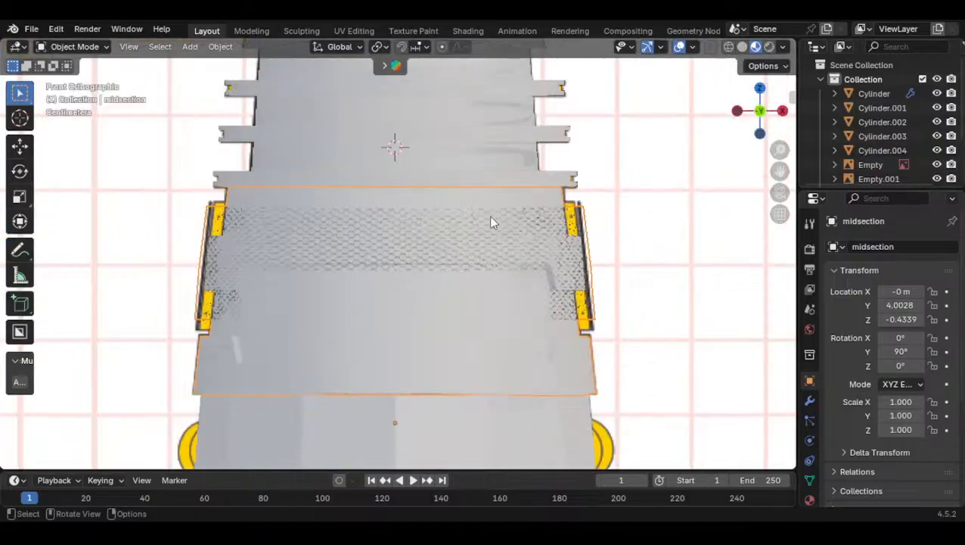
{"action": "scroll", "coordinate": [359, 243], "scroll_direction": "up", "scroll_amount": 2}
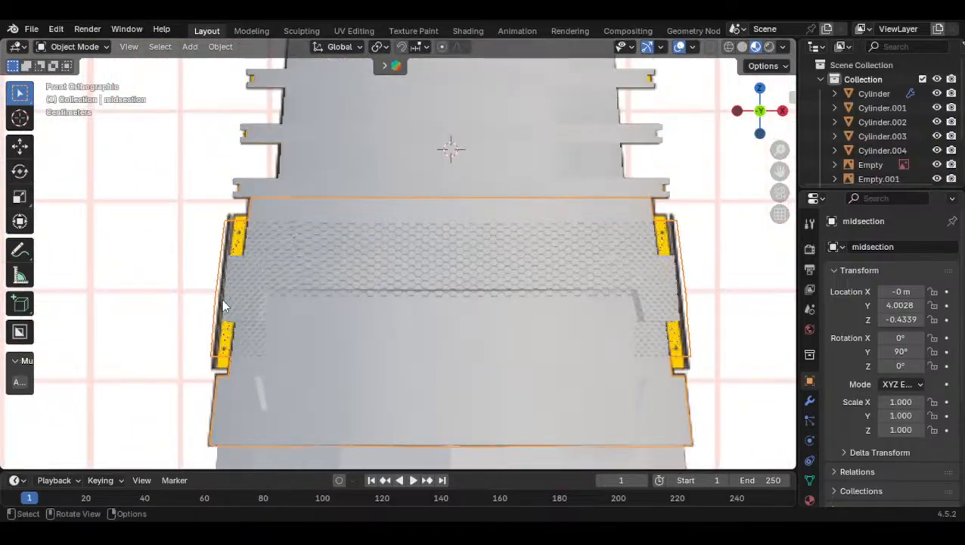
{"action": "middle_click_drag", "start_coordinate": [244, 314], "coordinate": [211, 284], "text": "shift"}
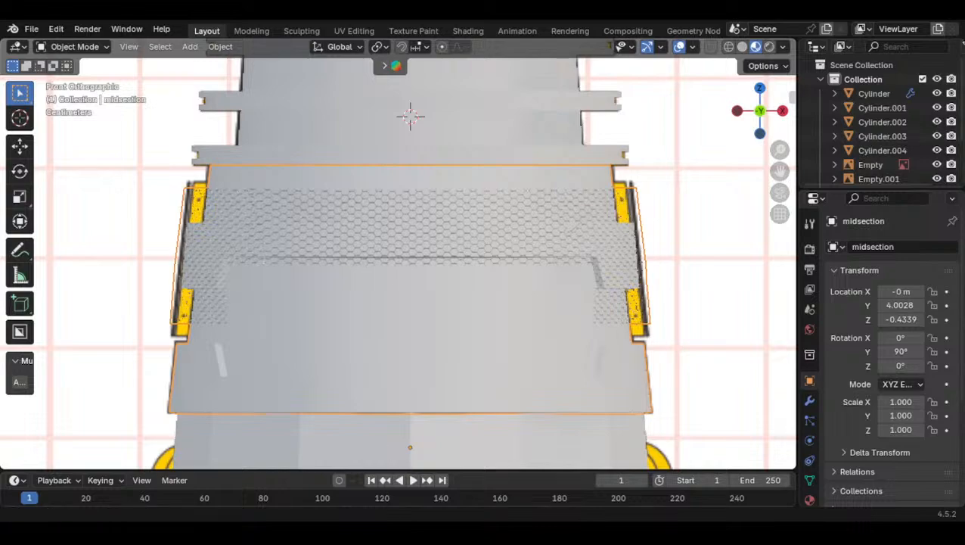
{"action": "middle_click_drag", "start_coordinate": [472, 295], "coordinate": [319, 286]}
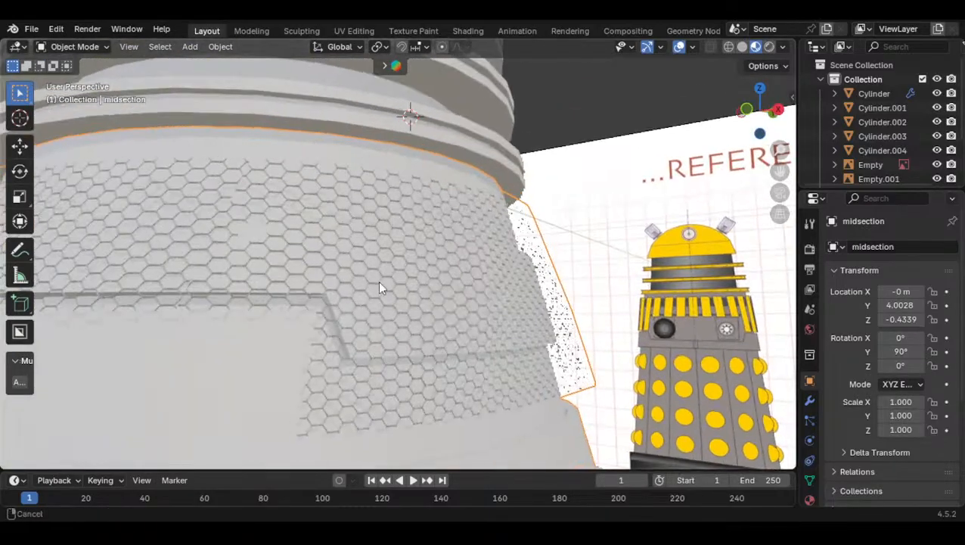
{"action": "scroll", "coordinate": [366, 287], "scroll_direction": "up", "scroll_amount": 5}
{"action": "scroll", "coordinate": [354, 289], "scroll_direction": "down", "scroll_amount": 8}
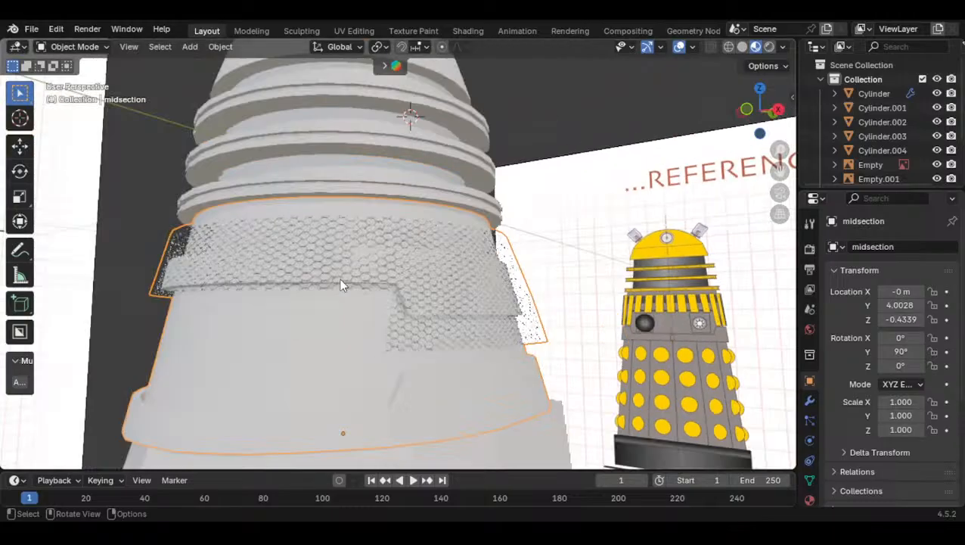
{"action": "mouse_move", "coordinate": [340, 283]}
{"action": "middle_mouse_down"}
{"action": "mouse_move", "coordinate": [439, 294]}
{"action": "mouse_move", "coordinate": [356, 291]}
{"action": "middle_mouse_up"}
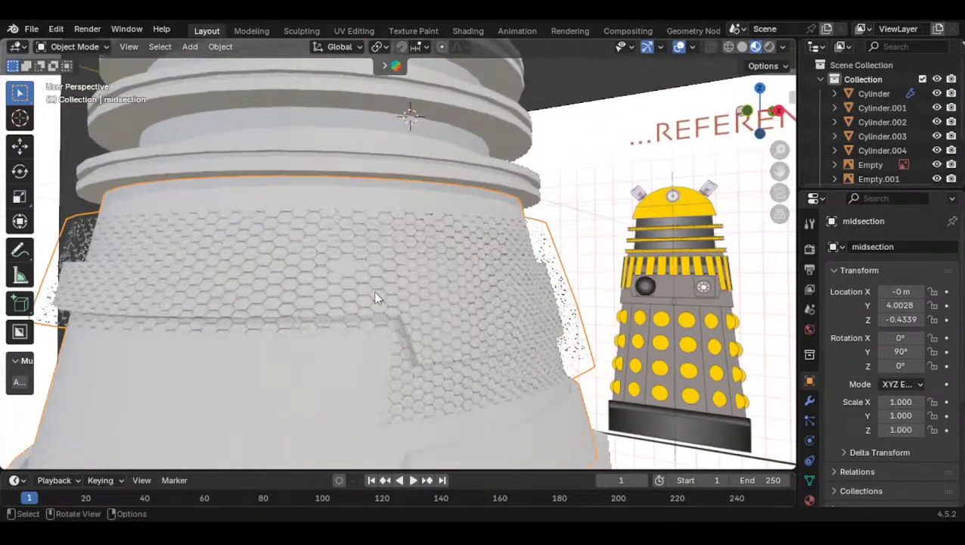
Try scaling the whole midsection to 1.001 and undo the resize
{"action": "key", "text": "s"}
{"action": "left_click", "coordinate": [520, 266]}
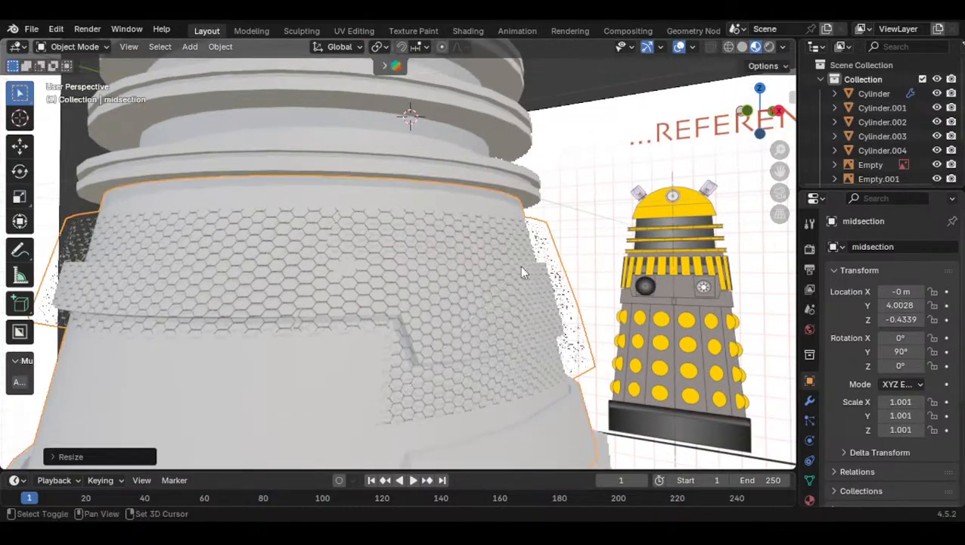
{"action": "middle_click_drag", "start_coordinate": [520, 265], "coordinate": [412, 453]}
{"action": "key", "text": "ctrl+z"}
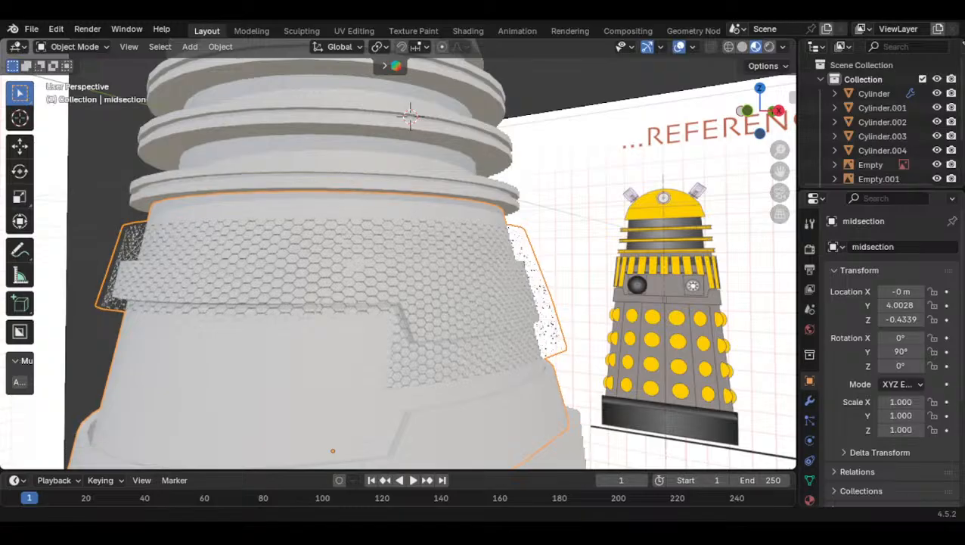
Return to the front orthographic view of the Dalek and set the viewport shading to Solid
{"action": "scroll", "coordinate": [515, 280], "scroll_direction": "down", "scroll_amount": 5}
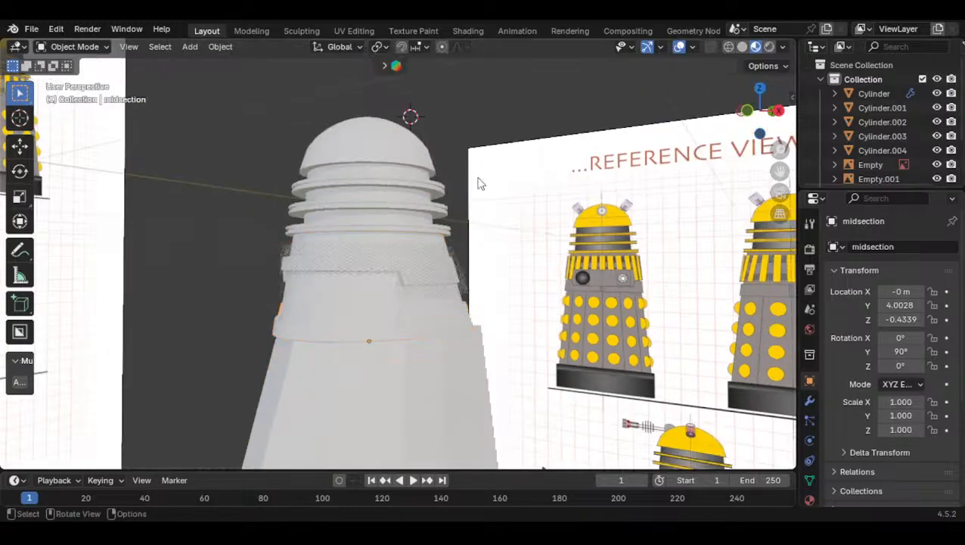
{"action": "middle_click_drag", "start_coordinate": [582, 95], "coordinate": [414, 286]}
{"action": "left_click", "coordinate": [746, 115]}
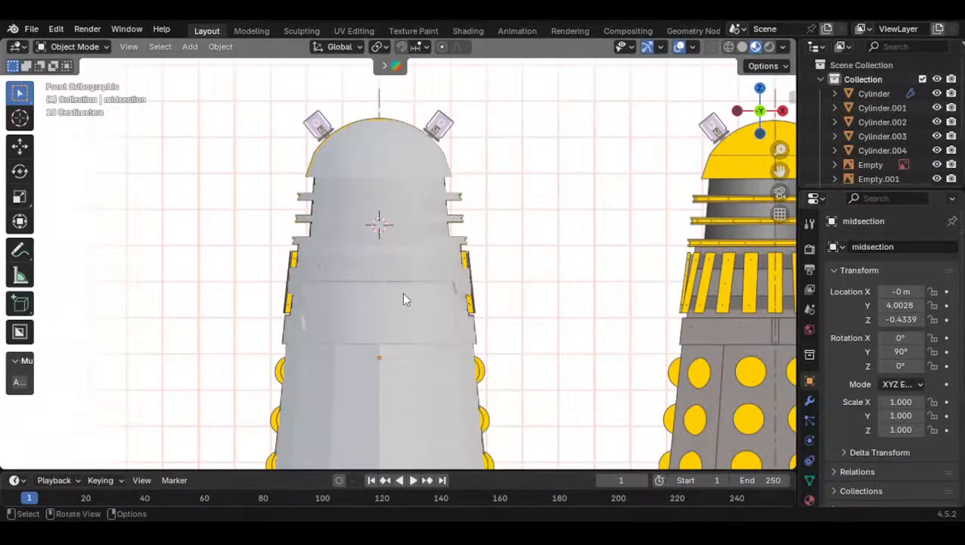
{"action": "scroll", "coordinate": [402, 303], "scroll_direction": "up", "scroll_amount": 3}
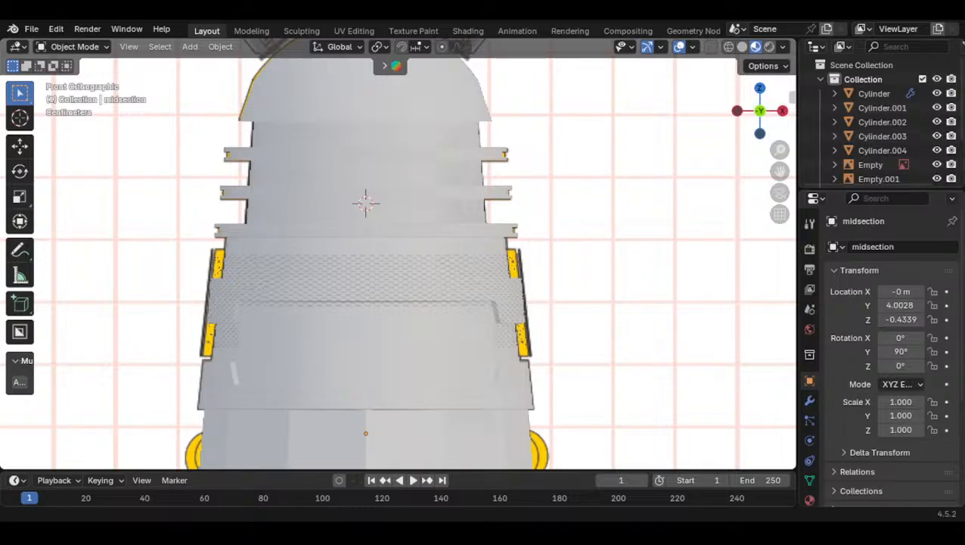
{"action": "middle_click_drag", "start_coordinate": [371, 312], "coordinate": [382, 313], "text": "shift"}
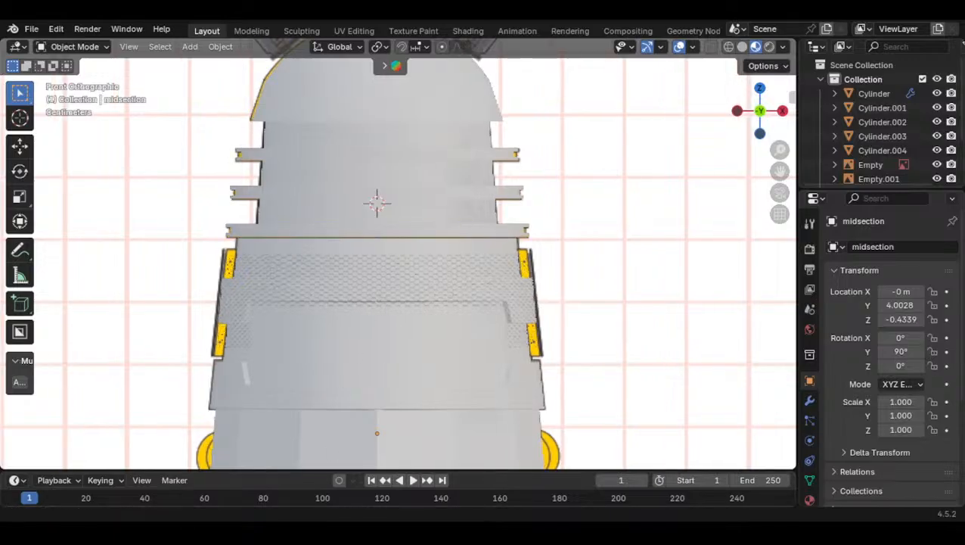
{"action": "left_click", "coordinate": [742, 48]}
{"action": "scroll", "coordinate": [421, 265], "scroll_direction": "down", "scroll_amount": 3}
{"action": "middle_click_drag", "start_coordinate": [421, 252], "coordinate": [415, 304], "text": "shift"}
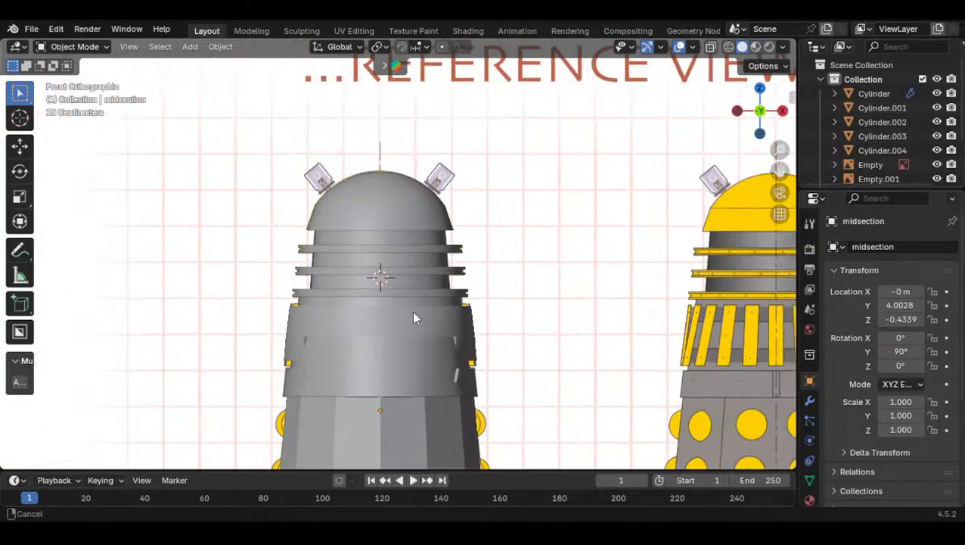
Nudge the front reference image to about X 0.605 m and Z -1.636 m so its dome matches the model
{"action": "left_click", "coordinate": [524, 232]}
{"action": "scroll", "coordinate": [560, 207], "scroll_direction": "up", "scroll_amount": 5}
{"action": "key", "text": "g"}
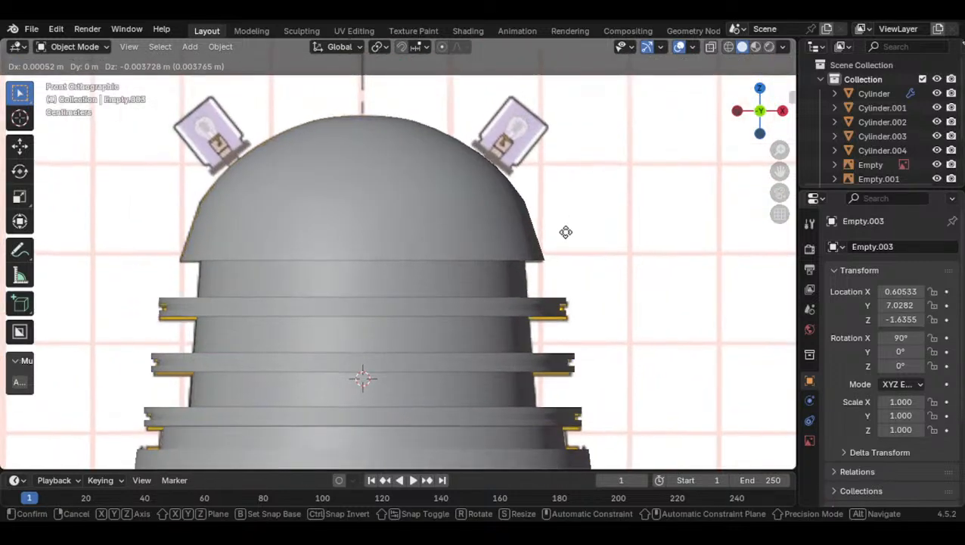
{"action": "left_click", "coordinate": [566, 232]}
Turn on X-ray and open the dome in Edit Mode with face selection, framed on the eyepiece circle
{"action": "left_click", "coordinate": [711, 47]}
{"action": "left_click", "coordinate": [403, 193]}
{"action": "scroll", "coordinate": [392, 183], "scroll_direction": "up", "scroll_amount": 4}
{"action": "middle_click_drag", "start_coordinate": [392, 183], "coordinate": [392, 234], "text": "shift"}
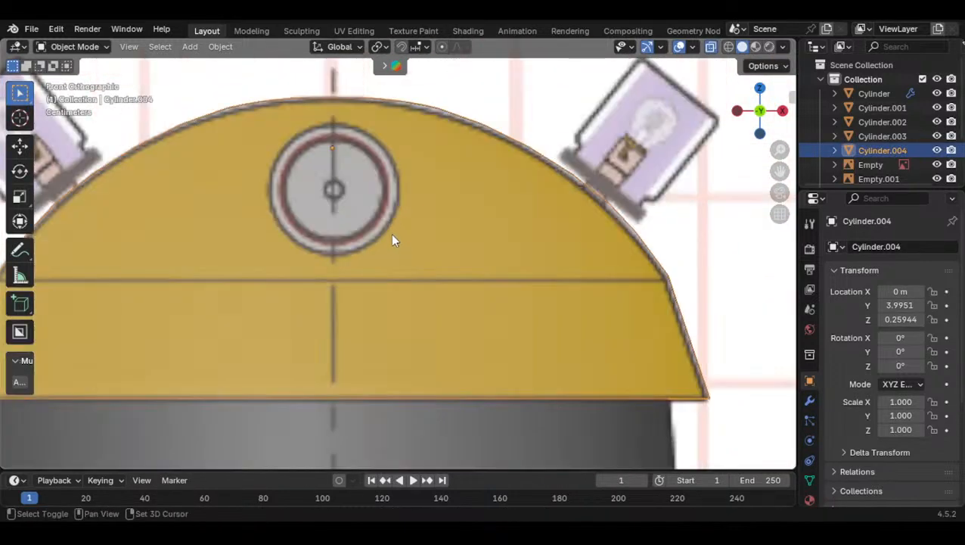
{"action": "scroll", "coordinate": [418, 250], "scroll_direction": "down", "scroll_amount": 4}
{"action": "scroll", "coordinate": [417, 243], "scroll_direction": "up", "scroll_amount": 5}
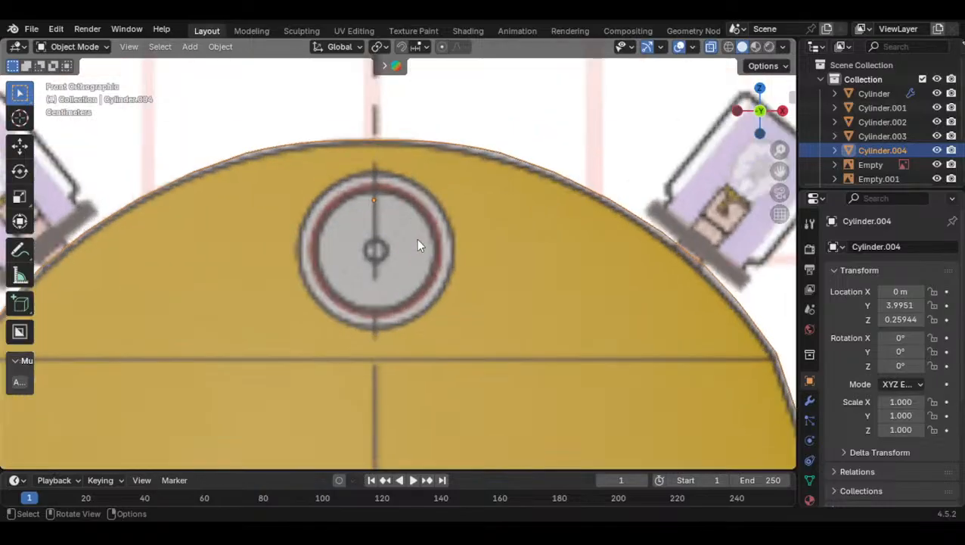
{"action": "key", "text": "Tab"}
{"action": "left_click", "coordinate": [320, 172]}
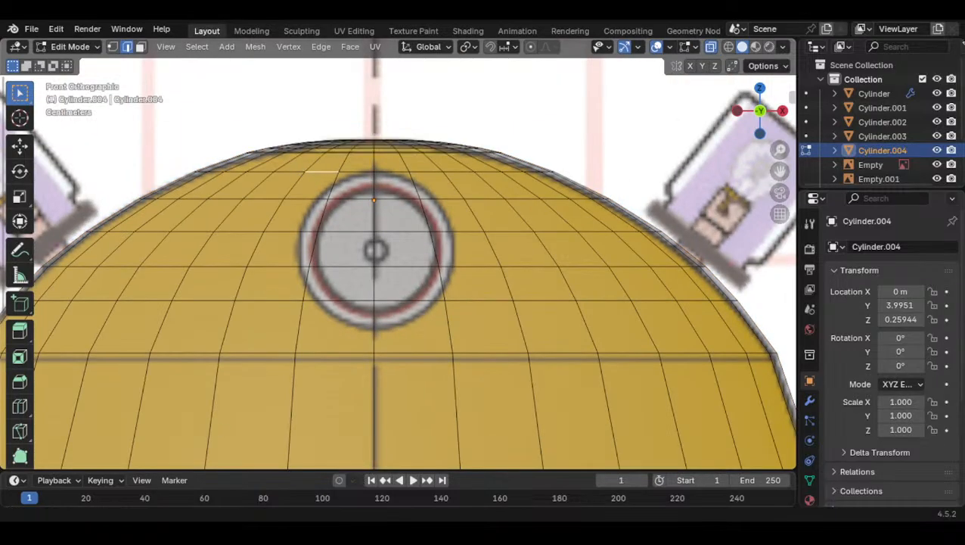
{"action": "left_click", "coordinate": [140, 46]}
Try selecting the dome faces around the eyepiece circle with shortest-path picking and undo the last pick
{"action": "left_click", "coordinate": [318, 183], "text": "ctrl"}
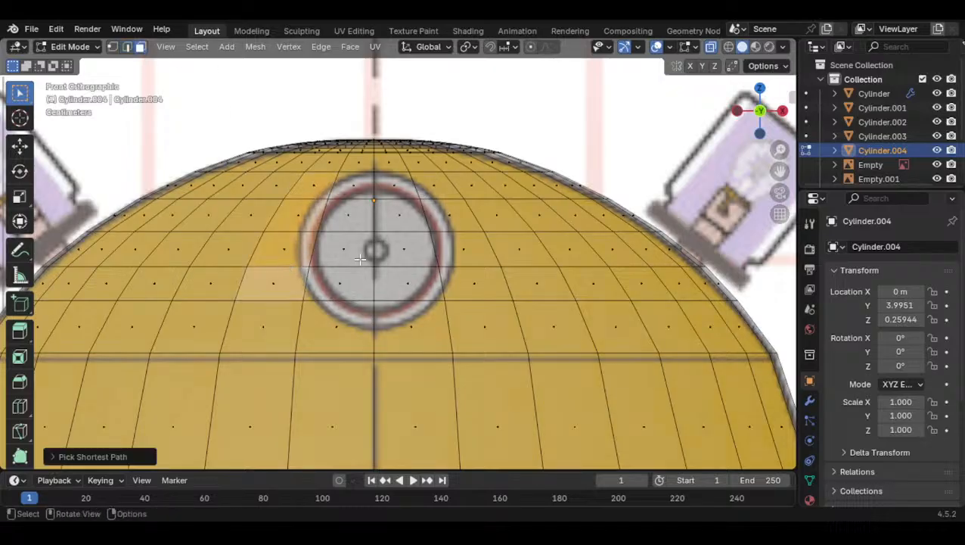
{"action": "left_click", "coordinate": [429, 197], "text": "ctrl"}
{"action": "left_click", "coordinate": [320, 170]}
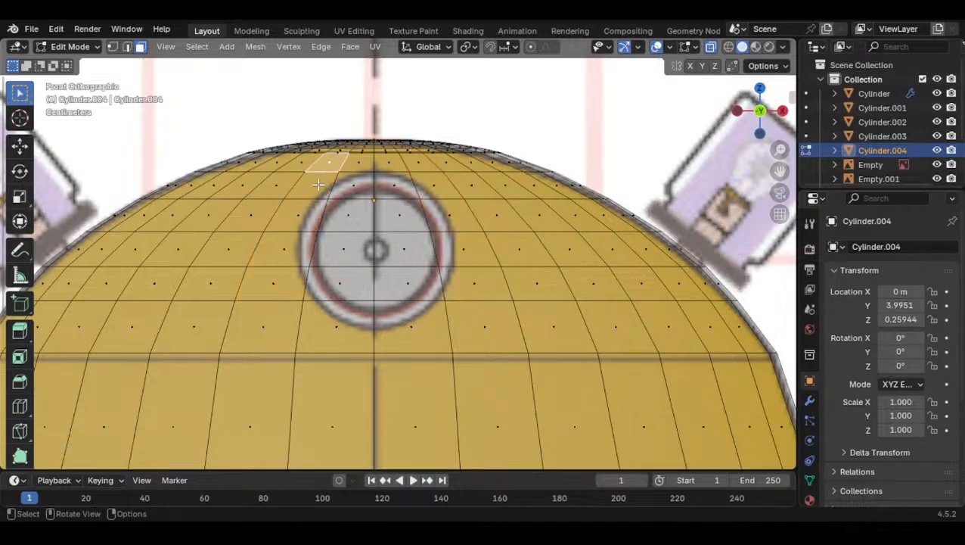
{"action": "left_click", "coordinate": [319, 183]}
{"action": "left_click", "coordinate": [293, 262], "text": "ctrl"}
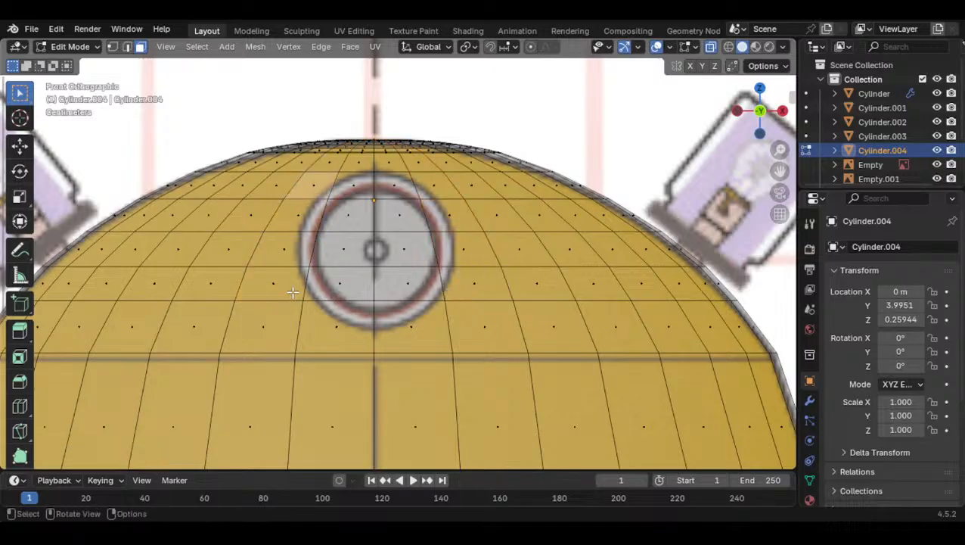
{"action": "left_click", "coordinate": [470, 285], "text": "ctrl"}
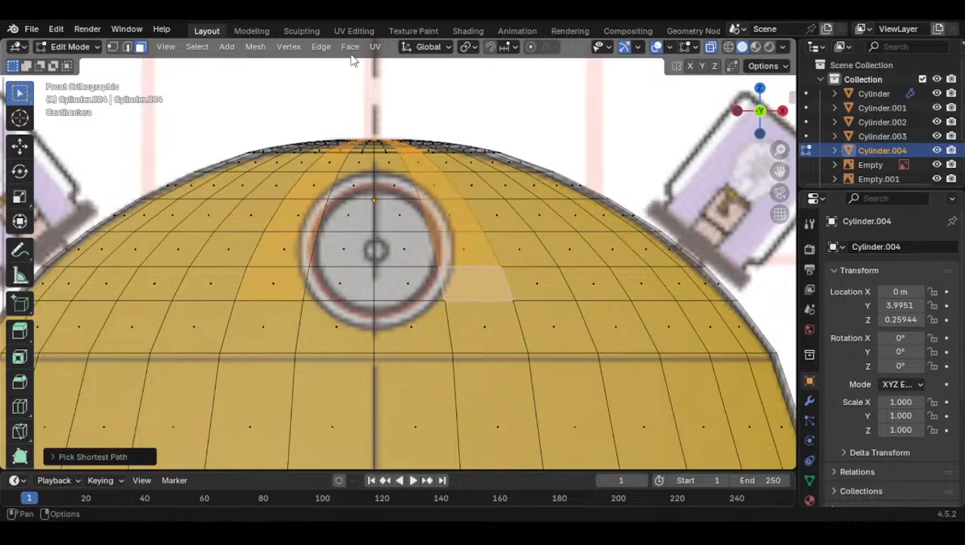
{"action": "key", "text": "ctrl+z"}
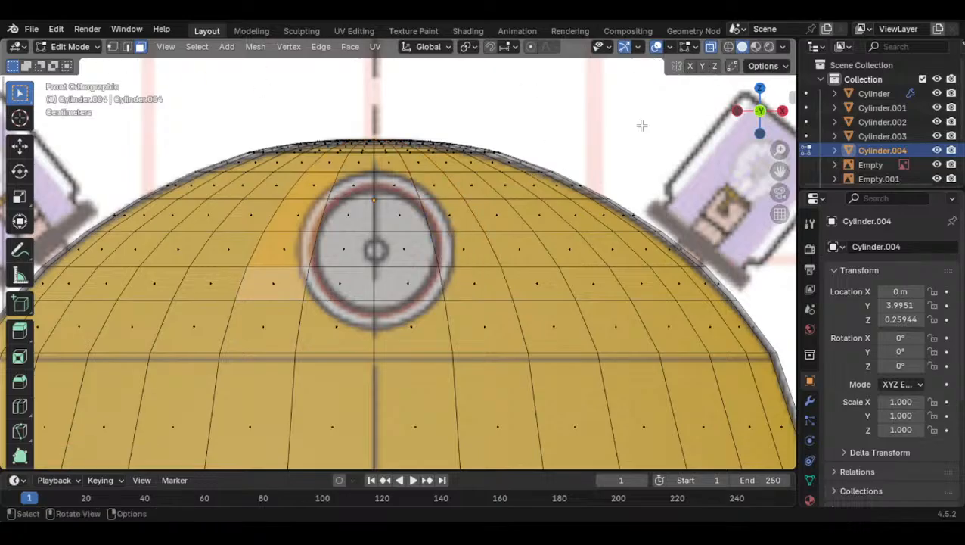
Turn off X-ray and try shortest-path picks down the column of dome faces beside the eyepiece circle
{"action": "left_click", "coordinate": [709, 47]}
{"action": "left_click", "coordinate": [325, 177]}
{"action": "left_click", "coordinate": [329, 166]}
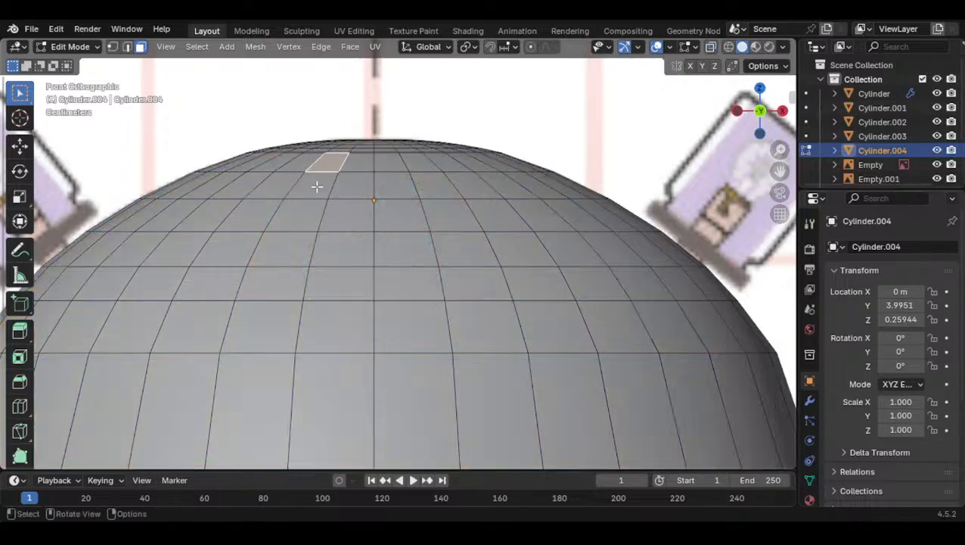
{"action": "left_click", "coordinate": [284, 280], "text": "ctrl"}
{"action": "key", "text": "ctrl+z"}
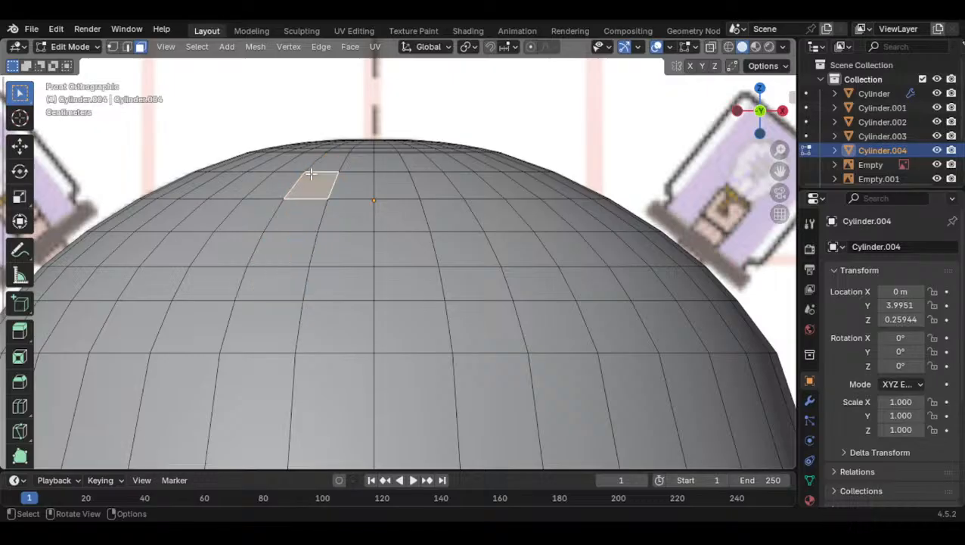
{"action": "left_click", "coordinate": [278, 285], "text": "ctrl"}
{"action": "key", "text": "ctrl+z"}
{"action": "left_click", "coordinate": [297, 258], "text": "ctrl"}
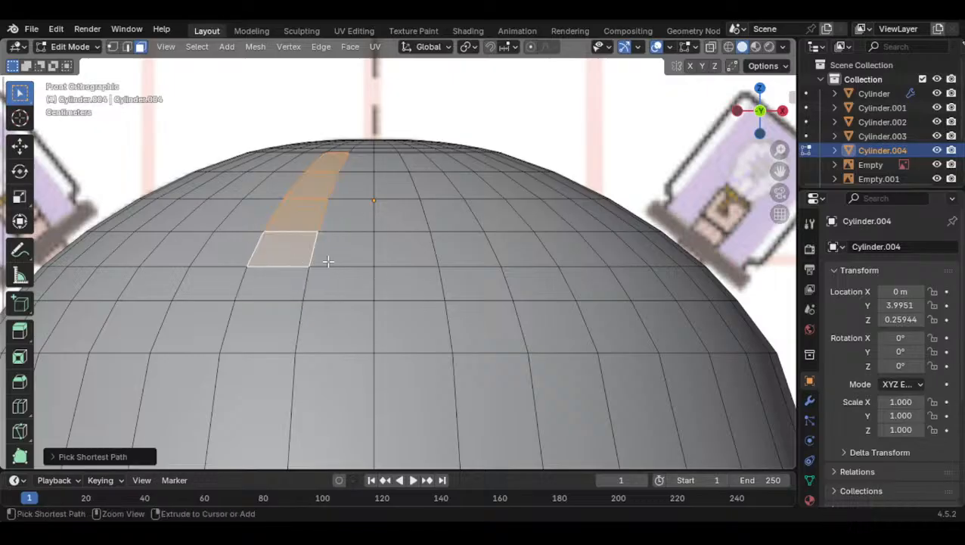
{"action": "left_click", "coordinate": [710, 46]}
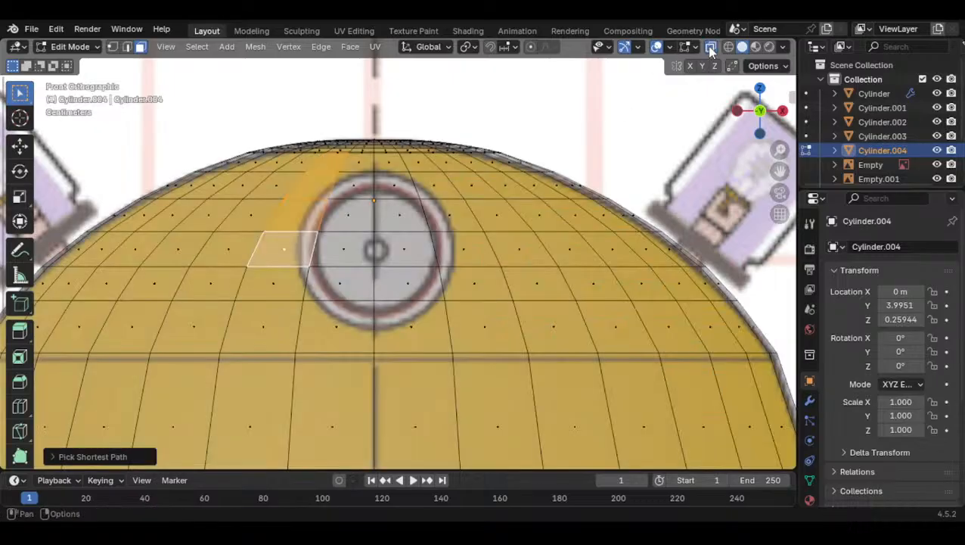
{"action": "left_click", "coordinate": [711, 47]}
Select the dome faces framing the eyepiece area with shortest paths along both side columns and the row below
{"action": "left_click", "coordinate": [264, 277]}
{"action": "left_click", "coordinate": [308, 183], "text": "ctrl"}
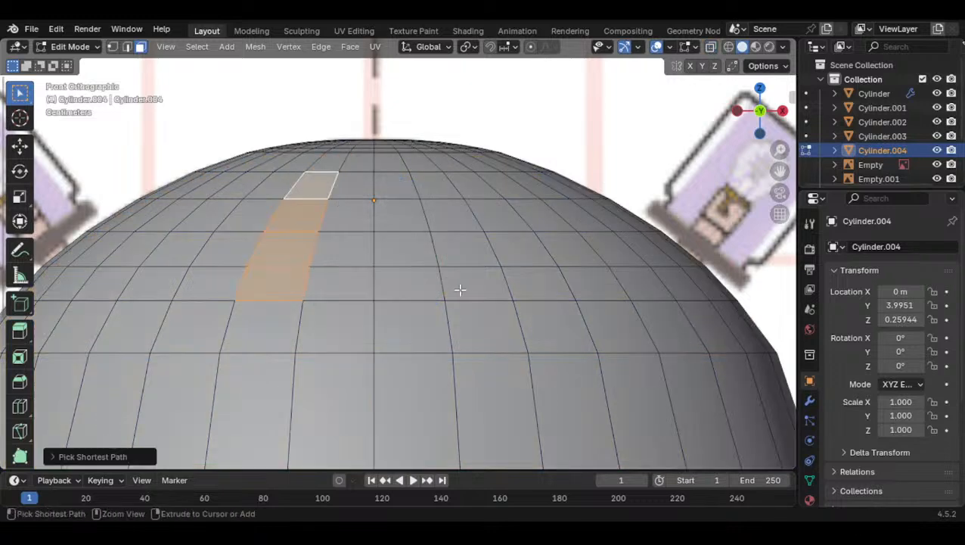
{"action": "left_click", "coordinate": [461, 287], "text": "shift"}
{"action": "left_click", "coordinate": [428, 177], "text": "ctrl"}
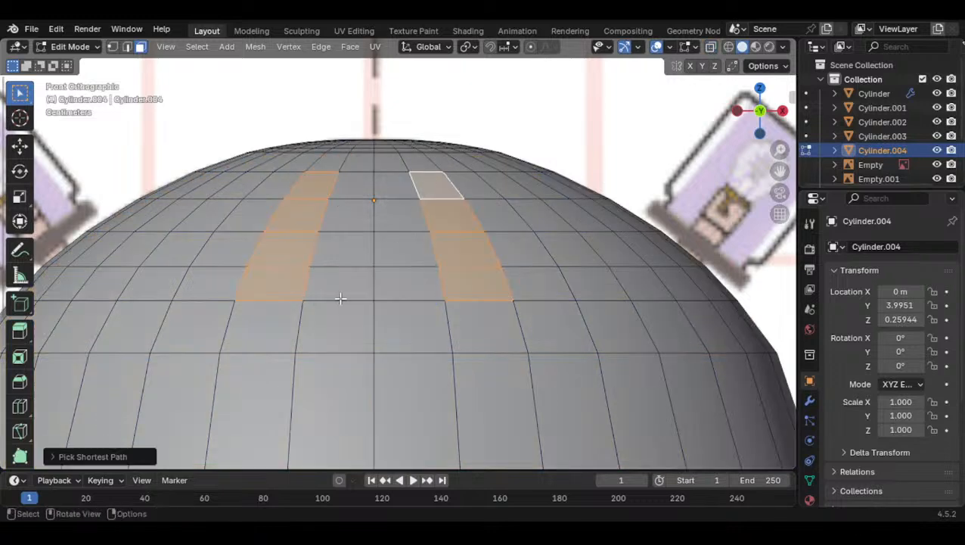
{"action": "left_click", "coordinate": [279, 326], "text": "shift"}
{"action": "left_click", "coordinate": [452, 323], "text": "ctrl"}
Switch to the right orthographic view of the dome and clear the face selection
{"action": "middle_click_drag", "start_coordinate": [453, 323], "coordinate": [355, 333]}
{"action": "scroll", "coordinate": [354, 333], "scroll_direction": "down", "scroll_amount": 4}
{"action": "left_click", "coordinate": [770, 119]}
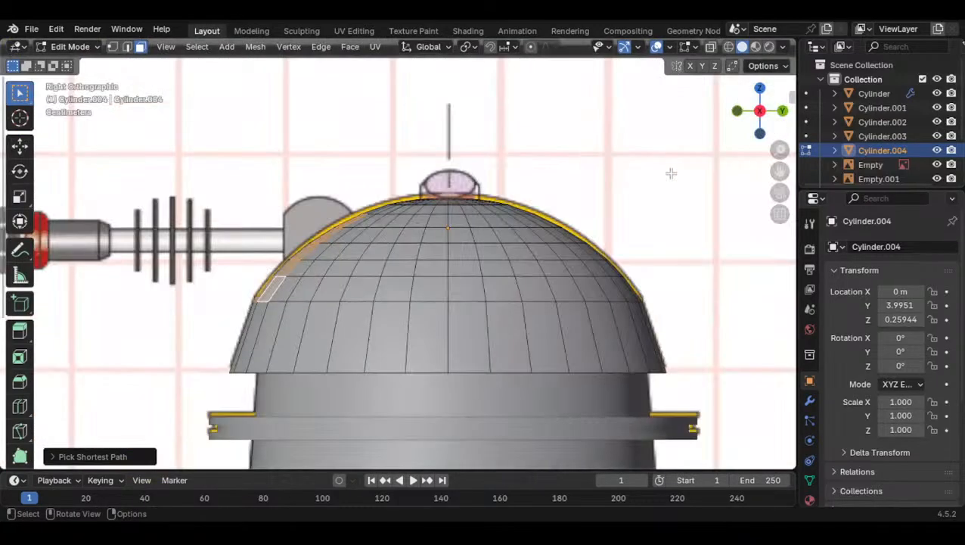
{"action": "scroll", "coordinate": [397, 201], "scroll_direction": "down", "scroll_amount": 5}
{"action": "middle_click_drag", "start_coordinate": [368, 198], "coordinate": [386, 199], "text": "shift"}
{"action": "left_click", "coordinate": [385, 197]}
{"action": "scroll", "coordinate": [368, 187], "scroll_direction": "up", "scroll_amount": 7}
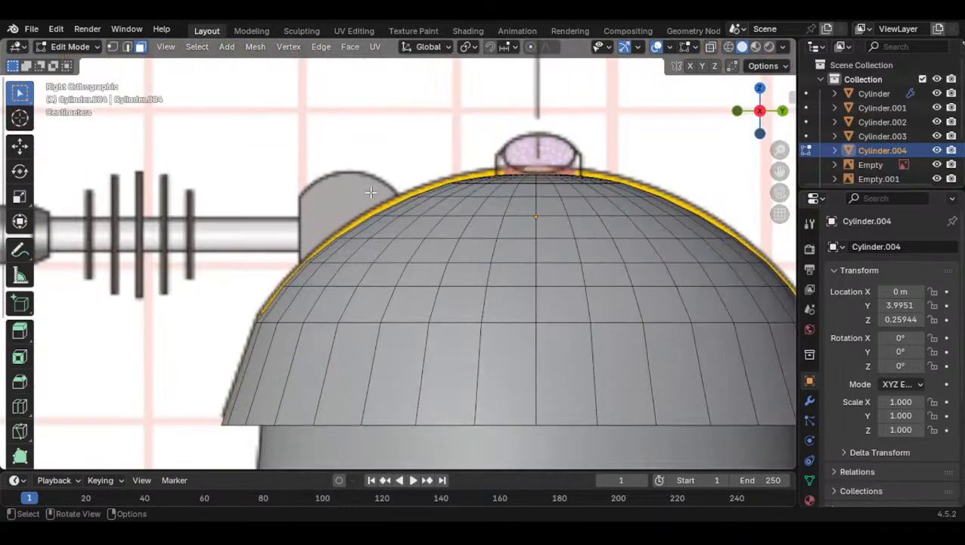
In Object Mode, nudge the side reference image to about Y 3.998 m and Z -0.0065 m to match the dome outline
{"action": "key", "text": "Tab"}
{"action": "left_click", "coordinate": [348, 157]}
{"action": "key", "text": "g"}
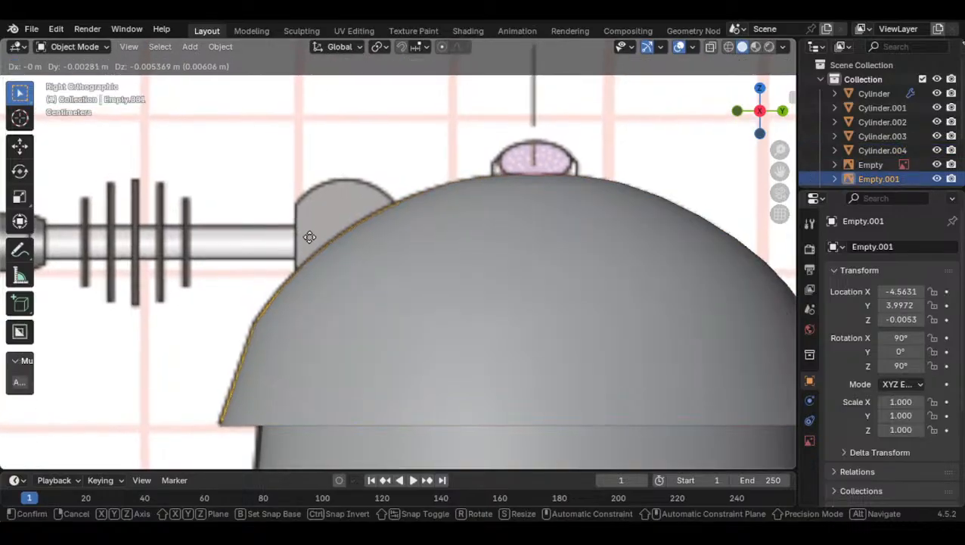
{"action": "left_click", "coordinate": [317, 248]}
{"action": "left_click", "coordinate": [738, 112]}
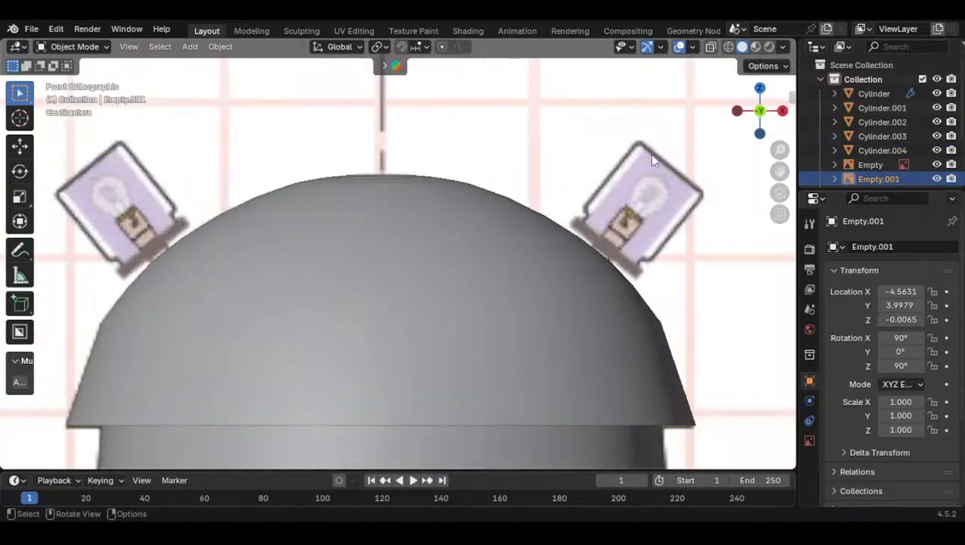
{"action": "left_click", "coordinate": [783, 111]}
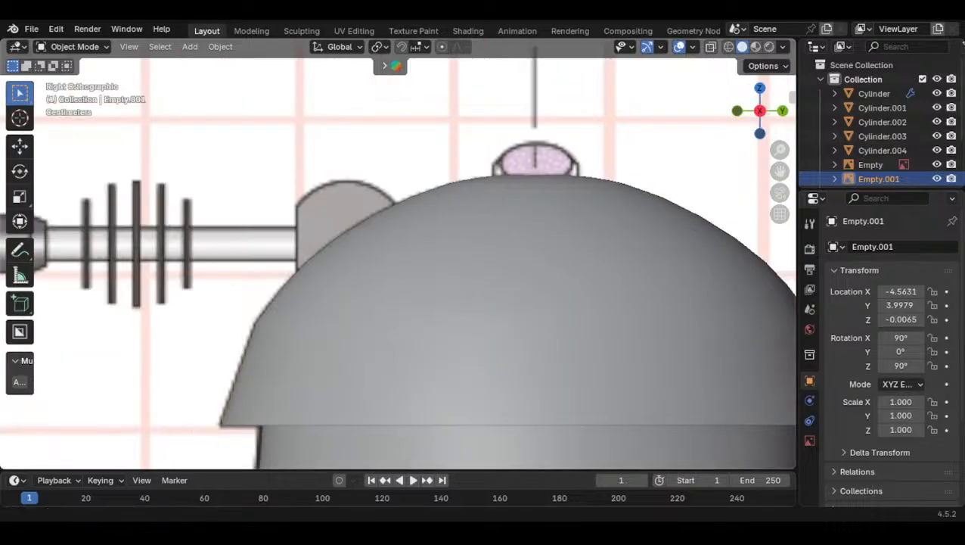
Add a mesh circle and rotate it 90° around the Y axis
{"action": "key", "text": "shift+a"}
{"action": "mouse_move", "coordinate": [521, 155]}
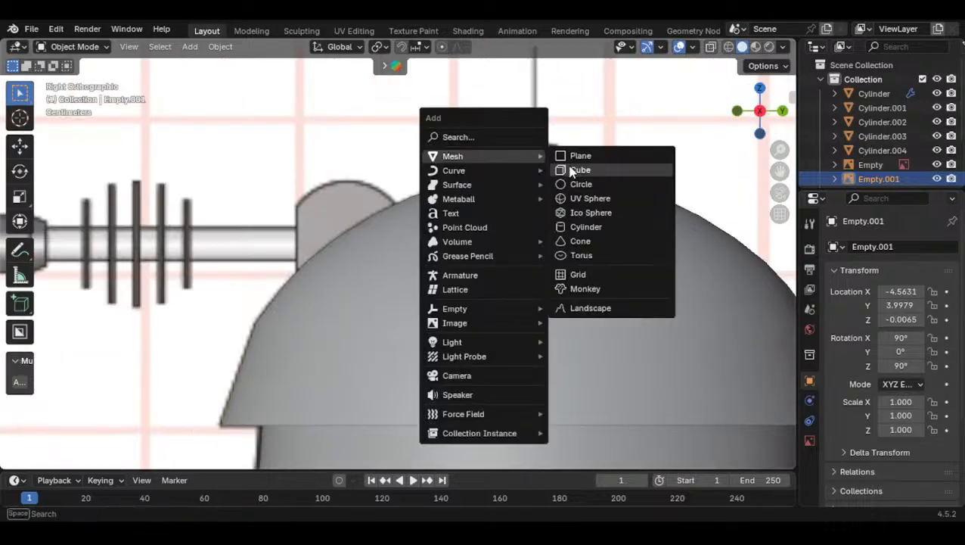
{"action": "left_click", "coordinate": [579, 184]}
{"action": "scroll", "coordinate": [549, 184], "scroll_direction": "down", "scroll_amount": 10}
{"action": "scroll", "coordinate": [382, 233], "scroll_direction": "up", "scroll_amount": 4}
{"action": "type", "text": "ry90"}
{"action": "key", "text": "Return"}
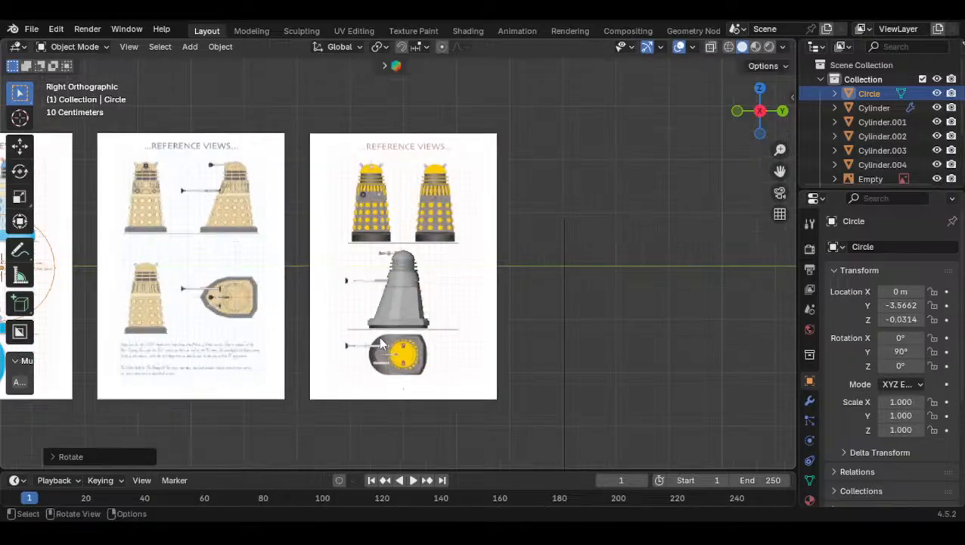
Scale the circle to about 0.611 and move it along Y to about 3.128 m, beside the Dalek model
{"action": "scroll", "coordinate": [273, 283], "scroll_direction": "down", "scroll_amount": 5}
{"action": "middle_click_drag", "start_coordinate": [274, 282], "coordinate": [305, 302], "text": "shift"}
{"action": "scroll", "coordinate": [341, 295], "scroll_direction": "up", "scroll_amount": 2}
{"action": "key", "text": "s"}
{"action": "left_click", "coordinate": [323, 274]}
{"action": "key", "text": "g"}
{"action": "key", "text": "y"}
{"action": "left_click", "coordinate": [528, 284]}
{"action": "scroll", "coordinate": [528, 285], "scroll_direction": "up", "scroll_amount": 6}
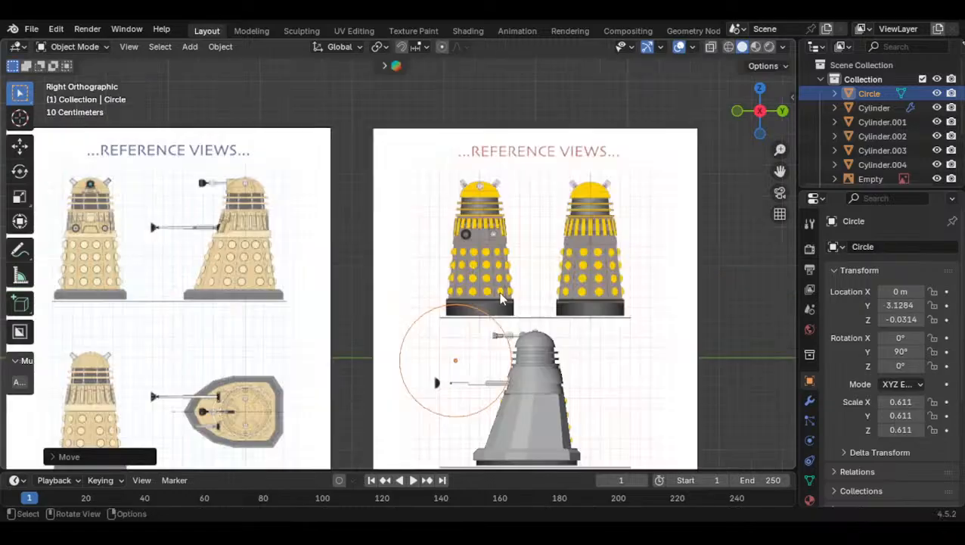
Move the circle onto the front of the dome at about Y 3.840 m and Z 0.205 m
{"action": "middle_click_drag", "start_coordinate": [528, 284], "coordinate": [394, 173], "text": "shift"}
{"action": "scroll", "coordinate": [394, 172], "scroll_direction": "up", "scroll_amount": 4}
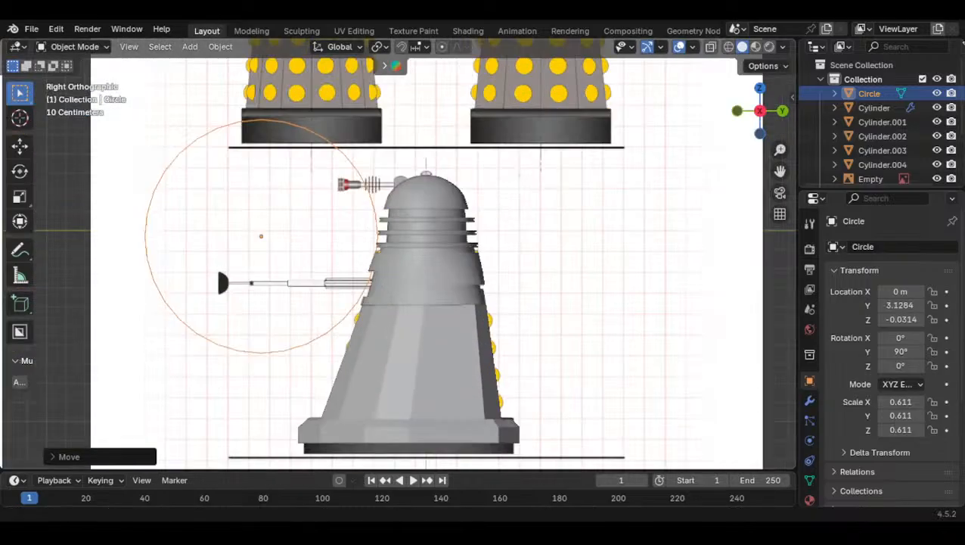
{"action": "middle_click_drag", "start_coordinate": [343, 328], "coordinate": [328, 336], "text": "shift"}
{"action": "scroll", "coordinate": [328, 336], "scroll_direction": "up", "scroll_amount": 1}
{"action": "key", "text": "g"}
{"action": "left_click", "coordinate": [494, 227]}
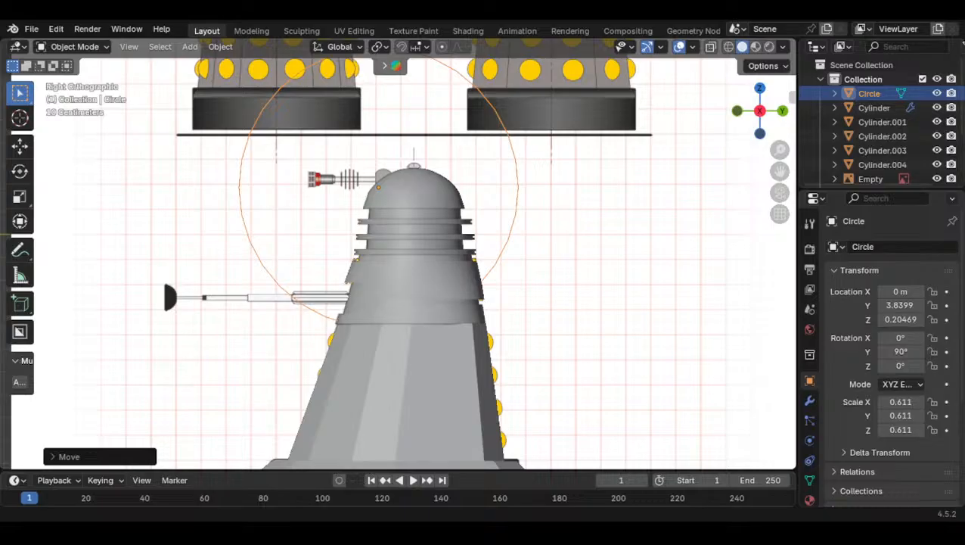
Inspect the Dalek's midsection, skirt and dome in perspective, right and front views
{"action": "scroll", "coordinate": [429, 237], "scroll_direction": "up", "scroll_amount": 5}
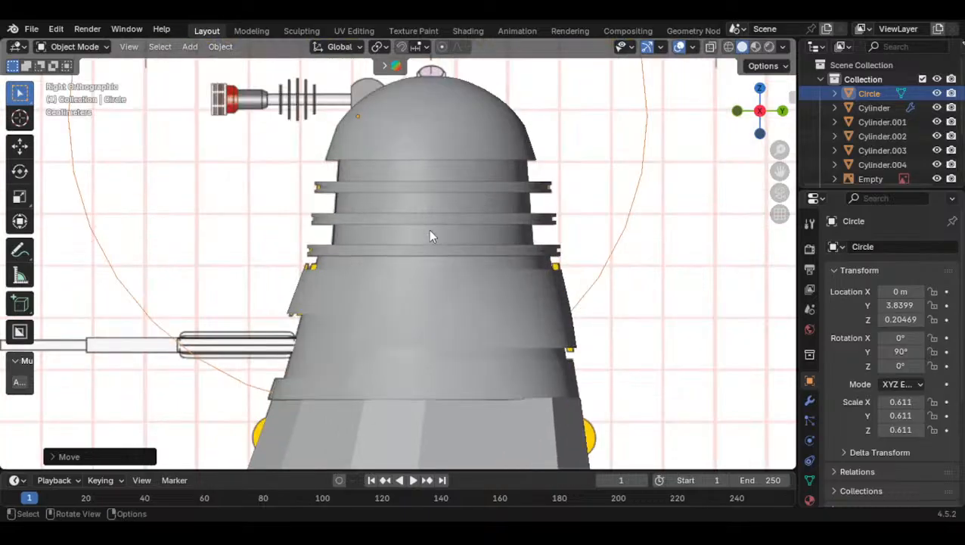
{"action": "middle_click_drag", "start_coordinate": [421, 201], "coordinate": [405, 391], "text": "shift"}
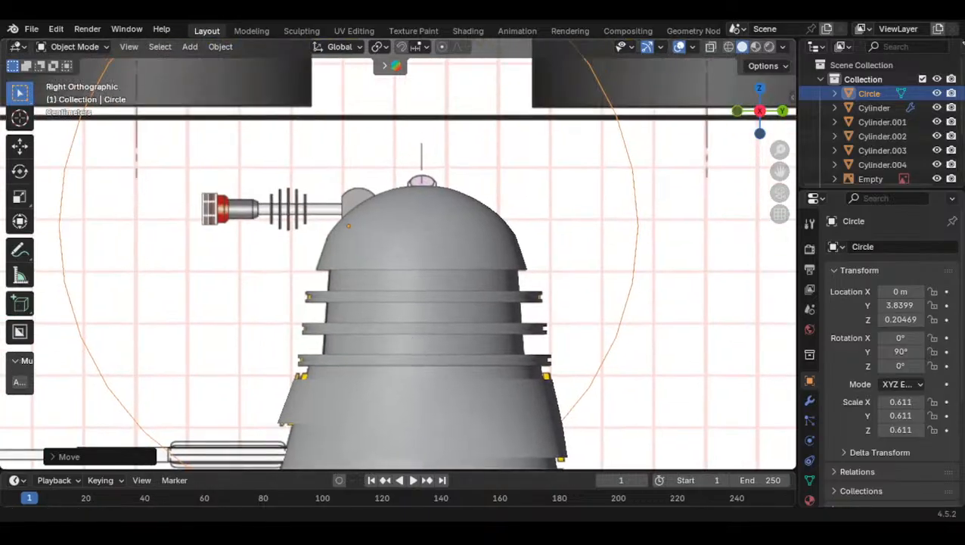
{"action": "scroll", "coordinate": [403, 189], "scroll_direction": "down", "scroll_amount": 3}
{"action": "middle_click_drag", "start_coordinate": [402, 189], "coordinate": [404, 213]}
{"action": "left_click", "coordinate": [760, 112]}
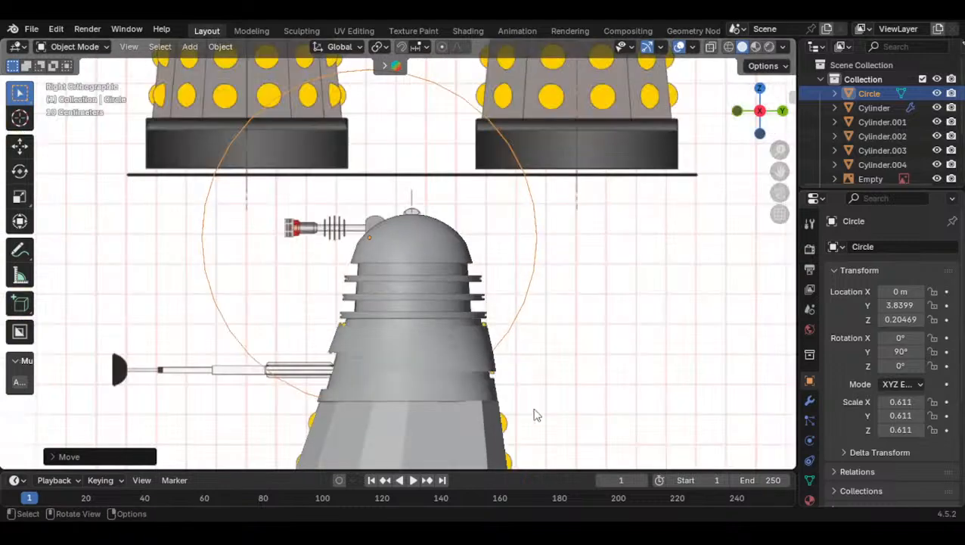
{"action": "middle_click_drag", "start_coordinate": [365, 436], "coordinate": [475, 172]}
{"action": "left_click", "coordinate": [419, 289]}
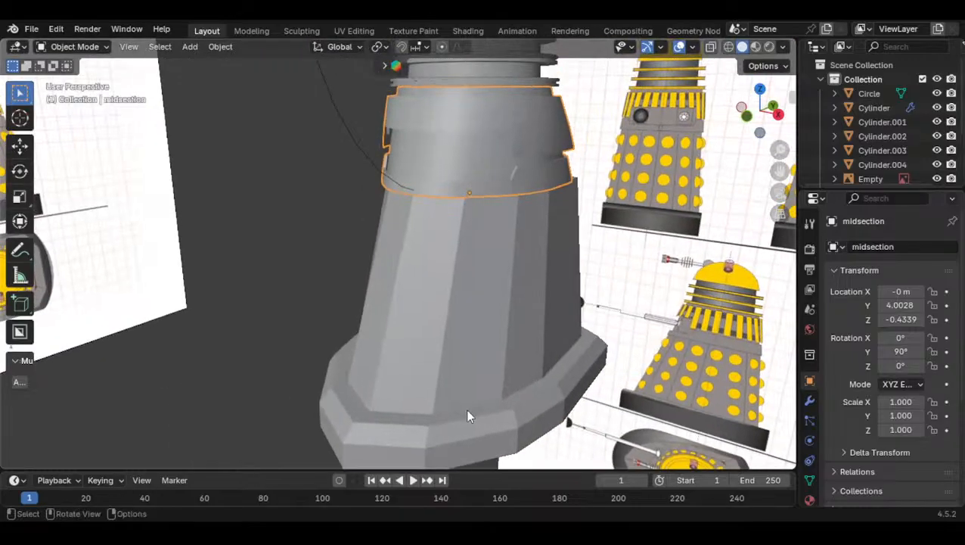
{"action": "left_click", "coordinate": [435, 409]}
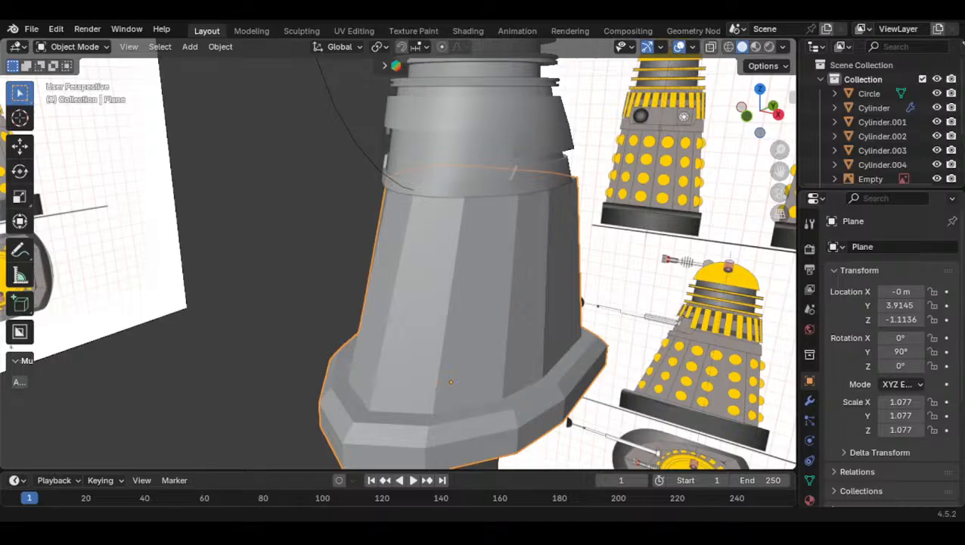
{"action": "middle_click_drag", "start_coordinate": [519, 228], "coordinate": [441, 377], "text": "shift"}
{"action": "left_click", "coordinate": [398, 156]}
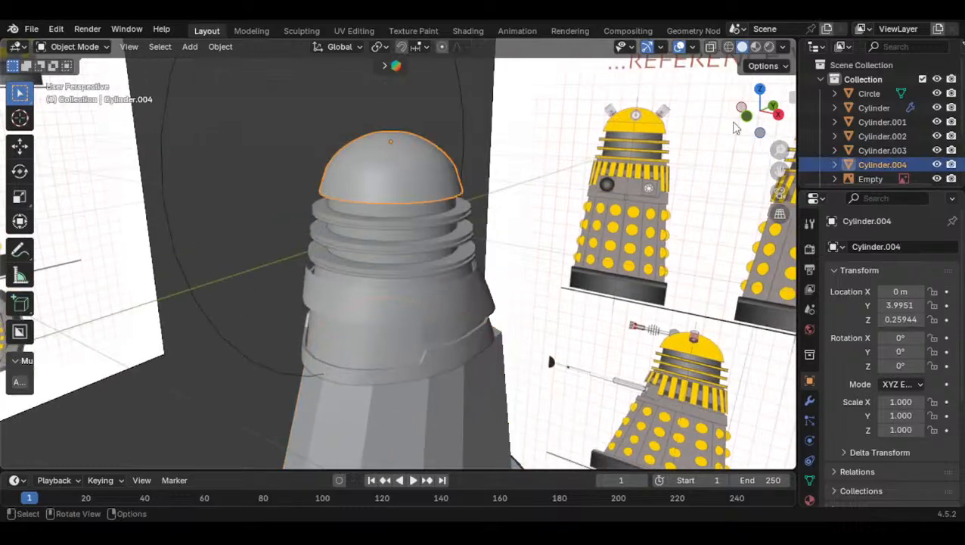
{"action": "left_click", "coordinate": [741, 111]}
{"action": "left_click", "coordinate": [759, 115]}
{"action": "middle_click_drag", "start_coordinate": [592, 197], "coordinate": [597, 245], "text": "shift"}
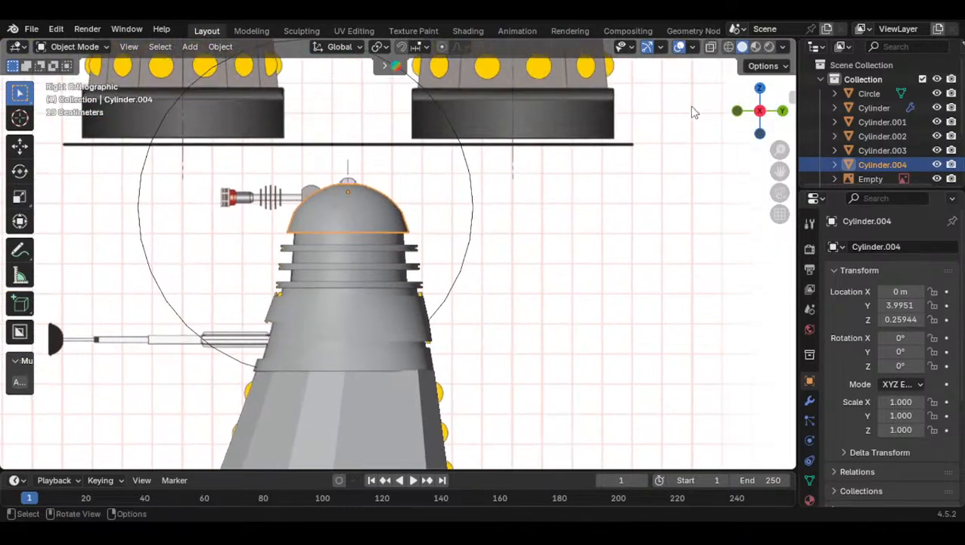
{"action": "left_click", "coordinate": [738, 110]}
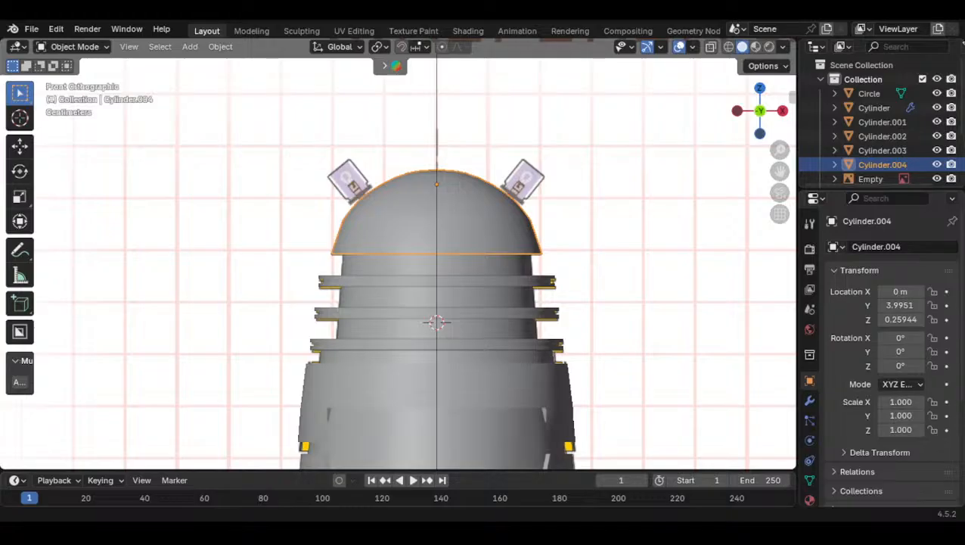
Reselect the circle and, in right view, centre it at about Y 3.861 m, Z 0.248 m, scaled to about 0.045
{"action": "scroll", "coordinate": [573, 222], "scroll_direction": "up", "scroll_amount": 3}
{"action": "middle_click_drag", "start_coordinate": [564, 229], "coordinate": [458, 209]}
{"action": "left_click", "coordinate": [515, 144]}
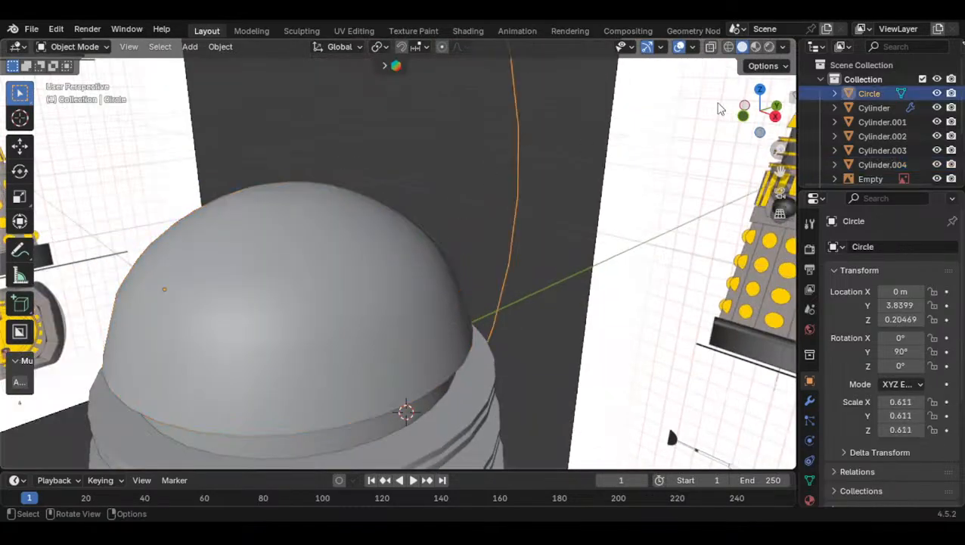
{"action": "left_click", "coordinate": [774, 116]}
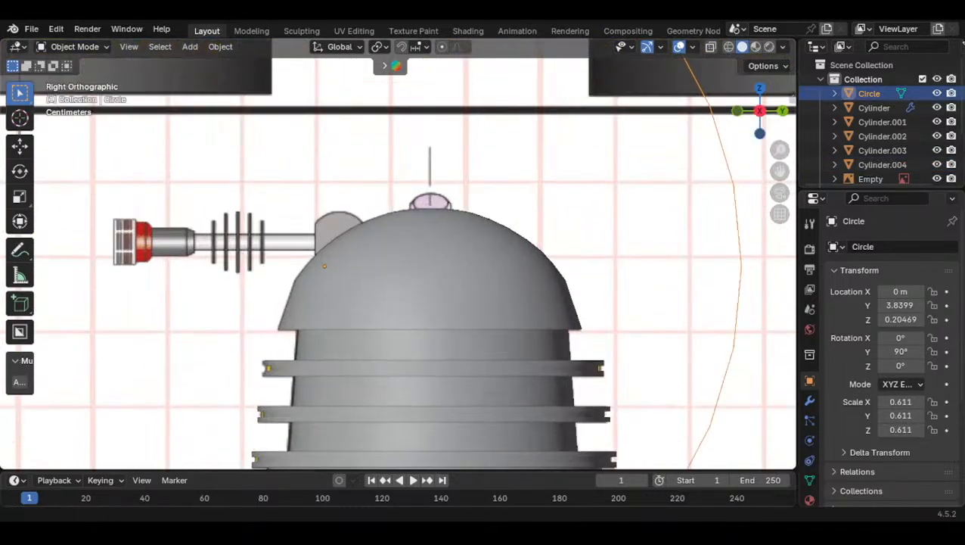
{"action": "scroll", "coordinate": [302, 295], "scroll_direction": "down", "scroll_amount": 10}
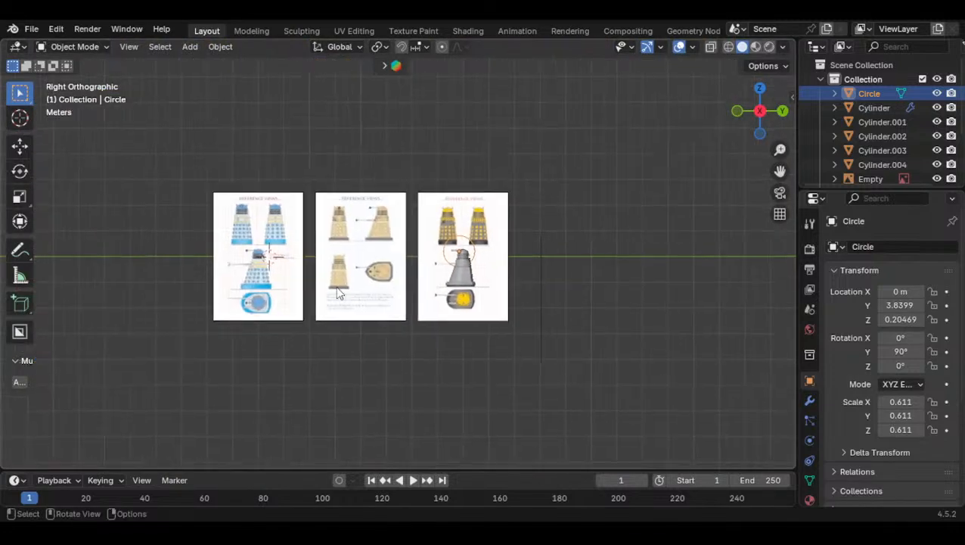
{"action": "scroll", "coordinate": [338, 252], "scroll_direction": "up", "scroll_amount": 10}
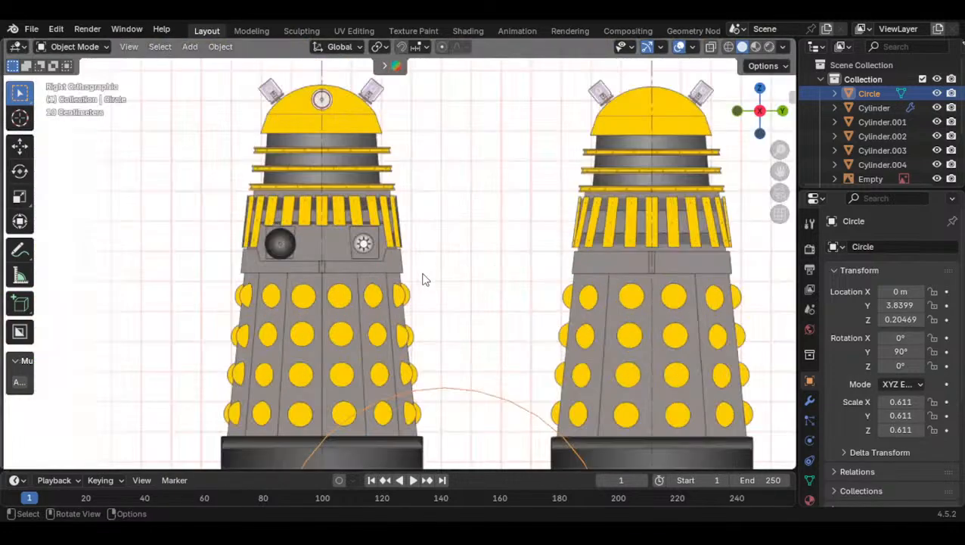
{"action": "scroll", "coordinate": [444, 181], "scroll_direction": "up", "scroll_amount": 2}
{"action": "key", "text": "g"}
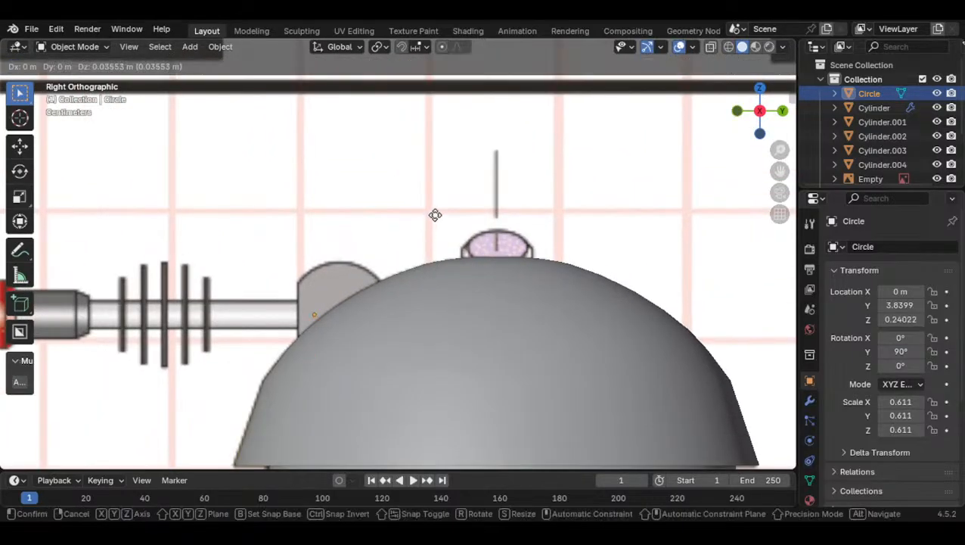
{"action": "key", "text": "s"}
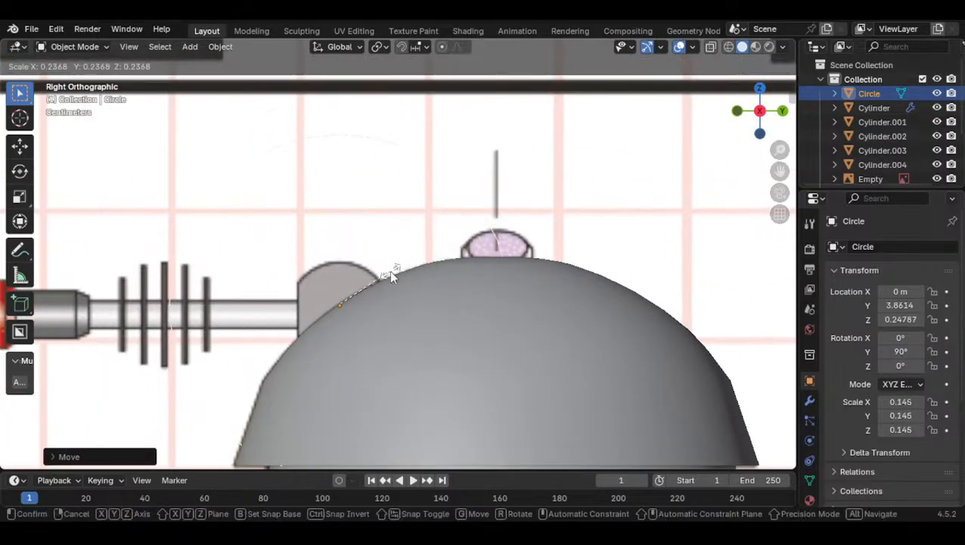
{"action": "left_click", "coordinate": [394, 286]}
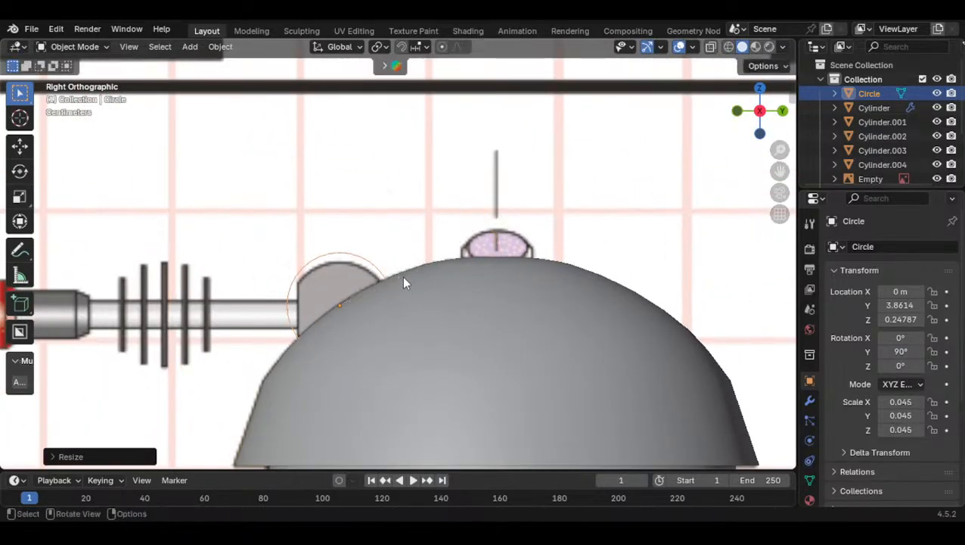
Shrink the circle to a scale of about 0.036 and nudge it to about Z 0.2475 m over the rounded eyepiece mount
{"action": "scroll", "coordinate": [486, 186], "scroll_direction": "up", "scroll_amount": 5}
{"action": "key", "text": "s"}
{"action": "left_click", "coordinate": [485, 170]}
{"action": "scroll", "coordinate": [497, 189], "scroll_direction": "up", "scroll_amount": 2}
{"action": "key", "text": "g"}
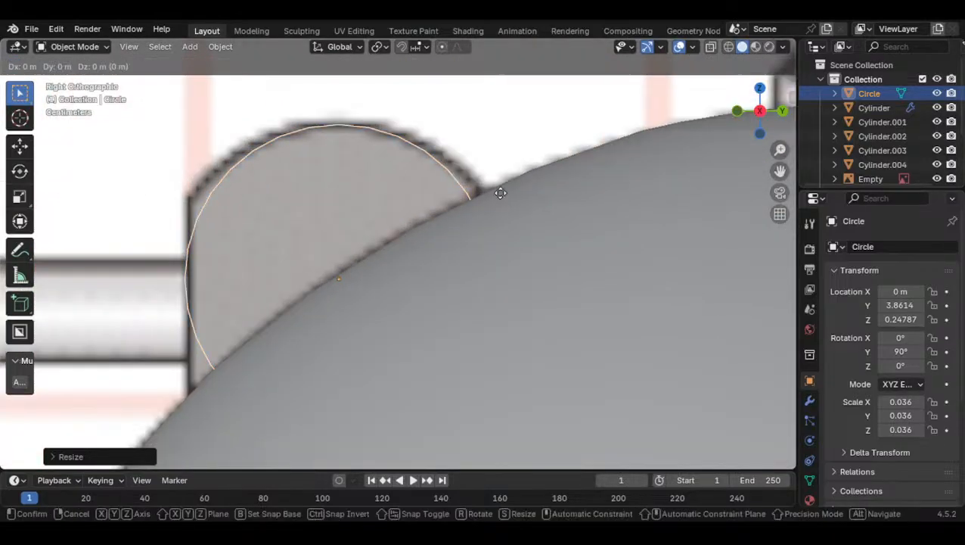
{"action": "left_click", "coordinate": [500, 203]}
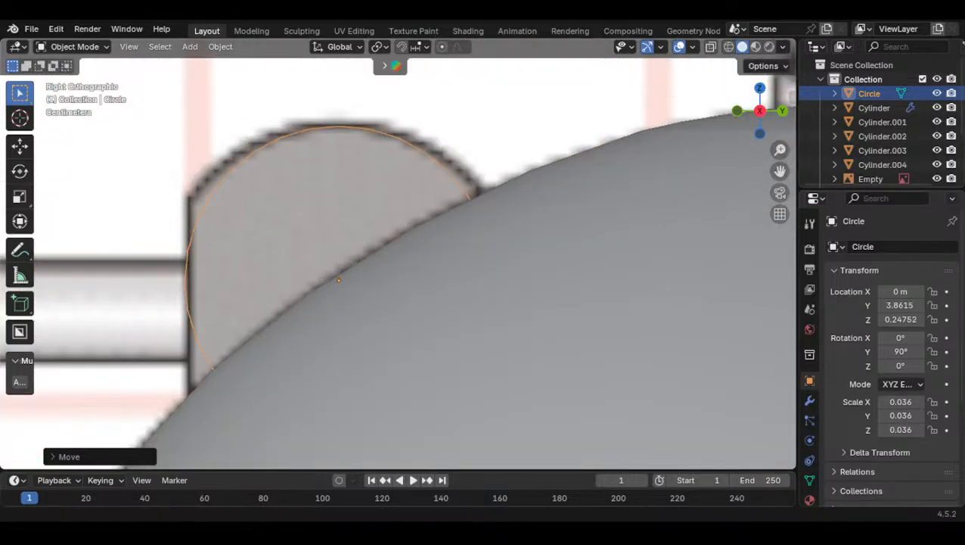
Enlarge the circle to a scale of about 0.039 and move it to about Y 3.8612 m, Z 0.2458 m
{"action": "key", "text": "s"}
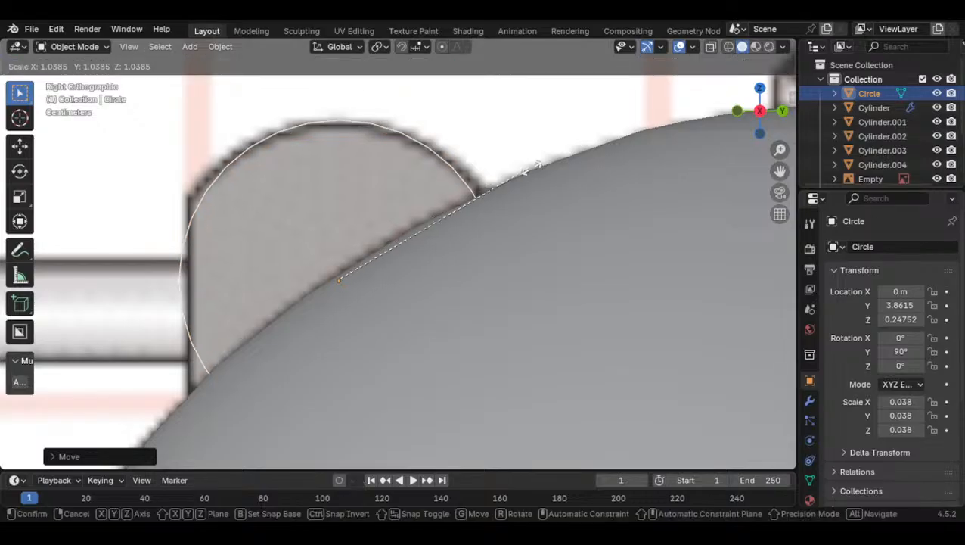
{"action": "left_click", "coordinate": [545, 173]}
{"action": "key", "text": "g"}
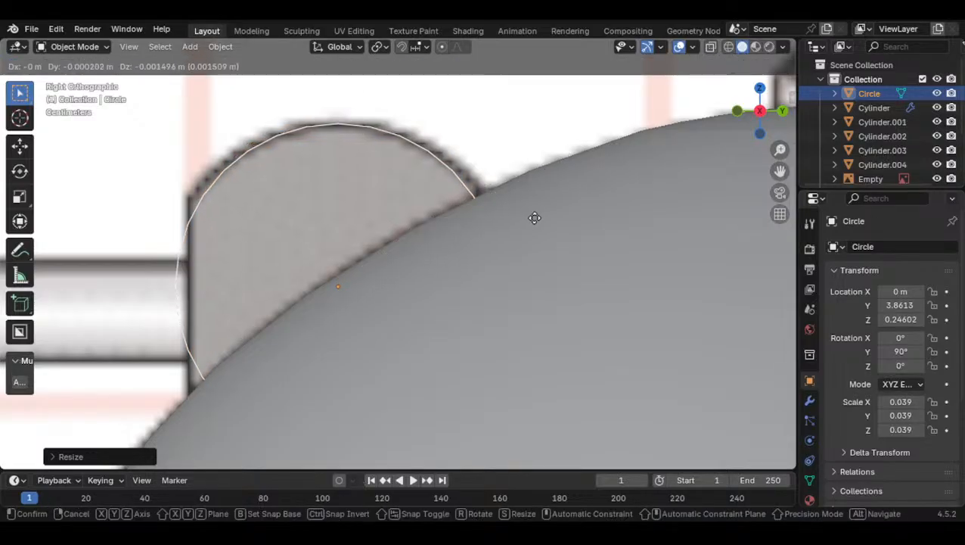
{"action": "left_click", "coordinate": [529, 224]}
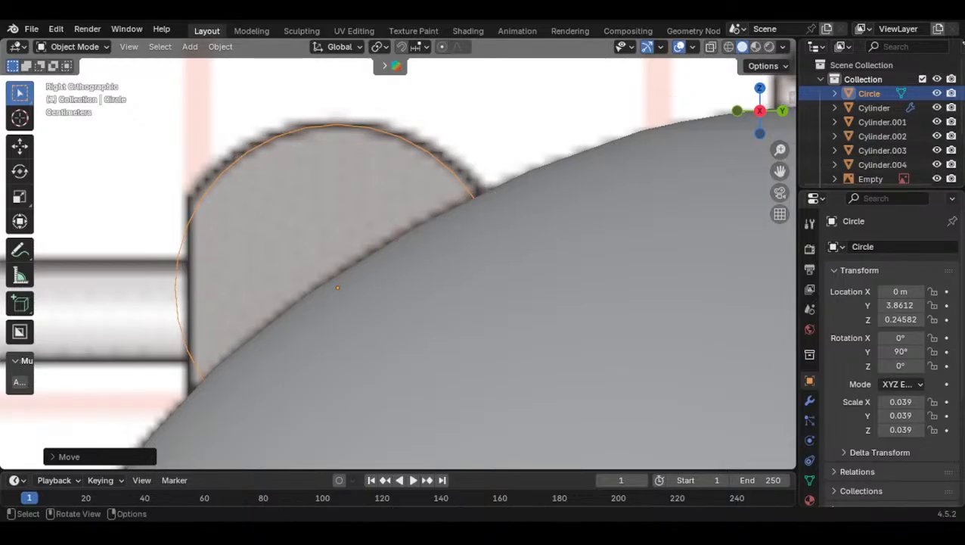
Apply the circle's rotation and scale
{"action": "middle_click_drag", "start_coordinate": [337, 249], "coordinate": [583, 237], "text": "shift"}
{"action": "scroll", "coordinate": [582, 238], "scroll_direction": "up", "scroll_amount": 2}
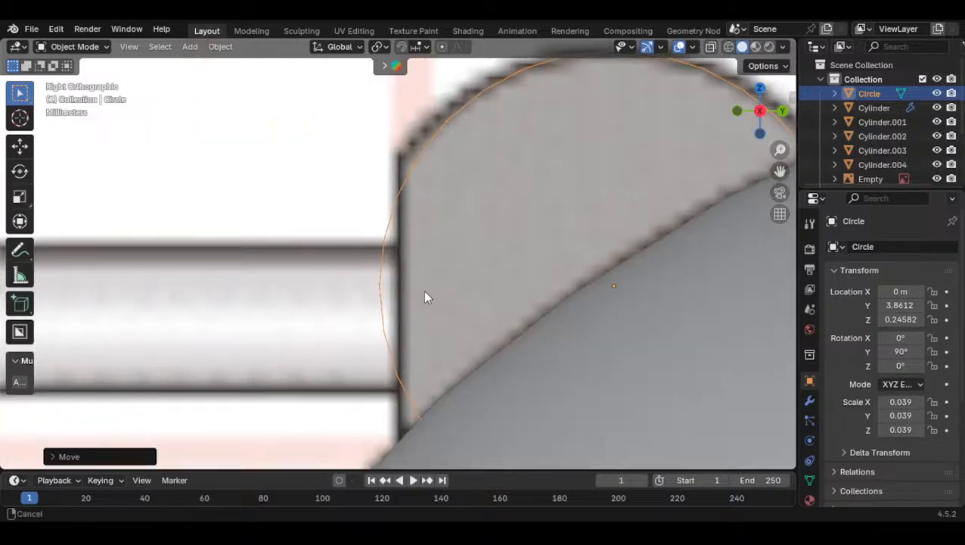
{"action": "middle_click_drag", "start_coordinate": [424, 295], "coordinate": [382, 256], "text": "shift"}
{"action": "key", "text": "Tab"}
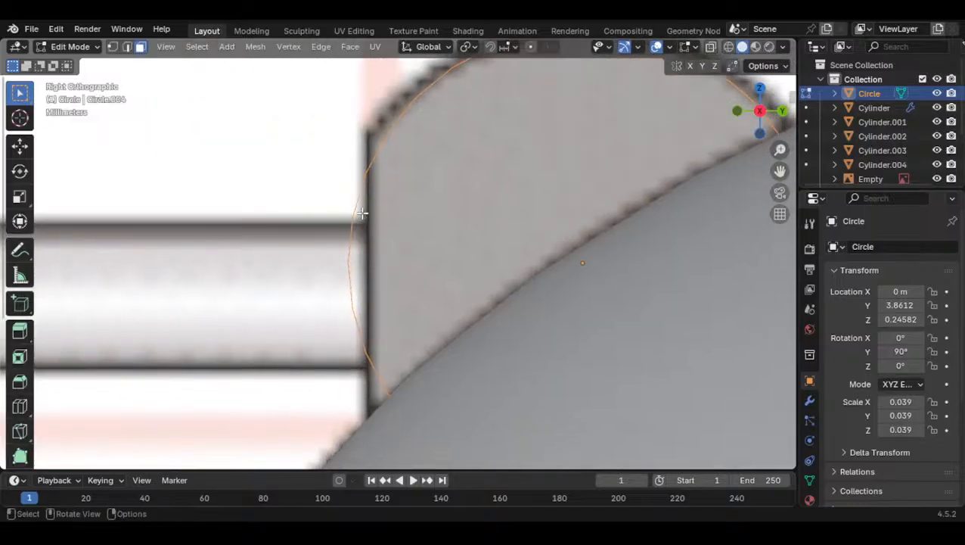
{"action": "key", "text": "1"}
{"action": "key", "text": "Tab"}
{"action": "key", "text": "ctrl+a"}
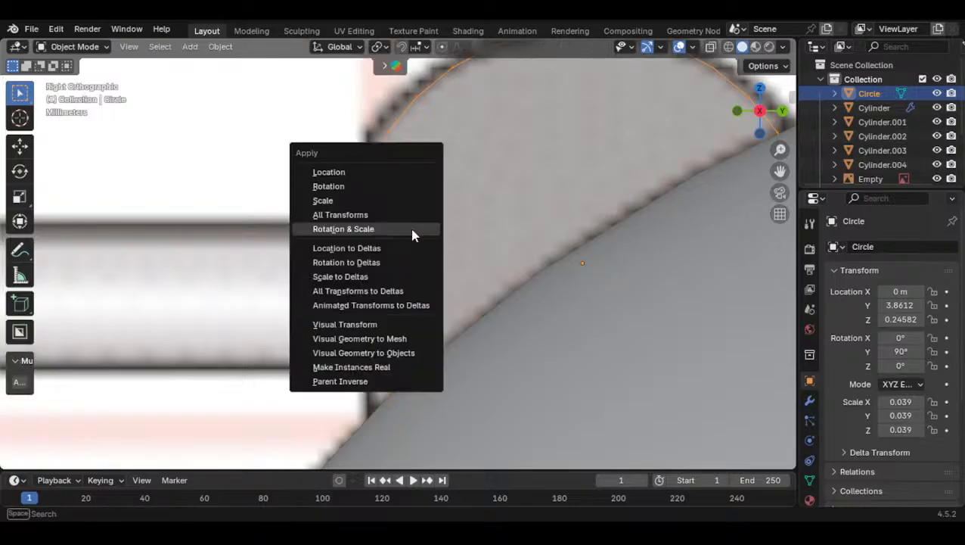
{"action": "left_click", "coordinate": [343, 228]}
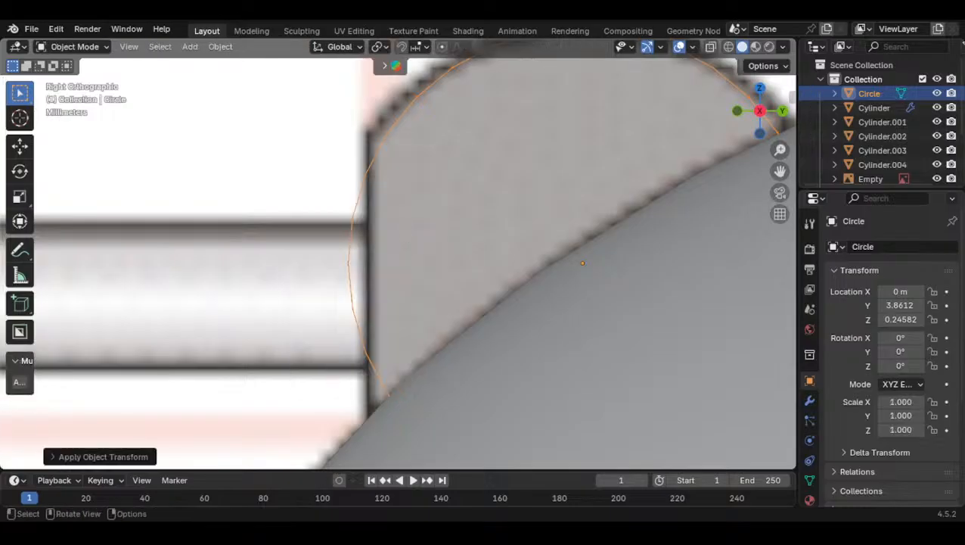
Compare the circle with the rounded eyepiece mount and dome in the right view
{"action": "scroll", "coordinate": [398, 253], "scroll_direction": "down", "scroll_amount": 10}
{"action": "key", "text": "Tab"}
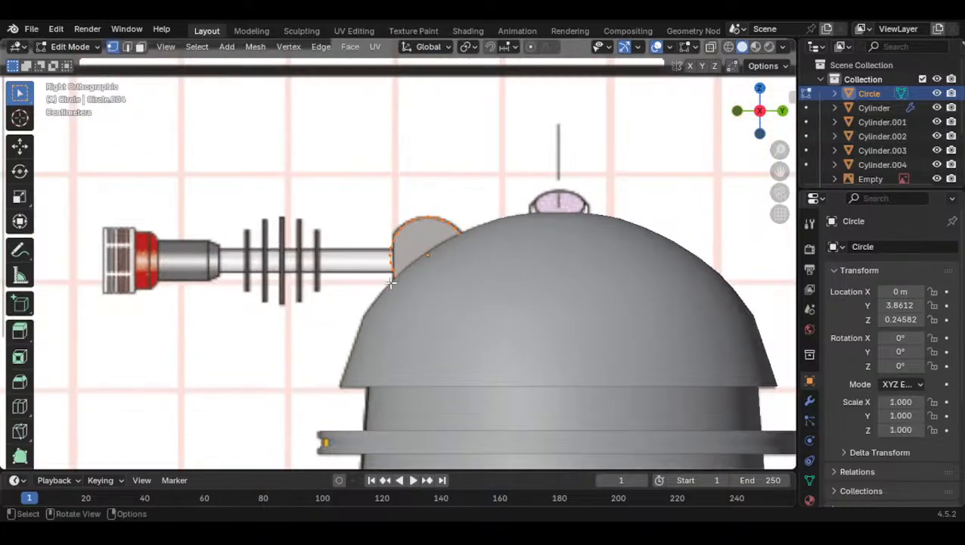
{"action": "key", "text": "Tab"}
{"action": "scroll", "coordinate": [369, 280], "scroll_direction": "down", "scroll_amount": 4}
{"action": "middle_click_drag", "start_coordinate": [368, 280], "coordinate": [420, 294]}
{"action": "left_click", "coordinate": [767, 112]}
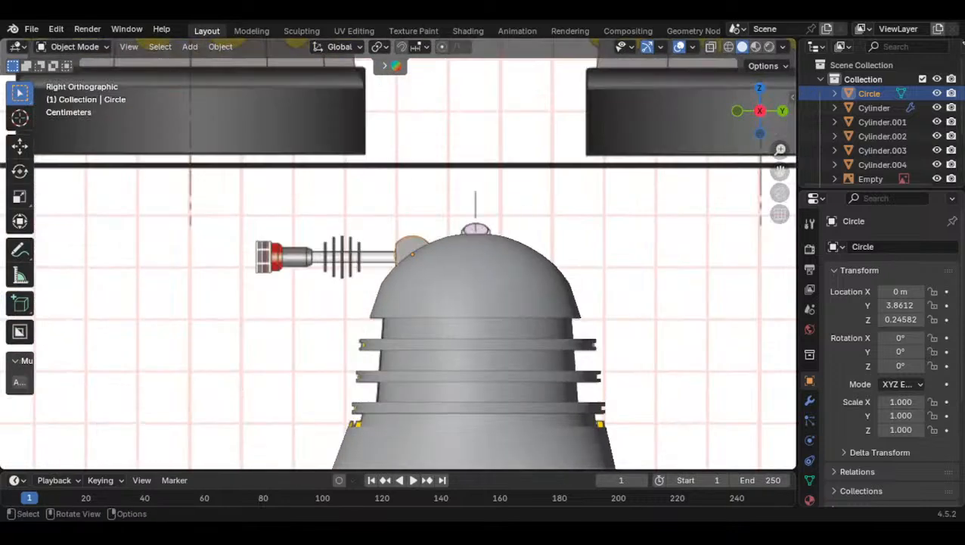
{"action": "scroll", "coordinate": [420, 246], "scroll_direction": "up", "scroll_amount": 6}
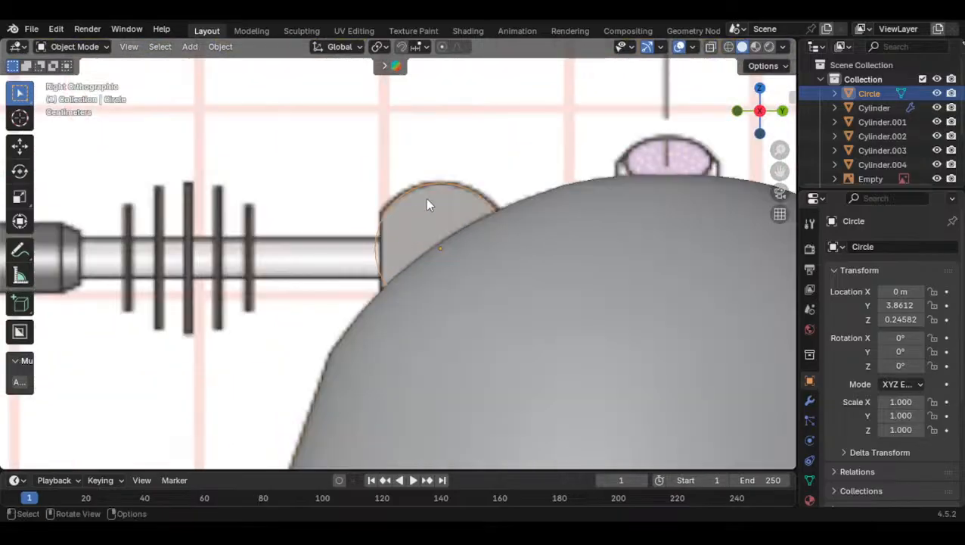
{"action": "scroll", "coordinate": [412, 209], "scroll_direction": "up", "scroll_amount": 3}
{"action": "key", "text": "Tab"}
{"action": "scroll", "coordinate": [409, 219], "scroll_direction": "up", "scroll_amount": 4}
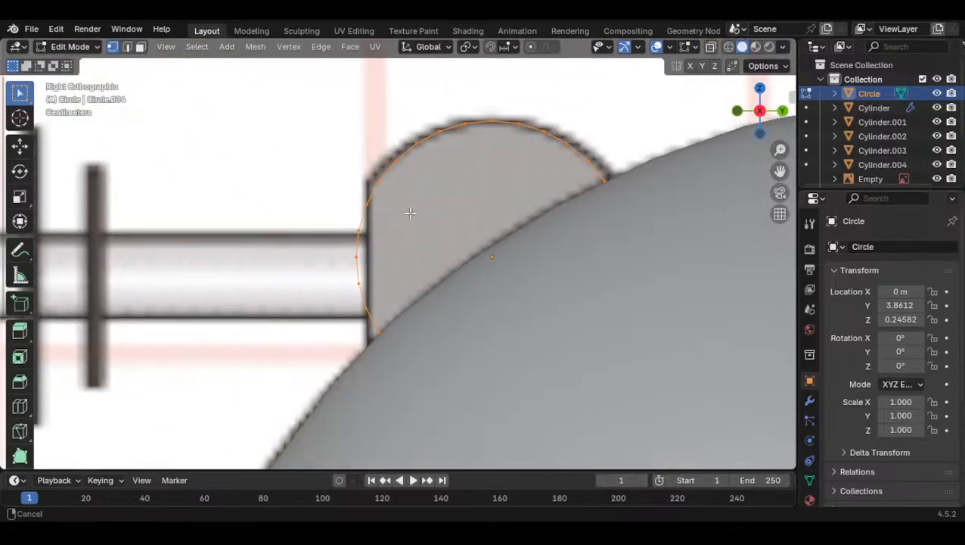
{"action": "key", "text": "alt+a"}
{"action": "left_click", "coordinate": [357, 235]}
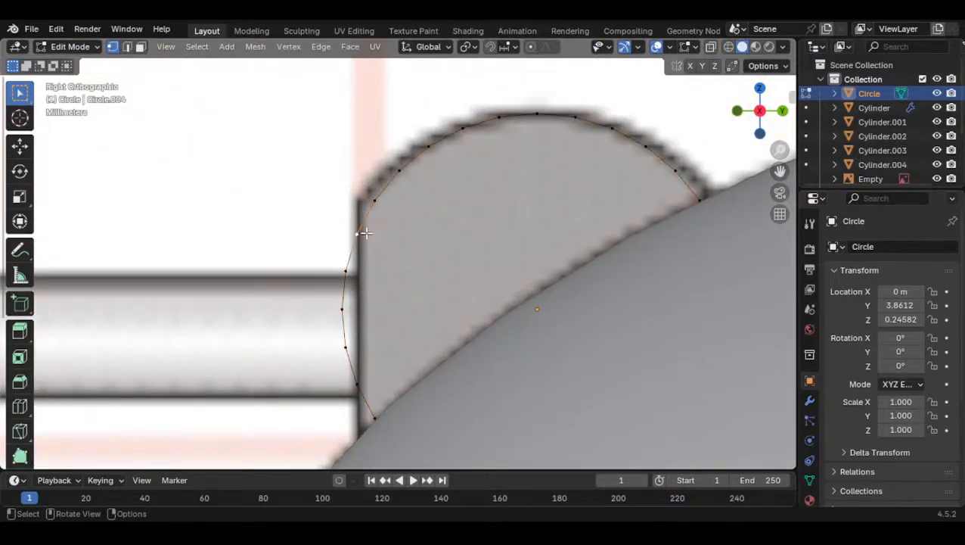
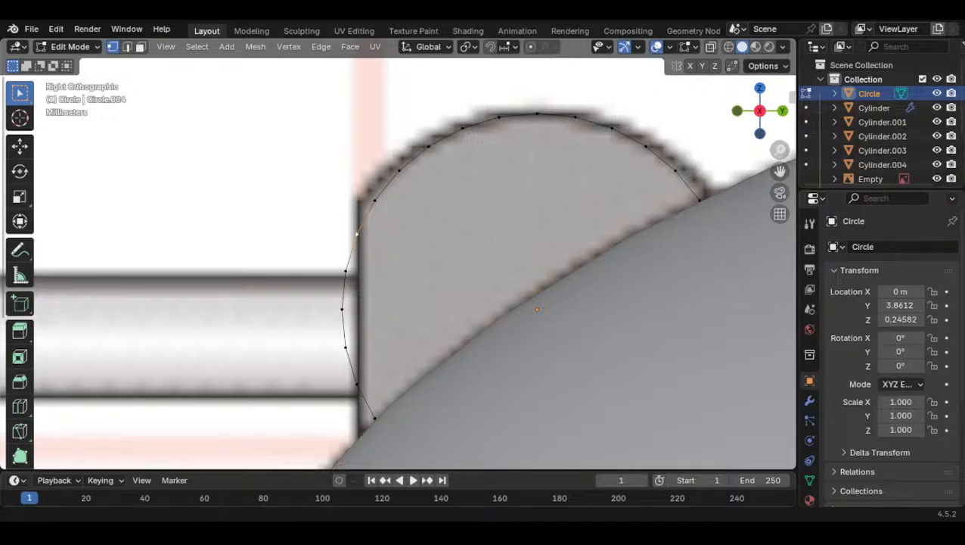
{"action": "scroll", "coordinate": [355, 321], "scroll_direction": "down", "scroll_amount": 2}
{"action": "scroll", "coordinate": [371, 301], "scroll_direction": "up", "scroll_amount": 4}
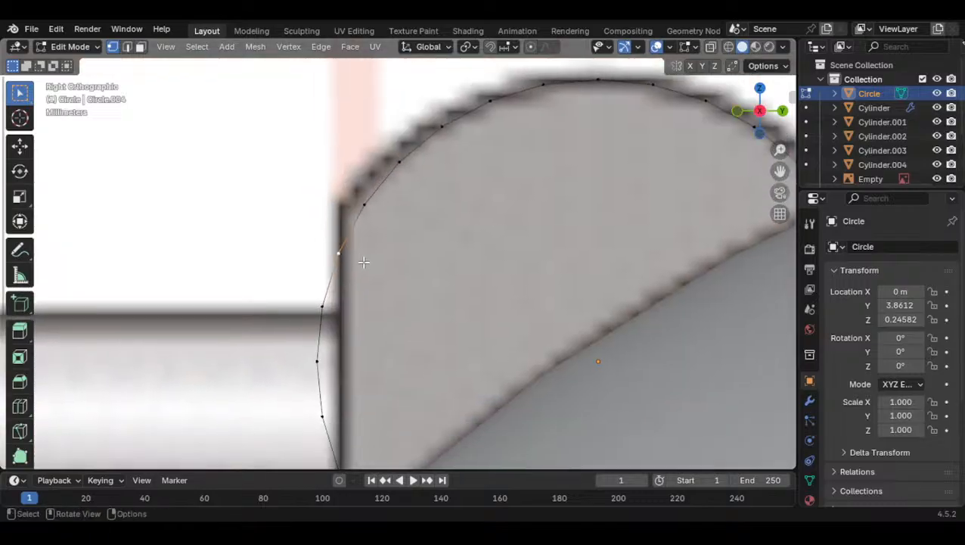
{"action": "key", "text": "g"}
{"action": "key", "text": "y"}
{"action": "key", "text": "Escape"}
Move the whole circle to about Y 3.8609 m, Z 0.2474 m and shrink it to a scale of about 0.983
{"action": "key", "text": "Tab"}
{"action": "scroll", "coordinate": [414, 244], "scroll_direction": "down", "scroll_amount": 1}
{"action": "key", "text": "g"}
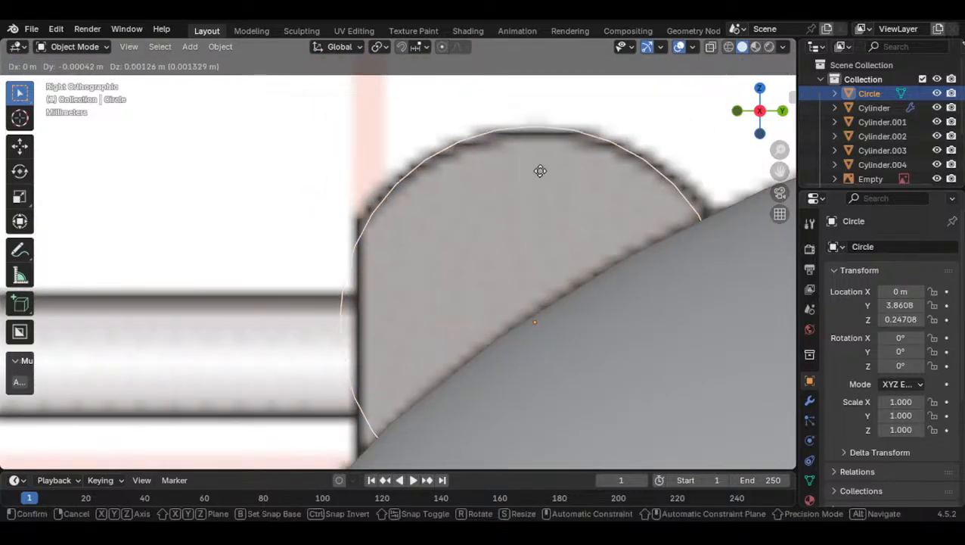
{"action": "left_click", "coordinate": [550, 157]}
{"action": "key", "text": "s"}
{"action": "left_click", "coordinate": [381, 276]}
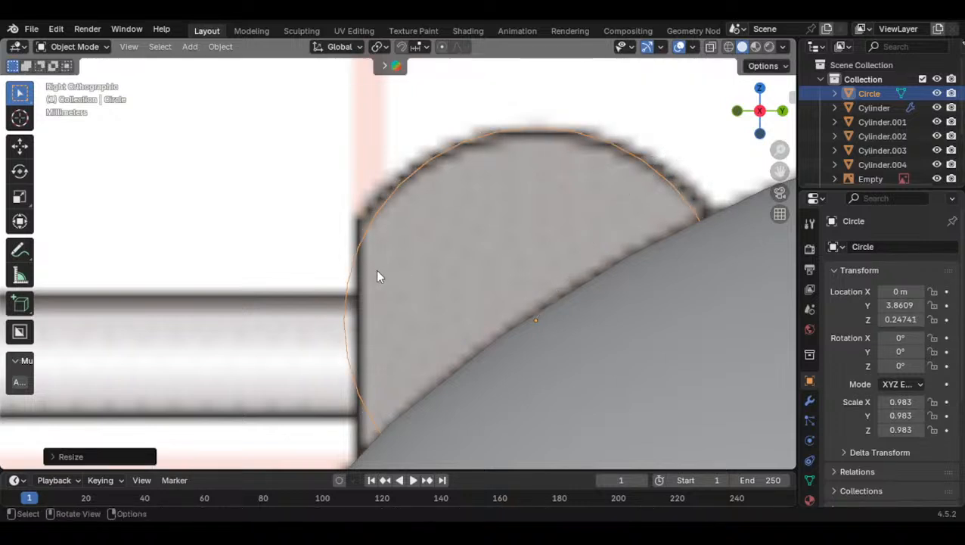
Move the circle's two upper bulging vertices along Y onto the eyepiece mount's straight front edge
{"action": "key", "text": "Tab"}
{"action": "scroll", "coordinate": [345, 311], "scroll_direction": "up", "scroll_amount": 2}
{"action": "left_click", "coordinate": [334, 267]}
{"action": "key", "text": "g"}
{"action": "key", "text": "y"}
{"action": "left_click", "coordinate": [348, 266]}
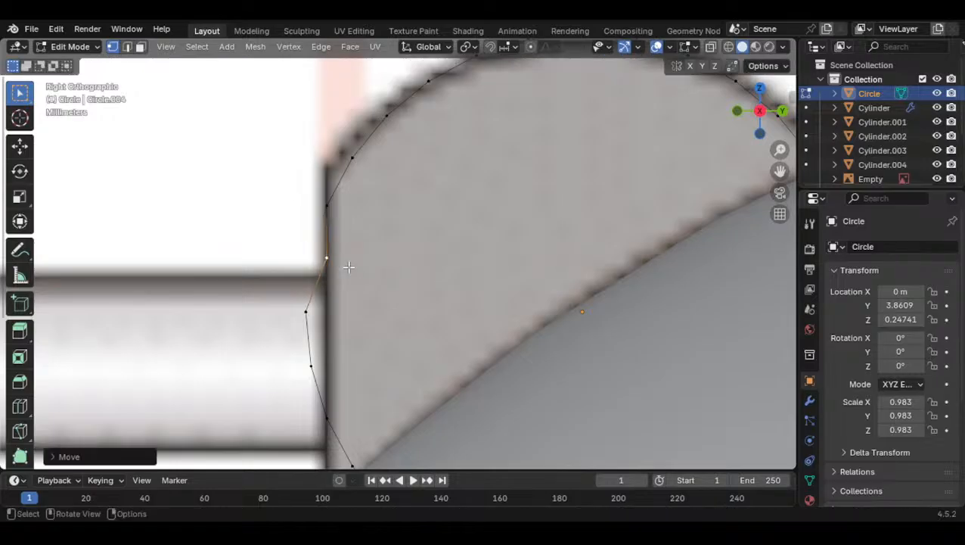
{"action": "left_click", "coordinate": [333, 316]}
{"action": "key", "text": "g"}
{"action": "key", "text": "y"}
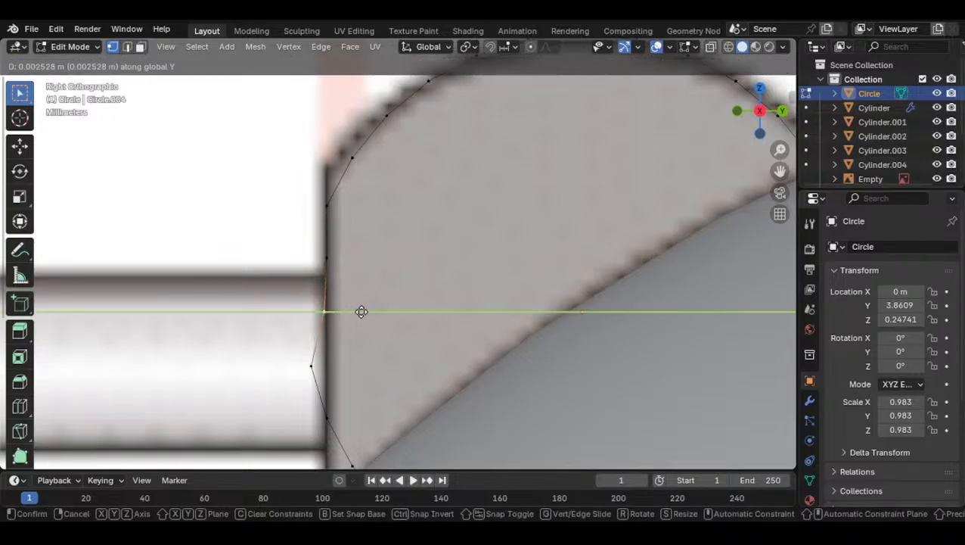
{"action": "left_click", "coordinate": [363, 312]}
{"action": "middle_click_drag", "start_coordinate": [363, 311], "coordinate": [334, 287], "text": "shift"}
{"action": "key", "text": "g"}
{"action": "key", "text": "y"}
{"action": "left_click", "coordinate": [319, 287]}
Align the next two vertices down the front side with the mount's straight edge along Y
{"action": "left_click", "coordinate": [297, 336]}
{"action": "key", "text": "g"}
{"action": "key", "text": "y"}
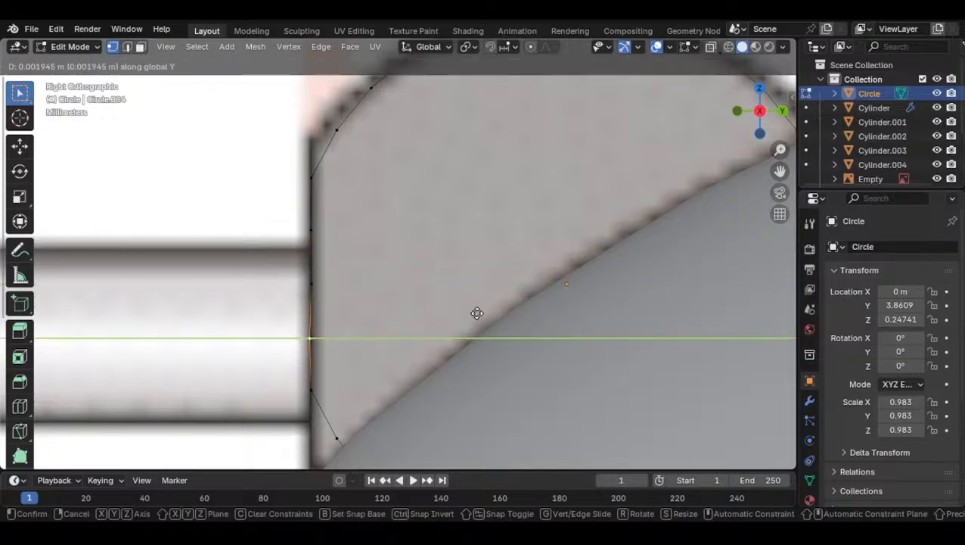
{"action": "left_click", "coordinate": [405, 320]}
{"action": "middle_click_drag", "start_coordinate": [405, 320], "coordinate": [404, 220], "text": "shift"}
{"action": "scroll", "coordinate": [378, 254], "scroll_direction": "up", "scroll_amount": 2}
{"action": "left_click", "coordinate": [305, 279]}
{"action": "key", "text": "g"}
{"action": "key", "text": "y"}
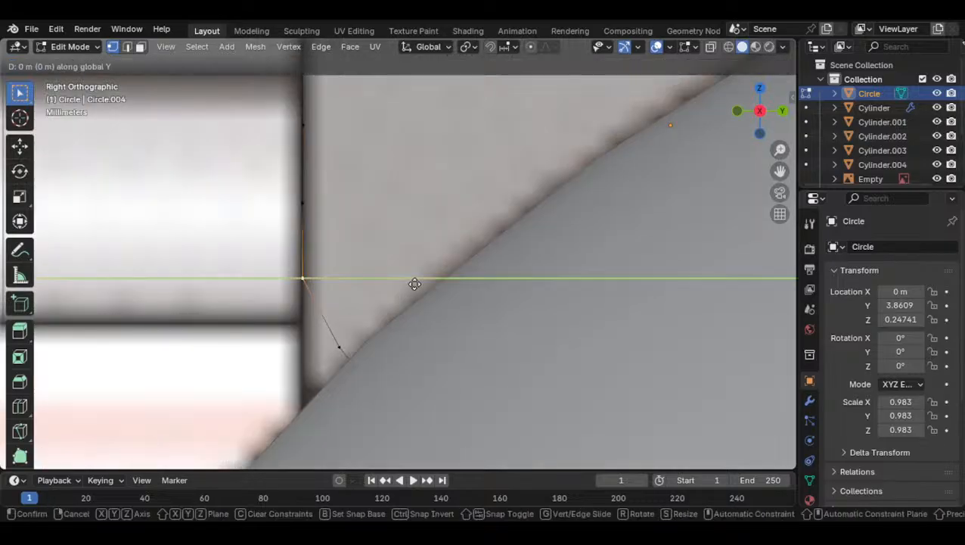
{"action": "left_click", "coordinate": [406, 285]}
Move the lowest visible vertex along Y to the straight edge and lower it along Z to the corner at the dome
{"action": "left_click", "coordinate": [342, 345]}
{"action": "key", "text": "g"}
{"action": "key", "text": "y"}
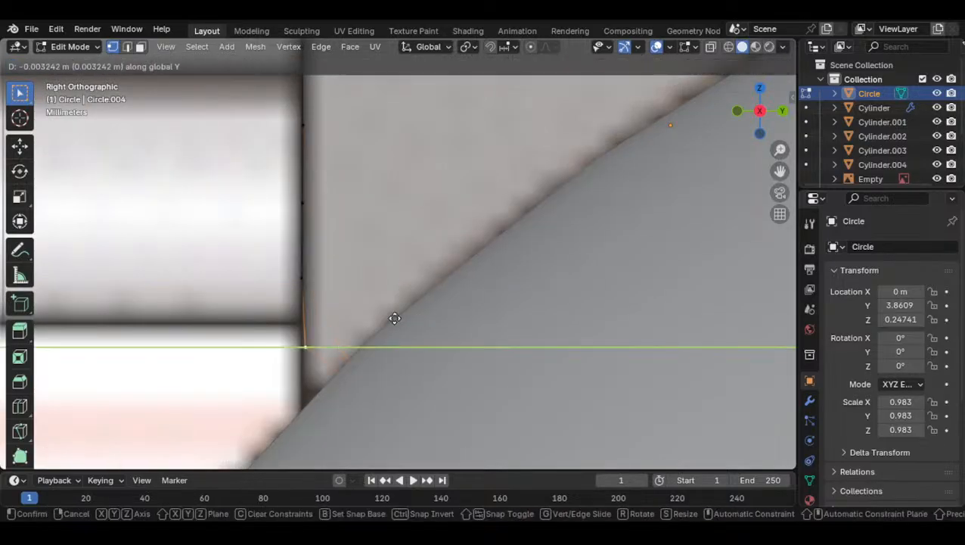
{"action": "left_click", "coordinate": [380, 319]}
{"action": "key", "text": "g"}
{"action": "key", "text": "z"}
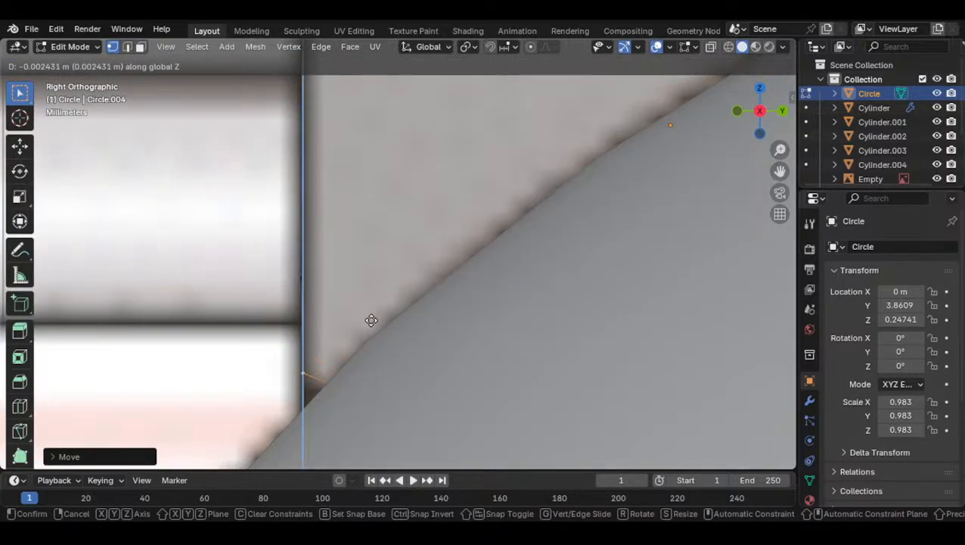
{"action": "left_click", "coordinate": [362, 348]}
{"action": "key", "text": "g"}
{"action": "key", "text": "z"}
{"action": "left_click", "coordinate": [363, 351]}
Turn on X-ray to expose the part of the circle hidden inside the dome
{"action": "key", "text": "alt+z"}
{"action": "scroll", "coordinate": [463, 230], "scroll_direction": "down", "scroll_amount": 5}
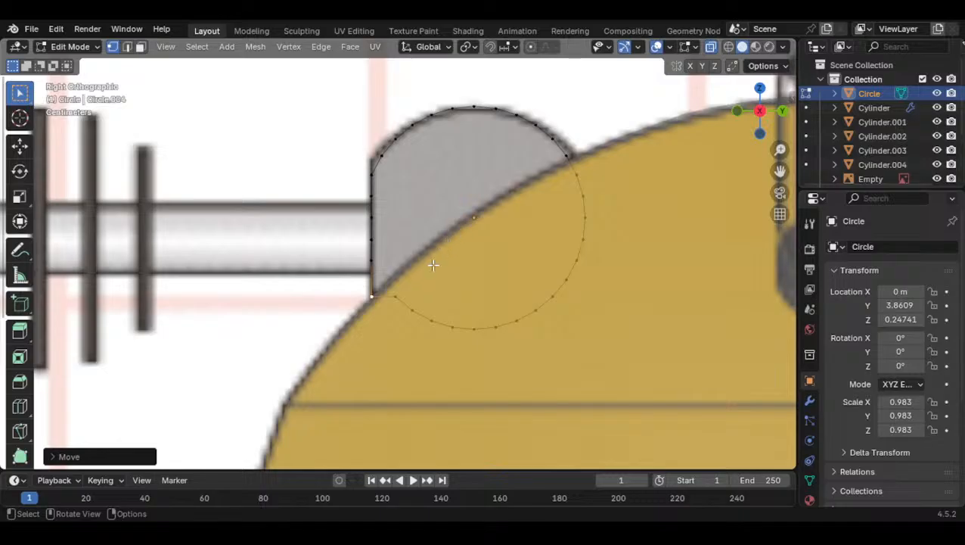
{"action": "scroll", "coordinate": [403, 298], "scroll_direction": "up", "scroll_amount": 2}
{"action": "left_click_drag", "start_coordinate": [379, 238], "coordinate": [566, 333]}
{"action": "key", "text": "g"}
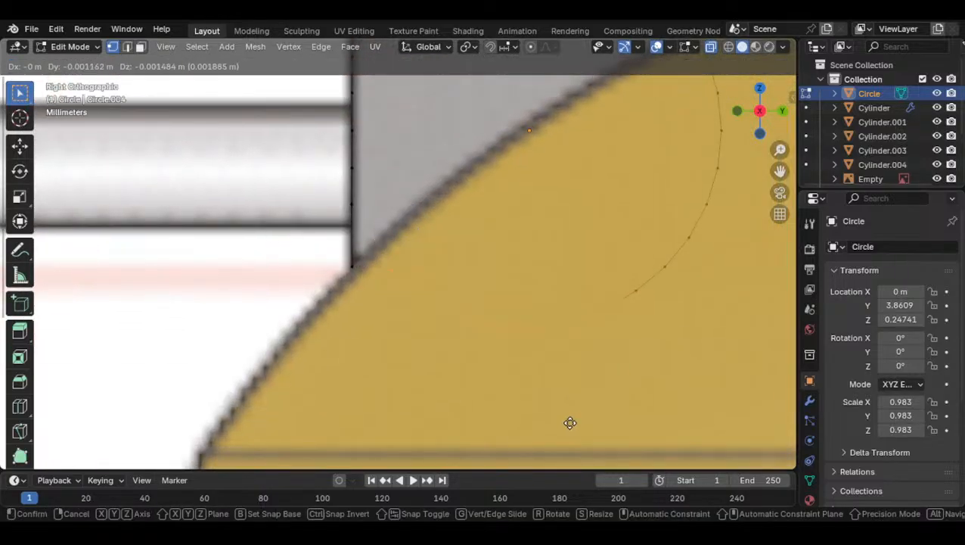
{"action": "key", "text": "Escape"}
Reposition the hidden vertex beside the mount's lower corner so the outline curves smoothly into the dome
{"action": "left_click_drag", "start_coordinate": [375, 268], "coordinate": [419, 305]}
{"action": "key", "text": "g"}
{"action": "left_click", "coordinate": [408, 314]}
{"action": "left_click", "coordinate": [411, 263]}
{"action": "key", "text": "g"}
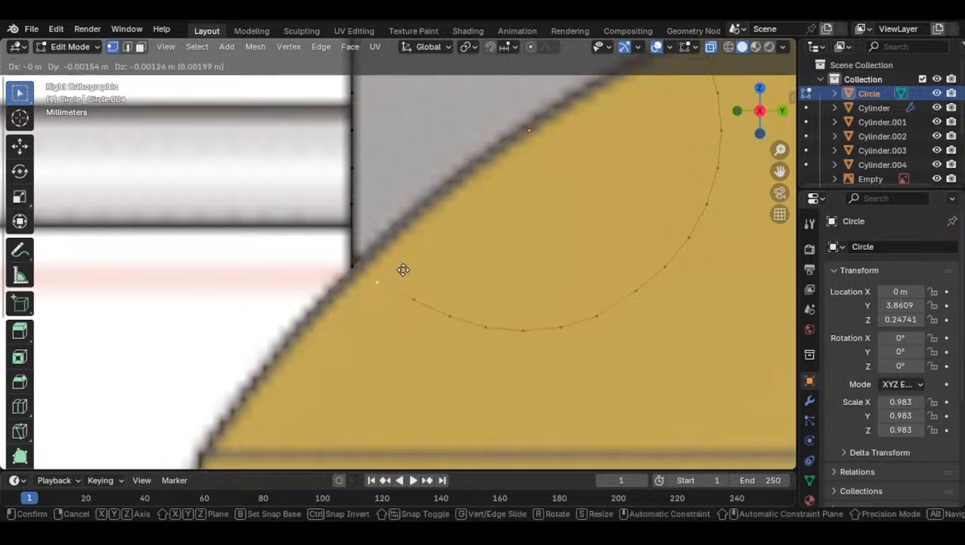
{"action": "left_click", "coordinate": [394, 289]}
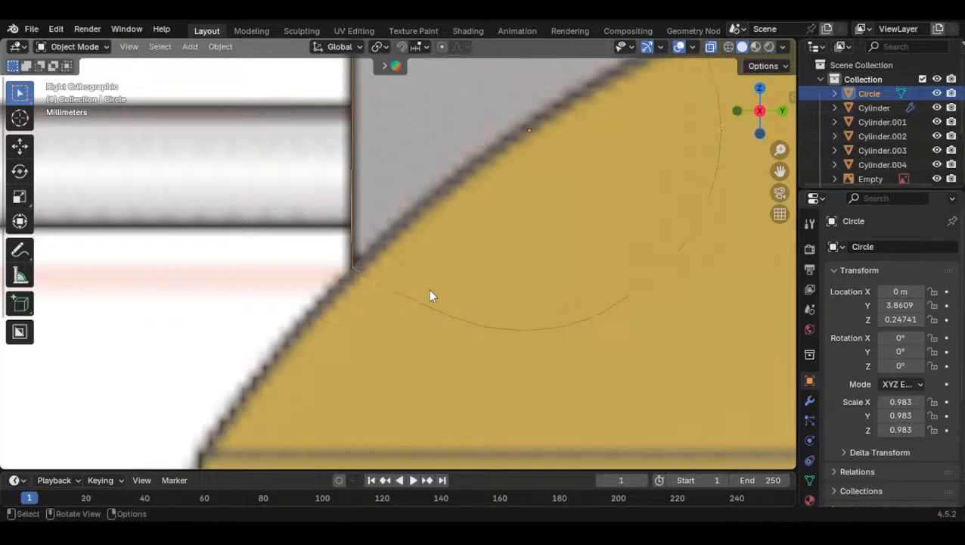
{"action": "key", "text": "Tab"}
{"action": "key", "text": "Tab"}
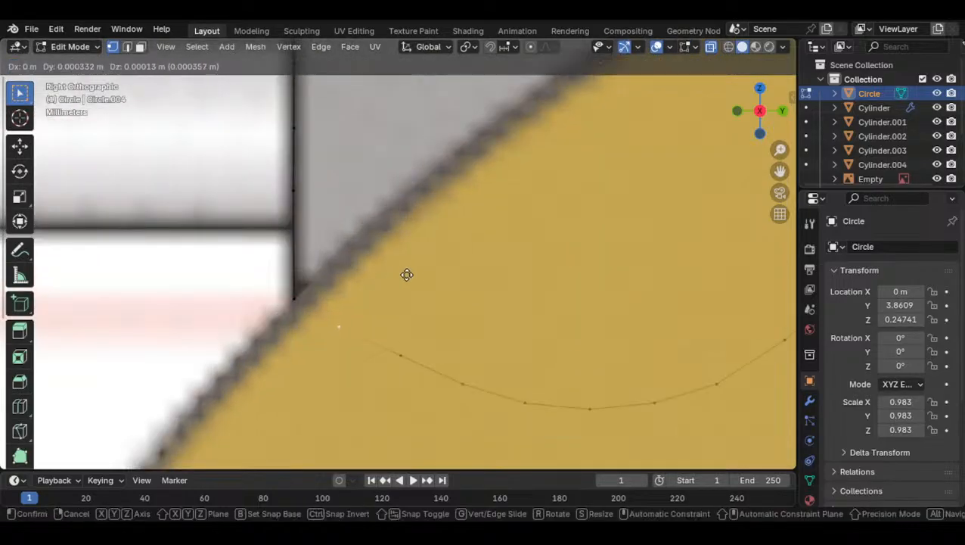
{"action": "left_click", "coordinate": [432, 275]}
{"action": "key", "text": "Tab"}
{"action": "scroll", "coordinate": [432, 276], "scroll_direction": "down", "scroll_amount": 3}
{"action": "scroll", "coordinate": [433, 278], "scroll_direction": "down", "scroll_amount": 2}
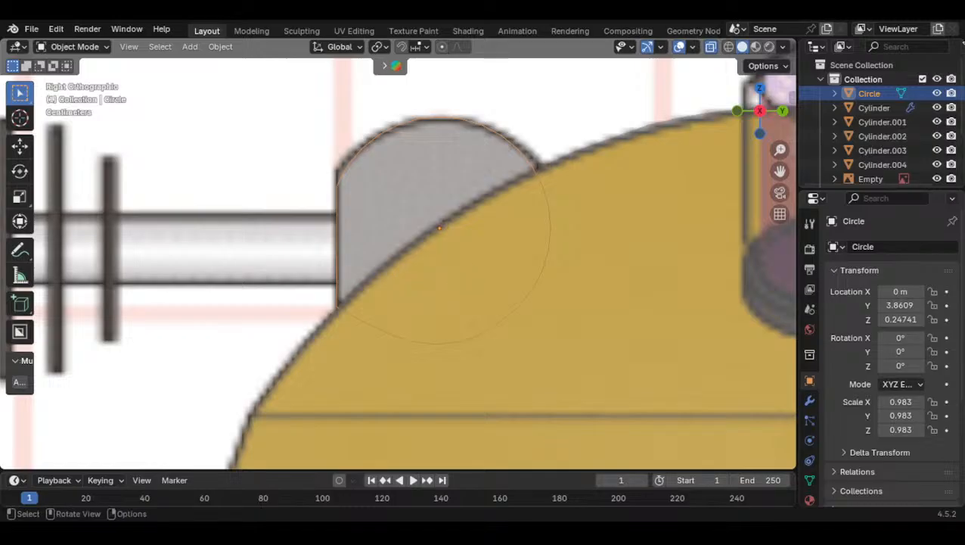
Raise the two vertices at the upper end of the straight front edge by about 0.001 m along Z
{"action": "scroll", "coordinate": [397, 185], "scroll_direction": "down", "scroll_amount": 1}
{"action": "scroll", "coordinate": [396, 198], "scroll_direction": "up", "scroll_amount": 5}
{"action": "key", "text": "Tab"}
{"action": "middle_click_drag", "start_coordinate": [366, 242], "coordinate": [369, 245], "text": "shift"}
{"action": "left_click_drag", "start_coordinate": [323, 219], "coordinate": [352, 249]}
{"action": "middle_click_drag", "start_coordinate": [380, 263], "coordinate": [392, 274], "text": "shift"}
{"action": "middle_click_drag", "start_coordinate": [330, 201], "coordinate": [363, 252], "text": "shift"}
{"action": "scroll", "coordinate": [363, 252], "scroll_direction": "up", "scroll_amount": 3}
{"action": "left_click_drag", "start_coordinate": [319, 230], "coordinate": [491, 362]}
{"action": "key", "text": "g"}
{"action": "key", "text": "z"}
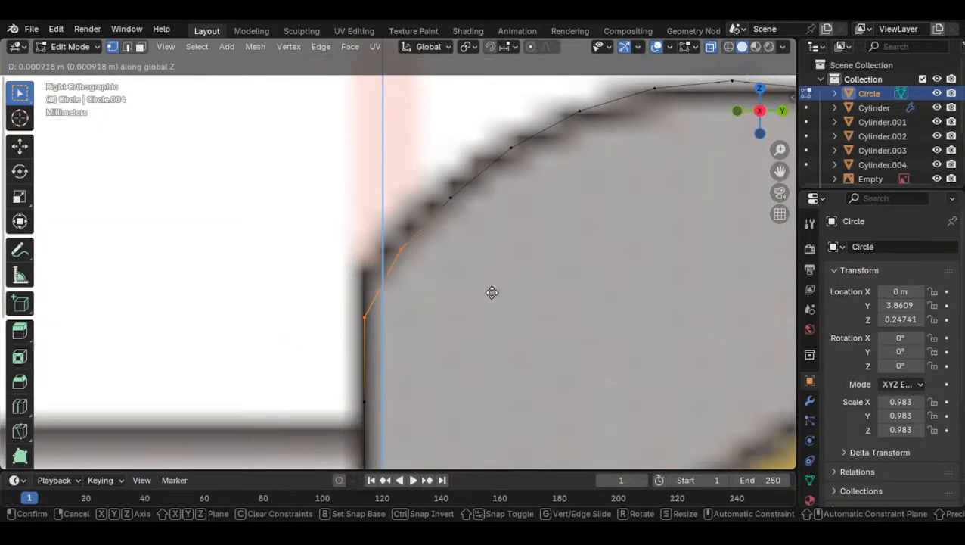
{"action": "left_click", "coordinate": [491, 270]}
Inspect the reshaped outline's fit to the eyepiece mount in Object Mode
{"action": "key", "text": "Tab"}
{"action": "scroll", "coordinate": [491, 269], "scroll_direction": "down", "scroll_amount": 3}
{"action": "scroll", "coordinate": [470, 265], "scroll_direction": "up", "scroll_amount": 2}
{"action": "key", "text": "Tab"}
{"action": "key", "text": "Tab"}
{"action": "scroll", "coordinate": [461, 255], "scroll_direction": "down", "scroll_amount": 4}
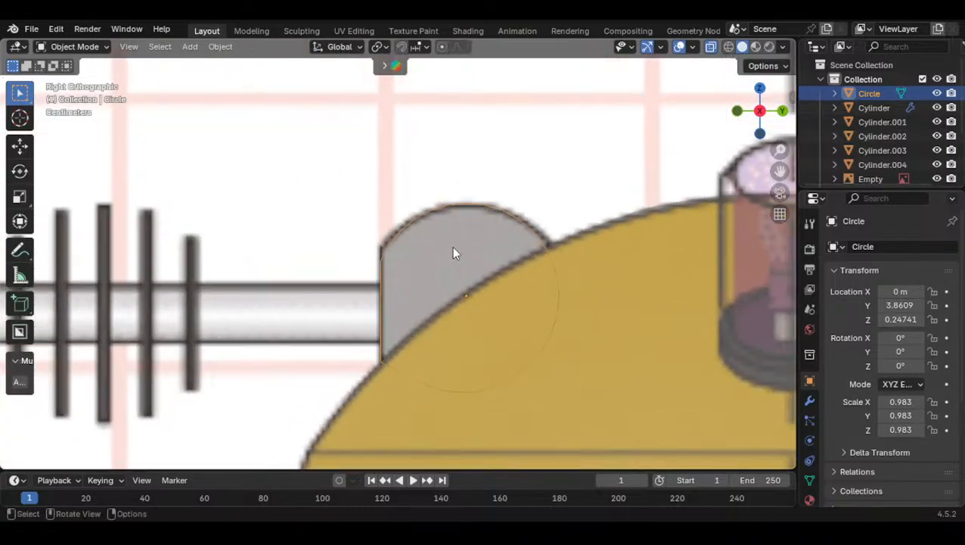
{"action": "scroll", "coordinate": [453, 253], "scroll_direction": "up", "scroll_amount": 1}
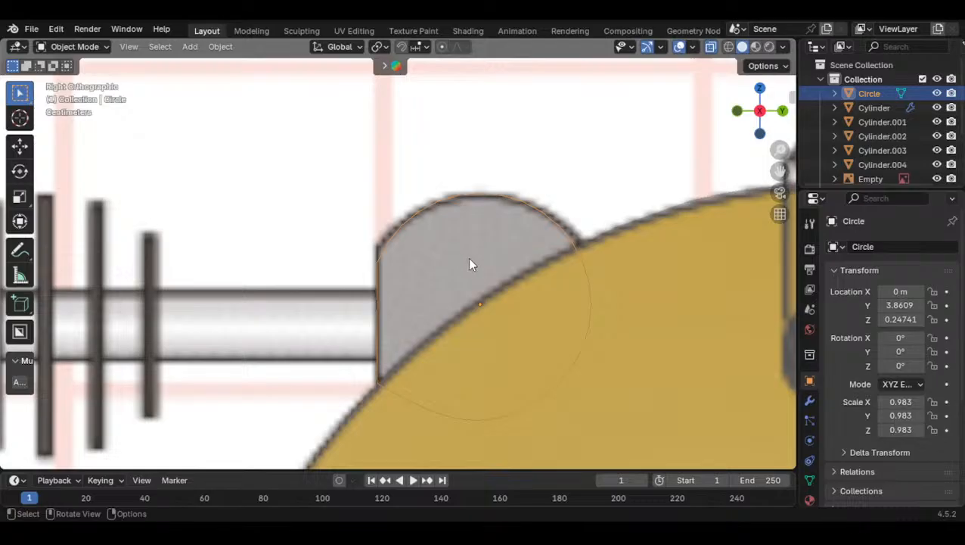
{"action": "scroll", "coordinate": [469, 259], "scroll_direction": "up", "scroll_amount": 3}
{"action": "scroll", "coordinate": [469, 260], "scroll_direction": "down", "scroll_amount": 2}
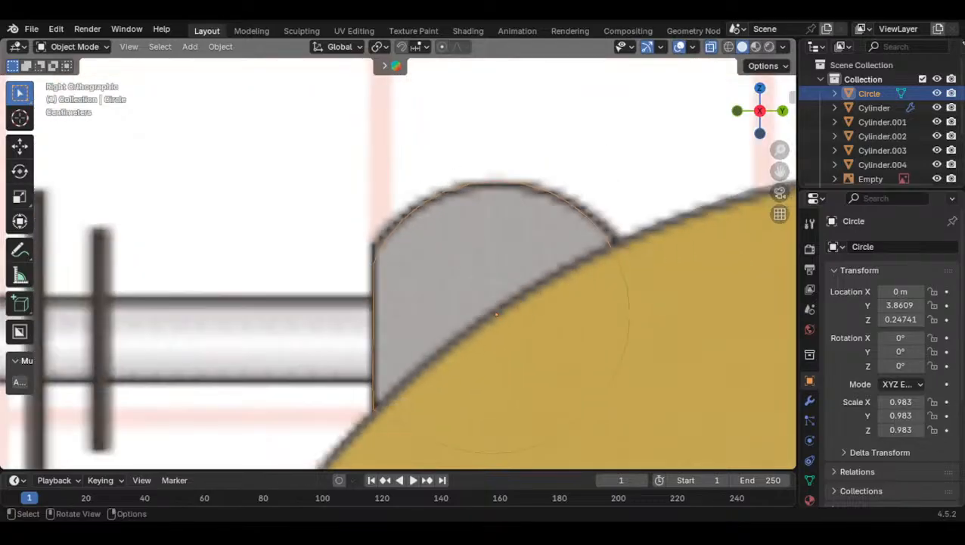
{"action": "scroll", "coordinate": [466, 264], "scroll_direction": "down", "scroll_amount": 7}
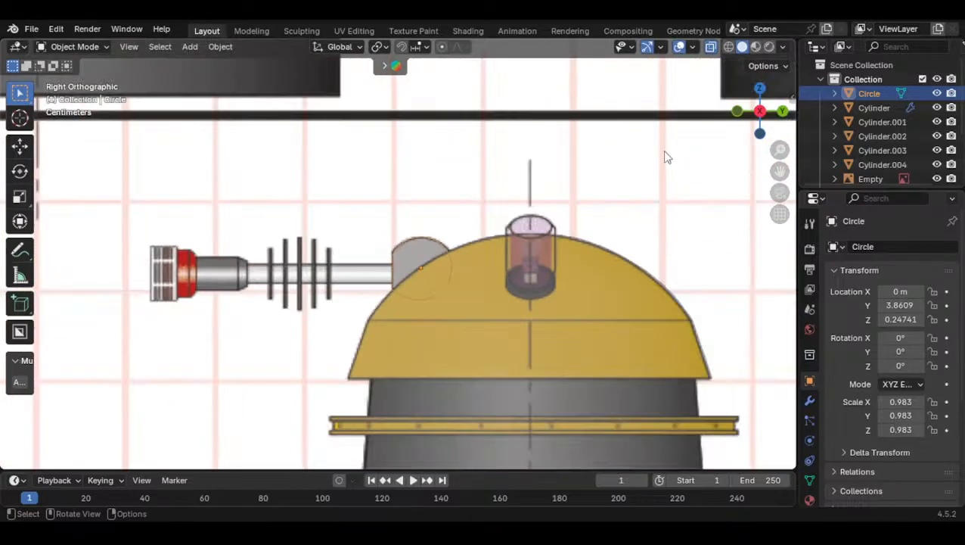
In front view, move the circle along X to about -0.02 m
{"action": "key", "text": "Tab"}
{"action": "scroll", "coordinate": [243, 103], "scroll_direction": "up", "scroll_amount": 4}
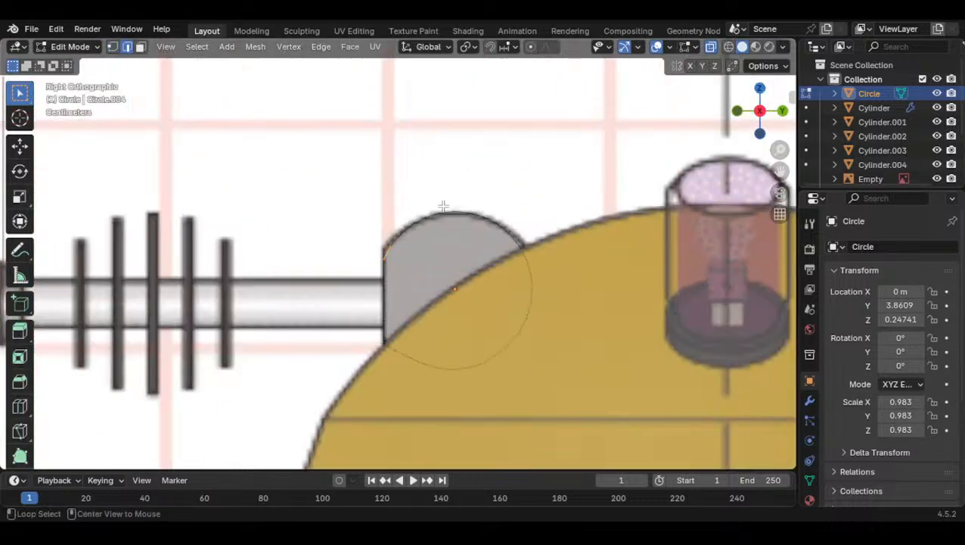
{"action": "key", "text": "Tab"}
{"action": "left_click", "coordinate": [737, 112]}
{"action": "scroll", "coordinate": [570, 231], "scroll_direction": "up", "scroll_amount": 4}
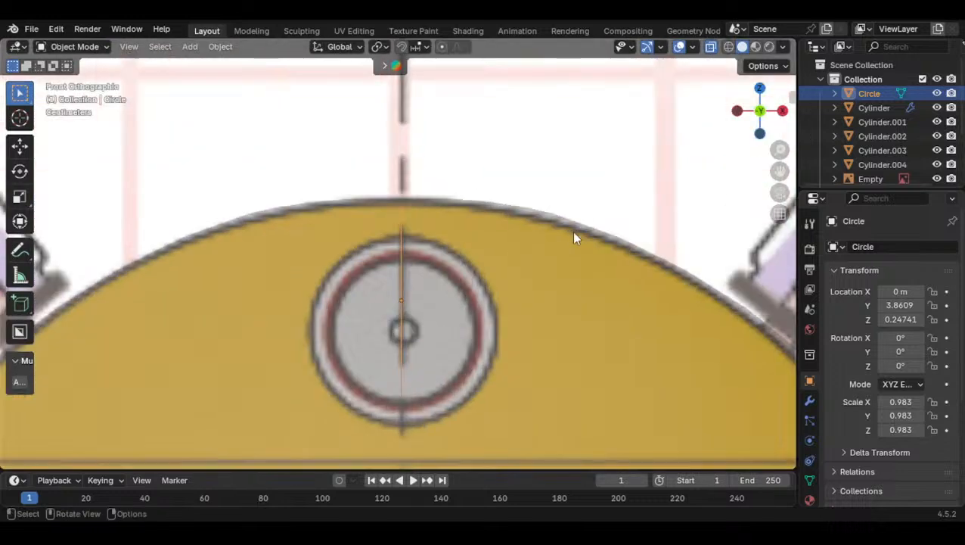
{"action": "key", "text": "g"}
{"action": "key", "text": "x"}
{"action": "left_click", "coordinate": [574, 231]}
{"action": "key", "text": "g"}
{"action": "key", "text": "x"}
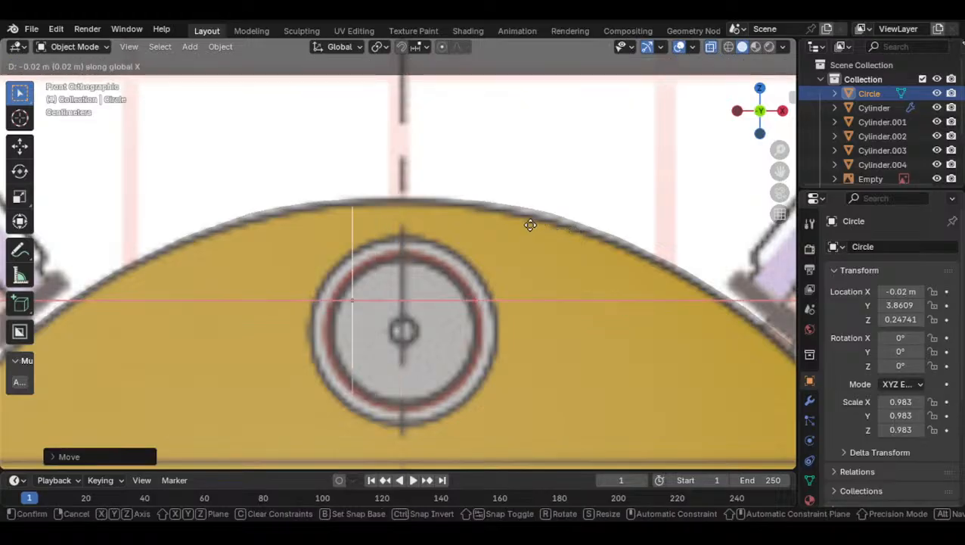
{"action": "left_click", "coordinate": [528, 217]}
Apply the circle's object transform
{"action": "middle_click_drag", "start_coordinate": [632, 171], "coordinate": [444, 242]}
{"action": "scroll", "coordinate": [468, 239], "scroll_direction": "up", "scroll_amount": 6}
{"action": "left_click", "coordinate": [740, 111]}
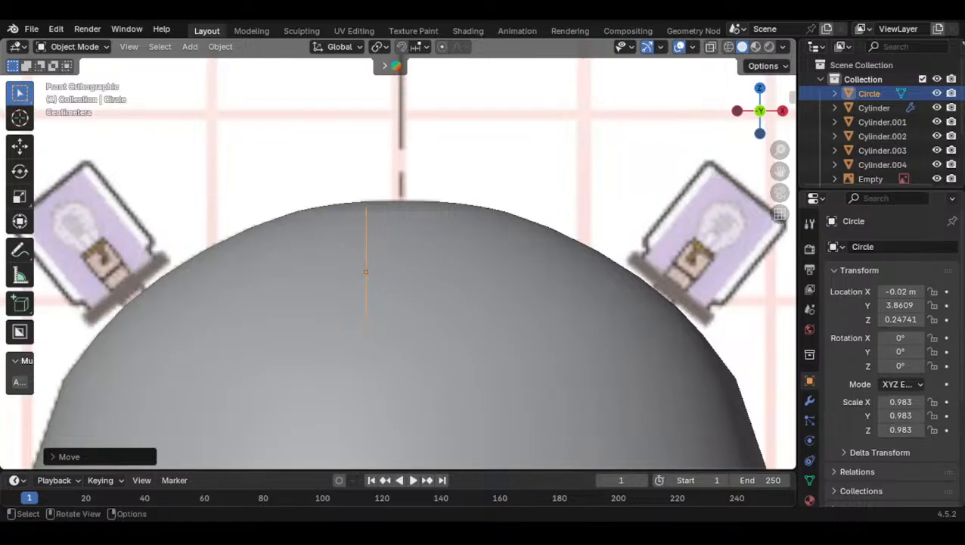
{"action": "scroll", "coordinate": [417, 265], "scroll_direction": "up", "scroll_amount": 3}
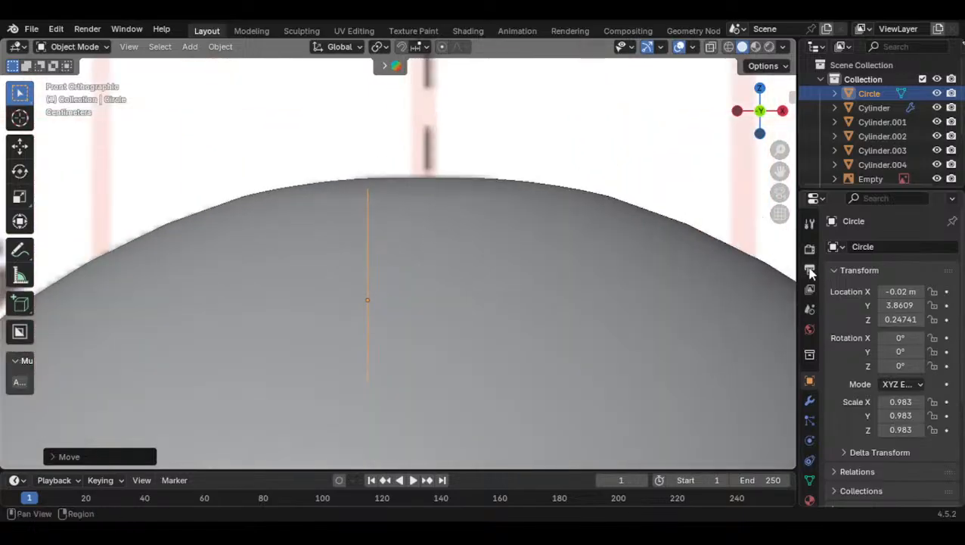
{"action": "left_click", "coordinate": [810, 400]}
{"action": "key", "text": "ctrl+a"}
{"action": "left_click", "coordinate": [582, 310]}
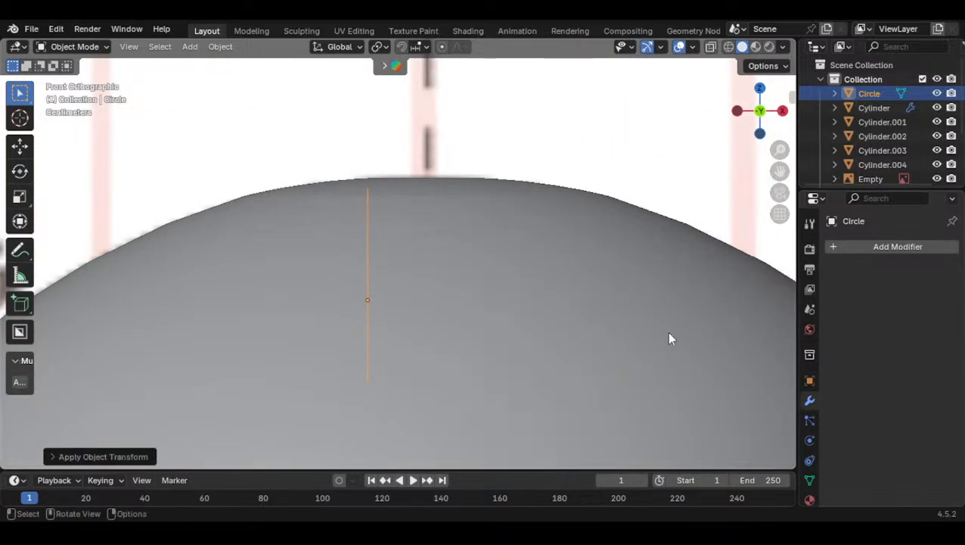
Add a Solidify modifier to the circle and enter Edit Mode on its outline
{"action": "left_click", "coordinate": [839, 248]}
{"action": "left_click", "coordinate": [832, 250]}
{"action": "key", "text": "Up"}
{"action": "key", "text": "Up"}
{"action": "key", "text": "Up"}
{"action": "key", "text": "Up"}
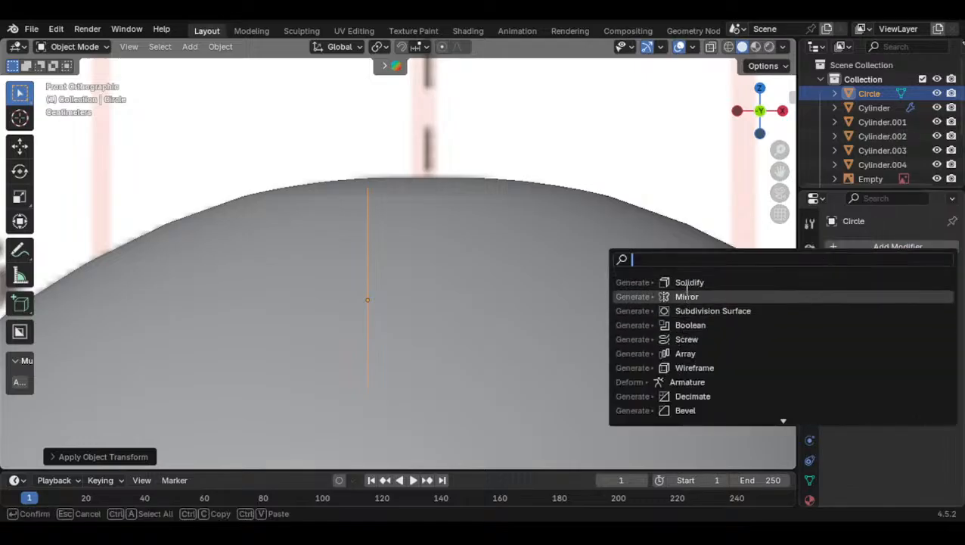
{"action": "key", "text": "Return"}
{"action": "middle_click_drag", "start_coordinate": [499, 276], "coordinate": [425, 282]}
{"action": "scroll", "coordinate": [425, 283], "scroll_direction": "down", "scroll_amount": 3}
{"action": "middle_click_drag", "start_coordinate": [508, 293], "coordinate": [412, 265]}
{"action": "scroll", "coordinate": [411, 265], "scroll_direction": "up", "scroll_amount": 5}
{"action": "key", "text": "Tab"}
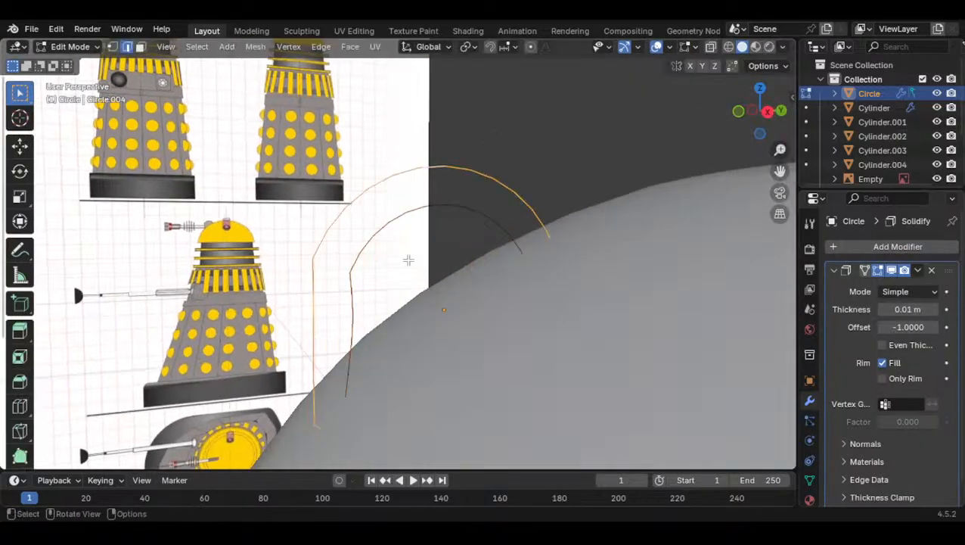
{"action": "key", "text": "ctrl+e"}
{"action": "left_click", "coordinate": [341, 149]}
{"action": "middle_click_drag", "start_coordinate": [340, 149], "coordinate": [447, 216]}
{"action": "key", "text": "ctrl+z"}
{"action": "key", "text": "Tab"}
{"action": "key", "text": "Tab"}
Fill the circle's outline with a new face from its edges and return to Object Mode
{"action": "key", "text": "ctrl+e"}
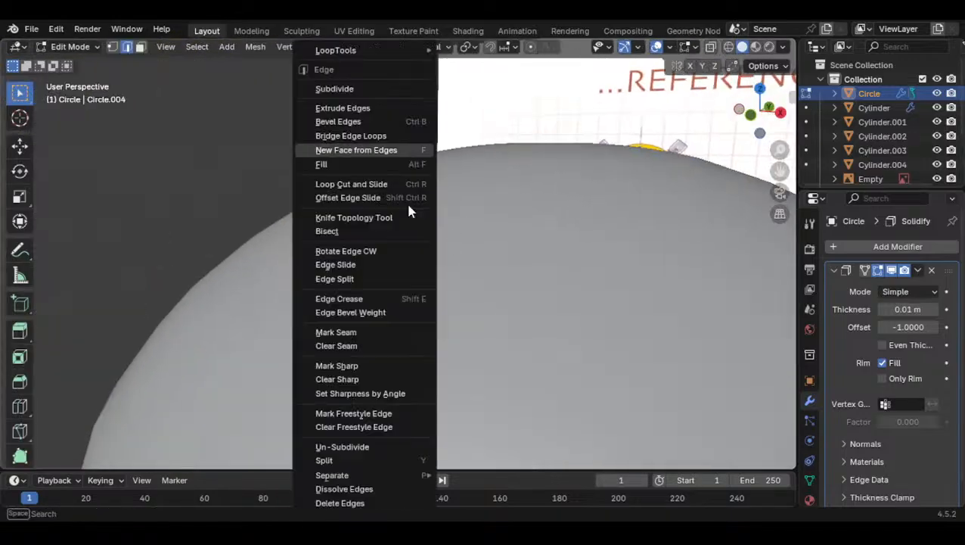
{"action": "left_click", "coordinate": [348, 134]}
{"action": "key", "text": "ctrl+e"}
{"action": "left_click", "coordinate": [331, 151]}
{"action": "key", "text": "Tab"}
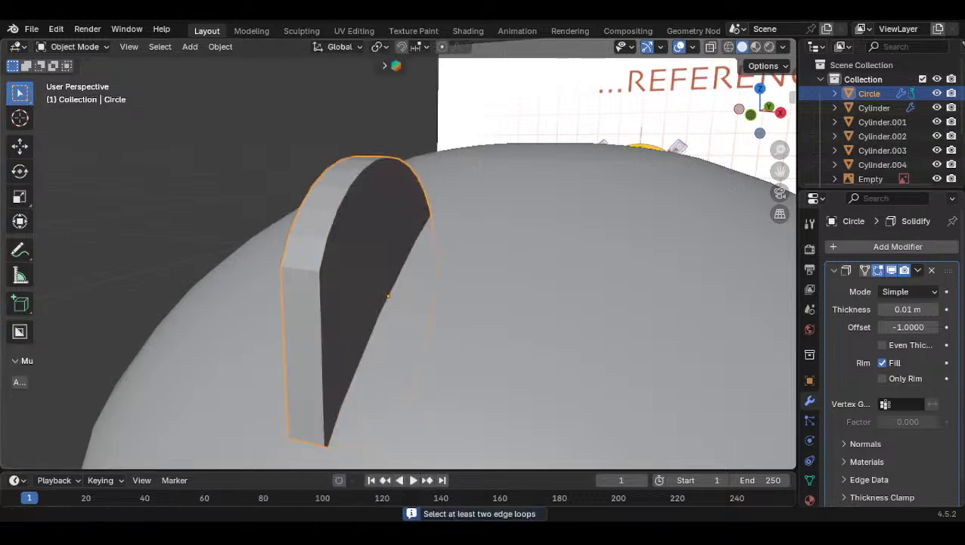
Set the Solidify thickness of the eyepiece mount to 0.03 m
{"action": "left_click", "coordinate": [749, 117]}
{"action": "left_click", "coordinate": [935, 308]}
{"action": "left_click", "coordinate": [935, 309]}
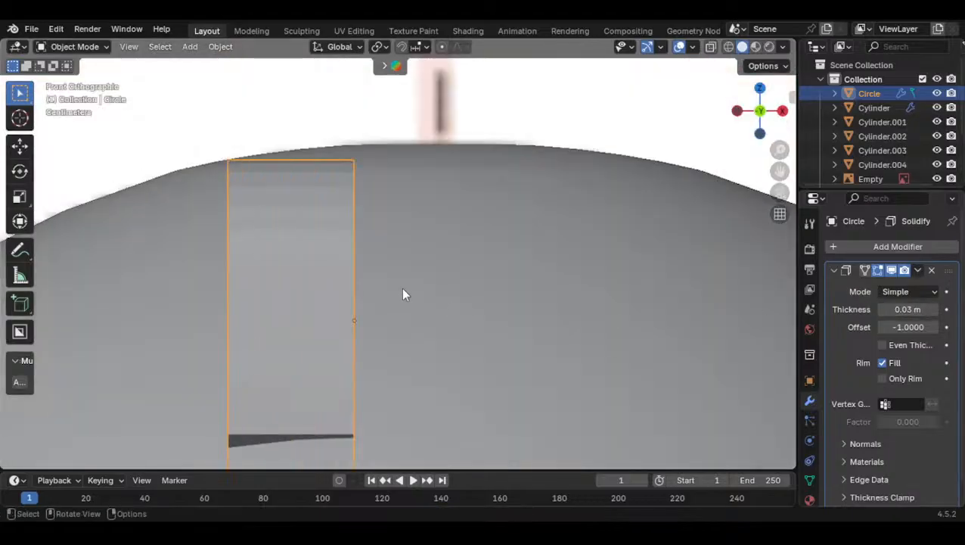
Apply the mount's object transform and shade it with Shade Auto Smooth
{"action": "key", "text": "ctrl+a"}
{"action": "left_click", "coordinate": [384, 281]}
{"action": "right_click", "coordinate": [412, 257]}
{"action": "left_click", "coordinate": [374, 240]}
{"action": "key", "text": "g"}
{"action": "key", "text": "y"}
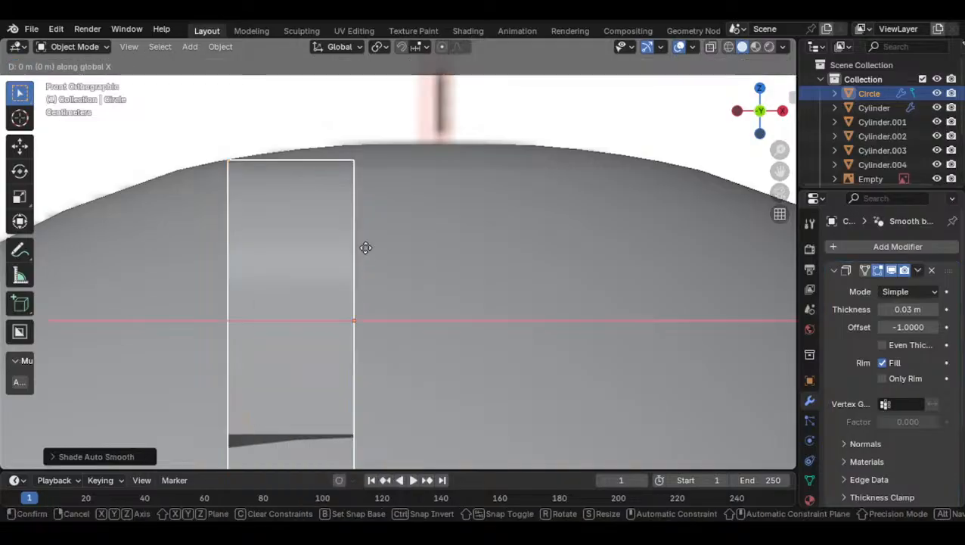
{"action": "key", "text": "Escape"}
Set the mount's origin to its geometry
{"action": "right_click", "coordinate": [365, 253]}
{"action": "mouse_move", "coordinate": [401, 288]}
{"action": "left_click", "coordinate": [461, 302]}
Turn on X-ray and move the mount along X to centre it on the dome's centreline in the front reference
{"action": "key", "text": "g"}
{"action": "key", "text": "y"}
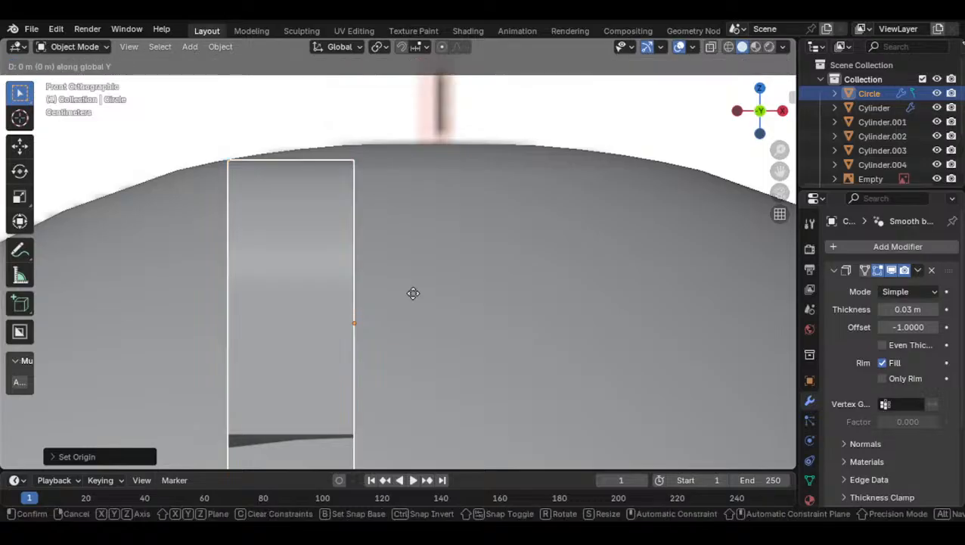
{"action": "left_click", "coordinate": [452, 267]}
{"action": "left_click", "coordinate": [711, 46]}
{"action": "key", "text": "g"}
{"action": "key", "text": "x"}
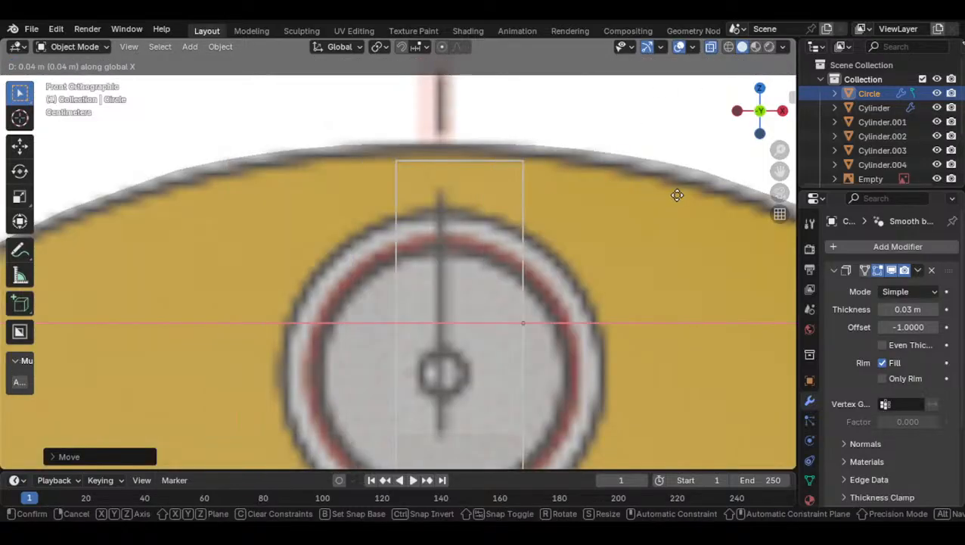
{"action": "left_click", "coordinate": [635, 226]}
{"action": "scroll", "coordinate": [553, 261], "scroll_direction": "down", "scroll_amount": 6}
{"action": "scroll", "coordinate": [553, 261], "scroll_direction": "up", "scroll_amount": 4}
{"action": "key", "text": "g"}
{"action": "key", "text": "x"}
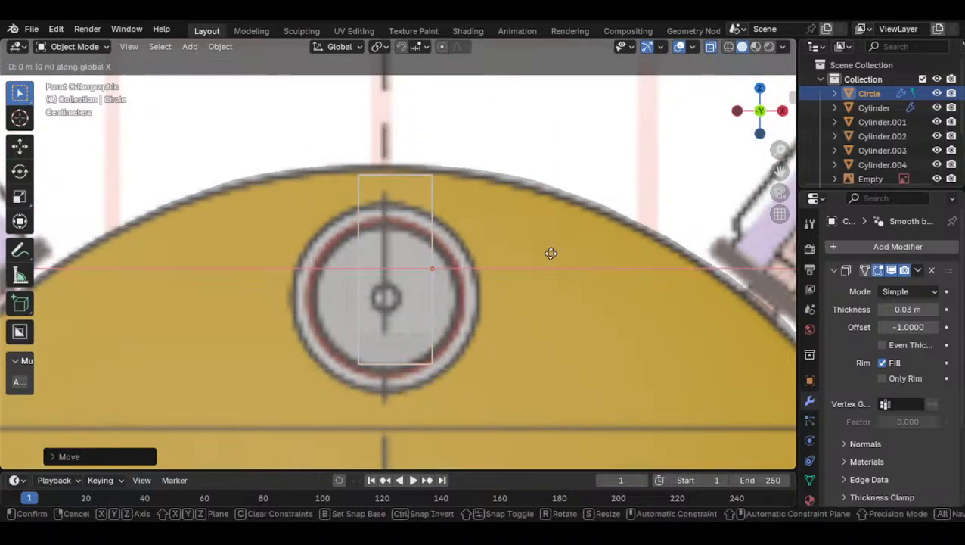
{"action": "left_click", "coordinate": [445, 260]}
In right view, raise the corner vertex above the straight front edge along Z to the reference outline's corner
{"action": "left_click", "coordinate": [782, 110]}
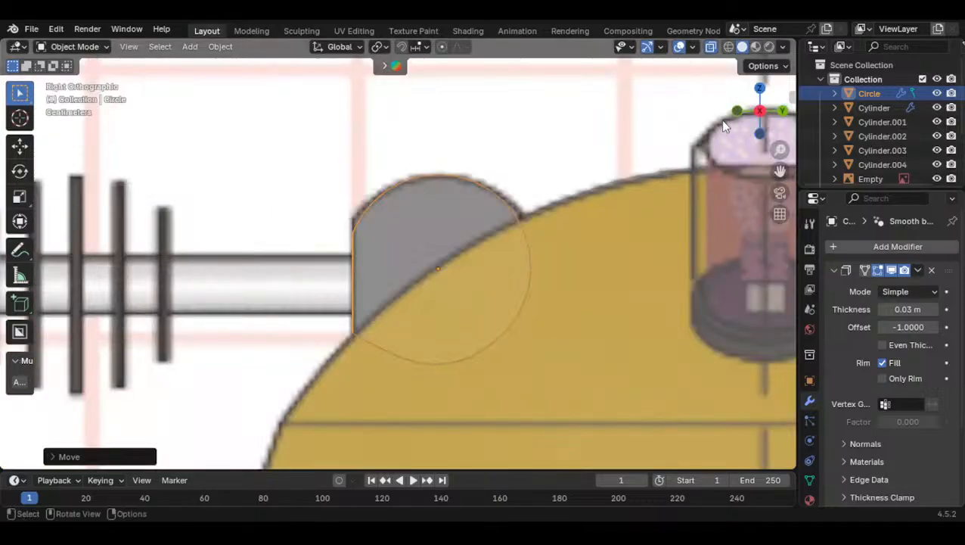
{"action": "scroll", "coordinate": [363, 220], "scroll_direction": "up", "scroll_amount": 5}
{"action": "scroll", "coordinate": [367, 200], "scroll_direction": "down", "scroll_amount": 2}
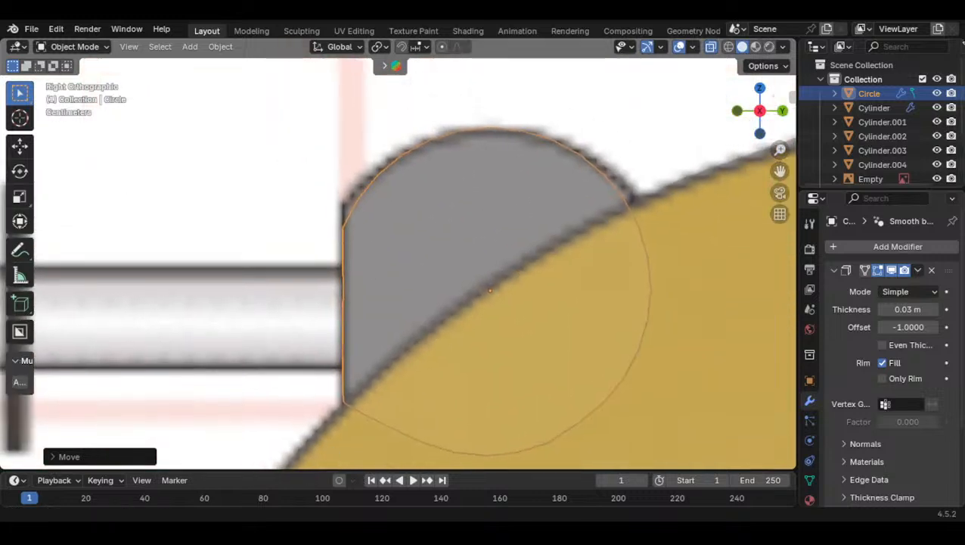
{"action": "scroll", "coordinate": [373, 345], "scroll_direction": "up", "scroll_amount": 4}
{"action": "key", "text": "Tab"}
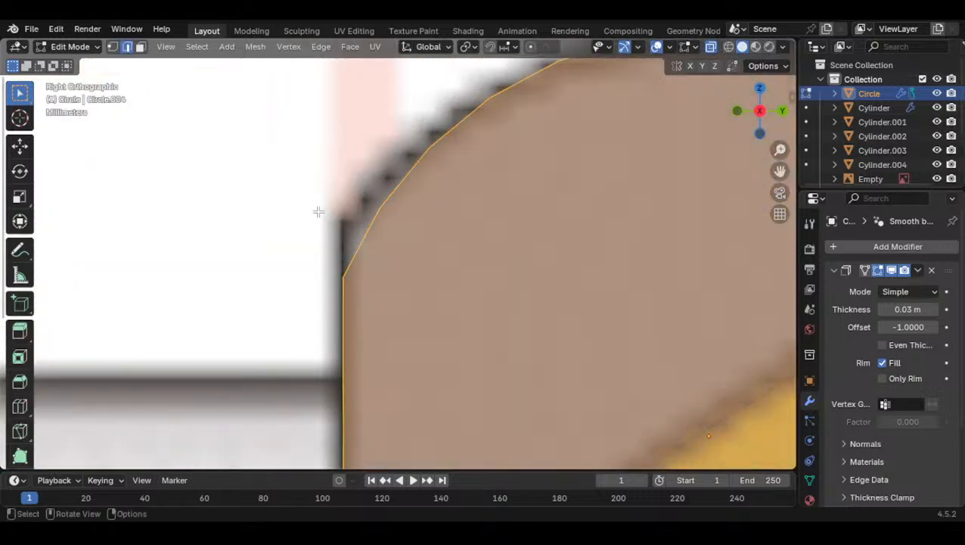
{"action": "left_click_drag", "start_coordinate": [323, 198], "coordinate": [416, 269]}
{"action": "key", "text": "g"}
{"action": "key", "text": "z"}
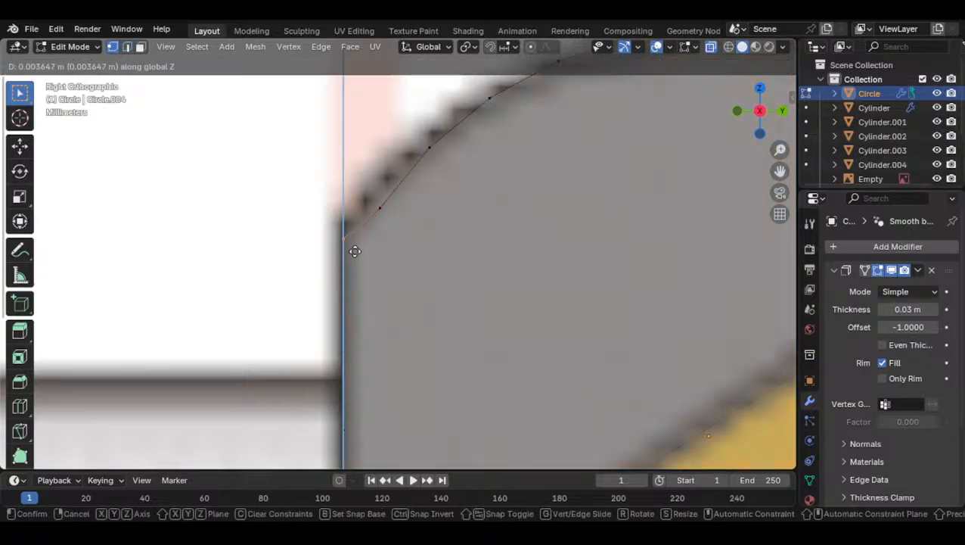
{"action": "left_click", "coordinate": [355, 237]}
Move the first vertex above the front corner outward onto the reference mount's curved outline
{"action": "left_click_drag", "start_coordinate": [371, 190], "coordinate": [398, 230]}
{"action": "middle_click_drag", "start_coordinate": [398, 233], "coordinate": [409, 274], "text": "shift"}
{"action": "scroll", "coordinate": [409, 280], "scroll_direction": "up", "scroll_amount": 3}
{"action": "key", "text": "g"}
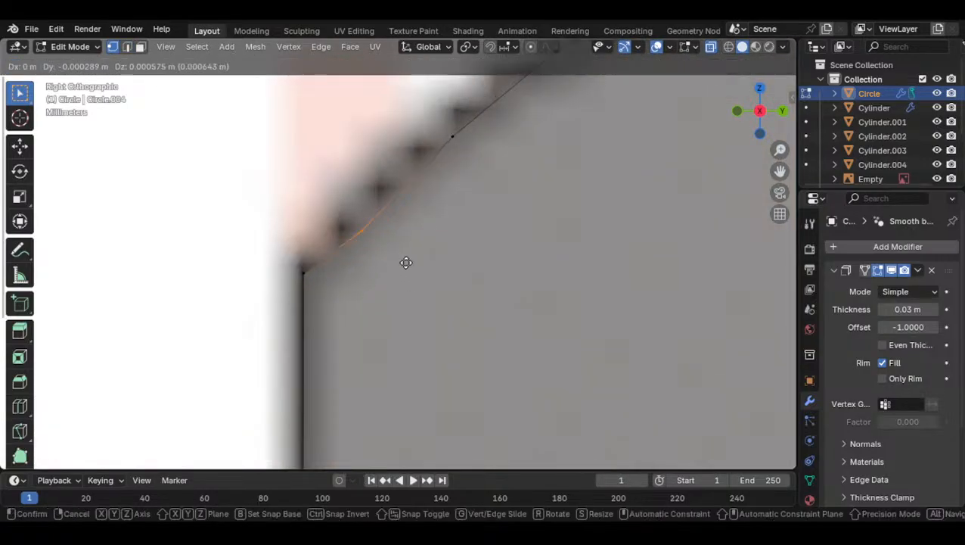
{"action": "left_click", "coordinate": [363, 199]}
{"action": "middle_click_drag", "start_coordinate": [363, 218], "coordinate": [364, 315], "text": "shift"}
{"action": "key", "text": "g"}
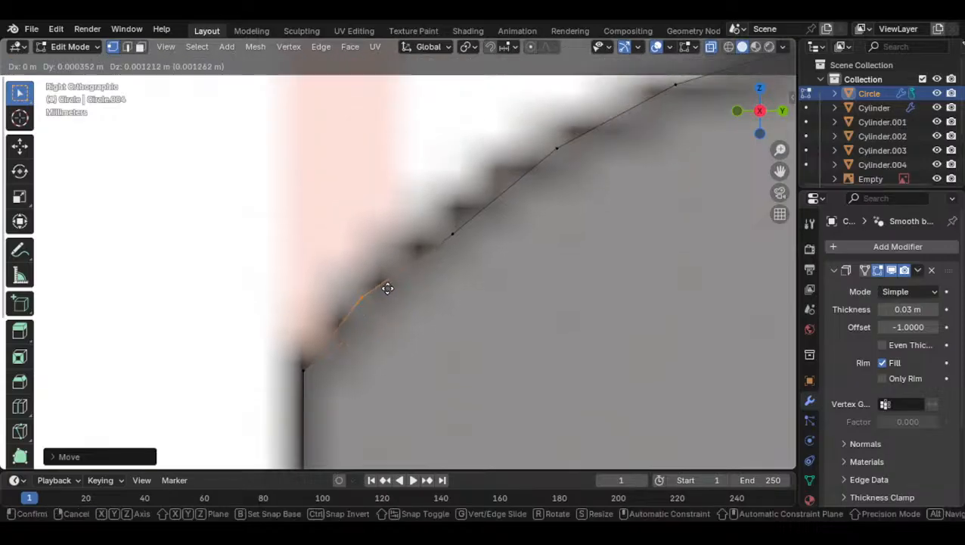
{"action": "left_click", "coordinate": [396, 281]}
Move the next vertex up the front curve onto the reference outline and return to Object Mode
{"action": "left_click", "coordinate": [451, 236]}
{"action": "key", "text": "g"}
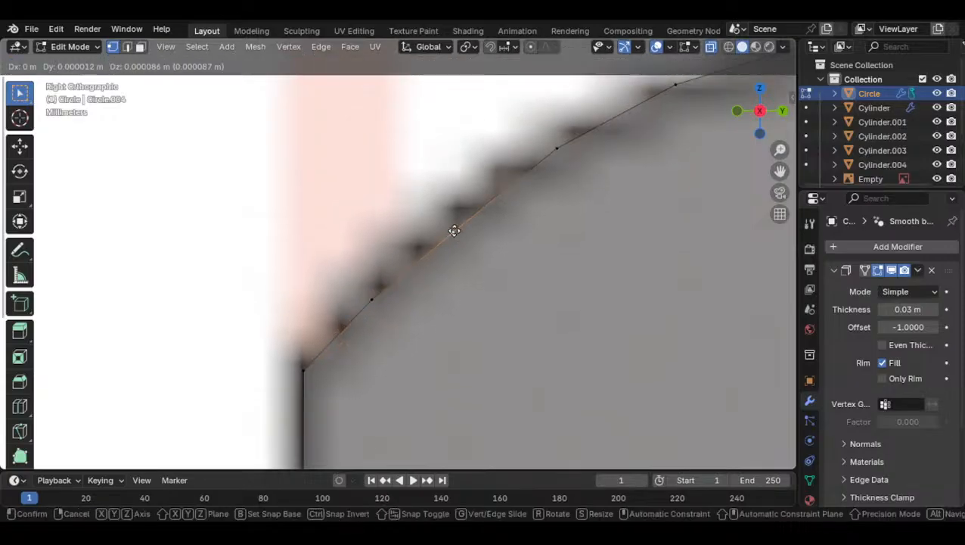
{"action": "left_click", "coordinate": [451, 203]}
{"action": "key", "text": "Tab"}
{"action": "scroll", "coordinate": [463, 233], "scroll_direction": "down", "scroll_amount": 4}
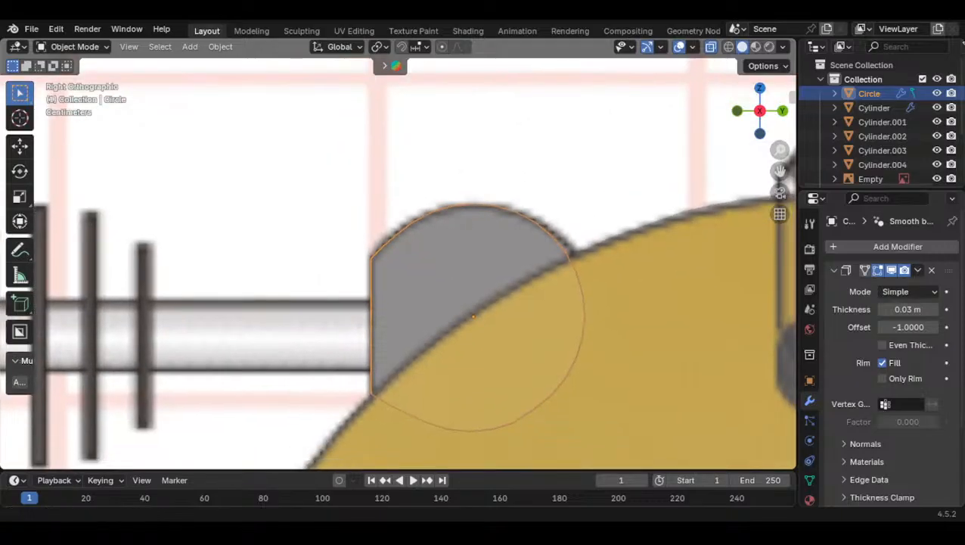
Reposition the hidden vertex nearest the mount's lower front corner to smooth the curve inside the dome
{"action": "scroll", "coordinate": [502, 265], "scroll_direction": "up", "scroll_amount": 8}
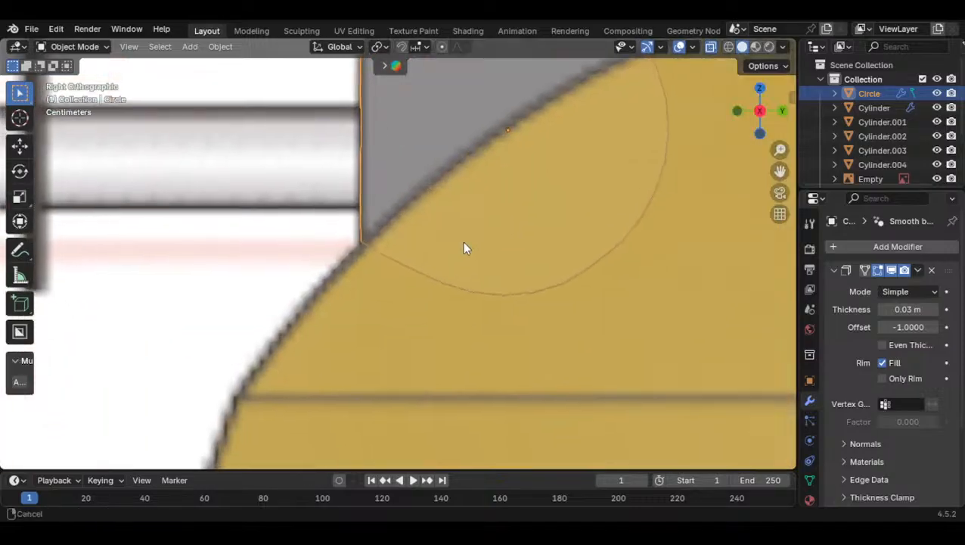
{"action": "key", "text": "Tab"}
{"action": "key", "text": "g"}
{"action": "left_click", "coordinate": [455, 295], "text": "shift"}
{"action": "left_click", "coordinate": [391, 260]}
{"action": "key", "text": "g"}
{"action": "left_click", "coordinate": [397, 262]}
{"action": "key", "text": "g"}
{"action": "right_click", "coordinate": [489, 263]}
Reposition the next two hidden vertices along the lower curve to even it out, and return to Object Mode
{"action": "left_click", "coordinate": [431, 289]}
{"action": "key", "text": "g"}
{"action": "left_click", "coordinate": [473, 293]}
{"action": "left_click", "coordinate": [494, 316]}
{"action": "key", "text": "g"}
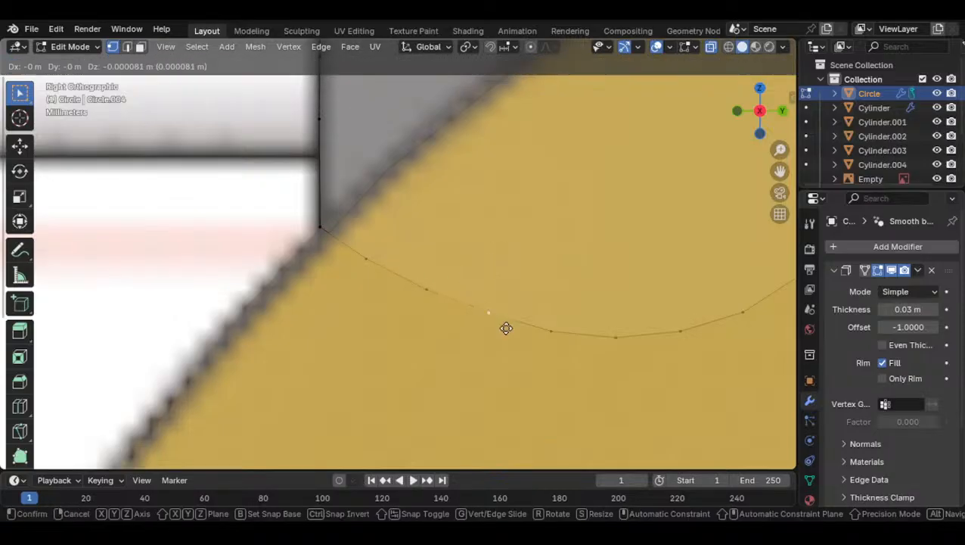
{"action": "left_click", "coordinate": [507, 335], "text": "shift"}
{"action": "key", "text": "Tab"}
{"action": "scroll", "coordinate": [498, 341], "scroll_direction": "down", "scroll_amount": 4}
{"action": "middle_click_drag", "start_coordinate": [498, 341], "coordinate": [467, 414], "text": "shift"}
{"action": "middle_click_drag", "start_coordinate": [469, 229], "coordinate": [466, 288], "text": "shift"}
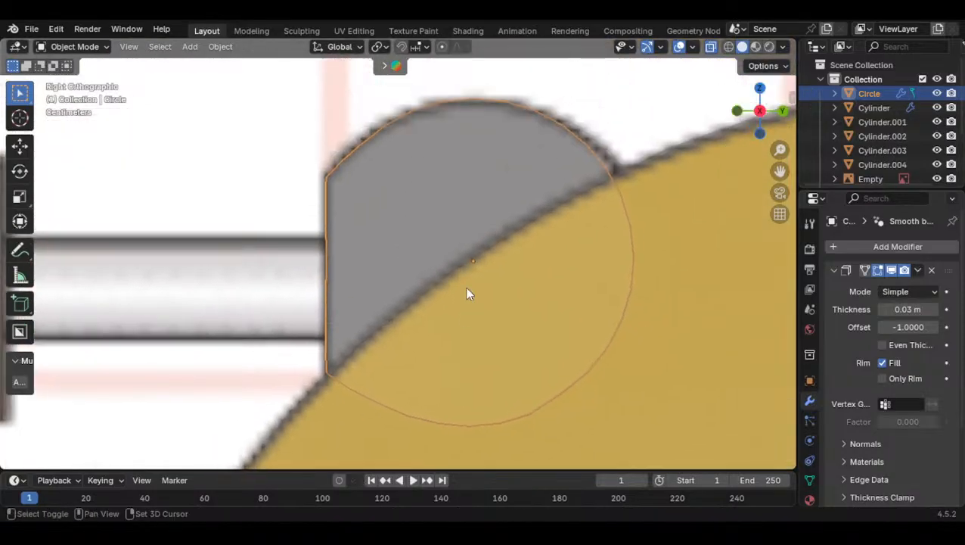
{"action": "scroll", "coordinate": [466, 288], "scroll_direction": "down", "scroll_amount": 1}
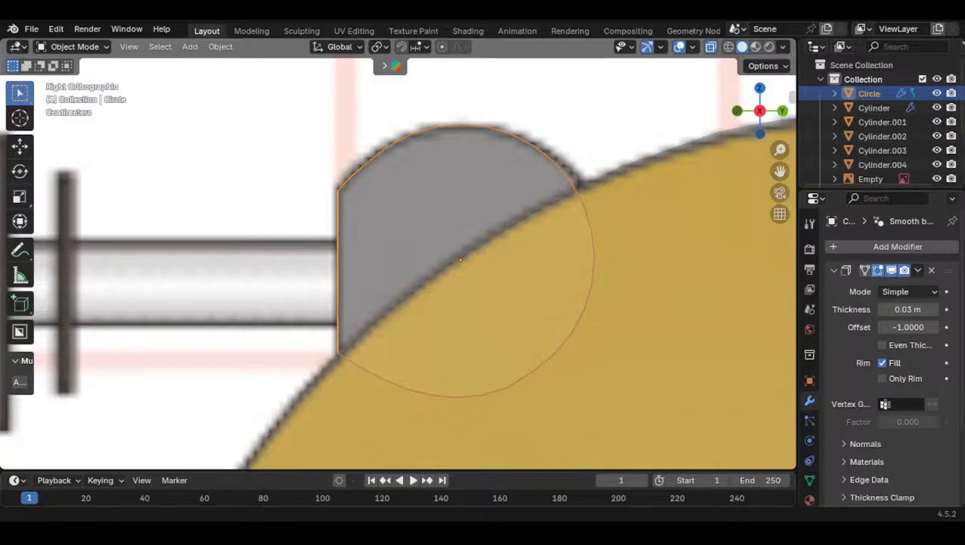
Move the vertices on the mount's rear side along Y to match the reference outline where it meets the dome
{"action": "key", "text": "Tab"}
{"action": "left_click_drag", "start_coordinate": [416, 135], "coordinate": [513, 369]}
{"action": "key", "text": "g"}
{"action": "key", "text": "y"}
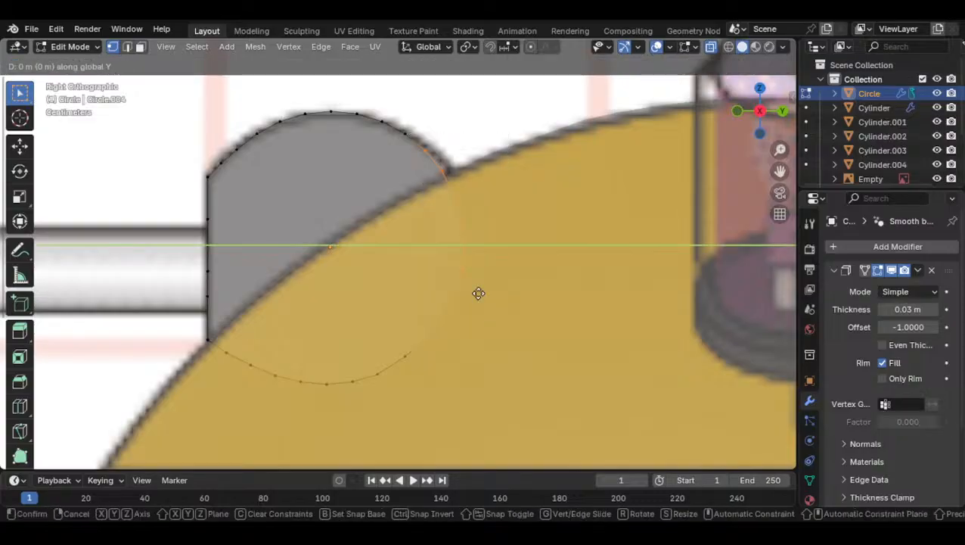
{"action": "left_click", "coordinate": [513, 295]}
{"action": "key", "text": "Tab"}
{"action": "scroll", "coordinate": [469, 241], "scroll_direction": "down", "scroll_amount": 4}
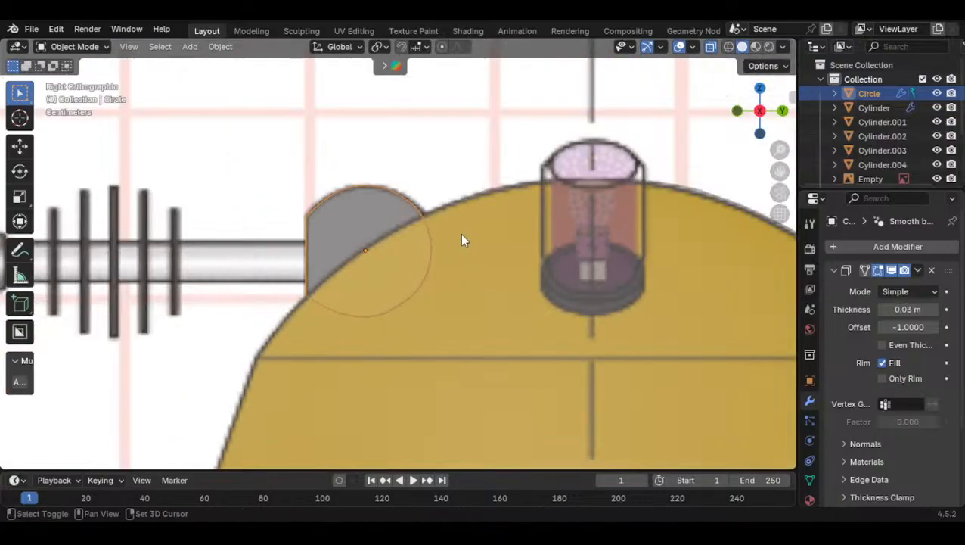
{"action": "middle_click_drag", "start_coordinate": [460, 233], "coordinate": [470, 242], "text": "shift"}
{"action": "scroll", "coordinate": [468, 292], "scroll_direction": "up", "scroll_amount": 3}
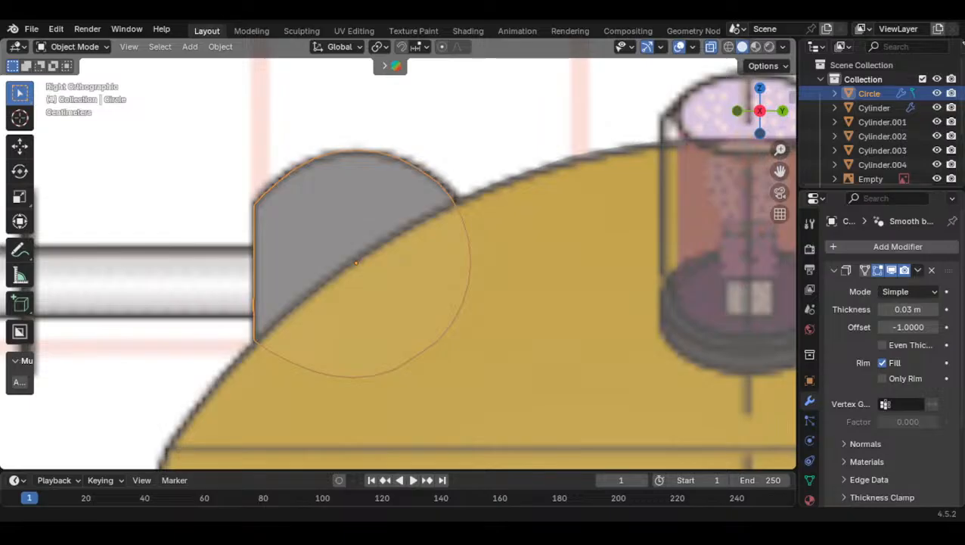
In front view, increase the mount's Solidify thickness to 0.04 m
{"action": "left_click", "coordinate": [738, 112]}
{"action": "right_click", "coordinate": [453, 224]}
{"action": "left_click", "coordinate": [934, 310]}
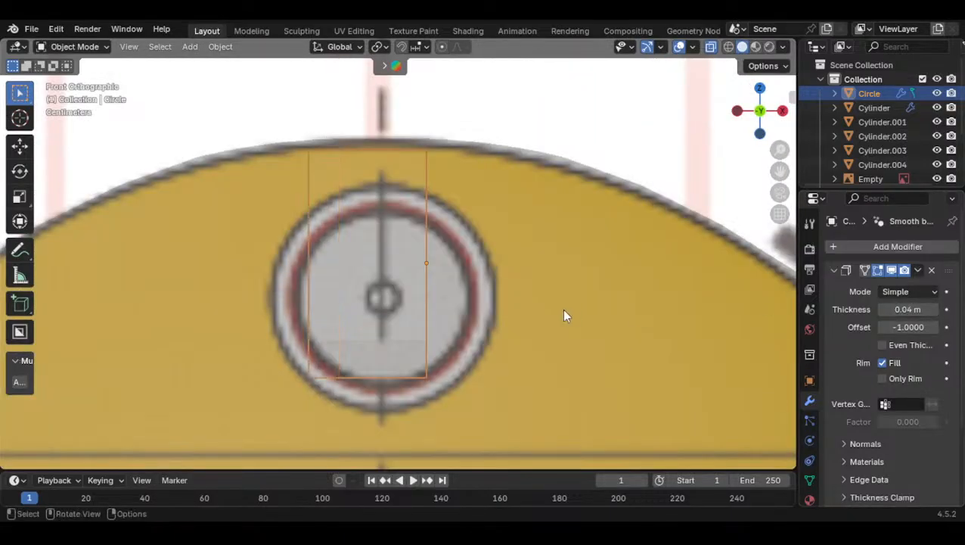
Move the thickened mount along X to recentre it over the round eyepiece in the front reference
{"action": "key", "text": "g"}
{"action": "key", "text": "x"}
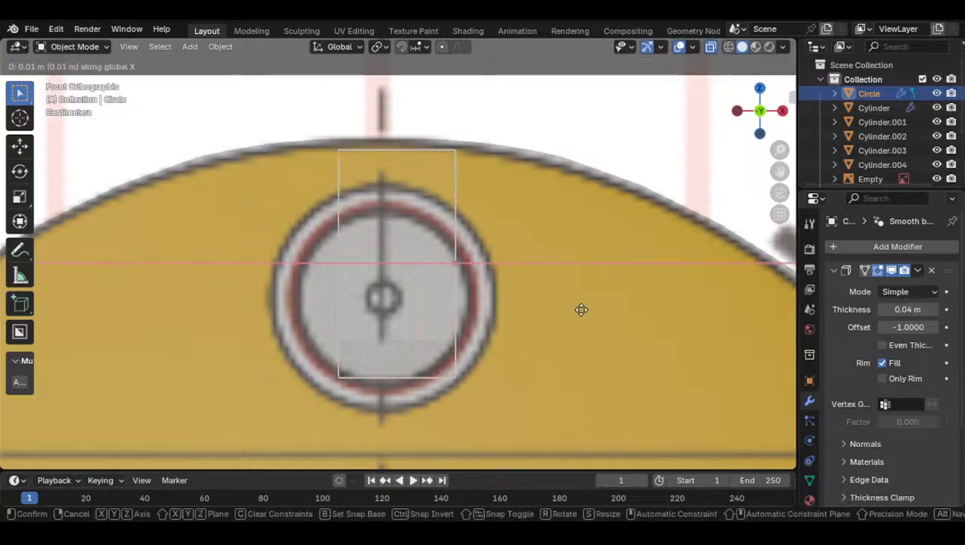
{"action": "left_click", "coordinate": [581, 308]}
{"action": "scroll", "coordinate": [559, 296], "scroll_direction": "down", "scroll_amount": 2}
{"action": "scroll", "coordinate": [559, 296], "scroll_direction": "up", "scroll_amount": 2}
{"action": "key", "text": "g"}
{"action": "key", "text": "x"}
{"action": "left_click", "coordinate": [467, 300]}
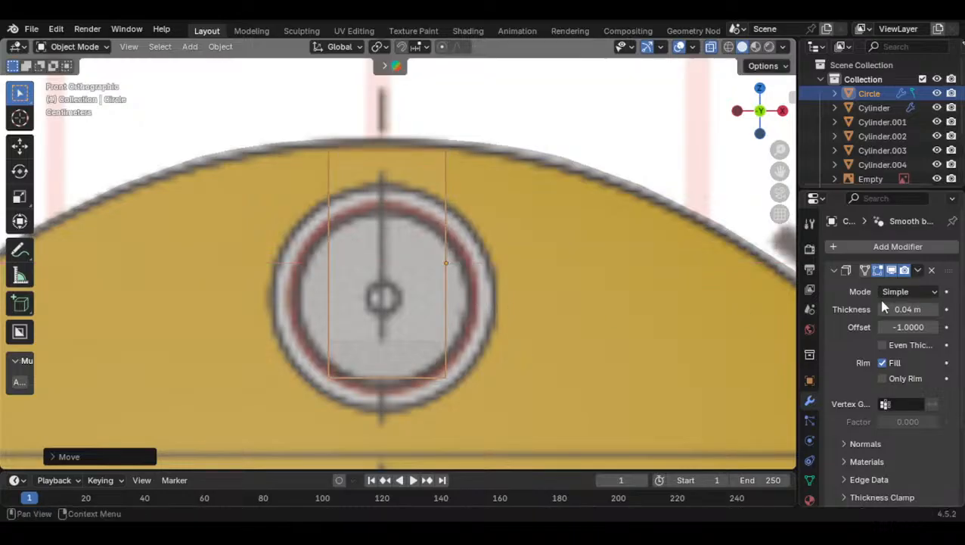
Apply the Solidify modifier and set the mount's origin to its geometry
{"action": "left_click", "coordinate": [918, 270]}
{"action": "left_click", "coordinate": [894, 287]}
{"action": "right_click", "coordinate": [543, 260]}
{"action": "mouse_move", "coordinate": [546, 260]}
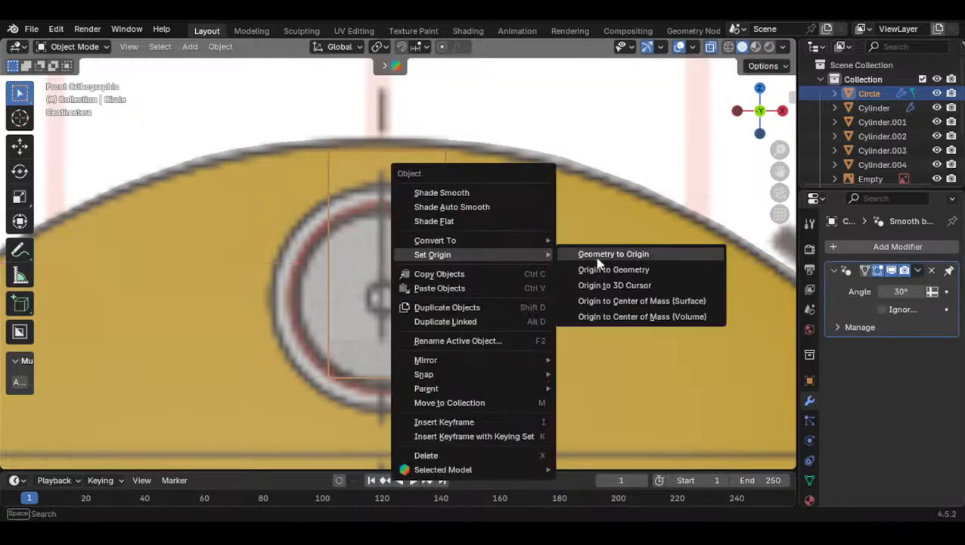
{"action": "left_click", "coordinate": [609, 270]}
Move the mount along X to centre its origin on the eyepiece's vertical centreline in the front reference
{"action": "key", "text": "g"}
{"action": "key", "text": "x"}
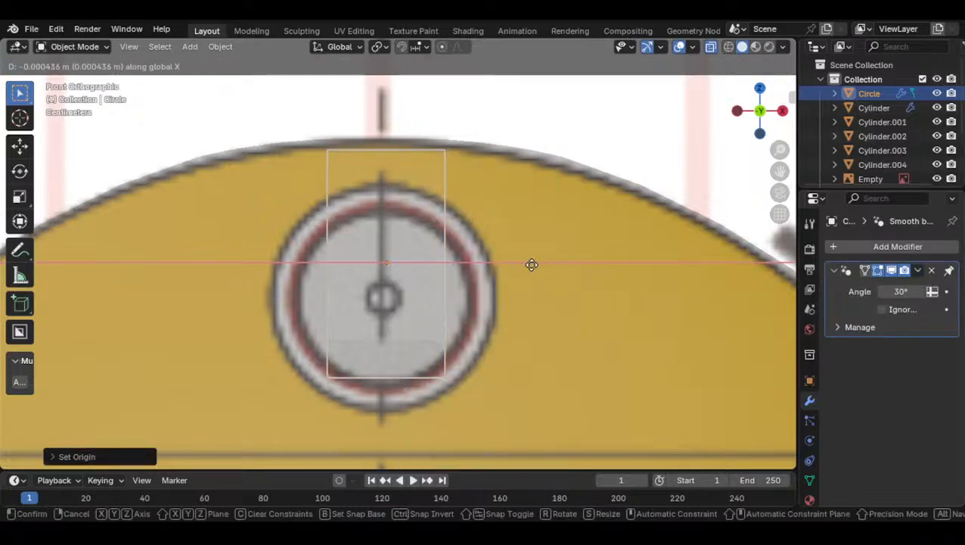
{"action": "left_click", "coordinate": [495, 274]}
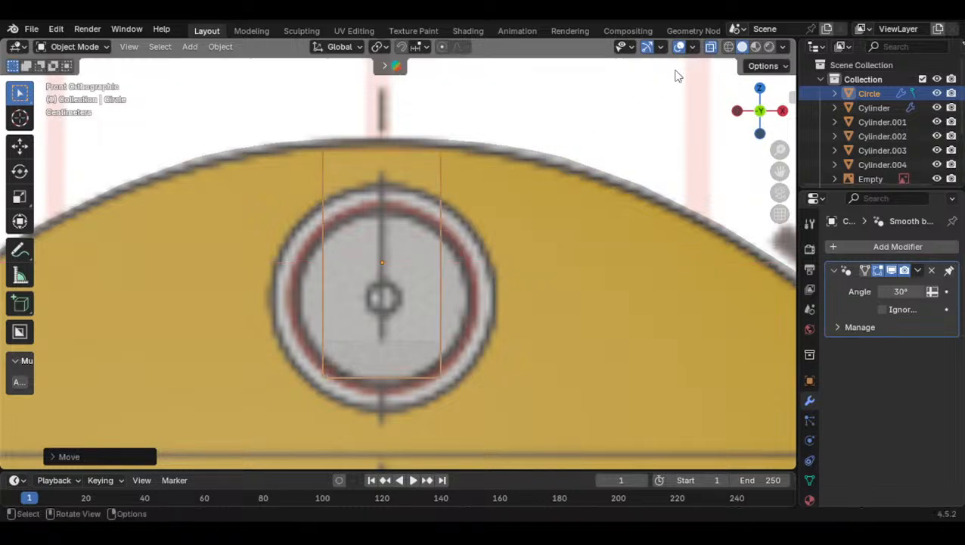
Lower the mount along Z to fit the height of the round eyepiece in the front reference
{"action": "left_click", "coordinate": [710, 48]}
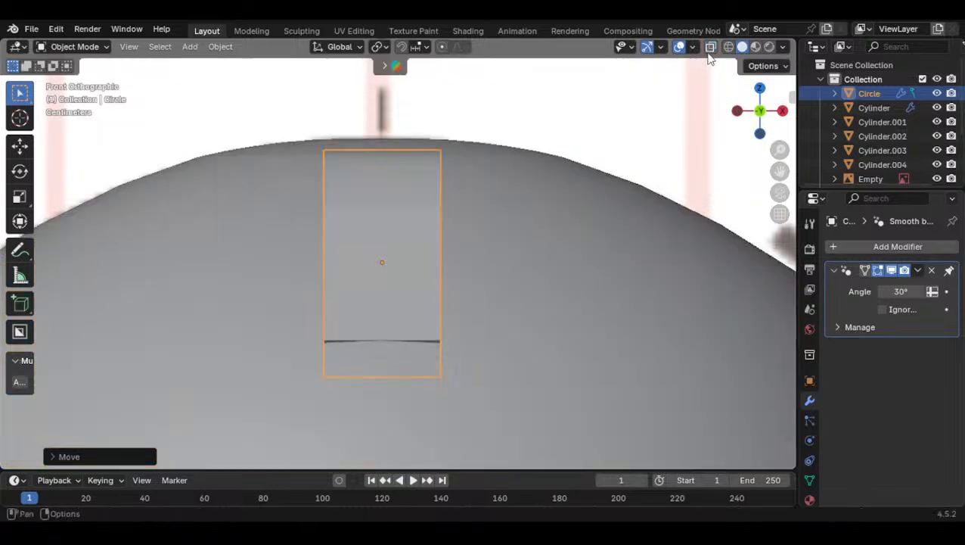
{"action": "left_click", "coordinate": [709, 48]}
{"action": "key", "text": "g"}
{"action": "key", "text": "z"}
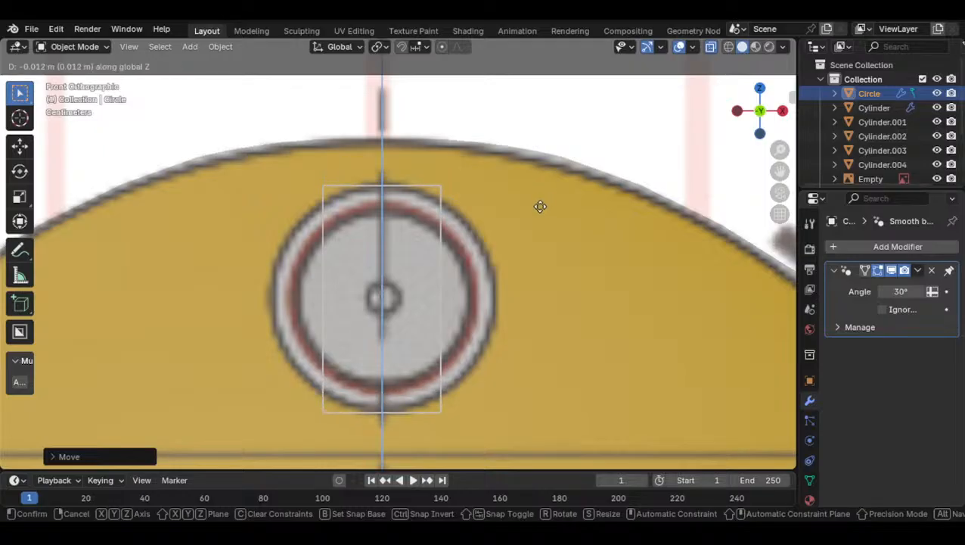
{"action": "left_click", "coordinate": [564, 214]}
In right view, flatten the vertices of the mount's straight front face by scaling them to 0 along Y
{"action": "left_click", "coordinate": [785, 111]}
{"action": "middle_click_drag", "start_coordinate": [438, 233], "coordinate": [522, 217], "text": "shift"}
{"action": "scroll", "coordinate": [522, 217], "scroll_direction": "up", "scroll_amount": 1}
{"action": "key", "text": "g"}
{"action": "right_click", "coordinate": [522, 217]}
{"action": "scroll", "coordinate": [511, 200], "scroll_direction": "down", "scroll_amount": 4}
{"action": "scroll", "coordinate": [512, 205], "scroll_direction": "down", "scroll_amount": 3}
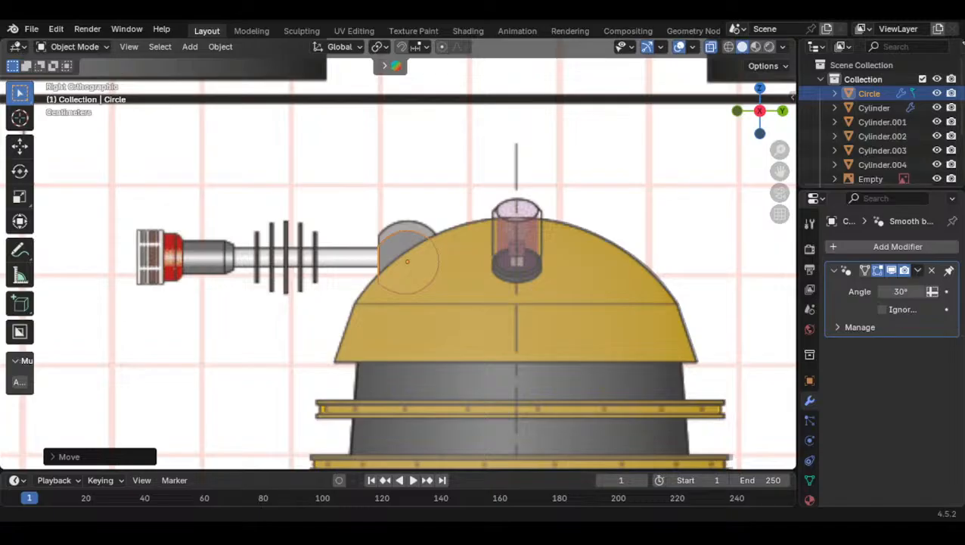
{"action": "scroll", "coordinate": [377, 229], "scroll_direction": "up", "scroll_amount": 6}
{"action": "key", "text": "Tab"}
{"action": "middle_click_drag", "start_coordinate": [356, 237], "coordinate": [365, 236]}
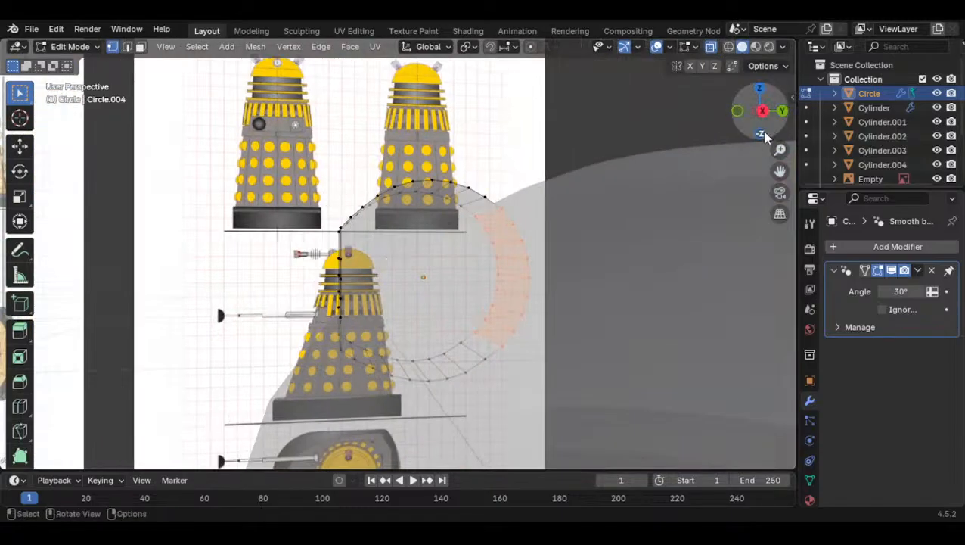
{"action": "left_click", "coordinate": [762, 111]}
{"action": "left_click_drag", "start_coordinate": [289, 204], "coordinate": [344, 379]}
{"action": "key", "text": "s"}
{"action": "key", "text": "y"}
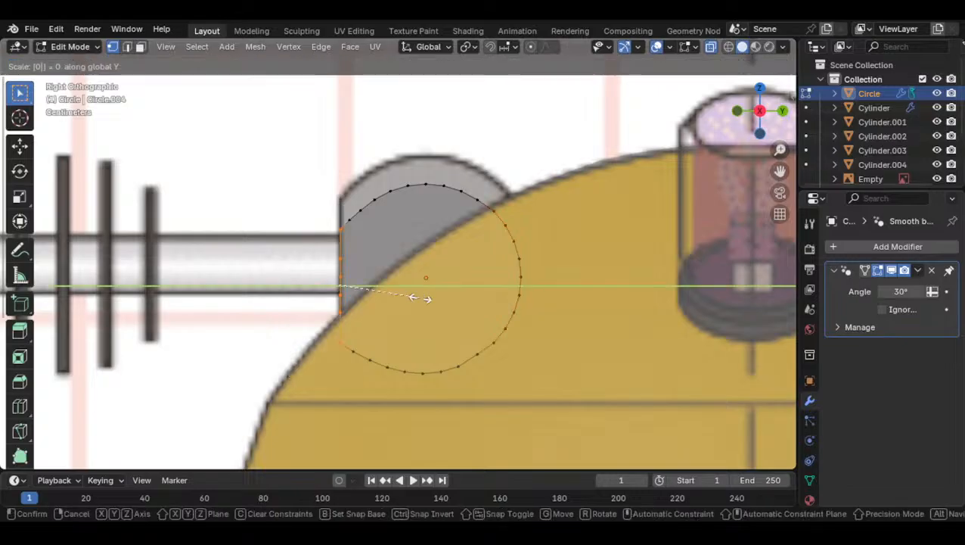
{"action": "key", "text": "Return"}
{"action": "key", "text": "Tab"}
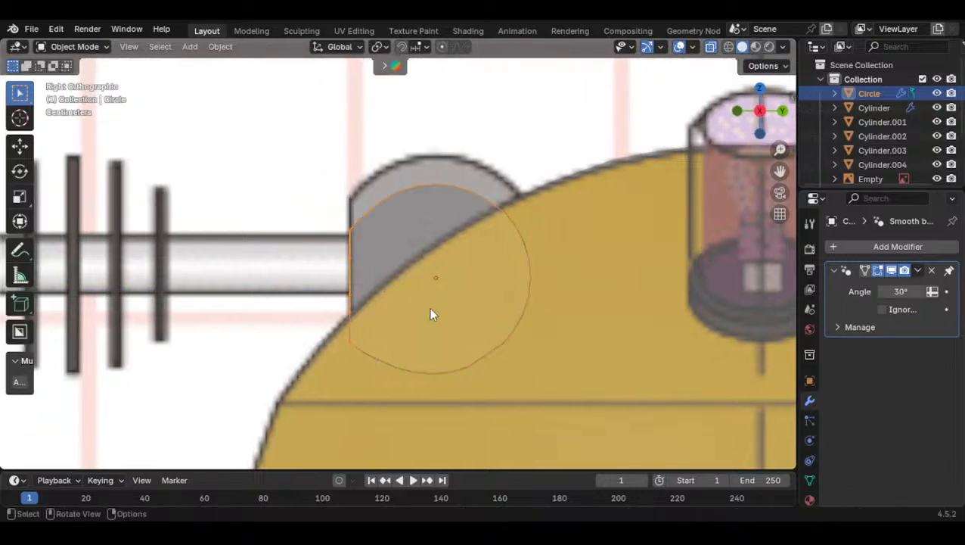
Raise the mount along Z so its curved top matches the rounded outline in the side reference
{"action": "scroll", "coordinate": [429, 315], "scroll_direction": "up", "scroll_amount": 3}
{"action": "key", "text": "g"}
{"action": "key", "text": "z"}
{"action": "key", "text": "Return"}
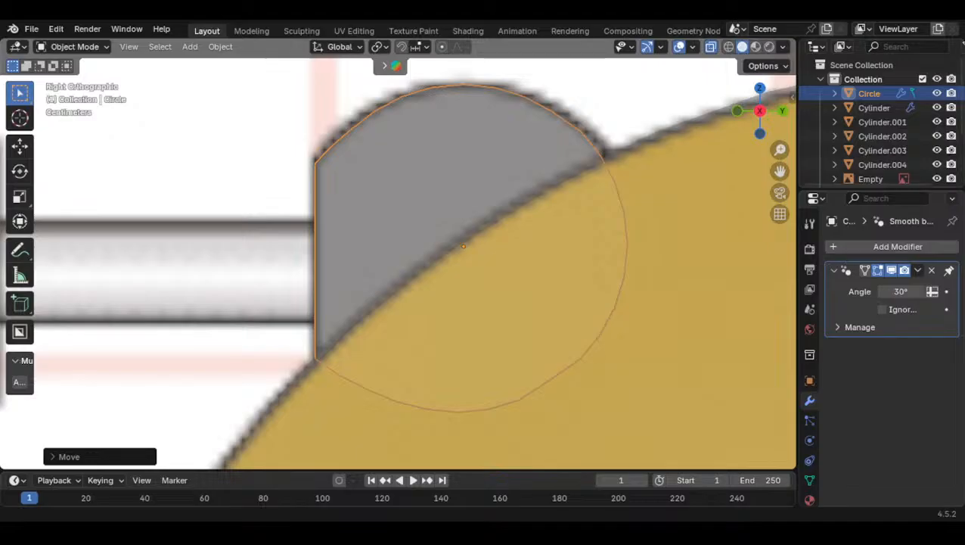
{"action": "scroll", "coordinate": [377, 317], "scroll_direction": "down", "scroll_amount": 3}
{"action": "scroll", "coordinate": [386, 307], "scroll_direction": "up", "scroll_amount": 3}
{"action": "key", "text": "g"}
{"action": "key", "text": "z"}
{"action": "left_click", "coordinate": [384, 304]}
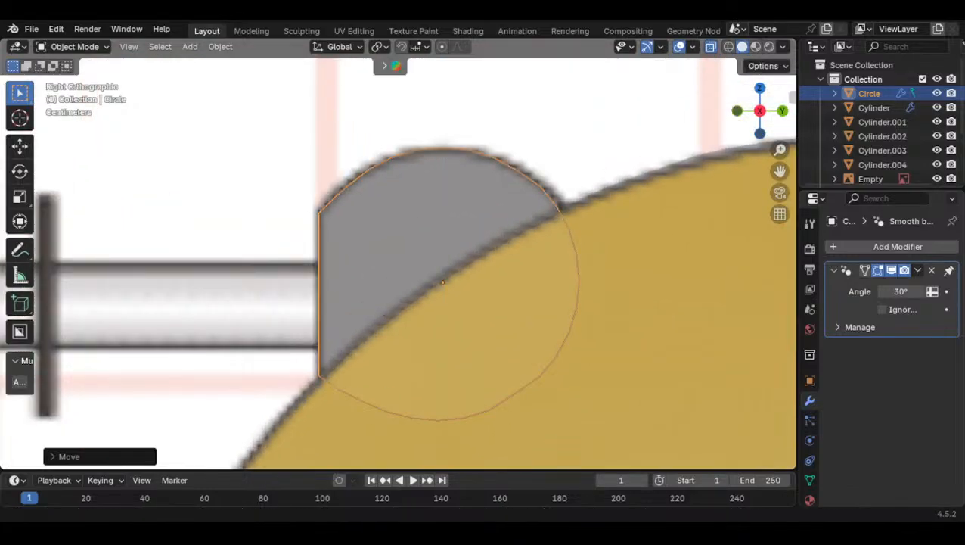
Nudge the mount slightly along Y to align its flat front face with the side reference
{"action": "scroll", "coordinate": [405, 360], "scroll_direction": "down", "scroll_amount": 5}
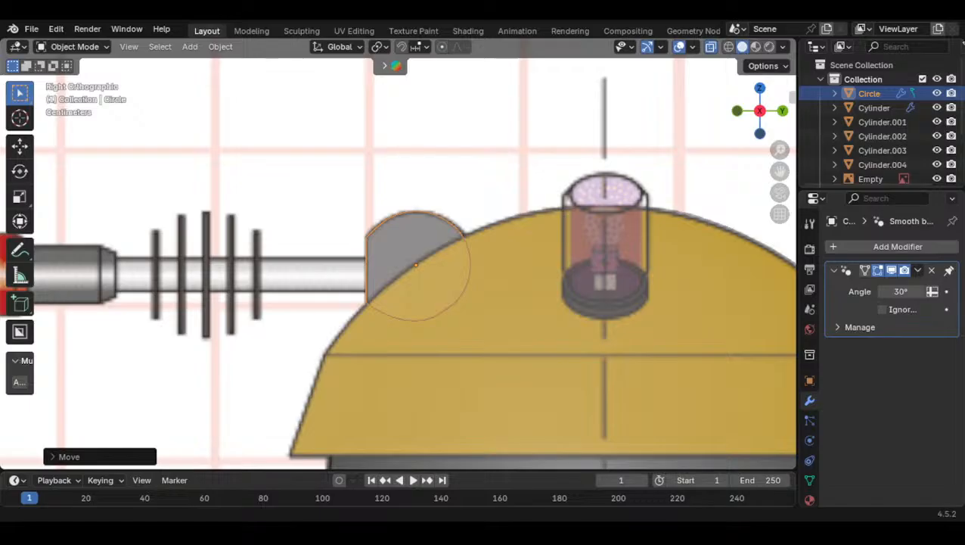
{"action": "scroll", "coordinate": [415, 292], "scroll_direction": "down", "scroll_amount": 3}
{"action": "scroll", "coordinate": [432, 288], "scroll_direction": "up", "scroll_amount": 10}
{"action": "key", "text": "g"}
{"action": "key", "text": "y"}
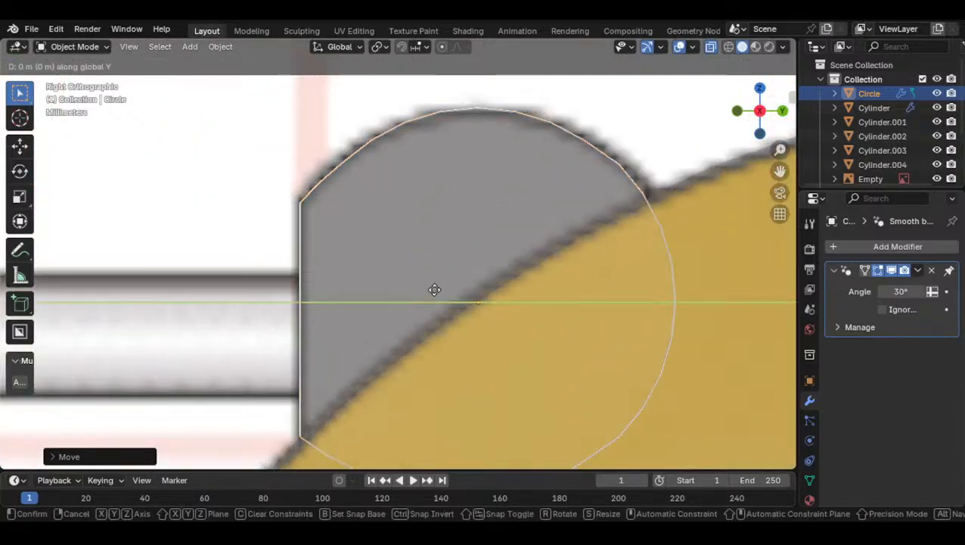
{"action": "left_click", "coordinate": [435, 292]}
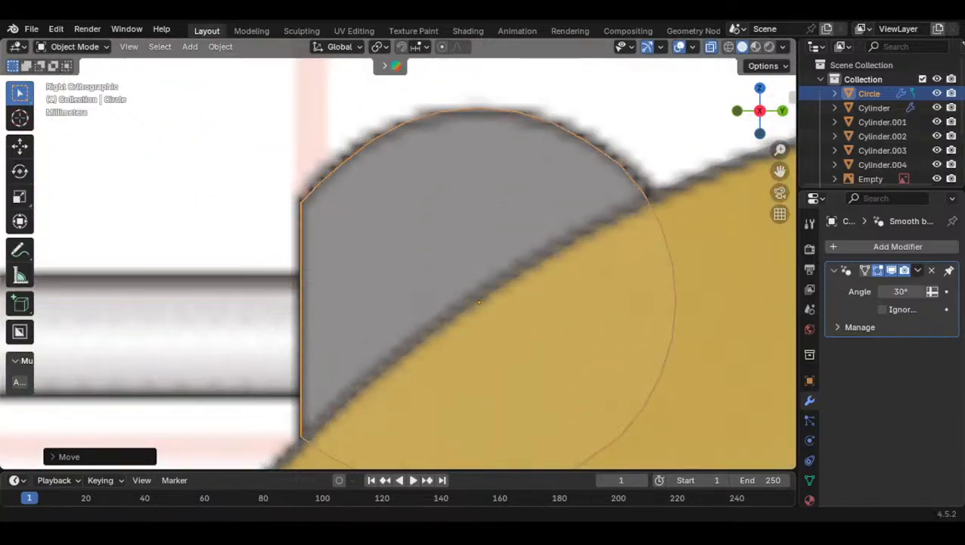
Bevel the outline edge loops on both sides of the mount with 5 segments and an offset of about 0.003 m
{"action": "scroll", "coordinate": [376, 345], "scroll_direction": "down", "scroll_amount": 6}
{"action": "left_click", "coordinate": [738, 111]}
{"action": "scroll", "coordinate": [472, 246], "scroll_direction": "up", "scroll_amount": 3}
{"action": "key", "text": "Tab"}
{"action": "middle_click_drag", "start_coordinate": [472, 246], "coordinate": [420, 273]}
{"action": "scroll", "coordinate": [419, 272], "scroll_direction": "up", "scroll_amount": 2}
{"action": "left_click", "coordinate": [143, 90]}
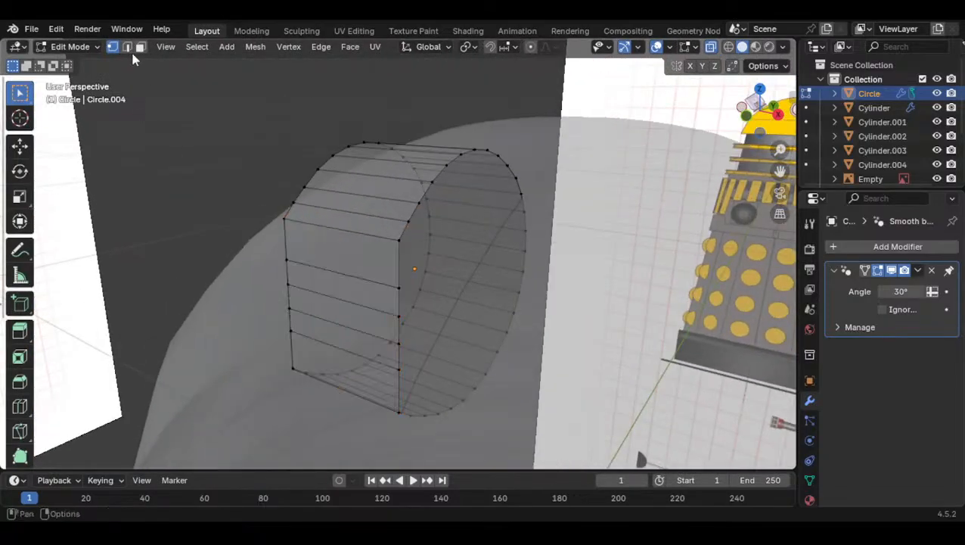
{"action": "left_click", "coordinate": [127, 47]}
{"action": "left_click", "coordinate": [430, 185], "text": "alt"}
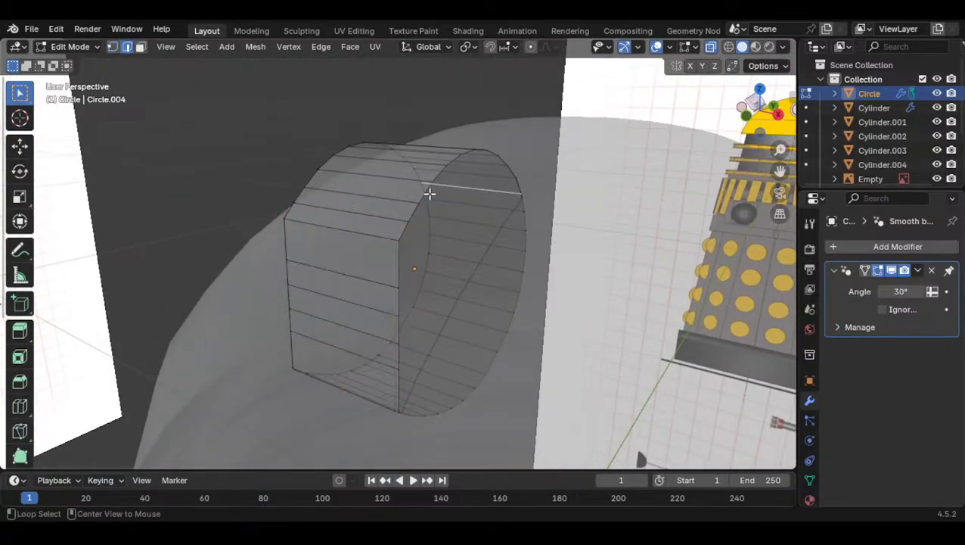
{"action": "left_click", "coordinate": [429, 193], "text": "alt"}
{"action": "left_click", "coordinate": [432, 190], "text": "alt"}
{"action": "left_click", "coordinate": [313, 177], "text": "alt+shift"}
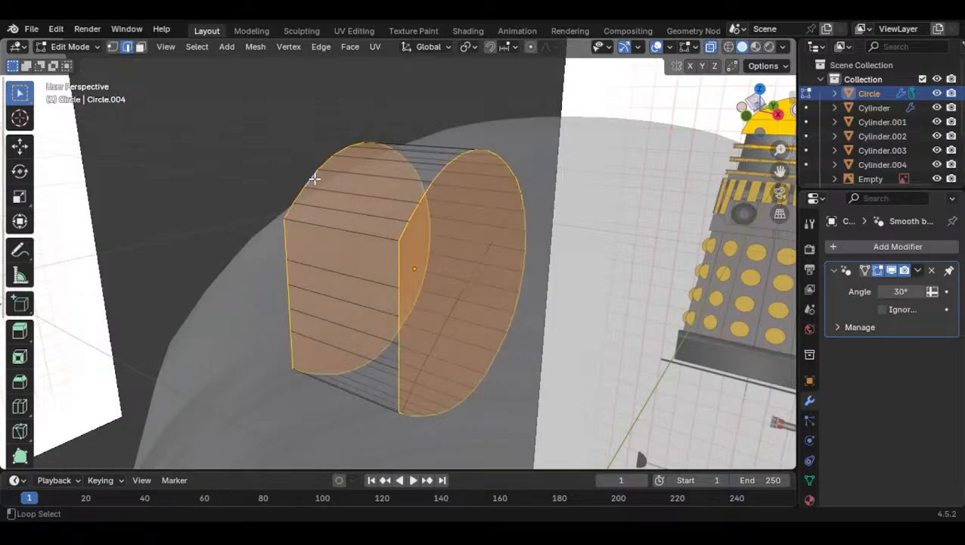
{"action": "key", "text": "ctrl+b"}
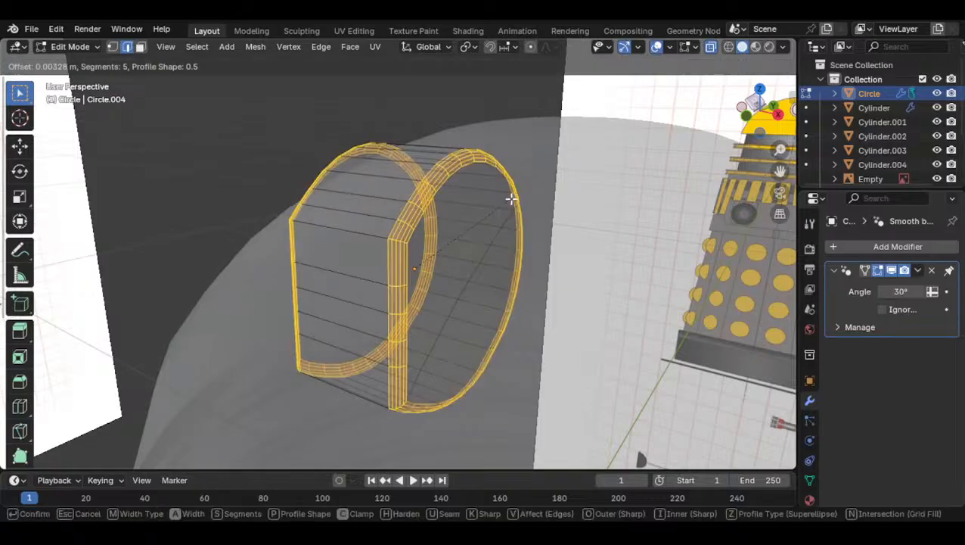
{"action": "left_click", "coordinate": [511, 198]}
Return to Object Mode and turn off X-ray to view the bevelled mount as a solid
{"action": "key", "text": "Tab"}
{"action": "middle_click_drag", "start_coordinate": [511, 198], "coordinate": [623, 236]}
{"action": "left_click", "coordinate": [710, 48]}
{"action": "middle_click_drag", "start_coordinate": [703, 67], "coordinate": [318, 473]}
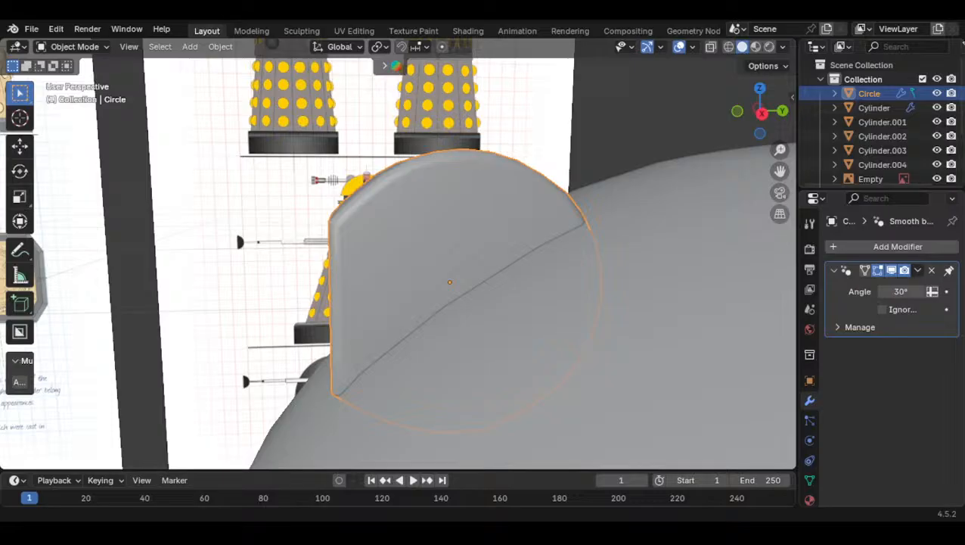
Compare the whole Dalek with the reference sheets in right view, from the dome and neck rings to the skirt
{"action": "scroll", "coordinate": [456, 240], "scroll_direction": "down", "scroll_amount": 15}
{"action": "middle_click_drag", "start_coordinate": [557, 245], "coordinate": [403, 180]}
{"action": "left_click", "coordinate": [784, 116]}
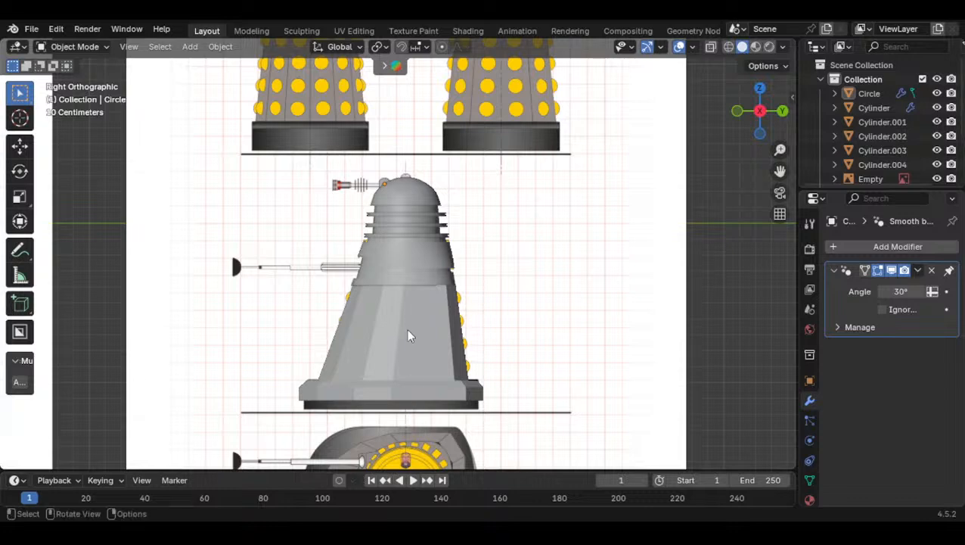
{"action": "scroll", "coordinate": [333, 275], "scroll_direction": "down", "scroll_amount": 6}
{"action": "middle_click_drag", "start_coordinate": [349, 256], "coordinate": [495, 259], "text": "shift"}
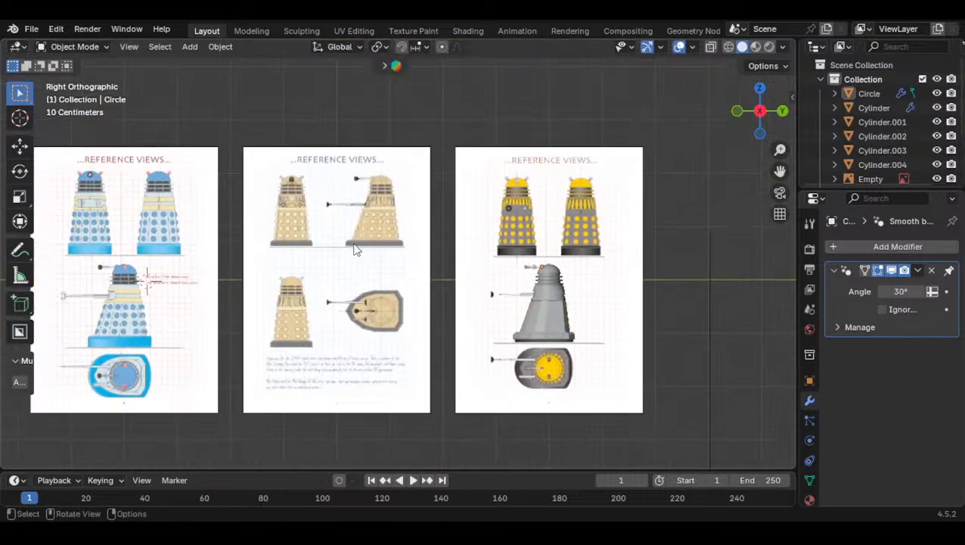
{"action": "left_click", "coordinate": [365, 241]}
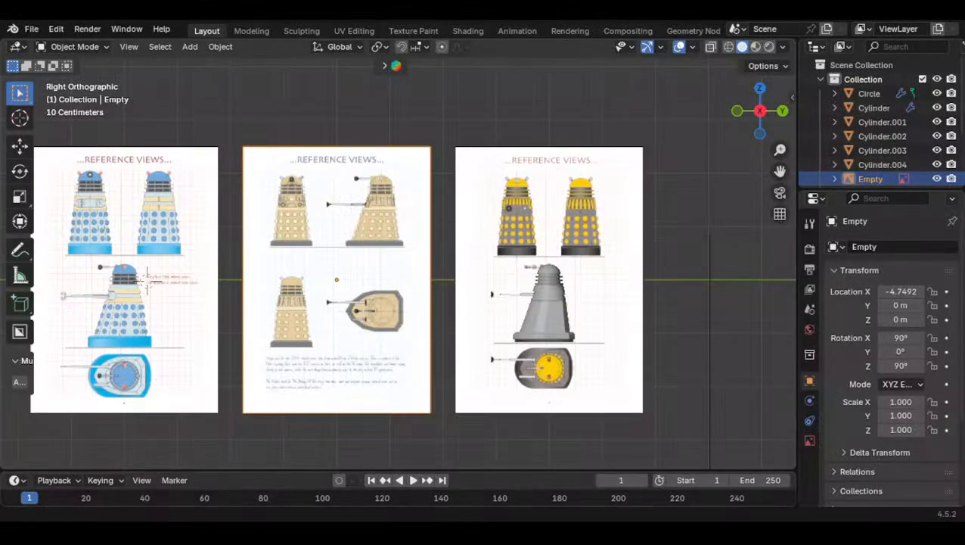
{"action": "scroll", "coordinate": [512, 277], "scroll_direction": "up", "scroll_amount": 8}
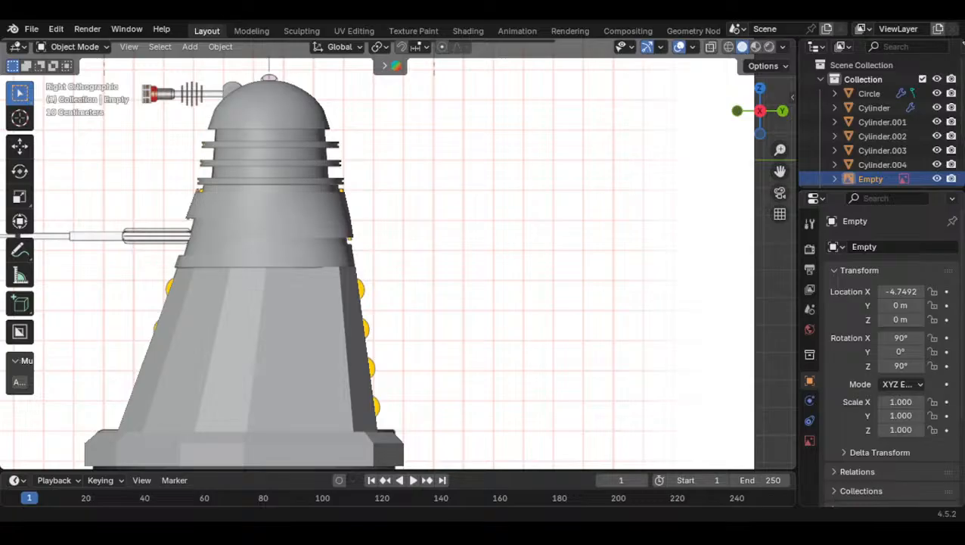
{"action": "middle_click_drag", "start_coordinate": [411, 310], "coordinate": [530, 342], "text": "shift"}
{"action": "middle_click_drag", "start_coordinate": [356, 87], "coordinate": [383, 187], "text": "shift"}
{"action": "scroll", "coordinate": [384, 188], "scroll_direction": "up", "scroll_amount": 3}
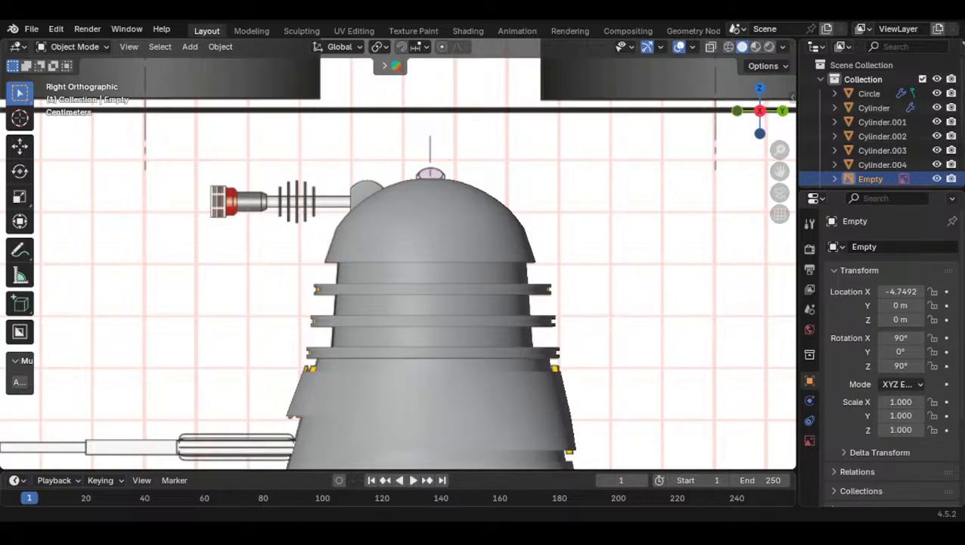
{"action": "scroll", "coordinate": [469, 280], "scroll_direction": "down", "scroll_amount": 4}
{"action": "scroll", "coordinate": [445, 265], "scroll_direction": "up", "scroll_amount": 4}
{"action": "middle_click_drag", "start_coordinate": [444, 265], "coordinate": [416, 266], "text": "shift"}
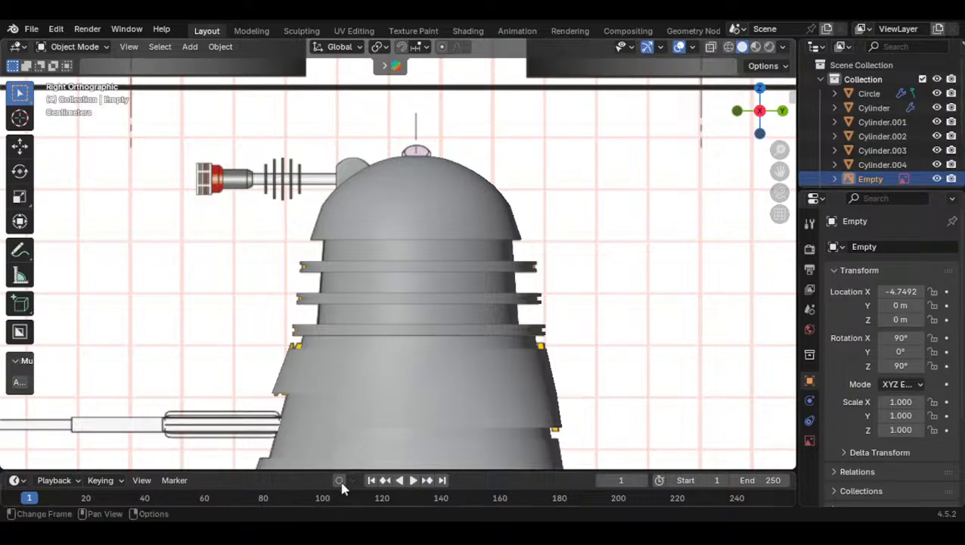
{"action": "scroll", "coordinate": [355, 334], "scroll_direction": "down", "scroll_amount": 1}
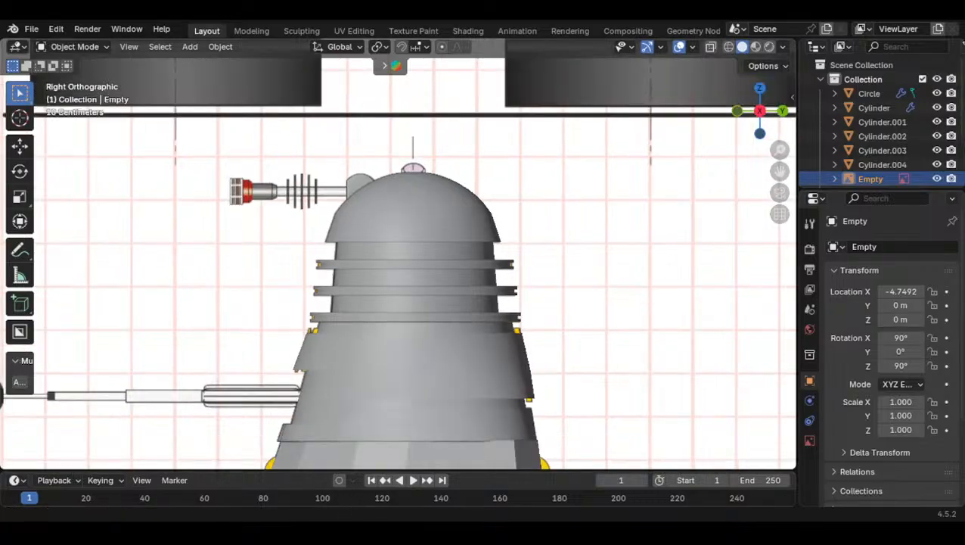
{"action": "scroll", "coordinate": [398, 252], "scroll_direction": "down", "scroll_amount": 4}
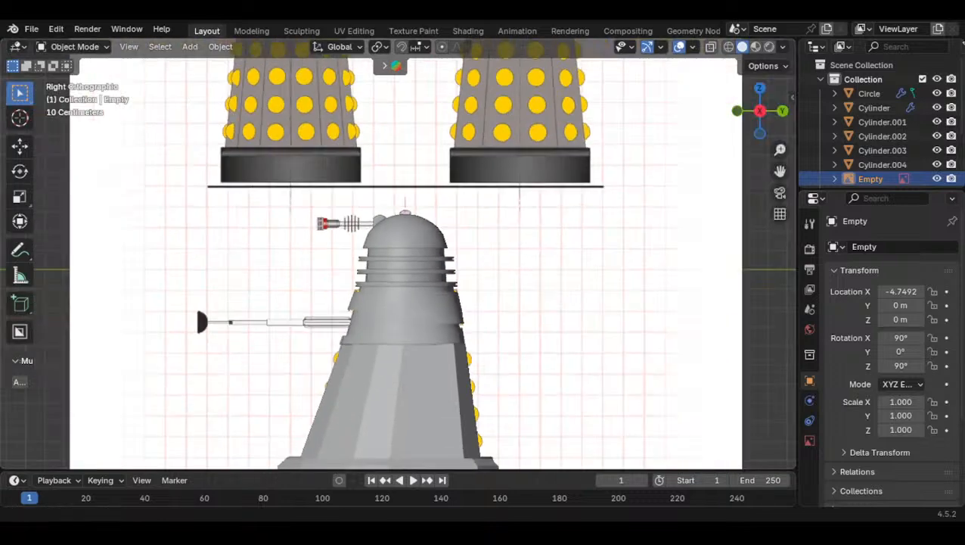
{"action": "middle_click_drag", "start_coordinate": [369, 331], "coordinate": [361, 217], "text": "shift"}
{"action": "left_click", "coordinate": [380, 281]}
{"action": "middle_click_drag", "start_coordinate": [383, 283], "coordinate": [380, 292], "text": "shift"}
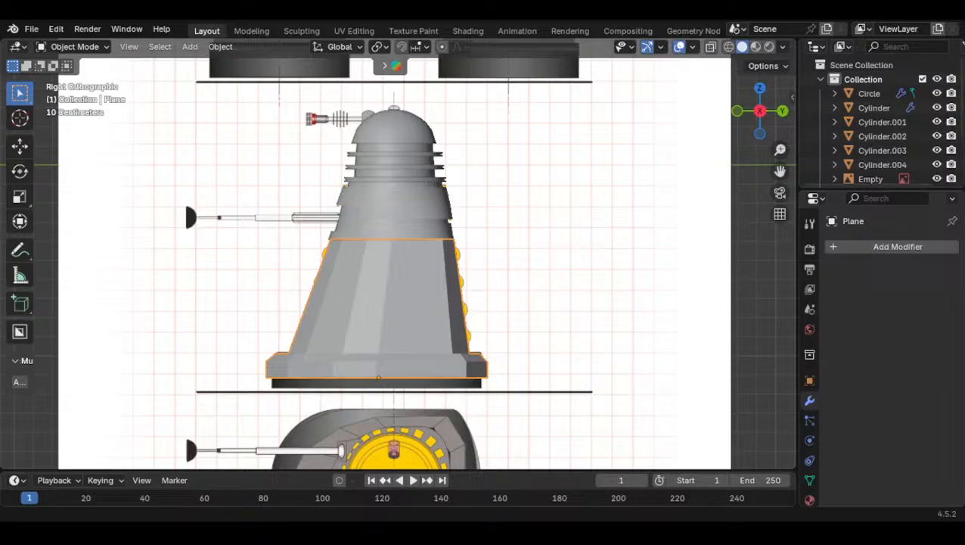
{"action": "scroll", "coordinate": [345, 261], "scroll_direction": "up", "scroll_amount": 5}
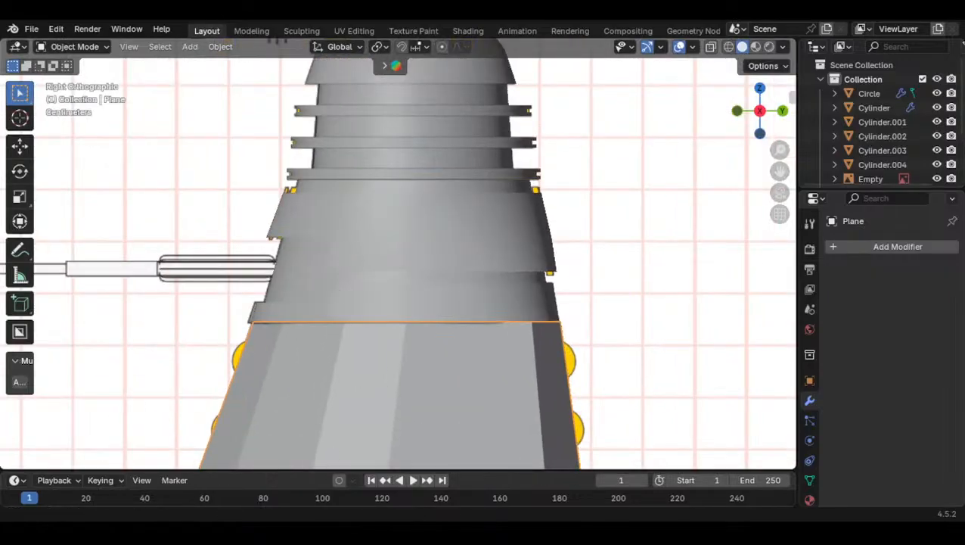
{"action": "scroll", "coordinate": [404, 221], "scroll_direction": "down", "scroll_amount": 5}
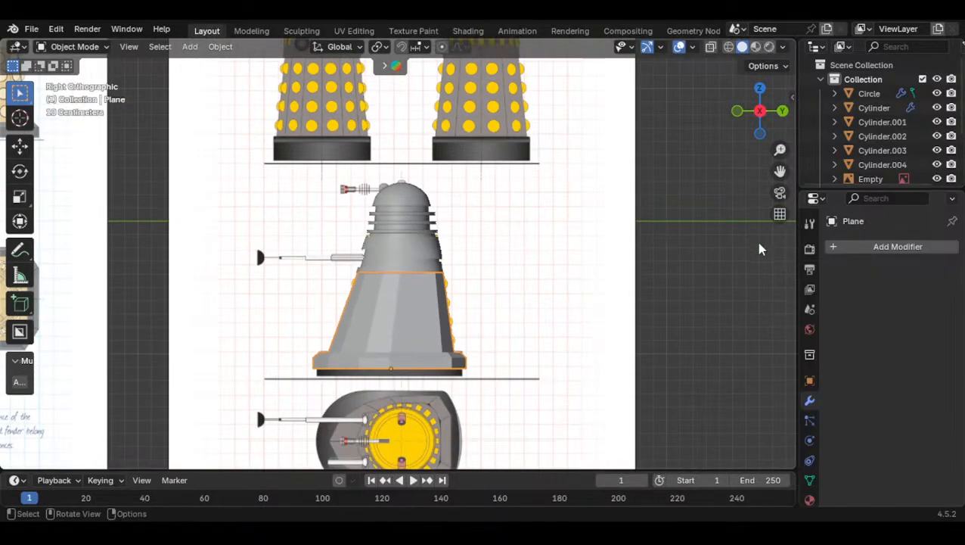
Edit the dome mesh in front view and add a vertical loop cut on each side of the mount
{"action": "scroll", "coordinate": [430, 238], "scroll_direction": "up", "scroll_amount": 6}
{"action": "left_click", "coordinate": [407, 129]}
{"action": "left_click", "coordinate": [413, 114], "text": "shift"}
{"action": "middle_click_drag", "start_coordinate": [414, 119], "coordinate": [415, 240], "text": "shift"}
{"action": "left_click", "coordinate": [561, 173]}
{"action": "left_click", "coordinate": [738, 112]}
{"action": "scroll", "coordinate": [444, 203], "scroll_direction": "up", "scroll_amount": 5}
{"action": "middle_click_drag", "start_coordinate": [447, 203], "coordinate": [398, 277], "text": "shift"}
{"action": "key", "text": "Tab"}
{"action": "middle_click_drag", "start_coordinate": [412, 180], "coordinate": [300, 189], "text": "shift"}
{"action": "scroll", "coordinate": [301, 189], "scroll_direction": "up", "scroll_amount": 5}
{"action": "scroll", "coordinate": [300, 189], "scroll_direction": "down", "scroll_amount": 2}
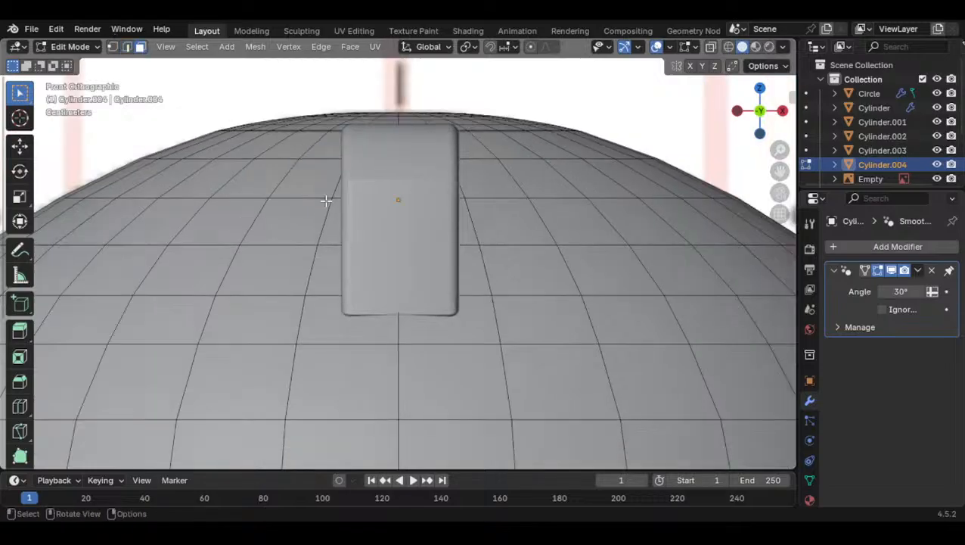
{"action": "key", "text": "ctrl+r"}
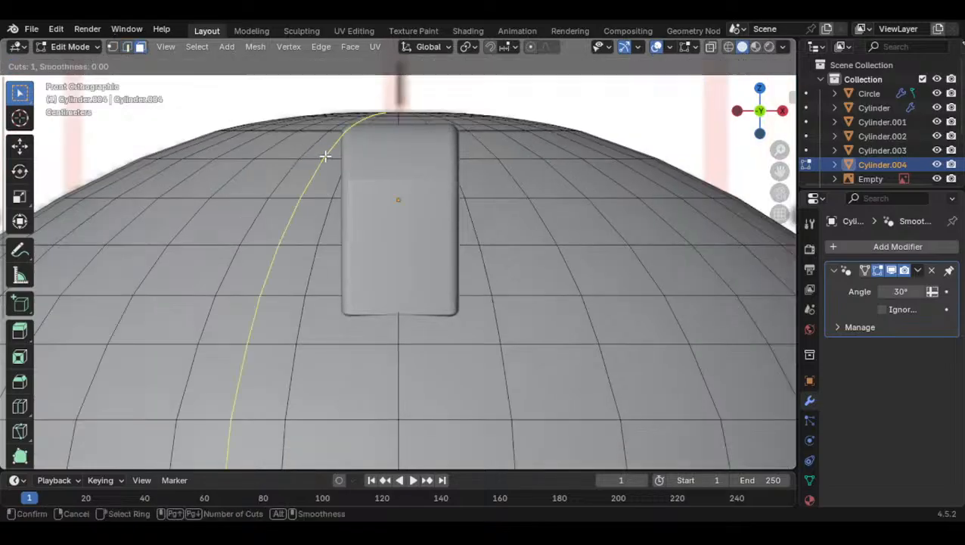
{"action": "left_click", "coordinate": [325, 155]}
{"action": "key", "text": "ctrl+r"}
{"action": "left_click", "coordinate": [450, 125]}
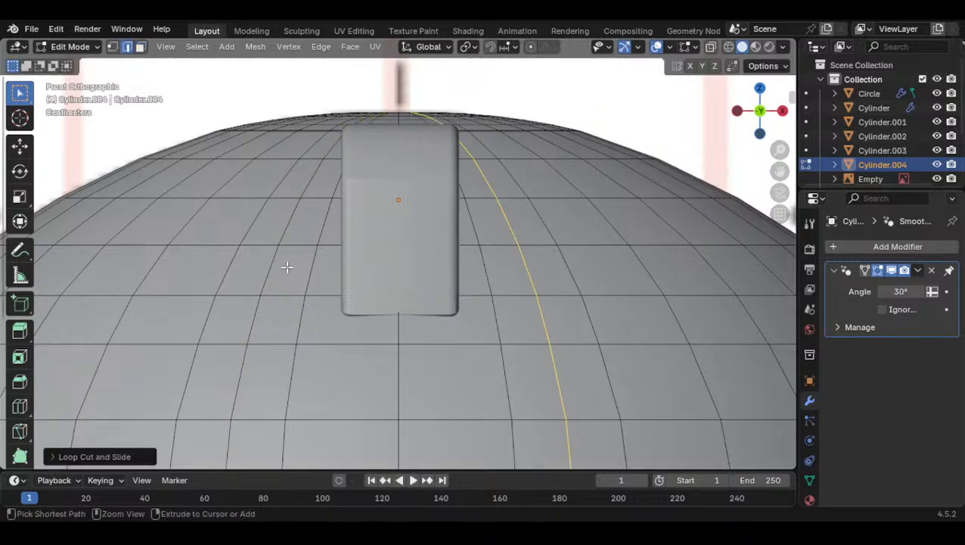
Add a horizontal loop cut around the dome just below the mount and switch to face selection
{"action": "key", "text": "ctrl+r"}
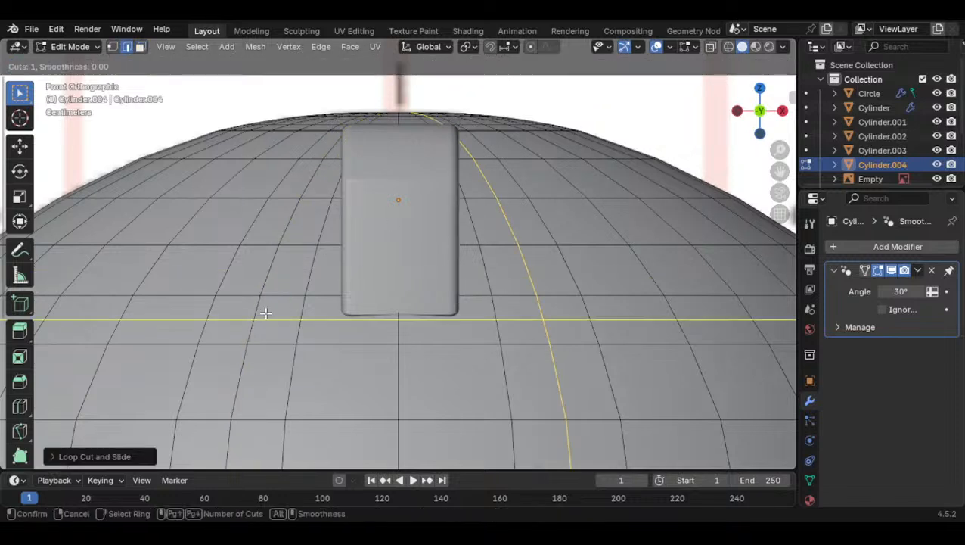
{"action": "left_click", "coordinate": [242, 312]}
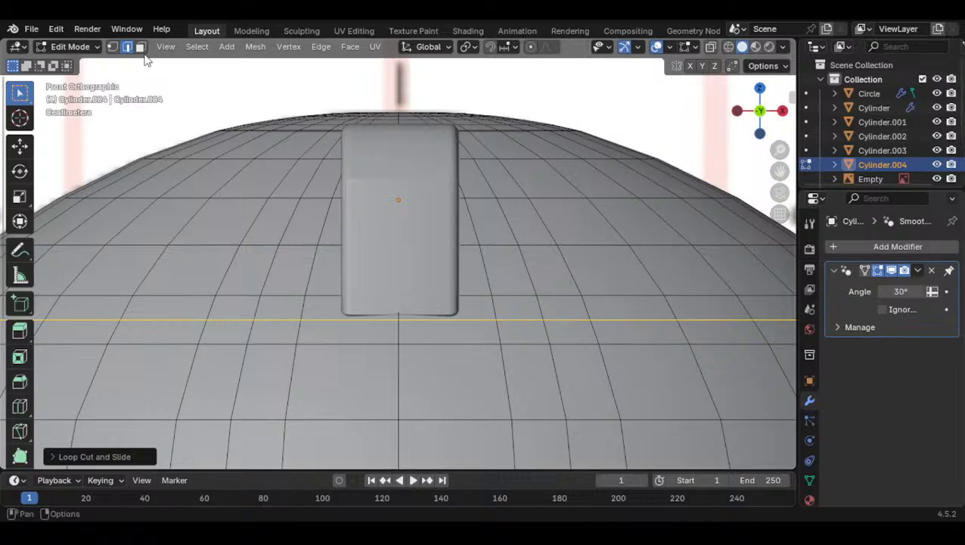
{"action": "left_click", "coordinate": [140, 47]}
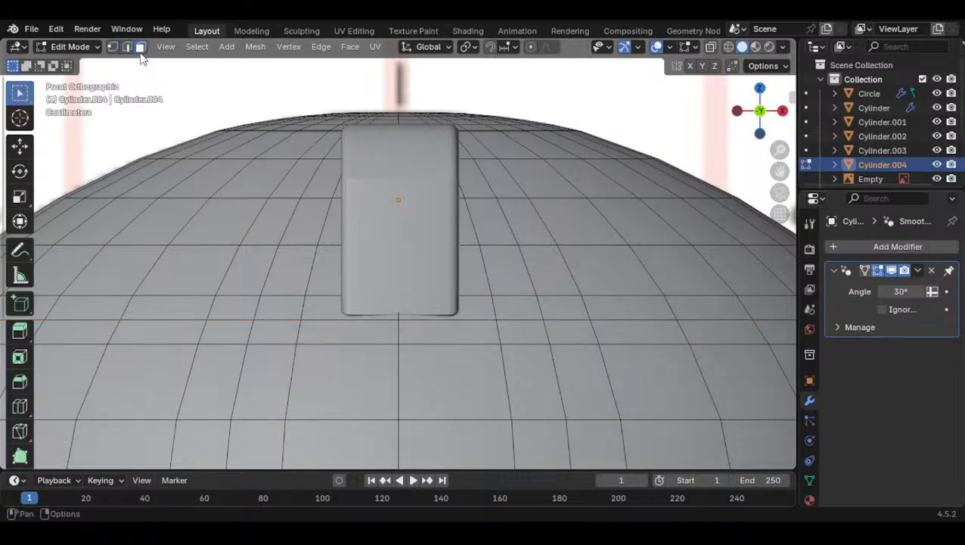
Select a U-shaped band of dome faces running below the mount and up both of its sides
{"action": "left_click", "coordinate": [227, 331]}
{"action": "left_click", "coordinate": [564, 333], "text": "ctrl"}
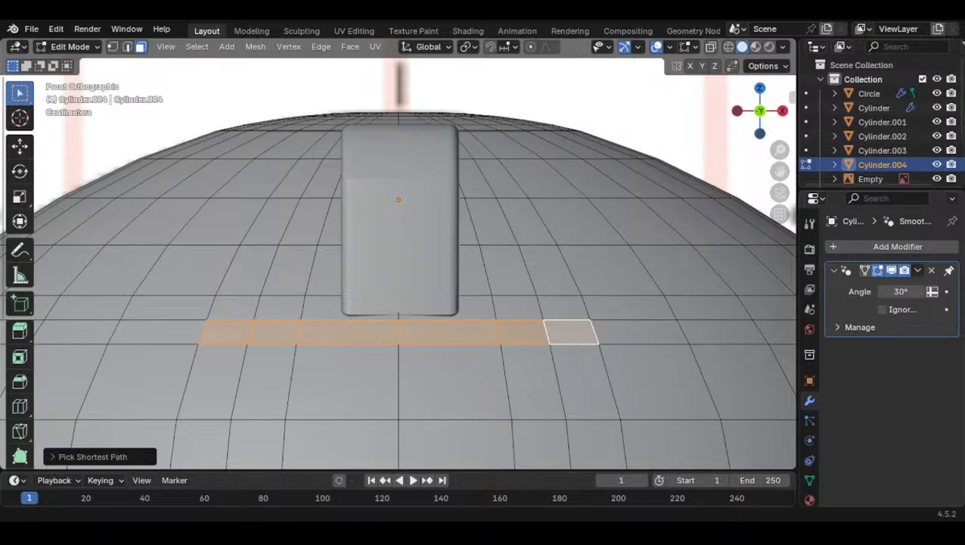
{"action": "left_click", "coordinate": [495, 172], "text": "shift"}
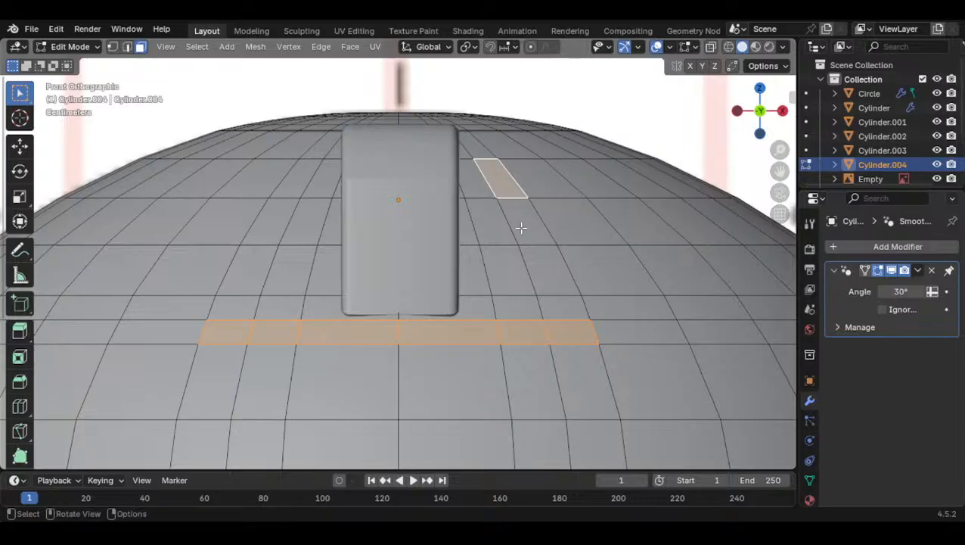
{"action": "key", "text": "ctrl+z"}
{"action": "left_click", "coordinate": [507, 183], "text": "ctrl"}
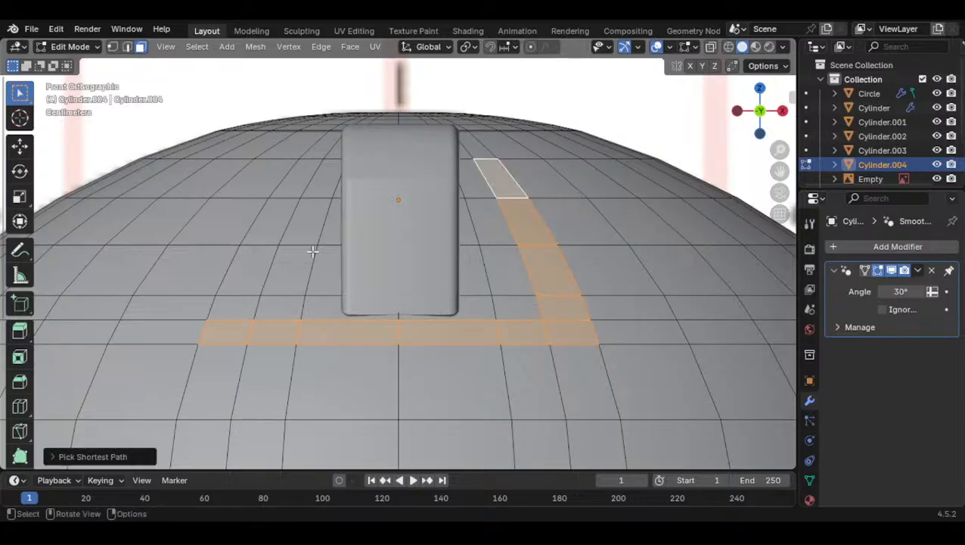
{"action": "left_click", "coordinate": [295, 182], "text": "shift"}
{"action": "left_click", "coordinate": [228, 327], "text": "ctrl"}
In right view, try extruding the selected face band slightly along its normal, and undo it
{"action": "middle_click_drag", "start_coordinate": [309, 308], "coordinate": [347, 218]}
{"action": "left_click", "coordinate": [759, 111]}
{"action": "middle_click_drag", "start_coordinate": [681, 163], "coordinate": [782, 167], "text": "shift"}
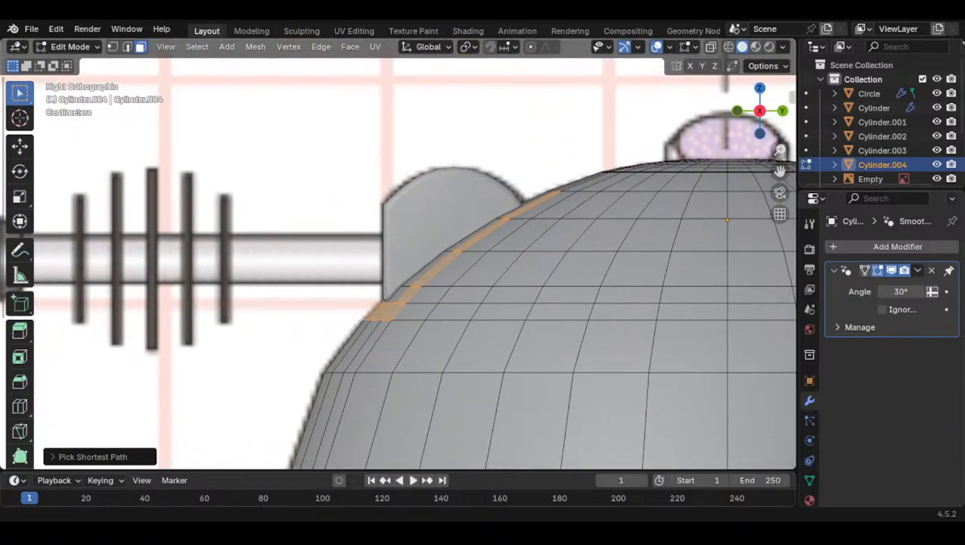
{"action": "key", "text": "g"}
{"action": "key", "text": "y"}
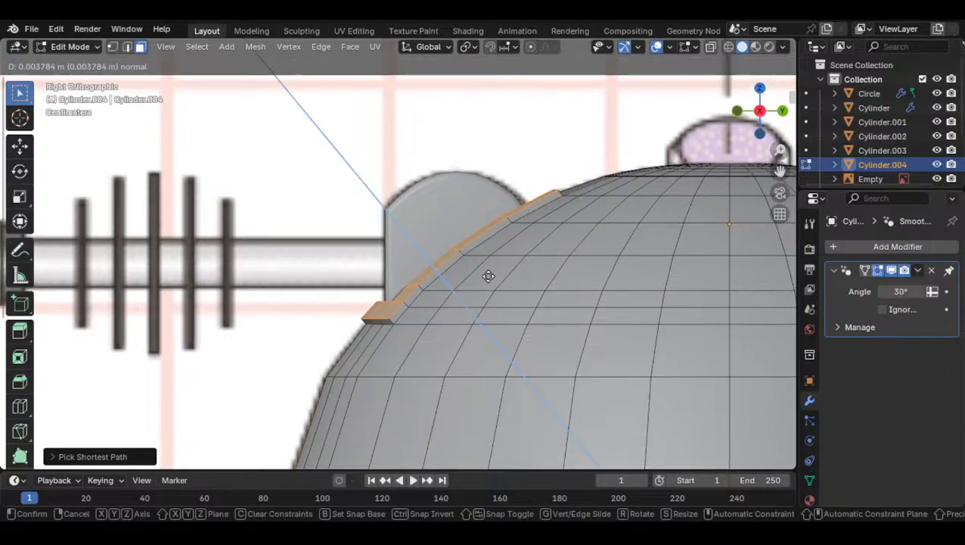
{"action": "left_click", "coordinate": [435, 273]}
{"action": "key", "text": "ctrl+z"}
Extend the band selection by one more dome face at the upper end of each arm
{"action": "middle_click_drag", "start_coordinate": [462, 257], "coordinate": [551, 276]}
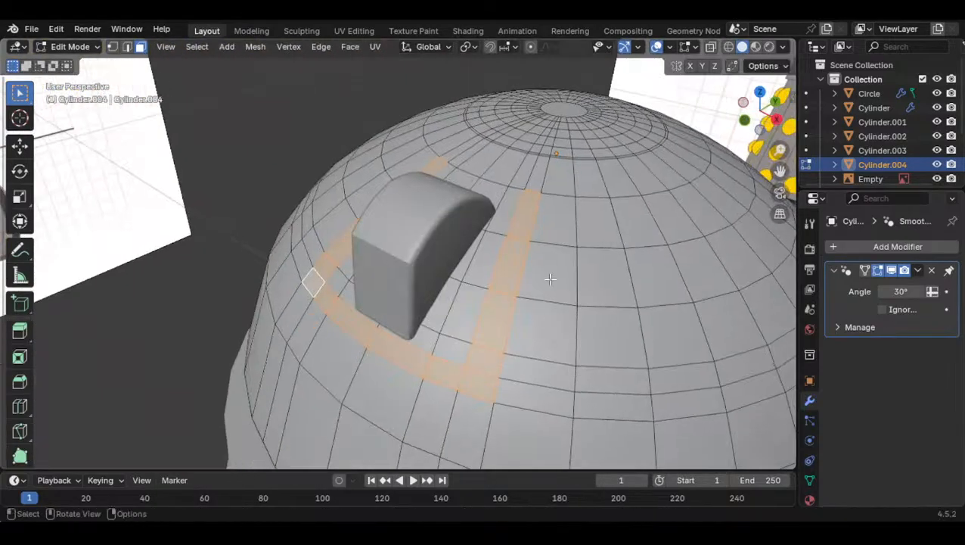
{"action": "left_click", "coordinate": [535, 178], "text": "shift"}
{"action": "left_click", "coordinate": [460, 148], "text": "shift"}
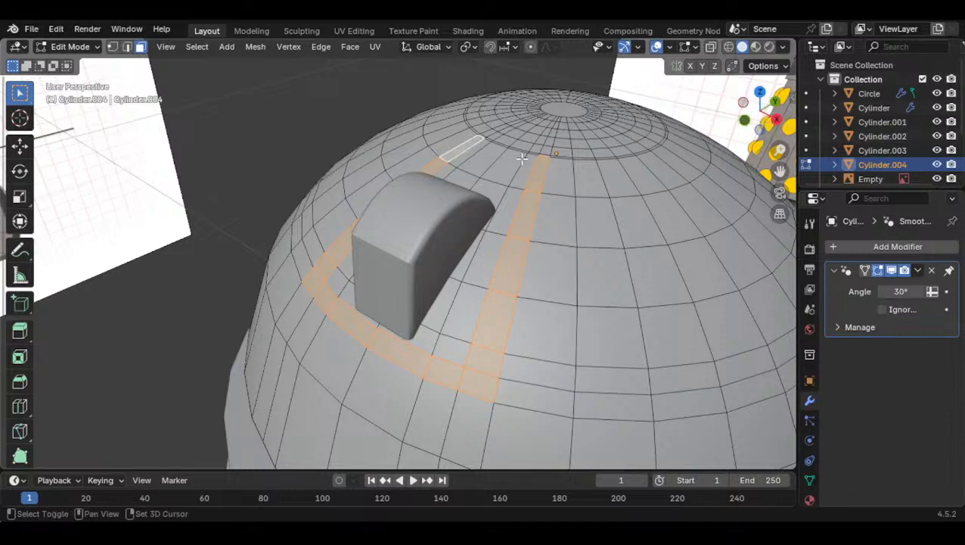
Extrude the selected band forward from the dome along Y in right view
{"action": "left_click", "coordinate": [777, 119]}
{"action": "scroll", "coordinate": [597, 197], "scroll_direction": "up", "scroll_amount": 2}
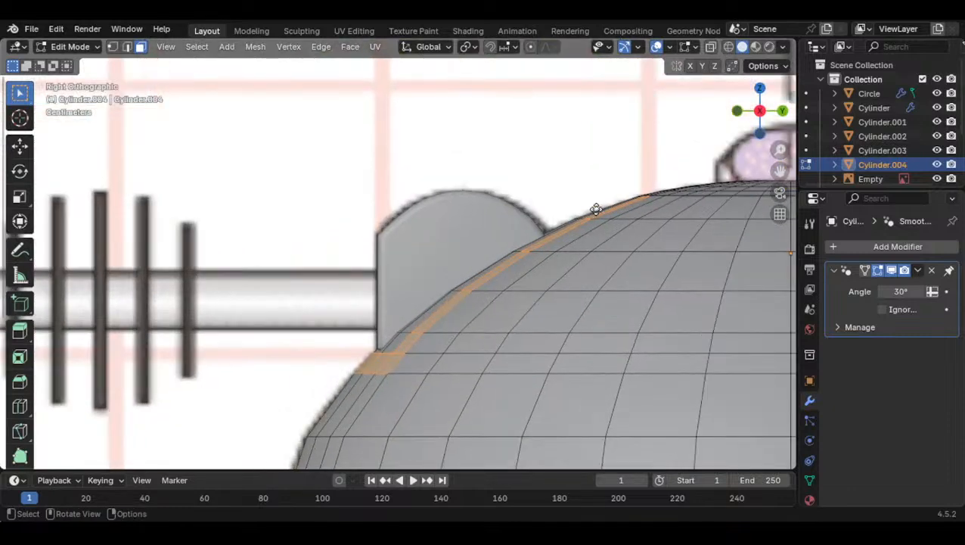
{"action": "key", "text": "g"}
{"action": "key", "text": "y"}
{"action": "left_click", "coordinate": [394, 217]}
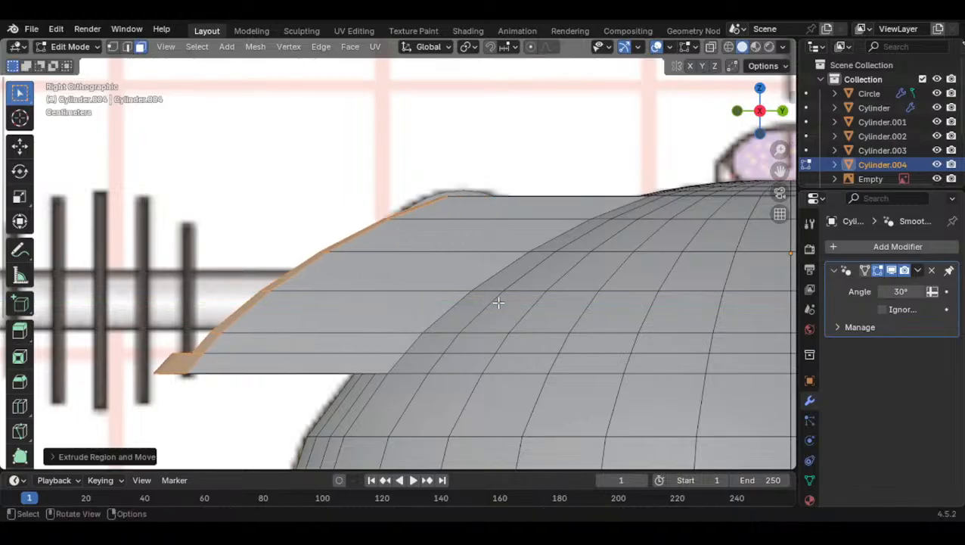
Flatten the extruded band by scaling it to 0 along Y and move it back to meet the dome's front edge
{"action": "key", "text": "s"}
{"action": "key", "text": "x"}
{"action": "type", "text": "y"}
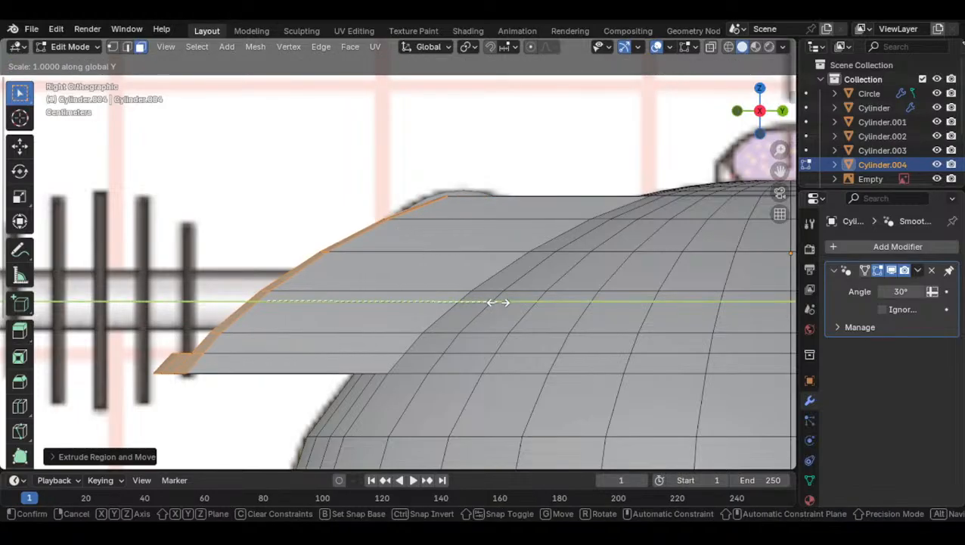
{"action": "type", "text": "0"}
{"action": "key", "text": "Return"}
{"action": "key", "text": "g"}
{"action": "key", "text": "y"}
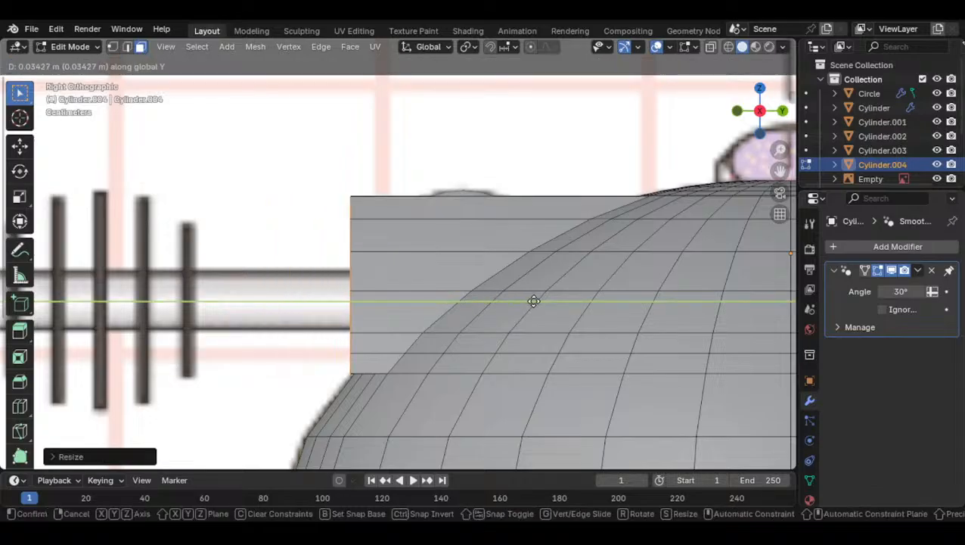
{"action": "left_click", "coordinate": [535, 300]}
{"action": "key", "text": "g"}
{"action": "key", "text": "y"}
{"action": "left_click", "coordinate": [458, 317]}
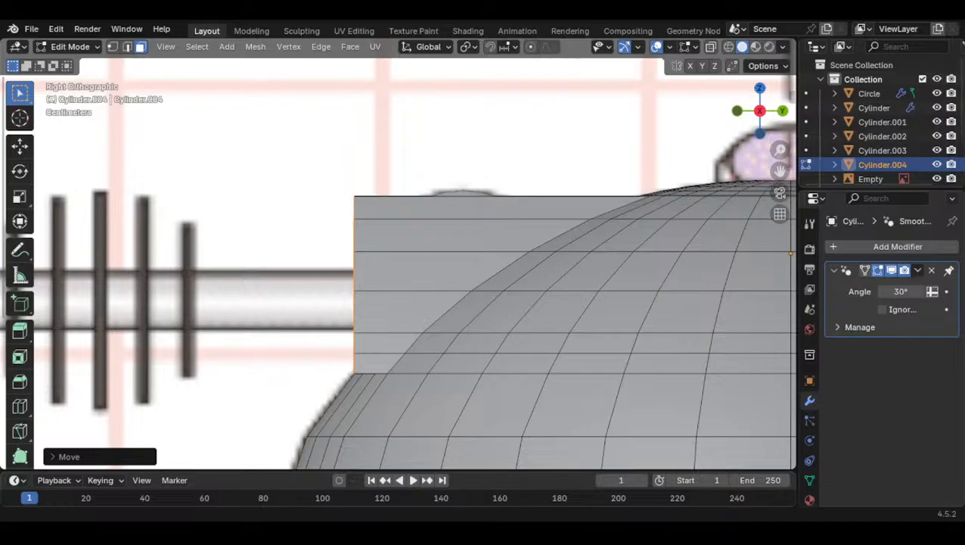
Undo the band's move, flattening, extrusion and extra face selection
{"action": "middle_click_drag", "start_coordinate": [386, 362], "coordinate": [485, 359]}
{"action": "middle_click_drag", "start_coordinate": [558, 283], "coordinate": [552, 251]}
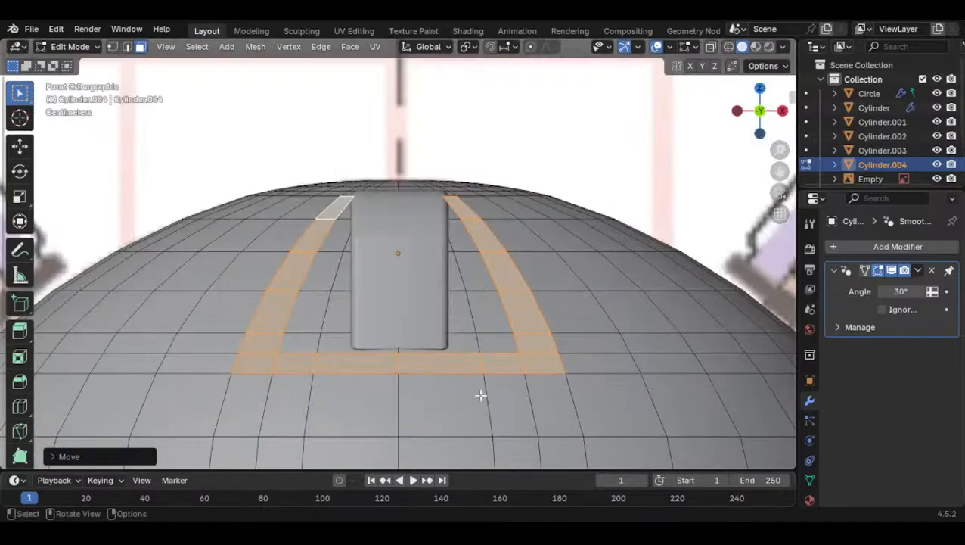
{"action": "key", "text": "ctrl+z"}
{"action": "key", "text": "ctrl+z"}
{"action": "key", "text": "ctrl+z"}
{"action": "key", "text": "ctrl+z"}
{"action": "key", "text": "ctrl+z"}
{"action": "key", "text": "ctrl+z"}
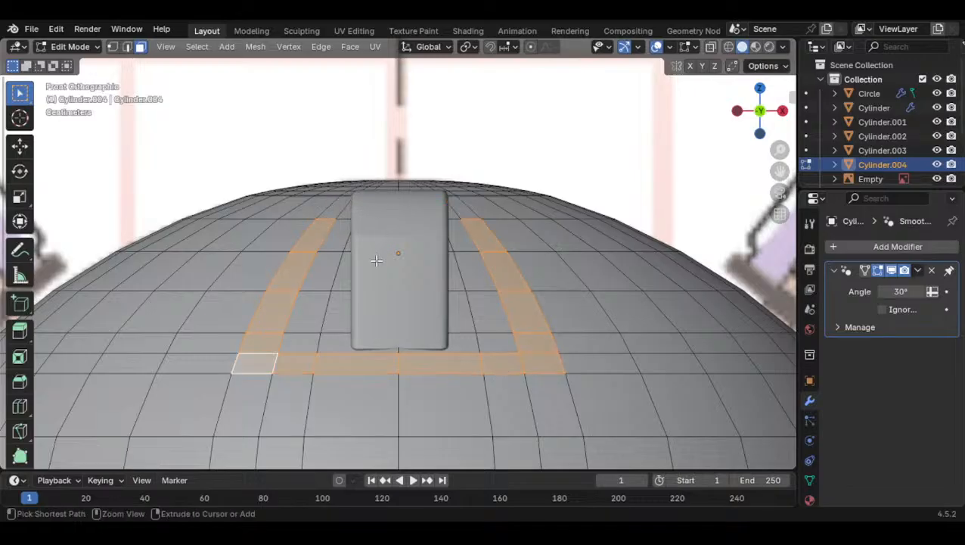
Try adding more vertical loop cuts to the dome on either side of the mount in front view
{"action": "key", "text": "ctrl+r"}
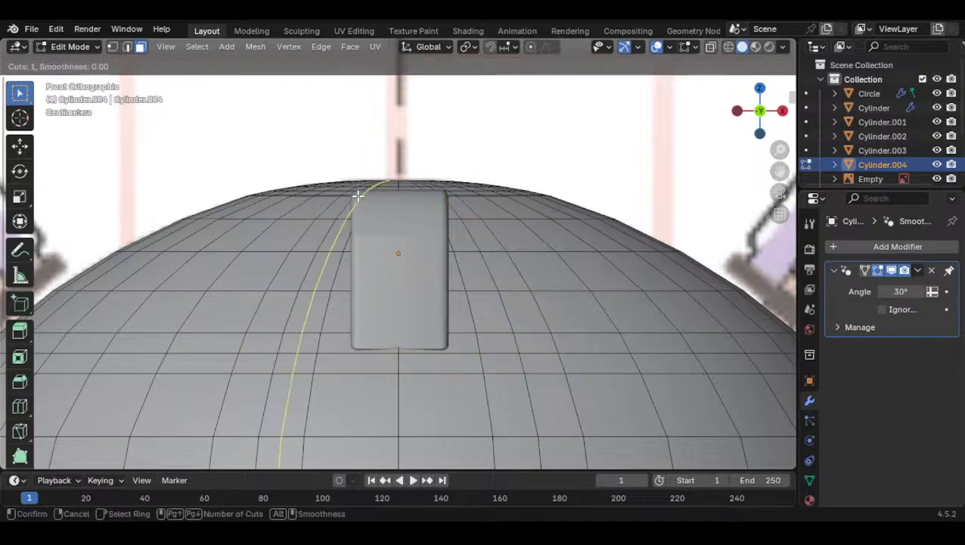
{"action": "left_click", "coordinate": [359, 195]}
{"action": "middle_click_drag", "start_coordinate": [369, 218], "coordinate": [366, 243]}
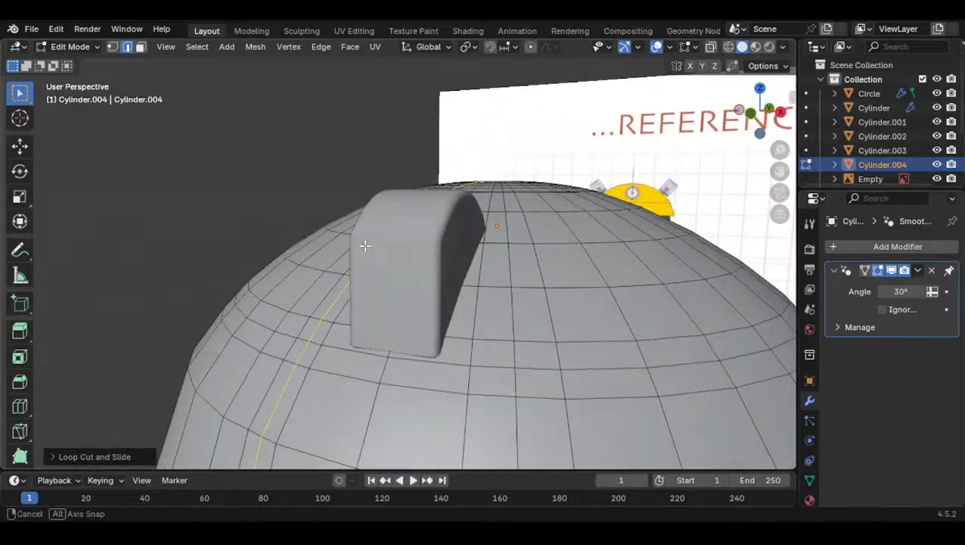
{"action": "key", "text": "ctrl+r"}
{"action": "key", "text": "Escape"}
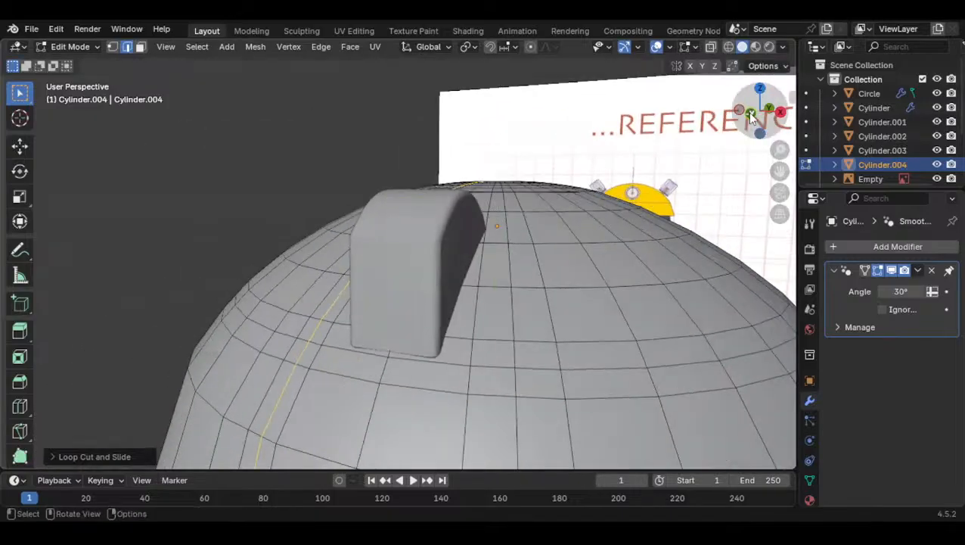
{"action": "left_click", "coordinate": [750, 115]}
{"action": "key", "text": "ctrl+r"}
{"action": "left_click", "coordinate": [359, 198]}
{"action": "left_click", "coordinate": [357, 198]}
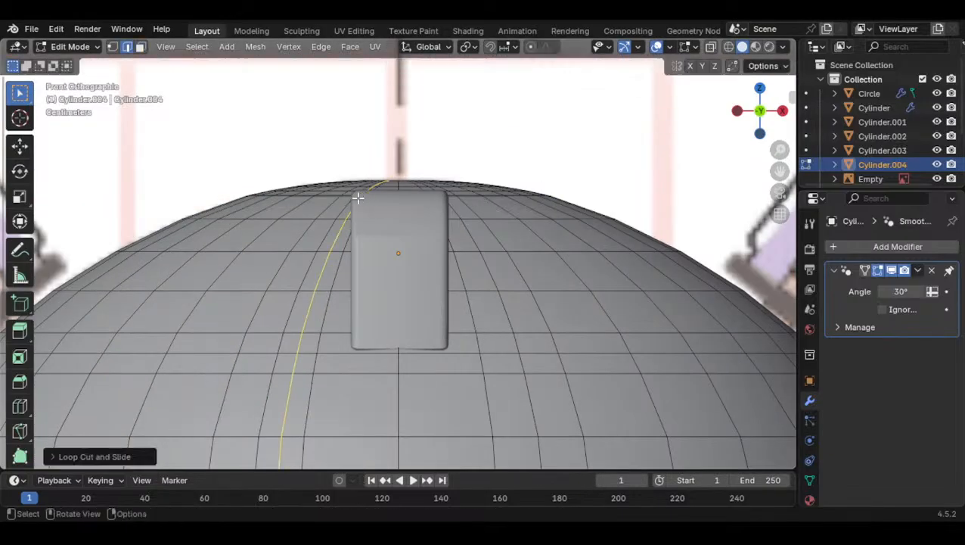
{"action": "key", "text": "ctrl+r"}
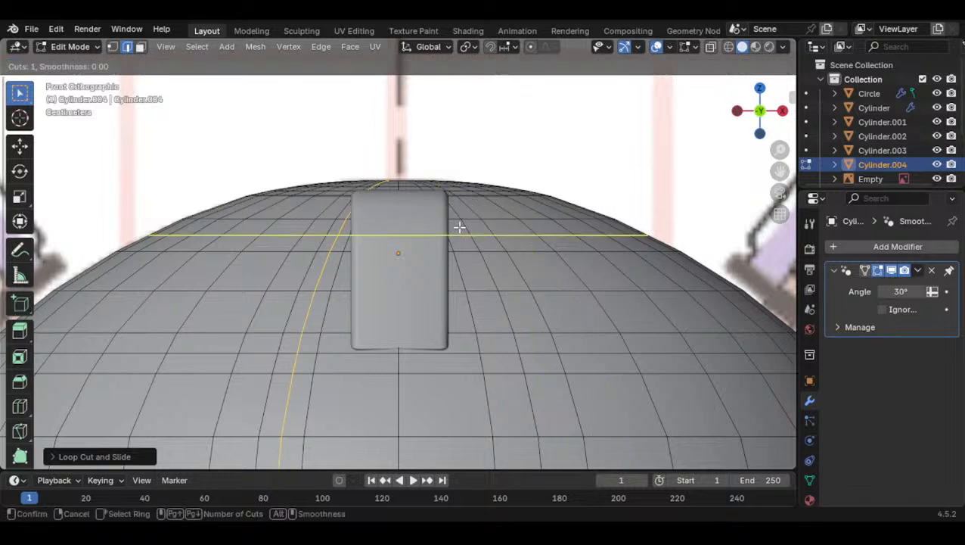
{"action": "left_click", "coordinate": [456, 225]}
{"action": "left_click", "coordinate": [456, 225]}
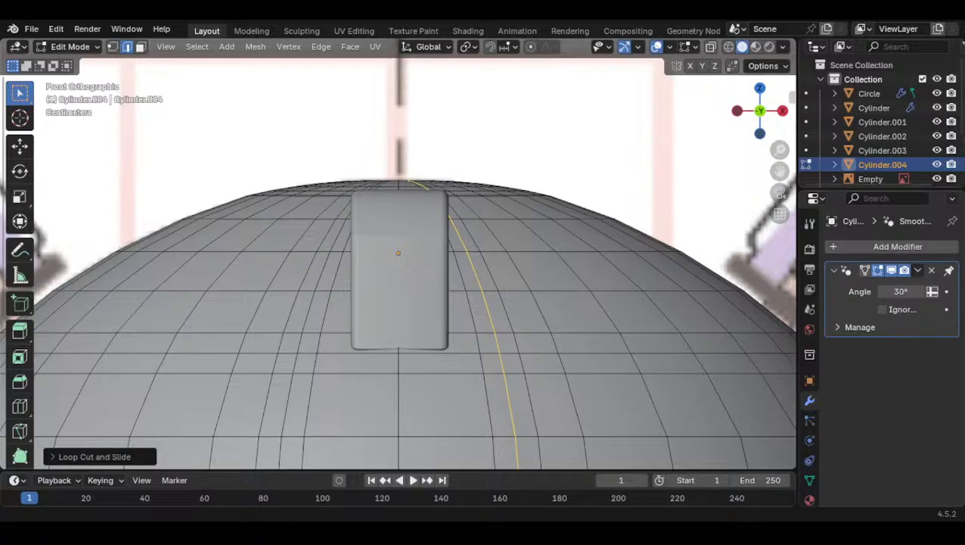
Undo the dome's loop cuts all the way back to Object Mode
{"action": "key", "text": "ctrl+r"}
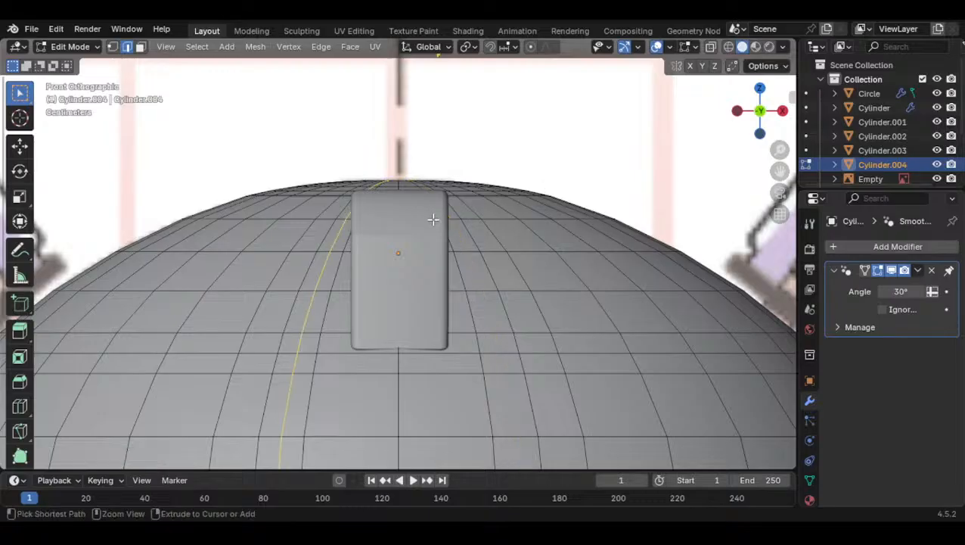
{"action": "scroll", "coordinate": [295, 166], "scroll_direction": "down", "scroll_amount": 1, "text": "ctrl"}
{"action": "scroll", "coordinate": [333, 201], "scroll_direction": "up", "scroll_amount": 1}
{"action": "key", "text": "ctrl+z"}
{"action": "key", "text": "ctrl+z"}
{"action": "key", "text": "ctrl+z"}
{"action": "key", "text": "ctrl+z"}
{"action": "key", "text": "ctrl+z"}
{"action": "key", "text": "ctrl+z"}
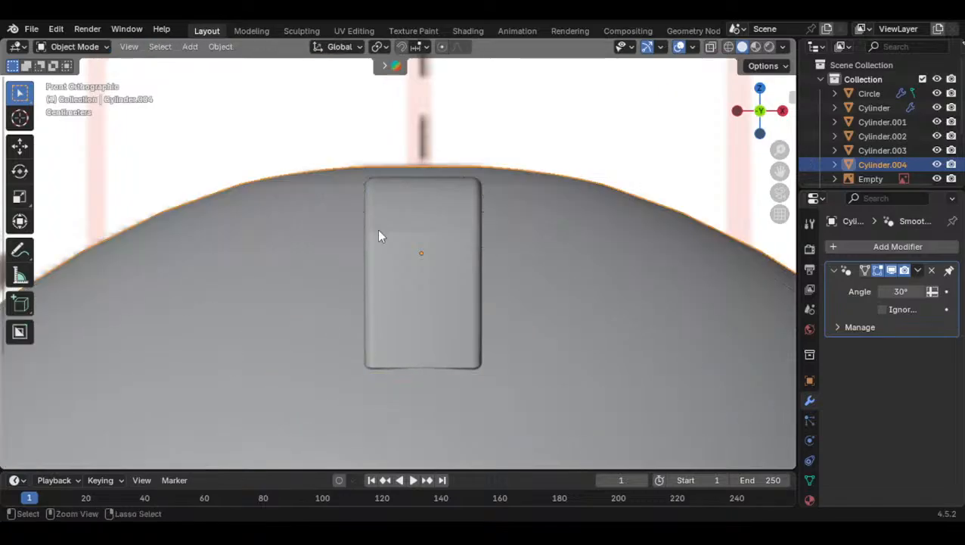
Enter Edit Mode and add a horizontal loop cut around the dome just below the mount
{"action": "key", "text": "Tab"}
{"action": "key", "text": "ctrl+r"}
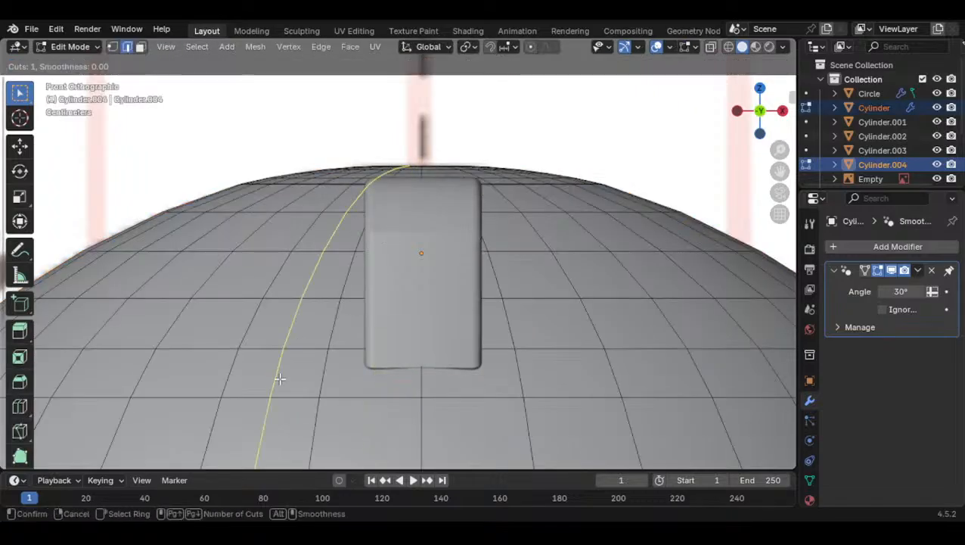
{"action": "left_click", "coordinate": [227, 361]}
{"action": "scroll", "coordinate": [275, 370], "scroll_direction": "down", "scroll_amount": 1}
{"action": "left_click_drag", "start_coordinate": [275, 369], "coordinate": [277, 379], "text": "shift"}
Add a centred vertical loop cut to the dome on each side of the mount
{"action": "key", "text": "ctrl+r"}
{"action": "left_click", "coordinate": [365, 203]}
{"action": "right_click", "coordinate": [365, 203]}
{"action": "key", "text": "ctrl+r"}
{"action": "left_click", "coordinate": [470, 206]}
{"action": "right_click", "coordinate": [466, 210]}
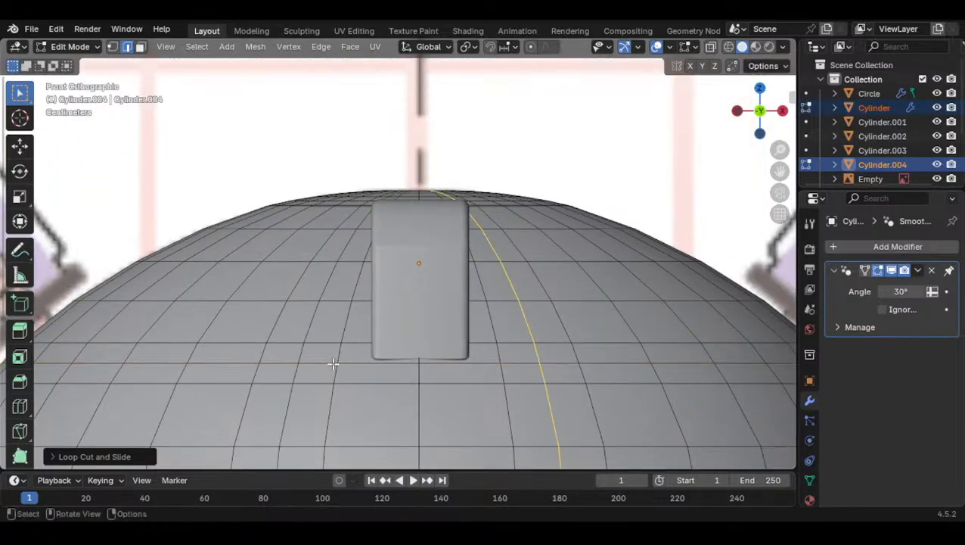
Switch to face selection and select the strip of dome faces running up the mount's left side
{"action": "left_click", "coordinate": [141, 48]}
{"action": "middle_click_drag", "start_coordinate": [333, 216], "coordinate": [366, 224], "text": "shift"}
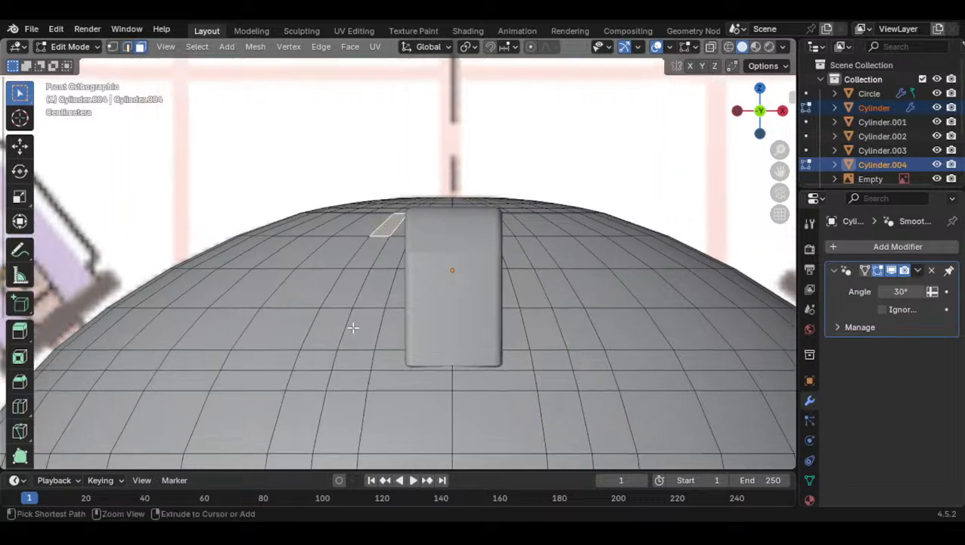
{"action": "left_click", "coordinate": [312, 357], "text": "ctrl"}
{"action": "middle_click_drag", "start_coordinate": [556, 349], "coordinate": [471, 332], "text": "shift"}
{"action": "left_click", "coordinate": [223, 347]}
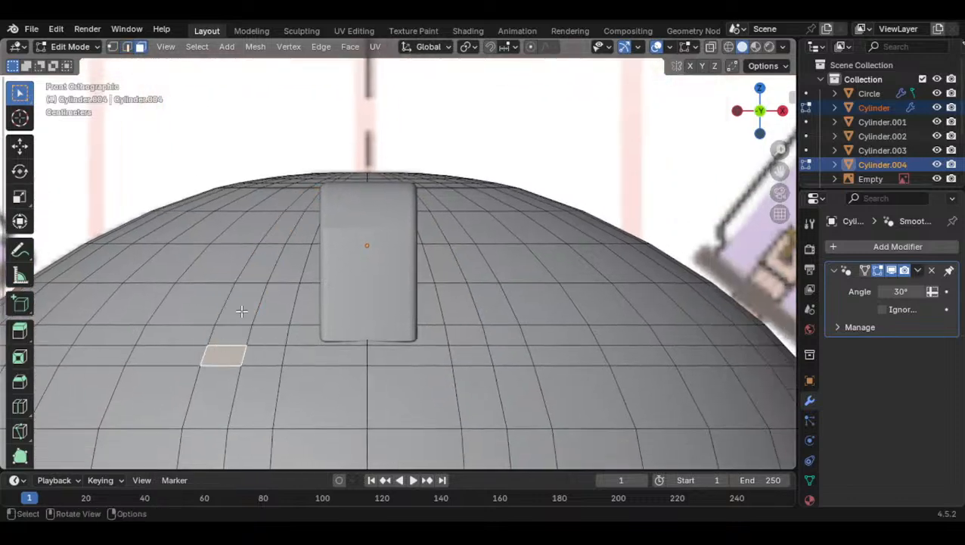
{"action": "left_click", "coordinate": [299, 202], "text": "ctrl"}
Add the matching strip on the mount's right side and the row below it to complete a U-shaped selection
{"action": "left_click", "coordinate": [437, 198], "text": "shift"}
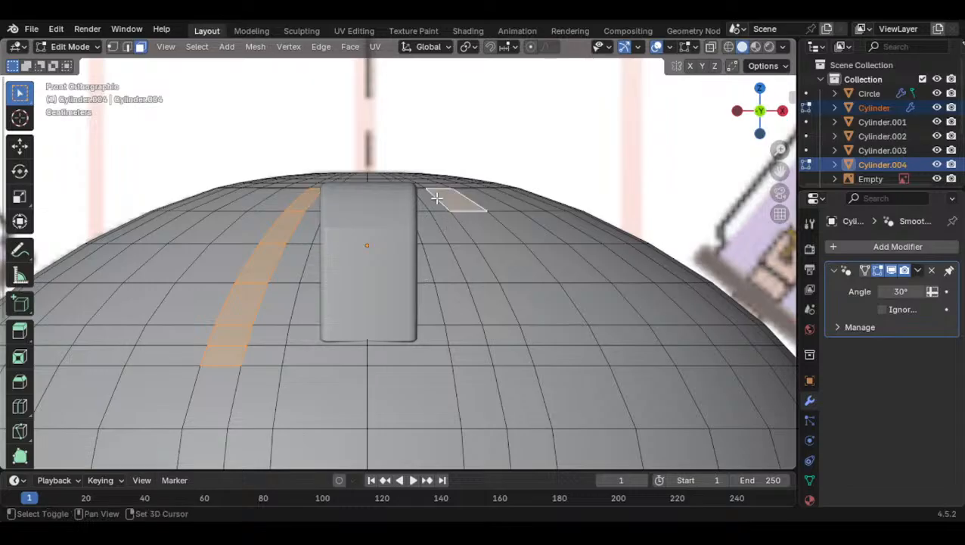
{"action": "key", "text": "ctrl+z"}
{"action": "left_click", "coordinate": [437, 205], "text": "shift"}
{"action": "left_click", "coordinate": [508, 354], "text": "ctrl"}
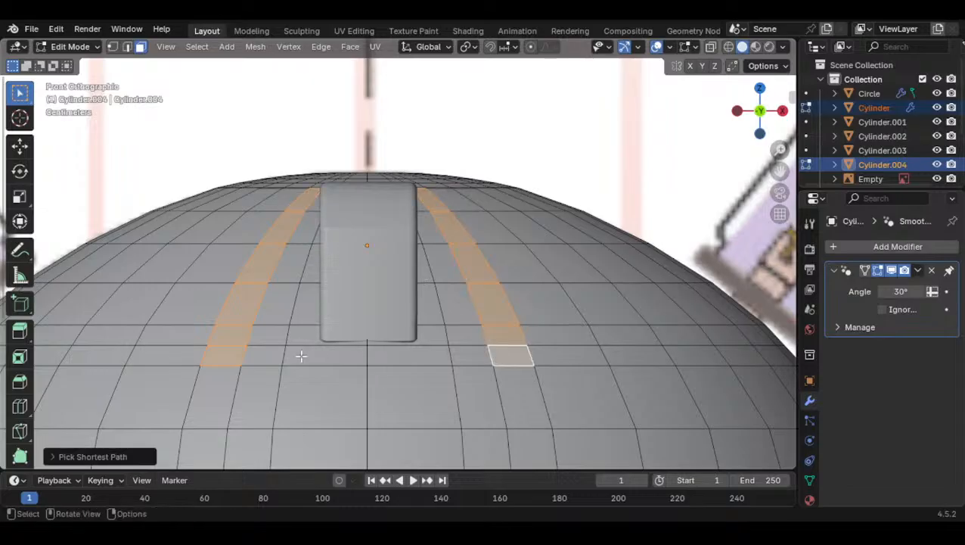
{"action": "left_click", "coordinate": [224, 356], "text": "ctrl"}
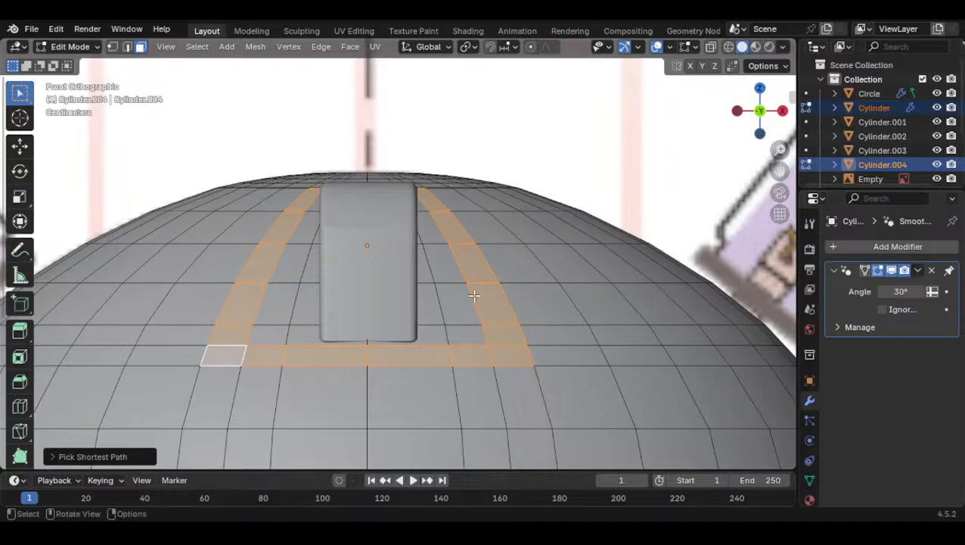
Extrude the U-shaped band forward from the dome along Y in right view
{"action": "left_click", "coordinate": [782, 112]}
{"action": "key", "text": "e"}
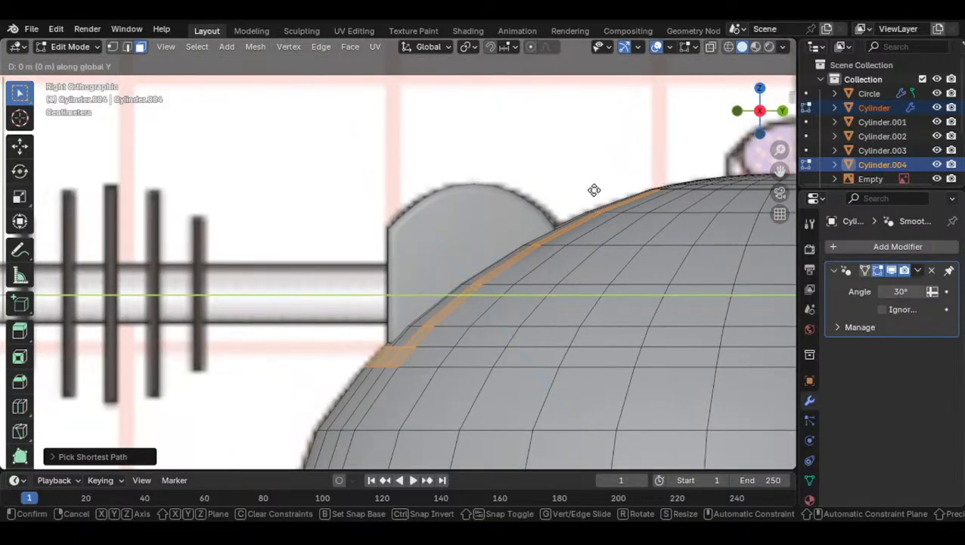
{"action": "left_click", "coordinate": [422, 203]}
{"action": "middle_click_drag", "start_coordinate": [469, 210], "coordinate": [703, 144]}
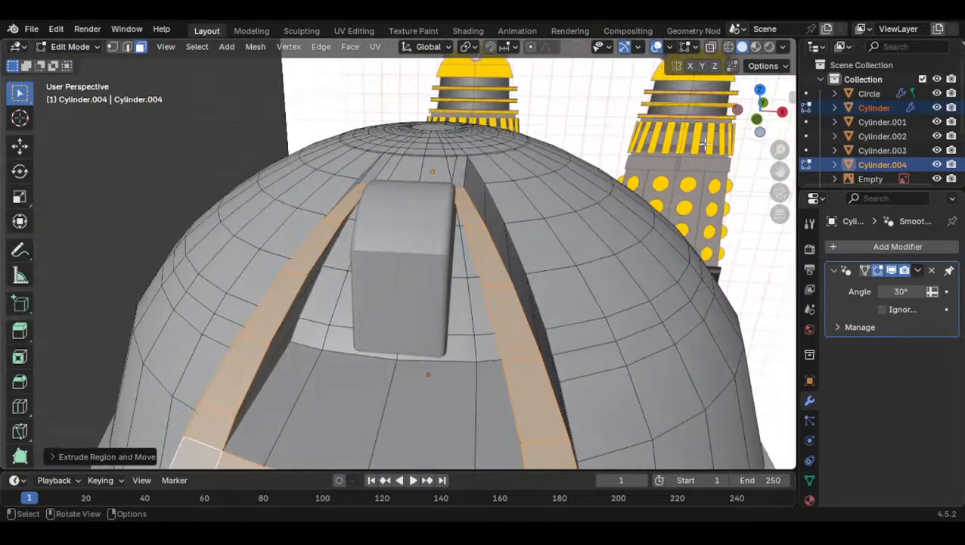
Scale the extruded band to 0 along Y and move it back until its lower edge meets the dome
{"action": "left_click", "coordinate": [782, 112]}
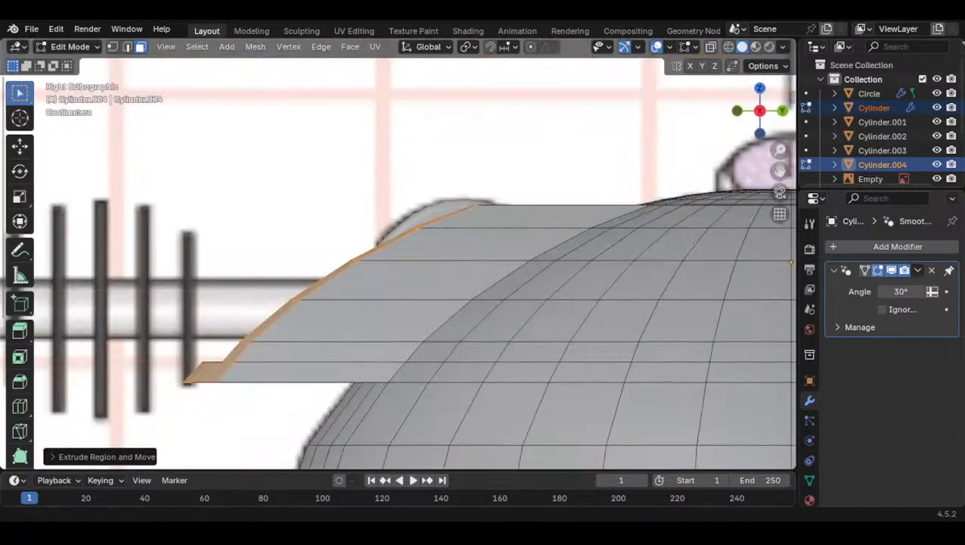
{"action": "key", "text": "s"}
{"action": "key", "text": "y"}
{"action": "key", "text": "0"}
{"action": "key", "text": "Return"}
{"action": "key", "text": "g"}
{"action": "key", "text": "y"}
{"action": "left_click", "coordinate": [481, 270]}
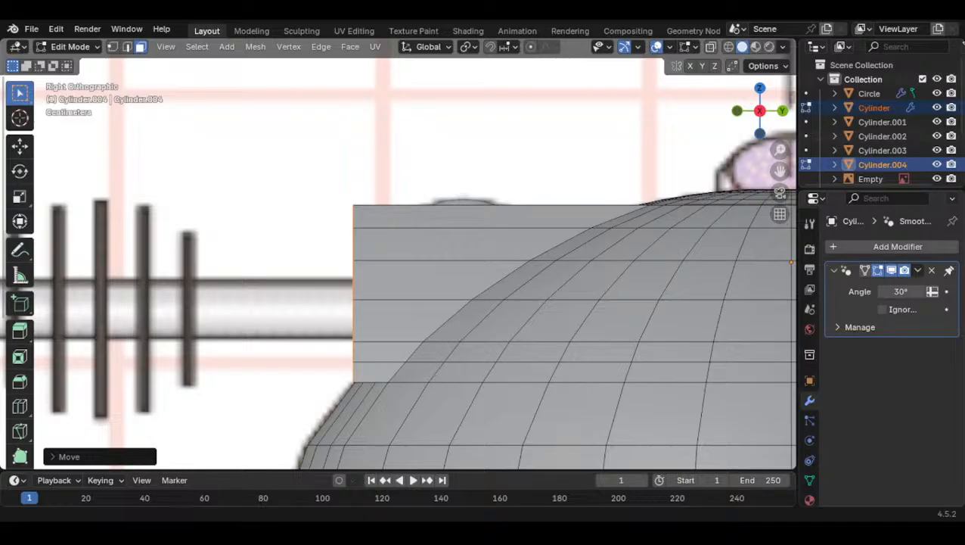
Select the whole run of front faces on the frame's left arm, from the lower corner to its top
{"action": "middle_click_drag", "start_coordinate": [308, 314], "coordinate": [519, 248]}
{"action": "left_click", "coordinate": [765, 101]}
{"action": "scroll", "coordinate": [460, 254], "scroll_direction": "up", "scroll_amount": 1}
{"action": "middle_click_drag", "start_coordinate": [488, 276], "coordinate": [458, 171], "text": "shift"}
{"action": "scroll", "coordinate": [418, 238], "scroll_direction": "up", "scroll_amount": 1}
{"action": "middle_click_drag", "start_coordinate": [418, 239], "coordinate": [429, 255]}
{"action": "left_click", "coordinate": [186, 221]}
{"action": "middle_click_drag", "start_coordinate": [187, 221], "coordinate": [206, 258]}
{"action": "left_click", "coordinate": [206, 258]}
{"action": "left_click", "coordinate": [257, 257]}
{"action": "left_click", "coordinate": [313, 258]}
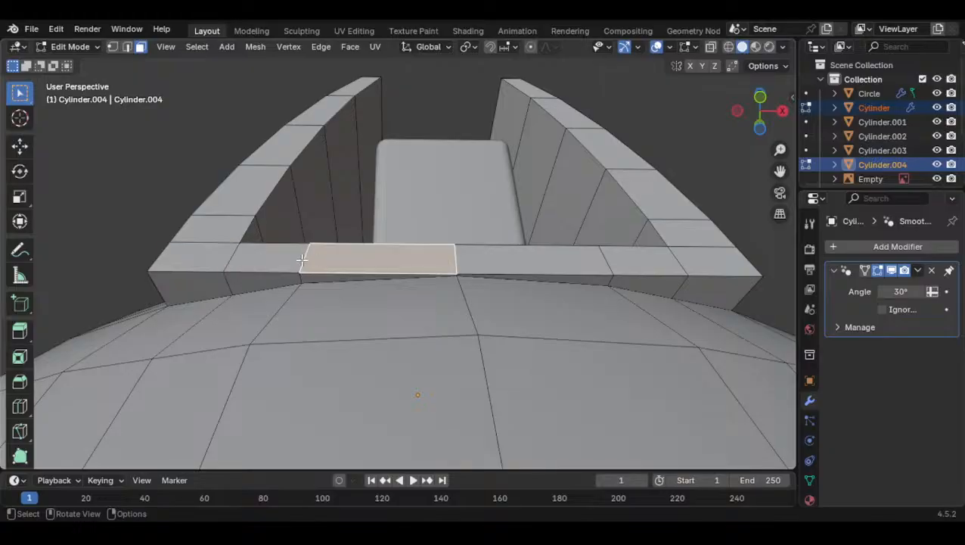
{"action": "left_click", "coordinate": [215, 254]}
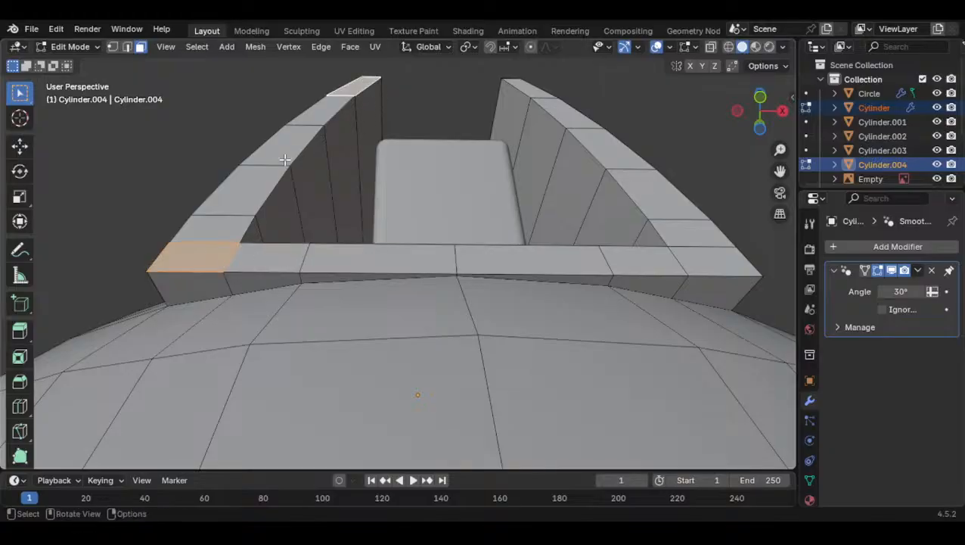
{"action": "left_click", "coordinate": [363, 82], "text": "ctrl"}
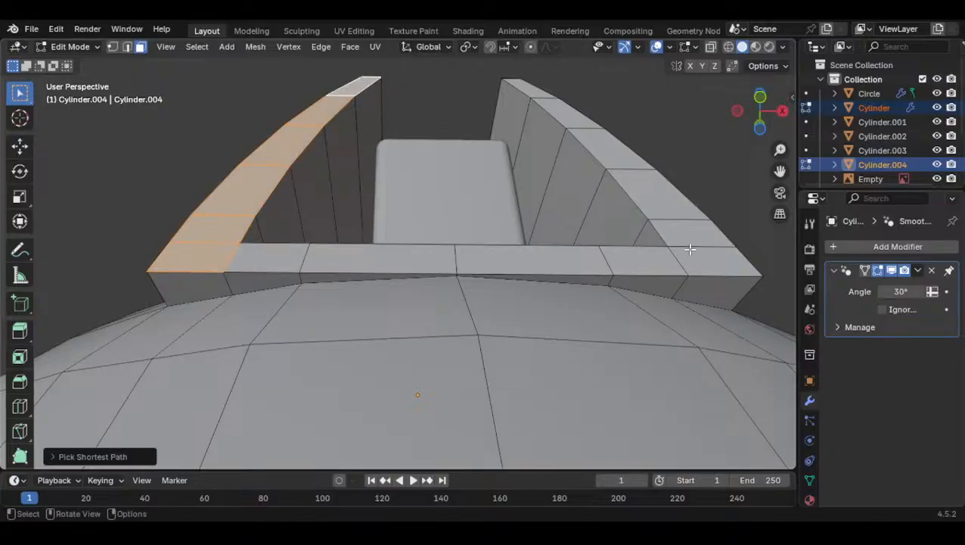
Move the left arm's front faces back along Y until their lower inner corner meets the dome
{"action": "key", "text": "shift"}
{"action": "key", "text": "g"}
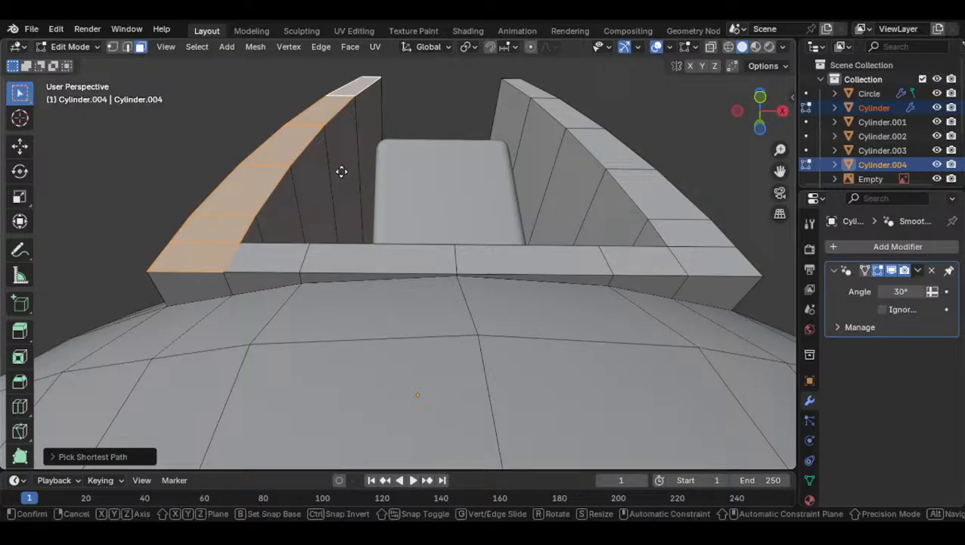
{"action": "key", "text": "x"}
{"action": "key", "text": "y"}
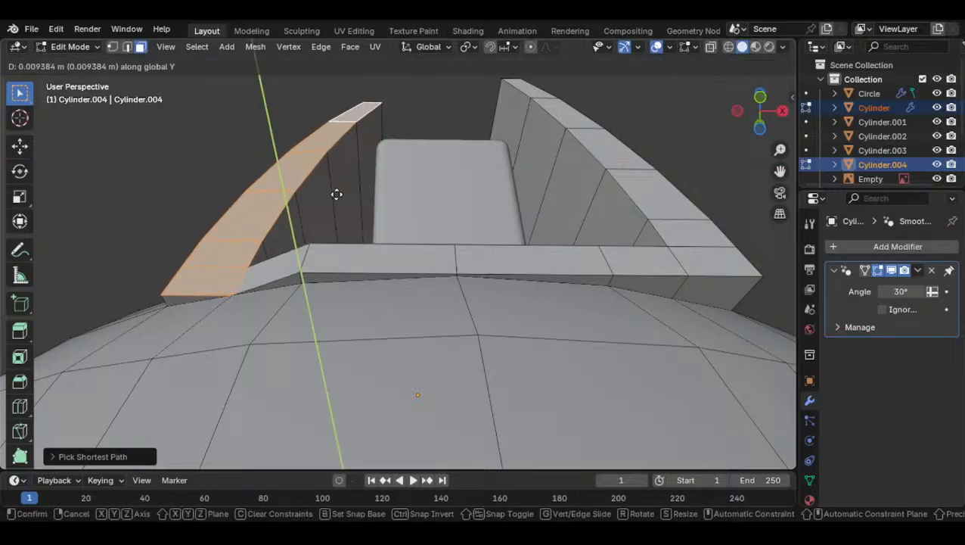
{"action": "left_click", "coordinate": [333, 192]}
{"action": "middle_click_drag", "start_coordinate": [313, 211], "coordinate": [366, 254], "text": "shift"}
{"action": "scroll", "coordinate": [363, 244], "scroll_direction": "up", "scroll_amount": 1}
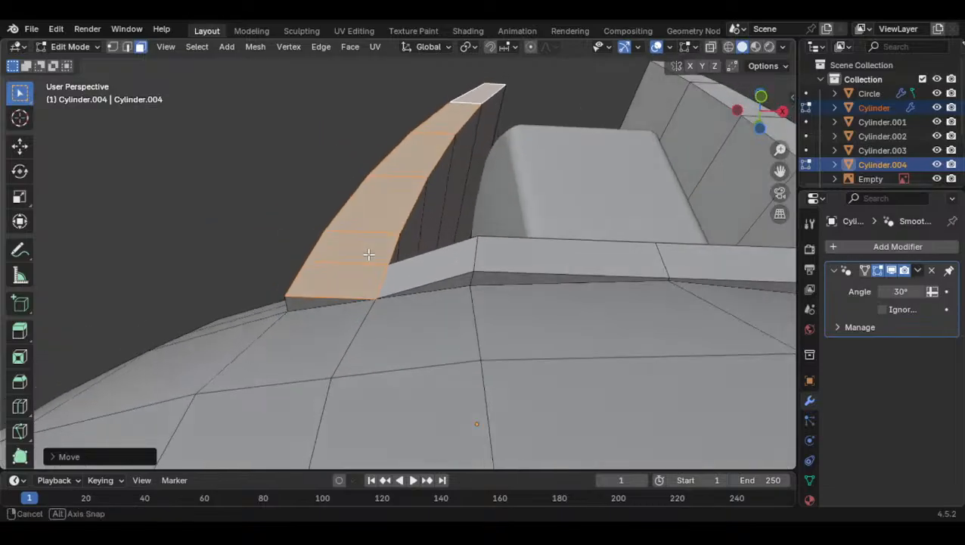
{"action": "scroll", "coordinate": [377, 262], "scroll_direction": "up", "scroll_amount": 4}
{"action": "key", "text": "g"}
{"action": "key", "text": "y"}
{"action": "left_click", "coordinate": [398, 265]}
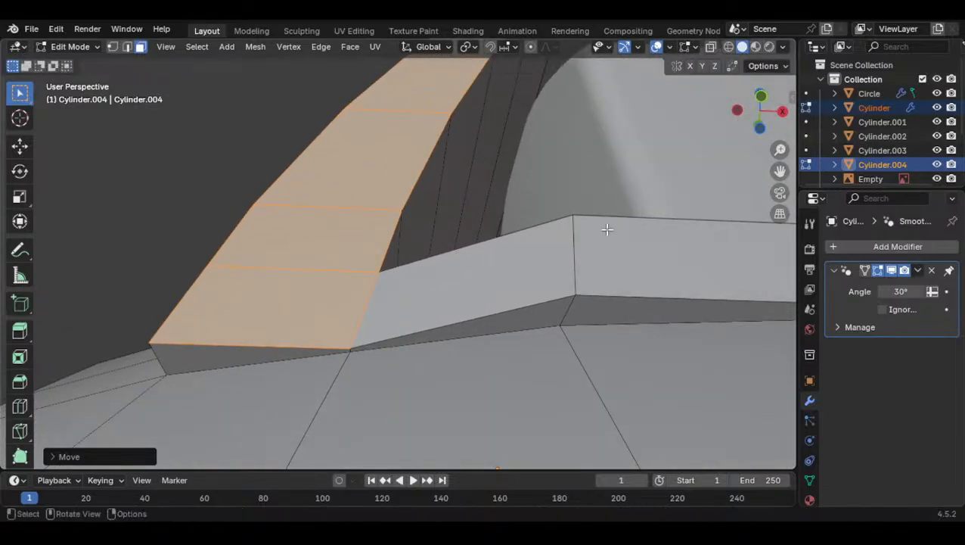
Select the whole run of front faces on the frame's right arm, from the lower corner to its top
{"action": "scroll", "coordinate": [607, 231], "scroll_direction": "down", "scroll_amount": 8}
{"action": "middle_click_drag", "start_coordinate": [586, 233], "coordinate": [404, 290], "text": "shift"}
{"action": "left_click", "coordinate": [410, 287]}
{"action": "left_click", "coordinate": [409, 282]}
{"action": "left_click", "coordinate": [332, 156], "text": "ctrl"}
Move the right arm's front faces back along Y until their lower inner corner meets the dome
{"action": "middle_click_drag", "start_coordinate": [397, 223], "coordinate": [408, 180]}
{"action": "key", "text": "g"}
{"action": "key", "text": "y"}
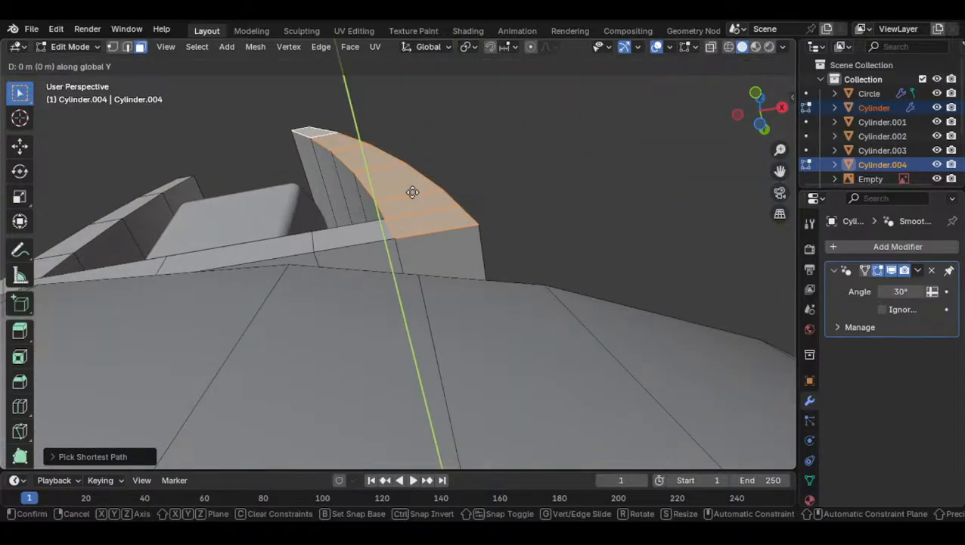
{"action": "left_click", "coordinate": [438, 303]}
{"action": "middle_click_drag", "start_coordinate": [447, 261], "coordinate": [452, 290]}
{"action": "key", "text": "g"}
{"action": "key", "text": "y"}
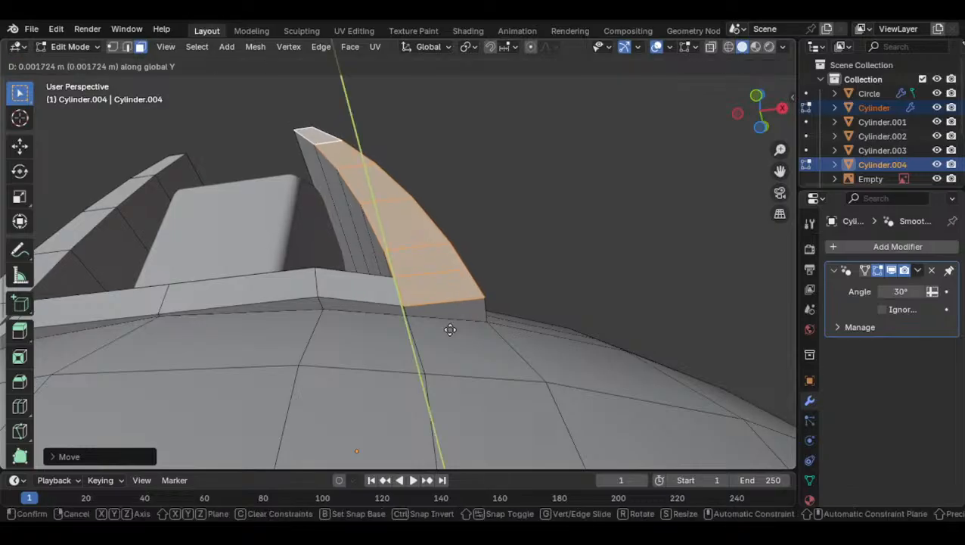
{"action": "left_click", "coordinate": [457, 355]}
{"action": "scroll", "coordinate": [454, 301], "scroll_direction": "up", "scroll_amount": 4}
{"action": "key", "text": "g"}
{"action": "key", "text": "y"}
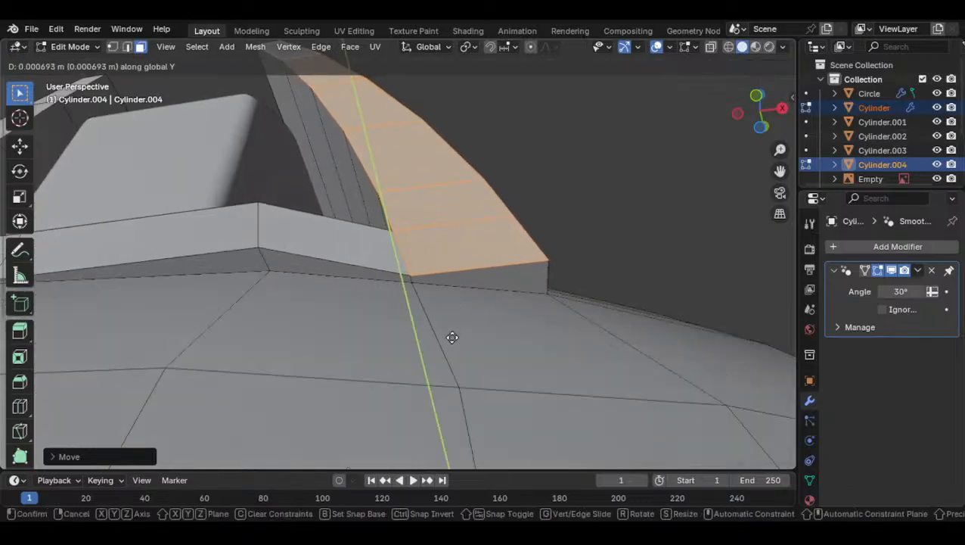
{"action": "left_click", "coordinate": [454, 366]}
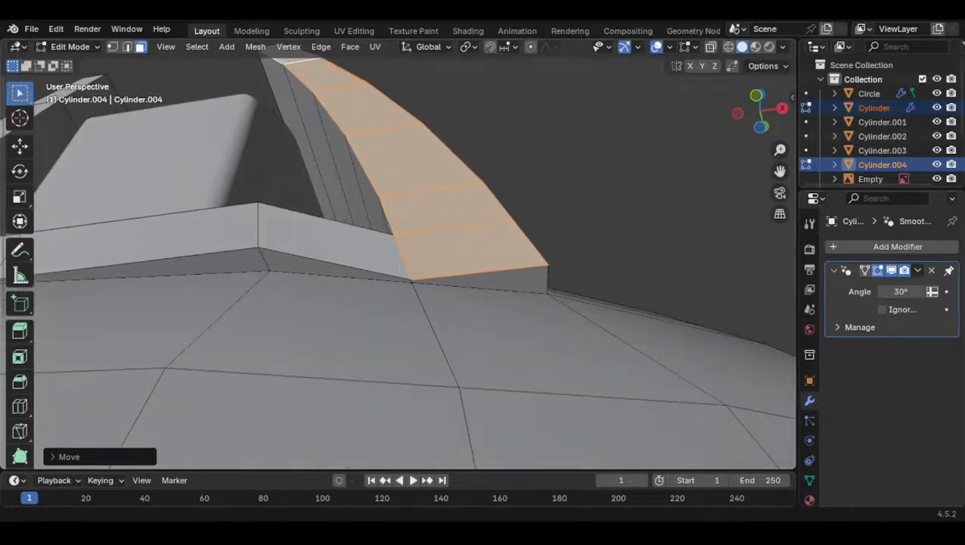
Try moving the lower bar's face beside the right arm along Y, and undo the move
{"action": "middle_click_drag", "start_coordinate": [345, 399], "coordinate": [355, 252]}
{"action": "scroll", "coordinate": [355, 252], "scroll_direction": "up", "scroll_amount": 2}
{"action": "left_click", "coordinate": [397, 264]}
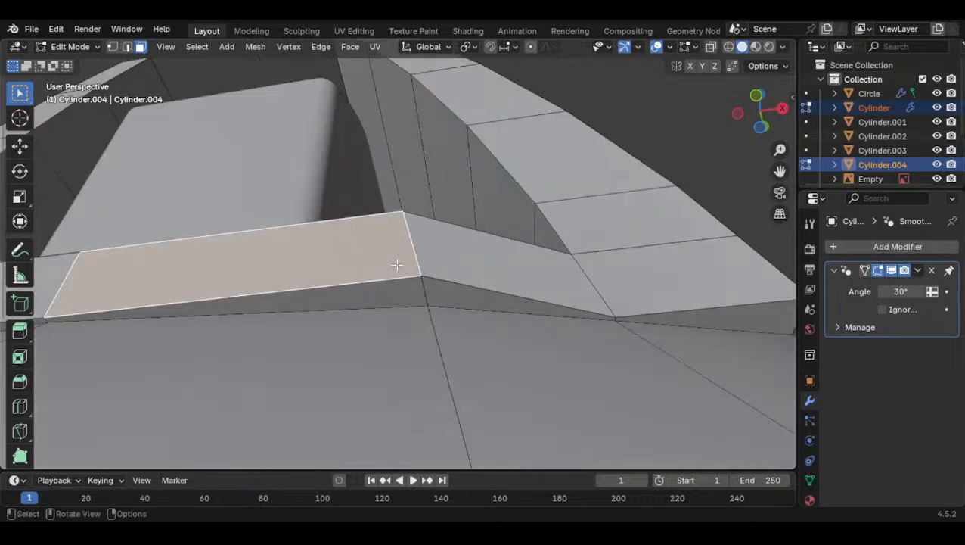
{"action": "left_click", "coordinate": [463, 255]}
{"action": "key", "text": "g"}
{"action": "key", "text": "y"}
{"action": "left_click", "coordinate": [472, 259]}
{"action": "key", "text": "ctrl+z"}
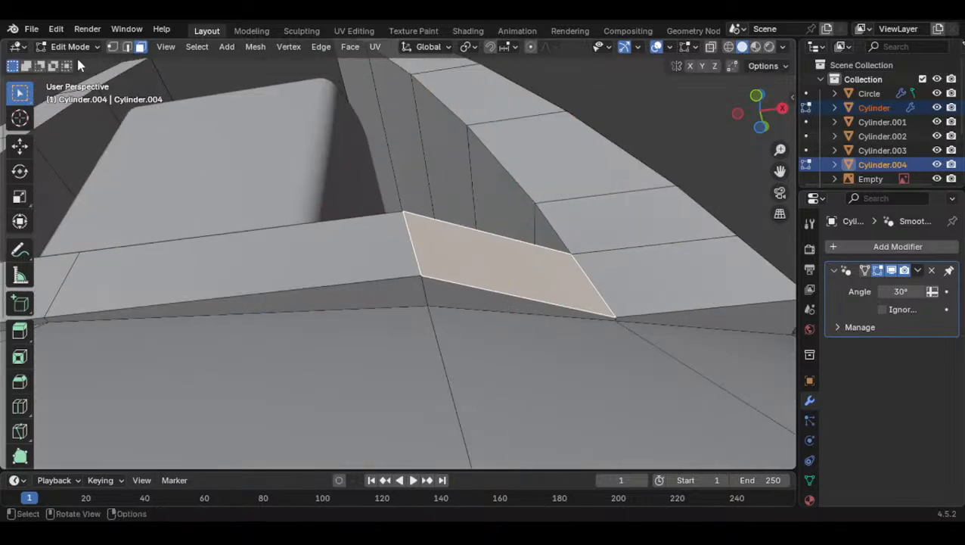
Switch to edge selection and move the lower bar's cross edge nearest the right arm back along Y to the dome surface
{"action": "left_click", "coordinate": [127, 47]}
{"action": "left_click", "coordinate": [410, 261]}
{"action": "key", "text": "g"}
{"action": "key", "text": "y"}
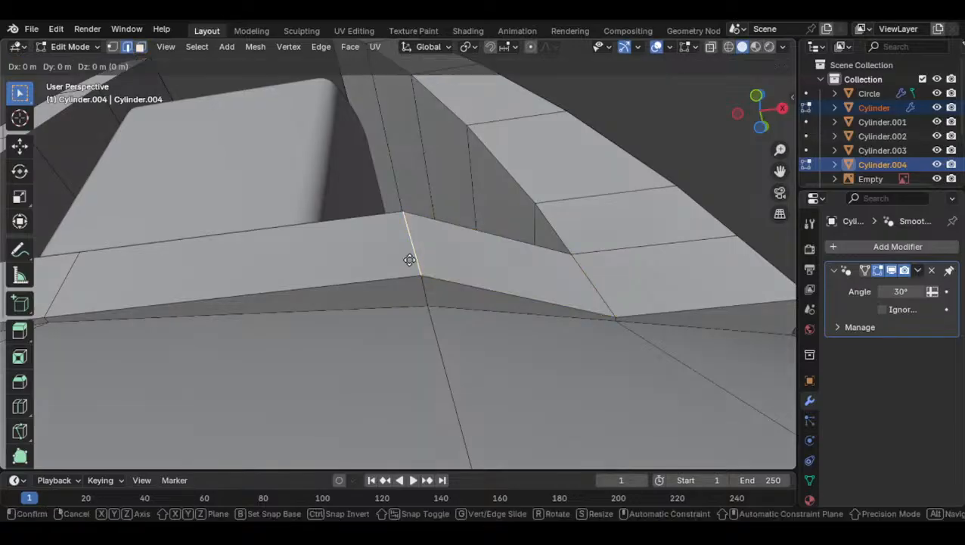
{"action": "left_click", "coordinate": [399, 302]}
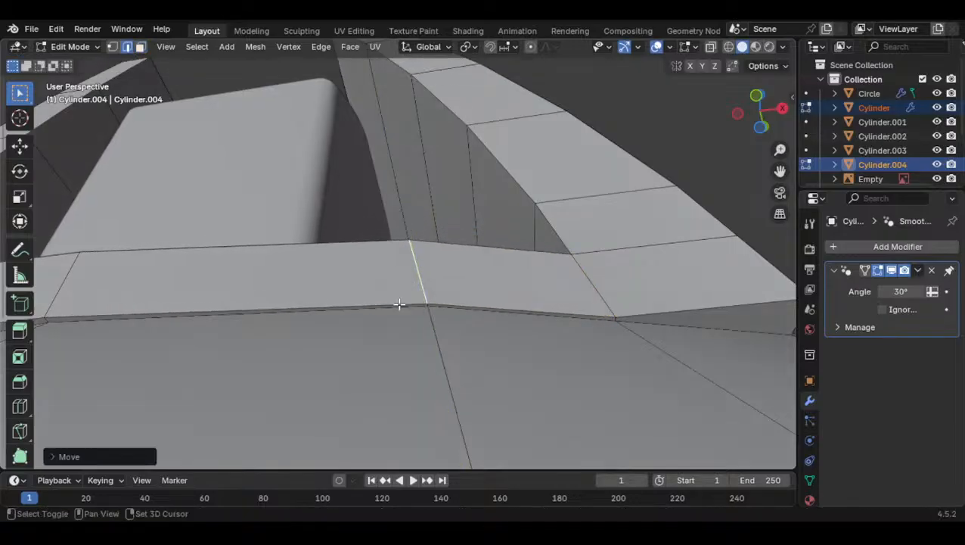
Move the lower bar's cross edge nearest the left arm back along Y to the dome surface
{"action": "middle_click_drag", "start_coordinate": [398, 301], "coordinate": [425, 235]}
{"action": "left_click", "coordinate": [249, 244]}
{"action": "key", "text": "g"}
{"action": "key", "text": "y"}
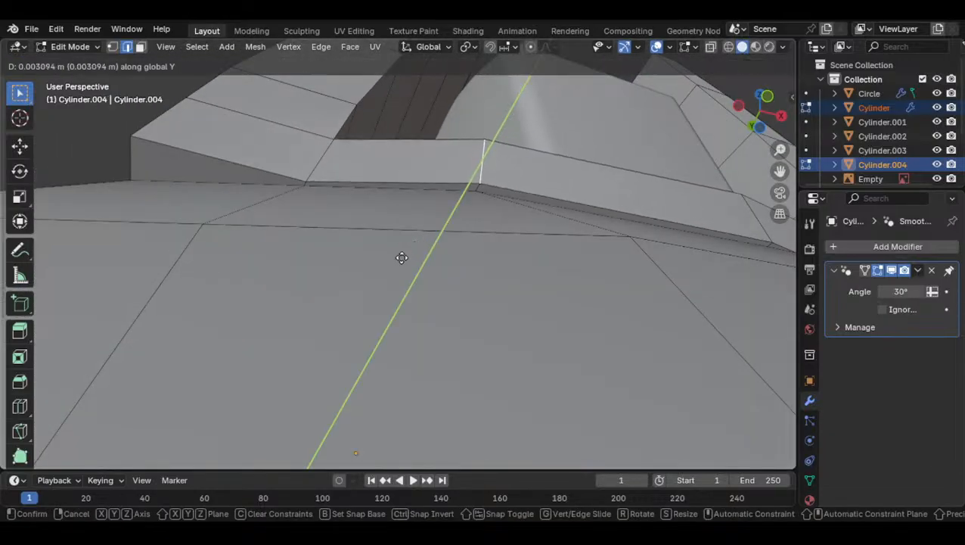
{"action": "left_click", "coordinate": [384, 299]}
Select the left arm's outer front edge loop and move it back along Y so its lower corner meets the dome
{"action": "middle_click_drag", "start_coordinate": [384, 299], "coordinate": [367, 252]}
{"action": "left_click", "coordinate": [367, 252]}
{"action": "key", "text": "g"}
{"action": "key", "text": "y"}
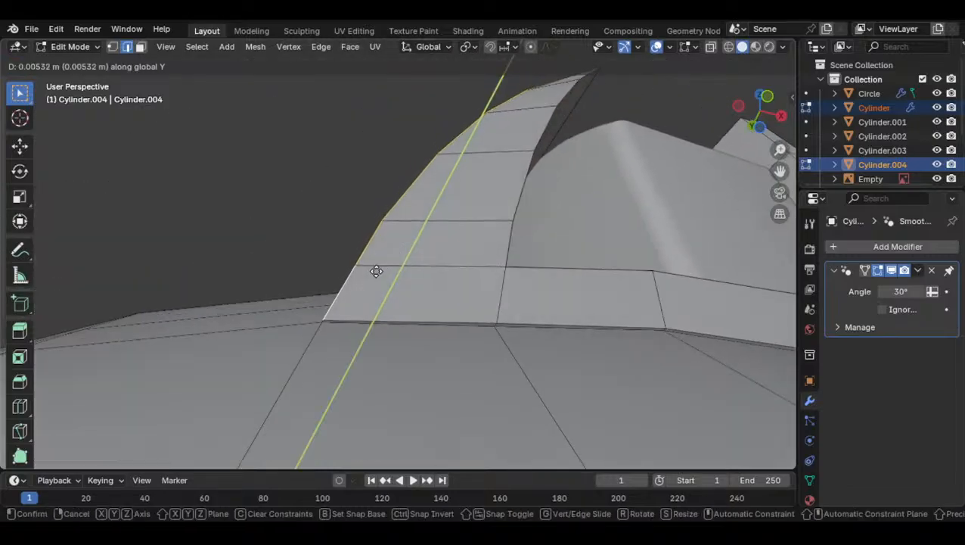
{"action": "left_click", "coordinate": [378, 270]}
Select the right arm's outer front edge loop and move it back along Y so its lower corner meets the dome
{"action": "middle_click_drag", "start_coordinate": [392, 268], "coordinate": [478, 282]}
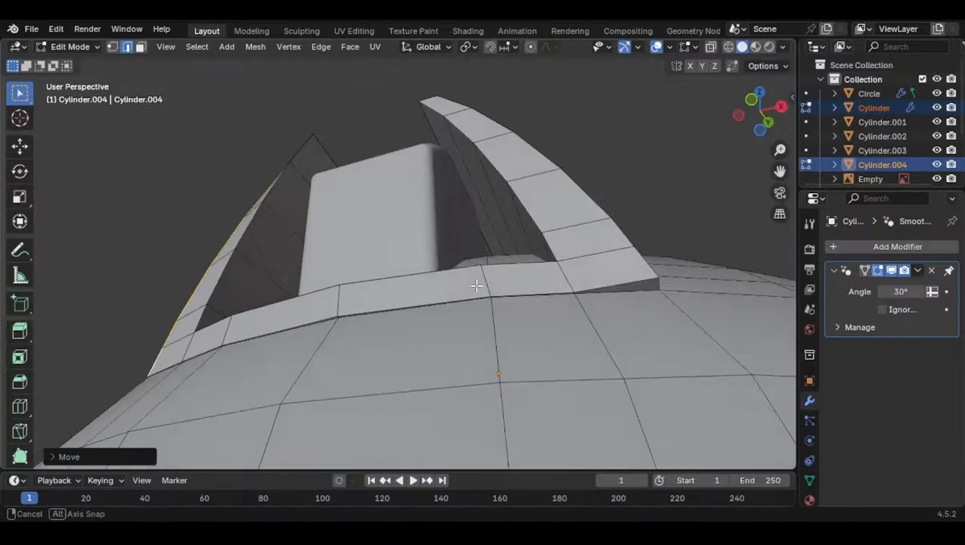
{"action": "left_click_drag", "start_coordinate": [479, 284], "coordinate": [526, 267]}
{"action": "scroll", "coordinate": [681, 265], "scroll_direction": "up", "scroll_amount": 4}
{"action": "left_click", "coordinate": [732, 250], "text": "alt"}
{"action": "scroll", "coordinate": [724, 234], "scroll_direction": "down", "scroll_amount": 4}
{"action": "middle_click_drag", "start_coordinate": [643, 229], "coordinate": [590, 225]}
{"action": "scroll", "coordinate": [590, 224], "scroll_direction": "up", "scroll_amount": 4}
{"action": "key", "text": "g"}
{"action": "key", "text": "y"}
{"action": "left_click", "coordinate": [621, 274]}
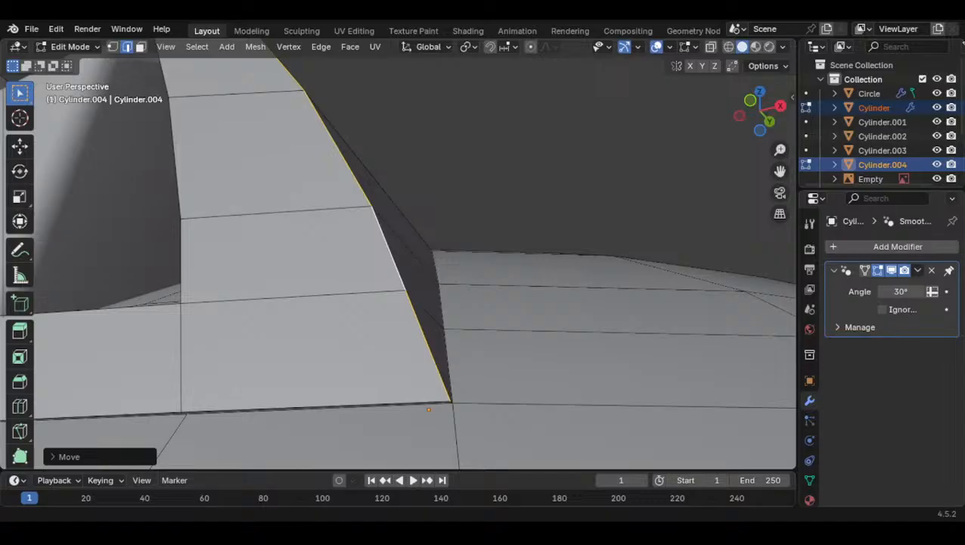
Select the upper inner edge runs of both arms on either side of the eyepiece mount
{"action": "scroll", "coordinate": [341, 274], "scroll_direction": "down", "scroll_amount": 7}
{"action": "middle_click_drag", "start_coordinate": [340, 273], "coordinate": [370, 332]}
{"action": "key", "text": "Tab"}
{"action": "scroll", "coordinate": [407, 290], "scroll_direction": "up", "scroll_amount": 4}
{"action": "key", "text": "Tab"}
{"action": "middle_click_drag", "start_coordinate": [284, 321], "coordinate": [447, 225], "text": "shift"}
{"action": "left_click", "coordinate": [227, 171]}
{"action": "left_click", "coordinate": [506, 177], "text": "shift"}
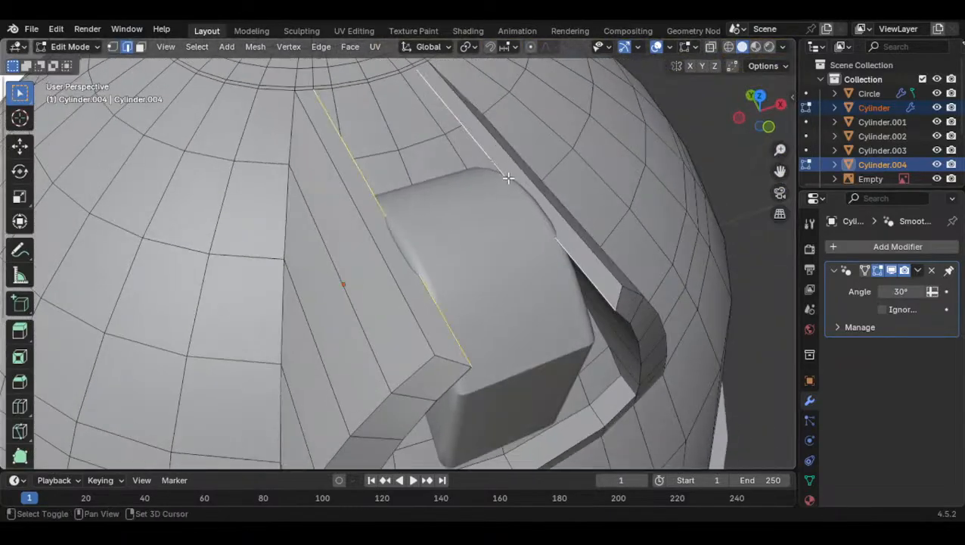
Try scaling the two inner edge runs to 0 along X, Y and Z, and undo the scaling
{"action": "middle_click_drag", "start_coordinate": [598, 177], "coordinate": [556, 157]}
{"action": "type", "text": "sx"}
{"action": "type", "text": "0"}
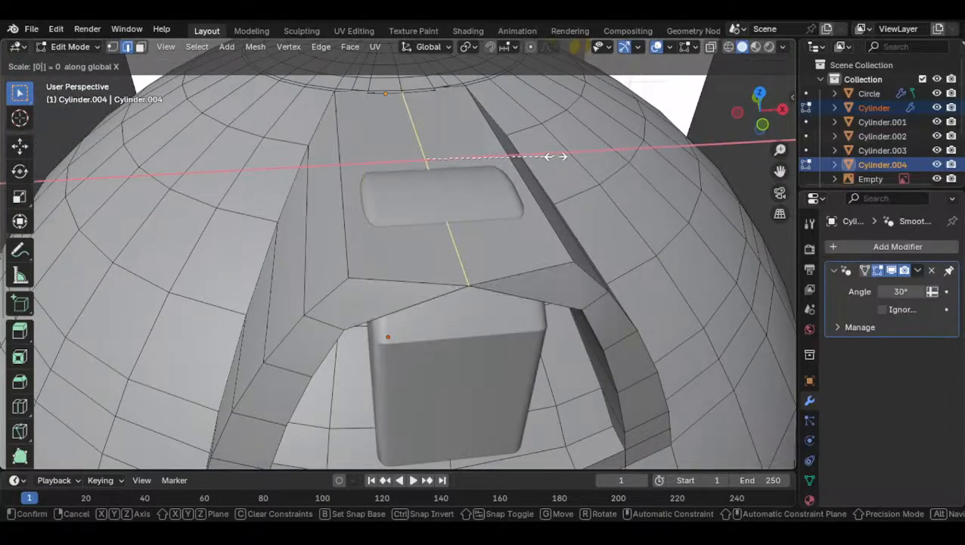
{"action": "type", "text": "y"}
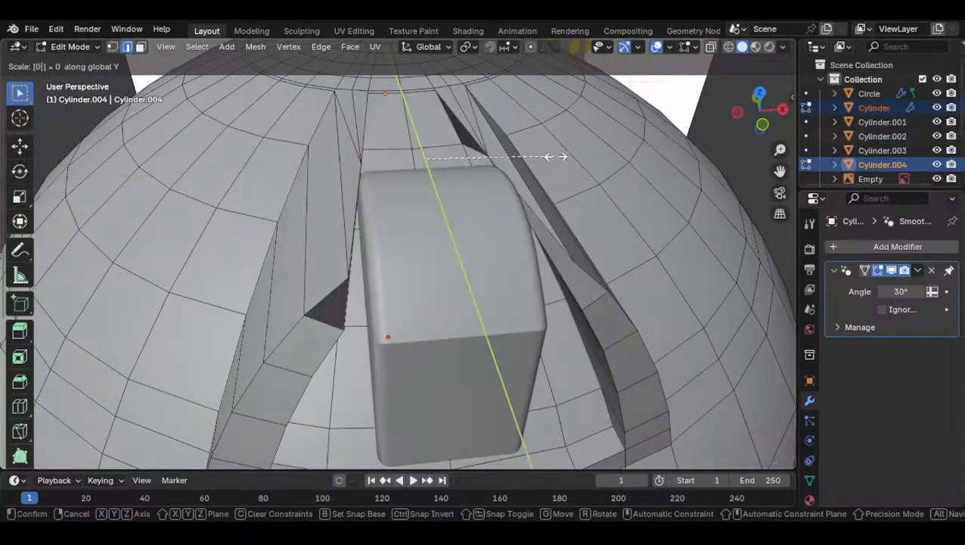
{"action": "type", "text": "z"}
{"action": "left_click", "coordinate": [556, 156]}
{"action": "middle_click_drag", "start_coordinate": [556, 155], "coordinate": [529, 134]}
{"action": "key", "text": "ctrl+z"}
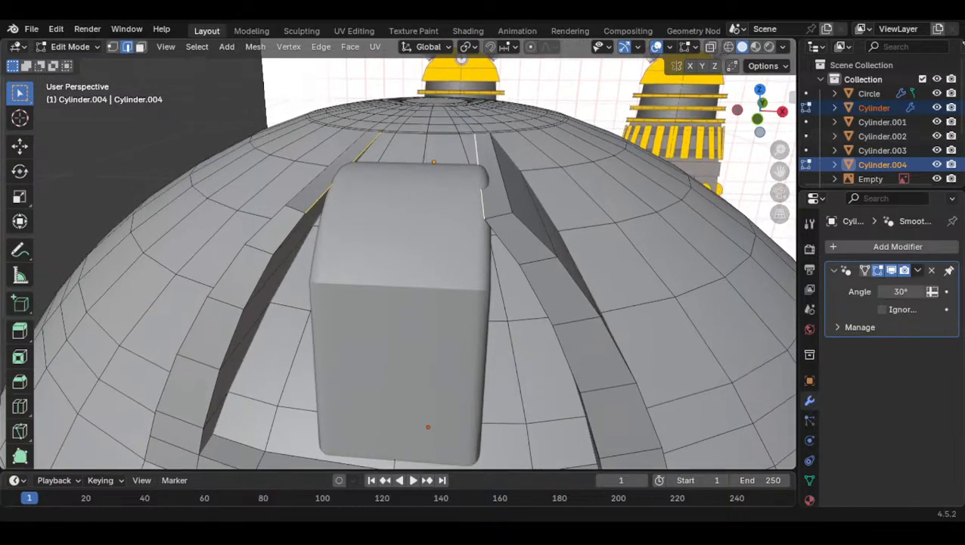
Scale the two upper inner edge runs beside the mount along X and along Y
{"action": "scroll", "coordinate": [380, 338], "scroll_direction": "down", "scroll_amount": 10}
{"action": "key", "text": "Tab"}
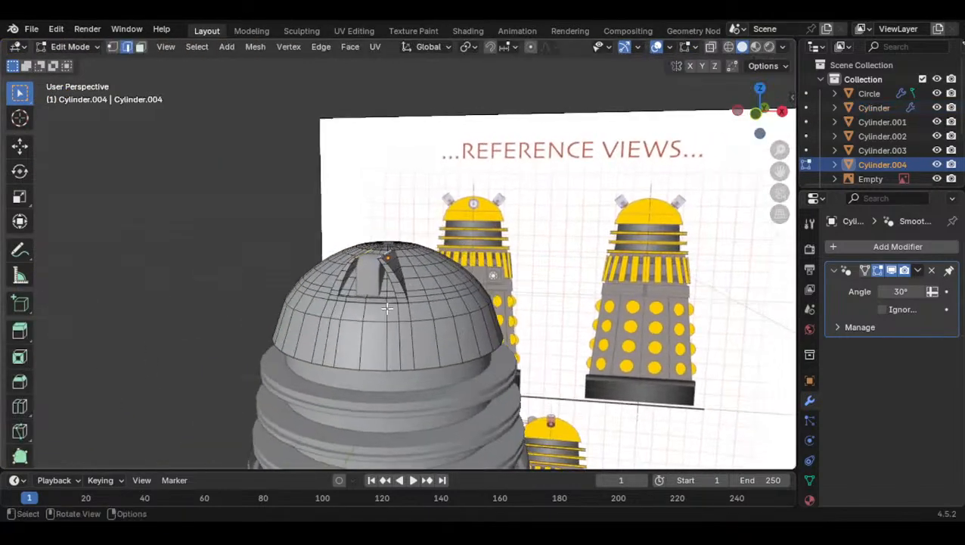
{"action": "scroll", "coordinate": [442, 318], "scroll_direction": "up", "scroll_amount": 8}
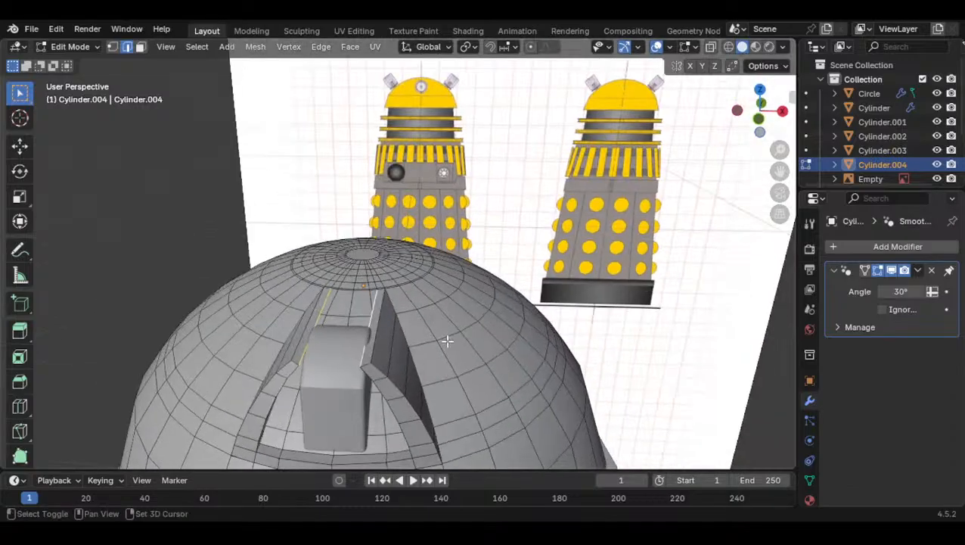
{"action": "scroll", "coordinate": [507, 270], "scroll_direction": "up", "scroll_amount": 1}
{"action": "key", "text": "s"}
{"action": "key", "text": "x"}
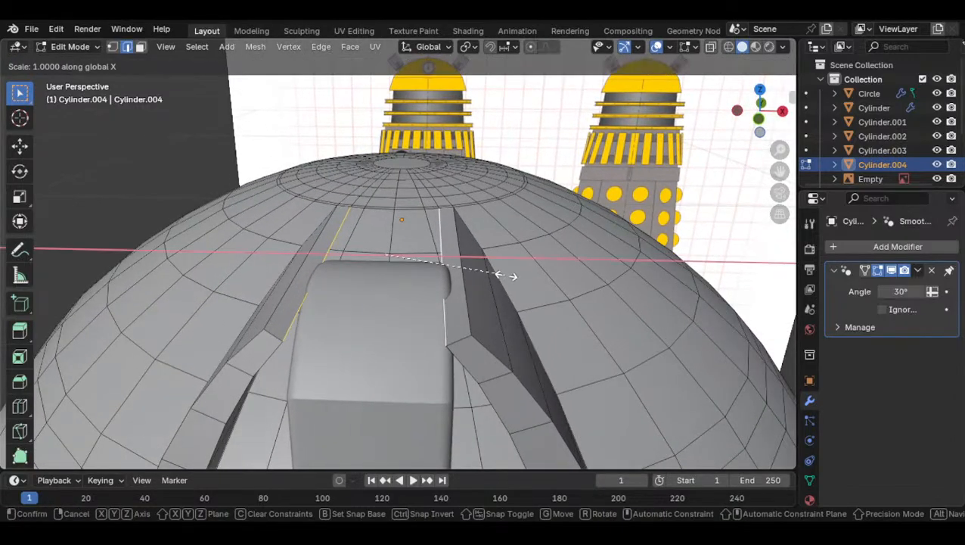
{"action": "left_click", "coordinate": [618, 274]}
{"action": "middle_click_drag", "start_coordinate": [358, 333], "coordinate": [433, 286]}
{"action": "key", "text": "s"}
{"action": "key", "text": "y"}
{"action": "left_click", "coordinate": [420, 287]}
Return to Object Mode and nudge the eyepiece mount slightly in the negative X direction in front view
{"action": "key", "text": "Tab"}
{"action": "left_click", "coordinate": [759, 115]}
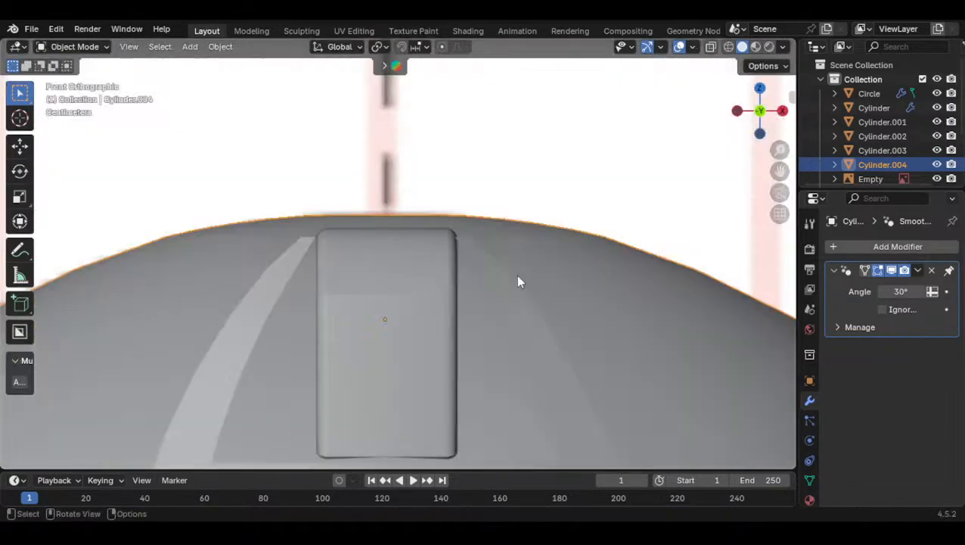
{"action": "scroll", "coordinate": [409, 276], "scroll_direction": "up", "scroll_amount": 2}
{"action": "left_click", "coordinate": [420, 310]}
{"action": "scroll", "coordinate": [420, 310], "scroll_direction": "up", "scroll_amount": 2}
{"action": "key", "text": "g"}
{"action": "key", "text": "x"}
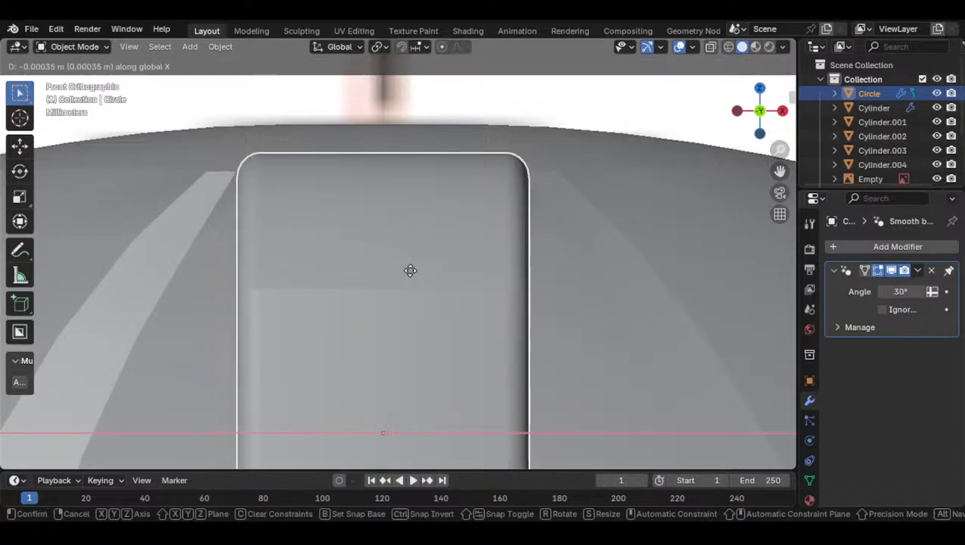
{"action": "left_click", "coordinate": [397, 277]}
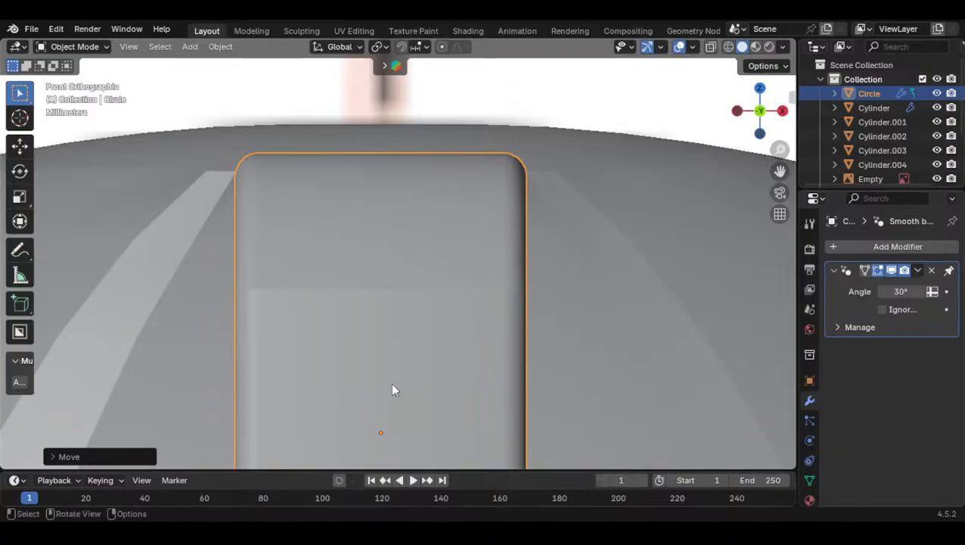
Select the dome and put it in Edit Mode with vertex selection
{"action": "middle_click_drag", "start_coordinate": [394, 390], "coordinate": [387, 333]}
{"action": "left_click", "coordinate": [432, 360]}
{"action": "middle_click_drag", "start_coordinate": [433, 360], "coordinate": [181, 173]}
{"action": "key", "text": "Tab"}
{"action": "left_click", "coordinate": [111, 48]}
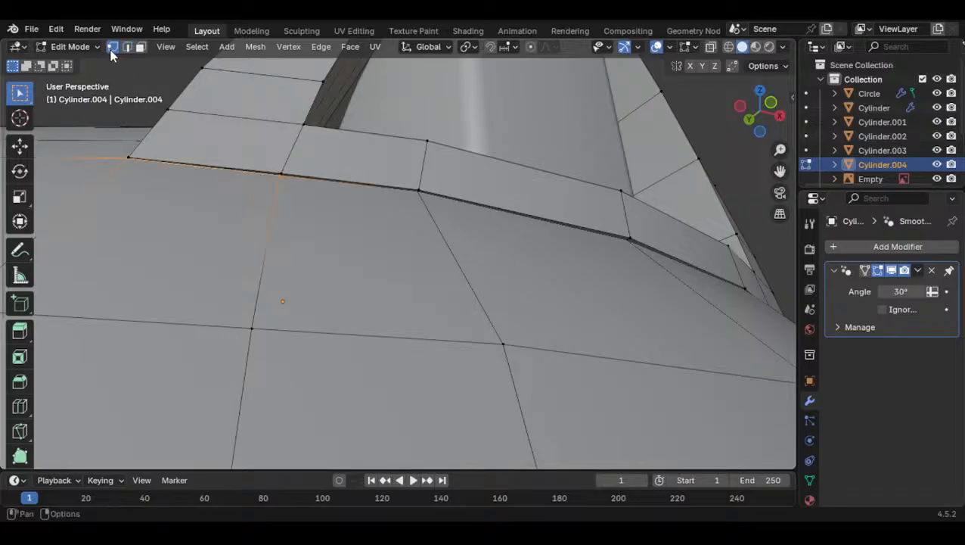
In front view, enable X-ray and box-select the row of dome vertices along the frame's lower edge
{"action": "left_click", "coordinate": [771, 108]}
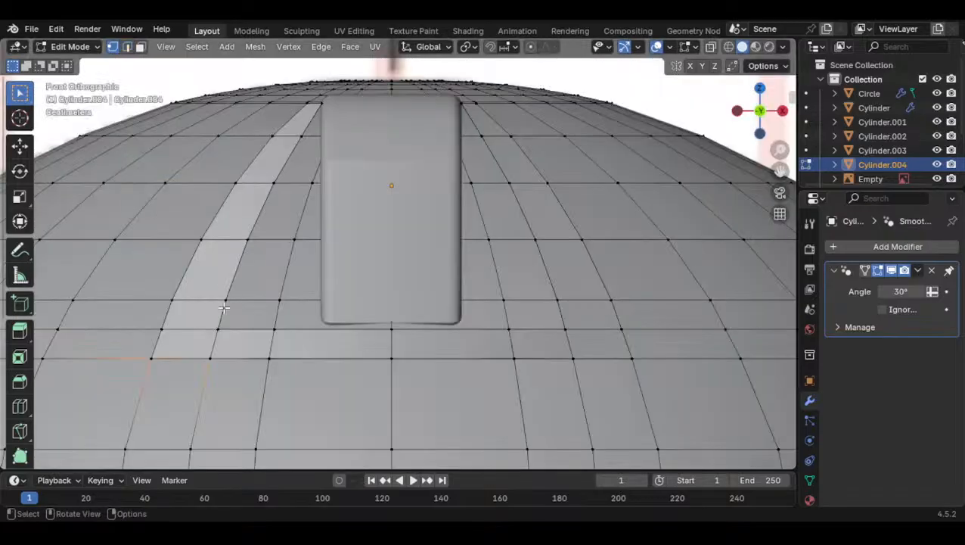
{"action": "left_click", "coordinate": [140, 315]}
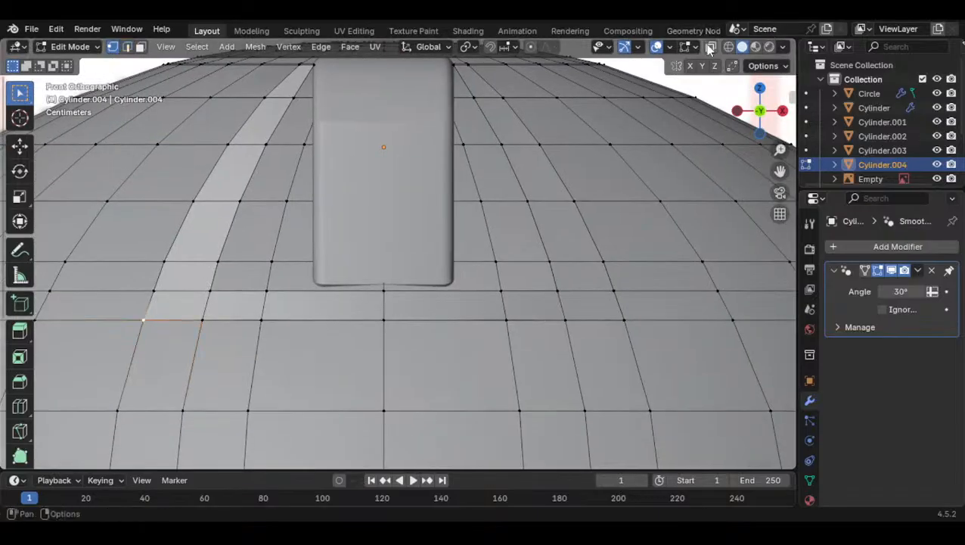
{"action": "key", "text": "alt+z"}
{"action": "key", "text": "b"}
{"action": "left_click_drag", "start_coordinate": [408, 341], "coordinate": [640, 333]}
{"action": "middle_click_drag", "start_coordinate": [524, 361], "coordinate": [529, 344]}
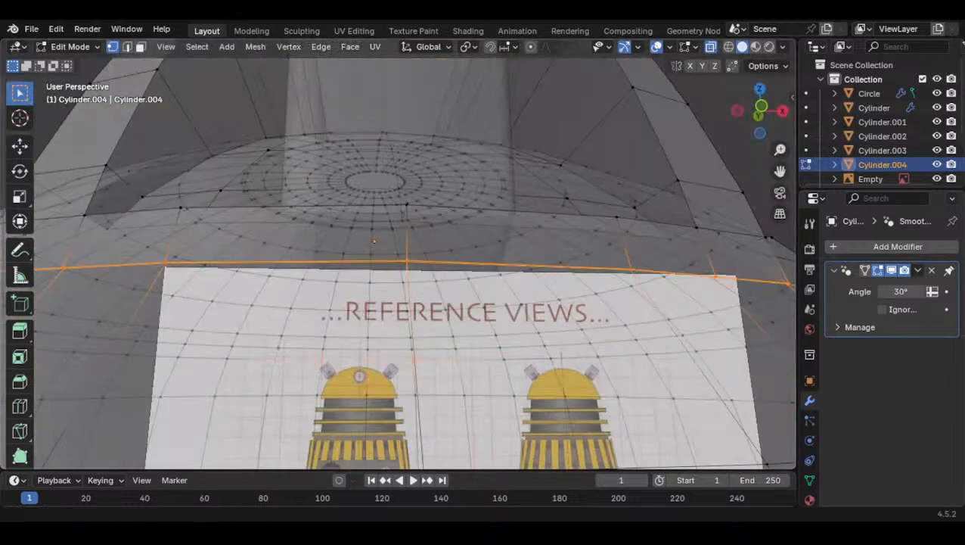
Try to merge the selected lower-edge dome vertices into a single point
{"action": "middle_click_drag", "start_coordinate": [368, 450], "coordinate": [445, 295]}
{"action": "left_click", "coordinate": [443, 295]}
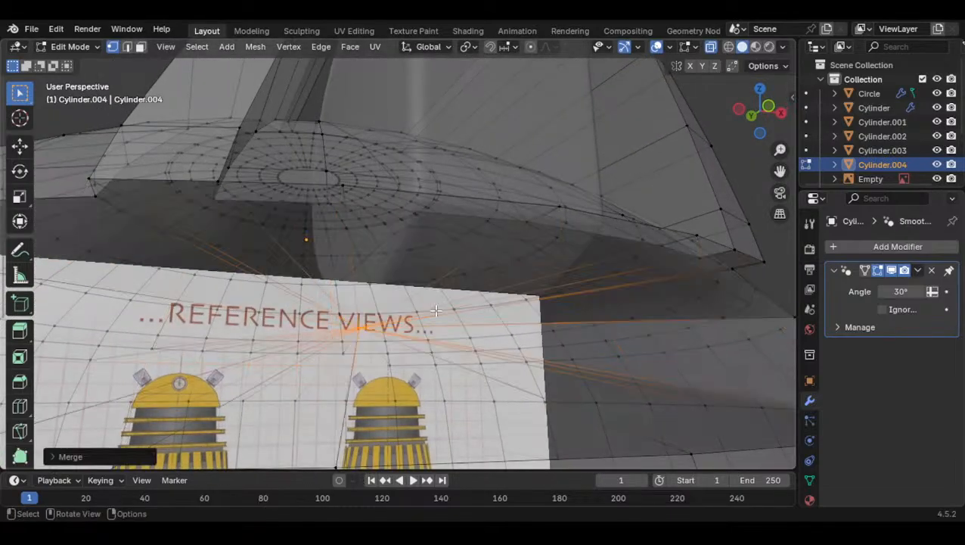
{"action": "key", "text": "ctrl+z"}
Merge the selected lower-edge vertices by distance at 0.0101 m, then return to Object Mode with X-ray off
{"action": "key", "text": "m"}
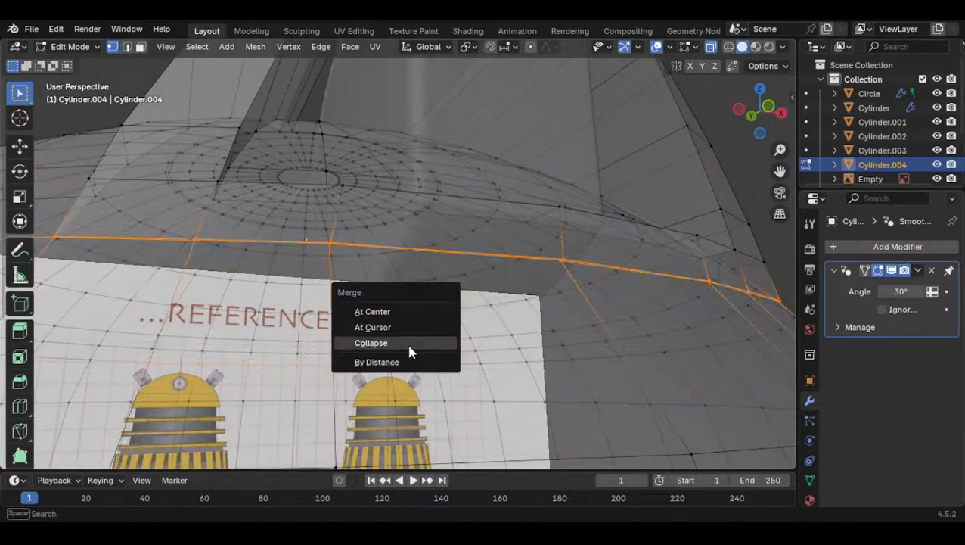
{"action": "left_click", "coordinate": [405, 361]}
{"action": "left_click", "coordinate": [143, 457]}
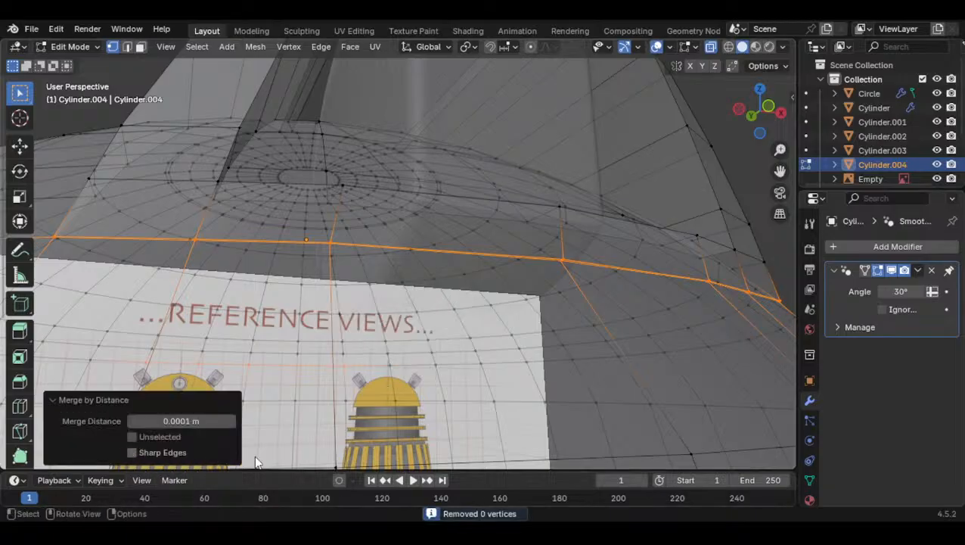
{"action": "left_click", "coordinate": [232, 422]}
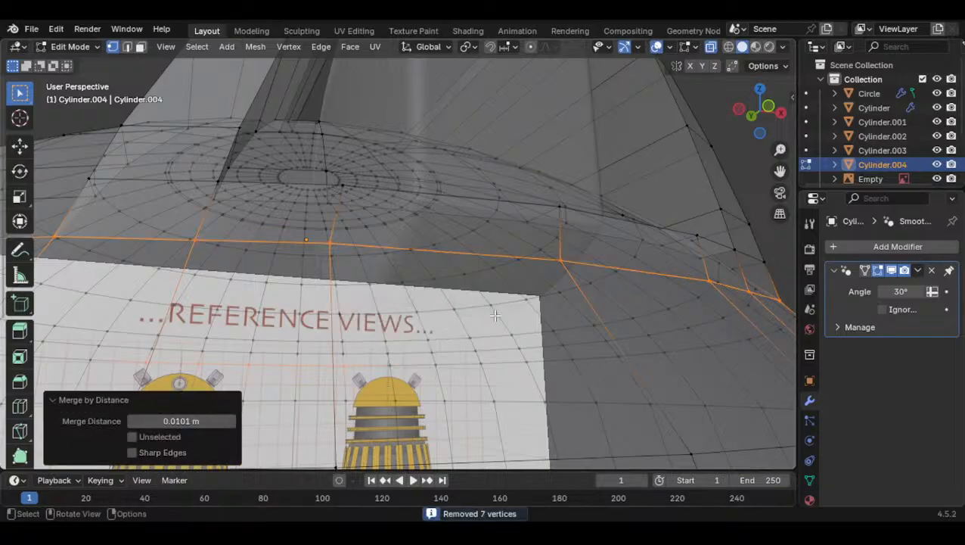
{"action": "scroll", "coordinate": [454, 317], "scroll_direction": "down", "scroll_amount": 2}
{"action": "middle_click_drag", "start_coordinate": [477, 326], "coordinate": [501, 345]}
{"action": "key", "text": "Tab"}
{"action": "scroll", "coordinate": [501, 345], "scroll_direction": "up", "scroll_amount": 3}
{"action": "left_click", "coordinate": [711, 47]}
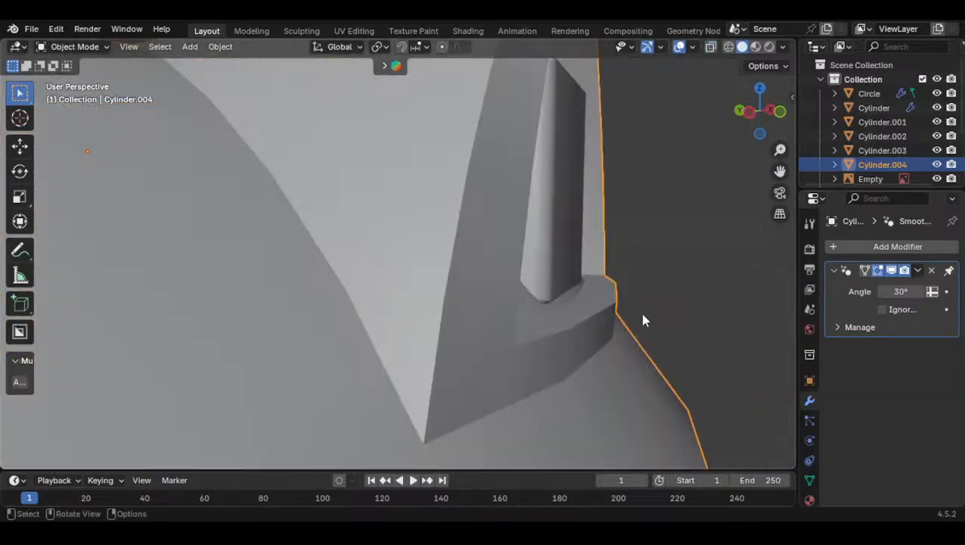
In edge mode, select the run of outer edges along the frame's lower ledge and move it along Y
{"action": "middle_click_drag", "start_coordinate": [643, 307], "coordinate": [594, 318]}
{"action": "key", "text": "Tab"}
{"action": "key", "text": "alt+a"}
{"action": "left_click", "coordinate": [127, 46]}
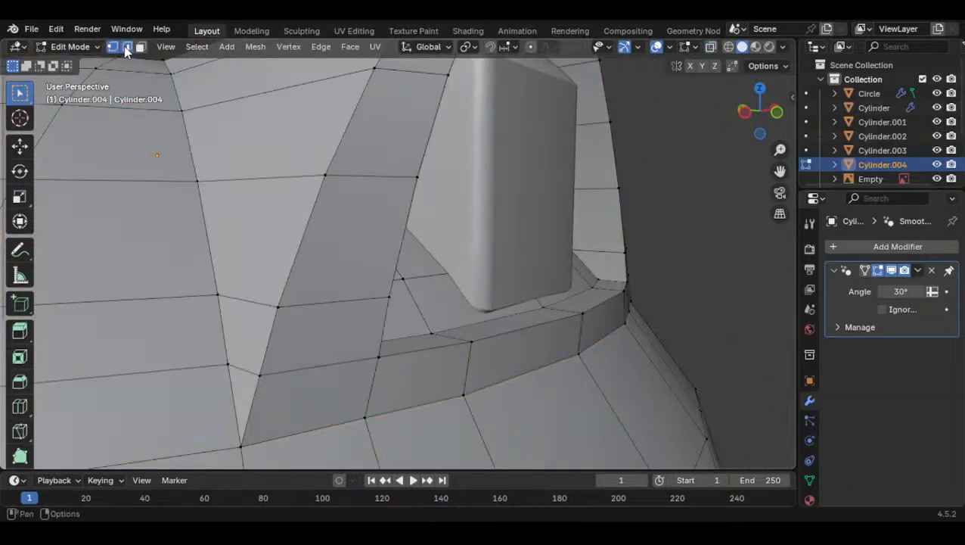
{"action": "left_click", "coordinate": [409, 346]}
{"action": "left_click", "coordinate": [626, 286], "text": "ctrl"}
{"action": "middle_click_drag", "start_coordinate": [626, 287], "coordinate": [640, 351]}
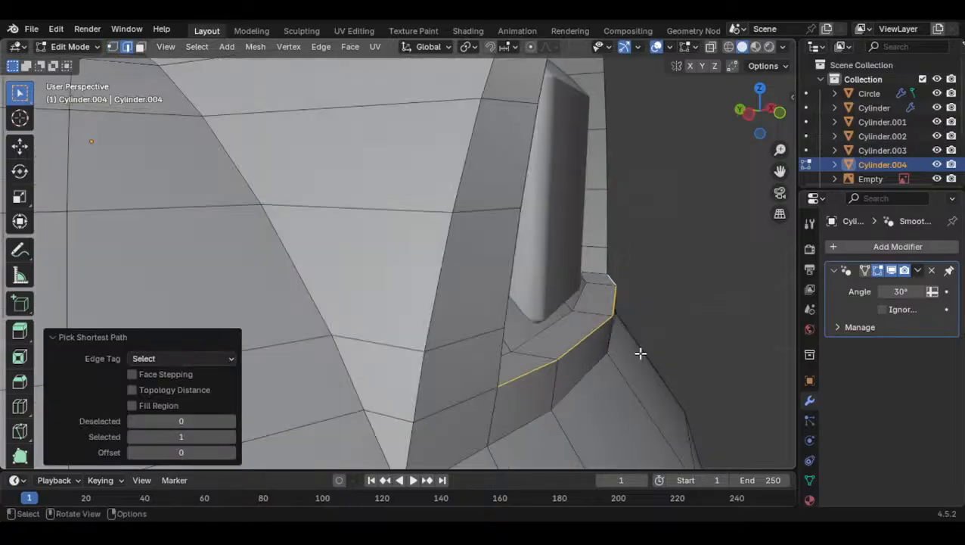
{"action": "key", "text": "g"}
{"action": "key", "text": "y"}
{"action": "left_click", "coordinate": [578, 351]}
Check the ledge in right view and fine-tune the selected edge run's position along Y
{"action": "key", "text": "Tab"}
{"action": "middle_click_drag", "start_coordinate": [581, 351], "coordinate": [527, 332]}
{"action": "left_click", "coordinate": [761, 113]}
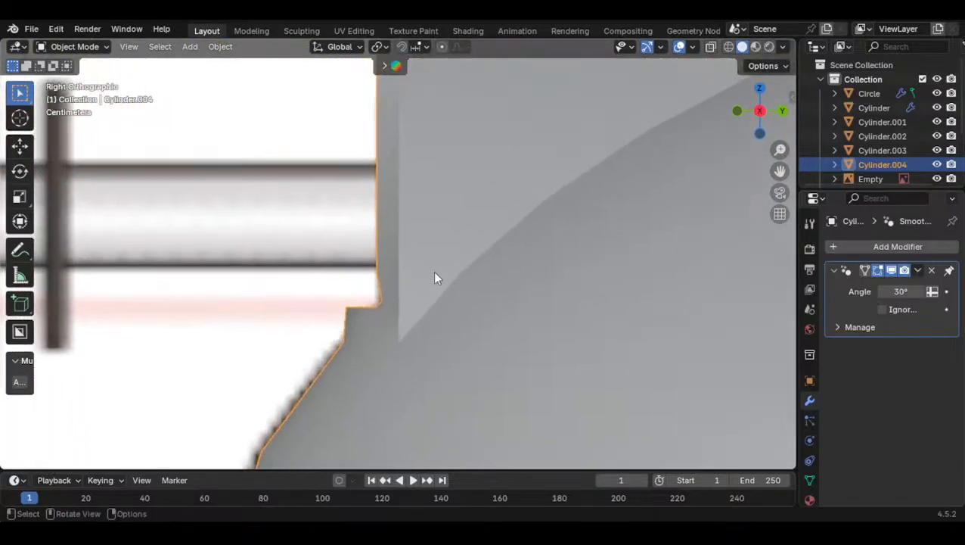
{"action": "key", "text": "Tab"}
{"action": "key", "text": "g"}
{"action": "key", "text": "y"}
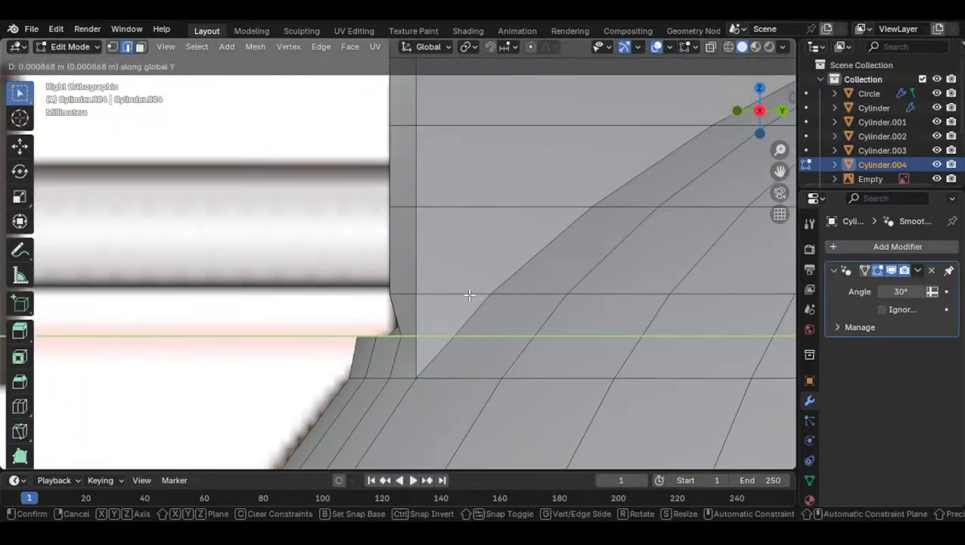
{"action": "left_click", "coordinate": [454, 297]}
Try to move the front edge loops of both frame arms along Y in right view
{"action": "scroll", "coordinate": [440, 300], "scroll_direction": "down", "scroll_amount": 3}
{"action": "left_click", "coordinate": [409, 297]}
{"action": "scroll", "coordinate": [371, 325], "scroll_direction": "up", "scroll_amount": 2}
{"action": "left_click", "coordinate": [395, 320]}
{"action": "scroll", "coordinate": [459, 306], "scroll_direction": "up", "scroll_amount": 2}
{"action": "middle_click_drag", "start_coordinate": [470, 317], "coordinate": [496, 319]}
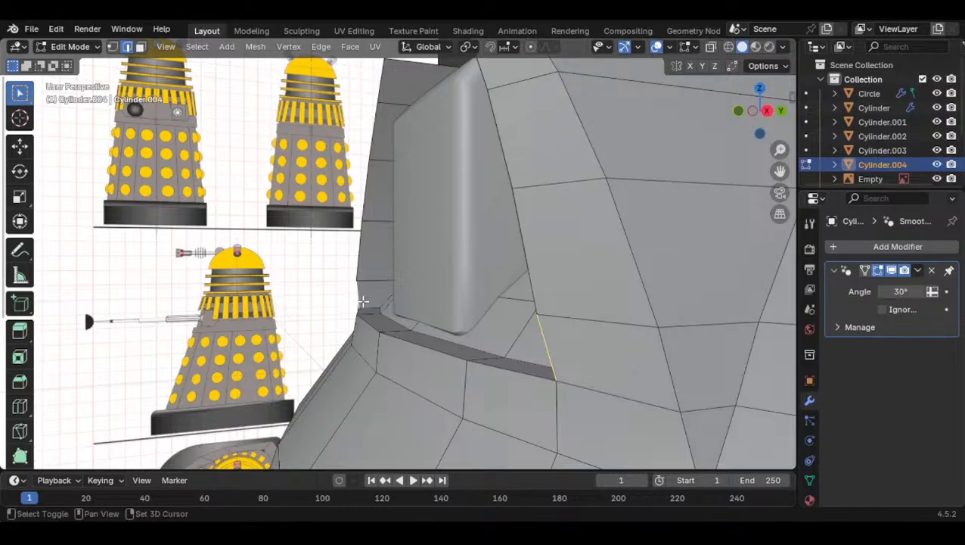
{"action": "left_click", "coordinate": [357, 251]}
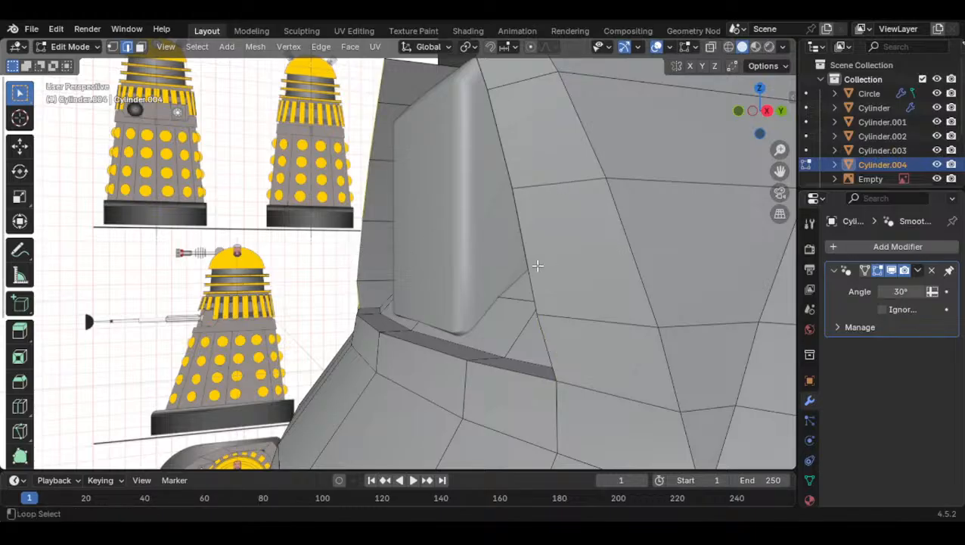
{"action": "left_click", "coordinate": [529, 268]}
{"action": "left_click", "coordinate": [768, 112]}
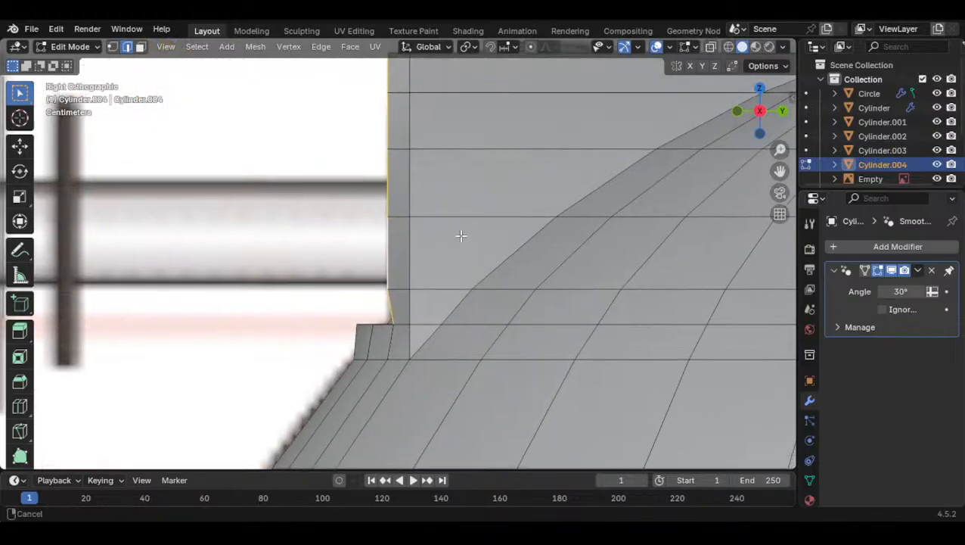
{"action": "key", "text": "g"}
{"action": "key", "text": "y"}
{"action": "left_click", "coordinate": [510, 240]}
{"action": "key", "text": "ctrl+z"}
Try to rotate the short slanted edge at the base of the frame arm upright in right view
{"action": "left_click", "coordinate": [380, 351]}
{"action": "middle_click_drag", "start_coordinate": [379, 351], "coordinate": [409, 371]}
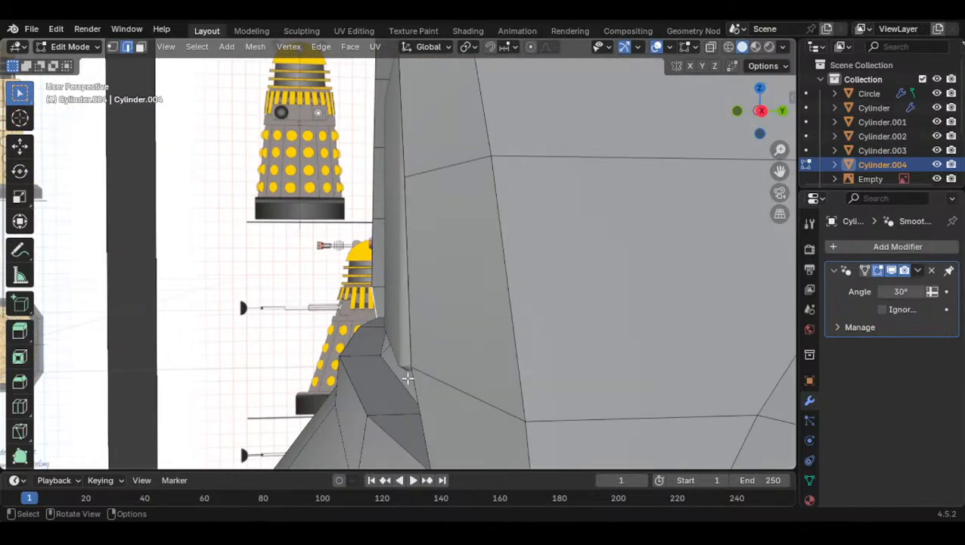
{"action": "left_click", "coordinate": [760, 111]}
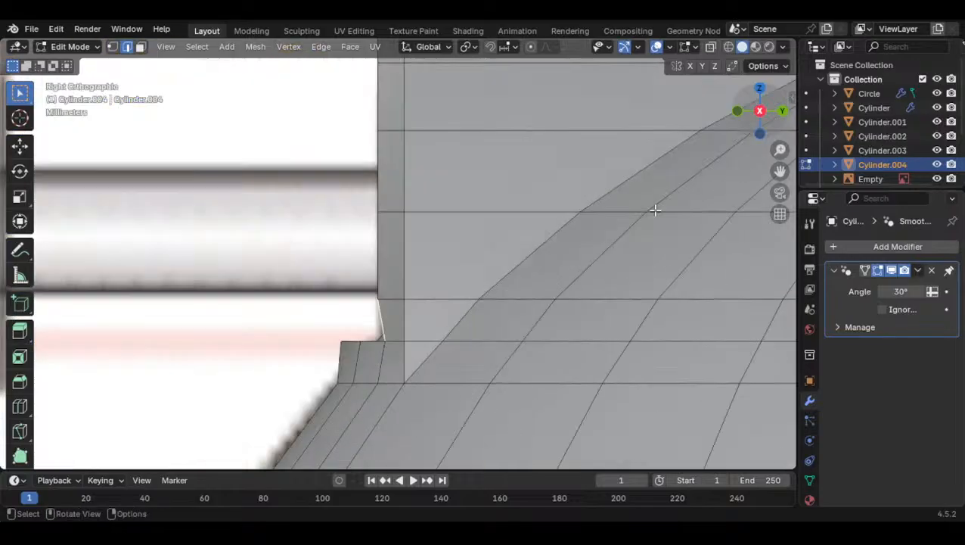
{"action": "key", "text": "r"}
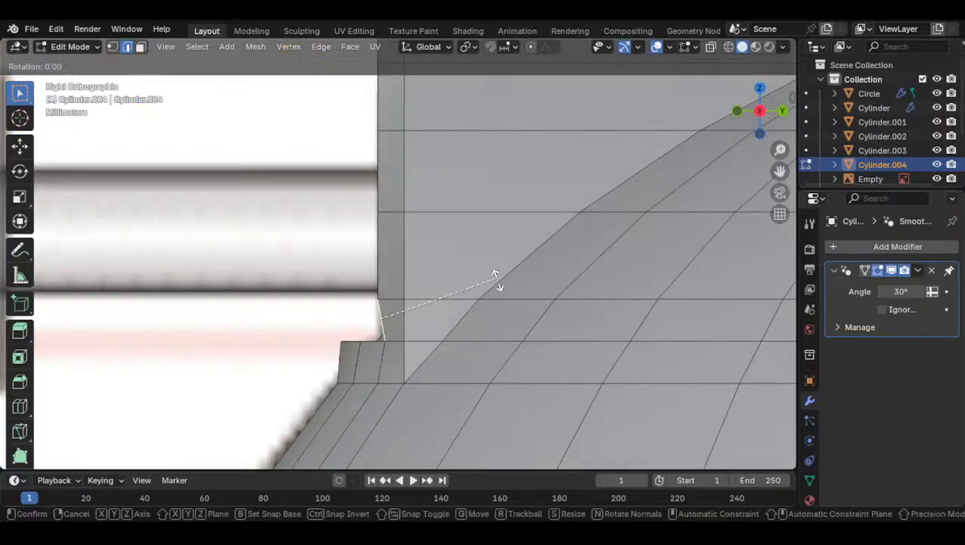
{"action": "left_click", "coordinate": [500, 300]}
{"action": "key", "text": "ctrl+z"}
{"action": "scroll", "coordinate": [463, 331], "scroll_direction": "up", "scroll_amount": 5}
{"action": "middle_click_drag", "start_coordinate": [463, 333], "coordinate": [475, 263], "text": "shift"}
{"action": "key", "text": "r"}
{"action": "left_click", "coordinate": [475, 295]}
{"action": "key", "text": "ctrl+z"}
{"action": "scroll", "coordinate": [424, 258], "scroll_direction": "up", "scroll_amount": 2}
Move the vertex at the foot of the slanted edge along negative Y to line up with the arm's vertical front edge
{"action": "left_click", "coordinate": [112, 46]}
{"action": "left_click", "coordinate": [355, 405]}
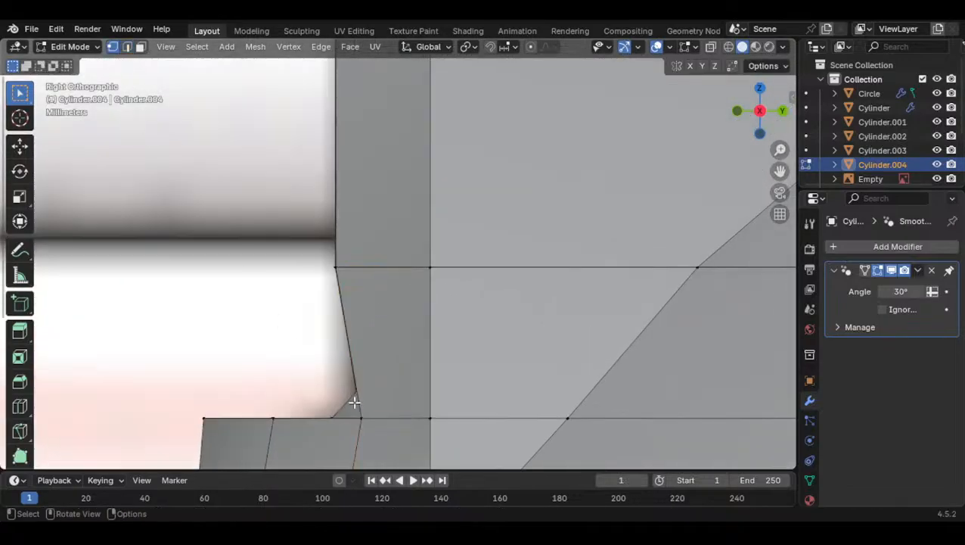
{"action": "middle_click_drag", "start_coordinate": [390, 410], "coordinate": [305, 284]}
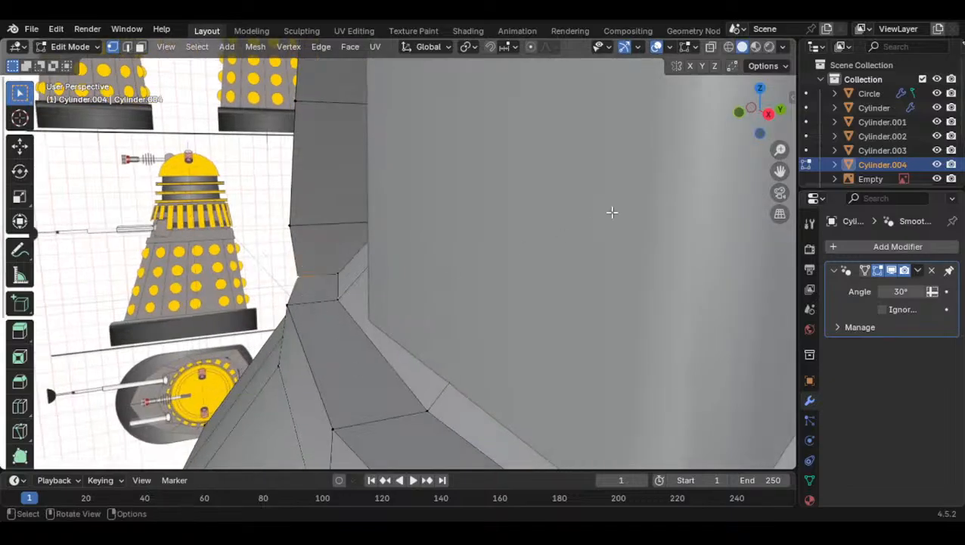
{"action": "left_click", "coordinate": [765, 119]}
{"action": "scroll", "coordinate": [412, 283], "scroll_direction": "up", "scroll_amount": 2}
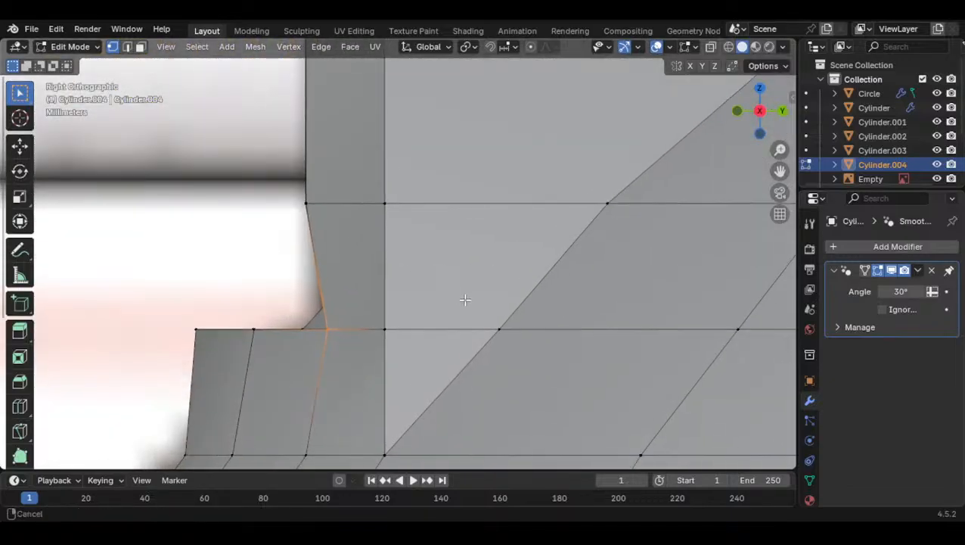
{"action": "scroll", "coordinate": [462, 301], "scroll_direction": "up", "scroll_amount": 2}
{"action": "key", "text": "g"}
{"action": "key", "text": "y"}
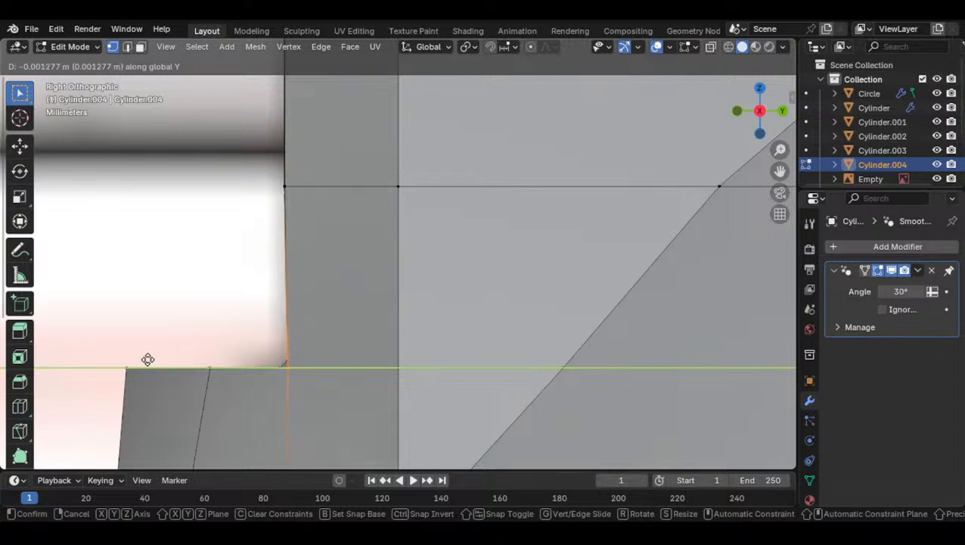
{"action": "left_click", "coordinate": [103, 362]}
{"action": "key", "text": "Tab"}
{"action": "middle_click_drag", "start_coordinate": [314, 326], "coordinate": [246, 386]}
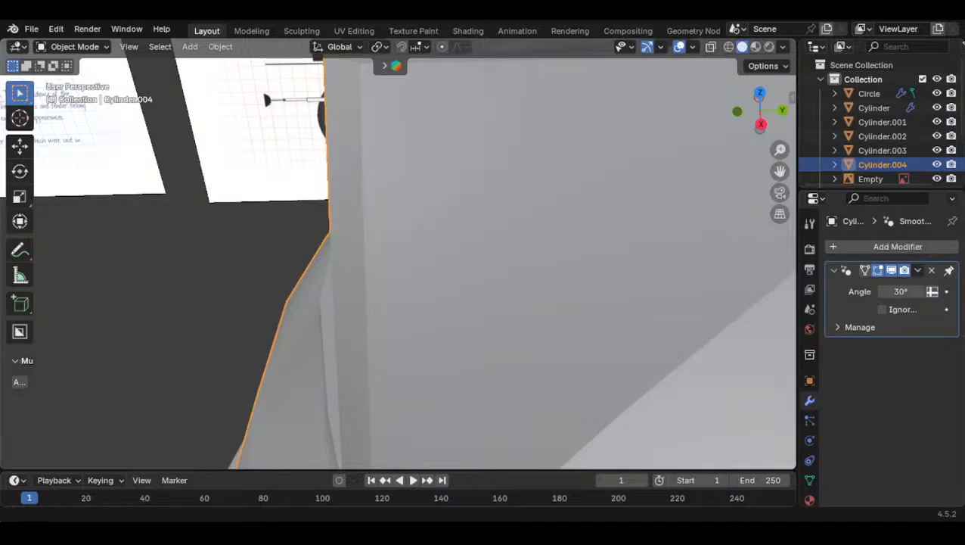
Select the eyepiece mount and scale it to 0.9 along X in front view
{"action": "middle_click_drag", "start_coordinate": [364, 266], "coordinate": [444, 244]}
{"action": "scroll", "coordinate": [571, 190], "scroll_direction": "down", "scroll_amount": 2}
{"action": "scroll", "coordinate": [472, 209], "scroll_direction": "down", "scroll_amount": 5}
{"action": "left_click", "coordinate": [401, 226]}
{"action": "left_click", "coordinate": [762, 114]}
{"action": "scroll", "coordinate": [529, 223], "scroll_direction": "up", "scroll_amount": 1}
{"action": "middle_click_drag", "start_coordinate": [526, 223], "coordinate": [527, 239], "text": "shift"}
{"action": "scroll", "coordinate": [527, 238], "scroll_direction": "up", "scroll_amount": 5}
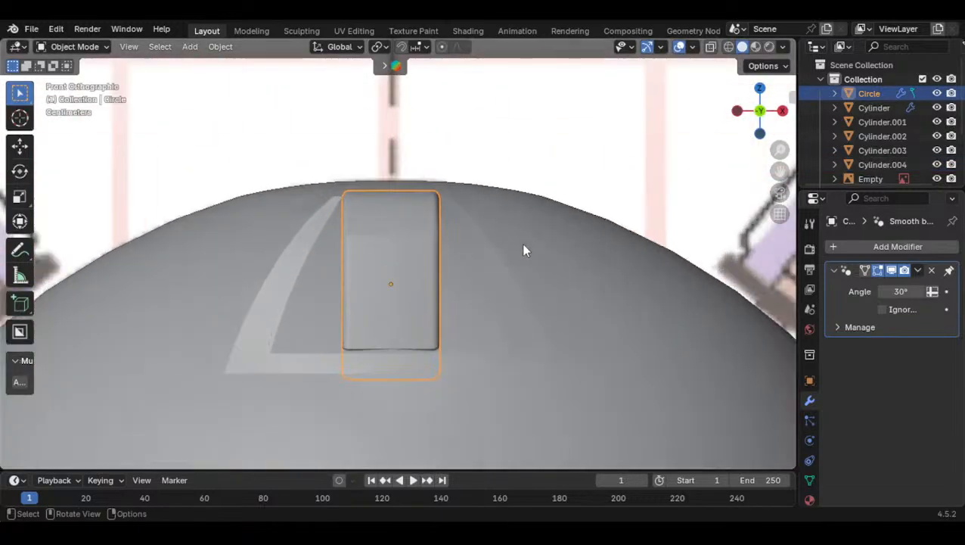
{"action": "scroll", "coordinate": [528, 245], "scroll_direction": "up", "scroll_amount": 2}
{"action": "key", "text": "s"}
{"action": "key", "text": "x"}
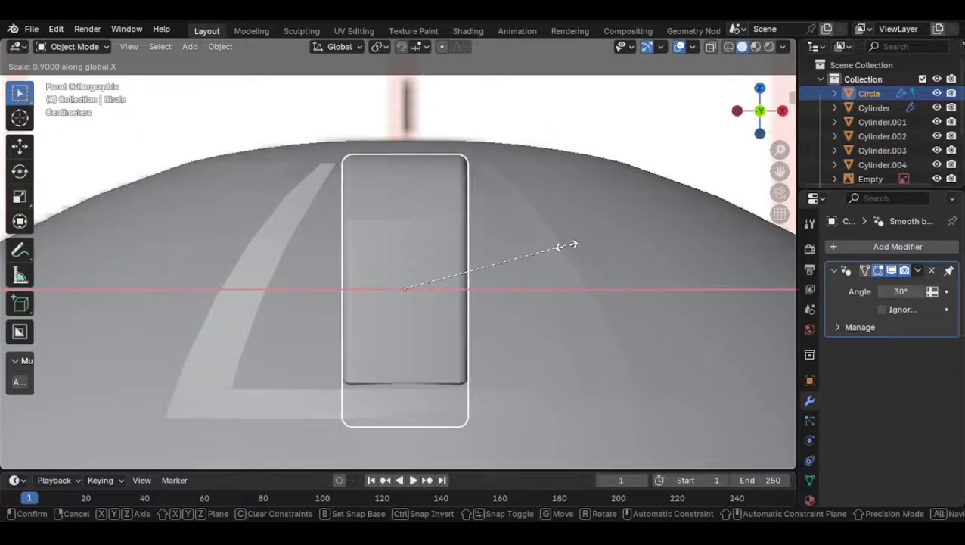
{"action": "left_click", "coordinate": [564, 246]}
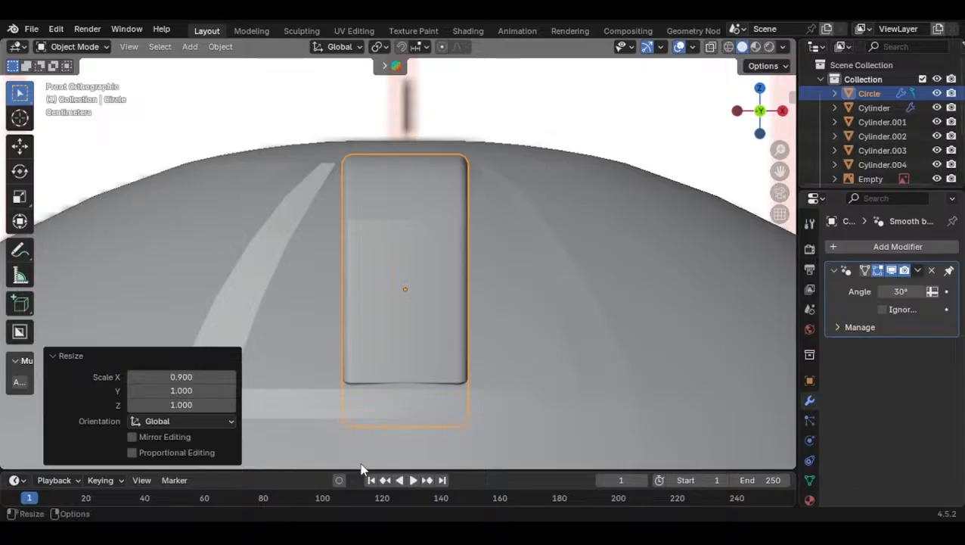
Select the dome and bring the frame's lower ledge into close view
{"action": "middle_click_drag", "start_coordinate": [442, 332], "coordinate": [433, 319], "text": "shift"}
{"action": "left_click", "coordinate": [308, 227]}
{"action": "middle_click_drag", "start_coordinate": [308, 226], "coordinate": [374, 174], "text": "shift"}
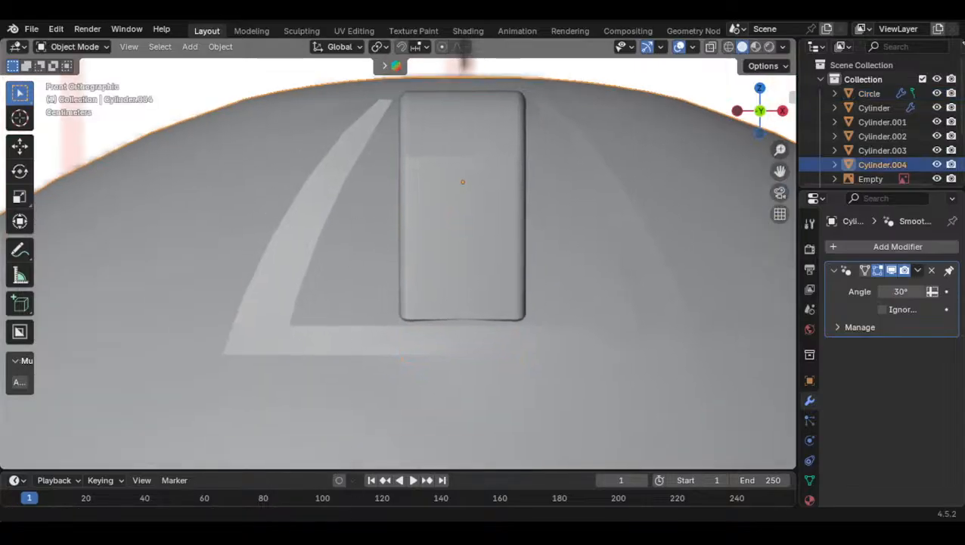
{"action": "middle_click_drag", "start_coordinate": [454, 317], "coordinate": [394, 301]}
{"action": "key", "text": "Tab"}
{"action": "key", "text": "Tab"}
{"action": "left_click", "coordinate": [762, 110]}
{"action": "middle_click_drag", "start_coordinate": [469, 218], "coordinate": [435, 302], "text": "shift"}
{"action": "scroll", "coordinate": [523, 224], "scroll_direction": "up", "scroll_amount": 5}
{"action": "middle_click_drag", "start_coordinate": [501, 304], "coordinate": [587, 350]}
Try to flatten the outer edge run of the frame's lower ledge by scaling it to 0 along Y
{"action": "key", "text": "Tab"}
{"action": "key", "text": "2"}
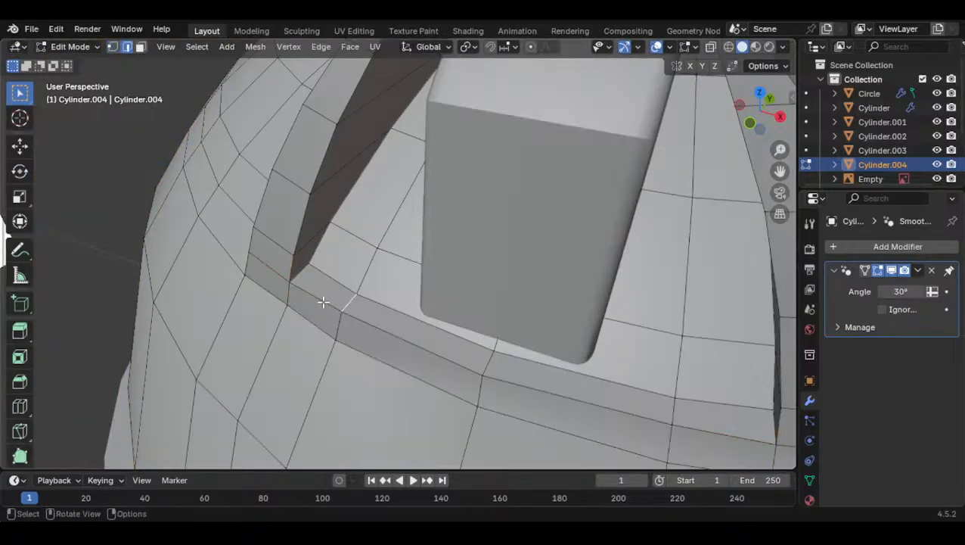
{"action": "left_click", "coordinate": [778, 401], "text": "ctrl"}
{"action": "left_click", "coordinate": [781, 118]}
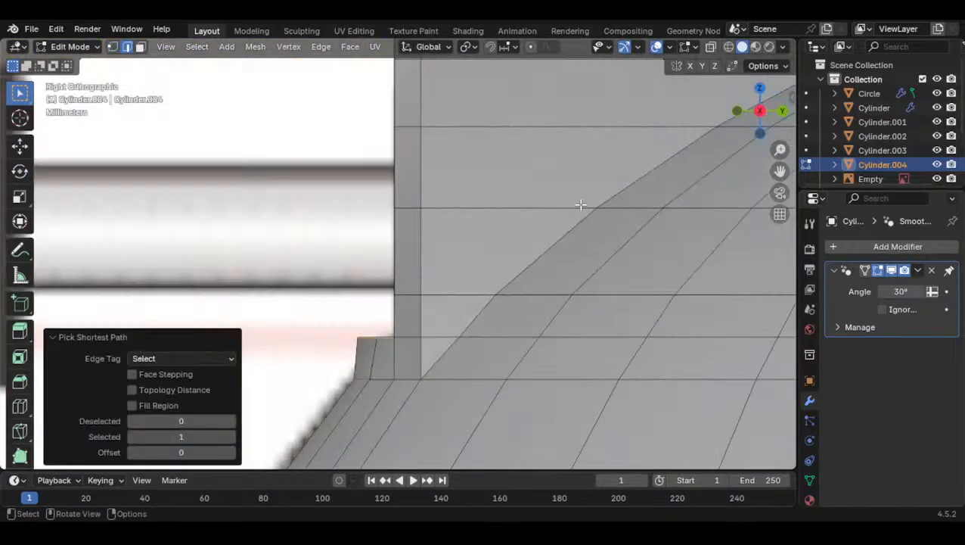
{"action": "key", "text": "s"}
{"action": "key", "text": "x"}
{"action": "key", "text": "y"}
{"action": "key", "text": "z"}
{"action": "key", "text": "0"}
{"action": "key", "text": "y"}
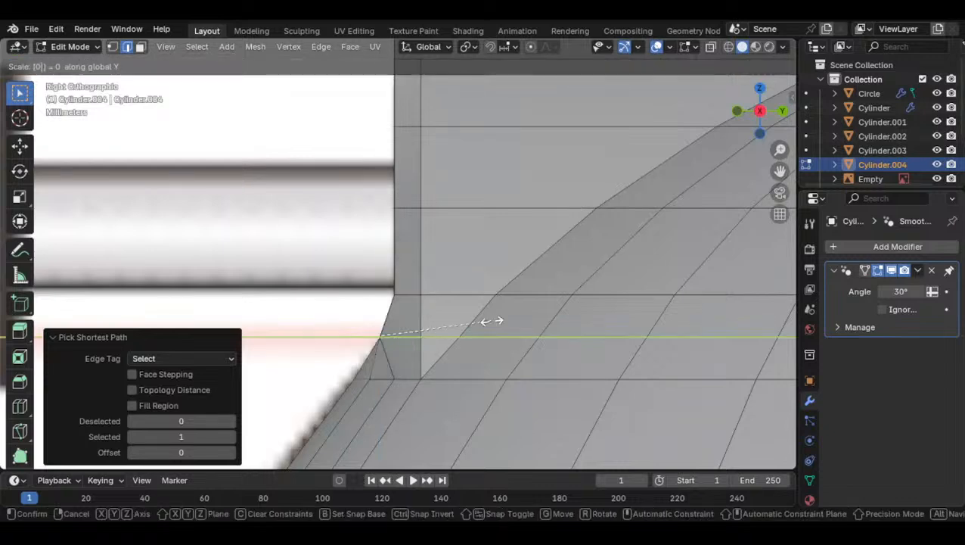
{"action": "key", "text": "Return"}
Select the full edge path along the front of the frame's lower ledge, from one arm to the other
{"action": "mouse_move", "coordinate": [437, 325]}
{"action": "middle_mouse_down"}
{"action": "mouse_move", "coordinate": [497, 350]}
{"action": "mouse_move", "coordinate": [554, 340]}
{"action": "mouse_move", "coordinate": [541, 334]}
{"action": "mouse_move", "coordinate": [566, 315]}
{"action": "mouse_move", "coordinate": [522, 287]}
{"action": "mouse_move", "coordinate": [424, 323]}
{"action": "middle_mouse_up"}
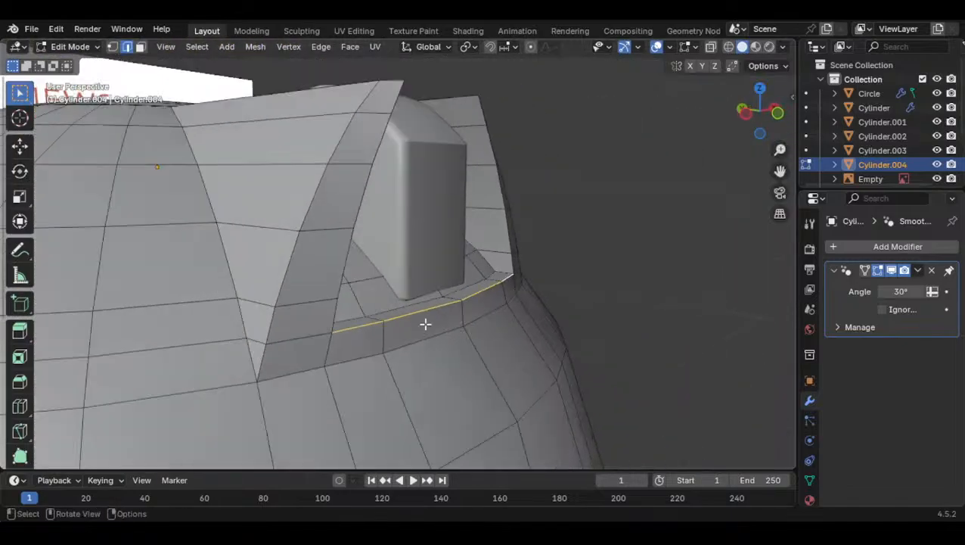
{"action": "left_click", "coordinate": [289, 340], "text": "shift"}
{"action": "middle_click_drag", "start_coordinate": [348, 338], "coordinate": [381, 342]}
{"action": "left_click", "coordinate": [696, 371], "text": "shift"}
{"action": "left_click", "coordinate": [769, 118]}
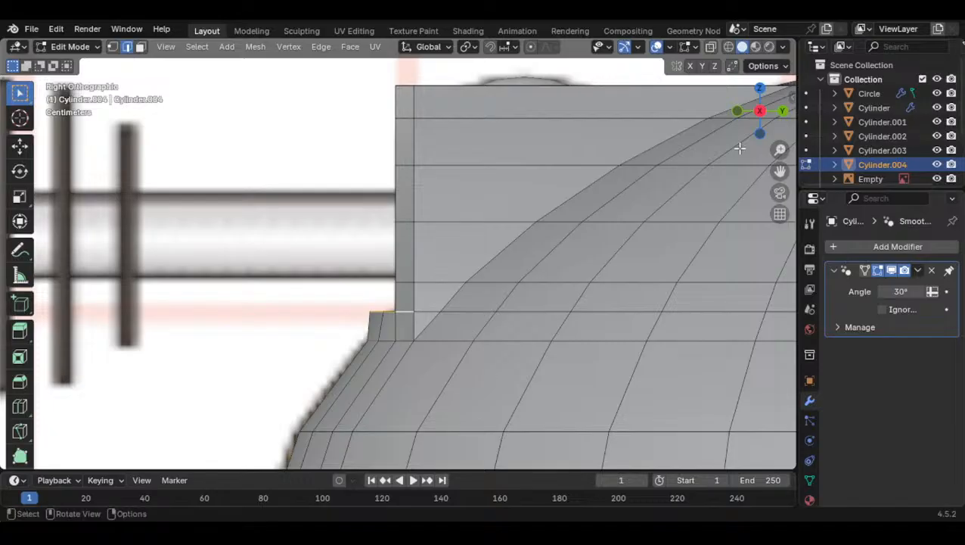
{"action": "left_click_drag", "start_coordinate": [744, 118], "coordinate": [498, 254]}
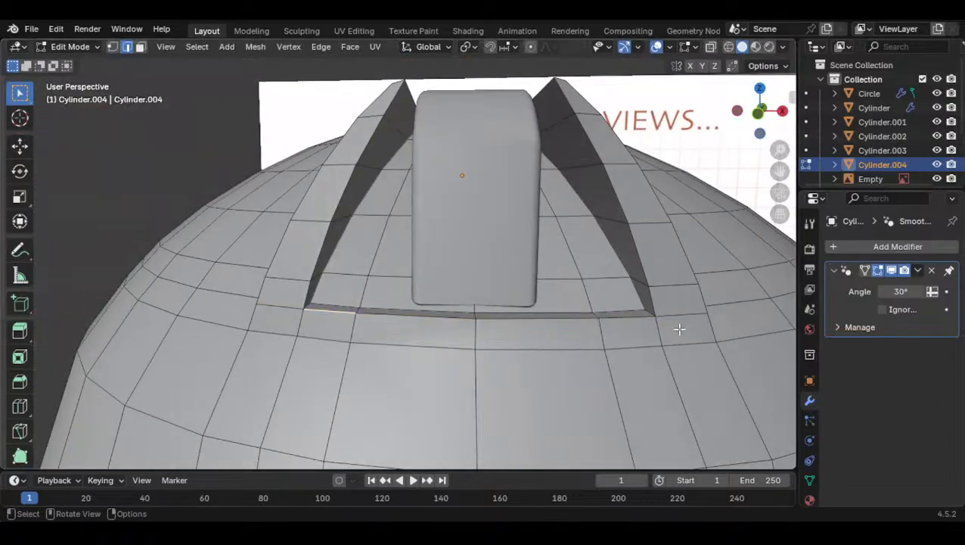
{"action": "left_click", "coordinate": [631, 317], "text": "ctrl"}
{"action": "left_click", "coordinate": [787, 127]}
{"action": "left_click", "coordinate": [624, 320]}
{"action": "left_click", "coordinate": [332, 313], "text": "ctrl"}
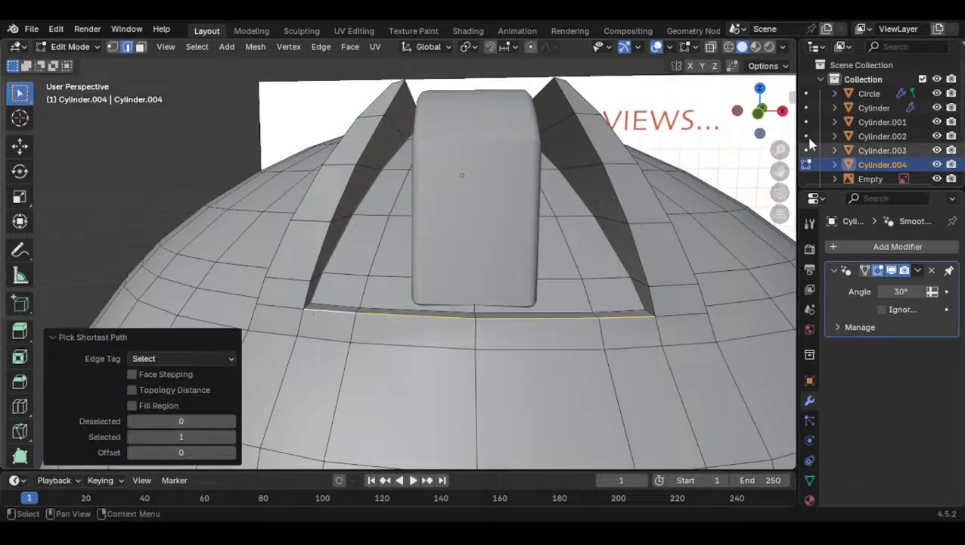
{"action": "left_click", "coordinate": [783, 111]}
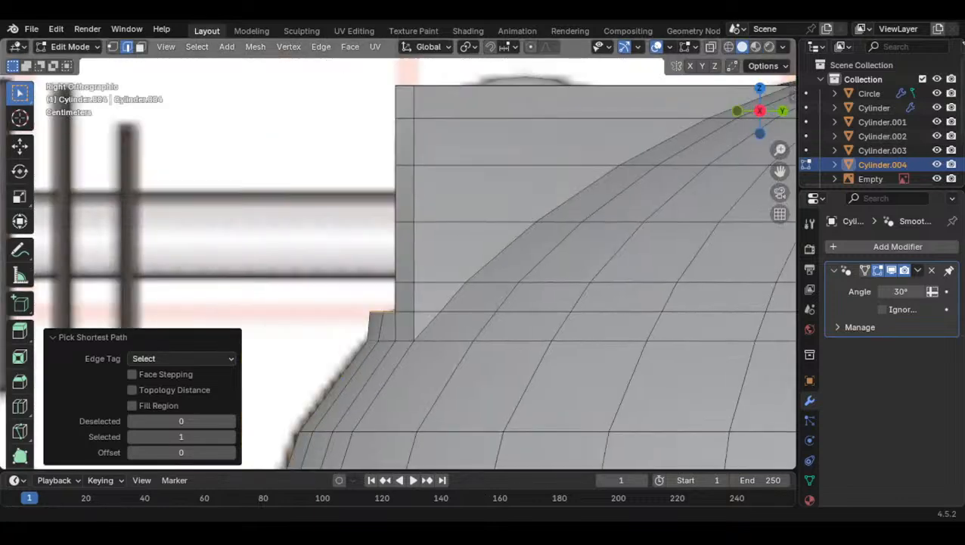
Check the ledge in right view, return to Object Mode and inspect the frame around the eyepiece mount
{"action": "middle_click_drag", "start_coordinate": [395, 306], "coordinate": [389, 330], "text": "shift"}
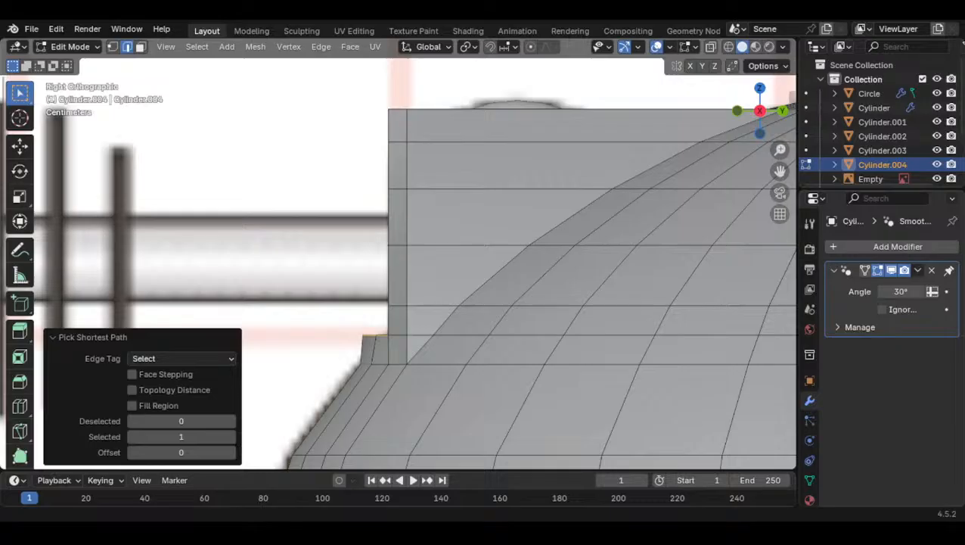
{"action": "middle_click_drag", "start_coordinate": [404, 327], "coordinate": [431, 359]}
{"action": "key", "text": "Tab"}
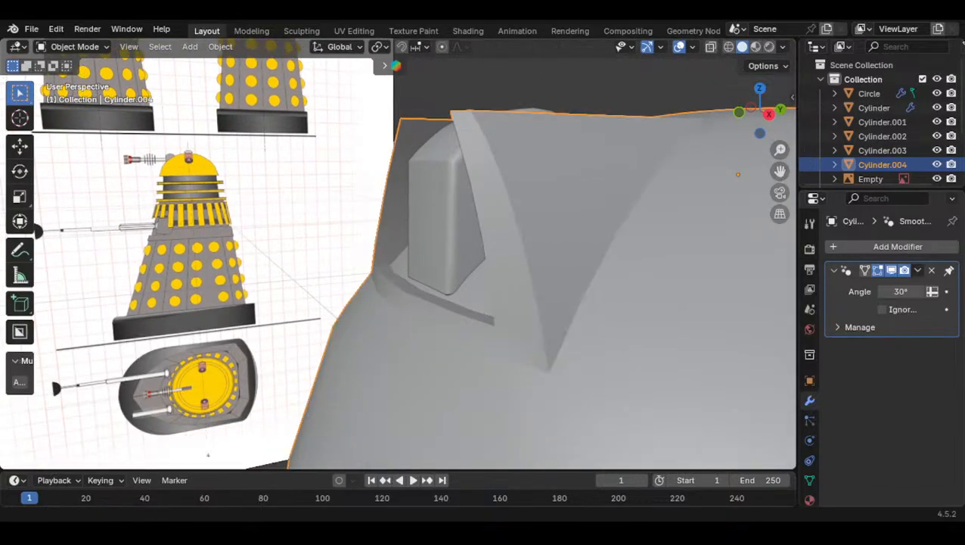
{"action": "middle_click_drag", "start_coordinate": [387, 345], "coordinate": [477, 354]}
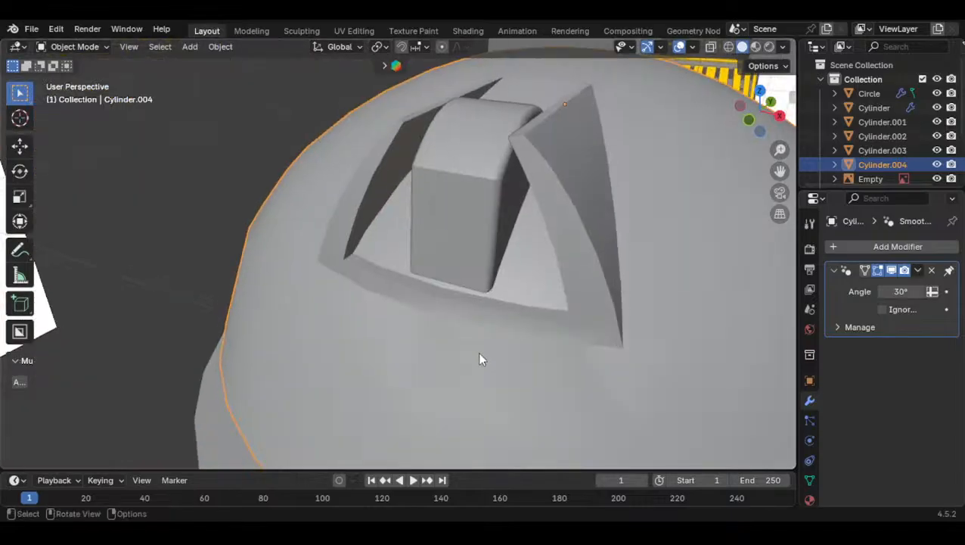
{"action": "key", "text": "Tab"}
{"action": "scroll", "coordinate": [358, 258], "scroll_direction": "up", "scroll_amount": 4}
{"action": "left_click", "coordinate": [364, 260]}
{"action": "key", "text": "g"}
{"action": "right_click", "coordinate": [368, 278]}
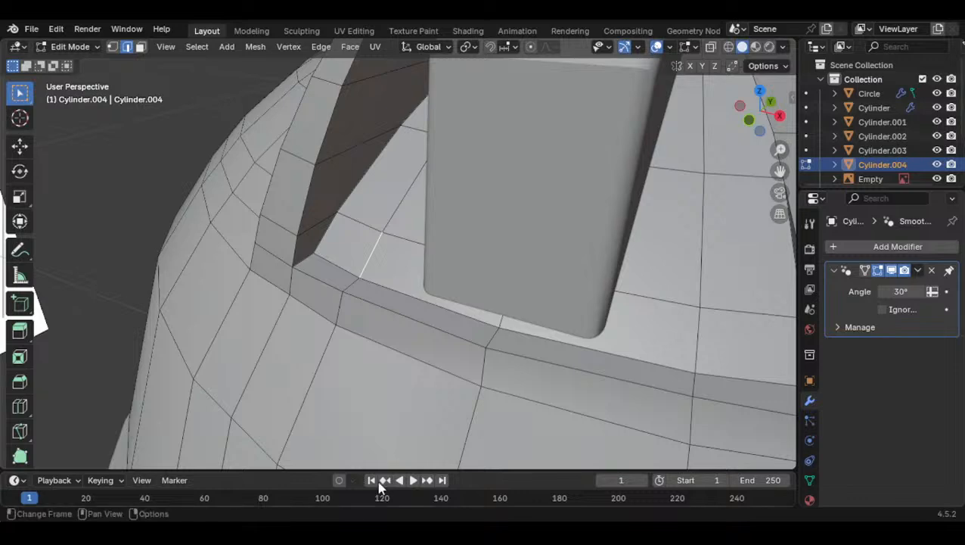
Select the upper and lower edge runs across the front of the frame's ledge, including the edge segment at the arm's base
{"action": "key", "text": "KP_3"}
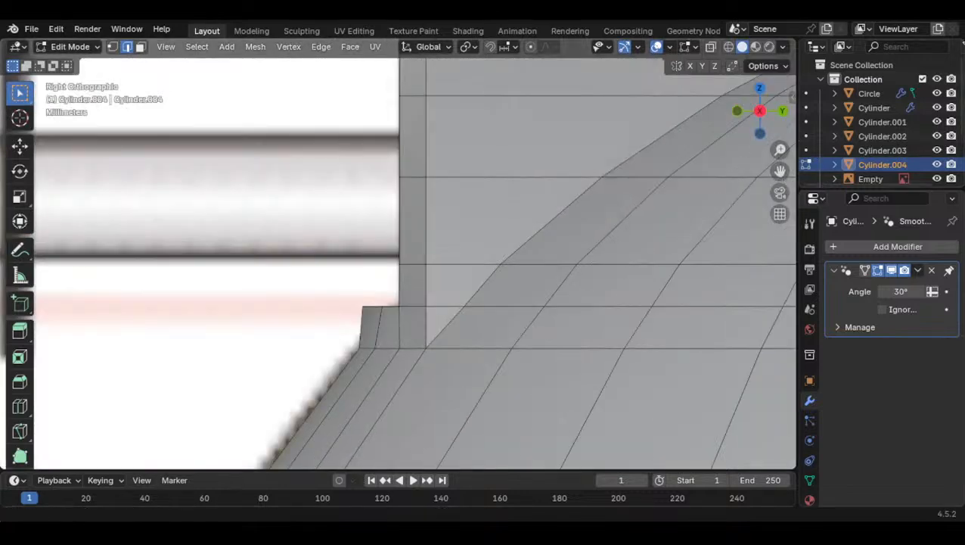
{"action": "middle_click_drag", "start_coordinate": [401, 363], "coordinate": [468, 359]}
{"action": "left_click", "coordinate": [359, 294], "text": "alt"}
{"action": "middle_click_drag", "start_coordinate": [359, 294], "coordinate": [409, 334]}
{"action": "left_click", "coordinate": [410, 331], "text": "alt+shift"}
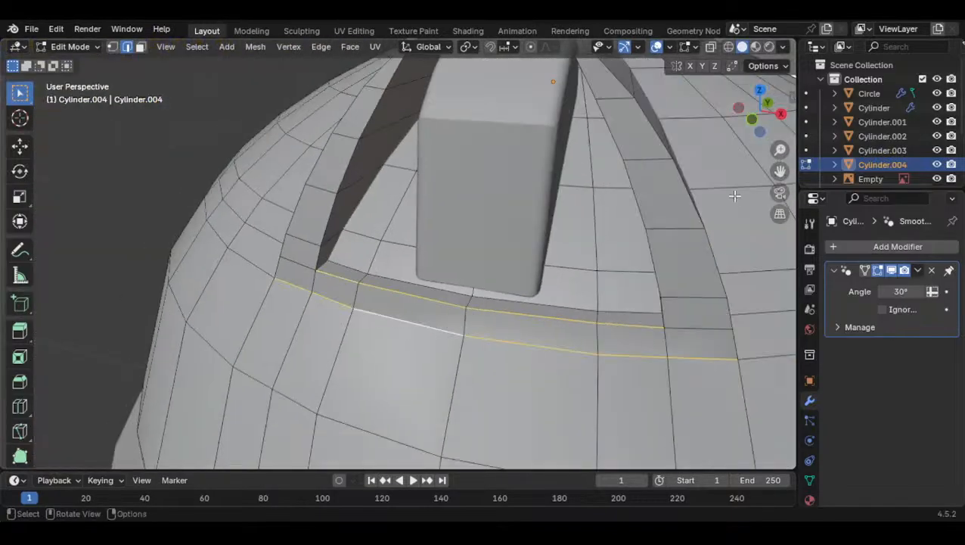
{"action": "left_click", "coordinate": [781, 115]}
{"action": "middle_click_drag", "start_coordinate": [463, 258], "coordinate": [522, 280]}
{"action": "left_click", "coordinate": [651, 352], "text": "shift"}
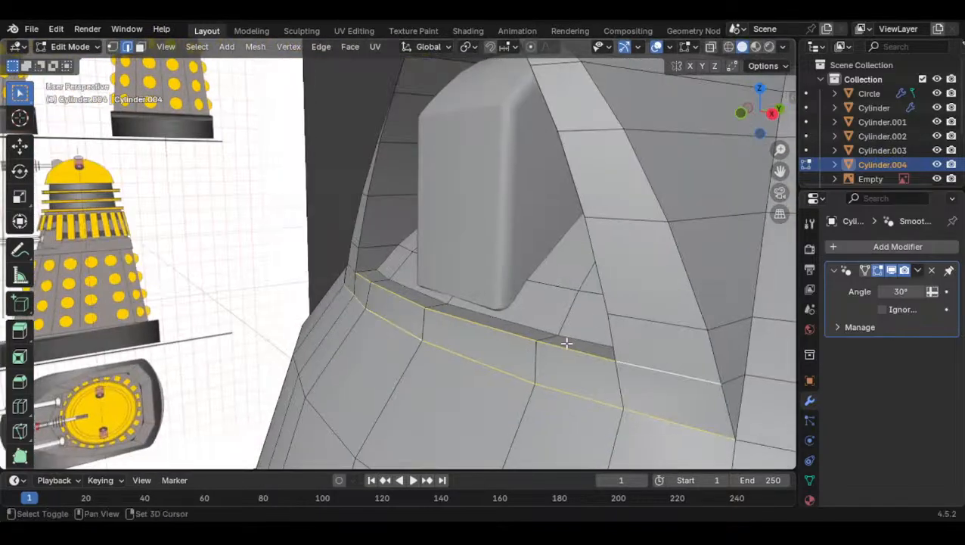
Try to flatten the ledge's selected upper and lower edge runs by scaling them to 0 along Y in right view
{"action": "left_click", "coordinate": [772, 113]}
{"action": "key", "text": "s"}
{"action": "key", "text": "y"}
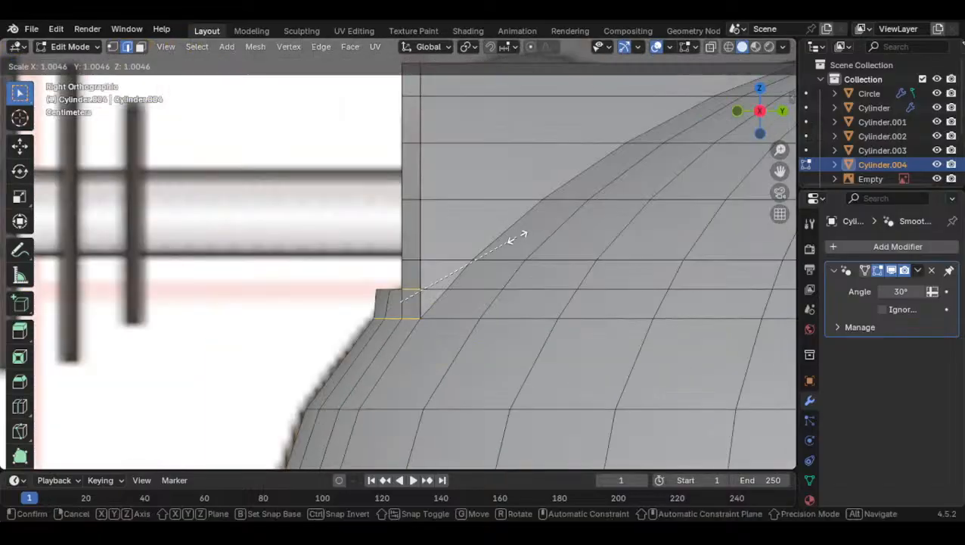
{"action": "key", "text": "0"}
{"action": "left_click", "coordinate": [518, 237]}
Examine the frame and ledge in Object Mode, from an angled view and against the reference in right view
{"action": "middle_click_drag", "start_coordinate": [518, 237], "coordinate": [569, 274]}
{"action": "middle_click_drag", "start_coordinate": [492, 302], "coordinate": [575, 322]}
{"action": "key", "text": "Tab"}
{"action": "middle_click_drag", "start_coordinate": [541, 324], "coordinate": [452, 344]}
{"action": "key", "text": "Tab"}
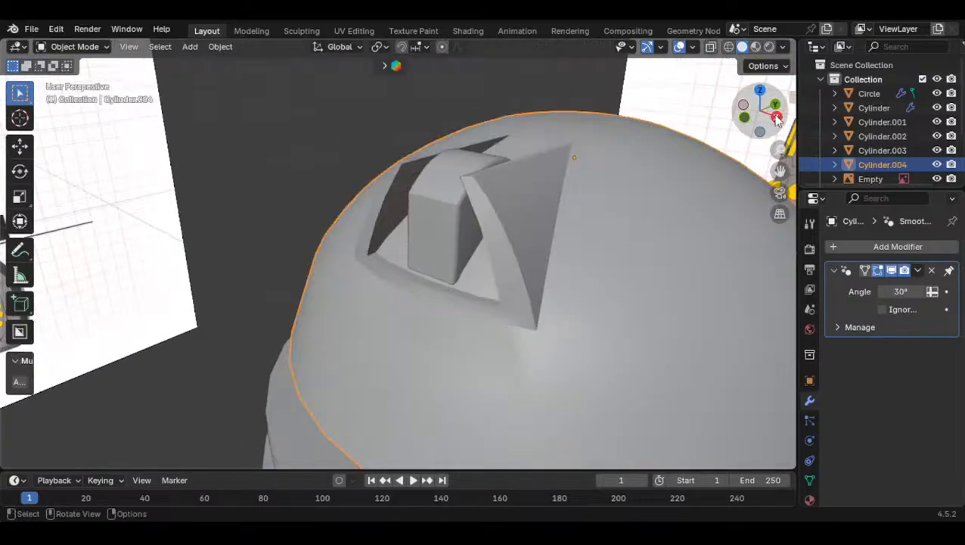
{"action": "left_click", "coordinate": [777, 119]}
{"action": "middle_click_drag", "start_coordinate": [636, 194], "coordinate": [620, 200], "text": "shift"}
{"action": "scroll", "coordinate": [530, 220], "scroll_direction": "up", "scroll_amount": 3}
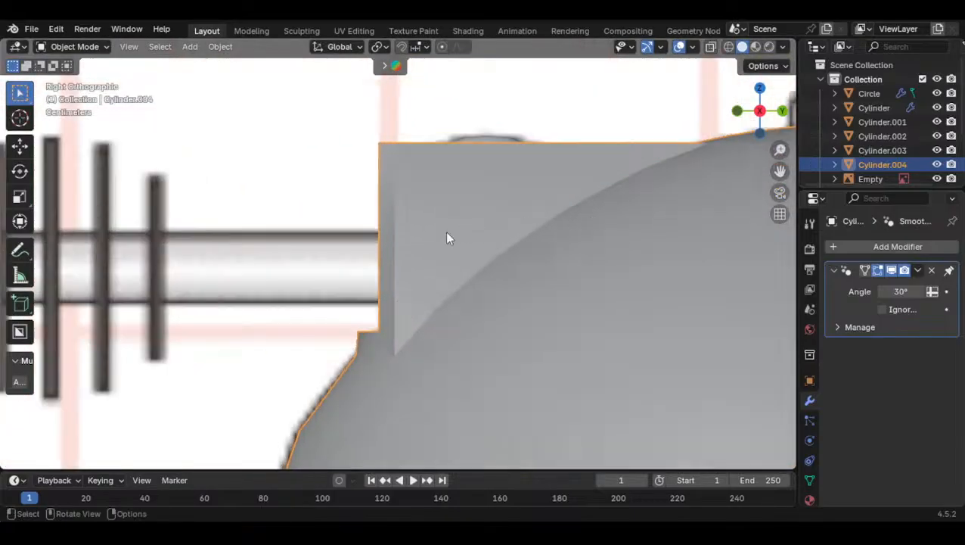
{"action": "middle_click_drag", "start_coordinate": [454, 363], "coordinate": [401, 306]}
Select the ledge's upper front edge path between the inner corners of the two arms and view it from the right
{"action": "key", "text": "Tab"}
{"action": "left_click", "coordinate": [399, 306]}
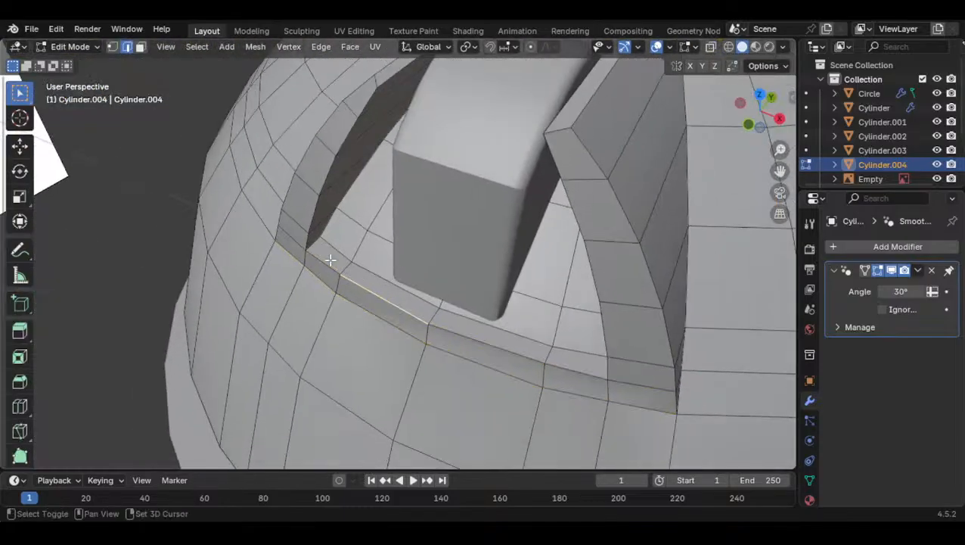
{"action": "left_click", "coordinate": [579, 371]}
{"action": "left_click", "coordinate": [333, 263], "text": "ctrl"}
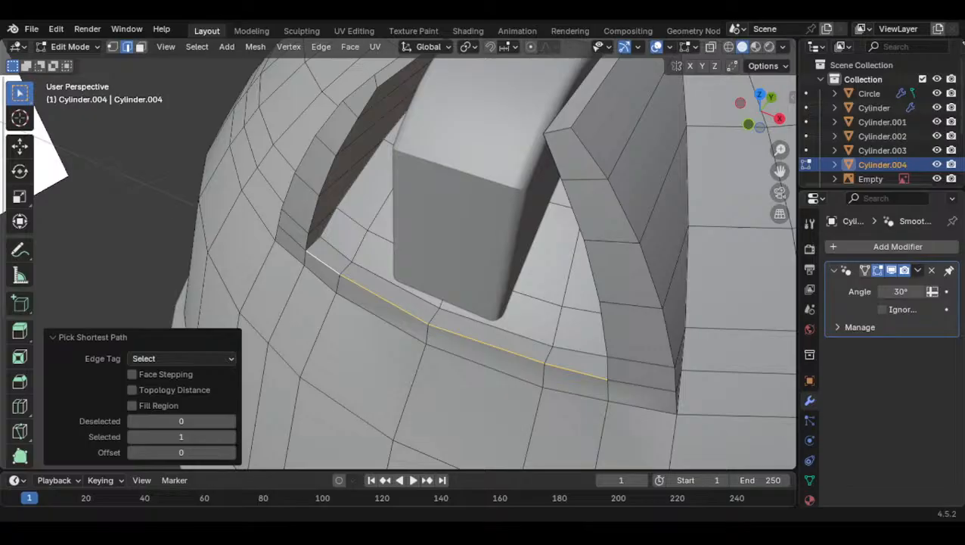
{"action": "left_click", "coordinate": [779, 118]}
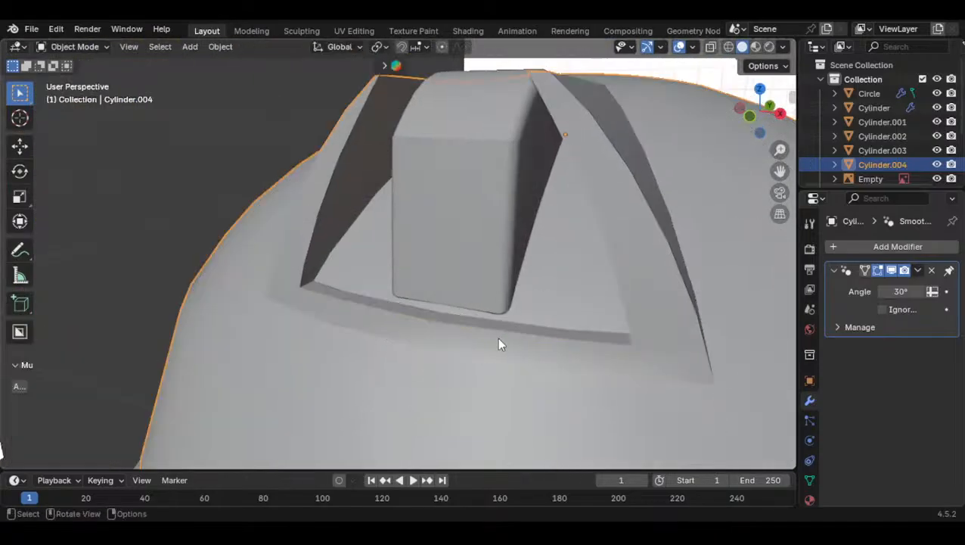
Examine the eyepiece mount's mesh in right view, clear its edge selection and return to Object Mode
{"action": "mouse_move", "coordinate": [461, 227]}
{"action": "middle_mouse_down", "text": "shift"}
{"action": "mouse_move", "coordinate": [418, 282]}
{"action": "mouse_move", "coordinate": [452, 278]}
{"action": "mouse_move", "coordinate": [473, 311]}
{"action": "mouse_move", "coordinate": [468, 326]}
{"action": "middle_mouse_up", "text": "shift"}
{"action": "left_click", "coordinate": [425, 282]}
{"action": "key", "text": "Tab"}
{"action": "middle_click_drag", "start_coordinate": [424, 280], "coordinate": [426, 291], "text": "shift"}
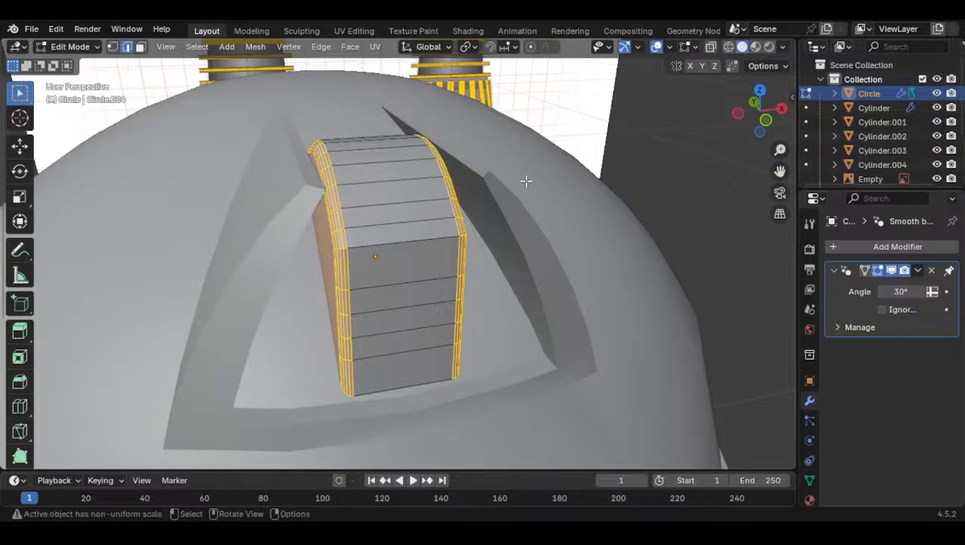
{"action": "left_click", "coordinate": [781, 110]}
{"action": "left_click", "coordinate": [781, 111]}
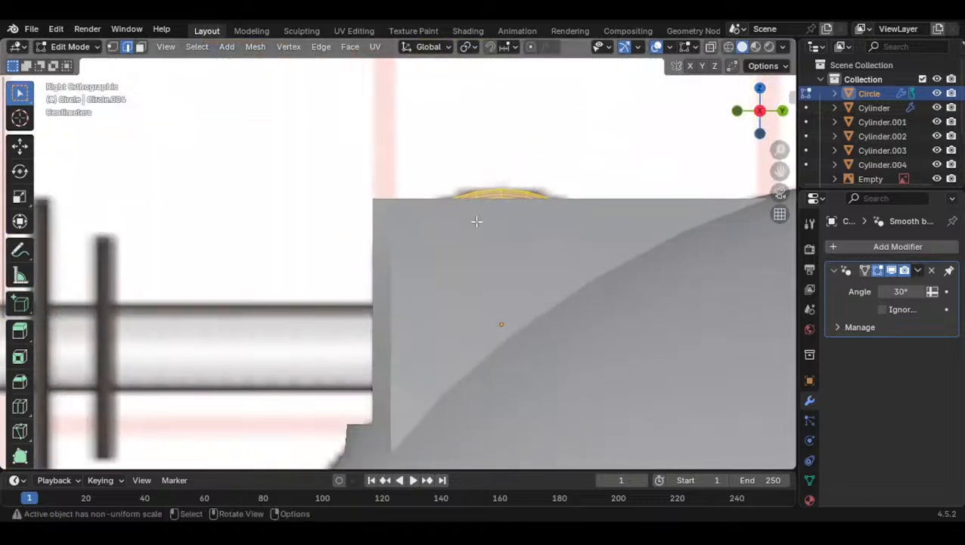
{"action": "left_click", "coordinate": [454, 286]}
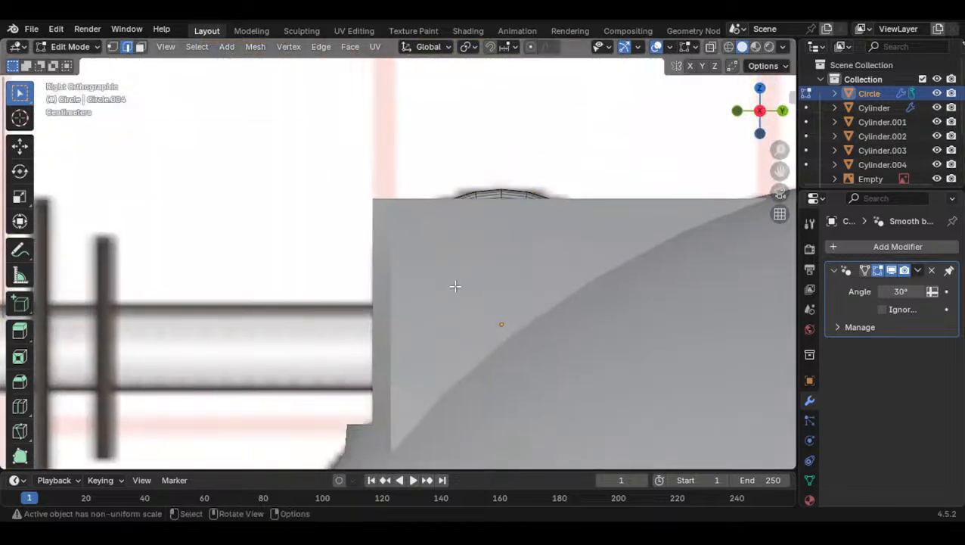
{"action": "key", "text": "Tab"}
Select the dome and compare the frame's side profile with the reference in right view
{"action": "middle_click_drag", "start_coordinate": [455, 284], "coordinate": [507, 288]}
{"action": "middle_click_drag", "start_coordinate": [656, 280], "coordinate": [547, 303], "text": "shift"}
{"action": "left_click", "coordinate": [548, 299]}
{"action": "middle_click_drag", "start_coordinate": [484, 246], "coordinate": [599, 291]}
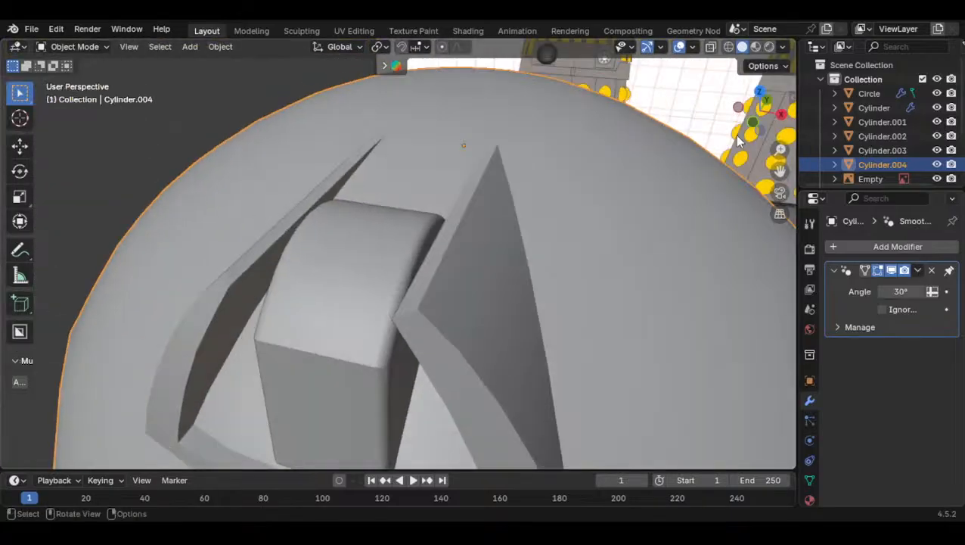
{"action": "left_click", "coordinate": [783, 121]}
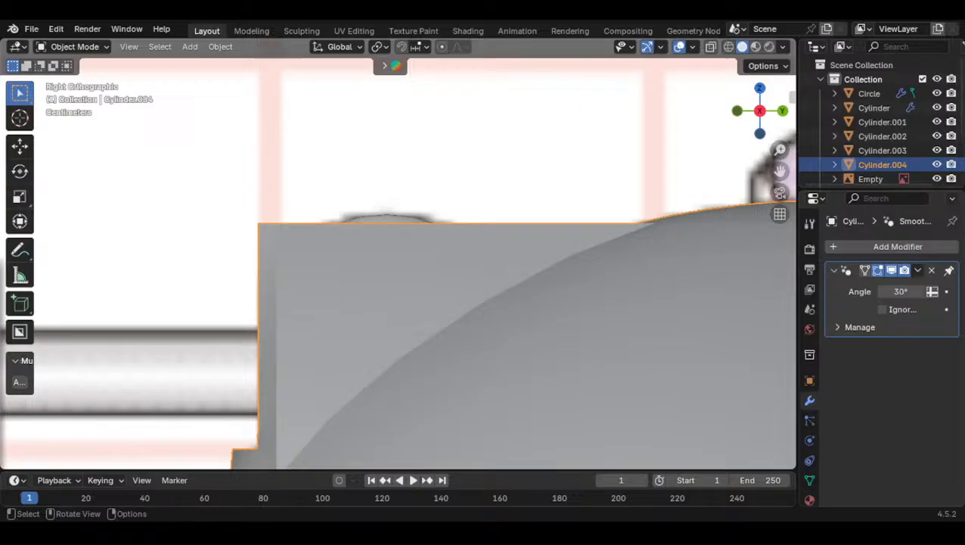
{"action": "scroll", "coordinate": [382, 439], "scroll_direction": "down", "scroll_amount": 3}
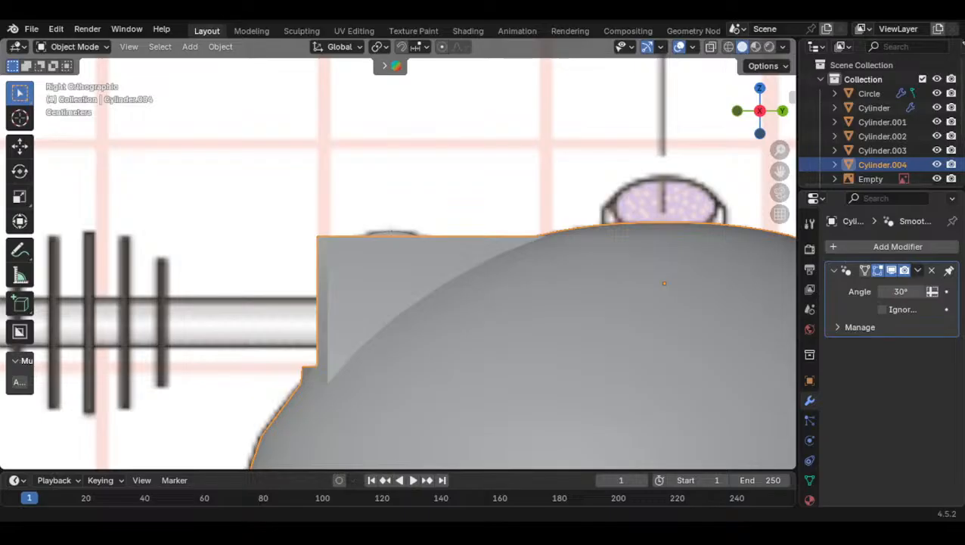
{"action": "middle_click_drag", "start_coordinate": [343, 337], "coordinate": [394, 261], "text": "shift"}
Select the dome's faces down one side of the frame and along the bottom row to the opposite side
{"action": "scroll", "coordinate": [423, 280], "scroll_direction": "down", "scroll_amount": 16}
{"action": "left_click", "coordinate": [584, 278]}
{"action": "scroll", "coordinate": [376, 295], "scroll_direction": "up", "scroll_amount": 7}
{"action": "scroll", "coordinate": [376, 294], "scroll_direction": "up", "scroll_amount": 4}
{"action": "middle_click_drag", "start_coordinate": [394, 262], "coordinate": [447, 280]}
{"action": "left_click", "coordinate": [441, 292]}
{"action": "scroll", "coordinate": [343, 266], "scroll_direction": "up", "scroll_amount": 3}
{"action": "key", "text": "Tab"}
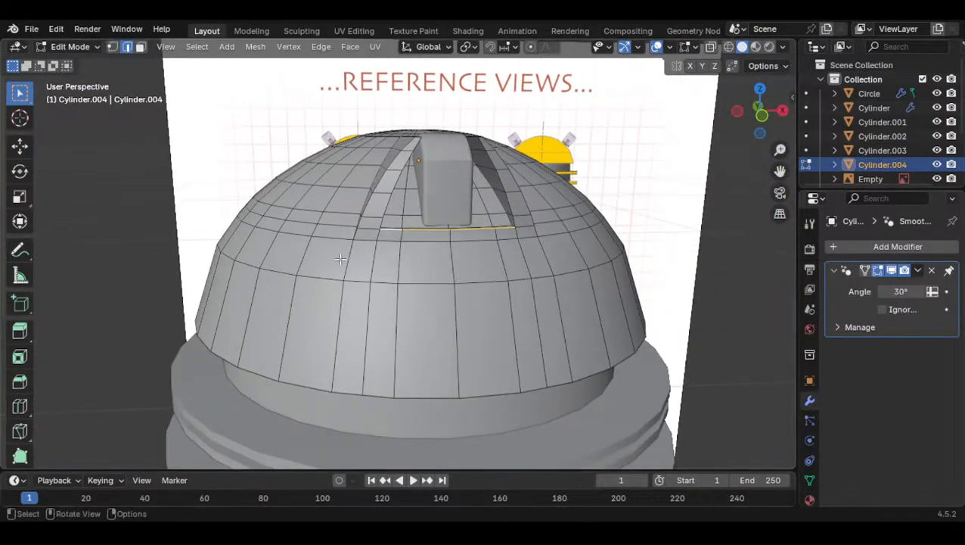
{"action": "left_click", "coordinate": [140, 48]}
{"action": "middle_click_drag", "start_coordinate": [325, 141], "coordinate": [366, 160]}
{"action": "left_click", "coordinate": [368, 136]}
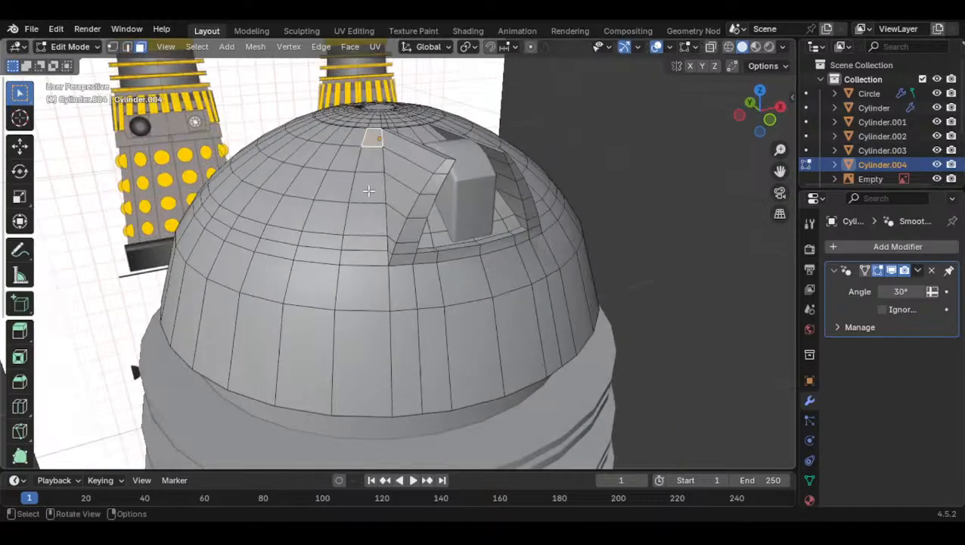
{"action": "left_click", "coordinate": [370, 386], "text": "ctrl"}
{"action": "middle_click_drag", "start_coordinate": [411, 357], "coordinate": [355, 341]}
{"action": "left_click", "coordinate": [547, 344], "text": "ctrl"}
Add the face column beside the frame's other arm and the row of faces directly beneath the ledge to the selection
{"action": "middle_click_drag", "start_coordinate": [548, 345], "coordinate": [524, 372]}
{"action": "left_click", "coordinate": [495, 142], "text": "shift"}
{"action": "middle_click_drag", "start_coordinate": [496, 219], "coordinate": [519, 252]}
{"action": "left_click", "coordinate": [523, 354], "text": "ctrl"}
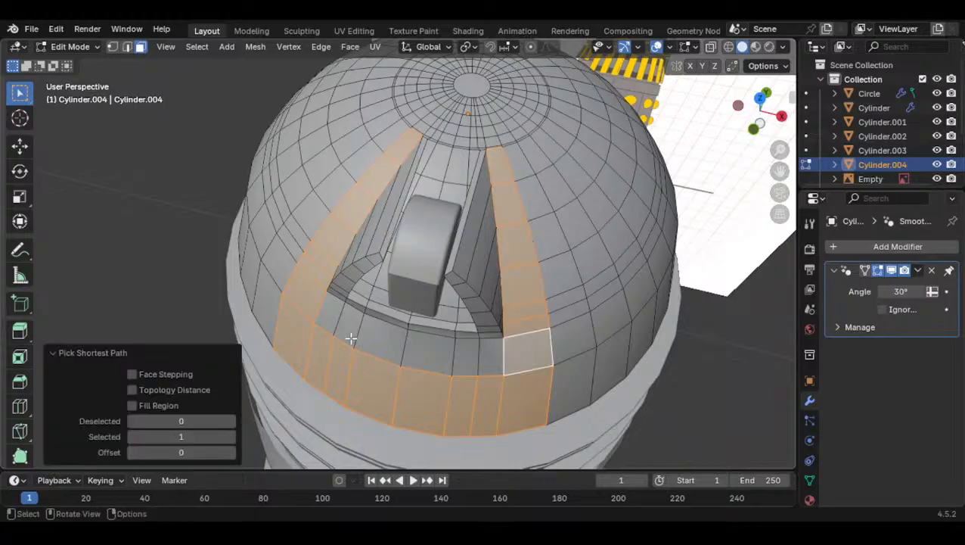
{"action": "left_click", "coordinate": [331, 319], "text": "shift"}
{"action": "left_click", "coordinate": [491, 359], "text": "ctrl"}
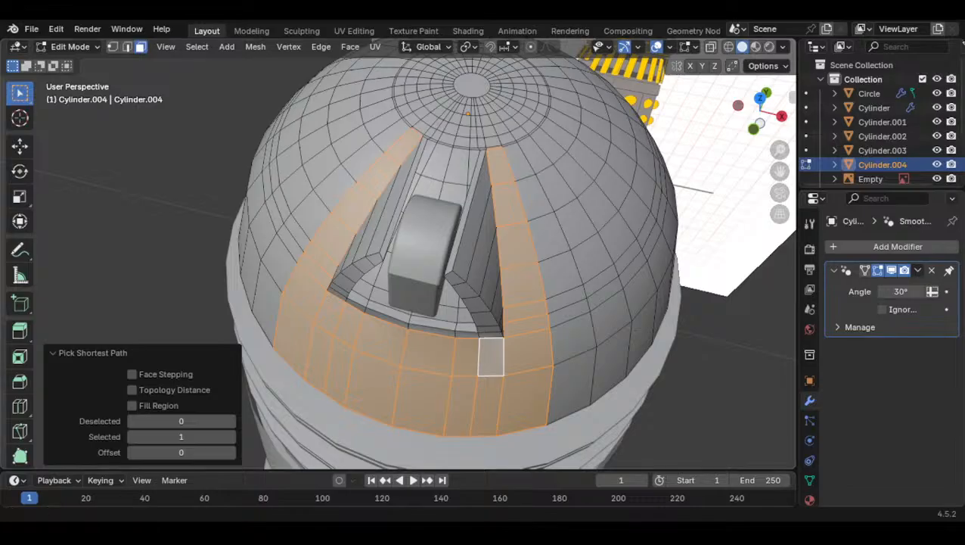
Extrude the selected U-shaped face region around the frame and check the dome's shading in Object Mode
{"action": "middle_click_drag", "start_coordinate": [406, 281], "coordinate": [488, 249]}
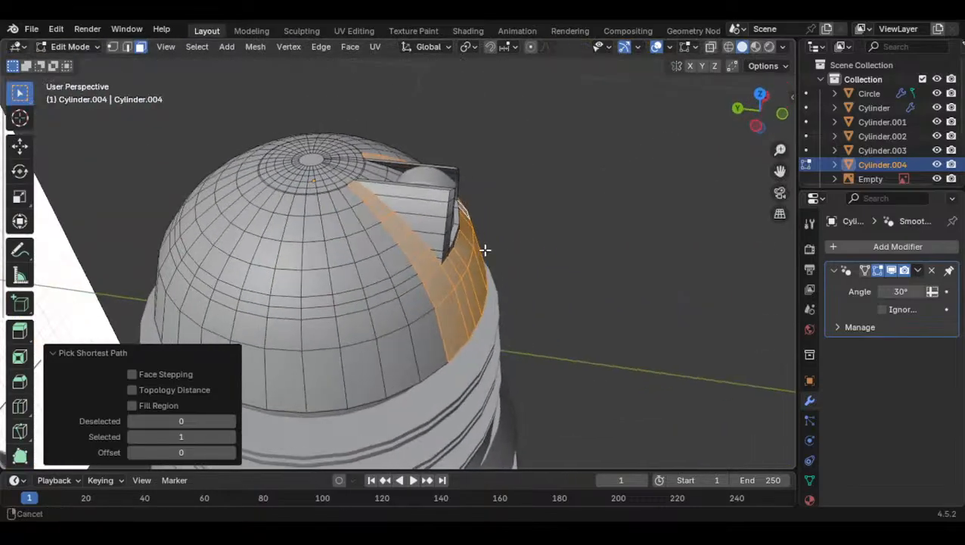
{"action": "scroll", "coordinate": [484, 248], "scroll_direction": "up", "scroll_amount": 2}
{"action": "key", "text": "e"}
{"action": "left_click", "coordinate": [482, 243]}
{"action": "key", "text": "Tab"}
{"action": "middle_click_drag", "start_coordinate": [461, 220], "coordinate": [424, 291]}
{"action": "key", "text": "Tab"}
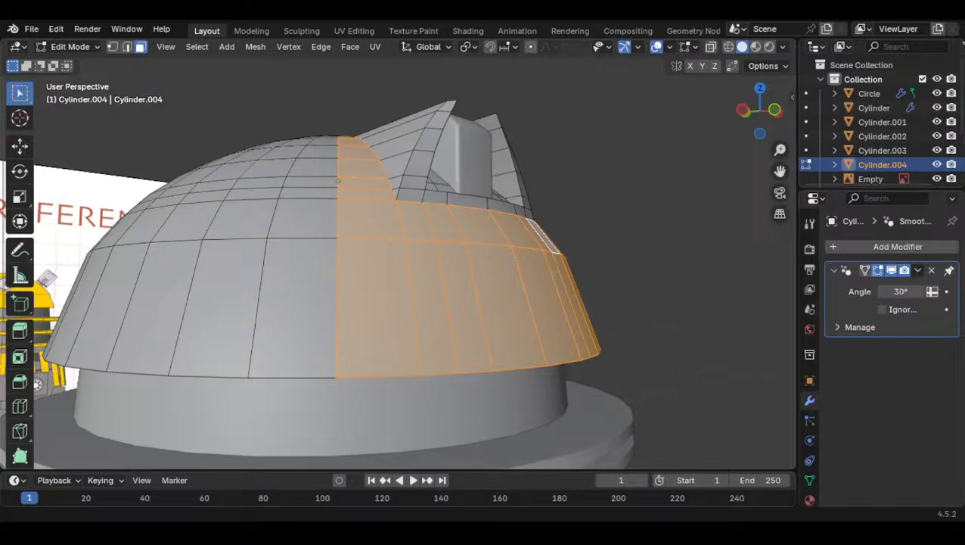
Extrude the U-shaped face region once more while viewing the dome from the right
{"action": "middle_click_drag", "start_coordinate": [382, 261], "coordinate": [446, 257]}
{"action": "left_click", "coordinate": [759, 117]}
{"action": "middle_click_drag", "start_coordinate": [575, 212], "coordinate": [573, 226], "text": "shift"}
{"action": "scroll", "coordinate": [589, 228], "scroll_direction": "down", "scroll_amount": 2}
{"action": "left_click", "coordinate": [760, 112]}
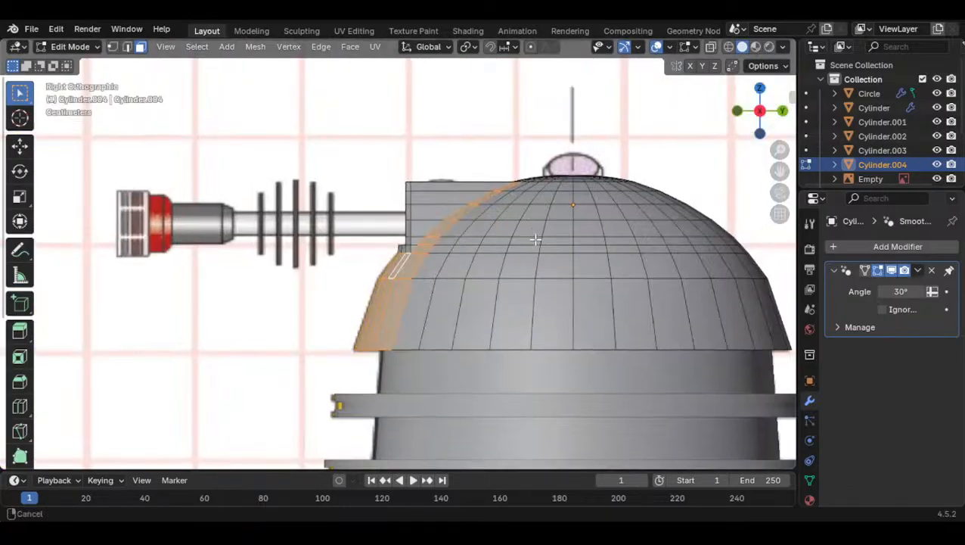
{"action": "key", "text": "e"}
{"action": "left_click", "coordinate": [526, 245]}
Examine the extruded region around the frame in Object Mode and compare its side profile with the reference
{"action": "key", "text": "Tab"}
{"action": "middle_click_drag", "start_coordinate": [526, 246], "coordinate": [522, 309]}
{"action": "middle_click_drag", "start_coordinate": [522, 309], "coordinate": [435, 273], "text": "shift"}
{"action": "scroll", "coordinate": [463, 278], "scroll_direction": "up", "scroll_amount": 1}
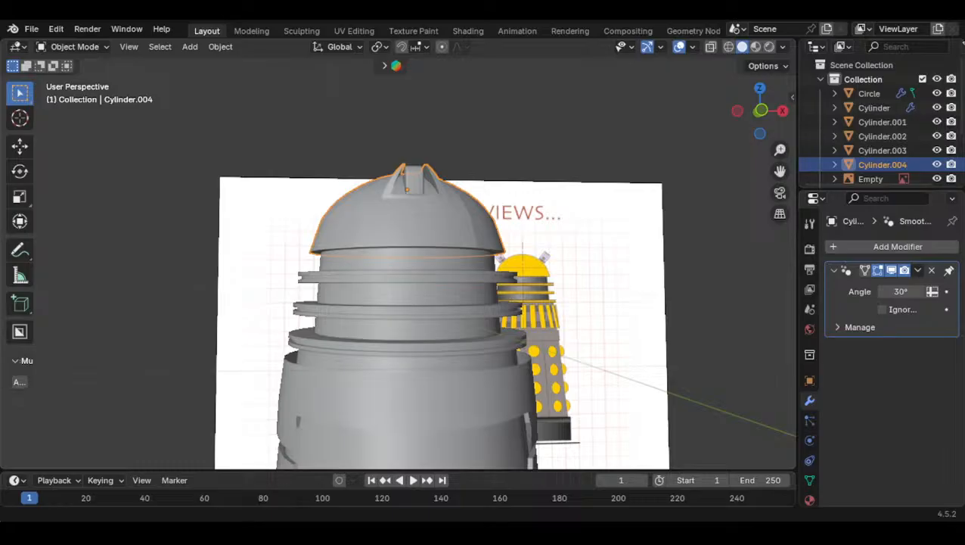
{"action": "left_click", "coordinate": [783, 110]}
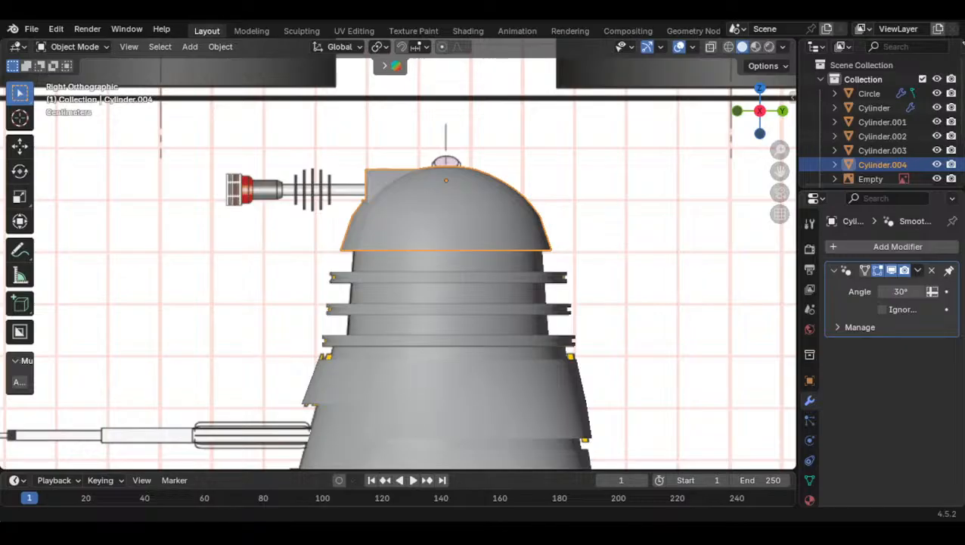
{"action": "scroll", "coordinate": [424, 302], "scroll_direction": "up", "scroll_amount": 7}
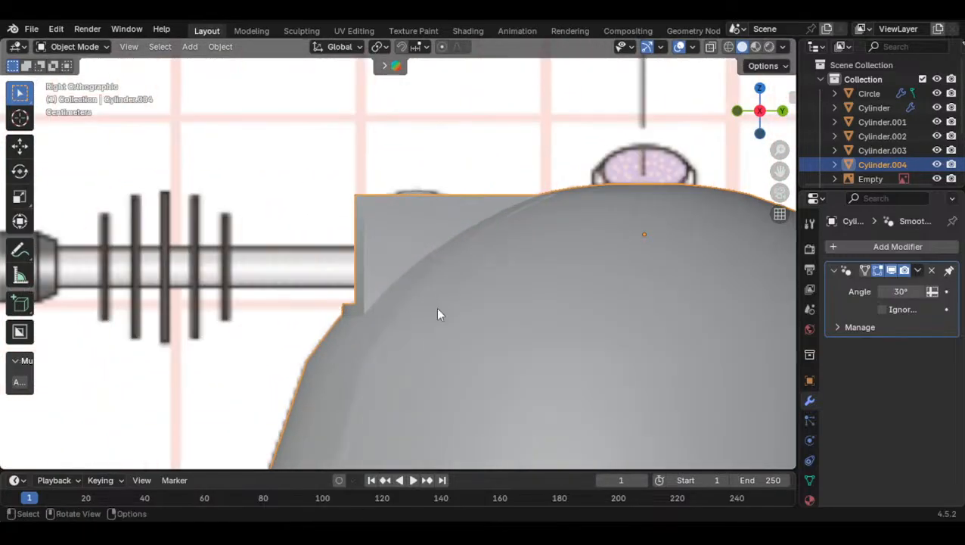
{"action": "middle_click_drag", "start_coordinate": [440, 292], "coordinate": [445, 295], "text": "shift"}
{"action": "scroll", "coordinate": [445, 295], "scroll_direction": "up", "scroll_amount": 2}
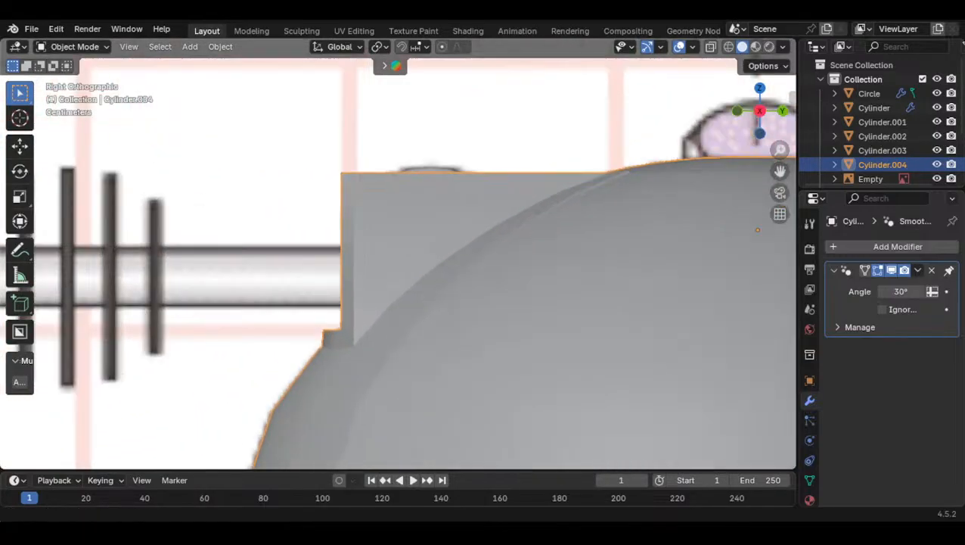
{"action": "key", "text": "Tab"}
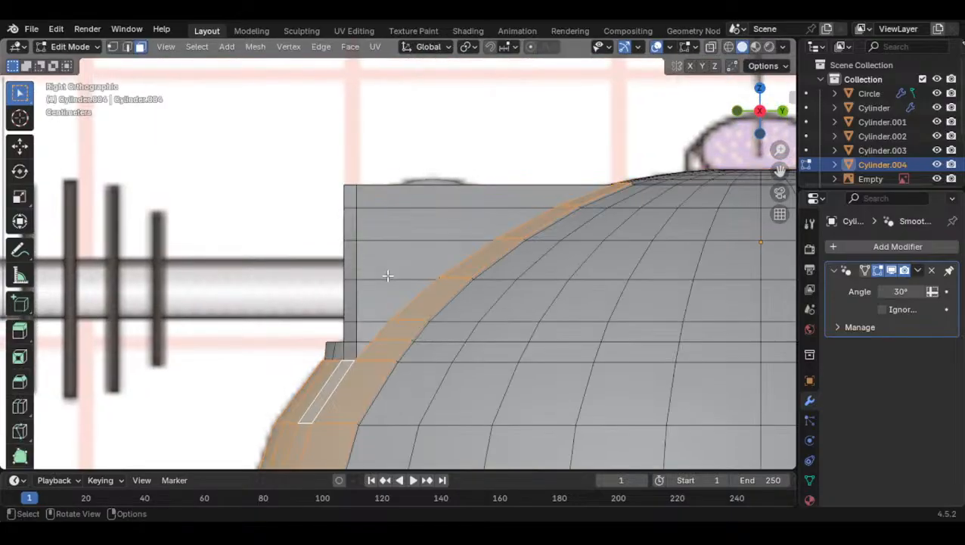
{"action": "key", "text": "Tab"}
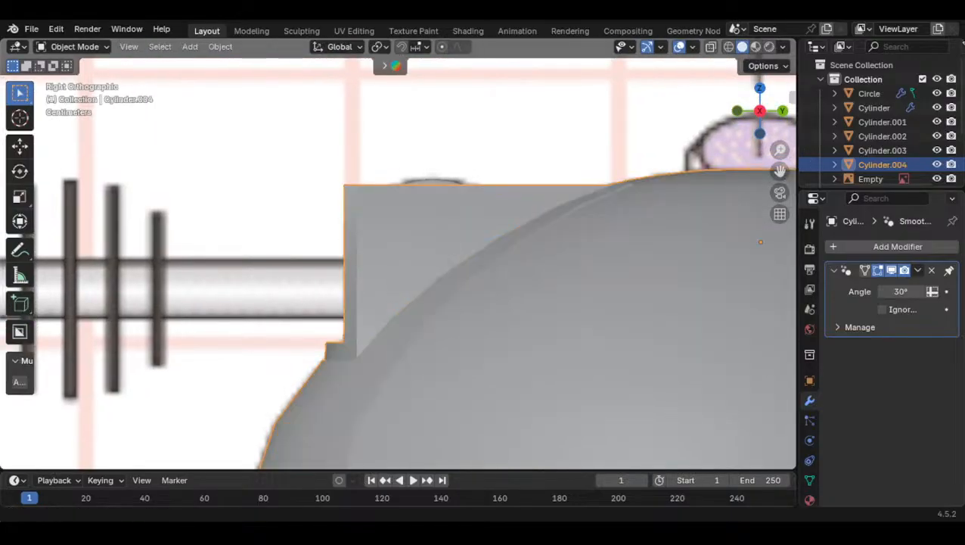
{"action": "middle_click_drag", "start_coordinate": [420, 322], "coordinate": [442, 296]}
{"action": "key", "text": "Tab"}
{"action": "key", "text": "Tab"}
{"action": "key", "text": "Tab"}
{"action": "middle_click_drag", "start_coordinate": [442, 296], "coordinate": [513, 257], "text": "shift"}
{"action": "scroll", "coordinate": [500, 261], "scroll_direction": "up", "scroll_amount": 2}
{"action": "left_click", "coordinate": [477, 264]}
{"action": "left_click", "coordinate": [499, 269]}
{"action": "key", "text": "ctrl+z"}
{"action": "key", "text": "ctrl+z"}
{"action": "key", "text": "Tab"}
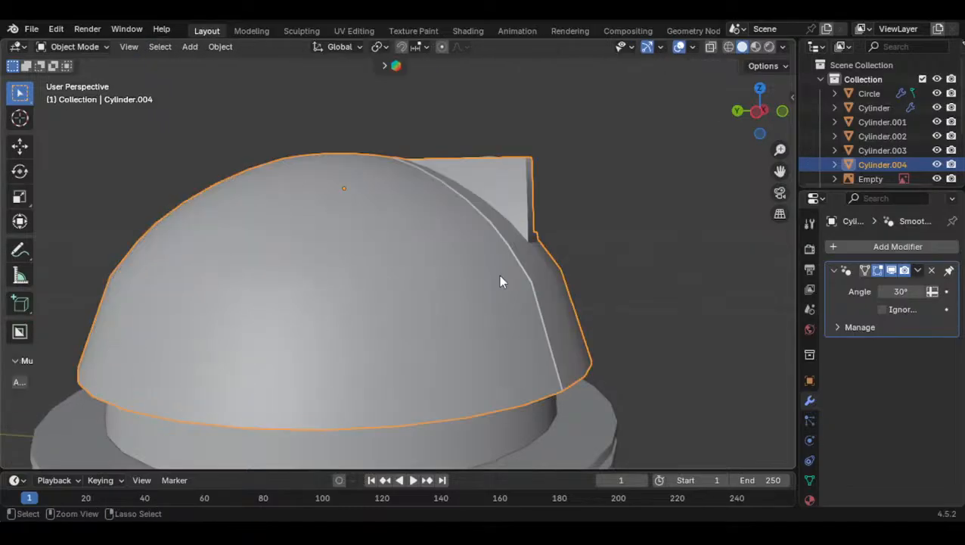
Extend the face selection with a horizontal band around the dome, level with the faces just below the frame's ledge
{"action": "key", "text": "Tab"}
{"action": "left_click", "coordinate": [499, 275], "text": "ctrl"}
{"action": "mouse_move", "coordinate": [500, 275]}
{"action": "middle_mouse_down"}
{"action": "mouse_move", "coordinate": [530, 280]}
{"action": "mouse_move", "coordinate": [508, 291]}
{"action": "middle_mouse_up"}
{"action": "middle_click_drag", "start_coordinate": [385, 301], "coordinate": [213, 297]}
{"action": "left_click", "coordinate": [265, 264], "text": "ctrl"}
{"action": "middle_click_drag", "start_coordinate": [266, 263], "coordinate": [342, 290]}
{"action": "left_click", "coordinate": [277, 277], "text": "ctrl"}
{"action": "left_click", "coordinate": [331, 280], "text": "ctrl"}
{"action": "key", "text": "ctrl+z"}
{"action": "left_click", "coordinate": [434, 294], "text": "ctrl"}
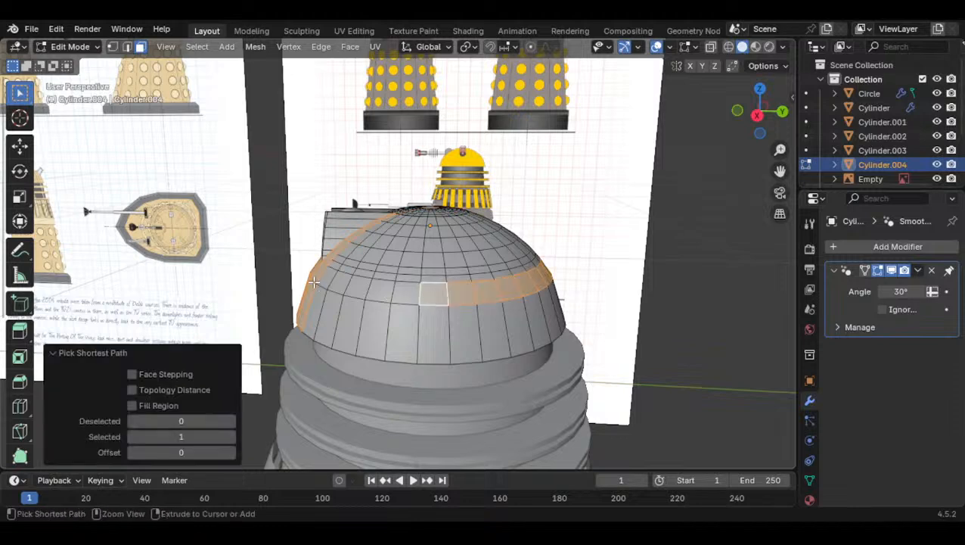
{"action": "left_click", "coordinate": [325, 281], "text": "ctrl"}
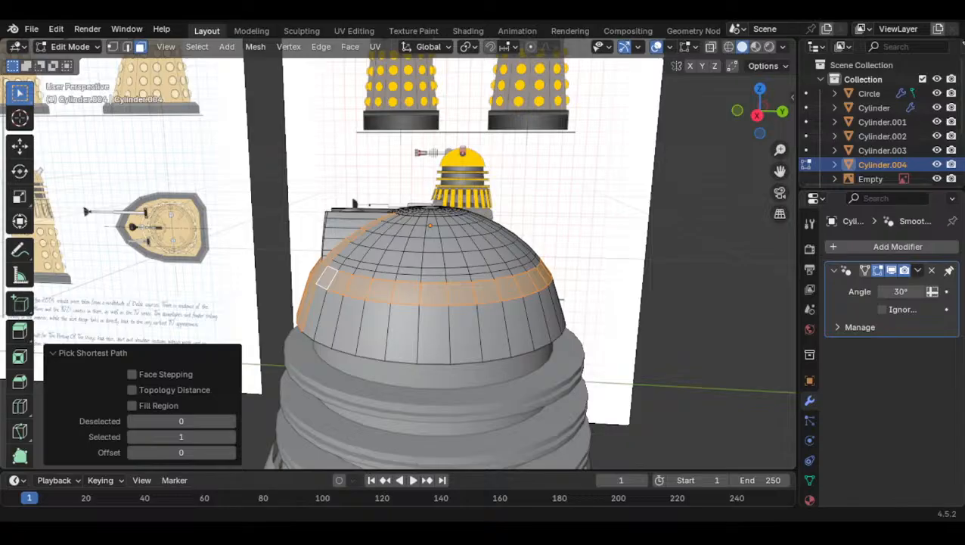
Extrude the selected faces along their normals by about 0.002 m and check the dome in Object Mode
{"action": "middle_click_drag", "start_coordinate": [447, 326], "coordinate": [565, 322]}
{"action": "left_click", "coordinate": [766, 117]}
{"action": "key", "text": "alt+e"}
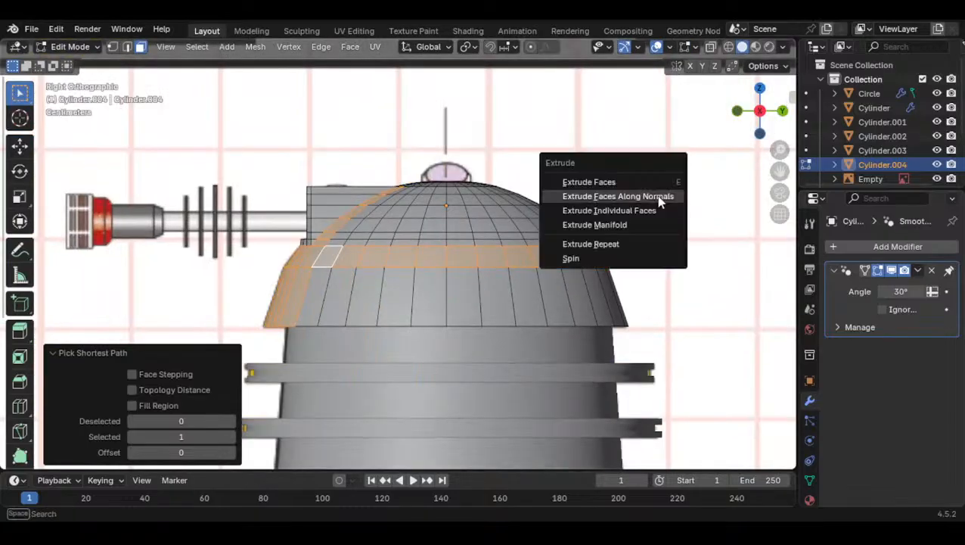
{"action": "left_click", "coordinate": [659, 198]}
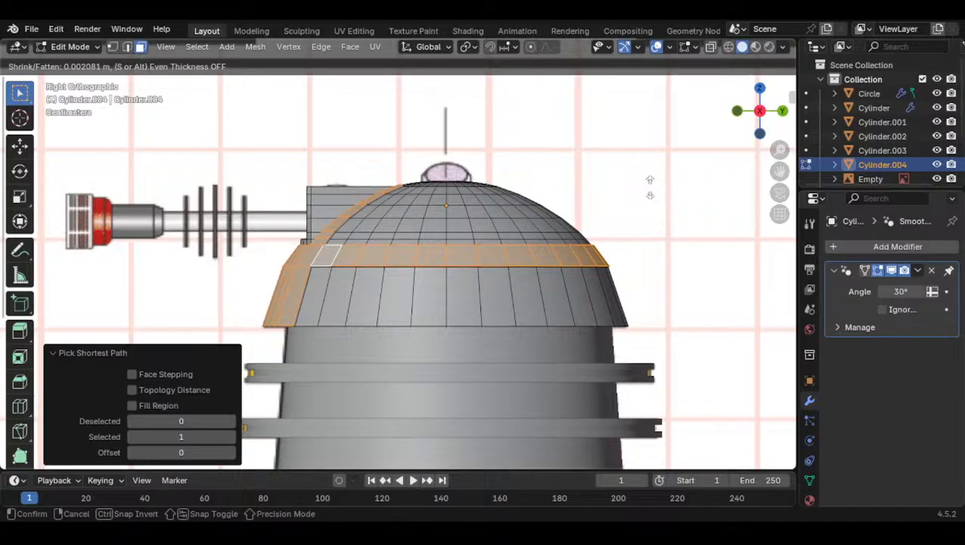
{"action": "left_click", "coordinate": [649, 188]}
{"action": "key", "text": "Tab"}
{"action": "middle_click_drag", "start_coordinate": [420, 279], "coordinate": [370, 513]}
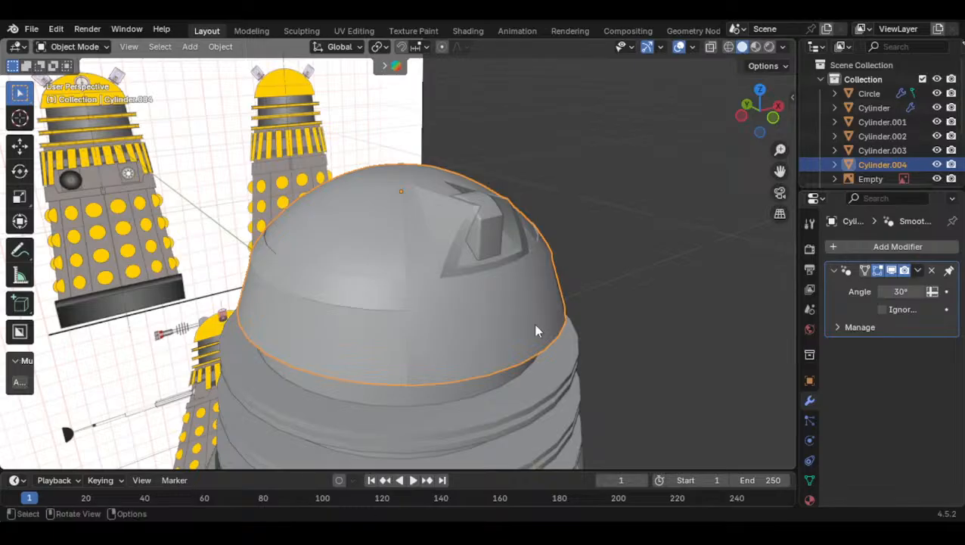
Add two evenly spaced edge loops around the dome's lower band, just above its bottom rim
{"action": "left_click", "coordinate": [778, 107]}
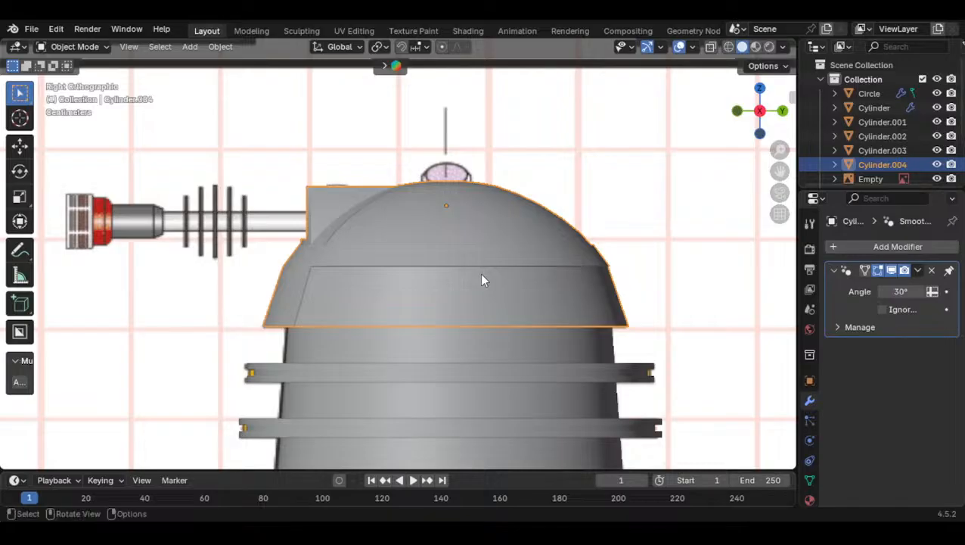
{"action": "scroll", "coordinate": [482, 276], "scroll_direction": "down", "scroll_amount": 3}
{"action": "middle_click_drag", "start_coordinate": [470, 295], "coordinate": [469, 252]}
{"action": "key", "text": "Tab"}
{"action": "scroll", "coordinate": [428, 241], "scroll_direction": "up", "scroll_amount": 3}
{"action": "key", "text": "ctrl+r"}
{"action": "scroll", "coordinate": [452, 235], "scroll_direction": "up", "scroll_amount": 1}
{"action": "left_click", "coordinate": [452, 235]}
{"action": "right_click", "coordinate": [452, 234]}
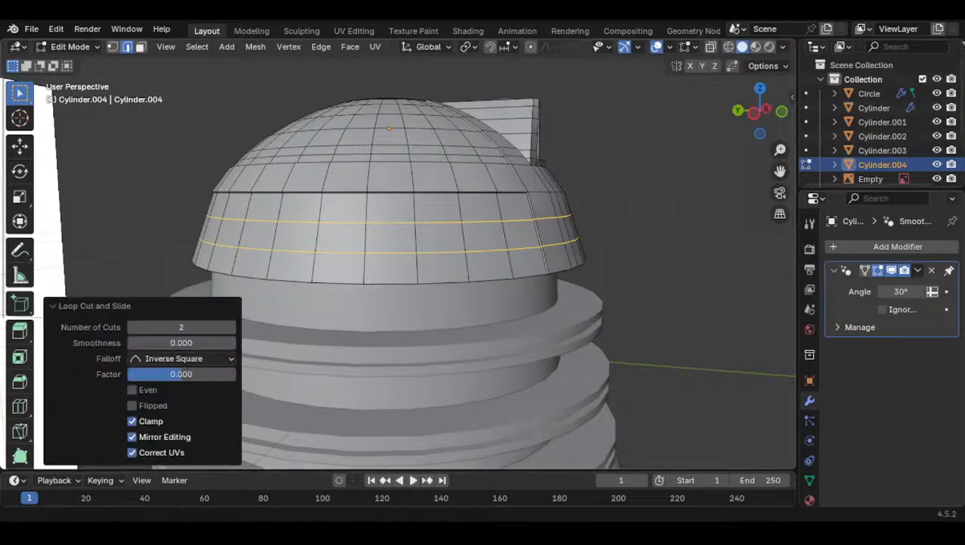
Select the middle row of faces between the two new edge loops along the dome's side, stopping short of the raised front frame
{"action": "left_click", "coordinate": [141, 47]}
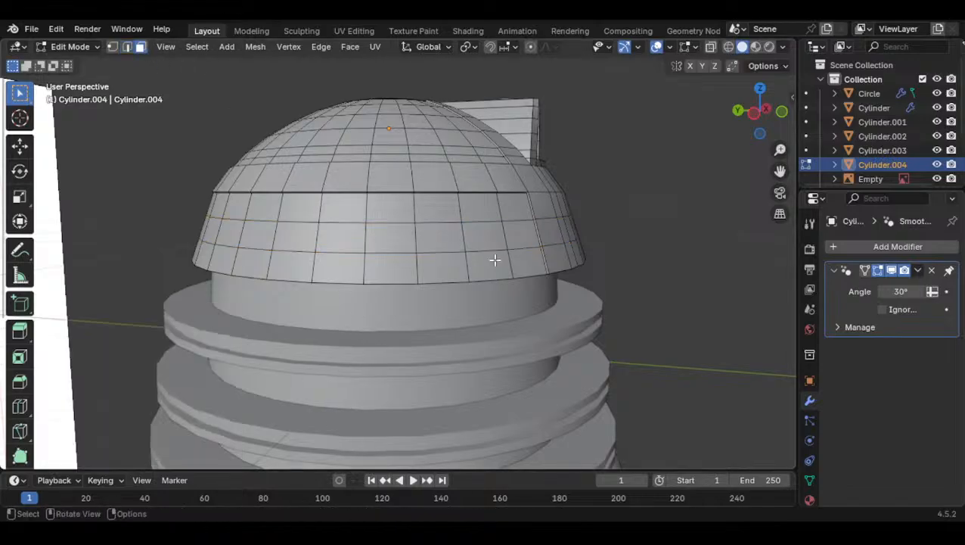
{"action": "left_click", "coordinate": [492, 246]}
{"action": "left_click", "coordinate": [201, 230], "text": "ctrl"}
{"action": "middle_click_drag", "start_coordinate": [200, 231], "coordinate": [295, 301]}
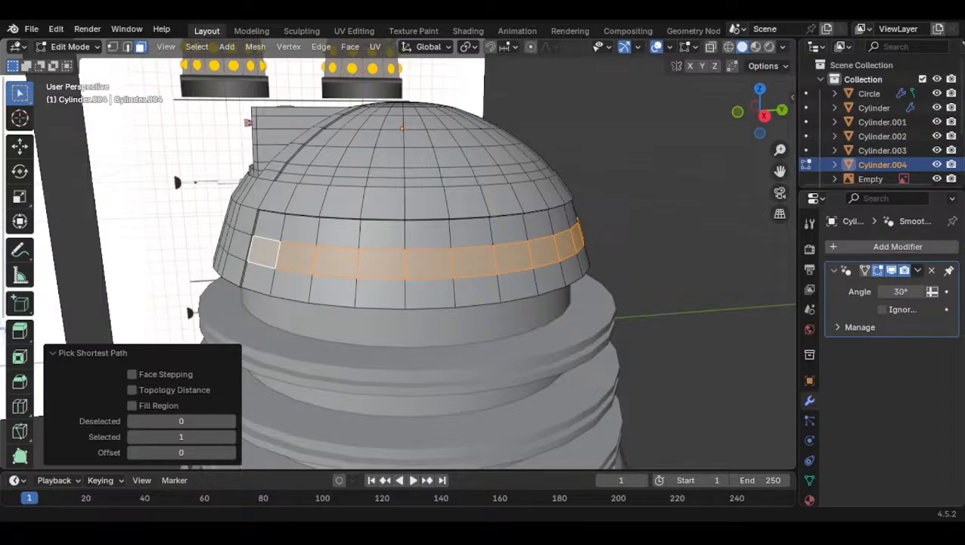
{"action": "middle_click_drag", "start_coordinate": [479, 346], "coordinate": [478, 360]}
Try insetting the selected face band, first as one region by about 0.006 m, and again as individual faces
{"action": "key", "text": "i"}
{"action": "left_click", "coordinate": [518, 250]}
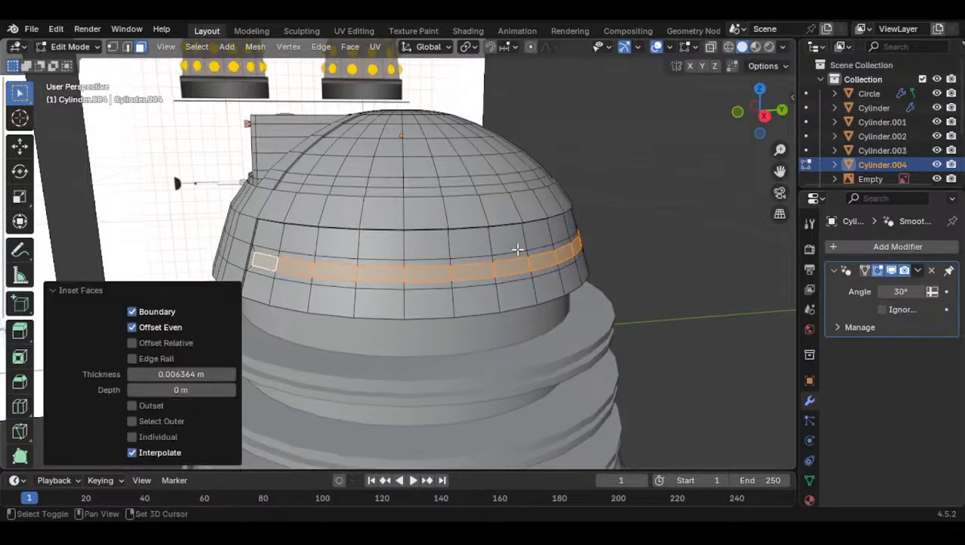
{"action": "key", "text": "ctrl+z"}
{"action": "middle_click_drag", "start_coordinate": [471, 264], "coordinate": [511, 254]}
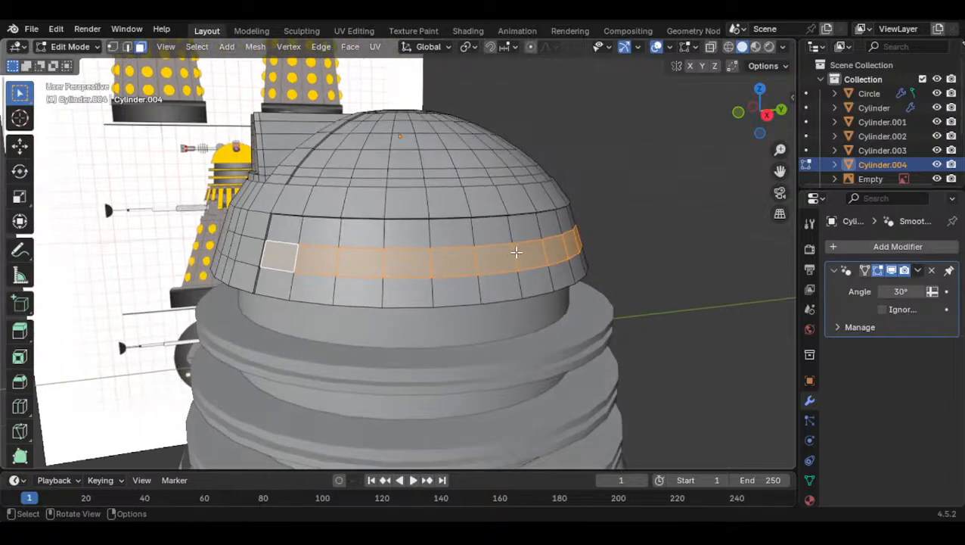
{"action": "key", "text": "i"}
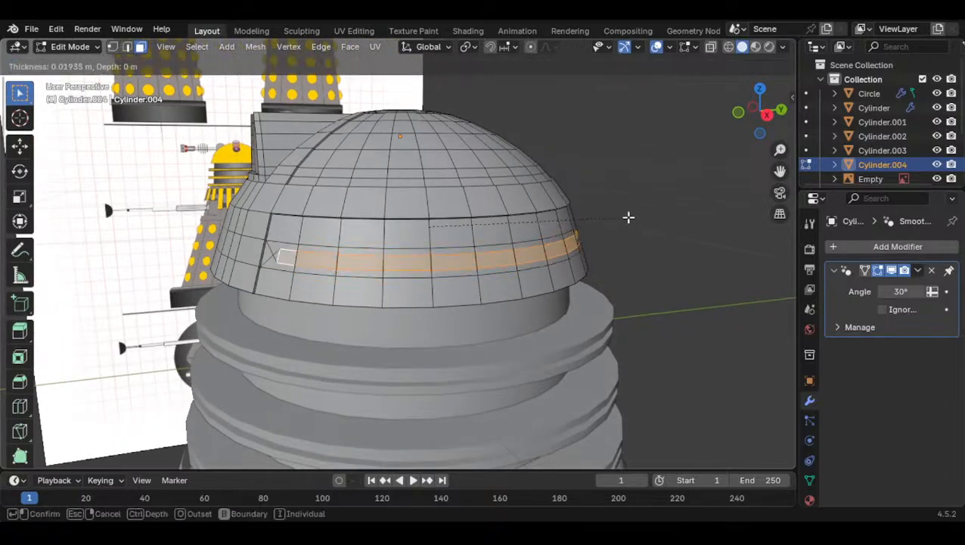
{"action": "key", "text": "i"}
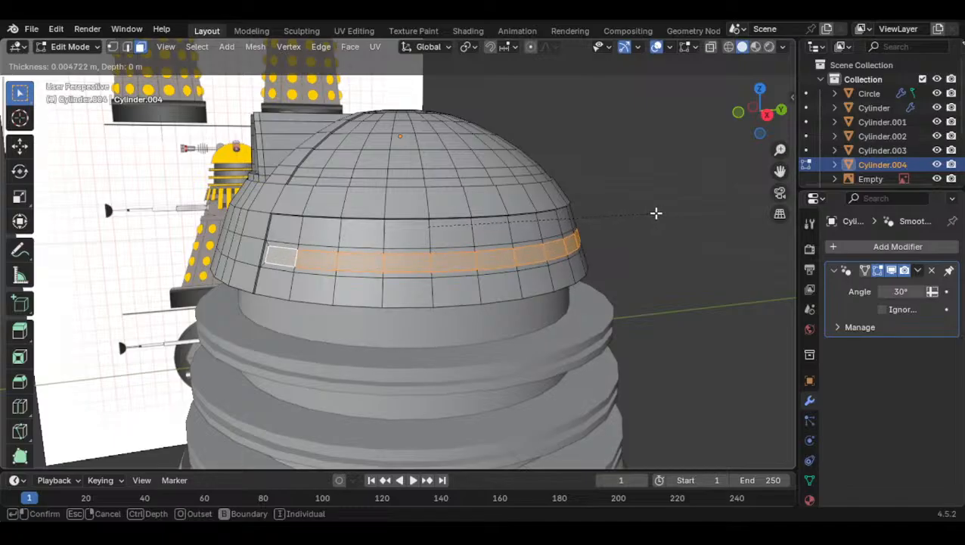
{"action": "left_click", "coordinate": [655, 212]}
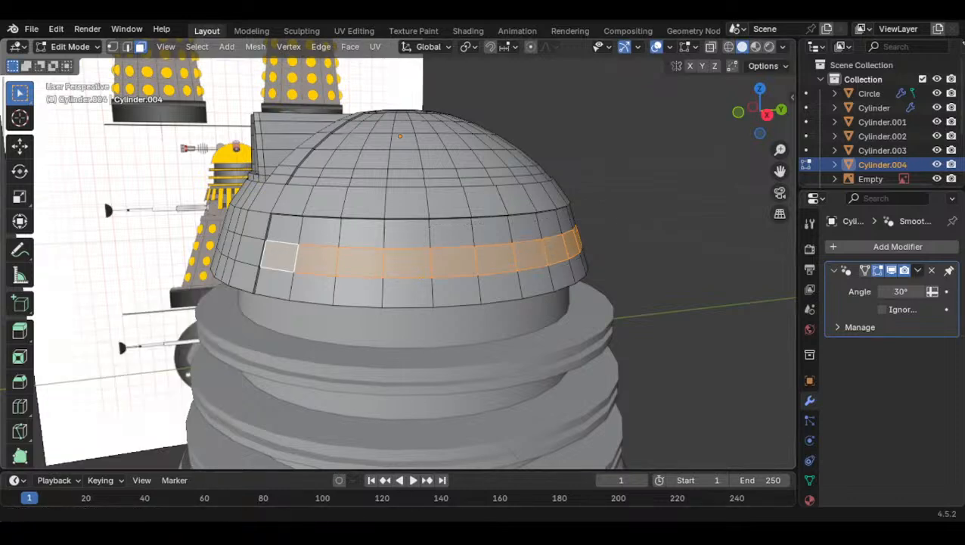
Switch to the DeviantArt page in the browser and look through the artist's Dalek reference sheets up to Empire Dalek
{"action": "scroll", "coordinate": [396, 310], "scroll_direction": "down", "scroll_amount": 2}
{"action": "middle_click_drag", "start_coordinate": [396, 310], "coordinate": [444, 309]}
{"action": "scroll", "coordinate": [426, 293], "scroll_direction": "down", "scroll_amount": 3}
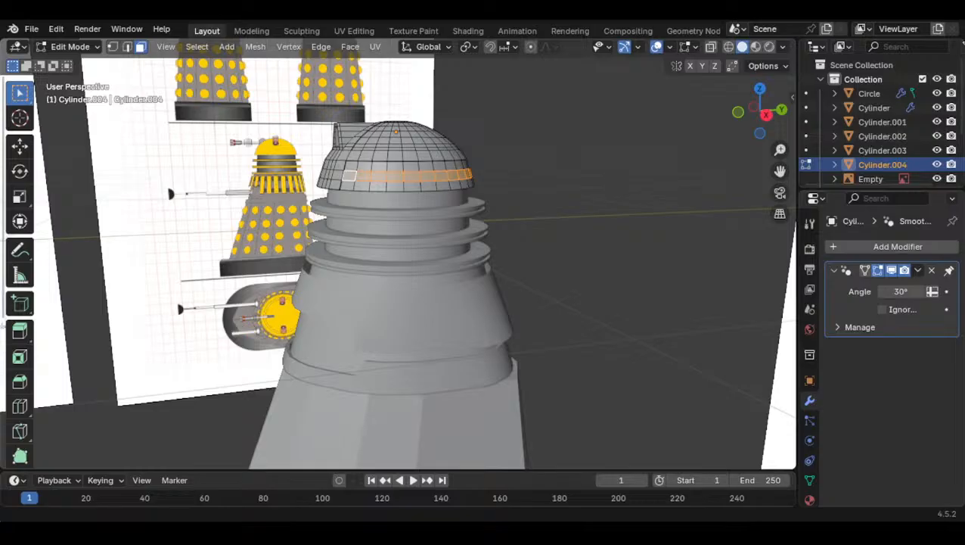
{"action": "key", "text": "alt+Tab"}
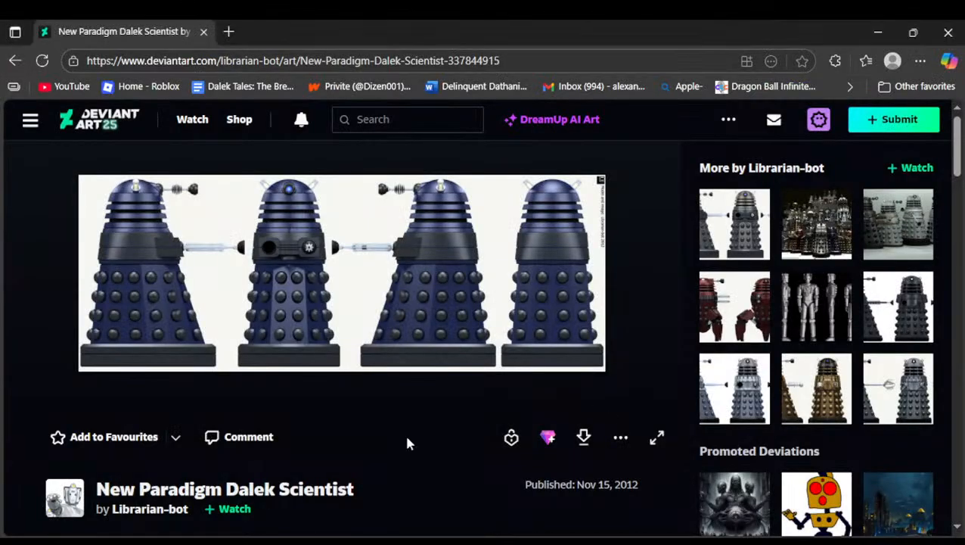
{"action": "left_click", "coordinate": [904, 399]}
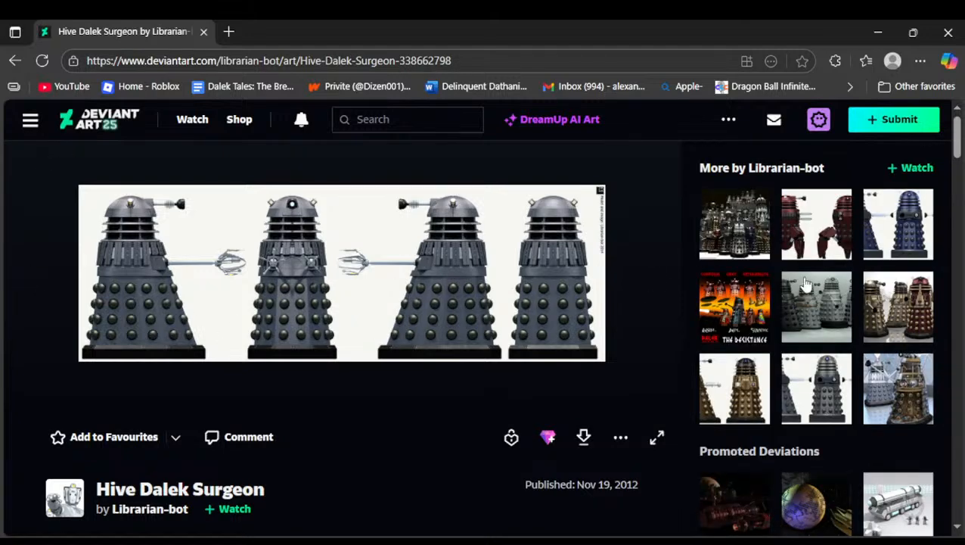
{"action": "left_click", "coordinate": [817, 338]}
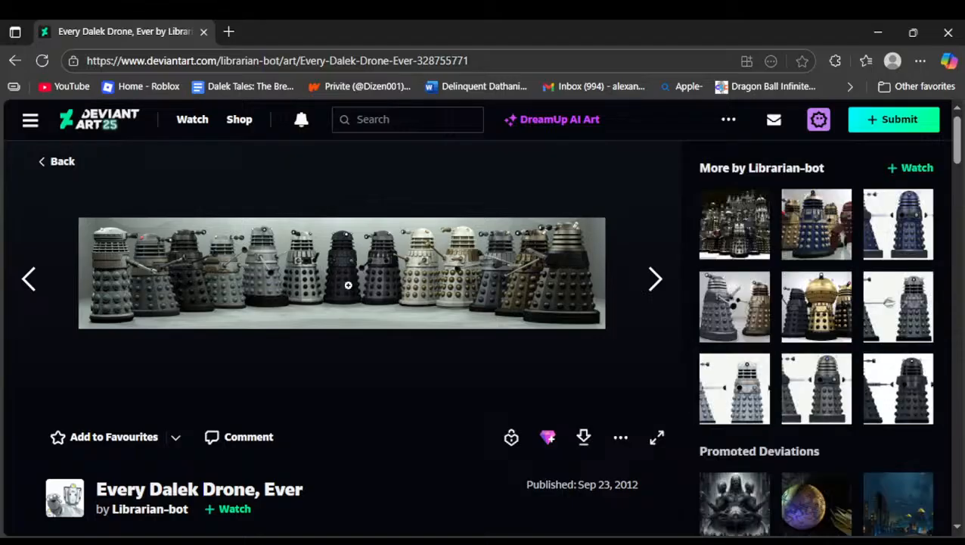
{"action": "left_click", "coordinate": [654, 280]}
{"action": "left_click", "coordinate": [649, 280]}
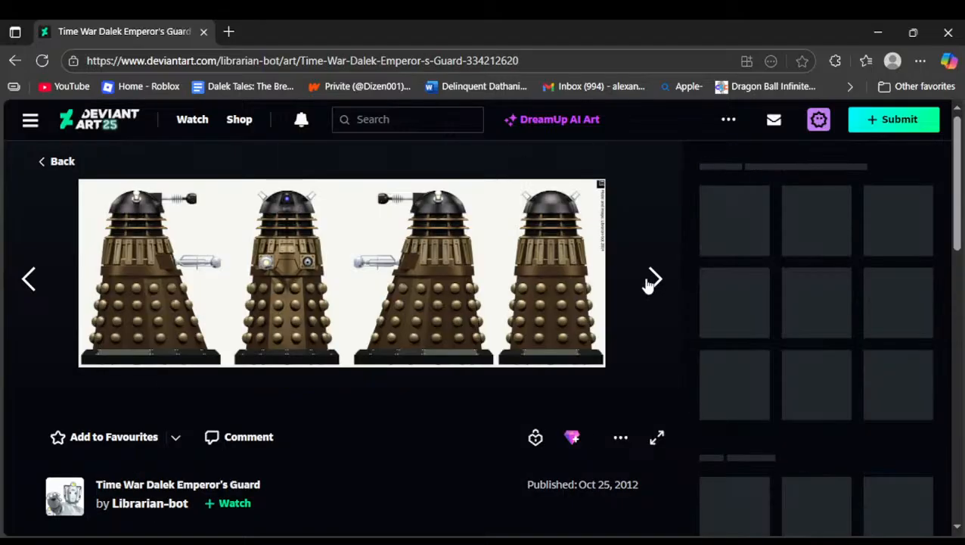
{"action": "left_click", "coordinate": [647, 281]}
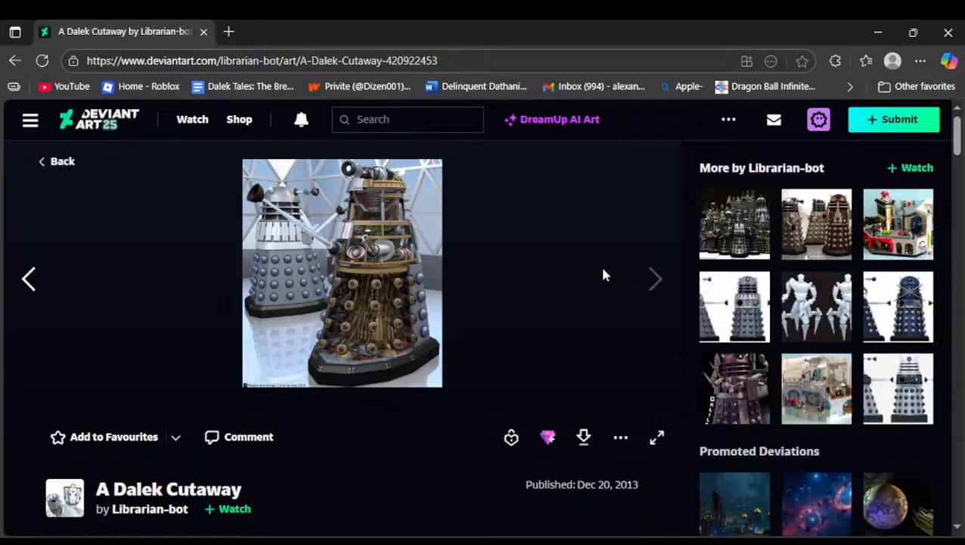
{"action": "left_click", "coordinate": [448, 541]}
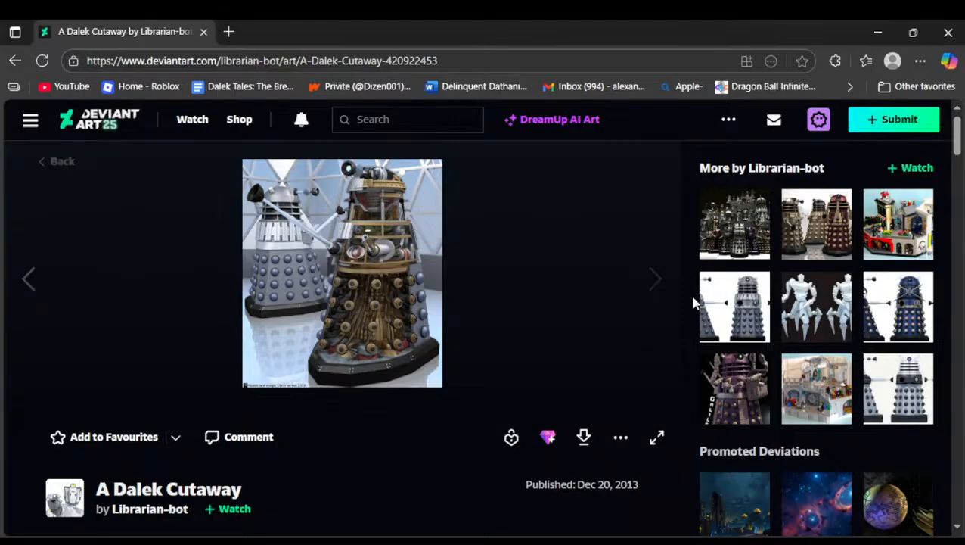
{"action": "left_click", "coordinate": [728, 306]}
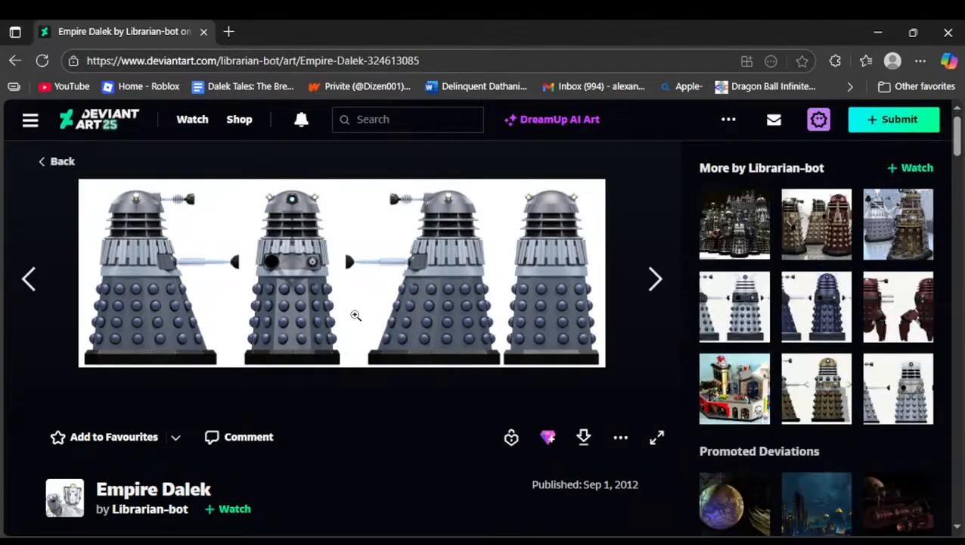
Enlarge the Empire Dalek reference sheet, examine its dome panels, and close the enlarged view
{"action": "left_click", "coordinate": [423, 541]}
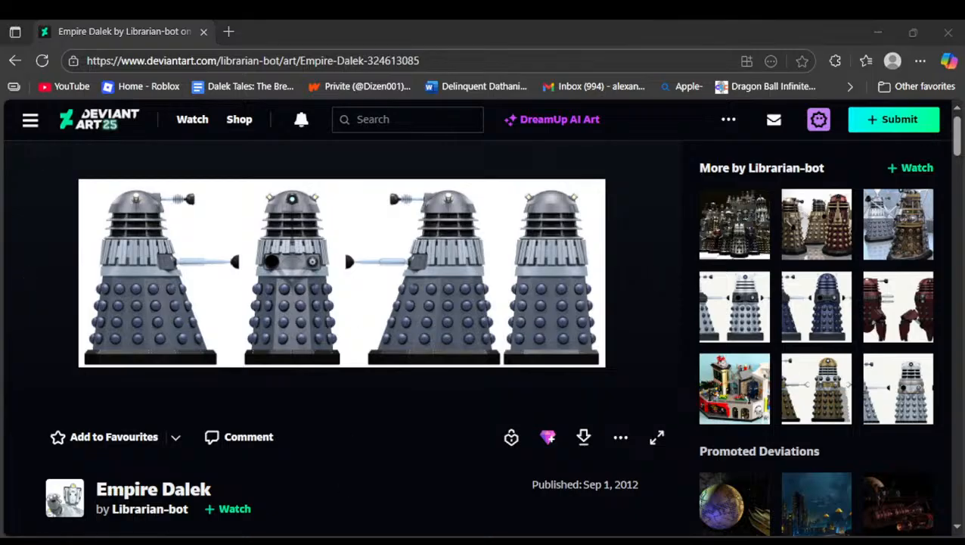
{"action": "left_click", "coordinate": [343, 248]}
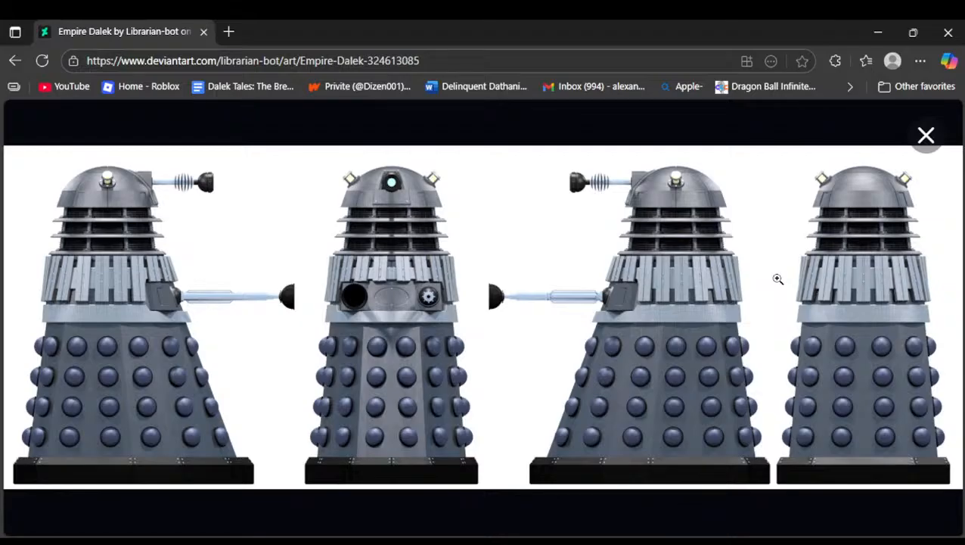
{"action": "left_click", "coordinate": [371, 542]}
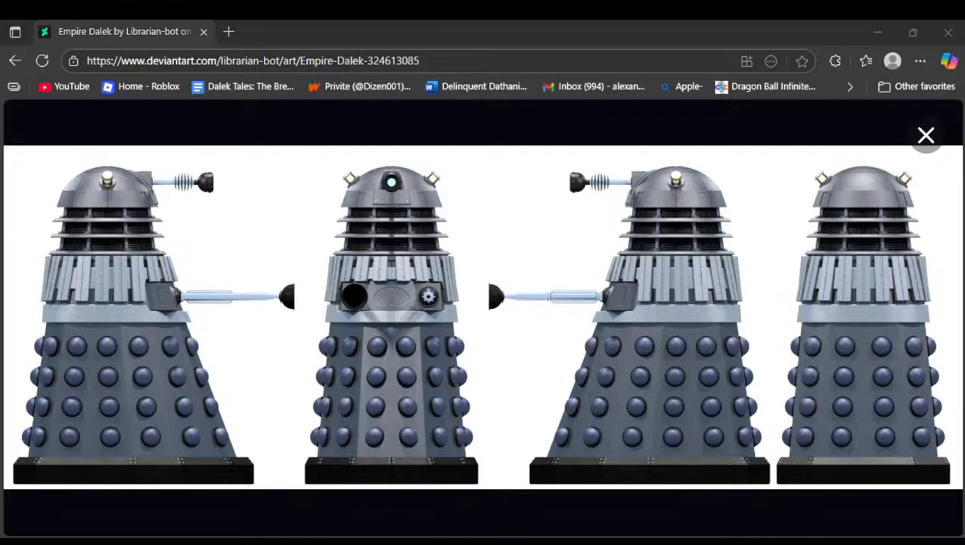
{"action": "left_click", "coordinate": [354, 321]}
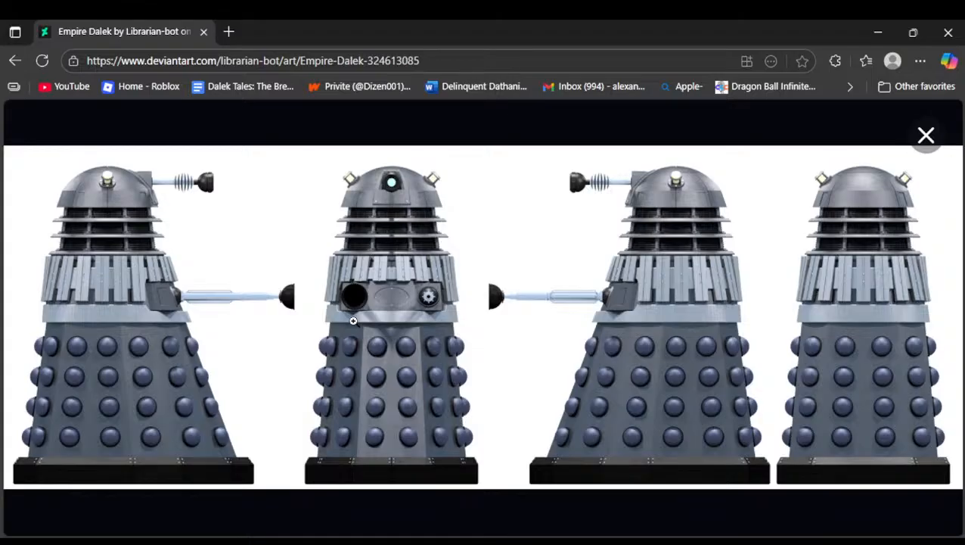
{"action": "left_click", "coordinate": [352, 542]}
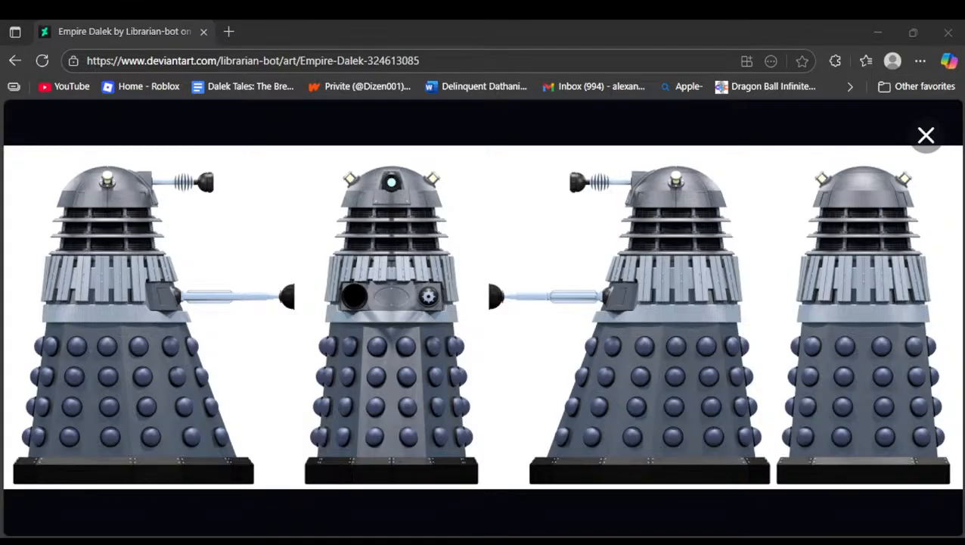
{"action": "left_click", "coordinate": [926, 136]}
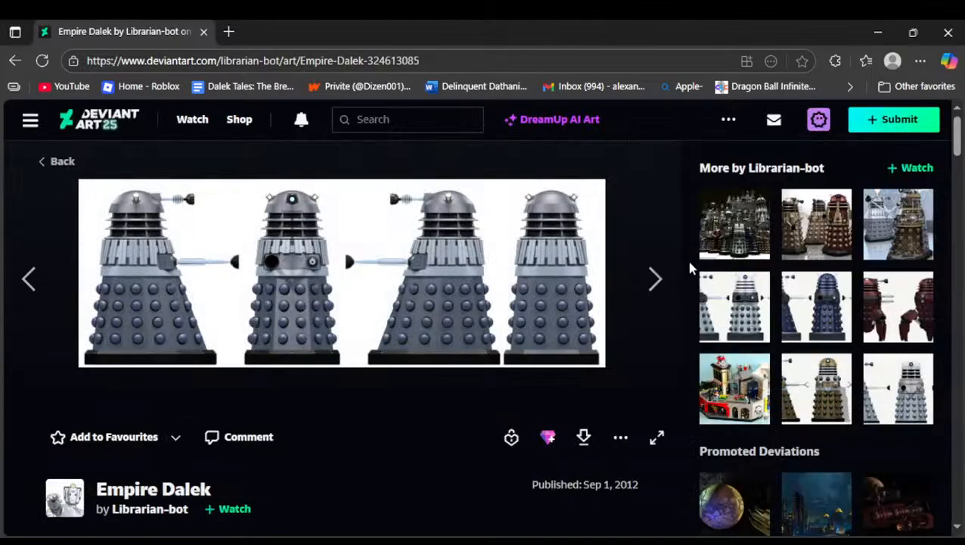
Search DeviantArt for "dalekseth" and repeat the search as "dalek seth"
{"action": "left_click", "coordinate": [395, 130]}
{"action": "type", "text": "dalekseth"}
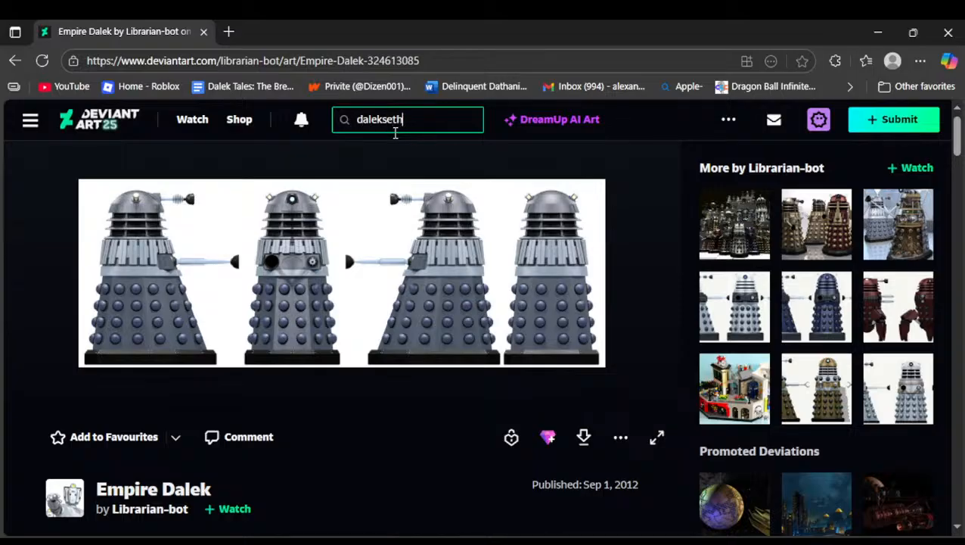
{"action": "key", "text": "Return"}
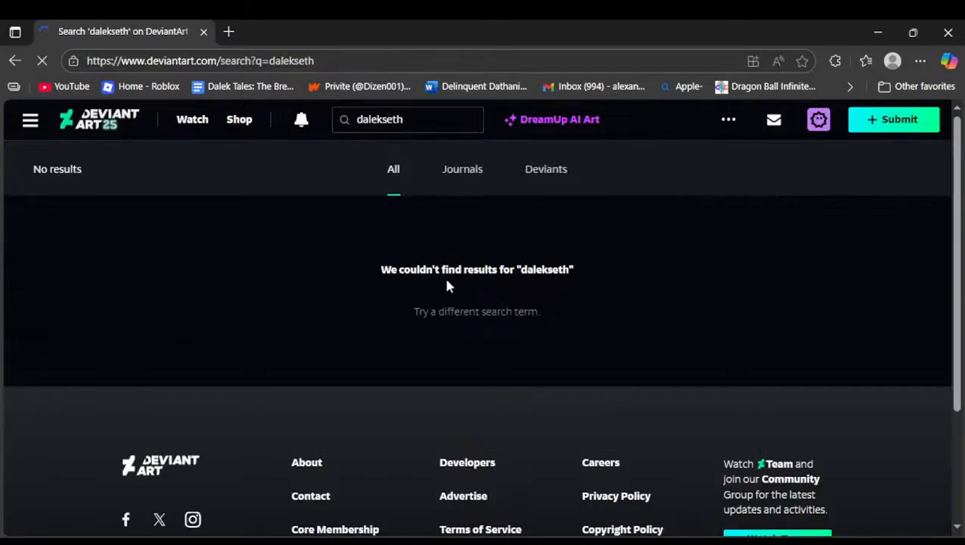
{"action": "double_click", "coordinate": [408, 121]}
{"action": "type", "text": "dalek seth"}
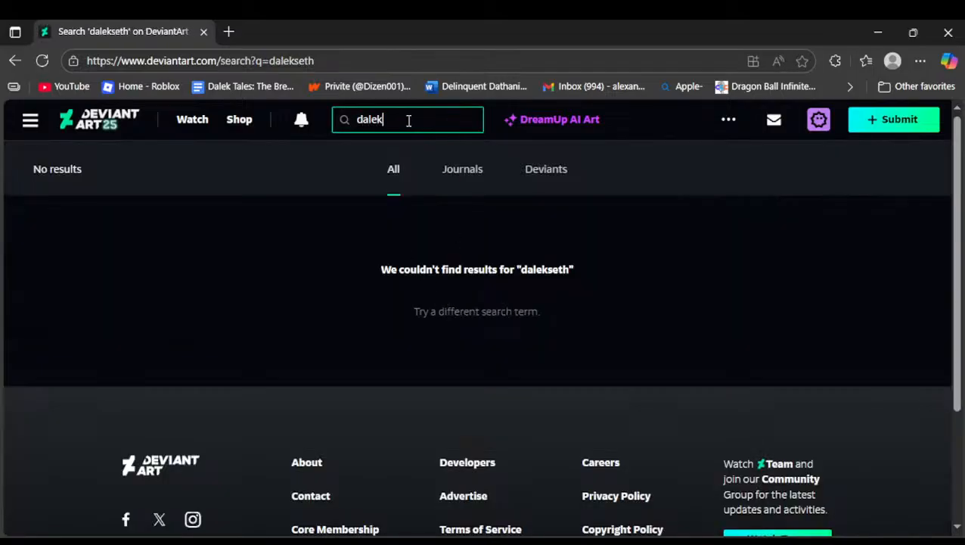
{"action": "key", "text": "Return"}
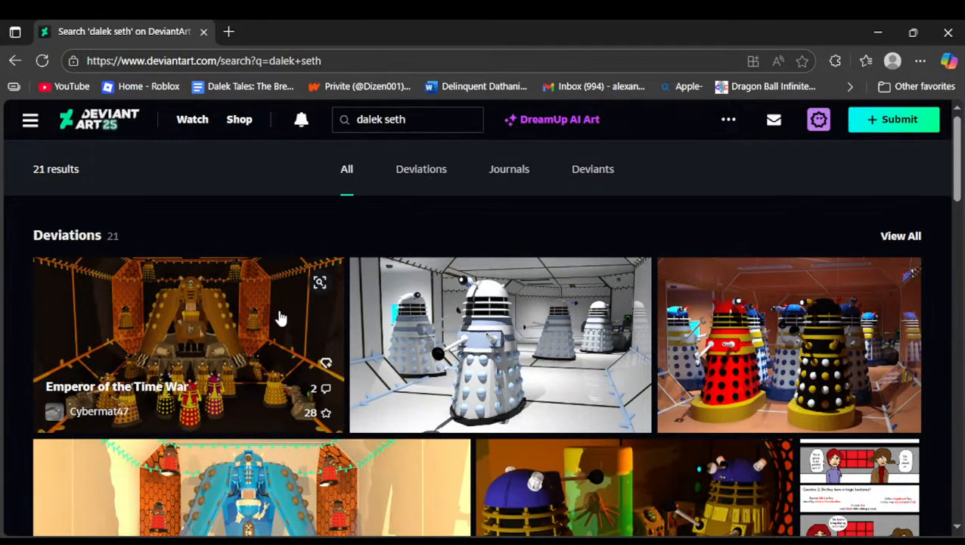
Look through the "dalek seth" search results and return to the Empire Dalek page
{"action": "scroll", "coordinate": [533, 339], "scroll_direction": "down", "scroll_amount": 3}
{"action": "scroll", "coordinate": [257, 325], "scroll_direction": "down", "scroll_amount": 5}
{"action": "scroll", "coordinate": [478, 290], "scroll_direction": "up", "scroll_amount": 3}
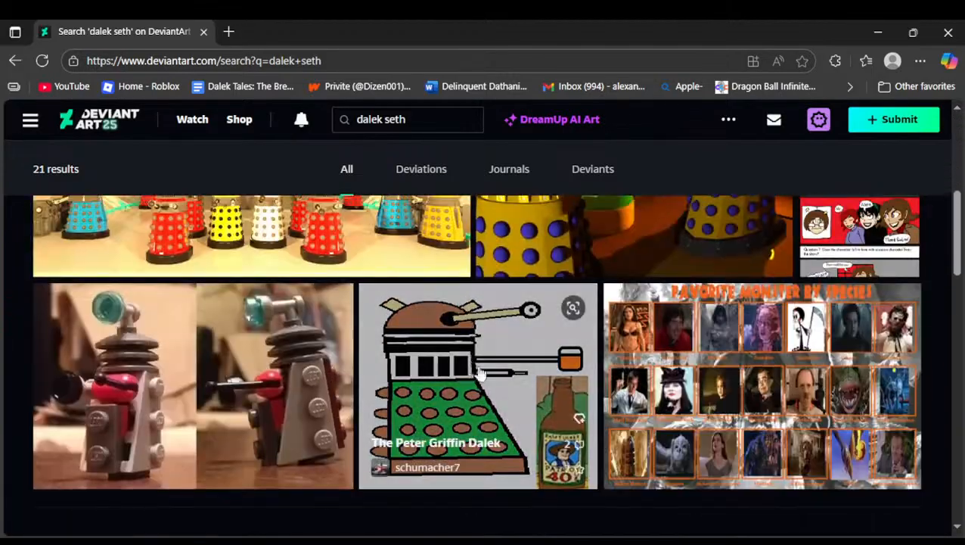
{"action": "scroll", "coordinate": [316, 377], "scroll_direction": "up", "scroll_amount": 5}
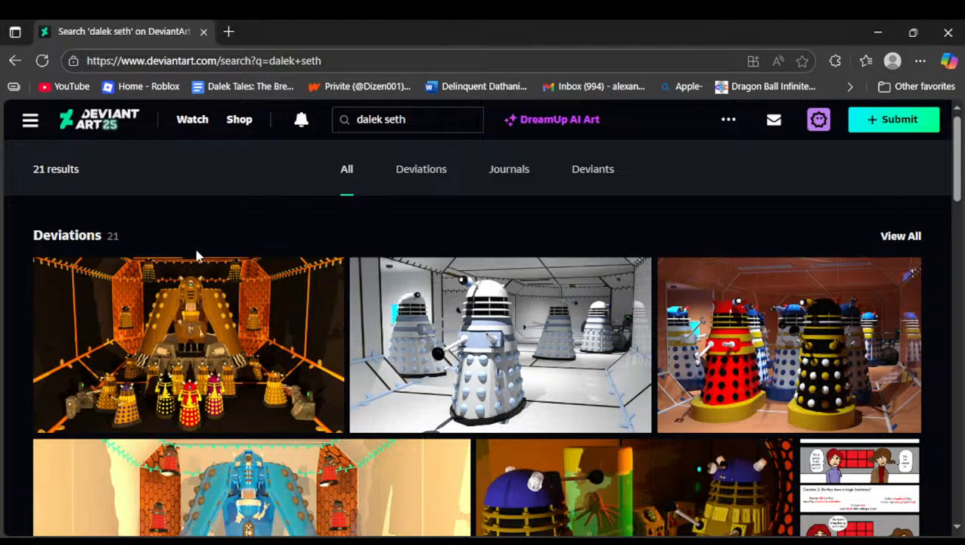
{"action": "left_click", "coordinate": [16, 61]}
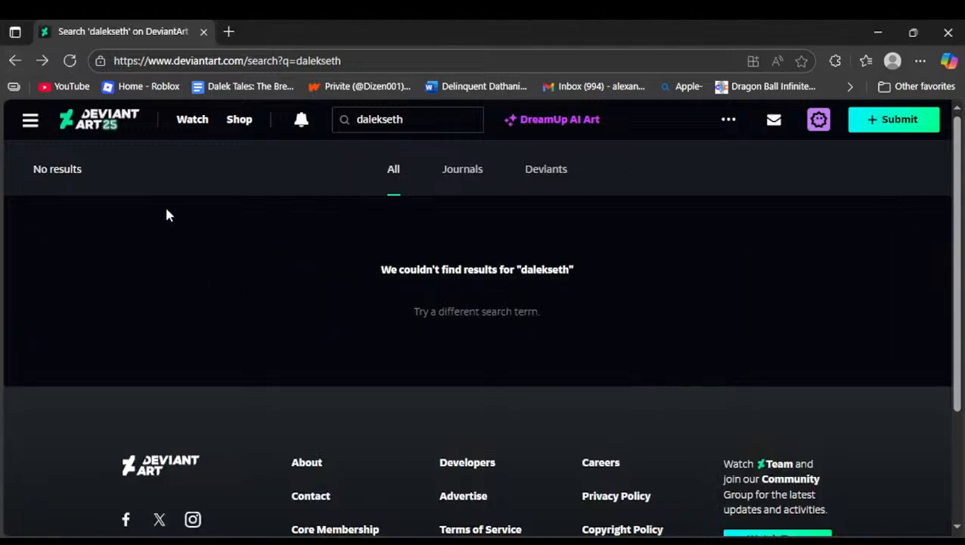
{"action": "left_click", "coordinate": [15, 61]}
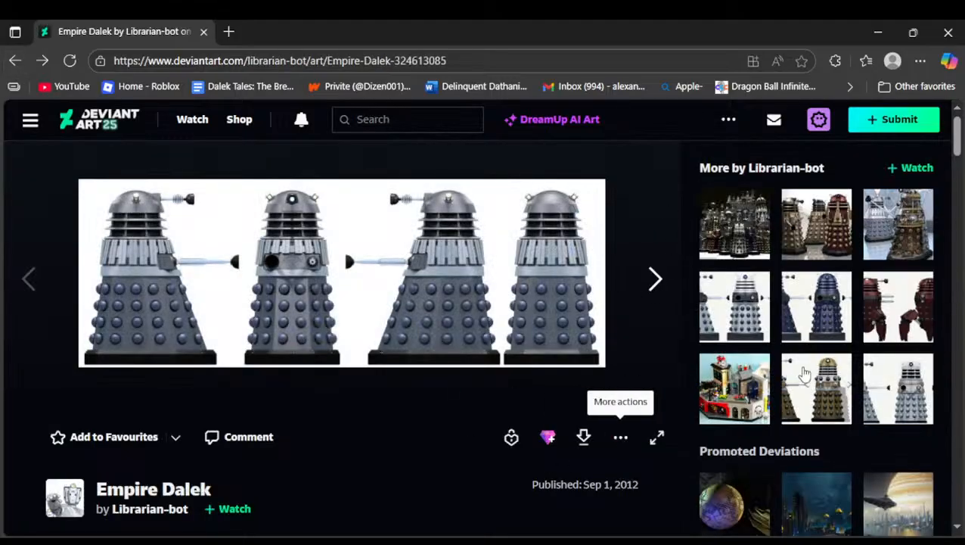
Browse the artist's Dalek images, enlarge the New Paradigm Dalek Supreme reference to examine its four views, and close the enlargement
{"action": "left_click", "coordinate": [655, 281]}
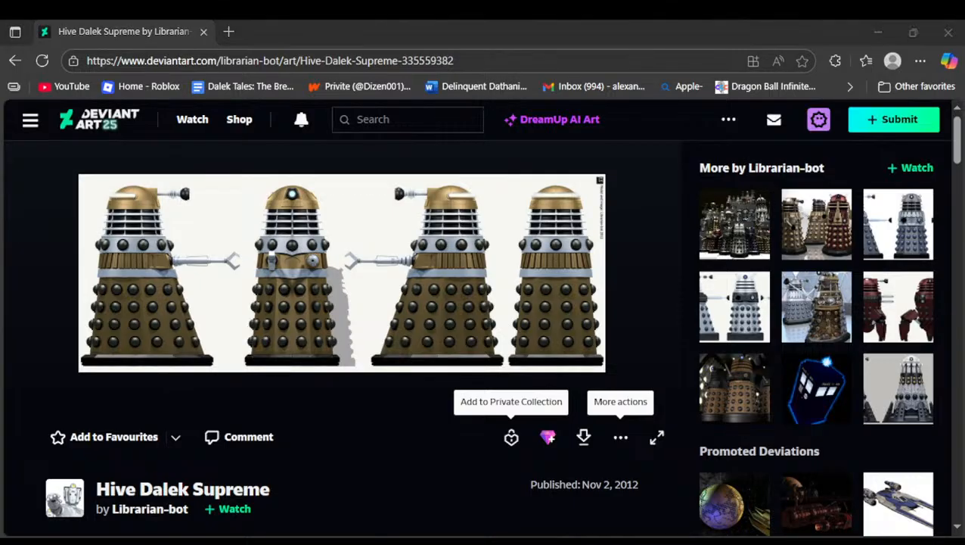
{"action": "left_click", "coordinate": [737, 323]}
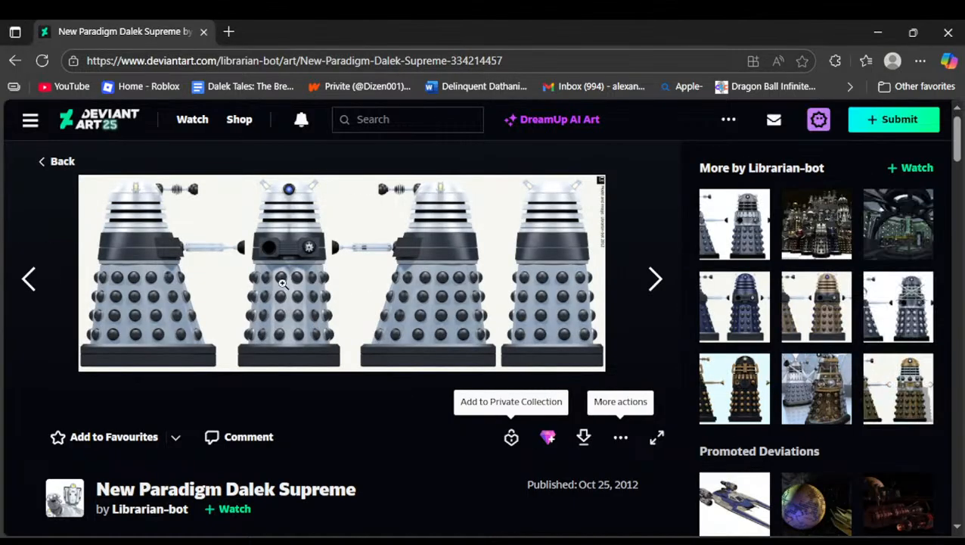
{"action": "left_click", "coordinate": [292, 303]}
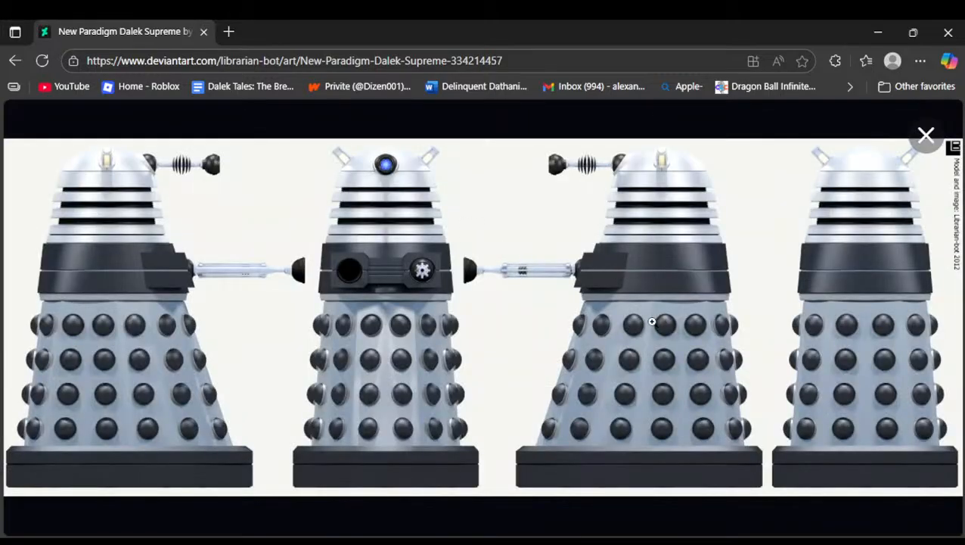
{"action": "left_click", "coordinate": [425, 542]}
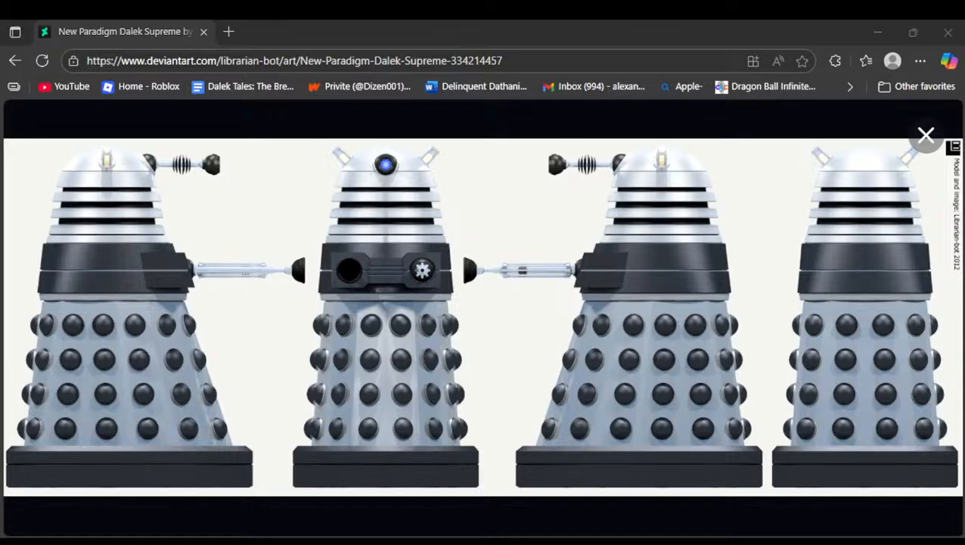
{"action": "left_click", "coordinate": [924, 138]}
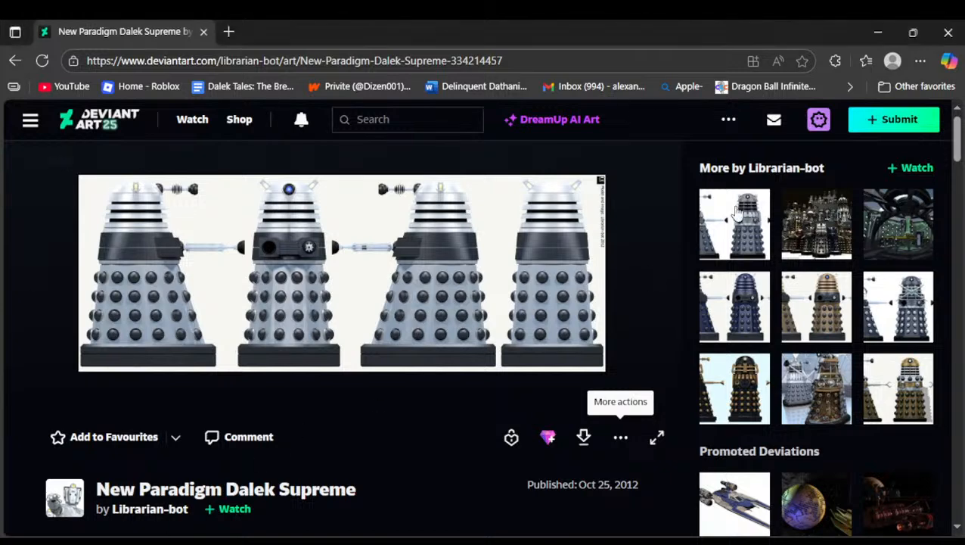
Search the web for "dalek seth models" and look over the results
{"action": "left_click", "coordinate": [381, 121]}
{"action": "double_click", "coordinate": [319, 60]}
{"action": "type", "text": "dw"}
{"action": "triple_click", "coordinate": [319, 61]}
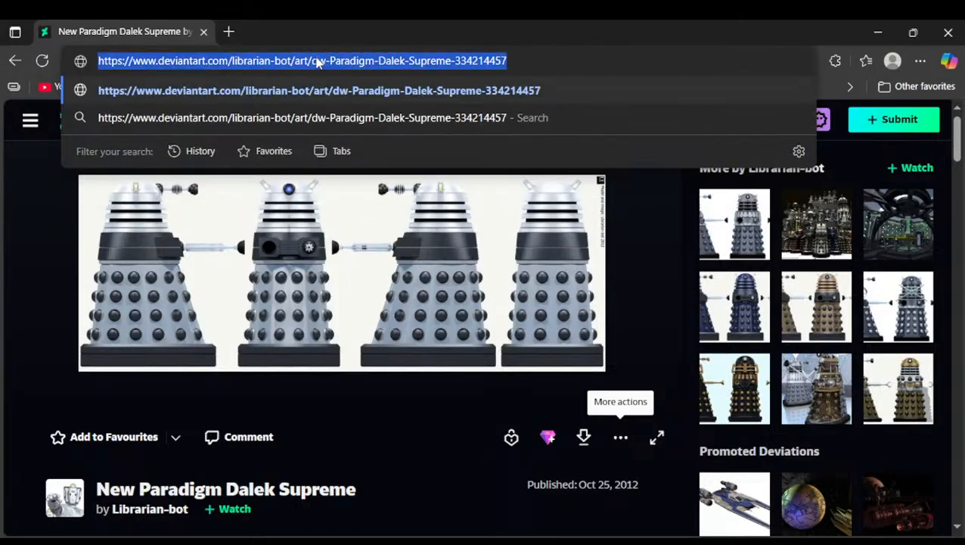
{"action": "type", "text": "dalek seth models"}
{"action": "key", "text": "Return"}
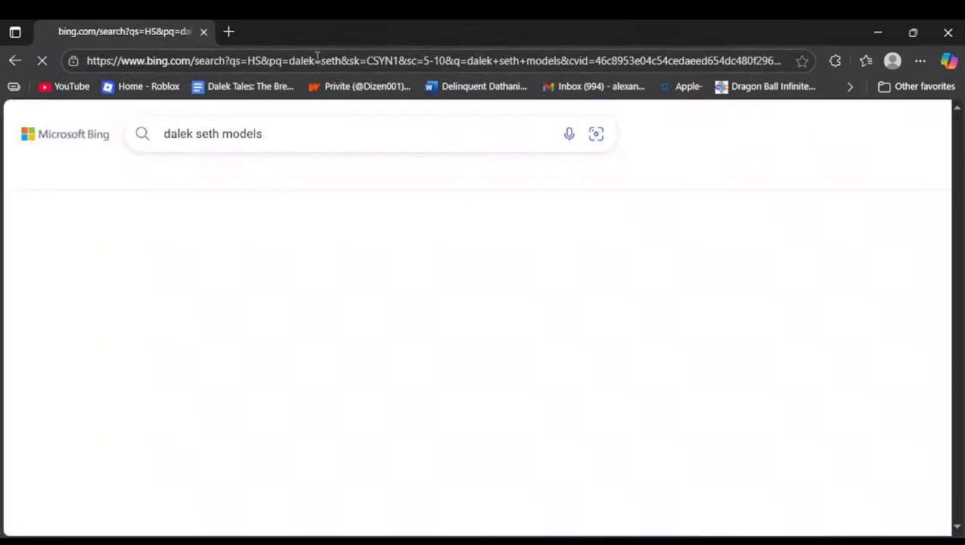
{"action": "scroll", "coordinate": [94, 340], "scroll_direction": "down", "scroll_amount": 7}
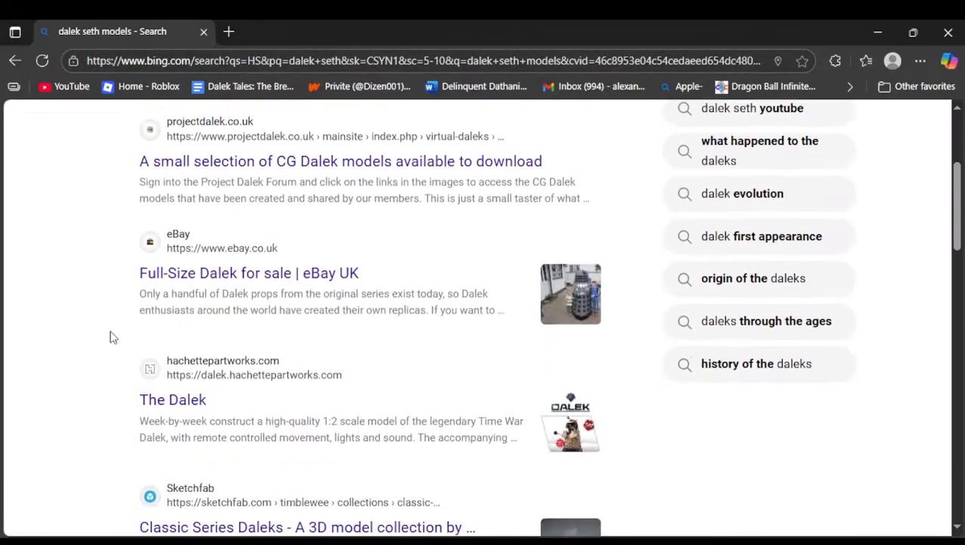
Shorten the web search to "dalek seth" and run it again
{"action": "scroll", "coordinate": [170, 321], "scroll_direction": "up", "scroll_amount": 8}
{"action": "double_click", "coordinate": [273, 132]}
{"action": "key", "text": "BackSpace"}
{"action": "key", "text": "Return"}
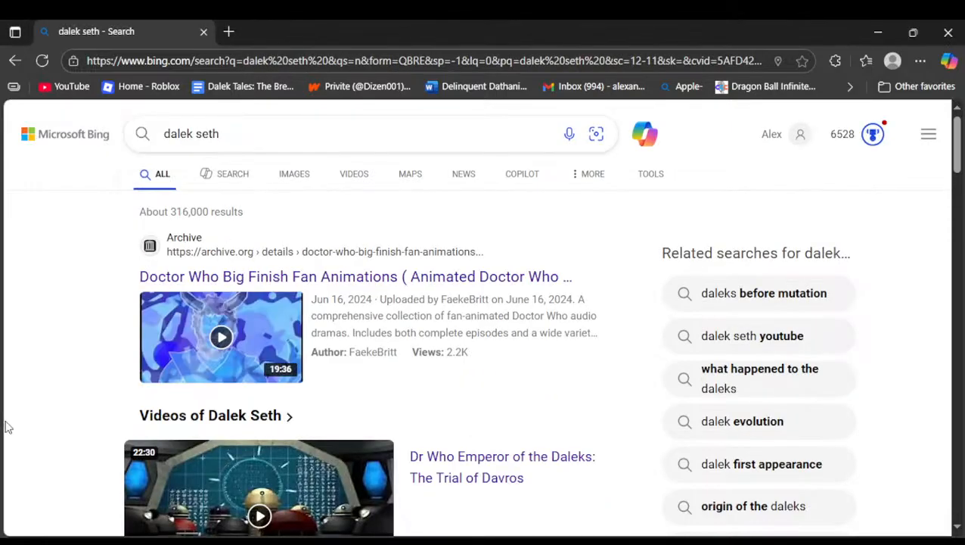
Find and open the Steam Workshop result "Doctor Who - 60's Style Daleks" among the search results
{"action": "scroll", "coordinate": [6, 428], "scroll_direction": "down", "scroll_amount": 3}
{"action": "scroll", "coordinate": [6, 425], "scroll_direction": "down", "scroll_amount": 14}
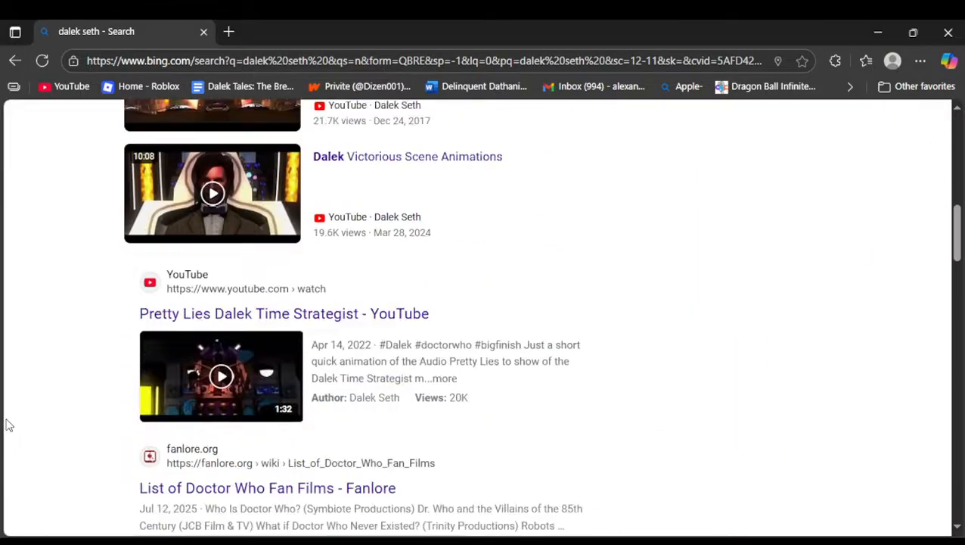
{"action": "scroll", "coordinate": [8, 425], "scroll_direction": "down", "scroll_amount": 5}
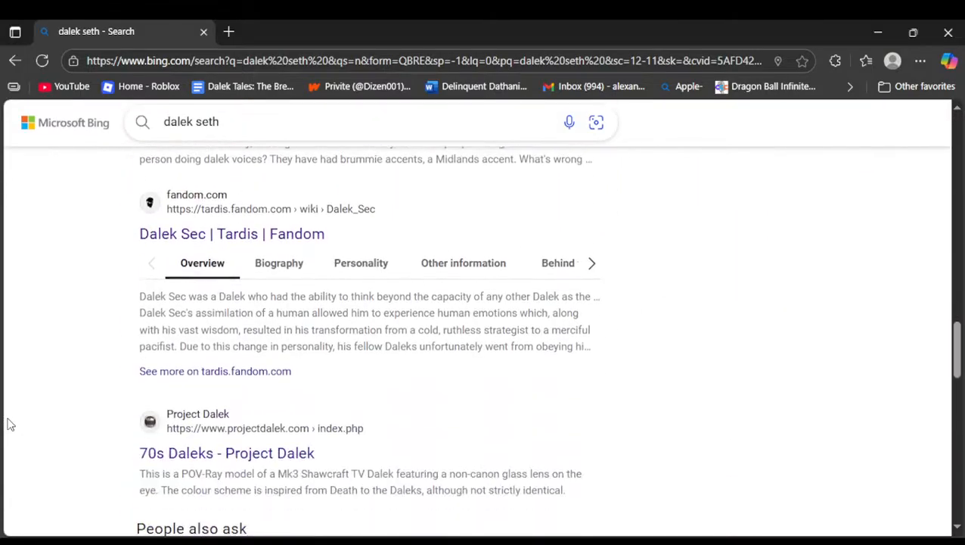
{"action": "scroll", "coordinate": [10, 422], "scroll_direction": "down", "scroll_amount": 5}
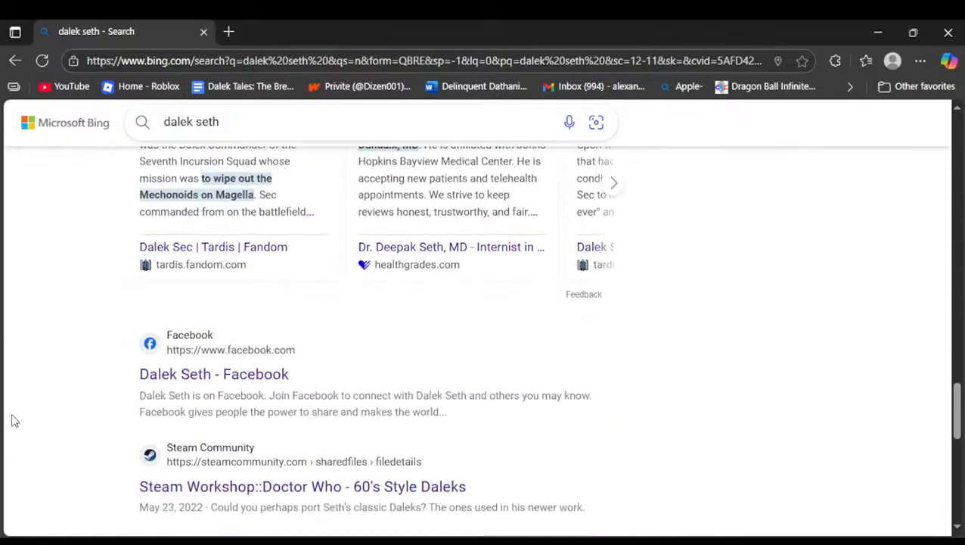
{"action": "scroll", "coordinate": [15, 417], "scroll_direction": "up", "scroll_amount": 4}
{"action": "scroll", "coordinate": [143, 352], "scroll_direction": "down", "scroll_amount": 4}
{"action": "scroll", "coordinate": [127, 364], "scroll_direction": "down", "scroll_amount": 3}
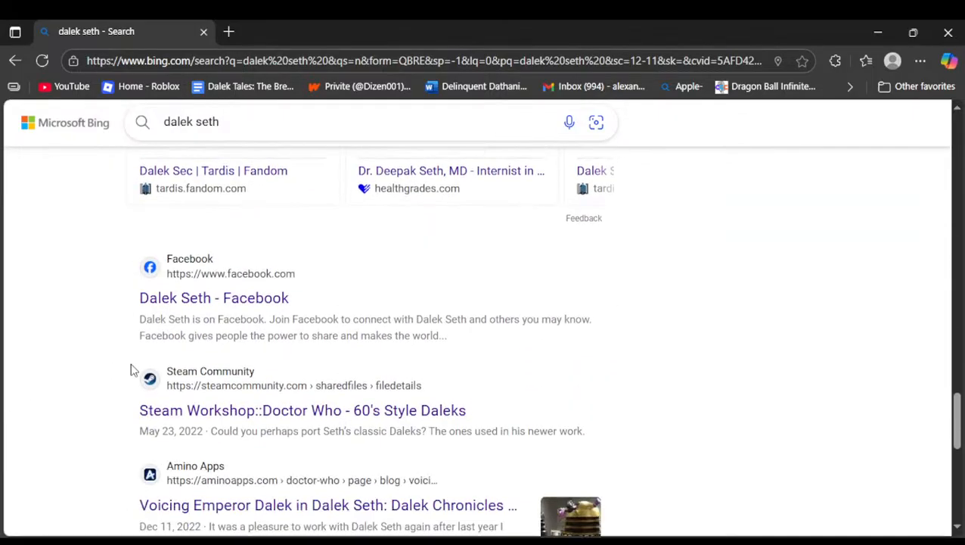
{"action": "left_click", "coordinate": [282, 257]}
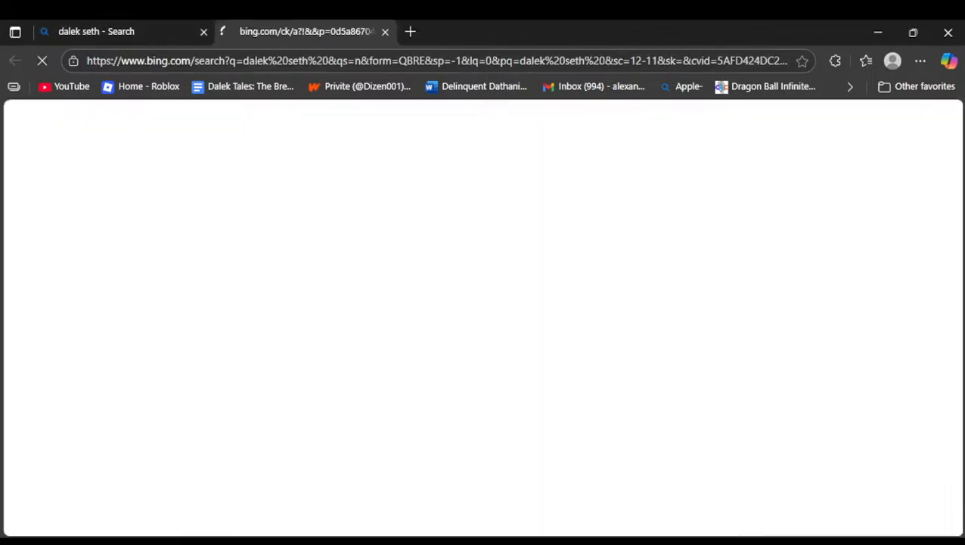
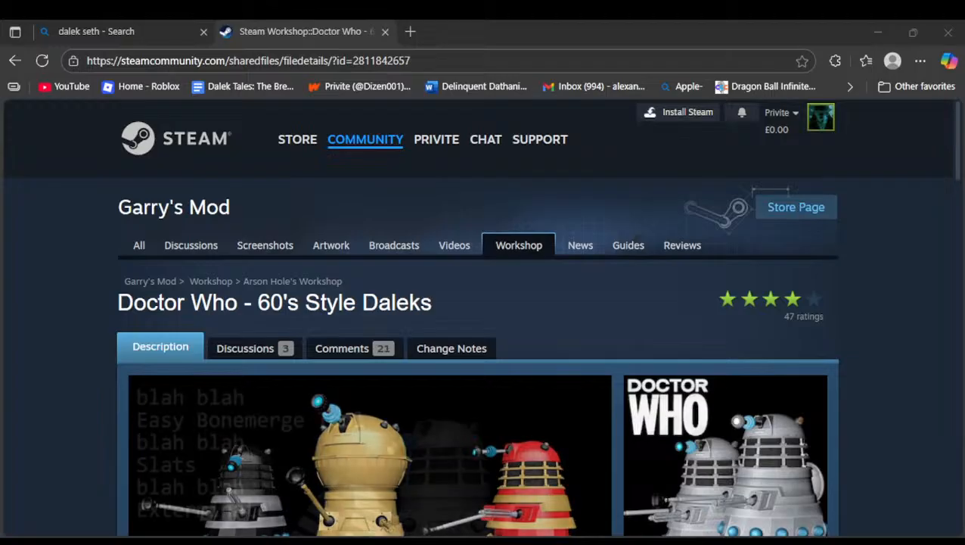
Examine the preview images of the 60's Style Daleks addon, including the three grey Daleks and the ship scene, and close the page
{"action": "scroll", "coordinate": [117, 329], "scroll_direction": "down", "scroll_amount": 3}
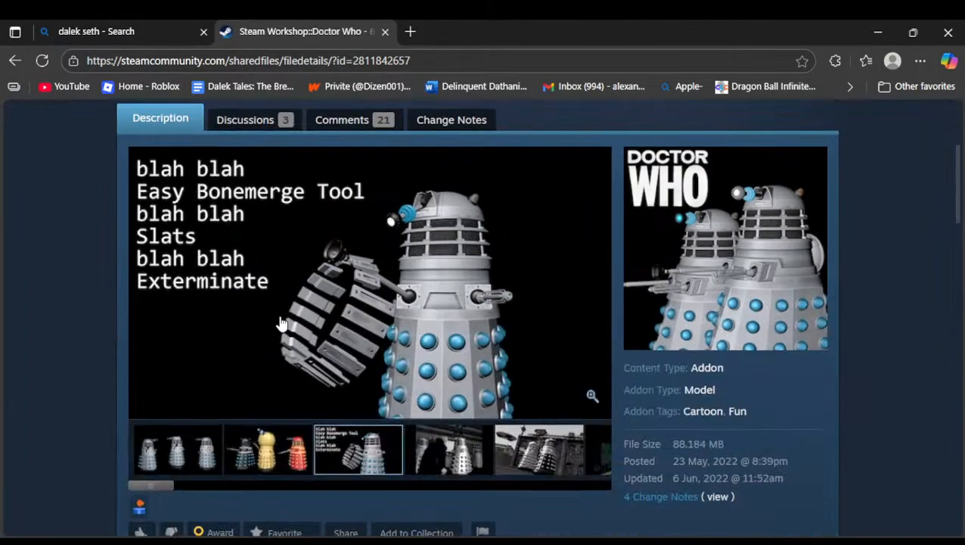
{"action": "left_click", "coordinate": [233, 438]}
{"action": "left_click", "coordinate": [213, 437]}
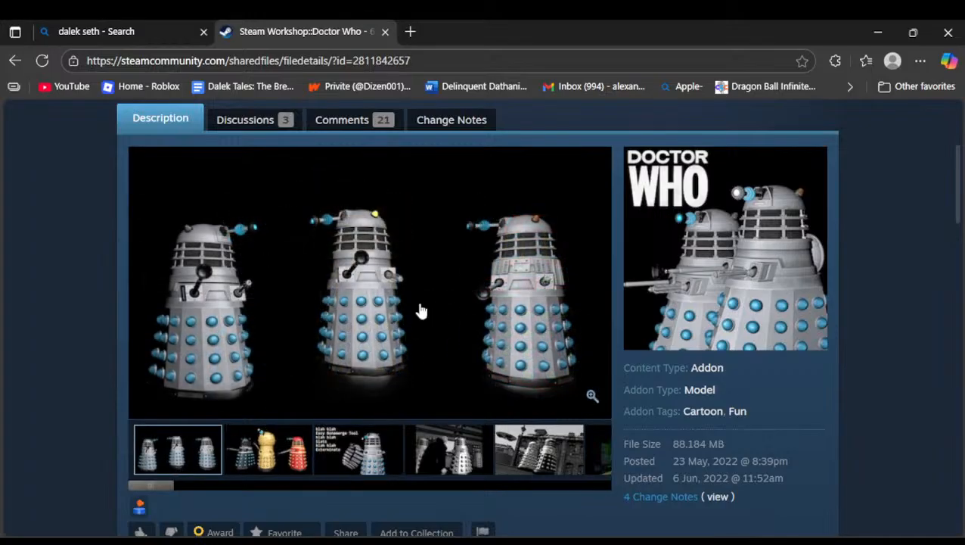
{"action": "left_click", "coordinate": [512, 457]}
{"action": "left_click", "coordinate": [478, 453]}
{"action": "left_click", "coordinate": [511, 452]}
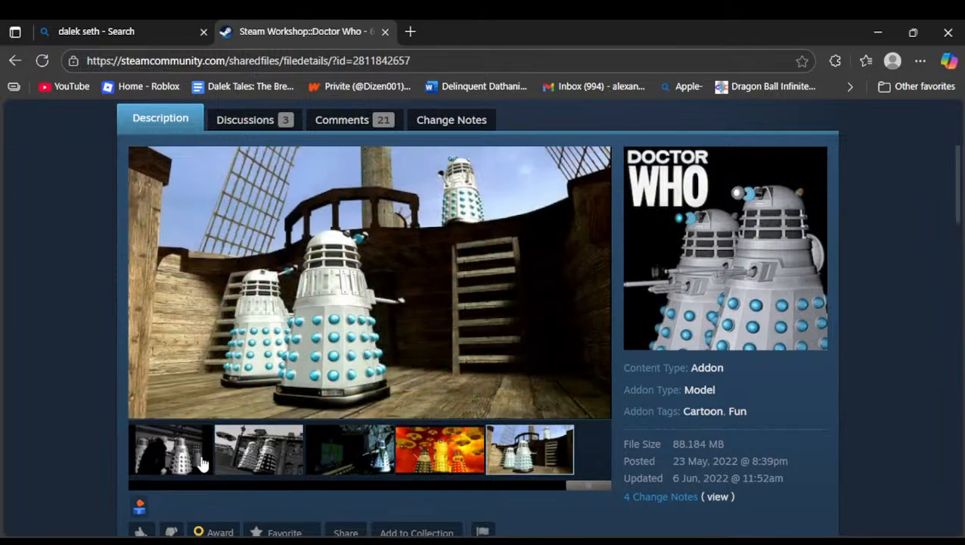
{"action": "left_click_drag", "start_coordinate": [599, 485], "coordinate": [155, 494]}
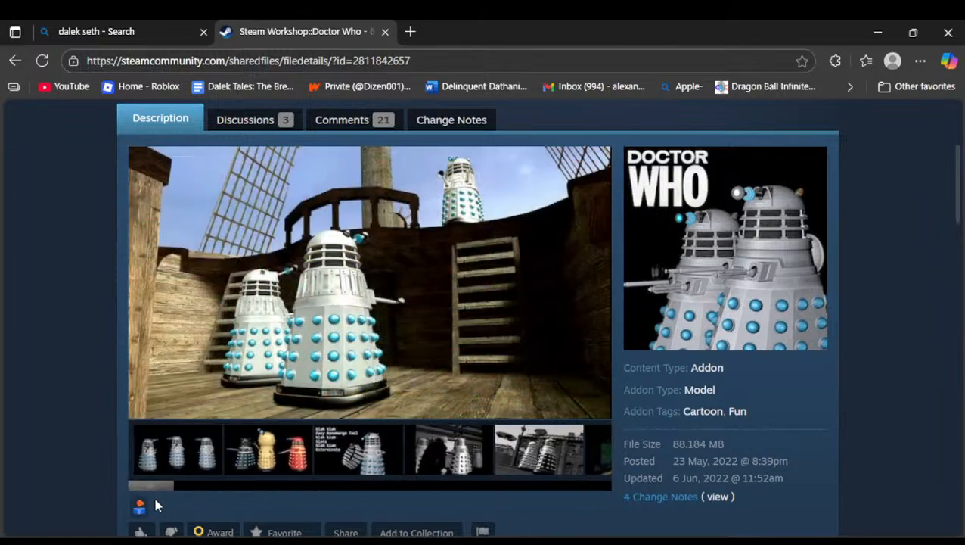
{"action": "left_click", "coordinate": [394, 430]}
{"action": "left_click", "coordinate": [207, 439]}
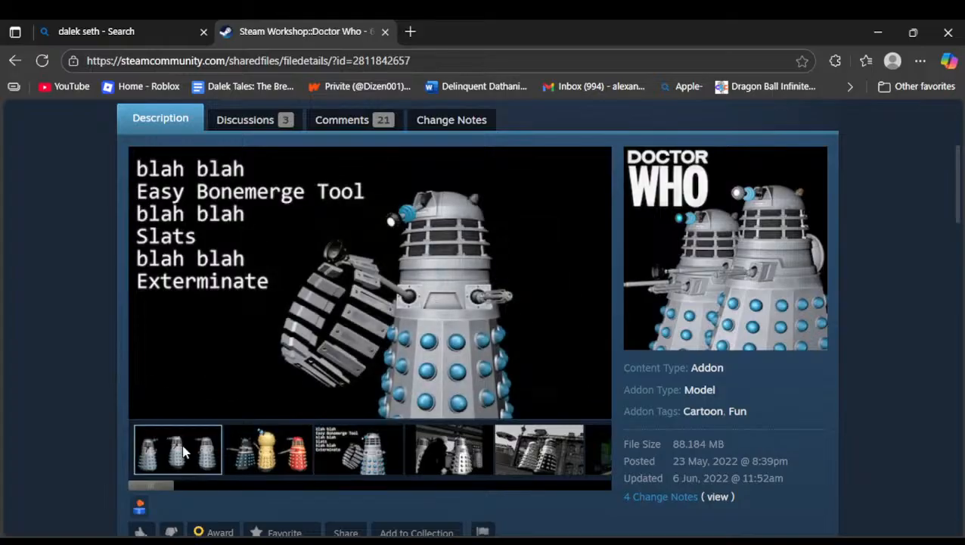
{"action": "left_click", "coordinate": [385, 31]}
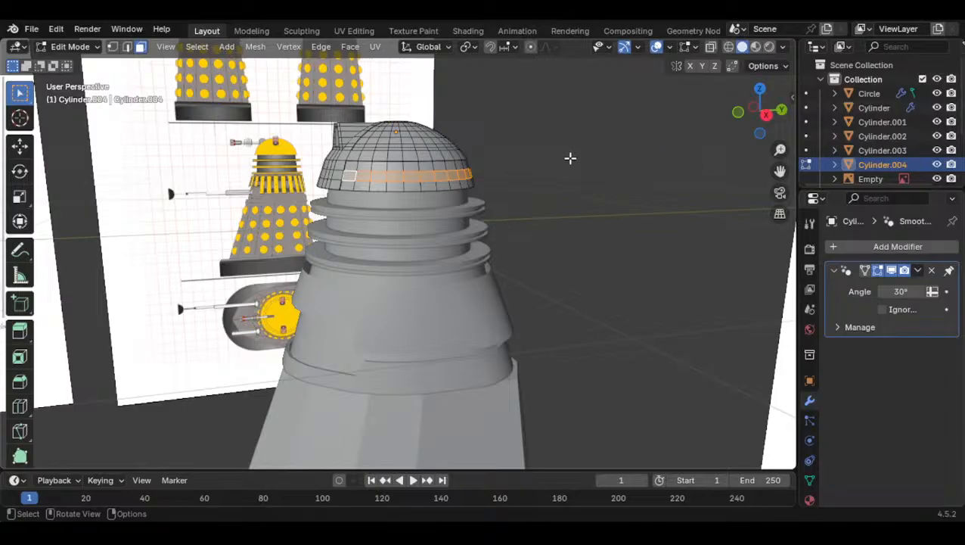
In Blender, inset the selected band of faces around the dome's lower part by about 0.005 m
{"action": "middle_click_drag", "start_coordinate": [535, 190], "coordinate": [552, 259], "text": "shift"}
{"action": "scroll", "coordinate": [556, 256], "scroll_direction": "up", "scroll_amount": 4}
{"action": "middle_click_drag", "start_coordinate": [562, 252], "coordinate": [599, 248]}
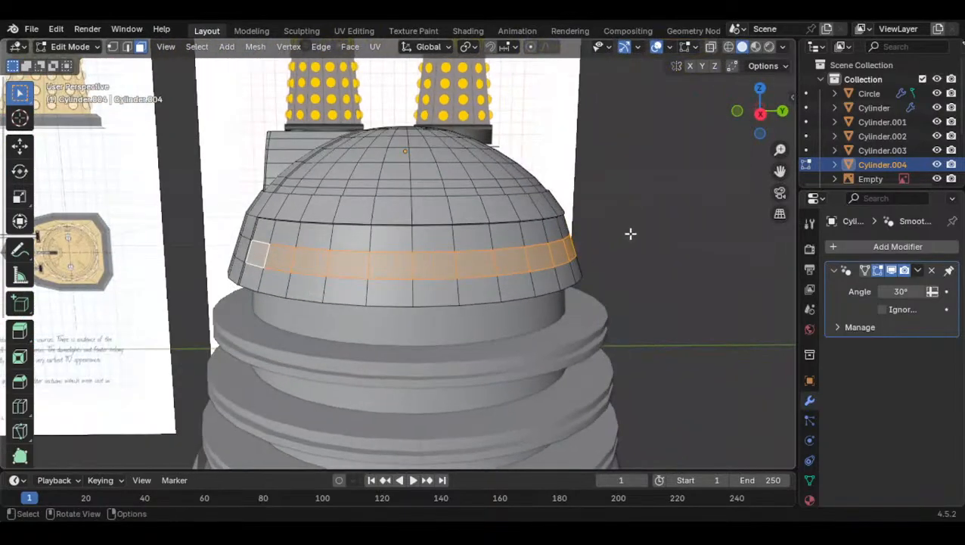
{"action": "key", "text": "i"}
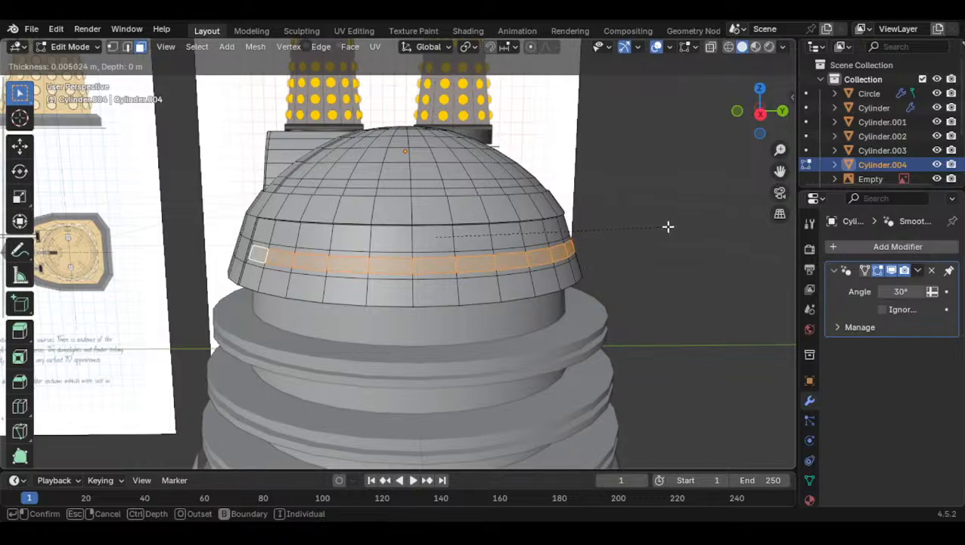
{"action": "left_click", "coordinate": [668, 226]}
Extrude the inset faces of the dome's band slightly and return to Object Mode
{"action": "middle_click_drag", "start_coordinate": [447, 307], "coordinate": [494, 306]}
{"action": "key", "text": "alt+e"}
{"action": "left_click", "coordinate": [564, 294]}
{"action": "left_click", "coordinate": [562, 296]}
{"action": "key", "text": "Tab"}
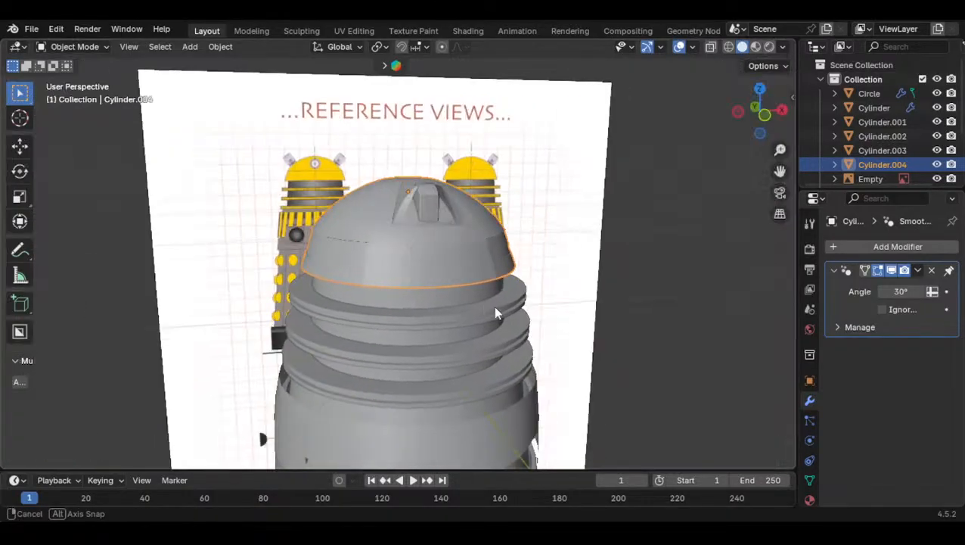
In front view, shift the rounded block inside the dome's front recess slightly along the X axis to centre it
{"action": "left_click", "coordinate": [773, 112]}
{"action": "scroll", "coordinate": [463, 233], "scroll_direction": "up", "scroll_amount": 5}
{"action": "scroll", "coordinate": [464, 233], "scroll_direction": "up", "scroll_amount": 3}
{"action": "left_click", "coordinate": [409, 149]}
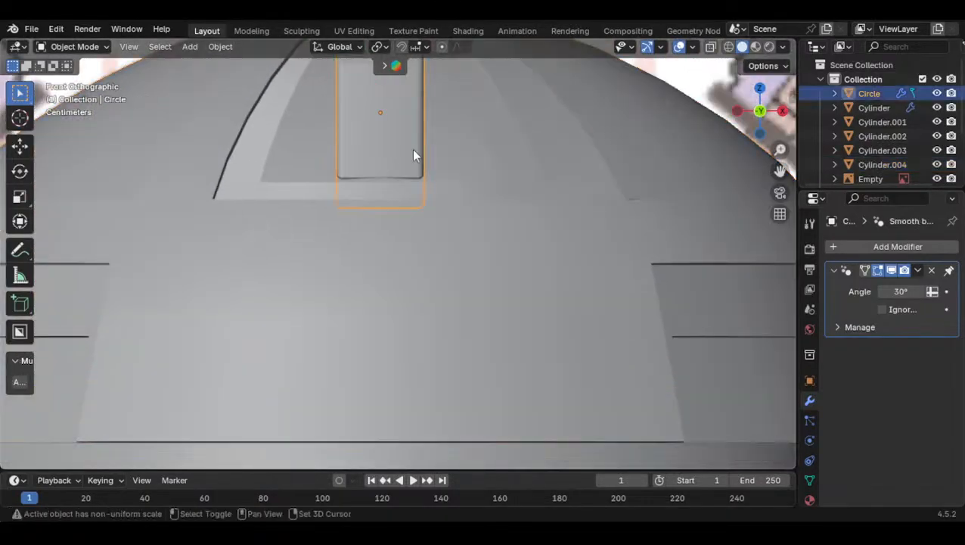
{"action": "scroll", "coordinate": [357, 291], "scroll_direction": "down", "scroll_amount": 3}
{"action": "key", "text": "g"}
{"action": "key", "text": "x"}
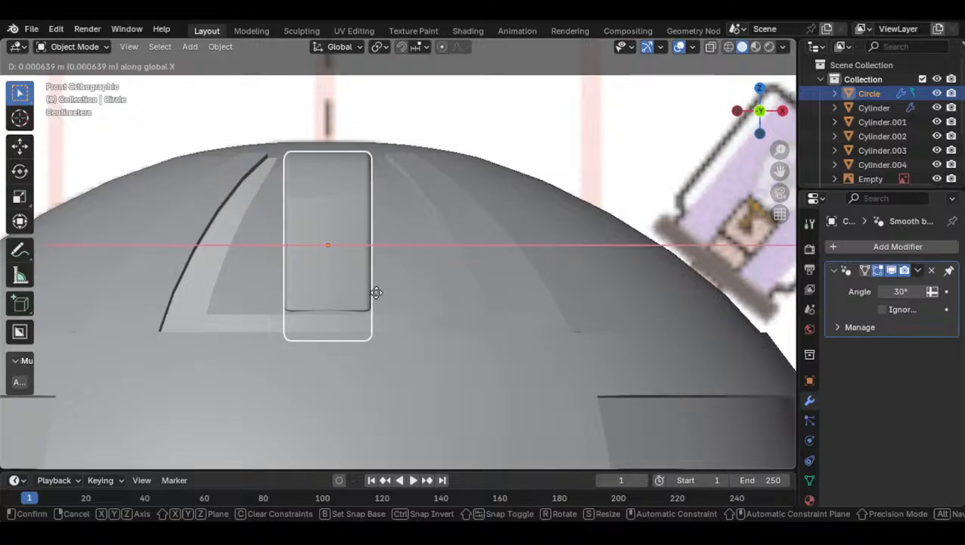
{"action": "left_click", "coordinate": [379, 291]}
Select the dome and examine its front housing and recessed side bands from several angles
{"action": "middle_click_drag", "start_coordinate": [381, 291], "coordinate": [463, 299]}
{"action": "left_click", "coordinate": [475, 250]}
{"action": "middle_click_drag", "start_coordinate": [475, 250], "coordinate": [257, 265]}
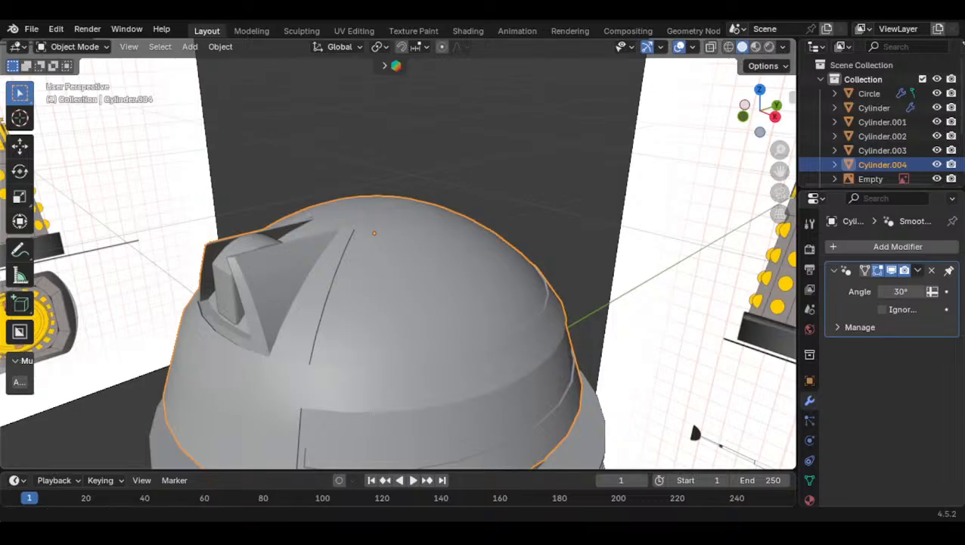
{"action": "middle_click_drag", "start_coordinate": [366, 270], "coordinate": [678, 140]}
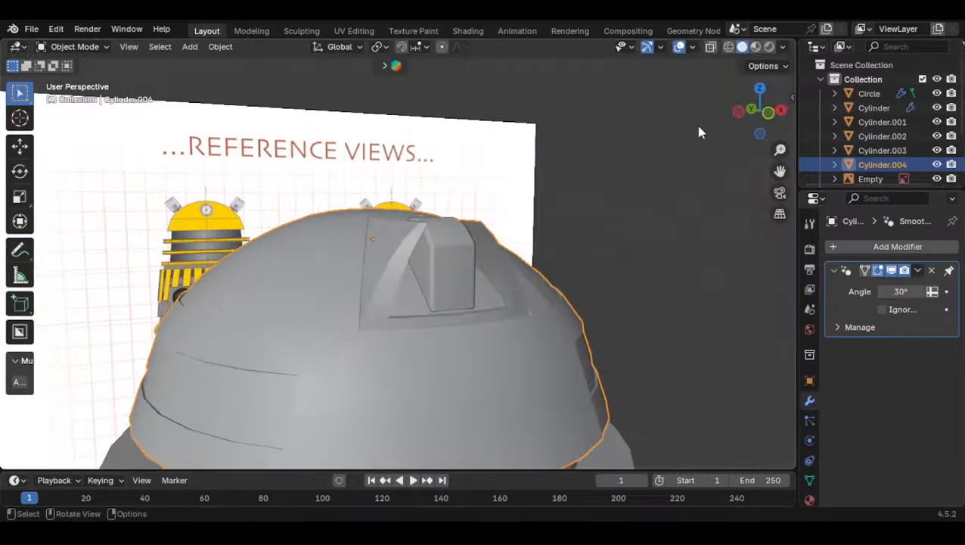
{"action": "left_click", "coordinate": [764, 113]}
{"action": "middle_click_drag", "start_coordinate": [456, 291], "coordinate": [333, 303]}
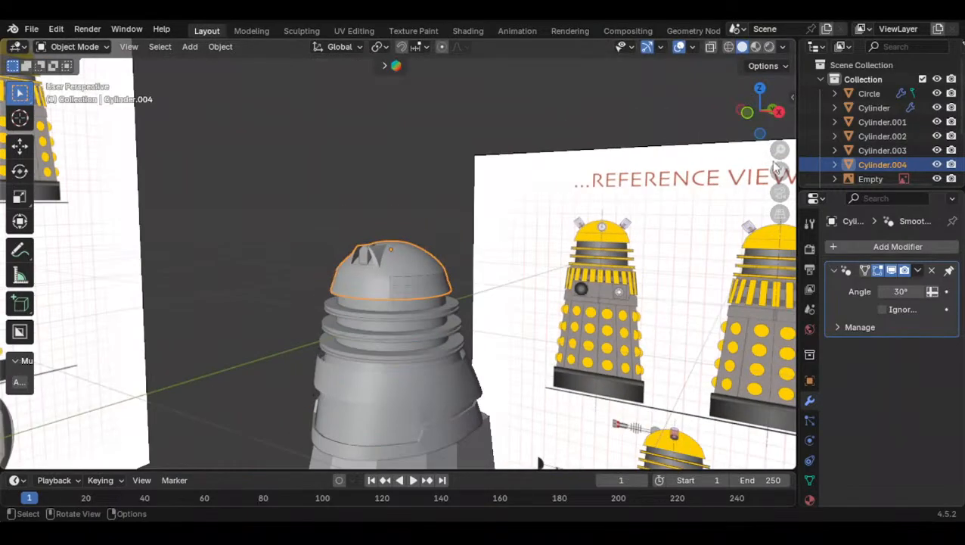
In right view, move the midsection up about 0.0026 m along the Z axis to align it with the reference
{"action": "left_click", "coordinate": [777, 108]}
{"action": "scroll", "coordinate": [471, 318], "scroll_direction": "down", "scroll_amount": 3}
{"action": "scroll", "coordinate": [487, 270], "scroll_direction": "up", "scroll_amount": 8}
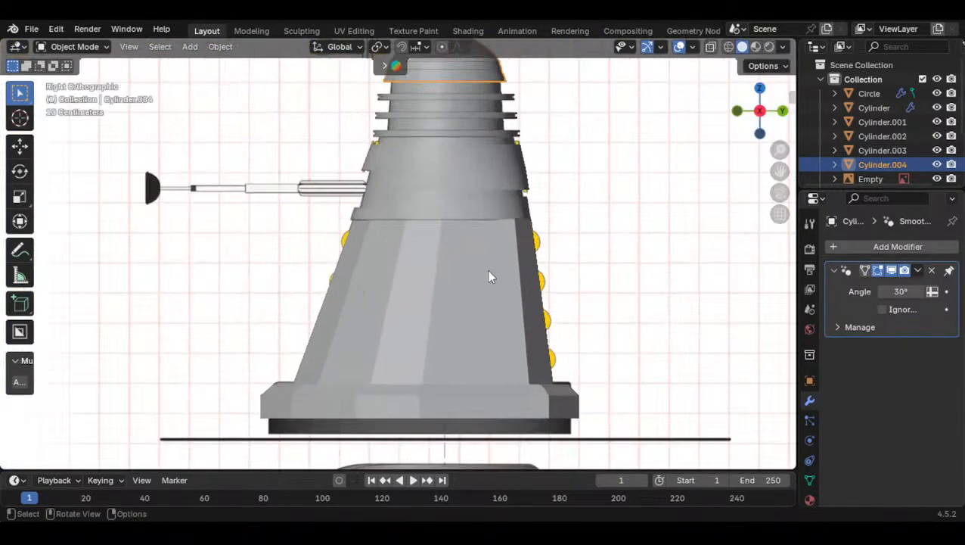
{"action": "left_click", "coordinate": [455, 291]}
{"action": "key", "text": "g"}
{"action": "key", "text": "z"}
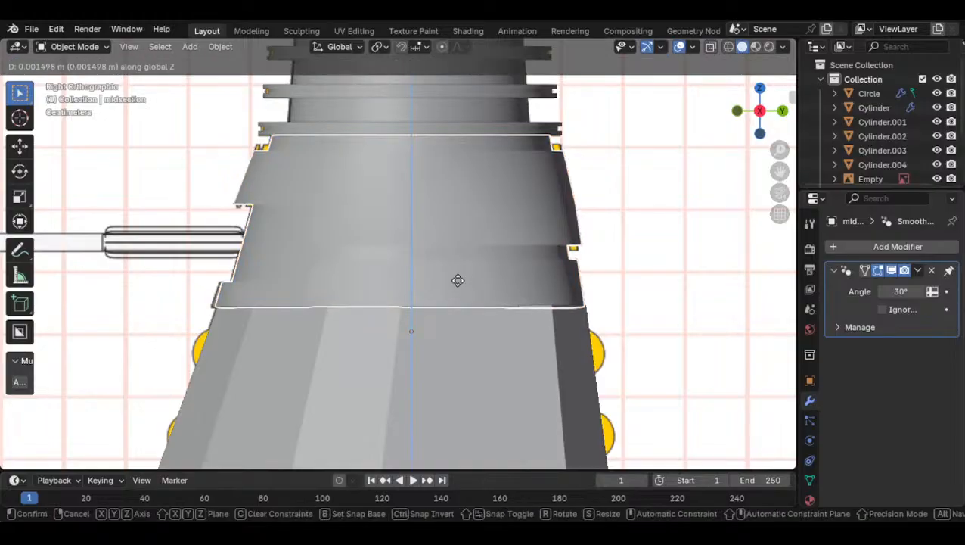
{"action": "left_click", "coordinate": [440, 274]}
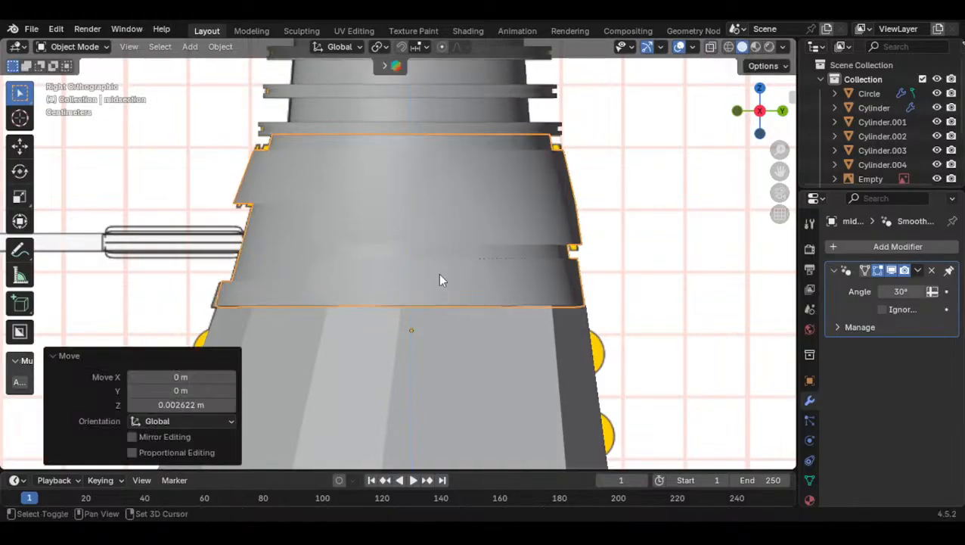
Examine the Dalek's dome, neck rings and midsection against the reference drawing, in perspective and from the front
{"action": "scroll", "coordinate": [477, 295], "scroll_direction": "down", "scroll_amount": 6}
{"action": "scroll", "coordinate": [704, 300], "scroll_direction": "down", "scroll_amount": 3}
{"action": "scroll", "coordinate": [509, 284], "scroll_direction": "up", "scroll_amount": 10}
{"action": "middle_click_drag", "start_coordinate": [508, 283], "coordinate": [484, 289]}
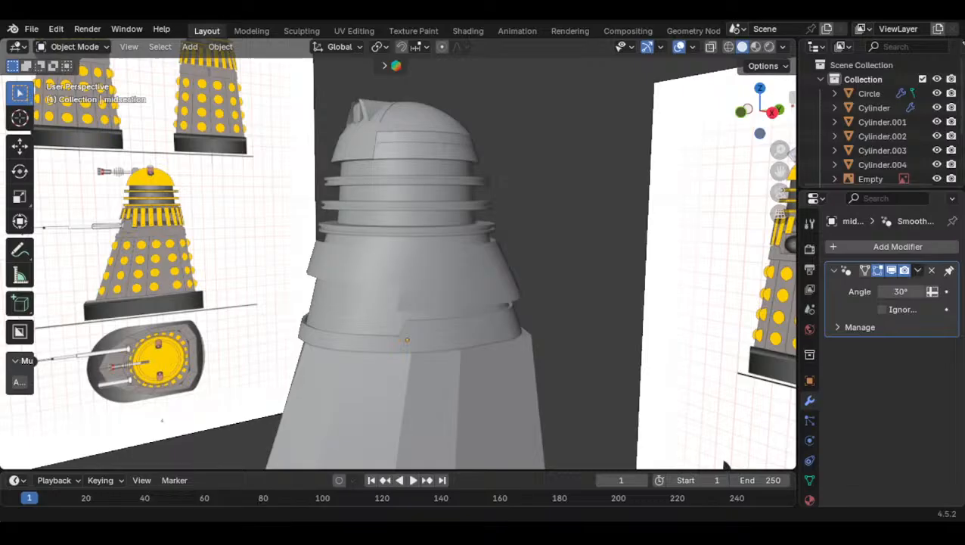
{"action": "left_click", "coordinate": [772, 112]}
{"action": "scroll", "coordinate": [414, 313], "scroll_direction": "down", "scroll_amount": 2}
{"action": "middle_click_drag", "start_coordinate": [415, 313], "coordinate": [709, 145], "text": "shift"}
{"action": "left_click", "coordinate": [745, 114]}
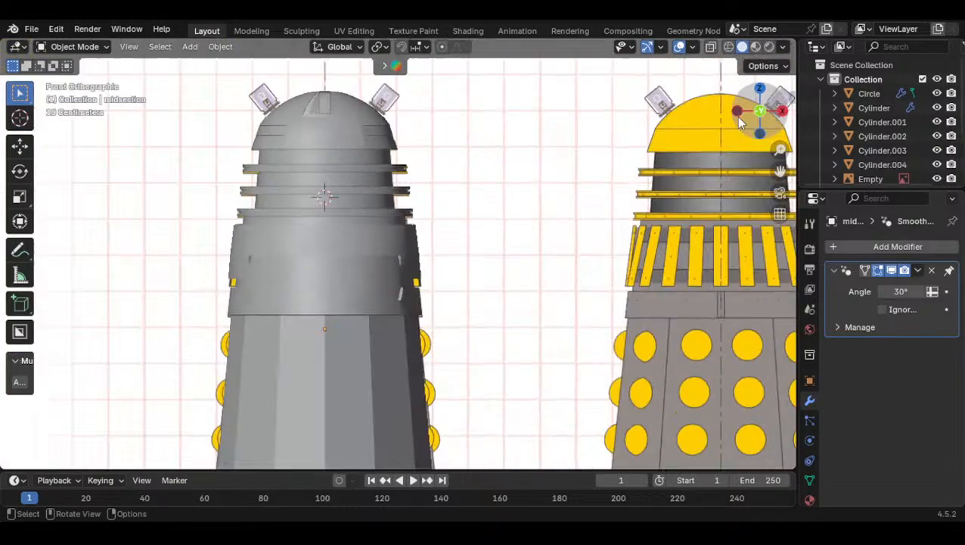
{"action": "middle_click_drag", "start_coordinate": [447, 228], "coordinate": [508, 230], "text": "shift"}
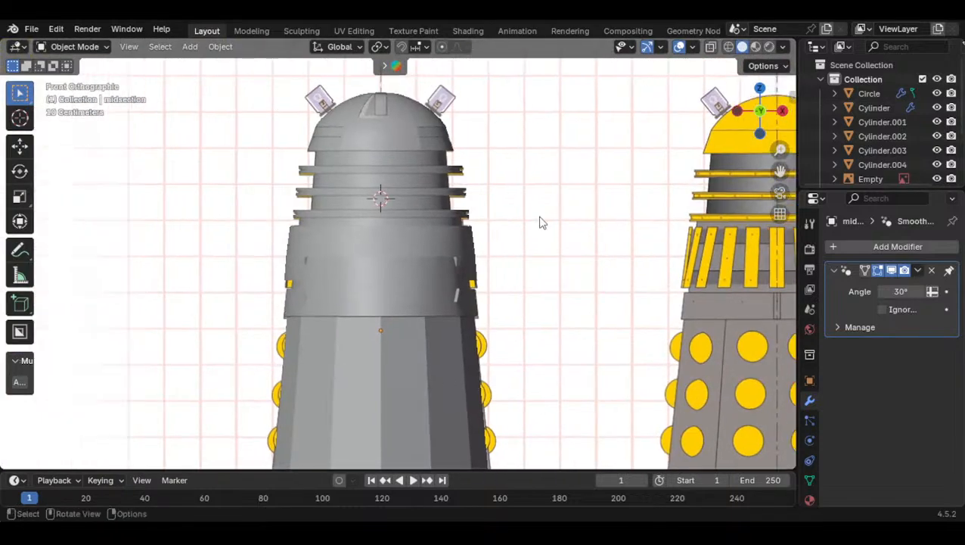
Select the front reference image and examine the Dalek's dome, neck rings and midsection against it, in perspective and from the front
{"action": "left_click", "coordinate": [442, 433]}
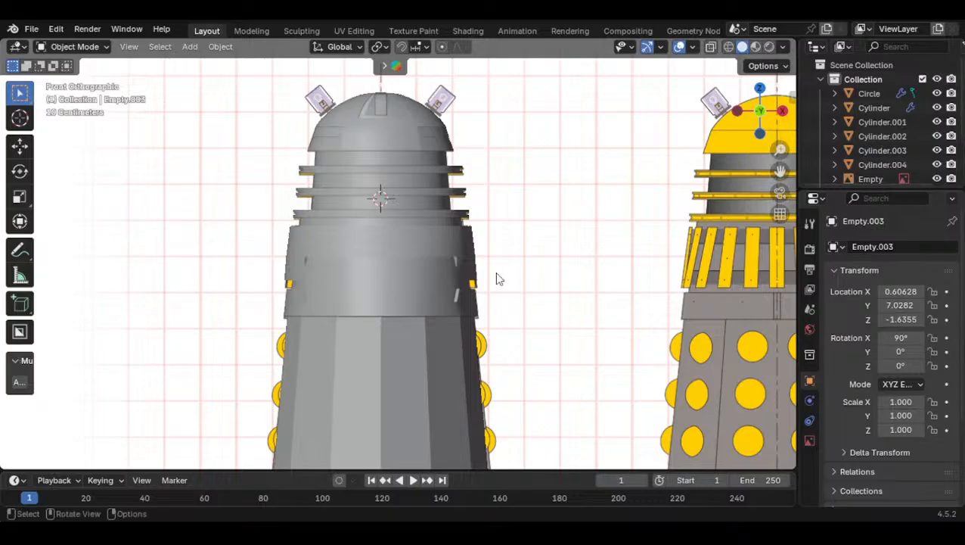
{"action": "scroll", "coordinate": [501, 282], "scroll_direction": "down", "scroll_amount": 3}
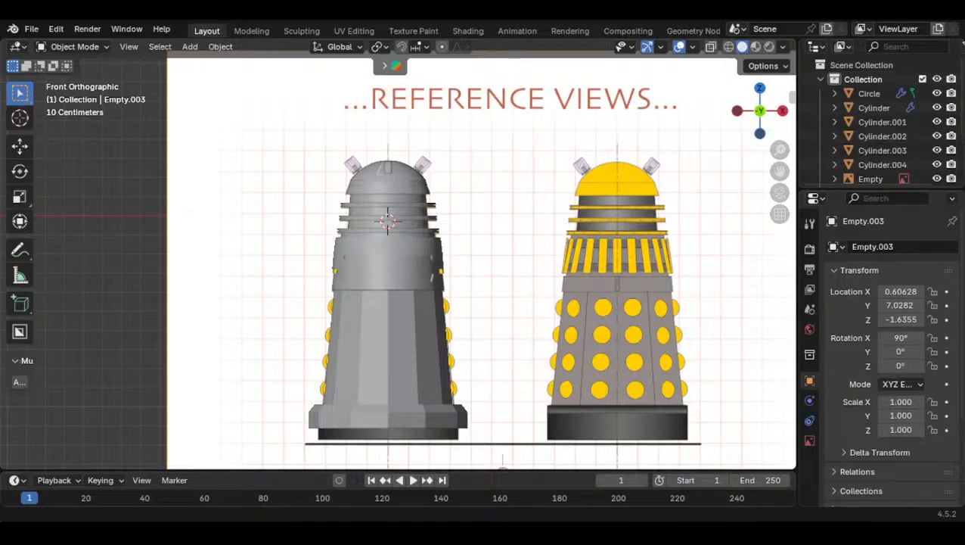
{"action": "scroll", "coordinate": [421, 277], "scroll_direction": "up", "scroll_amount": 5}
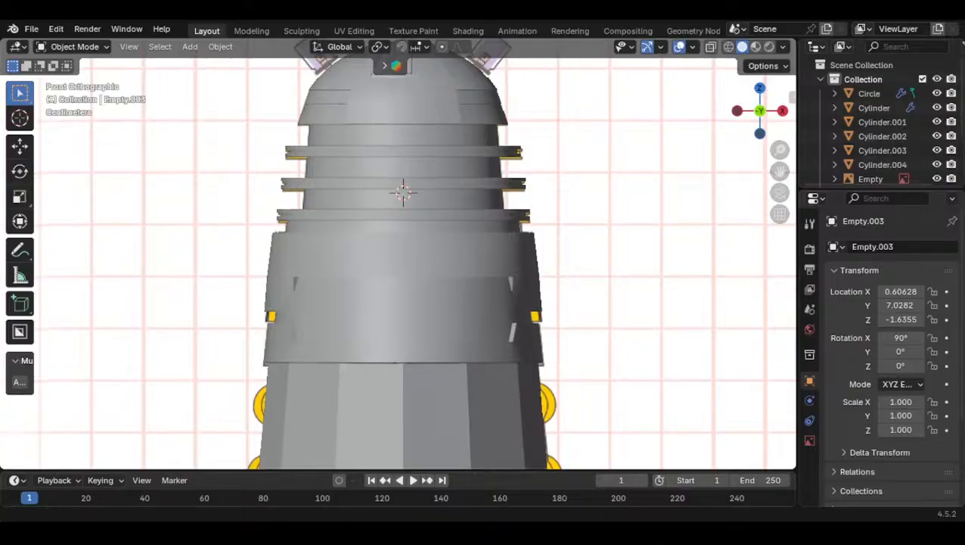
{"action": "middle_click_drag", "start_coordinate": [455, 368], "coordinate": [418, 353]}
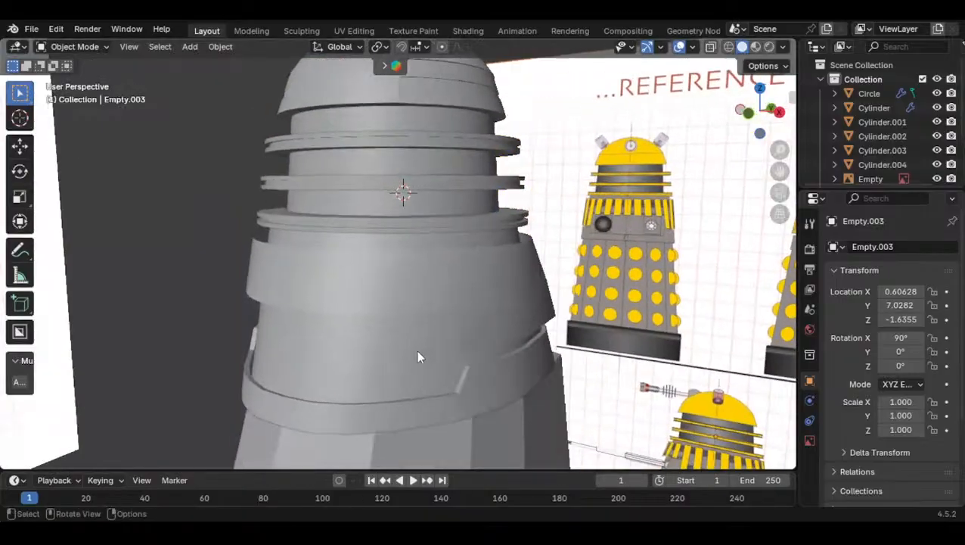
{"action": "scroll", "coordinate": [418, 353], "scroll_direction": "down", "scroll_amount": 2}
{"action": "left_click", "coordinate": [747, 126]}
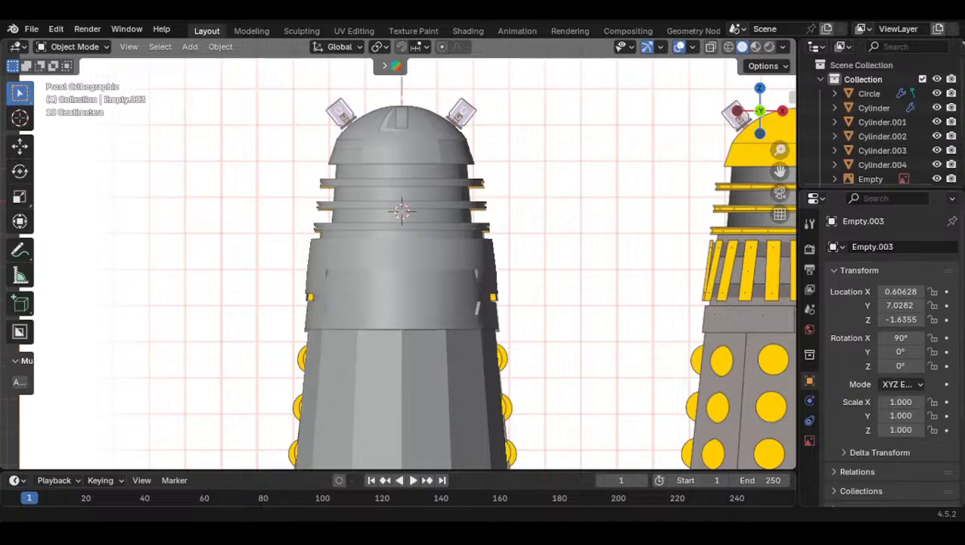
{"action": "scroll", "coordinate": [519, 314], "scroll_direction": "up", "scroll_amount": 3}
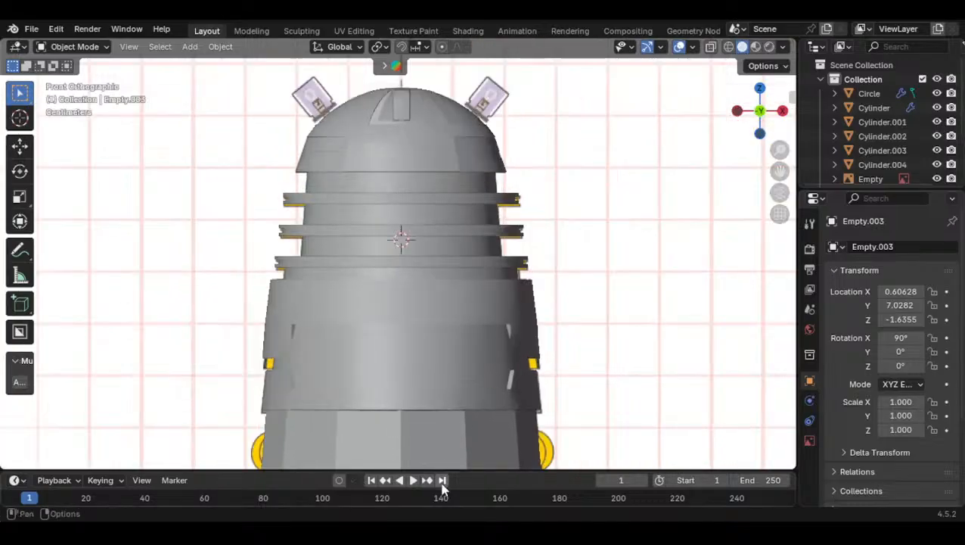
{"action": "middle_click_drag", "start_coordinate": [476, 202], "coordinate": [477, 260], "text": "shift"}
{"action": "scroll", "coordinate": [484, 259], "scroll_direction": "up", "scroll_amount": 2}
Try to move the front reference image along the Z axis, and undo the move
{"action": "key", "text": "g"}
{"action": "key", "text": "z"}
{"action": "left_click", "coordinate": [602, 235]}
{"action": "key", "text": "ctrl+z"}
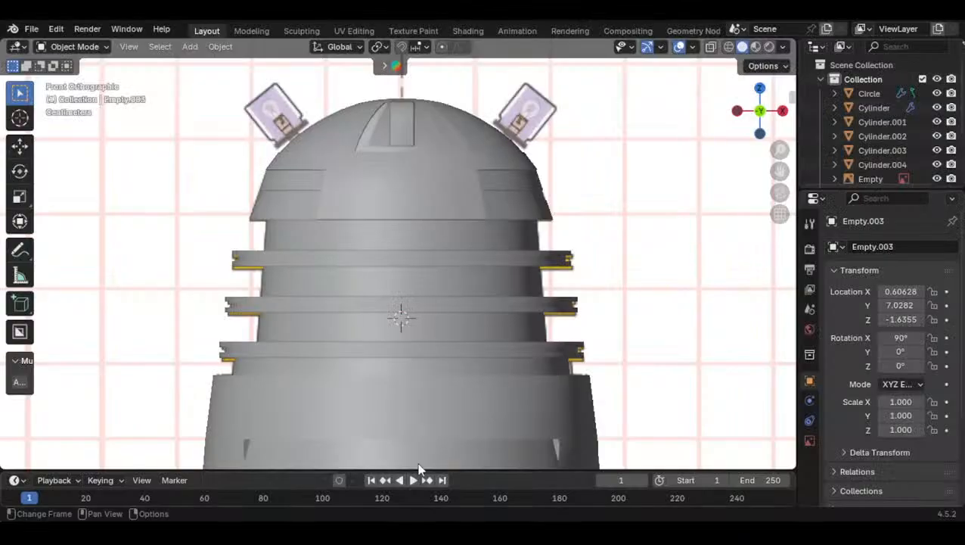
{"action": "scroll", "coordinate": [635, 291], "scroll_direction": "down", "scroll_amount": 2}
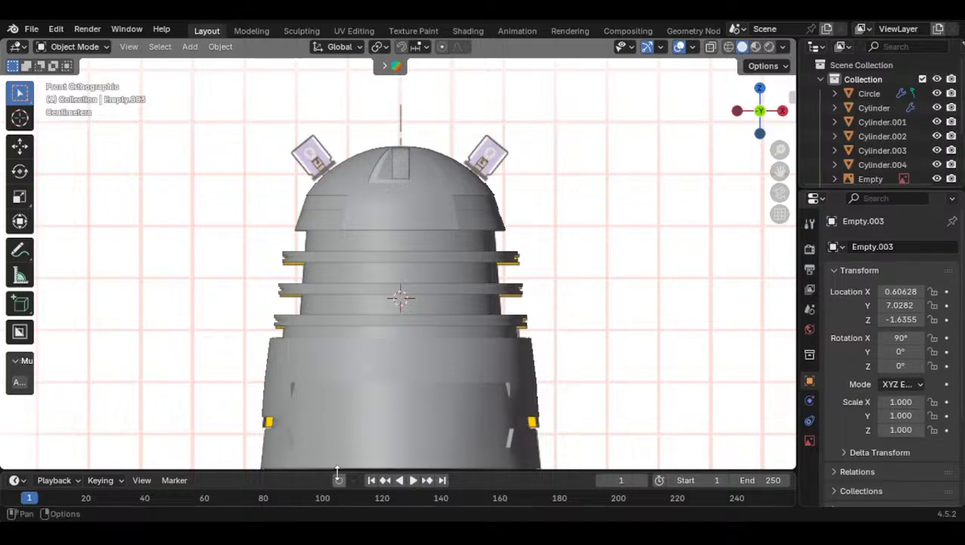
{"action": "scroll", "coordinate": [484, 257], "scroll_direction": "down", "scroll_amount": 2}
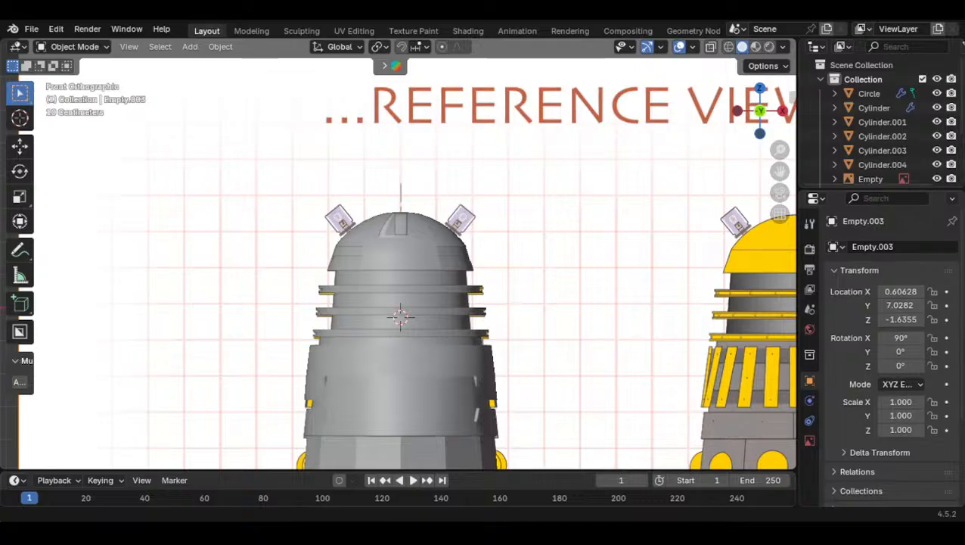
{"action": "scroll", "coordinate": [516, 236], "scroll_direction": "down", "scroll_amount": 4}
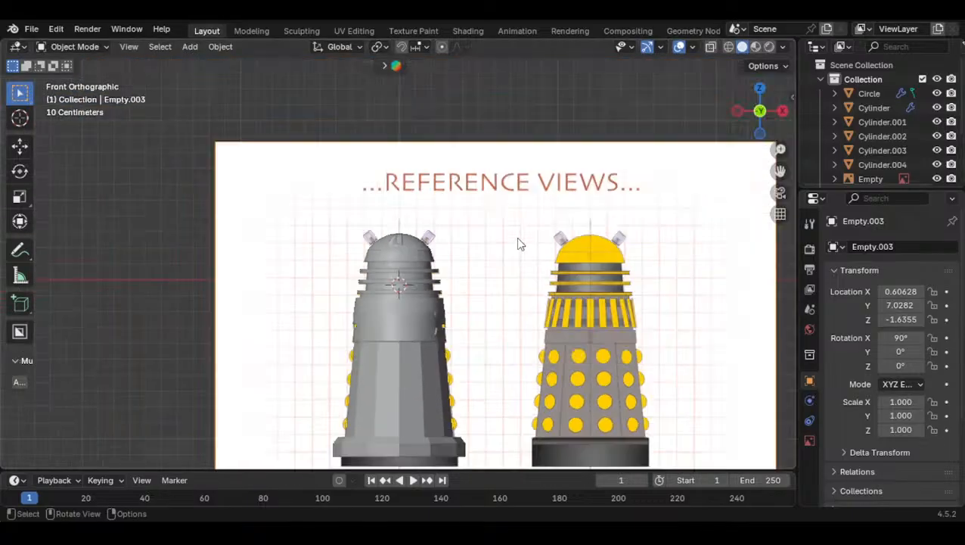
{"action": "scroll", "coordinate": [512, 239], "scroll_direction": "up", "scroll_amount": 4}
{"action": "middle_click_drag", "start_coordinate": [512, 239], "coordinate": [476, 224], "text": "shift"}
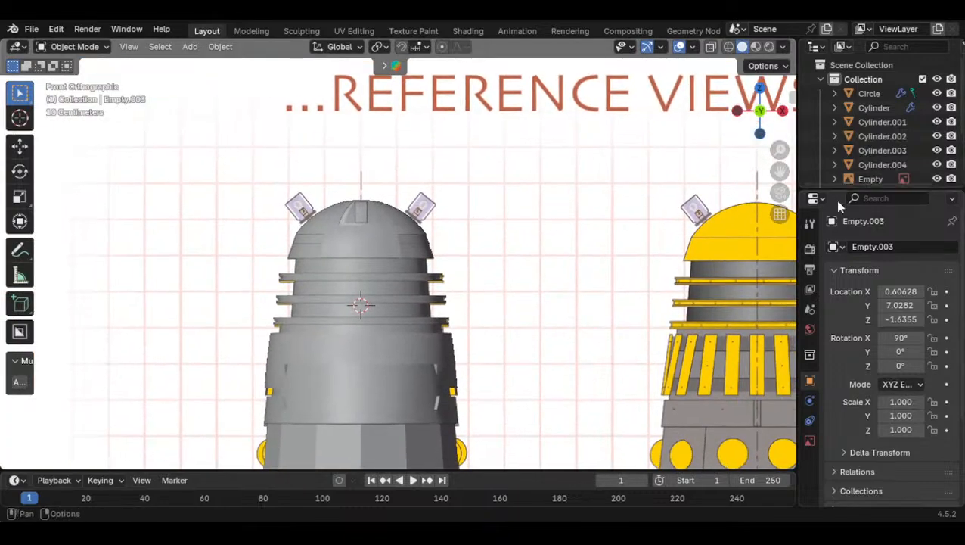
Enlarge the object list, select the Dalek's faceted lower body in right view and rename it as Skirt
{"action": "left_click_drag", "start_coordinate": [832, 190], "coordinate": [832, 389]}
{"action": "middle_click_drag", "start_coordinate": [350, 311], "coordinate": [280, 306]}
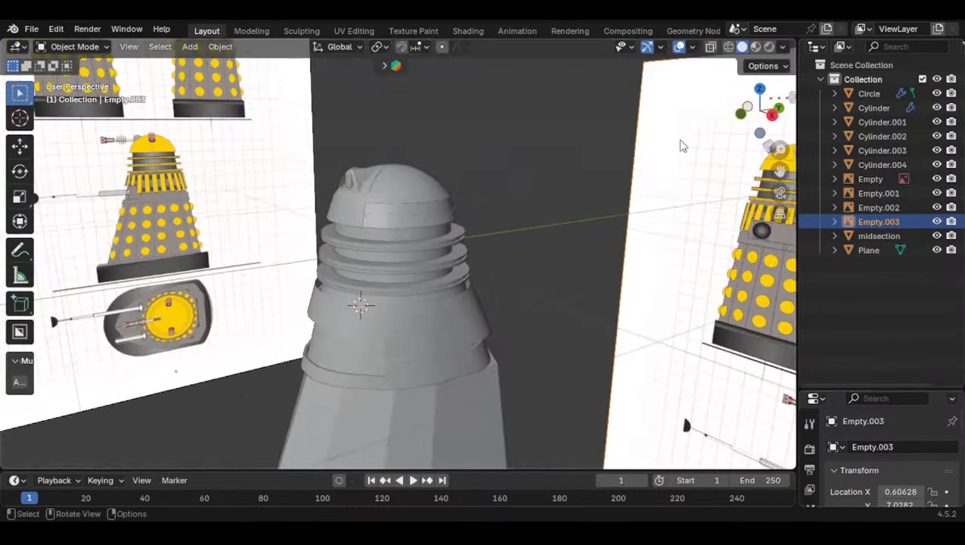
{"action": "left_click", "coordinate": [773, 116]}
{"action": "left_click", "coordinate": [459, 196]}
{"action": "scroll", "coordinate": [408, 356], "scroll_direction": "down", "scroll_amount": 3}
{"action": "left_click", "coordinate": [404, 367]}
{"action": "middle_click_drag", "start_coordinate": [394, 344], "coordinate": [398, 329], "text": "shift"}
{"action": "scroll", "coordinate": [412, 307], "scroll_direction": "up", "scroll_amount": 3}
{"action": "double_click", "coordinate": [868, 251]}
{"action": "type", "text": "Skirt"}
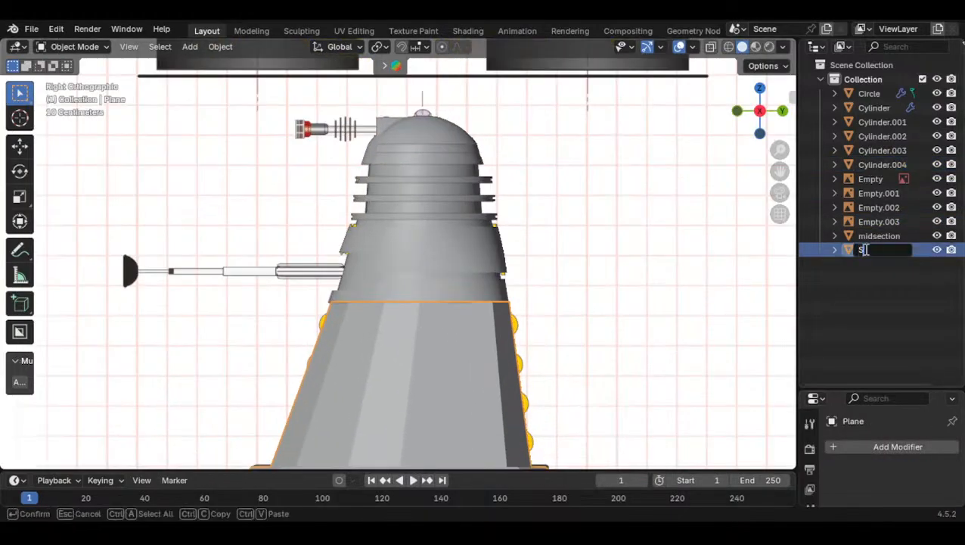
{"action": "key", "text": "Return"}
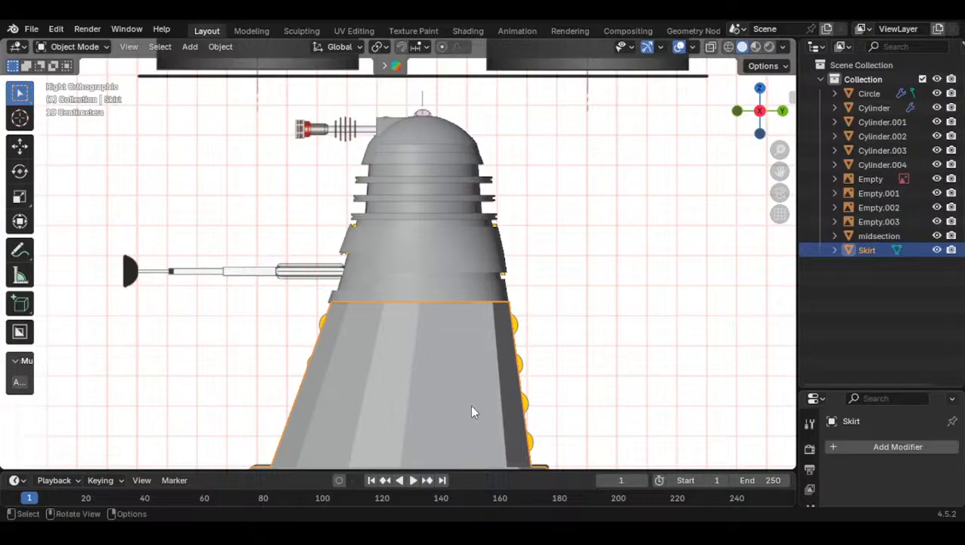
{"action": "left_click", "coordinate": [414, 282]}
{"action": "left_click", "coordinate": [402, 328]}
{"action": "left_click", "coordinate": [422, 273]}
{"action": "middle_click_drag", "start_coordinate": [412, 313], "coordinate": [419, 257], "text": "shift"}
{"action": "left_click", "coordinate": [415, 321]}
{"action": "left_click", "coordinate": [437, 235]}
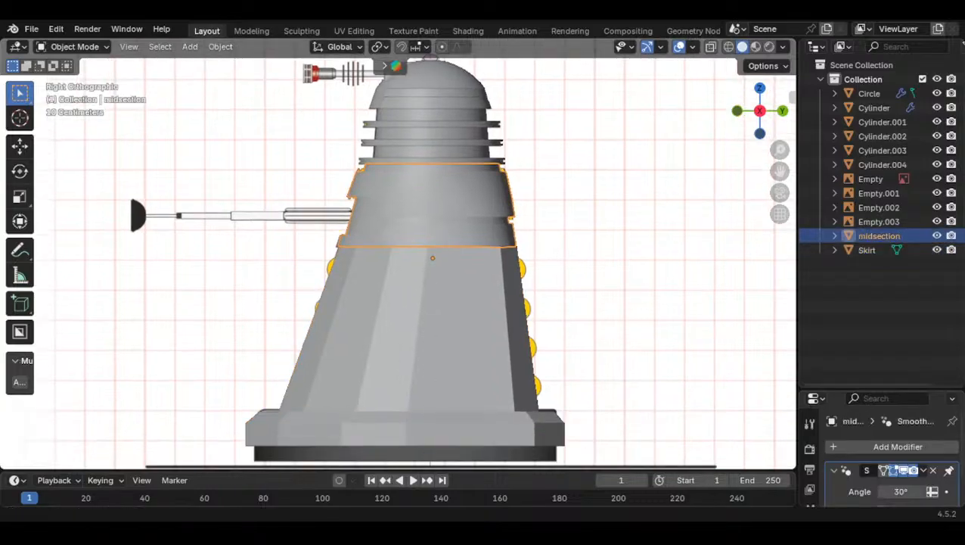
Scale the uppermost neck ring up uniformly by 1.002 to match the side reference drawing
{"action": "middle_click_drag", "start_coordinate": [468, 292], "coordinate": [440, 361], "text": "shift"}
{"action": "left_click", "coordinate": [416, 198]}
{"action": "scroll", "coordinate": [421, 296], "scroll_direction": "up", "scroll_amount": 7}
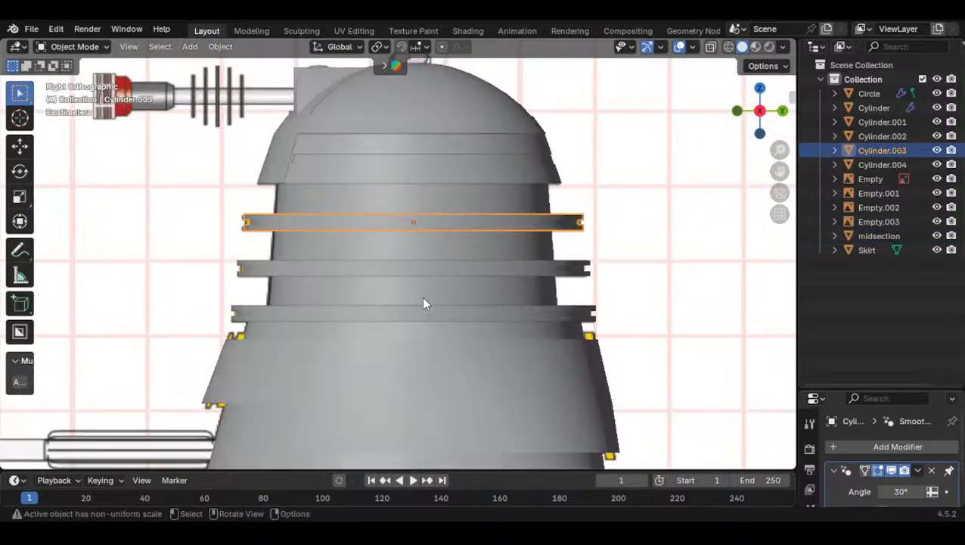
{"action": "key", "text": "s"}
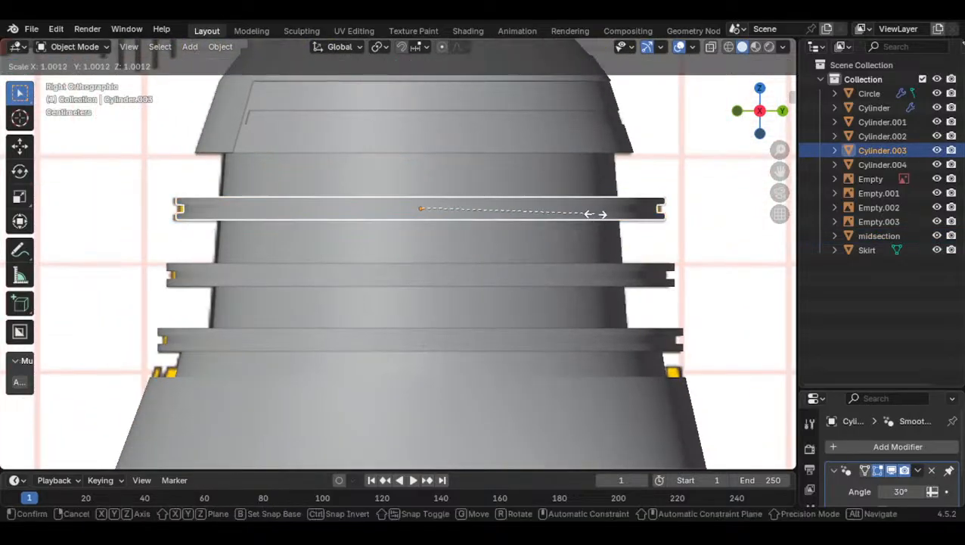
{"action": "left_click", "coordinate": [603, 216]}
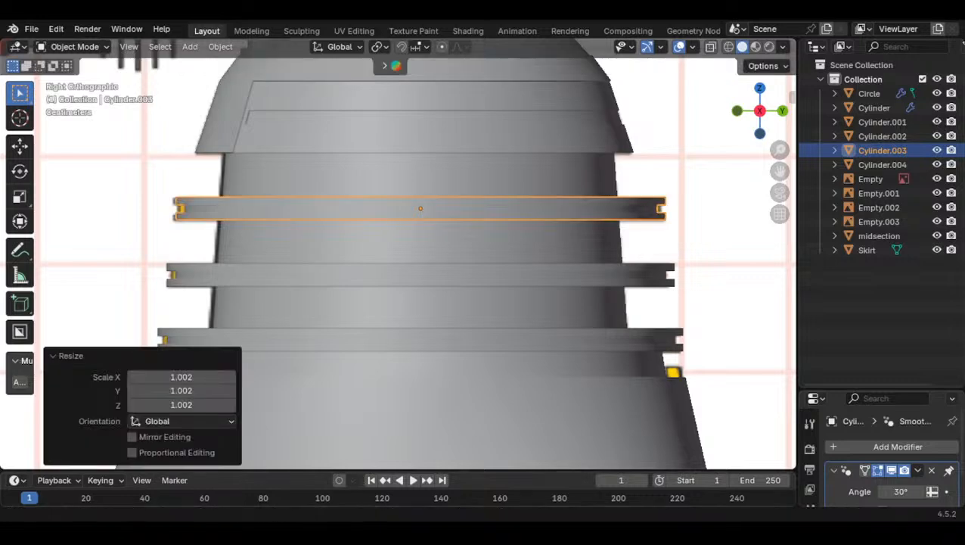
Examine the dome, neck rings and midsection from the side and in perspective against the reference drawings
{"action": "scroll", "coordinate": [442, 326], "scroll_direction": "down", "scroll_amount": 6}
{"action": "middle_click_drag", "start_coordinate": [442, 326], "coordinate": [456, 361], "text": "shift"}
{"action": "scroll", "coordinate": [440, 283], "scroll_direction": "up", "scroll_amount": 3}
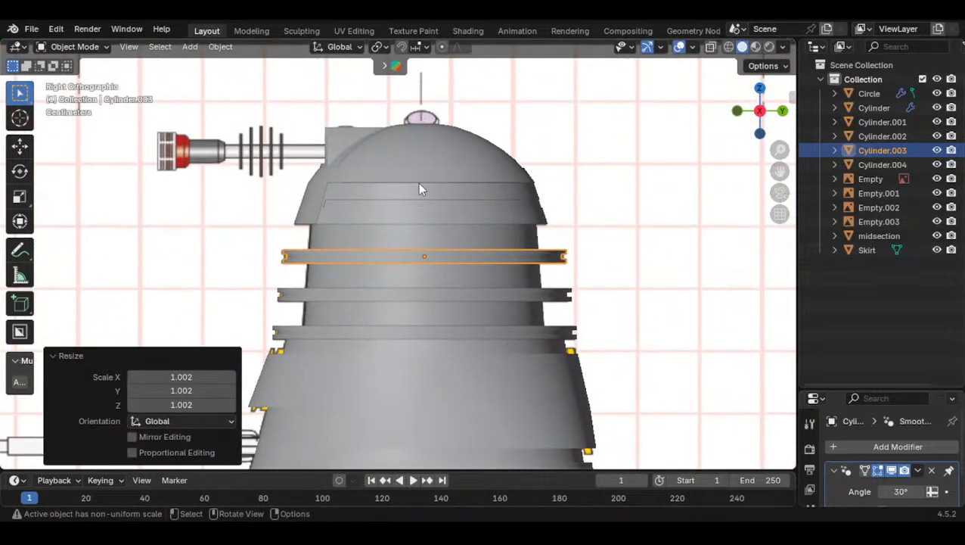
{"action": "scroll", "coordinate": [421, 189], "scroll_direction": "down", "scroll_amount": 5}
{"action": "left_click", "coordinate": [428, 257]}
{"action": "left_click", "coordinate": [428, 257]}
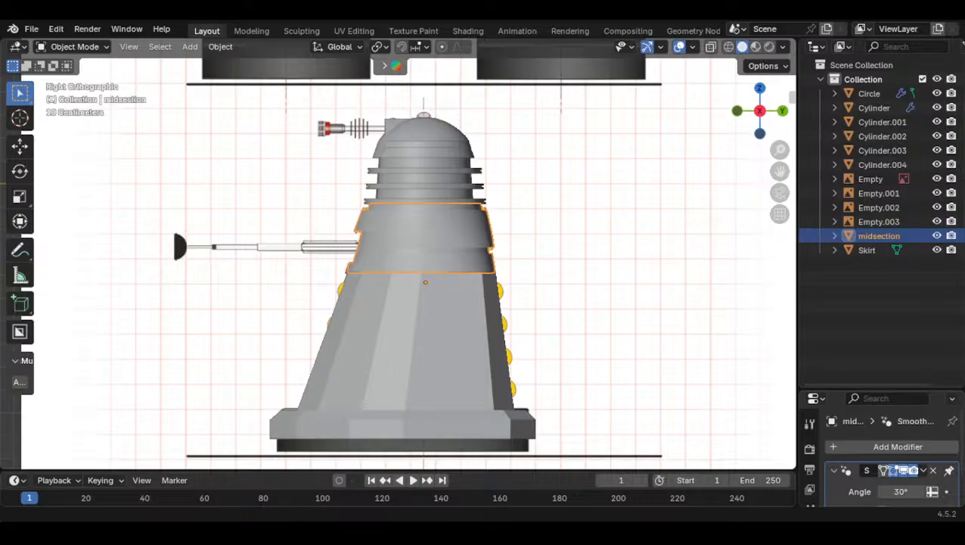
{"action": "middle_click_drag", "start_coordinate": [433, 295], "coordinate": [522, 345]}
{"action": "scroll", "coordinate": [522, 340], "scroll_direction": "up", "scroll_amount": 2}
{"action": "middle_click_drag", "start_coordinate": [503, 253], "coordinate": [531, 225]}
{"action": "left_click", "coordinate": [476, 230]}
{"action": "middle_click_drag", "start_coordinate": [531, 225], "coordinate": [468, 253], "text": "shift"}
{"action": "scroll", "coordinate": [473, 248], "scroll_direction": "down", "scroll_amount": 1}
{"action": "left_click", "coordinate": [551, 150]}
{"action": "scroll", "coordinate": [552, 153], "scroll_direction": "up", "scroll_amount": 1}
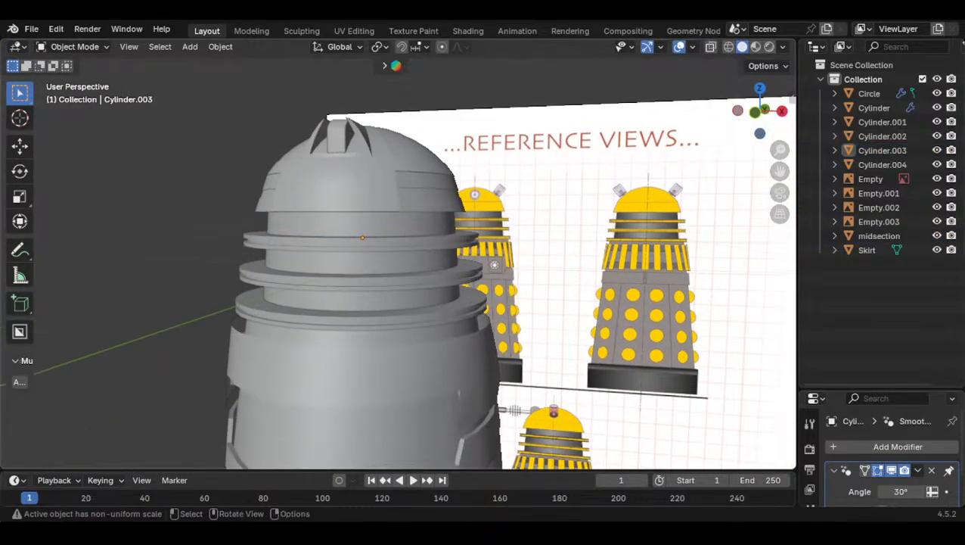
{"action": "scroll", "coordinate": [502, 274], "scroll_direction": "down", "scroll_amount": 6}
{"action": "middle_click_drag", "start_coordinate": [502, 275], "coordinate": [470, 271]}
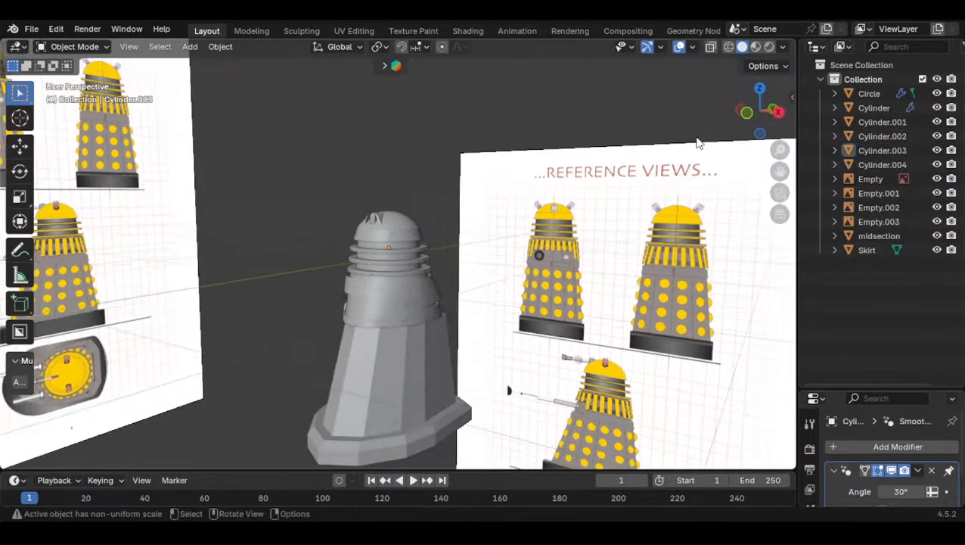
In front view, add a mesh cylinder, rotate it 45° and scale it down to 0.072 of its size
{"action": "left_click", "coordinate": [746, 112]}
{"action": "scroll", "coordinate": [388, 297], "scroll_direction": "up", "scroll_amount": 7}
{"action": "scroll", "coordinate": [489, 224], "scroll_direction": "down", "scroll_amount": 8}
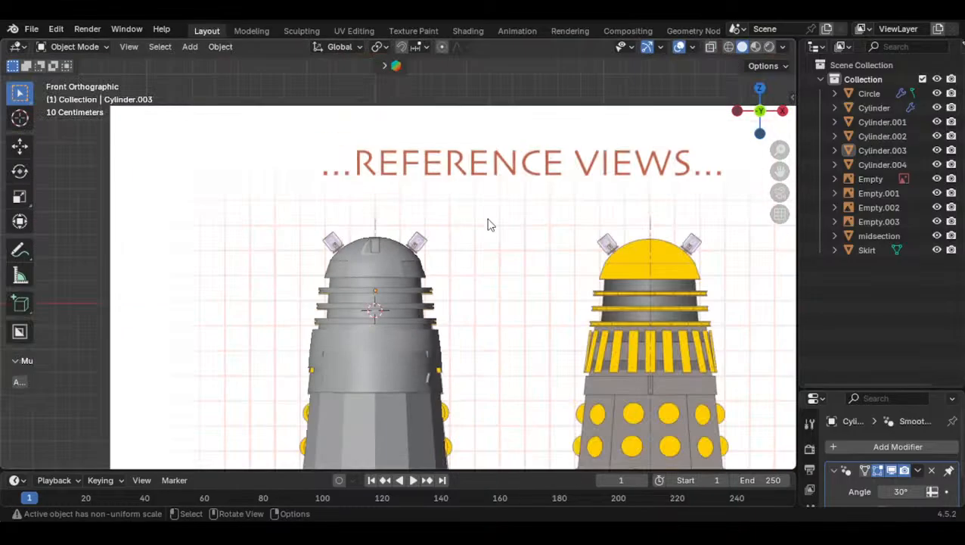
{"action": "scroll", "coordinate": [489, 221], "scroll_direction": "up", "scroll_amount": 7}
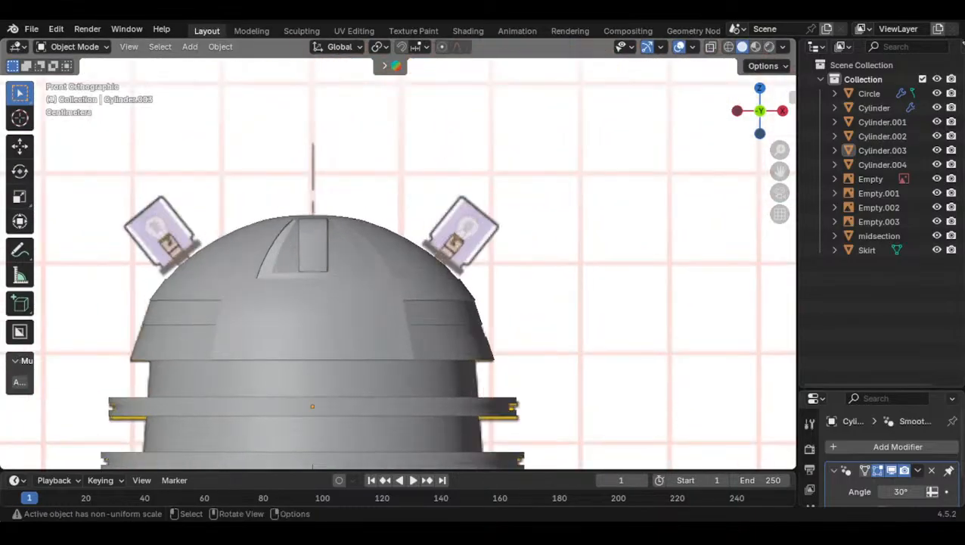
{"action": "key", "text": "shift+a"}
{"action": "mouse_move", "coordinate": [451, 226]}
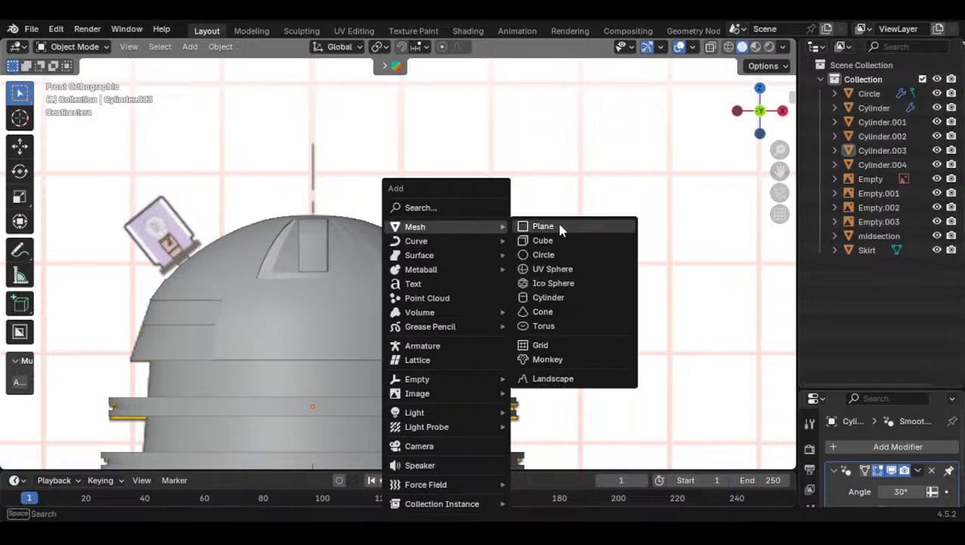
{"action": "left_click", "coordinate": [549, 297]}
{"action": "scroll", "coordinate": [560, 216], "scroll_direction": "down", "scroll_amount": 5}
{"action": "type", "text": "r"}
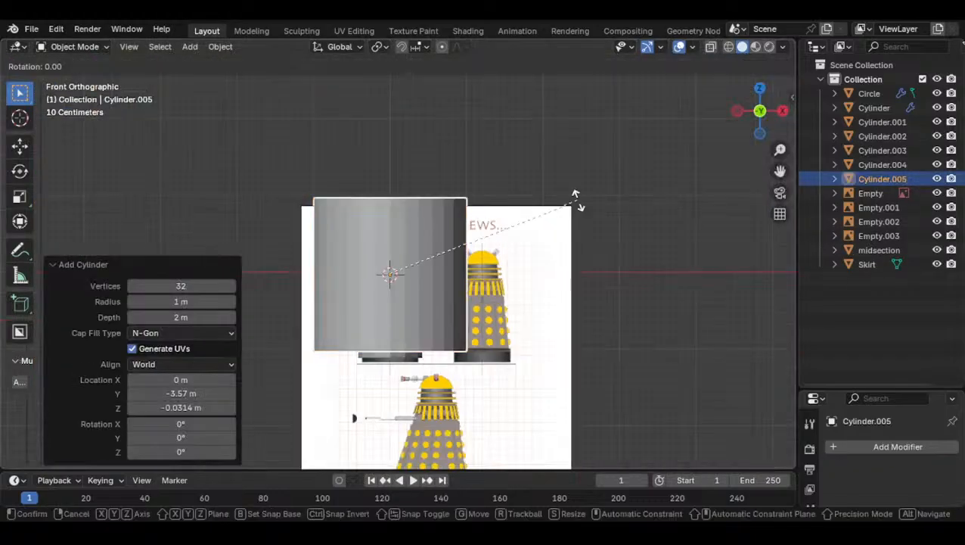
{"action": "type", "text": "45"}
{"action": "key", "text": "Return"}
{"action": "key", "text": "s"}
{"action": "left_click", "coordinate": [397, 262]}
Move the small cylinder onto the dome light on the +X side, adjusting its tilt and size to the reference
{"action": "scroll", "coordinate": [397, 254], "scroll_direction": "up", "scroll_amount": 11}
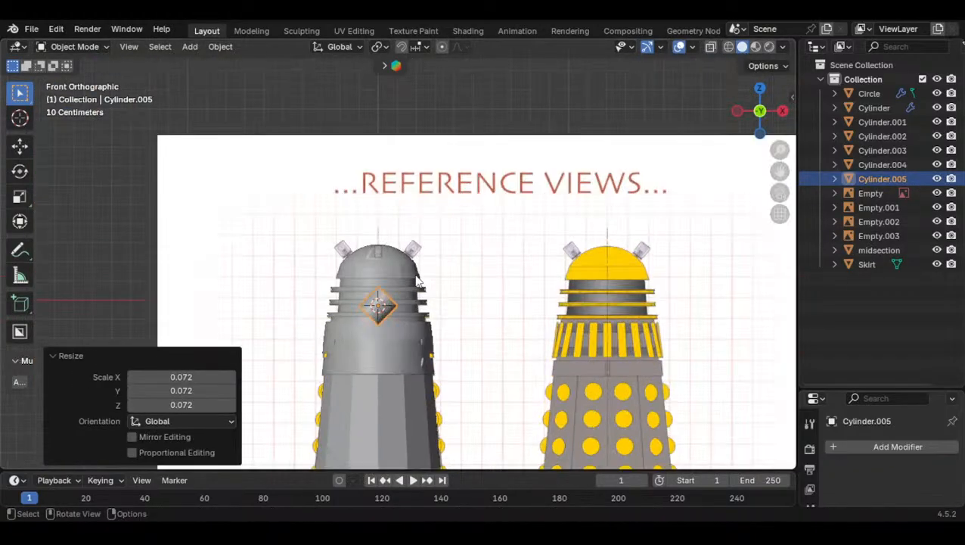
{"action": "key", "text": "g"}
{"action": "left_click", "coordinate": [556, 151]}
{"action": "key", "text": "r"}
{"action": "left_click", "coordinate": [545, 152]}
{"action": "key", "text": "s"}
{"action": "left_click", "coordinate": [550, 277]}
Fine-tune the cylinder's position and rotation so that it covers the drawn dome light and follows its tilt
{"action": "scroll", "coordinate": [560, 284], "scroll_direction": "up", "scroll_amount": 5}
{"action": "key", "text": "g"}
{"action": "left_click", "coordinate": [646, 203]}
{"action": "key", "text": "r"}
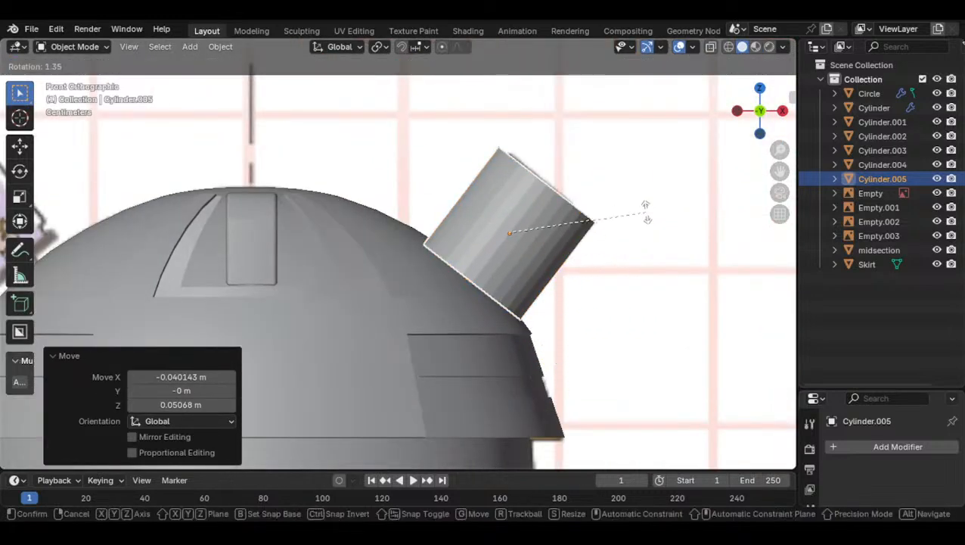
{"action": "left_click", "coordinate": [647, 224]}
{"action": "key", "text": "r"}
{"action": "left_click", "coordinate": [634, 317], "text": "shift"}
{"action": "key", "text": "g"}
{"action": "left_click", "coordinate": [631, 309]}
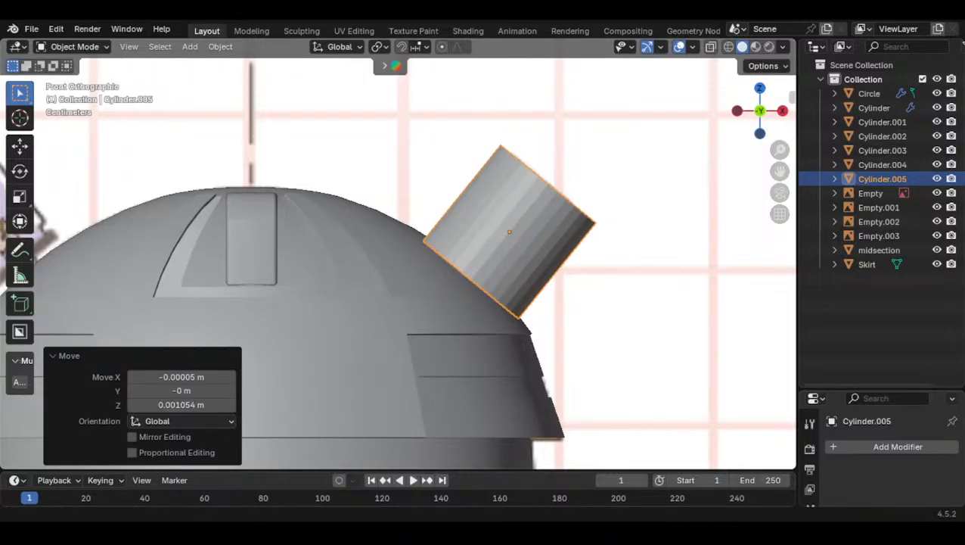
Scale the cylinder to 0.783 on its local X and Y axes and move it about -0.0066 m along local X
{"action": "scroll", "coordinate": [399, 422], "scroll_direction": "down", "scroll_amount": 4, "text": "ctrl"}
{"action": "key", "text": "s"}
{"action": "key", "text": "z"}
{"action": "key", "text": "z"}
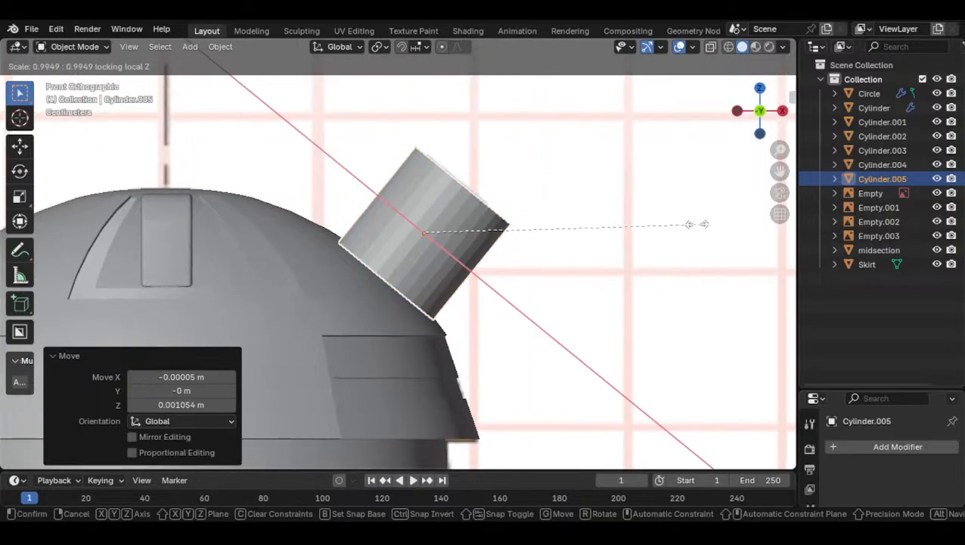
{"action": "left_click", "coordinate": [643, 226]}
{"action": "key", "text": "g"}
{"action": "key", "text": "x"}
{"action": "key", "text": "x"}
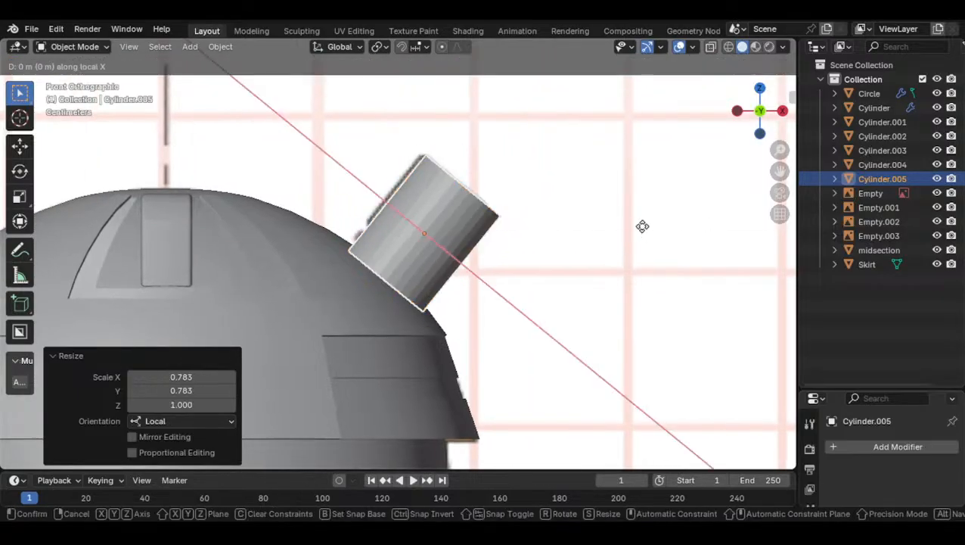
{"action": "left_click", "coordinate": [556, 179]}
Turn on X-ray display and scale the cylinder to 0.902 on its local X and Y axes to fit the drawn light
{"action": "left_click", "coordinate": [710, 46]}
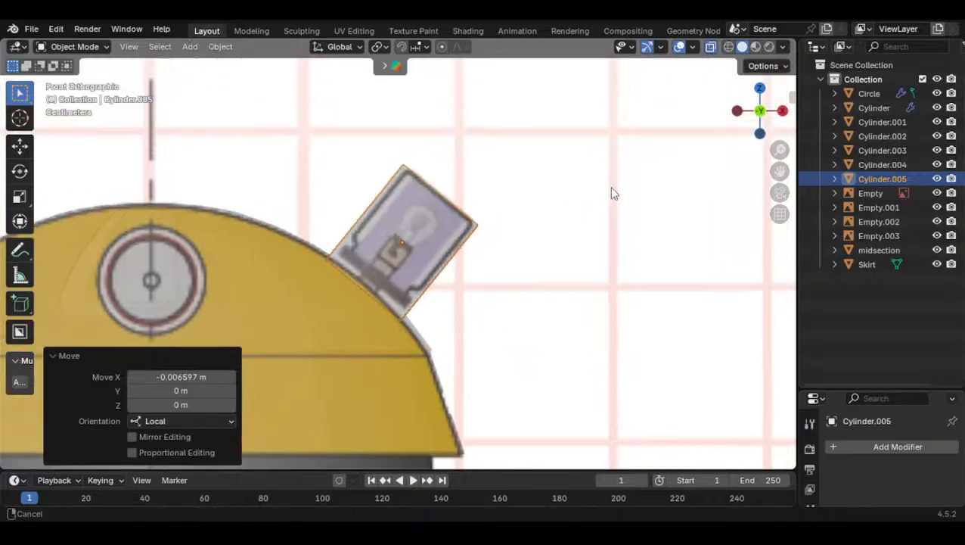
{"action": "scroll", "coordinate": [617, 198], "scroll_direction": "up", "scroll_amount": 2}
{"action": "key", "text": "s"}
{"action": "key", "text": "shift+z"}
{"action": "key", "text": "shift+z"}
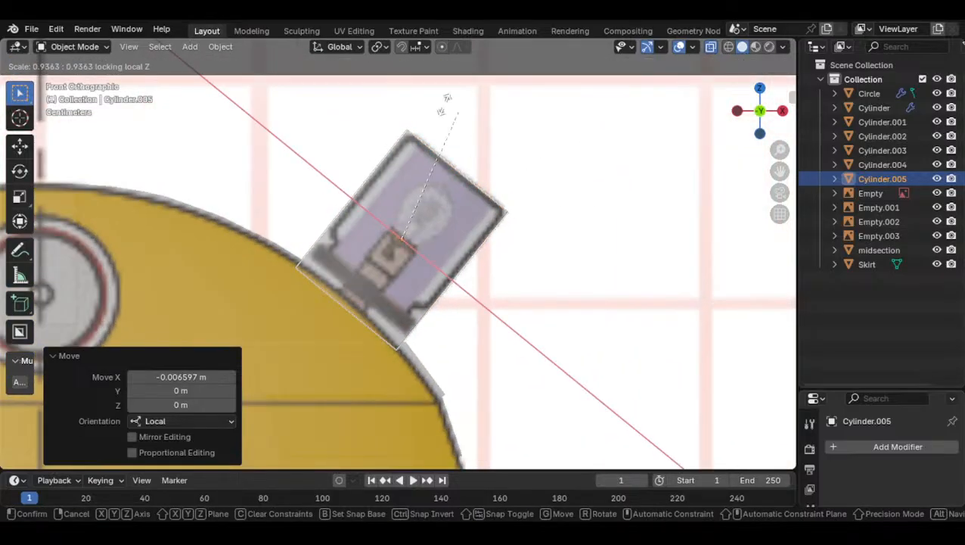
{"action": "left_click", "coordinate": [389, 84]}
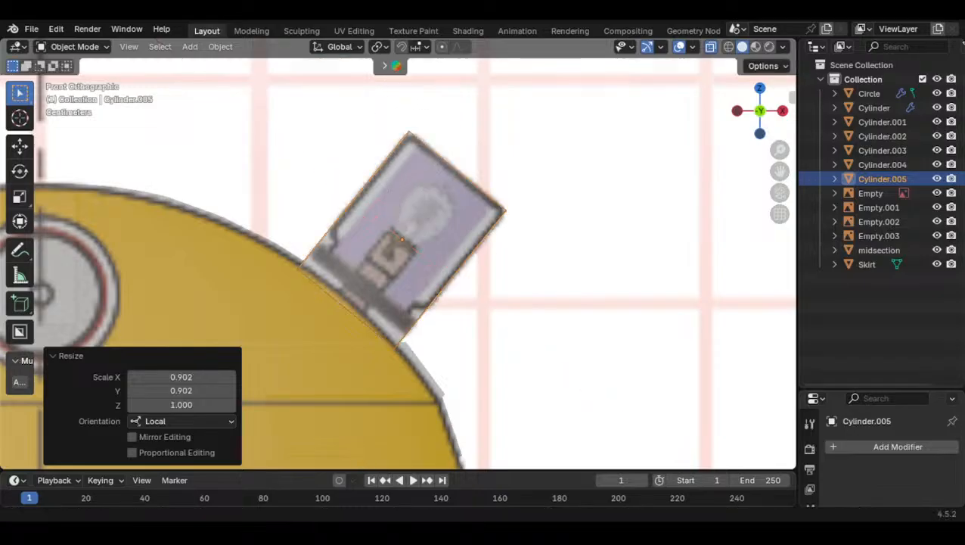
Nudge the cylinder by about -0.0002 m along its local X axis to line up with the drawn dome light
{"action": "key", "text": "g"}
{"action": "key", "text": "x"}
{"action": "key", "text": "x"}
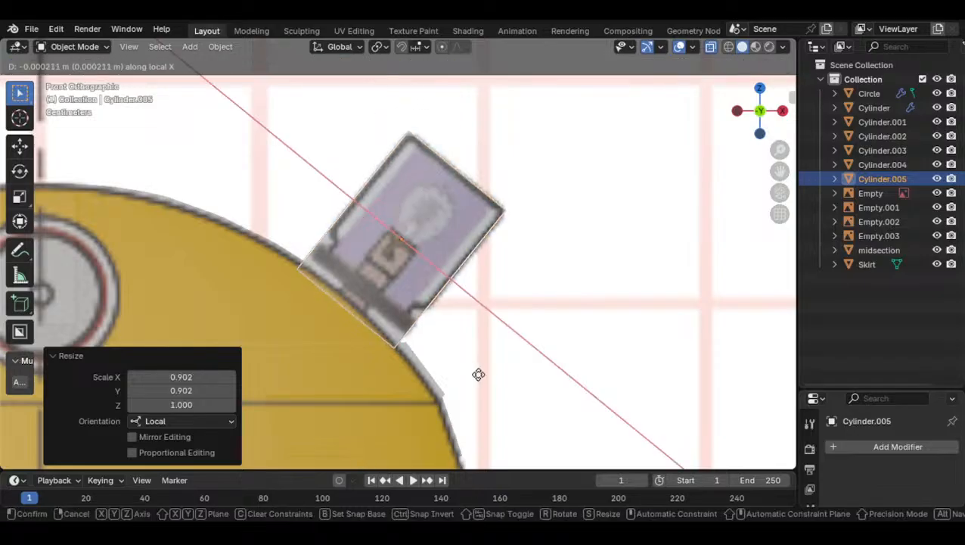
{"action": "left_click", "coordinate": [479, 376]}
Cut two edge loops around the cylinder just above the light's drawn base and select the face ring between them
{"action": "scroll", "coordinate": [428, 329], "scroll_direction": "up", "scroll_amount": 3}
{"action": "key", "text": "Tab"}
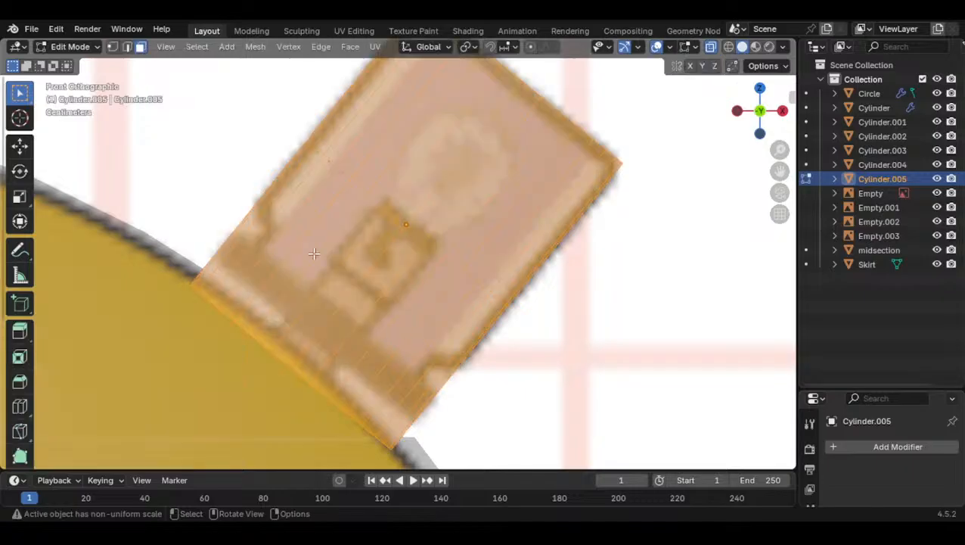
{"action": "key", "text": "ctrl+r"}
{"action": "left_click", "coordinate": [384, 259]}
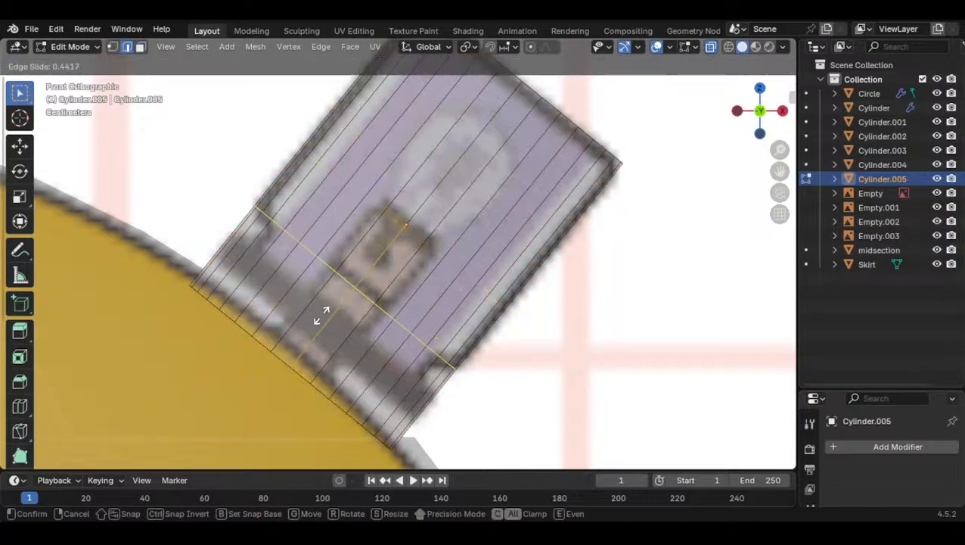
{"action": "left_click", "coordinate": [322, 312]}
{"action": "key", "text": "g"}
{"action": "key", "text": "g"}
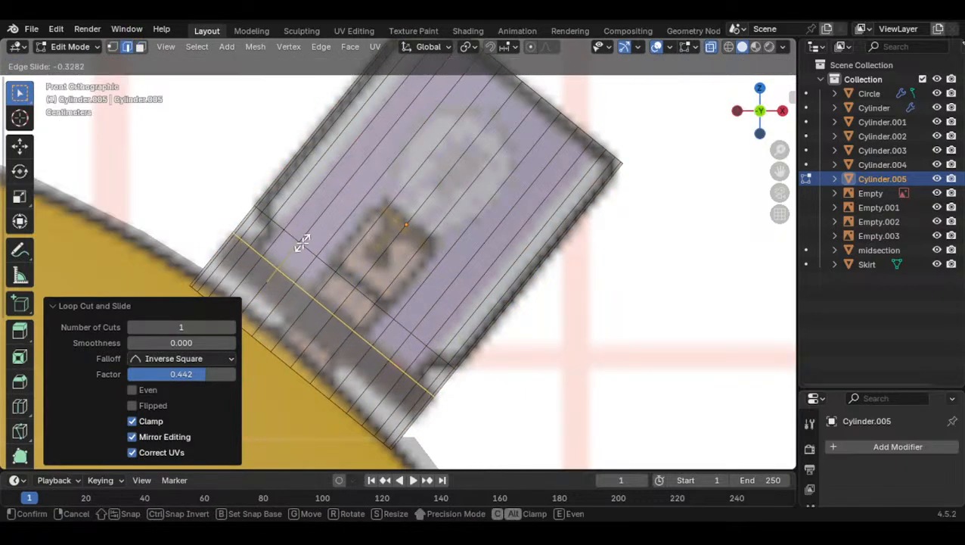
{"action": "left_click", "coordinate": [304, 239]}
{"action": "left_click", "coordinate": [140, 49]}
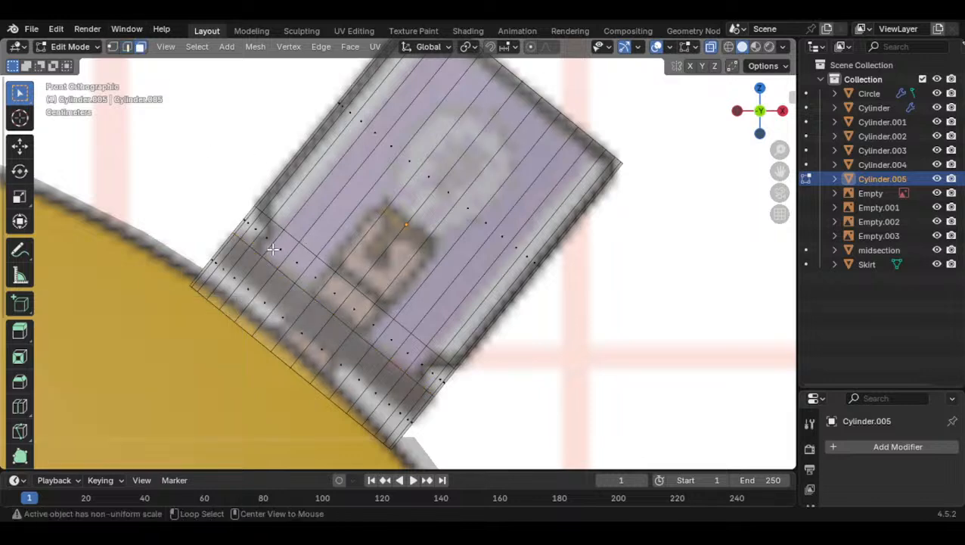
{"action": "left_click", "coordinate": [286, 252], "text": "alt"}
{"action": "key", "text": "alt+e"}
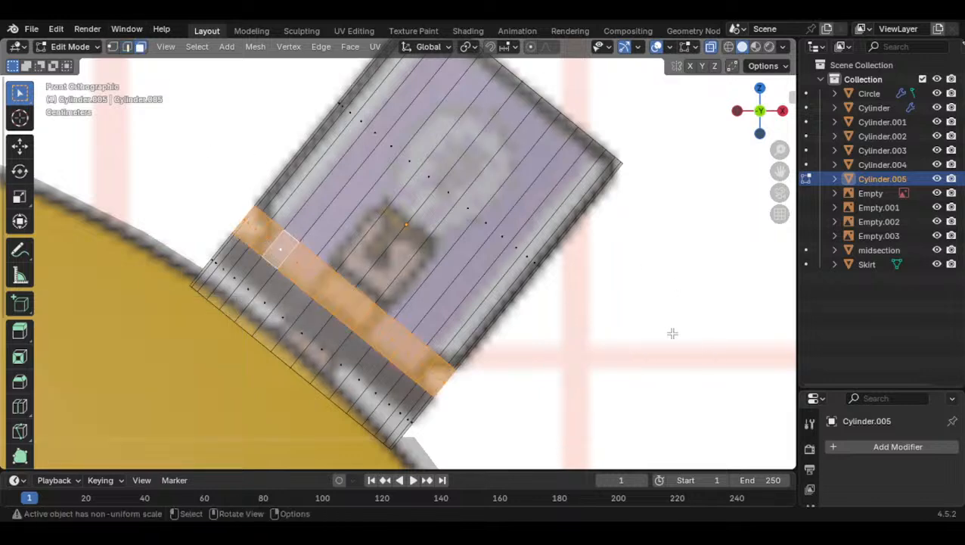
{"action": "key", "text": "s"}
{"action": "left_click", "coordinate": [605, 327]}
{"action": "key", "text": "ctrl+z"}
Inset the selected face ring by 0.02108 m and extrude it inward along its normals to form the groove drawn above the base
{"action": "middle_click_drag", "start_coordinate": [409, 277], "coordinate": [445, 289], "text": "shift"}
{"action": "scroll", "coordinate": [445, 290], "scroll_direction": "up", "scroll_amount": 1}
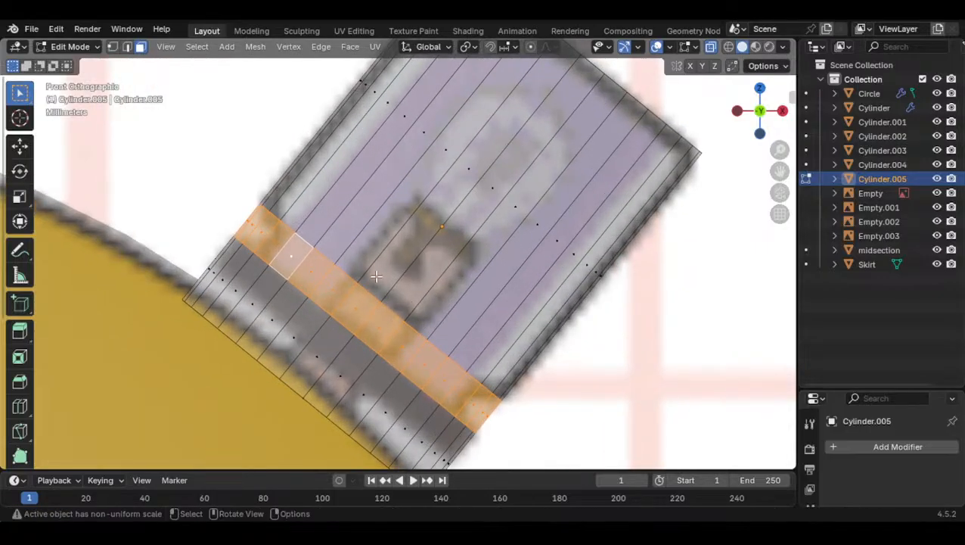
{"action": "middle_click_drag", "start_coordinate": [387, 296], "coordinate": [406, 254], "text": "shift"}
{"action": "scroll", "coordinate": [407, 252], "scroll_direction": "up", "scroll_amount": 2}
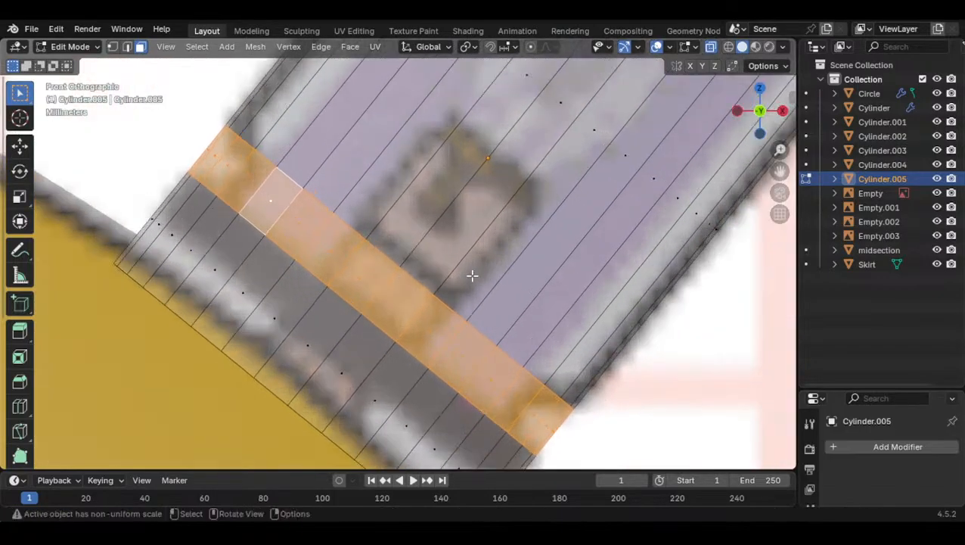
{"action": "key", "text": "i"}
{"action": "left_click", "coordinate": [601, 363]}
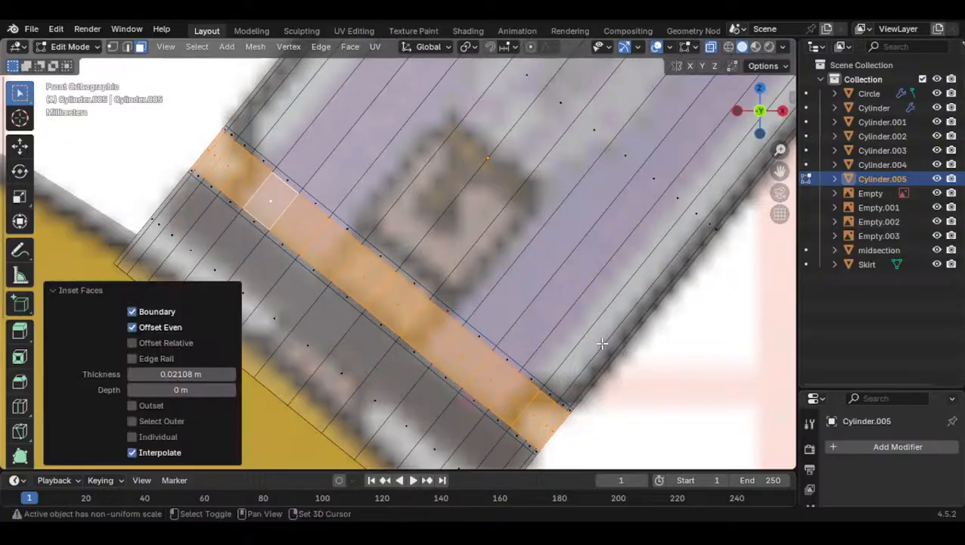
{"action": "key", "text": "alt+e"}
{"action": "left_click", "coordinate": [603, 371]}
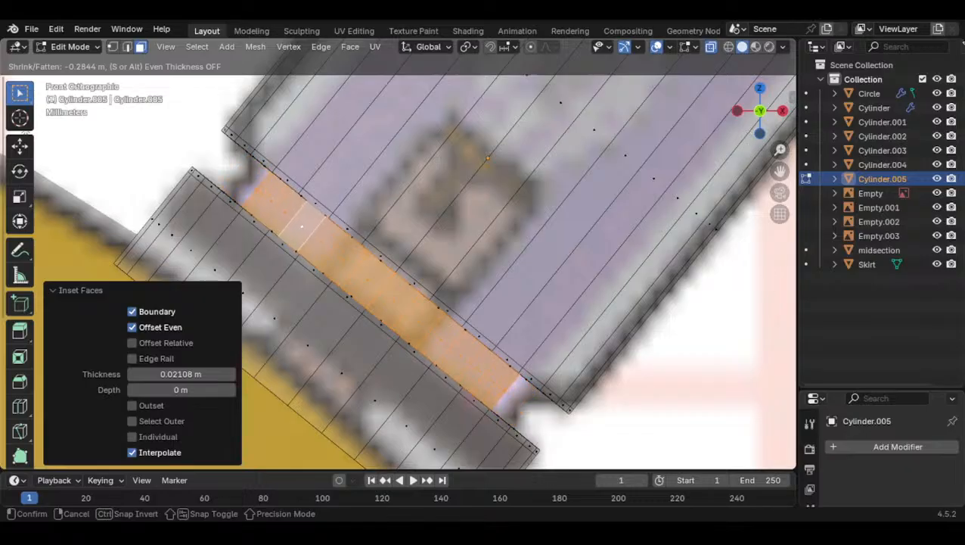
{"action": "left_click", "coordinate": [699, 165]}
{"action": "scroll", "coordinate": [650, 197], "scroll_direction": "down", "scroll_amount": 3}
{"action": "key", "text": "Tab"}
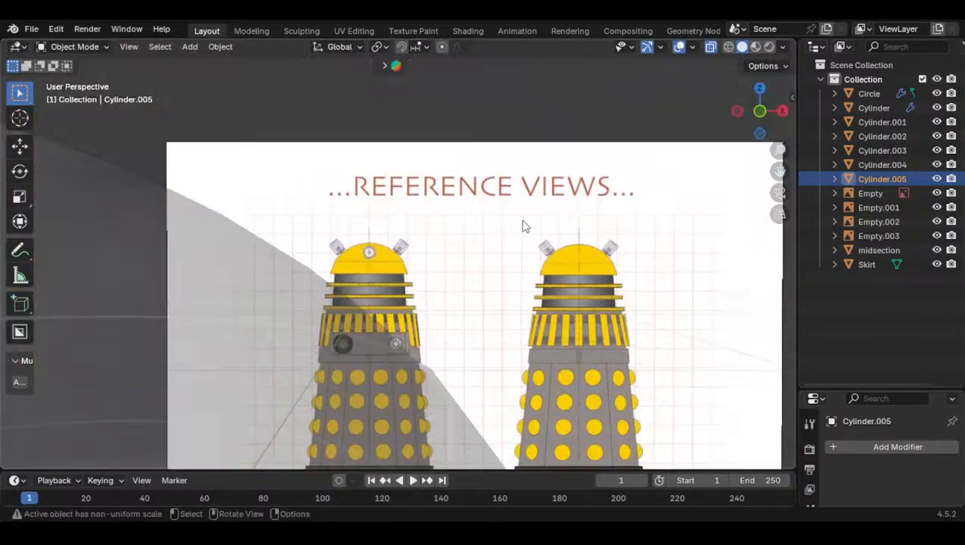
Try to dissolve the thin inset face ring on the groove's upper side
{"action": "key", "text": "Tab"}
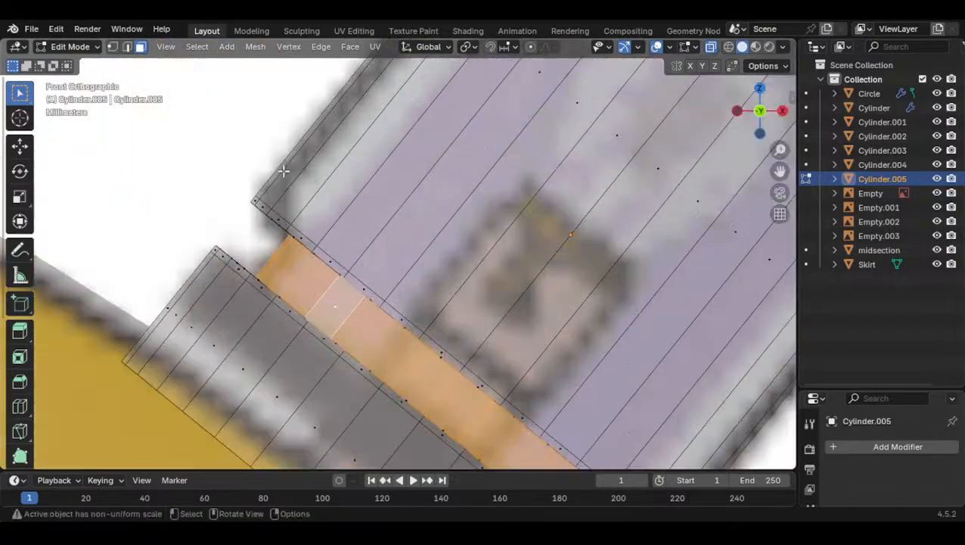
{"action": "scroll", "coordinate": [284, 171], "scroll_direction": "up", "scroll_amount": 1}
{"action": "left_click", "coordinate": [254, 214]}
{"action": "left_click", "coordinate": [237, 194], "text": "alt"}
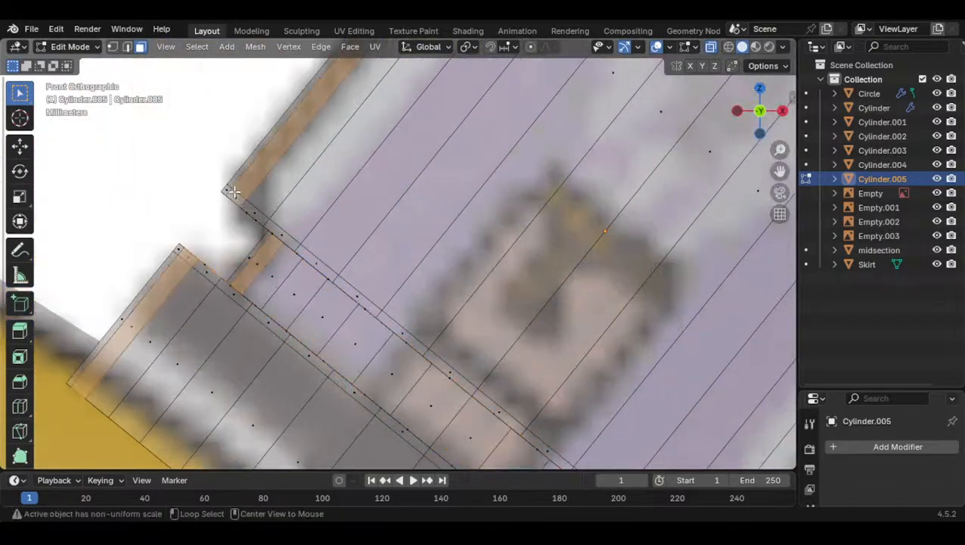
{"action": "left_click", "coordinate": [232, 192], "text": "alt"}
{"action": "right_click", "coordinate": [230, 193]}
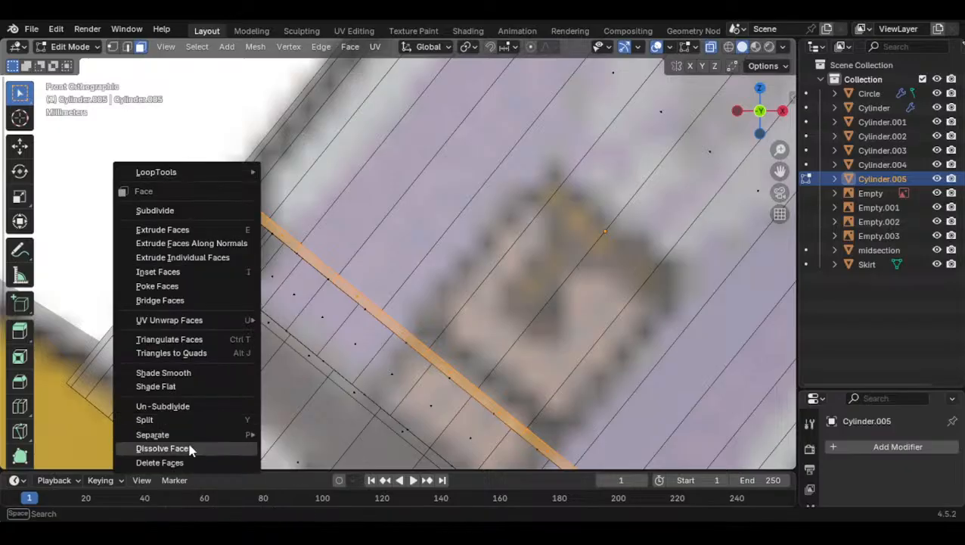
{"action": "left_click", "coordinate": [190, 449]}
{"action": "left_click", "coordinate": [319, 198], "text": "alt"}
{"action": "right_click", "coordinate": [267, 271]}
{"action": "left_click", "coordinate": [246, 314]}
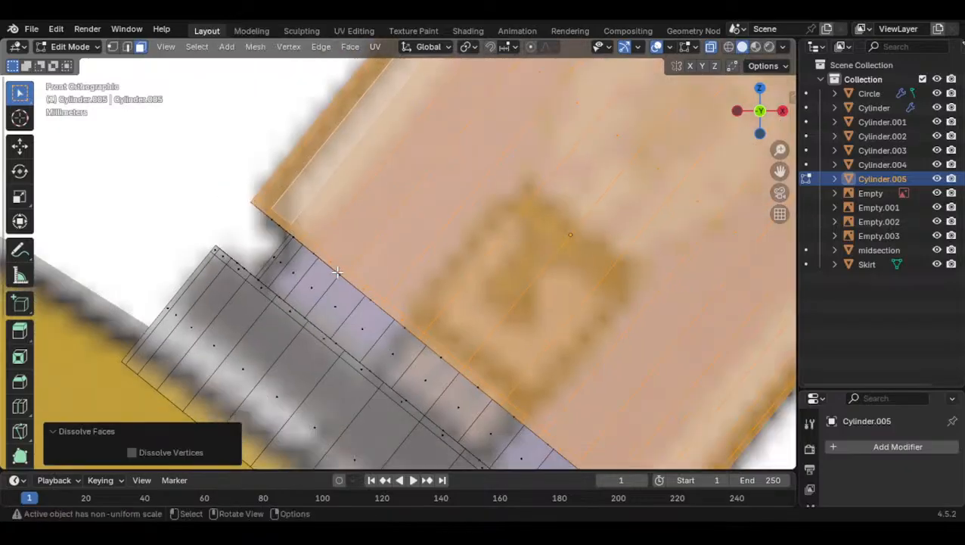
{"action": "key", "text": "ctrl+z"}
{"action": "key", "text": "ctrl+z"}
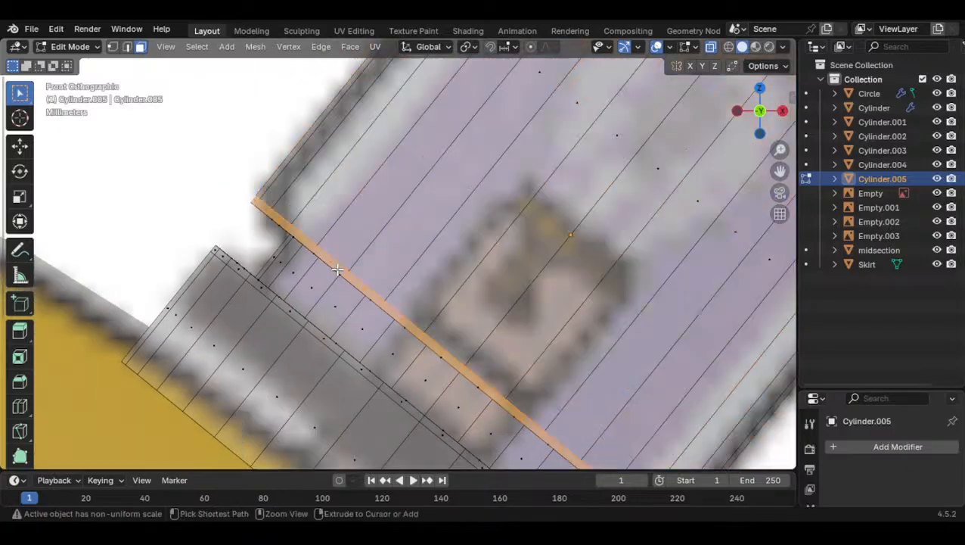
Dissolve the extra edge loop left by the inset on the groove's upper side
{"action": "left_click", "coordinate": [127, 47]}
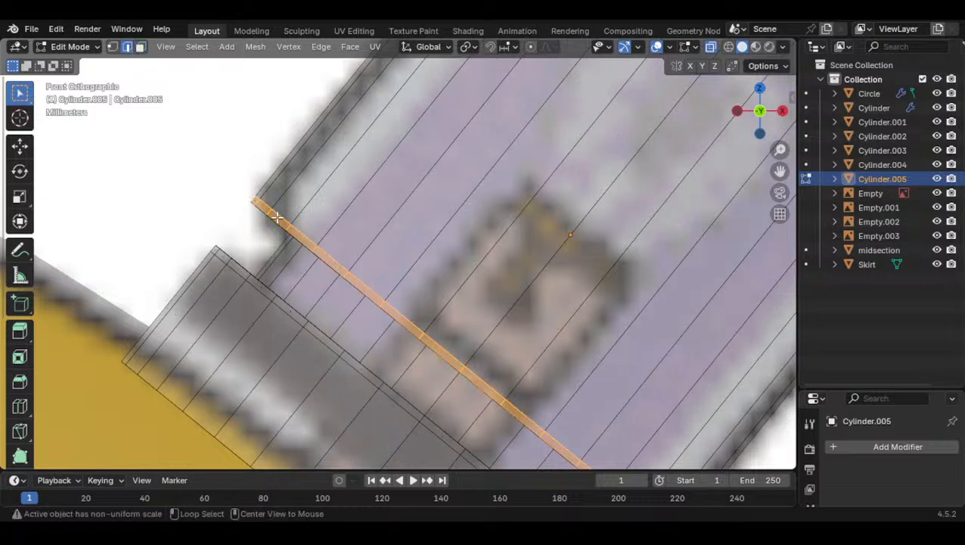
{"action": "left_click", "coordinate": [278, 217], "text": "alt"}
{"action": "left_click", "coordinate": [279, 216], "text": "alt"}
{"action": "right_click", "coordinate": [285, 222]}
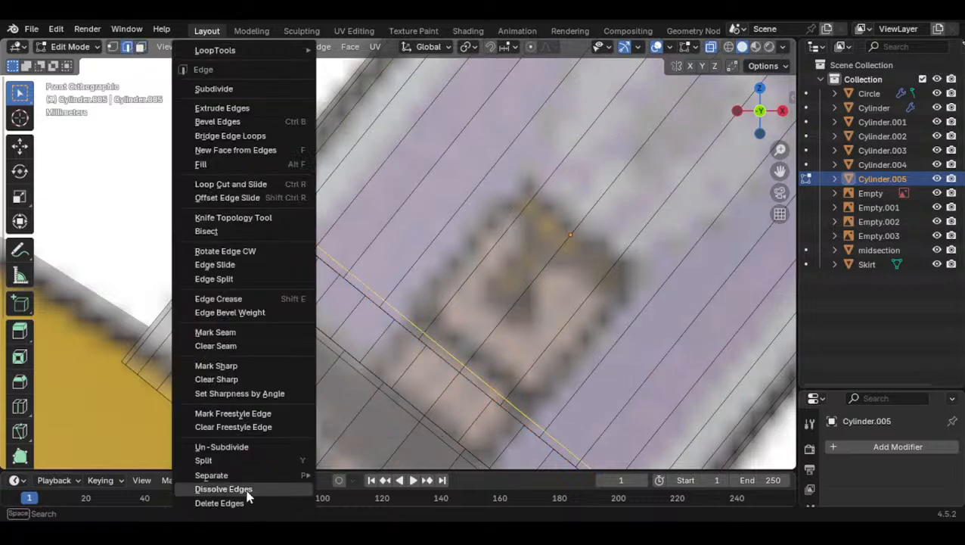
{"action": "left_click", "coordinate": [223, 488]}
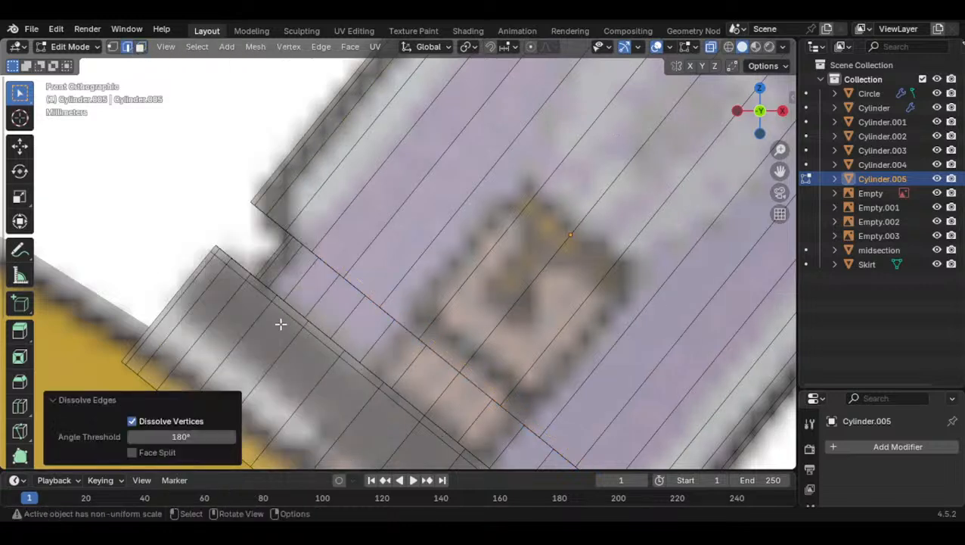
{"action": "scroll", "coordinate": [280, 303], "scroll_direction": "up", "scroll_amount": 2}
{"action": "left_click", "coordinate": [250, 209]}
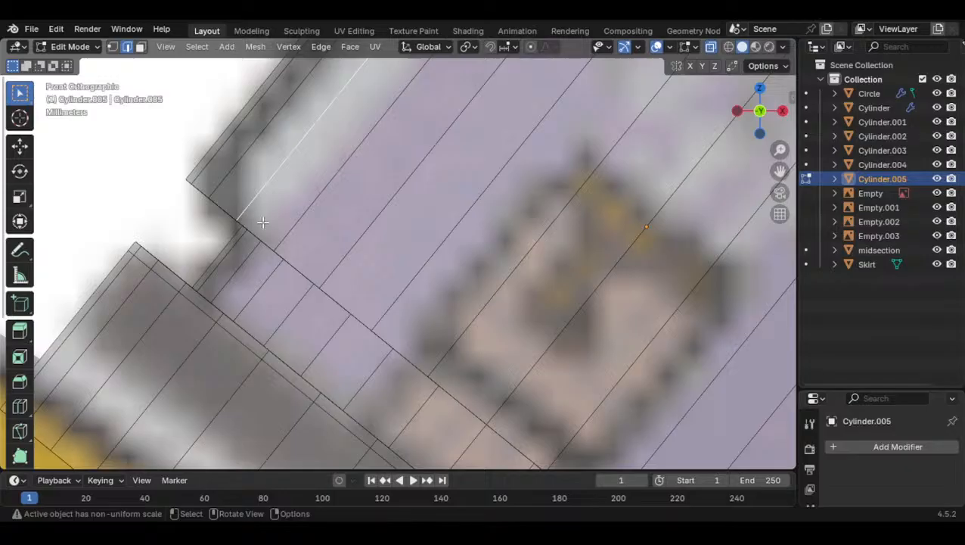
{"action": "scroll", "coordinate": [262, 222], "scroll_direction": "down", "scroll_amount": 3}
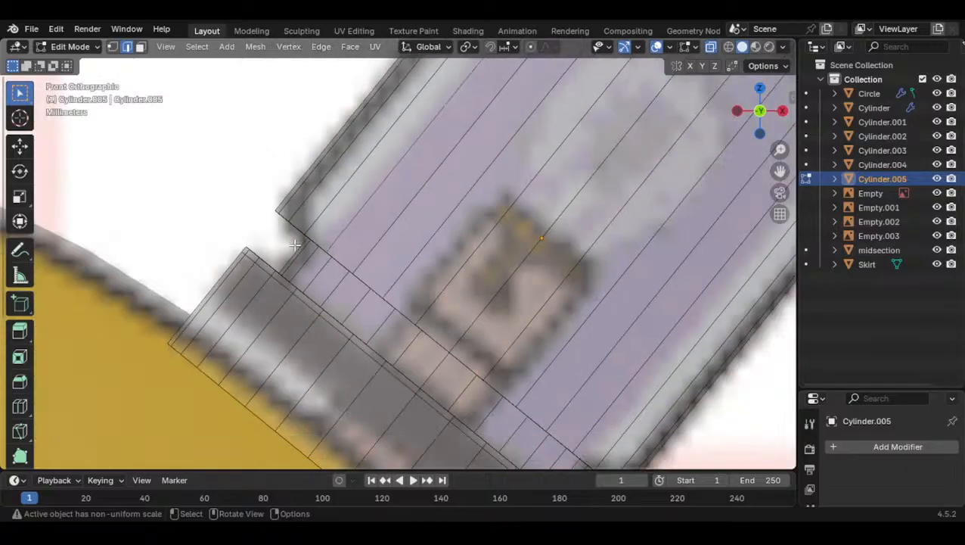
{"action": "key", "text": "Tab"}
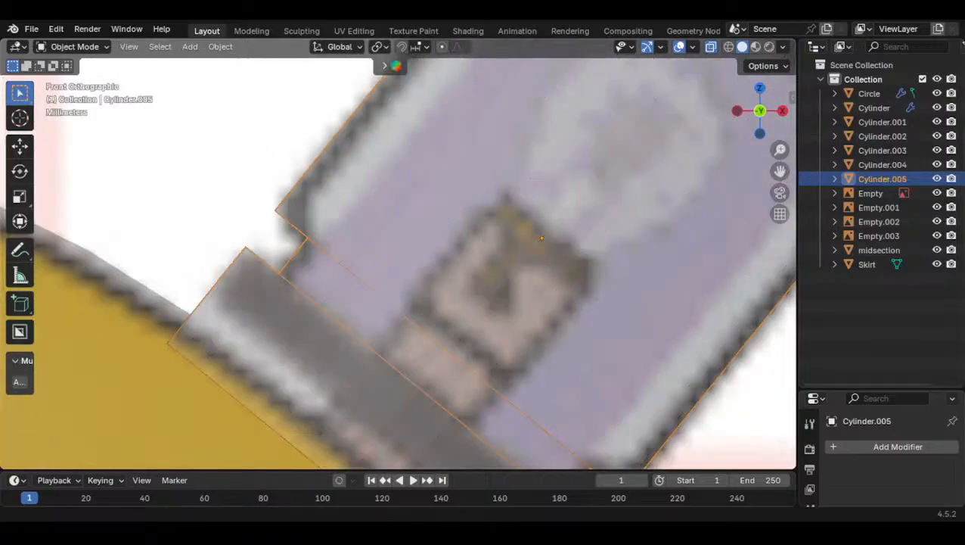
Try to bevel the edge loop around the cylinder's outer end
{"action": "scroll", "coordinate": [408, 369], "scroll_direction": "down", "scroll_amount": 1}
{"action": "middle_click_drag", "start_coordinate": [408, 333], "coordinate": [407, 251], "text": "shift"}
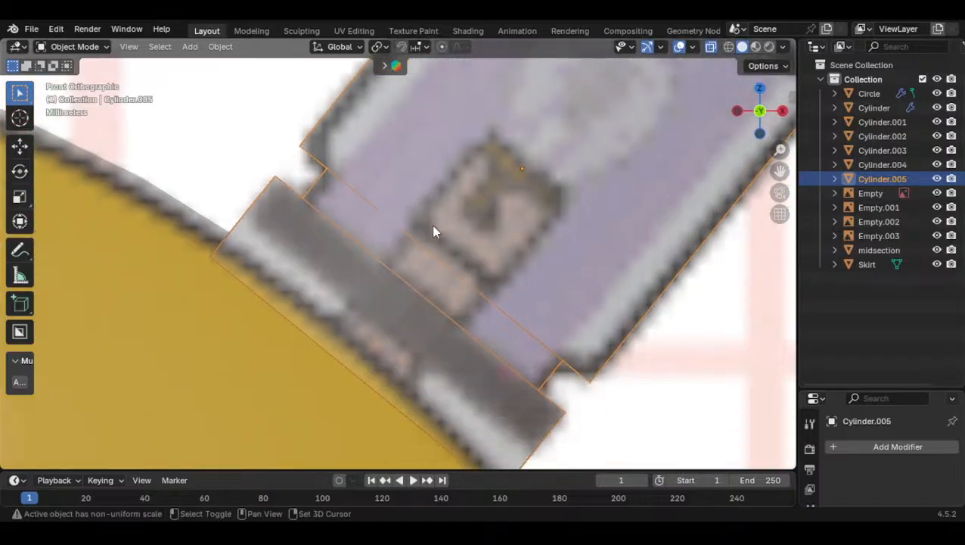
{"action": "middle_click_drag", "start_coordinate": [474, 285], "coordinate": [458, 220], "text": "shift"}
{"action": "scroll", "coordinate": [477, 249], "scroll_direction": "down", "scroll_amount": 2}
{"action": "middle_click_drag", "start_coordinate": [627, 246], "coordinate": [558, 239], "text": "shift"}
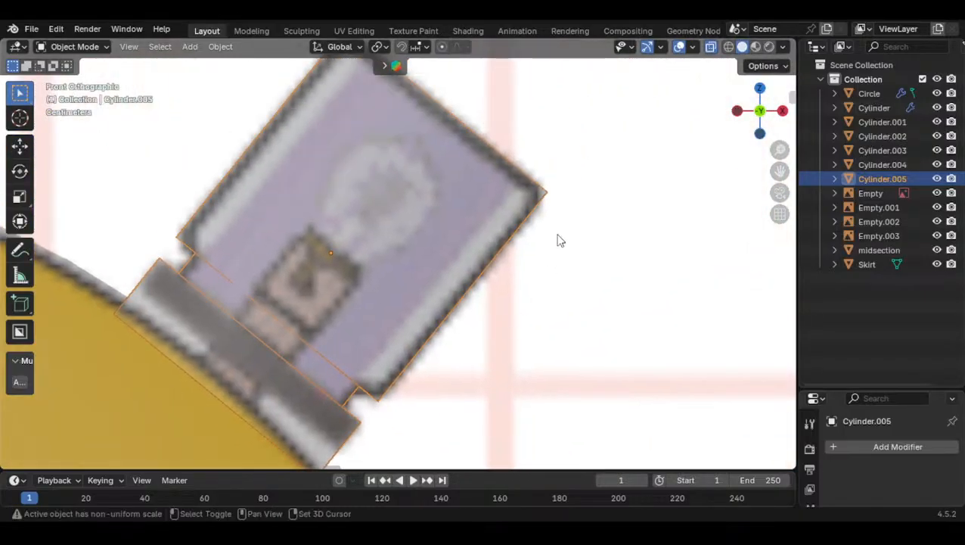
{"action": "scroll", "coordinate": [558, 239], "scroll_direction": "up", "scroll_amount": 2}
{"action": "key", "text": "Tab"}
{"action": "left_click", "coordinate": [457, 194], "text": "alt"}
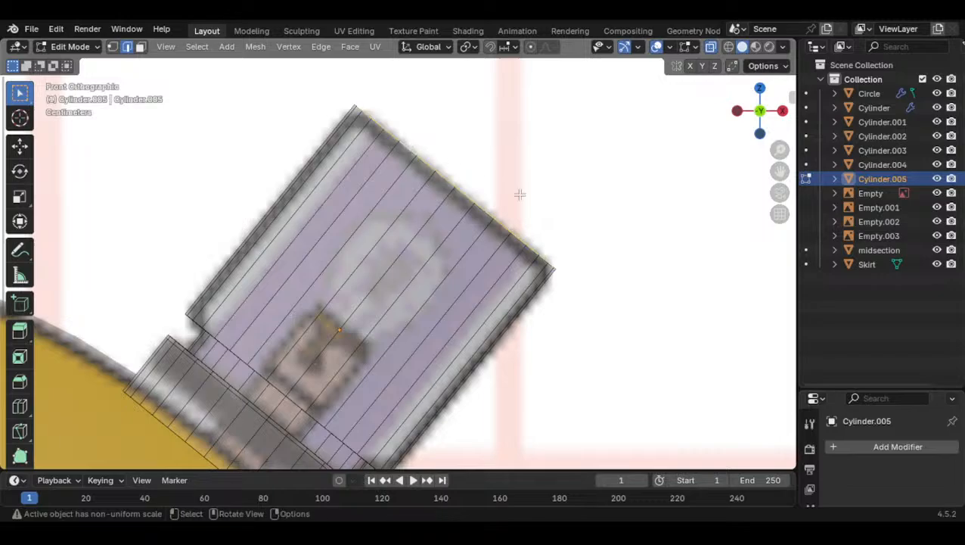
{"action": "key", "text": "ctrl+b"}
{"action": "left_click", "coordinate": [597, 194]}
{"action": "key", "text": "ctrl+z"}
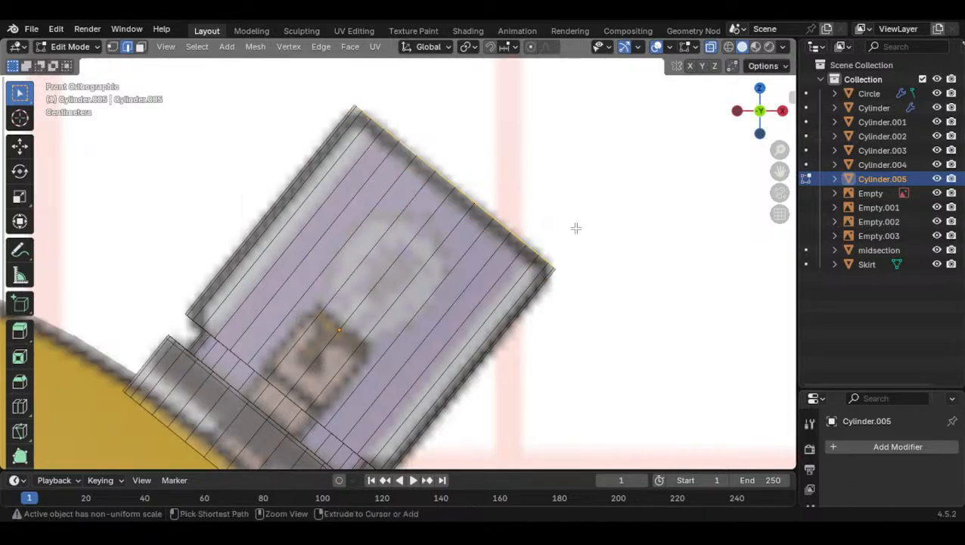
Apply the cylinder's scale and bevel its outer end edge loop with 5 segments and an offset of about 0.0042 m
{"action": "key", "text": "Tab"}
{"action": "key", "text": "ctrl+a"}
{"action": "left_click", "coordinate": [576, 238]}
{"action": "key", "text": "Tab"}
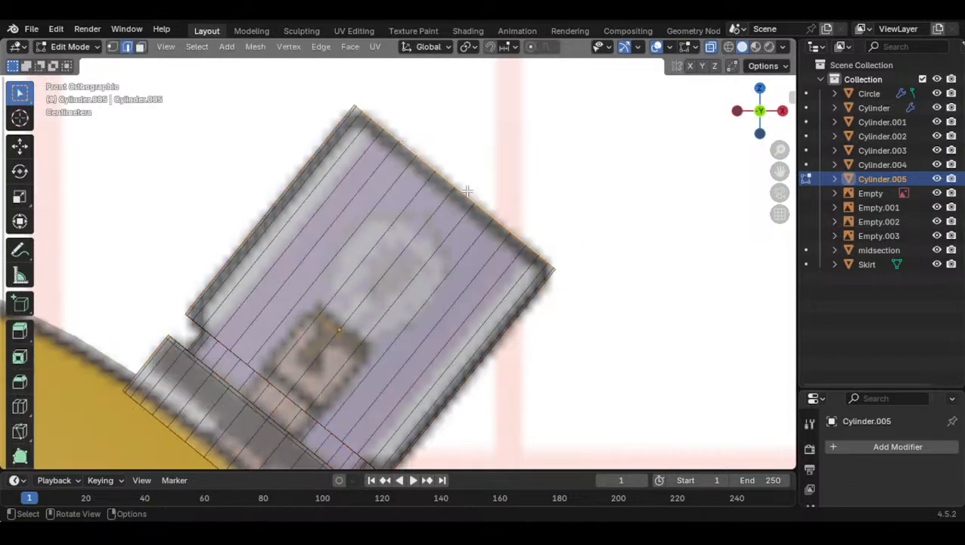
{"action": "key", "text": "ctrl+b"}
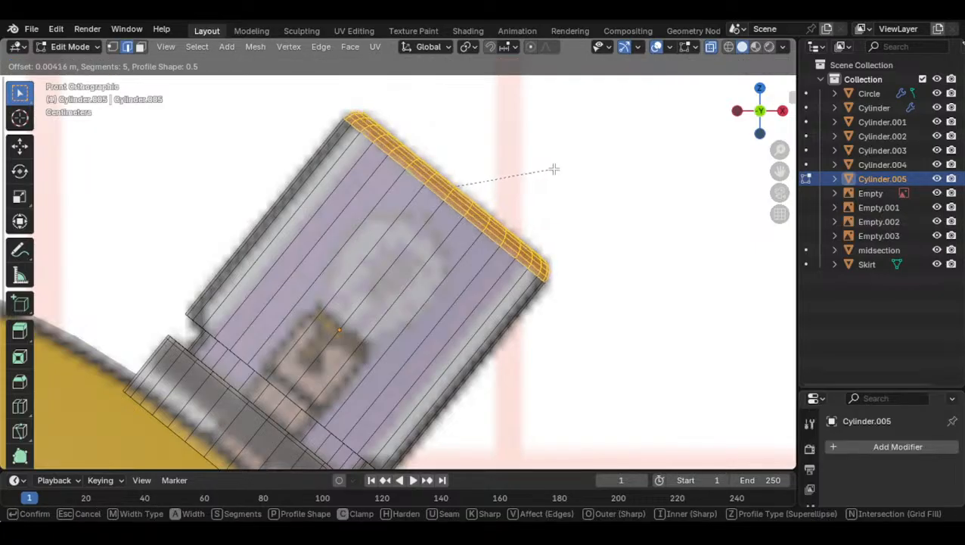
{"action": "left_click", "coordinate": [552, 168]}
{"action": "key", "text": "Tab"}
{"action": "middle_click_drag", "start_coordinate": [427, 254], "coordinate": [451, 198], "text": "shift"}
{"action": "scroll", "coordinate": [452, 199], "scroll_direction": "up", "scroll_amount": 1}
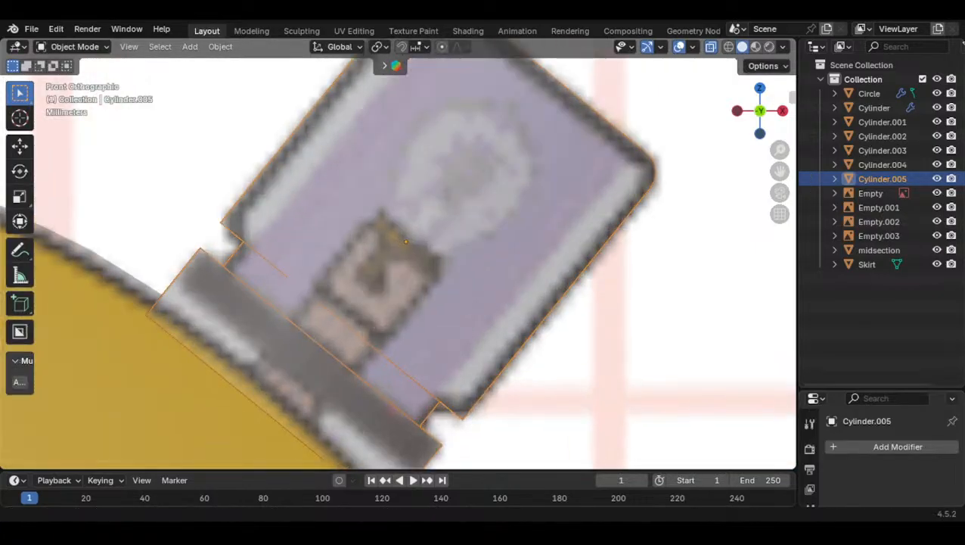
{"action": "key", "text": "Tab"}
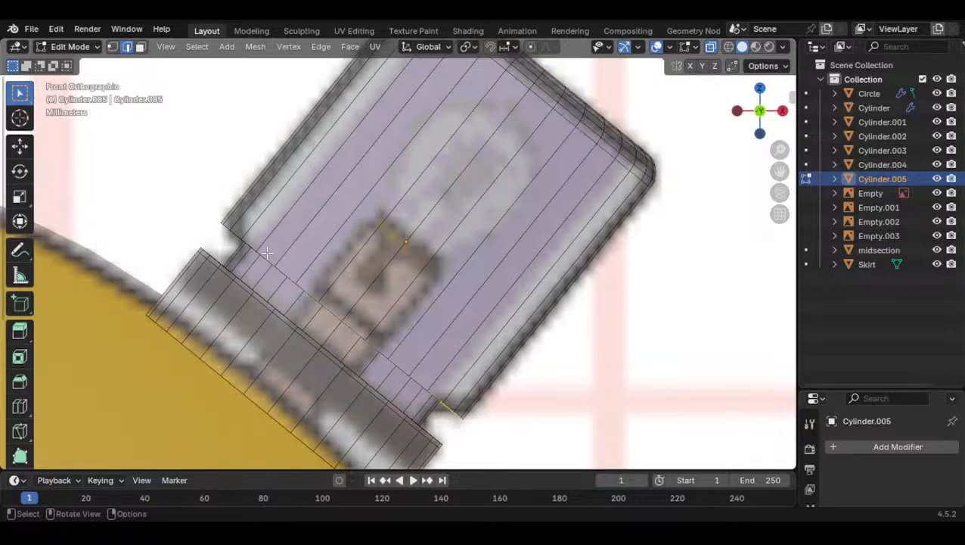
{"action": "middle_click_drag", "start_coordinate": [265, 258], "coordinate": [500, 414]}
{"action": "key", "text": "Tab"}
In the right side view, move the cylinder 7.4545 m along global Y to the dome on the yellow Dalek's side drawing
{"action": "left_click", "coordinate": [752, 114]}
{"action": "scroll", "coordinate": [603, 243], "scroll_direction": "down", "scroll_amount": 3}
{"action": "middle_click_drag", "start_coordinate": [603, 244], "coordinate": [519, 247]}
{"action": "scroll", "coordinate": [519, 247], "scroll_direction": "up", "scroll_amount": 2}
{"action": "scroll", "coordinate": [608, 238], "scroll_direction": "down", "scroll_amount": 2}
{"action": "left_click", "coordinate": [761, 134]}
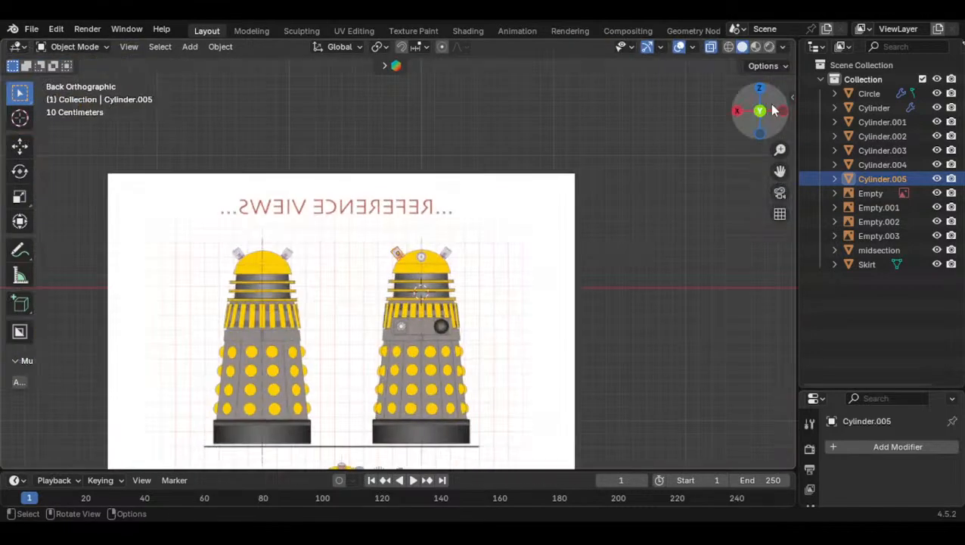
{"action": "left_click", "coordinate": [740, 113]}
{"action": "key", "text": "g"}
{"action": "key", "text": "y"}
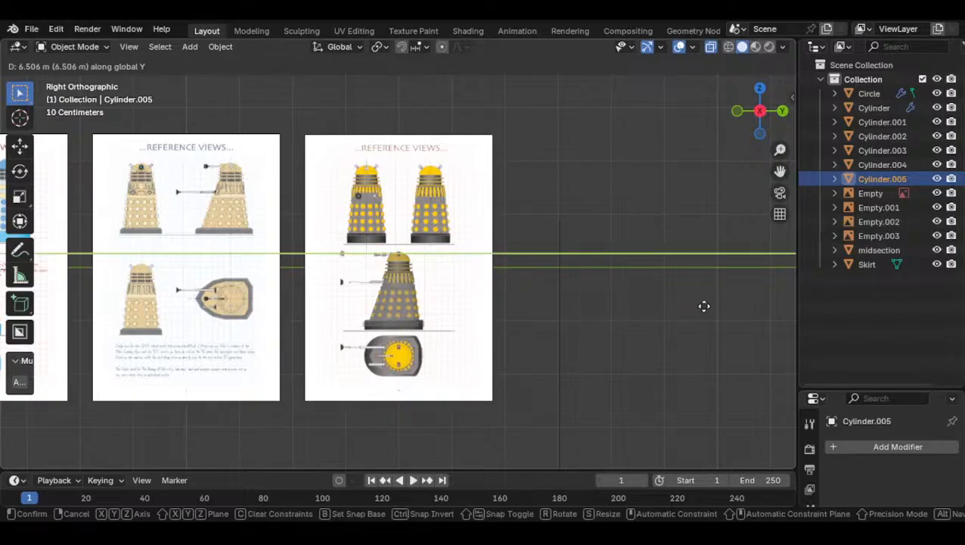
{"action": "left_click", "coordinate": [755, 306]}
Move the cylinder another 0.10621 m along global Y so that it covers the dome light in the side drawing
{"action": "scroll", "coordinate": [436, 265], "scroll_direction": "up", "scroll_amount": 12}
{"action": "scroll", "coordinate": [433, 269], "scroll_direction": "up", "scroll_amount": 6}
{"action": "key", "text": "g"}
{"action": "key", "text": "y"}
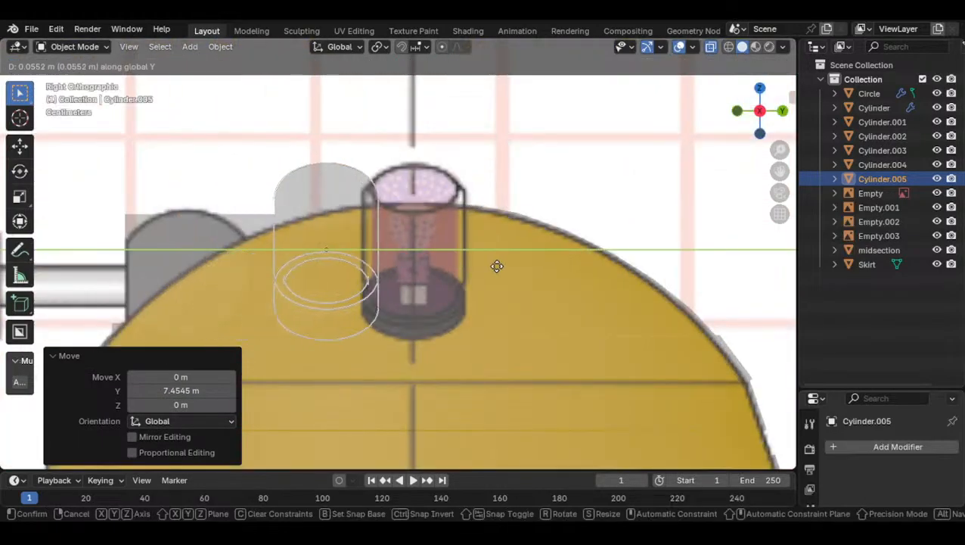
{"action": "left_click", "coordinate": [575, 274]}
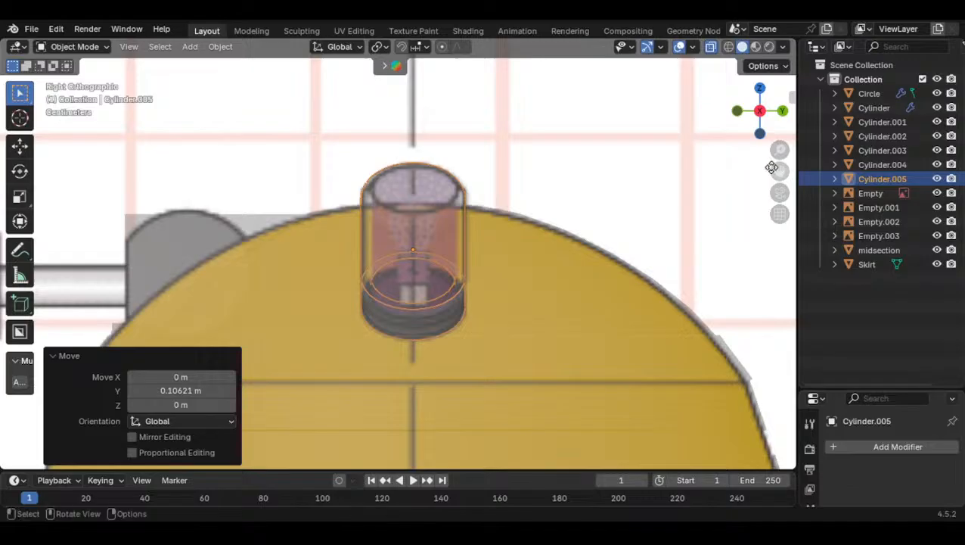
{"action": "left_click", "coordinate": [742, 110]}
{"action": "scroll", "coordinate": [423, 317], "scroll_direction": "up", "scroll_amount": 5}
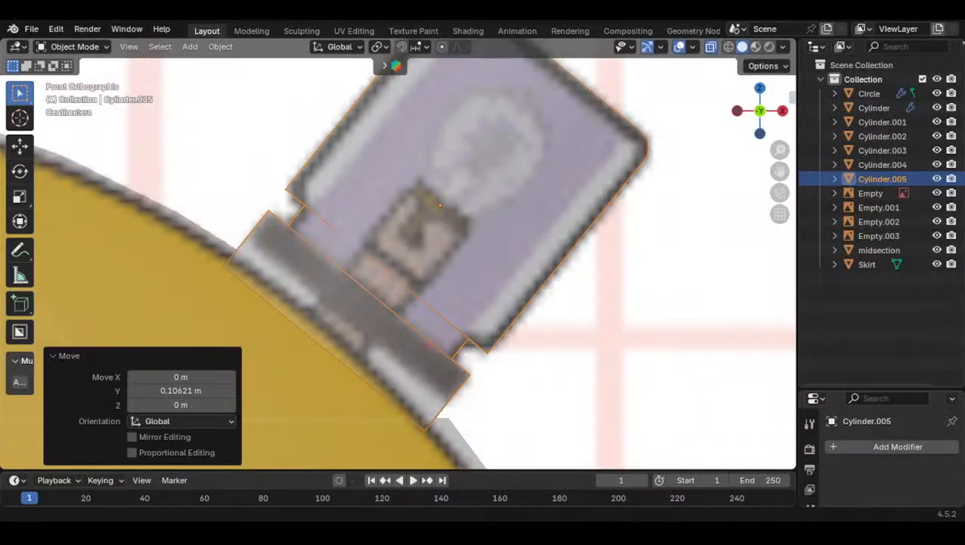
Bevel the edge loop at the lower end of the cylinder's wide lamp section with 5 segments and a 0.00387 m width
{"action": "scroll", "coordinate": [386, 345], "scroll_direction": "down", "scroll_amount": 6}
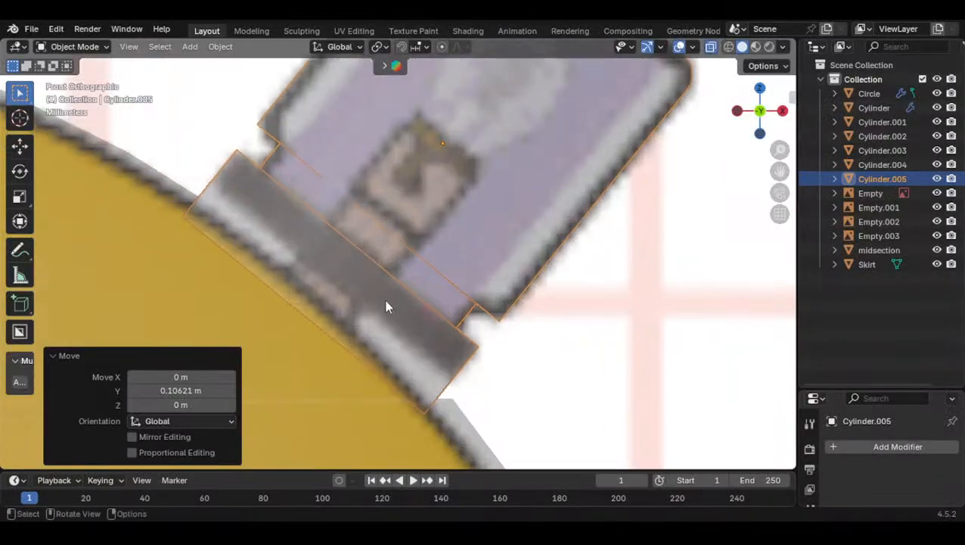
{"action": "scroll", "coordinate": [434, 306], "scroll_direction": "up", "scroll_amount": 5}
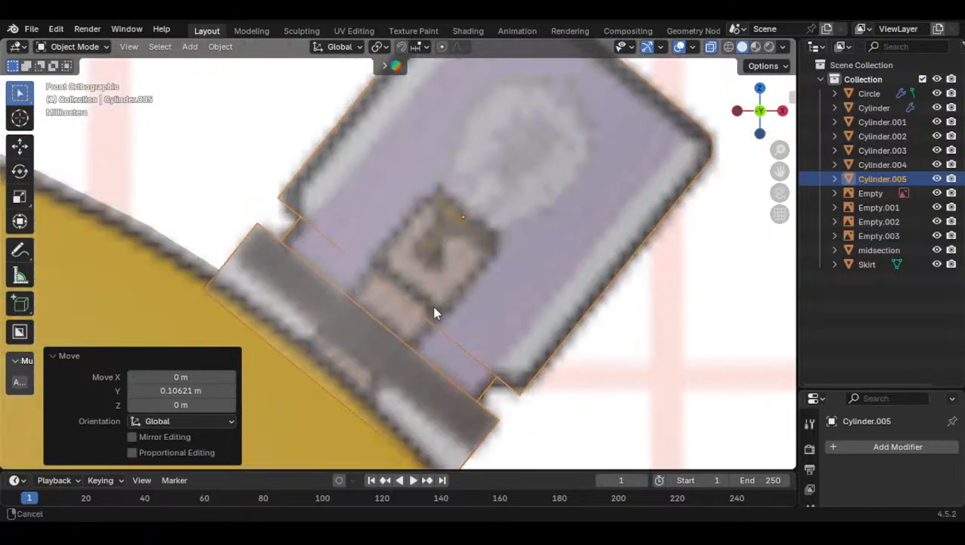
{"action": "key", "text": "Tab"}
{"action": "middle_click_drag", "start_coordinate": [432, 306], "coordinate": [408, 287]}
{"action": "middle_click_drag", "start_coordinate": [307, 209], "coordinate": [459, 194]}
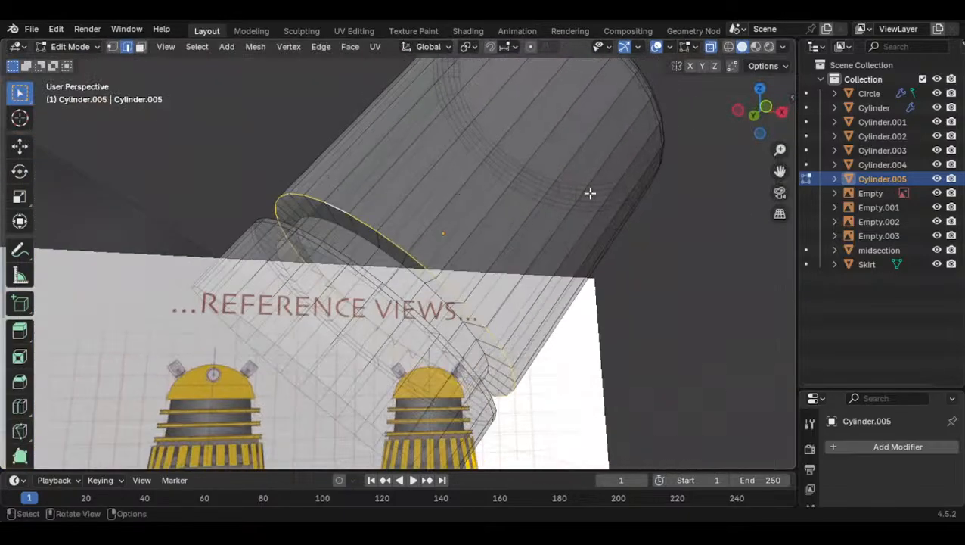
{"action": "left_click", "coordinate": [771, 104]}
{"action": "key", "text": "ctrl+b"}
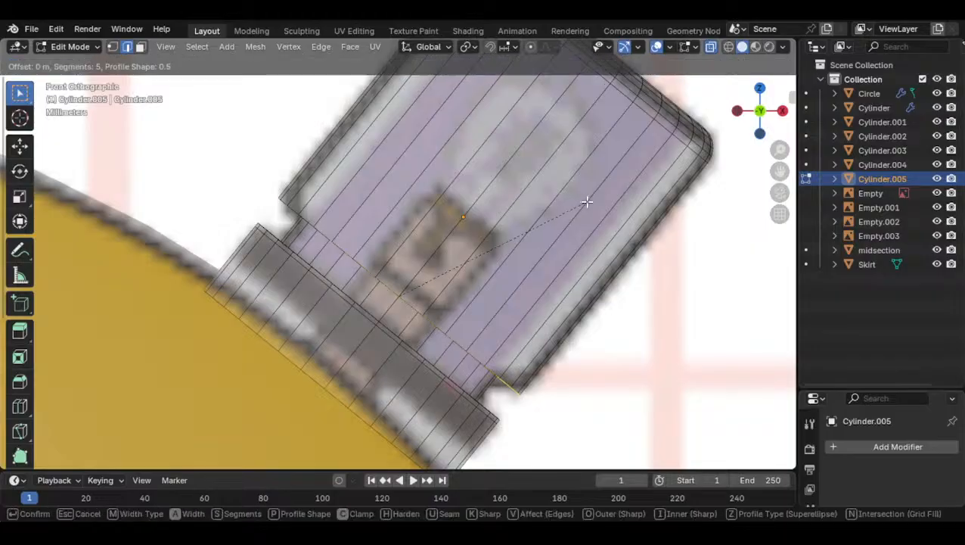
{"action": "left_click", "coordinate": [592, 196]}
{"action": "scroll", "coordinate": [591, 196], "scroll_direction": "down", "scroll_amount": 3}
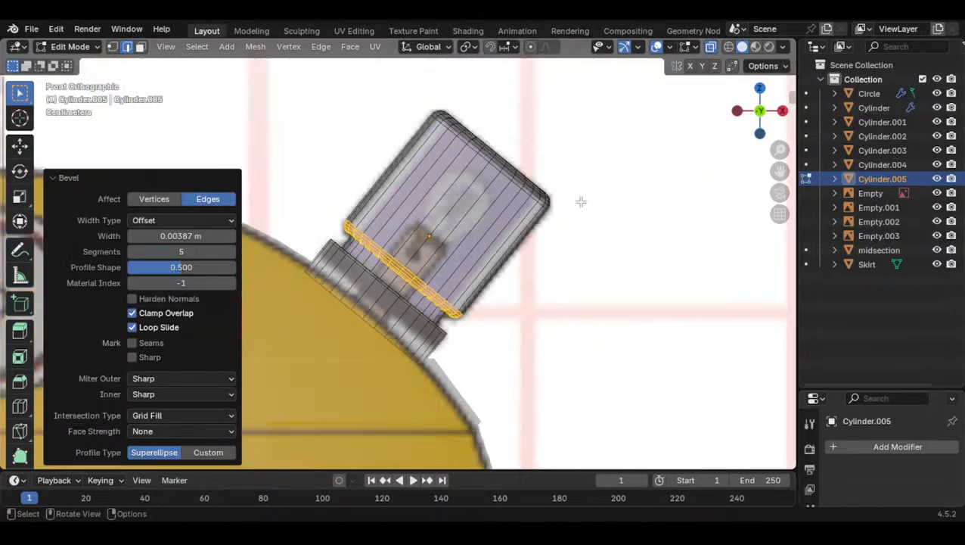
{"action": "key", "text": "Tab"}
Rotate the cylinder 0.463° in the front view to match the tilt of the dome light in the drawing
{"action": "scroll", "coordinate": [554, 239], "scroll_direction": "up", "scroll_amount": 1}
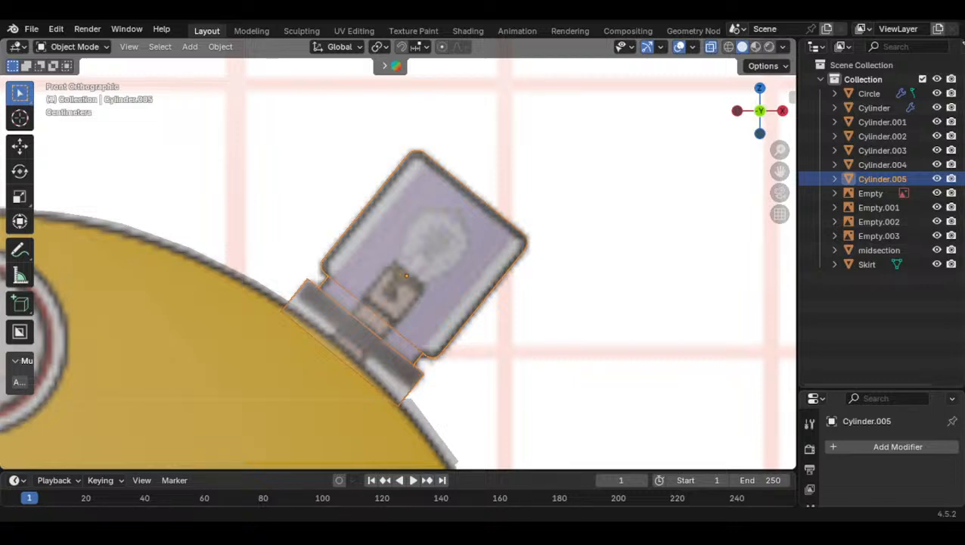
{"action": "middle_click_drag", "start_coordinate": [426, 300], "coordinate": [404, 257], "text": "shift"}
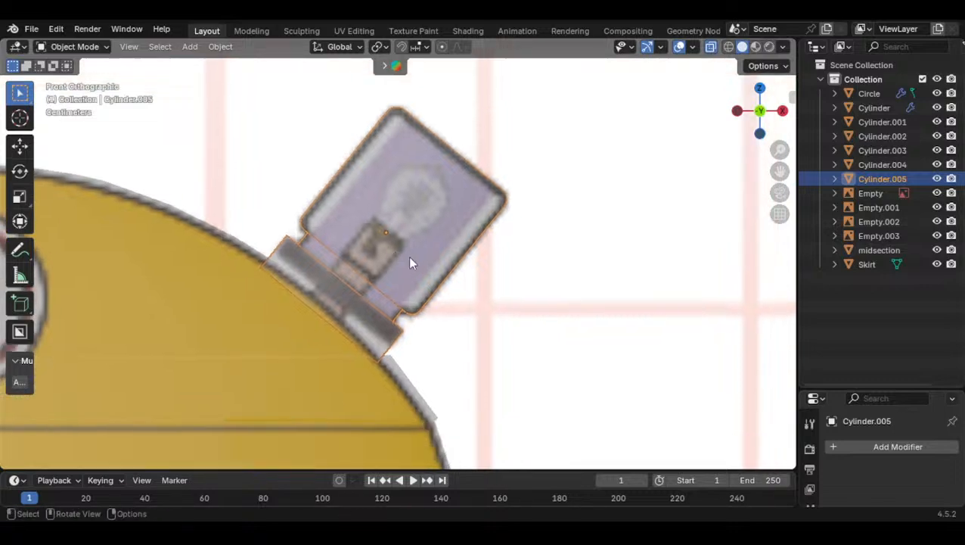
{"action": "key", "text": "r"}
{"action": "left_click", "coordinate": [605, 172]}
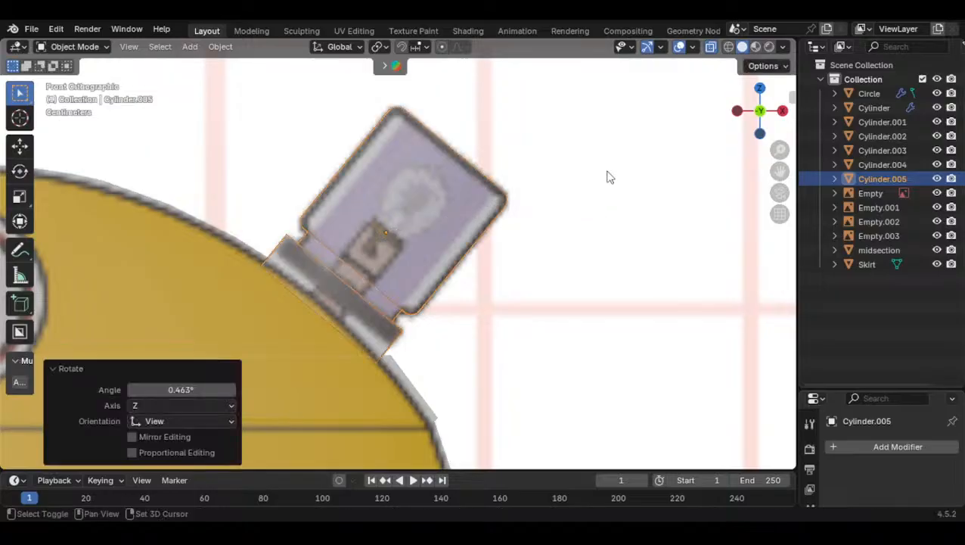
Turn off X-ray display and apply Shade Auto Smooth with a 30° angle to the dome light cylinder
{"action": "left_click", "coordinate": [710, 47]}
{"action": "middle_click_drag", "start_coordinate": [571, 254], "coordinate": [424, 251]}
{"action": "right_click", "coordinate": [424, 251]}
{"action": "left_click", "coordinate": [381, 219]}
{"action": "right_click", "coordinate": [378, 217]}
{"action": "left_click", "coordinate": [382, 205]}
{"action": "left_click", "coordinate": [738, 110]}
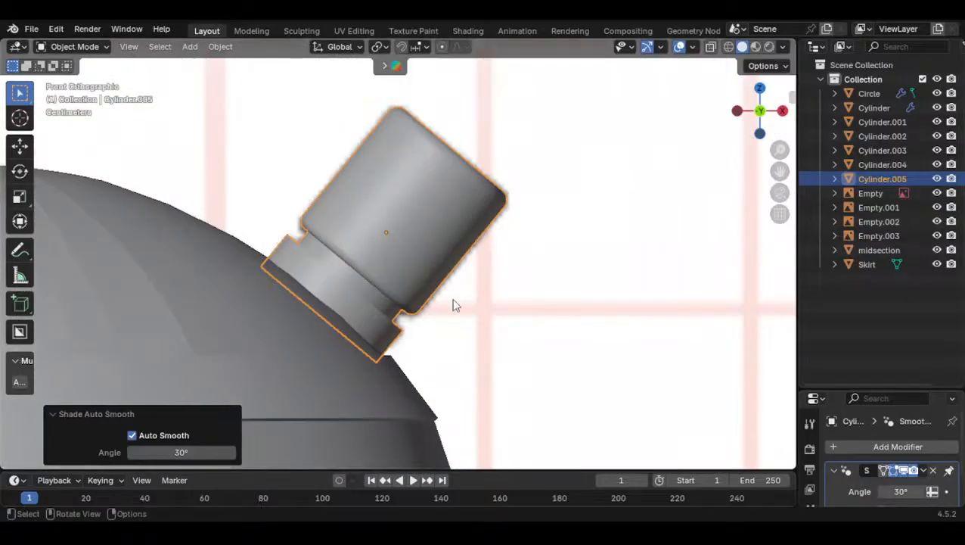
{"action": "scroll", "coordinate": [486, 251], "scroll_direction": "down", "scroll_amount": 2}
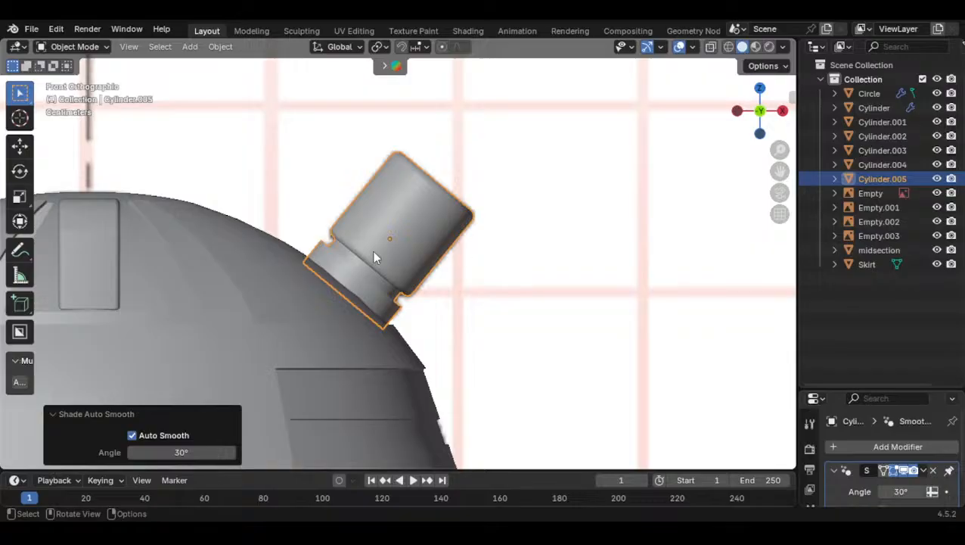
Turn X-ray display back on and check the cylinder's outline against the dome light drawing in the front view
{"action": "left_click", "coordinate": [711, 46]}
{"action": "scroll", "coordinate": [533, 186], "scroll_direction": "up", "scroll_amount": 4}
{"action": "scroll", "coordinate": [534, 189], "scroll_direction": "down", "scroll_amount": 12}
{"action": "scroll", "coordinate": [534, 197], "scroll_direction": "up", "scroll_amount": 14}
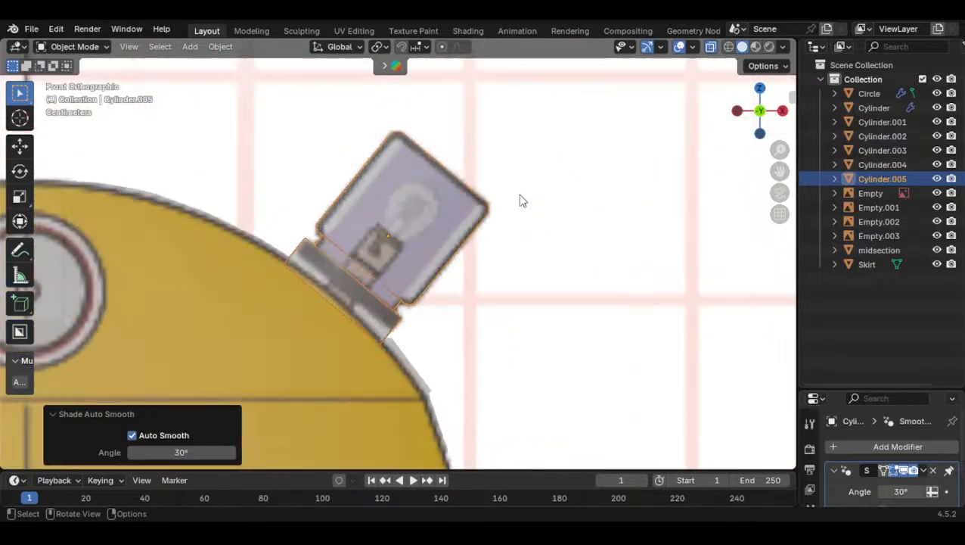
{"action": "middle_click_drag", "start_coordinate": [379, 248], "coordinate": [439, 227], "text": "shift"}
{"action": "scroll", "coordinate": [439, 227], "scroll_direction": "down", "scroll_amount": 1}
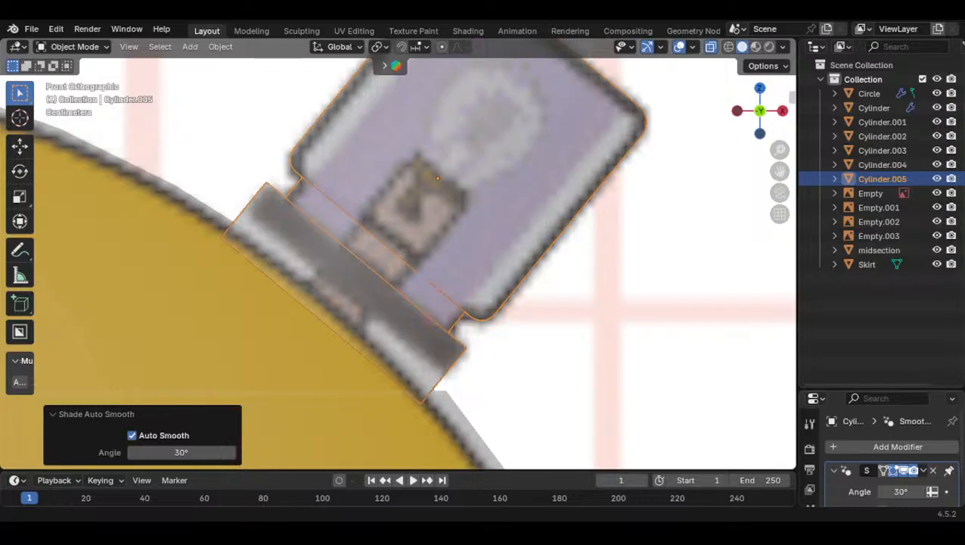
{"action": "scroll", "coordinate": [405, 356], "scroll_direction": "down", "scroll_amount": 3}
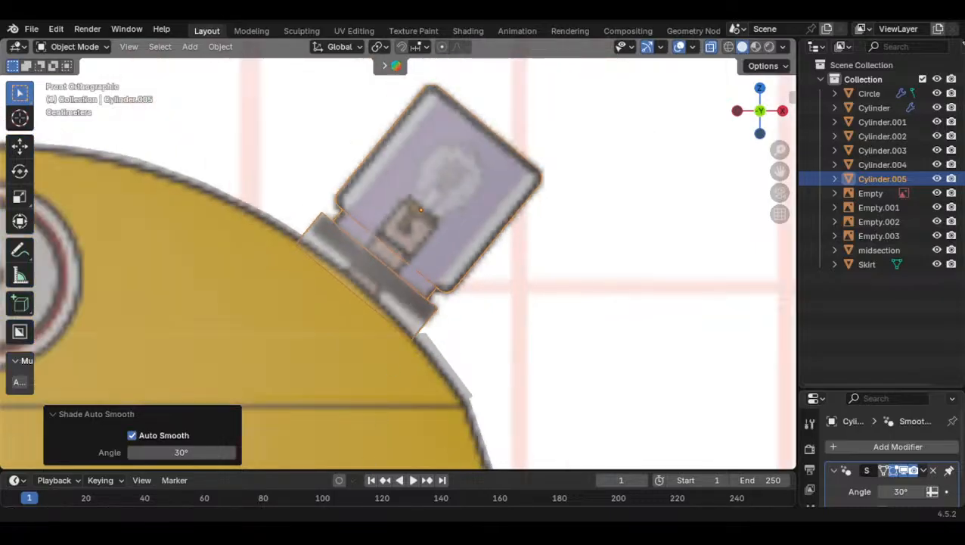
{"action": "scroll", "coordinate": [376, 254], "scroll_direction": "down", "scroll_amount": 4}
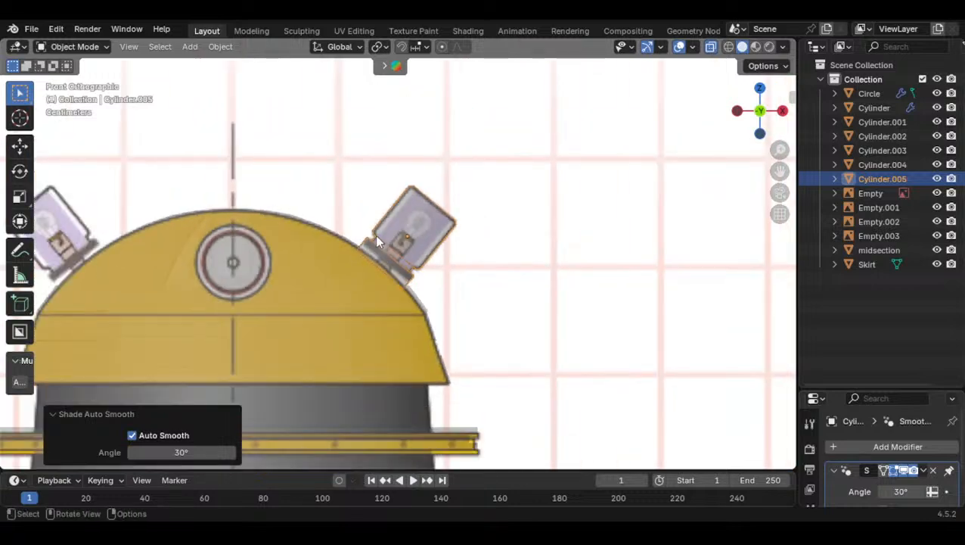
{"action": "middle_click_drag", "start_coordinate": [340, 267], "coordinate": [365, 282], "text": "shift"}
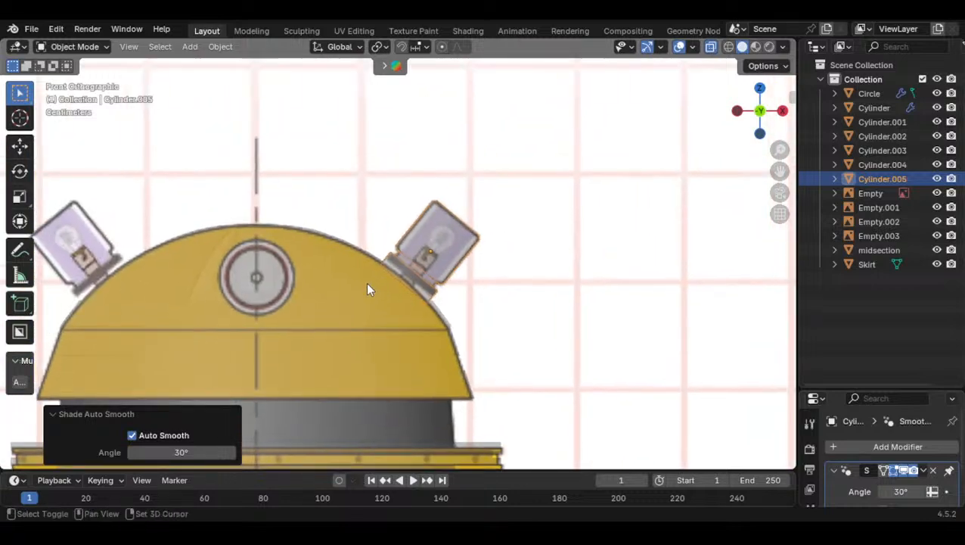
{"action": "scroll", "coordinate": [381, 275], "scroll_direction": "up", "scroll_amount": 5}
{"action": "mouse_move", "coordinate": [439, 240]}
{"action": "middle_mouse_down", "text": "shift"}
{"action": "mouse_move", "coordinate": [367, 272]}
{"action": "mouse_move", "coordinate": [449, 255]}
{"action": "middle_mouse_up", "text": "shift"}
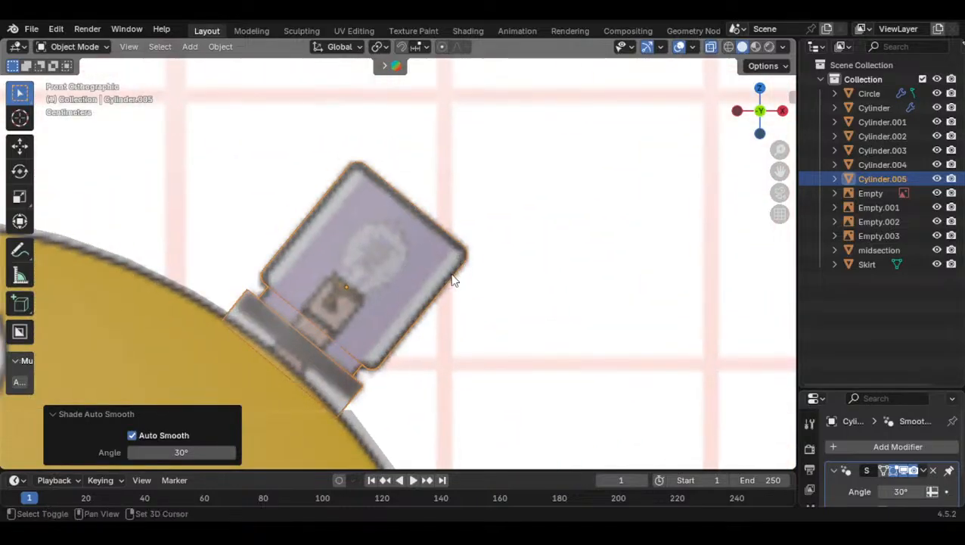
Add a UV sphere with 32 segments, 16 rings and a 1 m radius, and scale it down
{"action": "key", "text": "shift+a"}
{"action": "mouse_move", "coordinate": [427, 227]}
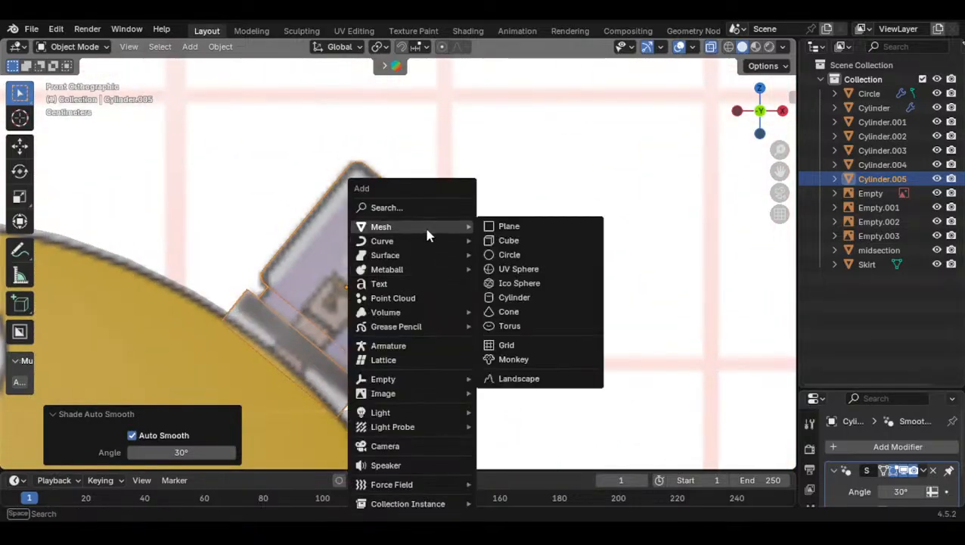
{"action": "left_click", "coordinate": [520, 268]}
{"action": "scroll", "coordinate": [502, 264], "scroll_direction": "down", "scroll_amount": 6}
{"action": "key", "text": "s"}
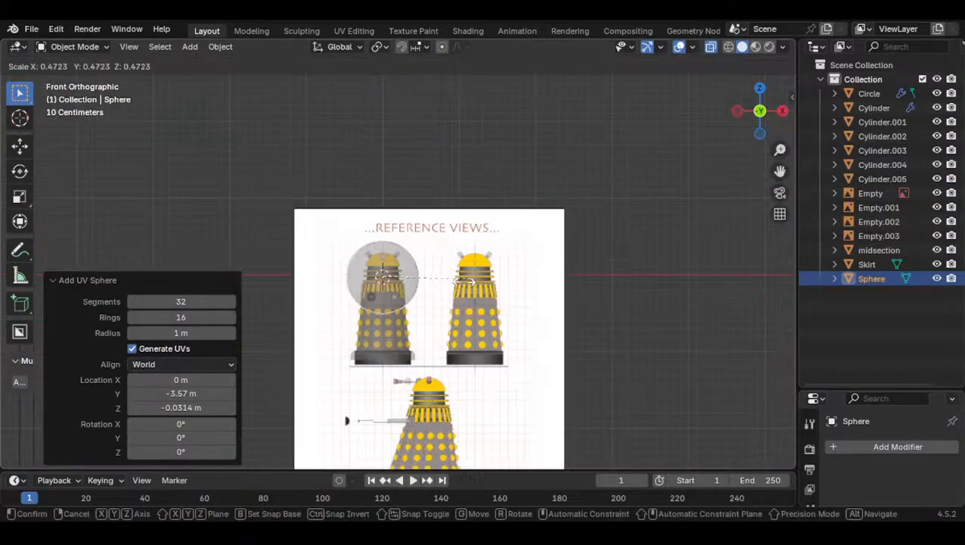
{"action": "left_click", "coordinate": [393, 292]}
Move the sphere 0.23043 m along X and 0.334 m along Z, up to the dome light
{"action": "scroll", "coordinate": [392, 292], "scroll_direction": "up", "scroll_amount": 7}
{"action": "key", "text": "g"}
{"action": "left_click", "coordinate": [440, 240]}
{"action": "scroll", "coordinate": [440, 240], "scroll_direction": "up", "scroll_amount": 6}
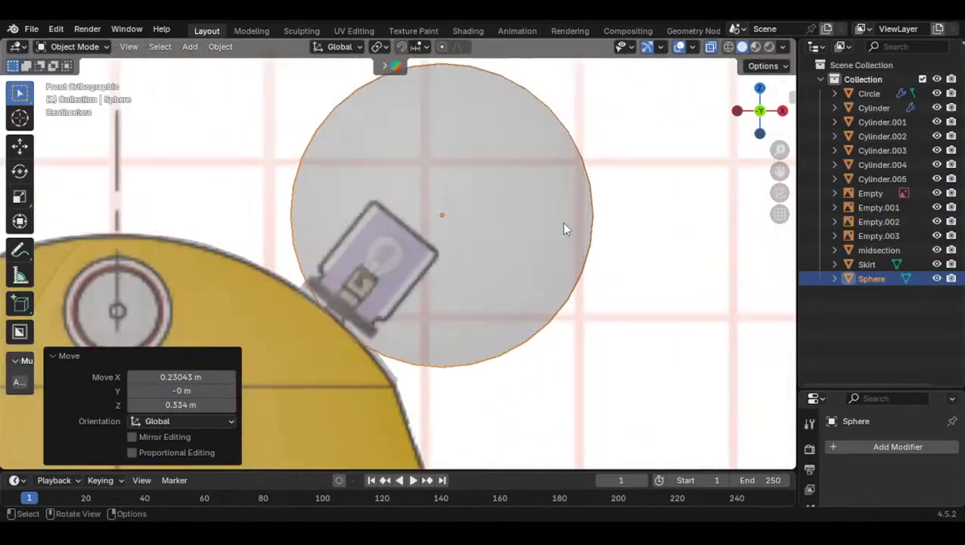
Center the sphere on the bulb drawn inside the dome light and scale it down to the bulb's width
{"action": "key", "text": "g"}
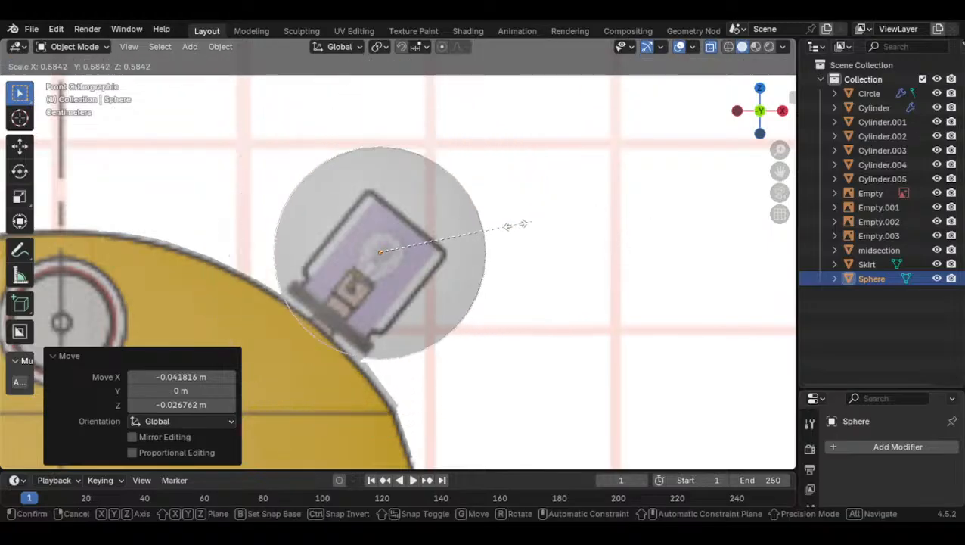
{"action": "left_click", "coordinate": [442, 245]}
{"action": "scroll", "coordinate": [442, 245], "scroll_direction": "up", "scroll_amount": 5}
{"action": "key", "text": "g"}
{"action": "left_click", "coordinate": [453, 257]}
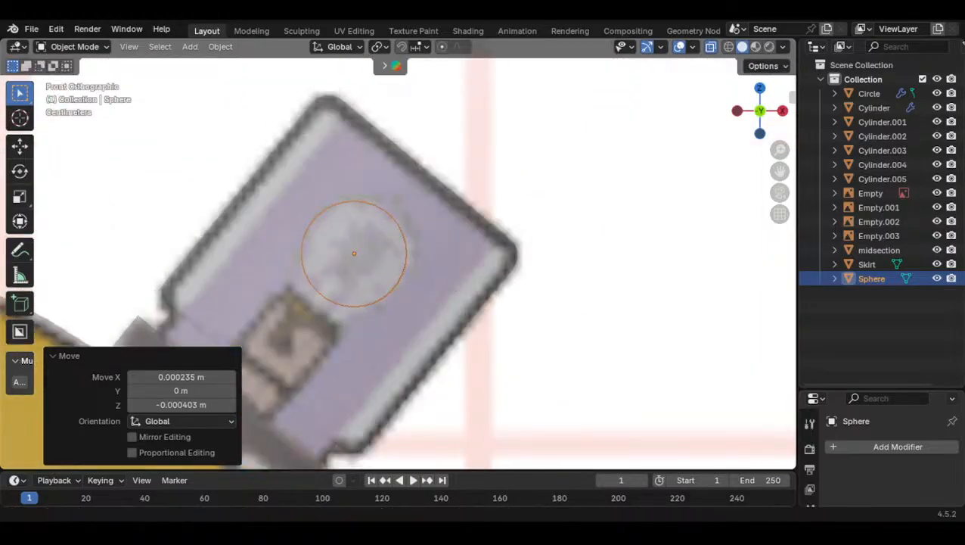
{"action": "key", "text": "s"}
{"action": "key", "text": "y"}
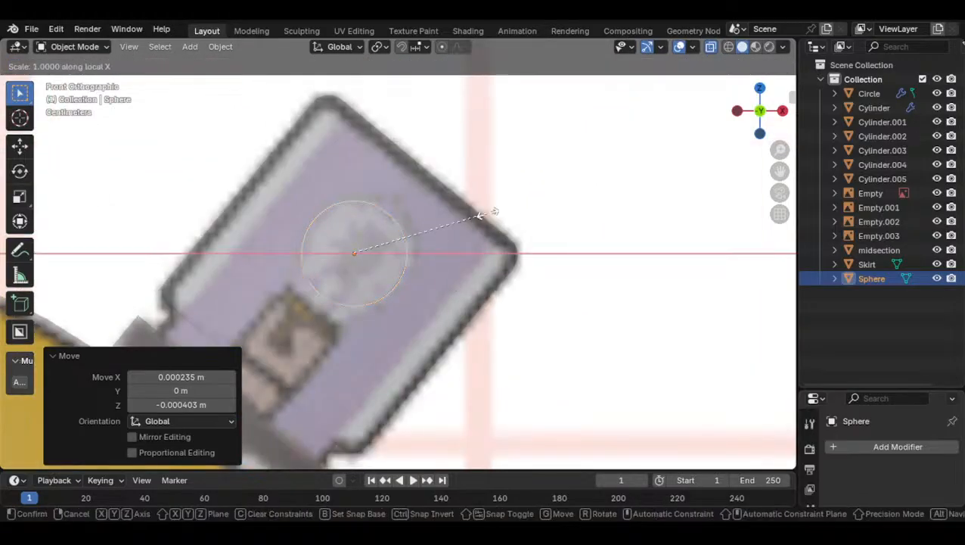
{"action": "left_click", "coordinate": [486, 215]}
Rotate the sphere 45° in the front view and stretch it along its local Z axis to the bulb's length
{"action": "key", "text": "r"}
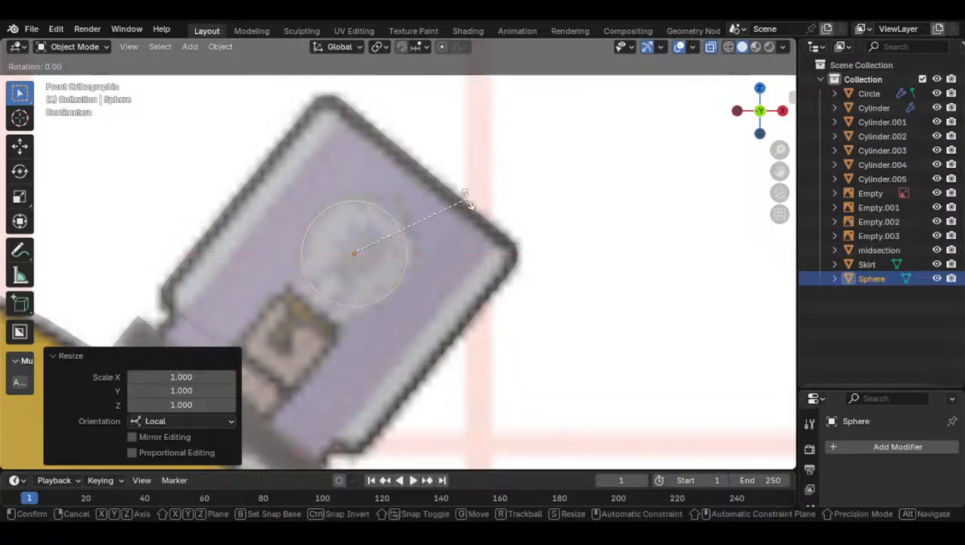
{"action": "left_click", "coordinate": [488, 303]}
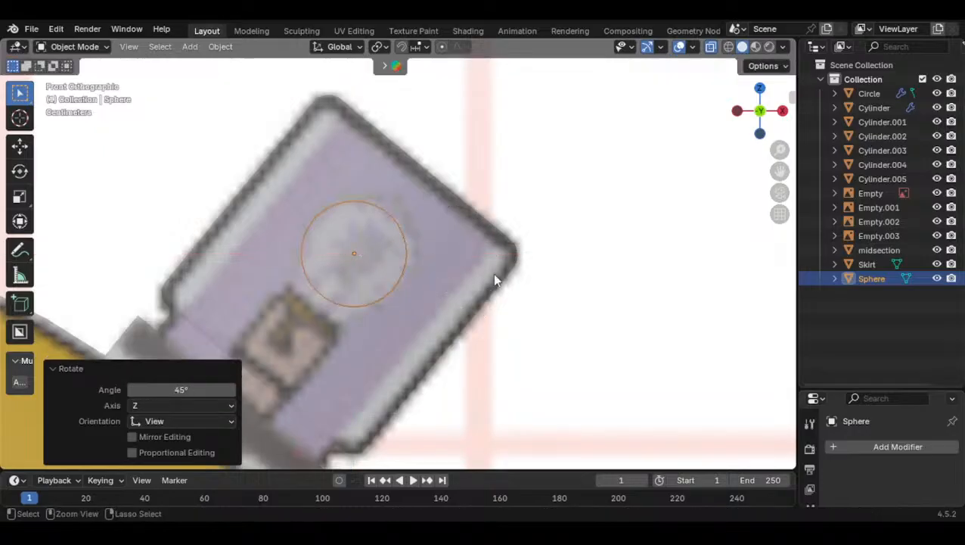
{"action": "key", "text": "s"}
{"action": "key", "text": "z"}
{"action": "key", "text": "z"}
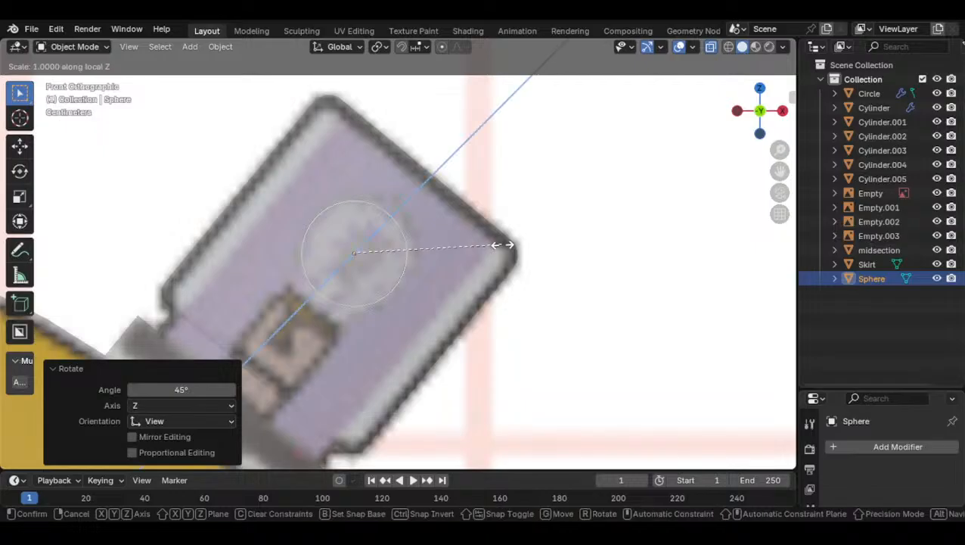
{"action": "left_click", "coordinate": [539, 226]}
Rotate the stretched sphere by -1.24° in the front view to line it up with the bulb drawing
{"action": "key", "text": "g"}
{"action": "left_click", "coordinate": [543, 226]}
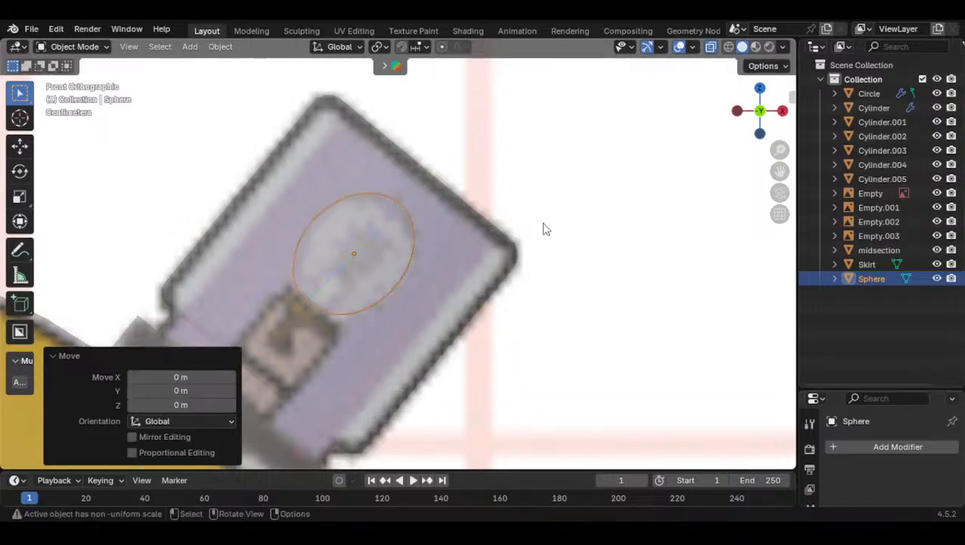
{"action": "key", "text": "r"}
{"action": "left_click", "coordinate": [459, 97]}
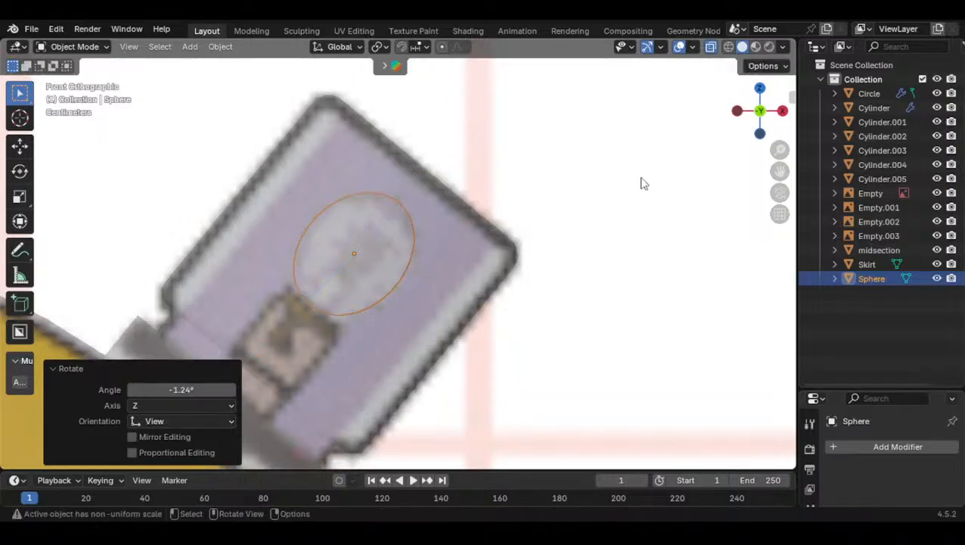
Select the dome light cylinder together with the bulb sphere and snap both to the grid
{"action": "left_click", "coordinate": [449, 270], "text": "shift"}
{"action": "key", "text": "shift+s"}
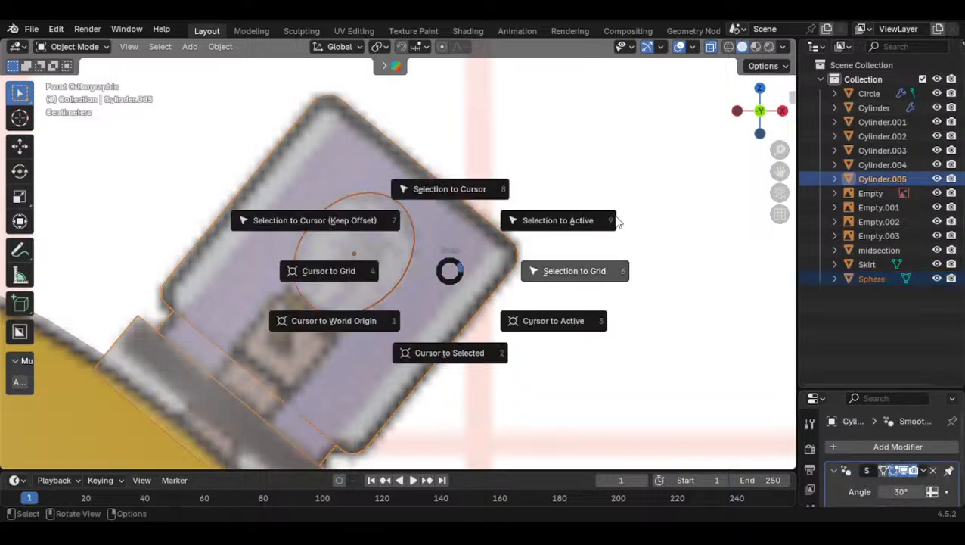
{"action": "left_click", "coordinate": [575, 270]}
Try to reposition the sphere over the drawn bulb and check its placement in the cylinder from an angled view
{"action": "left_click", "coordinate": [370, 260]}
{"action": "left_click", "coordinate": [377, 249]}
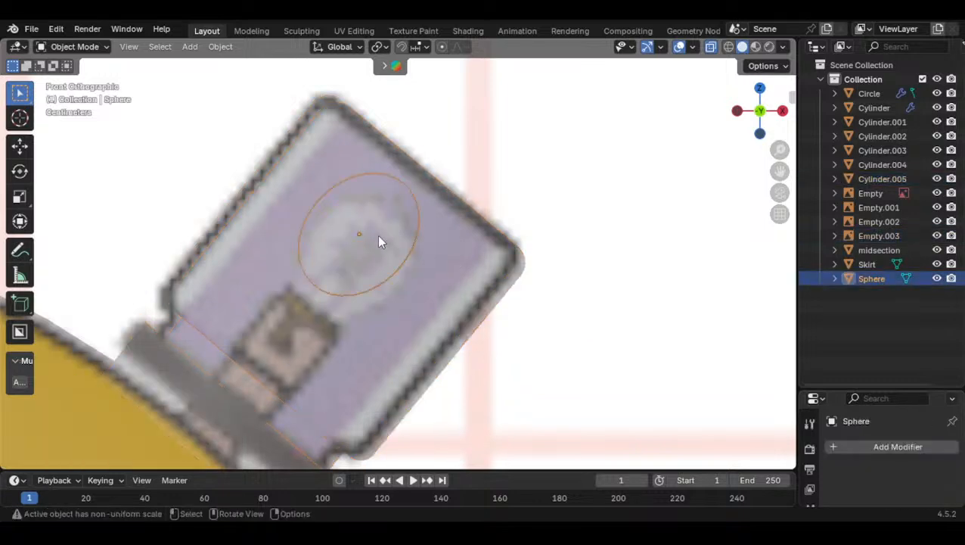
{"action": "key", "text": "g"}
{"action": "left_click", "coordinate": [449, 316]}
{"action": "mouse_move", "coordinate": [449, 317]}
{"action": "middle_mouse_down"}
{"action": "mouse_move", "coordinate": [451, 290]}
{"action": "mouse_move", "coordinate": [378, 280]}
{"action": "mouse_move", "coordinate": [454, 306]}
{"action": "middle_mouse_up"}
{"action": "left_click", "coordinate": [403, 265]}
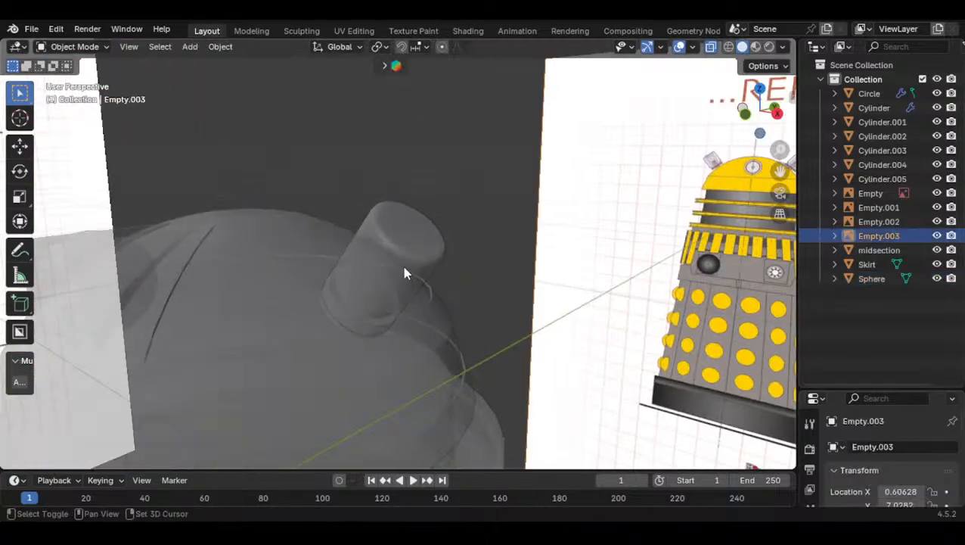
{"action": "left_click", "coordinate": [748, 121]}
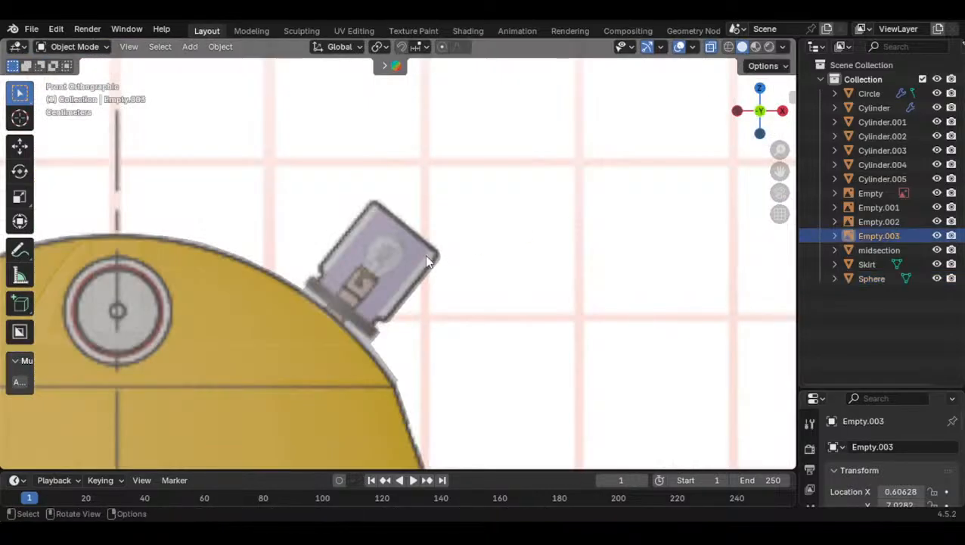
Snap the bulb sphere to the origin of the dome light cylinder with Selection to Active
{"action": "left_click", "coordinate": [391, 246]}
{"action": "scroll", "coordinate": [401, 310], "scroll_direction": "up", "scroll_amount": 3}
{"action": "left_click", "coordinate": [475, 281], "text": "shift"}
{"action": "key", "text": "shift+s"}
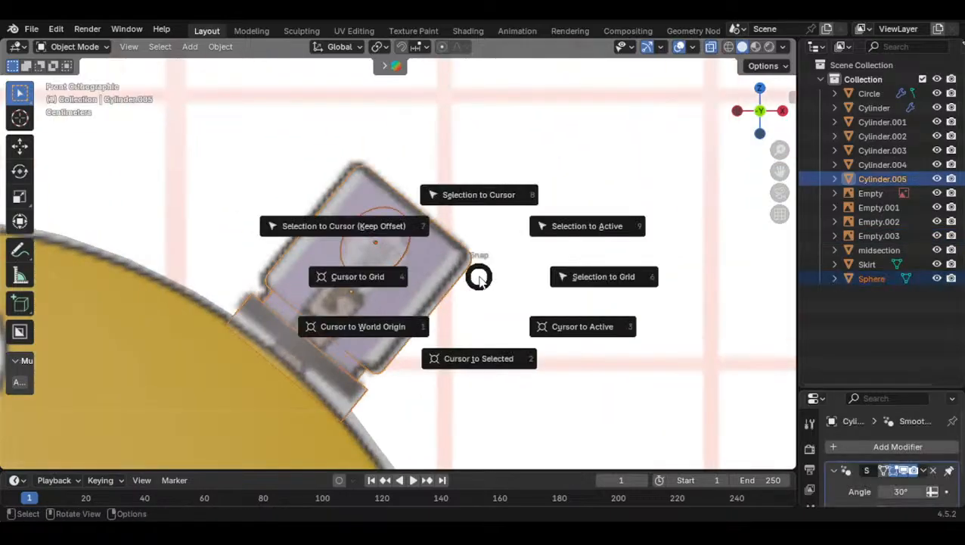
{"action": "left_click", "coordinate": [574, 226]}
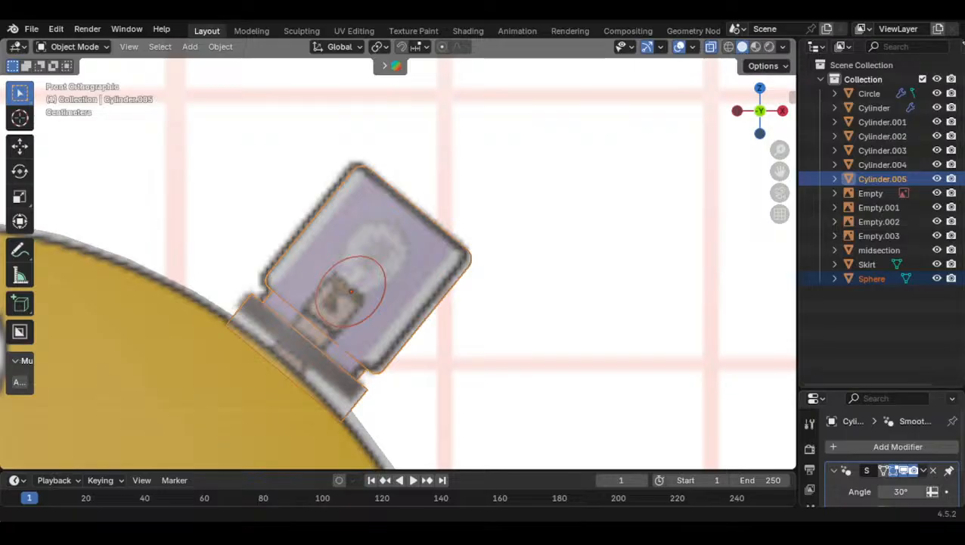
Move the sphere 0.010016 m along X and 0.015612 m along Z onto the drawn bulb in the front view
{"action": "left_click", "coordinate": [332, 294]}
{"action": "scroll", "coordinate": [336, 299], "scroll_direction": "up", "scroll_amount": 3}
{"action": "key", "text": "g"}
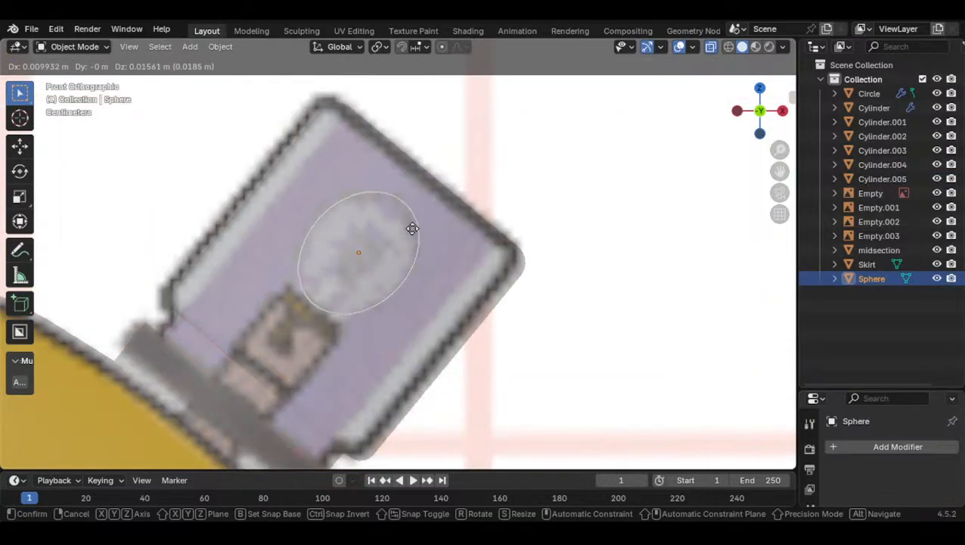
{"action": "left_click", "coordinate": [409, 224]}
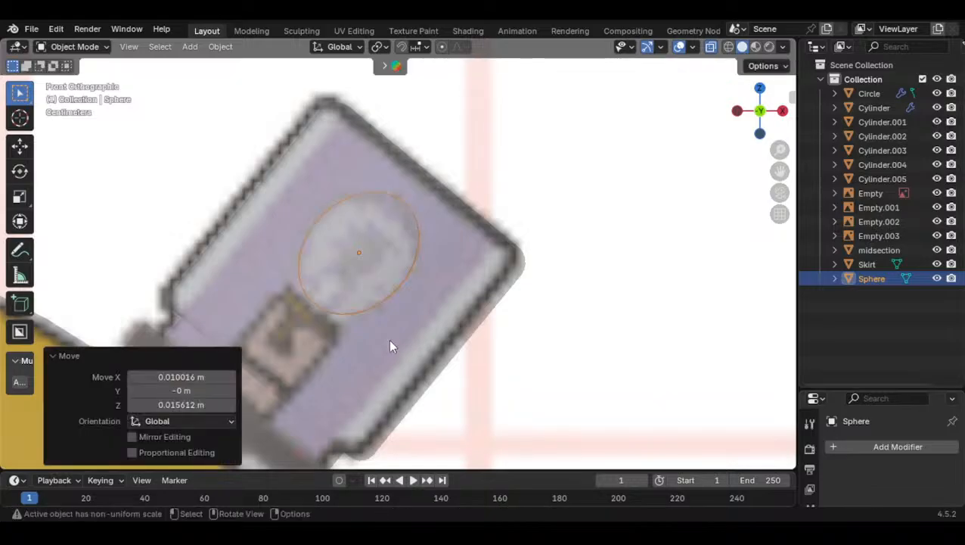
Nudge the bulb sphere 0.000245 m along X and 0.00007 m along Z to match the drawn bulb
{"action": "scroll", "coordinate": [452, 271], "scroll_direction": "up", "scroll_amount": 2}
{"action": "key", "text": "g"}
{"action": "left_click", "coordinate": [466, 265]}
{"action": "scroll", "coordinate": [391, 322], "scroll_direction": "down", "scroll_amount": 2}
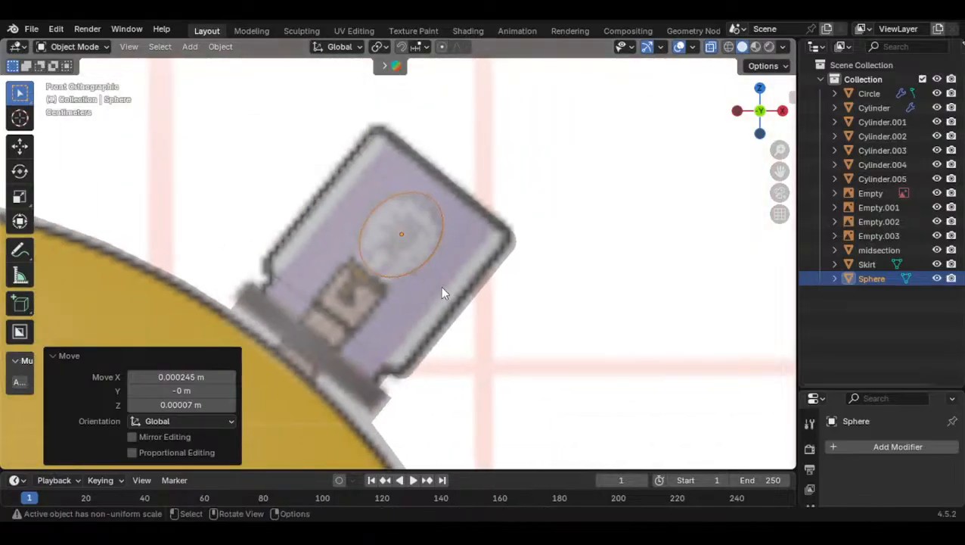
{"action": "scroll", "coordinate": [409, 291], "scroll_direction": "down", "scroll_amount": 2}
Move the dome light cylinder -0.001718 m along X and 0.00121 m along Z onto the front drawing
{"action": "left_click", "coordinate": [373, 290]}
{"action": "middle_click_drag", "start_coordinate": [373, 291], "coordinate": [441, 277]}
{"action": "left_click", "coordinate": [752, 113]}
{"action": "scroll", "coordinate": [414, 191], "scroll_direction": "up", "scroll_amount": 3}
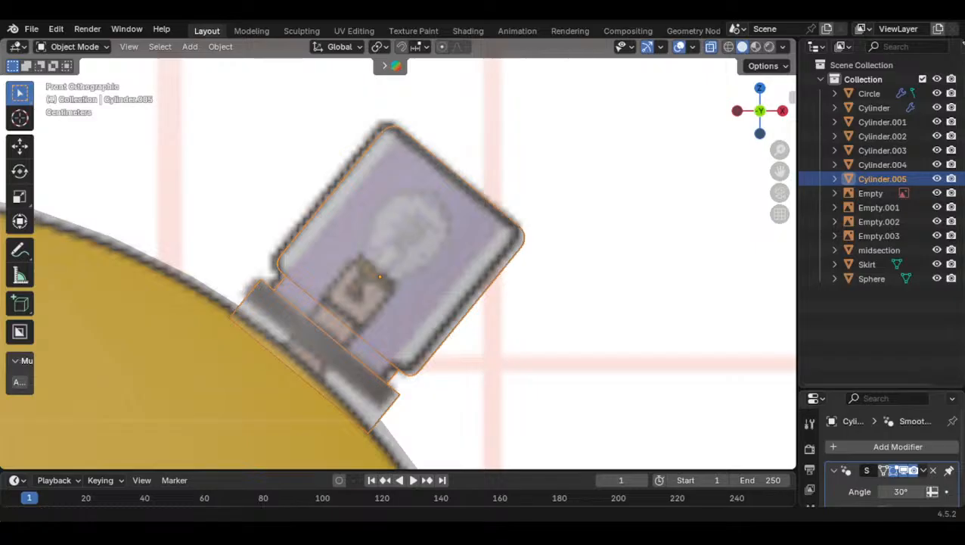
{"action": "key", "text": "g"}
{"action": "left_click", "coordinate": [441, 350]}
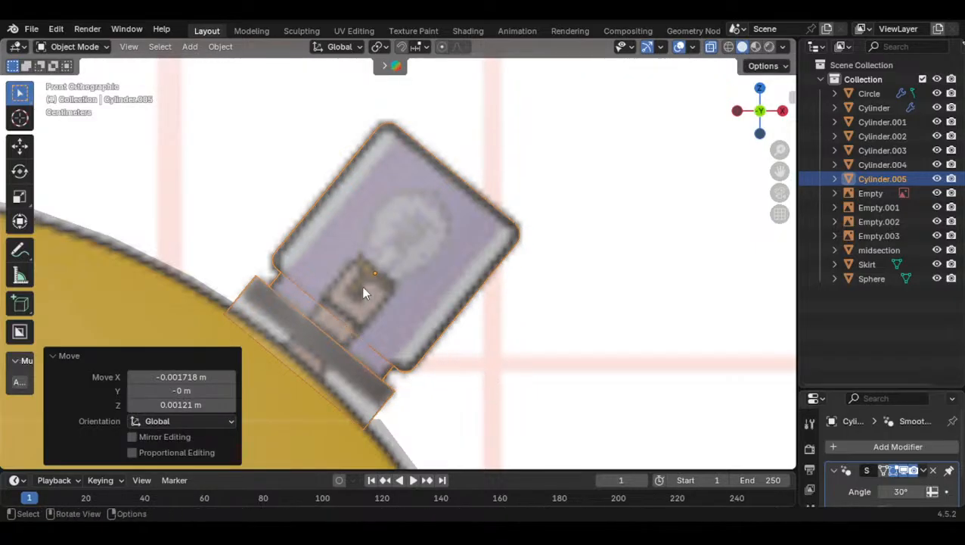
Shift the dome light cylinder 0.004669 m along Y to match its drawing in the right view
{"action": "left_click", "coordinate": [420, 266]}
{"action": "middle_click_drag", "start_coordinate": [435, 283], "coordinate": [393, 293]}
{"action": "scroll", "coordinate": [528, 277], "scroll_direction": "down", "scroll_amount": 3}
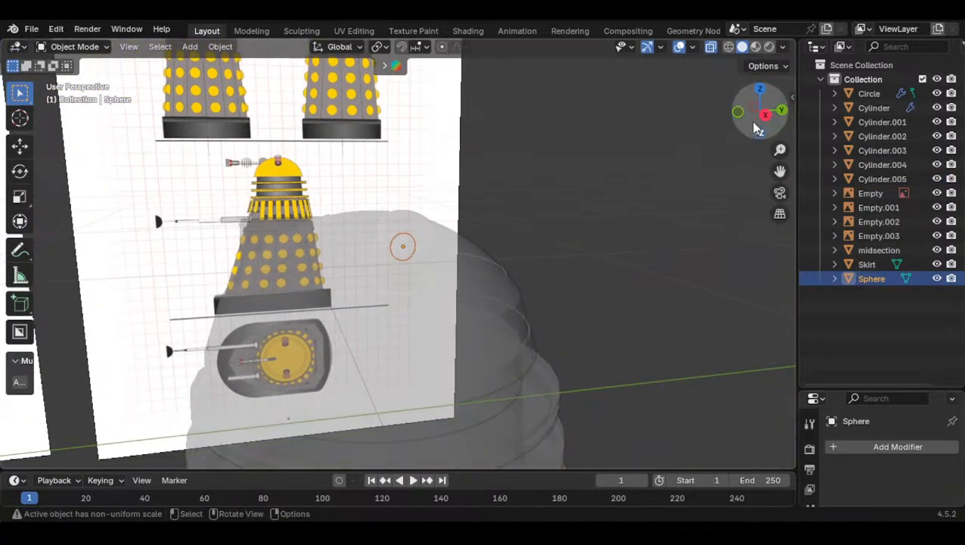
{"action": "left_click", "coordinate": [764, 115]}
{"action": "scroll", "coordinate": [477, 211], "scroll_direction": "up", "scroll_amount": 4}
{"action": "left_click", "coordinate": [457, 228]}
{"action": "key", "text": "g"}
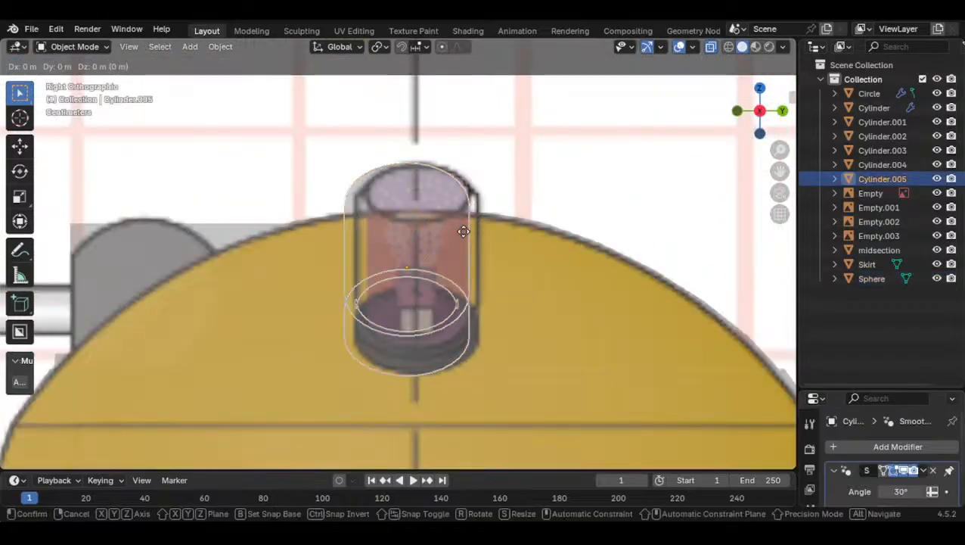
{"action": "key", "text": "y"}
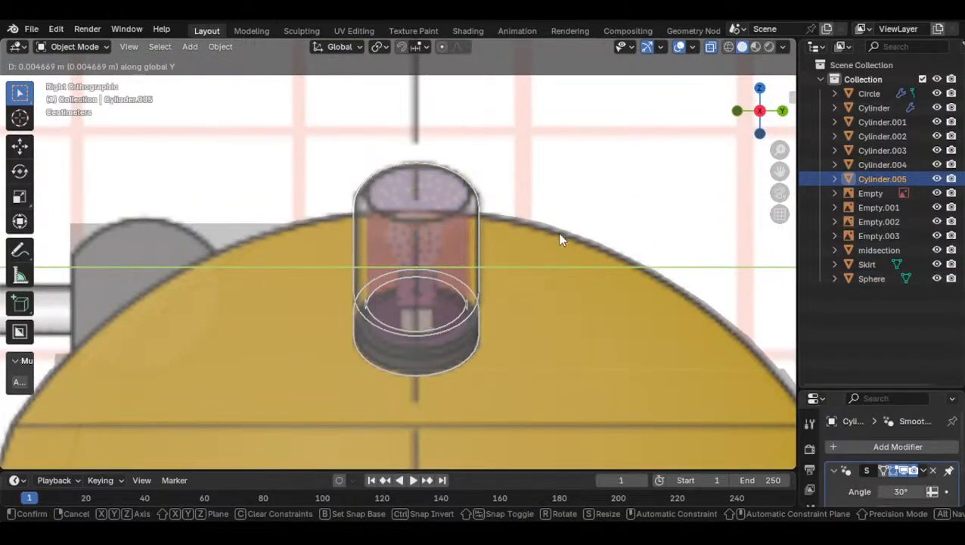
{"action": "left_click", "coordinate": [558, 232]}
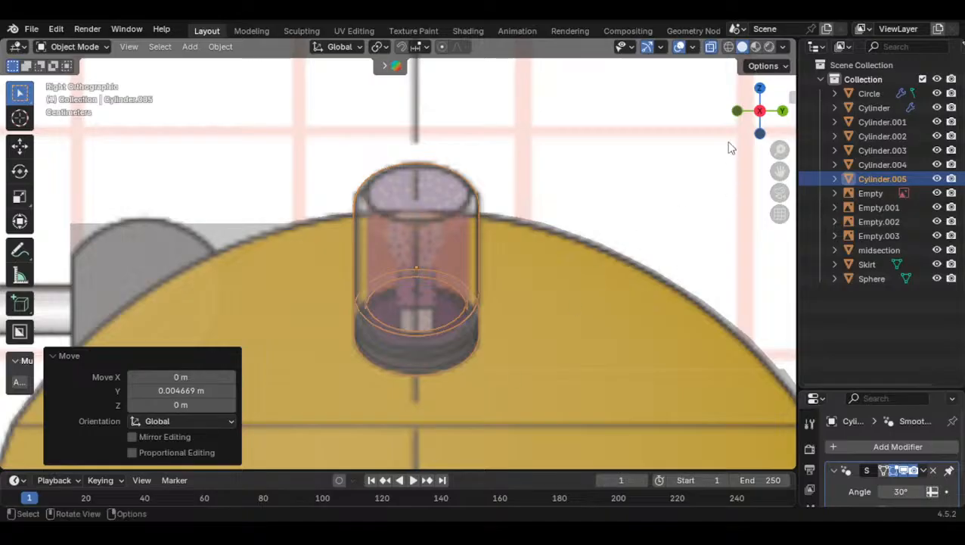
Rotate the bulb sphere -1.28° in the front view and recentre it on the drawn bulb
{"action": "left_click", "coordinate": [737, 111]}
{"action": "left_click", "coordinate": [407, 247]}
{"action": "left_click", "coordinate": [407, 247]}
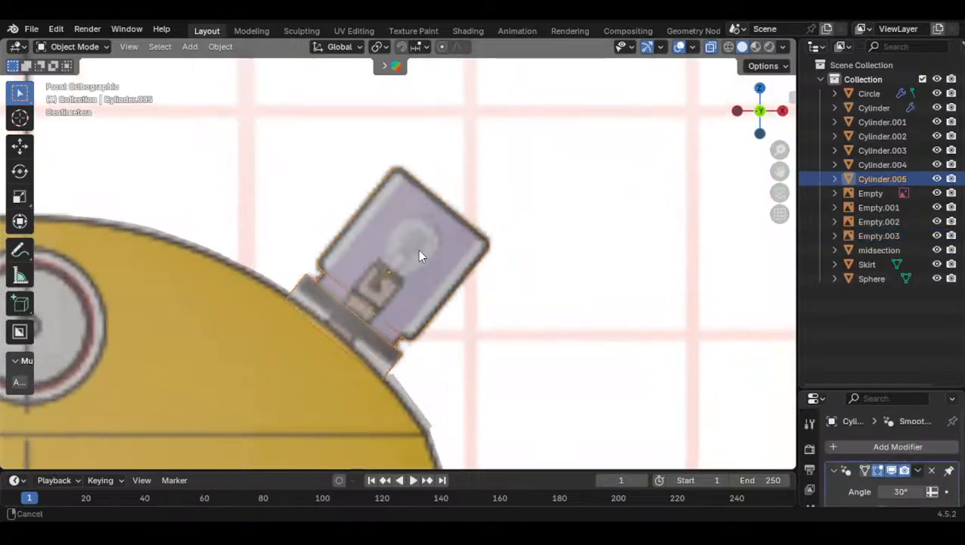
{"action": "left_click", "coordinate": [418, 246]}
{"action": "scroll", "coordinate": [417, 264], "scroll_direction": "up", "scroll_amount": 2}
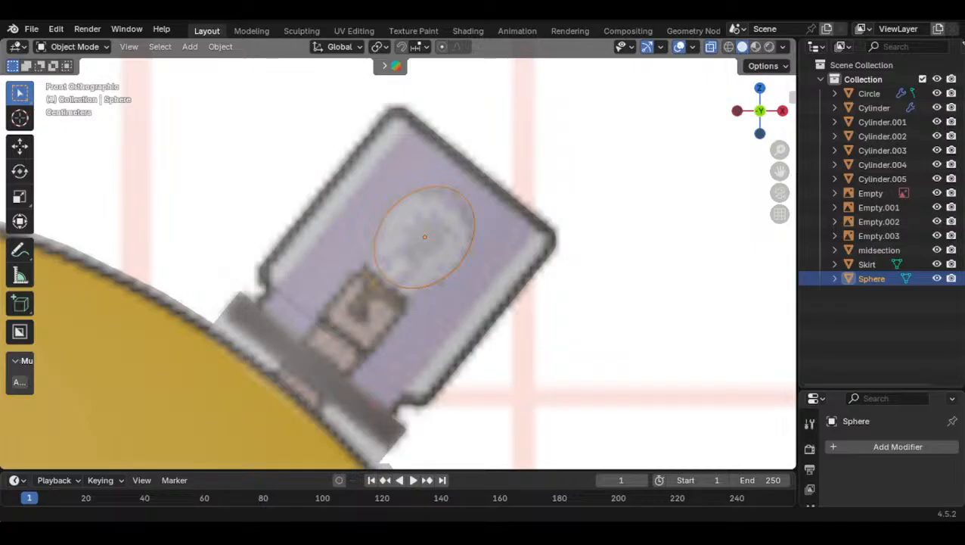
{"action": "scroll", "coordinate": [470, 334], "scroll_direction": "up", "scroll_amount": 4}
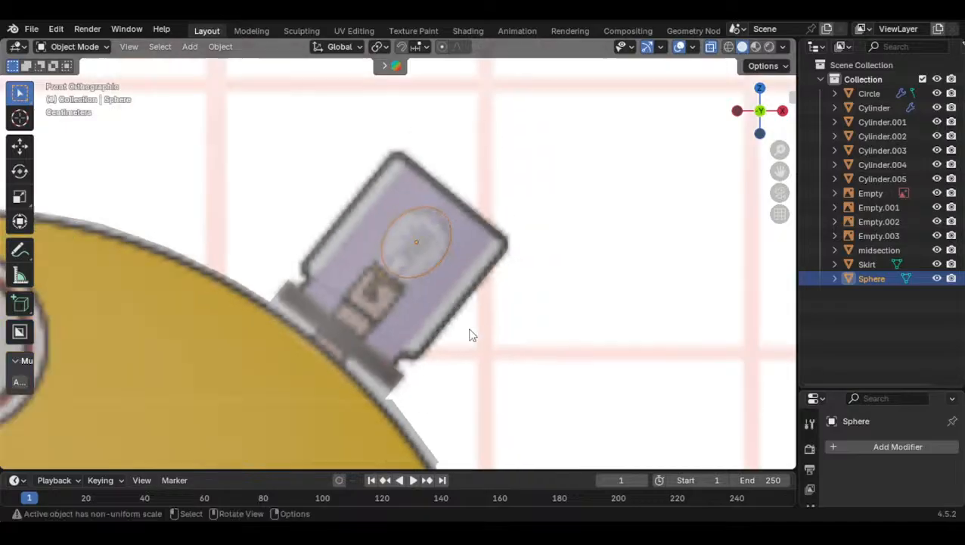
{"action": "key", "text": "r"}
{"action": "left_click", "coordinate": [477, 112]}
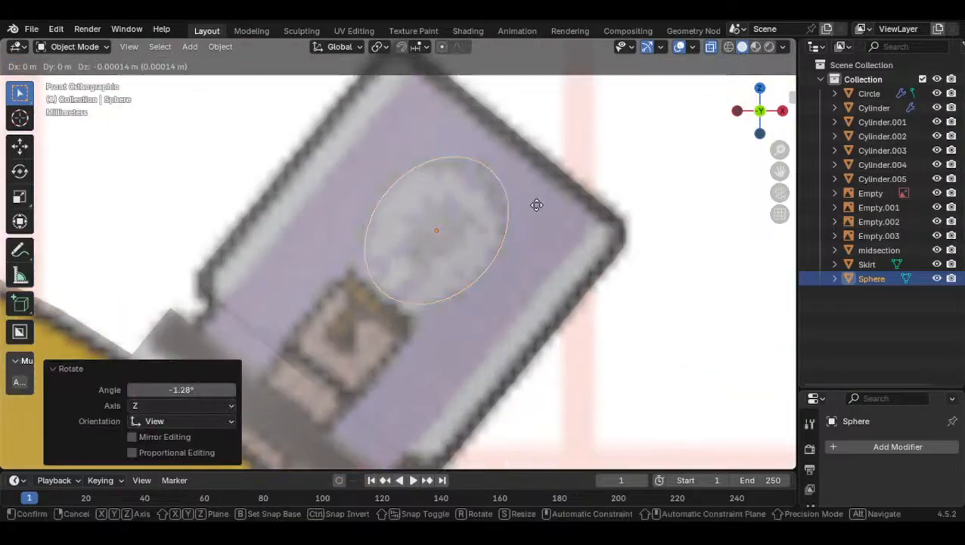
{"action": "key", "text": "g"}
{"action": "left_click", "coordinate": [517, 229]}
Edit the bulb sphere's mesh in face selection mode and select a face loop near its lower pole
{"action": "scroll", "coordinate": [512, 225], "scroll_direction": "down", "scroll_amount": 4}
{"action": "key", "text": "Tab"}
{"action": "middle_click_drag", "start_coordinate": [418, 281], "coordinate": [428, 237]}
{"action": "scroll", "coordinate": [423, 261], "scroll_direction": "up", "scroll_amount": 5}
{"action": "scroll", "coordinate": [429, 238], "scroll_direction": "up", "scroll_amount": 2}
{"action": "scroll", "coordinate": [427, 237], "scroll_direction": "up", "scroll_amount": 3}
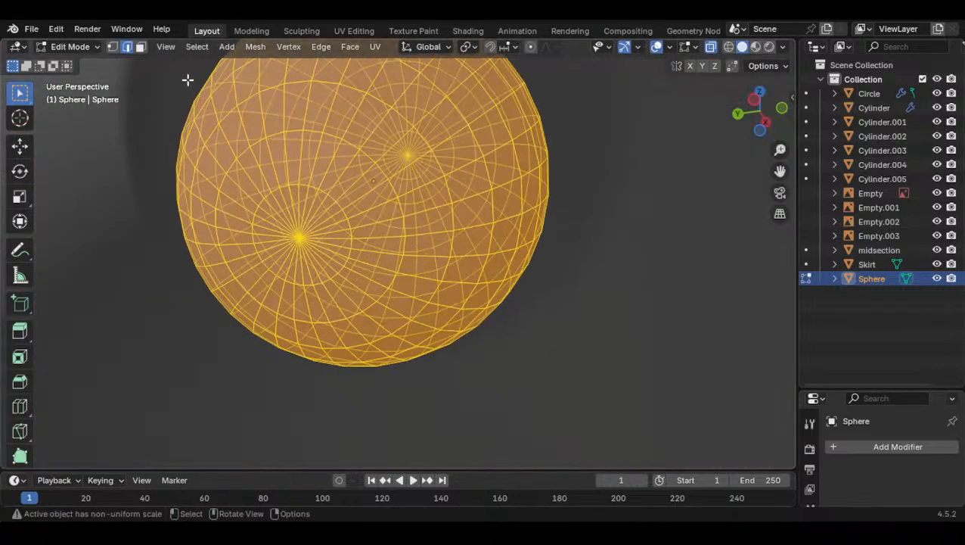
{"action": "left_click", "coordinate": [140, 46]}
{"action": "left_click", "coordinate": [288, 163], "text": "alt"}
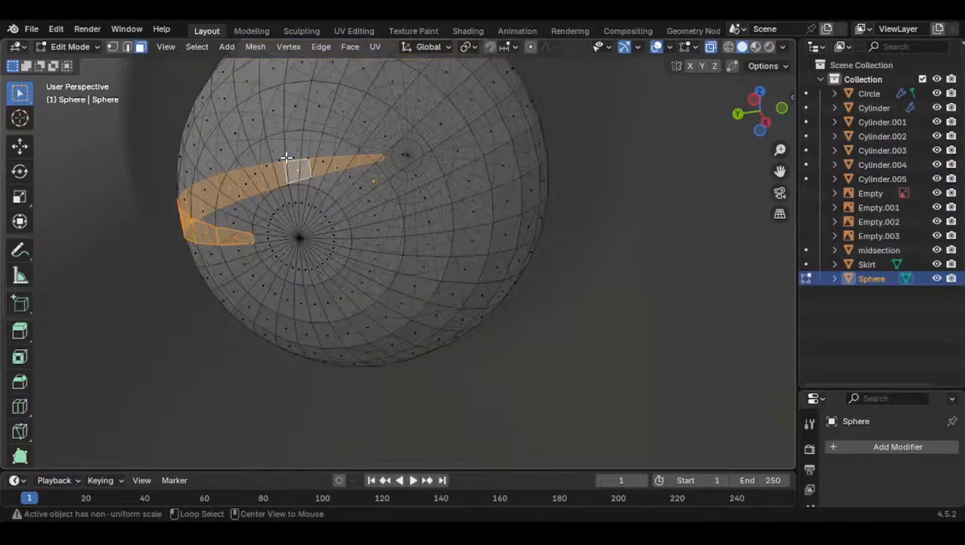
Try to extrude the ring of faces at the bulb's lower end in the front view
{"action": "left_click", "coordinate": [781, 109]}
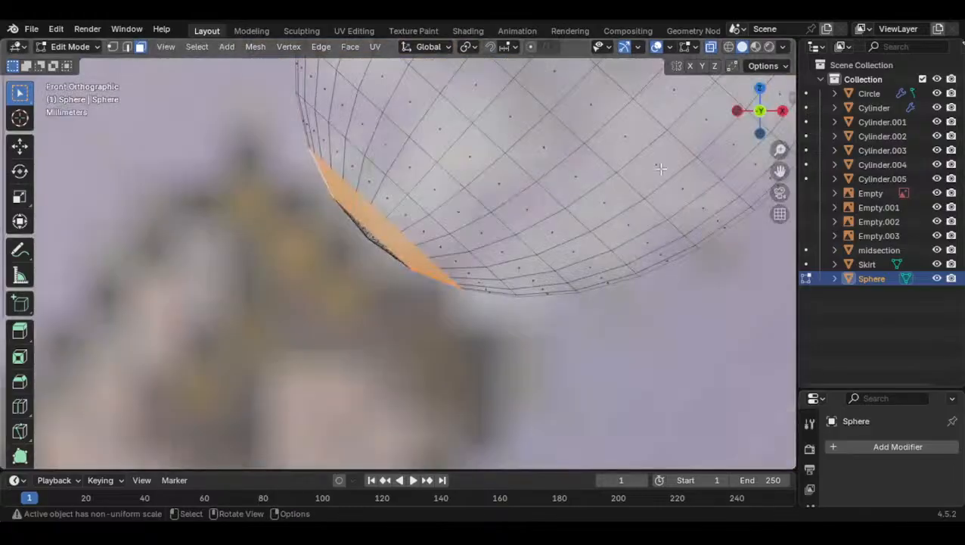
{"action": "scroll", "coordinate": [428, 273], "scroll_direction": "down", "scroll_amount": 3}
{"action": "key", "text": "e"}
{"action": "left_click", "coordinate": [427, 273]}
Select the ring of faces around the bulb's lower end and align the view to the front
{"action": "middle_click_drag", "start_coordinate": [442, 254], "coordinate": [409, 155]}
{"action": "left_click", "coordinate": [412, 157], "text": "alt"}
{"action": "left_click", "coordinate": [409, 156], "text": "alt"}
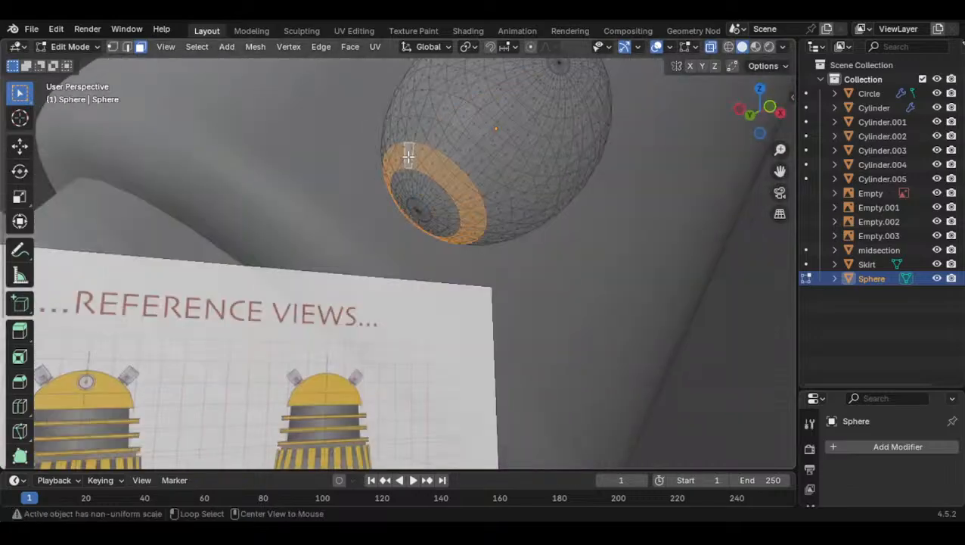
{"action": "left_click", "coordinate": [771, 109]}
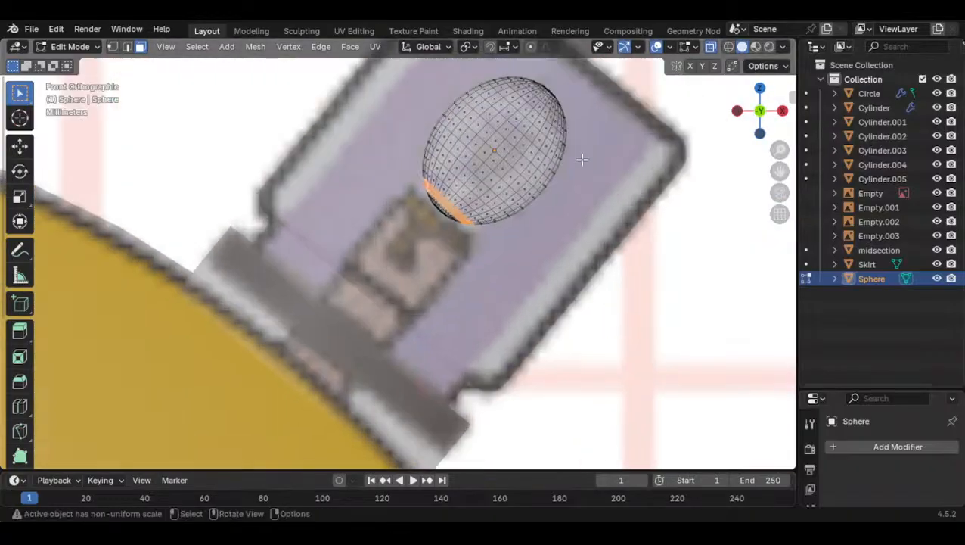
Rotate the bulb object -2.14° and extrude the selected face ring about 0.05 m through the light's base
{"action": "key", "text": "Tab"}
{"action": "key", "text": "r"}
{"action": "left_click", "coordinate": [538, 91]}
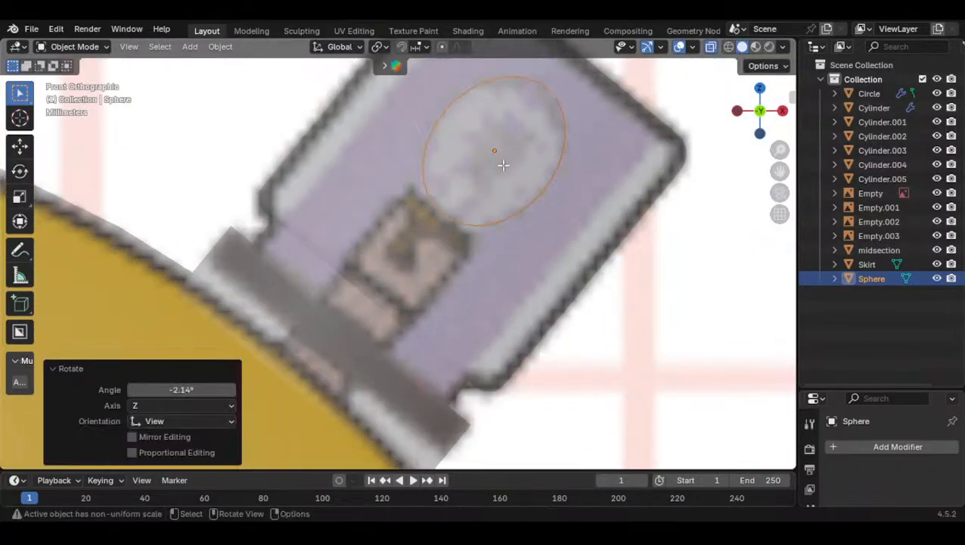
{"action": "key", "text": "Tab"}
{"action": "key", "text": "e"}
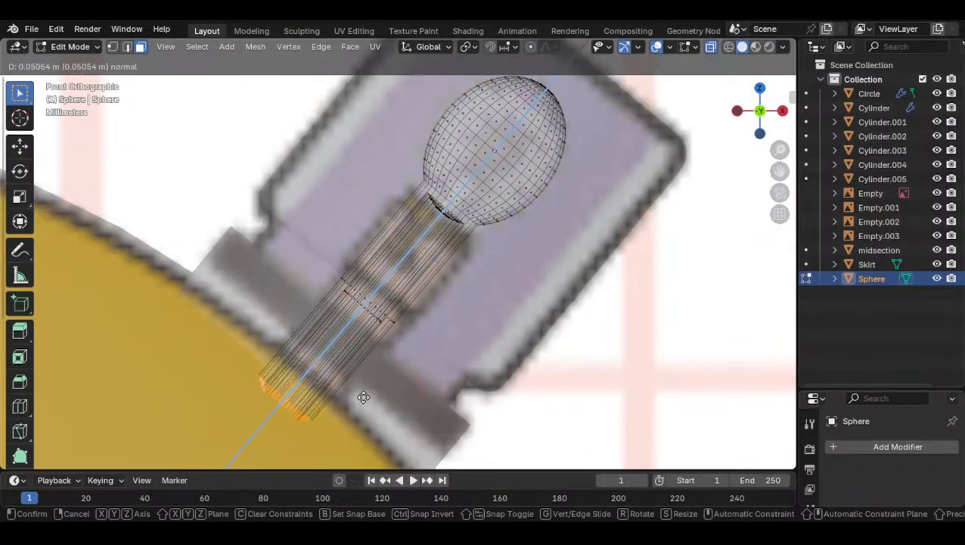
{"action": "left_click", "coordinate": [360, 397]}
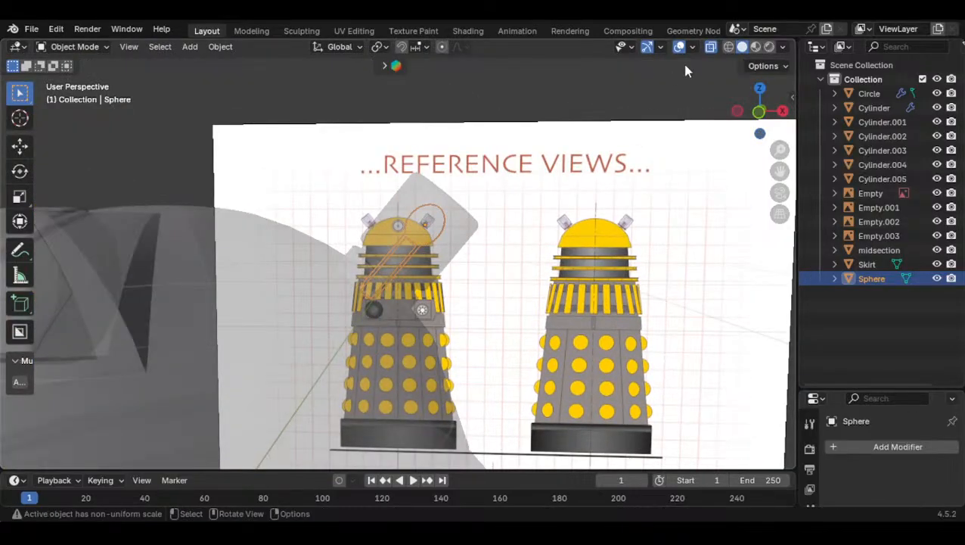
Turn off X-ray display and join the bulb sphere into the dome light cylinder
{"action": "middle_click_drag", "start_coordinate": [711, 52], "coordinate": [488, 297]}
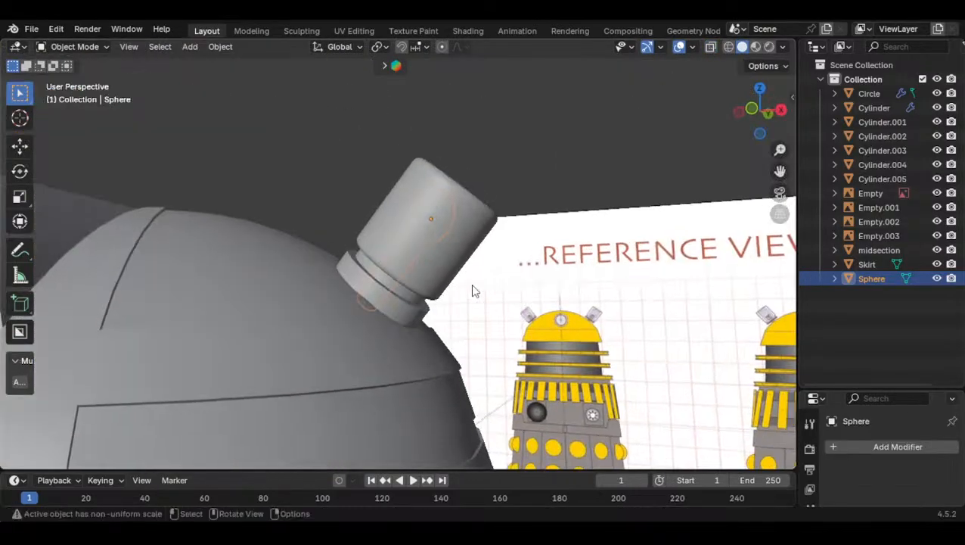
{"action": "left_click", "coordinate": [454, 280]}
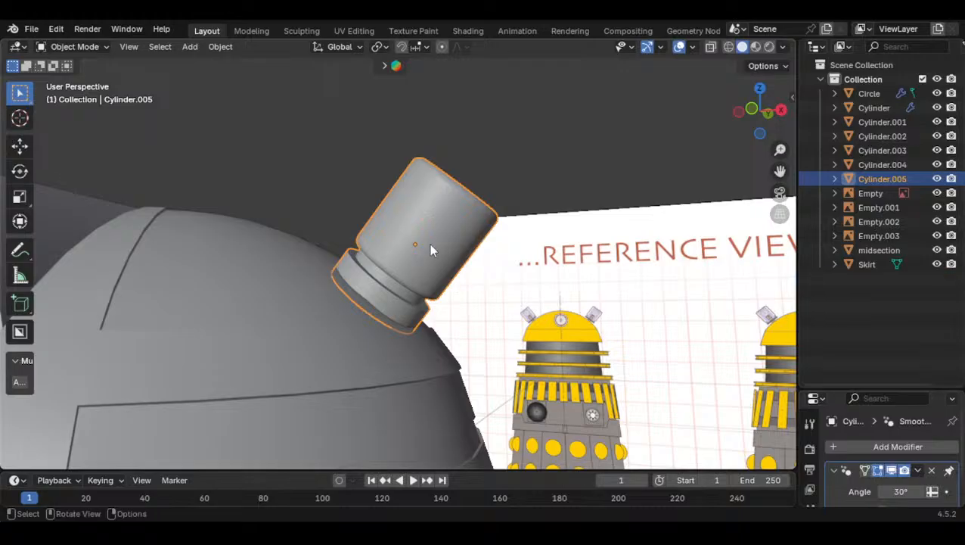
{"action": "scroll", "coordinate": [429, 243], "scroll_direction": "down", "scroll_amount": 3}
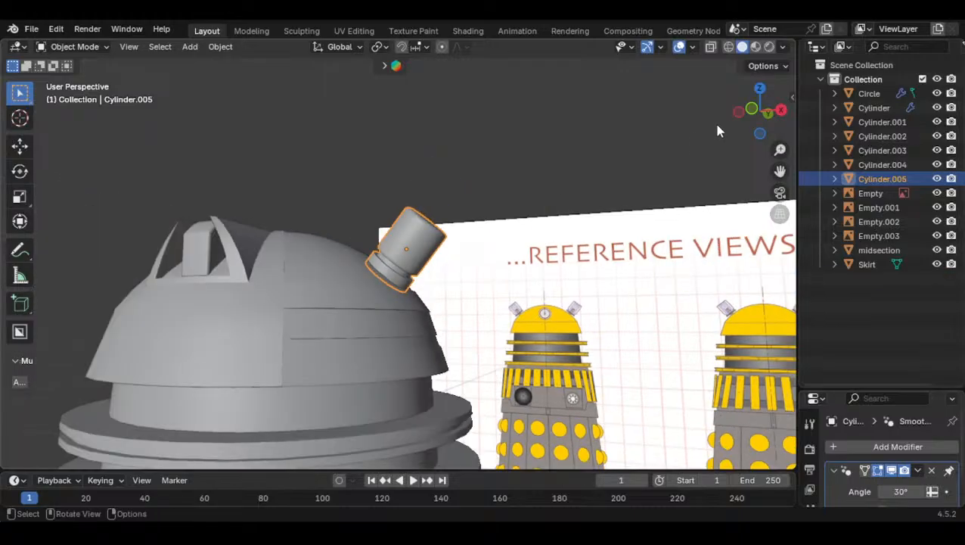
Apply the rotation and scale of the joined dome light
{"action": "key", "text": "KP_1"}
{"action": "scroll", "coordinate": [529, 253], "scroll_direction": "up", "scroll_amount": 3}
{"action": "scroll", "coordinate": [579, 255], "scroll_direction": "down", "scroll_amount": 1}
{"action": "key", "text": "ctrl+a"}
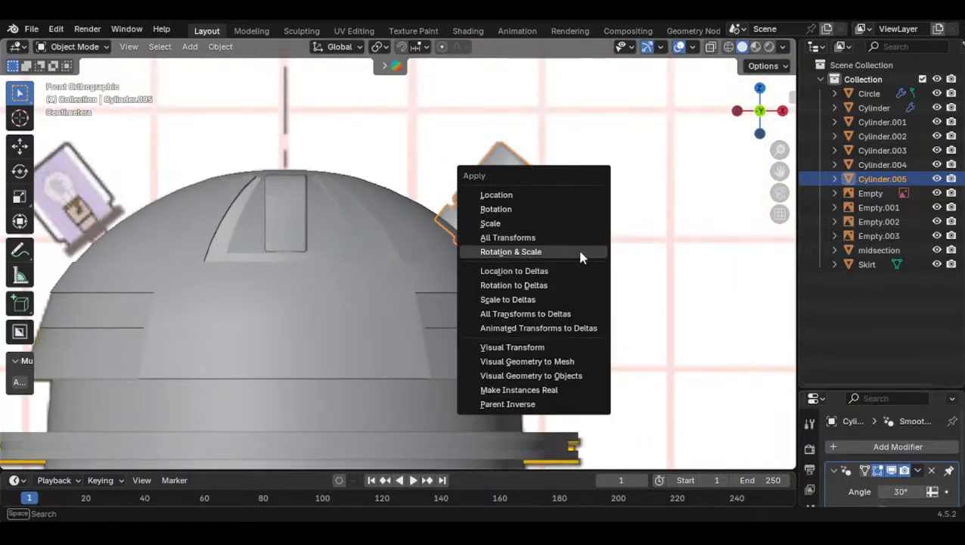
{"action": "left_click", "coordinate": [579, 253]}
Add an X-axis Mirror modifier to the dome light, using the dome as the mirror object
{"action": "left_click", "coordinate": [898, 446]}
{"action": "left_click", "coordinate": [765, 373]}
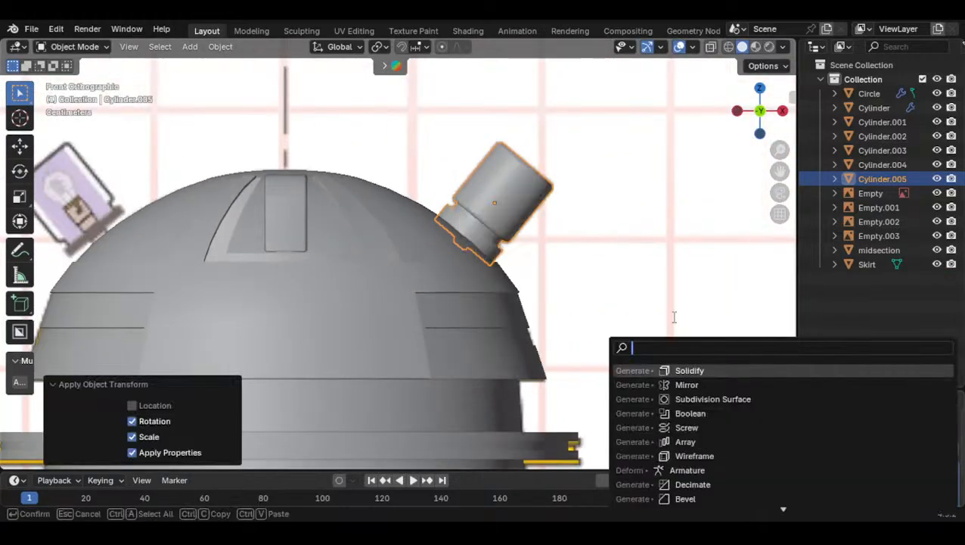
{"action": "left_click", "coordinate": [685, 384]}
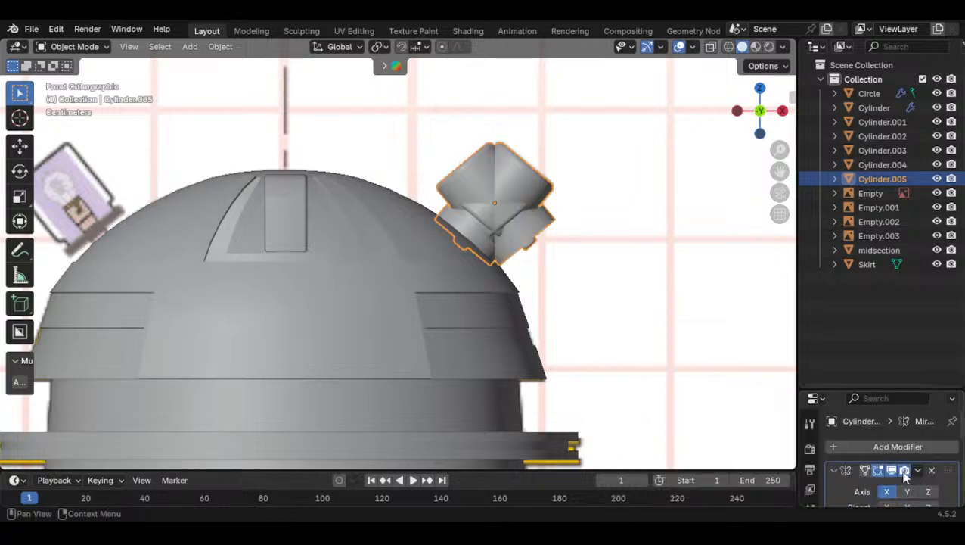
{"action": "left_click_drag", "start_coordinate": [858, 390], "coordinate": [861, 307]}
{"action": "left_click", "coordinate": [932, 459]}
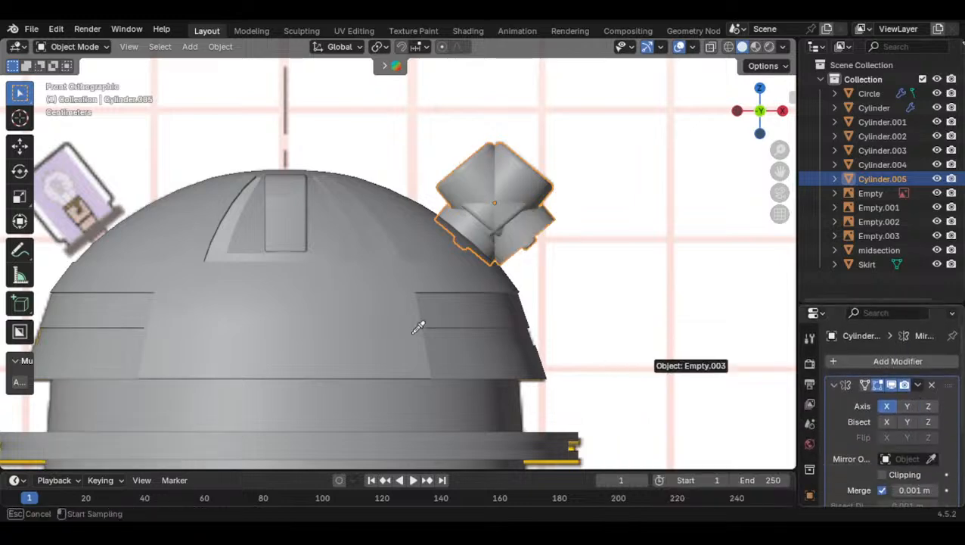
{"action": "left_click", "coordinate": [345, 252]}
{"action": "scroll", "coordinate": [412, 272], "scroll_direction": "down", "scroll_amount": 2}
{"action": "scroll", "coordinate": [429, 284], "scroll_direction": "up", "scroll_amount": 2}
{"action": "scroll", "coordinate": [465, 291], "scroll_direction": "up", "scroll_amount": 2}
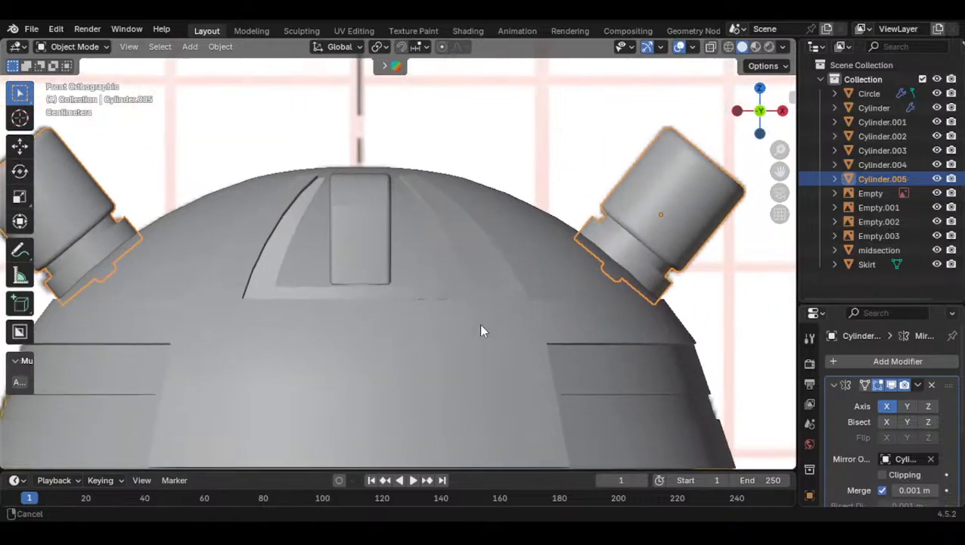
Rotate the mirrored dome light -0.34° in the front view to match the drawing
{"action": "middle_click_drag", "start_coordinate": [493, 323], "coordinate": [330, 315], "text": "shift"}
{"action": "key", "text": "r"}
{"action": "left_click", "coordinate": [617, 144]}
{"action": "middle_click_drag", "start_coordinate": [599, 200], "coordinate": [523, 246], "text": "shift"}
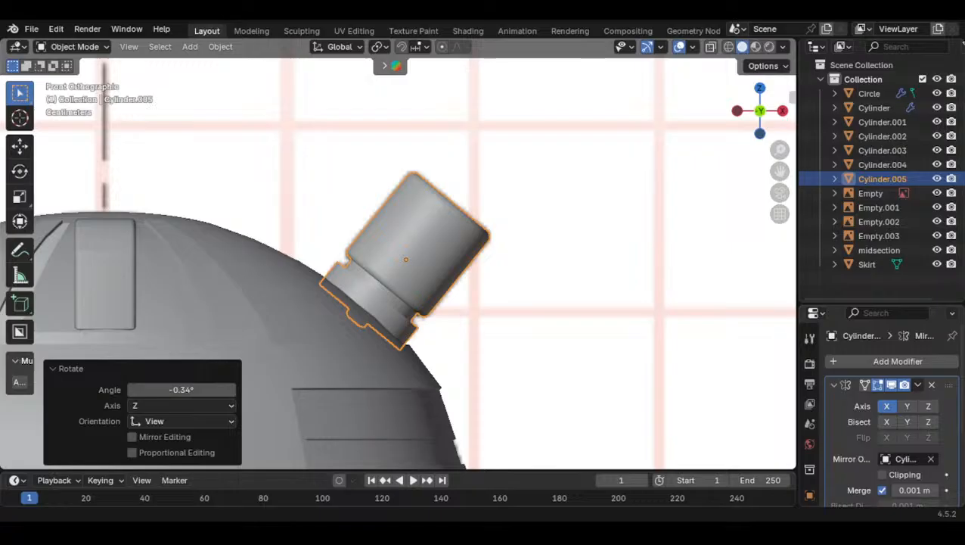
Examine both dome lights on the dome in front and perspective views
{"action": "scroll", "coordinate": [463, 274], "scroll_direction": "down", "scroll_amount": 6}
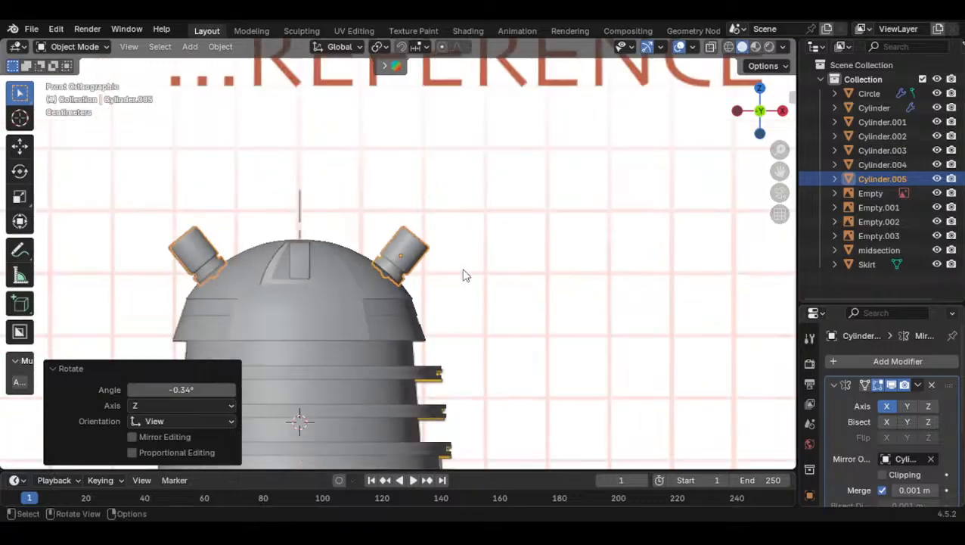
{"action": "middle_click_drag", "start_coordinate": [373, 289], "coordinate": [625, 225], "text": "shift"}
{"action": "scroll", "coordinate": [532, 263], "scroll_direction": "up", "scroll_amount": 4}
{"action": "scroll", "coordinate": [530, 265], "scroll_direction": "down", "scroll_amount": 3}
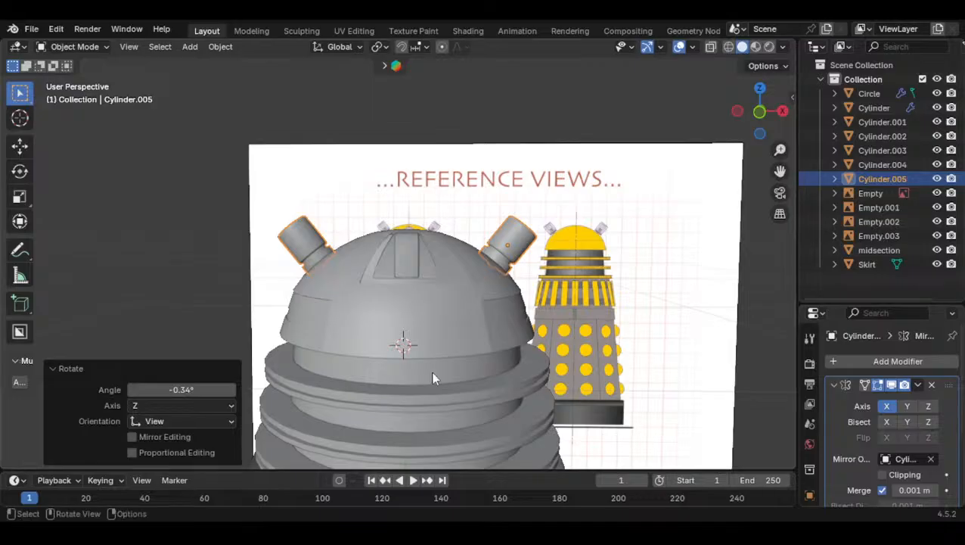
{"action": "key", "text": "KP_1"}
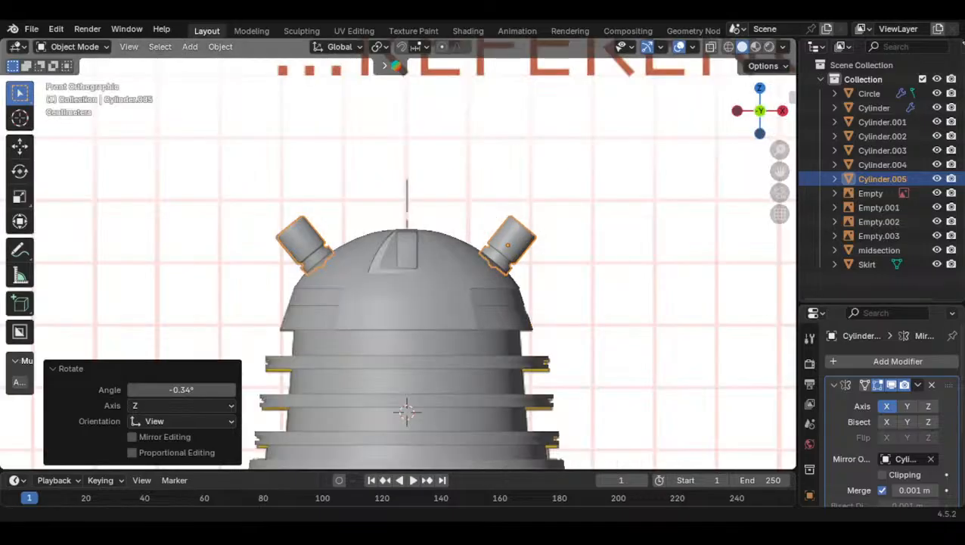
{"action": "scroll", "coordinate": [411, 350], "scroll_direction": "up", "scroll_amount": 5}
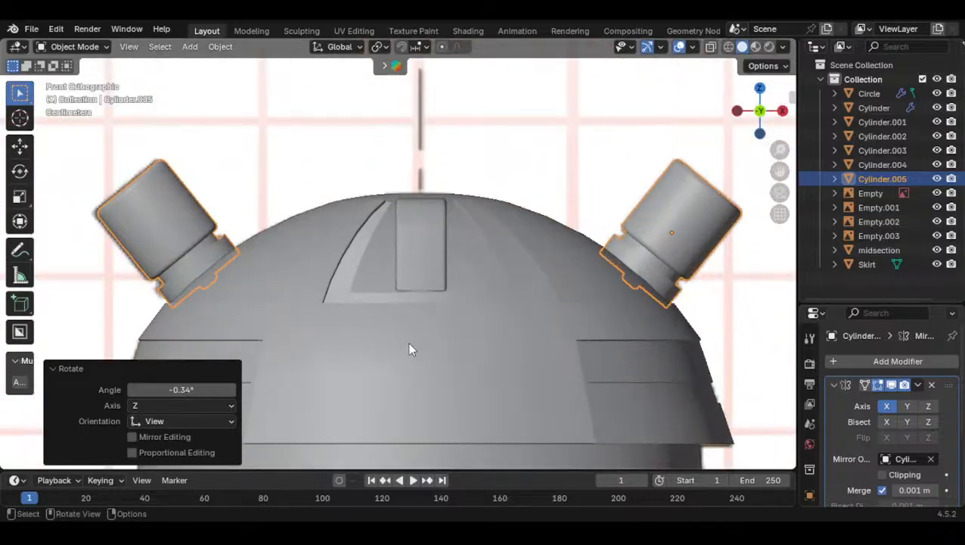
{"action": "middle_click_drag", "start_coordinate": [410, 349], "coordinate": [405, 270]}
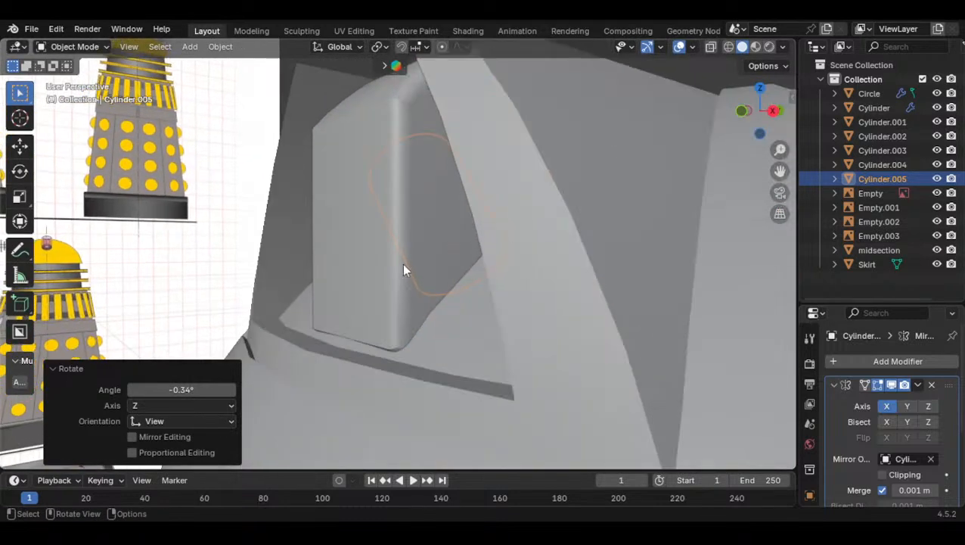
Try rotating the disc at the front of the dome about its local X axis, and undo the rotation
{"action": "left_click", "coordinate": [402, 270]}
{"action": "key", "text": "KP_Decimal"}
{"action": "key", "text": "r"}
{"action": "key", "text": "x"}
{"action": "key", "text": "x"}
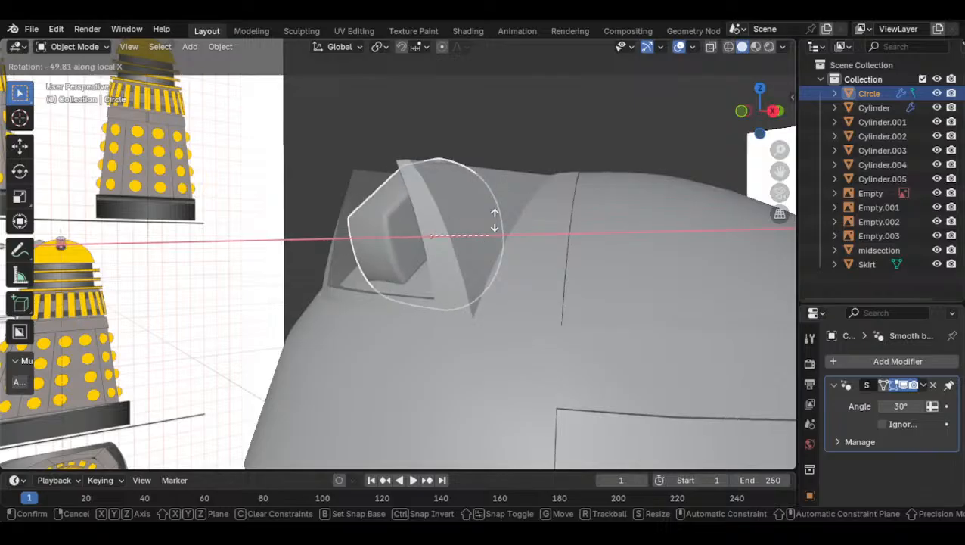
{"action": "left_click", "coordinate": [512, 233]}
{"action": "key", "text": "ctrl+z"}
{"action": "scroll", "coordinate": [749, 155], "scroll_direction": "down", "scroll_amount": 1}
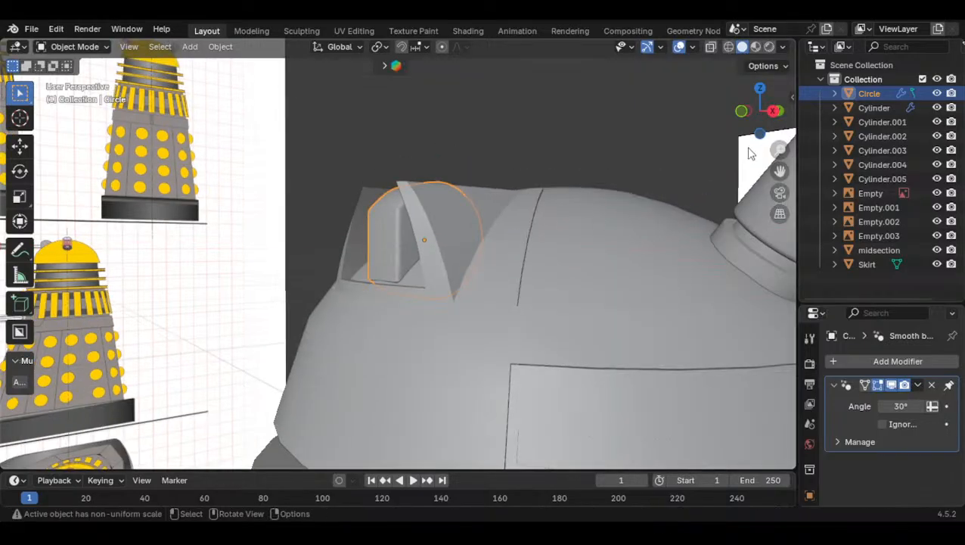
Try moving the pivot disc at the dome's front in the right view, and undo the move
{"action": "left_click", "coordinate": [770, 111]}
{"action": "scroll", "coordinate": [575, 224], "scroll_direction": "up", "scroll_amount": 2}
{"action": "key", "text": "g"}
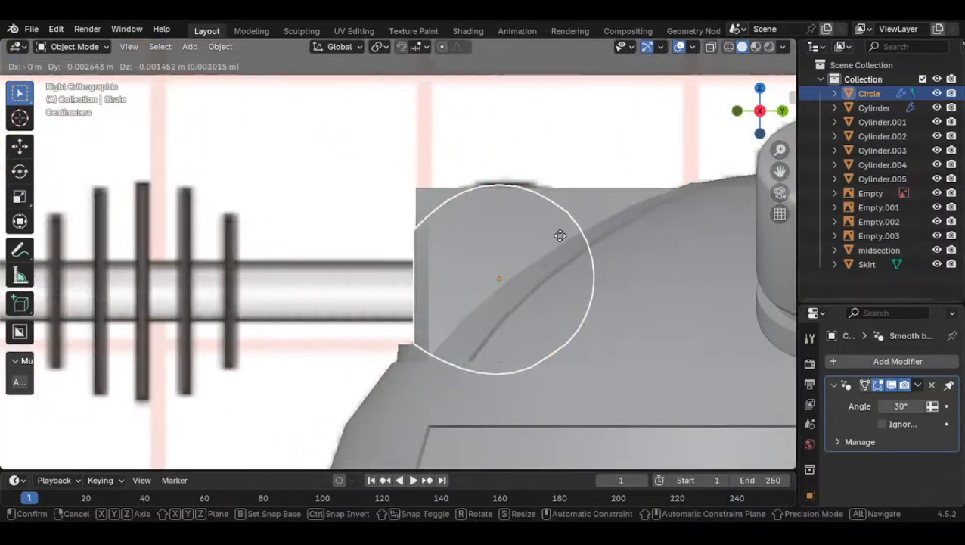
{"action": "left_click", "coordinate": [526, 229]}
{"action": "middle_click_drag", "start_coordinate": [525, 230], "coordinate": [552, 274]}
{"action": "key", "text": "ctrl+z"}
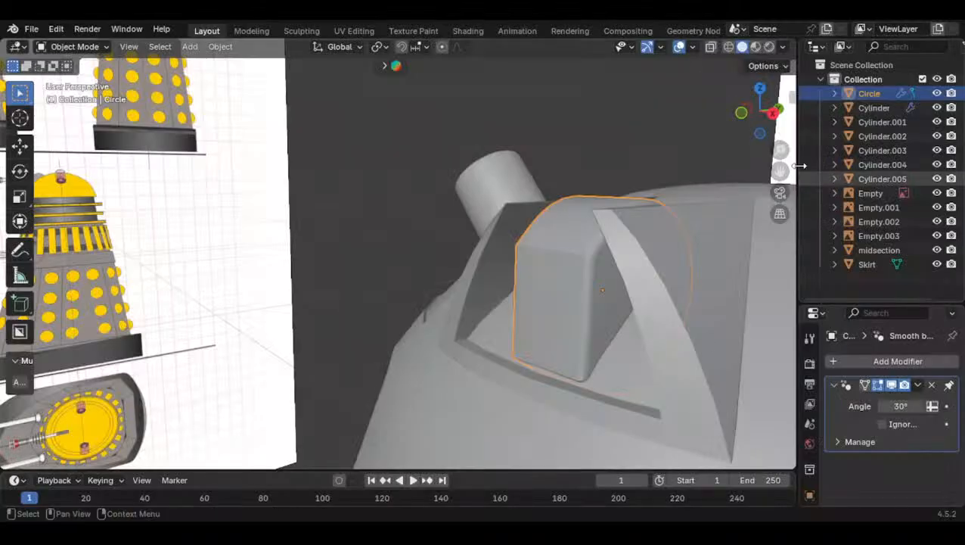
Hide the side-view reference drawing that shows the red eyestalk, revealing the one with the black eyepiece
{"action": "left_click", "coordinate": [772, 112]}
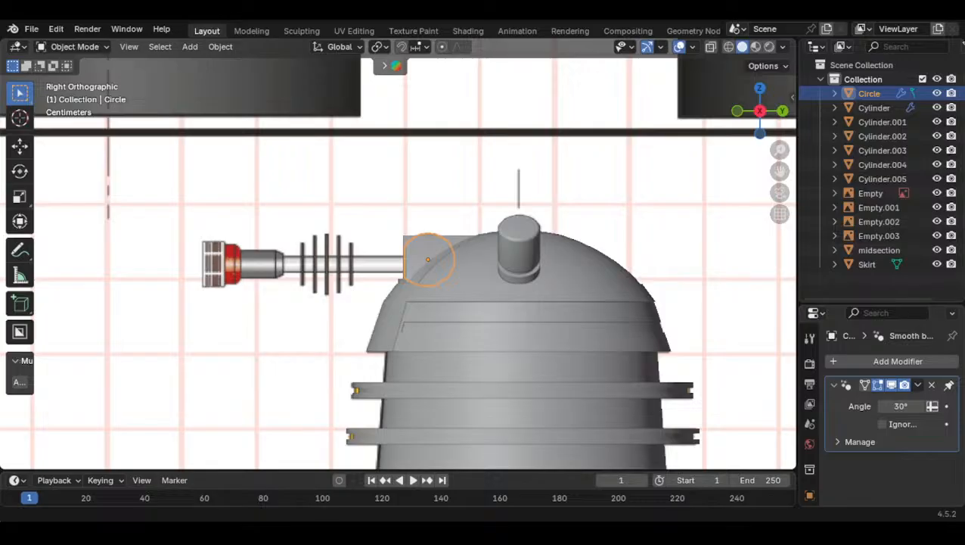
{"action": "scroll", "coordinate": [376, 276], "scroll_direction": "up", "scroll_amount": 2}
{"action": "scroll", "coordinate": [356, 271], "scroll_direction": "down", "scroll_amount": 8}
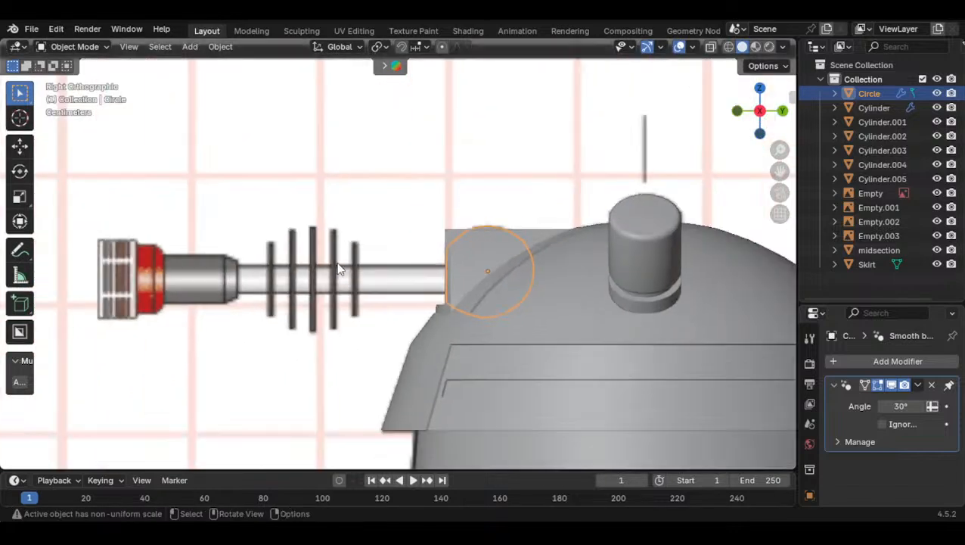
{"action": "left_click", "coordinate": [330, 262]}
{"action": "scroll", "coordinate": [299, 251], "scroll_direction": "down", "scroll_amount": 10}
{"action": "middle_click_drag", "start_coordinate": [292, 254], "coordinate": [334, 268], "text": "shift"}
{"action": "scroll", "coordinate": [302, 265], "scroll_direction": "up", "scroll_amount": 6}
{"action": "left_click", "coordinate": [282, 265]}
{"action": "left_click", "coordinate": [468, 243]}
{"action": "key", "text": "h"}
Move the blue-grid reference drawing so its eyestalk housing lines up with the dome's front, with X-ray turned on
{"action": "left_click", "coordinate": [257, 263]}
{"action": "key", "text": "g"}
{"action": "left_click", "coordinate": [618, 425]}
{"action": "scroll", "coordinate": [498, 292], "scroll_direction": "up", "scroll_amount": 8}
{"action": "scroll", "coordinate": [662, 239], "scroll_direction": "up", "scroll_amount": 3}
{"action": "middle_click_drag", "start_coordinate": [662, 239], "coordinate": [461, 214], "text": "shift"}
{"action": "key", "text": "g"}
{"action": "left_click", "coordinate": [340, 311]}
{"action": "middle_click_drag", "start_coordinate": [453, 280], "coordinate": [349, 287], "text": "shift"}
{"action": "scroll", "coordinate": [349, 287], "scroll_direction": "up", "scroll_amount": 6}
{"action": "left_click", "coordinate": [710, 46]}
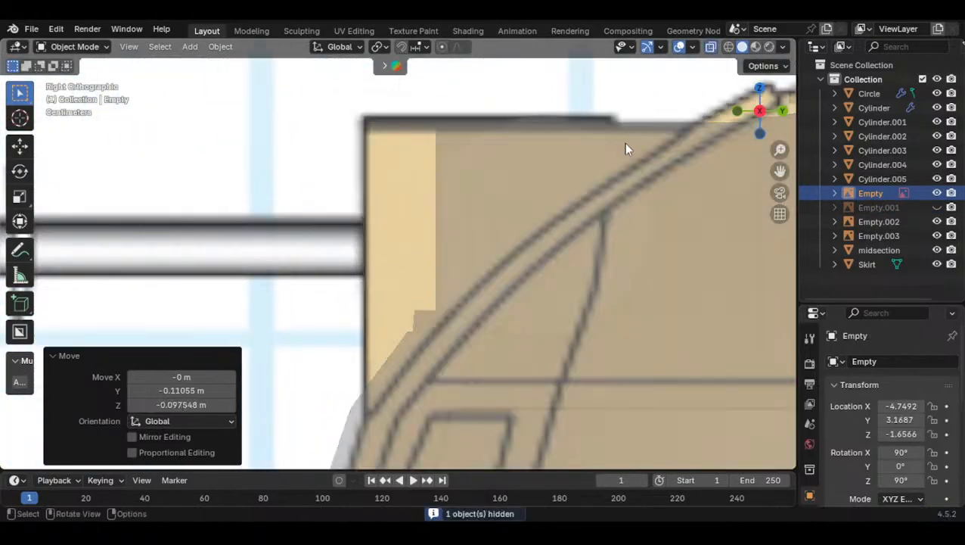
{"action": "key", "text": "g"}
{"action": "left_click", "coordinate": [484, 195]}
Hide the dome, align the reference housing's front edge with the pivot disc's flat face, and show the dome again
{"action": "left_click", "coordinate": [442, 162]}
{"action": "key", "text": "h"}
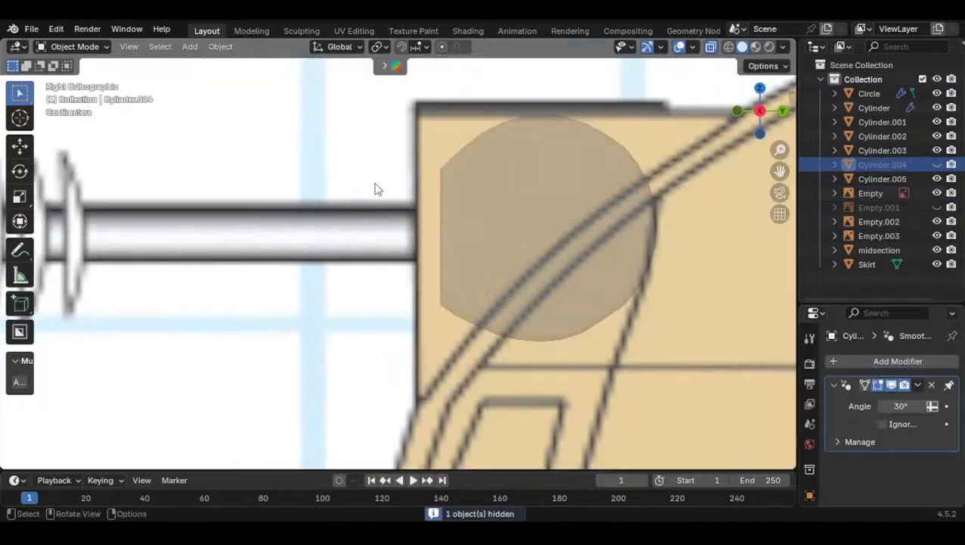
{"action": "left_click", "coordinate": [391, 252]}
{"action": "key", "text": "g"}
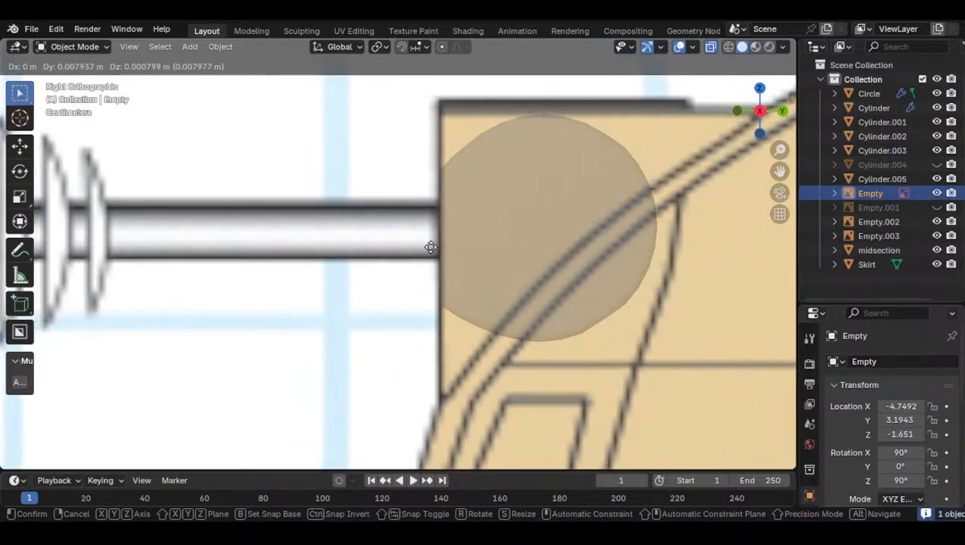
{"action": "left_click", "coordinate": [444, 251]}
{"action": "scroll", "coordinate": [444, 251], "scroll_direction": "down", "scroll_amount": 7}
{"action": "left_click", "coordinate": [562, 231]}
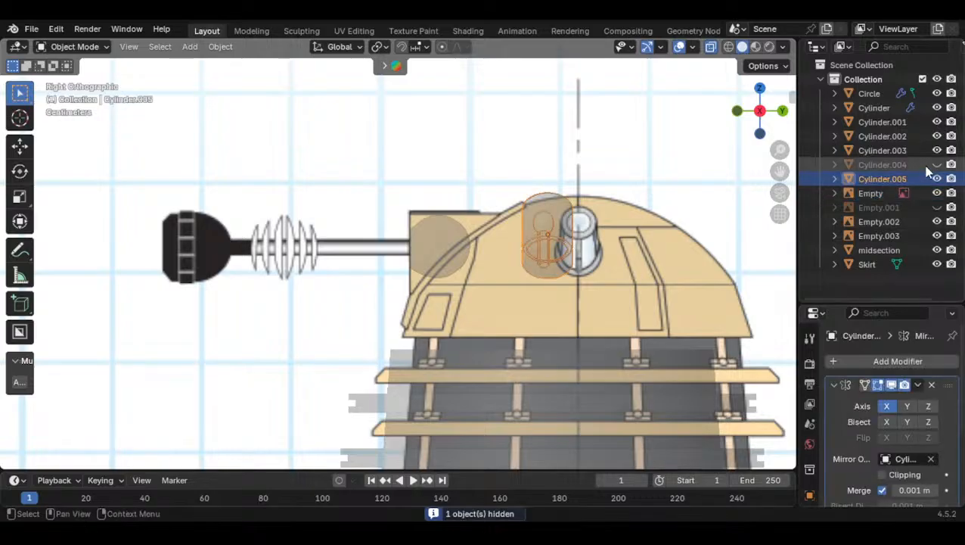
{"action": "left_click", "coordinate": [938, 164]}
Examine how the dome and rings compare with the repositioned side-view reference drawing
{"action": "left_click", "coordinate": [668, 253]}
{"action": "scroll", "coordinate": [636, 222], "scroll_direction": "up", "scroll_amount": 3}
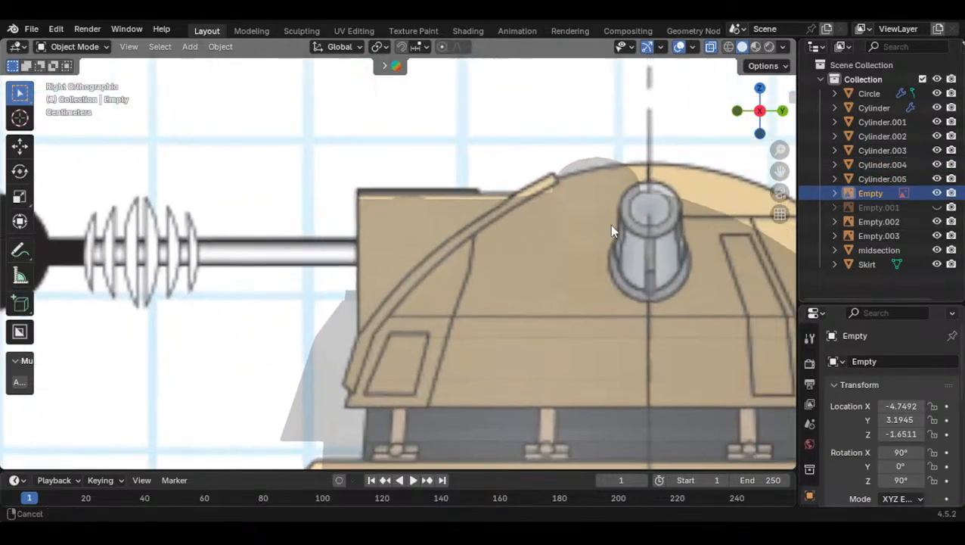
{"action": "middle_click_drag", "start_coordinate": [674, 205], "coordinate": [443, 190], "text": "shift"}
{"action": "scroll", "coordinate": [442, 191], "scroll_direction": "down", "scroll_amount": 2}
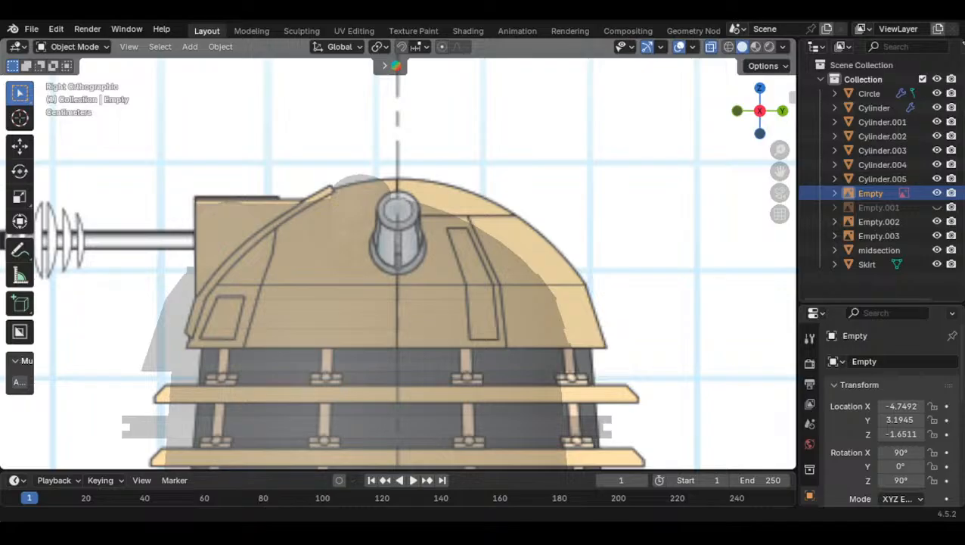
{"action": "scroll", "coordinate": [341, 371], "scroll_direction": "down", "scroll_amount": 1}
{"action": "middle_click_drag", "start_coordinate": [320, 320], "coordinate": [496, 323], "text": "shift"}
{"action": "scroll", "coordinate": [484, 312], "scroll_direction": "up", "scroll_amount": 1}
{"action": "middle_click_drag", "start_coordinate": [389, 217], "coordinate": [416, 228], "text": "shift"}
{"action": "scroll", "coordinate": [414, 227], "scroll_direction": "down", "scroll_amount": 2}
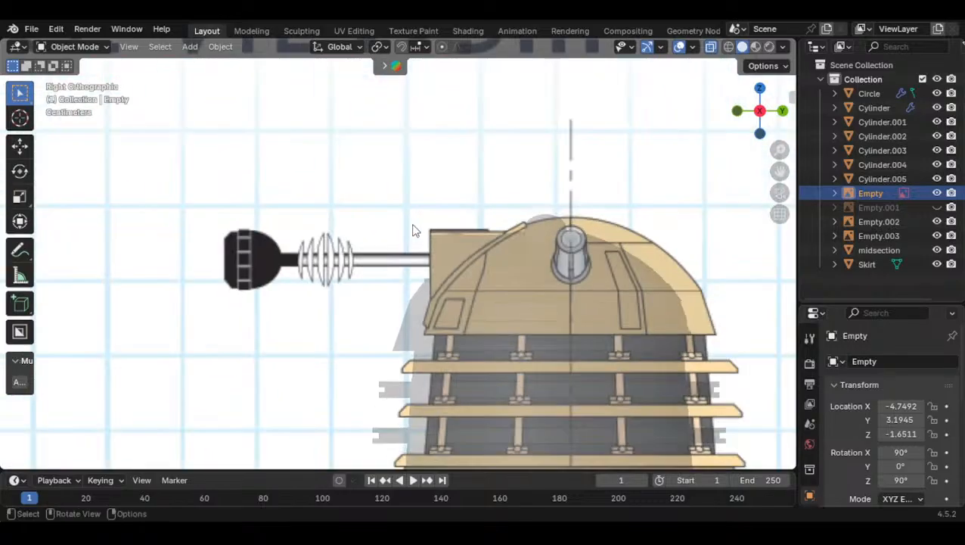
{"action": "scroll", "coordinate": [574, 244], "scroll_direction": "down", "scroll_amount": 5}
{"action": "scroll", "coordinate": [454, 240], "scroll_direction": "up", "scroll_amount": 8}
{"action": "middle_click_drag", "start_coordinate": [664, 159], "coordinate": [468, 264], "text": "shift"}
Select the dome from the front and open its mesh for face editing
{"action": "left_click_drag", "start_coordinate": [469, 264], "coordinate": [477, 271]}
{"action": "middle_click_drag", "start_coordinate": [477, 271], "coordinate": [393, 299]}
{"action": "scroll", "coordinate": [394, 280], "scroll_direction": "up", "scroll_amount": 2}
{"action": "scroll", "coordinate": [387, 295], "scroll_direction": "up", "scroll_amount": 3}
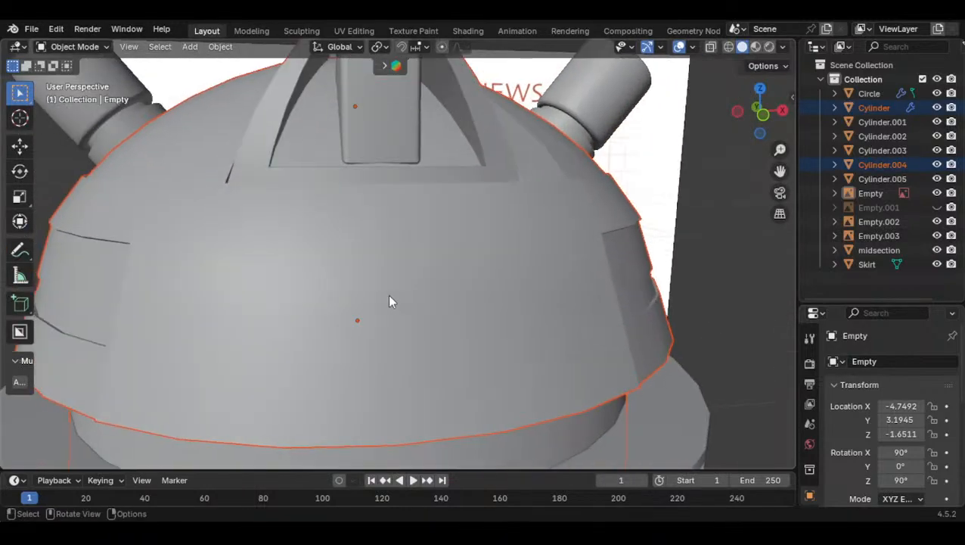
{"action": "scroll", "coordinate": [358, 264], "scroll_direction": "down", "scroll_amount": 1}
{"action": "left_click", "coordinate": [359, 265]}
{"action": "scroll", "coordinate": [373, 261], "scroll_direction": "down", "scroll_amount": 4}
{"action": "scroll", "coordinate": [379, 263], "scroll_direction": "up", "scroll_amount": 3}
{"action": "key", "text": "Tab"}
Slightly inset the two centre faces in the dome's lower front band
{"action": "middle_click_drag", "start_coordinate": [380, 263], "coordinate": [358, 260]}
{"action": "left_click", "coordinate": [319, 329]}
{"action": "left_click", "coordinate": [345, 288]}
{"action": "left_click", "coordinate": [326, 285]}
{"action": "left_click", "coordinate": [324, 258]}
{"action": "left_click", "coordinate": [325, 289], "text": "shift"}
{"action": "left_click", "coordinate": [421, 294], "text": "shift"}
{"action": "left_click", "coordinate": [359, 292]}
{"action": "left_click", "coordinate": [389, 258]}
{"action": "left_click", "coordinate": [422, 259], "text": "shift"}
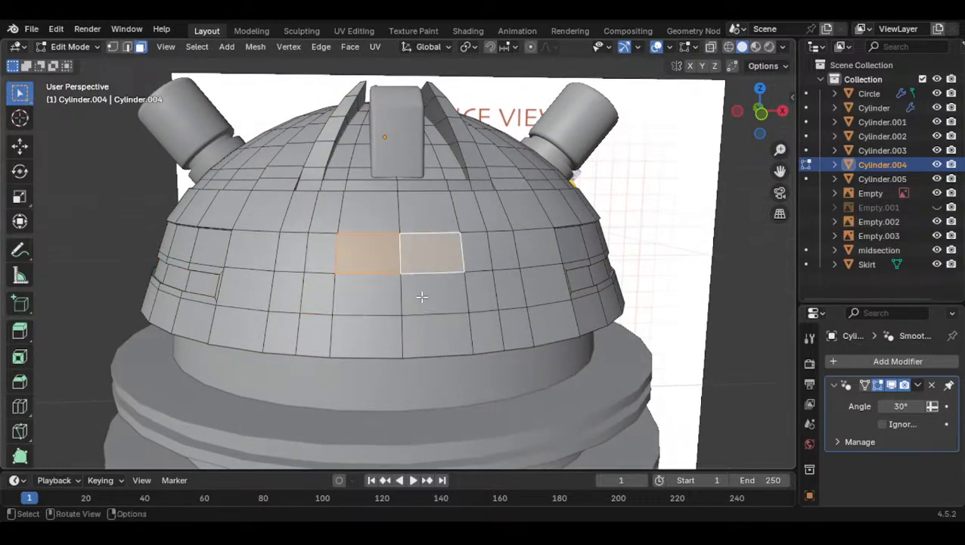
{"action": "left_click", "coordinate": [421, 293]}
{"action": "left_click", "coordinate": [371, 296], "text": "shift"}
{"action": "scroll", "coordinate": [379, 296], "scroll_direction": "up", "scroll_amount": 3}
{"action": "middle_click_drag", "start_coordinate": [379, 296], "coordinate": [592, 252]}
{"action": "key", "text": "i"}
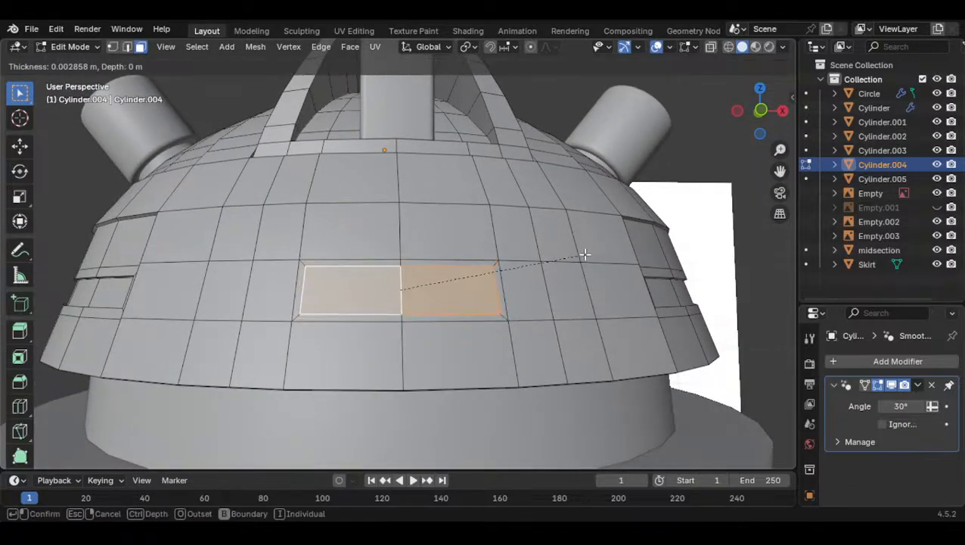
{"action": "left_click", "coordinate": [577, 261]}
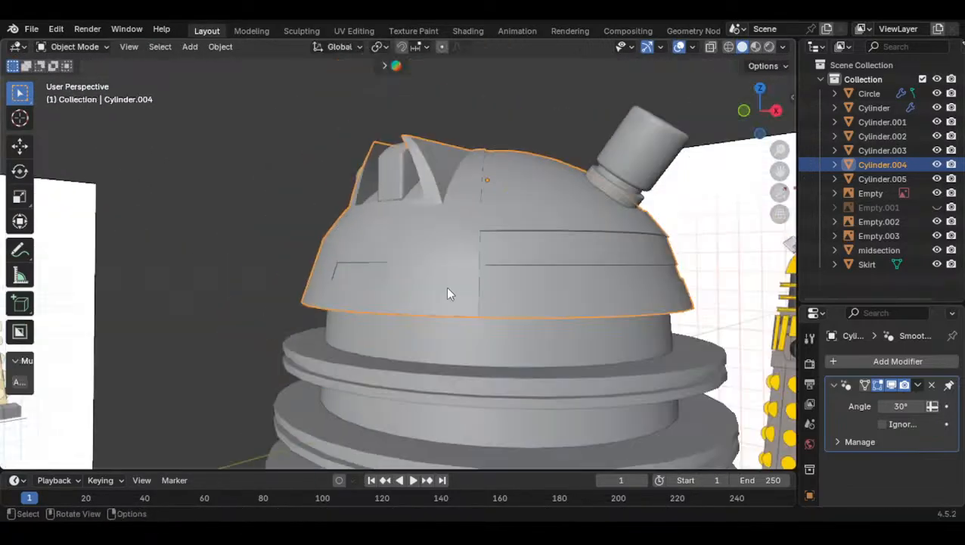
Check the dome from the side and undo the inset on the two front faces
{"action": "middle_click_drag", "start_coordinate": [445, 287], "coordinate": [572, 318]}
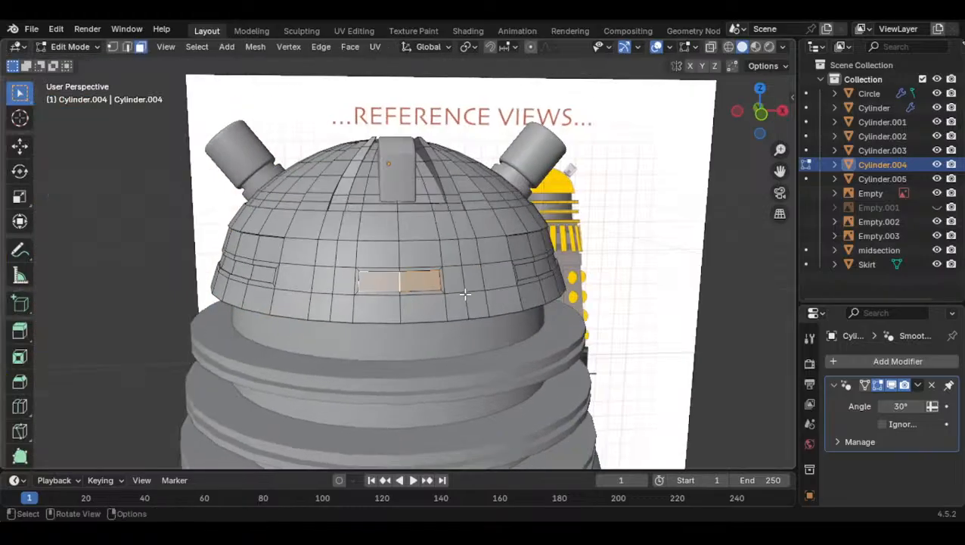
{"action": "scroll", "coordinate": [429, 313], "scroll_direction": "up", "scroll_amount": 4}
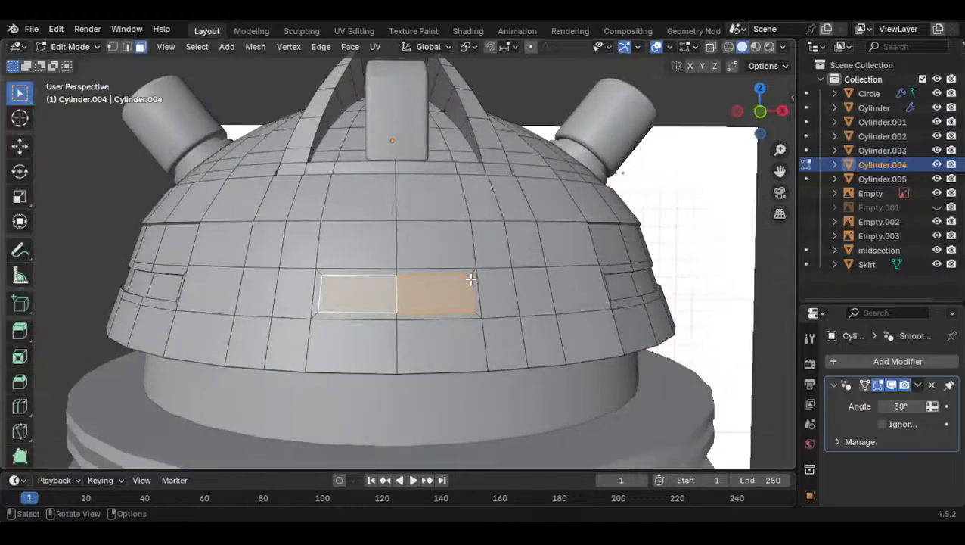
{"action": "key", "text": "ctrl+z"}
Add a centred vertical loop cut on each side of the dome's front centreline
{"action": "left_click", "coordinate": [446, 268]}
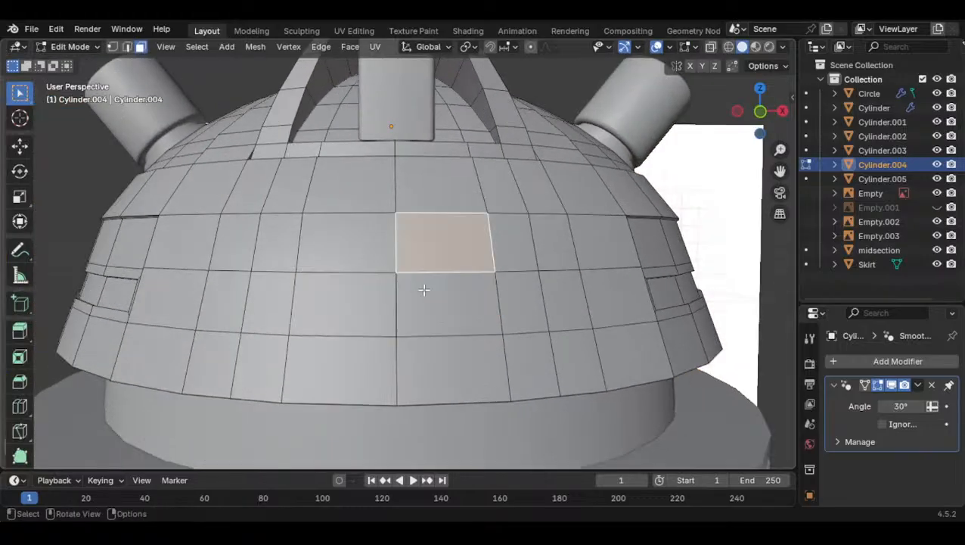
{"action": "left_click", "coordinate": [401, 301]}
{"action": "key", "text": "ctrl+r"}
{"action": "left_click", "coordinate": [451, 202]}
{"action": "right_click", "coordinate": [451, 203]}
{"action": "key", "text": "ctrl+r"}
{"action": "left_click", "coordinate": [361, 202]}
{"action": "right_click", "coordinate": [362, 202]}
Inset and extrude the two narrow faces beside the centreline in the dome's lower front band
{"action": "left_click", "coordinate": [143, 47]}
{"action": "left_click", "coordinate": [321, 291]}
{"action": "left_click", "coordinate": [352, 291]}
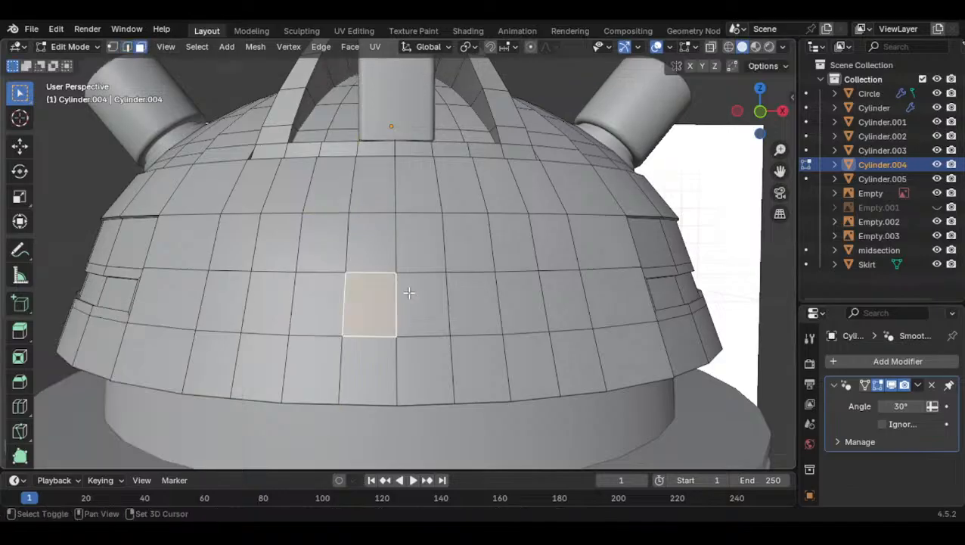
{"action": "left_click", "coordinate": [419, 302], "text": "shift"}
{"action": "key", "text": "i"}
{"action": "left_click", "coordinate": [522, 277]}
{"action": "key", "text": "e"}
{"action": "middle_click_drag", "start_coordinate": [523, 277], "coordinate": [490, 298]}
{"action": "left_click", "coordinate": [579, 280]}
Undo the front panel's extrusion, inset and loop cuts on the dome, and return to Object Mode
{"action": "scroll", "coordinate": [577, 280], "scroll_direction": "down", "scroll_amount": 4}
{"action": "key", "text": "Tab"}
{"action": "scroll", "coordinate": [461, 291], "scroll_direction": "up", "scroll_amount": 2}
{"action": "key", "text": "ctrl+z"}
{"action": "key", "text": "ctrl+z"}
{"action": "key", "text": "ctrl+z"}
{"action": "key", "text": "Tab"}
{"action": "scroll", "coordinate": [484, 297], "scroll_direction": "down", "scroll_amount": 1}
{"action": "key", "text": "Tab"}
{"action": "key", "text": "ctrl+z"}
{"action": "key", "text": "ctrl+z"}
{"action": "key", "text": "ctrl+z"}
{"action": "key", "text": "ctrl+z"}
{"action": "key", "text": "ctrl+z"}
{"action": "key", "text": "ctrl+z"}
{"action": "key", "text": "Tab"}
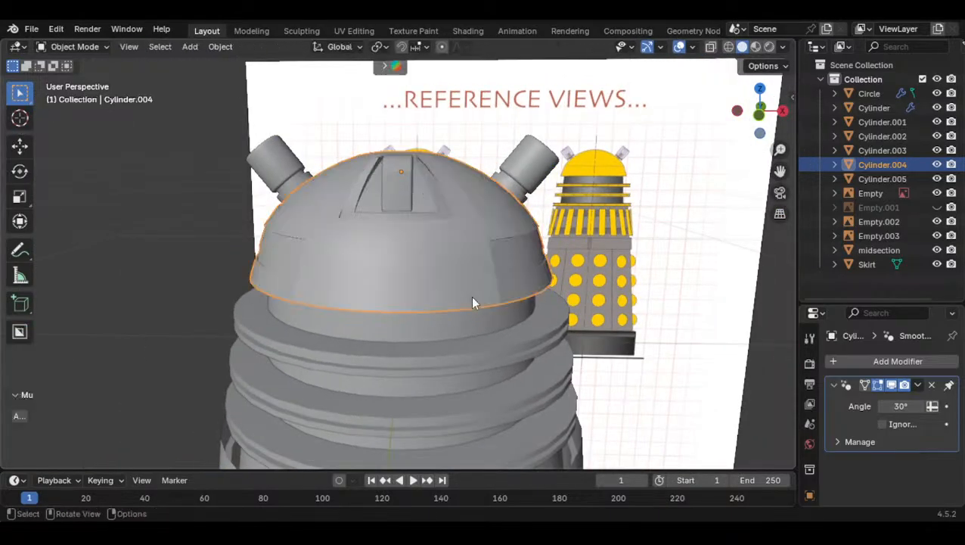
{"action": "key", "text": "Tab"}
{"action": "key", "text": "Tab"}
{"action": "middle_click_drag", "start_coordinate": [465, 284], "coordinate": [517, 290]}
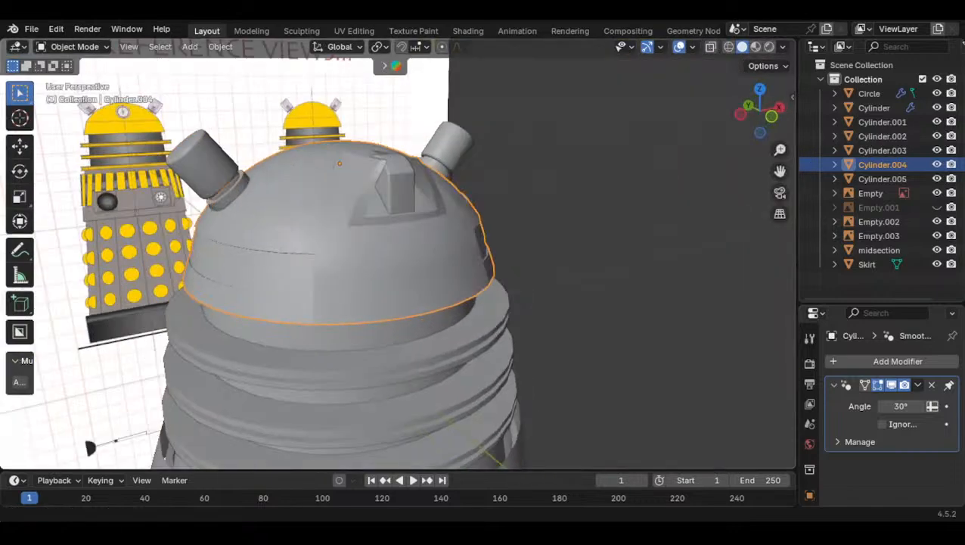
{"action": "left_click", "coordinate": [741, 114]}
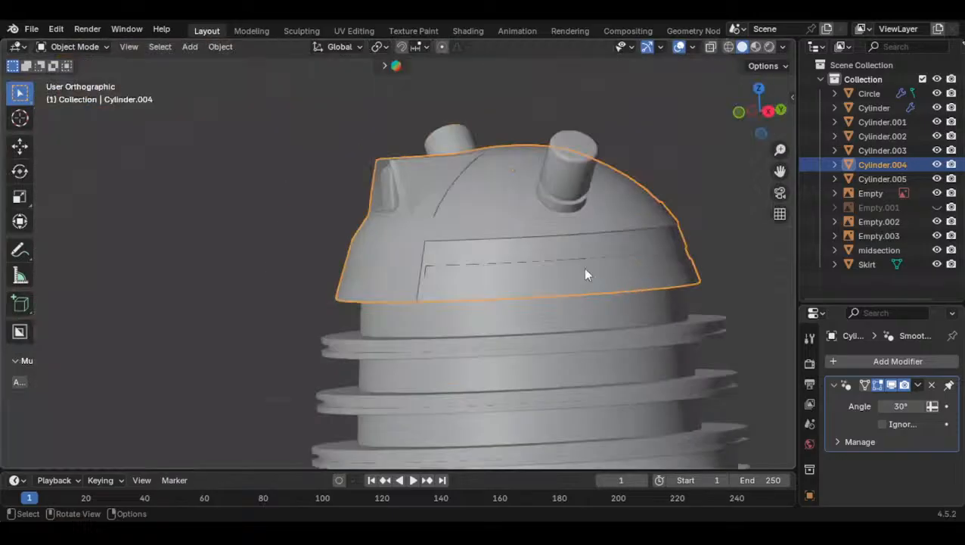
{"action": "scroll", "coordinate": [370, 324], "scroll_direction": "up", "scroll_amount": 3}
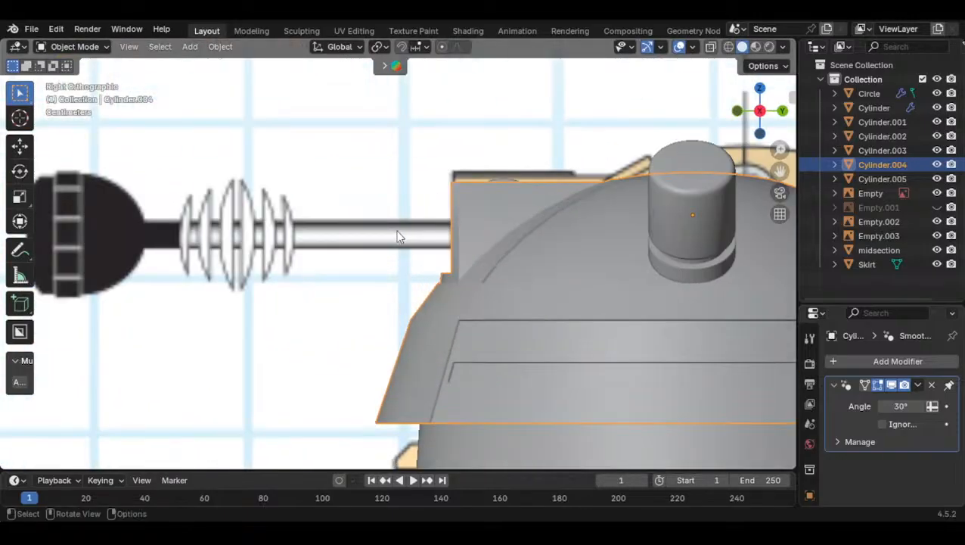
{"action": "key", "text": "shift+a"}
{"action": "mouse_move", "coordinate": [443, 235]}
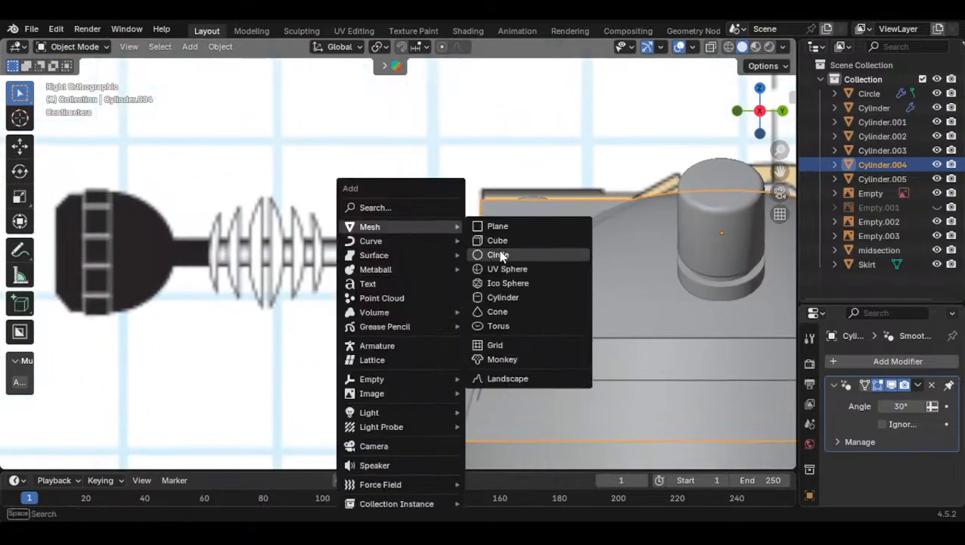
{"action": "key", "text": "Escape"}
Try joining the mirrored dome lights to the dome, and undo the join
{"action": "scroll", "coordinate": [361, 262], "scroll_direction": "down", "scroll_amount": 5}
{"action": "left_click", "coordinate": [442, 254]}
{"action": "middle_click_drag", "start_coordinate": [426, 266], "coordinate": [492, 254]}
{"action": "left_click", "coordinate": [470, 279], "text": "shift"}
{"action": "key", "text": "ctrl+j"}
{"action": "key", "text": "ctrl+z"}
{"action": "key", "text": "ctrl+z"}
Apply the dome lights' Mirror modifier and join both lights to the dome
{"action": "left_click", "coordinate": [918, 384]}
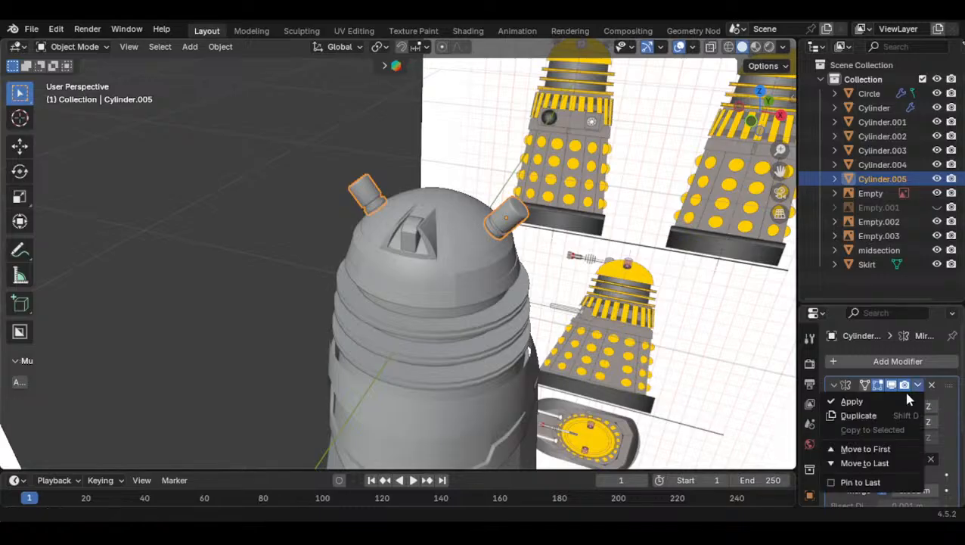
{"action": "left_click", "coordinate": [900, 400]}
{"action": "left_click", "coordinate": [476, 243], "text": "shift"}
{"action": "key", "text": "ctrl+j"}
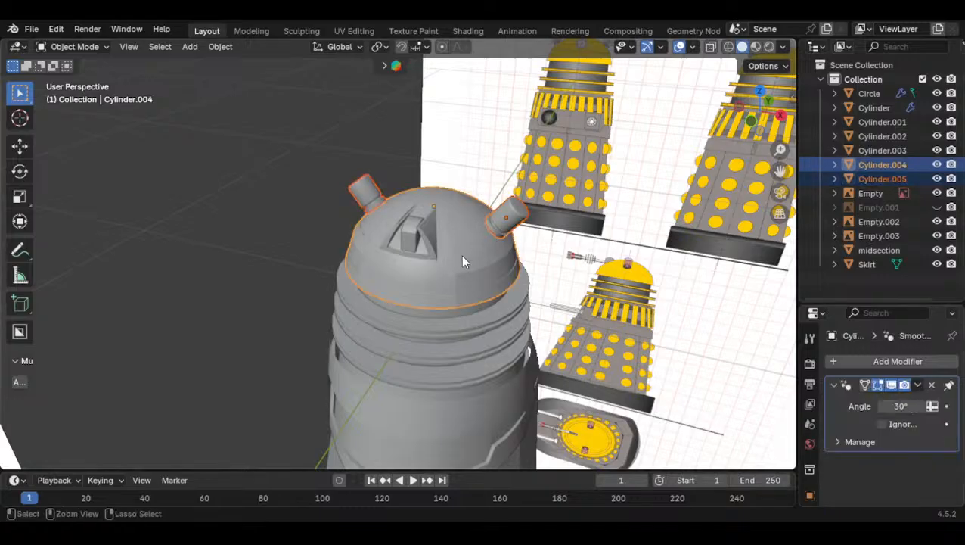
Test rotating the dome with its lights about the global Z axis, and undo the rotation
{"action": "key", "text": "r"}
{"action": "key", "text": "z"}
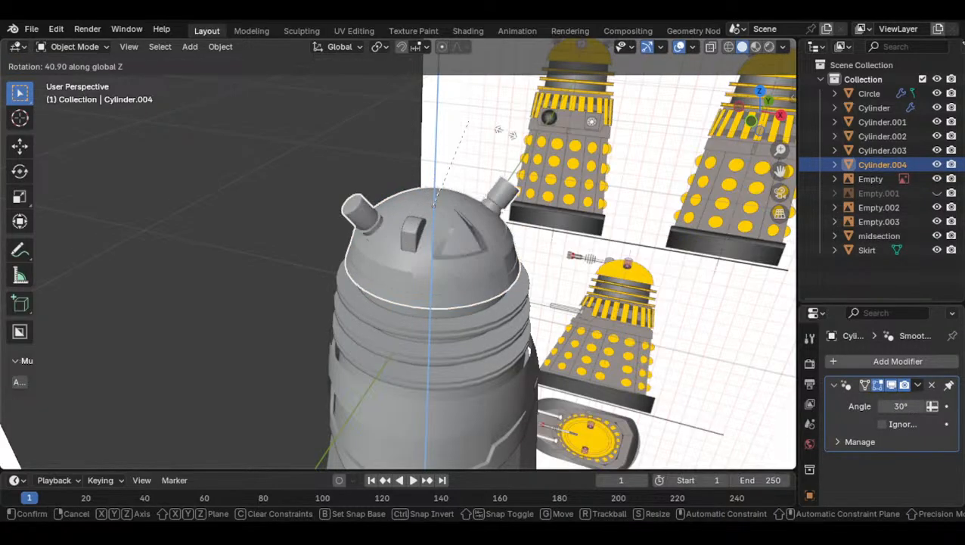
{"action": "left_click", "coordinate": [363, 149]}
{"action": "key", "text": "ctrl+z"}
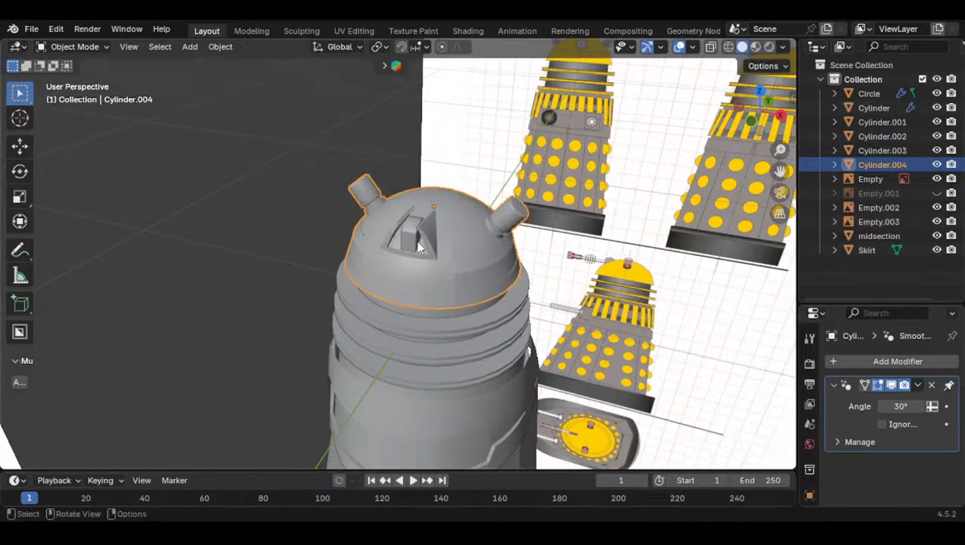
Select the pivot disc and examine the eyestalk against the side-view reference drawing in the right view
{"action": "left_click", "coordinate": [417, 236]}
{"action": "left_click", "coordinate": [779, 117]}
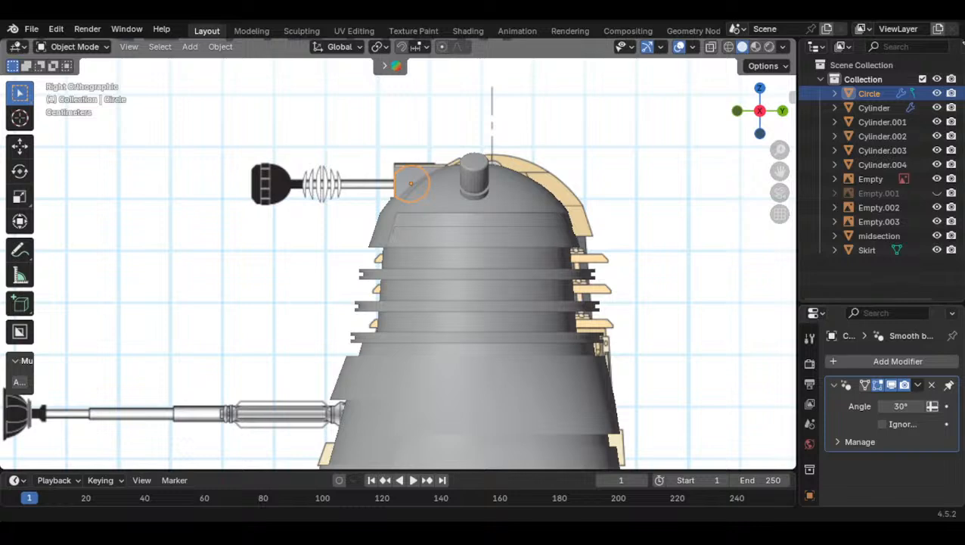
{"action": "scroll", "coordinate": [361, 372], "scroll_direction": "down", "scroll_amount": 4}
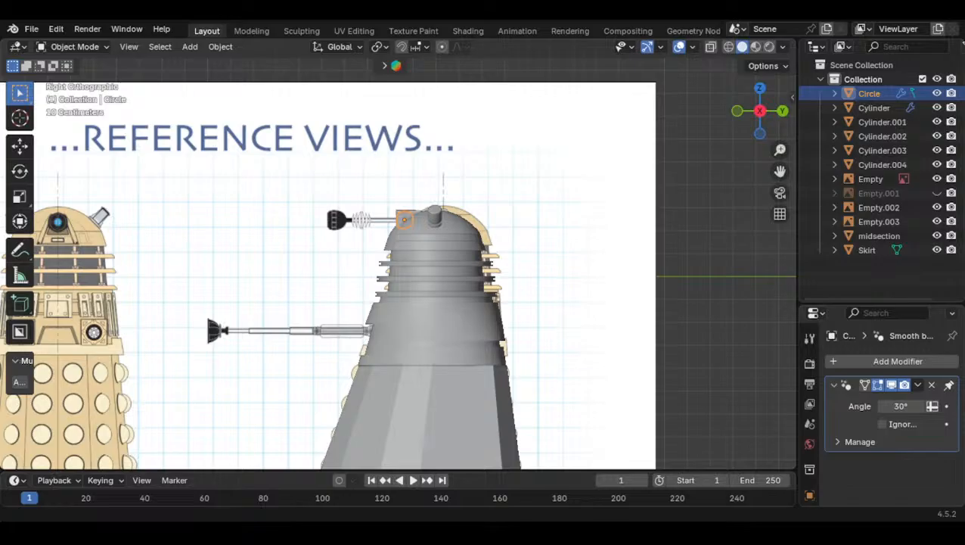
{"action": "middle_click_drag", "start_coordinate": [362, 256], "coordinate": [367, 287], "text": "shift"}
{"action": "scroll", "coordinate": [370, 286], "scroll_direction": "up", "scroll_amount": 9}
{"action": "middle_click_drag", "start_coordinate": [412, 244], "coordinate": [372, 314], "text": "shift"}
{"action": "scroll", "coordinate": [371, 314], "scroll_direction": "down", "scroll_amount": 8}
{"action": "scroll", "coordinate": [459, 239], "scroll_direction": "up", "scroll_amount": 8}
{"action": "key", "text": "shift+a"}
{"action": "mouse_move", "coordinate": [465, 229]}
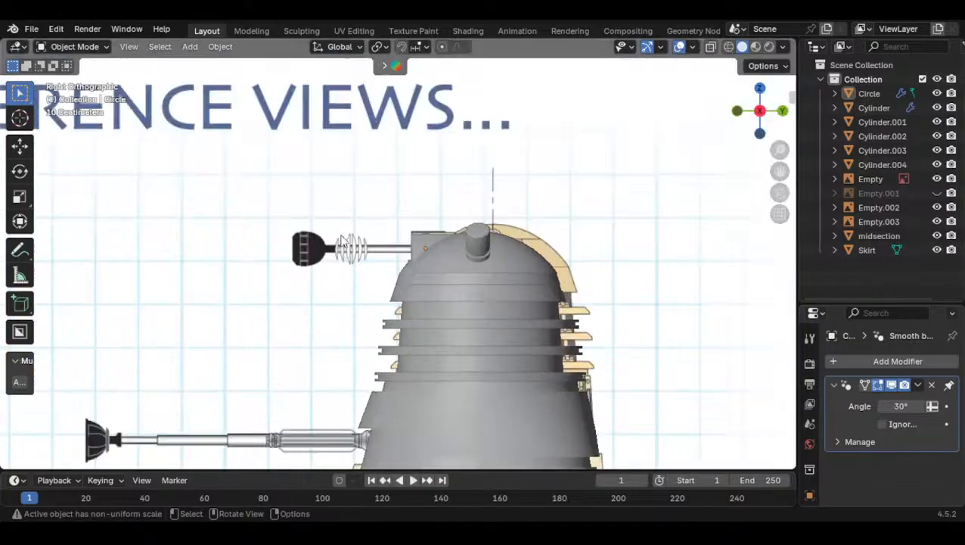
{"action": "scroll", "coordinate": [342, 240], "scroll_direction": "up", "scroll_amount": 8}
{"action": "key", "text": "shift+a"}
{"action": "mouse_move", "coordinate": [423, 217]}
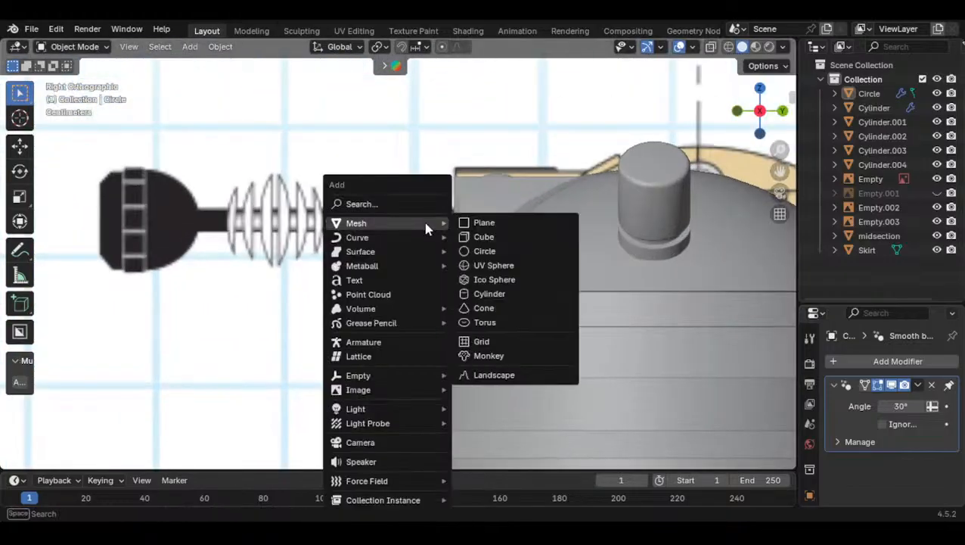
{"action": "key", "text": "Escape"}
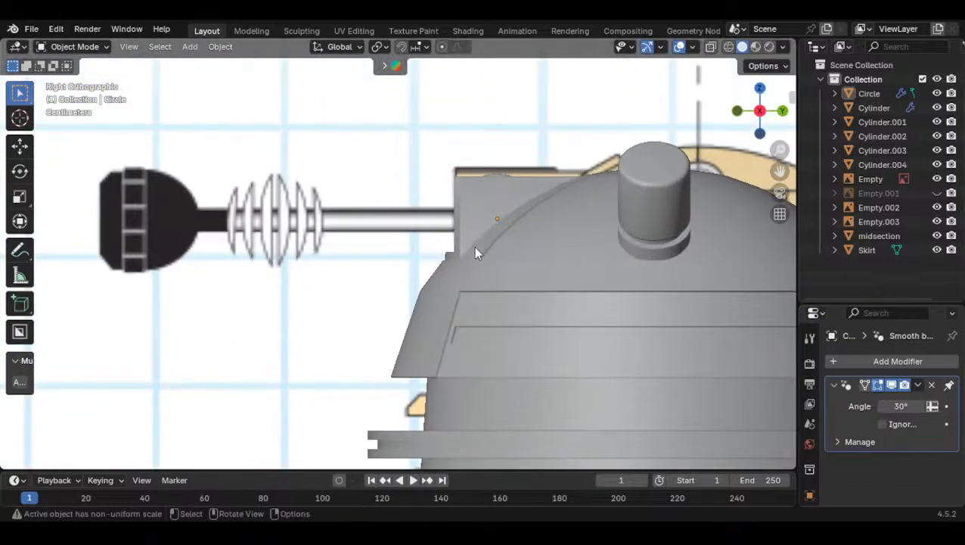
Add a 32-vertex cylinder mesh with a 1 m radius and 2 m depth for the eyestalk
{"action": "key", "text": "shift+a"}
{"action": "mouse_move", "coordinate": [493, 226]}
{"action": "left_click", "coordinate": [537, 297]}
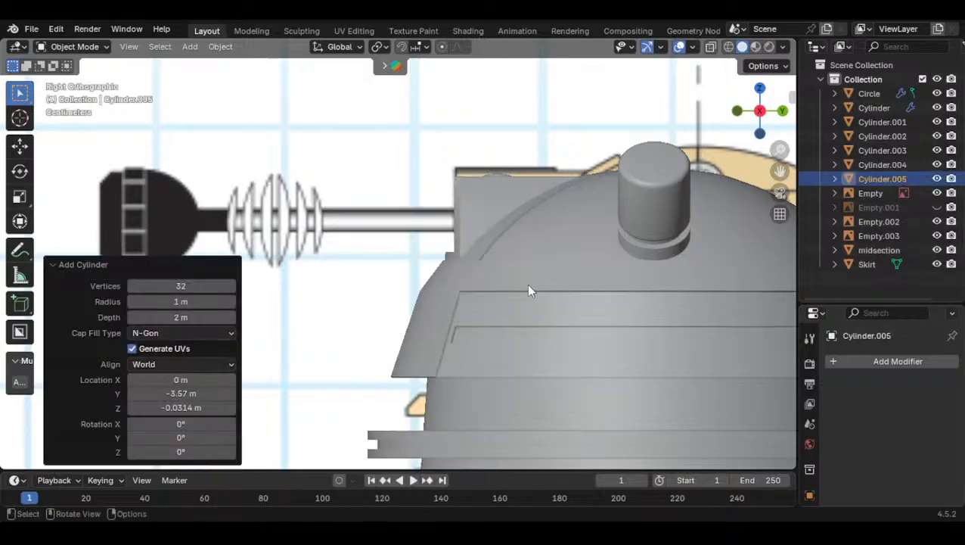
{"action": "scroll", "coordinate": [541, 205], "scroll_direction": "down", "scroll_amount": 6}
{"action": "scroll", "coordinate": [454, 223], "scroll_direction": "up", "scroll_amount": 2}
{"action": "scroll", "coordinate": [448, 227], "scroll_direction": "up", "scroll_amount": 6}
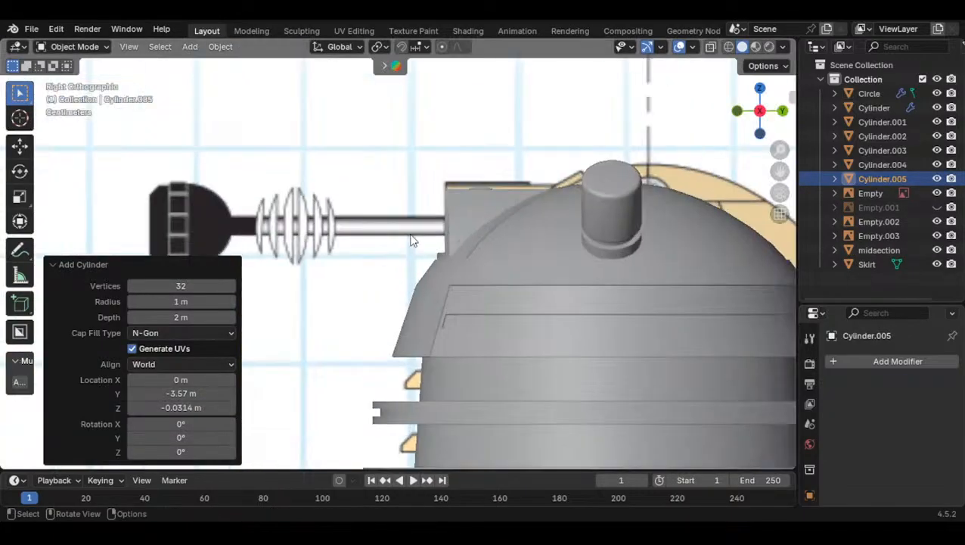
Snap the new cylinder to the eyestalk pivot disc's position and rotate it 90° in the right view
{"action": "left_click", "coordinate": [495, 174], "text": "shift"}
{"action": "key", "text": "shift+s"}
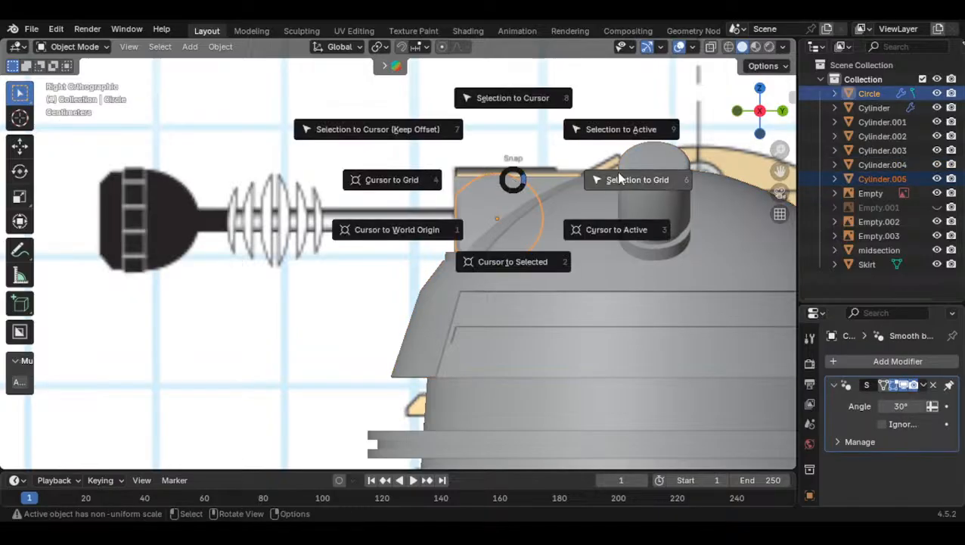
{"action": "left_click", "coordinate": [623, 130]}
{"action": "left_click", "coordinate": [500, 203]}
{"action": "scroll", "coordinate": [485, 207], "scroll_direction": "down", "scroll_amount": 5}
{"action": "type", "text": "r90"}
{"action": "key", "text": "Return"}
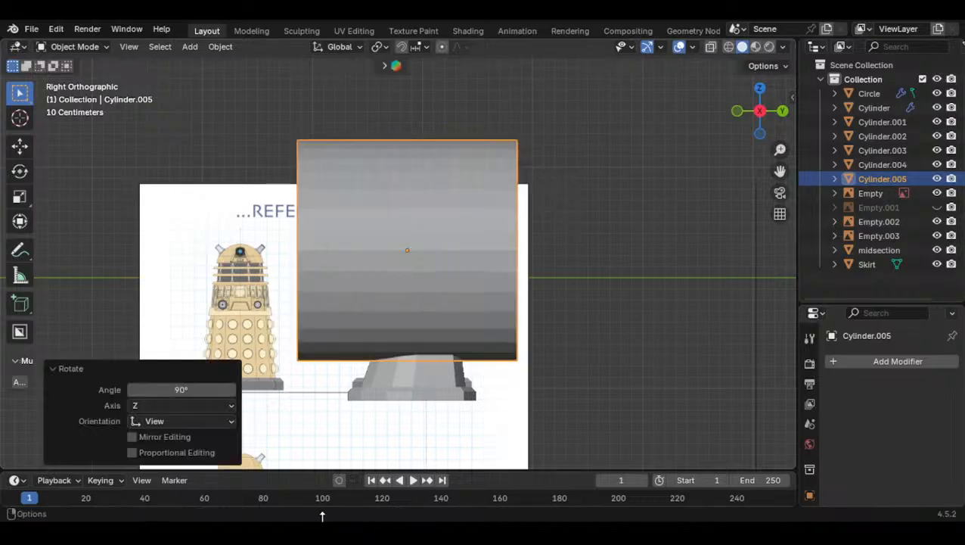
Scale the cylinder down repeatedly, finishing with a 0.561 resize, and shade it auto smooth at 30°
{"action": "key", "text": "s"}
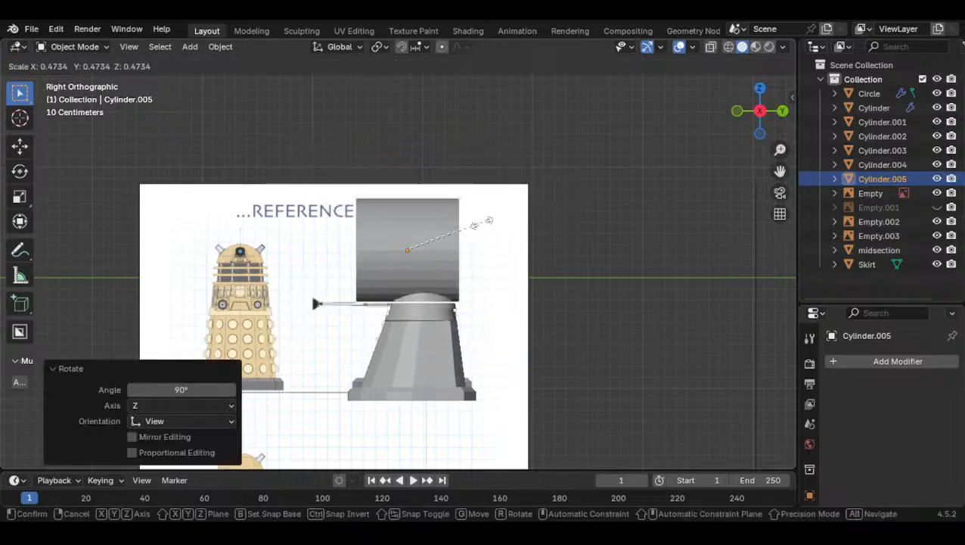
{"action": "left_click", "coordinate": [479, 226]}
{"action": "scroll", "coordinate": [526, 212], "scroll_direction": "up", "scroll_amount": 1}
{"action": "key", "text": "s"}
{"action": "left_click", "coordinate": [448, 236]}
{"action": "right_click", "coordinate": [441, 235]}
{"action": "left_click", "coordinate": [439, 233]}
{"action": "scroll", "coordinate": [449, 226], "scroll_direction": "up", "scroll_amount": 13}
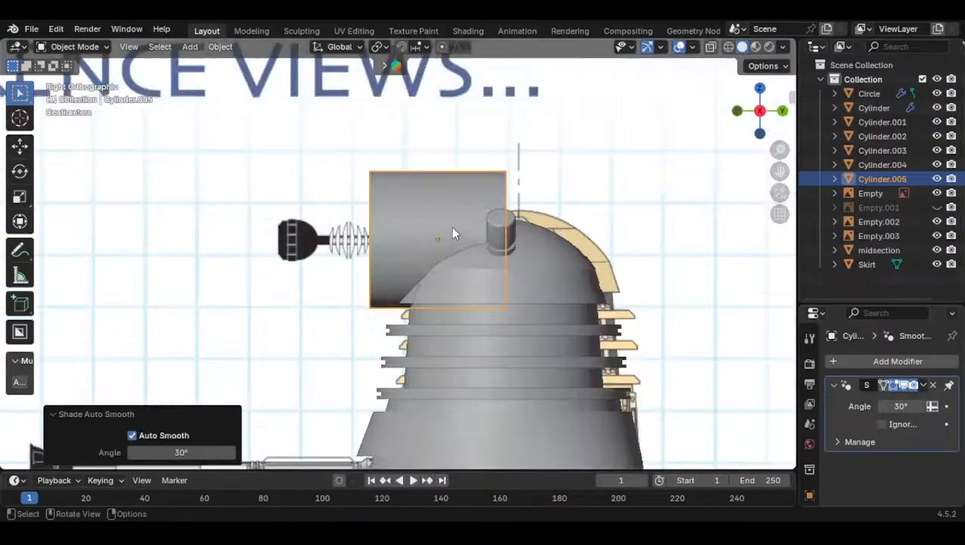
{"action": "key", "text": "s"}
{"action": "left_click", "coordinate": [564, 176]}
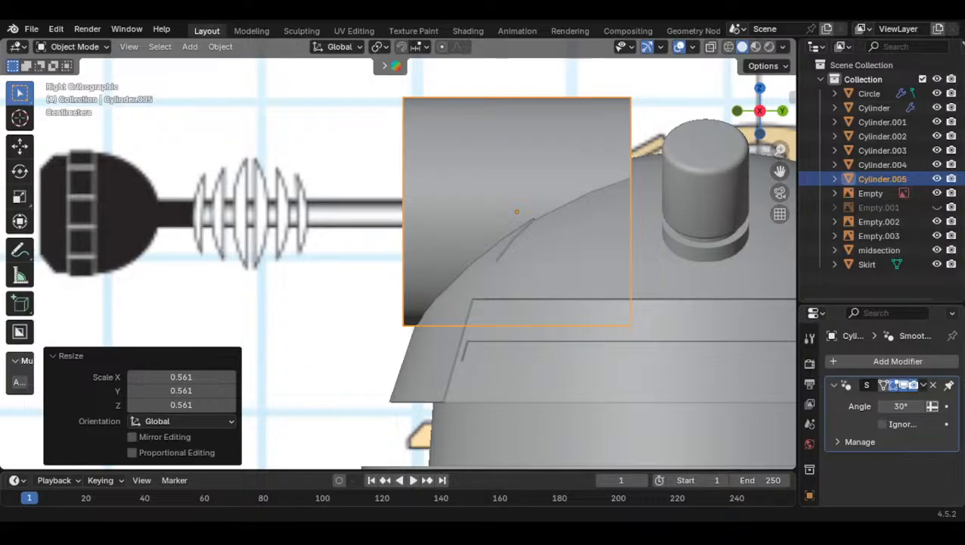
Move the cylinder forward along the Y axis, away from the dome and over the drawn eyestalk shaft
{"action": "left_click", "coordinate": [453, 235]}
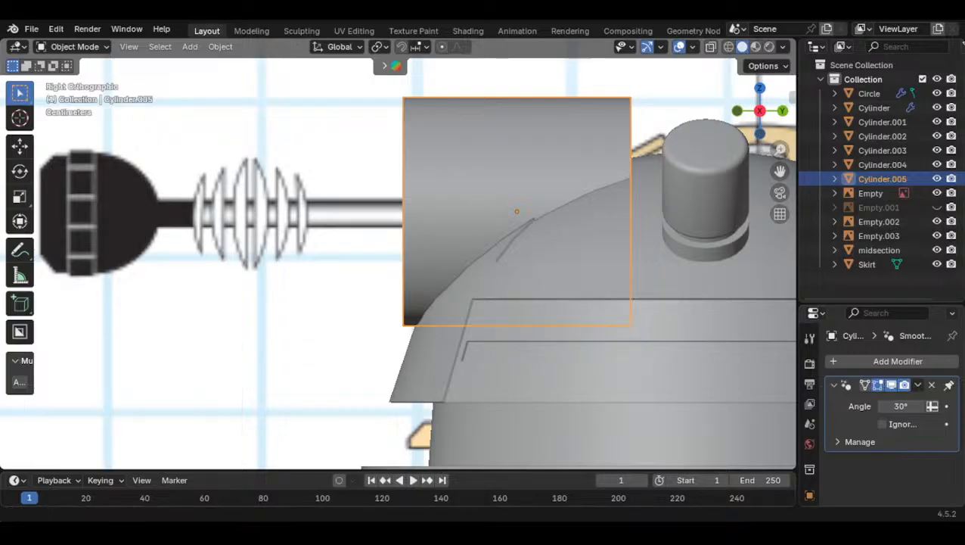
{"action": "middle_click_drag", "start_coordinate": [613, 127], "coordinate": [625, 222]}
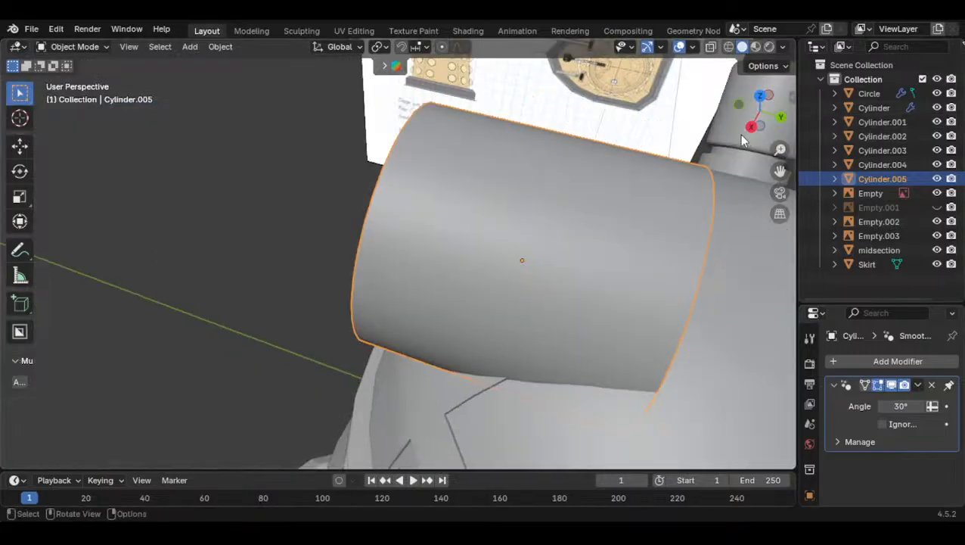
{"action": "left_click", "coordinate": [882, 164]}
{"action": "key", "text": "KP_3"}
{"action": "left_click", "coordinate": [610, 236]}
{"action": "key", "text": "g"}
{"action": "key", "text": "y"}
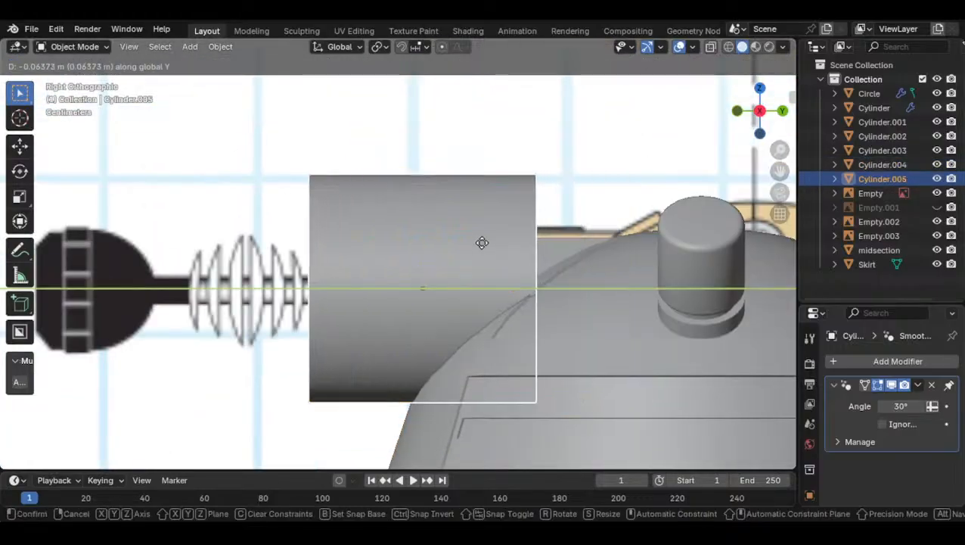
{"action": "left_click", "coordinate": [433, 239]}
Scale the cylinder by 0.154 and lower it along Z onto the eyestalk shaft in the side drawing
{"action": "key", "text": "s"}
{"action": "left_click", "coordinate": [394, 275]}
{"action": "scroll", "coordinate": [394, 276], "scroll_direction": "up", "scroll_amount": 4}
{"action": "middle_click_drag", "start_coordinate": [394, 275], "coordinate": [531, 219], "text": "shift"}
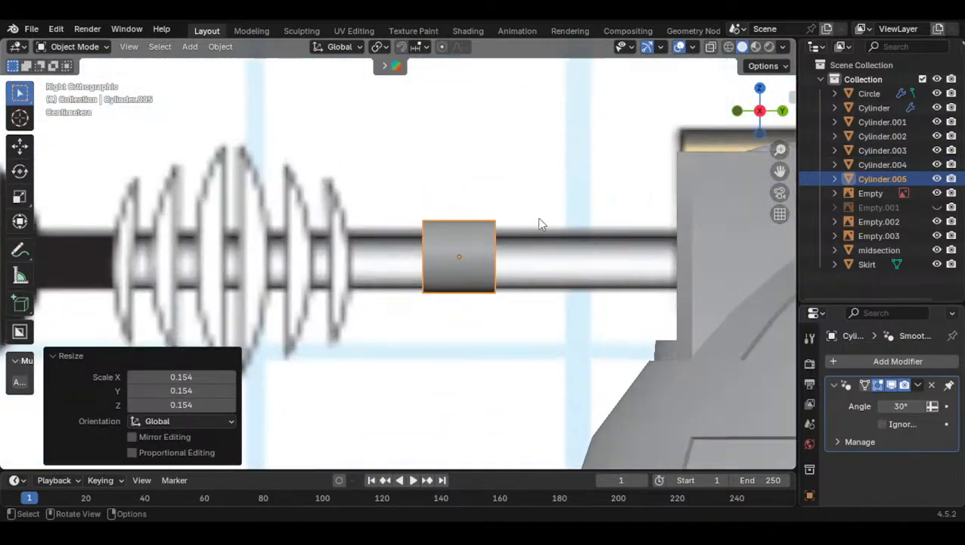
{"action": "scroll", "coordinate": [532, 219], "scroll_direction": "up", "scroll_amount": 5}
{"action": "key", "text": "g"}
{"action": "key", "text": "z"}
{"action": "left_click", "coordinate": [544, 301]}
Fine-tune the cylinder's scale and Z position to match the drawn shaft's thickness, ending with a 0.980 resize and a -0.000165 m move
{"action": "key", "text": "g"}
{"action": "key", "text": "z"}
{"action": "key", "text": "Escape"}
{"action": "key", "text": "s"}
{"action": "left_click", "coordinate": [677, 224]}
{"action": "key", "text": "g"}
{"action": "key", "text": "z"}
{"action": "left_click", "coordinate": [678, 227]}
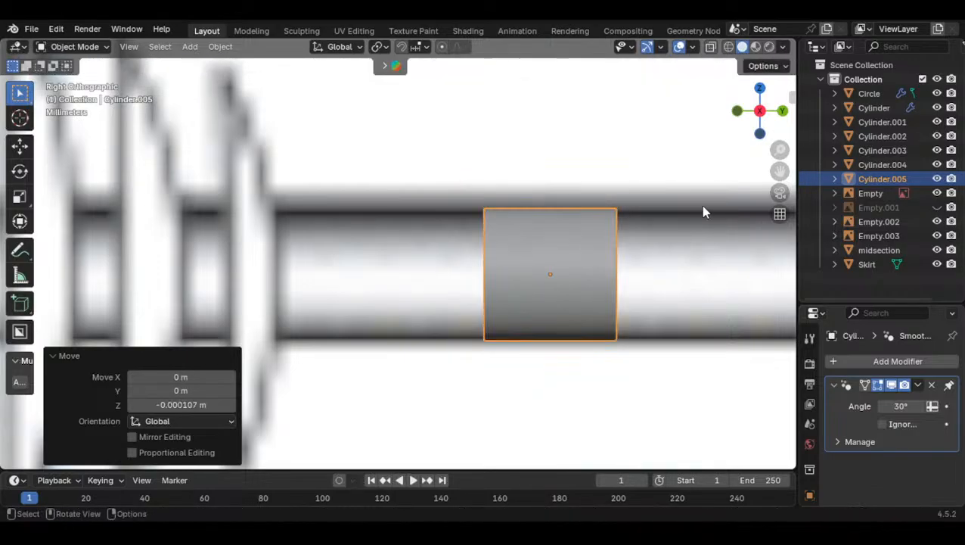
{"action": "key", "text": "s"}
{"action": "left_click", "coordinate": [684, 218]}
{"action": "key", "text": "g"}
{"action": "key", "text": "z"}
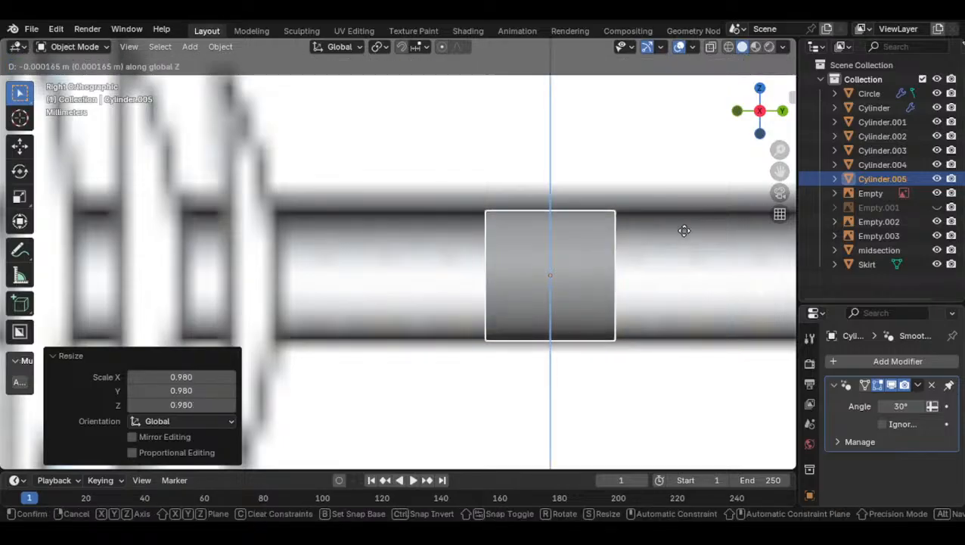
{"action": "left_click", "coordinate": [684, 218]}
{"action": "scroll", "coordinate": [448, 384], "scroll_direction": "down", "scroll_amount": 5}
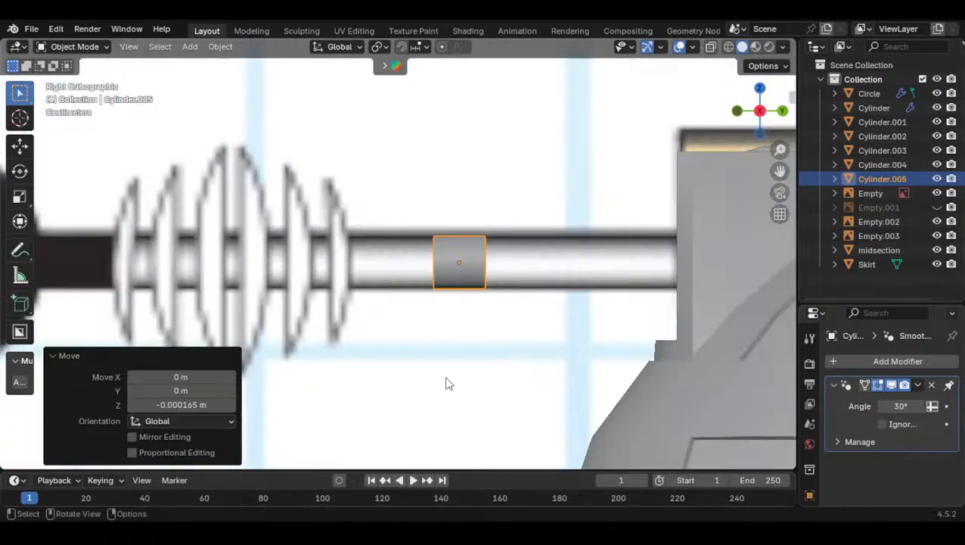
Move the cylinder 0.07058 m along Y so its rear end enters the pivot disc
{"action": "middle_click_drag", "start_coordinate": [527, 330], "coordinate": [364, 353], "text": "shift"}
{"action": "scroll", "coordinate": [364, 353], "scroll_direction": "up", "scroll_amount": 3}
{"action": "key", "text": "g"}
{"action": "key", "text": "y"}
{"action": "left_click", "coordinate": [725, 327]}
Narrow the eyestalk's pivot disc to 0.8 along the X axis in the front view
{"action": "middle_click_drag", "start_coordinate": [728, 328], "coordinate": [508, 302]}
{"action": "left_click", "coordinate": [734, 98]}
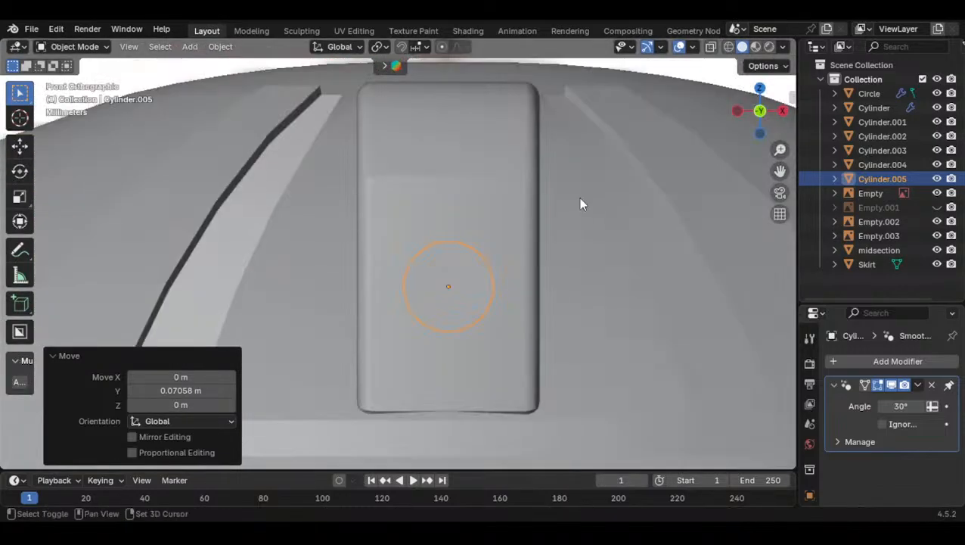
{"action": "scroll", "coordinate": [575, 227], "scroll_direction": "up", "scroll_amount": 4}
{"action": "scroll", "coordinate": [420, 153], "scroll_direction": "down", "scroll_amount": 4}
{"action": "left_click", "coordinate": [420, 153]}
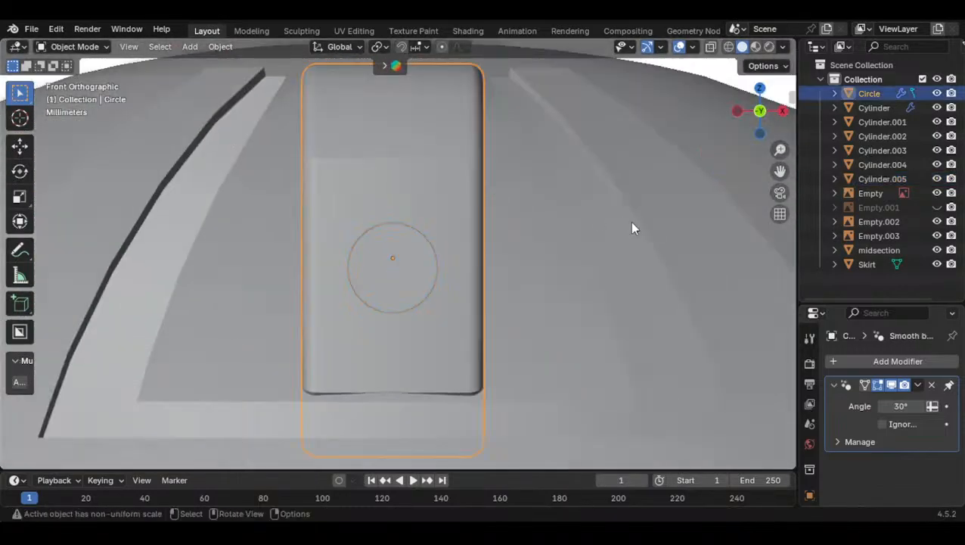
{"action": "key", "text": "s"}
{"action": "key", "text": "x"}
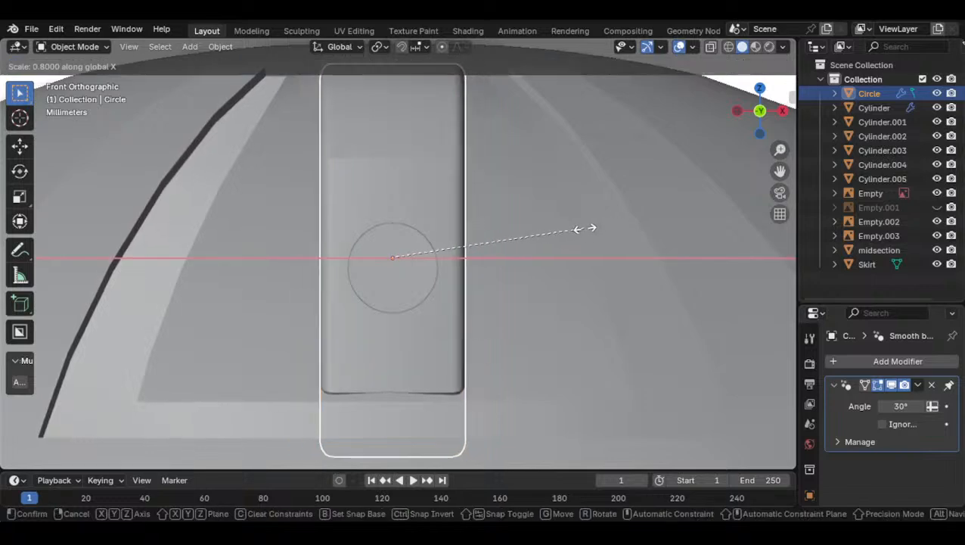
{"action": "left_click", "coordinate": [582, 230]}
{"action": "scroll", "coordinate": [582, 229], "scroll_direction": "down", "scroll_amount": 4}
{"action": "mouse_move", "coordinate": [582, 229]}
{"action": "middle_mouse_down"}
{"action": "mouse_move", "coordinate": [560, 246]}
{"action": "mouse_move", "coordinate": [669, 245]}
{"action": "mouse_move", "coordinate": [588, 244]}
{"action": "middle_mouse_up"}
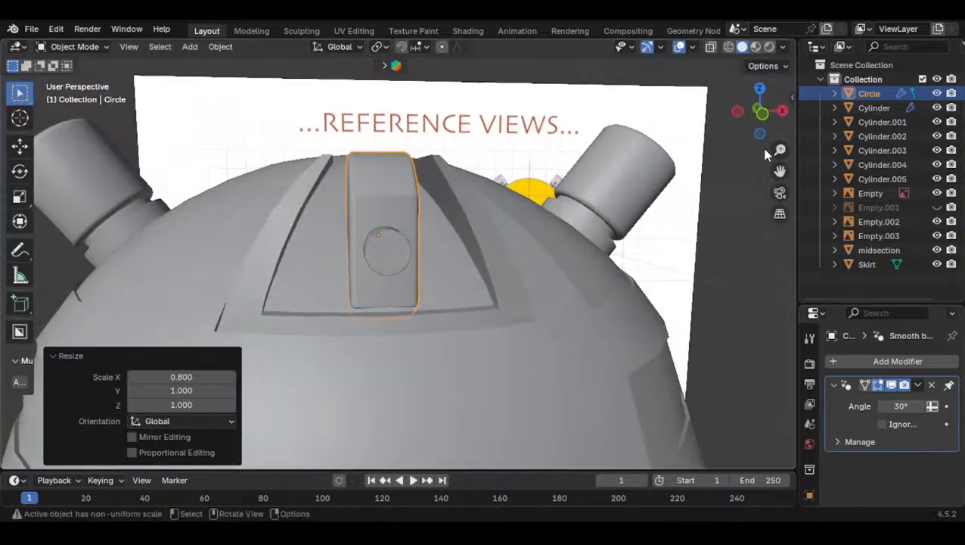
Scale the side-view reference image by 1.012 and move it down so the drawn shaft lines up with the cylinder
{"action": "left_click", "coordinate": [781, 111]}
{"action": "left_click", "coordinate": [498, 265]}
{"action": "scroll", "coordinate": [550, 198], "scroll_direction": "down", "scroll_amount": 3}
{"action": "left_click", "coordinate": [550, 198]}
{"action": "key", "text": "s"}
{"action": "left_click", "coordinate": [589, 170]}
{"action": "scroll", "coordinate": [589, 170], "scroll_direction": "up", "scroll_amount": 4}
{"action": "key", "text": "g"}
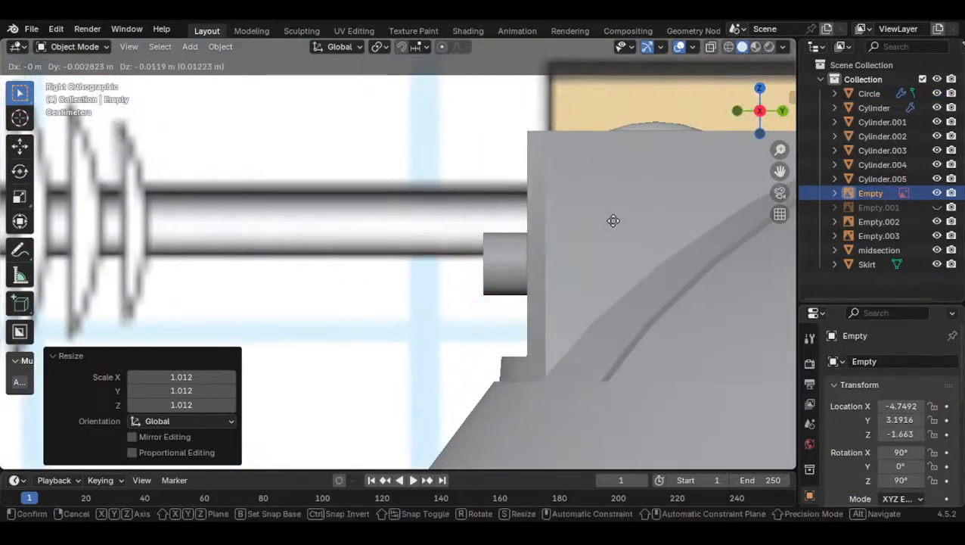
{"action": "left_click", "coordinate": [574, 423]}
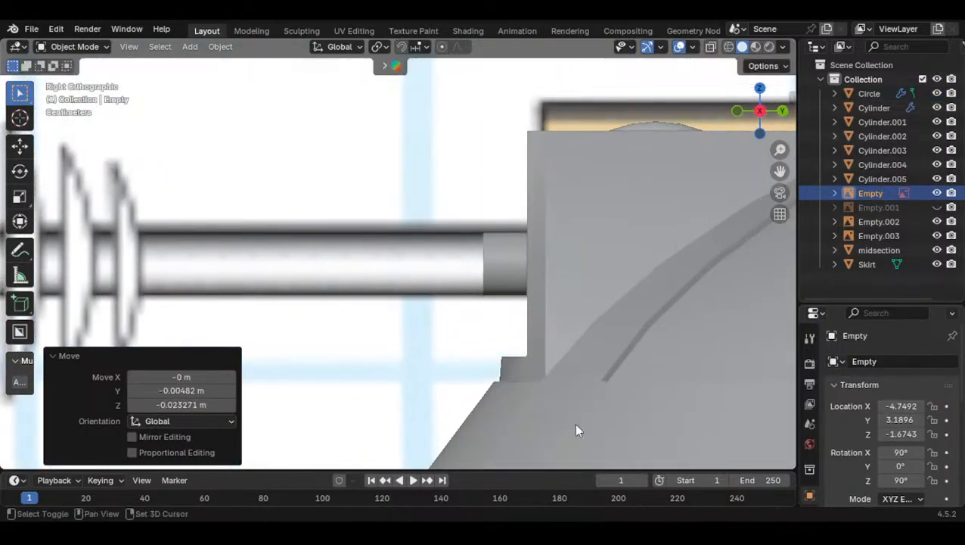
Enlarge the side-view reference image by 1.014 and reposition it against the pivot disc and cylinder
{"action": "key", "text": "s"}
{"action": "left_click", "coordinate": [660, 95]}
{"action": "key", "text": "g"}
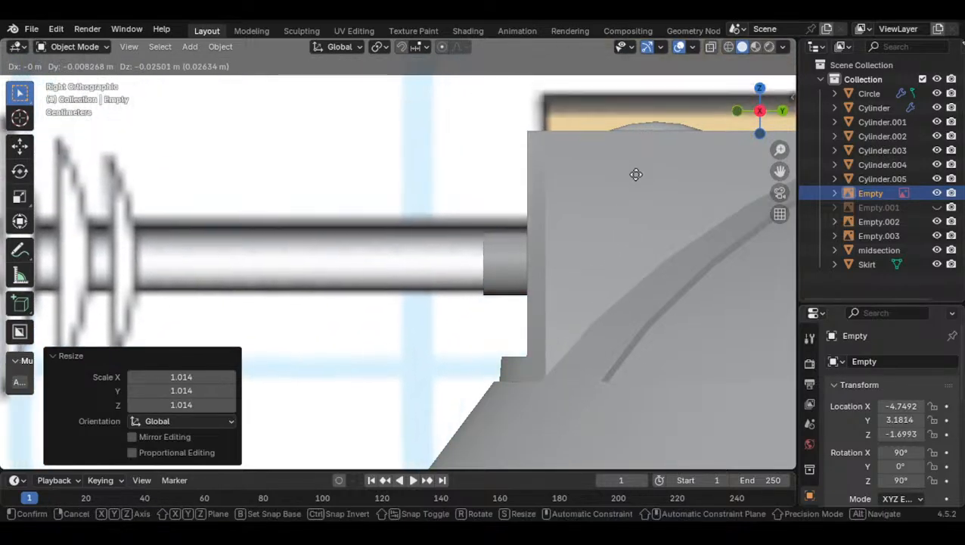
{"action": "left_click", "coordinate": [625, 164]}
Resize the shaft cylinder to the drawn thickness, move it -0.002017 m along Y, and check its fit from the front
{"action": "left_click", "coordinate": [510, 239]}
{"action": "key", "text": "s"}
{"action": "left_click", "coordinate": [538, 183]}
{"action": "key", "text": "g"}
{"action": "key", "text": "y"}
{"action": "left_click", "coordinate": [575, 209]}
{"action": "middle_click_drag", "start_coordinate": [575, 209], "coordinate": [619, 202]}
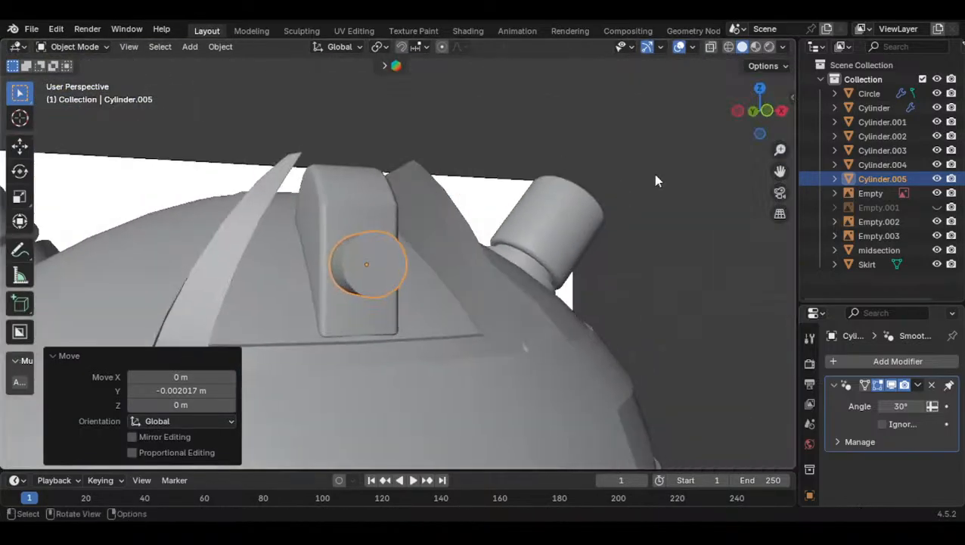
{"action": "left_click", "coordinate": [766, 111]}
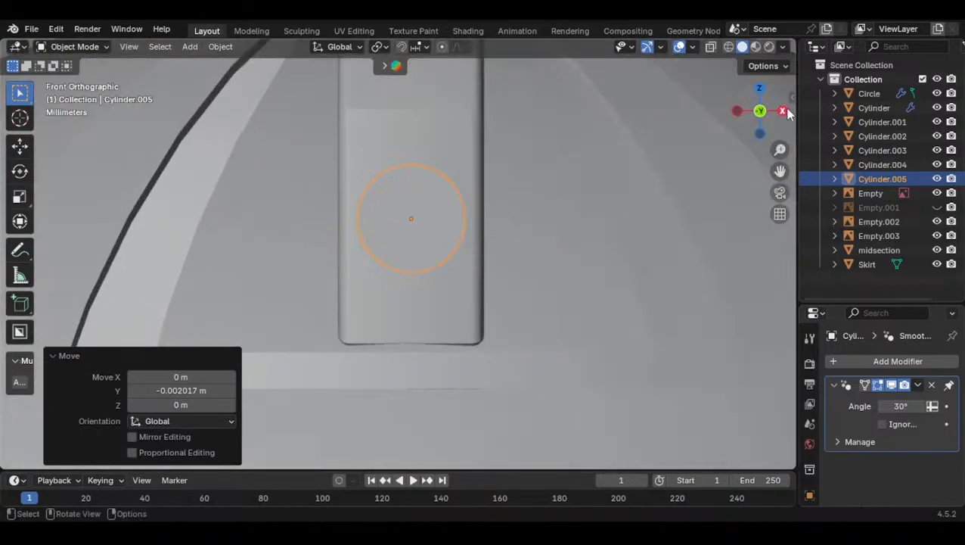
{"action": "left_click", "coordinate": [783, 111]}
Lengthen the shaft in Edit Mode by moving the cylinder's front end face -0.1773 m along Y
{"action": "key", "text": "Tab"}
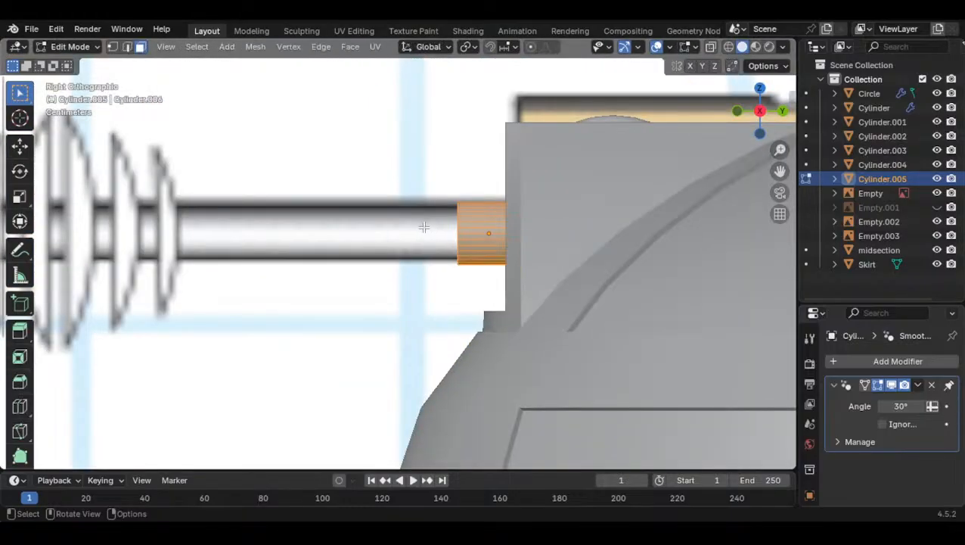
{"action": "left_click", "coordinate": [710, 46]}
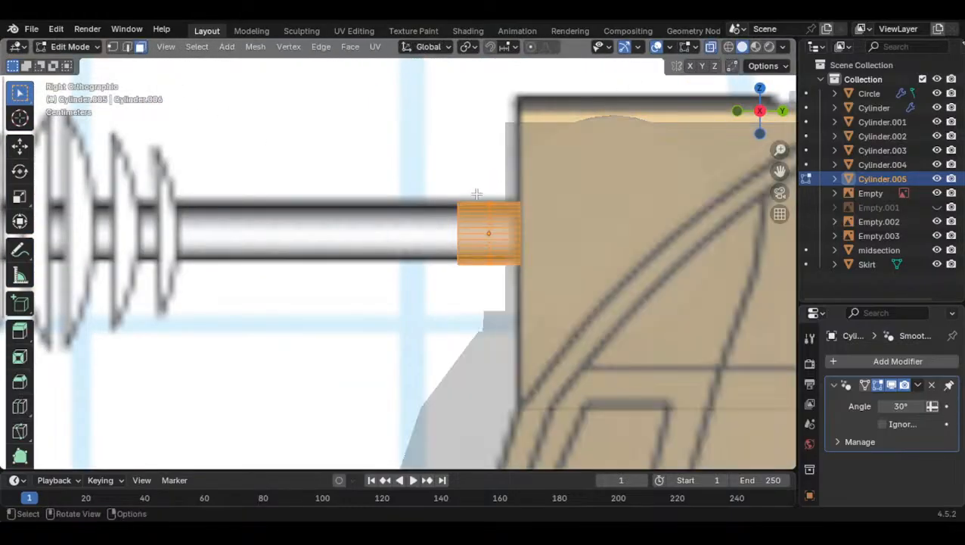
{"action": "left_click", "coordinate": [710, 47]}
{"action": "scroll", "coordinate": [530, 152], "scroll_direction": "down", "scroll_amount": 7}
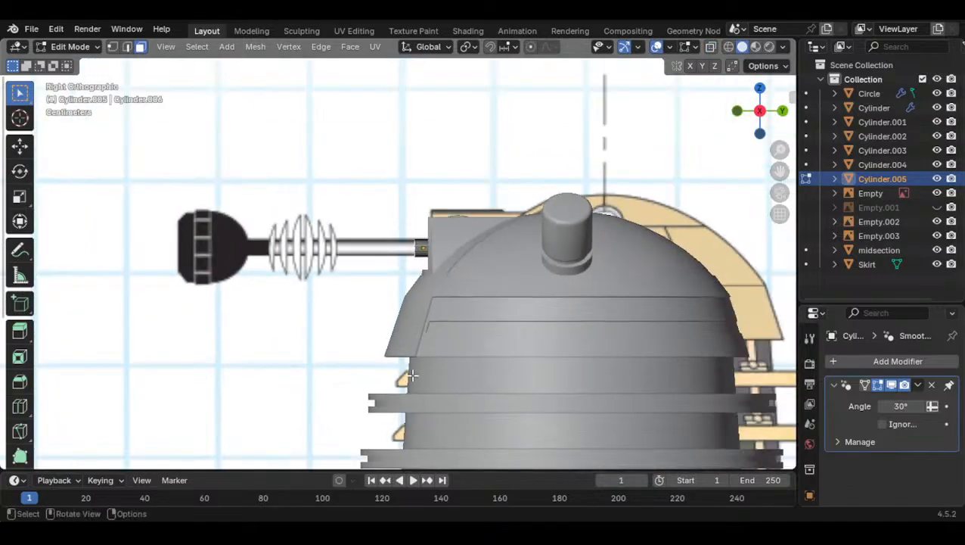
{"action": "scroll", "coordinate": [392, 337], "scroll_direction": "down", "scroll_amount": 2}
{"action": "middle_click_drag", "start_coordinate": [359, 291], "coordinate": [439, 290], "text": "shift"}
{"action": "scroll", "coordinate": [438, 291], "scroll_direction": "up", "scroll_amount": 6}
{"action": "key", "text": "g"}
{"action": "key", "text": "y"}
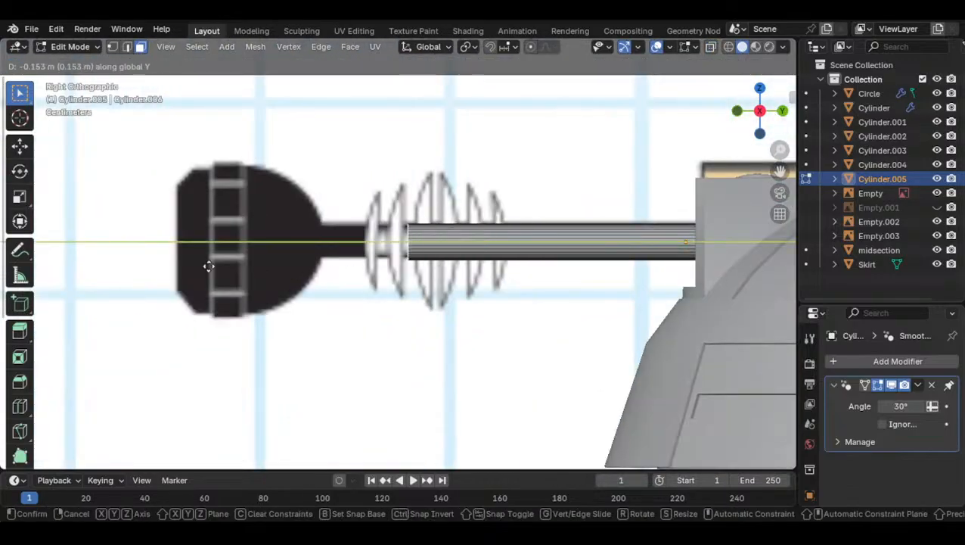
{"action": "left_click", "coordinate": [226, 265]}
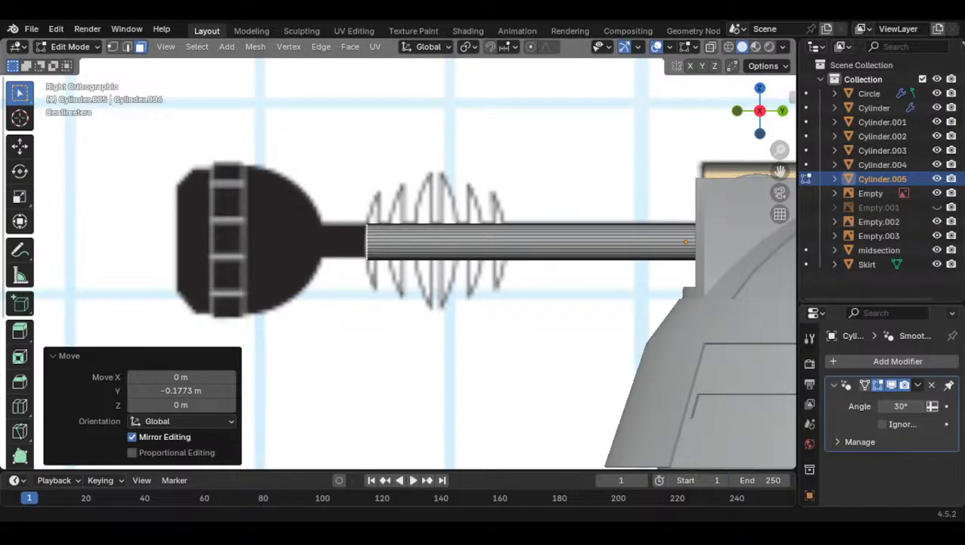
Extend the shaft's front face further along Y to the back of the drawn eyeball, and return to Object Mode
{"action": "scroll", "coordinate": [435, 377], "scroll_direction": "up", "scroll_amount": 4}
{"action": "key", "text": "g"}
{"action": "key", "text": "y"}
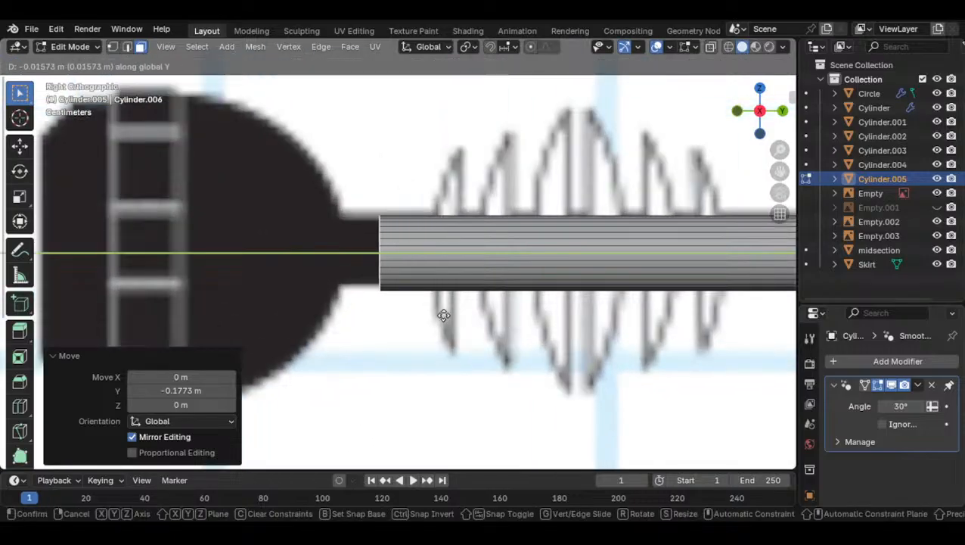
{"action": "left_click", "coordinate": [397, 315]}
{"action": "scroll", "coordinate": [396, 314], "scroll_direction": "down", "scroll_amount": 3}
{"action": "key", "text": "Tab"}
Raise the finished shaft about 0.001 m along Z to centre it on the drawing, and deselect it
{"action": "scroll", "coordinate": [382, 310], "scroll_direction": "down", "scroll_amount": 1}
{"action": "key", "text": "g"}
{"action": "key", "text": "y"}
{"action": "key", "text": "z"}
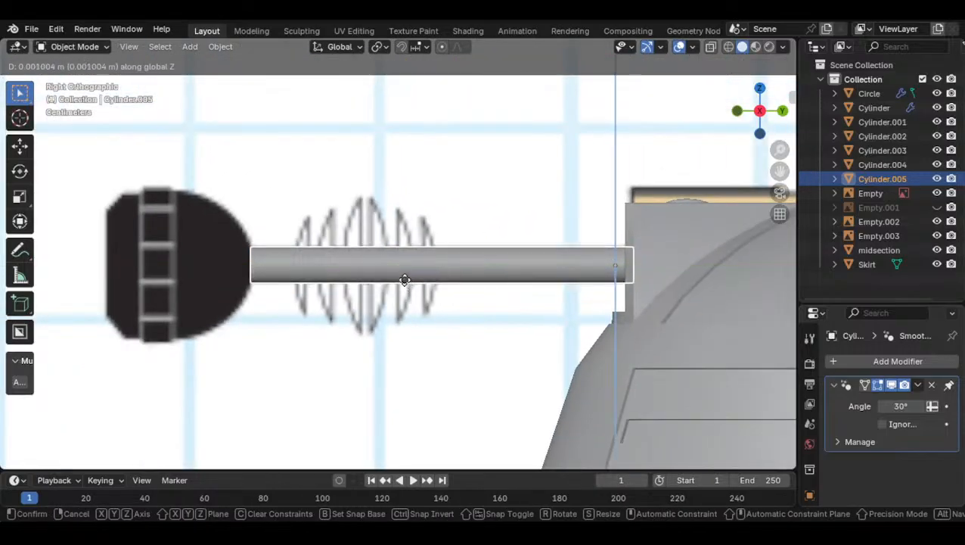
{"action": "left_click", "coordinate": [406, 280]}
{"action": "scroll", "coordinate": [410, 261], "scroll_direction": "down", "scroll_amount": 4}
{"action": "left_click", "coordinate": [584, 269]}
{"action": "scroll", "coordinate": [344, 234], "scroll_direction": "up", "scroll_amount": 5}
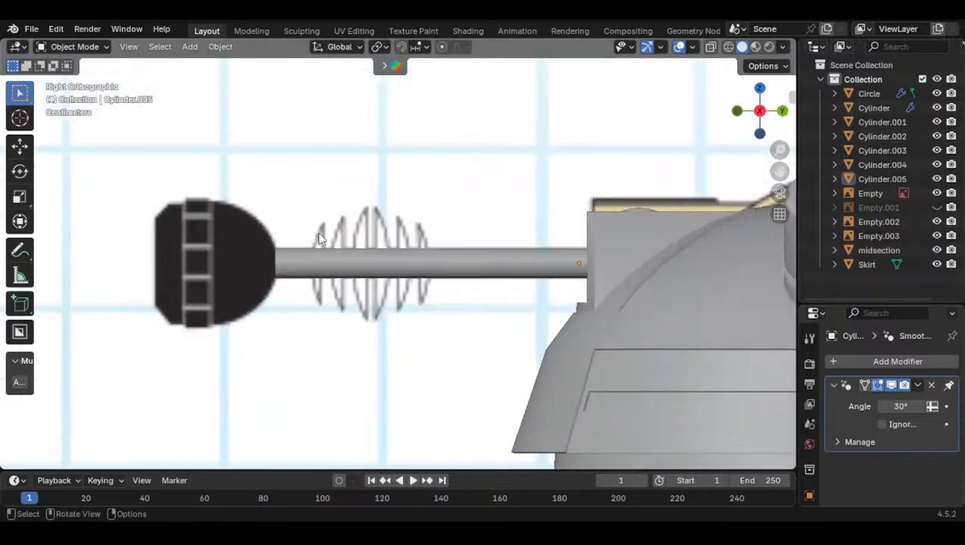
Add another cylinder mesh for the eyeball and rotate it 90° in the right view
{"action": "scroll", "coordinate": [344, 234], "scroll_direction": "up", "scroll_amount": 3}
{"action": "key", "text": "shift+a"}
{"action": "mouse_move", "coordinate": [403, 194]}
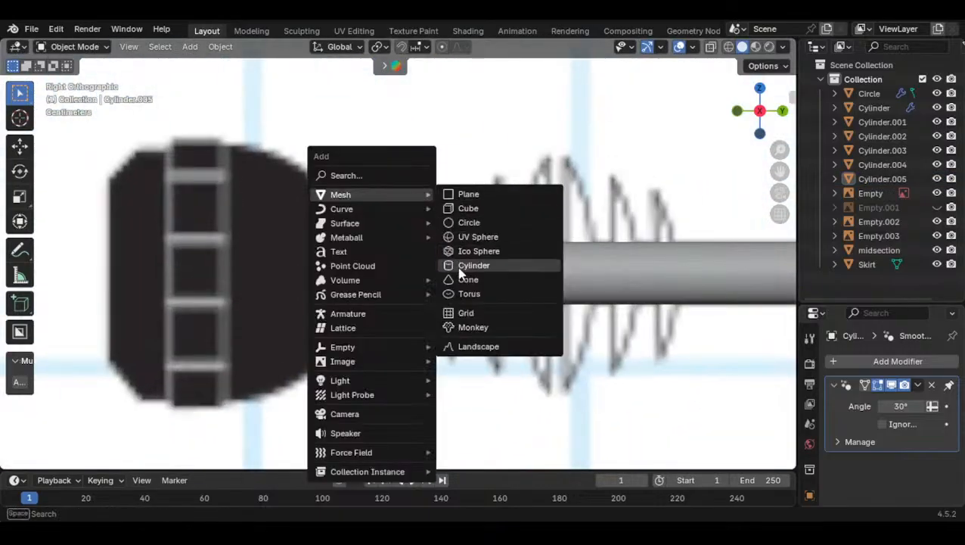
{"action": "left_click", "coordinate": [471, 266]}
{"action": "scroll", "coordinate": [508, 196], "scroll_direction": "down", "scroll_amount": 10}
{"action": "type", "text": "r90"}
{"action": "key", "text": "Return"}
{"action": "scroll", "coordinate": [378, 258], "scroll_direction": "up", "scroll_amount": 4}
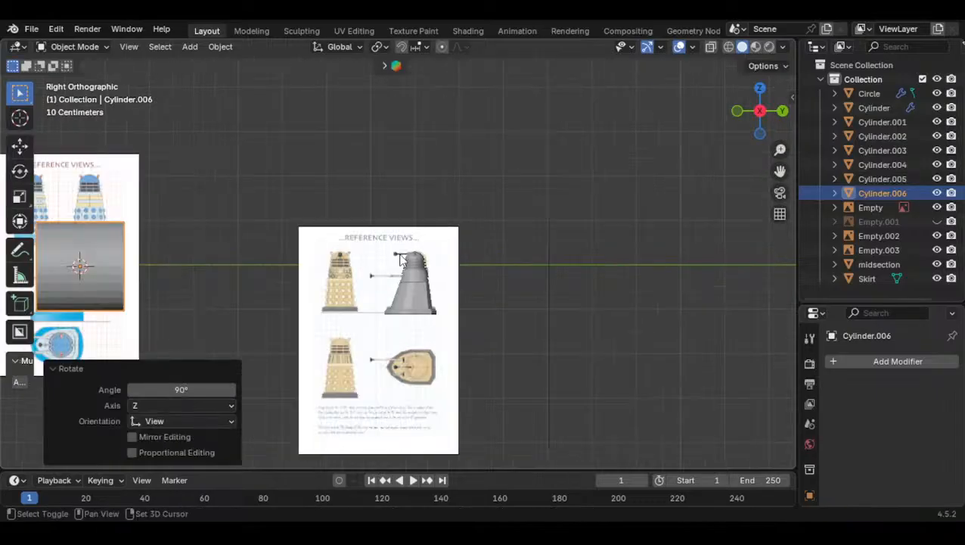
Snap the eyeball cylinder to the eyestalk shaft's position and select it alone
{"action": "left_click", "coordinate": [401, 260], "text": "shift"}
{"action": "scroll", "coordinate": [424, 245], "scroll_direction": "up", "scroll_amount": 6}
{"action": "key", "text": "shift+s"}
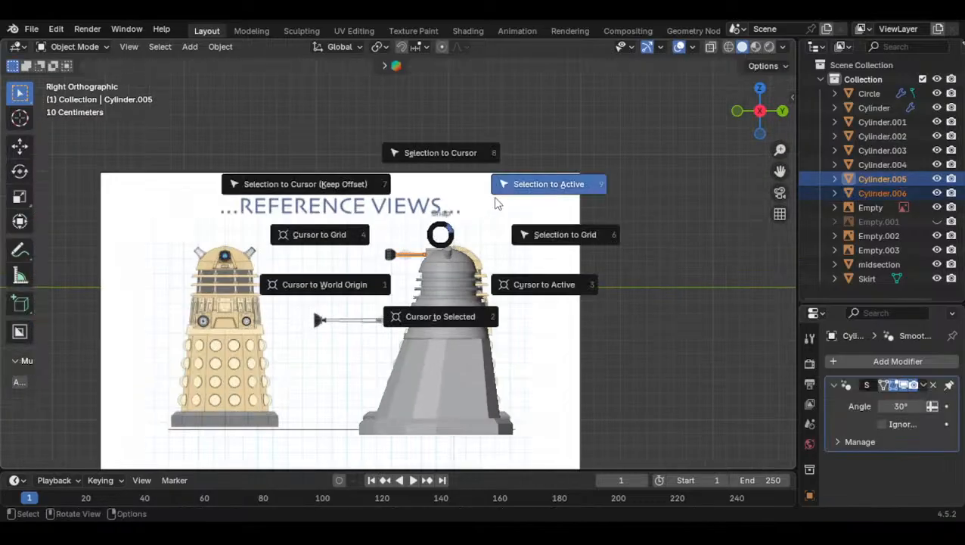
{"action": "left_click", "coordinate": [500, 198]}
{"action": "left_click", "coordinate": [470, 218]}
Scale the eyeball cylinder down in several passes toward the size of the drawn eyeball
{"action": "key", "text": "s"}
{"action": "left_click", "coordinate": [511, 211]}
{"action": "scroll", "coordinate": [510, 211], "scroll_direction": "up", "scroll_amount": 3}
{"action": "key", "text": "s"}
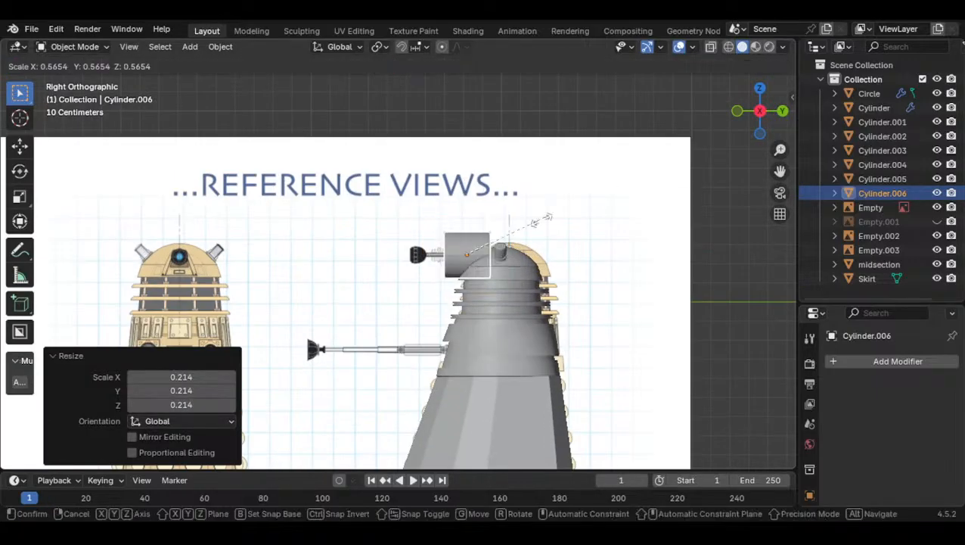
{"action": "left_click", "coordinate": [528, 225]}
{"action": "scroll", "coordinate": [545, 220], "scroll_direction": "up", "scroll_amount": 6}
{"action": "key", "text": "s"}
{"action": "left_click", "coordinate": [641, 208]}
Move the eyeball cylinder along Y onto the drawn eyeball, scale it by 0.615, and shift it 0.092125 m to meet the shaft's end
{"action": "key", "text": "g"}
{"action": "key", "text": "y"}
{"action": "left_click", "coordinate": [444, 232]}
{"action": "key", "text": "s"}
{"action": "left_click", "coordinate": [469, 225]}
{"action": "middle_click_drag", "start_coordinate": [463, 230], "coordinate": [386, 231], "text": "shift"}
{"action": "scroll", "coordinate": [382, 231], "scroll_direction": "up", "scroll_amount": 9}
{"action": "key", "text": "g"}
{"action": "key", "text": "y"}
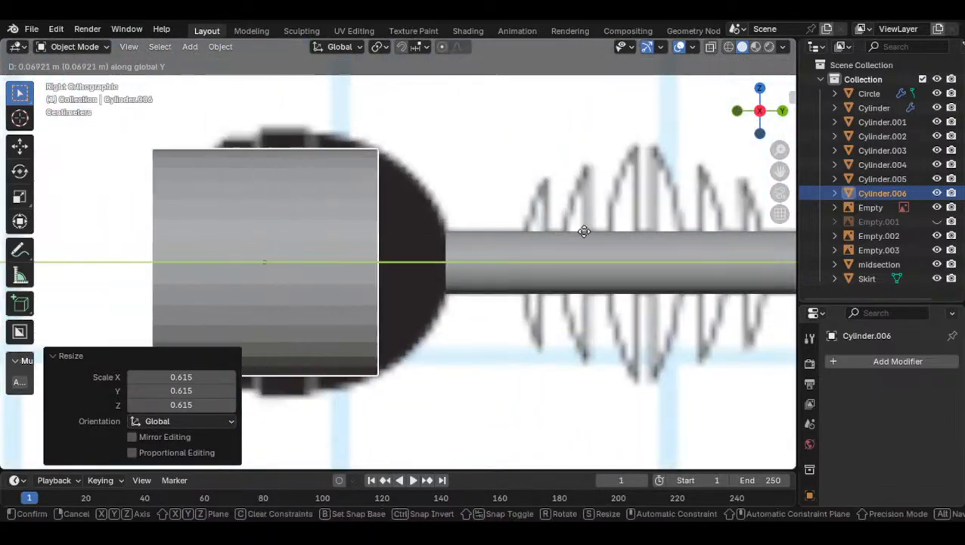
{"action": "left_click", "coordinate": [659, 235]}
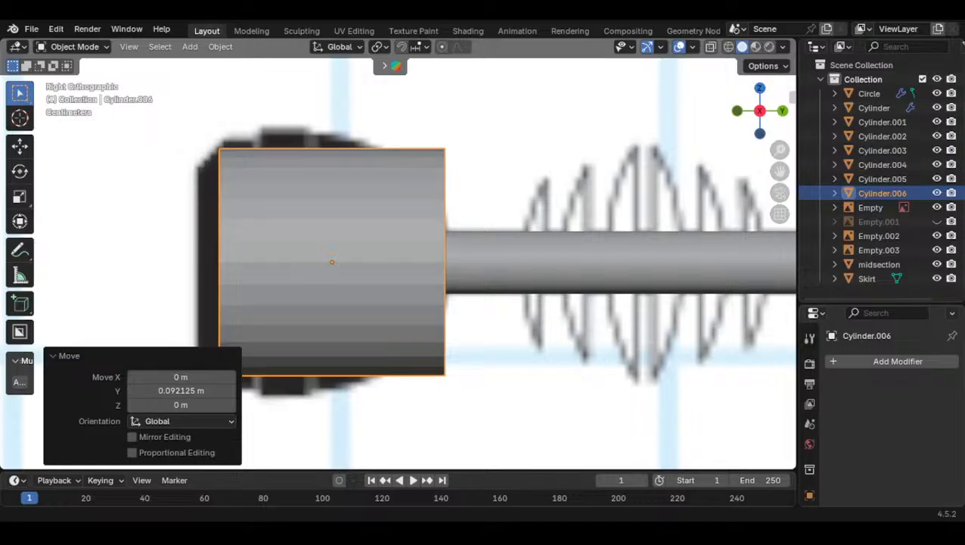
Select the eyeball cylinder's front edge loop in edge select mode and scale it down toward the drawn front face
{"action": "middle_click_drag", "start_coordinate": [325, 299], "coordinate": [422, 299], "text": "shift"}
{"action": "key", "text": "Tab"}
{"action": "middle_click_drag", "start_coordinate": [335, 267], "coordinate": [357, 276], "text": "shift"}
{"action": "scroll", "coordinate": [318, 239], "scroll_direction": "up", "scroll_amount": 2}
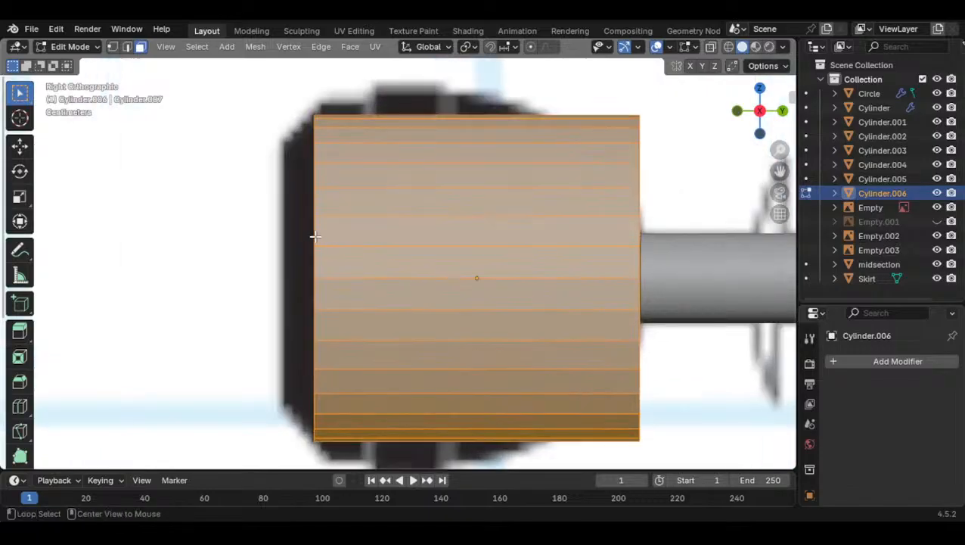
{"action": "left_click", "coordinate": [315, 236], "text": "alt"}
{"action": "left_click", "coordinate": [127, 46]}
{"action": "left_click", "coordinate": [318, 227], "text": "alt"}
{"action": "key", "text": "s"}
{"action": "left_click", "coordinate": [549, 185]}
Move the front edge loop along Y to the drawn eyeball's front face and scale it by 0.929
{"action": "key", "text": "g"}
{"action": "key", "text": "y"}
{"action": "left_click", "coordinate": [516, 186]}
{"action": "key", "text": "s"}
{"action": "left_click", "coordinate": [531, 177]}
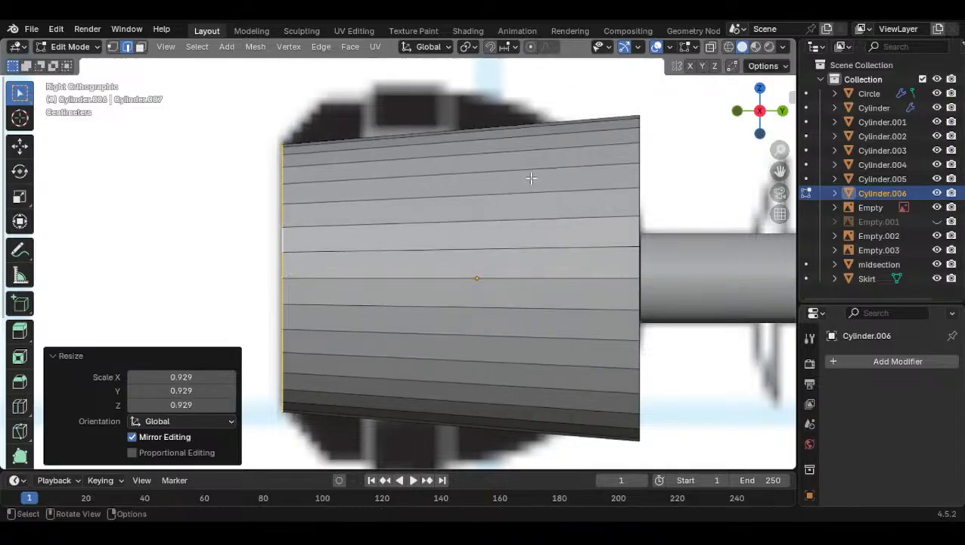
Shift the whole eyeball slightly along Z to centre it on the drawn eyeball
{"action": "key", "text": "Tab"}
{"action": "key", "text": "g"}
{"action": "key", "text": "z"}
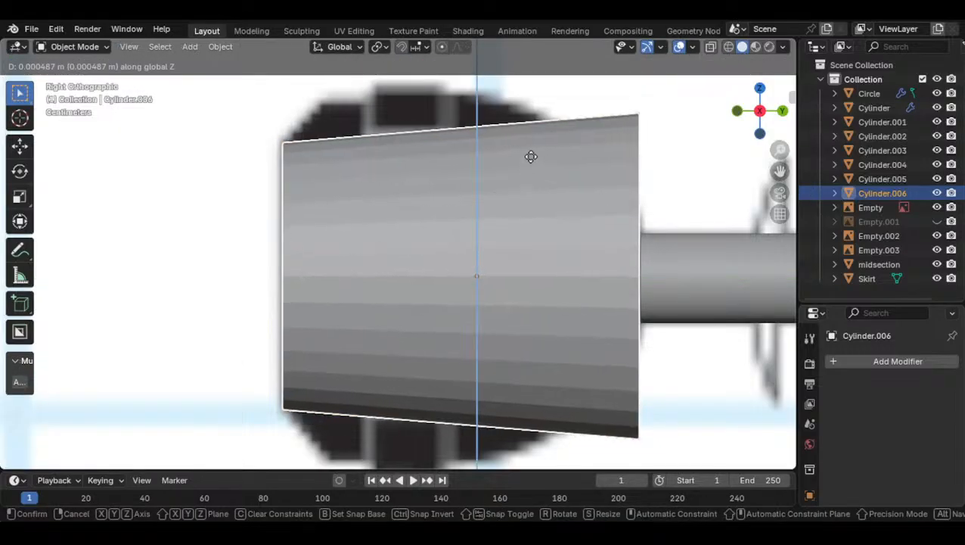
{"action": "left_click", "coordinate": [530, 154]}
Turn on X-ray display and fine-tune the eyeball's height against the drawing, finishing with a 0.000319 m move along Z
{"action": "left_click", "coordinate": [710, 47]}
{"action": "key", "text": "g"}
{"action": "key", "text": "z"}
{"action": "left_click", "coordinate": [484, 196]}
{"action": "left_click", "coordinate": [511, 179]}
{"action": "key", "text": "g"}
{"action": "left_click", "coordinate": [511, 178]}
{"action": "key", "text": "Tab"}
{"action": "key", "text": "g"}
{"action": "key", "text": "z"}
{"action": "left_click", "coordinate": [508, 165]}
{"action": "left_click_drag", "start_coordinate": [527, 198], "coordinate": [518, 199], "text": "shift"}
{"action": "middle_click_drag", "start_coordinate": [518, 198], "coordinate": [410, 185], "text": "shift"}
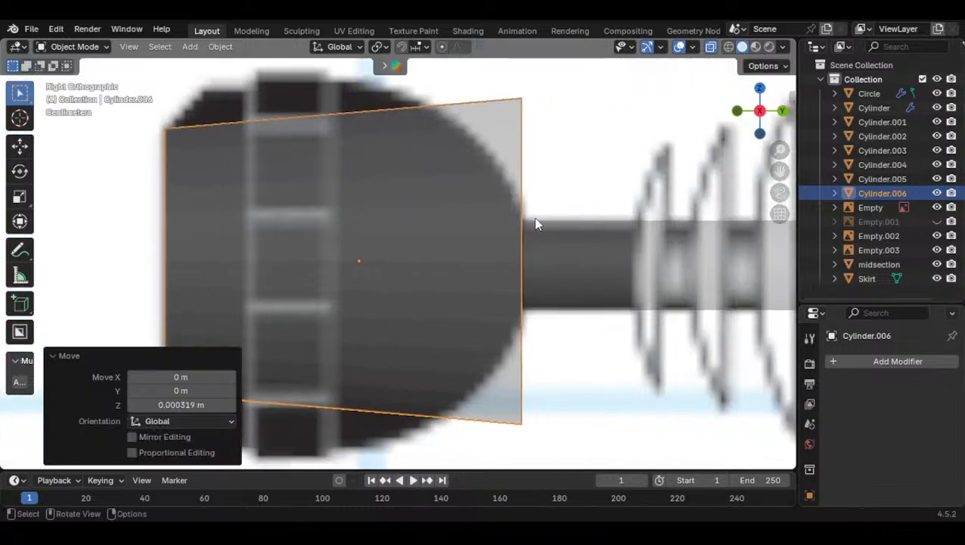
Move the eyeball's rear edge loop 0.000286 m along Y and scale it down to the eyestalk shaft's thickness
{"action": "key", "text": "Tab"}
{"action": "left_click", "coordinate": [522, 218], "text": "alt"}
{"action": "key", "text": "g"}
{"action": "key", "text": "y"}
{"action": "left_click", "coordinate": [557, 218]}
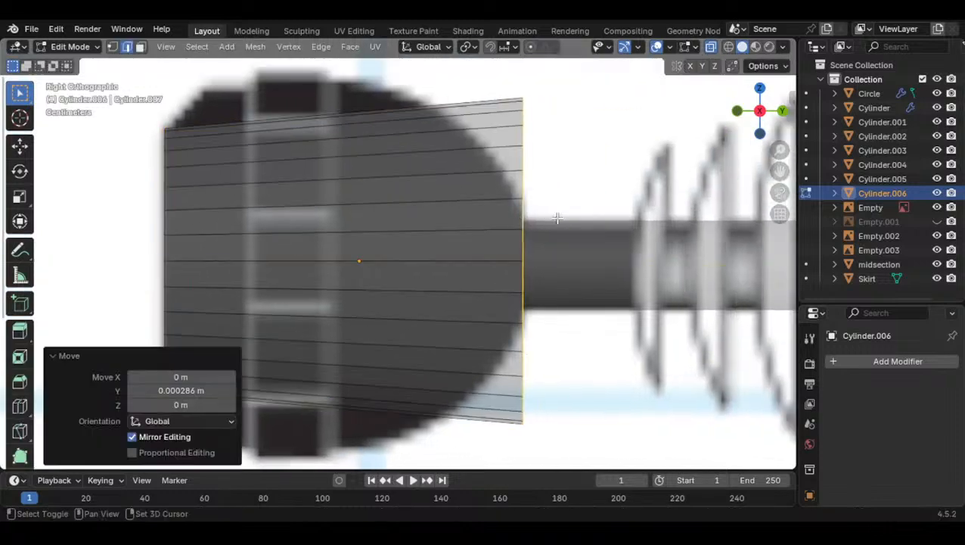
{"action": "key", "text": "s"}
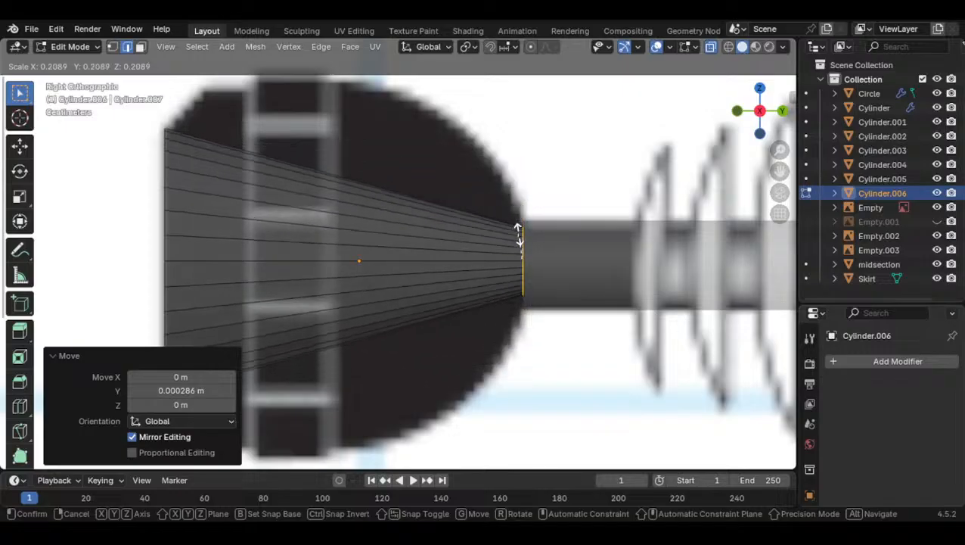
{"action": "left_click", "coordinate": [521, 224]}
Add two edge loops around the eyeball at the drawn band's front and rear edges, with slide factors 0.543 and 0.327
{"action": "middle_click_drag", "start_coordinate": [423, 198], "coordinate": [507, 221], "text": "shift"}
{"action": "key", "text": "ctrl+r"}
{"action": "left_click", "coordinate": [395, 197]}
{"action": "left_click", "coordinate": [299, 191]}
{"action": "key", "text": "g"}
{"action": "key", "text": "g"}
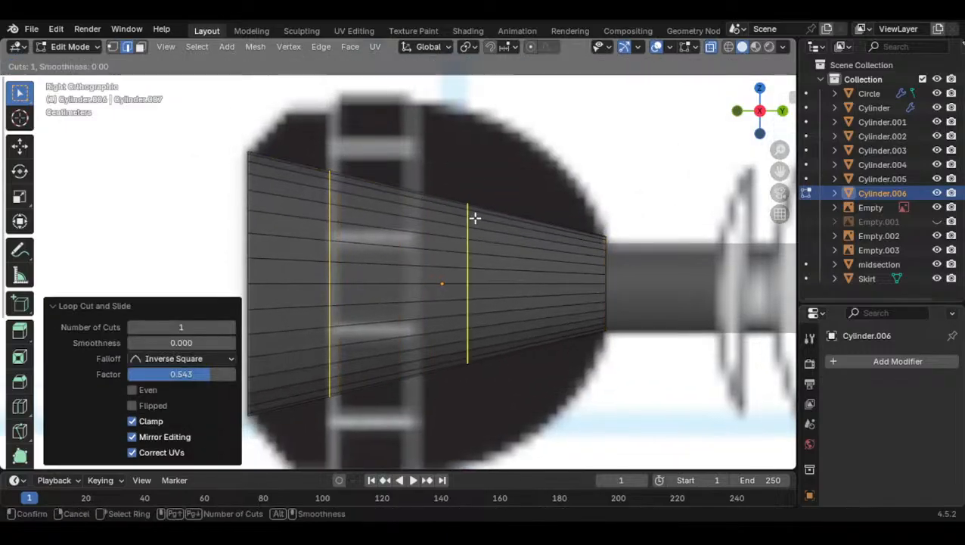
{"action": "left_click", "coordinate": [423, 227]}
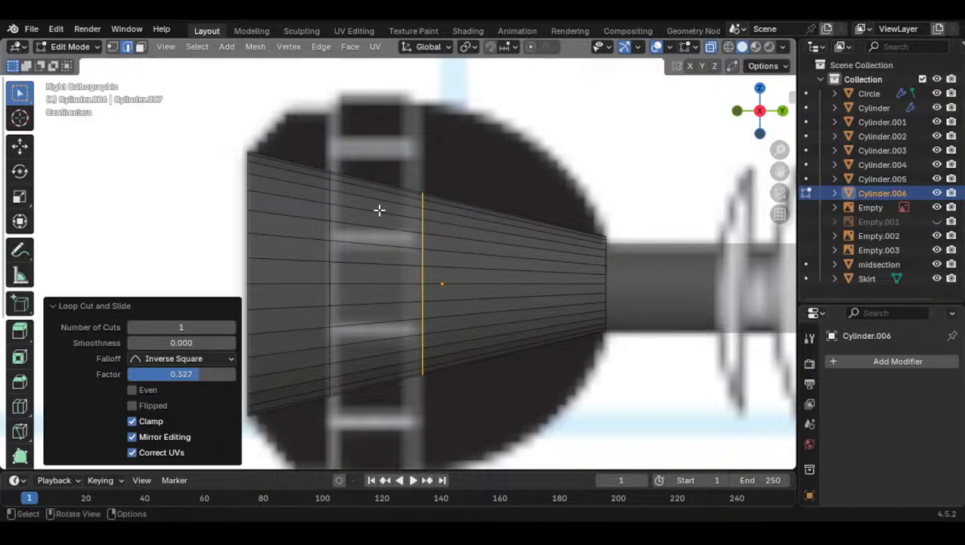
Scale the band's rear edge loop by about 1.97 and its front loop by 1.589 to reach the drawn outline
{"action": "key", "text": "s"}
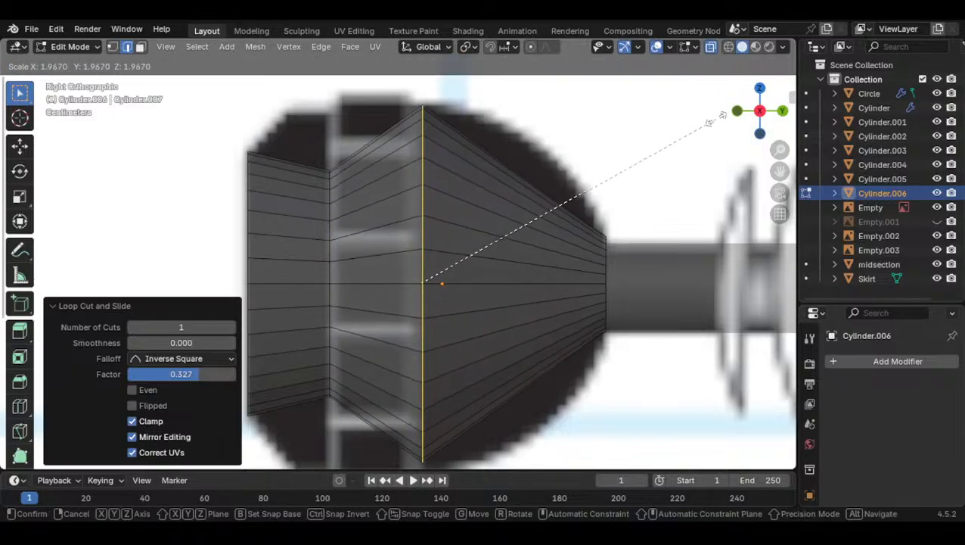
{"action": "left_click", "coordinate": [718, 118]}
{"action": "middle_click_drag", "start_coordinate": [314, 188], "coordinate": [351, 193], "text": "shift"}
{"action": "left_click", "coordinate": [367, 203], "text": "alt"}
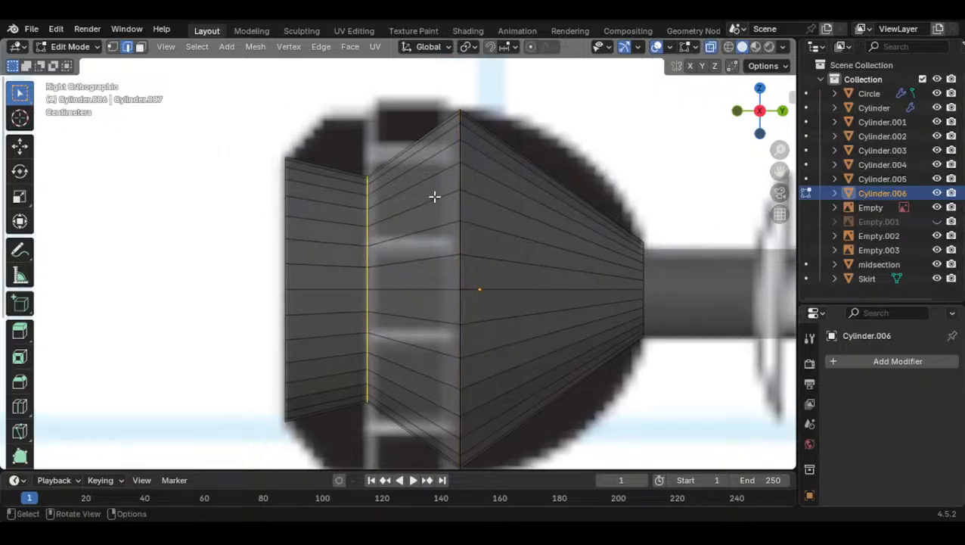
{"action": "key", "text": "s"}
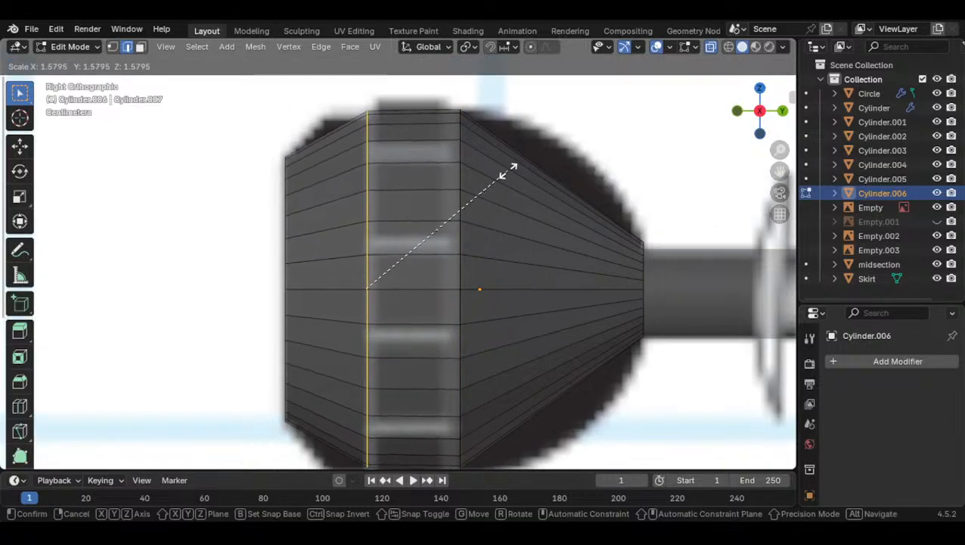
{"action": "left_click", "coordinate": [502, 173]}
Add an edge loop midway between the eyeball's front face and the band, and scale it by about 1.1
{"action": "middle_click_drag", "start_coordinate": [355, 174], "coordinate": [403, 175], "text": "shift"}
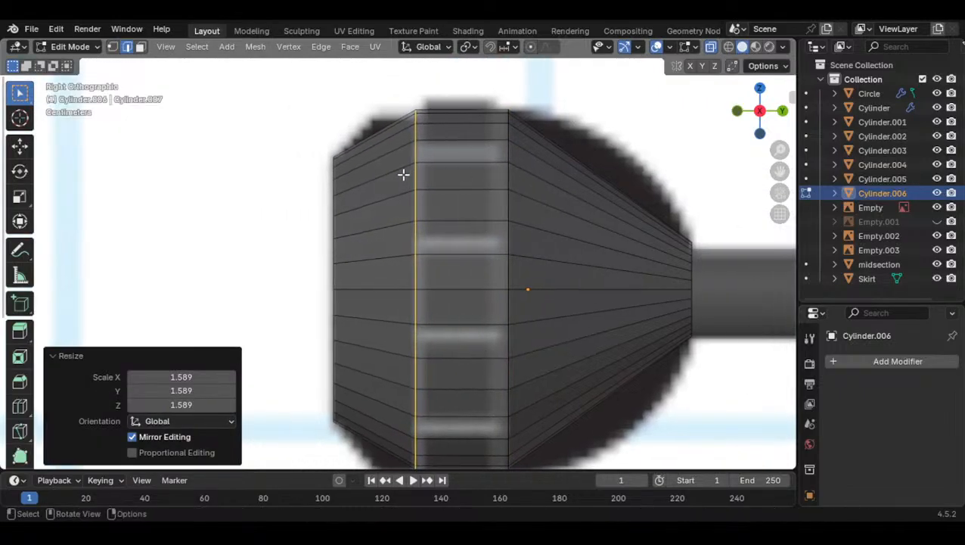
{"action": "key", "text": "ctrl+r"}
{"action": "left_click", "coordinate": [395, 174]}
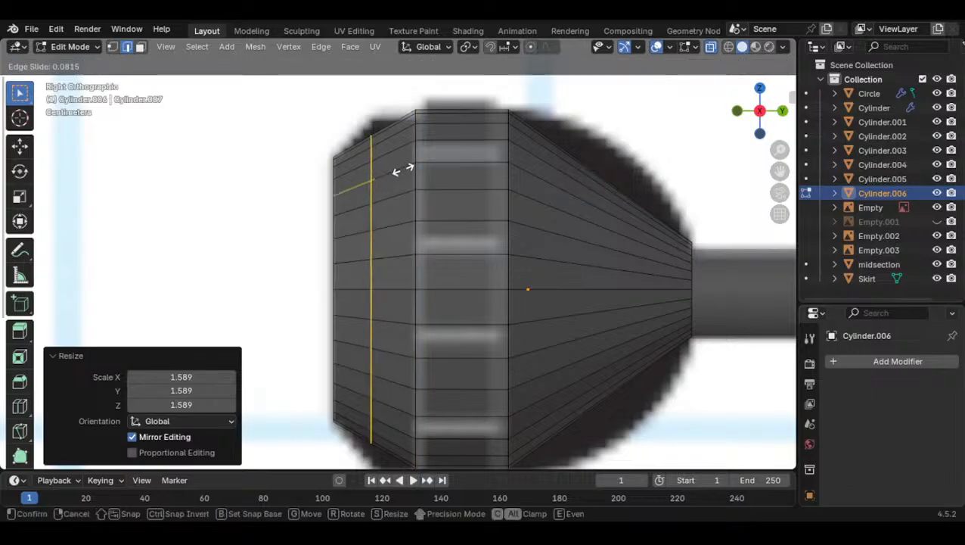
{"action": "left_click", "coordinate": [407, 168]}
{"action": "key", "text": "s"}
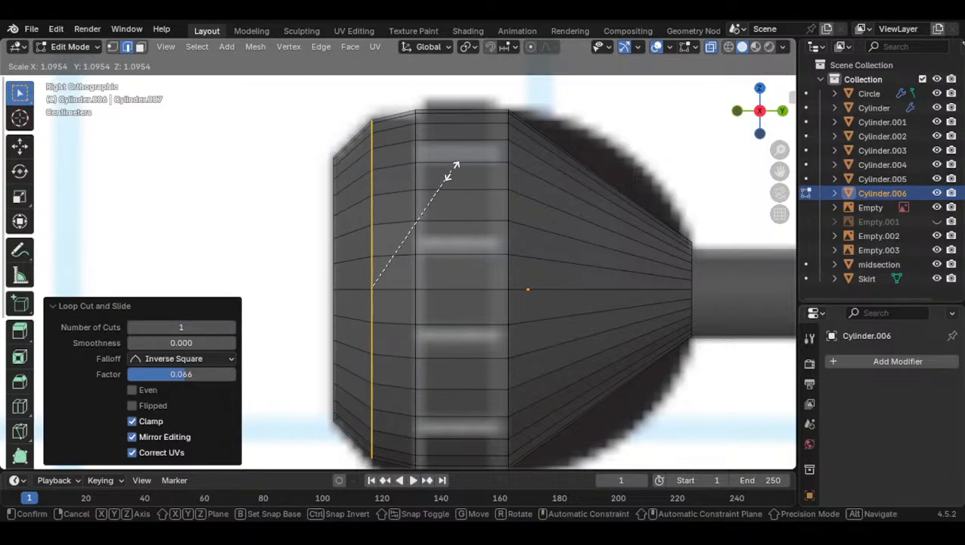
{"action": "left_click", "coordinate": [451, 171]}
Apply Shade Auto Smooth at 30° to the eyeball and return to the right orthographic view
{"action": "key", "text": "Tab"}
{"action": "scroll", "coordinate": [394, 196], "scroll_direction": "down", "scroll_amount": 3}
{"action": "middle_click_drag", "start_coordinate": [355, 219], "coordinate": [421, 229]}
{"action": "right_click", "coordinate": [469, 220]}
{"action": "left_click", "coordinate": [433, 221]}
{"action": "left_click", "coordinate": [771, 111]}
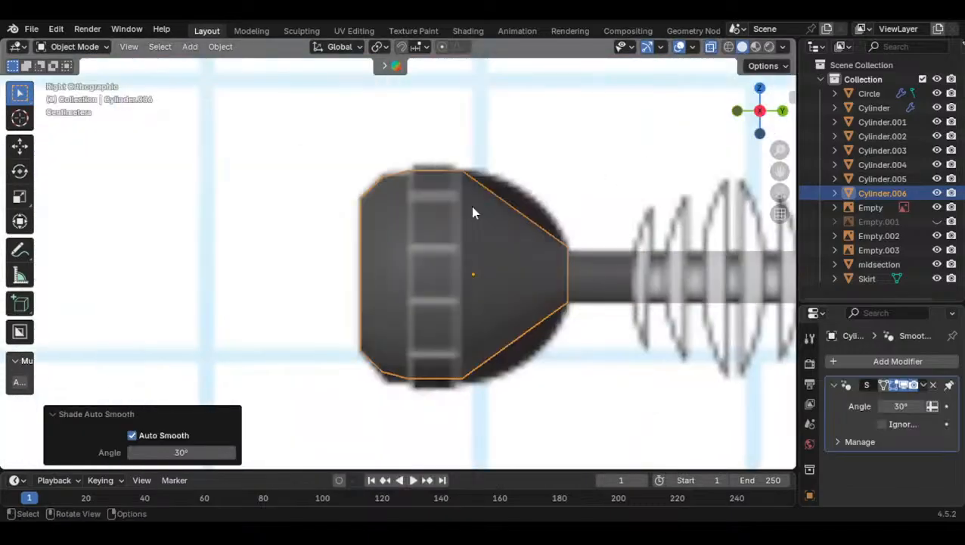
Move the edge loop at the band's front edge 0.000952 m along Y to match the drawing
{"action": "scroll", "coordinate": [463, 205], "scroll_direction": "up", "scroll_amount": 5}
{"action": "key", "text": "Tab"}
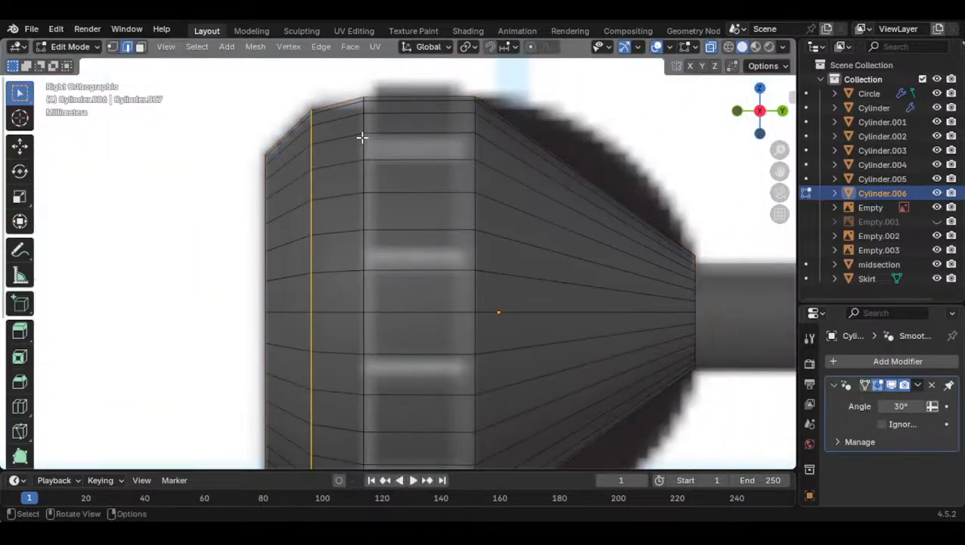
{"action": "key", "text": "g"}
{"action": "key", "text": "y"}
{"action": "left_click", "coordinate": [410, 161]}
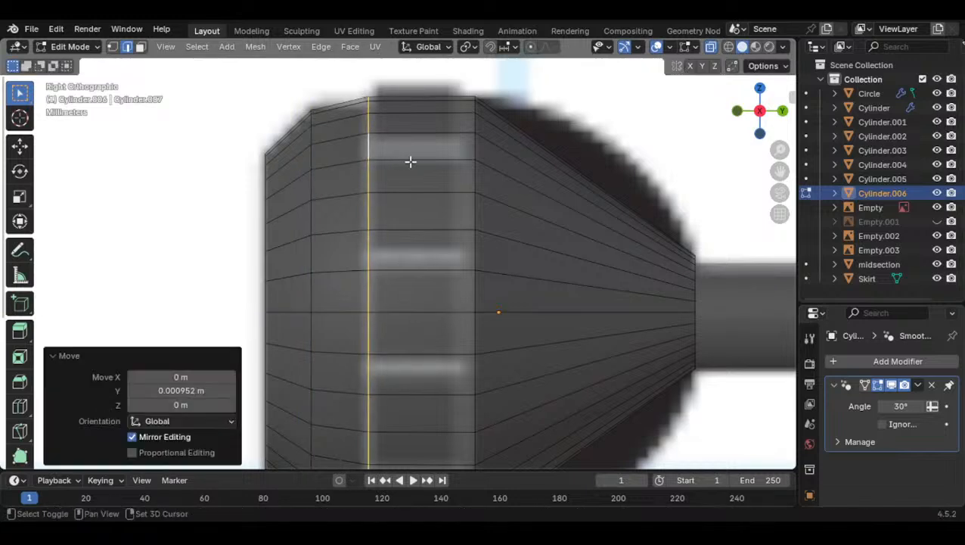
{"action": "key", "text": "ctrl+r"}
{"action": "left_click", "coordinate": [362, 136]}
{"action": "left_click", "coordinate": [363, 141]}
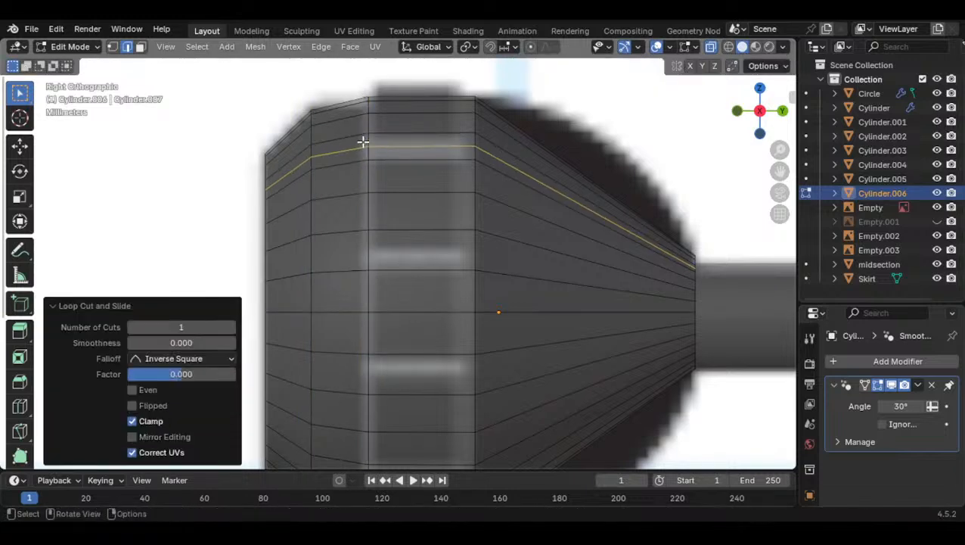
{"action": "key", "text": "ctrl+z"}
{"action": "key", "text": "ctrl+r"}
{"action": "left_click", "coordinate": [360, 128]}
{"action": "left_click", "coordinate": [359, 130]}
{"action": "key", "text": "ctrl+z"}
Add an edge loop just in front of the band and scale it by 0.943 to form the band's step
{"action": "key", "text": "g"}
{"action": "key", "text": "g"}
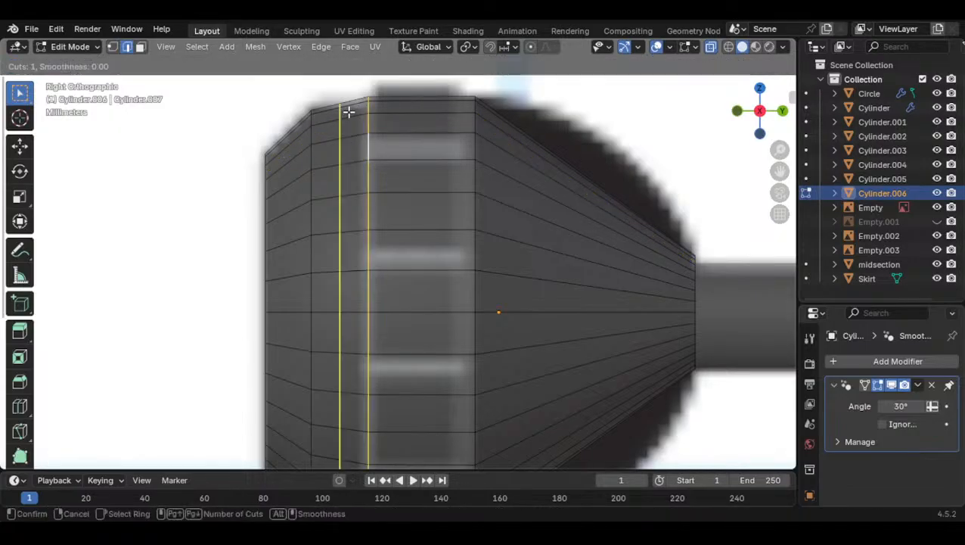
{"action": "left_click", "coordinate": [366, 121]}
{"action": "key", "text": "s"}
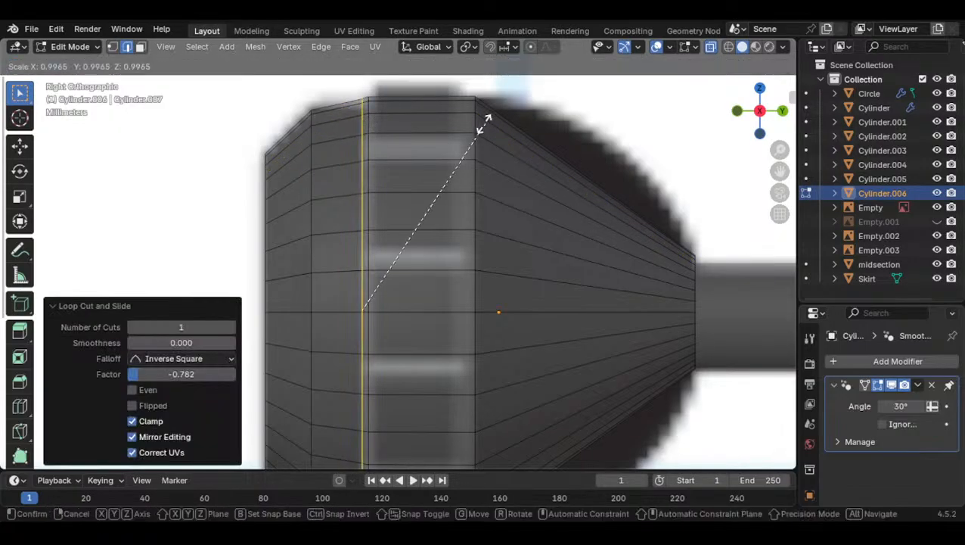
{"action": "left_click", "coordinate": [454, 119]}
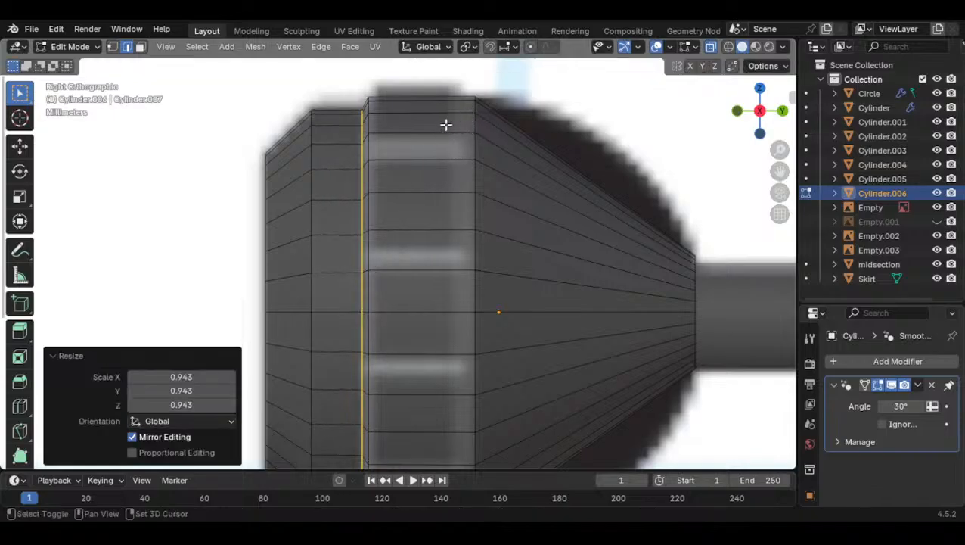
Add an edge loop on the eyeball's front slope, adjust its scale to the drawn outline, and bevel it
{"action": "scroll", "coordinate": [433, 181], "scroll_direction": "up", "scroll_amount": 3}
{"action": "key", "text": "ctrl+r"}
{"action": "left_click", "coordinate": [336, 110]}
{"action": "key", "text": "s"}
{"action": "left_click", "coordinate": [484, 154]}
{"action": "key", "text": "s"}
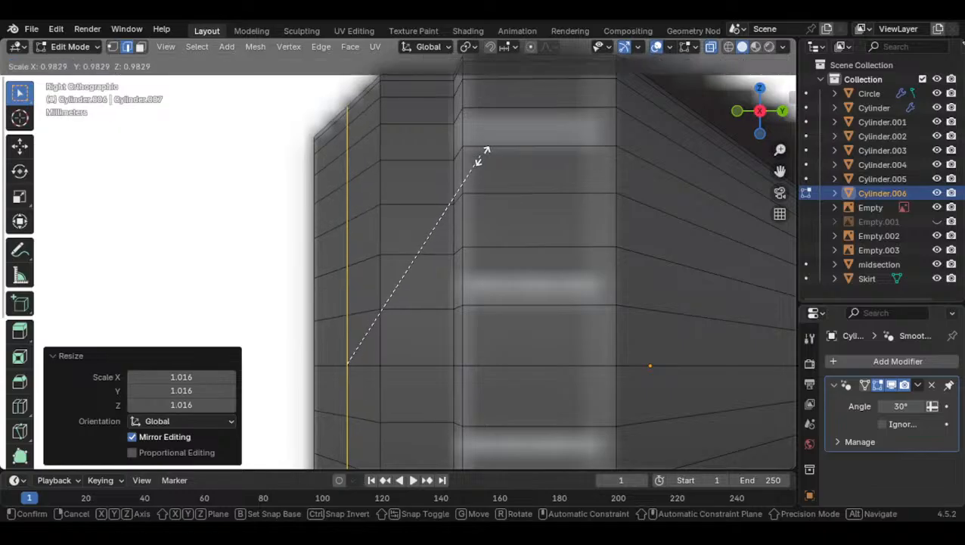
{"action": "left_click", "coordinate": [485, 153]}
{"action": "key", "text": "ctrl+b"}
{"action": "left_click", "coordinate": [556, 140]}
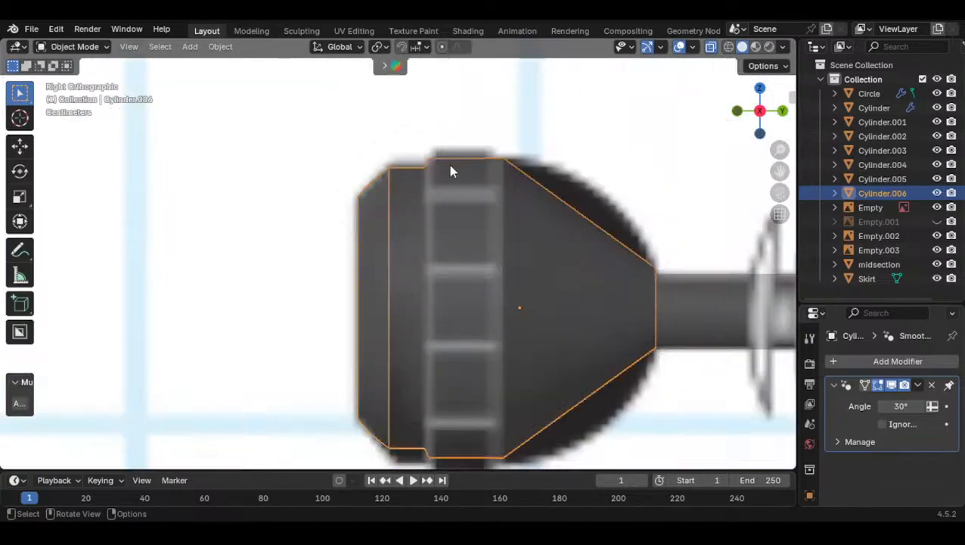
Examine the eyeball's front profile against the drawing and from a perspective angle
{"action": "scroll", "coordinate": [450, 170], "scroll_direction": "up", "scroll_amount": 5}
{"action": "key", "text": "Tab"}
{"action": "key", "text": "Tab"}
{"action": "key", "text": "Tab"}
{"action": "key", "text": "Tab"}
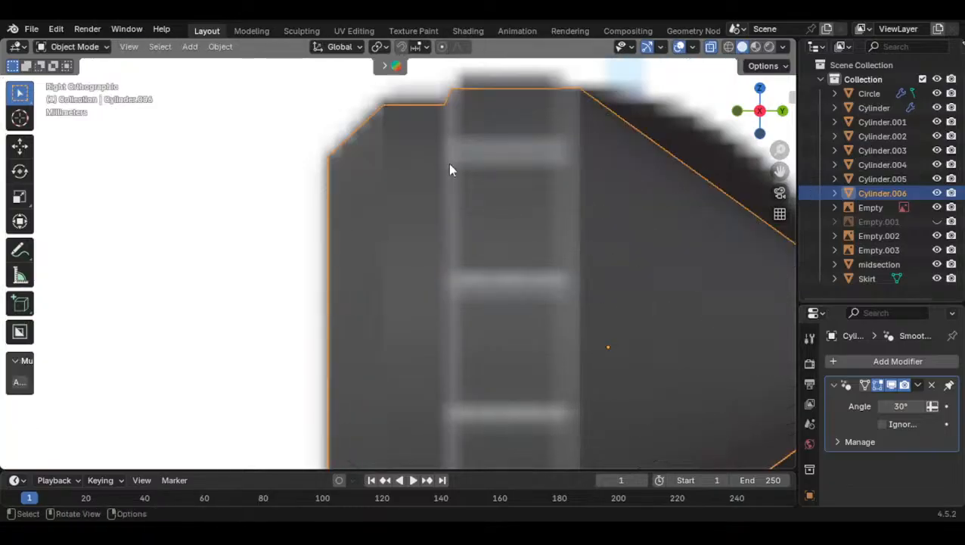
{"action": "key", "text": "Tab"}
{"action": "scroll", "coordinate": [448, 163], "scroll_direction": "down", "scroll_amount": 4}
{"action": "key", "text": "Tab"}
{"action": "middle_click_drag", "start_coordinate": [448, 164], "coordinate": [429, 186]}
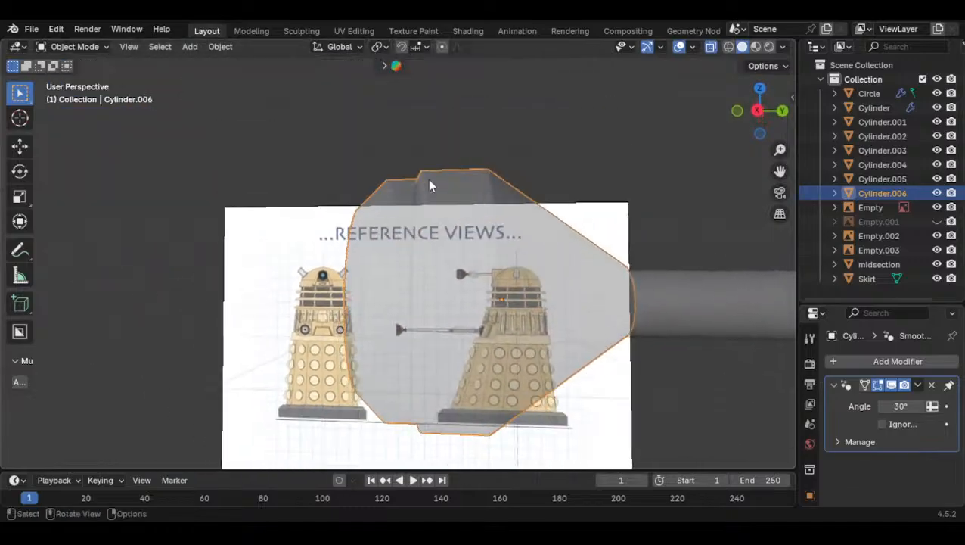
{"action": "left_click", "coordinate": [764, 112]}
{"action": "left_click", "coordinate": [761, 112]}
Move the edge loop at the band's rear edge -0.002549 m along Y to match the drawn band
{"action": "middle_click_drag", "start_coordinate": [546, 191], "coordinate": [439, 206], "text": "shift"}
{"action": "scroll", "coordinate": [409, 213], "scroll_direction": "up", "scroll_amount": 3}
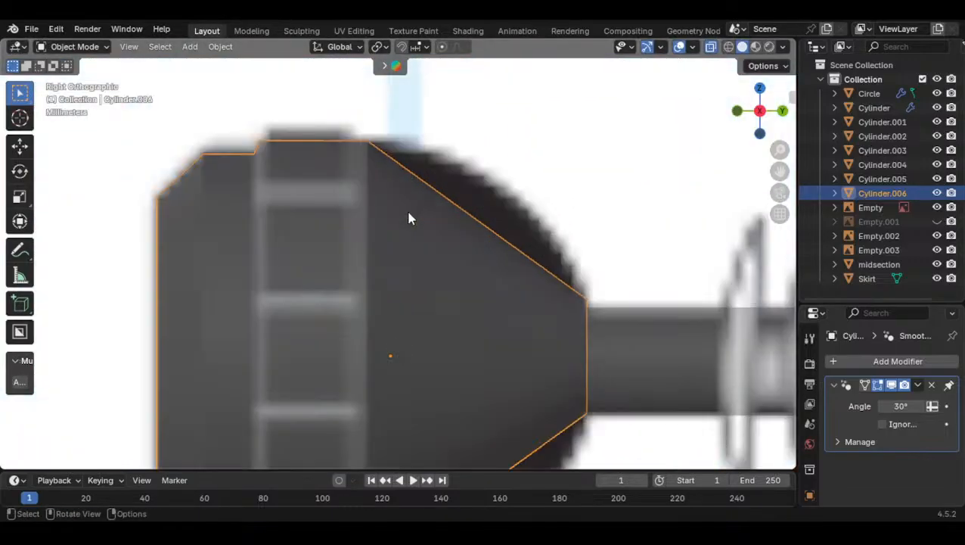
{"action": "key", "text": "Tab"}
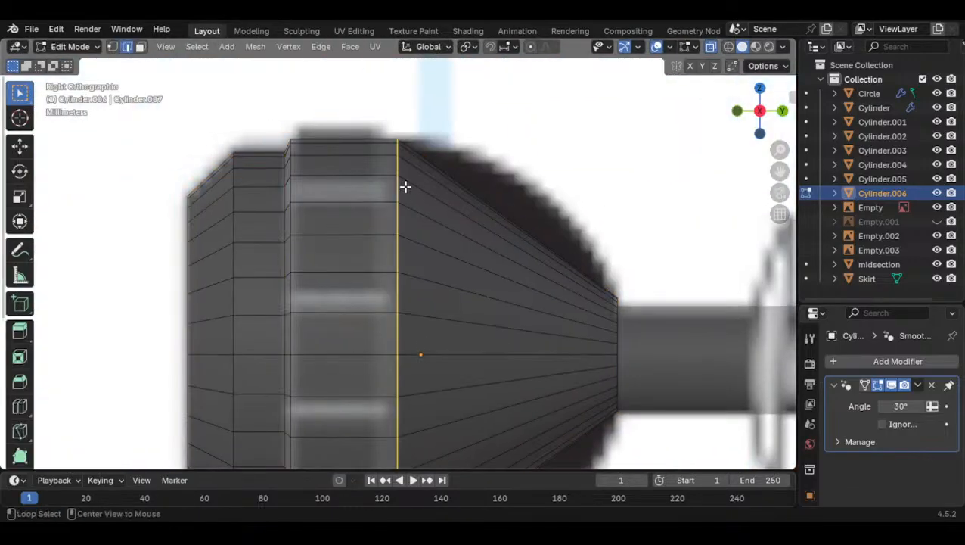
{"action": "key", "text": "g"}
{"action": "key", "text": "y"}
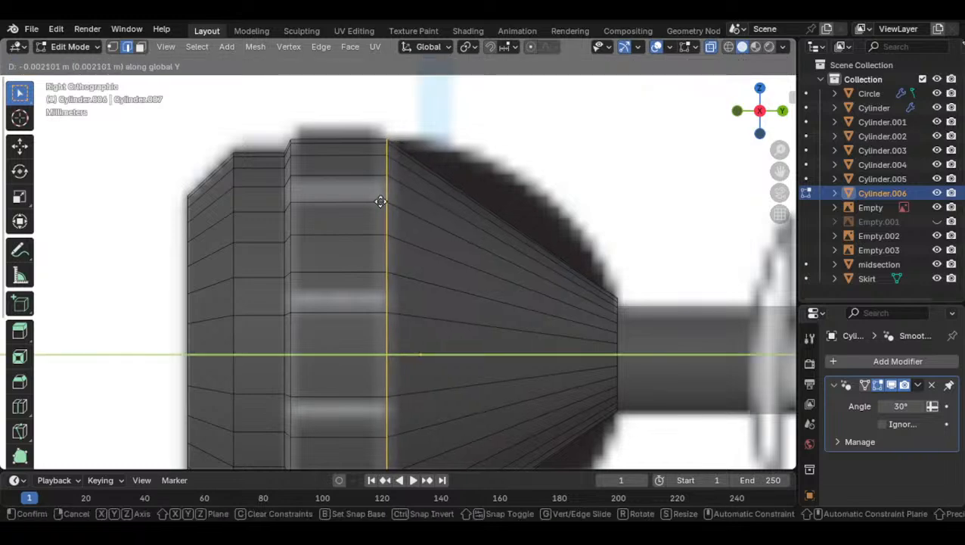
{"action": "left_click", "coordinate": [358, 202]}
Add an edge loop across the eyeball's rear cone and scale it by about 1.42 toward the drawn curve
{"action": "middle_click_drag", "start_coordinate": [366, 202], "coordinate": [289, 176], "text": "shift"}
{"action": "key", "text": "ctrl+r"}
{"action": "left_click", "coordinate": [453, 209]}
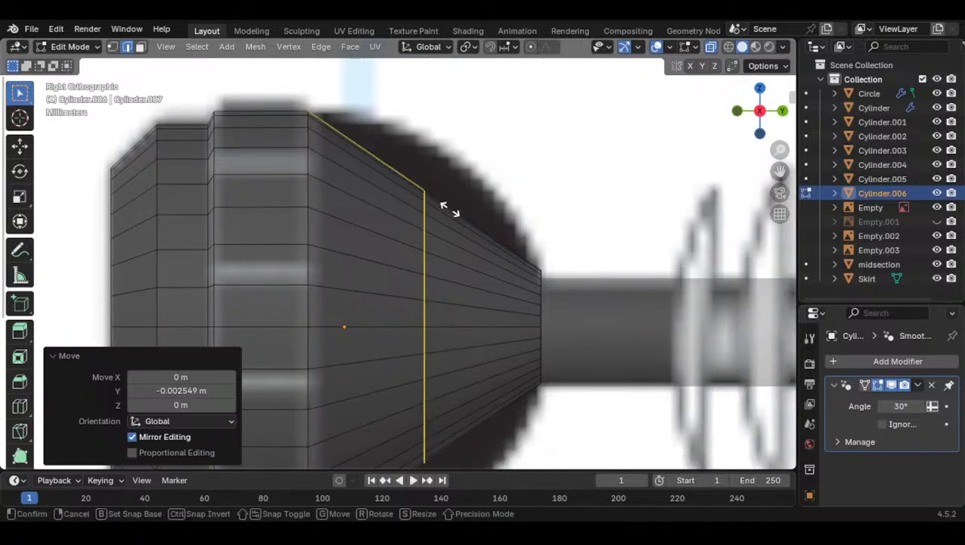
{"action": "left_click", "coordinate": [450, 208]}
{"action": "key", "text": "s"}
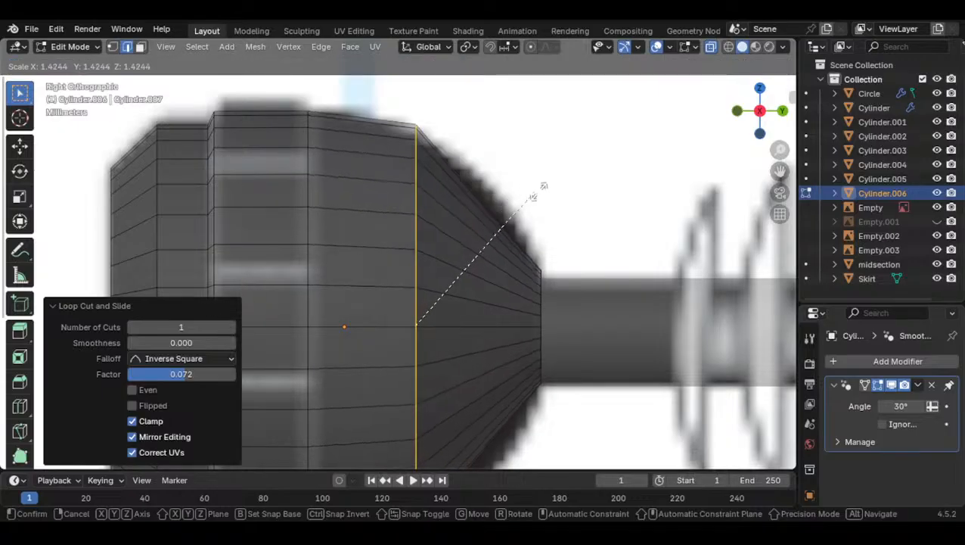
{"action": "left_click", "coordinate": [543, 189]}
Move the rear cone's edge loop 0.005182 m along Y and scale it by 0.964
{"action": "key", "text": "g"}
{"action": "key", "text": "y"}
{"action": "left_click", "coordinate": [571, 189]}
{"action": "key", "text": "s"}
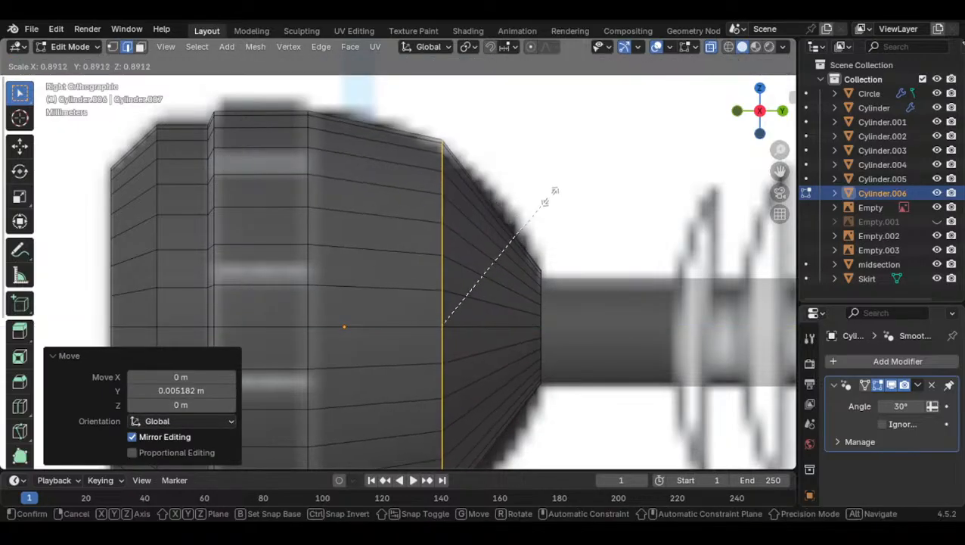
{"action": "left_click", "coordinate": [562, 192]}
Bevel the rear cone's edge loop with a width of 0.664 m and 5 segments to round the eyeball's back
{"action": "key", "text": "ctrl+b"}
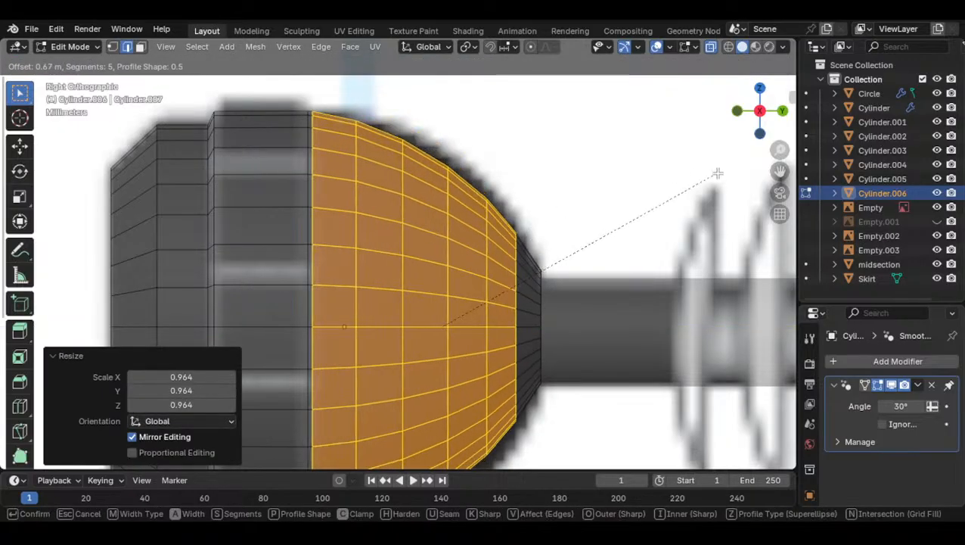
{"action": "left_click", "coordinate": [707, 172]}
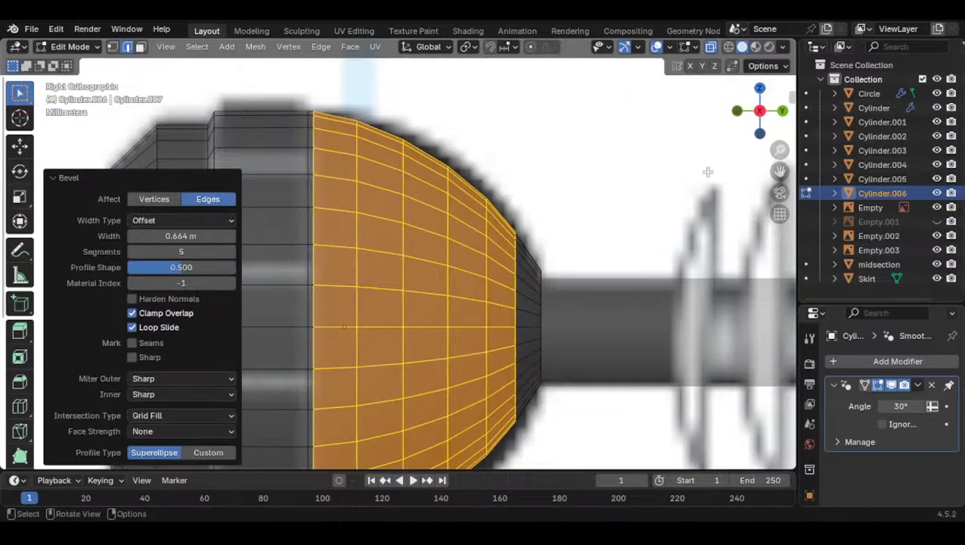
{"action": "key", "text": "Tab"}
Scale the eyeball by 1.006 along Z, and uniformly by 1.1 and 0.962, to fit the drawn outline
{"action": "scroll", "coordinate": [643, 193], "scroll_direction": "down", "scroll_amount": 5}
{"action": "middle_click_drag", "start_coordinate": [569, 222], "coordinate": [533, 189], "text": "shift"}
{"action": "scroll", "coordinate": [413, 203], "scroll_direction": "up", "scroll_amount": 2}
{"action": "middle_click_drag", "start_coordinate": [389, 204], "coordinate": [488, 214], "text": "shift"}
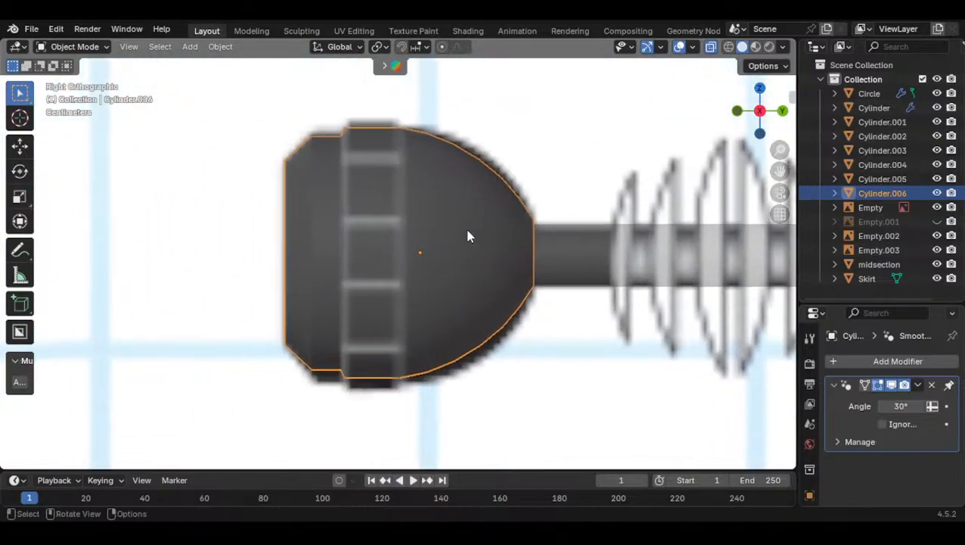
{"action": "key", "text": "s"}
{"action": "key", "text": "z"}
{"action": "left_click", "coordinate": [560, 183]}
{"action": "key", "text": "s"}
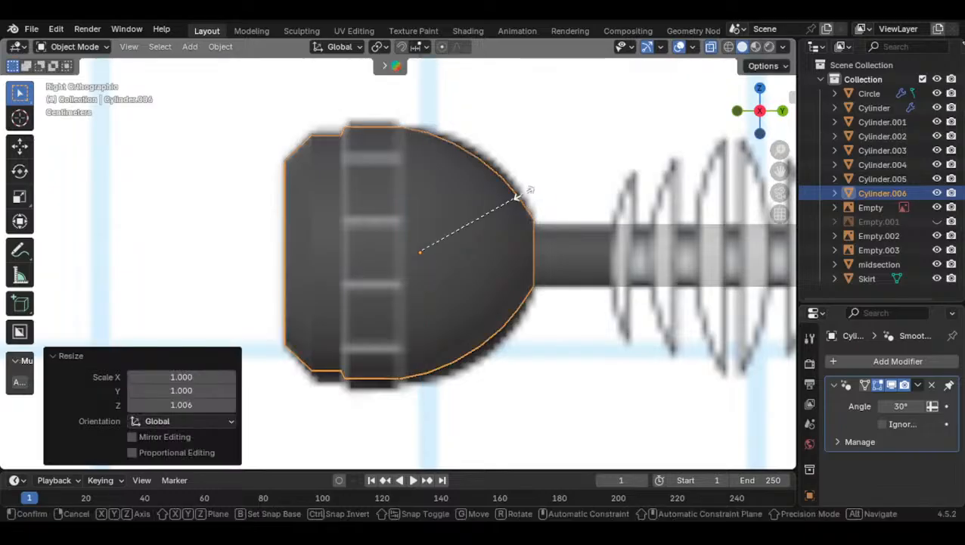
{"action": "left_click", "coordinate": [544, 186]}
{"action": "key", "text": "s"}
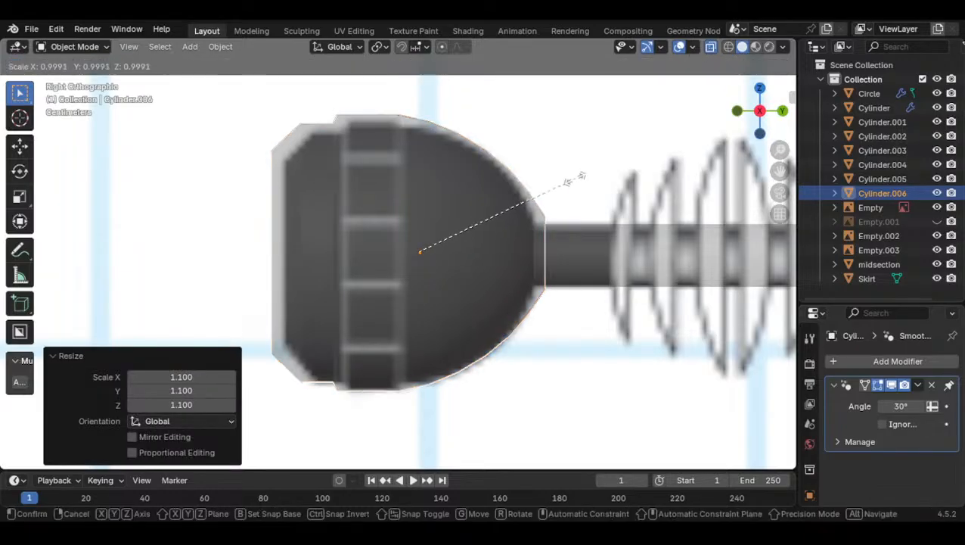
{"action": "left_click", "coordinate": [526, 195]}
Move the eyeball -0.000823 m along Z and adjust its scale along Y to fit the drawing
{"action": "key", "text": "g"}
{"action": "key", "text": "z"}
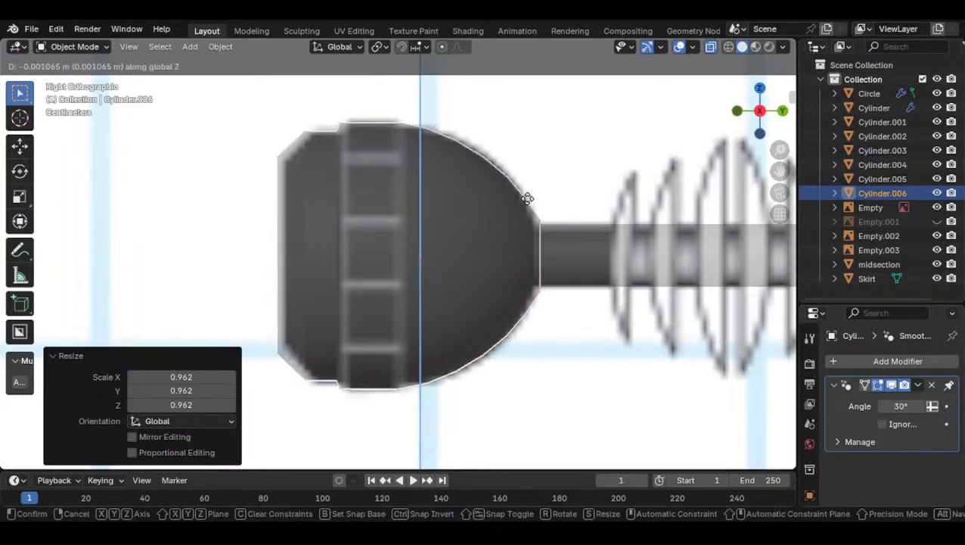
{"action": "left_click", "coordinate": [527, 196]}
{"action": "key", "text": "s"}
{"action": "key", "text": "x"}
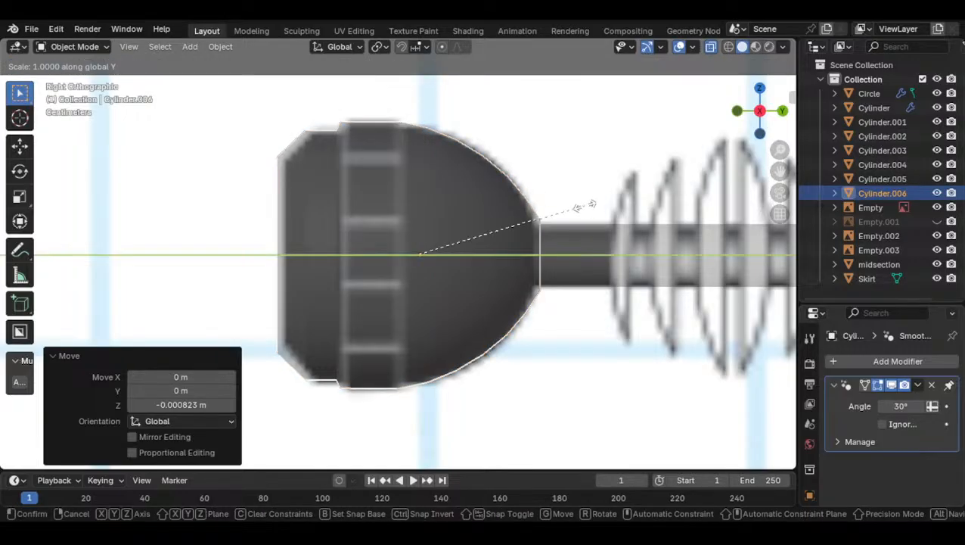
{"action": "left_click", "coordinate": [497, 231]}
Switch the eyeball's mesh to face selection and select the face loop around its raised band
{"action": "key", "text": "Tab"}
{"action": "middle_click_drag", "start_coordinate": [457, 231], "coordinate": [557, 242]}
{"action": "key", "text": "Tab"}
{"action": "scroll", "coordinate": [454, 254], "scroll_direction": "down", "scroll_amount": 2}
{"action": "middle_click_drag", "start_coordinate": [382, 265], "coordinate": [408, 219]}
{"action": "key", "text": "Tab"}
{"action": "left_click", "coordinate": [777, 114]}
{"action": "scroll", "coordinate": [401, 153], "scroll_direction": "up", "scroll_amount": 3}
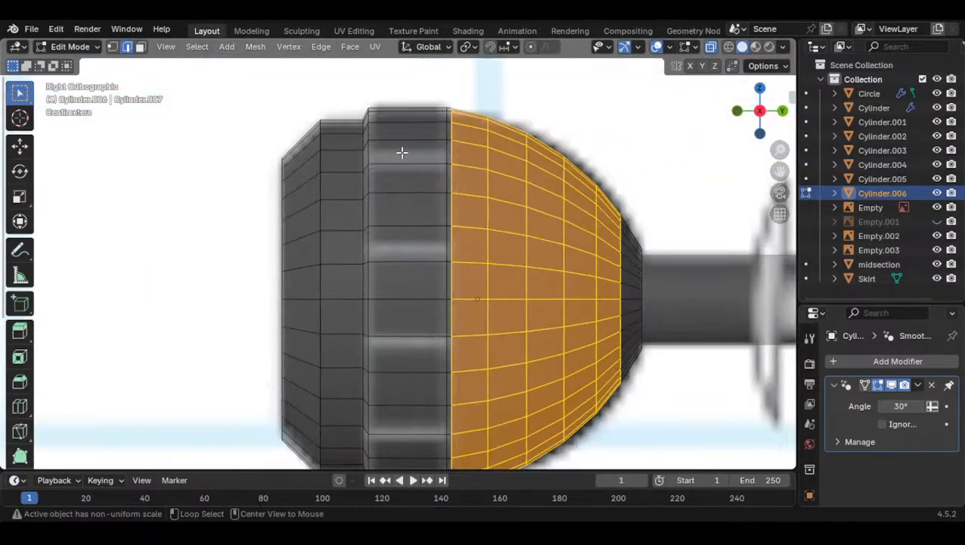
{"action": "left_click", "coordinate": [140, 46]}
{"action": "left_click", "coordinate": [389, 112], "text": "alt"}
{"action": "middle_click_drag", "start_coordinate": [390, 112], "coordinate": [678, 134]}
{"action": "left_click", "coordinate": [744, 115]}
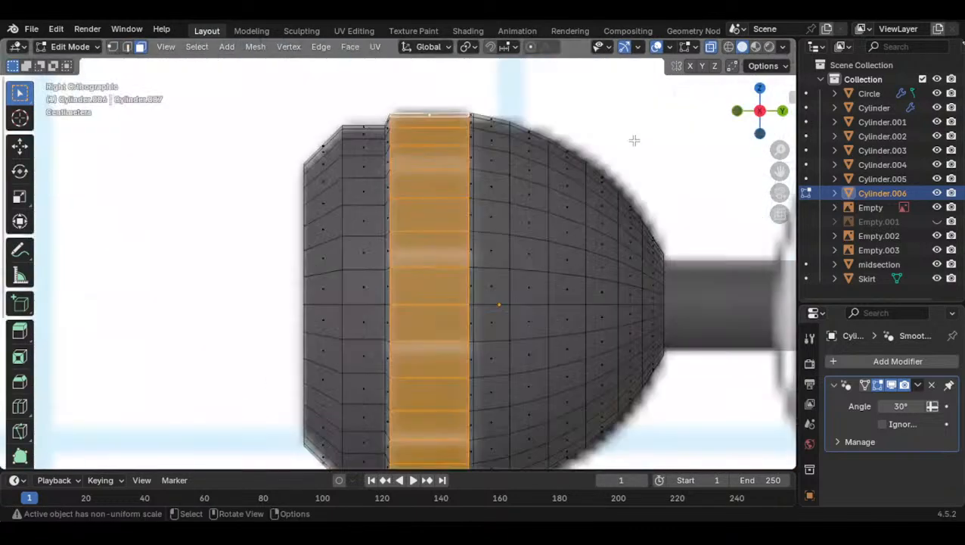
Try insetting the band's faces by 0.08875 m as one region and as individual faces, and undo both insets
{"action": "key", "text": "i"}
{"action": "left_click", "coordinate": [195, 385]}
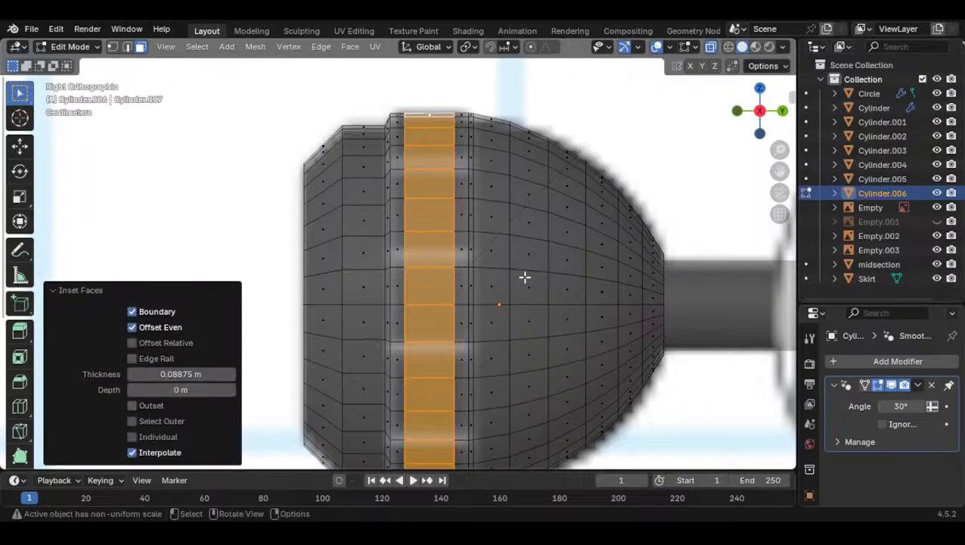
{"action": "key", "text": "i"}
{"action": "key", "text": "Escape"}
{"action": "key", "text": "ctrl+z"}
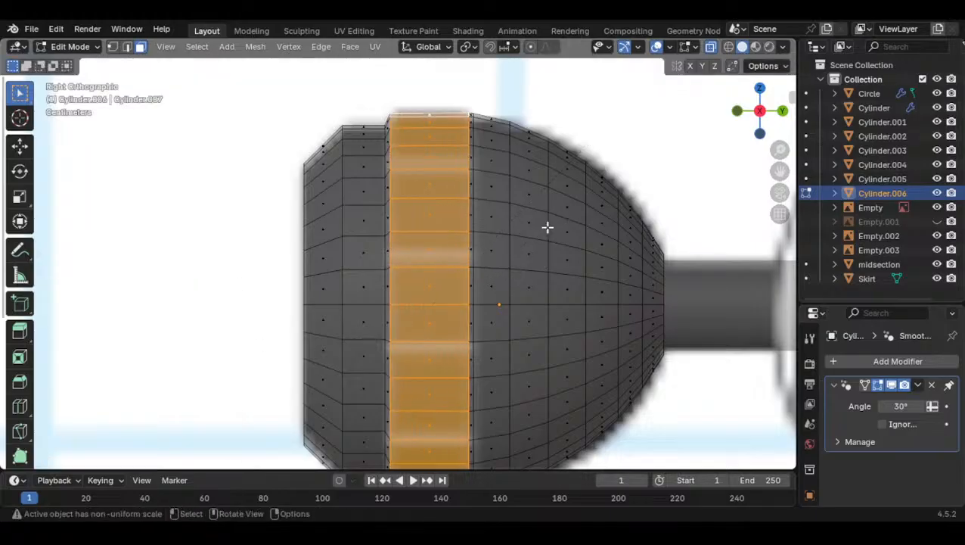
{"action": "key", "text": "i"}
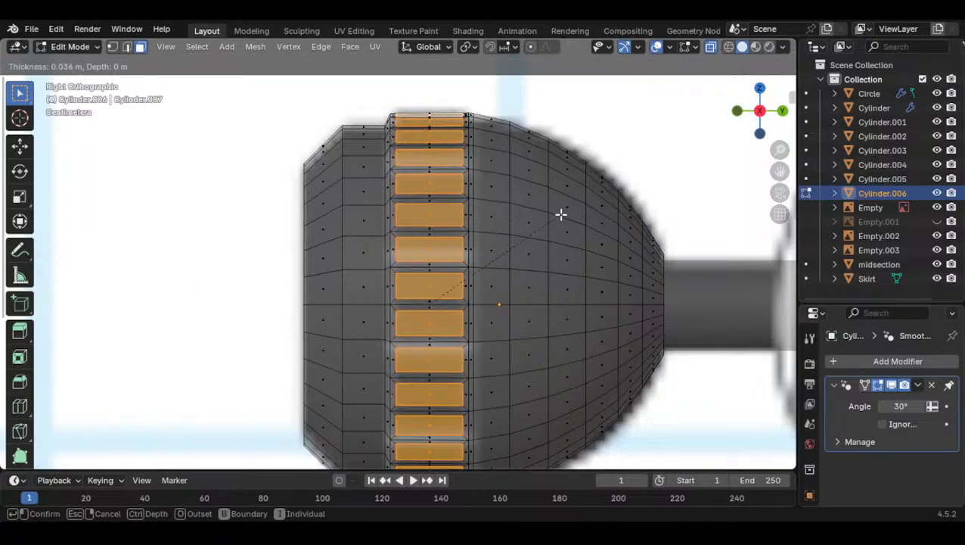
{"action": "left_click", "coordinate": [532, 239]}
{"action": "key", "text": "ctrl+z"}
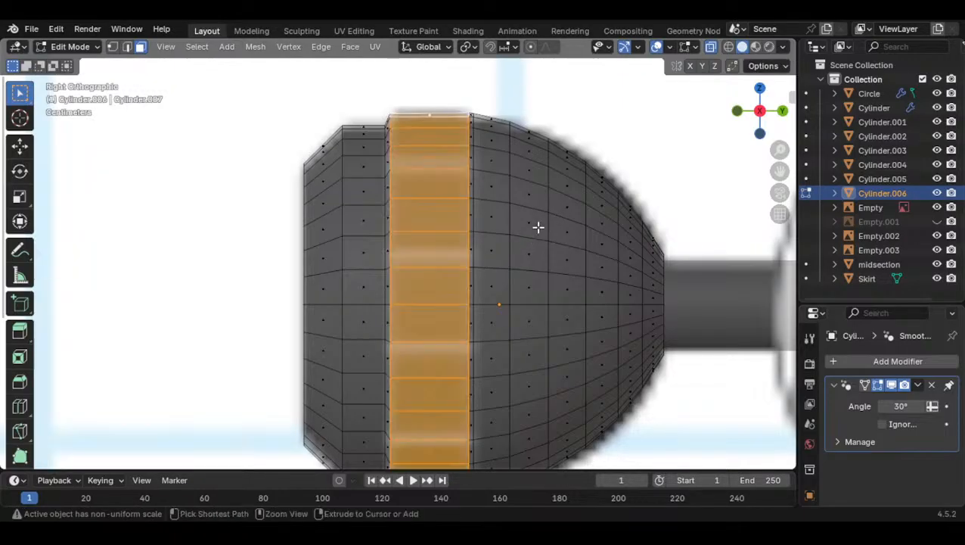
Try selecting the band's remaining faces by similar area from one band face, and undo that selection
{"action": "left_click_drag", "start_coordinate": [739, 116], "coordinate": [768, 139]}
{"action": "left_click", "coordinate": [740, 116]}
{"action": "middle_click_drag", "start_coordinate": [569, 158], "coordinate": [496, 215]}
{"action": "left_click", "coordinate": [714, 50]}
{"action": "middle_click_drag", "start_coordinate": [637, 120], "coordinate": [547, 132]}
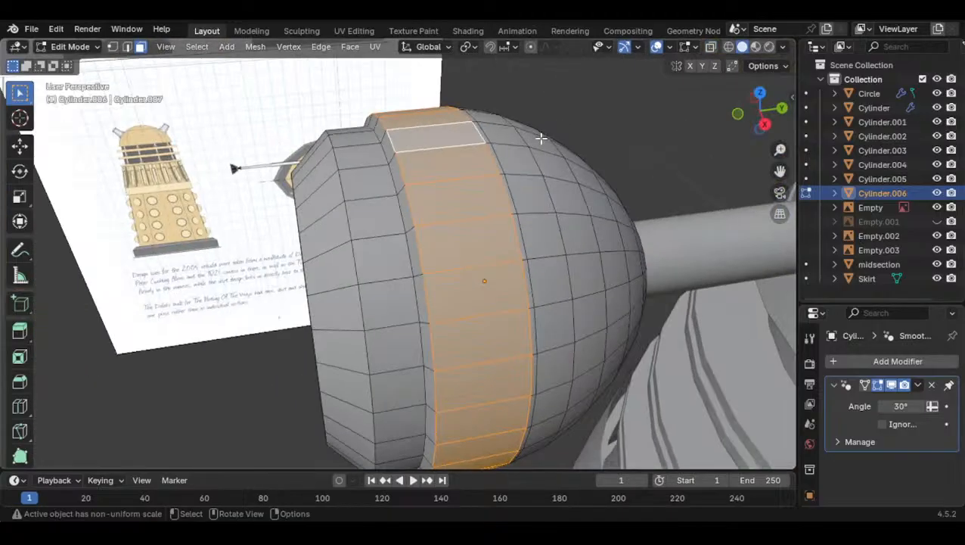
{"action": "left_click", "coordinate": [457, 174]}
{"action": "key", "text": "shift+g"}
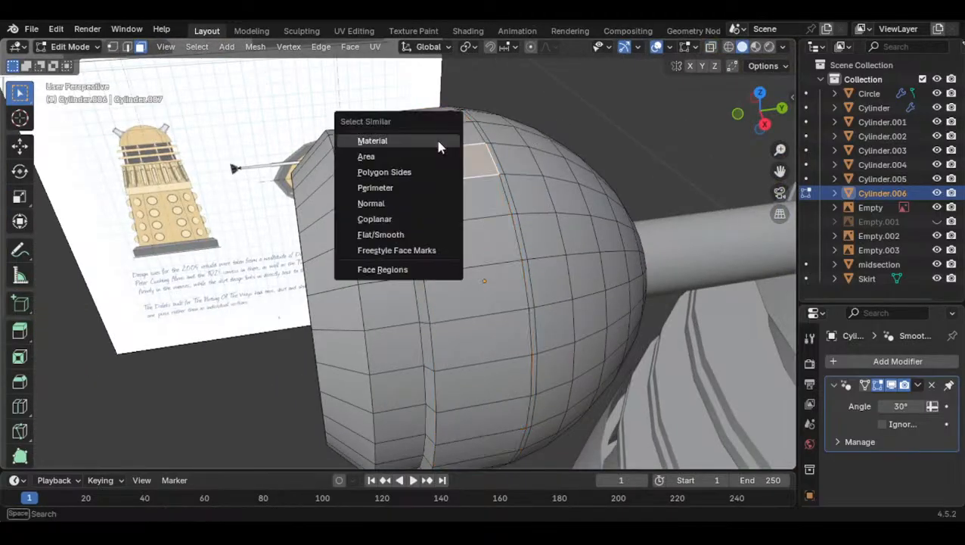
{"action": "left_click", "coordinate": [402, 155]}
{"action": "key", "text": "ctrl+z"}
Try selecting the band's faces by similar polygon sides and similar normal, and return to a single band face
{"action": "key", "text": "shift+g"}
{"action": "left_click", "coordinate": [391, 180]}
{"action": "key", "text": "ctrl+z"}
{"action": "key", "text": "shift+g"}
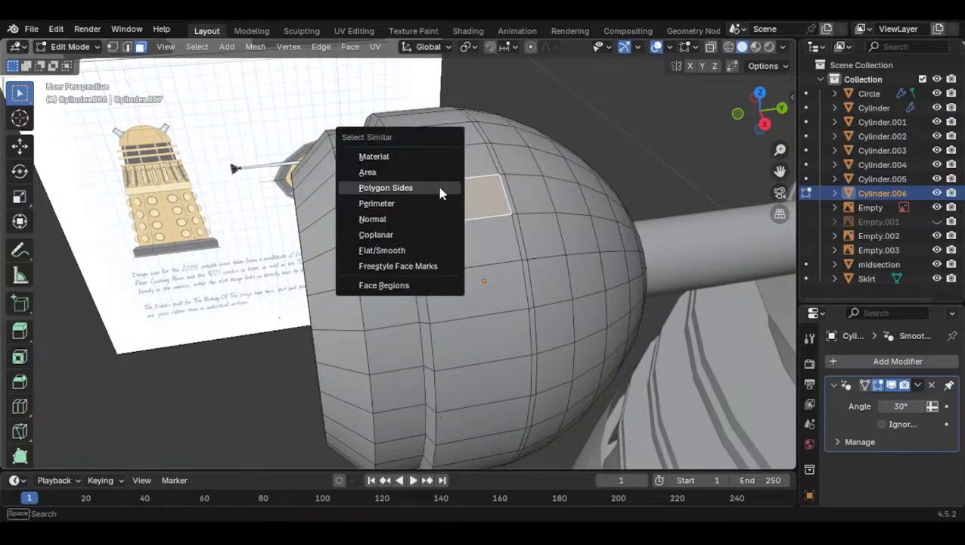
{"action": "left_click", "coordinate": [397, 219]}
{"action": "left_click", "coordinate": [427, 135]}
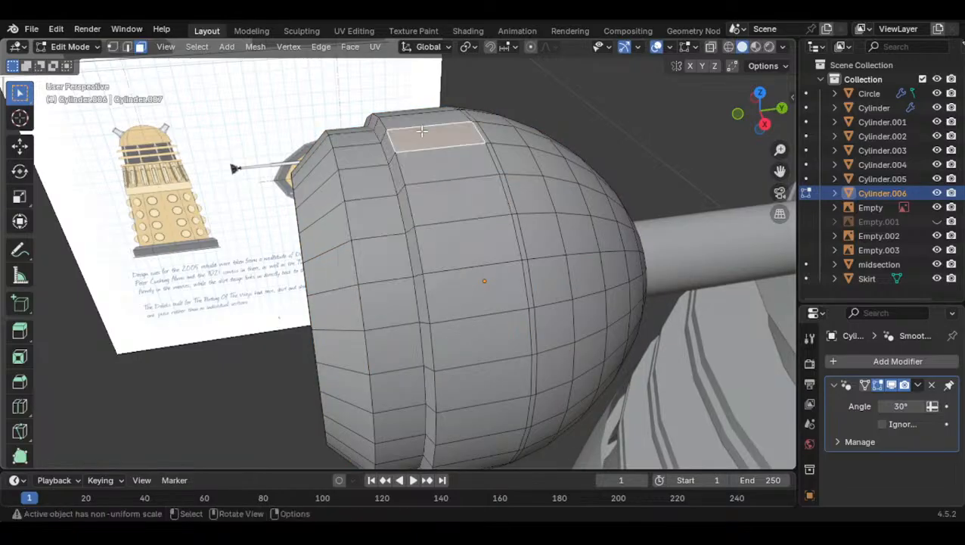
Apply the eyeball object's scale
{"action": "left_click", "coordinate": [743, 120]}
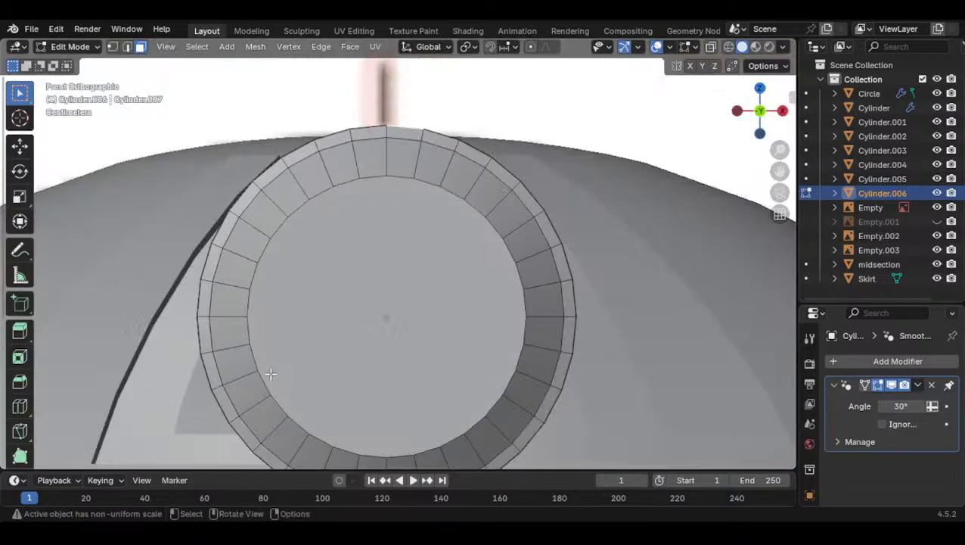
{"action": "key", "text": "Tab"}
{"action": "key", "text": "ctrl+a"}
{"action": "left_click", "coordinate": [490, 298]}
{"action": "key", "text": "Tab"}
{"action": "middle_click_drag", "start_coordinate": [490, 298], "coordinate": [470, 254]}
{"action": "key", "text": "Tab"}
{"action": "left_click", "coordinate": [760, 115]}
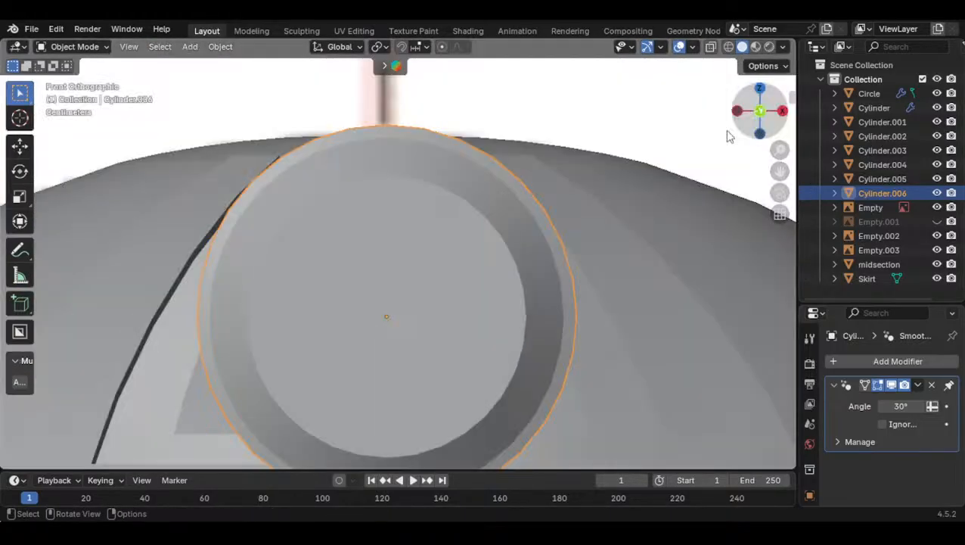
Inset the eyeball's circular front face by 0.005526 m
{"action": "scroll", "coordinate": [377, 302], "scroll_direction": "down", "scroll_amount": 5}
{"action": "left_click", "coordinate": [486, 210]}
{"action": "scroll", "coordinate": [482, 210], "scroll_direction": "up", "scroll_amount": 3}
{"action": "scroll", "coordinate": [480, 220], "scroll_direction": "down", "scroll_amount": 6}
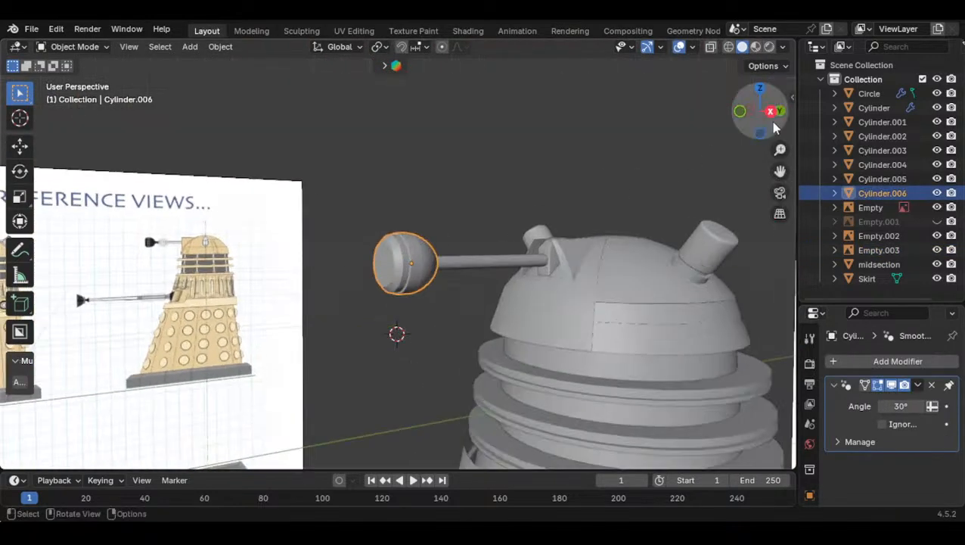
{"action": "left_click", "coordinate": [770, 112]}
{"action": "key", "text": "Tab"}
{"action": "scroll", "coordinate": [403, 231], "scroll_direction": "up", "scroll_amount": 4}
{"action": "key", "text": "Tab"}
{"action": "middle_click_drag", "start_coordinate": [376, 246], "coordinate": [447, 260]}
{"action": "key", "text": "Tab"}
{"action": "scroll", "coordinate": [426, 256], "scroll_direction": "up", "scroll_amount": 3}
{"action": "left_click", "coordinate": [398, 265]}
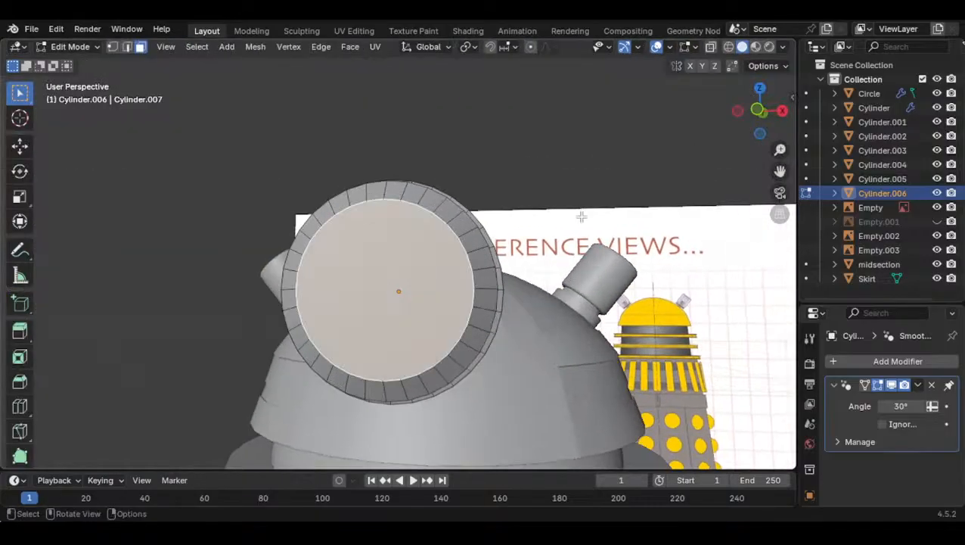
{"action": "key", "text": "i"}
{"action": "left_click", "coordinate": [565, 221]}
Select the ring of faces around the eyeball's front face and extrude it outward as a raised rim
{"action": "middle_click_drag", "start_coordinate": [566, 221], "coordinate": [356, 201]}
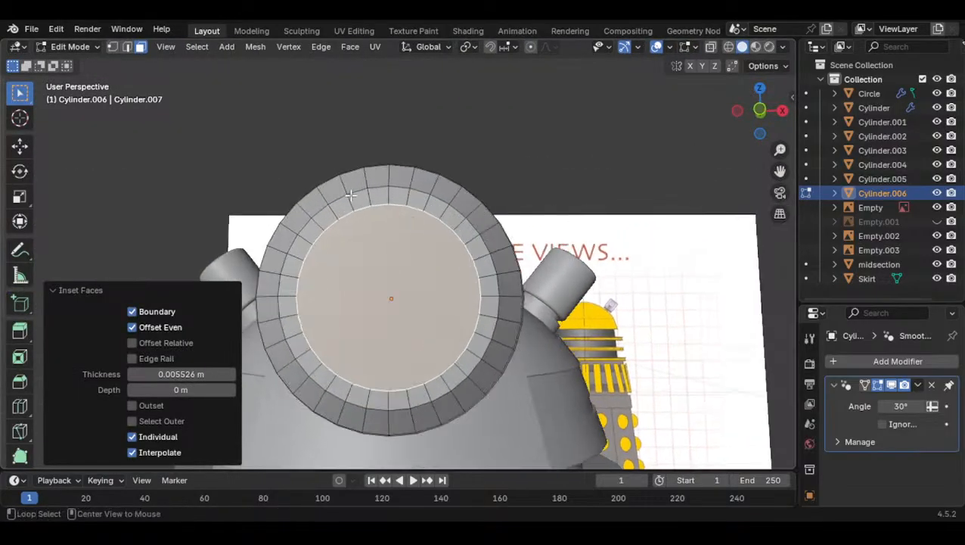
{"action": "left_click", "coordinate": [351, 199]}
{"action": "left_click", "coordinate": [337, 212], "text": "alt"}
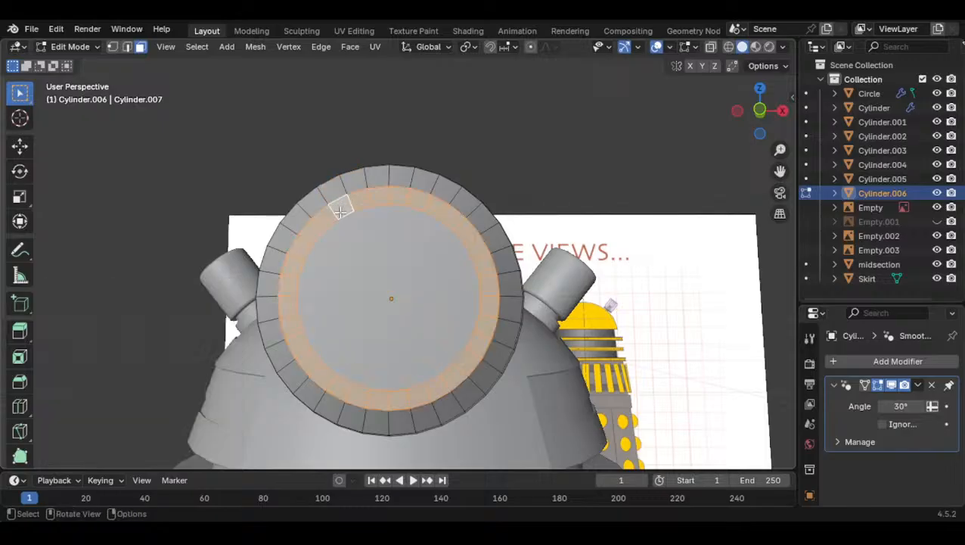
{"action": "middle_click_drag", "start_coordinate": [517, 230], "coordinate": [509, 188]}
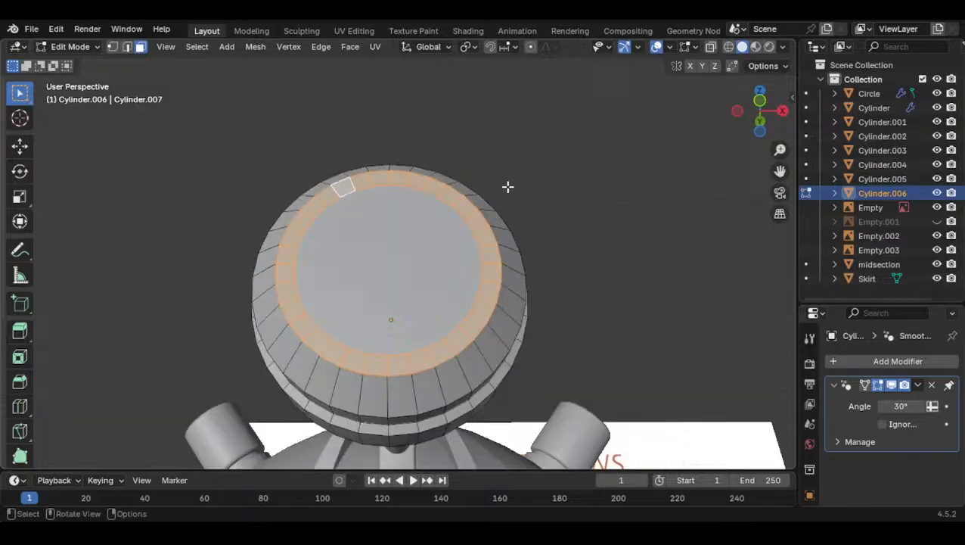
{"action": "key", "text": "i"}
{"action": "left_click", "coordinate": [522, 161]}
{"action": "key", "text": "e"}
{"action": "left_click", "coordinate": [499, 251]}
Extrude the front rim's faces another 0.002561 m along their normals and check the eyeball against the side drawing
{"action": "key", "text": "Tab"}
{"action": "middle_click_drag", "start_coordinate": [506, 257], "coordinate": [664, 202]}
{"action": "left_click", "coordinate": [758, 110]}
{"action": "key", "text": "Tab"}
{"action": "scroll", "coordinate": [577, 199], "scroll_direction": "up", "scroll_amount": 3}
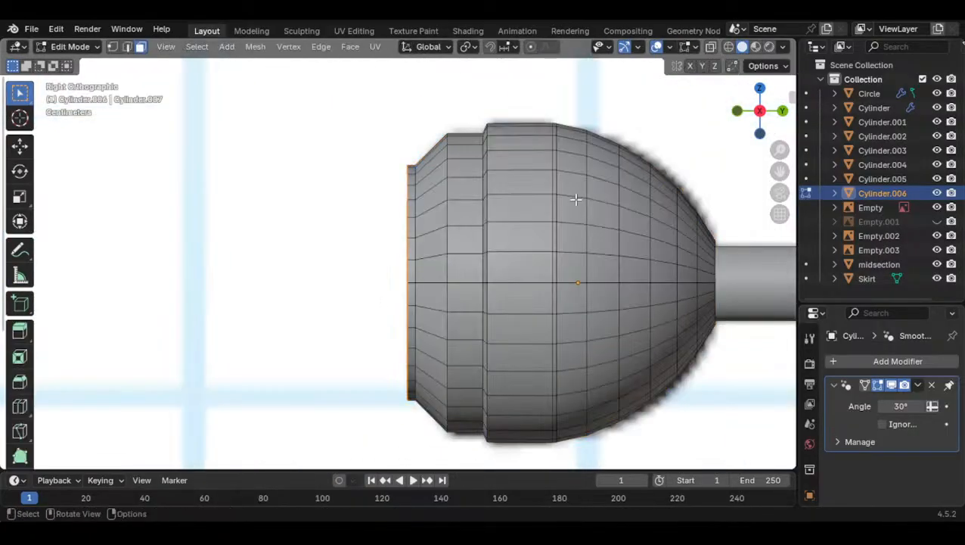
{"action": "key", "text": "e"}
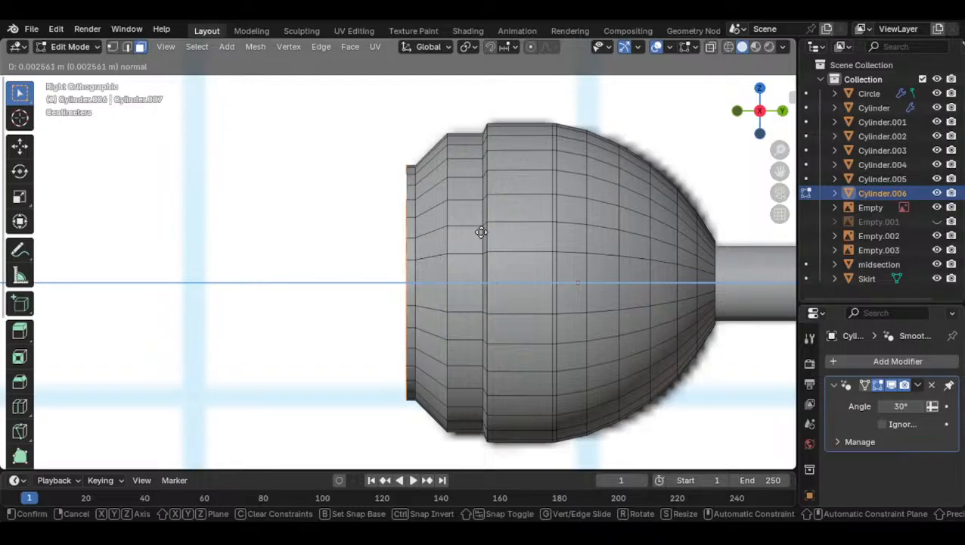
{"action": "left_click", "coordinate": [482, 232]}
{"action": "key", "text": "Tab"}
{"action": "scroll", "coordinate": [465, 247], "scroll_direction": "down", "scroll_amount": 9}
{"action": "middle_click_drag", "start_coordinate": [484, 265], "coordinate": [393, 264], "text": "shift"}
{"action": "scroll", "coordinate": [386, 302], "scroll_direction": "up", "scroll_amount": 4}
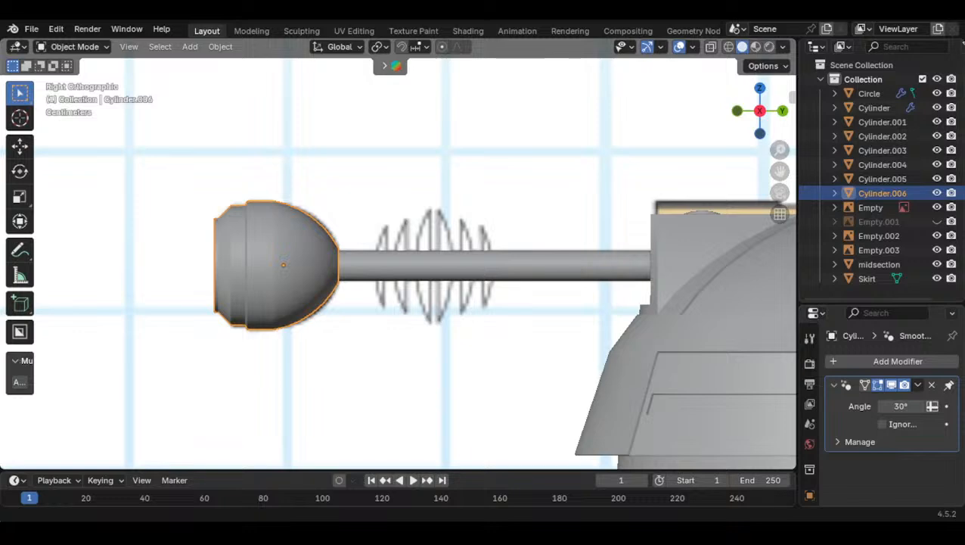
Inset the circular face inside the front rim by 0.008773 m
{"action": "middle_click_drag", "start_coordinate": [301, 262], "coordinate": [566, 250]}
{"action": "left_click", "coordinate": [777, 109]}
{"action": "key", "text": "Tab"}
{"action": "middle_click_drag", "start_coordinate": [409, 232], "coordinate": [611, 196]}
{"action": "key", "text": "i"}
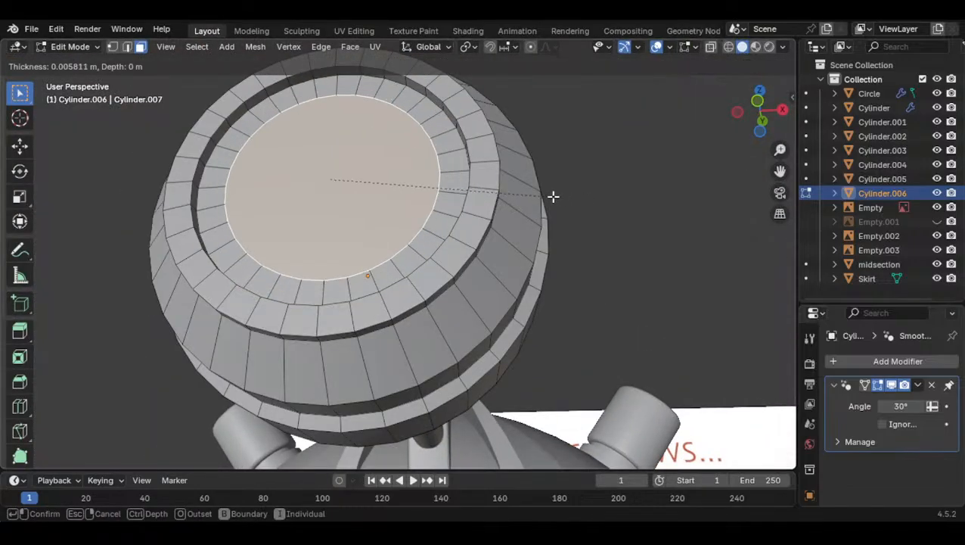
{"action": "left_click", "coordinate": [510, 192]}
Extrude the inset front face inward along Y and move it -0.002005 m along Y
{"action": "key", "text": "e"}
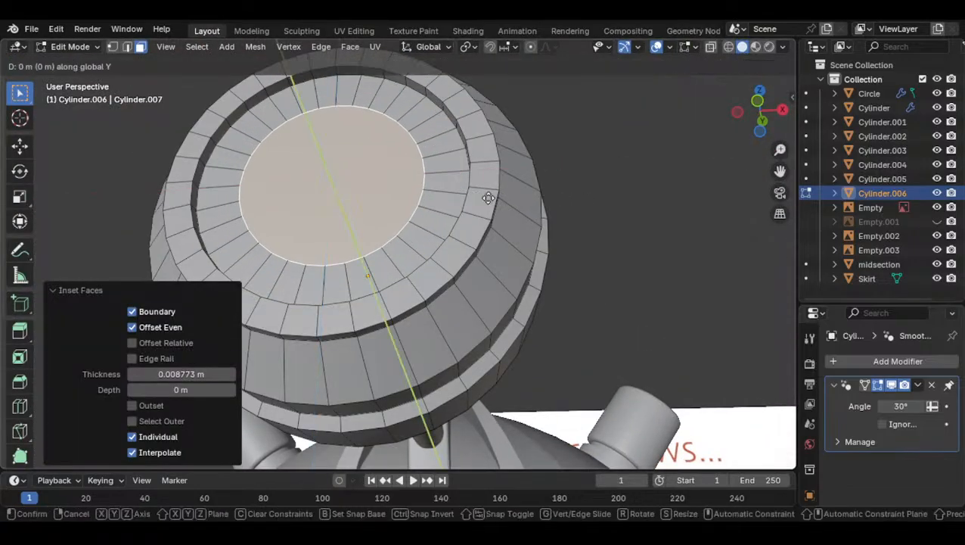
{"action": "left_click", "coordinate": [483, 236]}
{"action": "key", "text": "g"}
{"action": "key", "text": "y"}
{"action": "left_click", "coordinate": [457, 205]}
Try beveling the recessed face's boundary with 5 segments, and undo the bevel
{"action": "key", "text": "ctrl+b"}
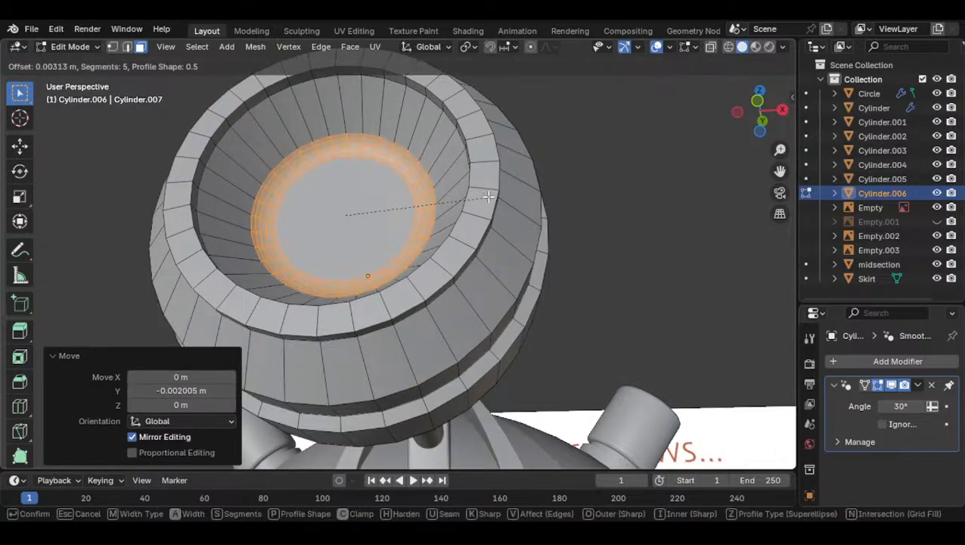
{"action": "left_click", "coordinate": [536, 182]}
{"action": "key", "text": "ctrl+z"}
{"action": "middle_click_drag", "start_coordinate": [471, 203], "coordinate": [510, 198]}
Try an edge loop with a 5-segment bevel around the recess wall, and undo back to the flat inset face
{"action": "key", "text": "ctrl+r"}
{"action": "left_click", "coordinate": [422, 188]}
{"action": "right_click", "coordinate": [454, 204]}
{"action": "key", "text": "ctrl+b"}
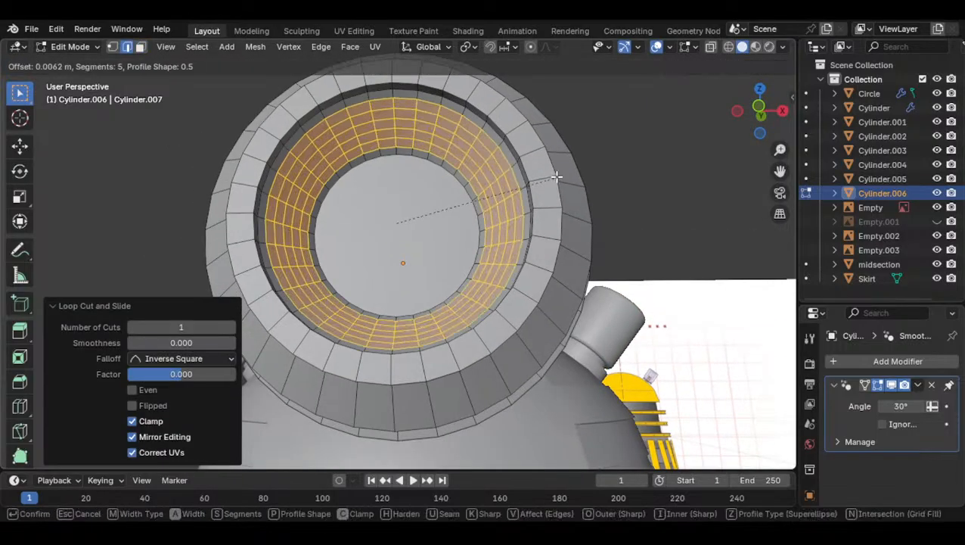
{"action": "right_click", "coordinate": [556, 178]}
{"action": "key", "text": "3"}
{"action": "key", "text": "ctrl+z"}
{"action": "key", "text": "ctrl+z"}
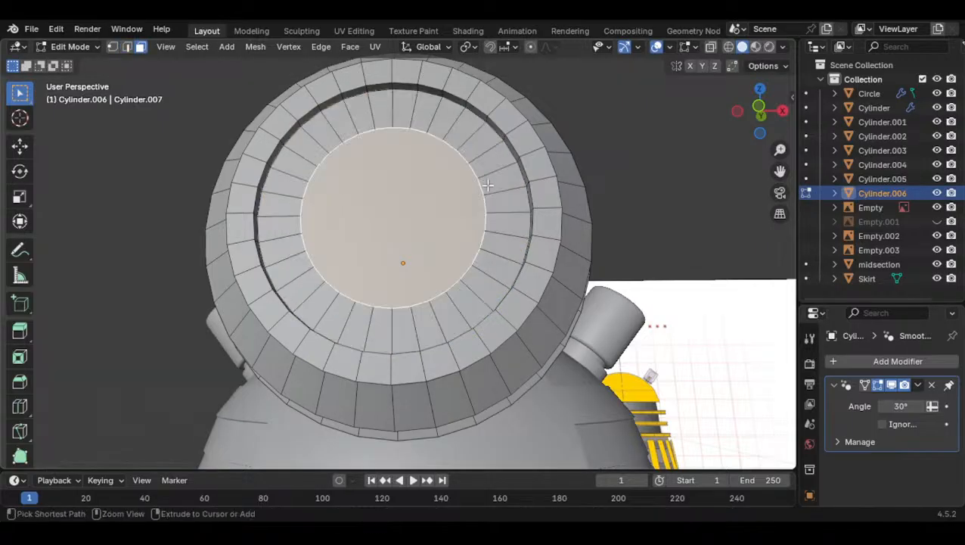
Extrude the inset front face 0.01 m along Y into the eyeball
{"action": "middle_click_drag", "start_coordinate": [514, 192], "coordinate": [433, 216]}
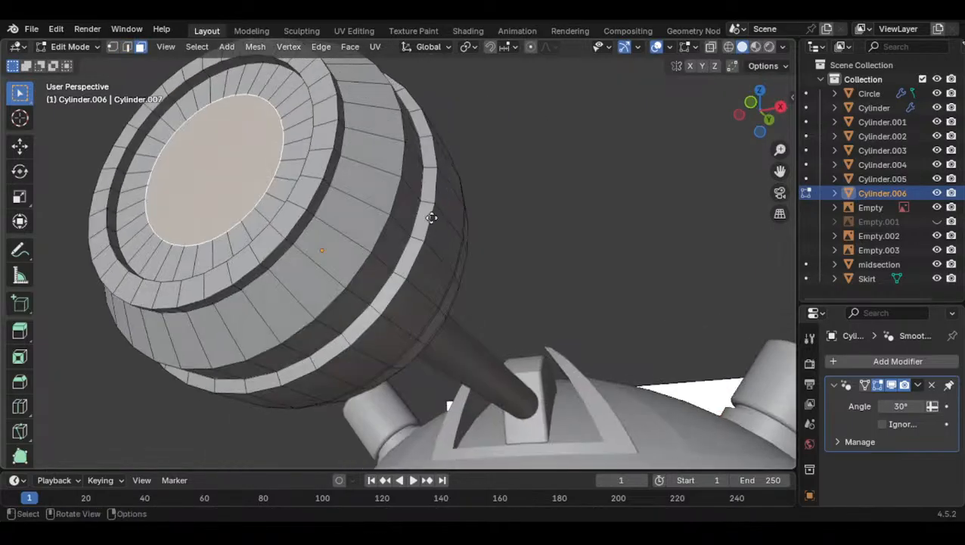
{"action": "key", "text": "e"}
{"action": "key", "text": "y"}
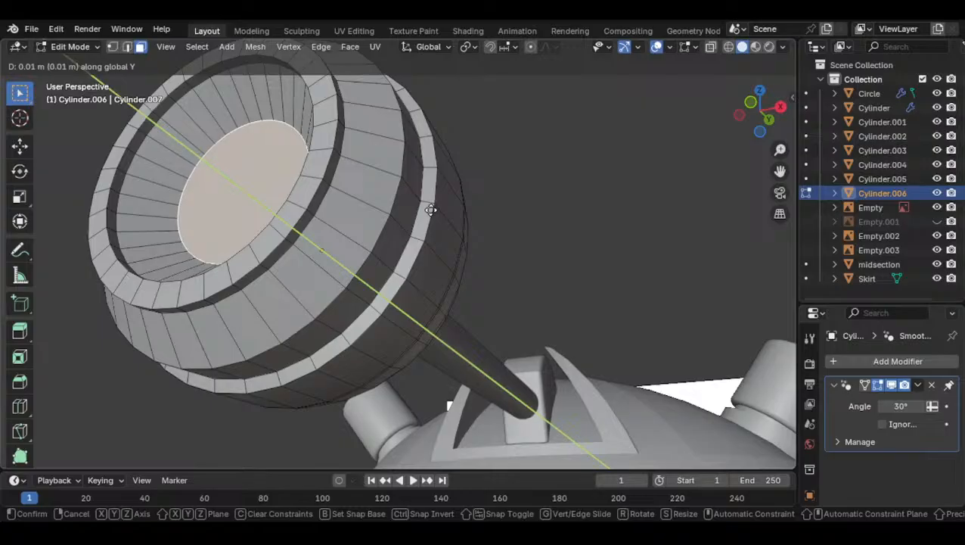
{"action": "left_click", "coordinate": [431, 209]}
Add one centered edge loop around the recess wall and scale it up to bow the wall outward
{"action": "middle_click_drag", "start_coordinate": [409, 208], "coordinate": [409, 127]}
{"action": "key", "text": "ctrl+r"}
{"action": "left_click", "coordinate": [391, 106]}
{"action": "right_click", "coordinate": [392, 109]}
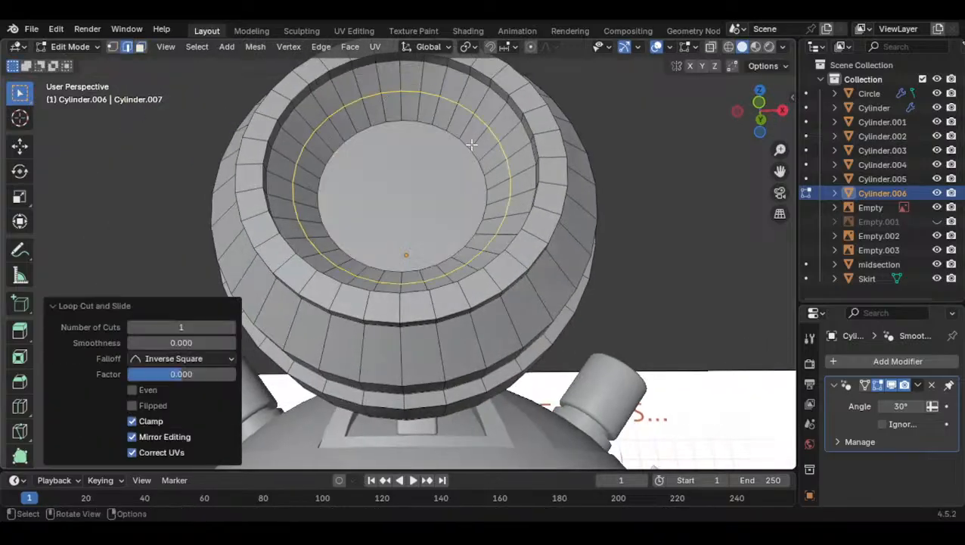
{"action": "key", "text": "s"}
{"action": "left_click", "coordinate": [509, 149]}
{"action": "middle_click_drag", "start_coordinate": [508, 150], "coordinate": [496, 209]}
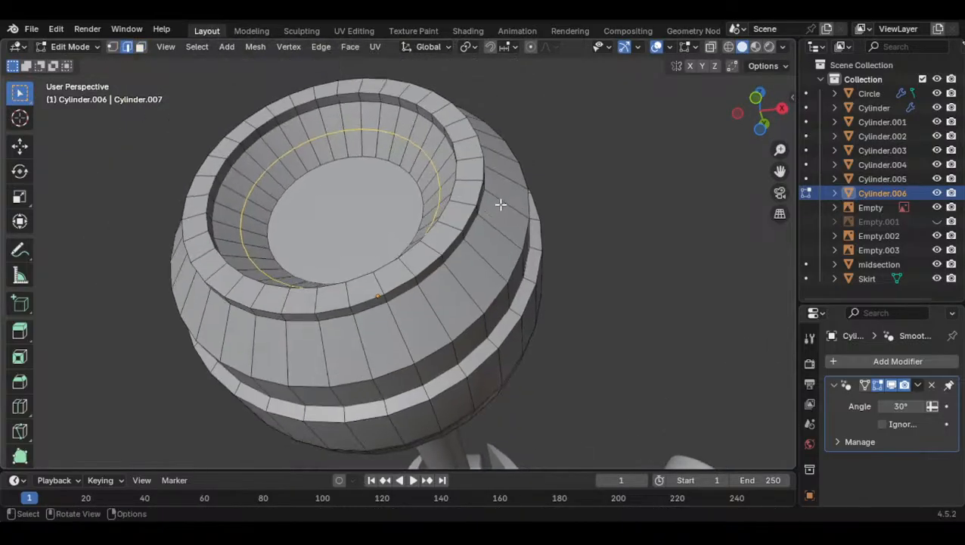
{"action": "key", "text": "s"}
{"action": "left_click", "coordinate": [532, 166]}
Reposition the recess wall's edge loop and rescale it on a plane to refine the wall's curve
{"action": "middle_click_drag", "start_coordinate": [531, 165], "coordinate": [515, 176]}
{"action": "key", "text": "g"}
{"action": "key", "text": "z"}
{"action": "left_click", "coordinate": [512, 201]}
{"action": "key", "text": "s"}
{"action": "key", "text": "shift+z"}
{"action": "key", "text": "Escape"}
{"action": "key", "text": "s"}
{"action": "key", "text": "shift+z"}
{"action": "left_click", "coordinate": [556, 150]}
Bevel the recess wall's edge loop to round the eye socket and leave mesh editing
{"action": "middle_click_drag", "start_coordinate": [545, 153], "coordinate": [631, 226]}
{"action": "key", "text": "ctrl+b"}
{"action": "left_click", "coordinate": [534, 175]}
{"action": "key", "text": "Tab"}
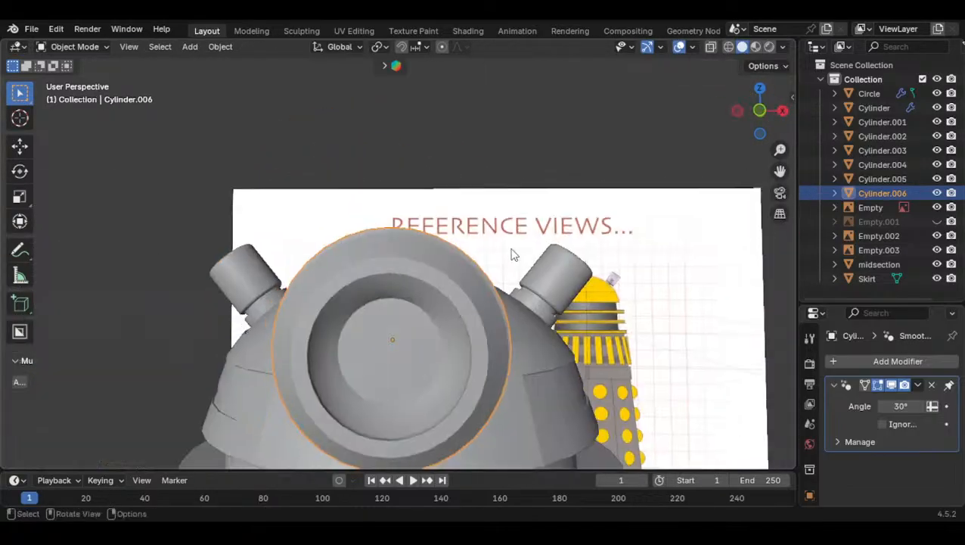
Scale the face loop just behind the eyeball's raised band to 0.961 on X and Z, and leave mesh editing
{"action": "middle_click_drag", "start_coordinate": [513, 255], "coordinate": [377, 276]}
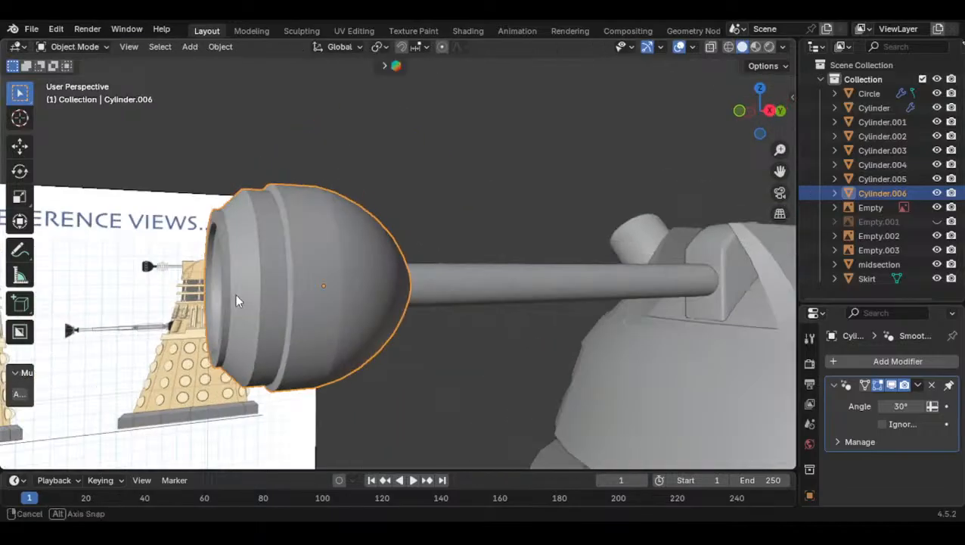
{"action": "middle_click_drag", "start_coordinate": [240, 299], "coordinate": [486, 255]}
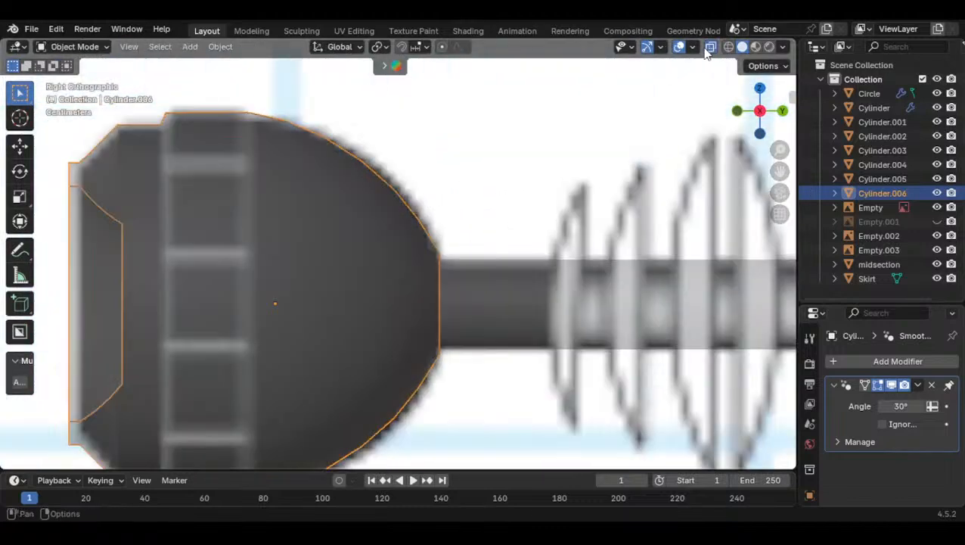
{"action": "key", "text": "Tab"}
{"action": "middle_click_drag", "start_coordinate": [345, 166], "coordinate": [395, 181], "text": "shift"}
{"action": "left_click", "coordinate": [312, 139], "text": "alt"}
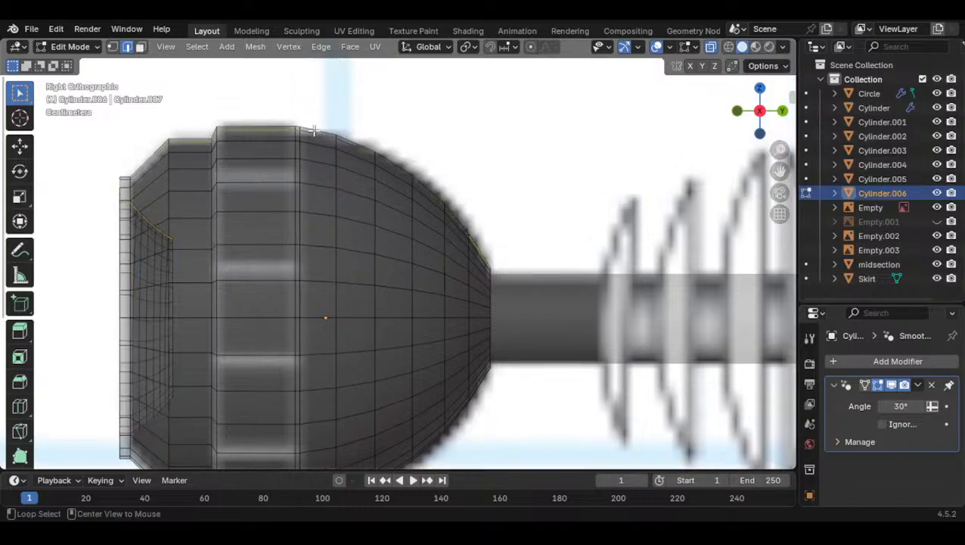
{"action": "key", "text": "3"}
{"action": "left_click", "coordinate": [319, 147], "text": "alt"}
{"action": "key", "text": "s"}
{"action": "key", "text": "y"}
{"action": "key", "text": "shift+y"}
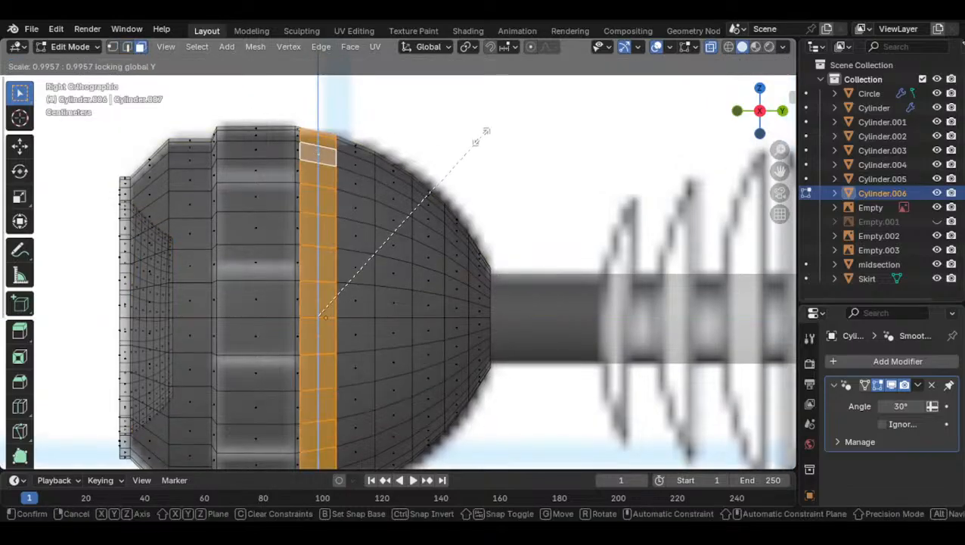
{"action": "left_click", "coordinate": [409, 193]}
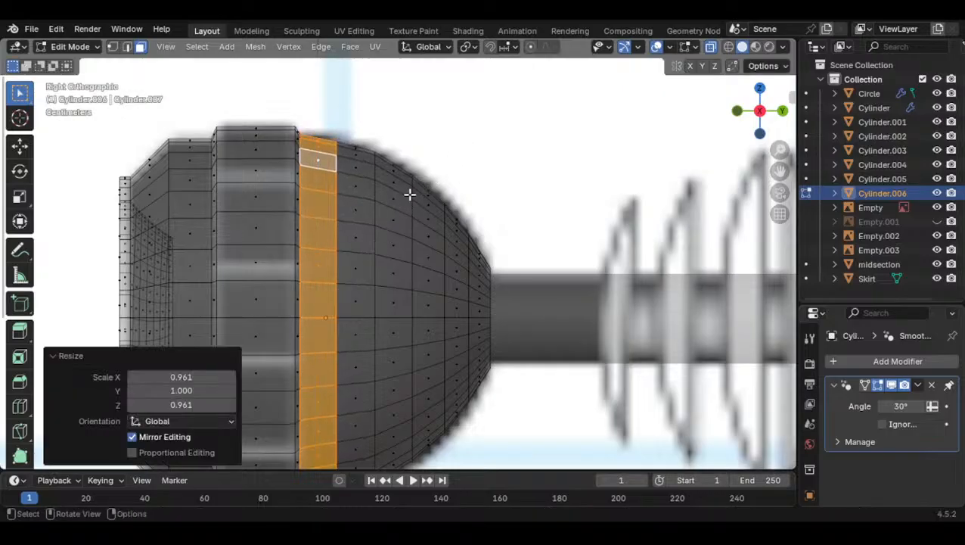
{"action": "key", "text": "Tab"}
Turn off X-ray and rescale the eyestalk rod on X and Z only, keeping its length along Y
{"action": "middle_click_drag", "start_coordinate": [449, 197], "coordinate": [484, 198], "text": "shift"}
{"action": "left_click", "coordinate": [709, 50]}
{"action": "middle_click_drag", "start_coordinate": [590, 134], "coordinate": [527, 261]}
{"action": "left_click", "coordinate": [402, 288]}
{"action": "middle_click_drag", "start_coordinate": [401, 288], "coordinate": [556, 282]}
{"action": "key", "text": "s"}
{"action": "key", "text": "shift+z"}
{"action": "key", "text": "shift+x"}
{"action": "key", "text": "shift+y"}
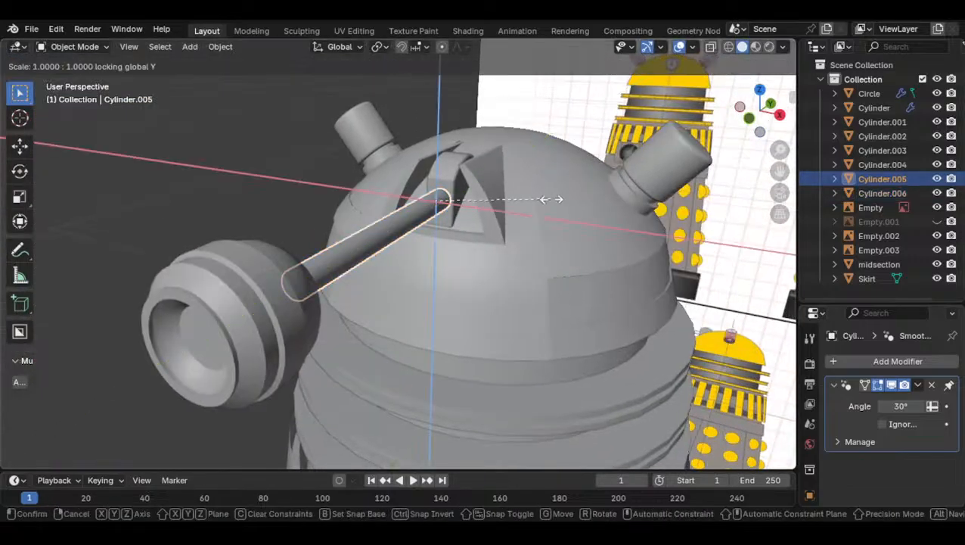
{"action": "left_click", "coordinate": [558, 200]}
Examine the whole Dalek model from several sides against the reference drawings
{"action": "middle_click_drag", "start_coordinate": [558, 201], "coordinate": [488, 237]}
{"action": "left_click", "coordinate": [350, 196]}
{"action": "scroll", "coordinate": [529, 245], "scroll_direction": "down", "scroll_amount": 8}
{"action": "middle_click_drag", "start_coordinate": [630, 267], "coordinate": [485, 220]}
{"action": "scroll", "coordinate": [410, 236], "scroll_direction": "up", "scroll_amount": 4}
{"action": "middle_click_drag", "start_coordinate": [485, 219], "coordinate": [555, 252], "text": "shift"}
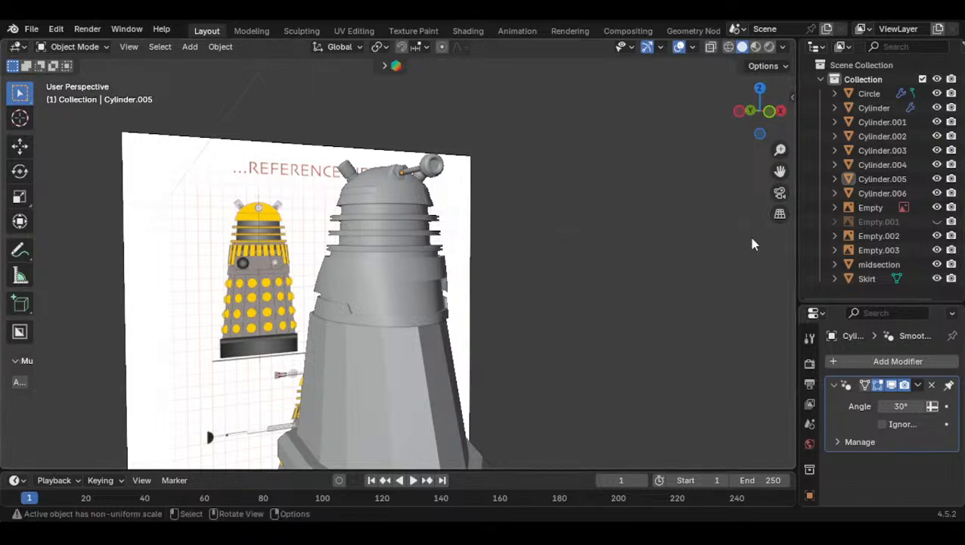
{"action": "left_click", "coordinate": [762, 121]}
{"action": "middle_click_drag", "start_coordinate": [487, 310], "coordinate": [618, 287]}
{"action": "scroll", "coordinate": [397, 289], "scroll_direction": "down", "scroll_amount": 4}
{"action": "scroll", "coordinate": [436, 242], "scroll_direction": "up", "scroll_amount": 5}
{"action": "middle_click_drag", "start_coordinate": [457, 289], "coordinate": [506, 269], "text": "shift"}
Try to inset a short run of adjacent faces individually on the head dome
{"action": "left_click", "coordinate": [436, 242]}
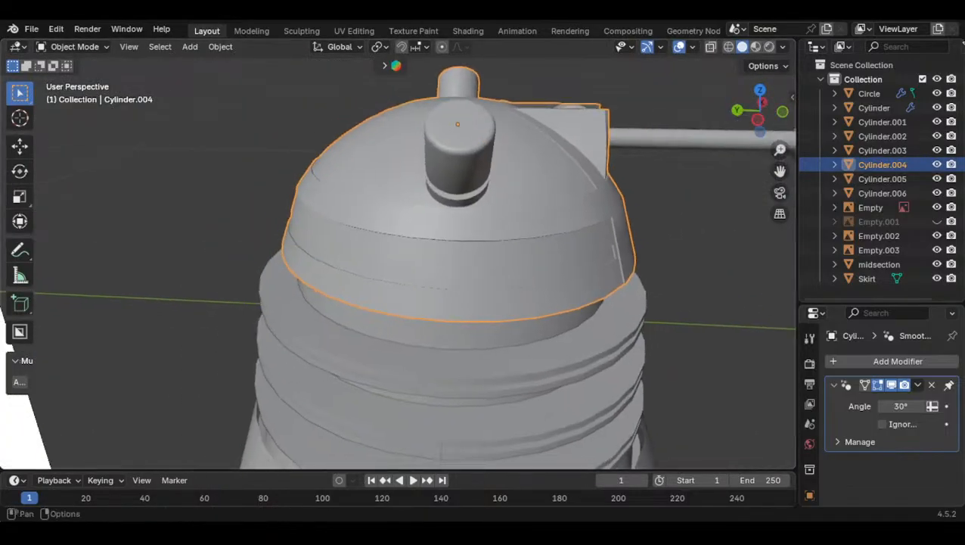
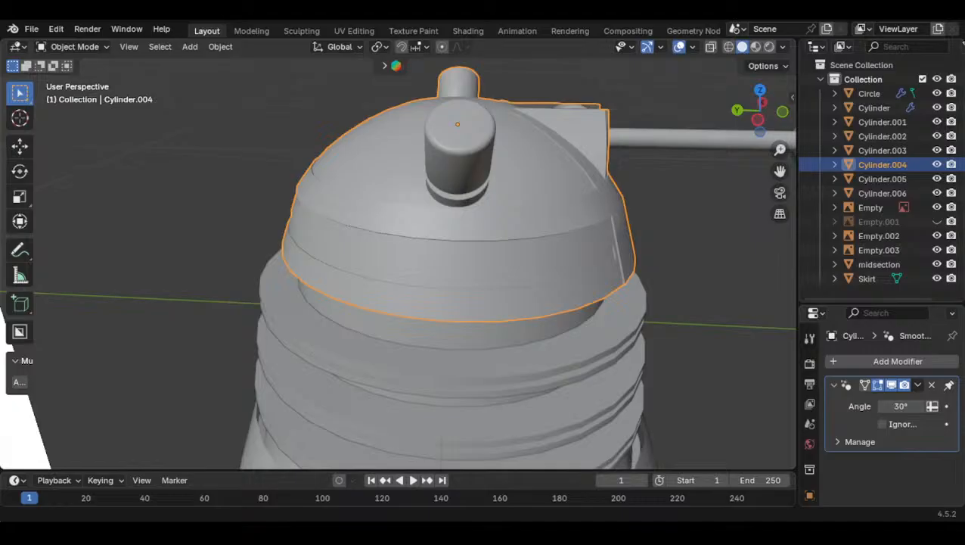
{"action": "middle_click_drag", "start_coordinate": [373, 410], "coordinate": [605, 297]}
{"action": "scroll", "coordinate": [452, 282], "scroll_direction": "up", "scroll_amount": 4}
{"action": "left_click", "coordinate": [453, 283]}
{"action": "middle_click_drag", "start_coordinate": [453, 283], "coordinate": [488, 308]}
{"action": "key", "text": "Tab"}
{"action": "left_click", "coordinate": [443, 277]}
{"action": "left_click", "coordinate": [480, 286], "text": "ctrl"}
{"action": "key", "text": "i"}
{"action": "key", "text": "i"}
{"action": "left_click", "coordinate": [638, 244]}
{"action": "key", "text": "Tab"}
{"action": "key", "text": "Tab"}
{"action": "key", "text": "ctrl+z"}
{"action": "key", "text": "Tab"}
{"action": "scroll", "coordinate": [439, 308], "scroll_direction": "down", "scroll_amount": 3}
{"action": "scroll", "coordinate": [580, 314], "scroll_direction": "up", "scroll_amount": 3}
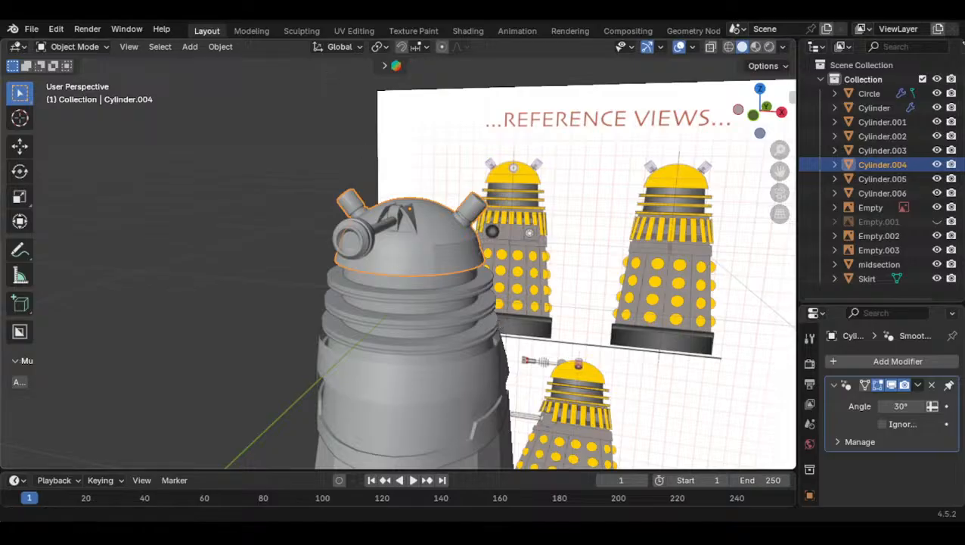
In the eyeball's mesh, select two faces spaced three apart on the upper side of the raised band
{"action": "mouse_move", "coordinate": [301, 266]}
{"action": "middle_mouse_down"}
{"action": "mouse_move", "coordinate": [309, 283]}
{"action": "mouse_move", "coordinate": [492, 281]}
{"action": "mouse_move", "coordinate": [291, 277]}
{"action": "middle_mouse_up"}
{"action": "scroll", "coordinate": [495, 281], "scroll_direction": "up", "scroll_amount": 3}
{"action": "middle_click_drag", "start_coordinate": [547, 240], "coordinate": [446, 261]}
{"action": "left_click", "coordinate": [487, 170]}
{"action": "key", "text": "KP_Decimal"}
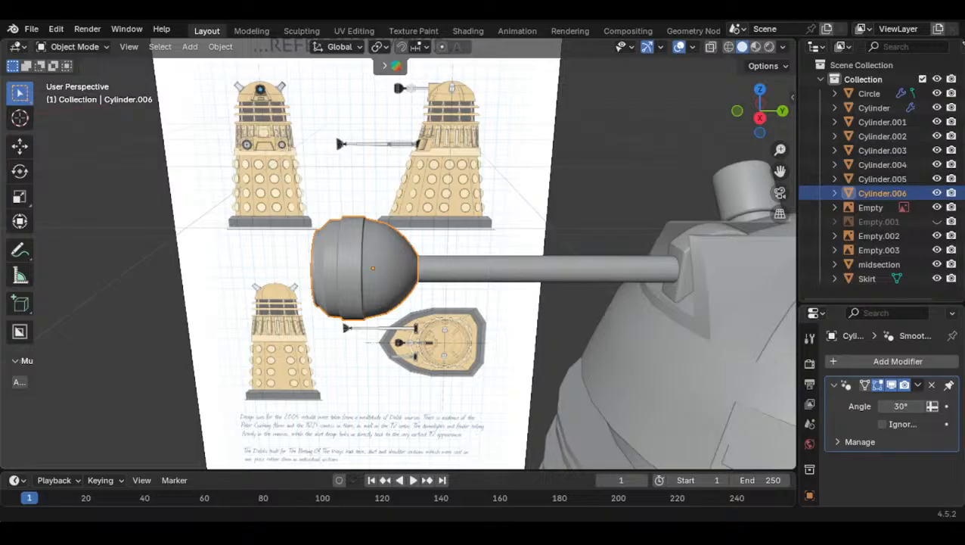
{"action": "middle_click_drag", "start_coordinate": [371, 302], "coordinate": [515, 394]}
{"action": "scroll", "coordinate": [514, 364], "scroll_direction": "up", "scroll_amount": 4}
{"action": "key", "text": "Tab"}
{"action": "scroll", "coordinate": [530, 348], "scroll_direction": "up", "scroll_amount": 2}
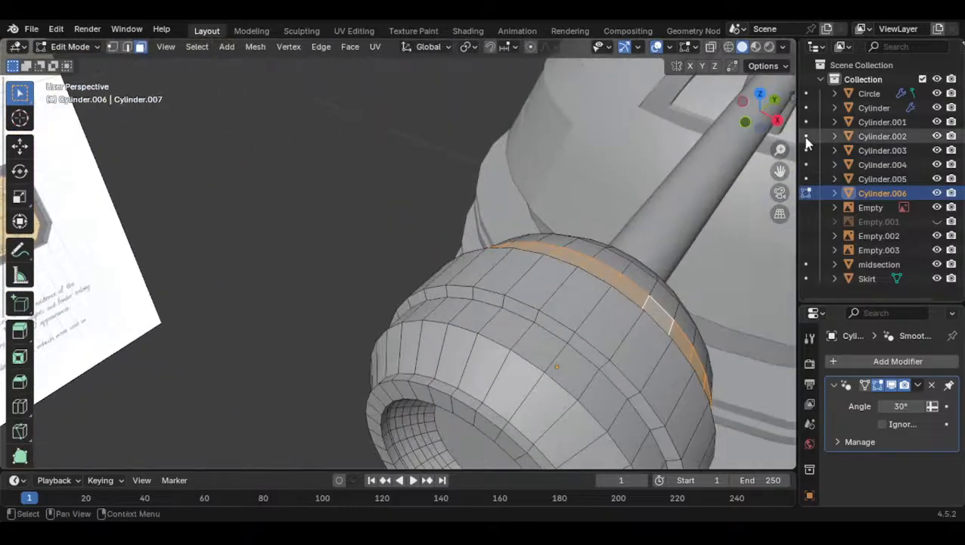
{"action": "left_click", "coordinate": [759, 96]}
{"action": "middle_click_drag", "start_coordinate": [545, 324], "coordinate": [361, 233], "text": "shift"}
{"action": "scroll", "coordinate": [353, 185], "scroll_direction": "up", "scroll_amount": 4}
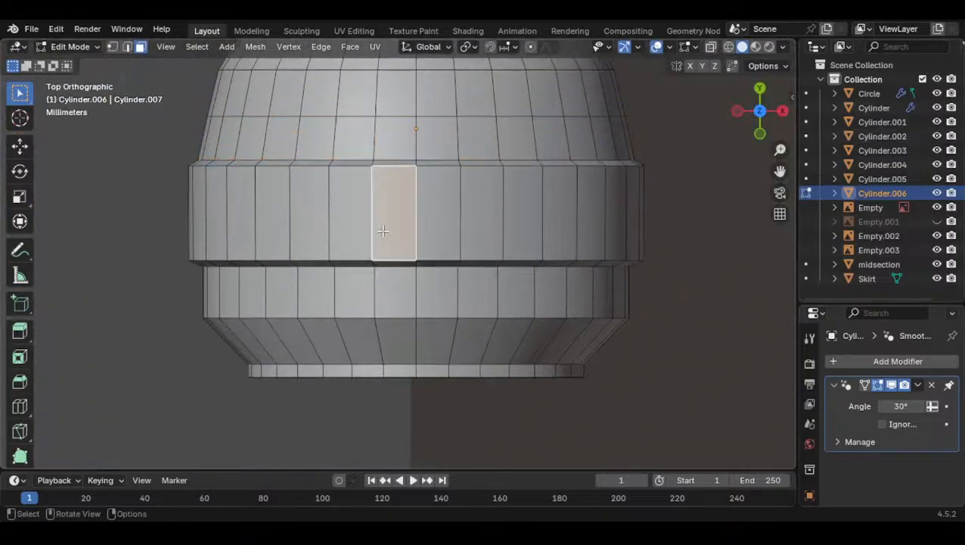
{"action": "left_click", "coordinate": [386, 219]}
{"action": "left_click", "coordinate": [317, 216]}
{"action": "left_click", "coordinate": [479, 217], "text": "shift"}
{"action": "left_click", "coordinate": [348, 207]}
{"action": "left_click", "coordinate": [482, 217], "text": "shift"}
Add roughly every third face around the rest of the eyeball's raised band to the selection
{"action": "middle_click_drag", "start_coordinate": [471, 263], "coordinate": [425, 180]}
{"action": "mouse_move", "coordinate": [425, 180]}
{"action": "middle_mouse_down"}
{"action": "mouse_move", "coordinate": [394, 155]}
{"action": "mouse_move", "coordinate": [421, 166]}
{"action": "middle_mouse_up"}
{"action": "scroll", "coordinate": [394, 155], "scroll_direction": "down", "scroll_amount": 2}
{"action": "left_click", "coordinate": [420, 160], "text": "shift"}
{"action": "middle_click_drag", "start_coordinate": [419, 248], "coordinate": [398, 210]}
{"action": "left_click", "coordinate": [399, 212], "text": "shift"}
{"action": "left_click", "coordinate": [397, 283], "text": "shift"}
{"action": "key", "text": "ctrl+z"}
{"action": "left_click", "coordinate": [397, 308], "text": "shift"}
{"action": "middle_click_drag", "start_coordinate": [413, 287], "coordinate": [415, 224]}
{"action": "left_click", "coordinate": [382, 305], "text": "shift"}
{"action": "middle_click_drag", "start_coordinate": [382, 306], "coordinate": [510, 280]}
{"action": "left_click", "coordinate": [350, 229], "text": "shift"}
{"action": "middle_click_drag", "start_coordinate": [350, 229], "coordinate": [342, 264]}
{"action": "left_click", "coordinate": [343, 185], "text": "shift"}
{"action": "middle_click_drag", "start_coordinate": [344, 186], "coordinate": [282, 227]}
{"action": "left_click", "coordinate": [362, 174], "text": "shift"}
{"action": "left_click", "coordinate": [353, 199], "text": "shift"}
Inset the selected band faces individually with a thickness of about 0.0022 m
{"action": "middle_click_drag", "start_coordinate": [473, 173], "coordinate": [473, 256], "text": "shift"}
{"action": "middle_click_drag", "start_coordinate": [472, 256], "coordinate": [424, 265]}
{"action": "middle_click_drag", "start_coordinate": [424, 265], "coordinate": [459, 277], "text": "shift"}
{"action": "scroll", "coordinate": [459, 277], "scroll_direction": "up", "scroll_amount": 2}
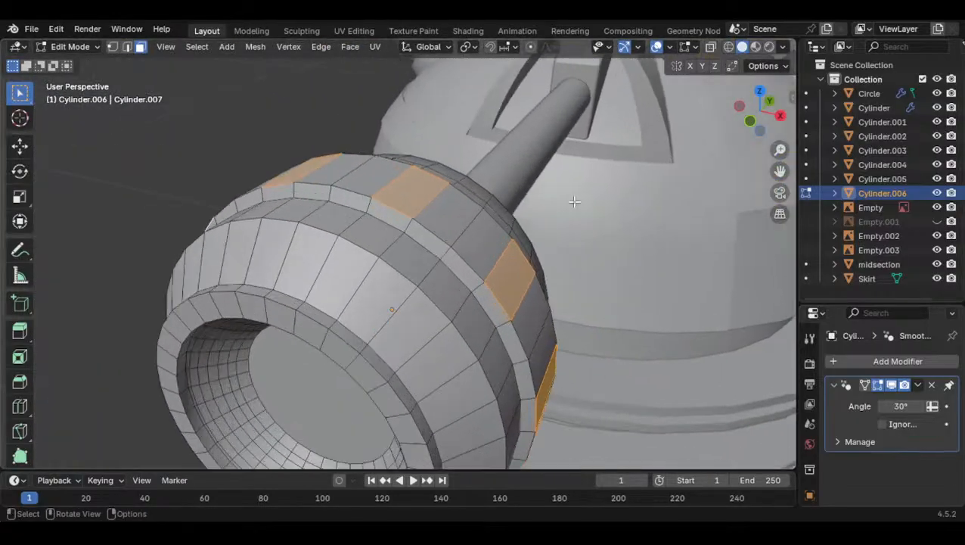
{"action": "key", "text": "i"}
{"action": "left_click", "coordinate": [535, 220]}
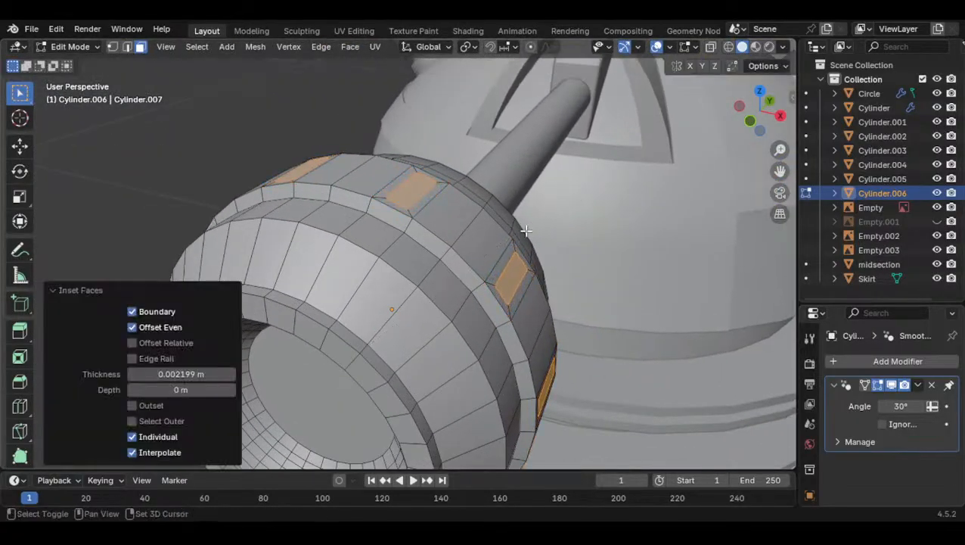
{"action": "middle_click_drag", "start_coordinate": [532, 222], "coordinate": [560, 222]}
{"action": "key", "text": "e"}
{"action": "right_click", "coordinate": [560, 221]}
{"action": "key", "text": "ctrl+z"}
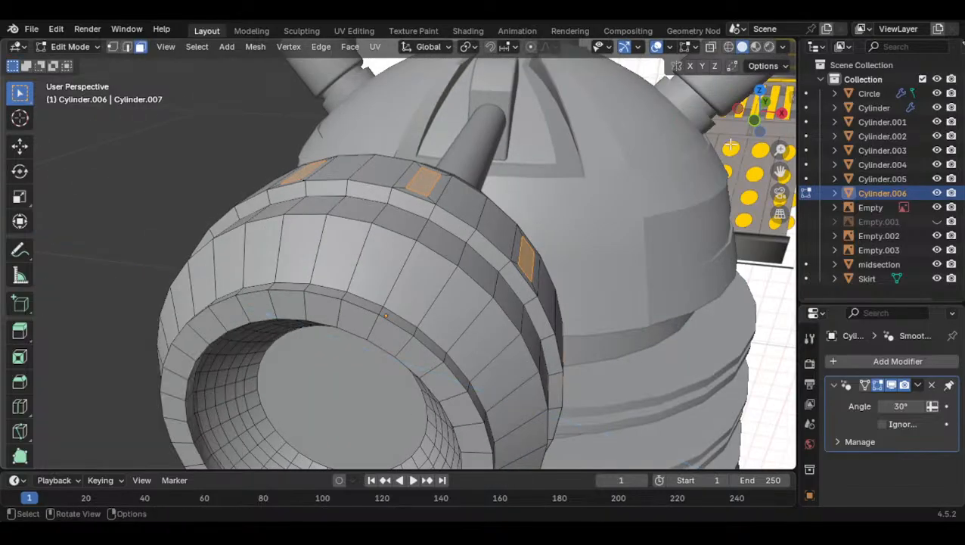
Extrude the inset band faces outward along their normals by about 0.0023 m
{"action": "left_click", "coordinate": [779, 114]}
{"action": "key", "text": "alt+e"}
{"action": "left_click", "coordinate": [499, 186]}
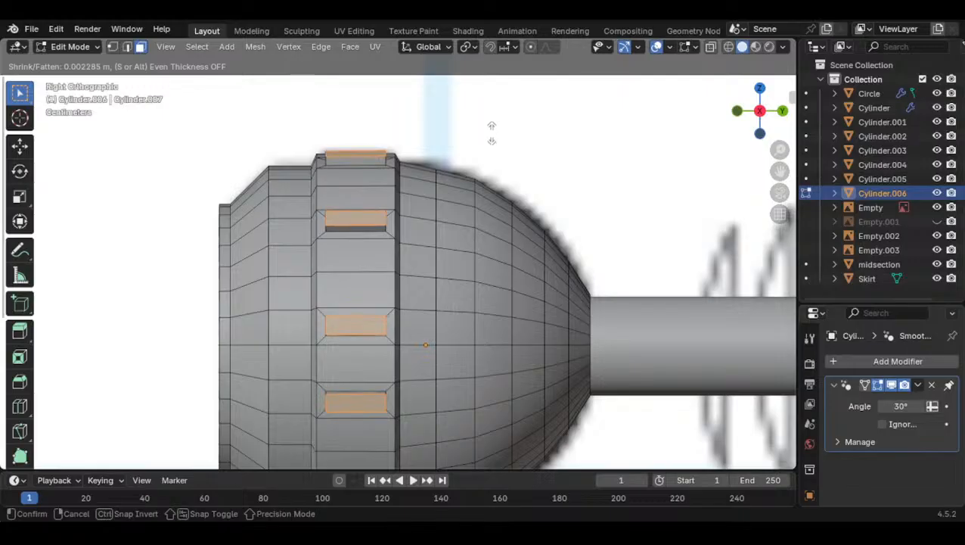
{"action": "left_click", "coordinate": [491, 135]}
Try a one-segment bevel on the extruded band blocks and check the eyeball in Object Mode
{"action": "key", "text": "ctrl+b"}
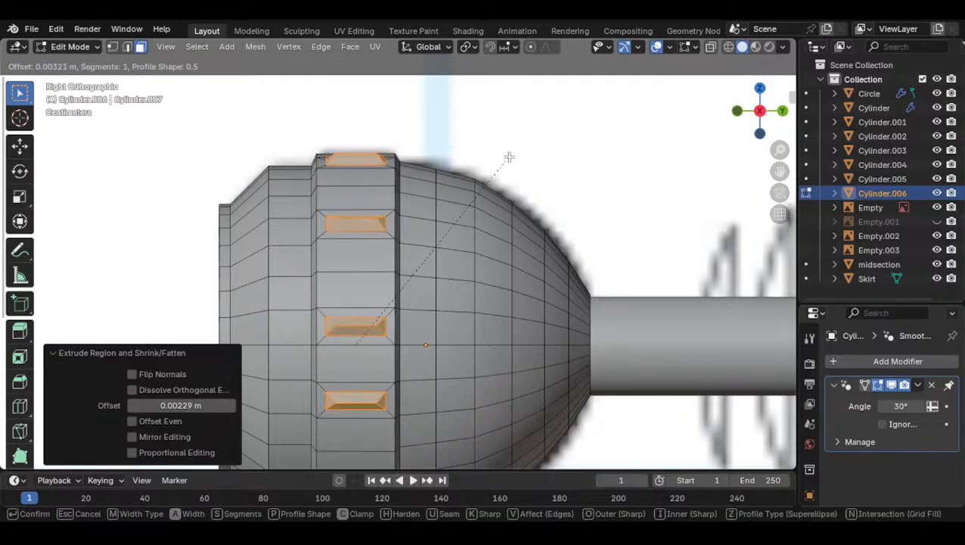
{"action": "left_click", "coordinate": [503, 160]}
{"action": "key", "text": "Tab"}
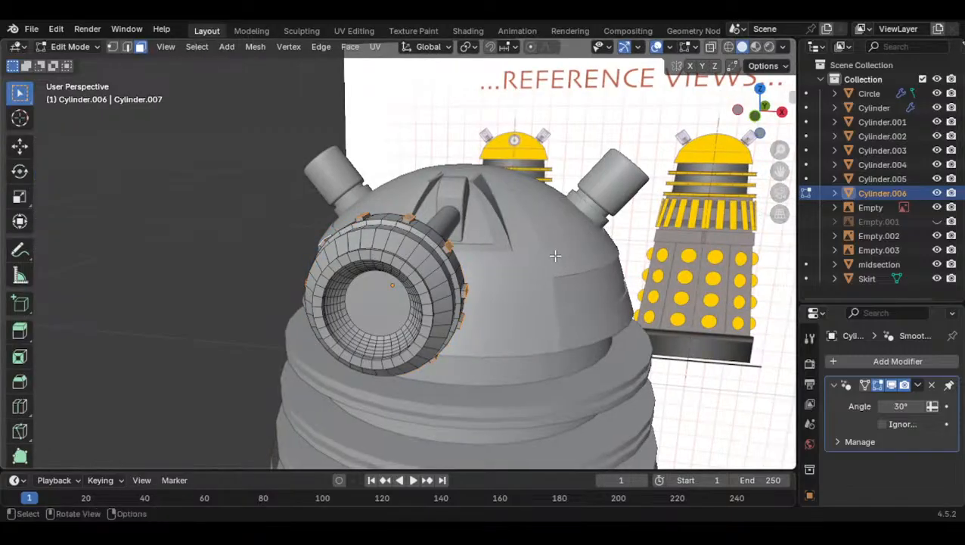
{"action": "key", "text": "Tab"}
{"action": "middle_click_drag", "start_coordinate": [556, 254], "coordinate": [484, 242]}
{"action": "key", "text": "Tab"}
Inset the spaced band faces individually again, with a thickness of about 0.0035 m
{"action": "left_click", "coordinate": [769, 115]}
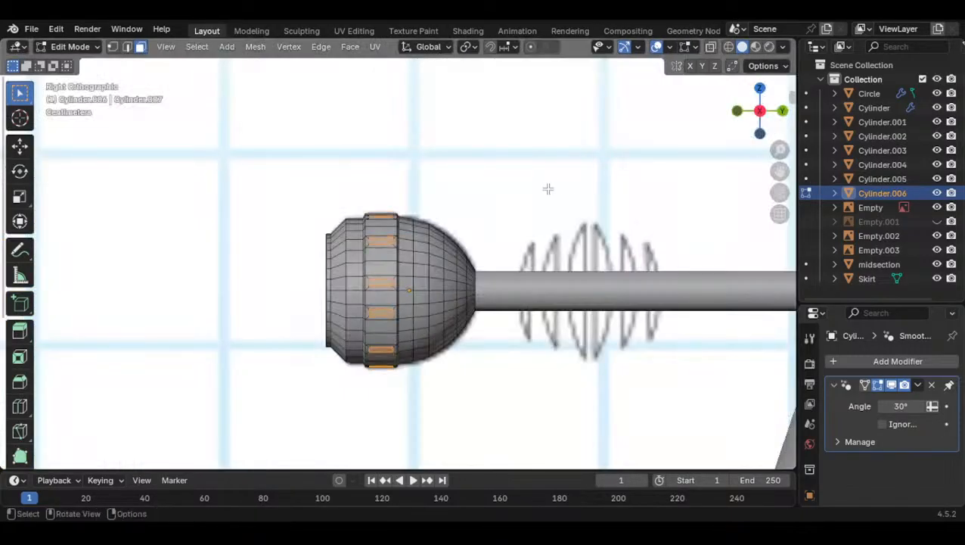
{"action": "scroll", "coordinate": [572, 180], "scroll_direction": "up", "scroll_amount": 3}
{"action": "key", "text": "i"}
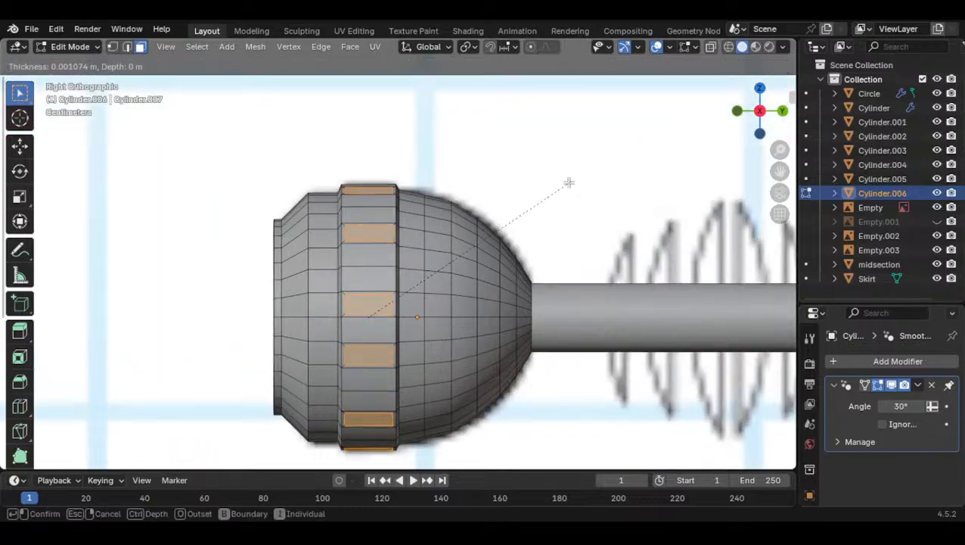
{"action": "left_click", "coordinate": [565, 184]}
Try to extrude the narrow inset band faces outward along their normals
{"action": "key", "text": "alt+e"}
{"action": "left_click", "coordinate": [550, 200]}
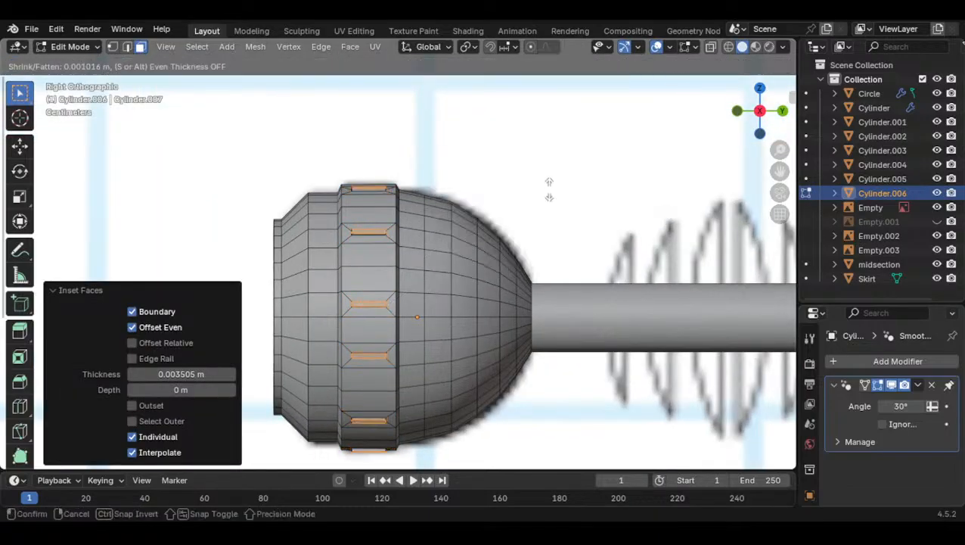
{"action": "left_click", "coordinate": [549, 176]}
Extrude the narrow inset band faces outward along their normals by about 0.0009 m and leave mesh editing
{"action": "key", "text": "alt+e"}
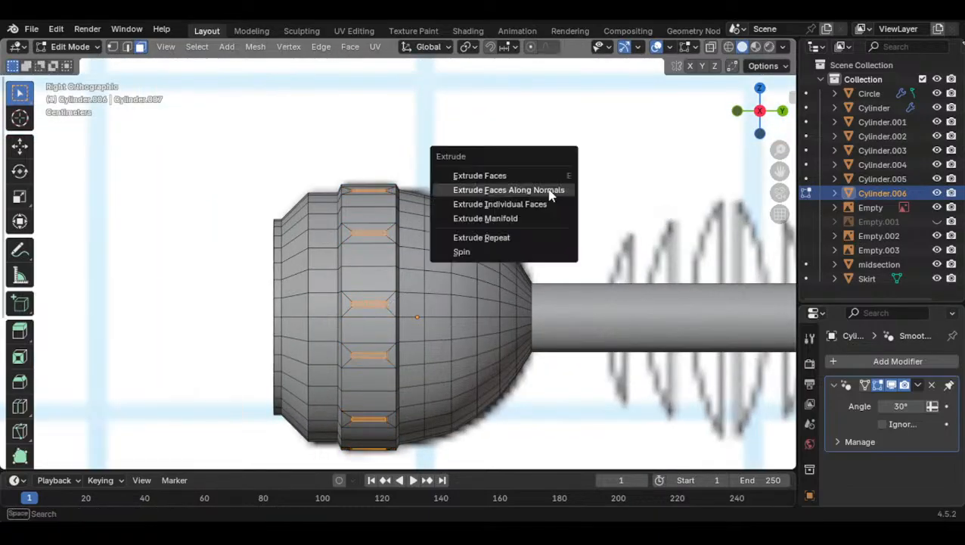
{"action": "left_click", "coordinate": [551, 189]}
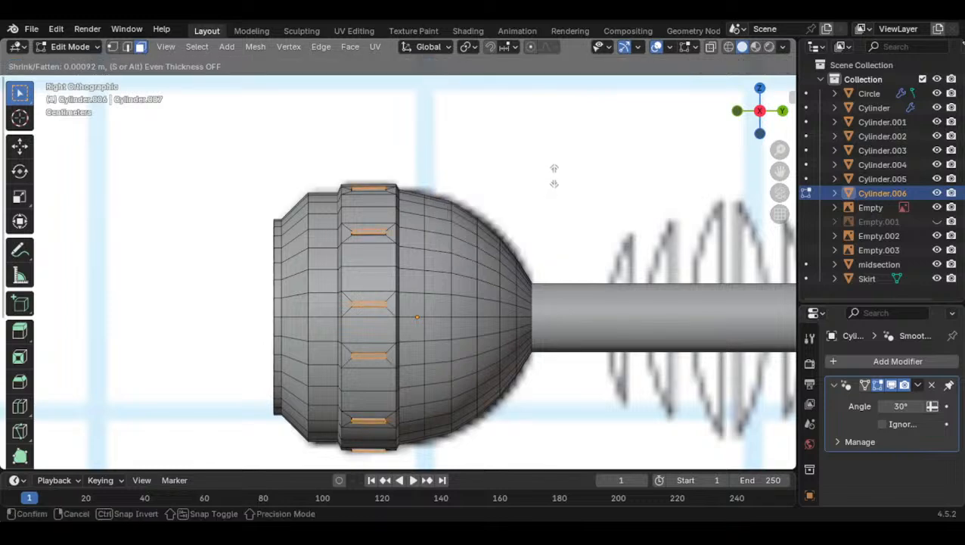
{"action": "left_click", "coordinate": [556, 174]}
{"action": "key", "text": "Tab"}
{"action": "middle_click_drag", "start_coordinate": [469, 239], "coordinate": [308, 517]}
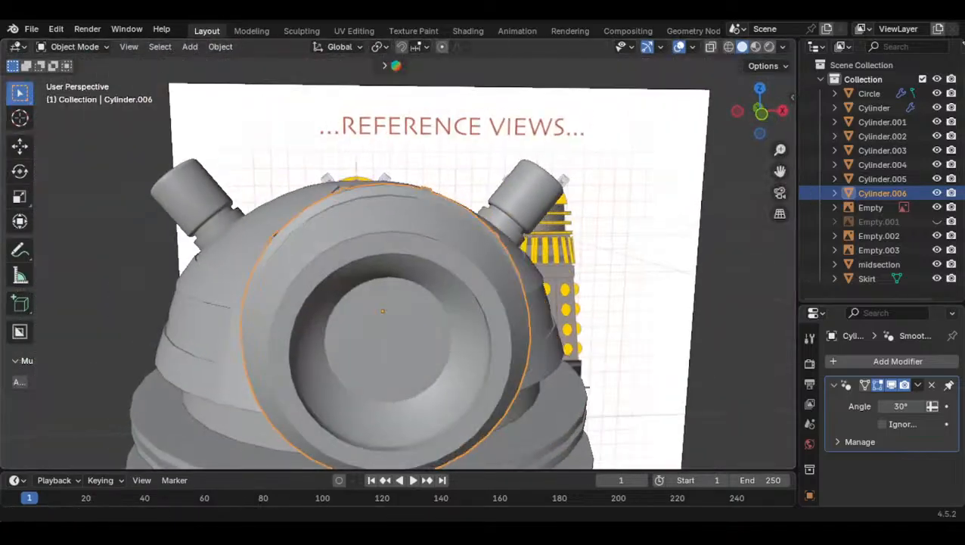